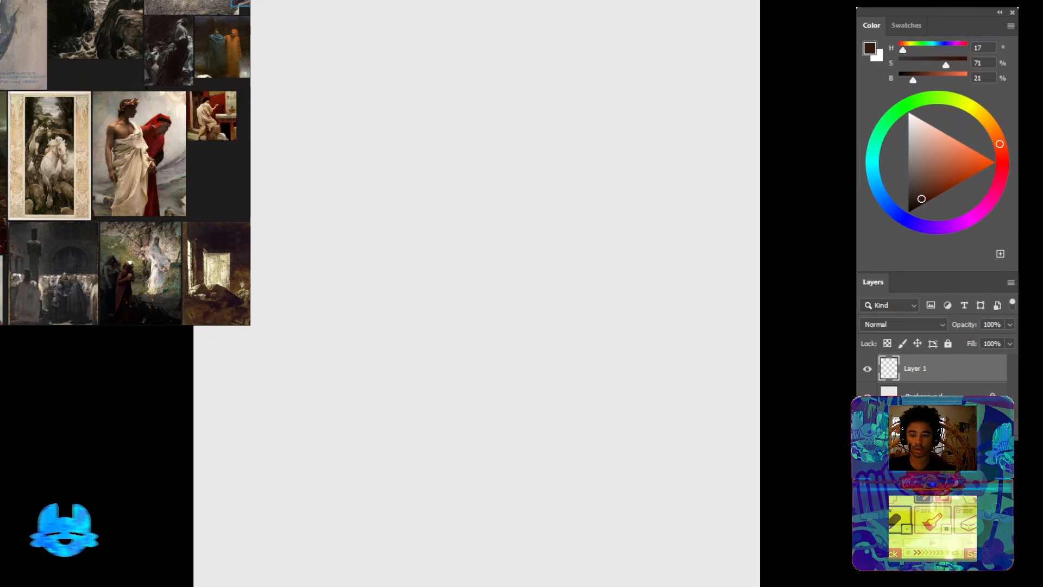
Shrink the reference board window and examine its classical figure paintings, rocky-shore scene and collage of interiors
left_click_drag(250, 325, 195, 237)
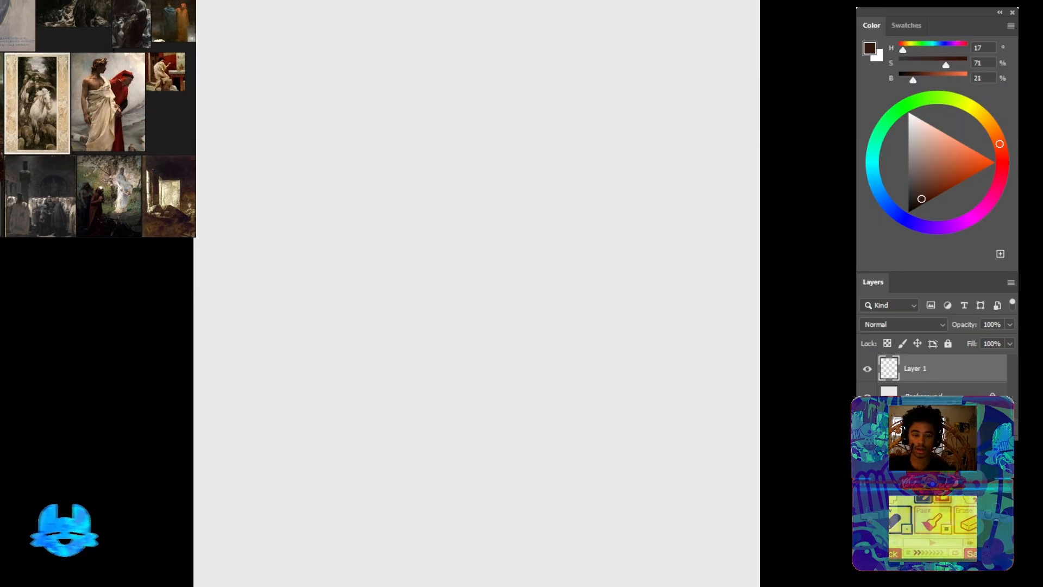
scroll(98, 118, "up", 3)
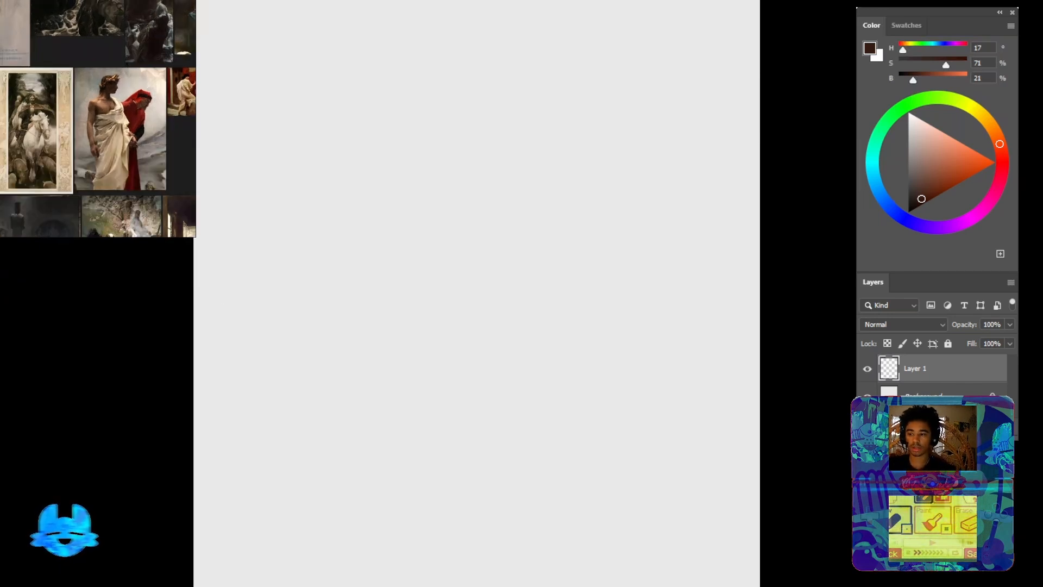
scroll(98, 119, "up", 5)
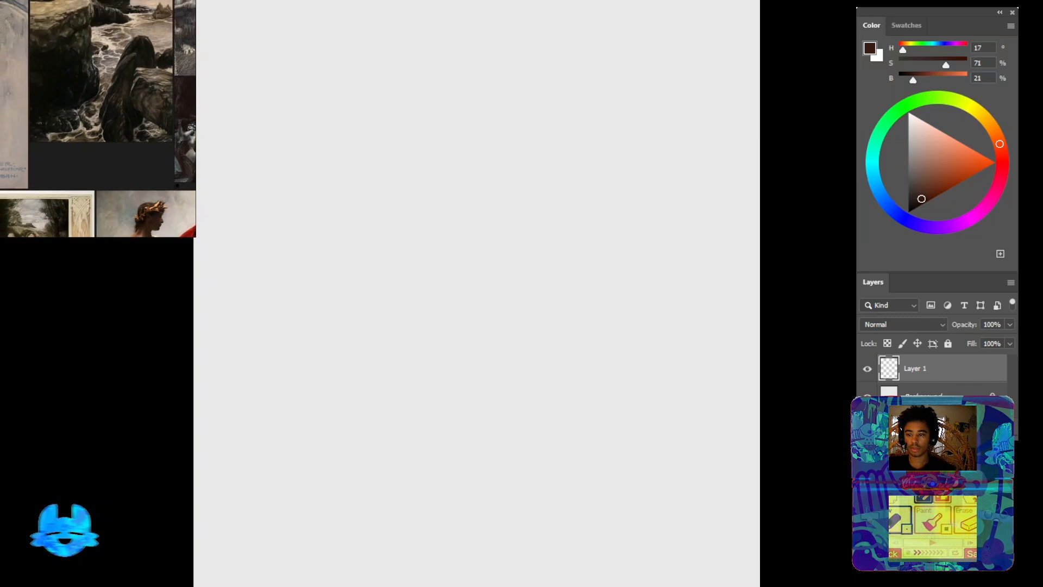
left_click_drag(98, 119, 94, 126)
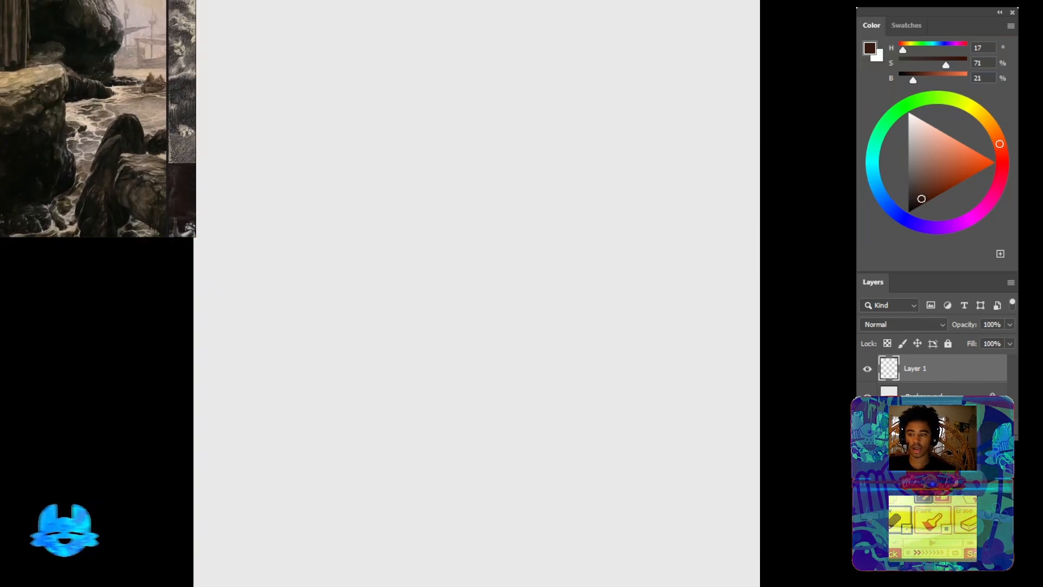
scroll(98, 119, "down", 5)
scroll(117, 179, "up", 1)
left_click_drag(117, 179, 96, 85)
scroll(103, 131, "up", 1)
scroll(130, 98, "down", 4)
left_click_drag(81, 119, 159, 153)
scroll(113, 115, "down", 3)
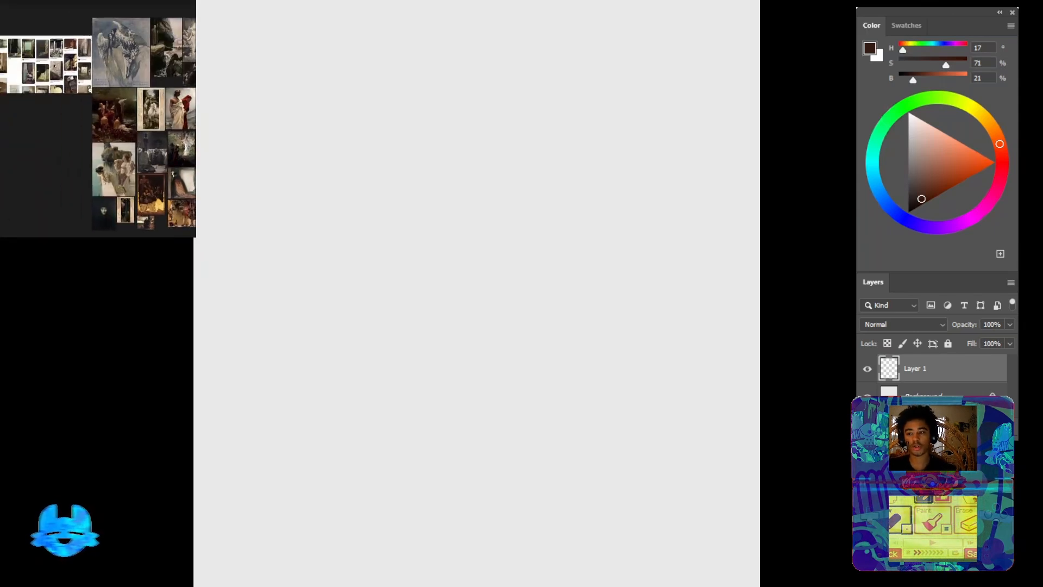
scroll(52, 60, "up", 8)
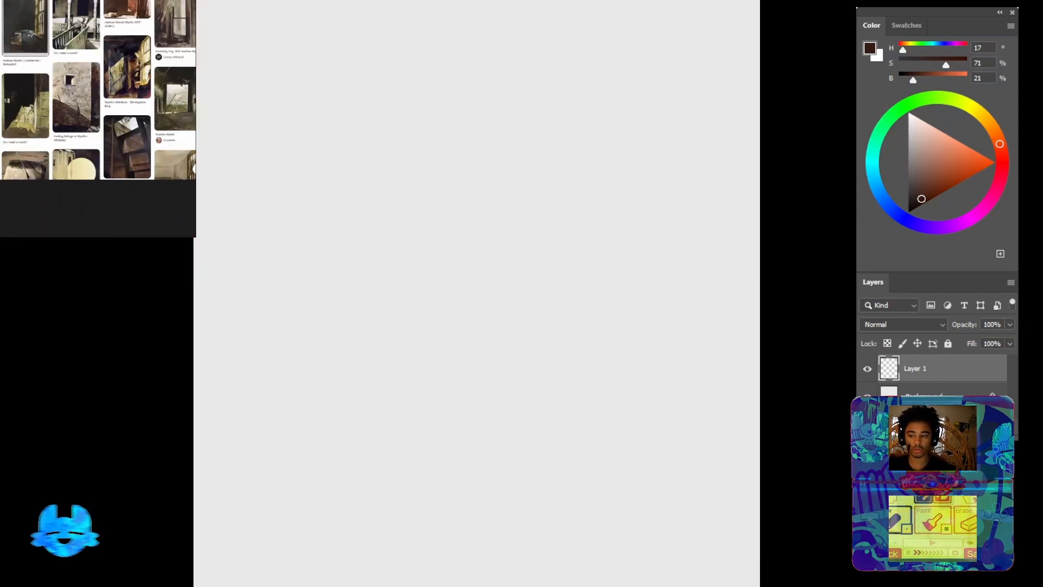
scroll(58, 59, "down", 4)
left_click_drag(130, 114, 64, 113)
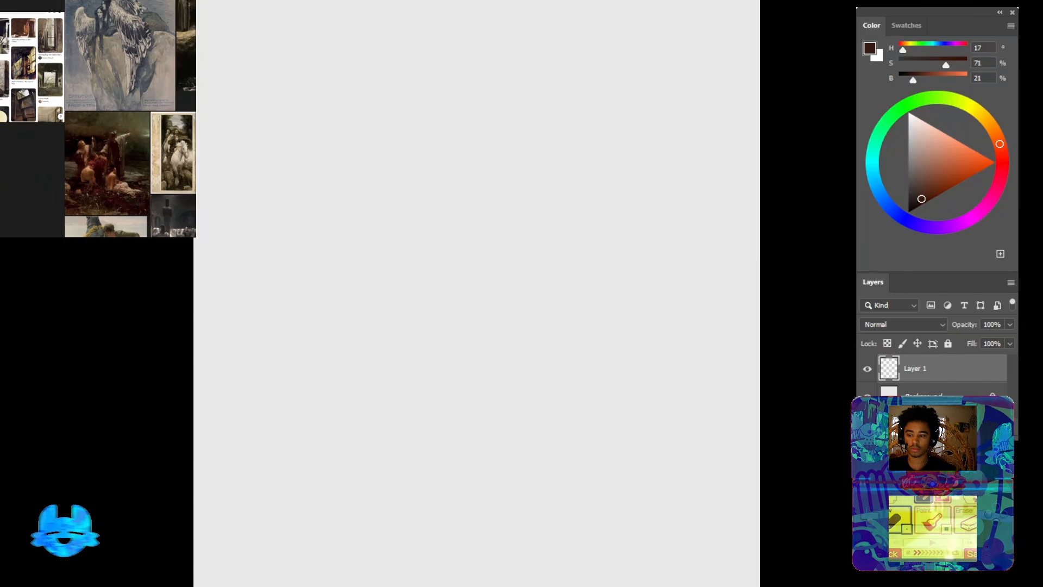
mouse_move(146, 119)
left_mouse_down()
mouse_move(46, 111)
mouse_move(95, 121)
left_mouse_up()
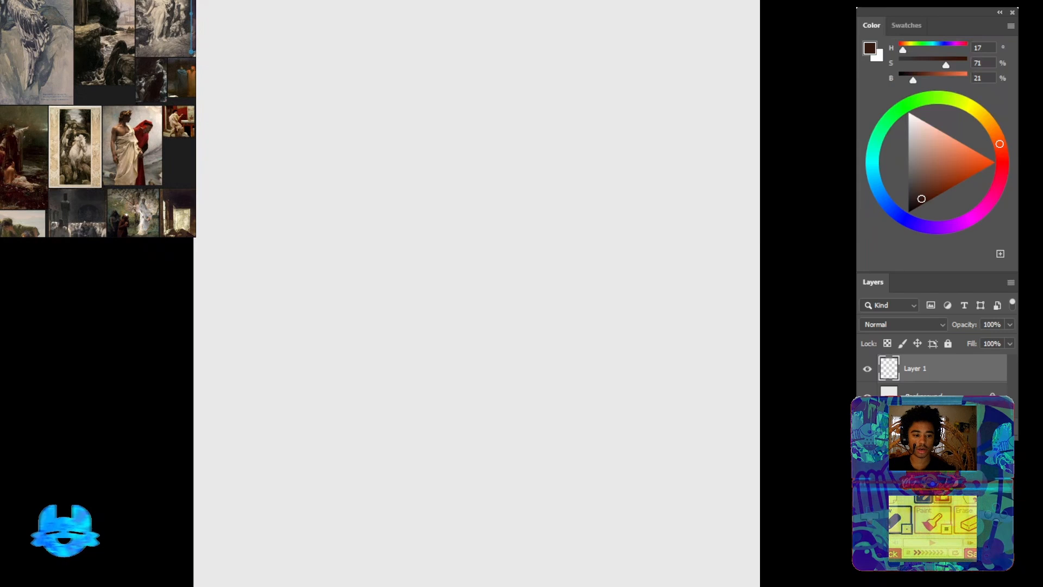
Fill a new layer with a muted pinkish brown (H 17, S 31, B 68) and merge all layers into the background
key("ctrl+shift+alt+n")
left_click(925, 159)
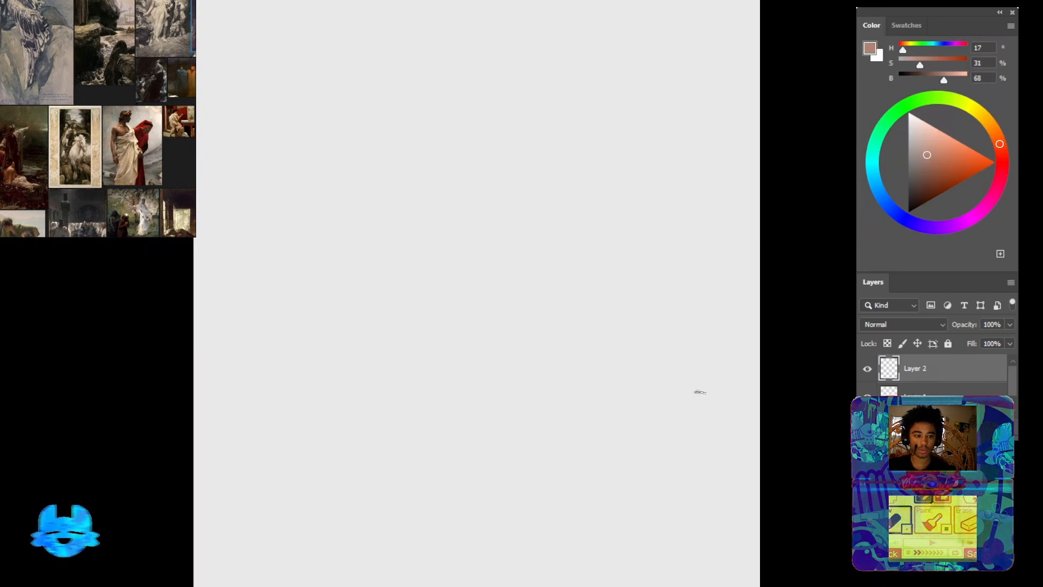
key("alt+BackSpace")
left_click_drag(1013, 379, 1012, 398)
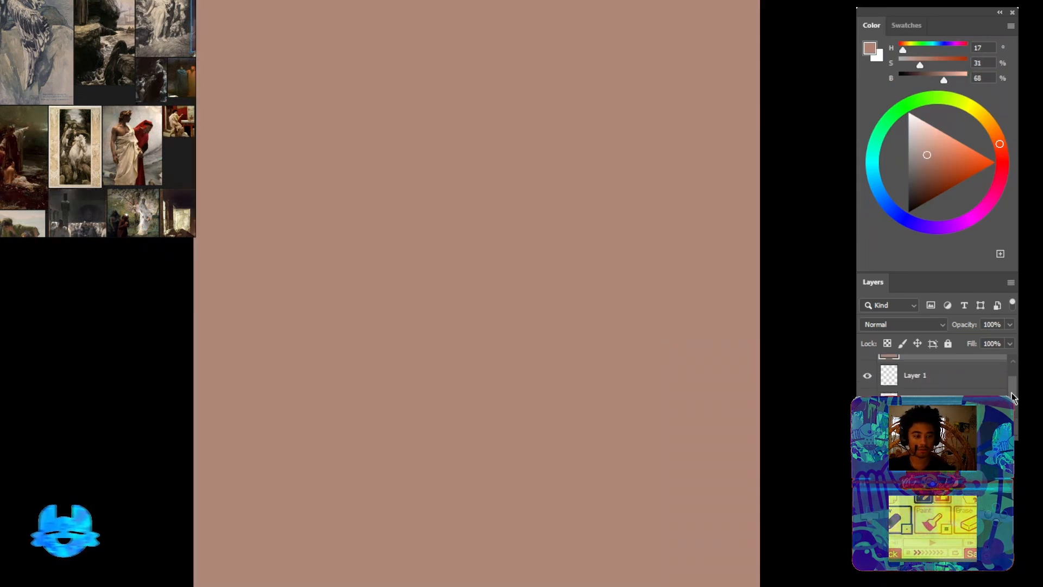
left_click(936, 381, "shift")
left_click(937, 401, "shift")
key("ctrl+e")
Add a new empty layer above the background and set the foreground color to dark red-brown (H 4, S 68, B 16)
left_click_drag(919, 181, 918, 194)
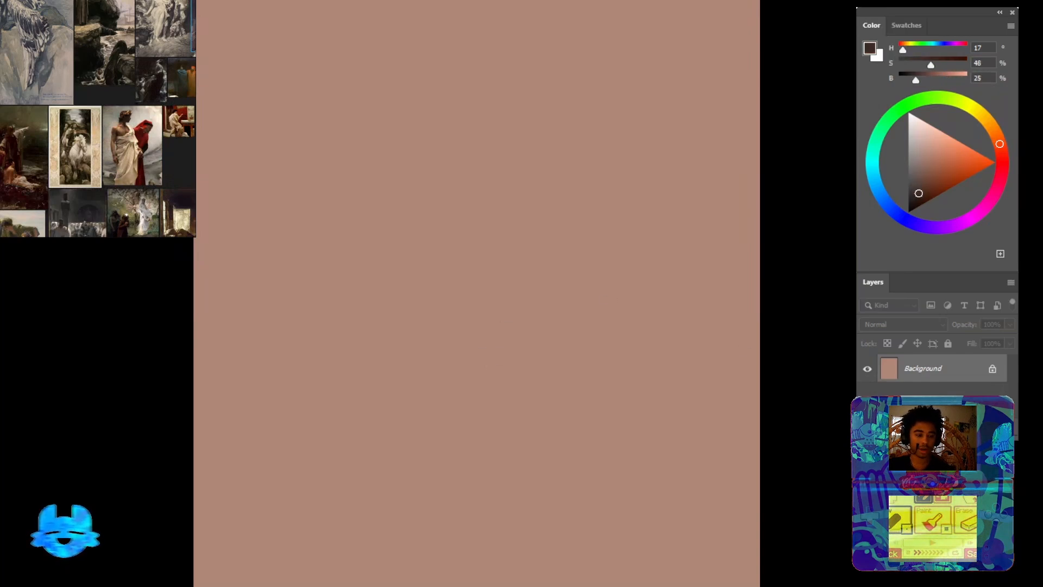
key("ctrl+shift+alt+n")
mouse_move(569, 301)
left_mouse_down()
mouse_move(544, 302)
mouse_move(499, 273)
mouse_move(450, 295)
left_mouse_up()
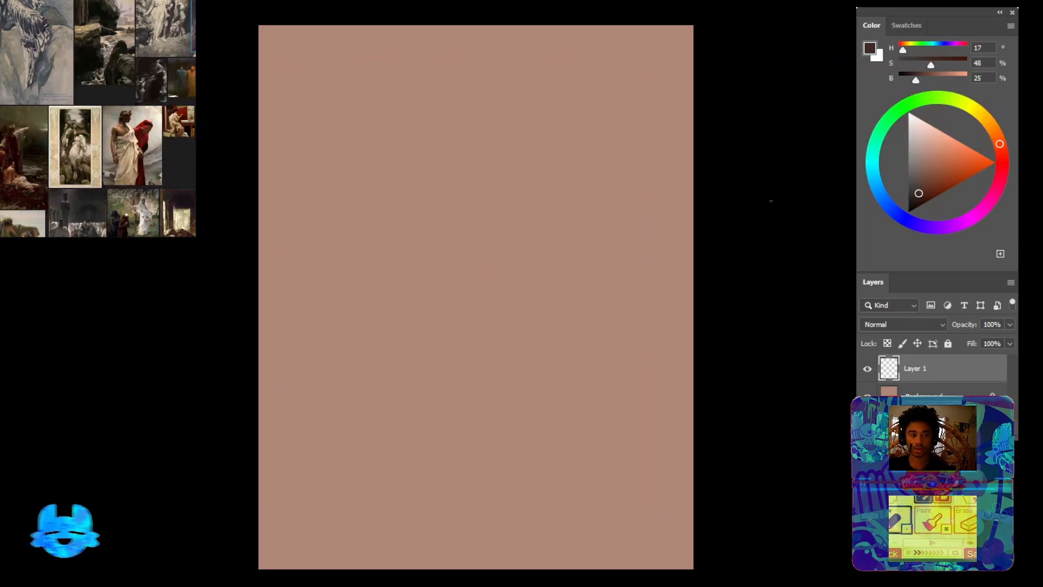
left_click_drag(919, 194, 918, 202)
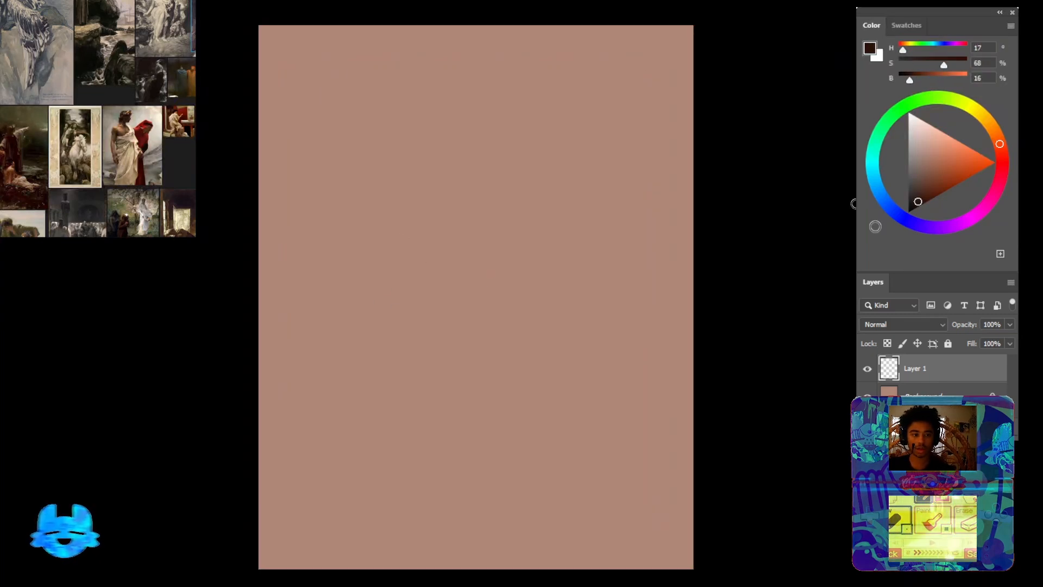
left_click_drag(999, 145, 1001, 155)
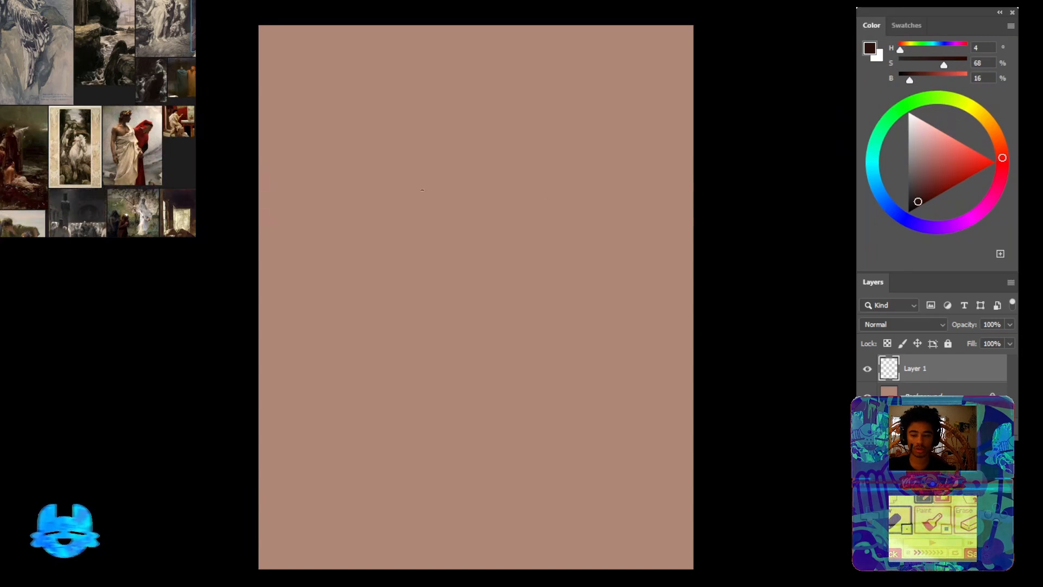
Sketch a tall near-vertical line on the canvas's left half, a flat loop across its lower part and angular stepped lines beside it
left_click_drag(442, 218, 414, 316)
left_click_drag(375, 425, 359, 324)
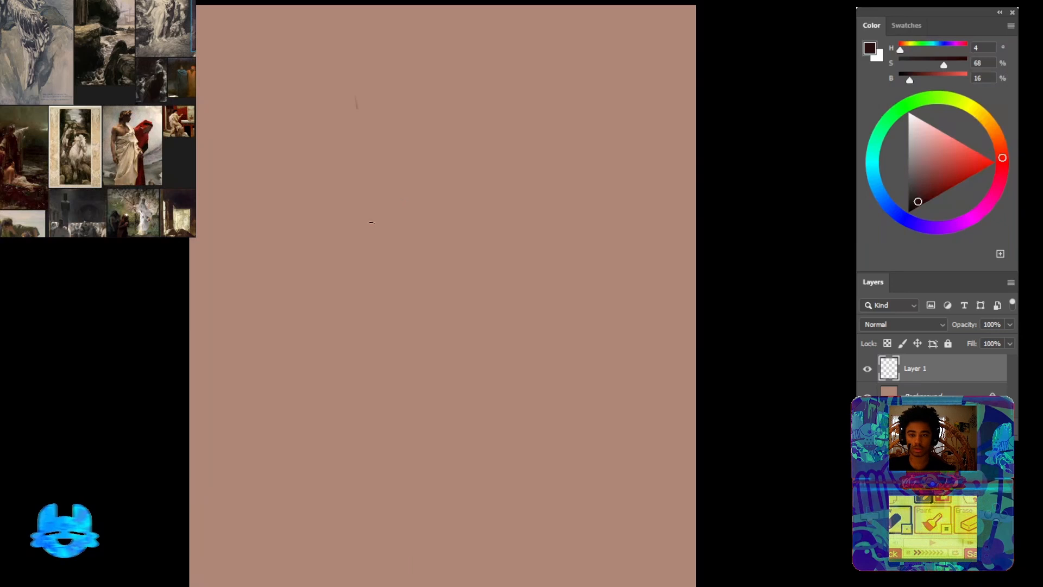
left_click_drag(372, 222, 384, 398)
mouse_move(334, 343)
left_mouse_down()
mouse_move(318, 333)
mouse_move(487, 296)
mouse_move(320, 361)
left_mouse_up()
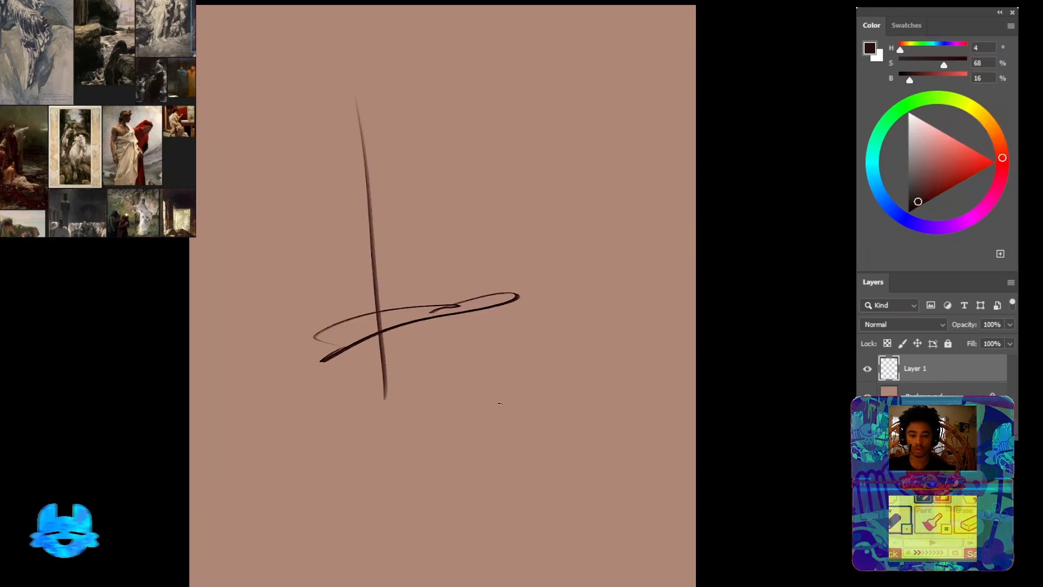
mouse_move(423, 400)
left_mouse_down()
mouse_move(582, 302)
mouse_move(584, 376)
left_mouse_up()
left_click_drag(579, 369, 523, 377)
left_click_drag(505, 420, 505, 442)
mouse_move(467, 444)
left_mouse_down()
mouse_move(429, 373)
mouse_move(437, 308)
left_mouse_up()
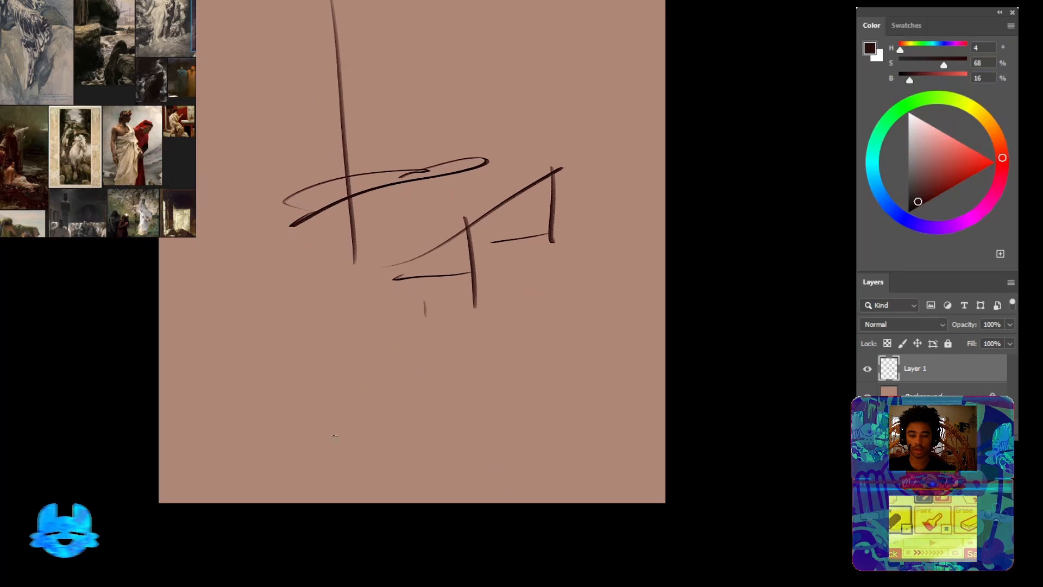
Rough in a block near the canvas bottom, horizon lines on the right and a box around the tall line's upper end
mouse_move(405, 437)
left_mouse_down()
mouse_move(308, 399)
mouse_move(332, 449)
left_mouse_up()
mouse_move(506, 157)
left_mouse_down()
mouse_move(514, 299)
mouse_move(492, 330)
left_mouse_up()
left_click_drag(608, 258, 609, 246)
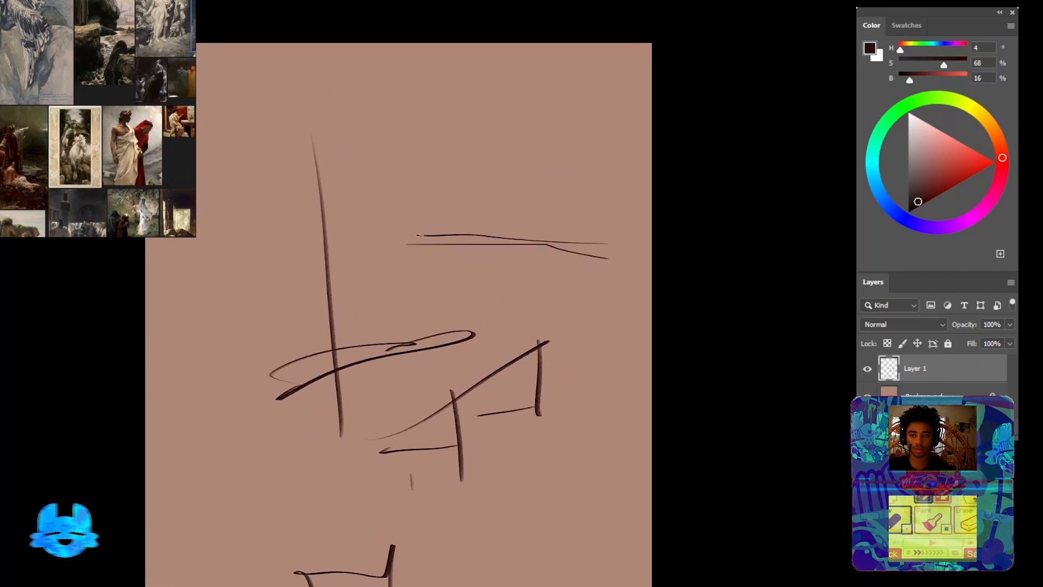
mouse_move(418, 235)
left_mouse_down()
mouse_move(655, 239)
mouse_move(441, 244)
mouse_move(563, 285)
mouse_move(518, 344)
mouse_move(434, 331)
left_mouse_up()
scroll(442, 388, "up", 5)
mouse_move(266, 375)
left_mouse_down()
mouse_move(358, 367)
mouse_move(344, 262)
mouse_move(278, 303)
mouse_move(299, 388)
left_mouse_up()
Enlarge the reference painting of a robed figure facing a woman in white, and draw a long diagonal through the sketch's centre
scroll(160, 187, "down", 3)
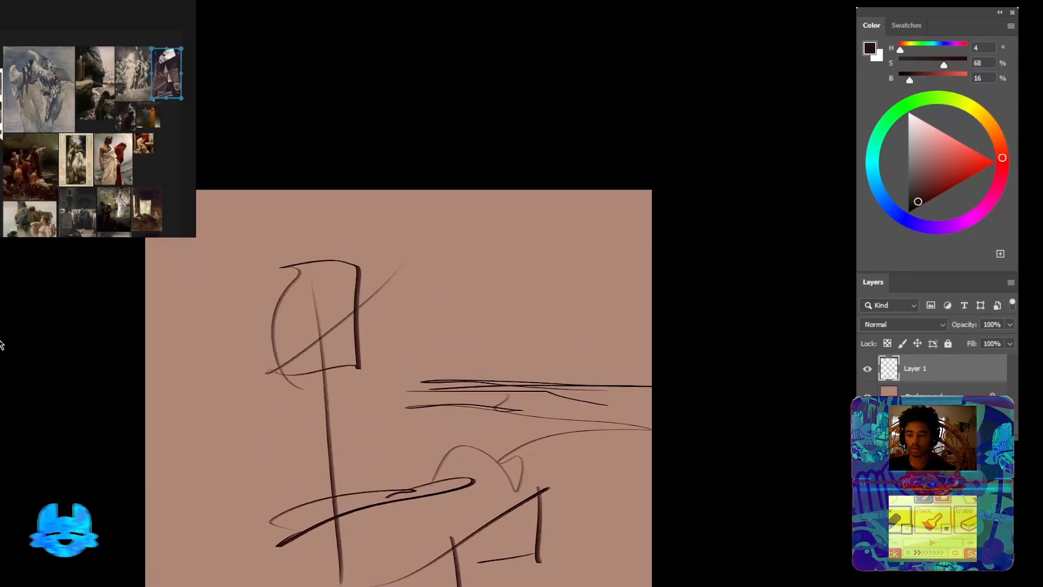
left_click_drag(160, 187, 90, 140)
scroll(87, 142, "up", 5)
scroll(87, 143, "up", 4)
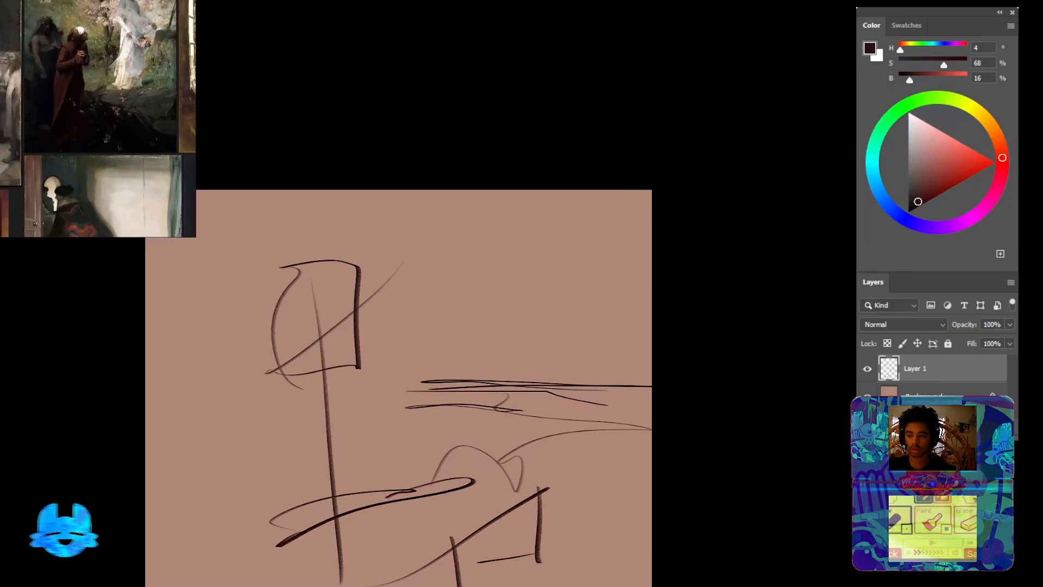
scroll(87, 142, "up", 2)
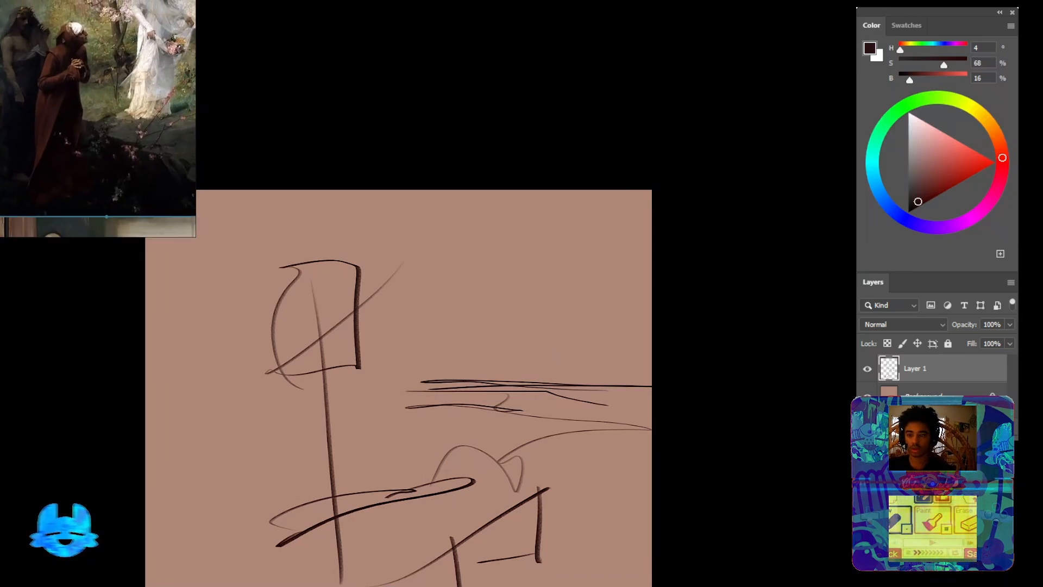
left_click_drag(390, 438, 452, 296)
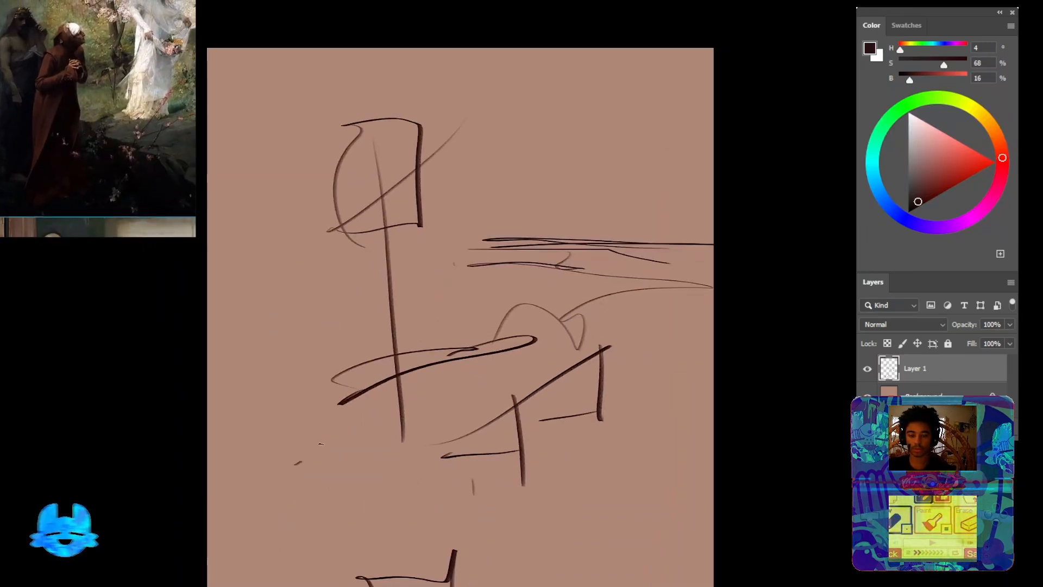
left_click_drag(294, 463, 573, 223)
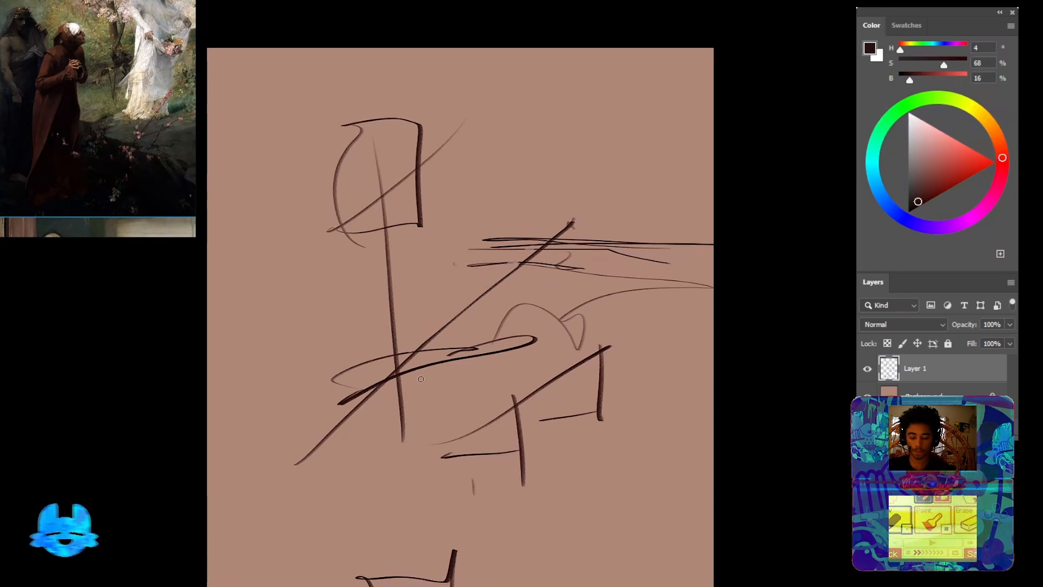
Erase the crossing lines at the sketch's centre and rough in a background figure with a pointed head over the horizon lines
key("e")
mouse_move(420, 356)
left_mouse_down()
mouse_move(376, 392)
mouse_move(519, 298)
mouse_move(533, 261)
mouse_move(562, 307)
mouse_move(517, 251)
left_mouse_up()
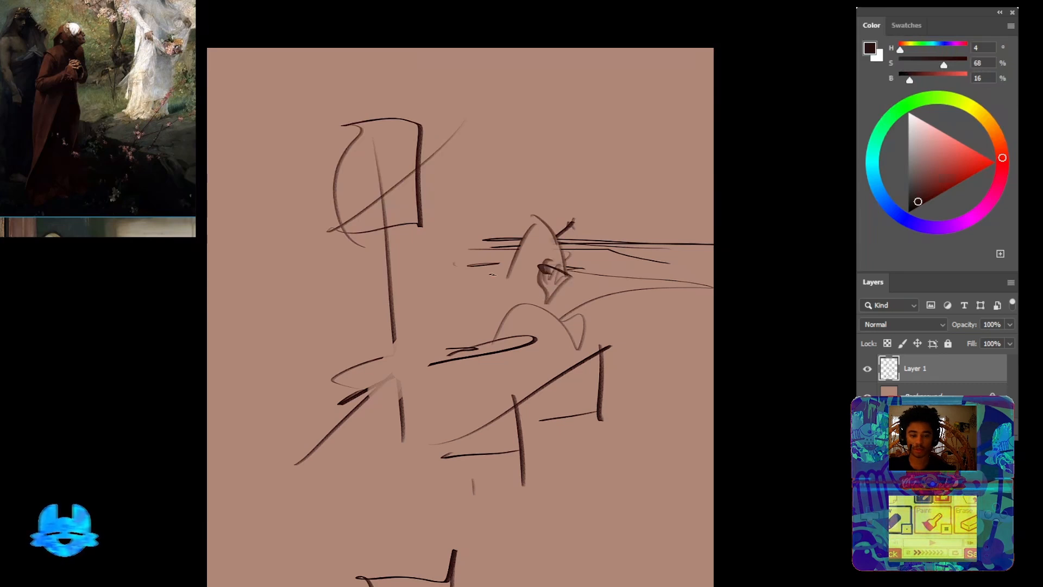
mouse_move(546, 299)
left_mouse_down()
mouse_move(527, 287)
mouse_move(554, 376)
mouse_move(535, 383)
mouse_move(573, 391)
mouse_move(576, 449)
mouse_move(536, 344)
mouse_move(529, 415)
left_mouse_up()
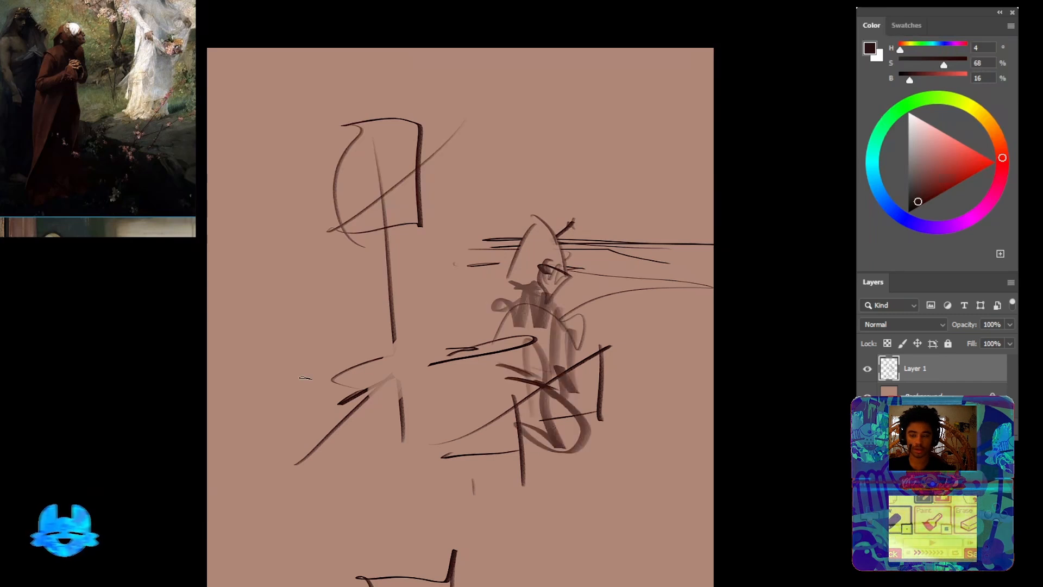
Block in the standing figure's body and leg below the tall line with broad dark strokes, plus a small dark shape beside it
left_click_drag(384, 394, 304, 472)
mouse_move(313, 464)
left_mouse_down()
mouse_move(393, 375)
mouse_move(370, 481)
mouse_move(402, 455)
mouse_move(426, 535)
left_mouse_up()
left_click_drag(418, 356, 415, 456)
left_click_drag(429, 413, 451, 434)
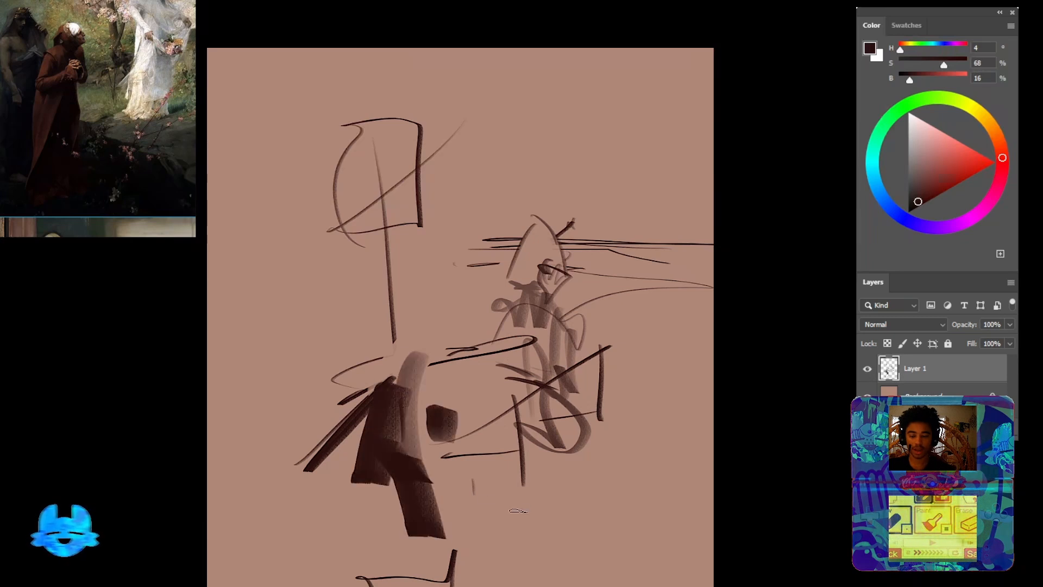
Paint dark hatched ground masses across the lower foreground and a small dark shape beside the standing figure's foot
left_click_drag(510, 494, 481, 365)
mouse_move(417, 404)
left_mouse_down()
mouse_move(509, 427)
mouse_move(427, 432)
mouse_move(475, 416)
mouse_move(499, 429)
mouse_move(673, 454)
left_mouse_up()
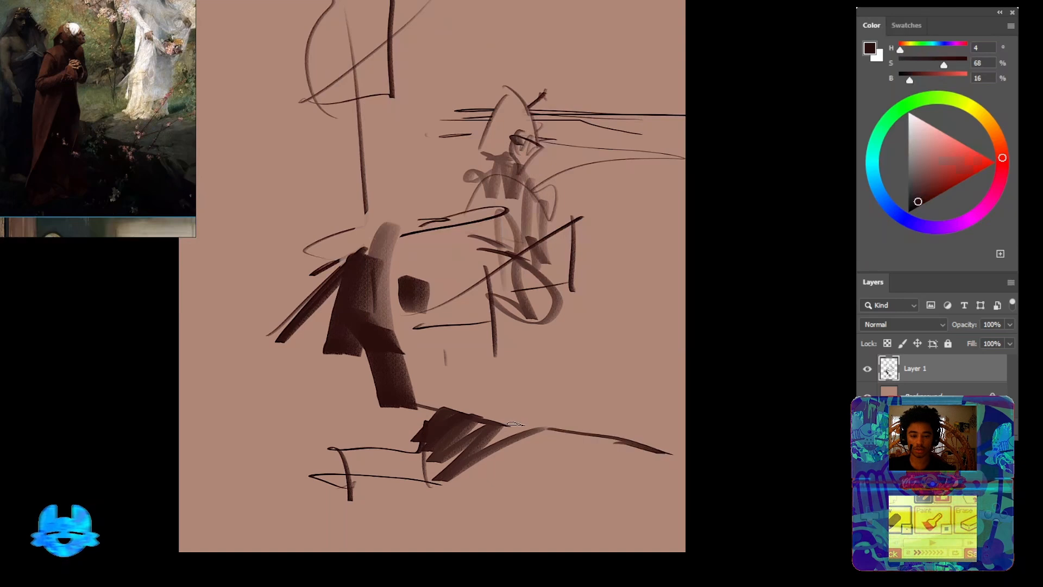
mouse_move(516, 423)
left_mouse_down()
mouse_move(628, 446)
mouse_move(563, 452)
mouse_move(500, 490)
mouse_move(484, 479)
mouse_move(313, 493)
mouse_move(311, 481)
mouse_move(247, 524)
mouse_move(343, 381)
mouse_move(313, 521)
mouse_move(324, 433)
mouse_move(294, 503)
mouse_move(238, 551)
left_mouse_up()
left_click_drag(523, 374, 431, 369)
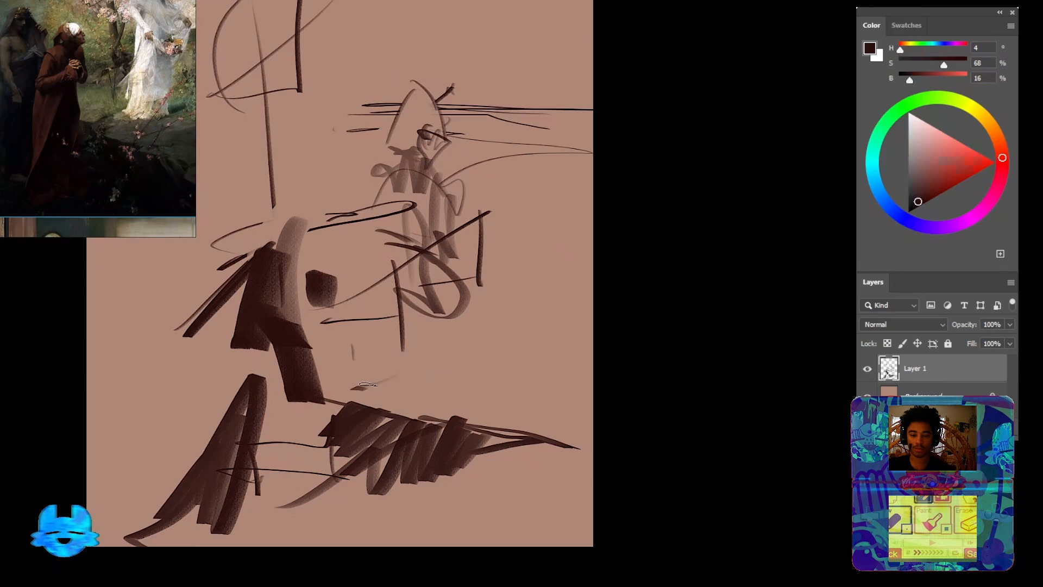
mouse_move(367, 384)
left_mouse_down()
mouse_move(412, 369)
mouse_move(327, 402)
mouse_move(345, 375)
mouse_move(416, 376)
left_mouse_up()
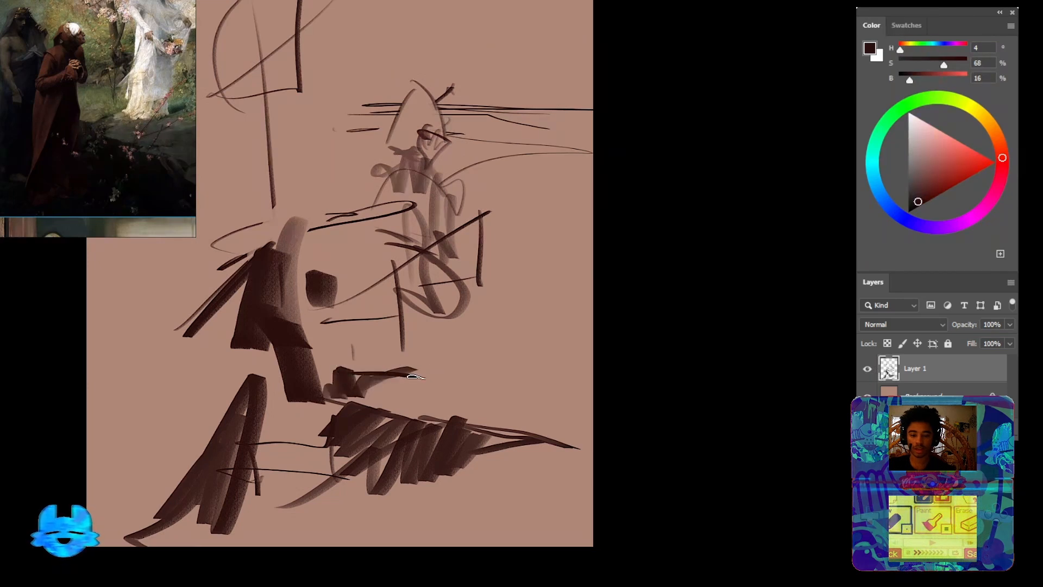
mouse_move(337, 375)
left_mouse_down()
mouse_move(434, 374)
mouse_move(399, 394)
left_mouse_up()
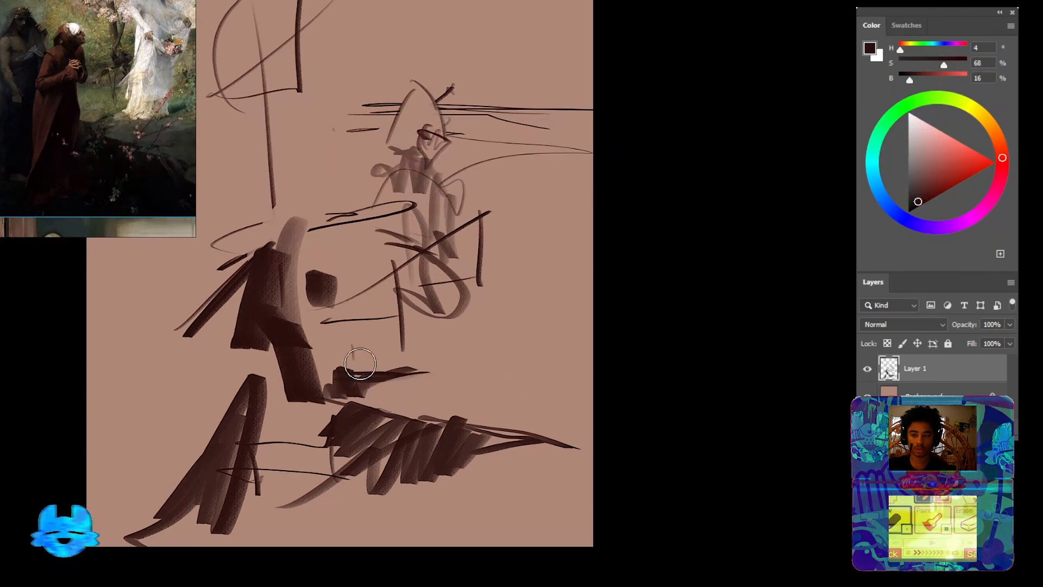
Add a vertical tonal stroke and light zigzag strokes beneath the stepped lines, to the standing figure's right
left_click_drag(360, 364, 476, 321)
key("b")
mouse_move(363, 346)
left_mouse_down()
mouse_move(488, 330)
mouse_move(418, 334)
mouse_move(424, 303)
left_mouse_up()
mouse_move(398, 290)
left_mouse_down()
mouse_move(398, 335)
mouse_move(340, 328)
mouse_move(337, 336)
left_mouse_up()
mouse_move(316, 325)
left_mouse_down()
mouse_move(365, 380)
mouse_move(373, 410)
mouse_move(356, 321)
left_mouse_up()
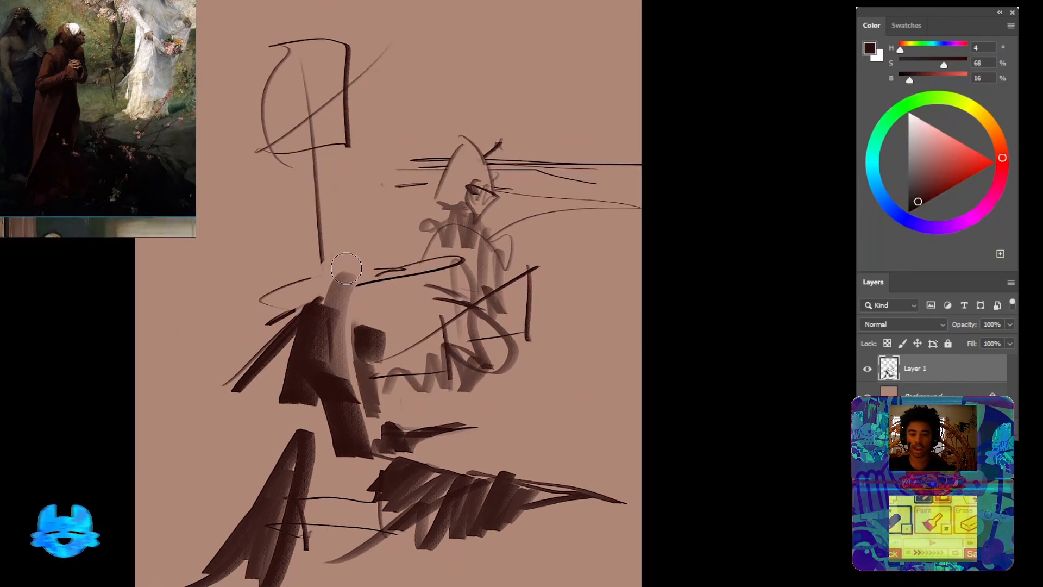
Rework the standing figure's head with eraser and brush, and paint a dark mass beneath the upper-left box
mouse_move(346, 268)
left_mouse_down()
mouse_move(334, 296)
mouse_move(318, 264)
left_mouse_up()
mouse_move(327, 317)
left_mouse_down()
mouse_move(326, 294)
mouse_move(353, 309)
mouse_move(337, 310)
mouse_move(326, 275)
mouse_move(326, 294)
mouse_move(324, 272)
mouse_move(335, 291)
mouse_move(323, 273)
mouse_move(332, 288)
mouse_move(351, 278)
mouse_move(335, 266)
mouse_move(373, 318)
left_mouse_up()
key("e")
key("b")
left_click_drag(353, 281, 398, 383)
left_click_drag(325, 269, 393, 252)
mouse_move(365, 239)
left_mouse_down()
mouse_move(304, 219)
mouse_move(391, 276)
mouse_move(353, 287)
mouse_move(326, 255)
mouse_move(345, 254)
left_mouse_up()
left_click_drag(347, 285, 380, 293)
left_click_drag(388, 274, 337, 331)
mouse_move(326, 264)
left_mouse_down()
mouse_move(315, 337)
mouse_move(277, 318)
left_mouse_up()
Lay mid-tone washes behind the background figure and down the right side, and add strokes to the lower foreground
mouse_move(432, 275)
left_mouse_down()
mouse_move(462, 346)
mouse_move(477, 284)
mouse_move(415, 340)
left_mouse_up()
mouse_move(445, 272)
left_mouse_down()
mouse_move(384, 337)
mouse_move(440, 344)
left_mouse_up()
mouse_move(584, 279)
left_mouse_down()
mouse_move(579, 304)
mouse_move(571, 269)
mouse_move(619, 314)
mouse_move(587, 326)
mouse_move(668, 429)
mouse_move(548, 517)
mouse_move(471, 549)
mouse_move(439, 549)
mouse_move(424, 370)
left_mouse_up()
mouse_move(438, 445)
left_mouse_down()
mouse_move(416, 499)
mouse_move(450, 448)
mouse_move(429, 556)
mouse_move(488, 484)
mouse_move(488, 450)
left_mouse_up()
left_click_drag(401, 453, 396, 459)
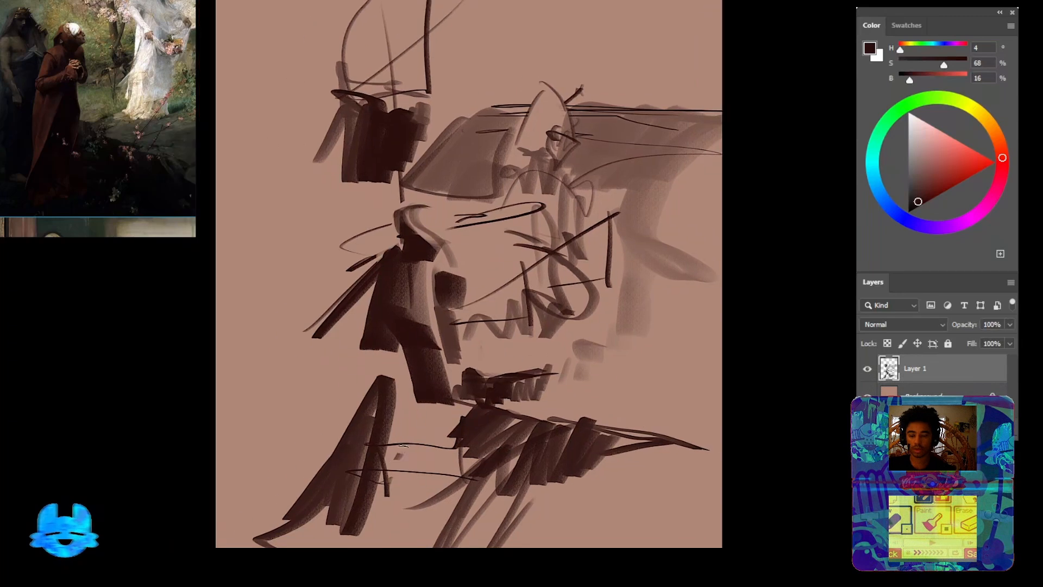
Examine the reference painting of draped women at a marble wall, and bring the sketch's upper half into view
scroll(469, 274, "down", 1)
scroll(110, 74, "down", 6)
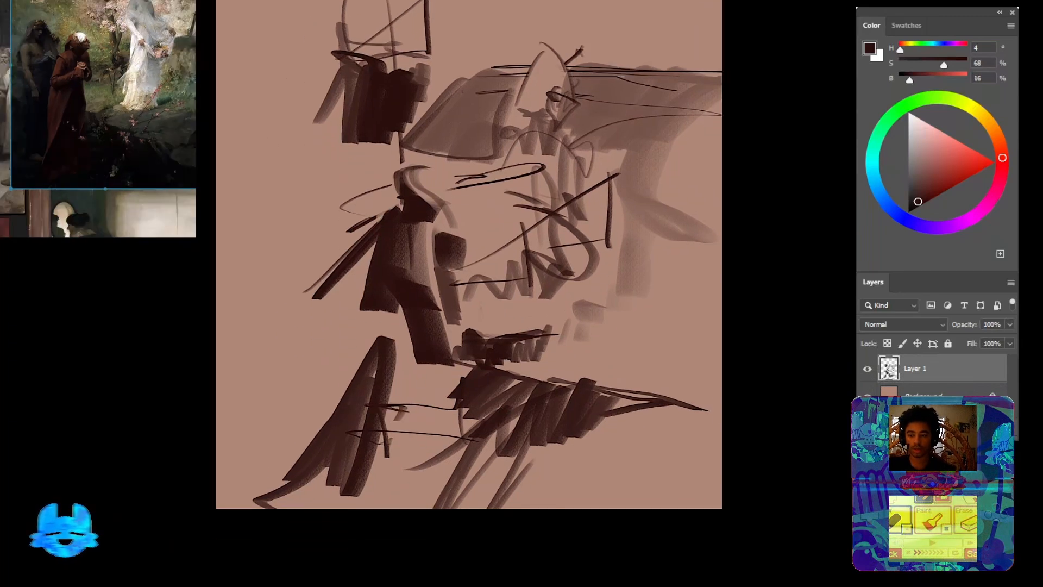
mouse_move(48, 103)
left_mouse_down()
mouse_move(120, 126)
mouse_move(93, 110)
left_mouse_up()
scroll(59, 127, "up", 6)
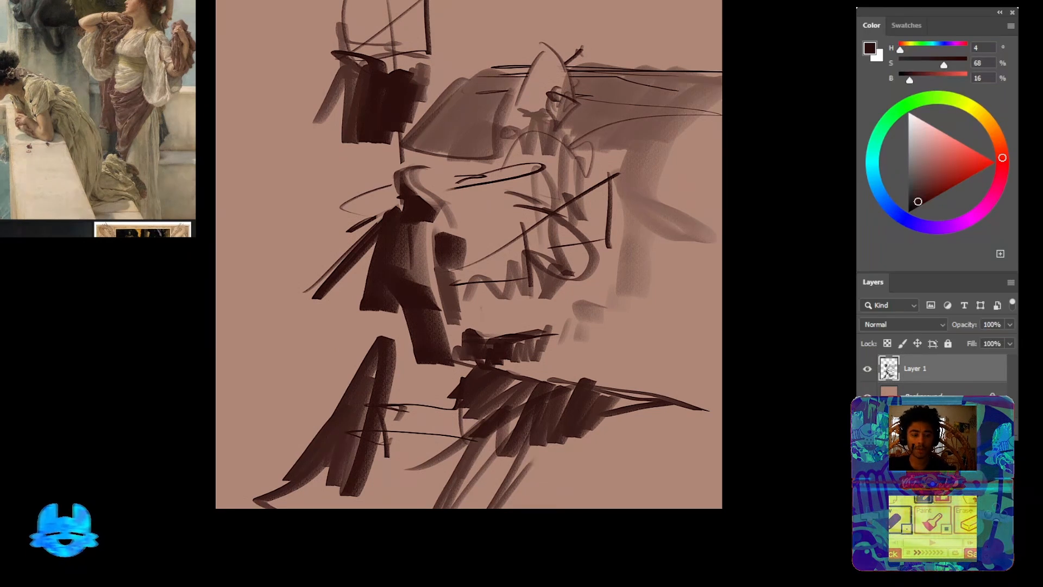
left_click_drag(468, 300, 474, 422)
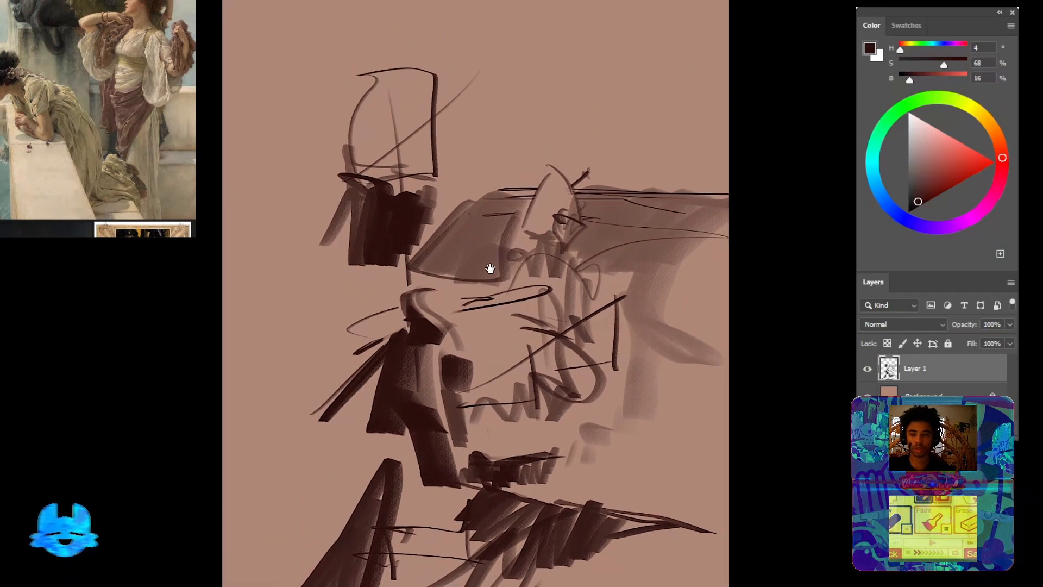
Outline a peaked form and a long horizontal line near the canvas's upper edge, and a rounded shape and curl beside the upper-left box
left_click_drag(489, 270, 411, 391)
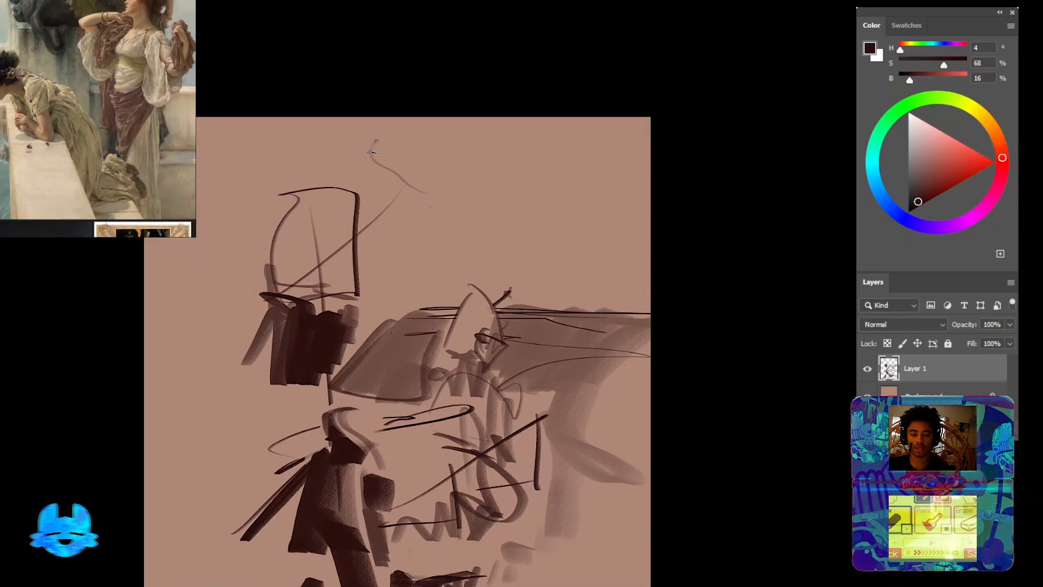
mouse_move(371, 153)
left_mouse_down()
mouse_move(418, 189)
mouse_move(570, 195)
mouse_move(520, 190)
mouse_move(389, 97)
mouse_move(315, 161)
left_mouse_up()
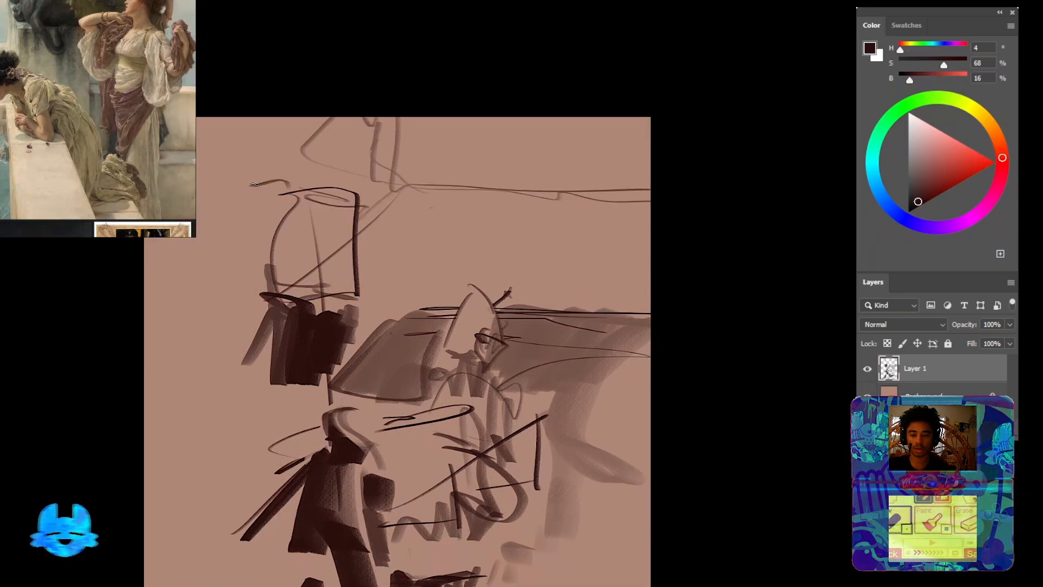
left_click_drag(238, 178, 234, 270)
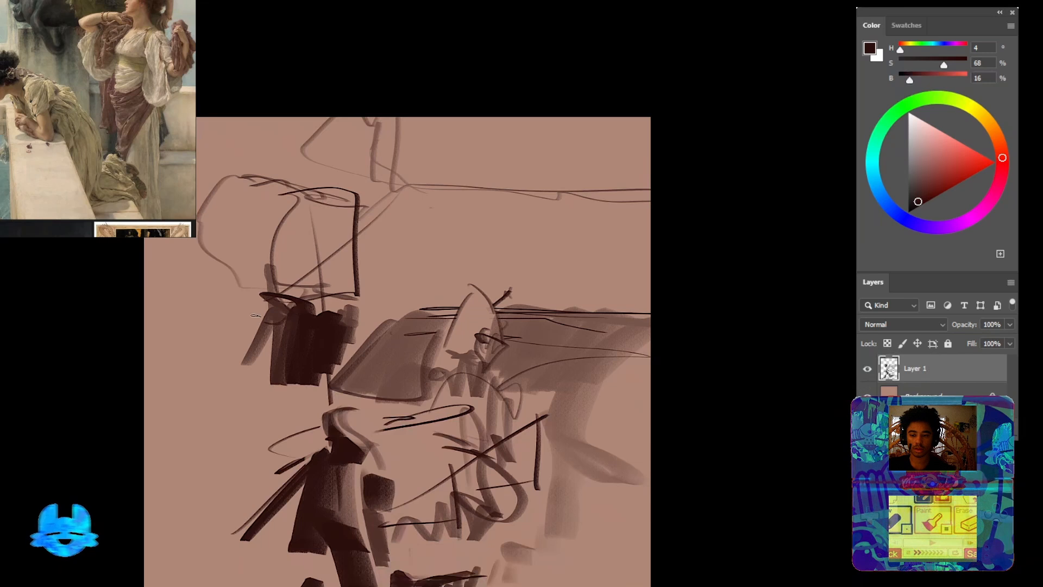
left_click_drag(255, 315, 239, 315)
Sketch diagonal guide lines left of the standing figure, and horizontal and crossing dark strokes in the lower-left foreground
left_click_drag(228, 358, 283, 283)
left_click_drag(278, 384, 374, 353)
mouse_move(313, 423)
left_mouse_down()
mouse_move(310, 363)
mouse_move(293, 445)
left_mouse_up()
left_click_drag(301, 491, 274, 357)
left_click_drag(156, 371, 275, 356)
mouse_move(269, 357)
left_mouse_down()
mouse_move(195, 370)
mouse_move(235, 366)
left_mouse_up()
mouse_move(252, 357)
left_mouse_down()
mouse_move(361, 486)
mouse_move(346, 474)
left_mouse_up()
mouse_move(250, 401)
left_mouse_down()
mouse_move(233, 442)
mouse_move(135, 499)
left_mouse_up()
left_click_drag(340, 457, 329, 511)
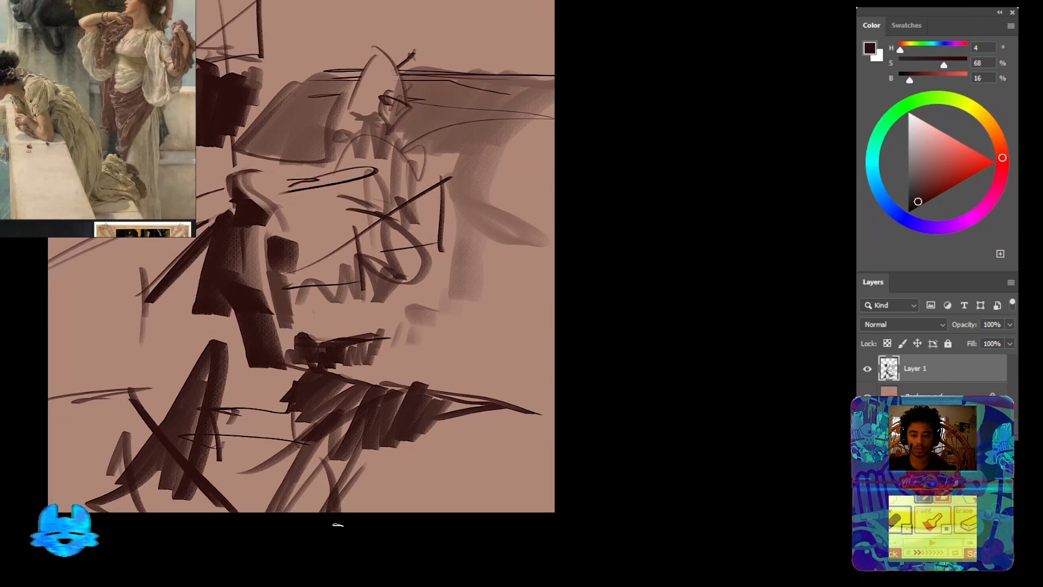
Add a curved stroke and hatching in the lower-right foreground, and a small flat mark below the scribbled middle area
mouse_move(435, 511)
left_mouse_down()
mouse_move(437, 441)
mouse_move(543, 421)
mouse_move(476, 421)
mouse_move(454, 440)
left_mouse_up()
mouse_move(432, 290)
left_mouse_down()
mouse_move(408, 363)
mouse_move(414, 382)
left_mouse_up()
left_click_drag(396, 376, 384, 359)
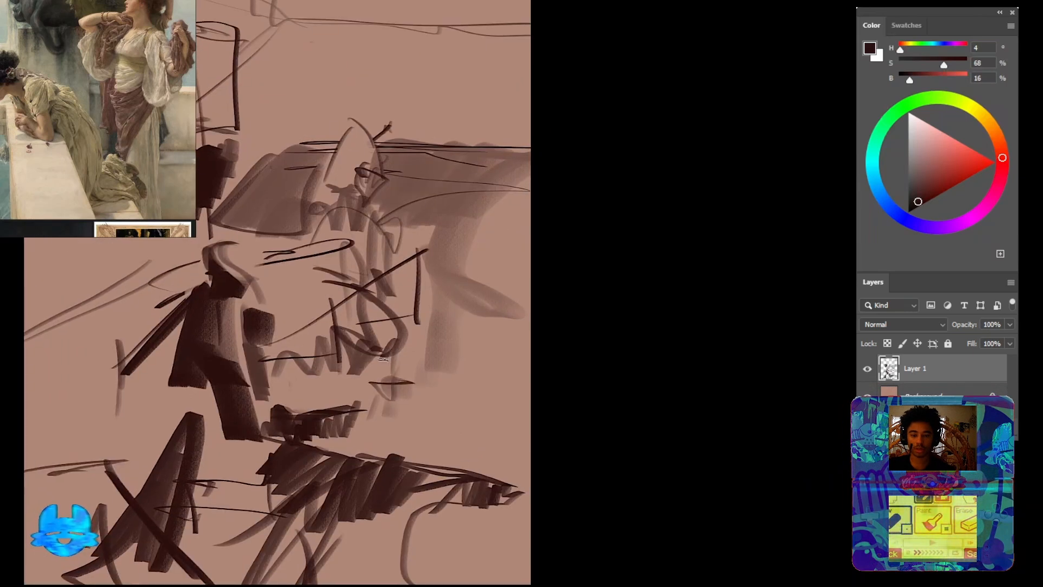
Paint a dark triangular shape, ground lines and a dark upright block across the middle right of the sketch
mouse_move(418, 329)
left_mouse_down()
mouse_move(395, 360)
mouse_move(408, 325)
mouse_move(435, 383)
left_mouse_up()
left_click_drag(493, 402, 530, 415)
mouse_move(488, 414)
left_mouse_down()
mouse_move(526, 421)
mouse_move(449, 423)
left_mouse_up()
mouse_move(458, 426)
left_mouse_down()
mouse_move(444, 469)
mouse_move(483, 416)
mouse_move(463, 471)
left_mouse_up()
left_click_drag(458, 388, 552, 398)
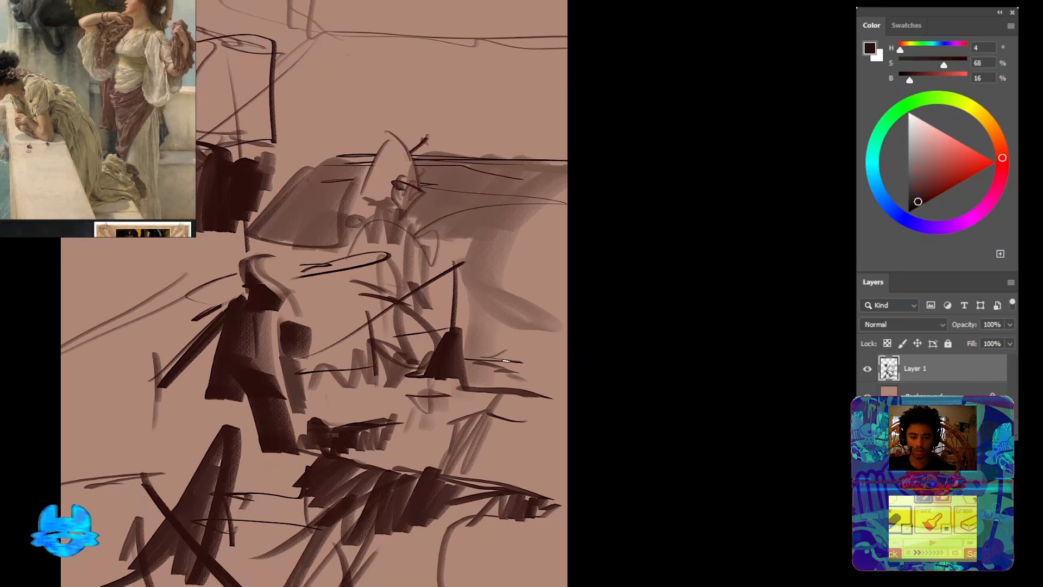
mouse_move(506, 361)
left_mouse_down()
mouse_move(508, 324)
mouse_move(533, 373)
mouse_move(536, 298)
left_mouse_up()
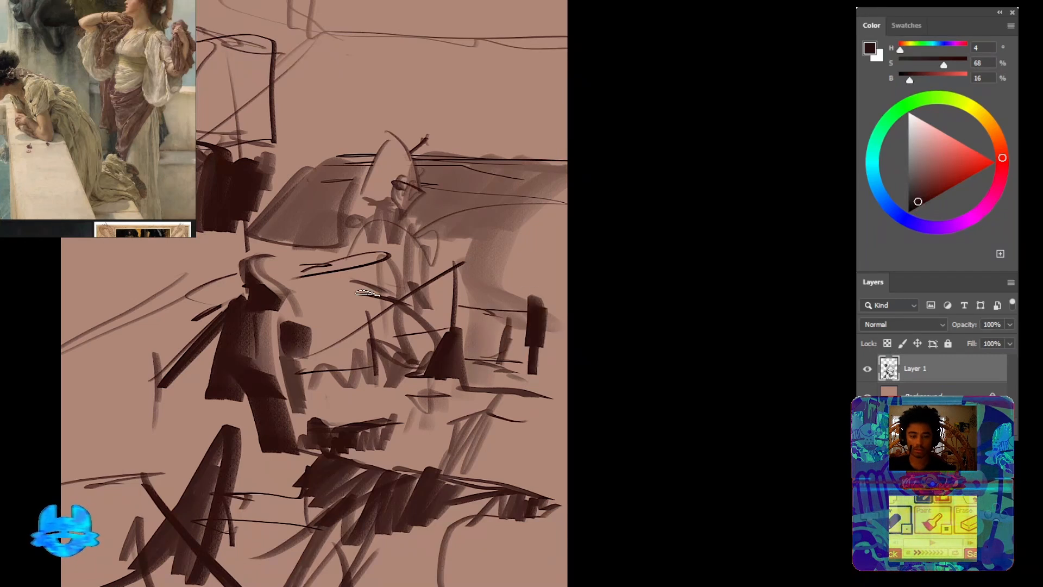
Hatch tone beside the standing figure's head, add vertical strokes in the middle ground, and shade around the figure's legs
mouse_move(327, 293)
left_mouse_down()
mouse_move(324, 283)
mouse_move(295, 294)
mouse_move(289, 254)
mouse_move(306, 285)
left_mouse_up()
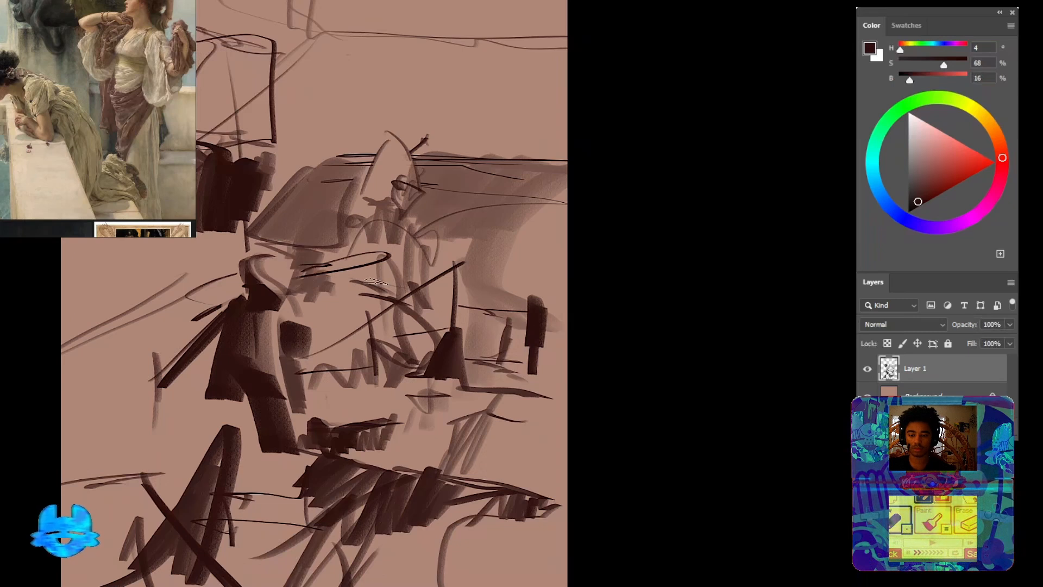
mouse_move(375, 281)
left_mouse_down()
mouse_move(347, 274)
mouse_move(391, 260)
mouse_move(361, 279)
mouse_move(451, 320)
mouse_move(421, 302)
mouse_move(344, 342)
mouse_move(378, 308)
mouse_move(353, 357)
mouse_move(366, 400)
mouse_move(346, 404)
left_mouse_up()
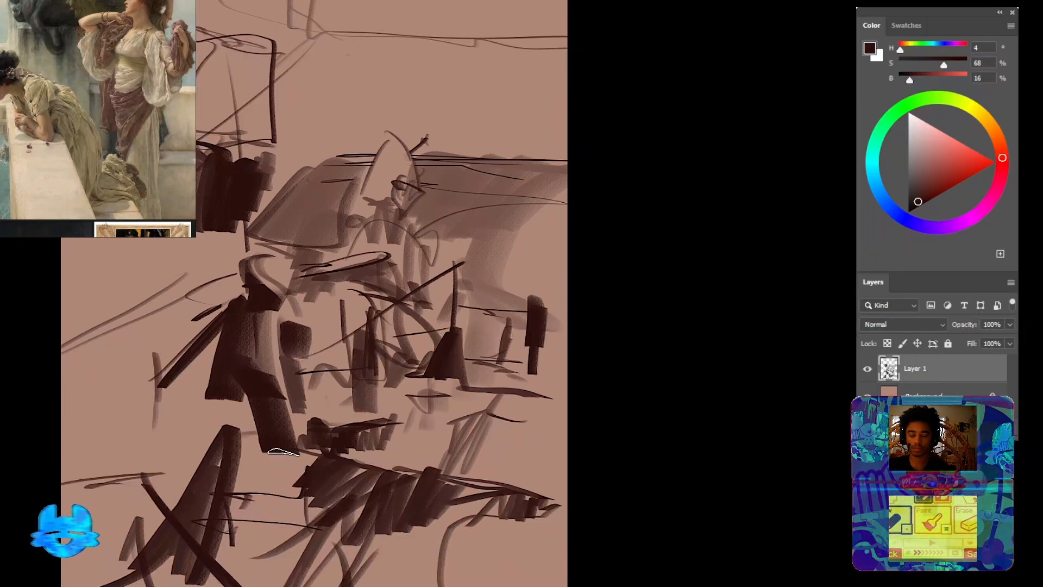
mouse_move(259, 462)
left_mouse_down()
mouse_move(230, 391)
mouse_move(281, 485)
mouse_move(245, 405)
mouse_move(310, 426)
left_mouse_up()
left_click_drag(483, 357, 572, 434)
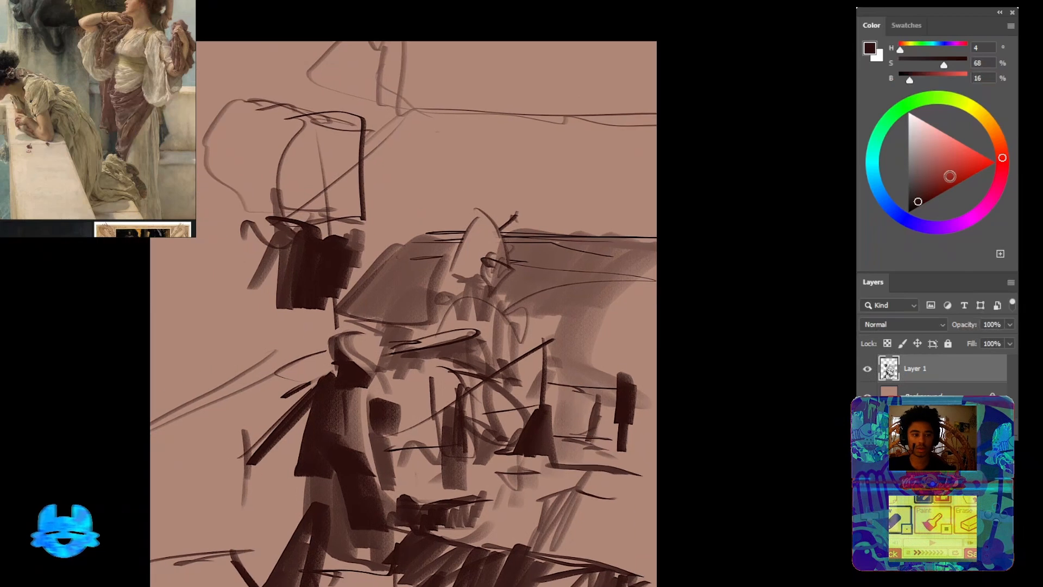
Set the brush colour to a light peach at H 22, S 41, B 84
left_click_drag(950, 176, 959, 144)
left_click(995, 139)
left_click(939, 146)
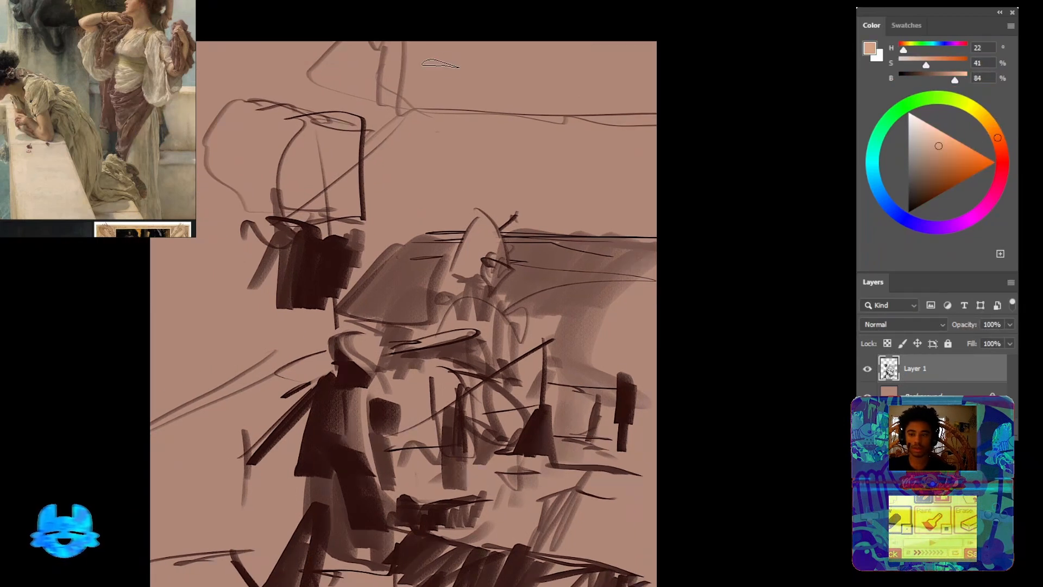
left_click_drag(553, 289, 514, 411)
left_click_drag(569, 349, 497, 402)
left_click_drag(543, 452, 570, 310)
left_click_drag(577, 296, 570, 291)
left_click_drag(569, 253, 580, 274)
left_click_drag(580, 278, 544, 329)
Add a new layer and paint the upper-right sky in pale peach (H 22, S 25, B 90), with a softer band beneath
left_click(975, 432)
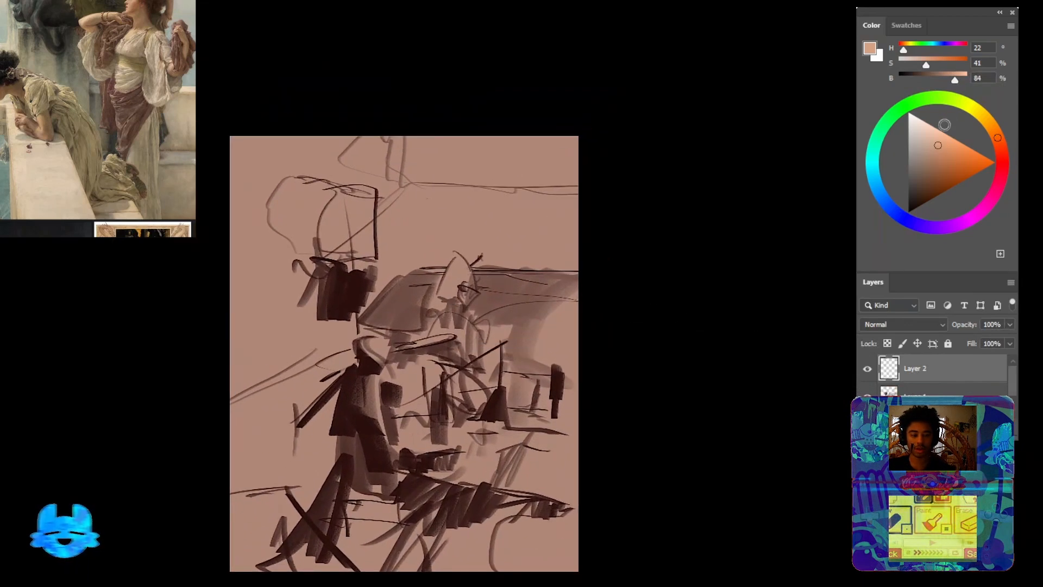
left_click(927, 134)
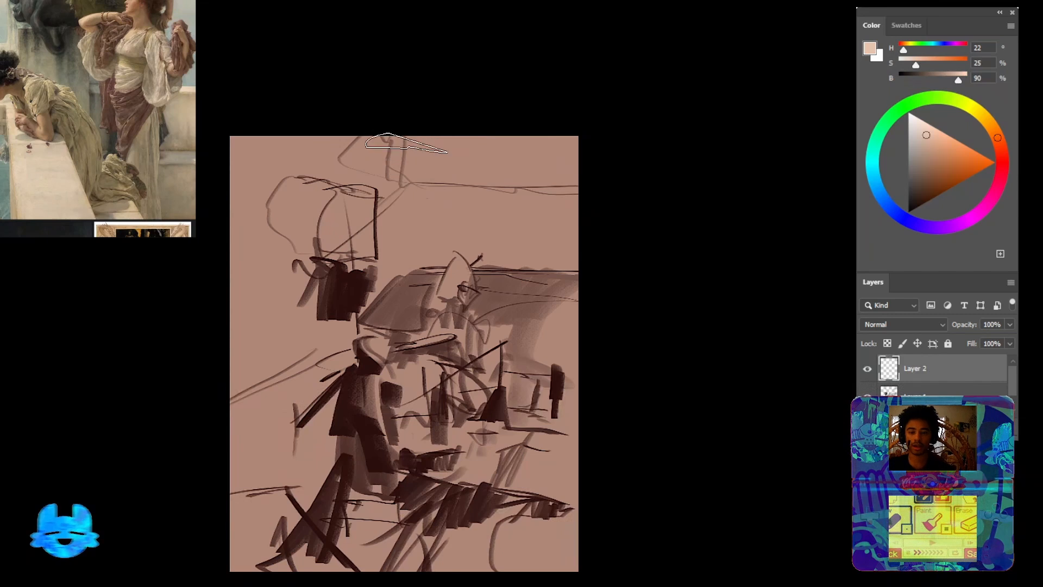
mouse_move(437, 140)
left_mouse_down()
mouse_move(446, 182)
mouse_move(521, 176)
mouse_move(524, 158)
mouse_move(581, 158)
left_mouse_up()
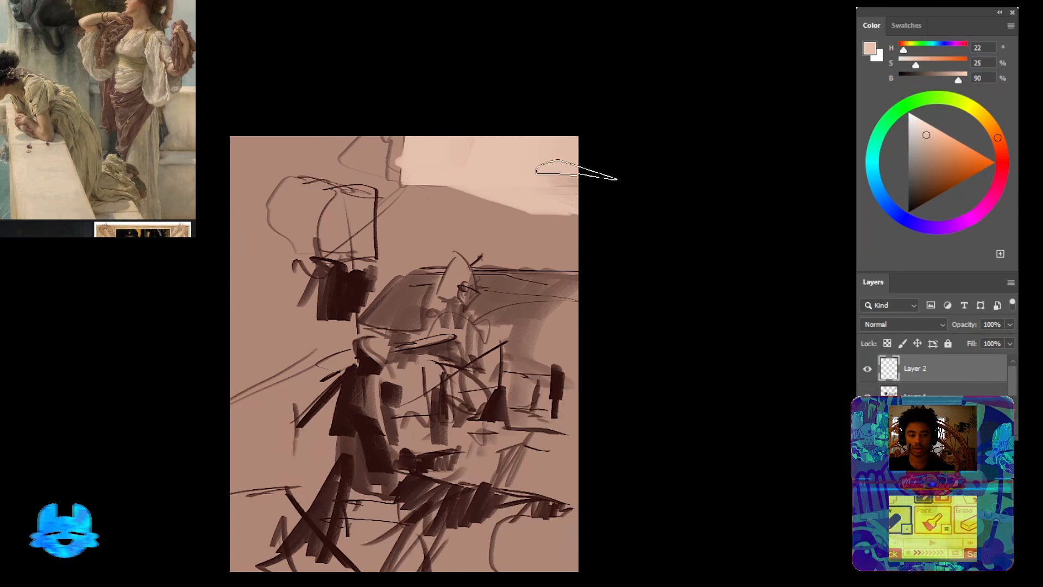
left_click(552, 200, "alt")
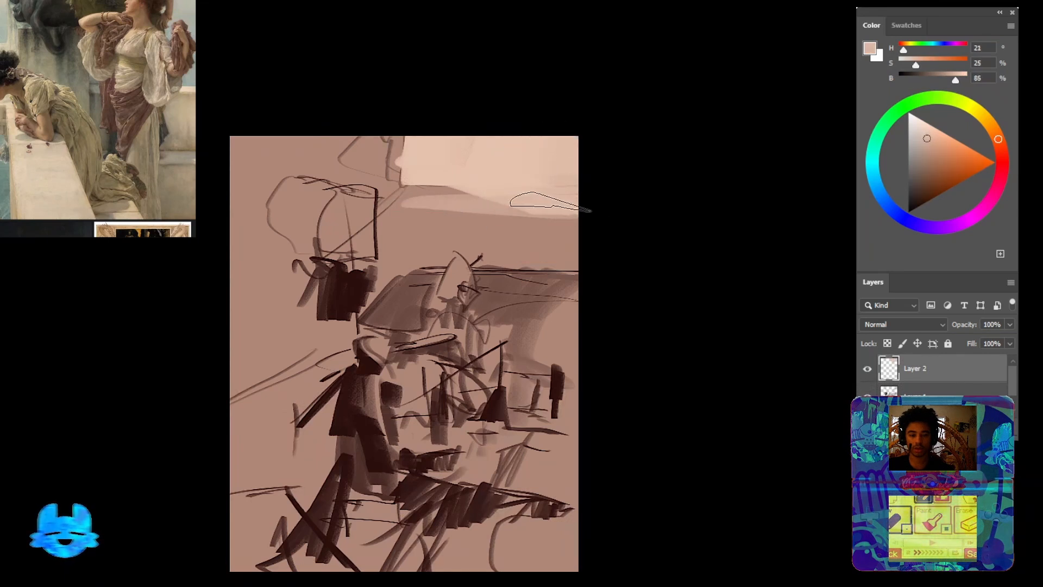
mouse_move(407, 197)
left_mouse_down()
mouse_move(486, 203)
mouse_move(432, 189)
mouse_move(419, 196)
mouse_move(491, 217)
left_mouse_up()
Bring up the framed white-horse rider reference, and paint sampled dark brown strokes along the sketch's left side
scroll(98, 119, "down", 6)
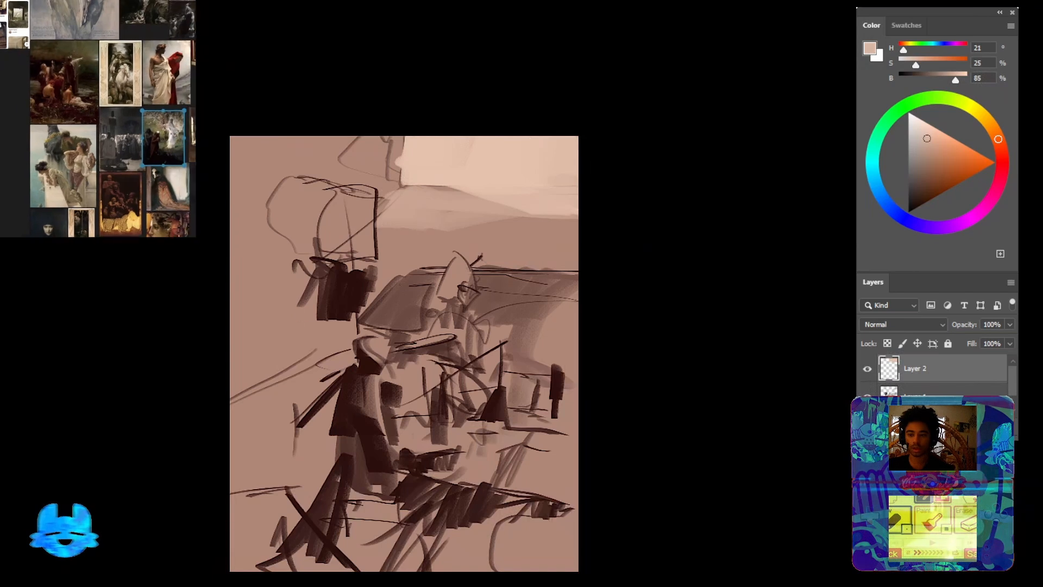
scroll(98, 119, "up", 1)
scroll(126, 63, "up", 5)
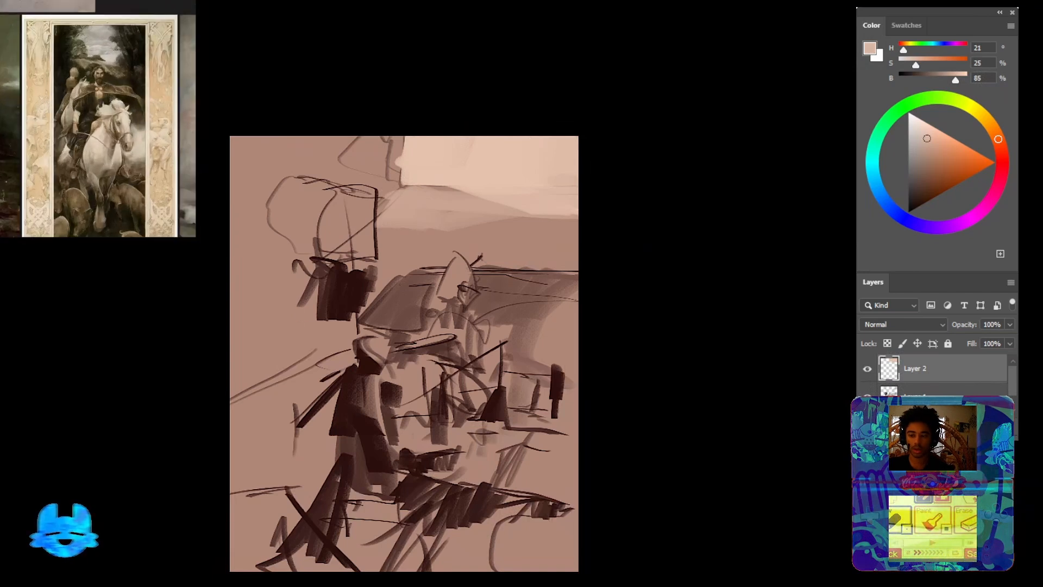
left_click(491, 410, "alt")
left_click_drag(406, 402, 325, 338)
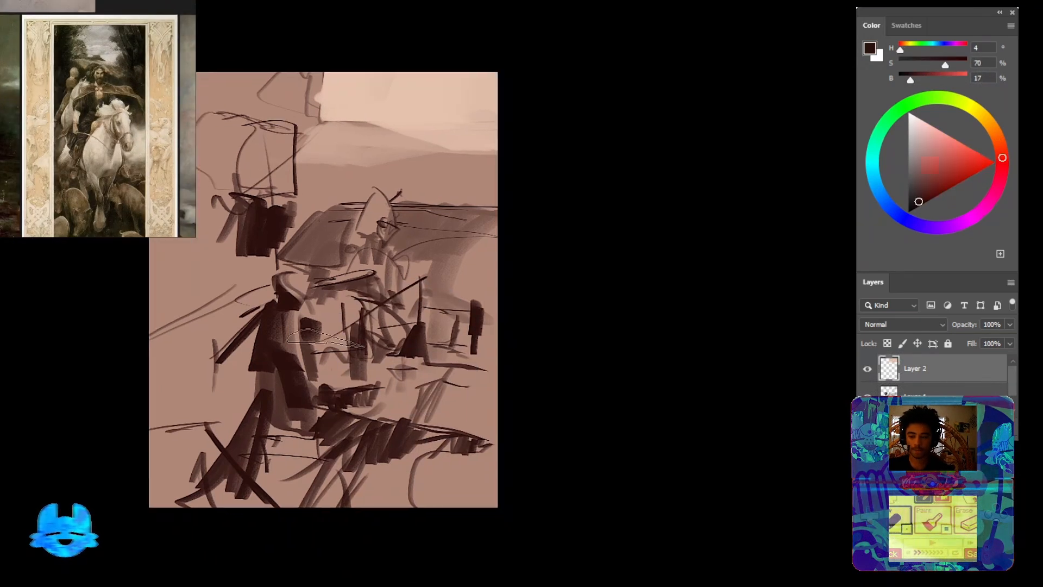
mouse_move(222, 283)
left_mouse_down()
mouse_move(190, 309)
mouse_move(226, 279)
left_mouse_up()
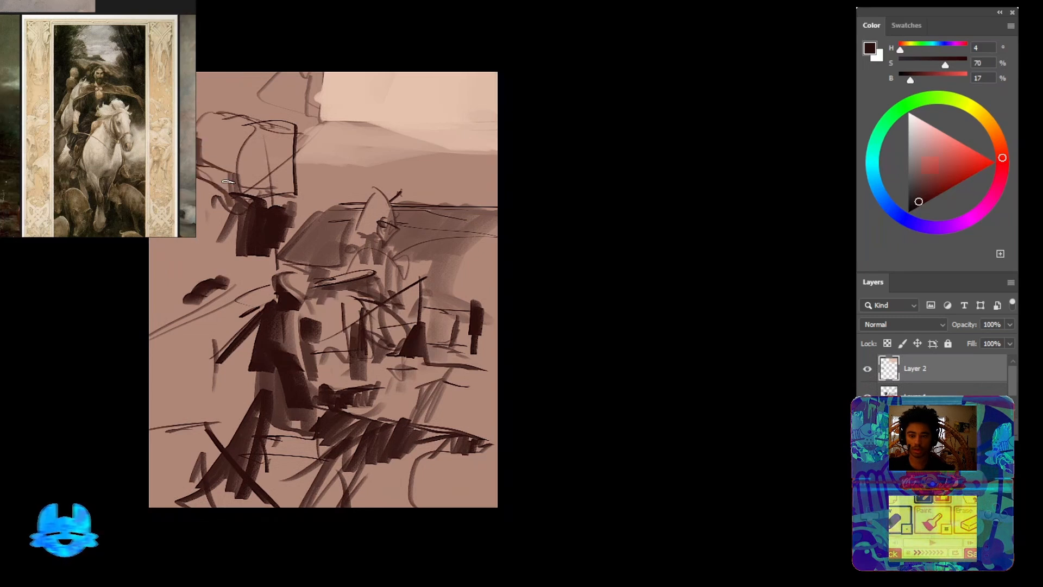
mouse_move(228, 181)
left_mouse_down()
mouse_move(200, 163)
mouse_move(252, 186)
mouse_move(238, 270)
left_mouse_up()
Paint dark, sweeping ground strokes across the middle right toward the canvas edge
mouse_move(432, 341)
left_mouse_down()
mouse_move(468, 346)
mouse_move(432, 359)
mouse_move(509, 361)
mouse_move(427, 379)
mouse_move(394, 403)
left_mouse_up()
left_click_drag(403, 379, 400, 417)
left_click_drag(413, 419, 452, 429)
mouse_move(391, 444)
left_mouse_down()
mouse_move(424, 400)
mouse_move(389, 427)
mouse_move(413, 429)
left_mouse_up()
Sample the brown background tone and paint out the crossing strokes in the lower-left foreground
left_click(194, 390, "alt")
mouse_move(173, 399)
left_mouse_down()
mouse_move(233, 415)
mouse_move(306, 480)
left_mouse_up()
mouse_move(306, 480)
left_mouse_down()
mouse_move(239, 401)
mouse_move(333, 493)
left_mouse_up()
mouse_move(333, 493)
left_mouse_down()
mouse_move(234, 391)
mouse_move(333, 501)
left_mouse_up()
mouse_move(239, 402)
left_mouse_down()
mouse_move(227, 488)
mouse_move(187, 504)
left_mouse_up()
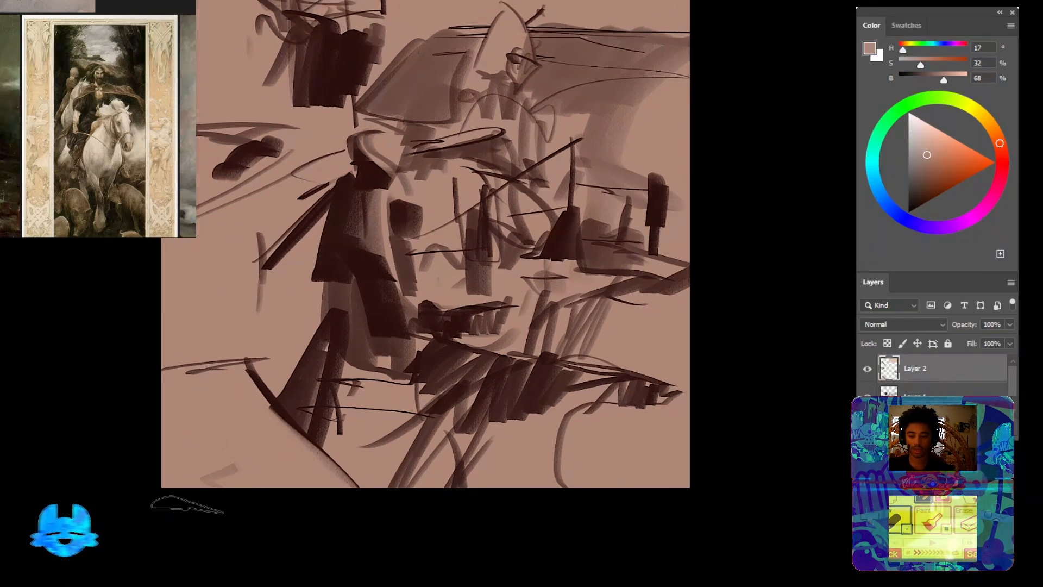
left_click_drag(234, 462, 200, 484)
left_click_drag(196, 369, 226, 356)
Draw thin horizontal lines and short upright strokes in sampled dark brown left of the standing figure
key("[")
left_click(330, 317, "alt")
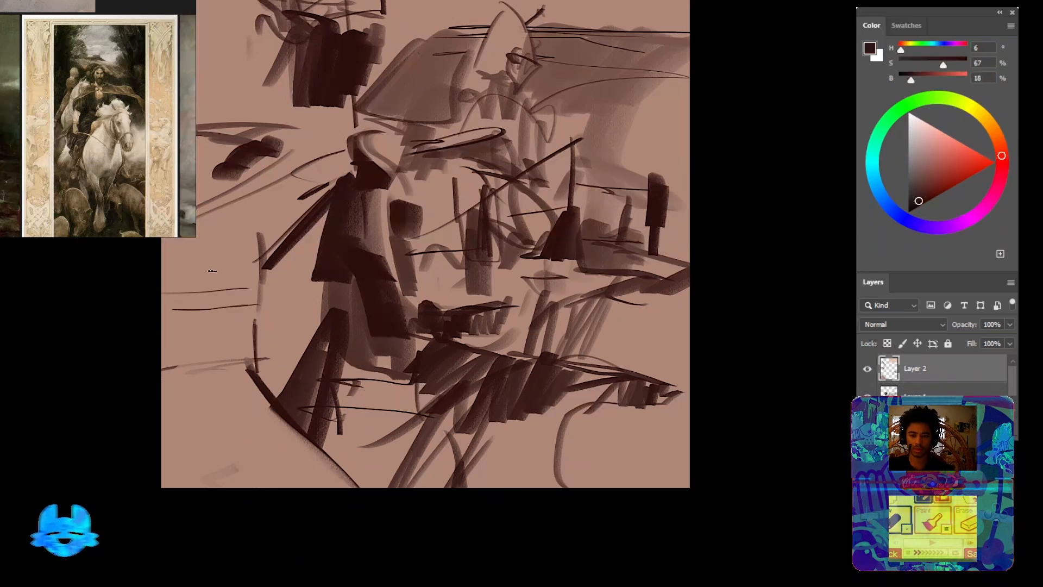
left_click_drag(267, 251, 241, 284)
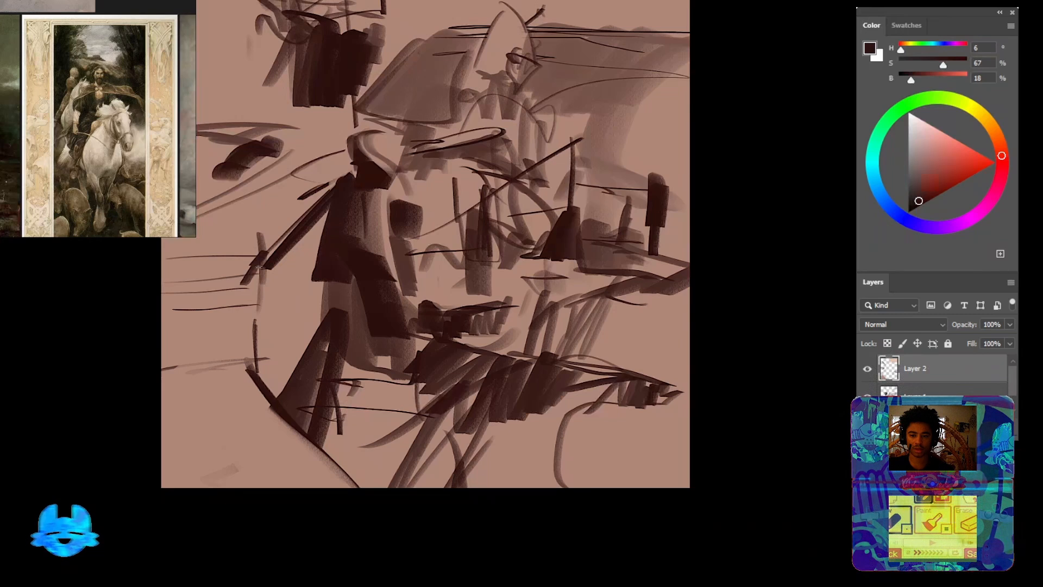
Shade a broad mid-tone cloak shape behind the standing figure with a larger brush, and darken the area beside its head
key("]")
key("]")
key("]")
mouse_move(276, 248)
left_mouse_down()
mouse_move(270, 400)
mouse_move(279, 372)
left_mouse_up()
left_click_drag(295, 234, 291, 321)
mouse_move(293, 361)
left_mouse_down()
mouse_move(307, 217)
mouse_move(319, 195)
left_mouse_up()
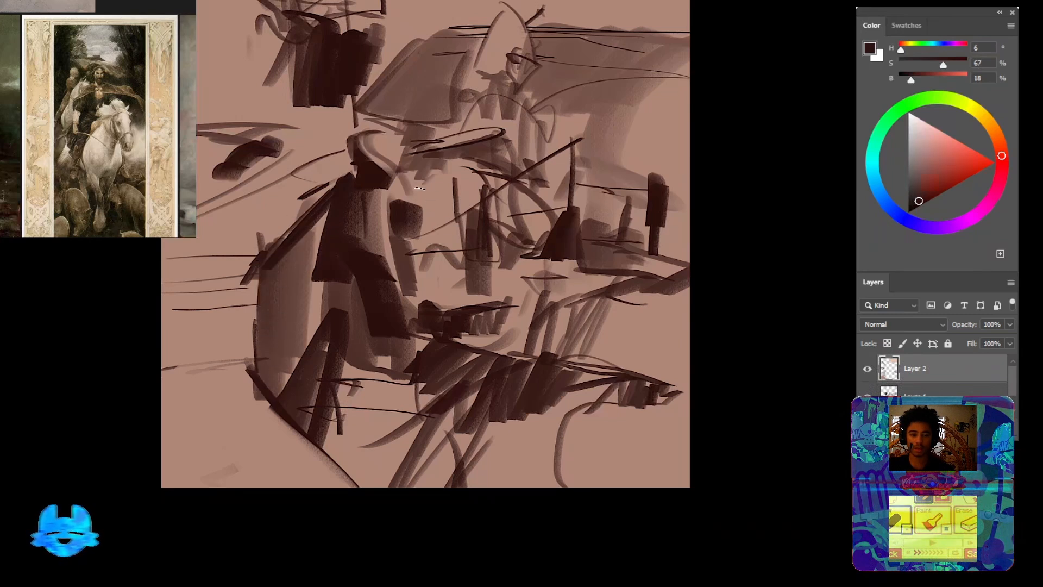
left_click_drag(415, 186, 413, 170)
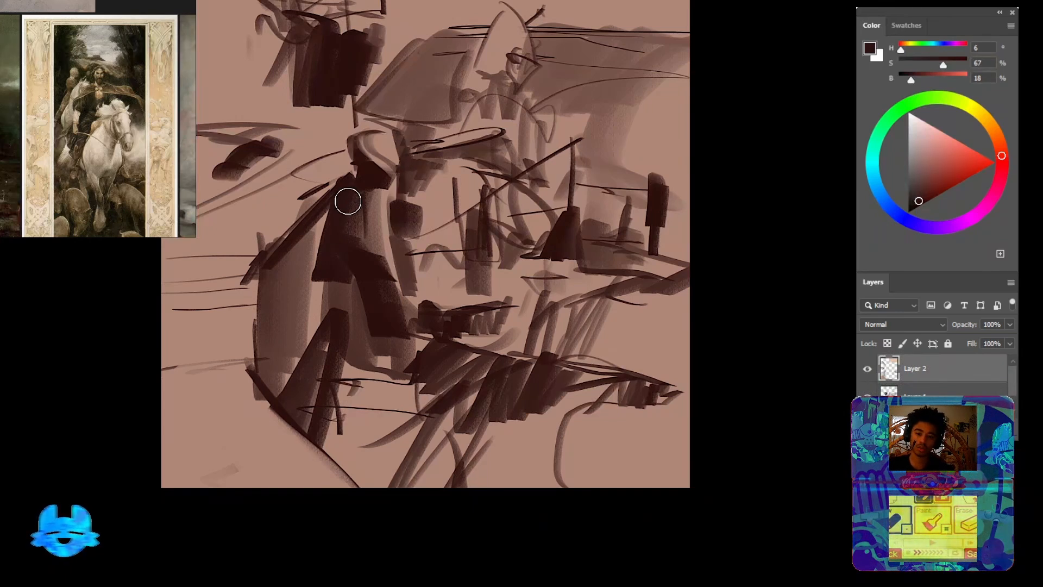
Reduce the eraser size and merge the two sketch layers into one
key("bracketleft")
key("bracketleft")
key("bracketleft")
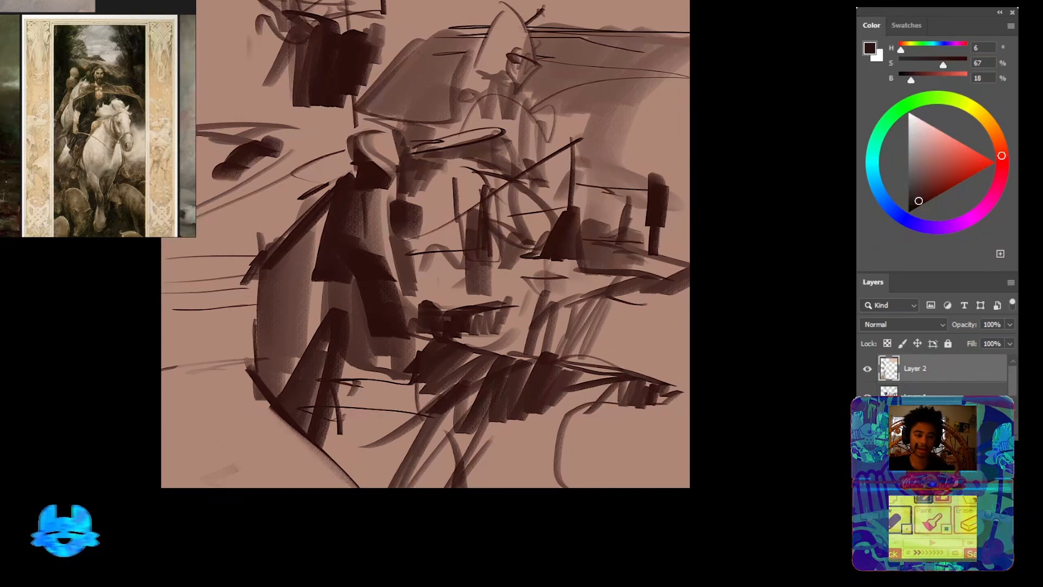
left_click(925, 391, "shift")
key("ctrl+e")
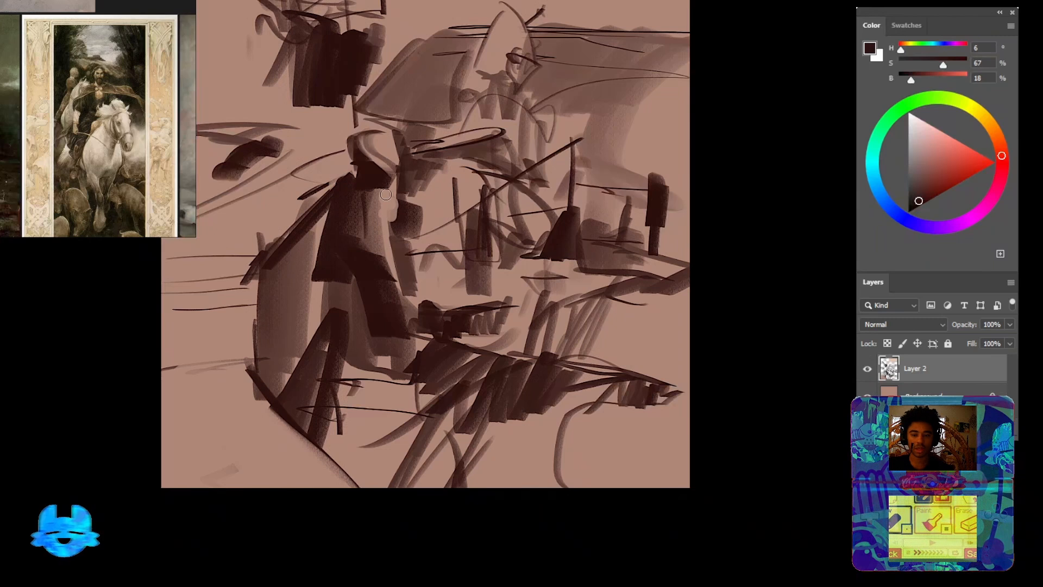
Rework the standing figure's shoulders and neck with eraser and brush, and add dark vertical strokes down its front
mouse_move(344, 177)
left_mouse_down()
mouse_move(297, 246)
mouse_move(350, 182)
mouse_move(303, 238)
mouse_move(355, 194)
mouse_move(272, 246)
mouse_move(348, 213)
mouse_move(317, 210)
mouse_move(306, 246)
left_mouse_up()
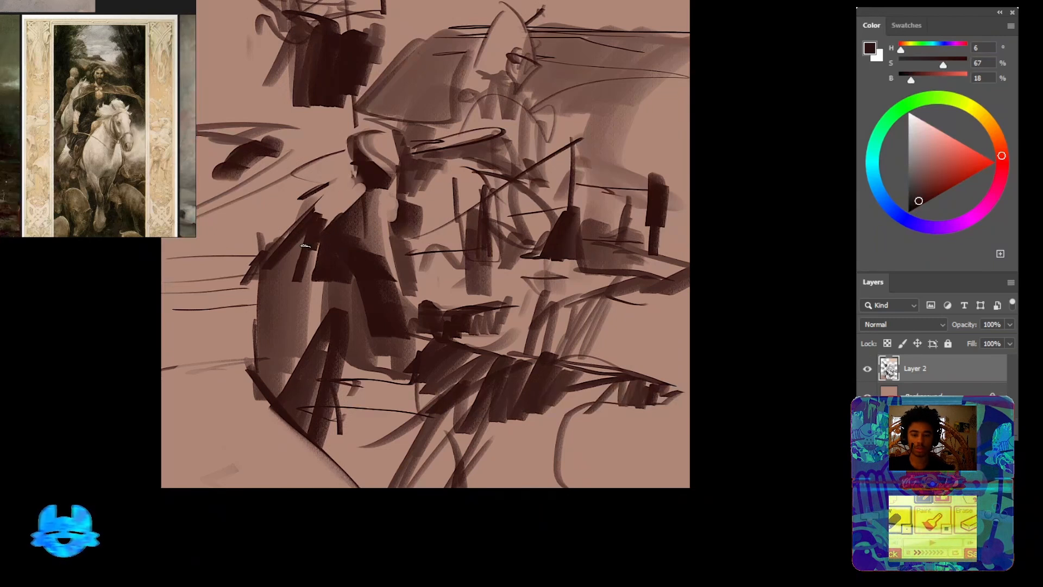
mouse_move(363, 169)
left_mouse_down()
mouse_move(350, 210)
mouse_move(388, 197)
mouse_move(386, 181)
mouse_move(396, 203)
mouse_move(379, 203)
mouse_move(391, 224)
mouse_move(387, 260)
mouse_move(372, 253)
mouse_move(384, 207)
left_mouse_up()
left_click(383, 266, "alt")
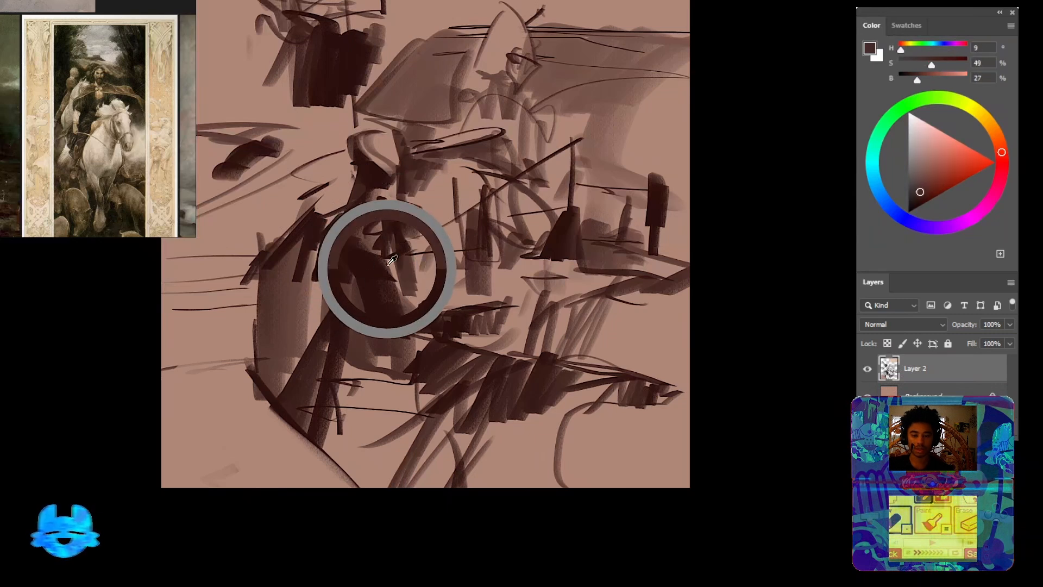
mouse_move(388, 264)
left_mouse_down()
mouse_move(401, 375)
mouse_move(398, 250)
mouse_move(410, 372)
left_mouse_up()
mouse_move(410, 372)
left_mouse_down()
mouse_move(401, 191)
mouse_move(424, 231)
mouse_move(417, 381)
left_mouse_up()
Fill the standing figure's back and robe with vertical strokes in the sampled darkest brown
left_click(365, 261, "alt")
left_click_drag(326, 261, 325, 300)
mouse_move(332, 243)
left_mouse_down()
mouse_move(312, 253)
mouse_move(326, 261)
mouse_move(344, 322)
mouse_move(367, 346)
mouse_move(389, 335)
mouse_move(404, 297)
mouse_move(391, 357)
left_mouse_up()
left_click_drag(317, 322, 295, 364)
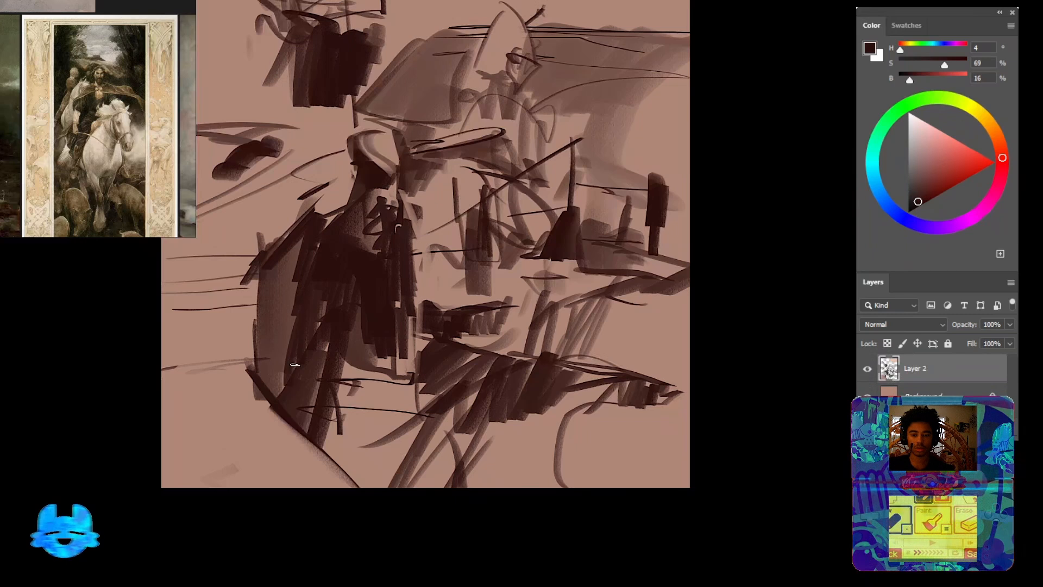
Redraw the standing figure's head with dark strokes, and extend its robe downward with dense dark hatching
left_click_drag(384, 123, 388, 131)
left_click(377, 140, "alt")
left_click(374, 174, "alt")
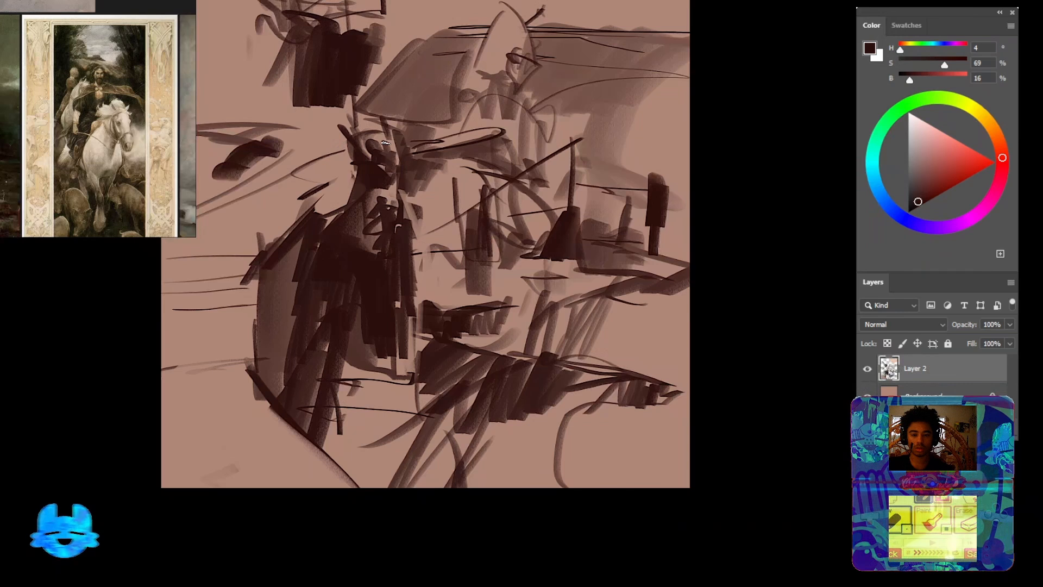
mouse_move(361, 292)
left_mouse_down()
mouse_move(345, 355)
mouse_move(351, 394)
mouse_move(335, 400)
mouse_move(389, 358)
mouse_move(410, 424)
mouse_move(378, 380)
mouse_move(376, 401)
mouse_move(356, 375)
mouse_move(337, 425)
mouse_move(352, 359)
mouse_move(325, 442)
mouse_move(391, 434)
left_mouse_up()
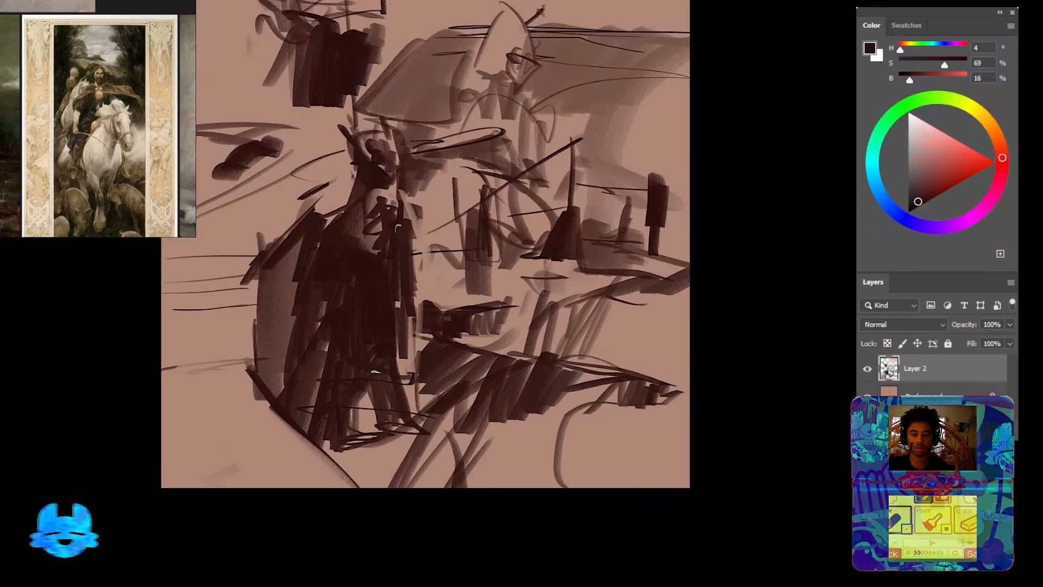
Paint a dark mass beneath the oval beside the standing figure's head, and add dark contour strokes around the background figure
left_click_drag(433, 215, 366, 338)
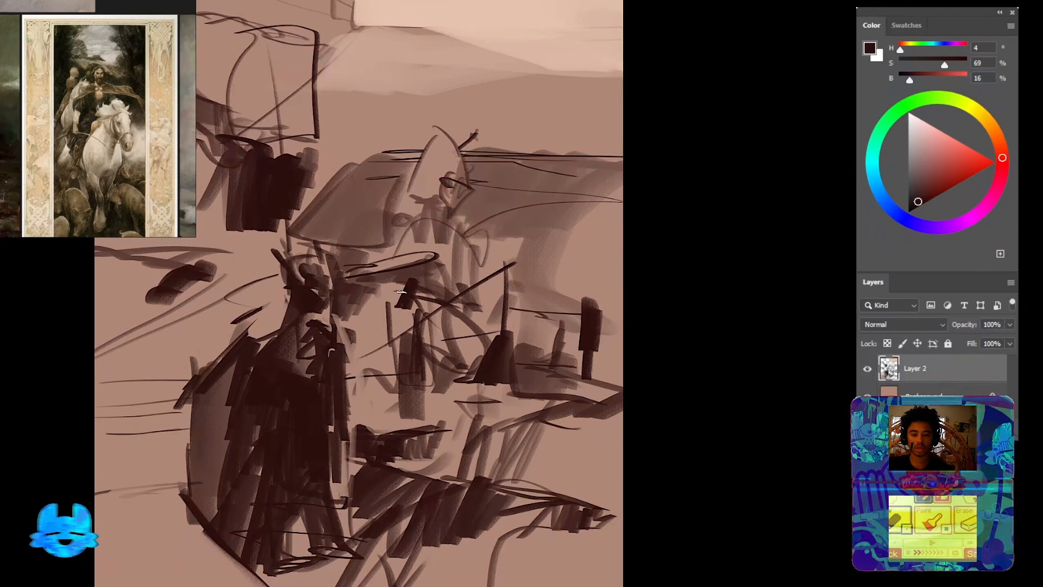
mouse_move(401, 292)
left_mouse_down()
mouse_move(401, 267)
mouse_move(455, 299)
left_mouse_up()
left_click(388, 200, "alt")
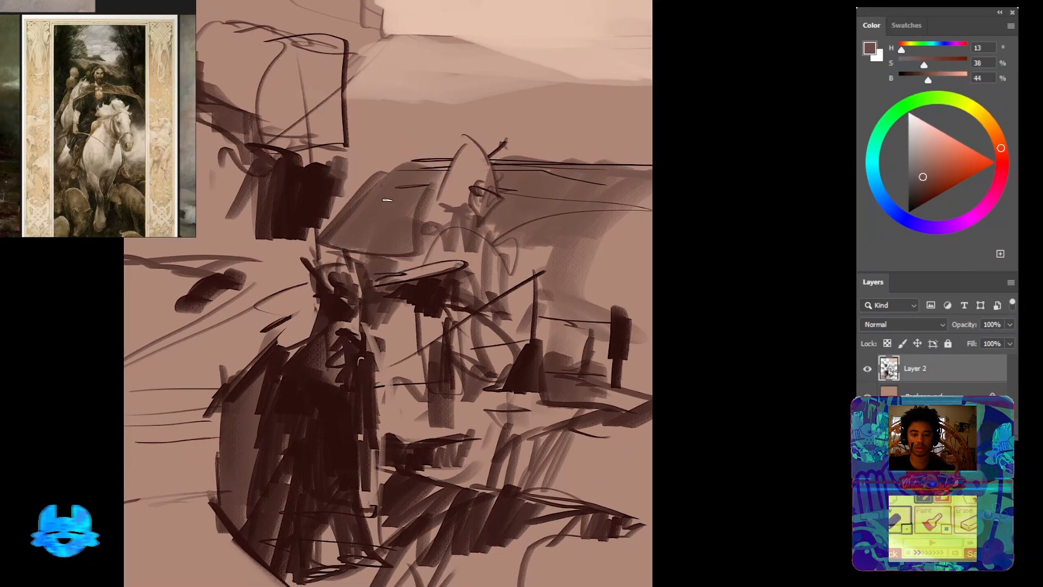
left_click(441, 301, "alt")
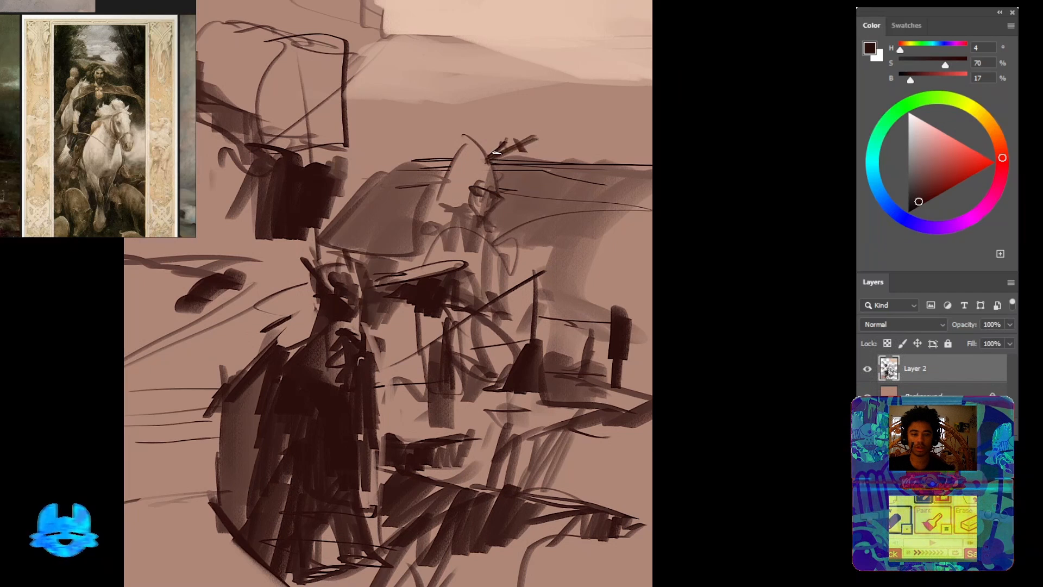
mouse_move(412, 201)
left_mouse_down()
mouse_move(392, 263)
mouse_move(409, 262)
left_mouse_up()
left_click_drag(490, 163, 525, 293)
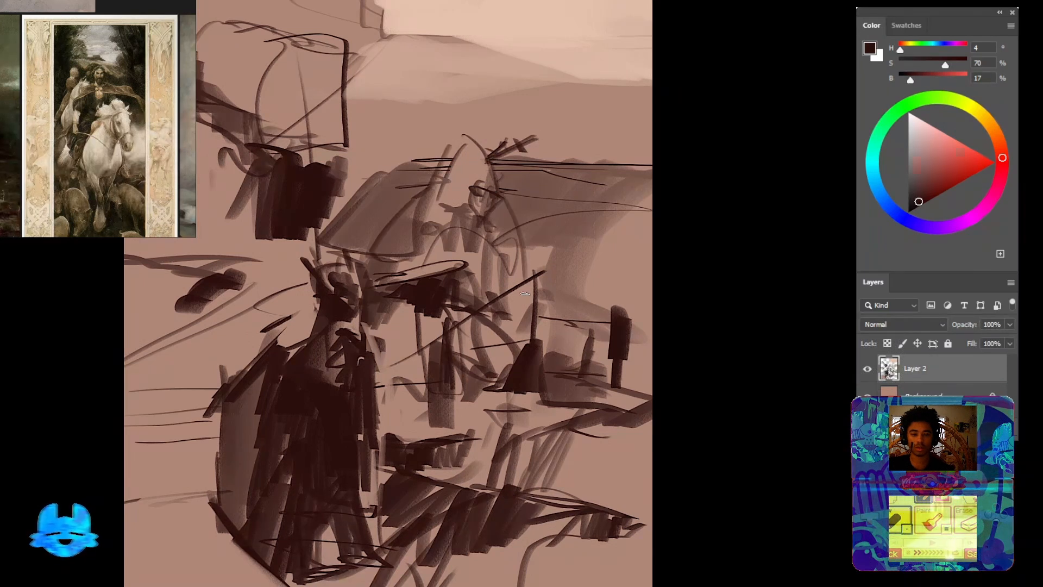
Break up the dark slope beside the background figure with diagonal strokes in the sampled ground tone
left_click_drag(427, 160, 320, 175)
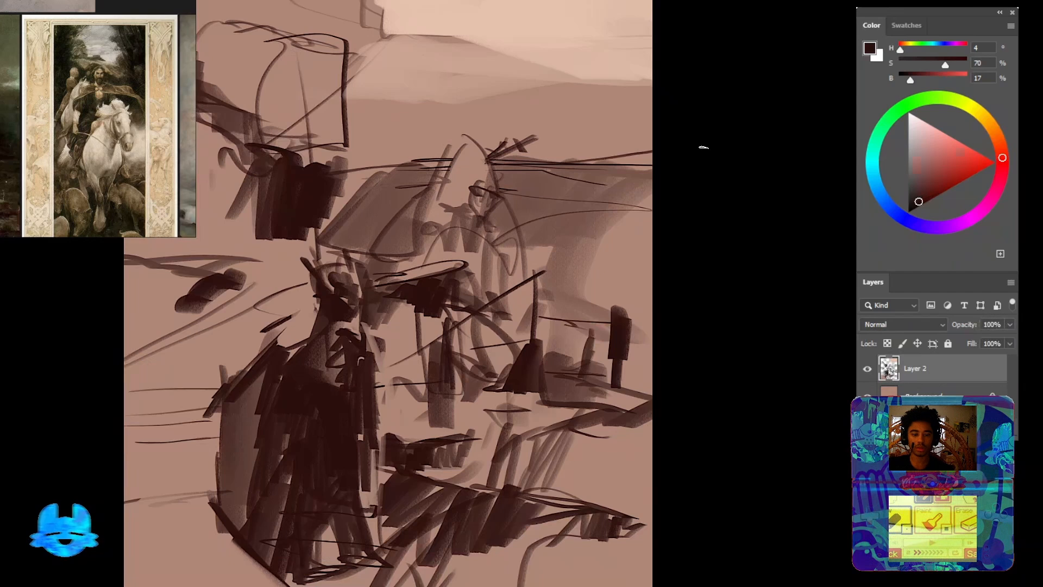
left_click(405, 147, "alt")
left_click_drag(413, 160, 325, 214)
left_click_drag(450, 149, 336, 215)
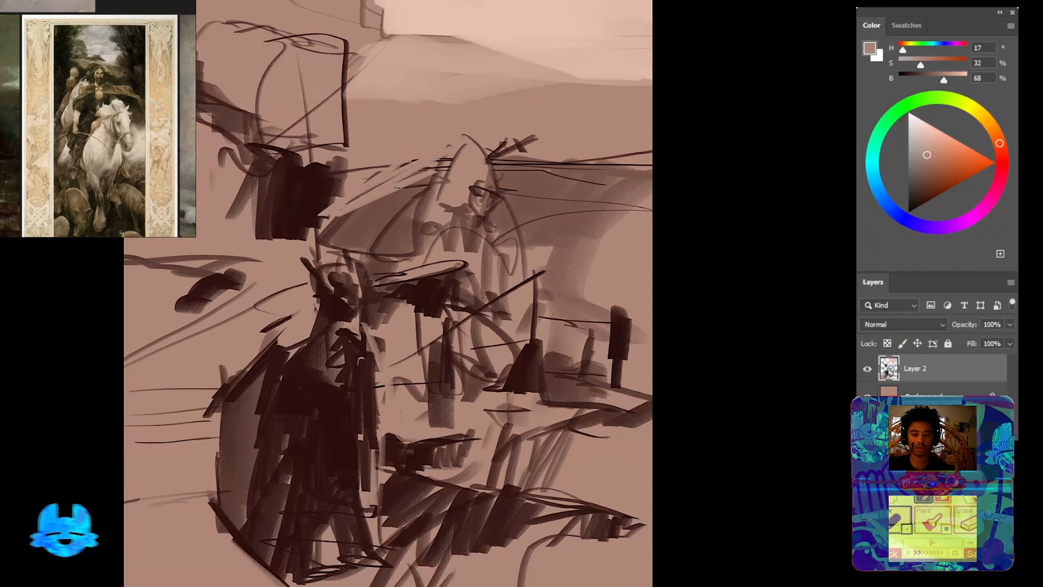
left_click_drag(438, 177, 328, 222)
left_click_drag(515, 172, 549, 161)
left_click(546, 164, "alt")
mouse_move(430, 174)
left_mouse_down()
mouse_move(339, 220)
mouse_move(312, 184)
mouse_move(328, 120)
left_mouse_up()
left_click(323, 198, "alt")
Paint long dark diagonal strokes in the lower-left foreground, undoing and redrawing the first attempt
mouse_move(226, 429)
left_mouse_down()
mouse_move(293, 532)
mouse_move(226, 447)
mouse_move(283, 538)
left_mouse_up()
key("ctrl+z")
key("ctrl+z")
left_click_drag(181, 428, 247, 538)
left_click_drag(374, 485, 293, 418)
Sketch a dark rounded form in the lower-right foreground and carve a light gap beside it in the ground tone
left_click(384, 365, "alt")
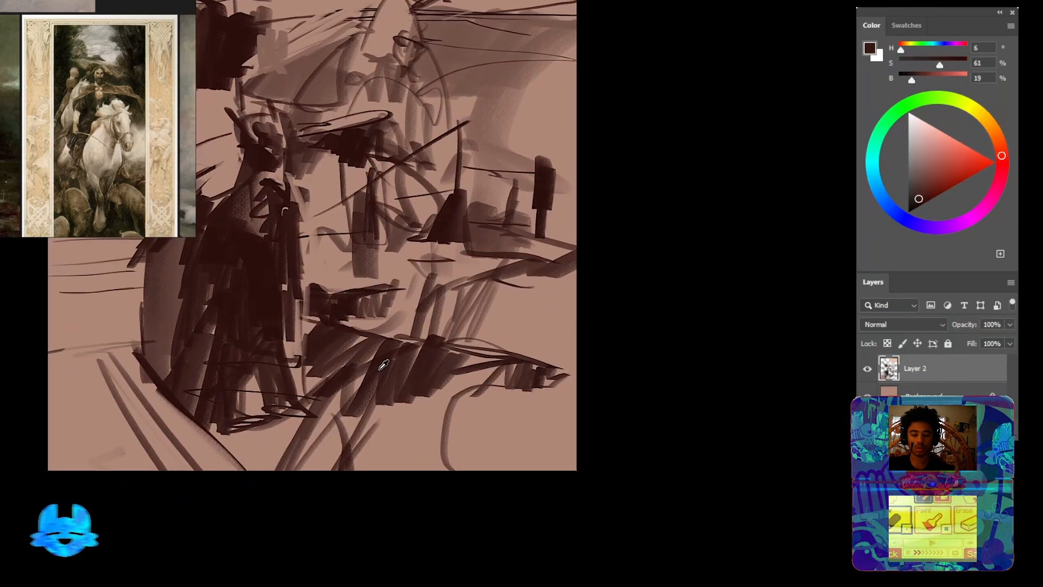
mouse_move(494, 394)
left_mouse_down()
mouse_move(459, 399)
mouse_move(546, 316)
mouse_move(478, 353)
mouse_move(511, 362)
mouse_move(422, 386)
mouse_move(418, 369)
left_mouse_up()
left_click(461, 372, "alt")
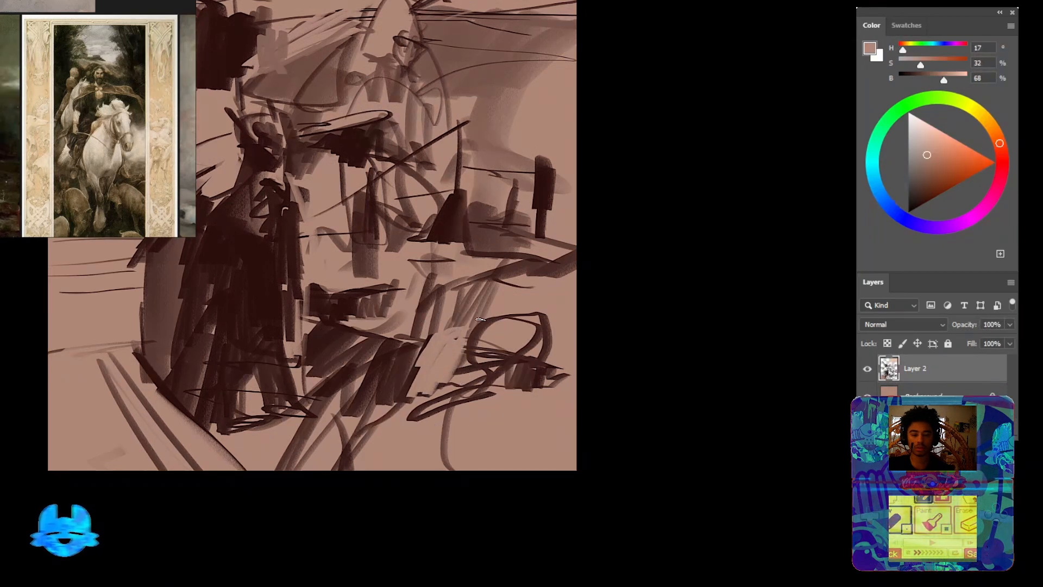
left_click(390, 365, "alt")
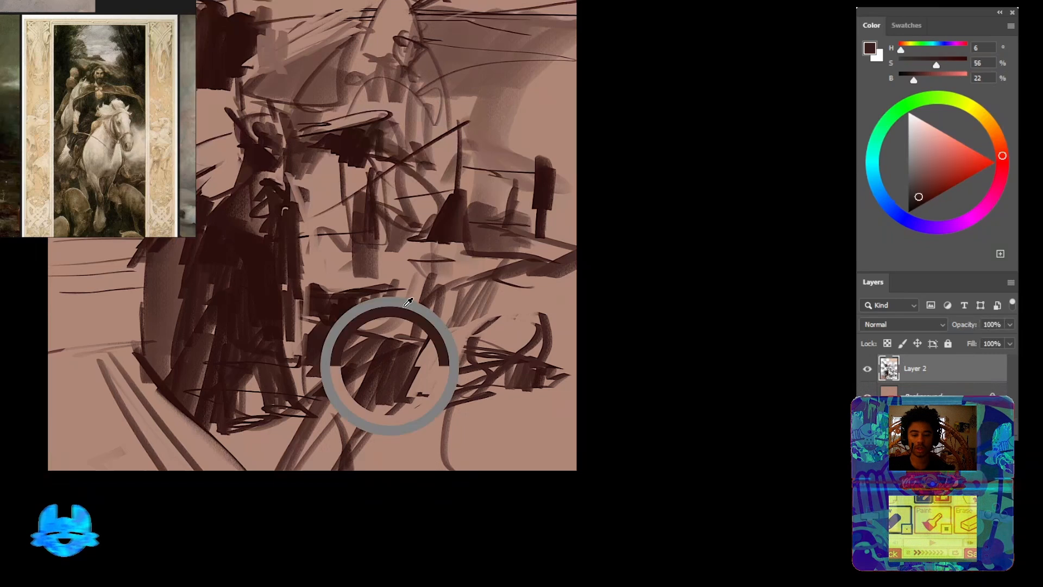
mouse_move(539, 325)
left_mouse_down()
mouse_move(516, 354)
mouse_move(522, 337)
mouse_move(491, 363)
mouse_move(516, 355)
left_mouse_up()
Fill the rounded foreground form with the sampled darkest brown and add a smaller dark oval beneath it
left_click(268, 292, "alt")
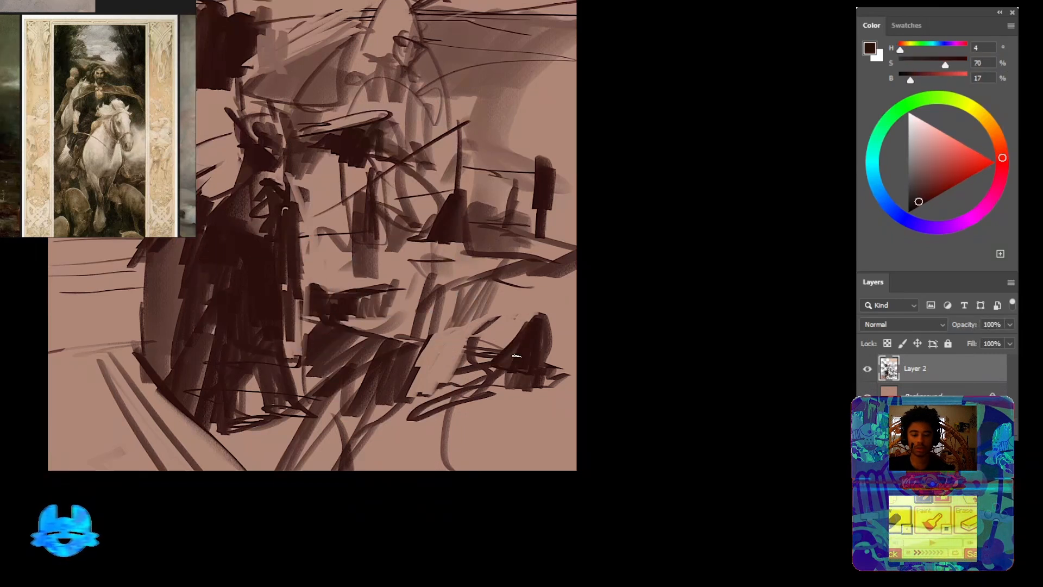
mouse_move(542, 318)
left_mouse_down()
mouse_move(549, 307)
mouse_move(551, 359)
mouse_move(531, 390)
left_mouse_up()
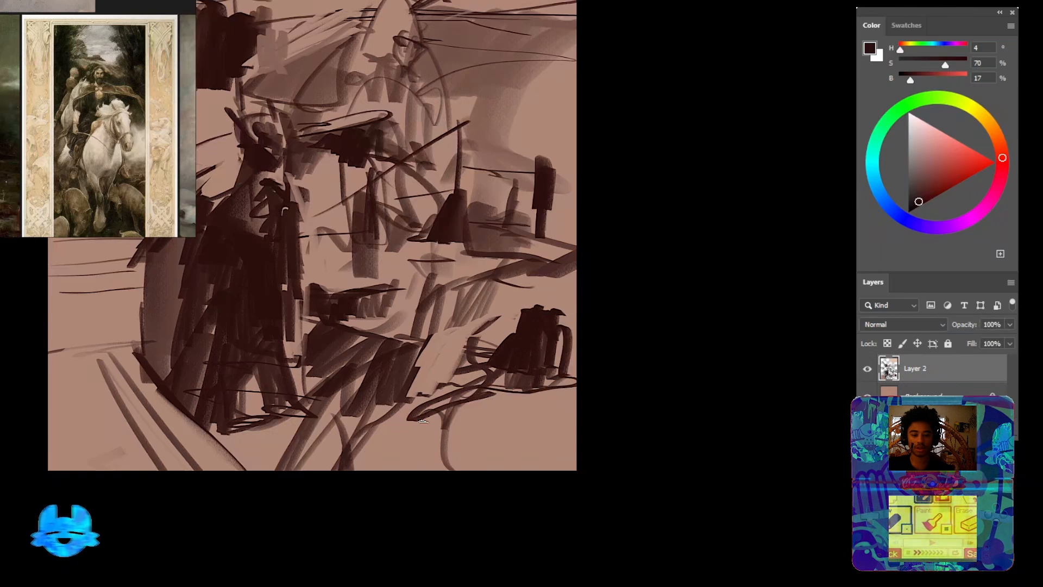
mouse_move(463, 430)
left_mouse_down()
mouse_move(481, 405)
mouse_move(462, 421)
mouse_move(449, 406)
left_mouse_up()
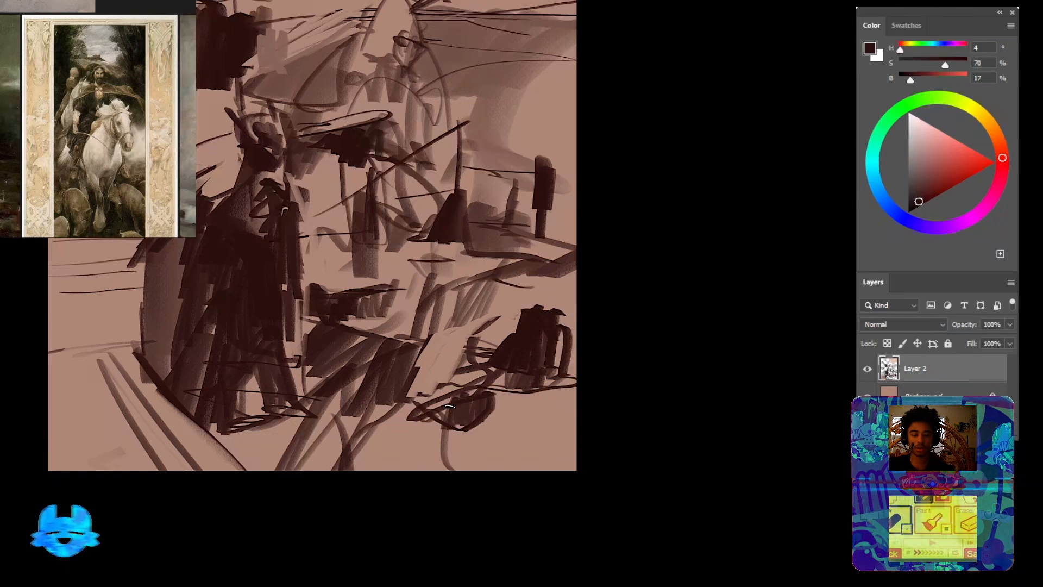
Refine the hatched foreground between the robe and the rounded form, alternating sampled dark brown and ground-tone strokes
left_click(504, 322, "alt")
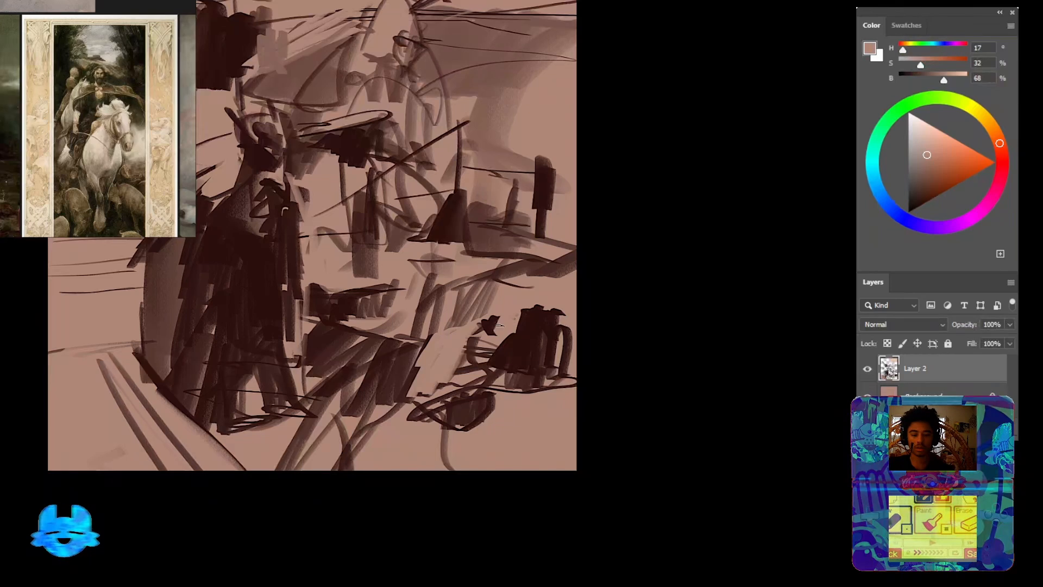
left_click(419, 364, "alt")
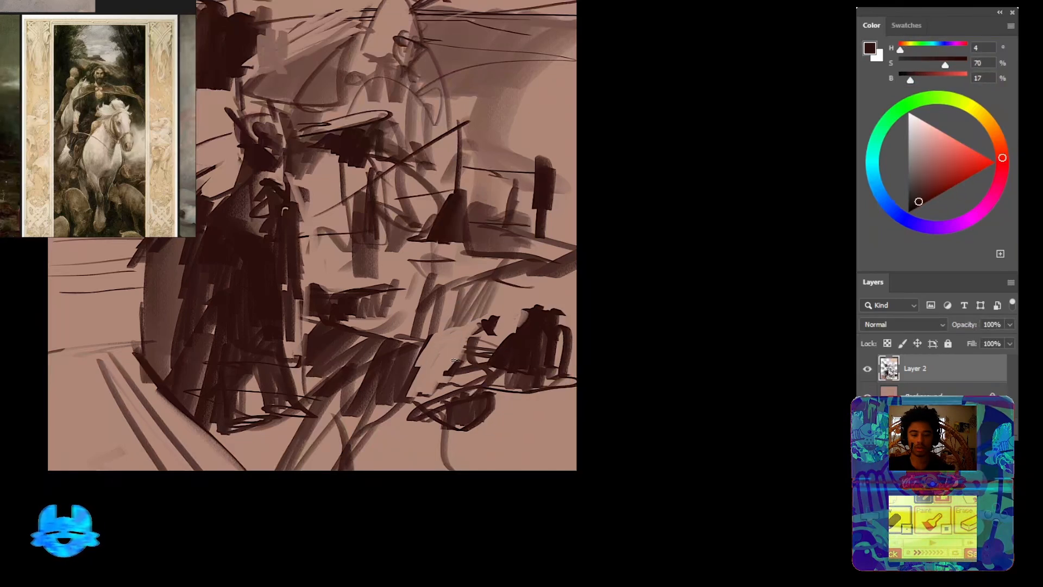
left_click(428, 353, "alt")
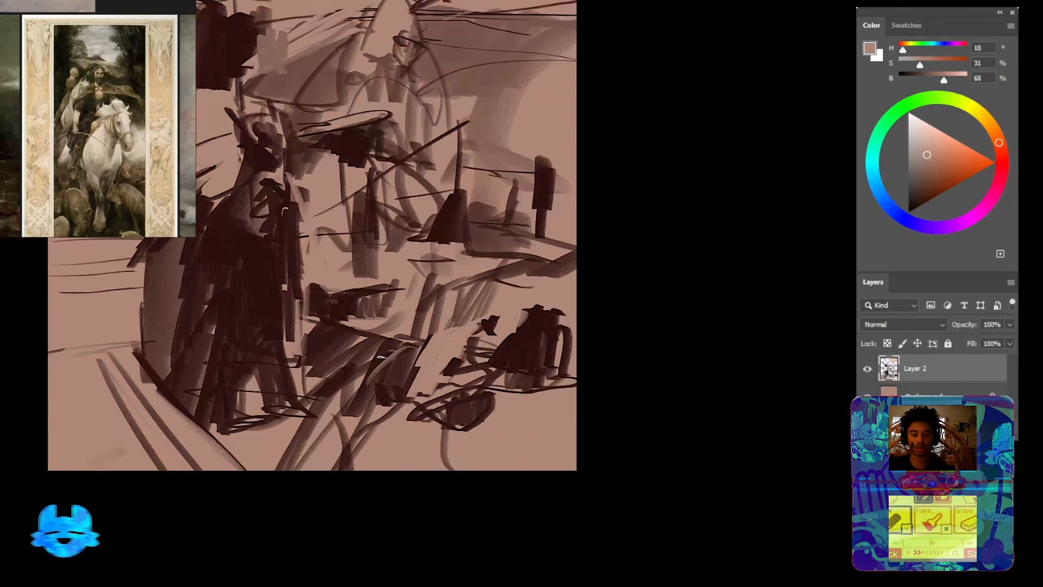
left_click(442, 356, "alt")
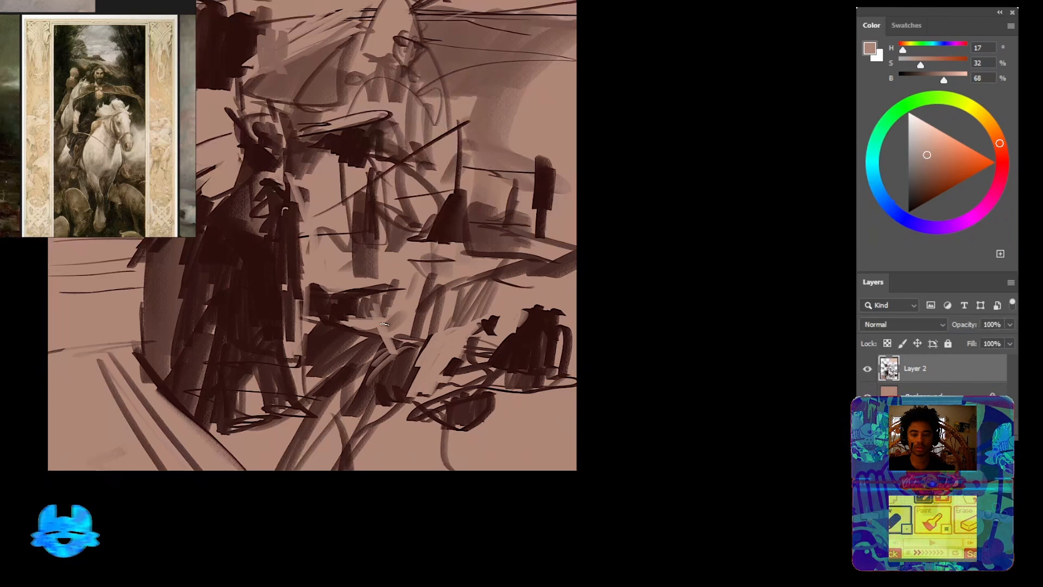
key("ctrl+z")
Enlarge the brush and fill the area under the oval beside the standing figure with broad vertical dark-brown strokes
left_click_drag(372, 334, 404, 436)
left_click(392, 252, "alt")
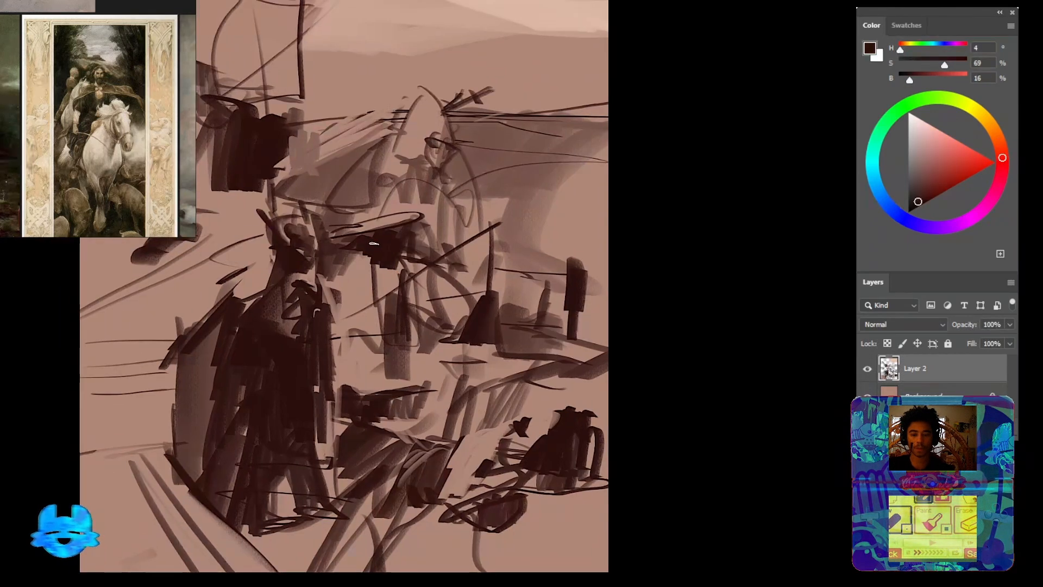
key("bracketright")
key("bracketright")
key("bracketright")
key("bracketright")
key("bracketright")
key("bracketright")
left_click_drag(369, 256, 364, 374)
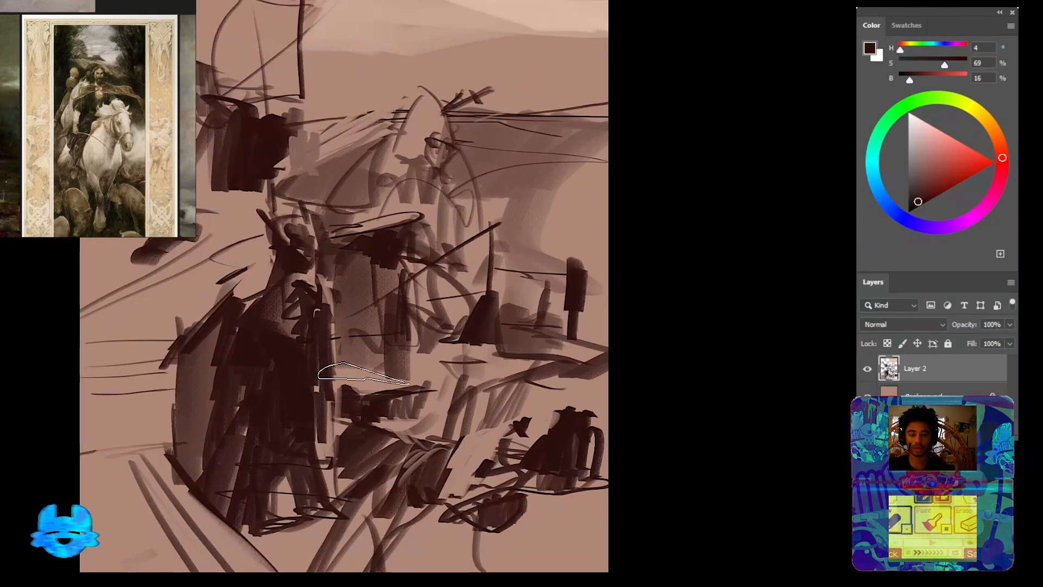
left_click_drag(345, 251, 346, 382)
left_click_drag(445, 320, 365, 342)
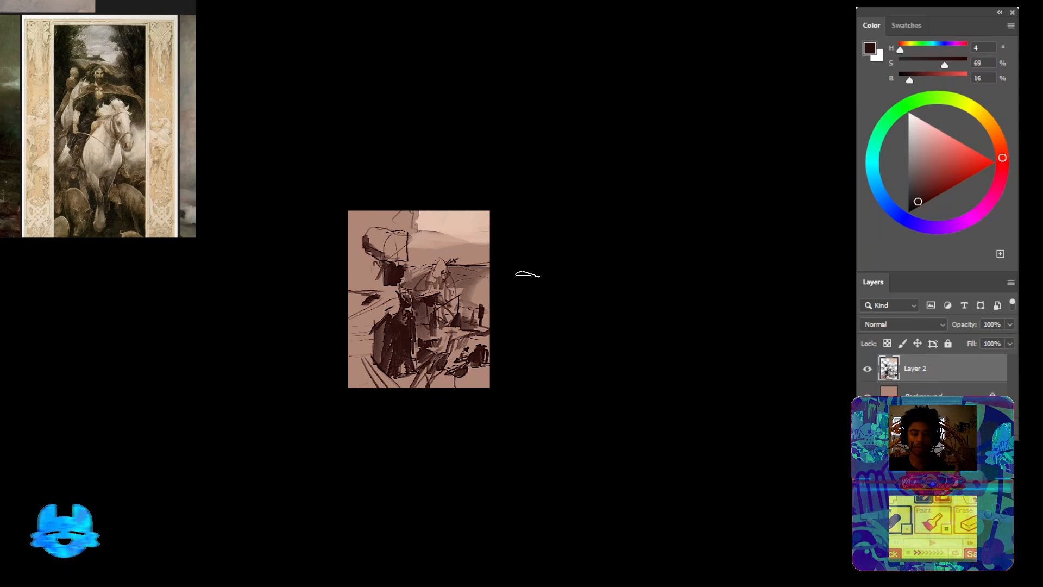
Flip the canvas horizontally to check the composition
left_click_drag(494, 291, 555, 295, "ctrl")
left_click_drag(467, 321, 624, 309)
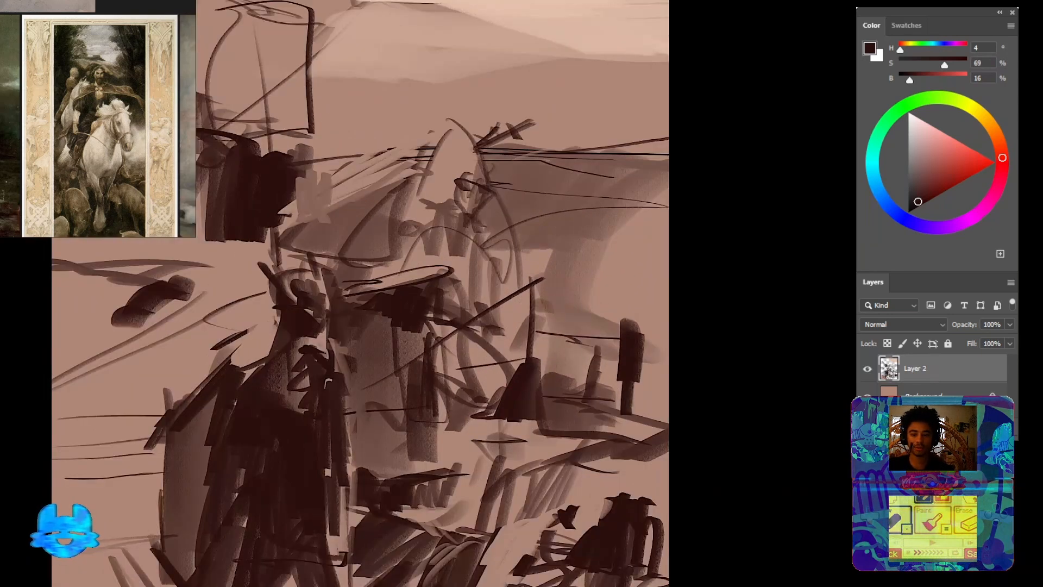
mouse_move(439, 327)
left_mouse_down()
mouse_move(586, 319)
mouse_move(563, 316)
left_mouse_up()
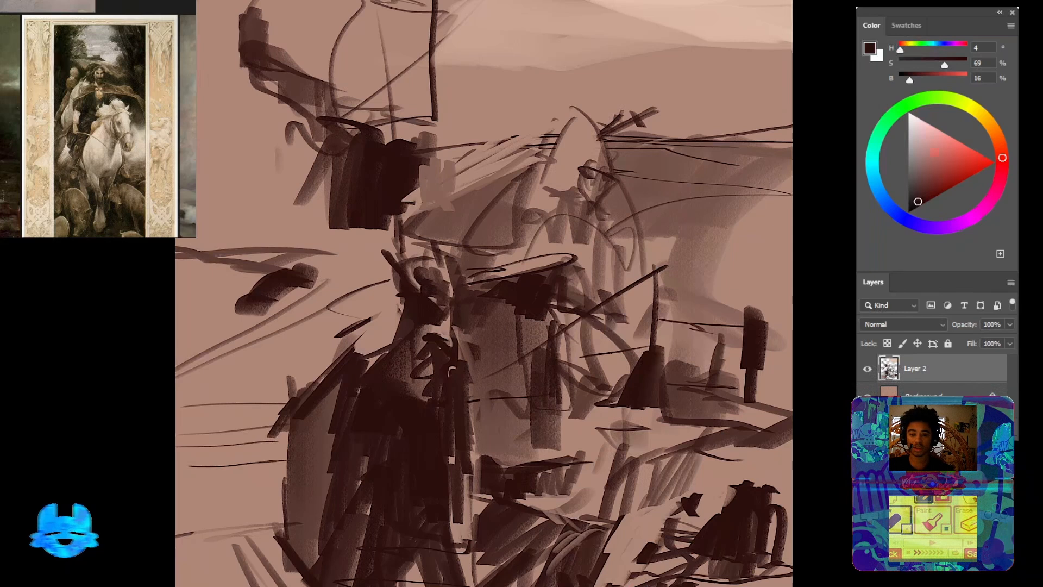
mouse_move(523, 225)
left_mouse_down()
mouse_move(531, 274)
mouse_move(457, 247)
left_mouse_up()
key("ctrl+shift+h")
left_click_drag(389, 196, 408, 263)
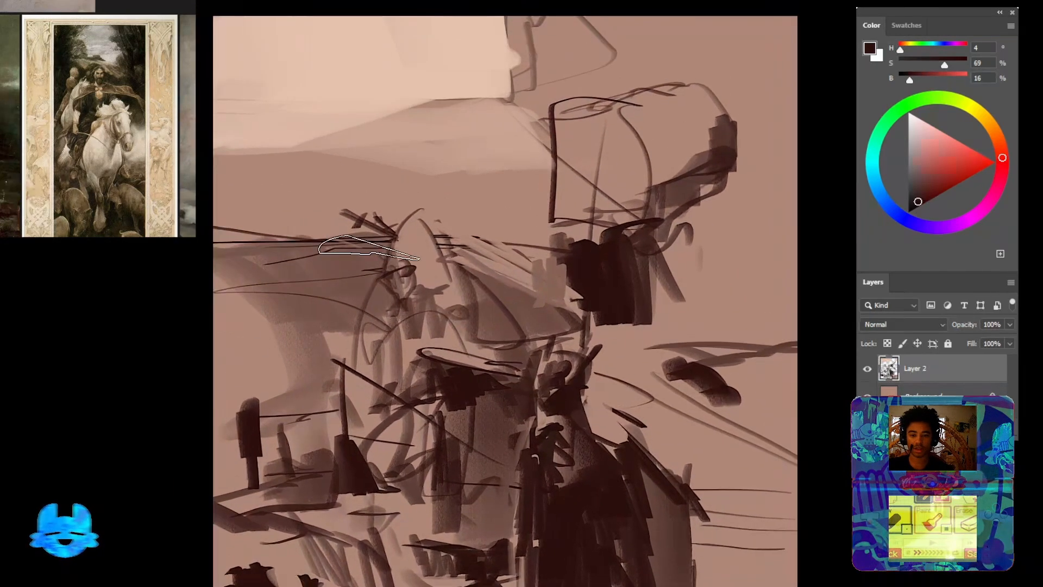
Block in the background figure's hood, face shadow and shoulders with sampled dark-brown strokes
left_click(360, 220, "alt")
left_click_drag(375, 326, 358, 305)
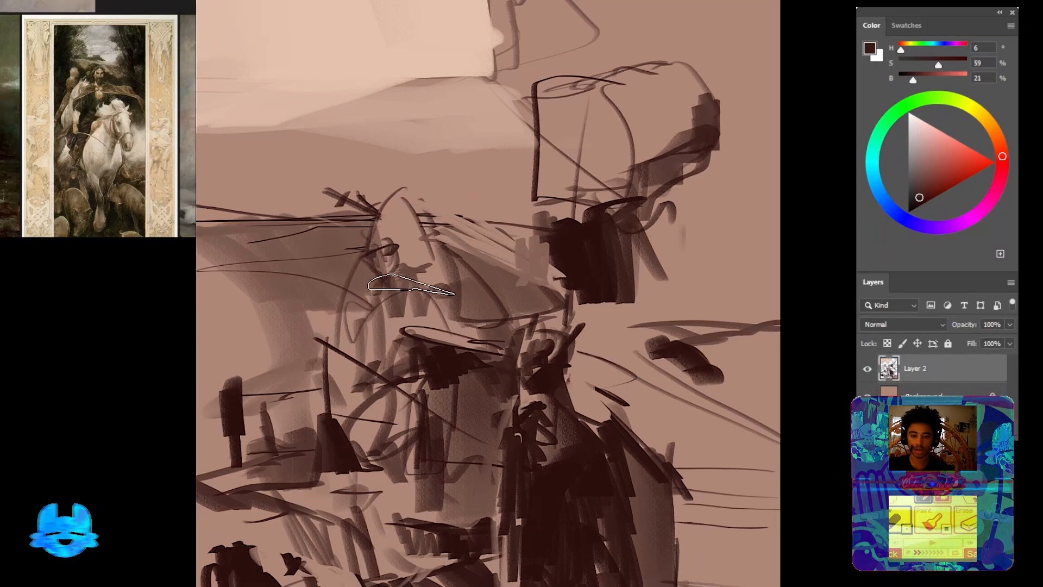
mouse_move(411, 285)
left_mouse_down()
mouse_move(391, 315)
mouse_move(405, 318)
mouse_move(421, 296)
left_mouse_up()
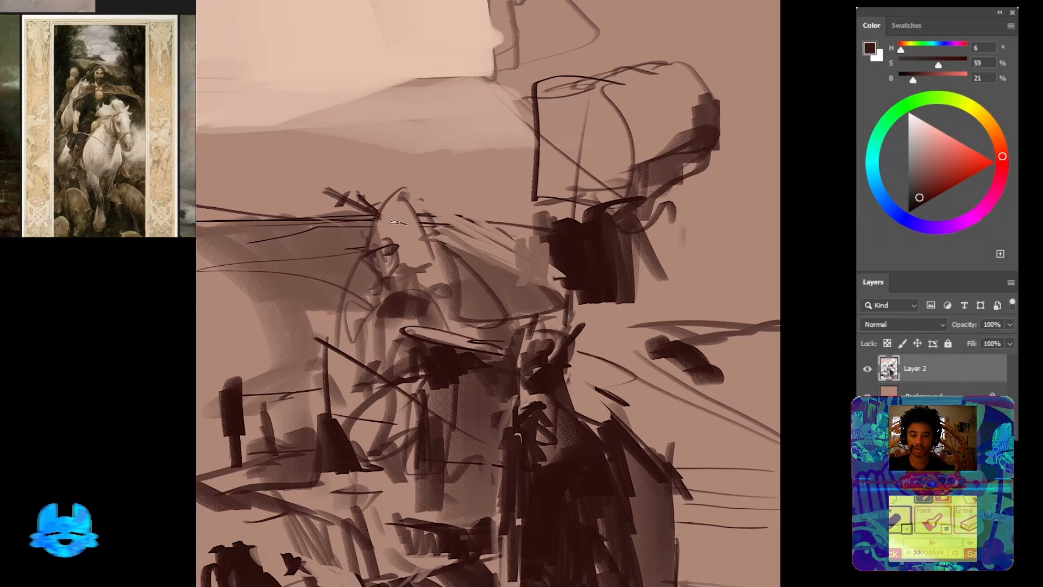
mouse_move(398, 223)
left_mouse_down()
mouse_move(399, 206)
mouse_move(435, 274)
mouse_move(416, 305)
mouse_move(371, 319)
mouse_move(403, 324)
mouse_move(392, 348)
mouse_move(382, 273)
mouse_move(390, 312)
mouse_move(412, 247)
mouse_move(440, 265)
left_mouse_up()
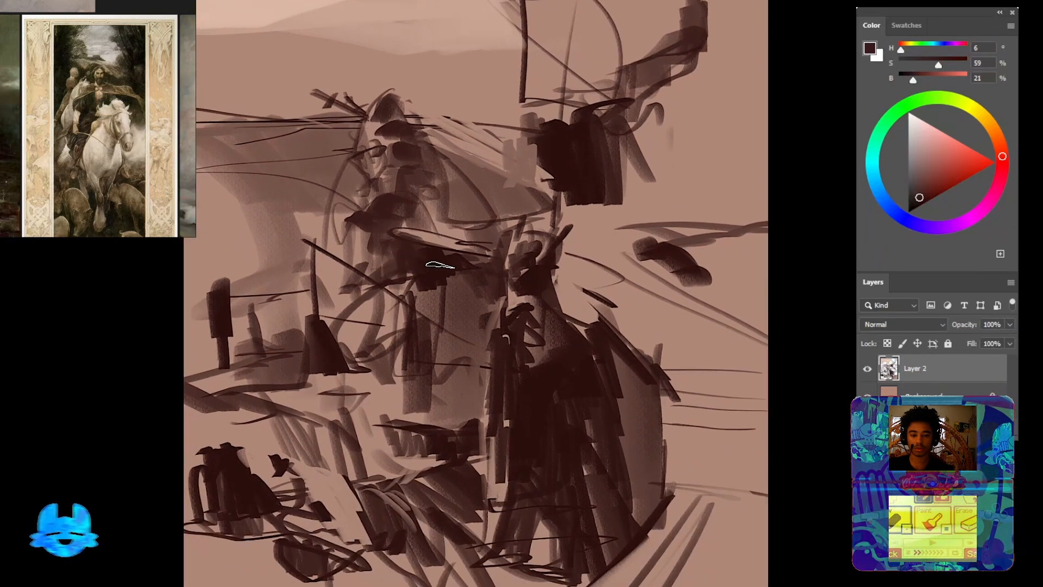
key("ctrl+z")
mouse_move(392, 121)
left_mouse_down()
mouse_move(402, 216)
mouse_move(385, 219)
mouse_move(429, 239)
left_mouse_up()
Fill the background figure's cloak and the adjoining slope with sampled mid-browns, and trim the slope's upper edge in the ground tone
left_click(395, 214, "alt")
left_click(401, 211, "alt")
mouse_move(416, 203)
left_mouse_down()
mouse_move(439, 242)
mouse_move(478, 246)
mouse_move(459, 239)
mouse_move(510, 231)
mouse_move(516, 264)
mouse_move(489, 277)
left_mouse_up()
left_click(440, 233, "alt")
left_click(424, 223, "alt")
left_click_drag(516, 234, 500, 302)
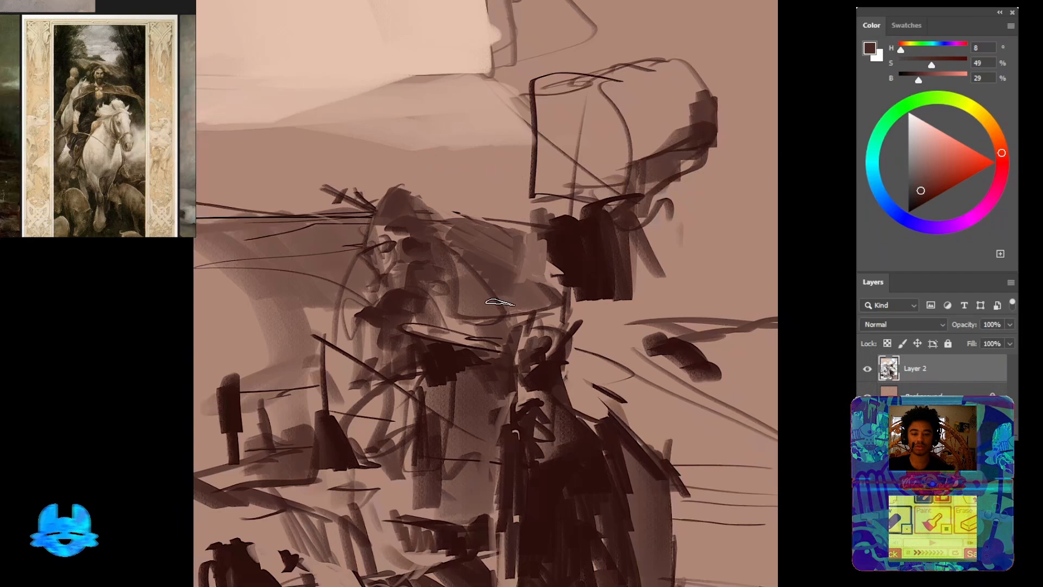
left_click(481, 213, "alt")
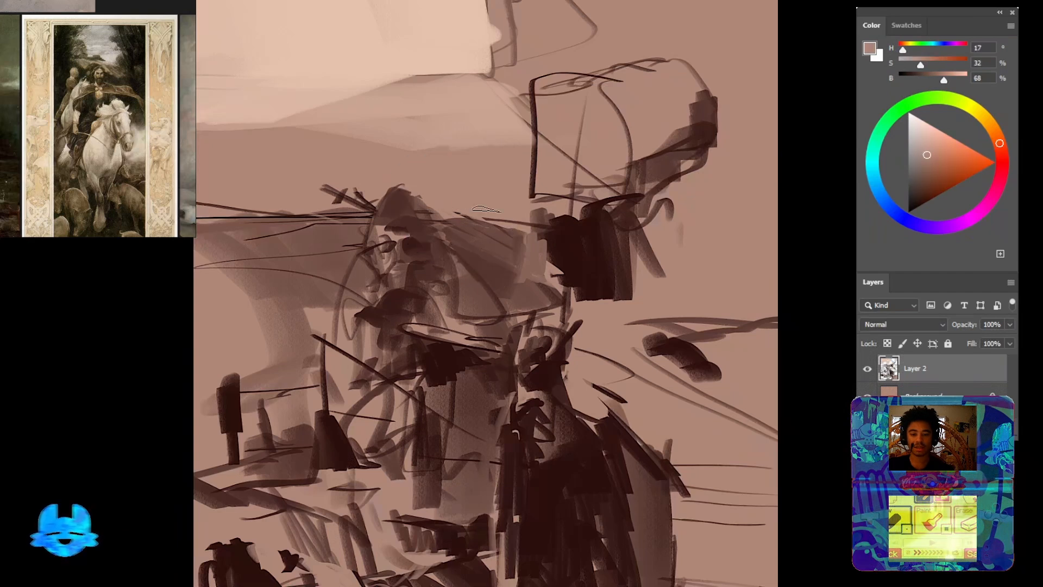
left_click_drag(467, 206, 526, 237)
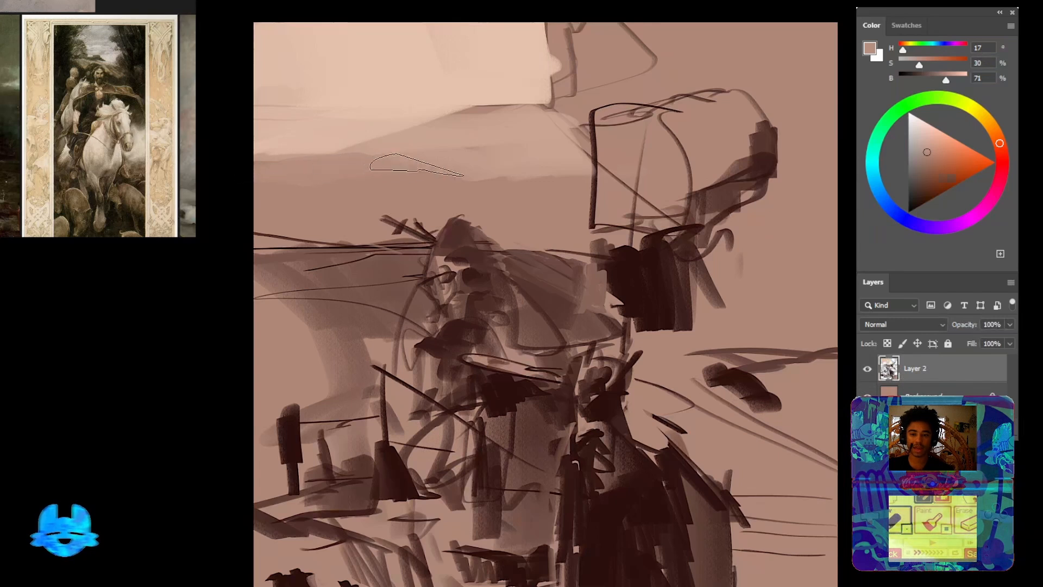
Fill the boxy form above the standing figure and the shape on top of it with translucent mid-brown strokes
left_click(459, 175, "alt")
left_click(637, 264, "alt")
mouse_move(635, 255)
left_mouse_down()
mouse_move(433, 319)
mouse_move(436, 228)
mouse_move(462, 275)
mouse_move(456, 216)
mouse_move(434, 213)
mouse_move(432, 257)
mouse_move(432, 207)
mouse_move(401, 181)
mouse_move(403, 191)
mouse_move(390, 189)
mouse_move(431, 173)
mouse_move(385, 175)
mouse_move(412, 140)
mouse_move(388, 156)
left_mouse_up()
left_click(296, 181, "alt")
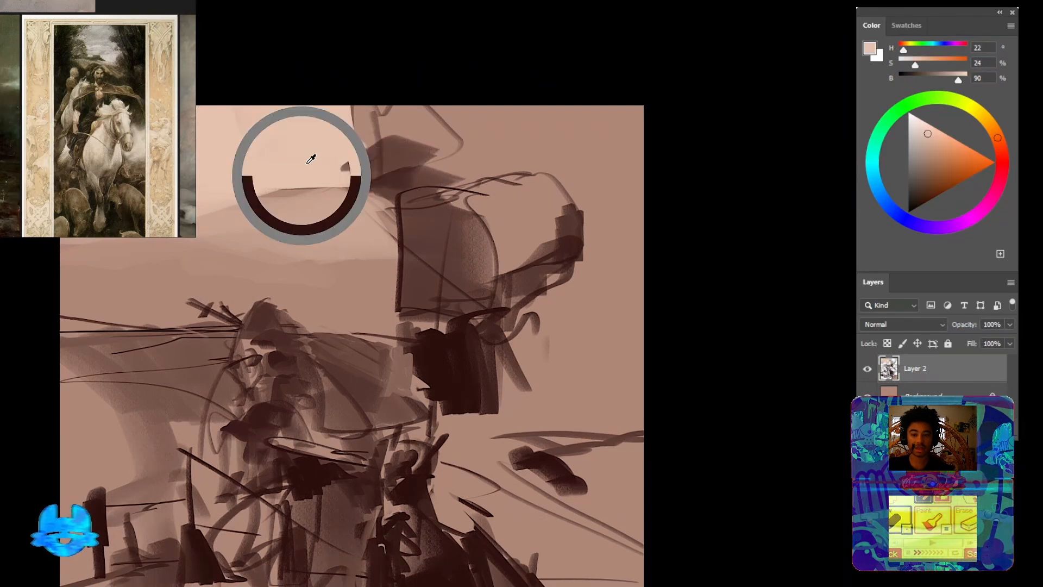
left_click(416, 177, "alt")
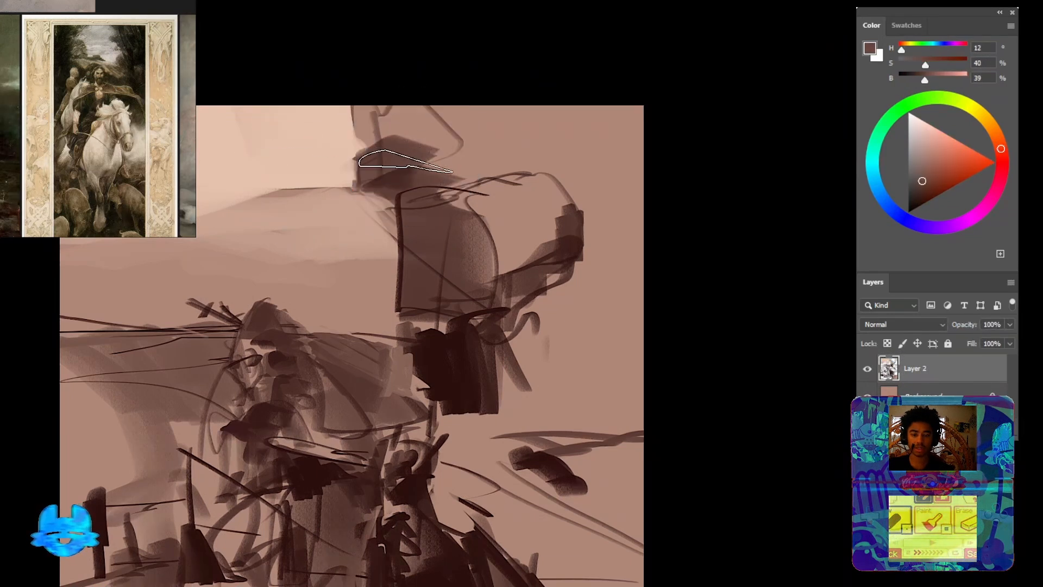
mouse_move(409, 159)
left_mouse_down()
mouse_move(419, 124)
mouse_move(422, 144)
left_mouse_up()
left_click(436, 175, "alt")
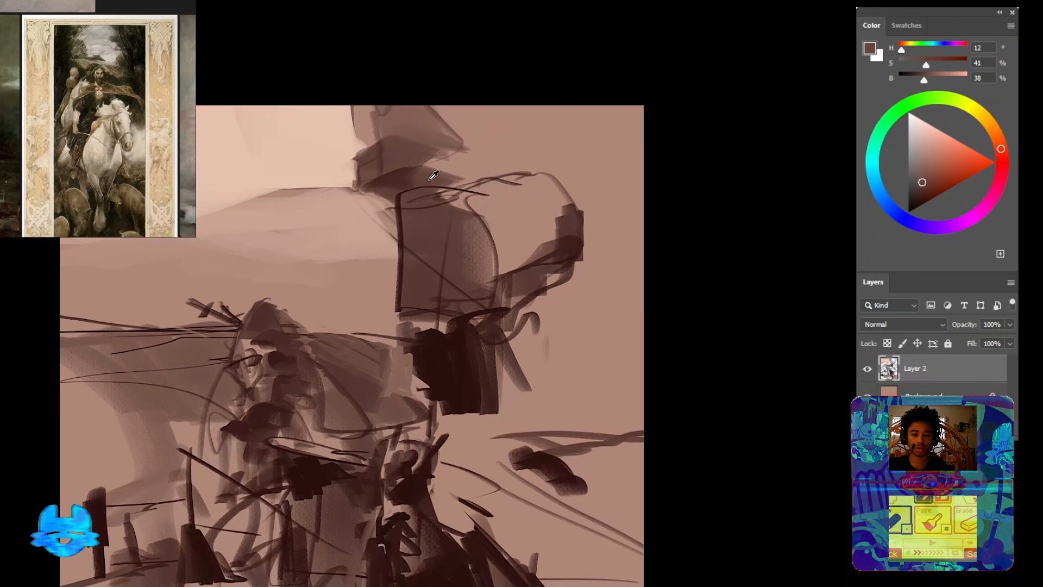
mouse_move(475, 175)
left_mouse_down()
mouse_move(453, 173)
mouse_move(535, 167)
mouse_move(502, 164)
mouse_move(499, 200)
mouse_move(560, 226)
mouse_move(532, 194)
mouse_move(514, 192)
mouse_move(536, 246)
mouse_move(526, 276)
mouse_move(561, 250)
mouse_move(483, 295)
mouse_move(527, 284)
mouse_move(535, 254)
mouse_move(508, 296)
mouse_move(512, 261)
mouse_move(537, 282)
mouse_move(547, 265)
mouse_move(511, 253)
mouse_move(526, 263)
mouse_move(514, 263)
mouse_move(507, 220)
mouse_move(480, 251)
mouse_move(450, 200)
left_mouse_up()
Shade the rounded side of the form above the standing figure in mid and dark browns, and soften its upper edge with the ground tone
left_click(559, 224, "alt")
left_click(465, 344, "alt")
key("ctrl+z")
left_click(567, 241, "alt")
left_click(479, 251, "alt")
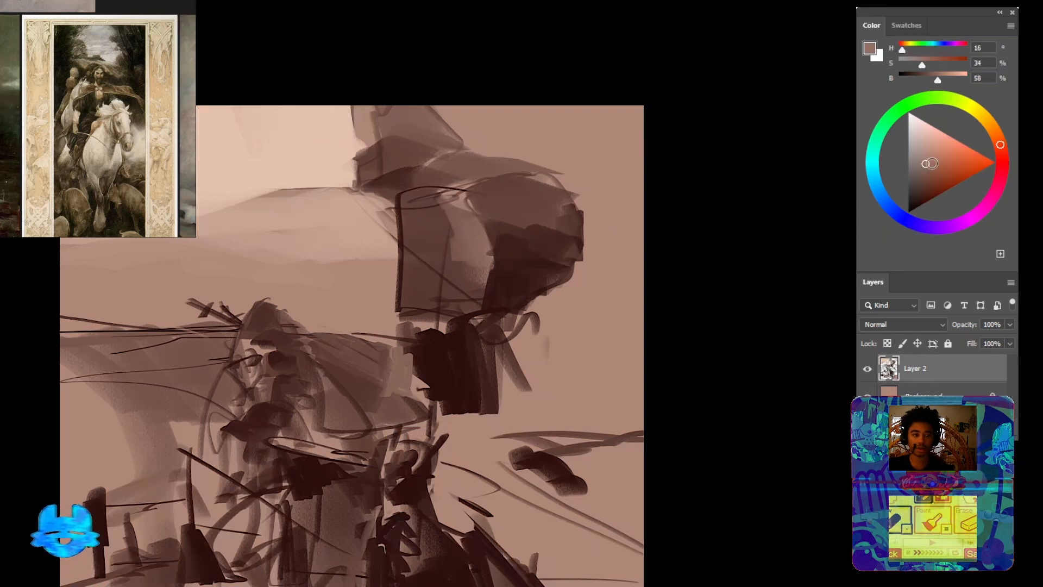
left_click(482, 202, "alt")
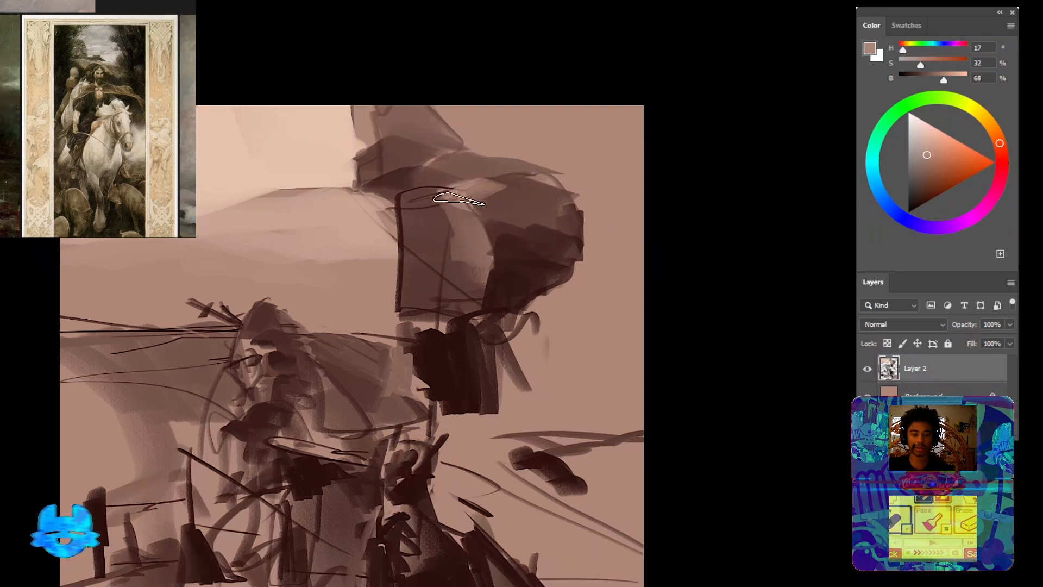
left_click_drag(459, 199, 551, 183)
left_click(504, 209, "alt")
mouse_move(499, 203)
left_mouse_down()
mouse_move(524, 188)
mouse_move(506, 88)
left_mouse_up()
Paint over the oval beneath the slope with pale strokes in the sampled ground tone
left_click(442, 351, "alt")
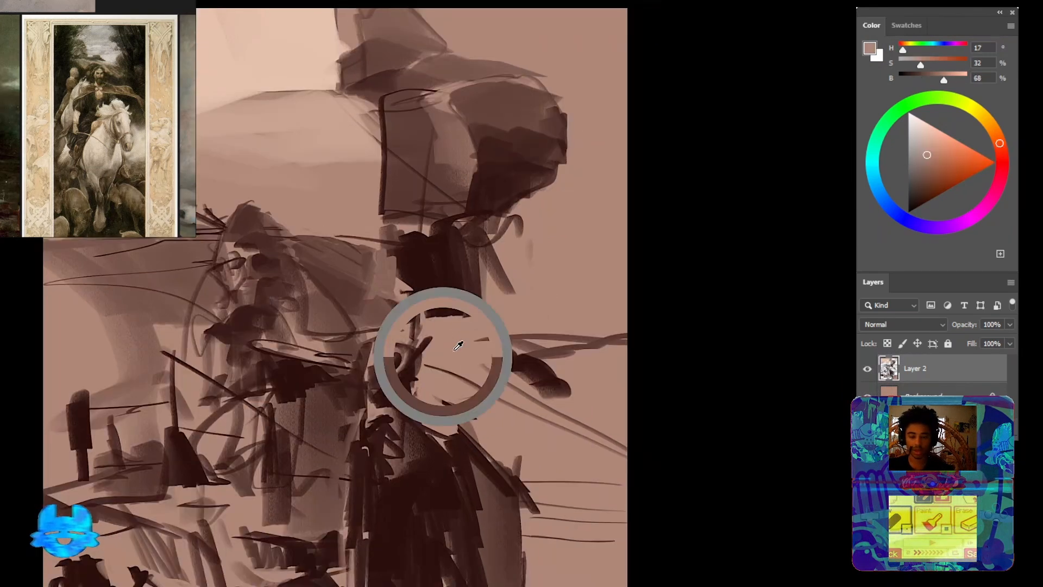
mouse_move(335, 349)
left_mouse_down()
mouse_move(362, 332)
mouse_move(324, 340)
mouse_move(370, 327)
mouse_move(280, 340)
mouse_move(365, 324)
left_mouse_up()
left_click(356, 314, "alt")
left_click(366, 324, "alt")
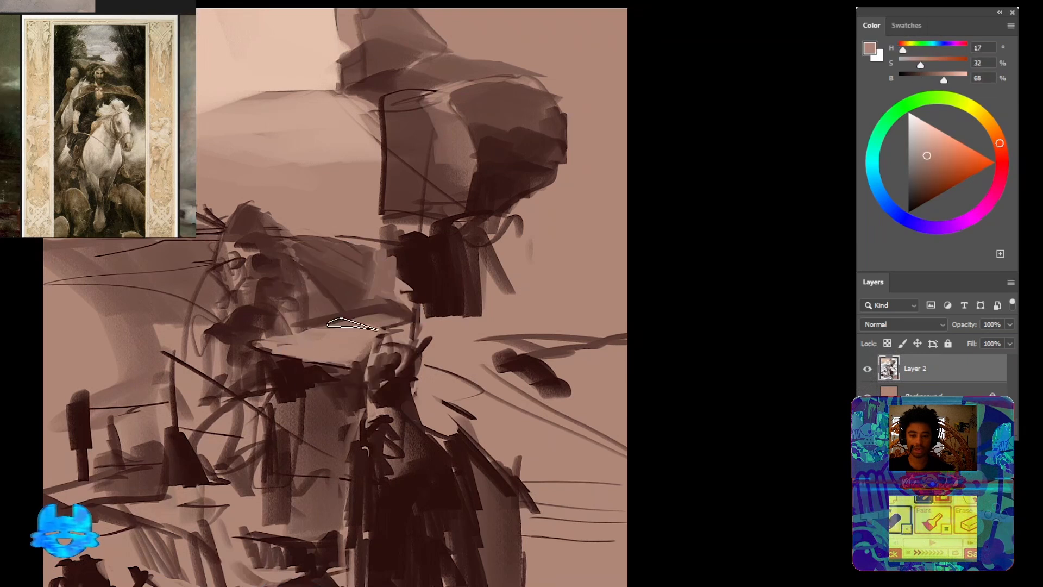
Paint a dark wedge between the slope and the dark block, and deepen the slope's shading with sampled browns
left_click(421, 278, "alt")
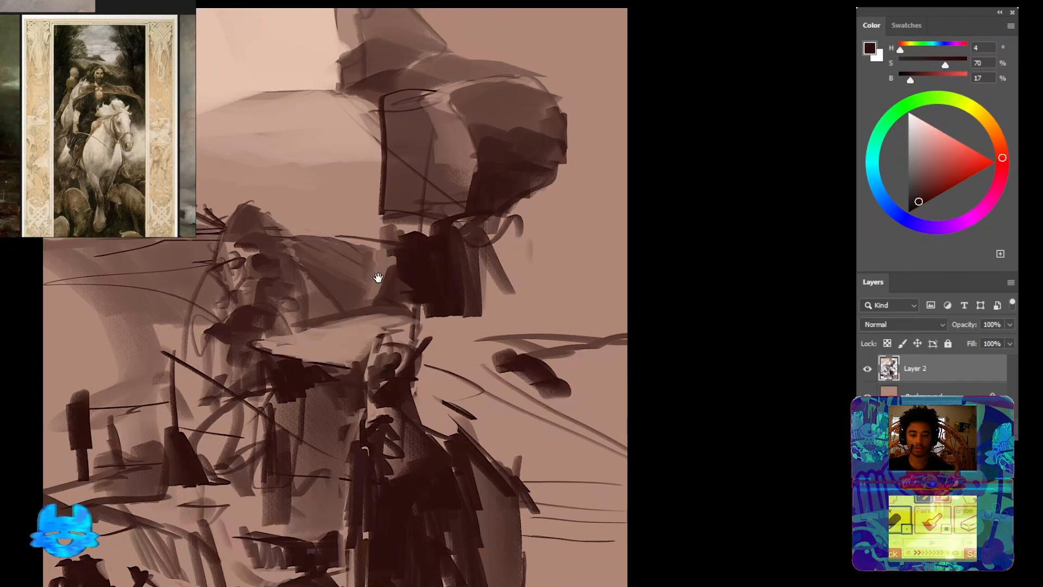
mouse_move(383, 286)
left_mouse_down()
mouse_move(463, 308)
mouse_move(391, 285)
left_mouse_up()
left_click(404, 300, "alt")
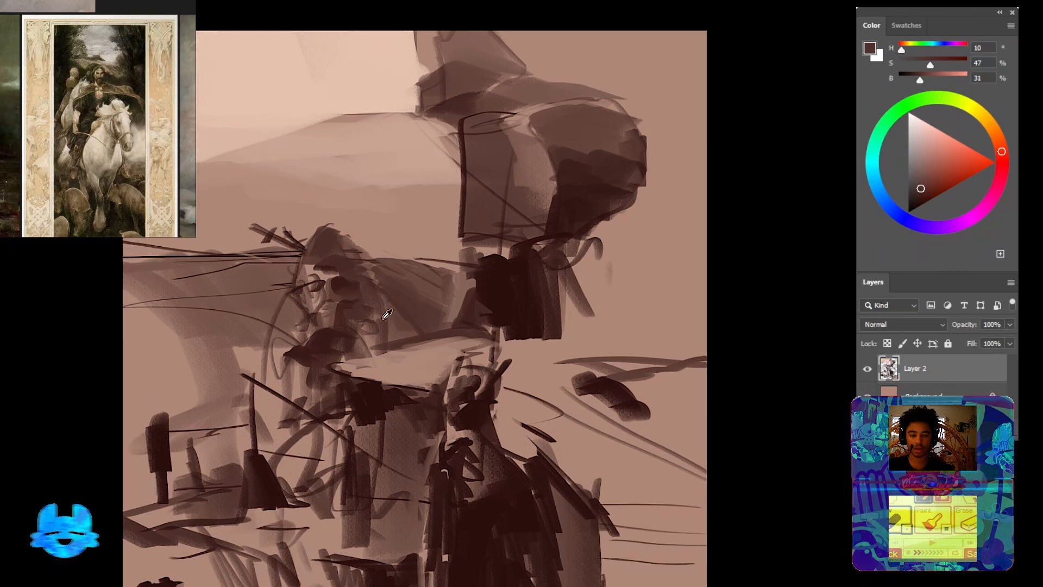
left_click(361, 415, "alt")
left_click_drag(357, 414, 422, 293)
Cover the lines beside the small background post with the sampled ground tone, and flip the canvas horizontally again
left_click(302, 357, "alt")
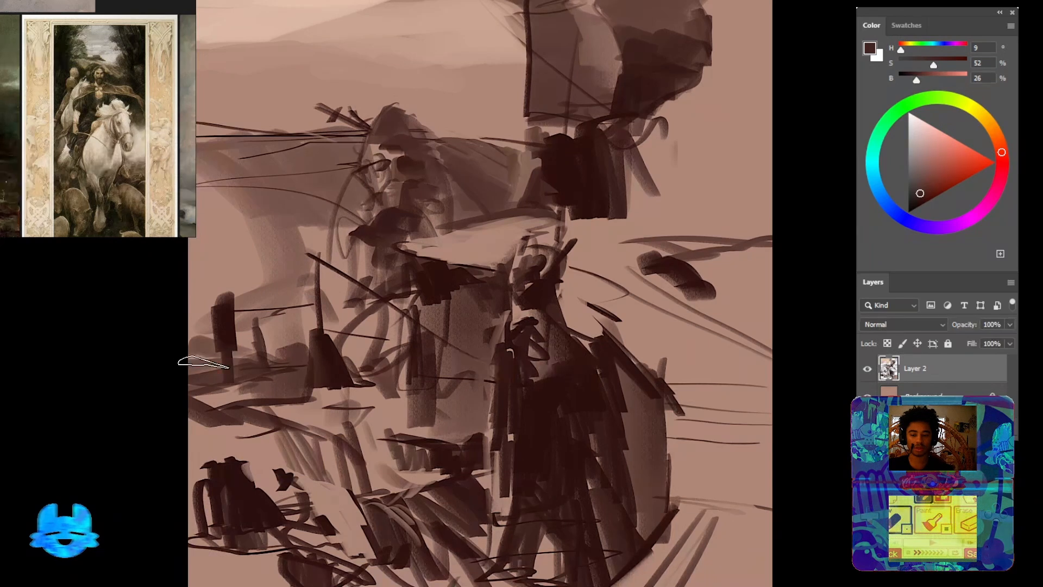
left_click(253, 300, "alt")
mouse_move(253, 300)
left_mouse_down()
mouse_move(266, 231)
mouse_move(268, 288)
mouse_move(256, 317)
mouse_move(256, 295)
left_mouse_up()
mouse_move(323, 319)
left_mouse_down()
mouse_move(245, 328)
mouse_move(271, 329)
left_mouse_up()
key("ctrl+shift+h")
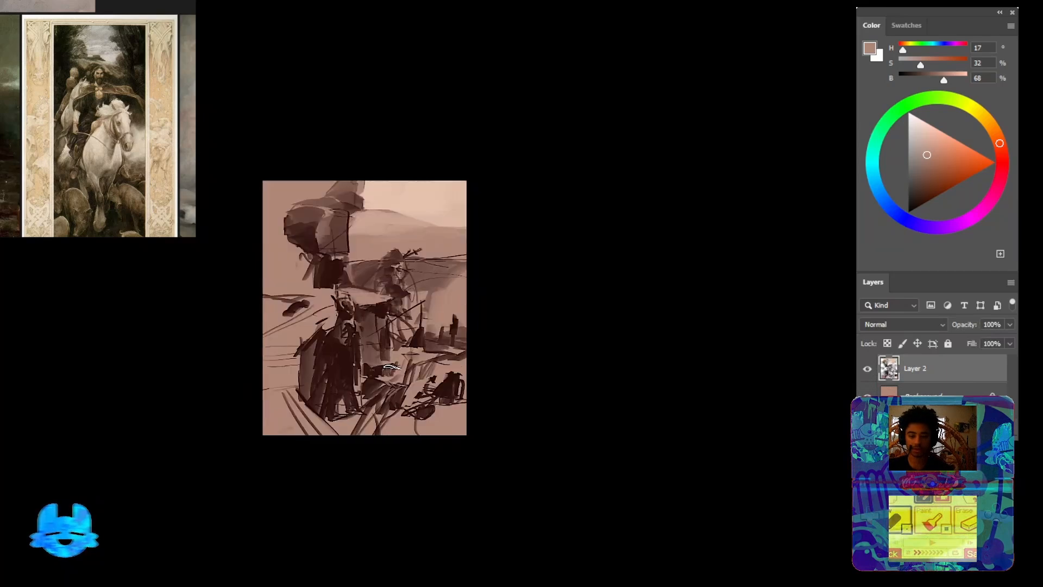
Add diagonal strokes in the sampled dark brown across the ground below the standing figure, undoing the strokes that miss
left_click_drag(384, 373, 426, 379)
left_click(297, 381, "alt")
mouse_move(202, 418)
left_mouse_down()
mouse_move(274, 515)
mouse_move(216, 412)
mouse_move(275, 483)
left_mouse_up()
left_click_drag(241, 446, 276, 493)
key("ctrl+z")
key("ctrl+z")
mouse_move(218, 414)
left_mouse_down()
mouse_move(258, 477)
mouse_move(291, 479)
left_mouse_up()
mouse_move(321, 434)
left_mouse_down()
mouse_move(309, 457)
mouse_move(296, 456)
mouse_move(284, 426)
left_mouse_up()
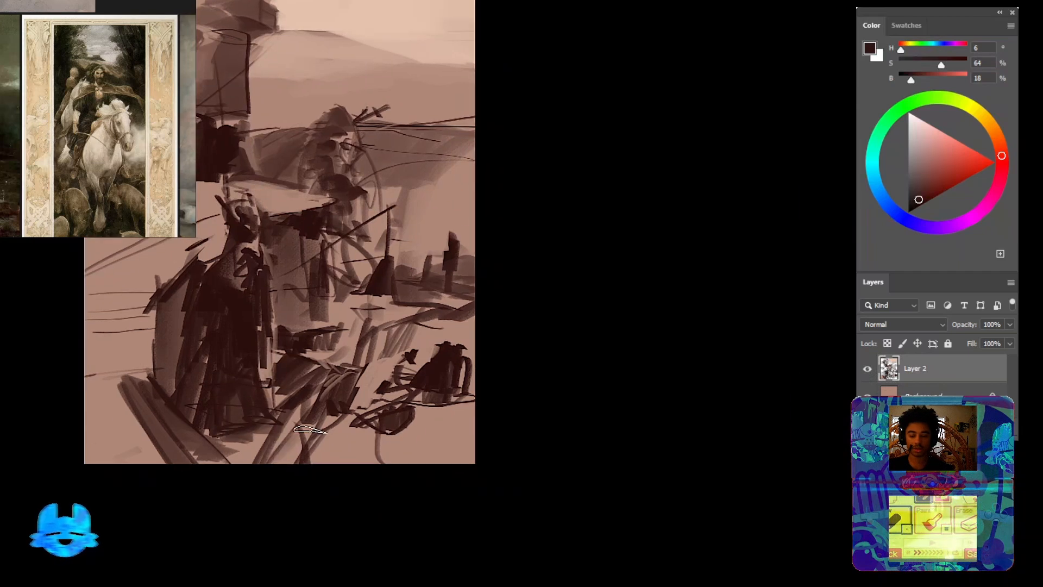
Shade beneath the oval and the dark cluster in the lower-right foreground of the painting with dark brown strokes
mouse_move(427, 410)
left_mouse_down()
mouse_move(426, 435)
mouse_move(343, 435)
mouse_move(318, 419)
mouse_move(446, 445)
left_mouse_up()
left_click_drag(401, 404, 423, 417)
left_click_drag(290, 326, 333, 322)
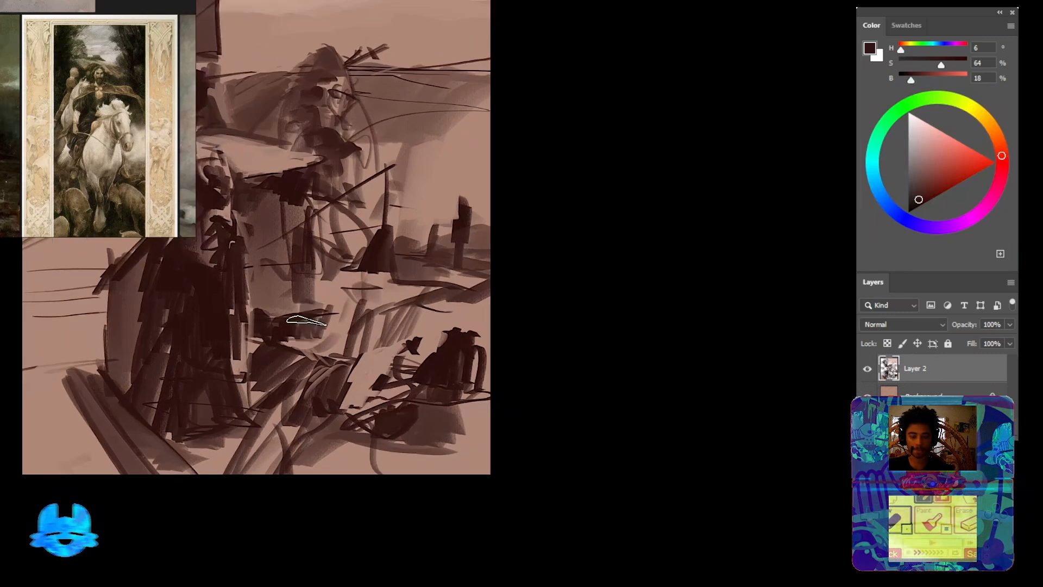
left_click_drag(322, 280, 299, 325)
left_click_drag(296, 326, 359, 266)
mouse_move(288, 228)
left_mouse_down()
mouse_move(425, 342)
mouse_move(378, 338)
left_mouse_up()
left_click(379, 338)
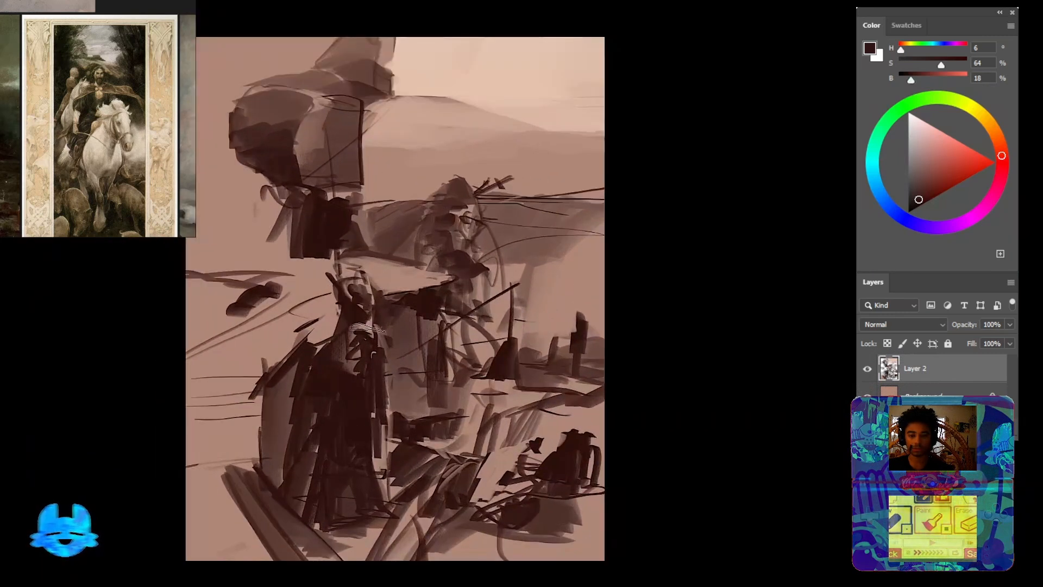
left_click_drag(296, 308, 318, 347)
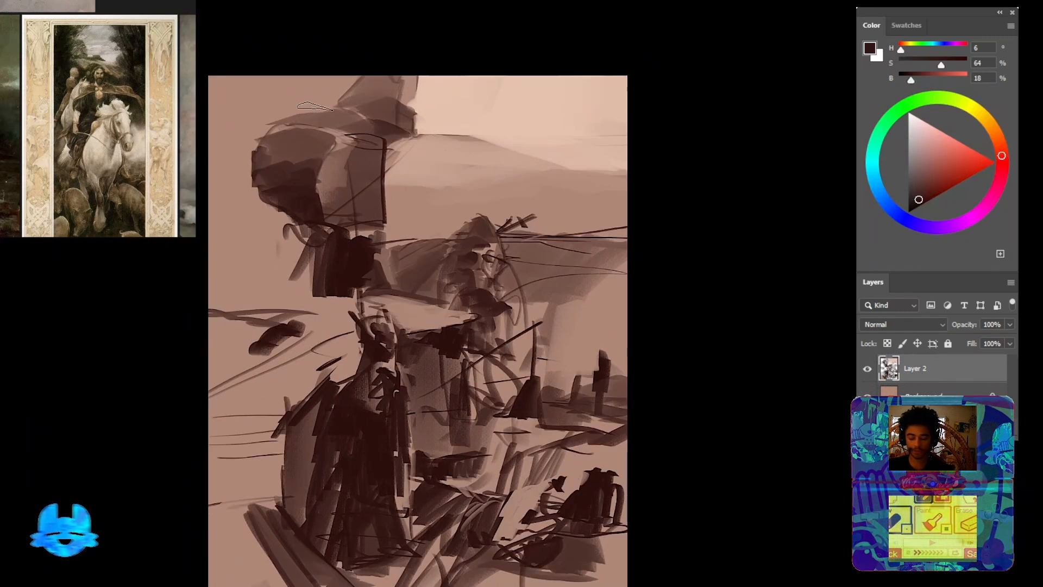
Glaze the backdrop behind the upper rounded form with broad strokes of deep red, H 6, S 94, B 32, using an enlarged brush
left_click(934, 195)
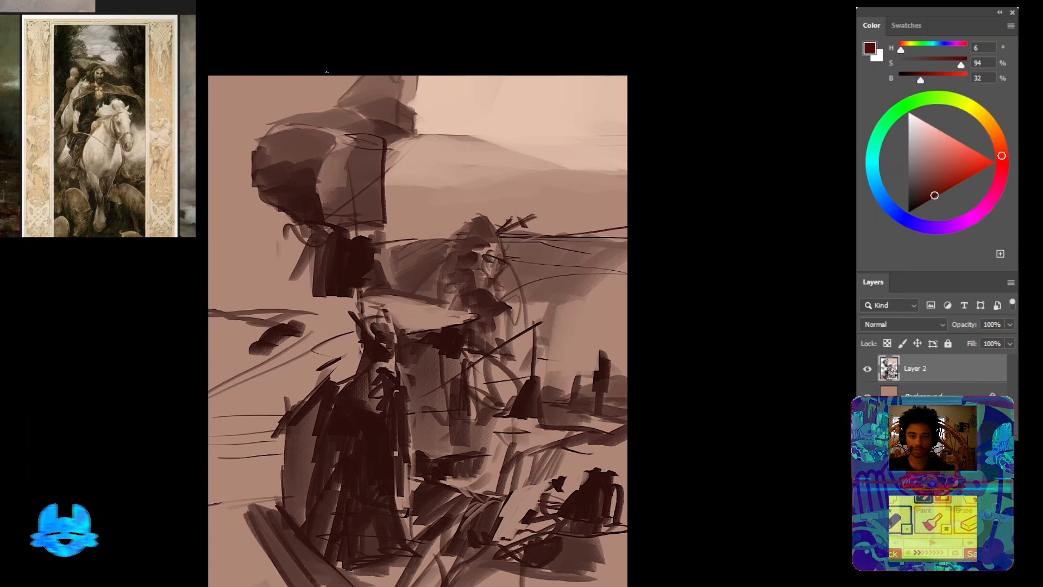
key("bracketright")
key("bracketright")
key("bracketright")
key("bracketright")
key("bracketright")
key("bracketright")
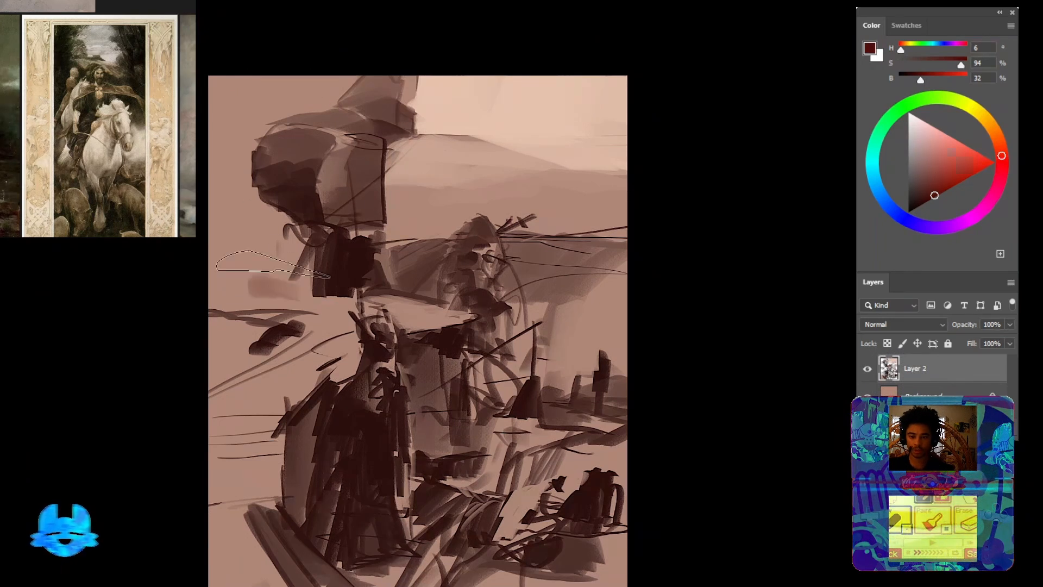
mouse_move(272, 288)
left_mouse_down()
mouse_move(223, 262)
mouse_move(248, 138)
mouse_move(284, 202)
mouse_move(345, 131)
mouse_move(304, 282)
mouse_move(256, 295)
mouse_move(381, 299)
mouse_move(359, 265)
mouse_move(274, 248)
left_mouse_up()
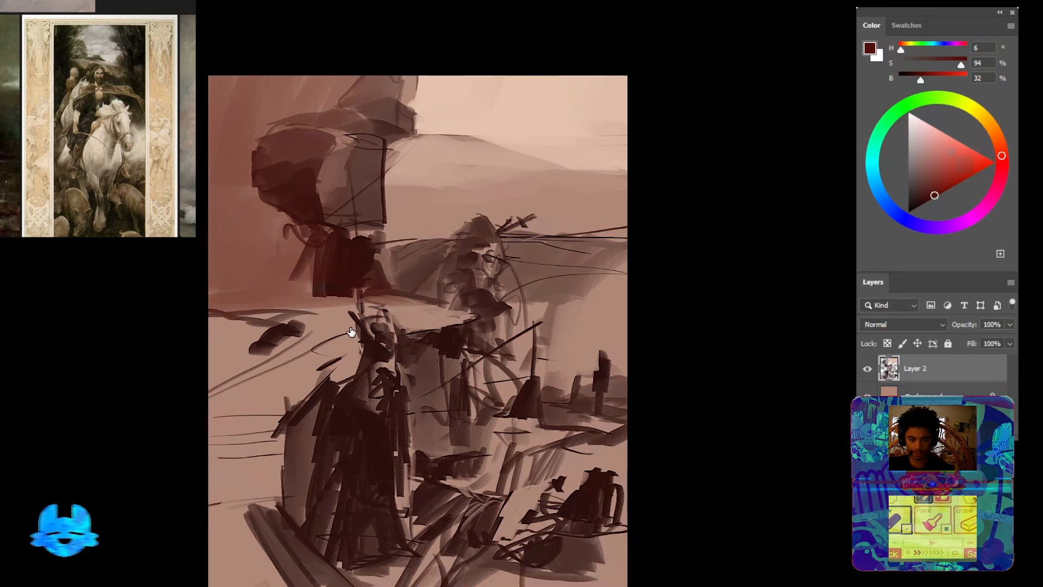
mouse_move(308, 305)
left_mouse_down()
mouse_move(273, 267)
mouse_move(254, 302)
mouse_move(236, 304)
mouse_move(203, 263)
left_mouse_up()
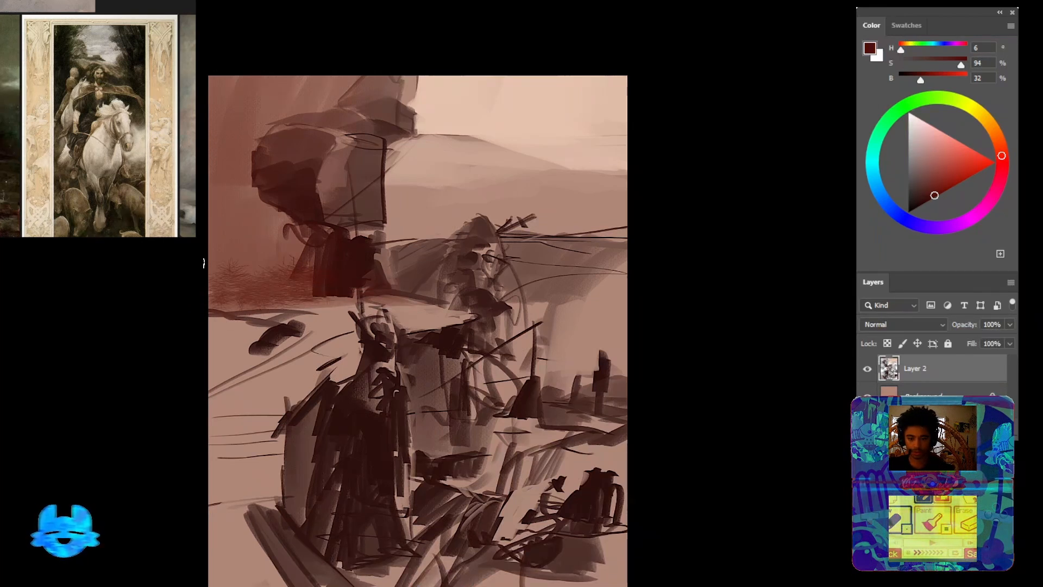
Texture the red backdrop around the upper rounded form with sampled dark and mid browns, softening the form's upper edge
left_click(353, 247, "alt")
mouse_move(307, 261)
left_mouse_down()
mouse_move(285, 255)
mouse_move(282, 219)
mouse_move(267, 227)
mouse_move(252, 217)
mouse_move(217, 287)
mouse_move(233, 215)
mouse_move(228, 190)
mouse_move(213, 187)
mouse_move(226, 153)
mouse_move(231, 192)
mouse_move(270, 130)
mouse_move(335, 114)
left_mouse_up()
left_click(339, 109, "alt")
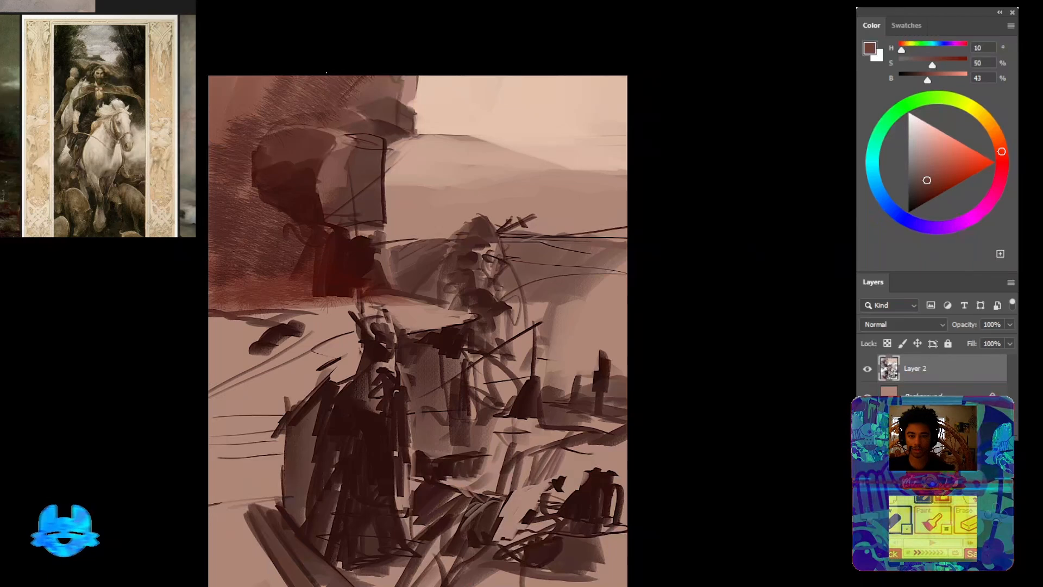
left_click_drag(209, 116, 224, 131)
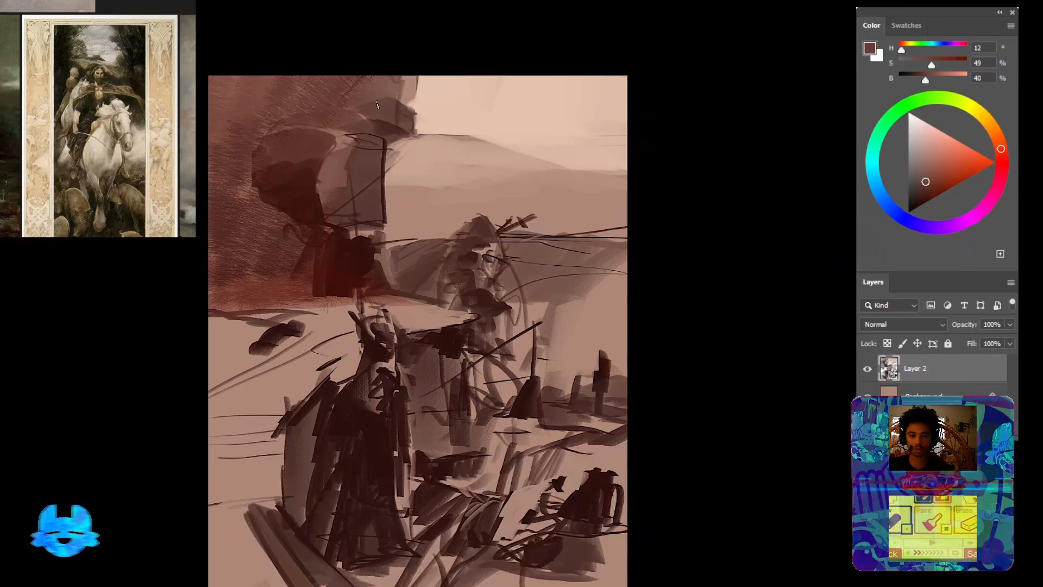
left_click(340, 139, "alt")
left_click(356, 129, "alt")
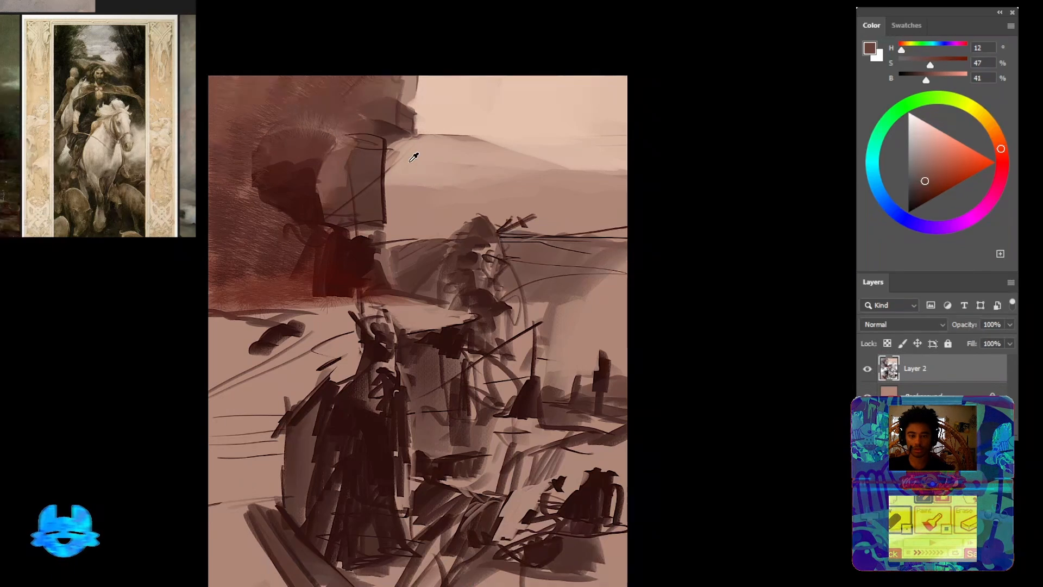
Paint bristly grass-like texture between the dark block and the rear hooded figure in sampled browns and ground tone
left_click(431, 249, "alt")
mouse_move(406, 238)
left_mouse_down()
mouse_move(429, 232)
mouse_move(436, 244)
mouse_move(437, 227)
mouse_move(395, 275)
left_mouse_up()
left_click(436, 236, "alt")
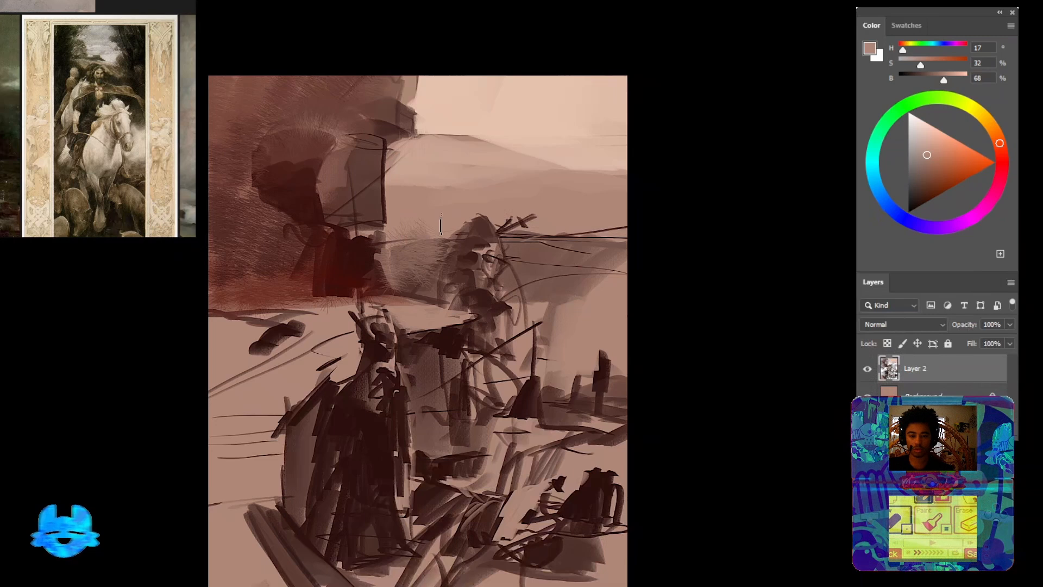
left_click(337, 266, "alt")
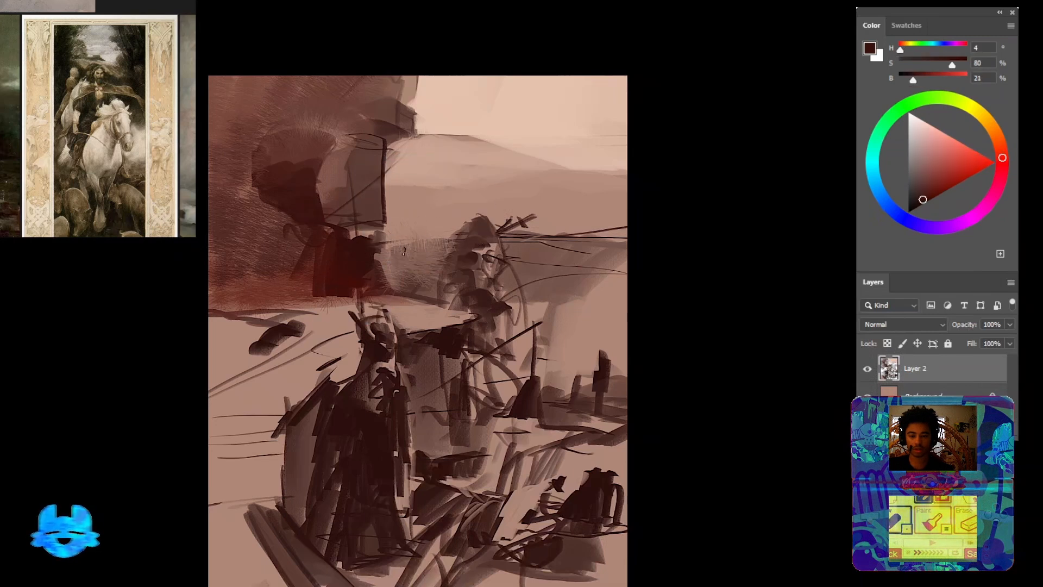
mouse_move(382, 245)
left_mouse_down()
mouse_move(441, 250)
mouse_move(437, 240)
left_mouse_up()
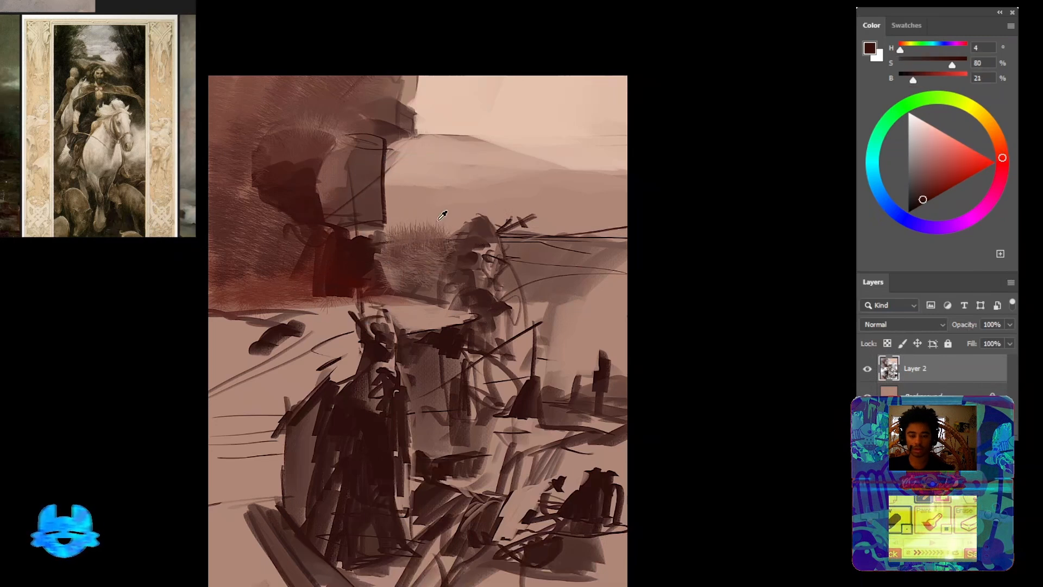
left_click(439, 219, "alt")
Texture the standing figure's dark robe with sampled browns
left_click(416, 356, "alt")
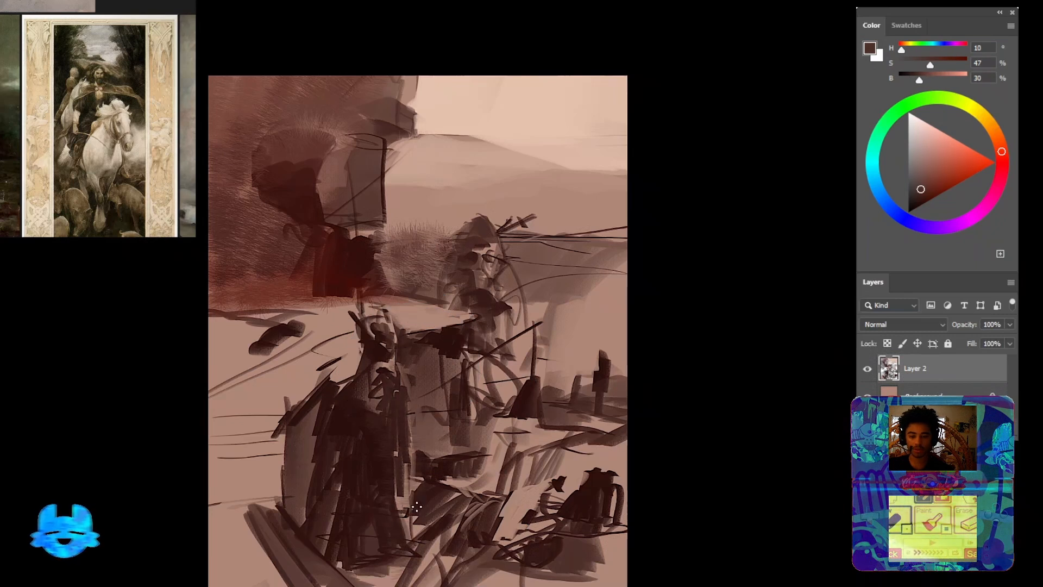
left_click(294, 390, "alt")
left_click_drag(284, 359, 238, 363)
Make a freehand selection around the pale ground between the red backdrop and the standing figure, and return to the brush
key("l")
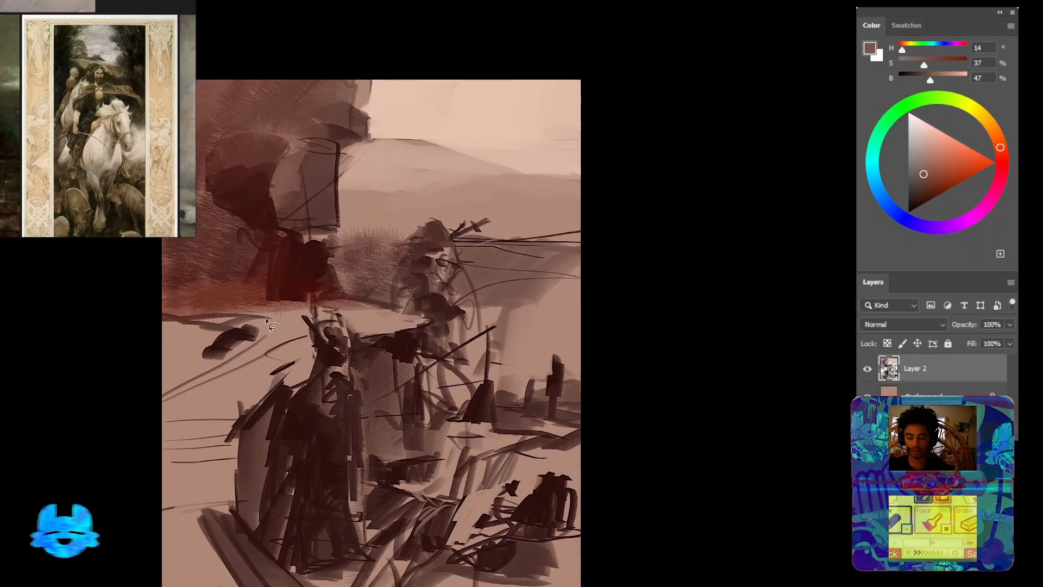
left_click_drag(187, 313, 411, 313)
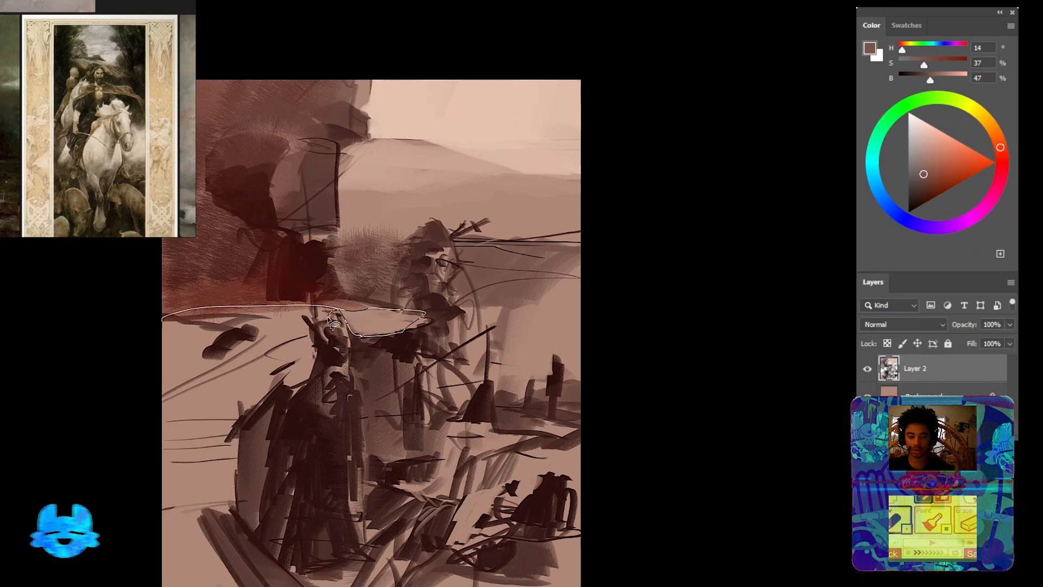
left_click_drag(231, 402, 163, 422)
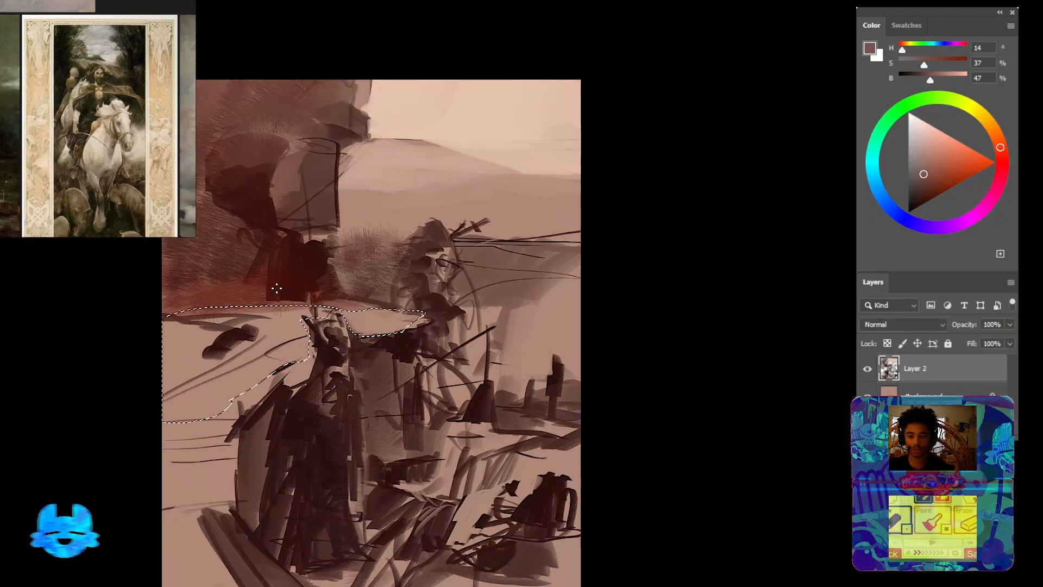
key("b")
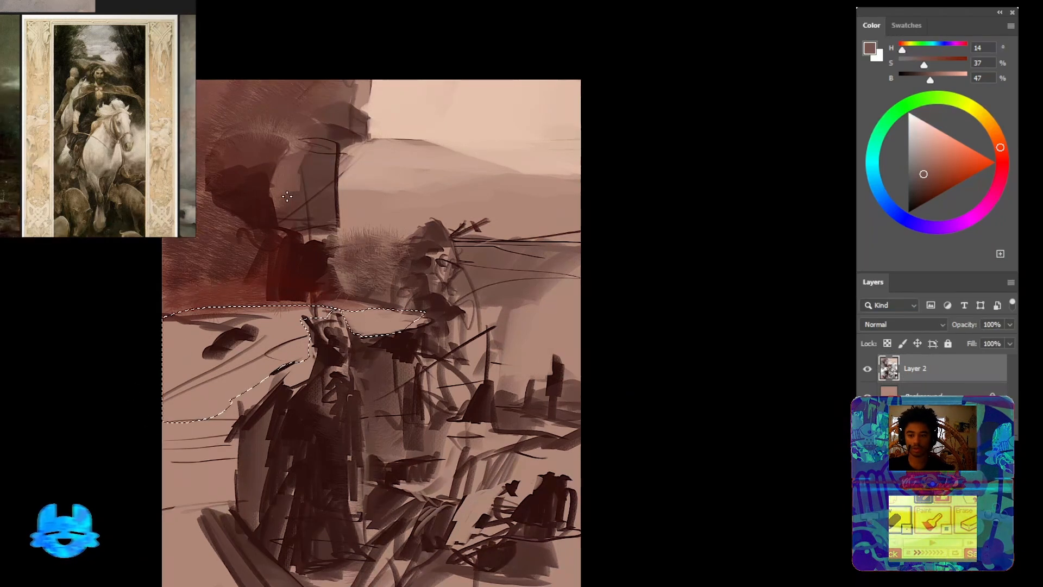
left_click(883, 198)
left_click(915, 182)
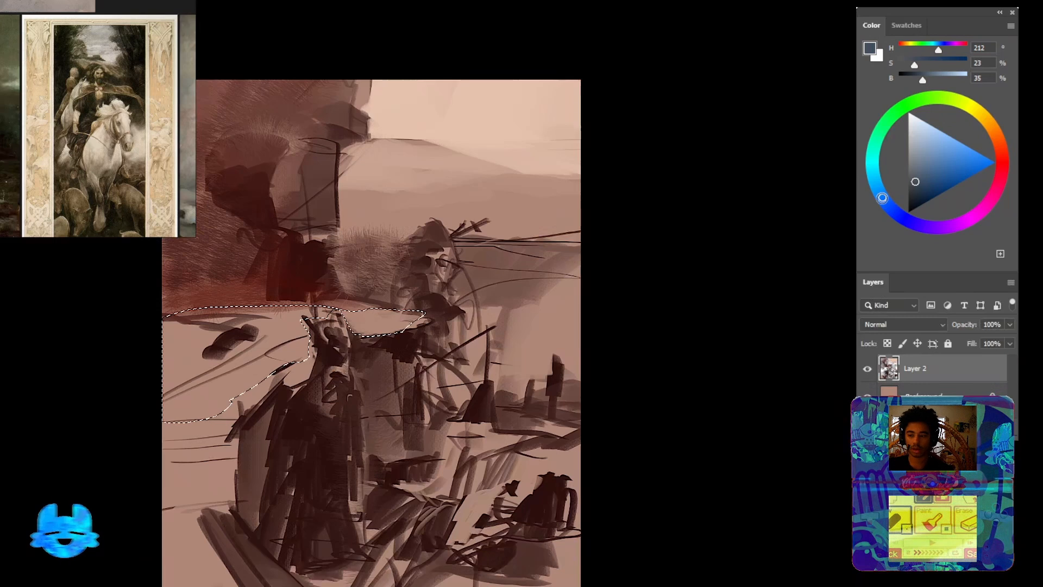
key("ctrl+d")
Examine the grey crowd-scene painting with the robed figure seen from behind on the reference board
scroll(11, 65, "down", 5)
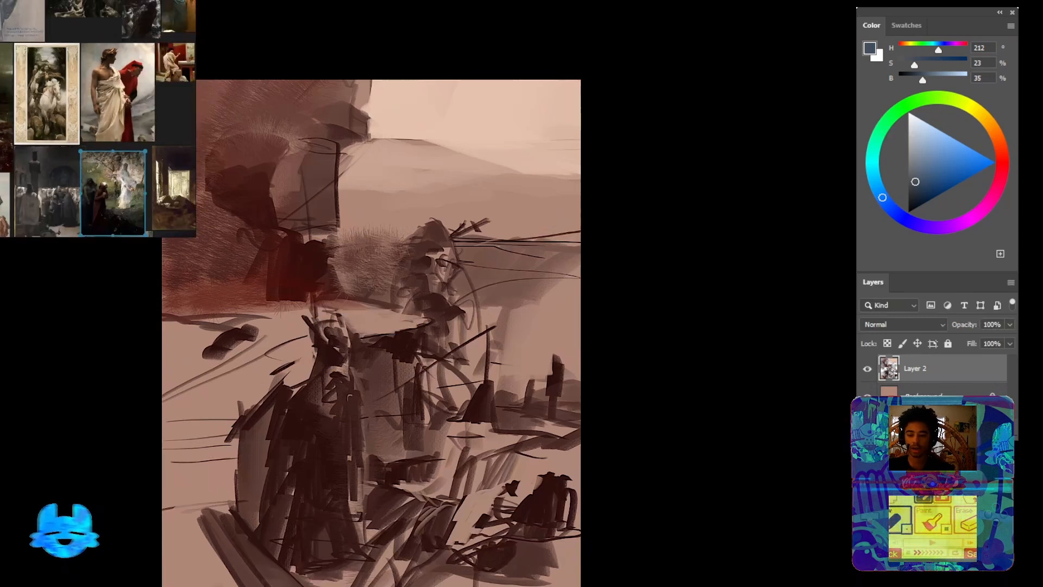
left_click_drag(54, 147, 93, 65)
scroll(90, 135, "up", 8)
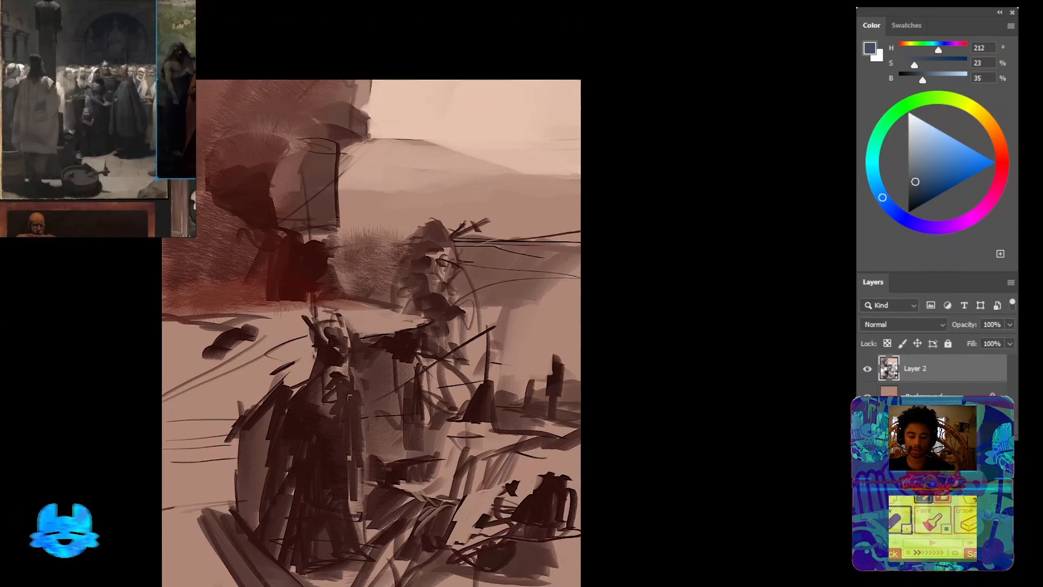
mouse_move(89, 136)
left_mouse_down()
mouse_move(155, 143)
mouse_move(88, 131)
left_mouse_up()
scroll(65, 124, "down", 4)
scroll(87, 130, "up", 5)
scroll(80, 167, "down", 3)
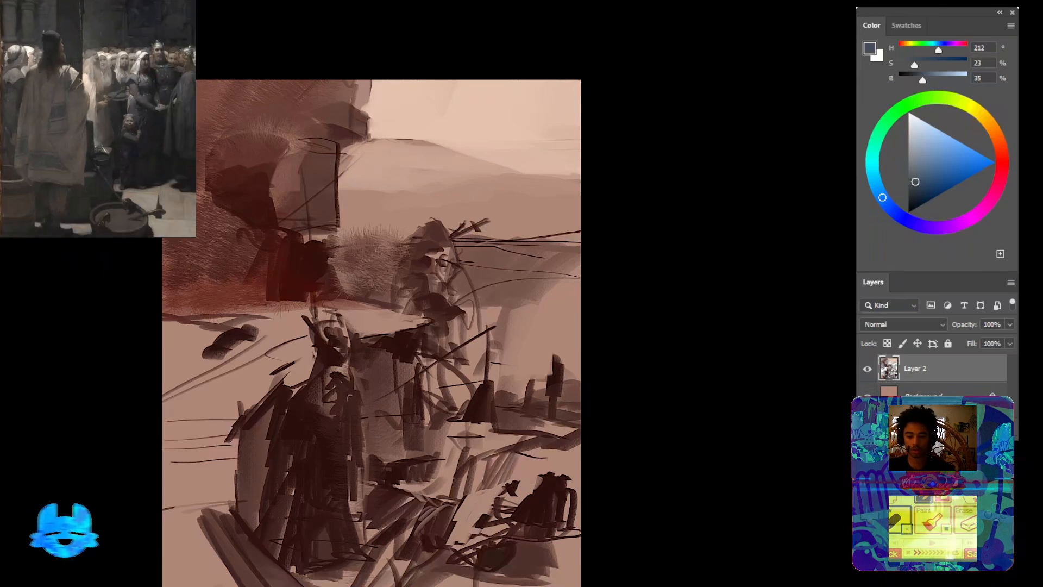
scroll(98, 118, "down", 2)
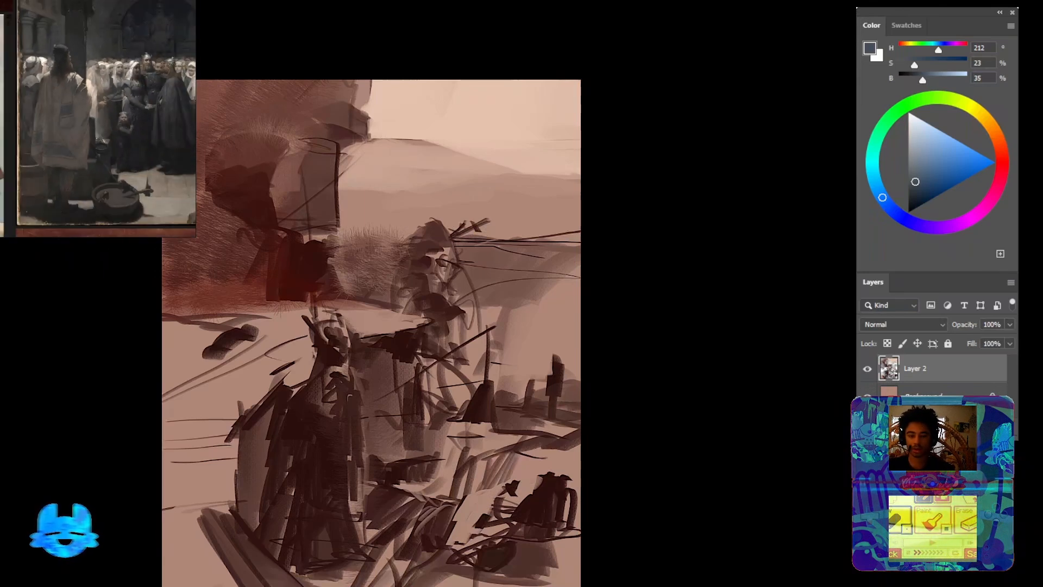
Restore the ground selection, glaze the selected area with a dark ochre at hue 37, and clear the selection
key("ctrl+z")
left_click_drag(449, 379, 550, 308)
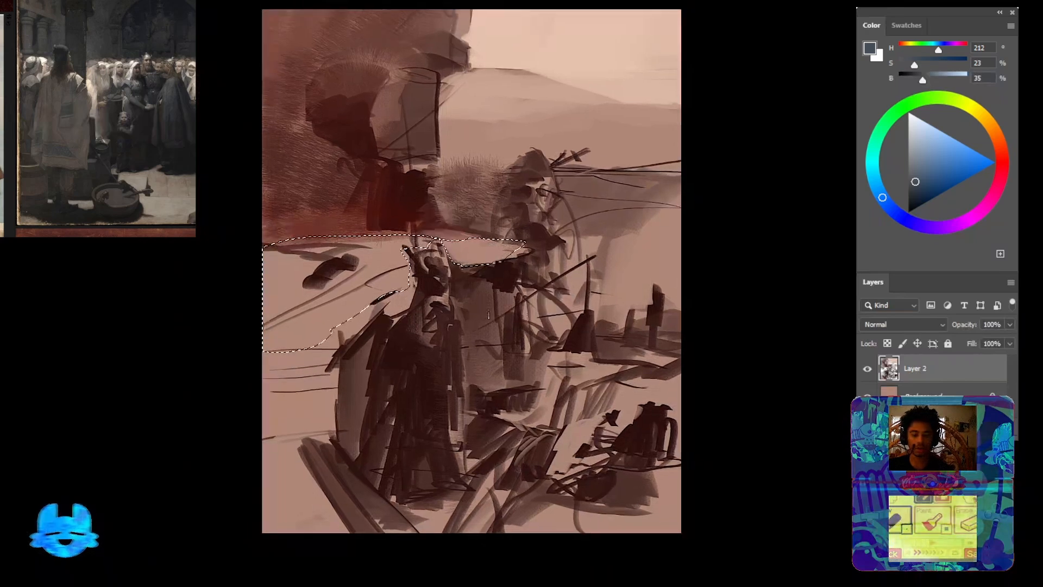
left_click(989, 122)
left_click(939, 184)
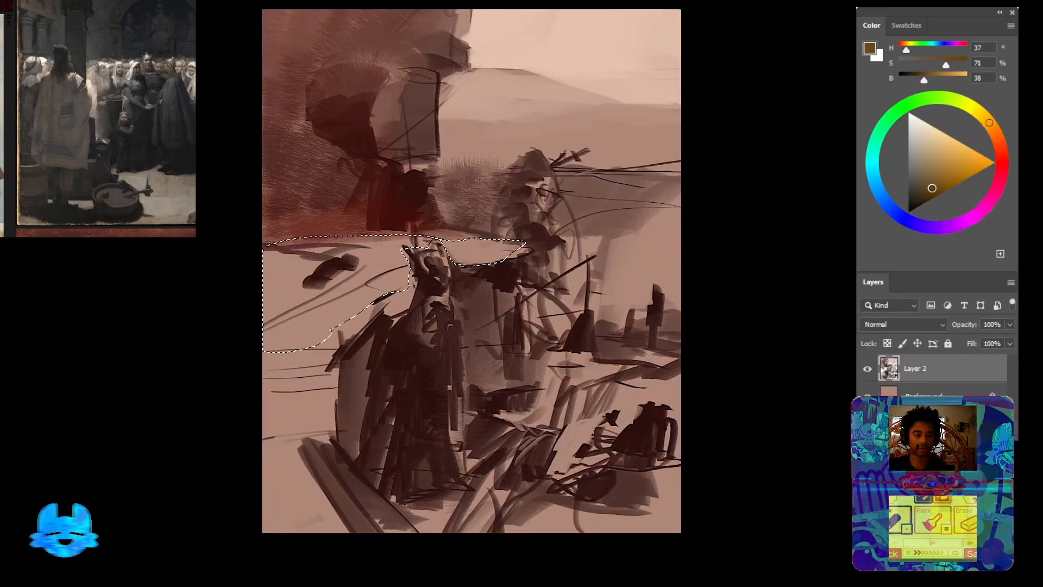
mouse_move(364, 296)
left_mouse_down()
mouse_move(264, 241)
mouse_move(255, 272)
mouse_move(302, 267)
mouse_move(243, 264)
mouse_move(265, 269)
mouse_move(274, 315)
mouse_move(314, 343)
mouse_move(350, 339)
mouse_move(269, 289)
mouse_move(418, 250)
mouse_move(486, 255)
mouse_move(462, 272)
mouse_move(492, 241)
left_mouse_up()
key("ctrl+d")
Extend the ochre ground down beside the standing figure, and deepen it around the small rock and horizon with H 37, S 81, B 33
mouse_move(321, 356)
left_mouse_down()
mouse_move(292, 352)
mouse_move(267, 381)
mouse_move(380, 287)
left_mouse_up()
left_click_drag(283, 391, 330, 416)
left_click_drag(388, 310, 367, 406)
left_click_drag(938, 187, 931, 193)
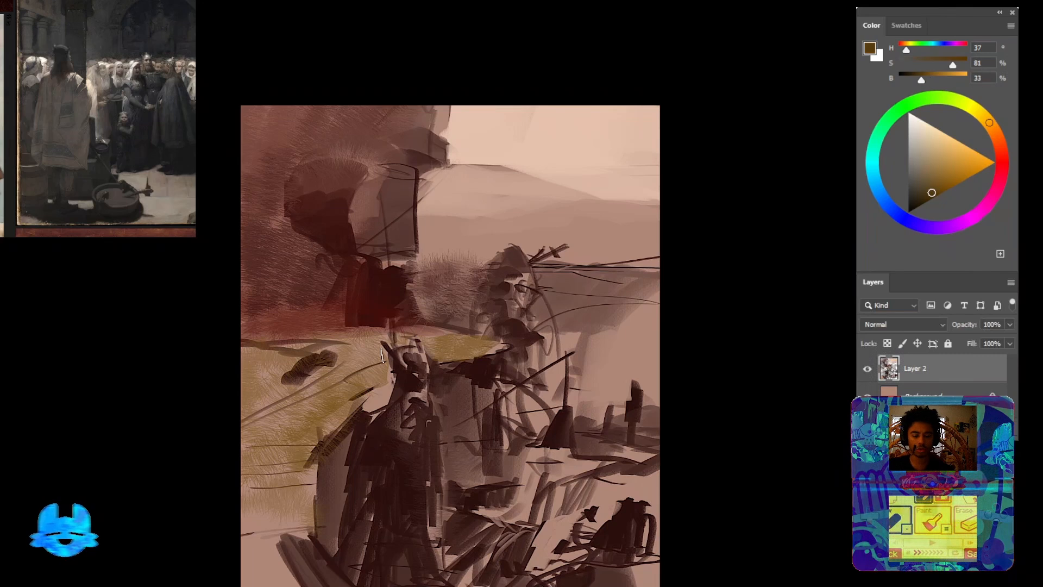
mouse_move(385, 340)
left_mouse_down()
mouse_move(361, 353)
mouse_move(323, 337)
left_mouse_up()
left_click_drag(299, 383, 304, 367)
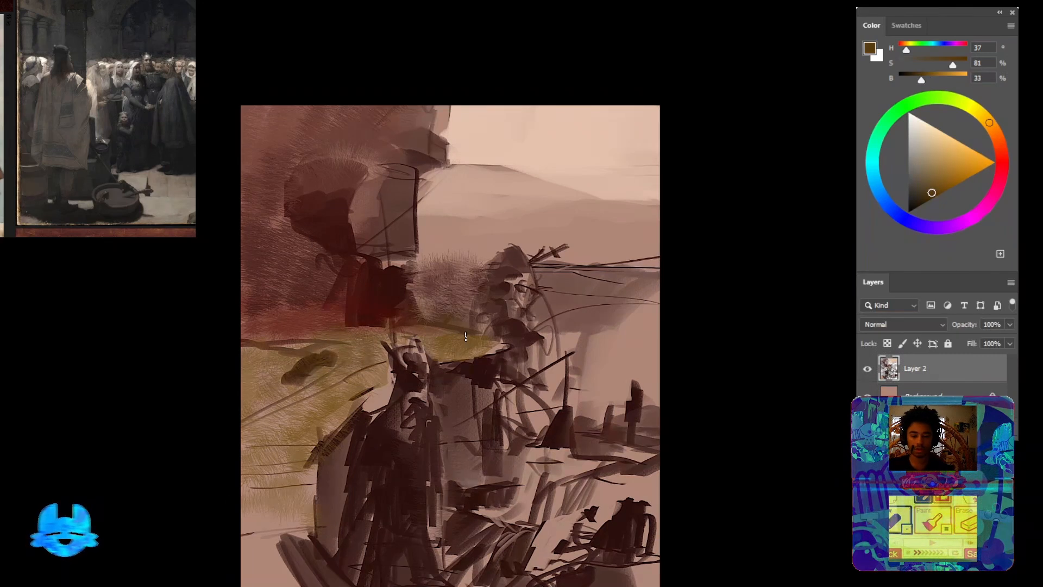
left_click_drag(471, 357, 486, 356)
mouse_move(469, 351)
left_mouse_down()
mouse_move(438, 251)
mouse_move(471, 228)
mouse_move(490, 244)
mouse_move(469, 296)
mouse_move(505, 261)
mouse_move(511, 163)
mouse_move(500, 304)
mouse_move(466, 277)
mouse_move(514, 329)
mouse_move(503, 366)
left_mouse_up()
Fill the rear hooded figure's body with bristly dark strokes in sampled browns
left_click(464, 237, "alt")
left_click(567, 272, "alt")
left_click_drag(568, 288, 553, 343)
left_click(516, 285, "alt")
mouse_move(538, 255)
left_mouse_down()
mouse_move(535, 288)
mouse_move(511, 242)
left_mouse_up()
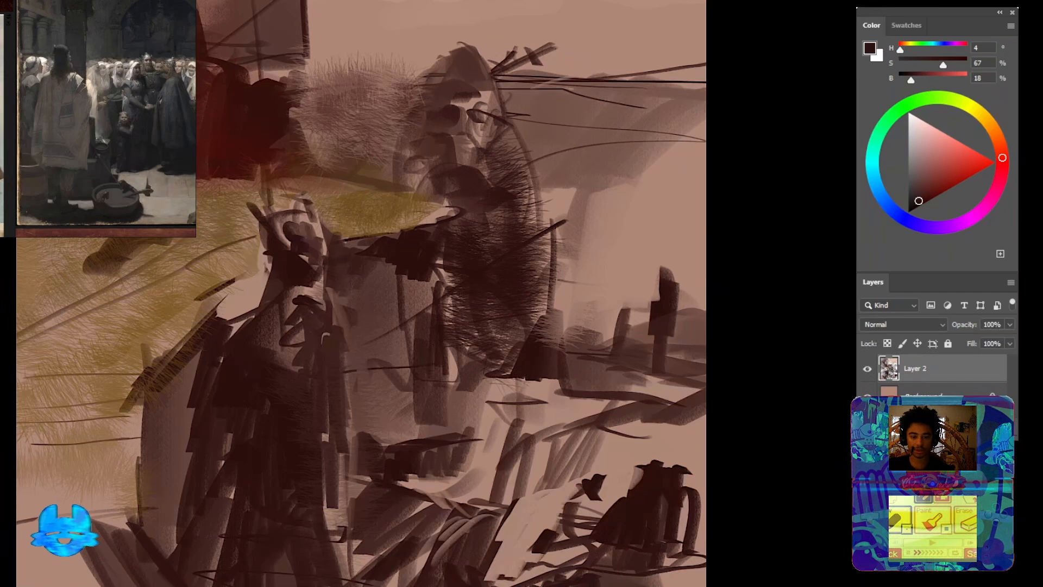
left_click_drag(468, 224, 463, 365)
Paint a pale rim along the rear figure's hood, and block in its face and shoulders with sampled dark red-browns
left_click(568, 67, "alt")
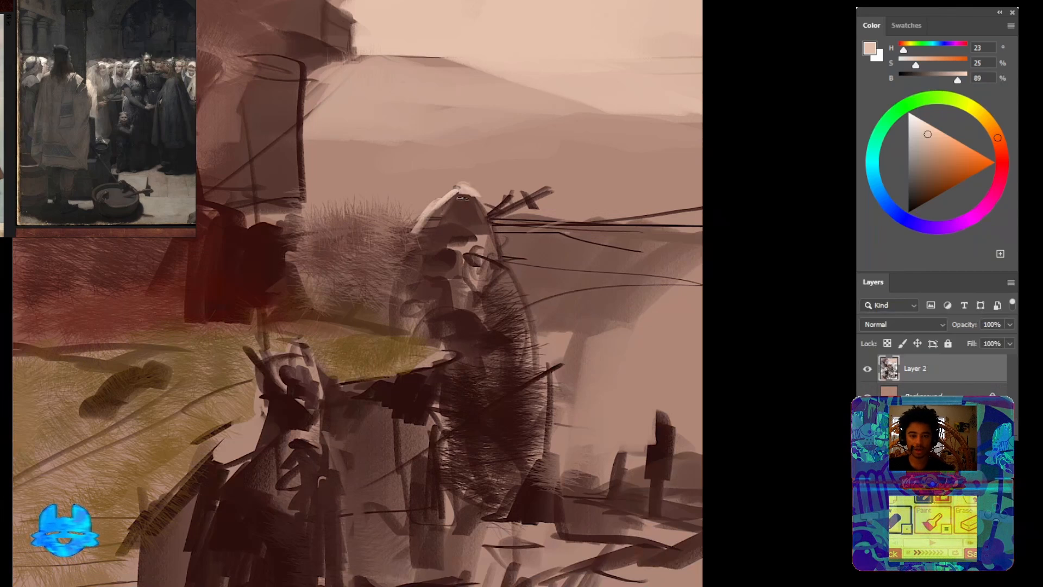
left_click(257, 238, "alt")
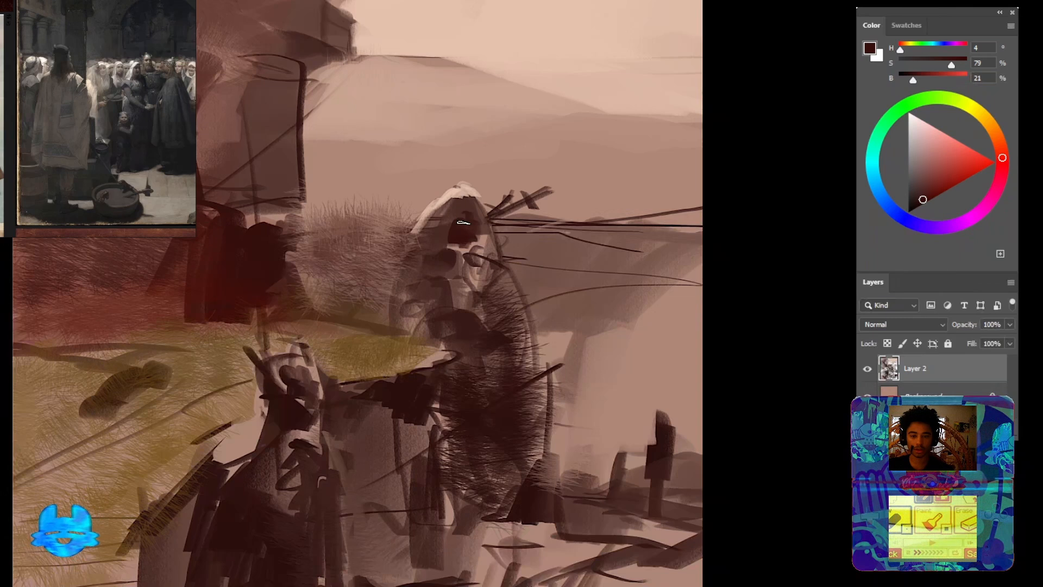
left_click(477, 273, "alt")
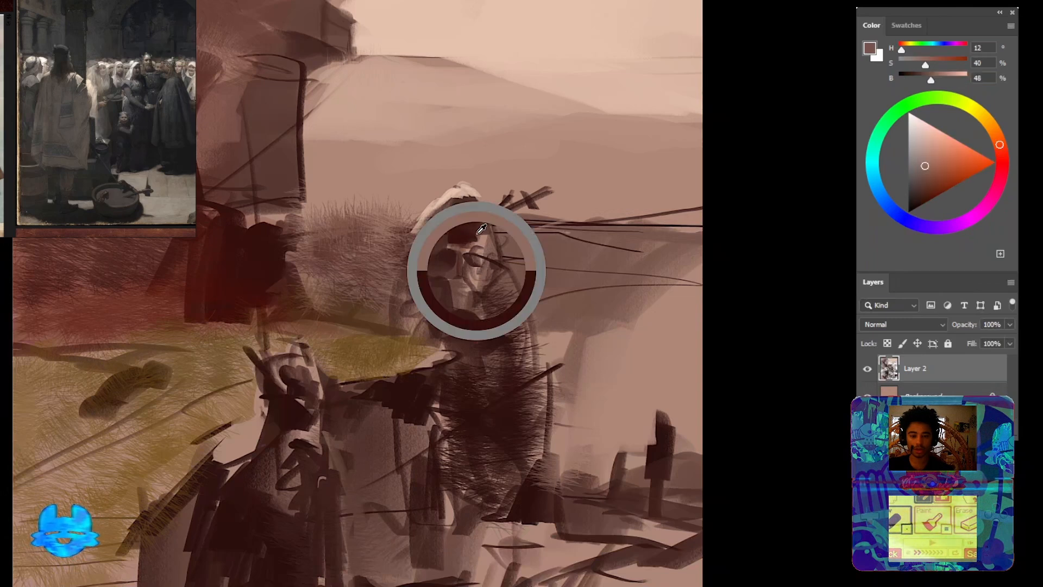
left_click(913, 201)
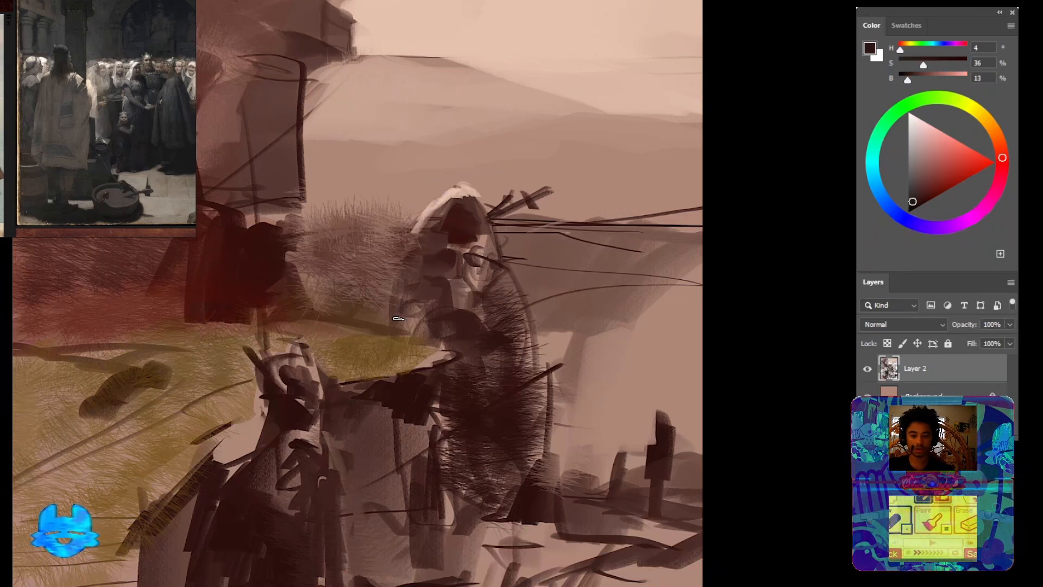
left_click(245, 264, "alt")
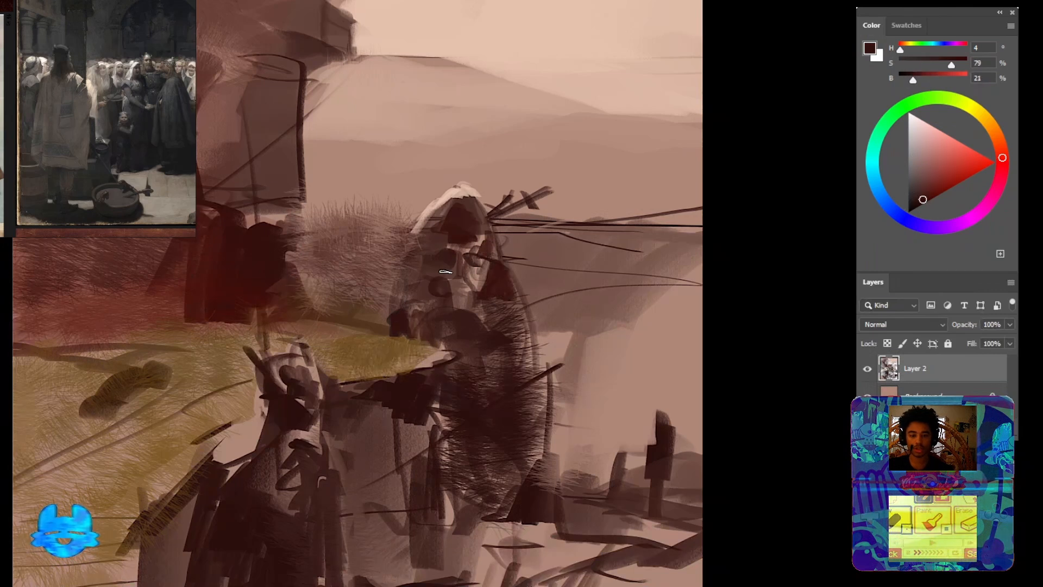
left_click_drag(550, 373, 539, 355)
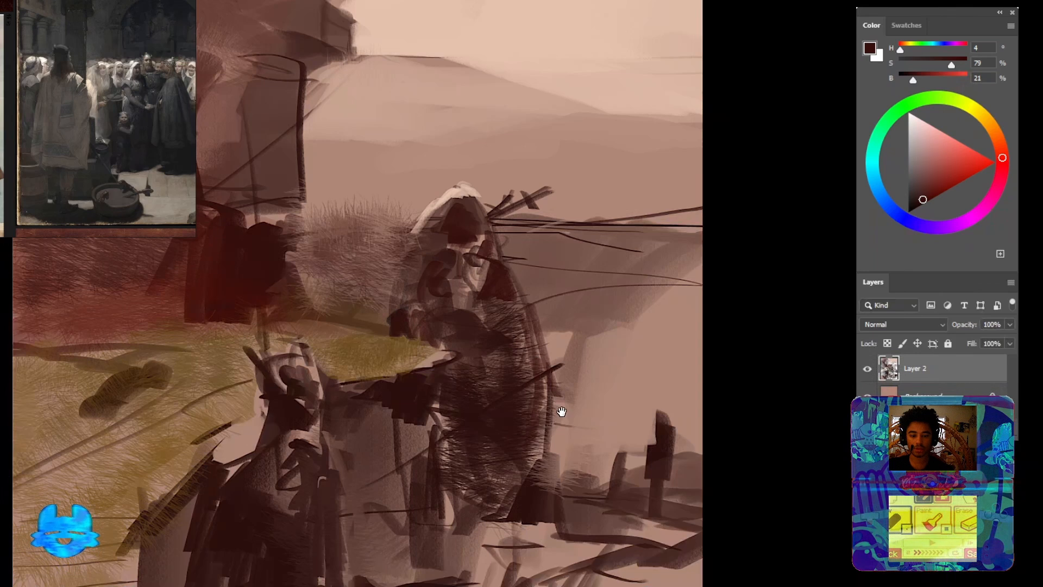
Break up the open hillside beside the rear hooded figure with sampled mid and light brown strokes, covering some loose sketch lines
left_click_drag(562, 412, 519, 324)
mouse_move(520, 324)
left_mouse_down()
mouse_move(499, 325)
mouse_move(515, 326)
left_mouse_up()
left_click(505, 256, "alt")
left_click_drag(512, 254, 630, 238)
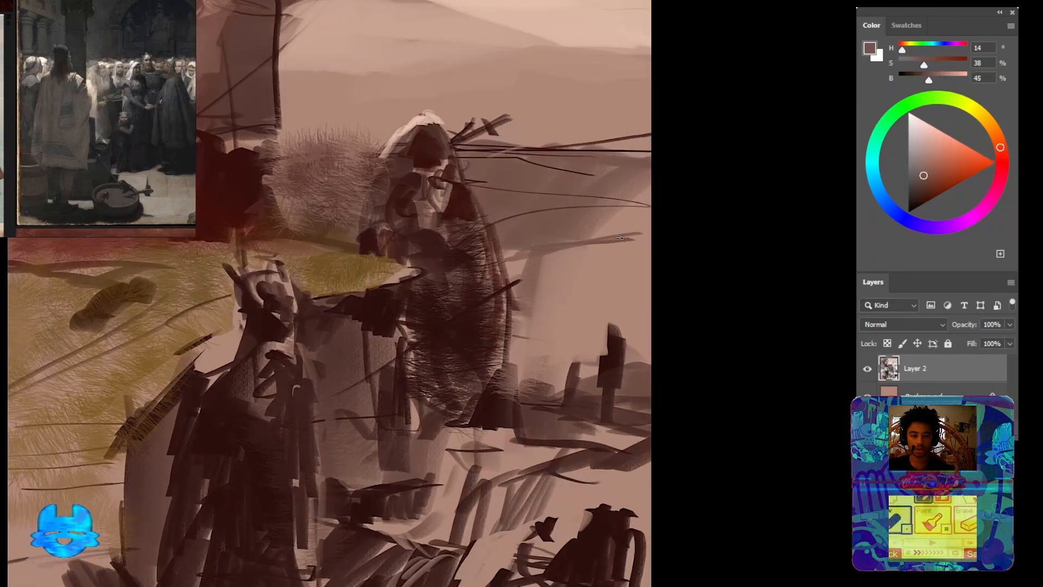
left_click(538, 264, "alt")
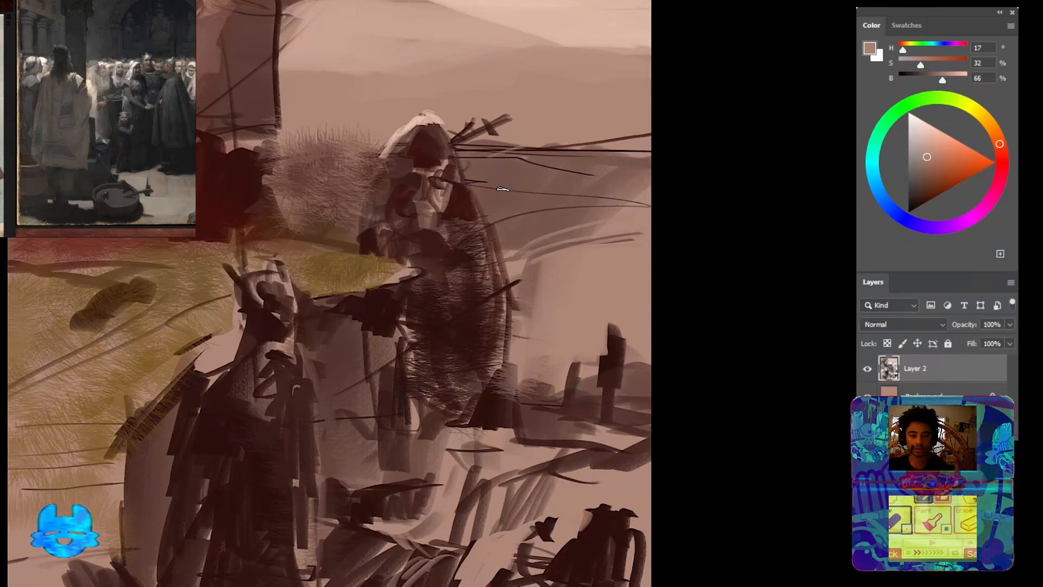
mouse_move(524, 254)
left_mouse_down()
mouse_move(595, 239)
mouse_move(614, 218)
mouse_move(519, 231)
mouse_move(633, 207)
left_mouse_up()
left_click_drag(583, 177, 521, 201)
left_click_drag(473, 210, 550, 265)
Refine the rear hooded figure's body and outer edges with strokes of sampled browns
left_click(443, 196, "alt")
mouse_move(443, 225)
left_mouse_down()
mouse_move(370, 212)
mouse_move(418, 235)
left_mouse_up()
left_click_drag(455, 310, 474, 244)
left_click_drag(414, 266, 476, 265)
left_click_drag(390, 292, 429, 293)
Lasso the whole rear hooded figure, scale it down to about half size beside the standing figure, and clear the selection
left_click_drag(400, 350, 374, 306)
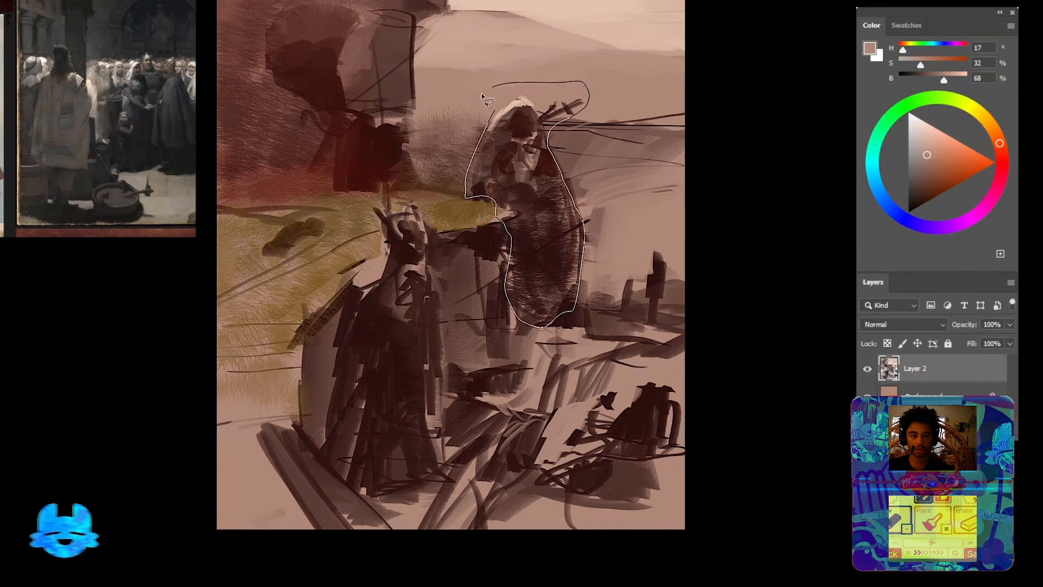
left_click_drag(482, 97, 522, 184)
key("ctrl+t")
mouse_move(520, 227)
left_mouse_down()
mouse_move(502, 189)
mouse_move(506, 232)
left_mouse_up()
key("Return")
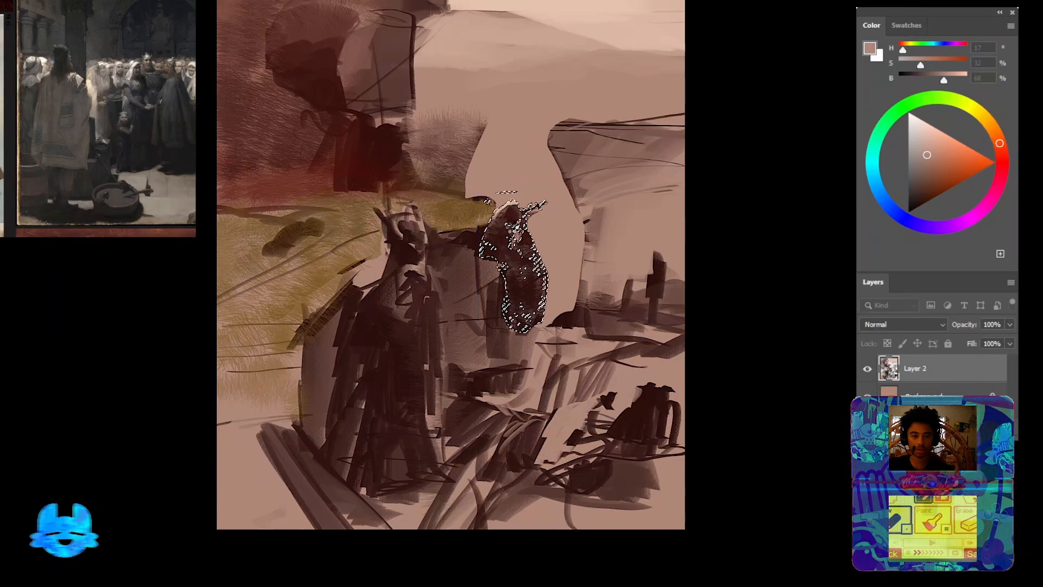
key("ctrl+d")
Stretch a selected patch of textured hillside across the empty gap behind the reduced figure, and clear the selection
scroll(489, 174, "up", 2)
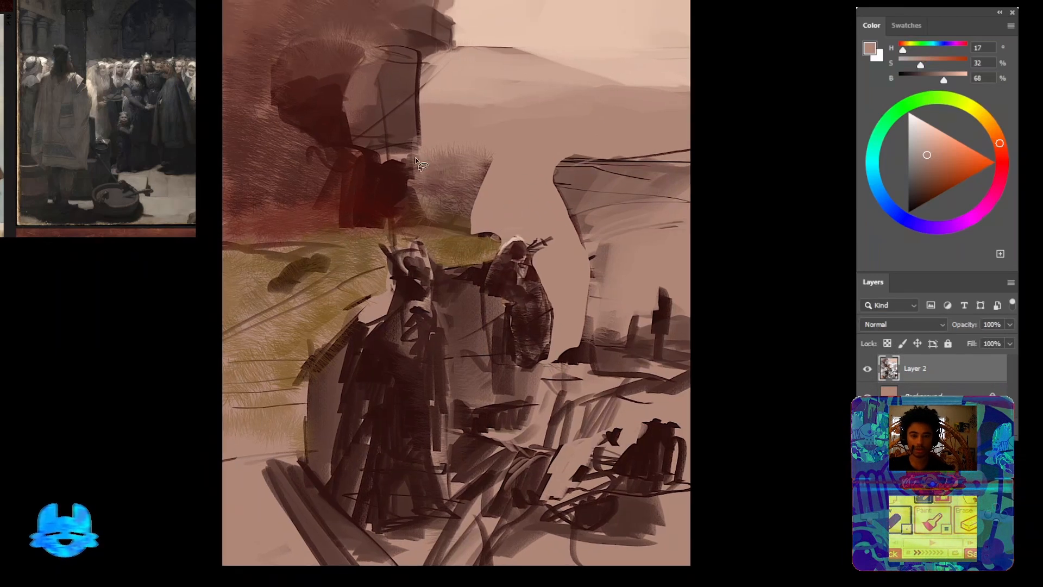
key("ctrl+t")
left_click_drag(521, 172, 727, 177)
left_click_drag(566, 232, 553, 253)
key("Return")
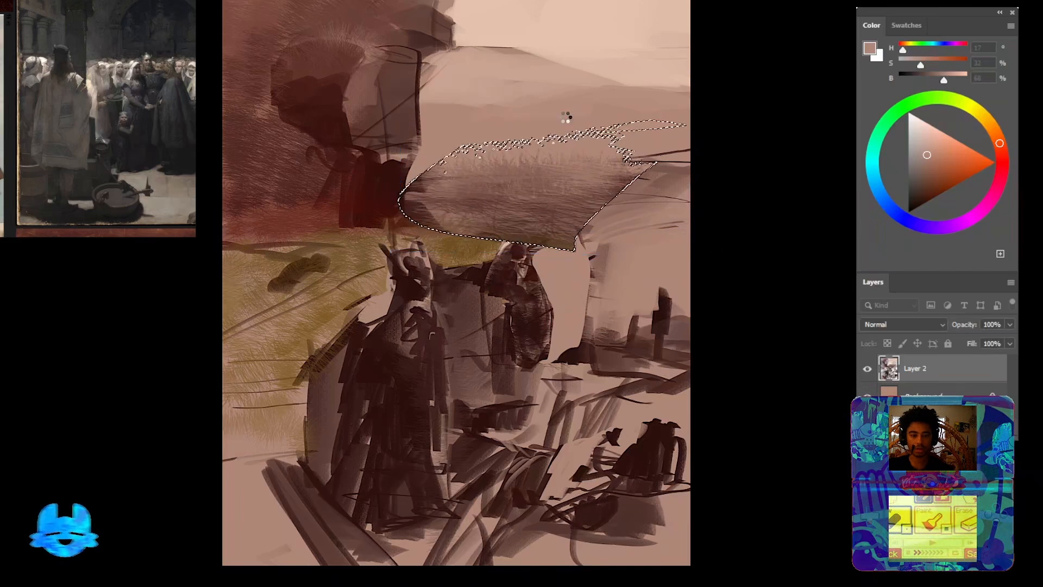
key("ctrl+d")
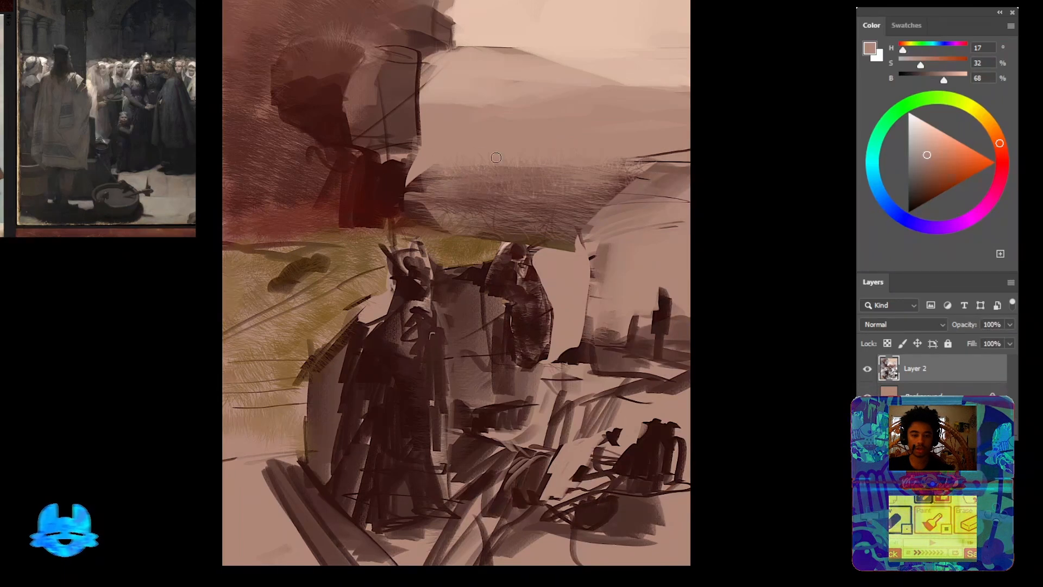
Firm up the stretched hill's upper edge and fill the gap beside the rear figure with sampled browns
left_click(432, 169, "alt")
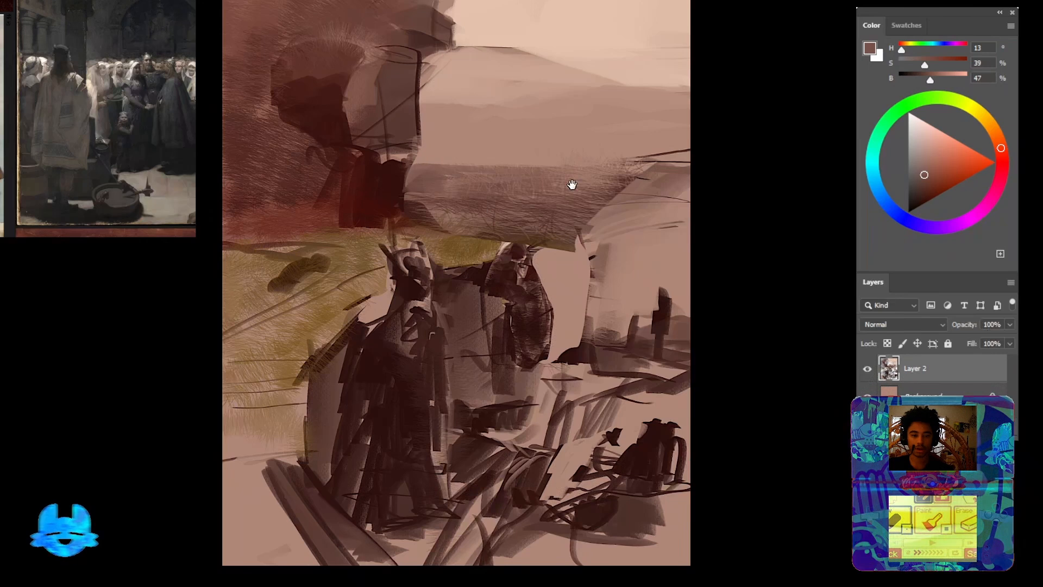
left_click_drag(572, 185, 455, 154)
left_click(481, 224, "alt")
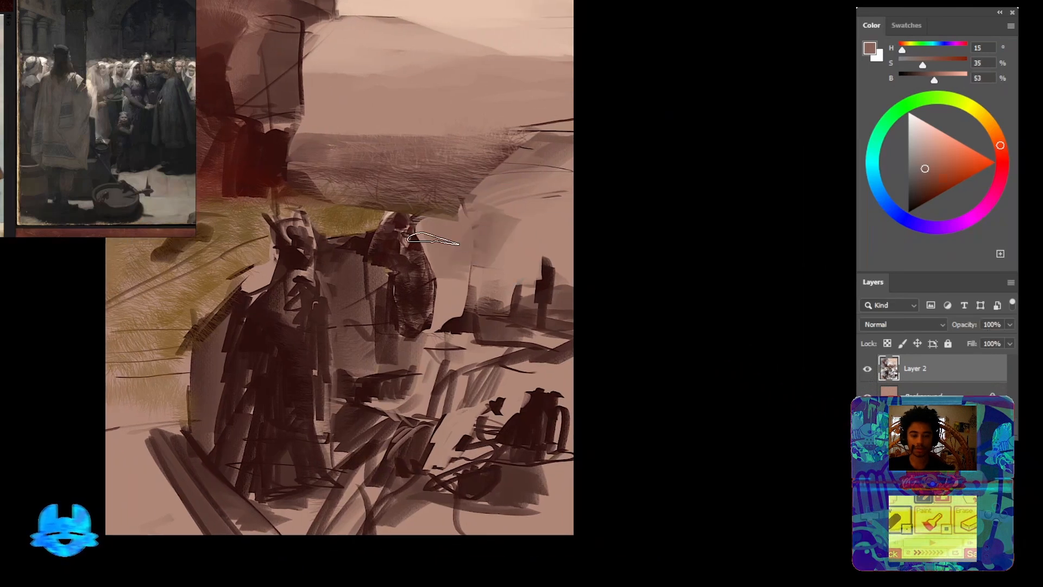
left_click(462, 272, "alt")
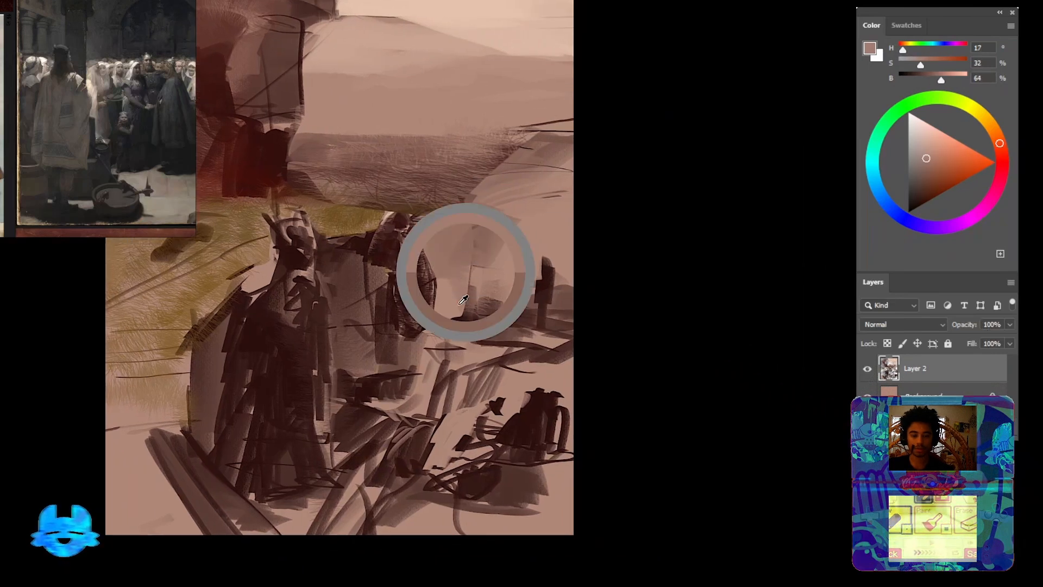
left_click(496, 270, "alt")
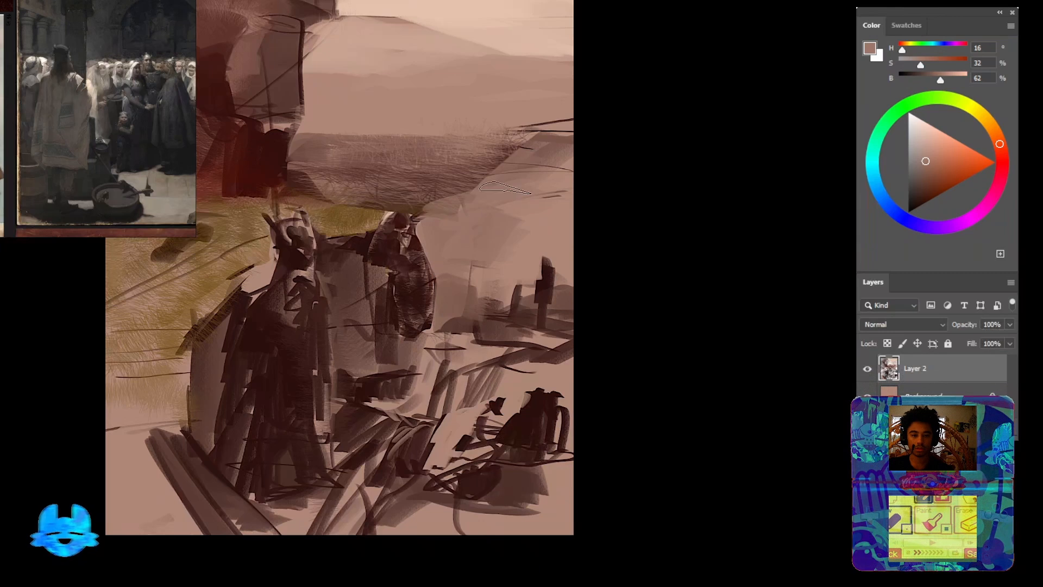
left_click(500, 205, "alt")
Build up soft greyish-pink clouds in the pale sky above the distant hill, using sampled sky and land tones
left_click_drag(499, 156, 512, 313)
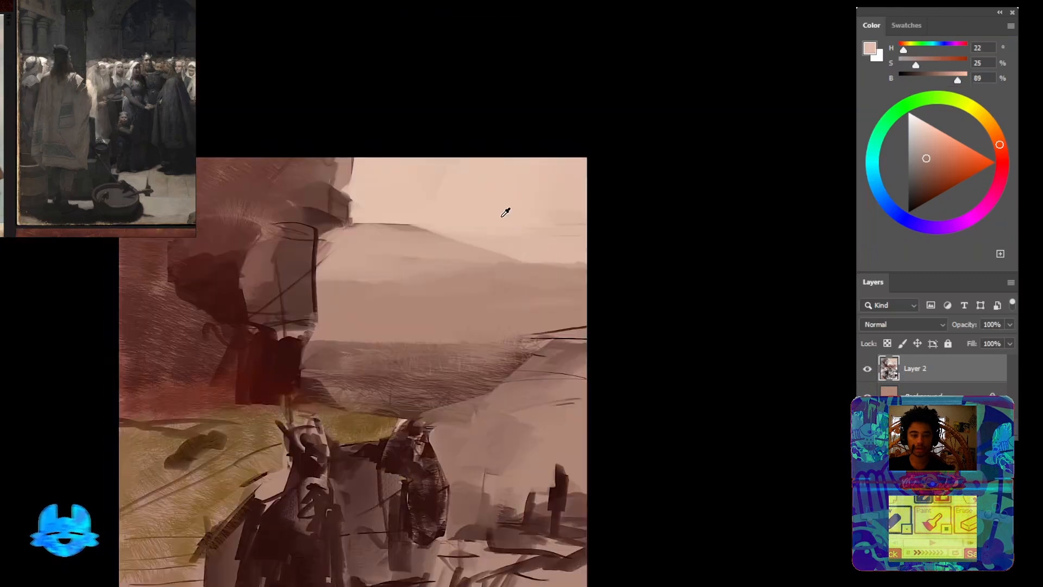
left_click(503, 284, "alt")
mouse_move(528, 247)
left_mouse_down()
mouse_move(560, 173)
mouse_move(524, 187)
mouse_move(535, 222)
mouse_move(526, 215)
mouse_move(525, 237)
mouse_move(494, 224)
mouse_move(540, 179)
mouse_move(576, 166)
left_mouse_up()
left_click(530, 223, "alt")
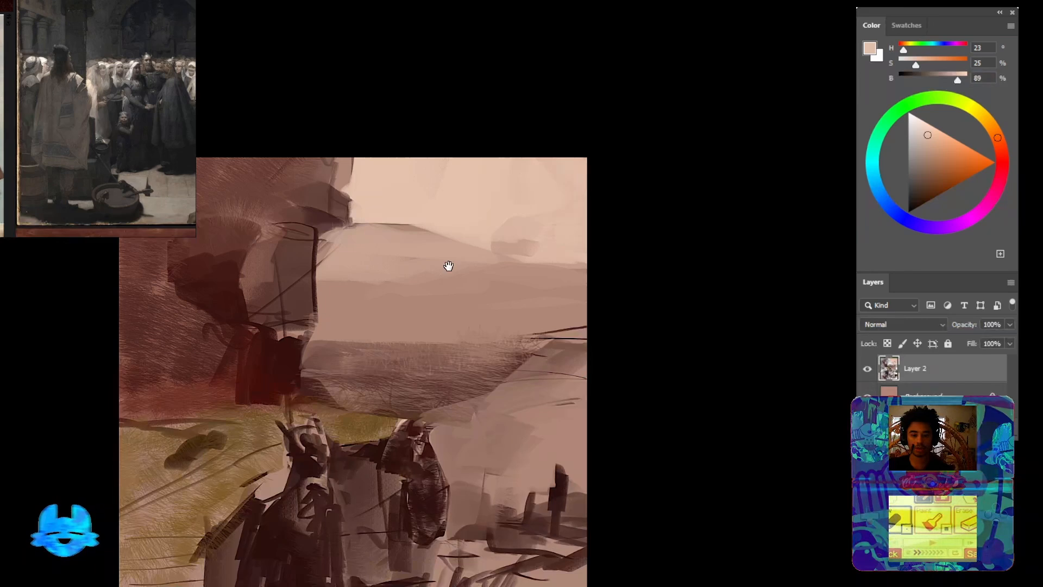
left_click_drag(449, 266, 536, 278)
left_click(361, 379, "alt")
mouse_move(587, 254)
left_mouse_down()
mouse_move(614, 244)
mouse_move(621, 165)
mouse_move(619, 232)
mouse_move(588, 242)
left_mouse_up()
left_click(610, 230, "alt")
mouse_move(635, 179)
left_mouse_down()
mouse_move(628, 219)
mouse_move(614, 182)
left_mouse_up()
left_click_drag(591, 248, 508, 200)
left_click(526, 216, "alt")
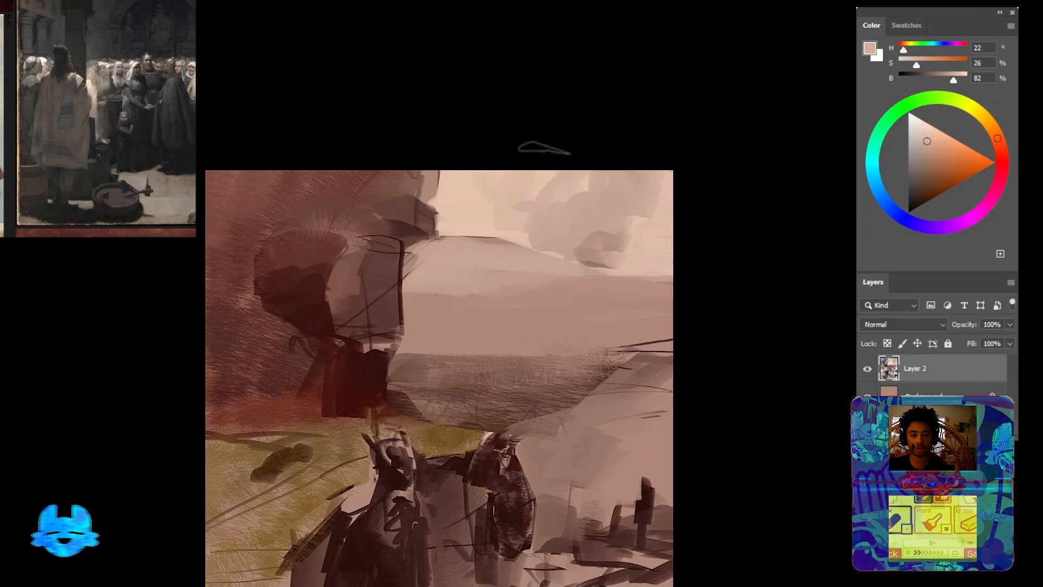
Warm the clouds with orange at H 22, S 60, B 88, and blend it across the sky with sampled peach tones
left_click(954, 150)
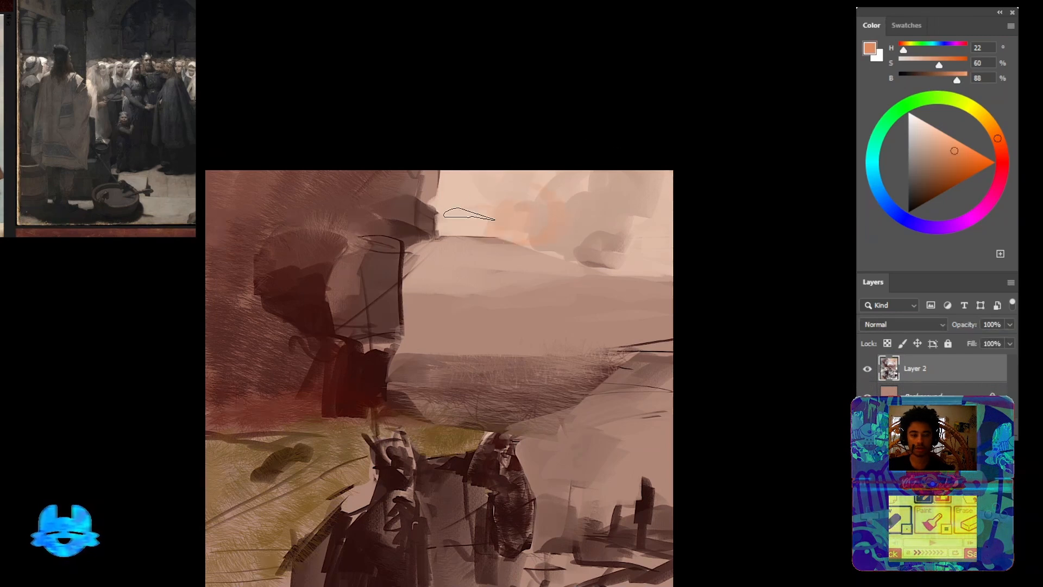
left_click(518, 236, "alt")
left_click_drag(511, 225, 497, 185)
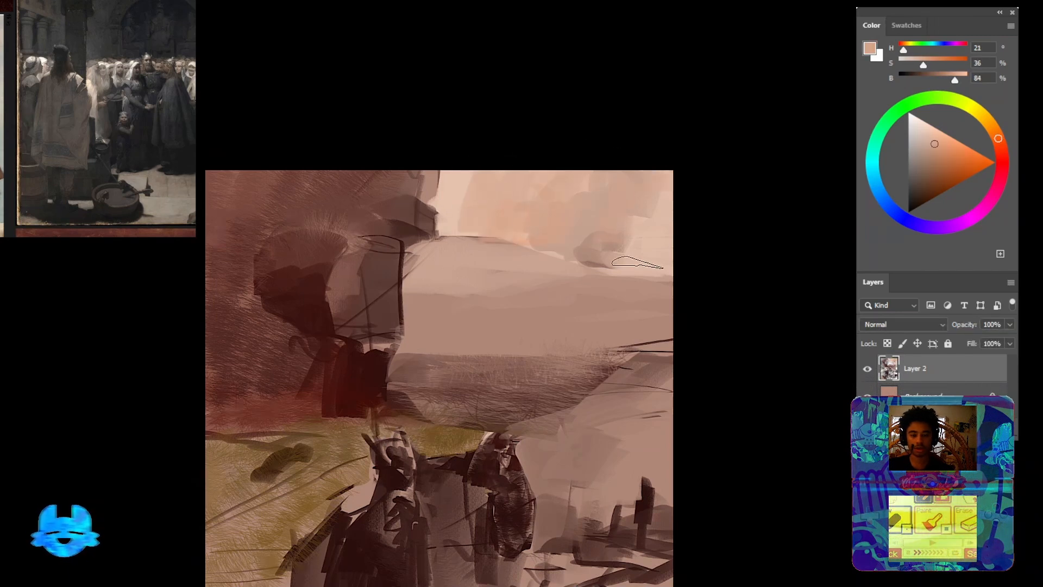
left_click_drag(637, 262, 648, 206)
left_click_drag(455, 171, 446, 217)
Flip the canvas horizontally, and deepen the rear figure's inner side with dark red-brown at H 4, S 69, B 16
mouse_move(442, 439)
left_mouse_down()
mouse_move(453, 270)
mouse_move(405, 292)
mouse_move(453, 310)
left_mouse_up()
key("ctrl+shift+h")
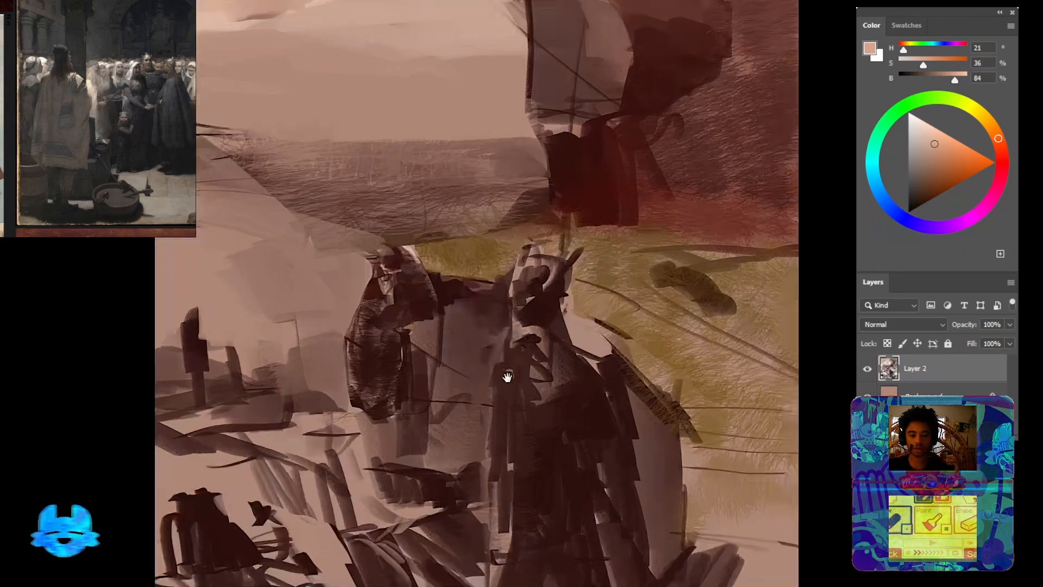
left_click_drag(508, 377, 506, 301)
left_click_drag(486, 296, 510, 307)
left_click(421, 218, "alt")
mouse_move(421, 216)
left_mouse_down()
mouse_move(433, 205)
mouse_move(411, 216)
left_mouse_up()
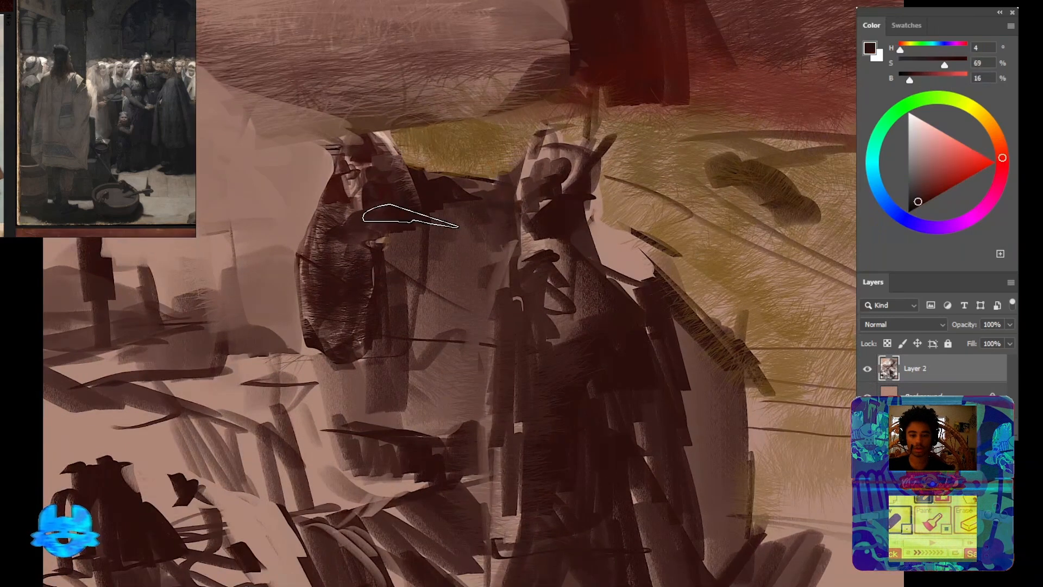
mouse_move(406, 284)
left_mouse_down()
mouse_move(388, 337)
mouse_move(351, 365)
mouse_move(363, 406)
left_mouse_up()
mouse_move(343, 470)
left_mouse_down()
mouse_move(379, 358)
mouse_move(370, 399)
mouse_move(299, 352)
mouse_move(291, 333)
mouse_move(400, 352)
left_mouse_up()
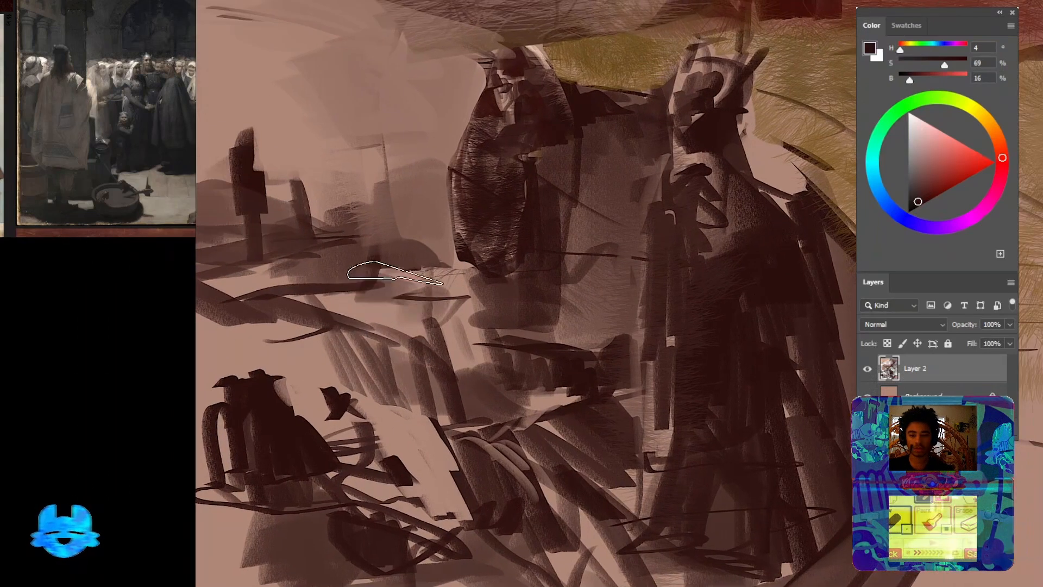
Paint a dark mound and light hatched strokes at H 17, S 32, B 67 on the ground beside the rear figure
left_click_drag(395, 273, 381, 271)
left_click(376, 169, "alt")
mouse_move(400, 218)
left_mouse_down()
mouse_move(438, 290)
mouse_move(342, 316)
mouse_move(341, 304)
mouse_move(379, 273)
left_mouse_up()
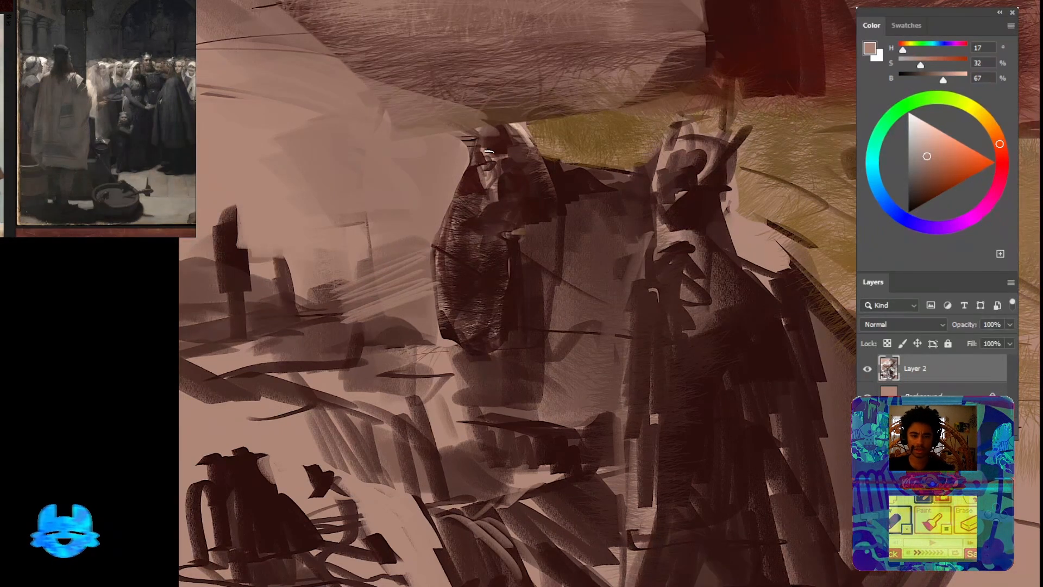
Rework the standing figure's neck and chest with a pale accent and dark red-brown strokes at H 4, S 69, B 16
left_click_drag(483, 171, 479, 203)
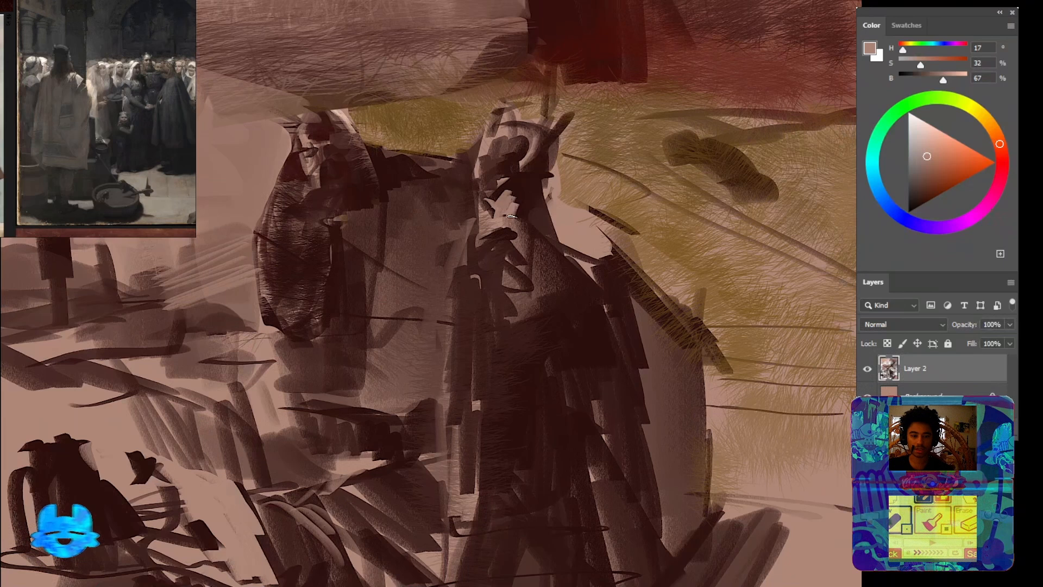
left_click(533, 187, "alt")
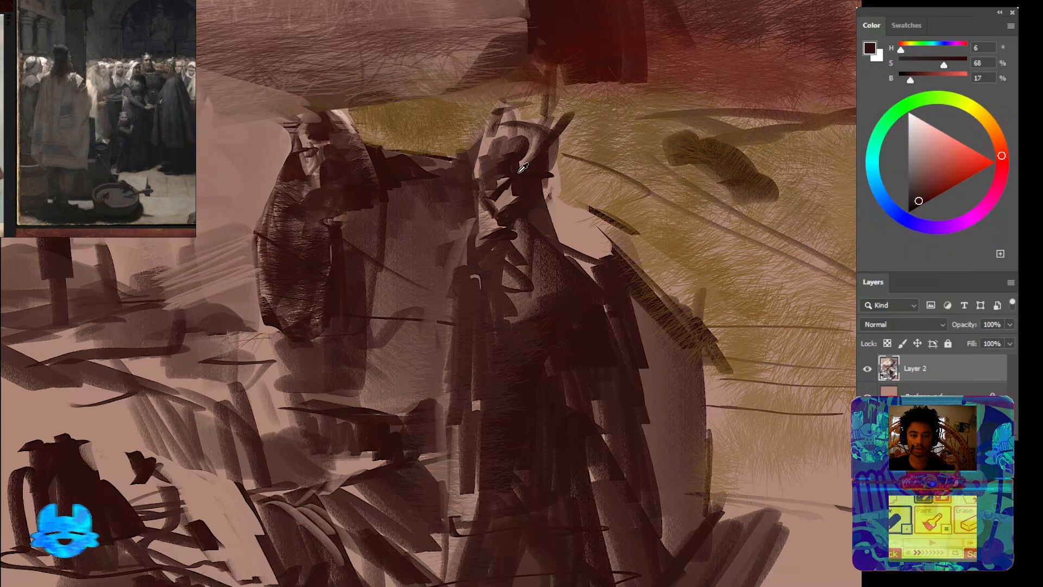
left_click(486, 204, "alt")
left_click(494, 187, "alt")
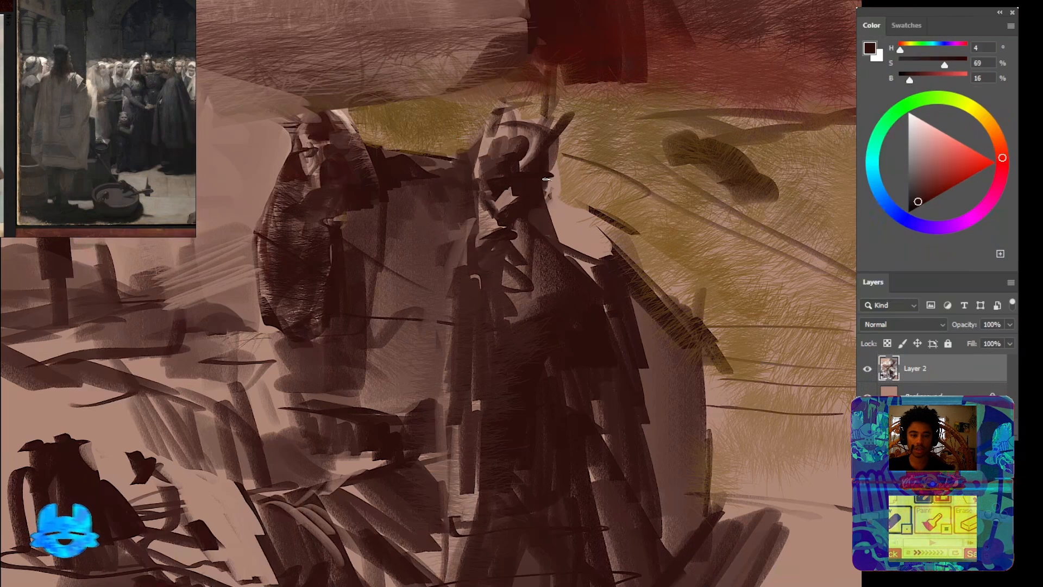
left_click_drag(547, 179, 522, 186)
left_click_drag(479, 248, 449, 260)
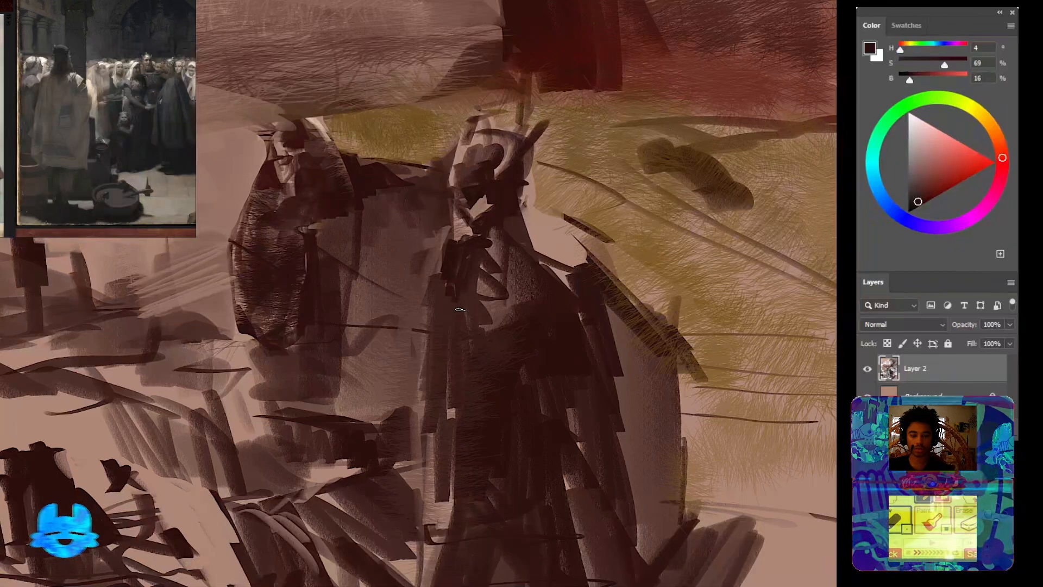
left_click_drag(516, 337, 456, 282)
left_click_drag(459, 321, 493, 324)
Lighten the ground along the standing figure's shoulder with pale brown at H 17, S 32, B 68
left_click_drag(570, 309, 444, 380)
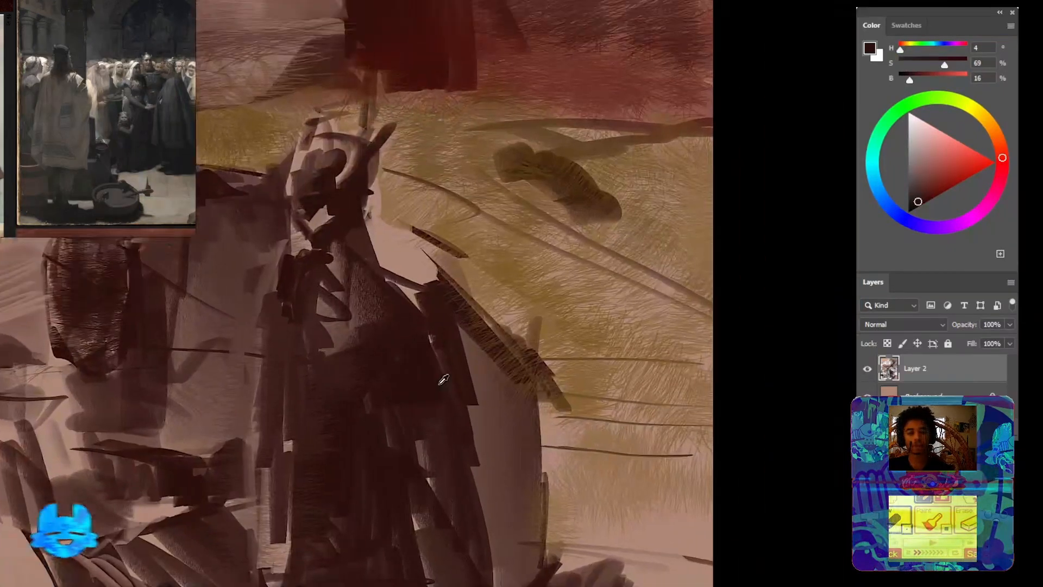
left_click(429, 264, "alt")
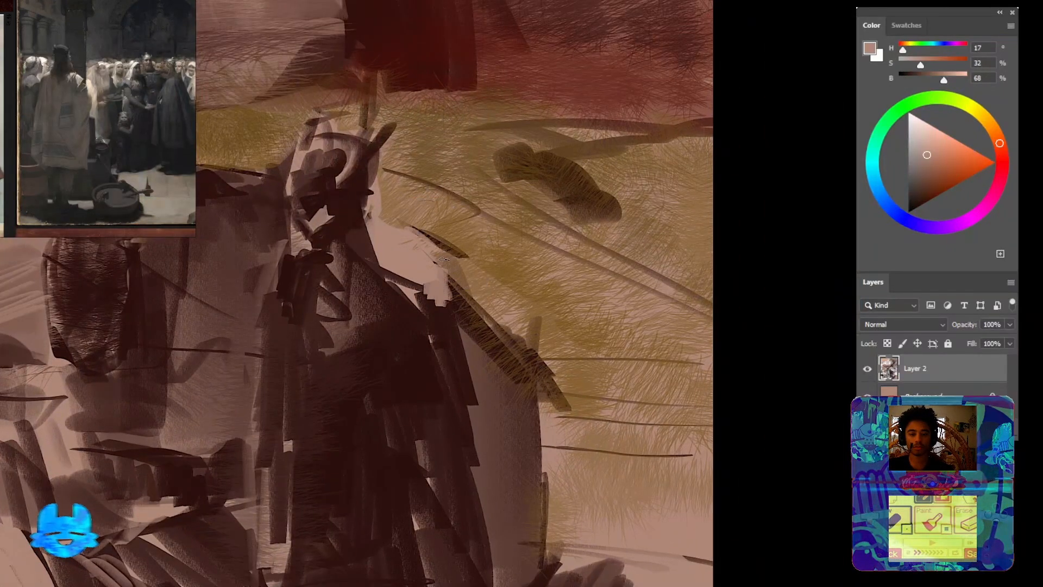
left_click_drag(452, 265, 469, 411)
left_click(446, 205, "alt")
Paint a dark overhanging ledge across the upper part of the cliff with a sampled dark brown
left_click_drag(404, 123, 456, 451)
left_click(460, 349, "alt")
mouse_move(335, 222)
left_mouse_down()
mouse_move(360, 217)
mouse_move(368, 171)
mouse_move(394, 165)
mouse_move(415, 197)
mouse_move(502, 177)
mouse_move(439, 158)
mouse_move(494, 182)
mouse_move(497, 166)
mouse_move(445, 136)
left_mouse_up()
mouse_move(375, 99)
left_mouse_down()
mouse_move(328, 131)
mouse_move(395, 76)
left_mouse_up()
left_click_drag(539, 190, 702, 95)
left_click_drag(534, 225, 489, 236)
Shape the textured hill's upper edge with soft strokes of sampled mid-browns
left_click(396, 295, "alt")
left_click_drag(441, 285, 458, 283)
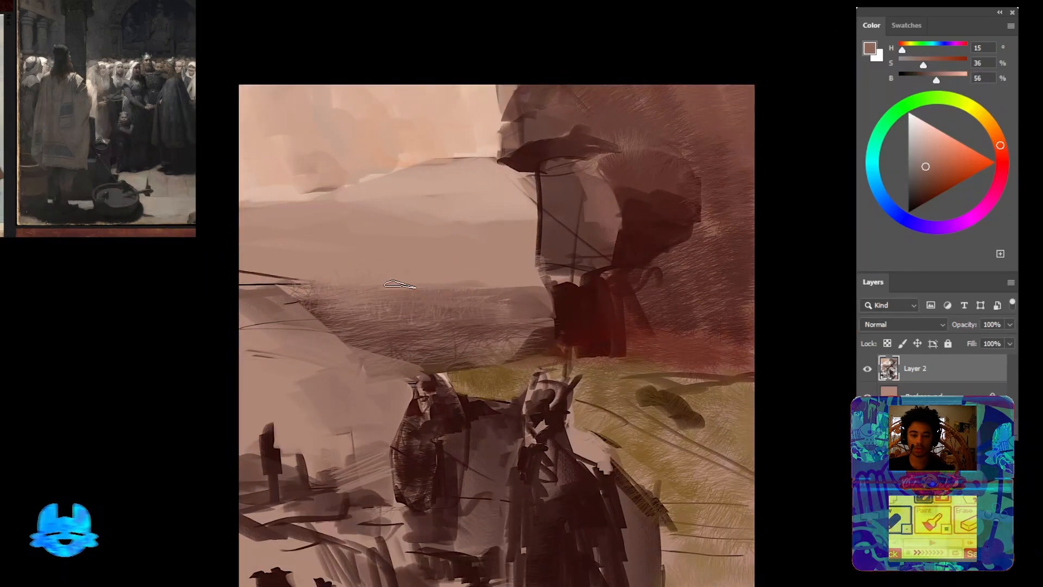
left_click(363, 404, "alt")
left_click(476, 389, "alt")
left_click_drag(452, 406, 510, 406)
left_click_drag(392, 421, 517, 380)
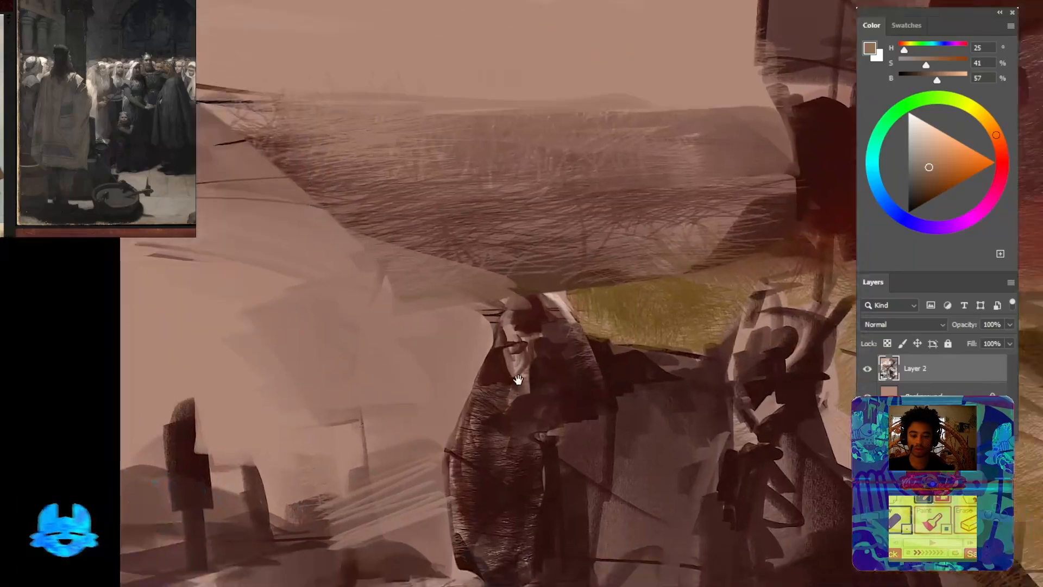
Block in a soft brown shadow patch on the pale slope beside the rear figure, using sampled warm and reddish browns
left_click(754, 247, "alt")
left_click(784, 247, "alt")
left_click_drag(493, 338, 468, 299)
mouse_move(353, 237)
left_mouse_down()
mouse_move(274, 263)
mouse_move(323, 318)
left_mouse_up()
left_click(473, 347, "alt")
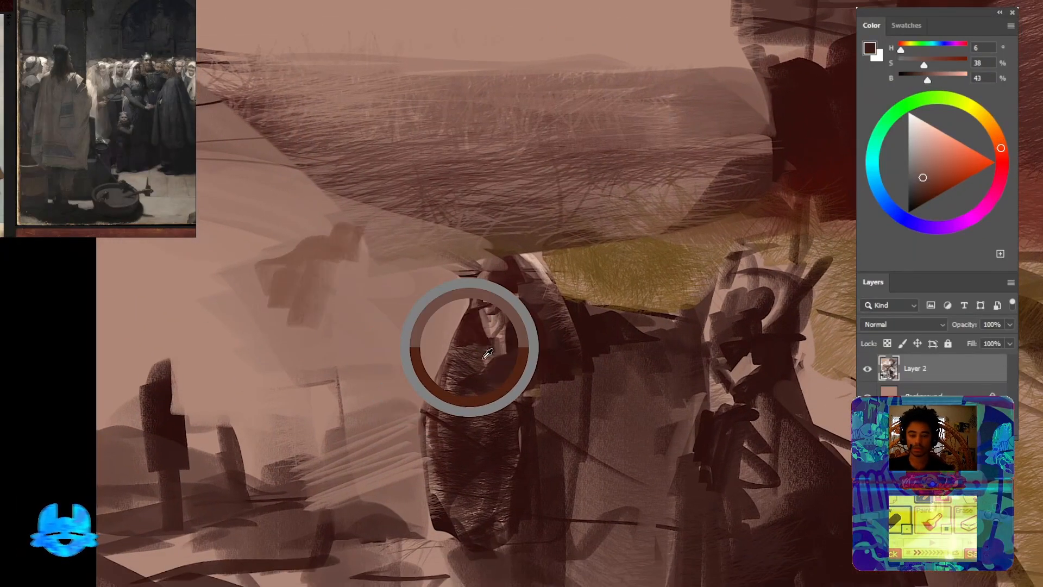
left_click(479, 384, "alt")
left_click_drag(294, 280, 290, 325)
left_click(262, 282, "alt")
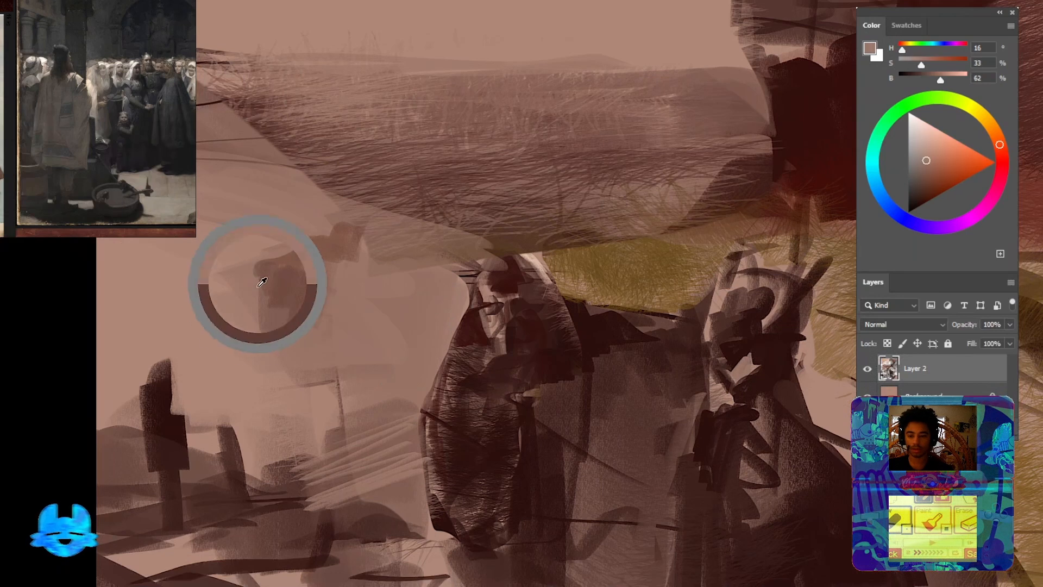
left_click_drag(249, 284, 248, 299)
mouse_move(280, 258)
left_mouse_down()
mouse_move(288, 296)
mouse_move(334, 247)
left_mouse_up()
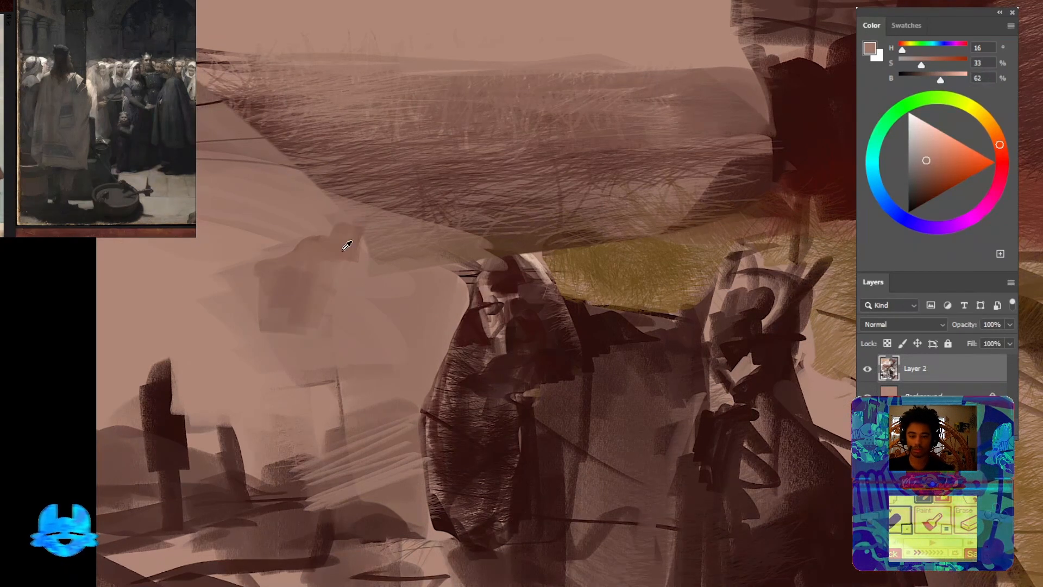
Blend the shadow patch into the hillside slope with sampled browns around H 16
left_click(344, 249, "alt")
left_click(341, 239, "alt")
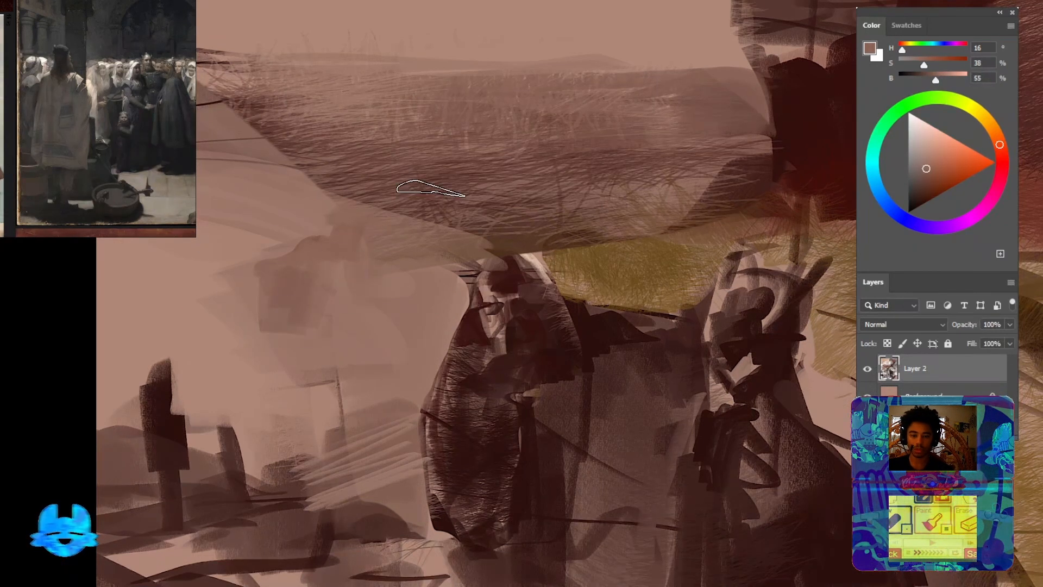
left_click(349, 244, "alt")
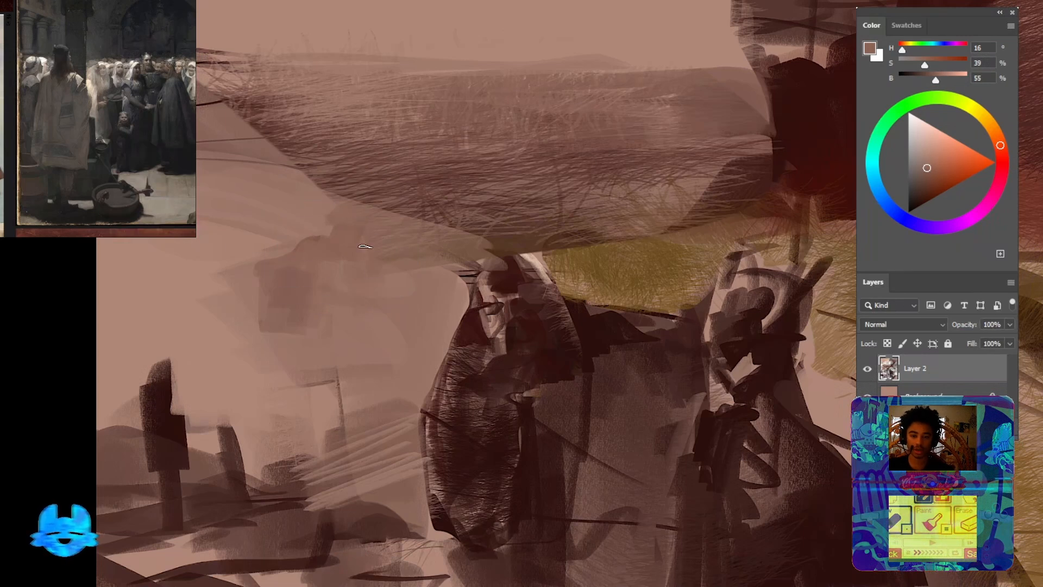
left_click(325, 226, "alt")
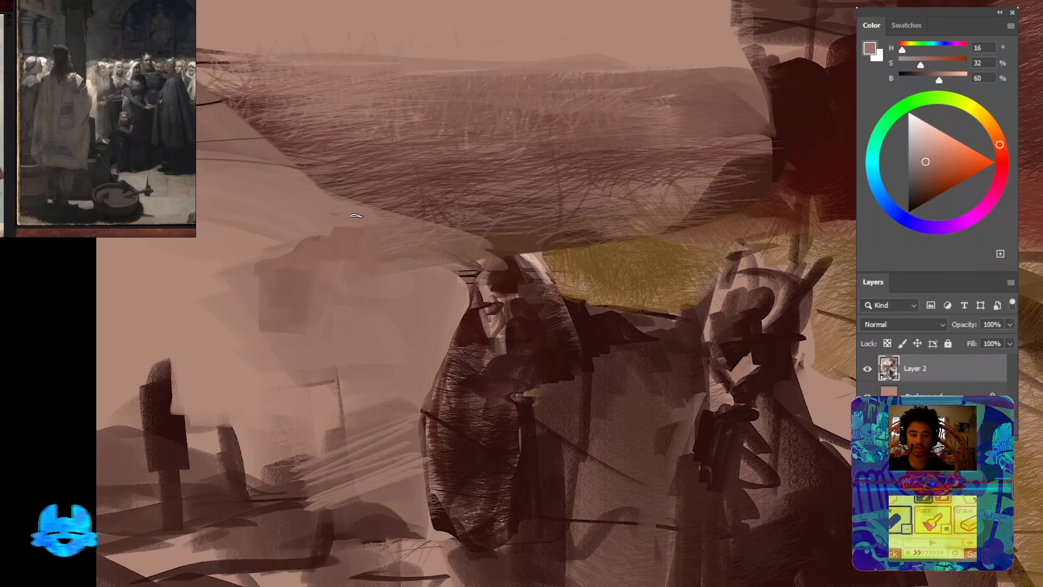
left_click_drag(376, 246, 385, 336)
mouse_move(384, 326)
left_mouse_down()
mouse_move(321, 302)
mouse_move(339, 296)
left_mouse_up()
left_click_drag(246, 180, 311, 323)
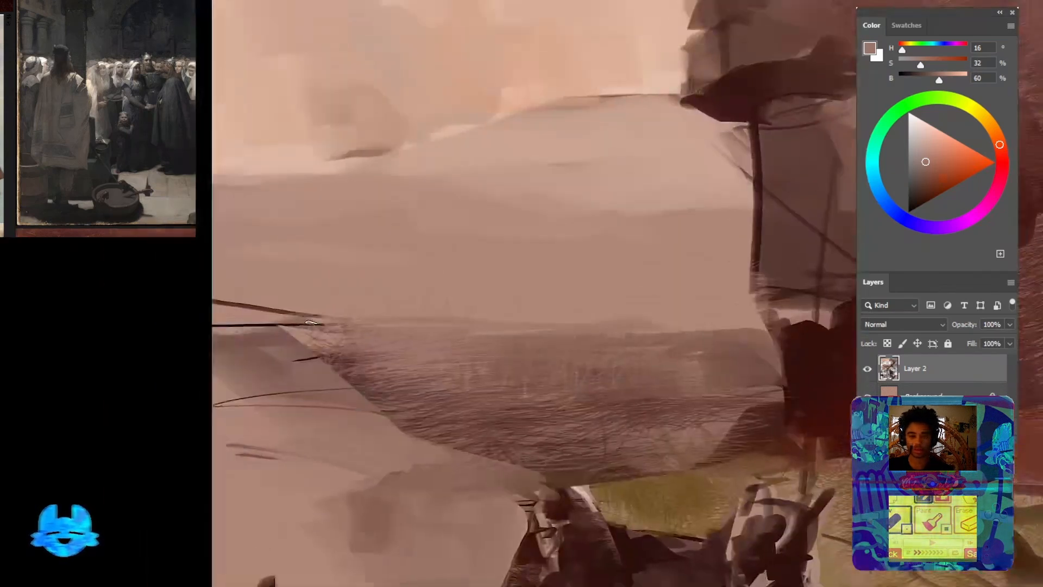
Work sampled browns down through the shadow patch on the pale slope below the textured hill
left_click(317, 326, "alt")
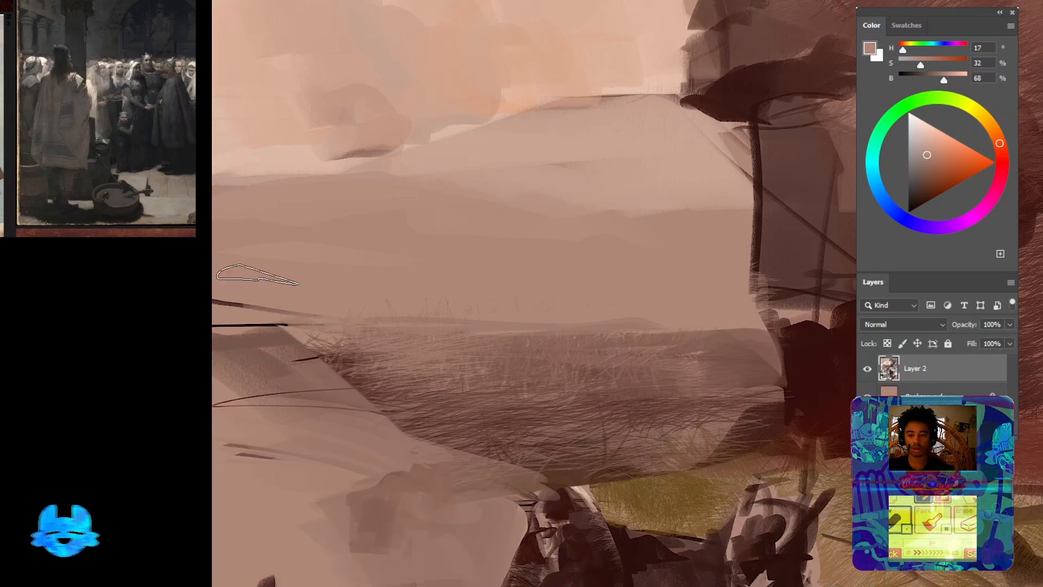
mouse_move(393, 396)
left_mouse_down()
mouse_move(321, 272)
mouse_move(390, 356)
mouse_move(348, 199)
mouse_move(322, 214)
mouse_move(332, 264)
mouse_move(350, 274)
mouse_move(347, 315)
left_mouse_up()
left_click(590, 317, "alt")
mouse_move(323, 218)
left_mouse_down()
mouse_move(324, 288)
mouse_move(315, 293)
left_mouse_up()
left_click_drag(306, 231, 280, 292)
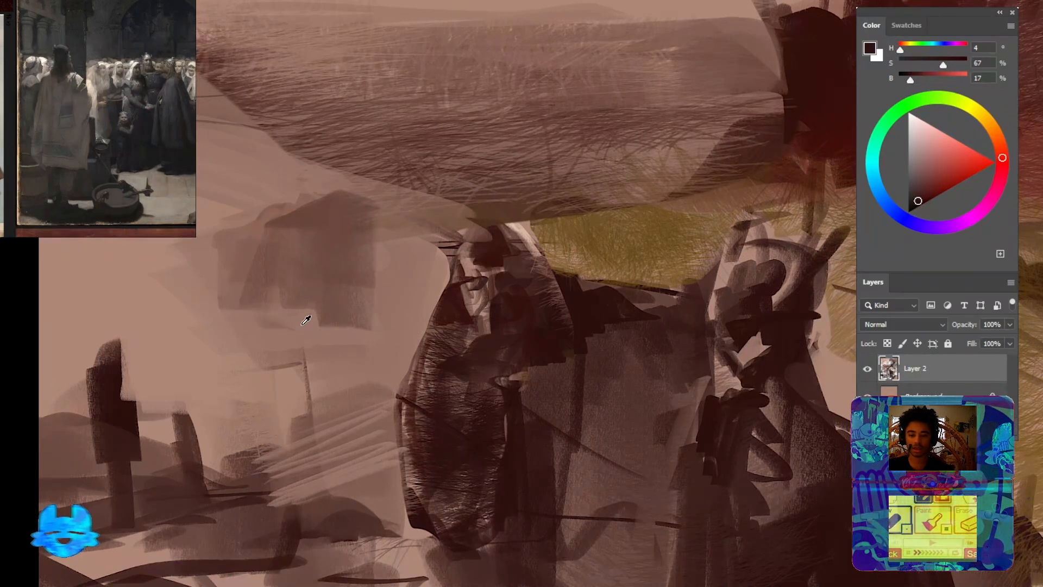
Extend the shadow patch across the slope to the rear figure's edge with reddish browns around H 17, S 46, B 45
left_click(318, 339, "alt")
left_click(931, 178)
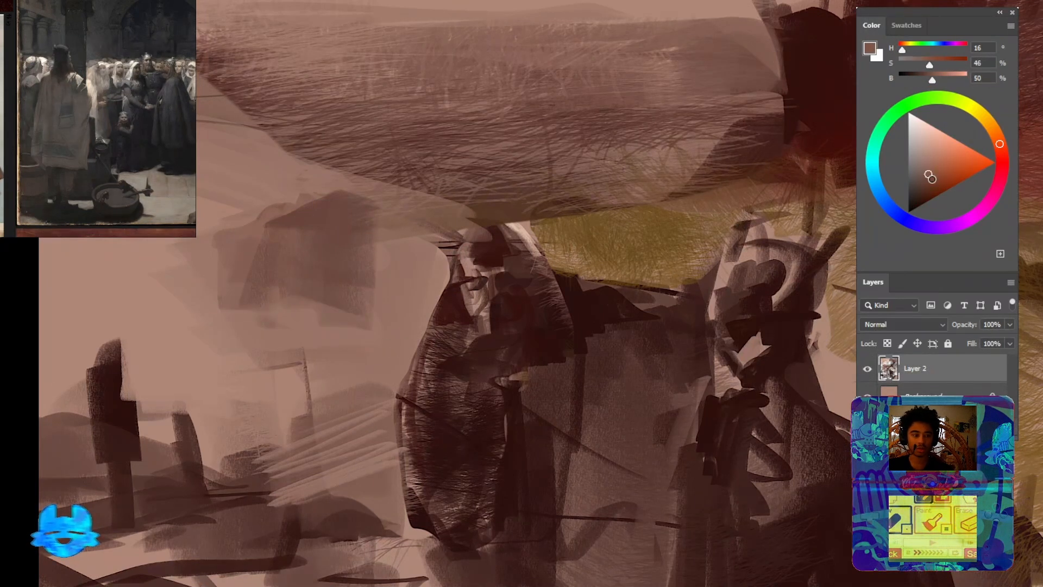
mouse_move(325, 213)
left_mouse_down()
mouse_move(365, 275)
mouse_move(384, 278)
left_mouse_up()
left_click(358, 254, "alt")
left_click_drag(387, 216, 392, 273)
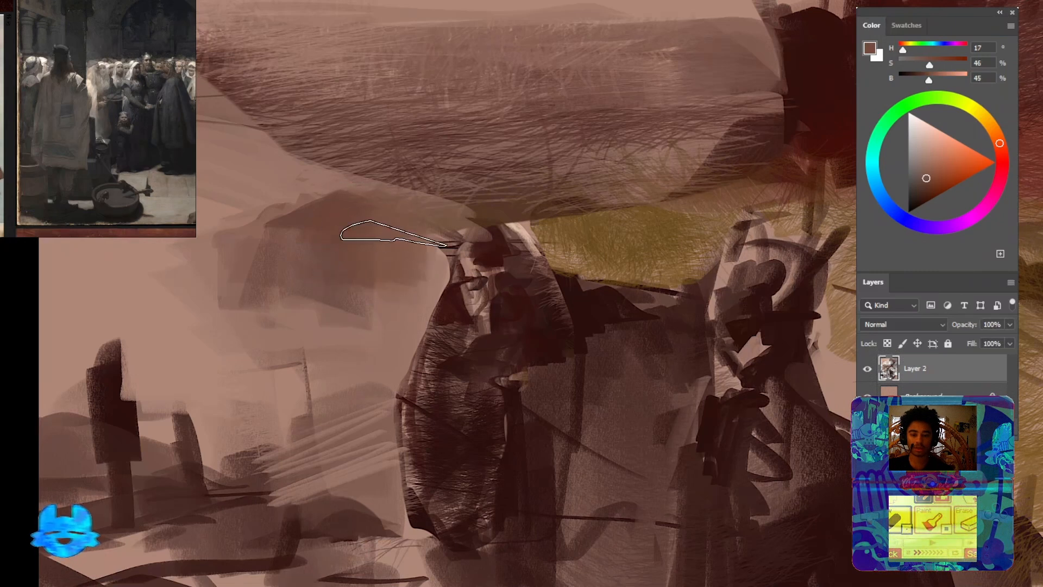
left_click_drag(394, 234, 395, 288)
mouse_move(389, 253)
left_mouse_down()
mouse_move(387, 305)
mouse_move(318, 358)
mouse_move(365, 348)
left_mouse_up()
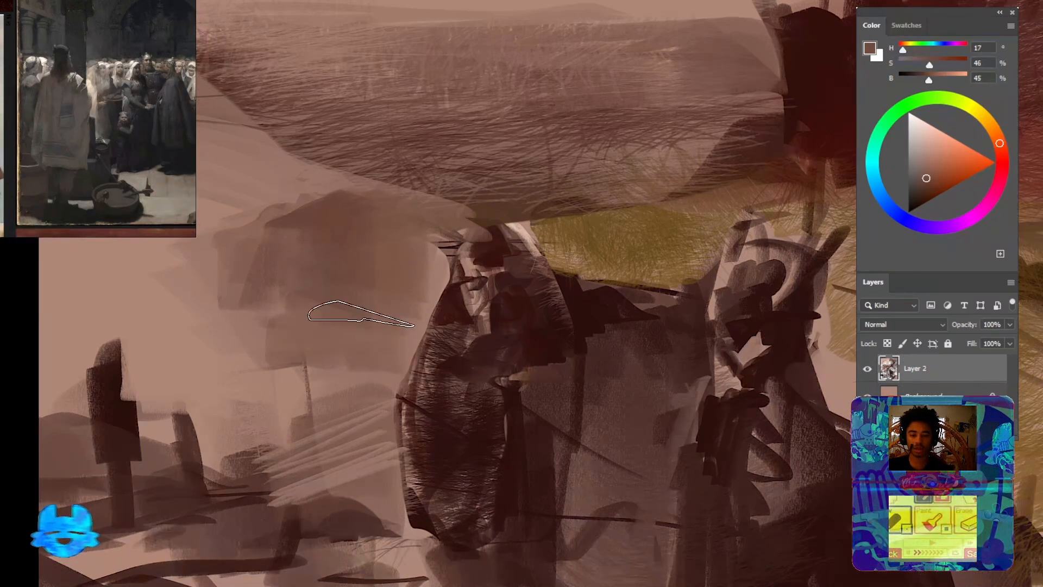
Soften the ground beneath the shadow patch and cover its sketch lines with a sampled pale brown around H 17, S 32, B 67
left_click(360, 380, "alt")
left_click(297, 390, "alt")
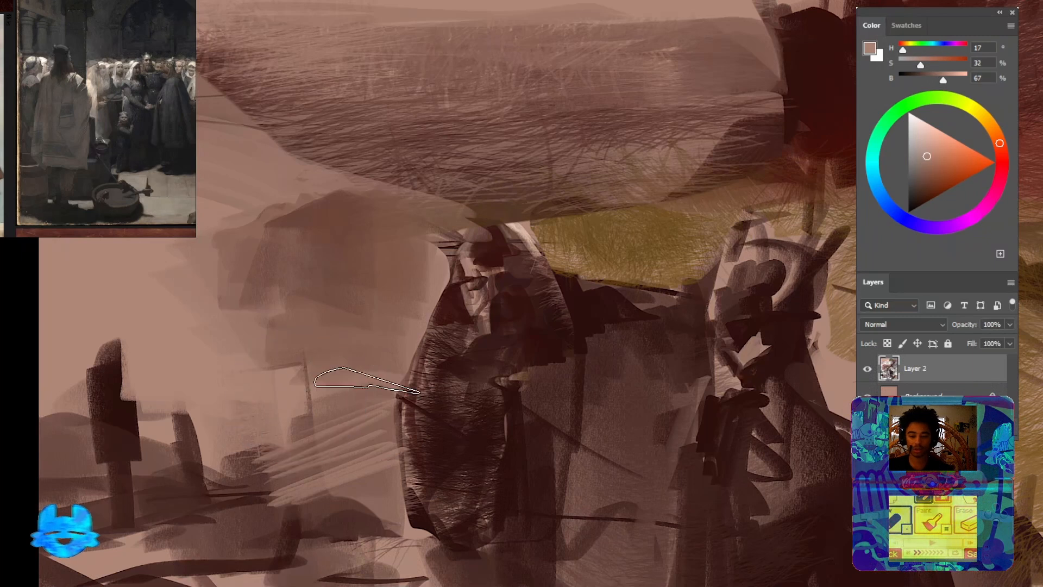
left_click_drag(349, 381, 346, 407)
left_click_drag(247, 426, 338, 358)
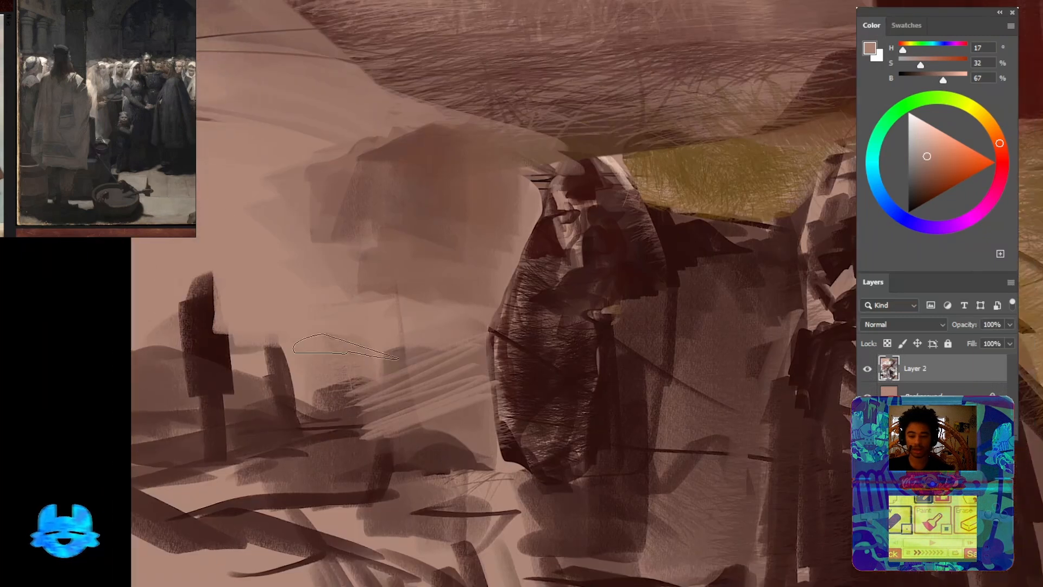
left_click(292, 329, "alt")
left_click_drag(330, 291, 311, 348)
Spread the shadow patch outward over the pale slope with broad strokes of sampled mid and light browns
left_click(382, 324, "alt")
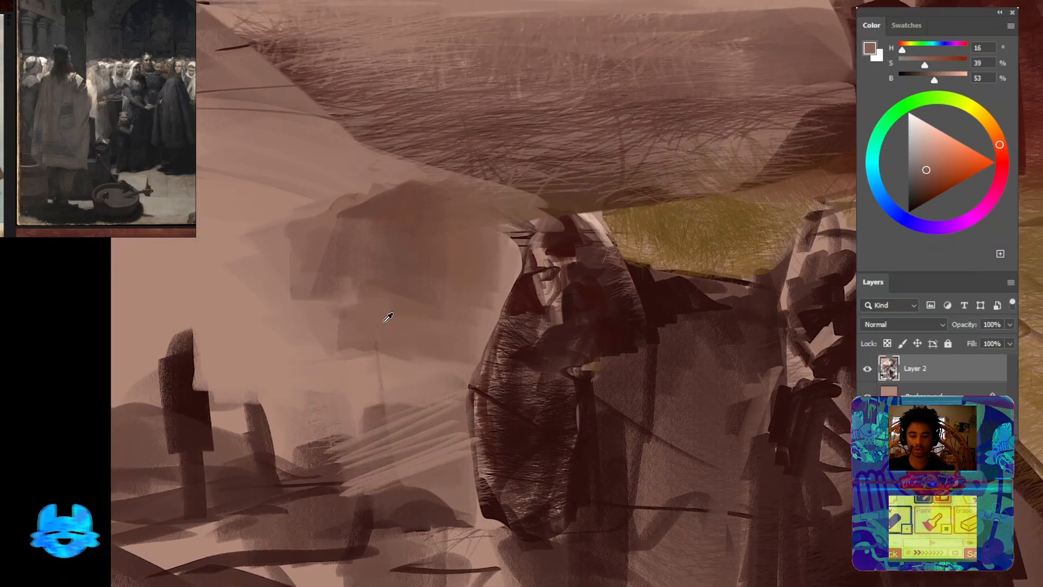
left_click_drag(376, 355, 245, 308)
left_click(245, 309, "alt")
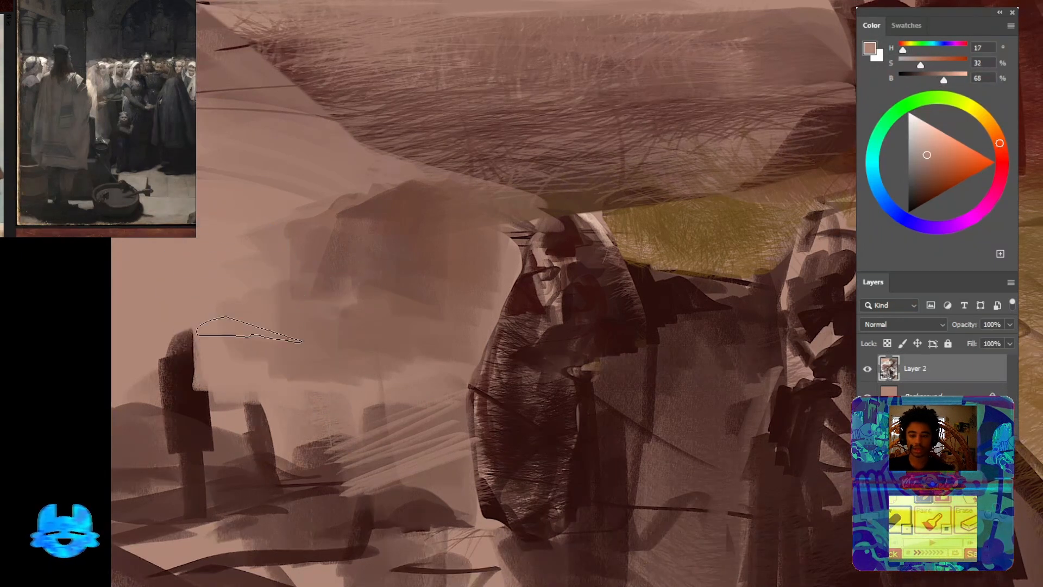
left_click(281, 349, "alt")
mouse_move(281, 348)
left_mouse_down()
mouse_move(222, 319)
mouse_move(230, 293)
left_mouse_up()
mouse_move(452, 330)
left_mouse_down()
mouse_move(409, 370)
mouse_move(312, 426)
left_mouse_up()
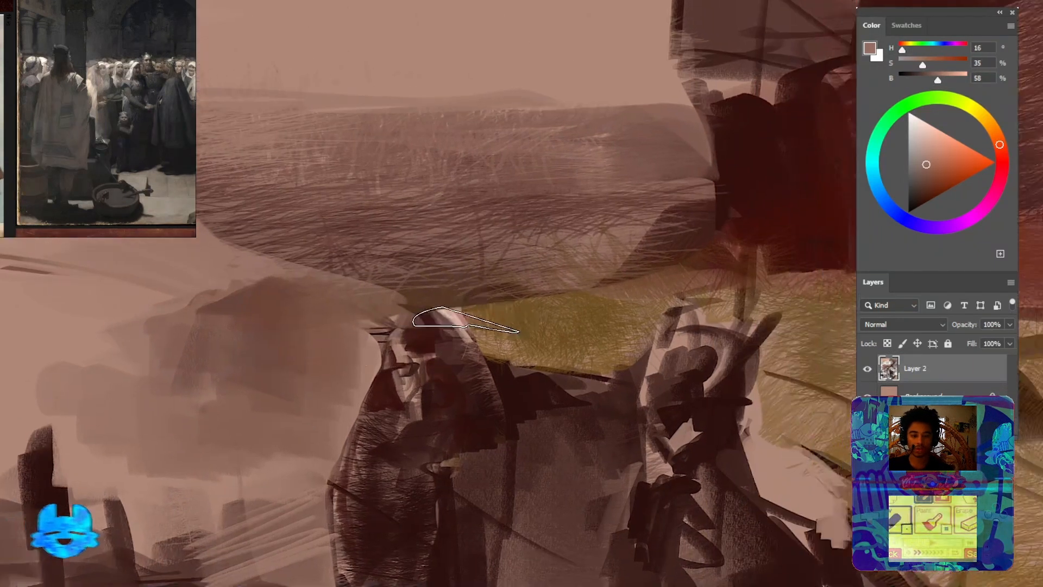
Add a pale highlight along the rear figure's hood and cloak edge with a sampled light tone of H 22, S 27, B 94
left_click(462, 319, "alt")
left_click_drag(766, 237, 767, 216)
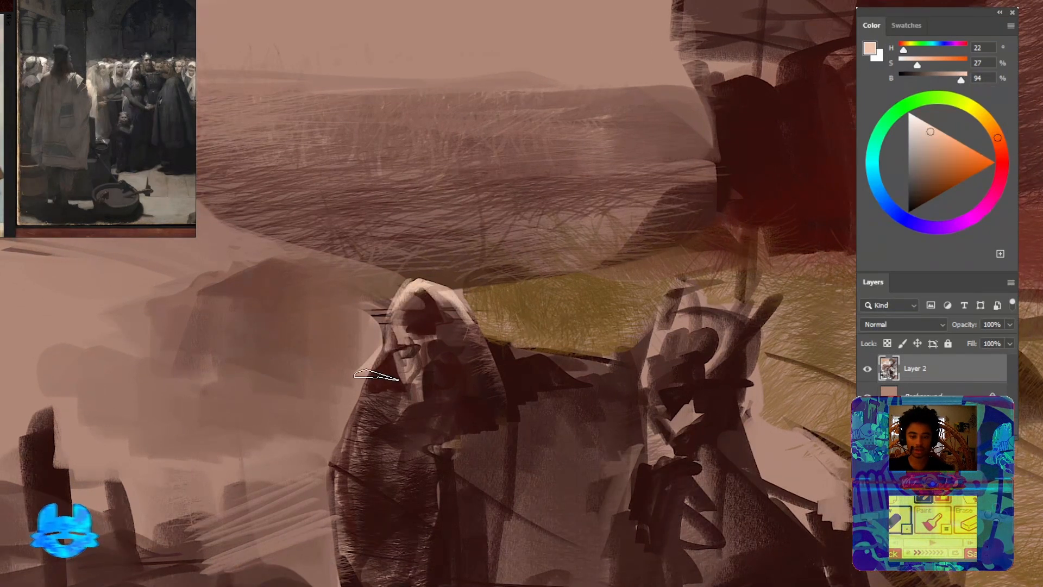
left_click_drag(376, 375, 323, 440)
Darken the base of the rear figure's cloak with a sampled dark brown of H 4, S 70, B 17
left_click(507, 360, "alt")
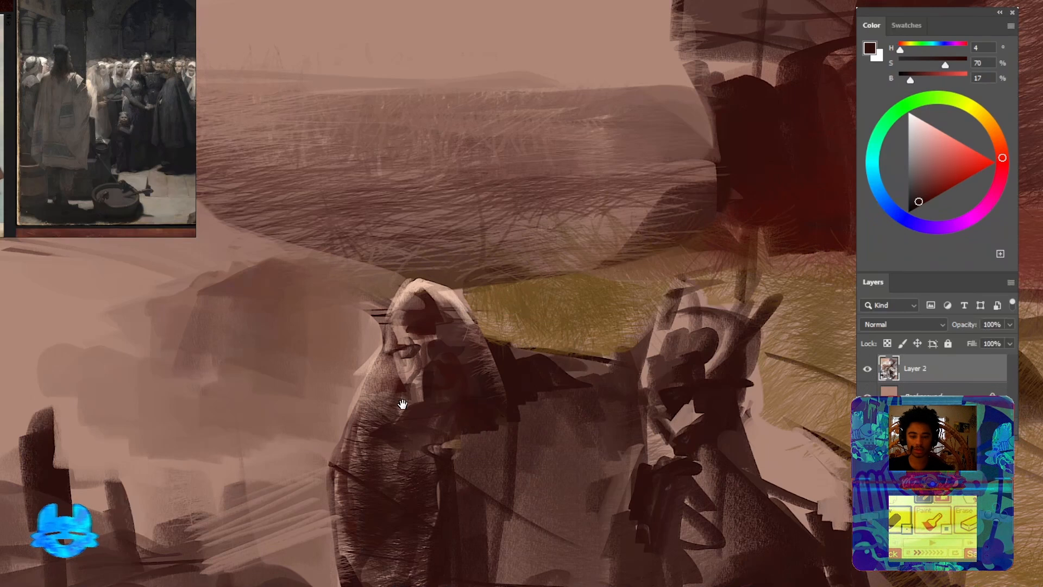
left_click_drag(402, 404, 407, 352)
left_click_drag(409, 404, 424, 201)
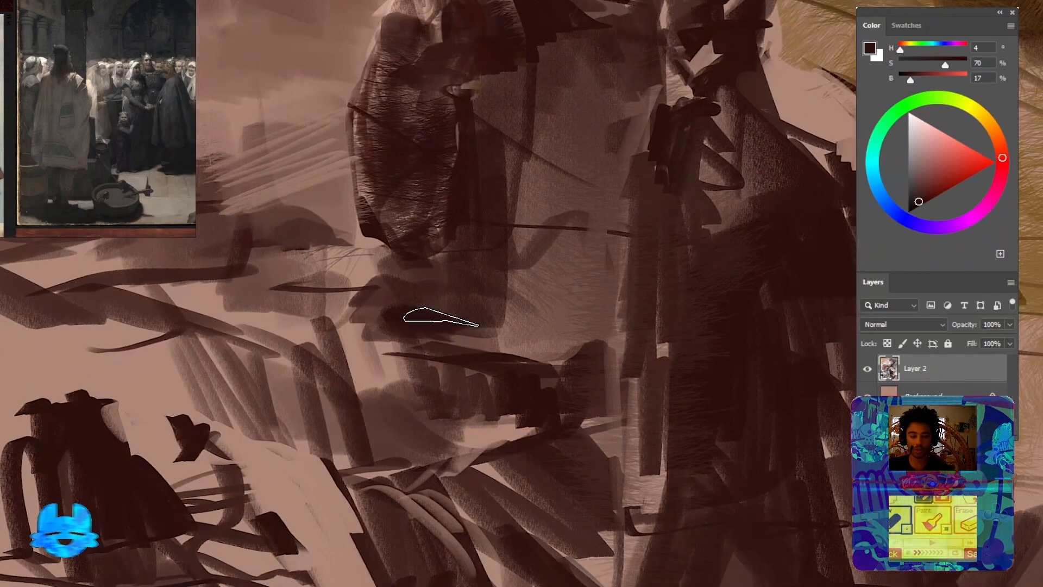
mouse_move(441, 317)
left_mouse_down()
mouse_move(456, 303)
mouse_move(482, 184)
left_mouse_up()
left_click(436, 295, "alt")
Block in a dark mass on the ground between the rear figure and the dark-haired foreground figure
mouse_move(416, 258)
left_mouse_down()
mouse_move(479, 314)
mouse_move(463, 328)
mouse_move(501, 387)
left_mouse_up()
left_click_drag(539, 358, 560, 217)
left_click_drag(503, 408, 565, 333)
left_click_drag(389, 384, 192, 343)
mouse_move(433, 327)
left_mouse_down()
mouse_move(450, 337)
mouse_move(445, 384)
left_mouse_up()
left_click_drag(443, 388, 348, 413)
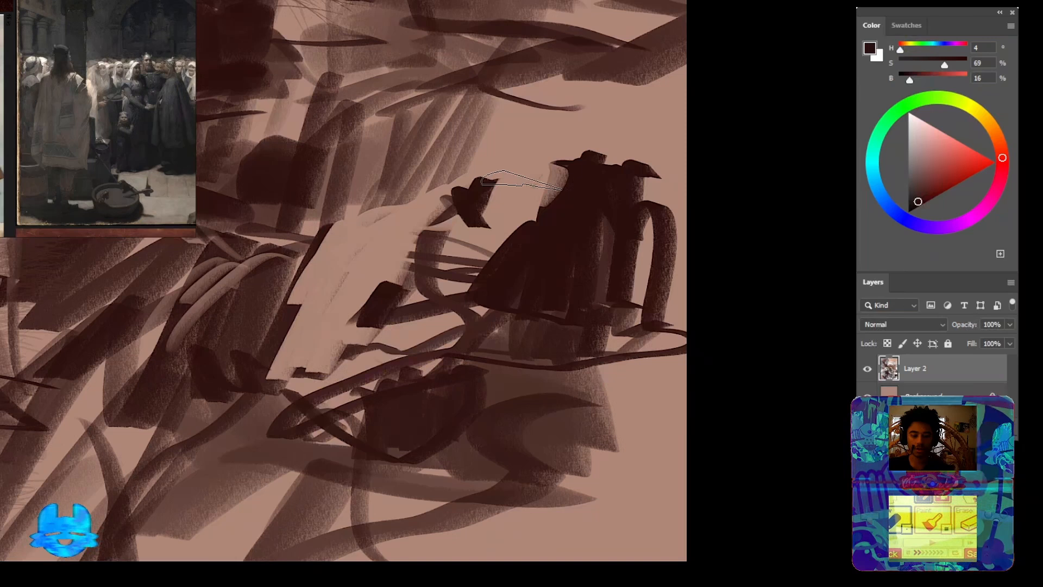
Build up the foreground figure's pale face and extend its torso into a rounded lower form with sampled light browns
left_click_drag(558, 158, 589, 164)
left_click(447, 274, "alt")
mouse_move(353, 233)
left_mouse_down()
mouse_move(445, 274)
mouse_move(446, 358)
left_mouse_up()
left_click_drag(417, 297, 381, 384)
left_click_drag(403, 294, 409, 409)
left_click_drag(412, 276, 415, 390)
mouse_move(341, 322)
left_mouse_down()
mouse_move(318, 340)
mouse_move(299, 401)
left_mouse_up()
left_click_drag(402, 401, 484, 528)
Paint a pale upper arm and a long pale limb beside the foreground figure's torso, using sampled dark and light tones
key("r")
mouse_move(641, 171)
left_mouse_down()
mouse_move(441, 290)
mouse_move(459, 228)
left_mouse_up()
left_click_drag(561, 255, 386, 303)
left_click(374, 113, "alt")
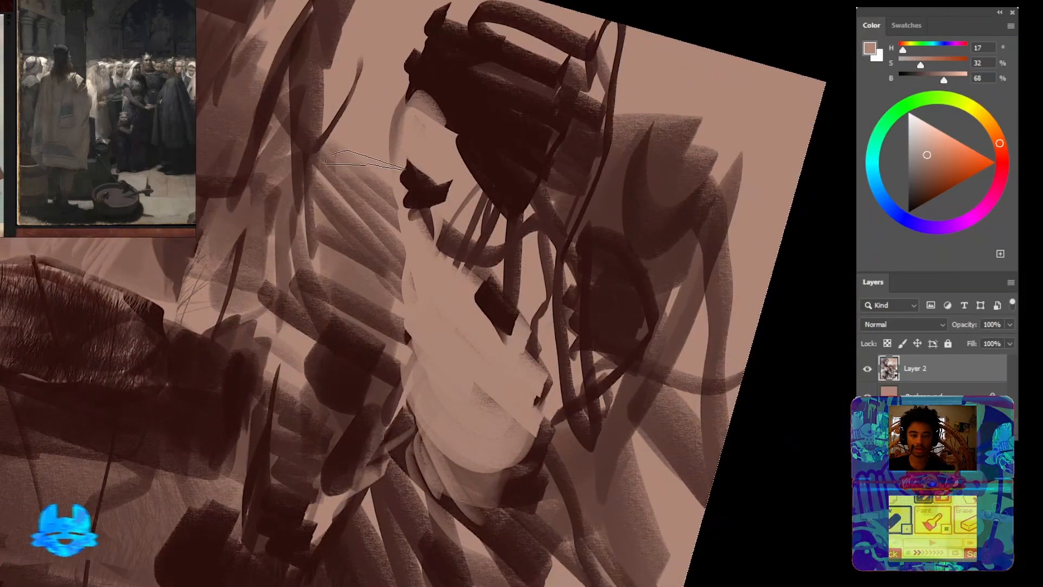
left_click(410, 168, "alt")
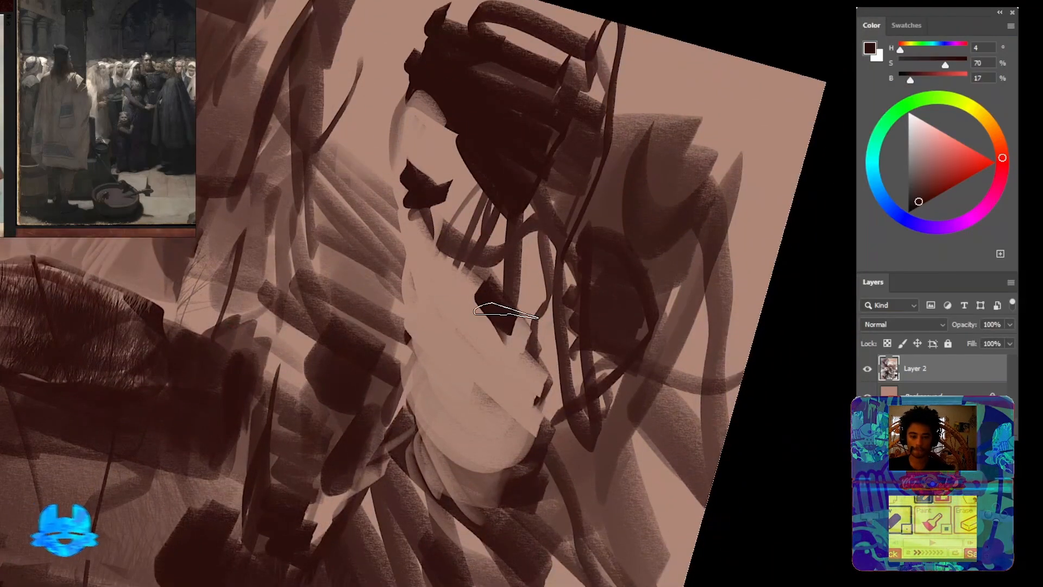
left_click_drag(514, 321, 532, 380)
left_click(530, 274, "alt")
mouse_move(514, 275)
left_mouse_down()
mouse_move(532, 234)
mouse_move(561, 448)
left_mouse_up()
left_click_drag(566, 459, 537, 344)
left_click_drag(530, 305, 551, 391)
mouse_move(524, 304)
left_mouse_down()
mouse_move(558, 381)
mouse_move(549, 326)
mouse_move(637, 459)
left_mouse_up()
left_click_drag(461, 287, 541, 377)
Paint a pale outstretched limb from the foreground figure's hip, tapering to a thin end, with a sampled light brown
left_click(486, 362, "alt")
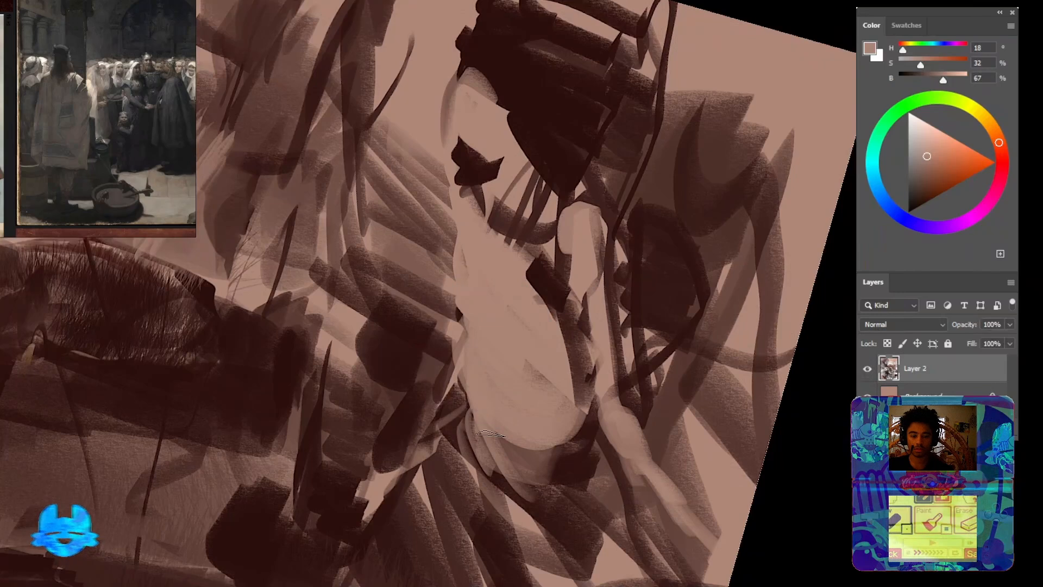
left_click_drag(491, 434, 473, 334)
left_click_drag(390, 380, 346, 425)
left_click(468, 339, "alt")
mouse_move(468, 339)
left_mouse_down()
mouse_move(454, 324)
mouse_move(360, 435)
left_mouse_up()
Darken the underside of the foreground figure's torso and paint a narrow pale limb extending below it
left_click(565, 351, "alt")
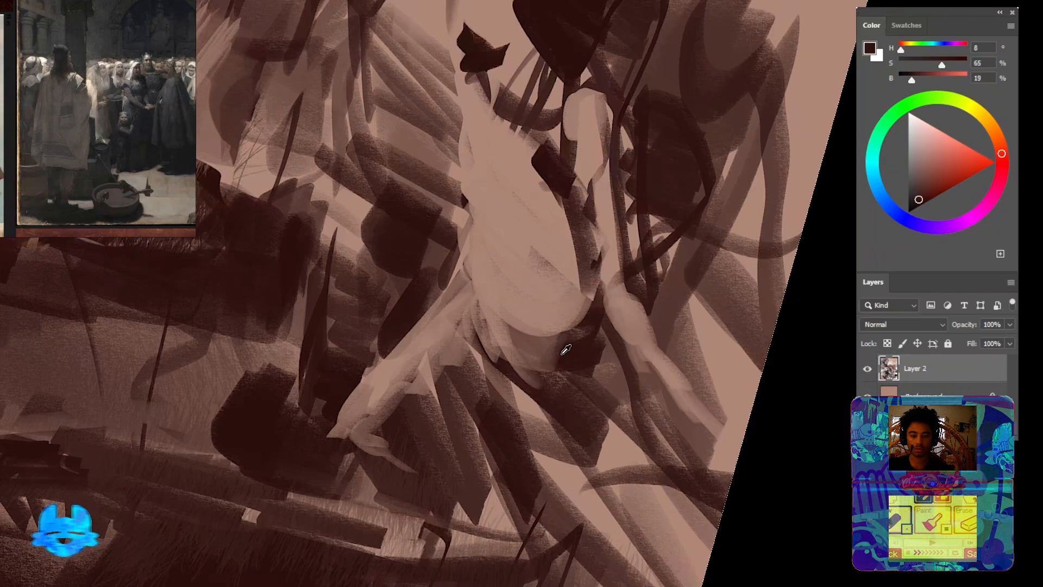
mouse_move(491, 328)
left_mouse_down()
mouse_move(388, 400)
mouse_move(481, 307)
mouse_move(455, 340)
mouse_move(471, 314)
mouse_move(516, 377)
mouse_move(569, 315)
mouse_move(524, 349)
mouse_move(524, 322)
mouse_move(578, 307)
mouse_move(576, 296)
mouse_move(551, 357)
left_mouse_up()
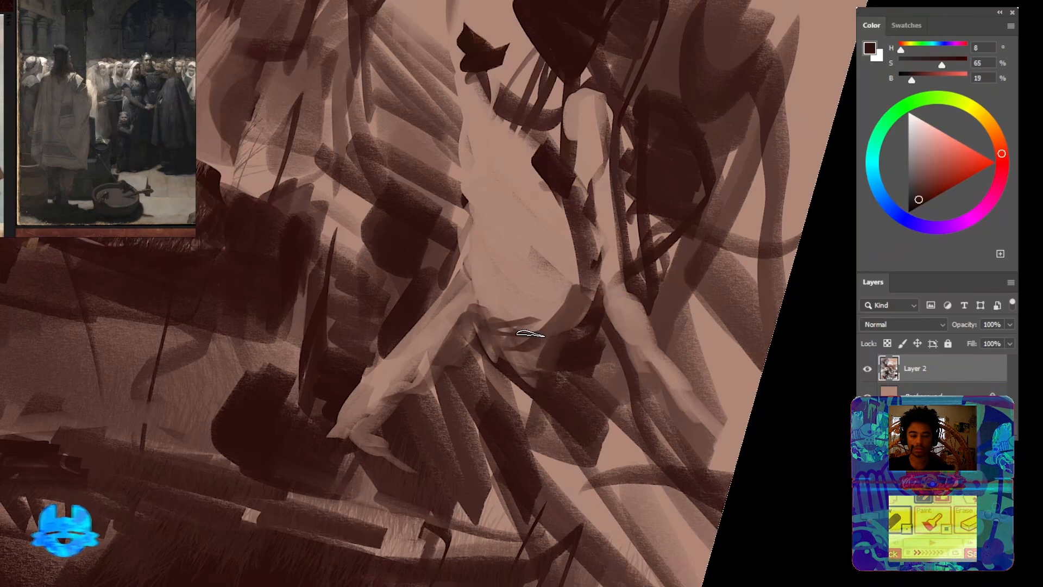
left_click(527, 312, "alt")
mouse_move(525, 321)
left_mouse_down()
mouse_move(521, 443)
mouse_move(525, 416)
left_mouse_up()
left_click_drag(529, 369, 518, 480)
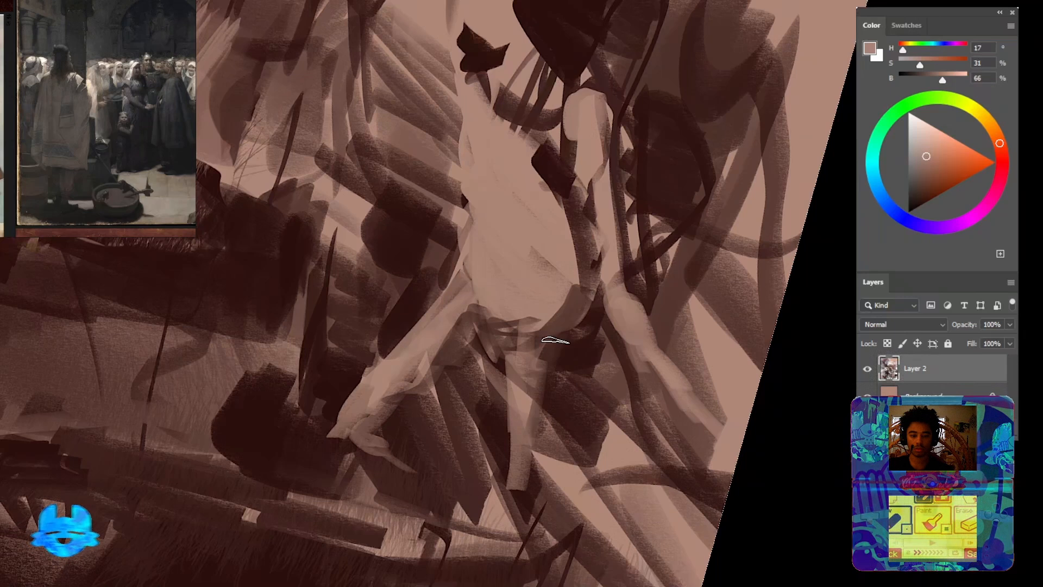
Refine the torso's lower contour and the narrow limb below it with sampled dark and pale tones
left_click(552, 341, "alt")
left_click_drag(556, 330, 587, 292)
left_click_drag(544, 159, 531, 351)
left_click(520, 347, "alt")
left_click_drag(497, 351, 541, 345)
left_click_drag(493, 398, 558, 471)
Cover the hatching in front of the foreground figure's face with blocky strokes of sampled light and mid browns
left_click(496, 225, "alt")
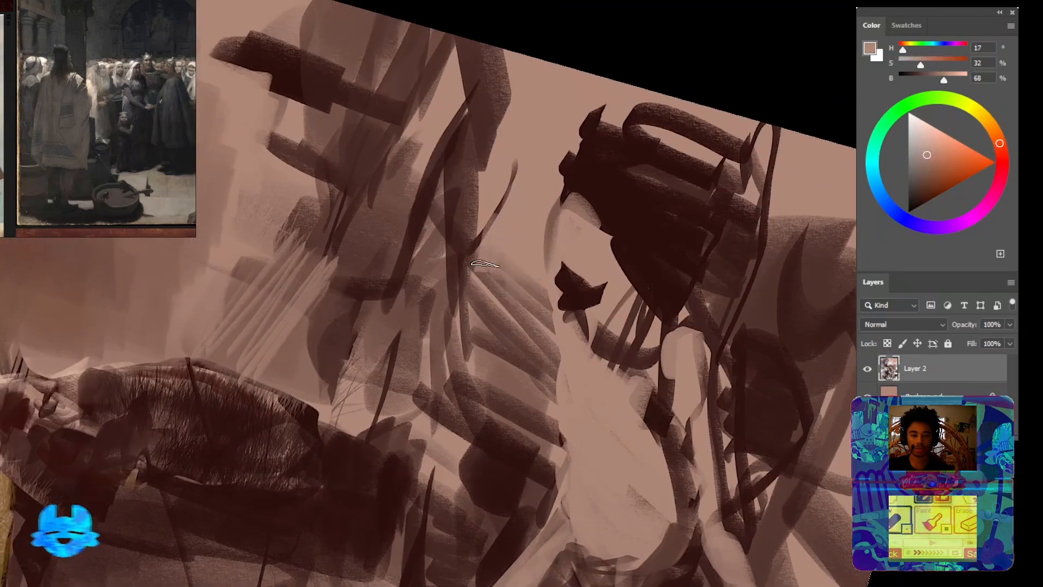
mouse_move(485, 244)
left_mouse_down()
mouse_move(475, 336)
mouse_move(498, 324)
left_mouse_up()
mouse_move(515, 281)
left_mouse_down()
mouse_move(522, 308)
mouse_move(565, 335)
mouse_move(560, 350)
left_mouse_up()
left_click(574, 320, "alt")
left_click_drag(568, 303, 553, 371)
left_click_drag(553, 313, 549, 371)
left_click(530, 298, "alt")
mouse_move(536, 285)
left_mouse_down()
mouse_move(544, 318)
mouse_move(531, 326)
left_mouse_up()
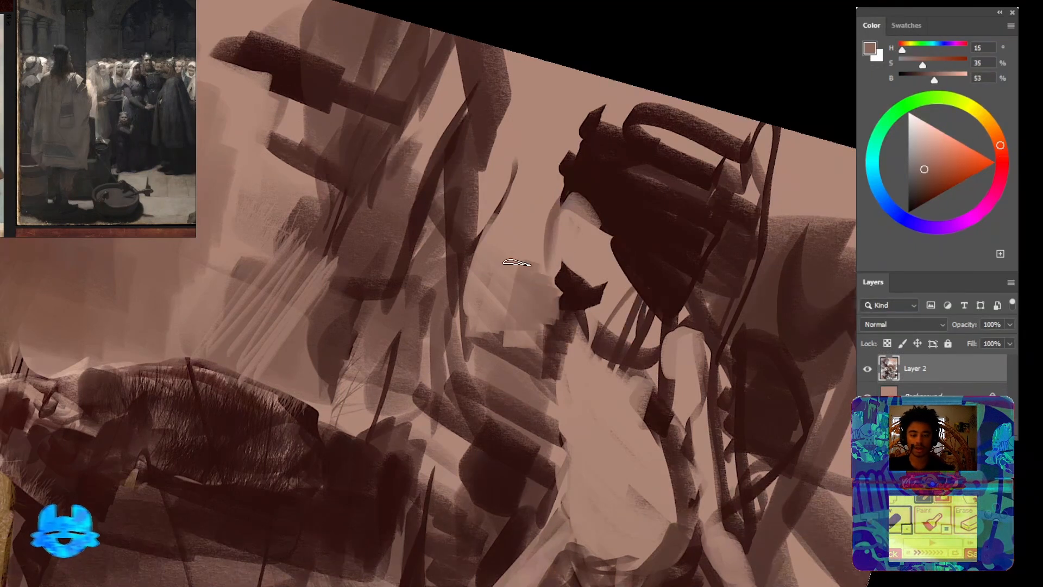
left_click_drag(517, 263, 505, 282)
mouse_move(500, 258)
left_mouse_down()
mouse_move(485, 282)
mouse_move(514, 188)
mouse_move(506, 209)
mouse_move(497, 59)
mouse_move(445, 308)
mouse_move(401, 412)
left_mouse_up()
left_click(514, 221, "alt")
Fill the ground beside the rear figure's base with vertical strokes of a sampled dark brown around H 9, S 43, B 35
key("r")
left_click_drag(463, 237, 518, 271)
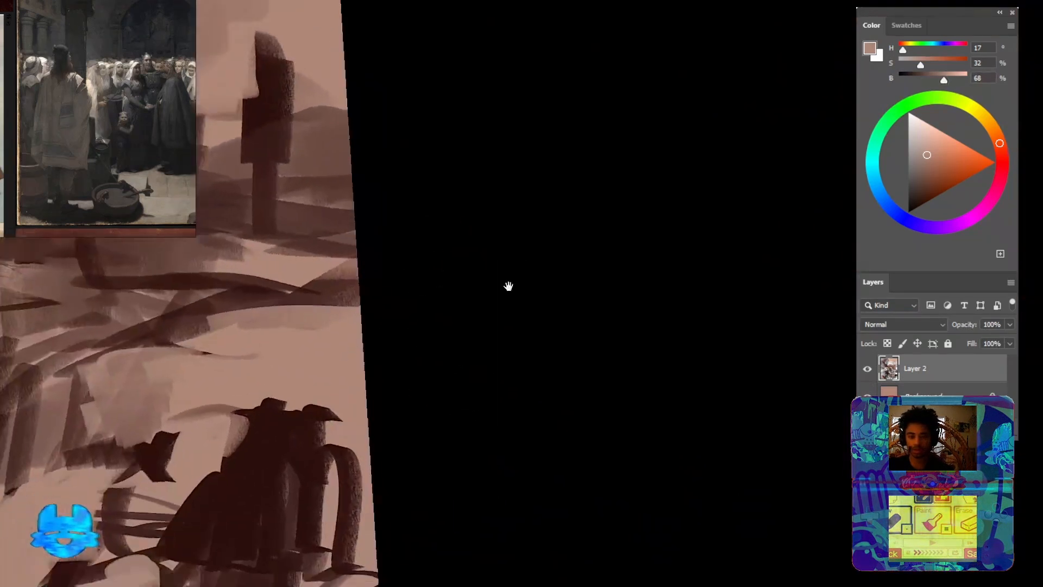
left_click_drag(363, 363, 612, 292)
left_click_drag(542, 312, 519, 339)
left_click_drag(591, 207, 666, 236)
left_click_drag(482, 345, 655, 260)
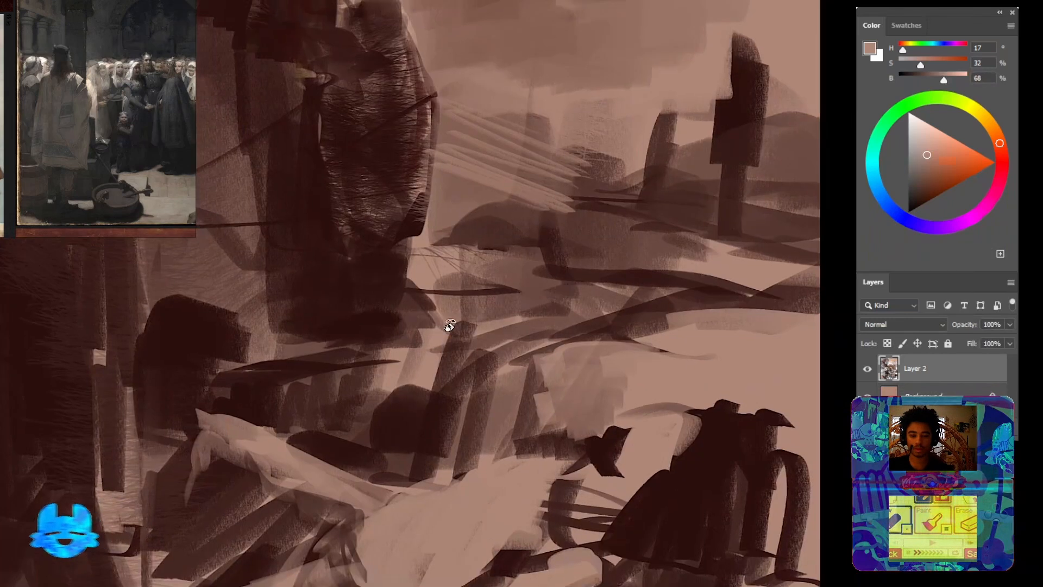
left_click_drag(466, 300, 370, 401)
left_click(345, 442, "alt")
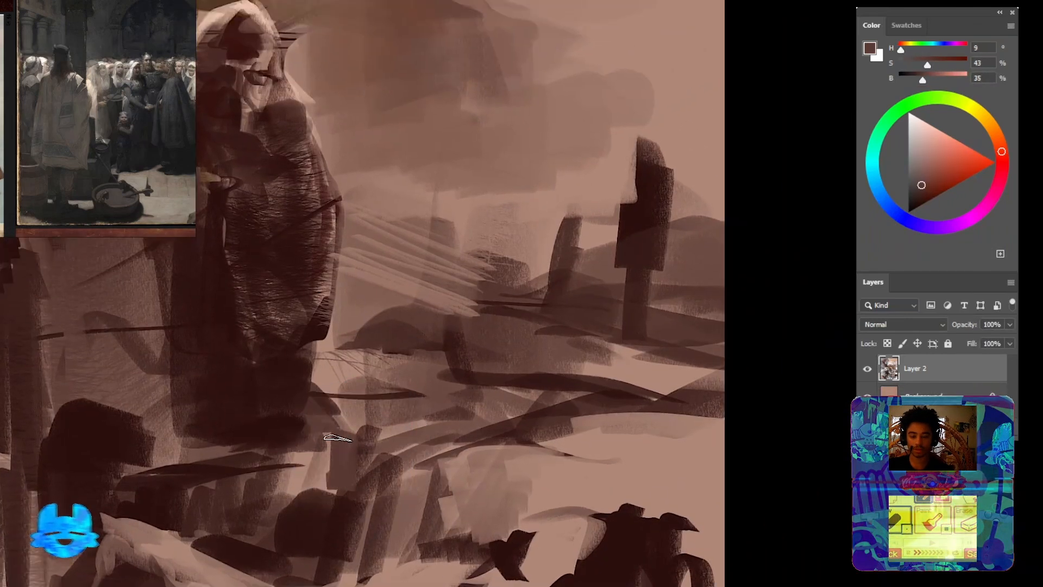
left_click_drag(309, 503, 294, 485)
left_click_drag(356, 441, 356, 423)
mouse_move(428, 364)
left_mouse_down()
mouse_move(471, 309)
mouse_move(526, 281)
left_mouse_up()
Add a dark accent to the low mound beside the rear figure and work sampled browns into the surrounding ground
left_click(461, 313, "alt")
left_click(554, 488, "alt")
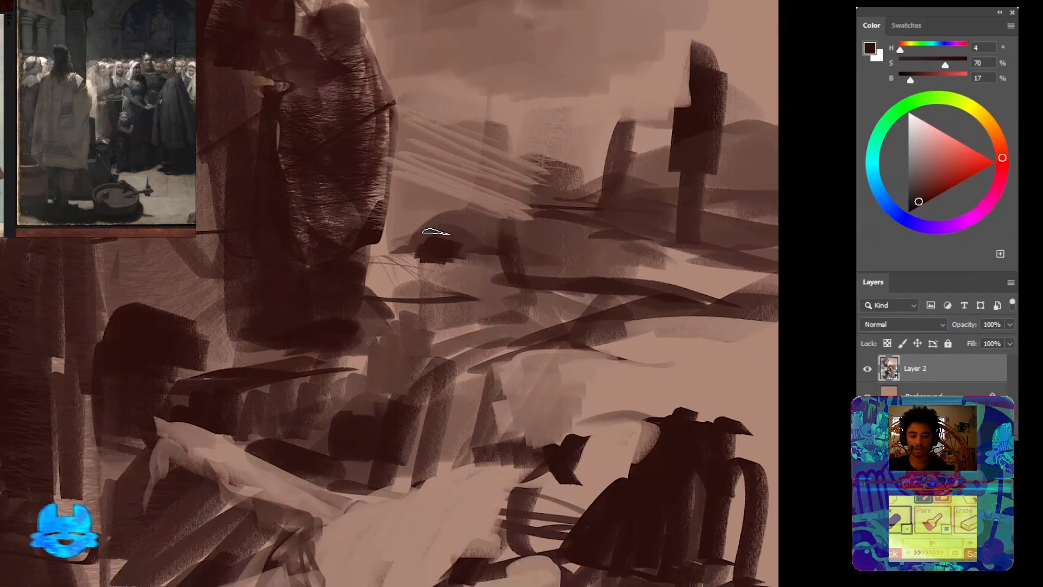
mouse_move(436, 232)
left_mouse_down()
mouse_move(404, 250)
mouse_move(480, 251)
mouse_move(588, 173)
left_mouse_up()
left_click(452, 265, "alt")
left_click(471, 255, "alt")
left_click_drag(452, 305, 537, 219)
Extend the front standing figure's pale shoulder down into the dark cloak with sampled browns around H 16, S 33, B 60
left_click(337, 477, "alt")
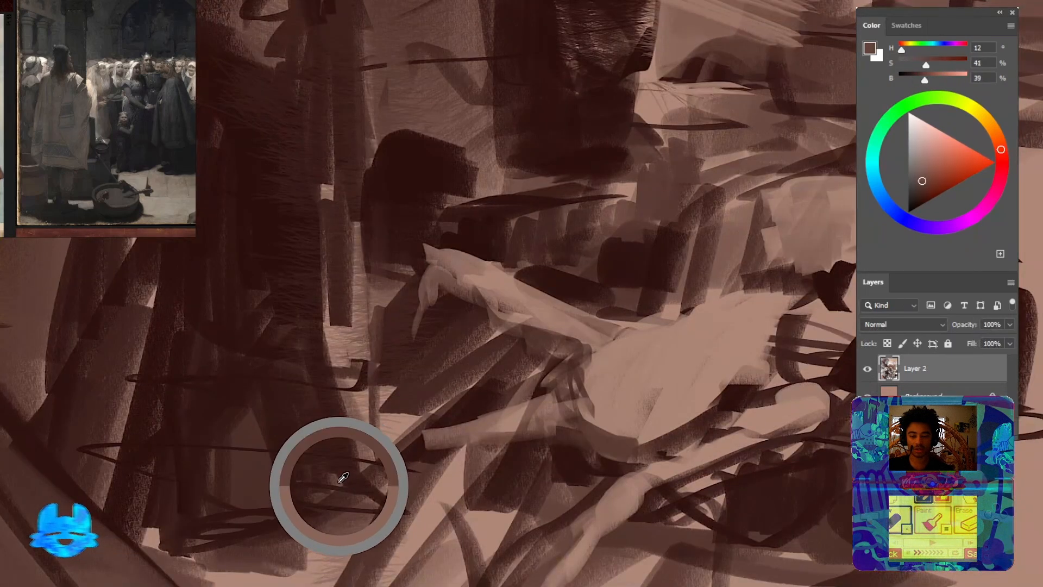
mouse_move(223, 575)
left_mouse_down()
mouse_move(318, 455)
mouse_move(275, 426)
mouse_move(303, 480)
mouse_move(274, 442)
mouse_move(286, 465)
mouse_move(314, 489)
left_mouse_up()
left_click_drag(235, 366, 320, 576)
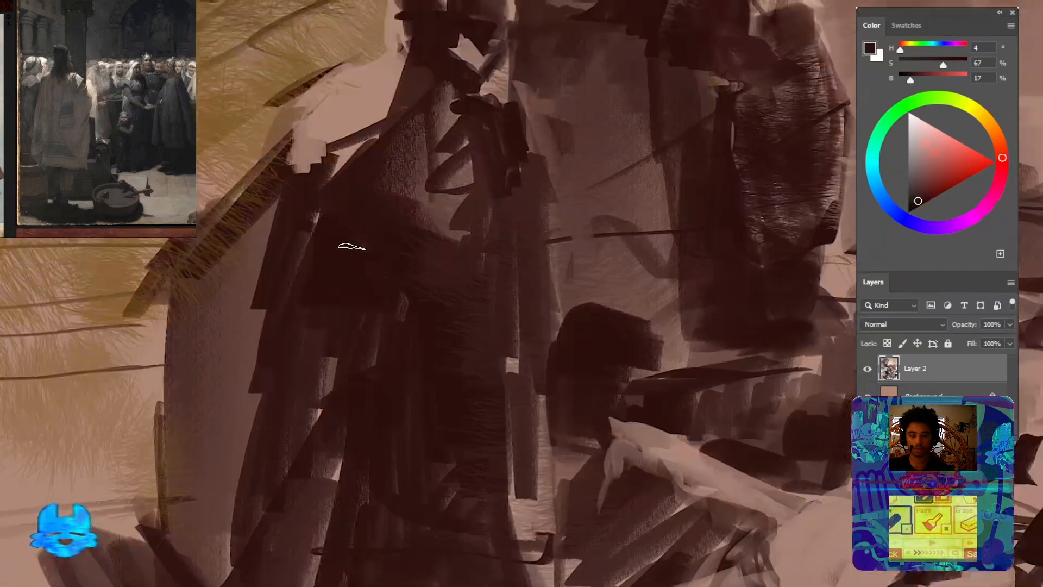
left_click(320, 146, "alt")
left_click_drag(352, 141, 303, 180)
left_click_drag(377, 127, 326, 187)
left_click_drag(379, 175, 325, 357)
left_click_drag(392, 274, 403, 283)
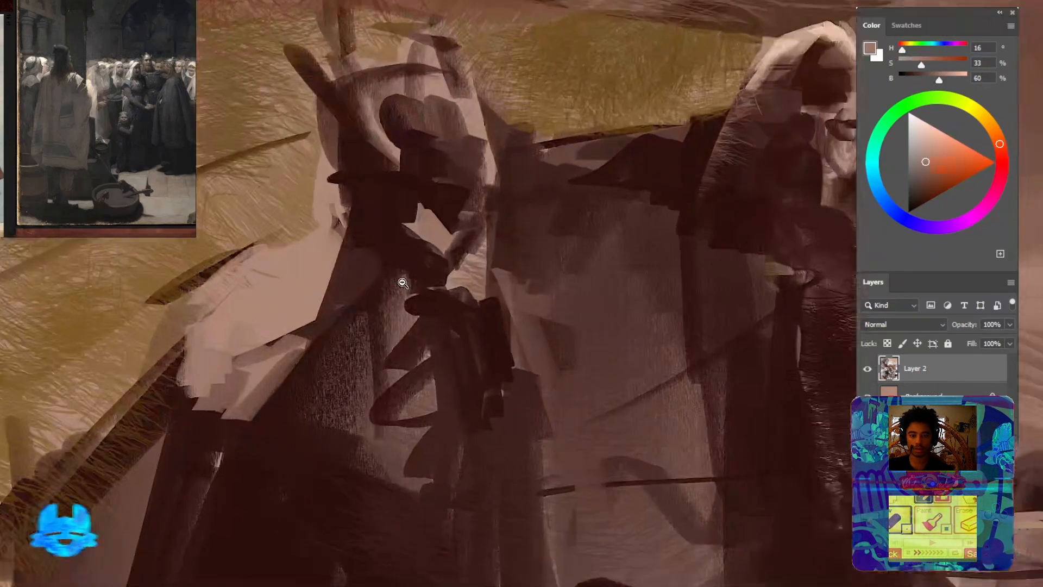
Tone down the pale gap in the front standing figure's face and adjust the neck area with sampled browns
left_click(445, 187, "alt")
mouse_move(422, 228)
left_mouse_down()
mouse_move(447, 256)
mouse_move(432, 209)
mouse_move(434, 230)
left_mouse_up()
left_click_drag(441, 286, 467, 296)
left_click_drag(275, 333, 379, 283)
left_click(370, 267, "alt")
mouse_move(347, 220)
left_mouse_down()
mouse_move(267, 325)
mouse_move(400, 267)
left_mouse_up()
left_click(282, 330, "alt")
mouse_move(316, 316)
left_mouse_down()
mouse_move(281, 383)
mouse_move(309, 392)
left_mouse_up()
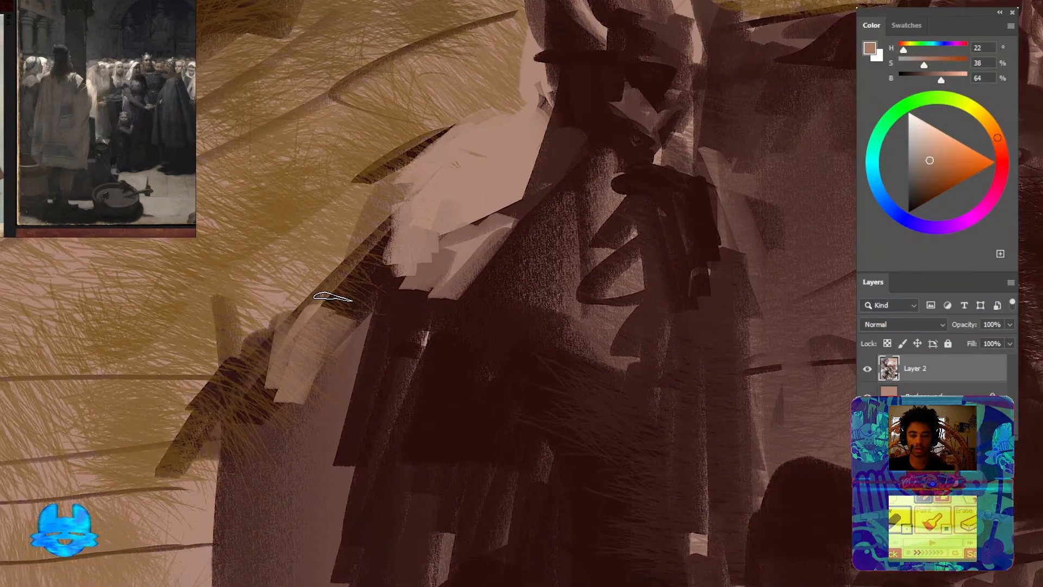
key("ctrl+z")
key("ctrl+z")
Brush sampled ochre brown of H 31, S 55, B 55 along the outer edge of the front standing figure's sleeve
left_click(320, 237, "alt")
left_click_drag(356, 276, 330, 387)
left_click_drag(312, 317, 293, 406)
left_click_drag(284, 346, 266, 420)
Stamp the whole visible painting into a new merged layer above the existing ones
left_click_drag(457, 329, 312, 324)
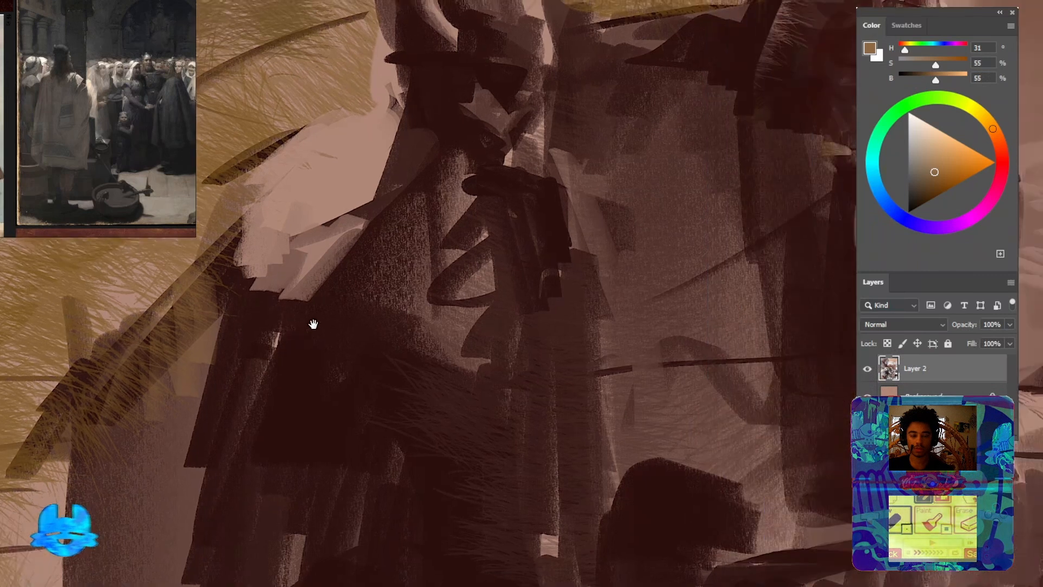
mouse_move(463, 300)
left_mouse_down()
mouse_move(392, 311)
mouse_move(386, 322)
mouse_move(418, 326)
left_mouse_up()
left_click_drag(558, 320, 509, 417)
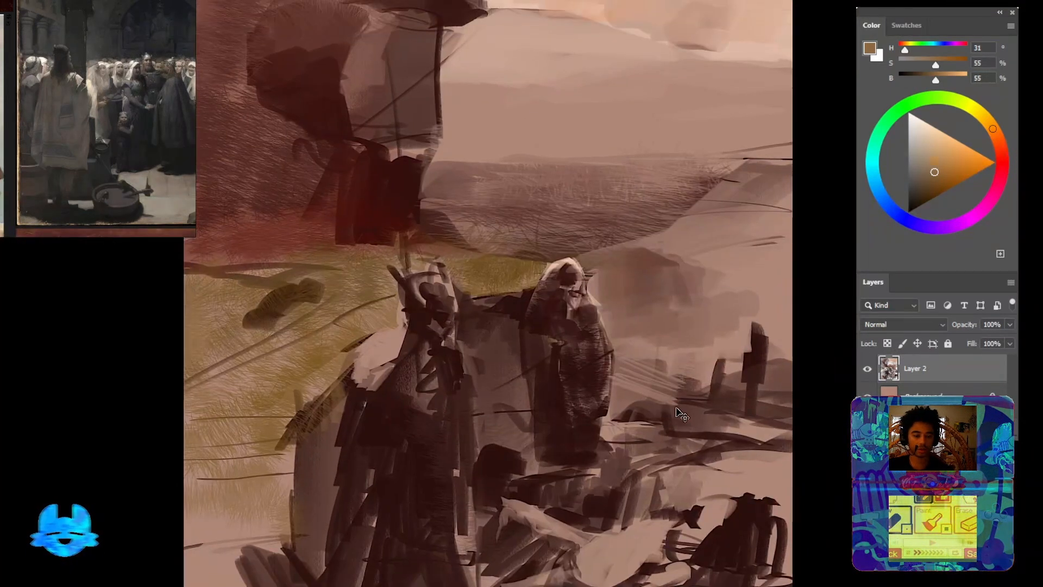
key("ctrl+shift+alt+e")
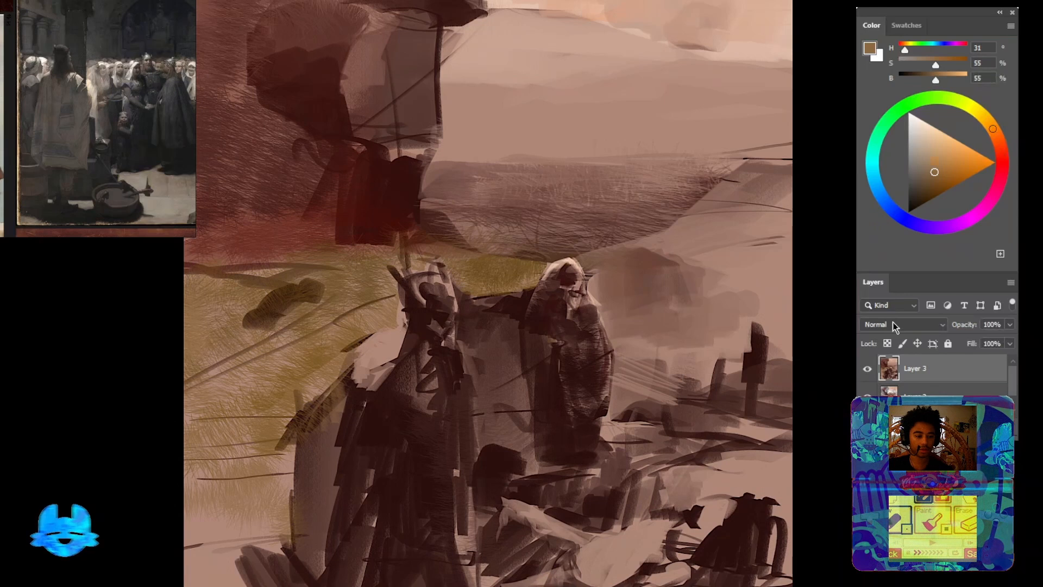
Try the Pin Light, Hard Mix and Subtract blend modes on the merged layer
scroll(892, 324, "down", 14)
scroll(892, 324, "down", 4)
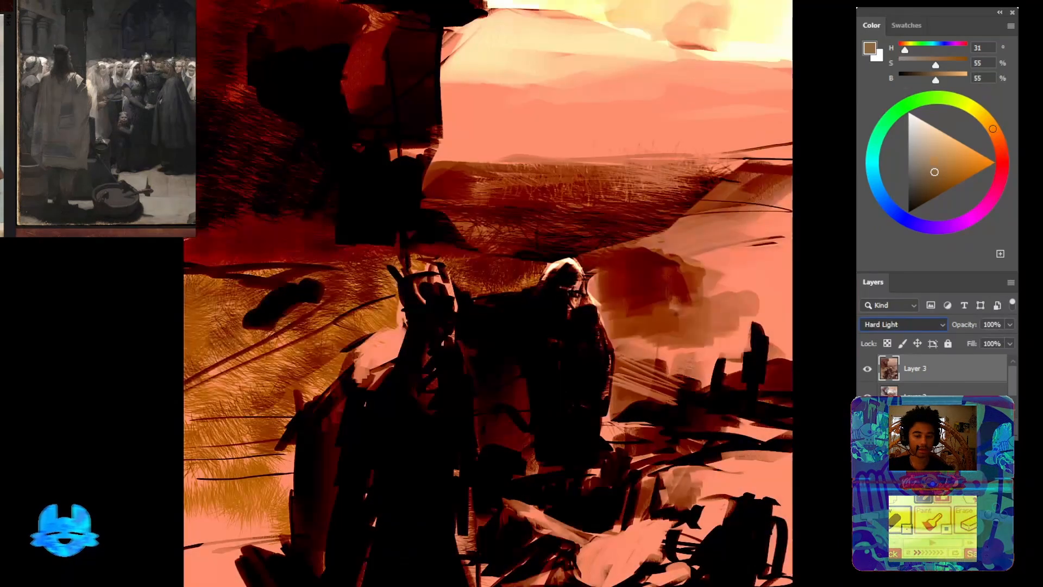
scroll(892, 324, "up", 1)
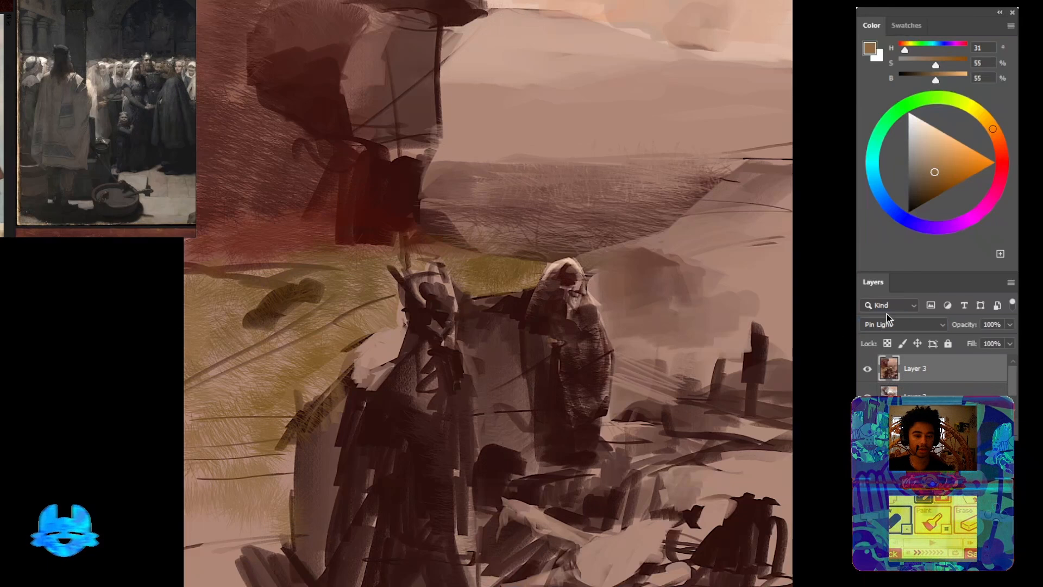
scroll(893, 324, "down", 7)
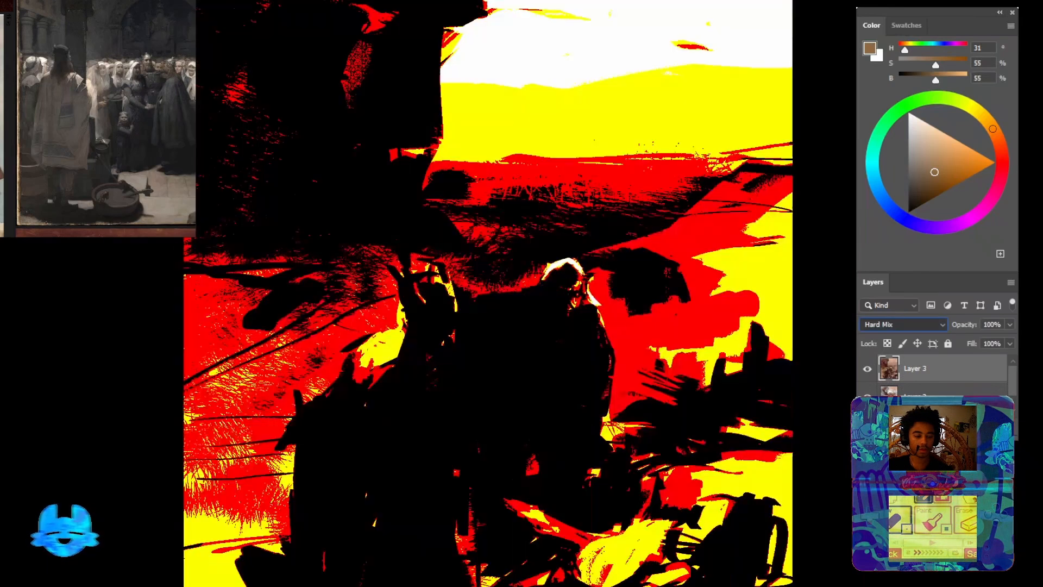
key("Up")
key("Up")
key("Up")
key("Up")
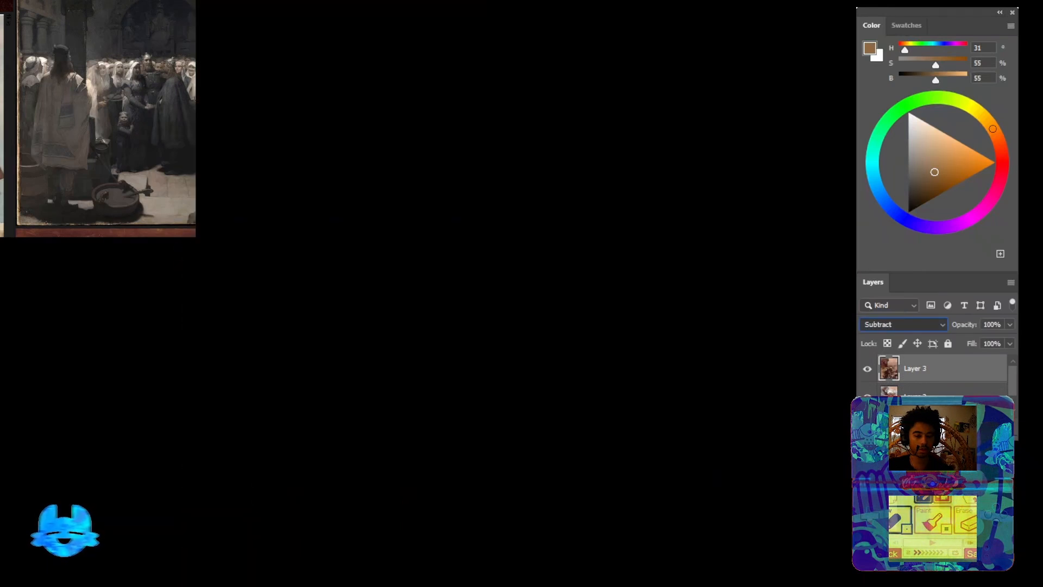
Compare Vivid Light, Hard Light and Soft Light on the merged layer and return its blend mode to Normal
key("Up")
key("Up")
key("Up")
key("Up")
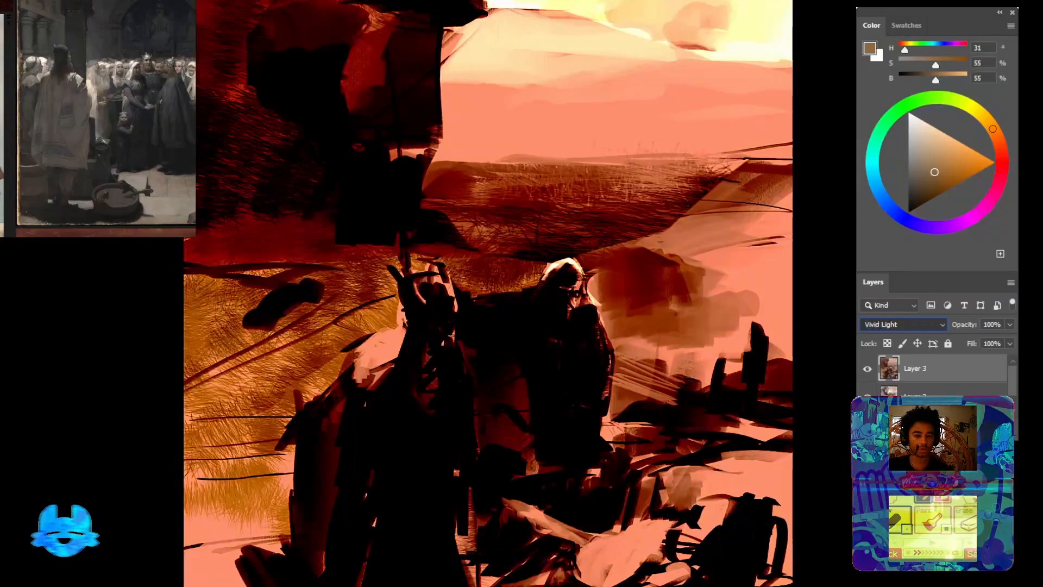
key("Up")
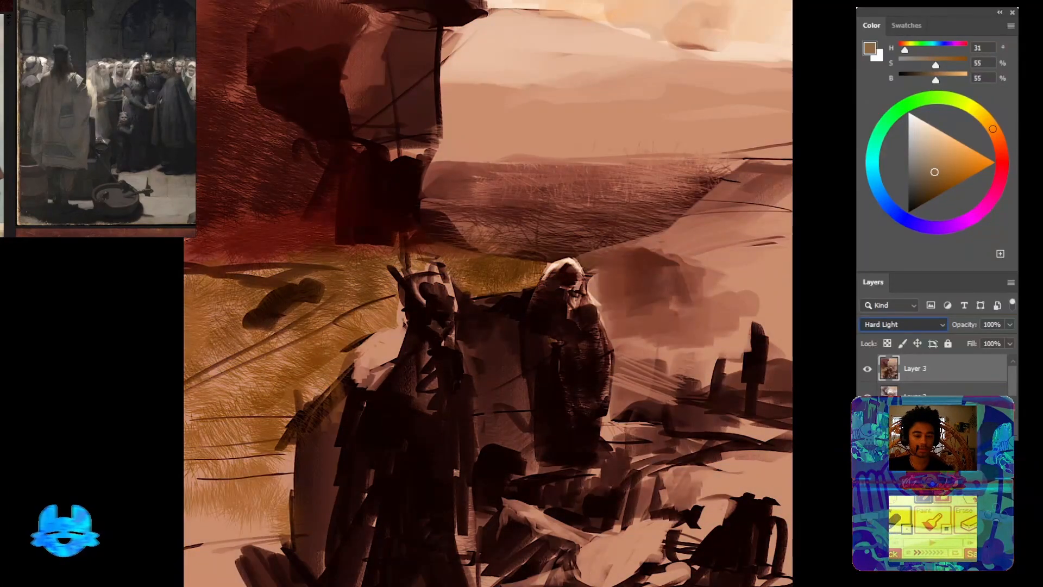
key("Down")
key("Up")
key("Up")
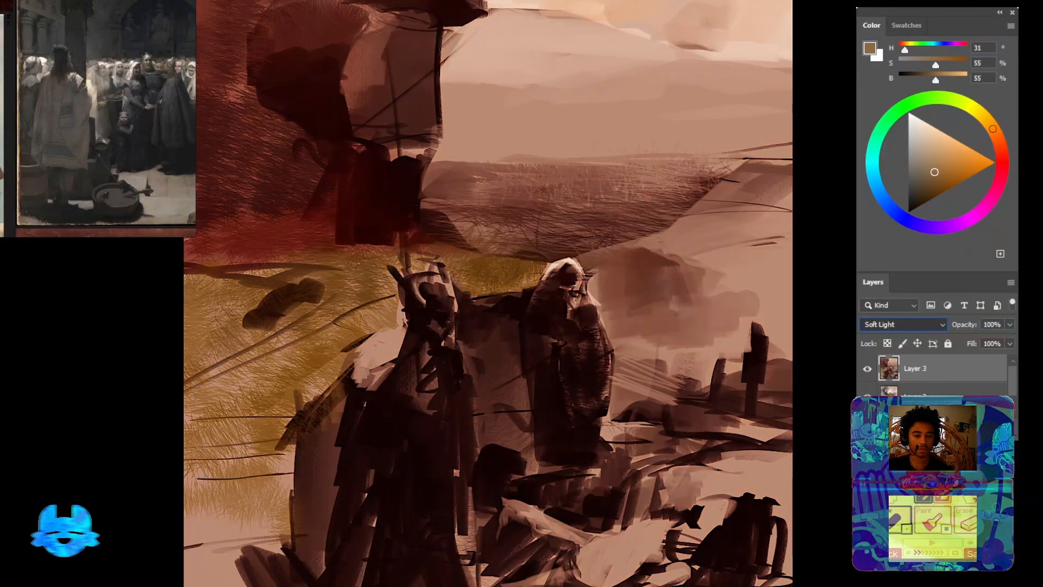
key("Up")
key("Up")
key("Up")
key("Up")
key("Up")
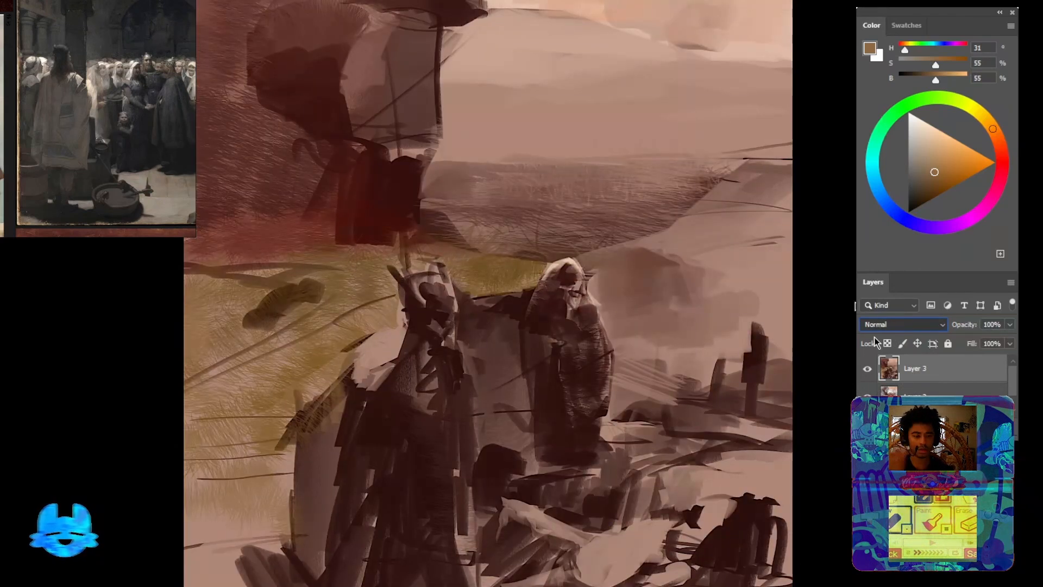
left_click(875, 337)
Paint a hooded figure between the two standing figures, with a pale H 23, S 31, B 79 hood and dark H 5, S 71, B 20 body
left_click_drag(699, 334, 591, 304)
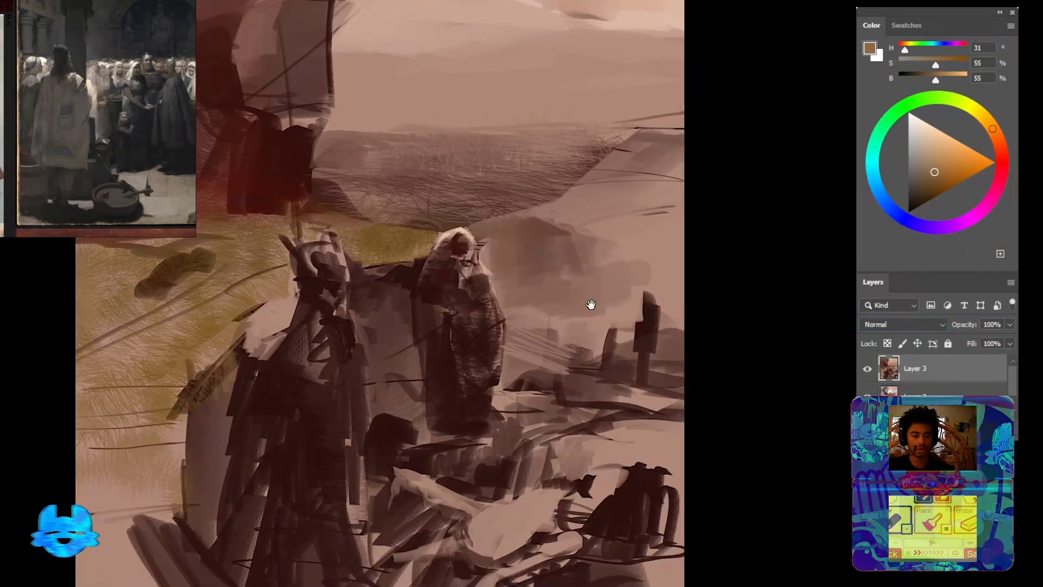
scroll(591, 304, "down", 6)
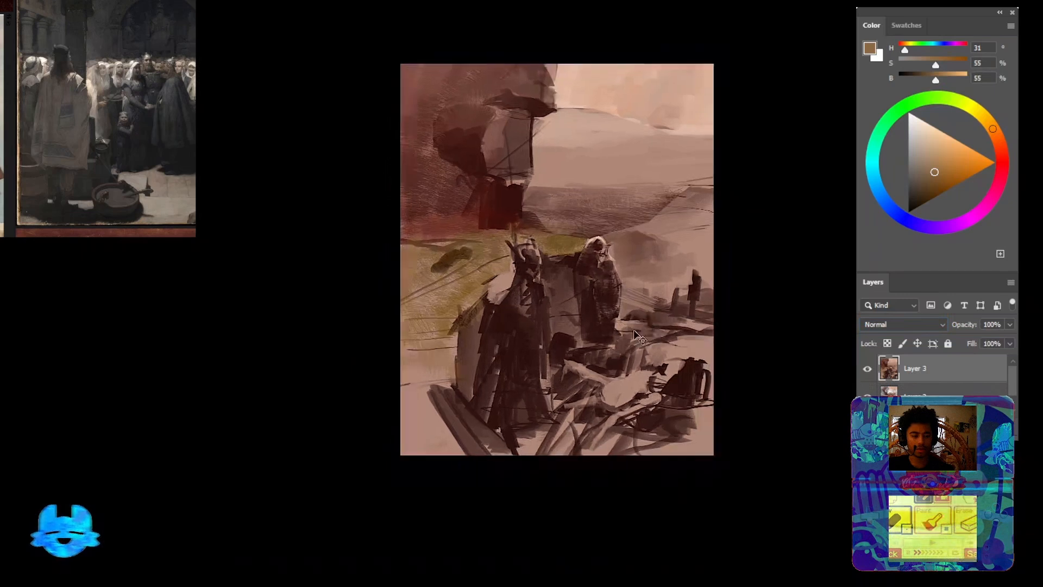
scroll(636, 334, "up", 3)
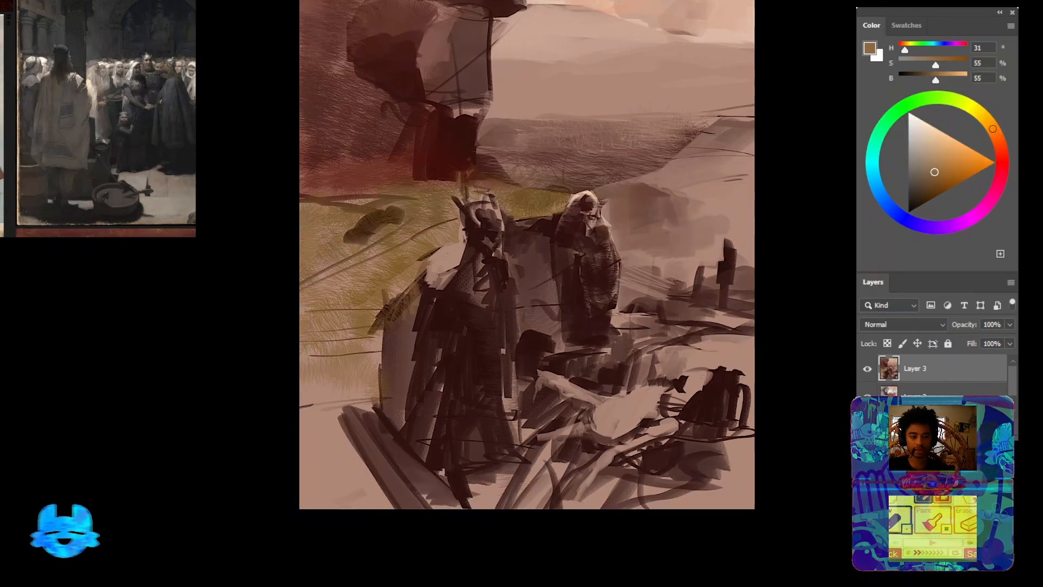
left_click(585, 197, "alt")
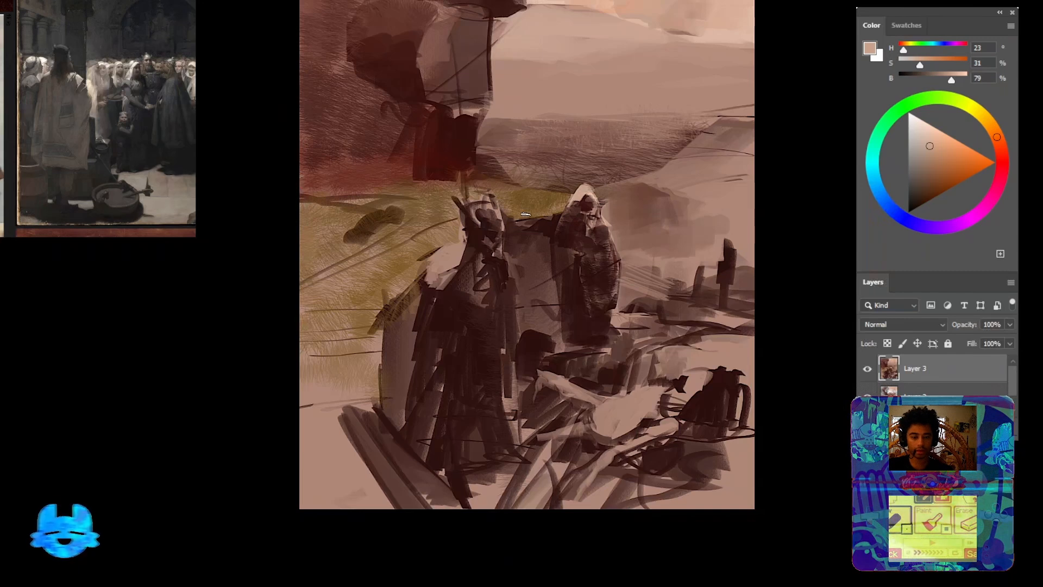
left_click(547, 227, "alt")
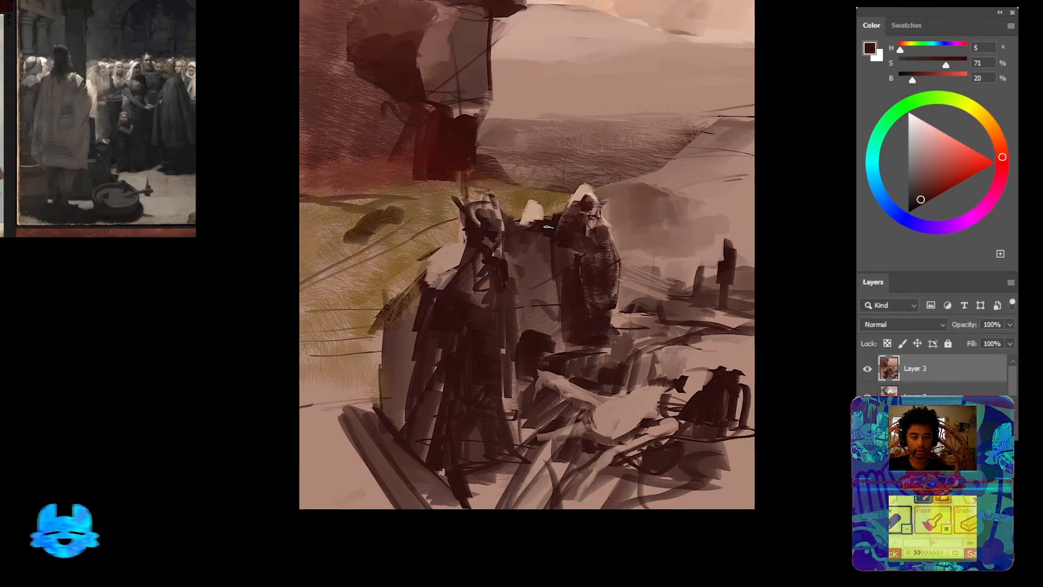
left_click_drag(538, 239, 530, 300)
left_click(582, 211, "alt")
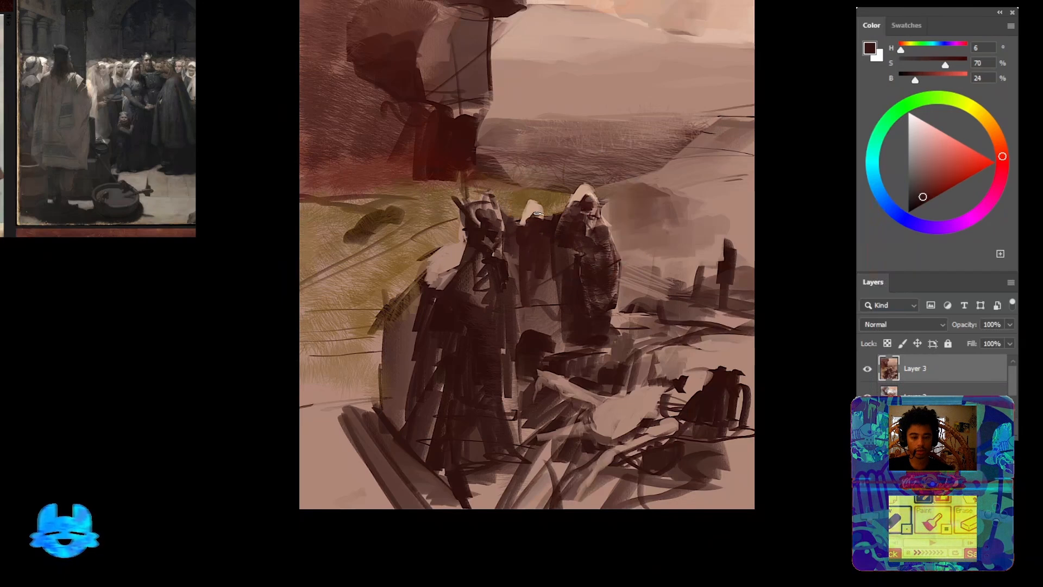
Add a small figure behind the rear figure's outer side, with a pale H 24, S 33, B 76 hood and dark H 4, S 67, B 18 body
left_click(633, 243, "alt")
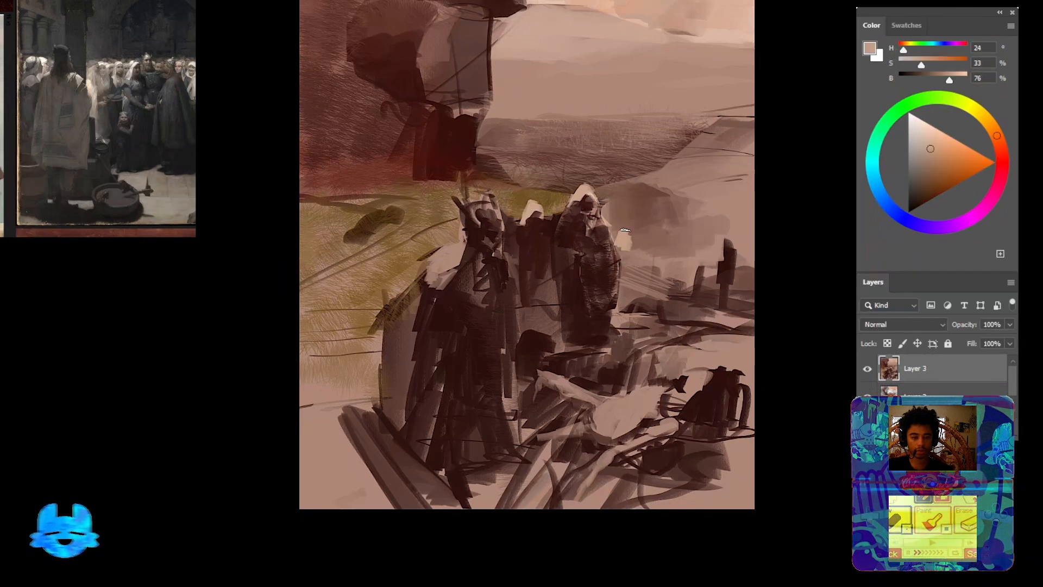
left_click(610, 267, "alt")
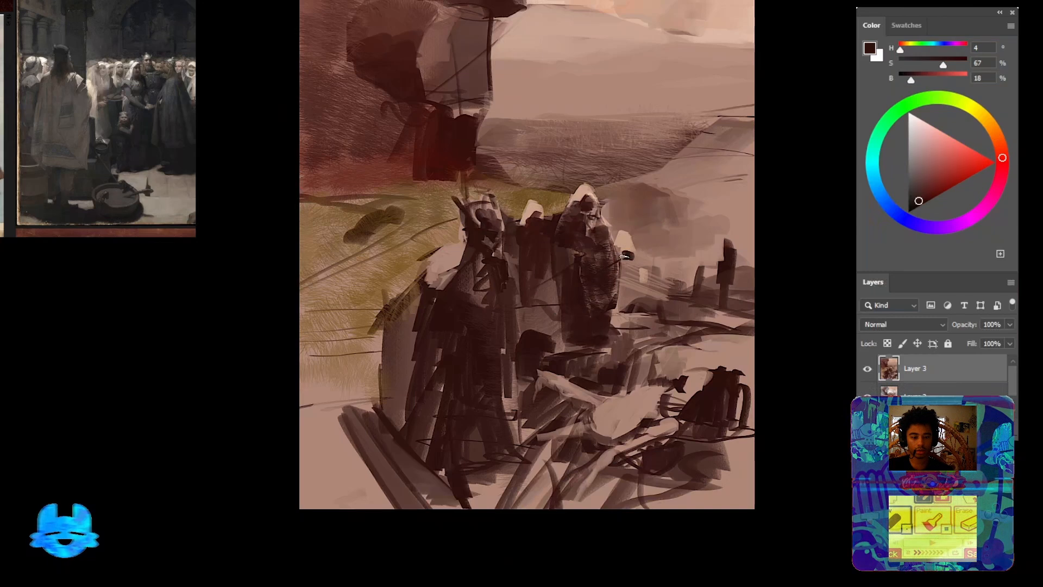
left_click(628, 299, "alt")
Extend the rear figure's base into a diagonal shape toward the ground using sampled dark reds and a brown of H 11, S 41, B 37
mouse_move(537, 275)
left_mouse_down()
mouse_move(635, 347)
mouse_move(556, 310)
mouse_move(535, 281)
left_mouse_up()
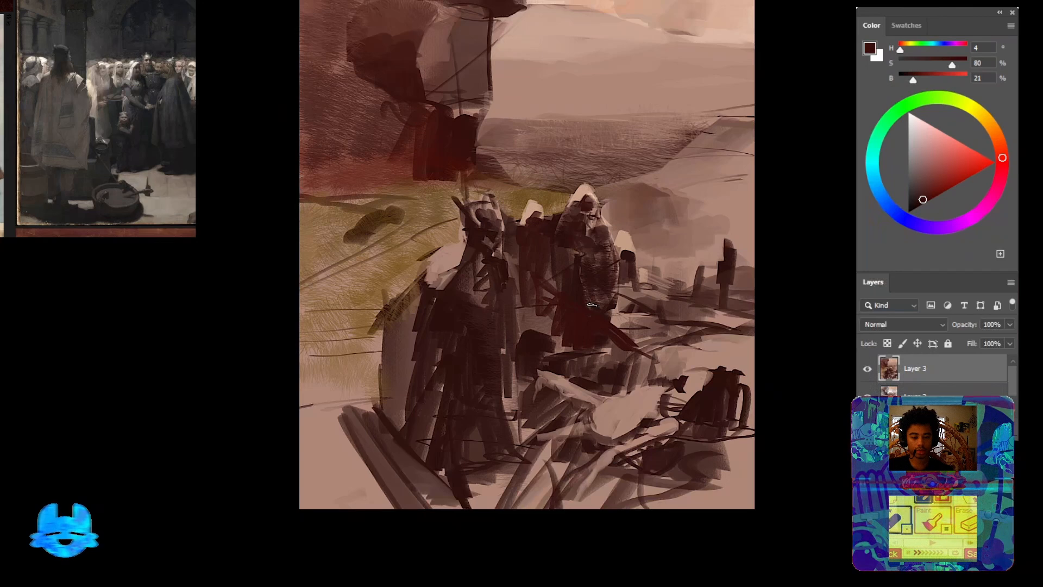
left_click(577, 288, "alt")
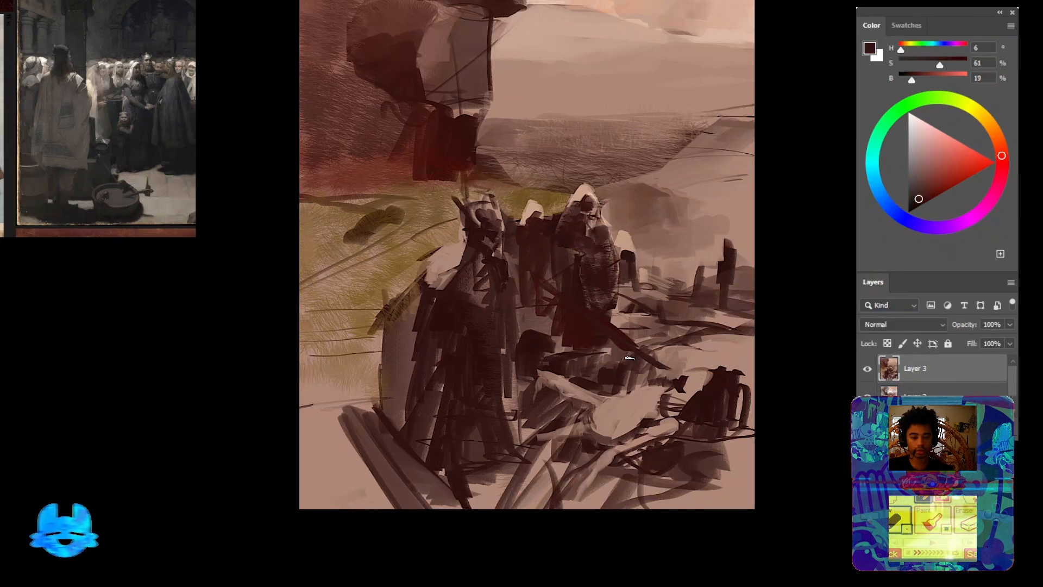
left_click(629, 328, "alt")
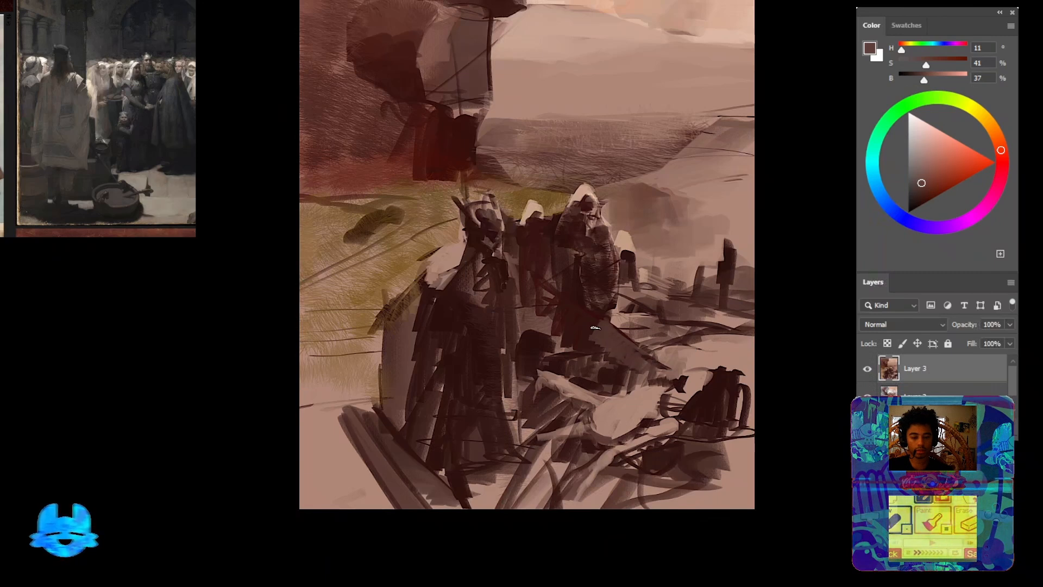
left_click_drag(576, 308, 591, 384)
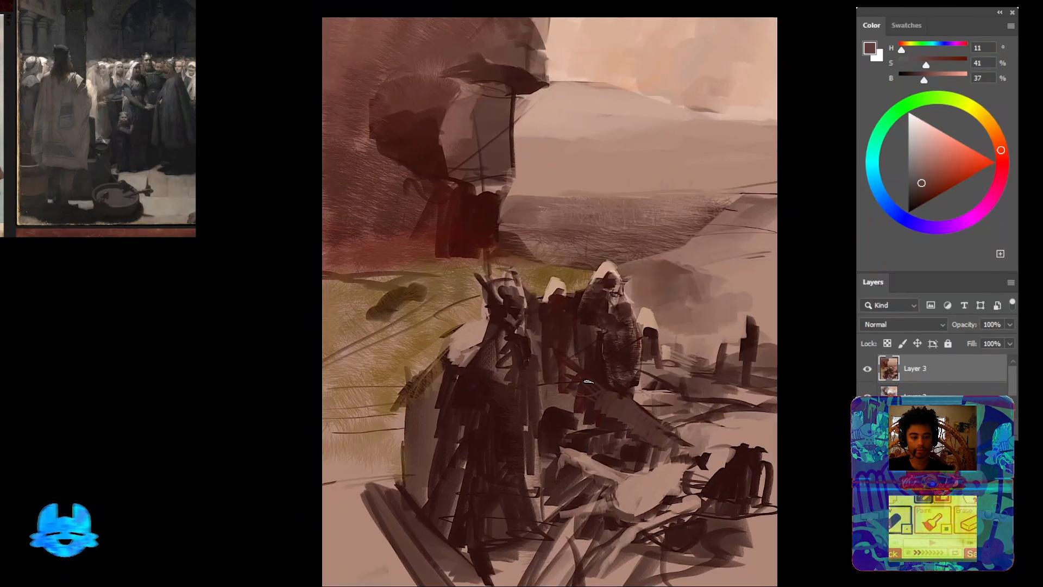
left_click(590, 412, "alt")
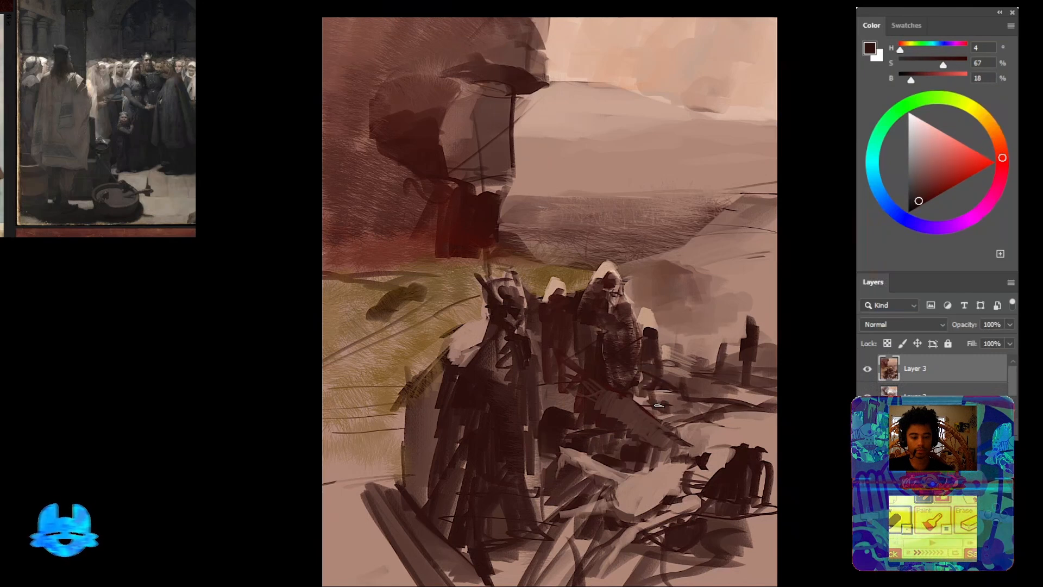
left_click_drag(547, 402, 573, 358)
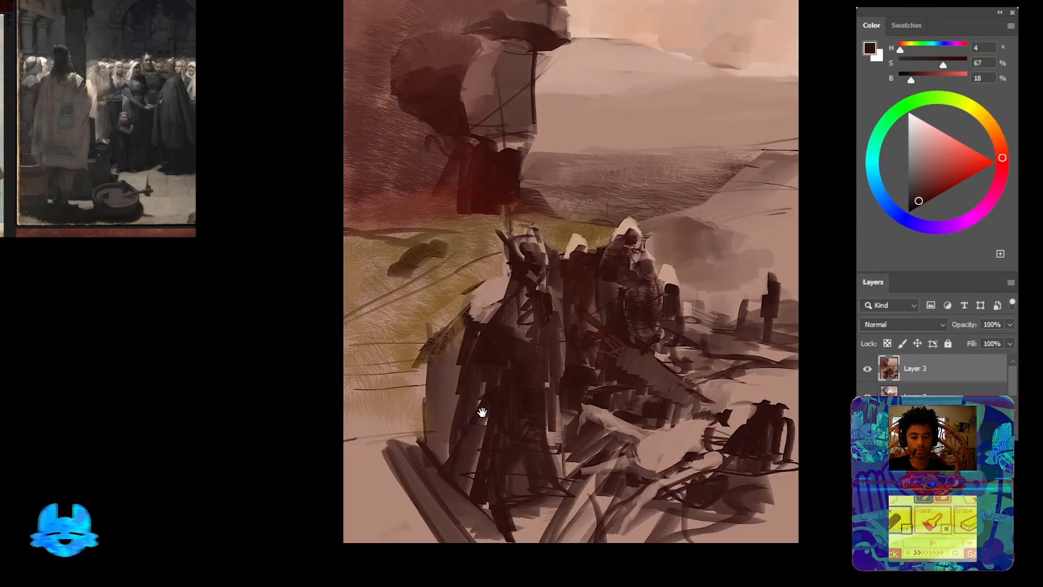
Cut back the dark diagonal strokes beside the front figure's base with pale brown H 17, S 32, B 68, and sample brown H 16, S 33, B 58
left_click(393, 456, "alt")
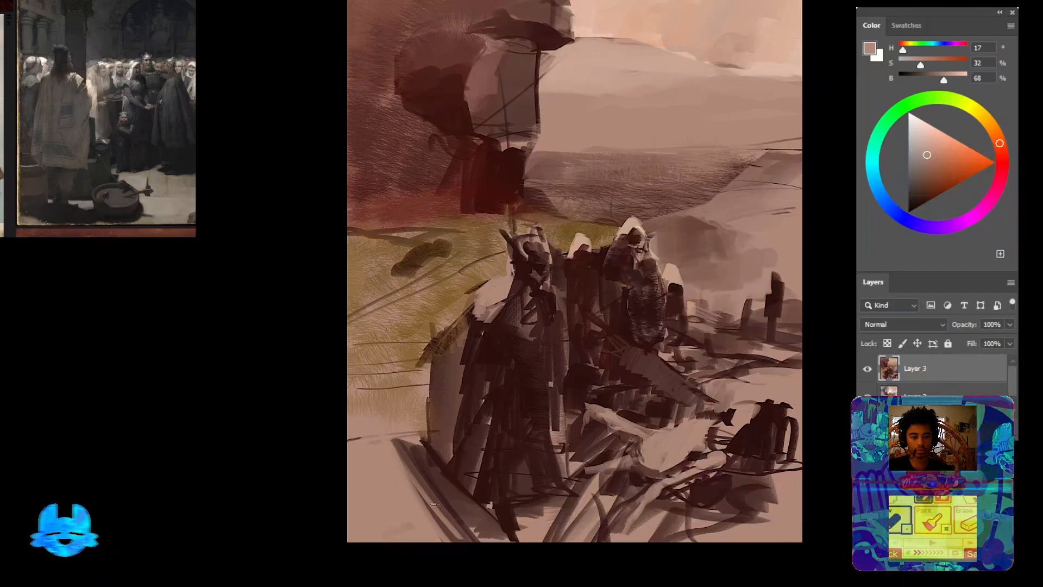
left_click_drag(435, 504, 405, 446)
left_click_drag(571, 346, 485, 443)
left_click(623, 304, "alt")
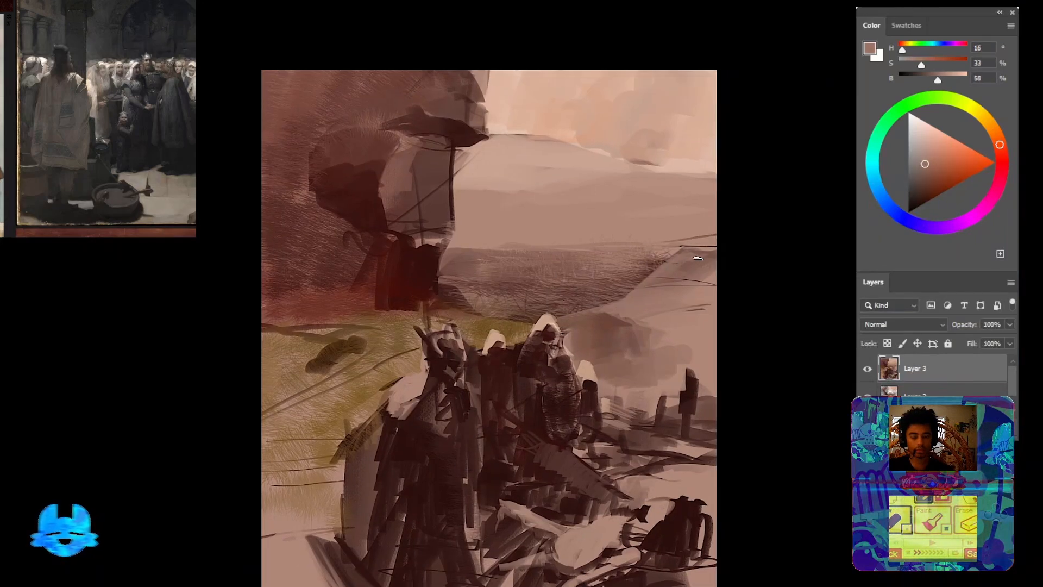
left_click_drag(698, 258, 751, 198)
Browse the reference board and examine the Cat Nap doorway painting up close
scroll(89, 264, "down", 10)
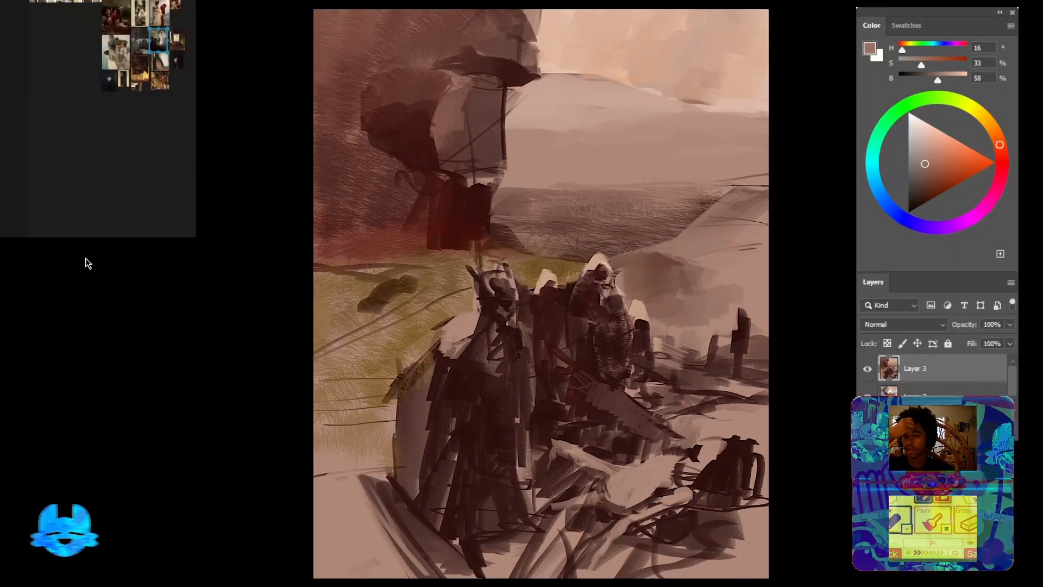
scroll(89, 264, "up", 10)
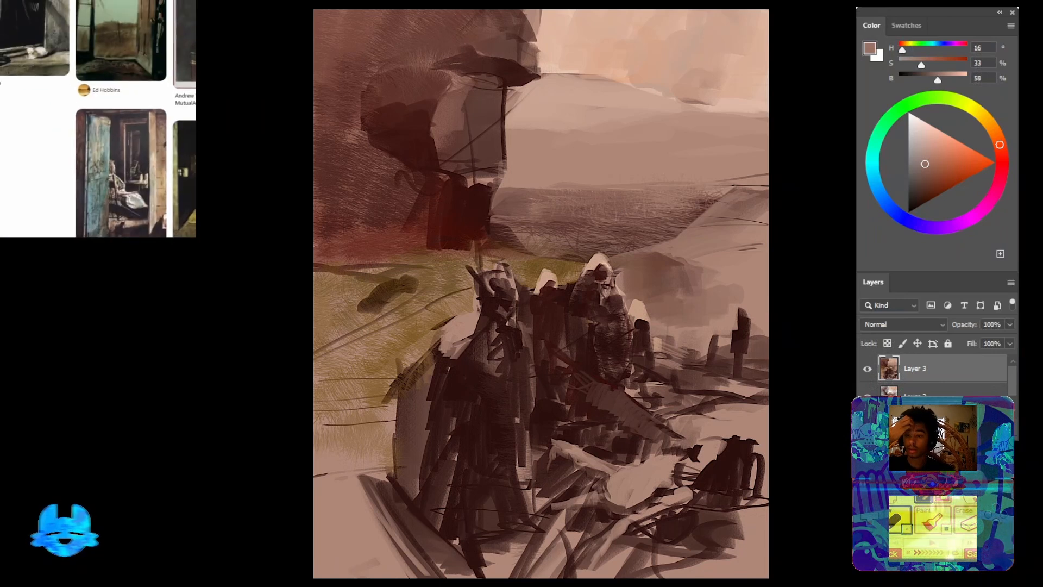
scroll(97, 118, "down", 2)
scroll(27, 6, "up", 3)
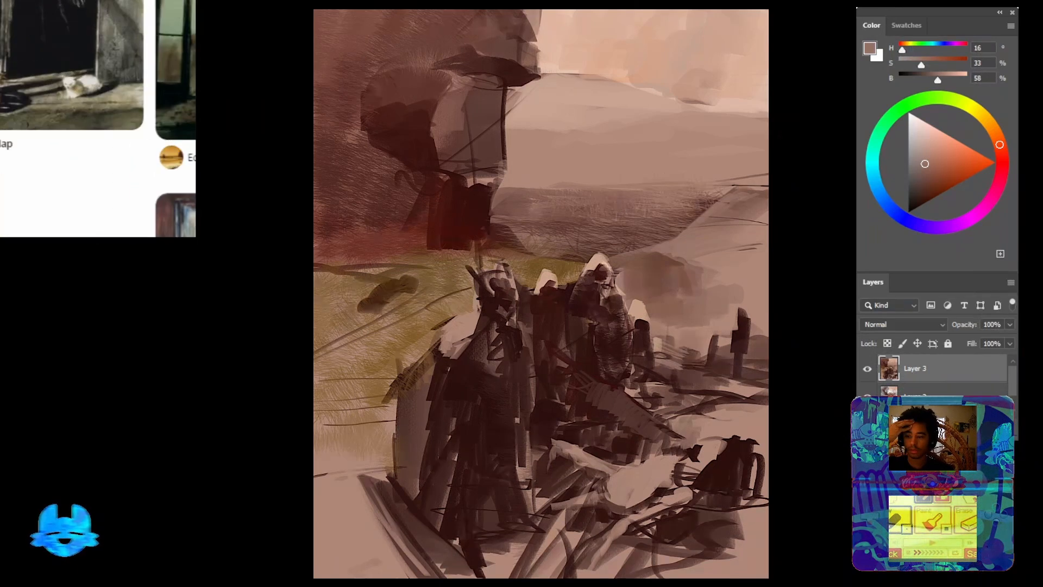
scroll(98, 118, "up", 3)
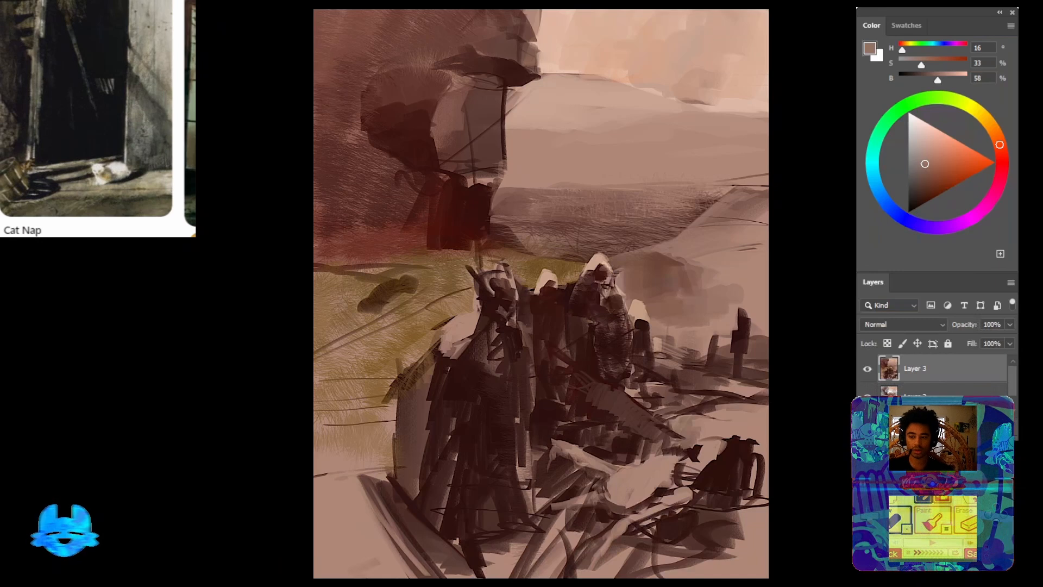
Add a new layer filled with saturated orange of H 16, S 70, B 75 over the painting
left_click_drag(644, 308, 628, 361)
left_click_drag(652, 267, 671, 173)
mouse_move(949, 176)
left_mouse_down()
mouse_move(919, 195)
mouse_move(954, 163)
left_mouse_up()
key("ctrl+alt+shift+n")
key("alt+BackSpace")
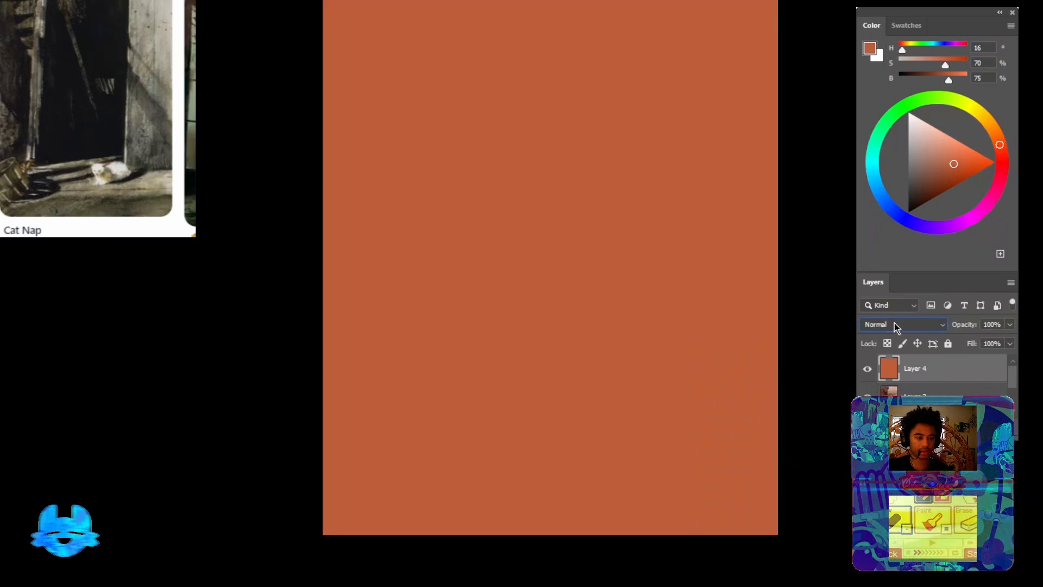
Try Hard Mix on the orange fill layer and set its blend mode to Difference
scroll(894, 323, "down", 18)
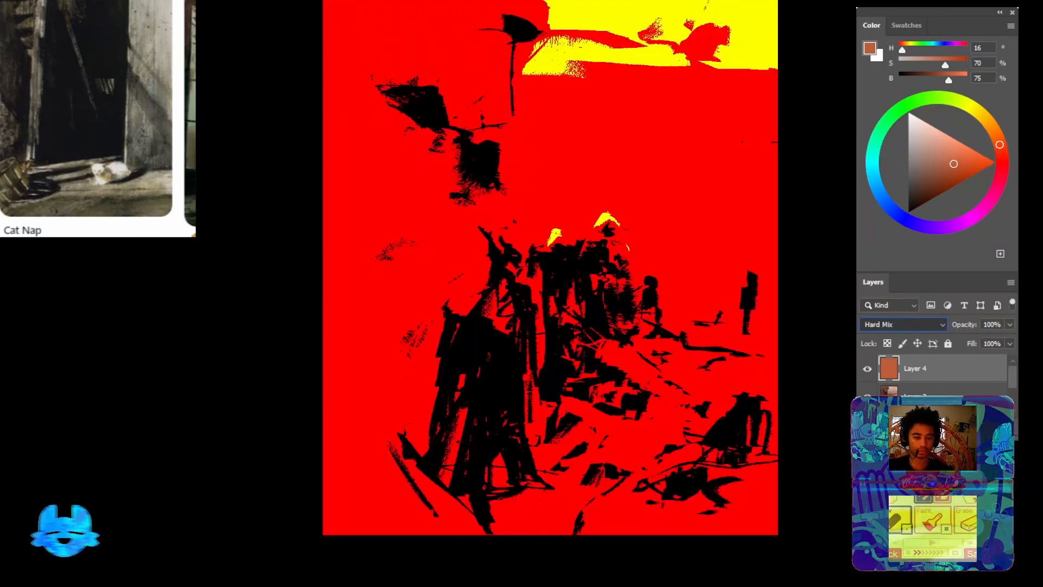
scroll(894, 324, "down", 1)
scroll(894, 323, "up", 1)
scroll(894, 324, "down", 1)
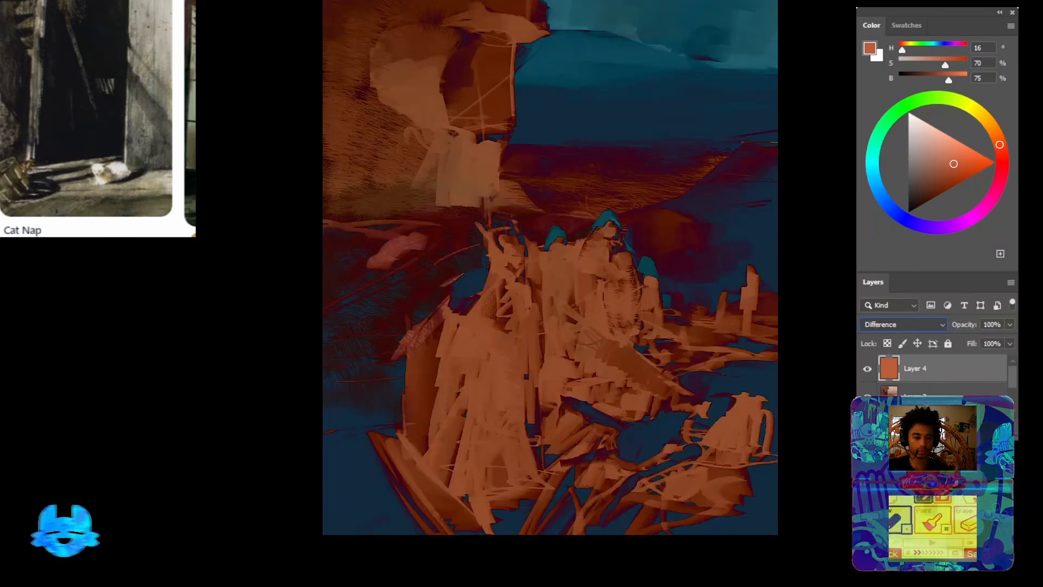
left_click_drag(635, 280, 576, 349)
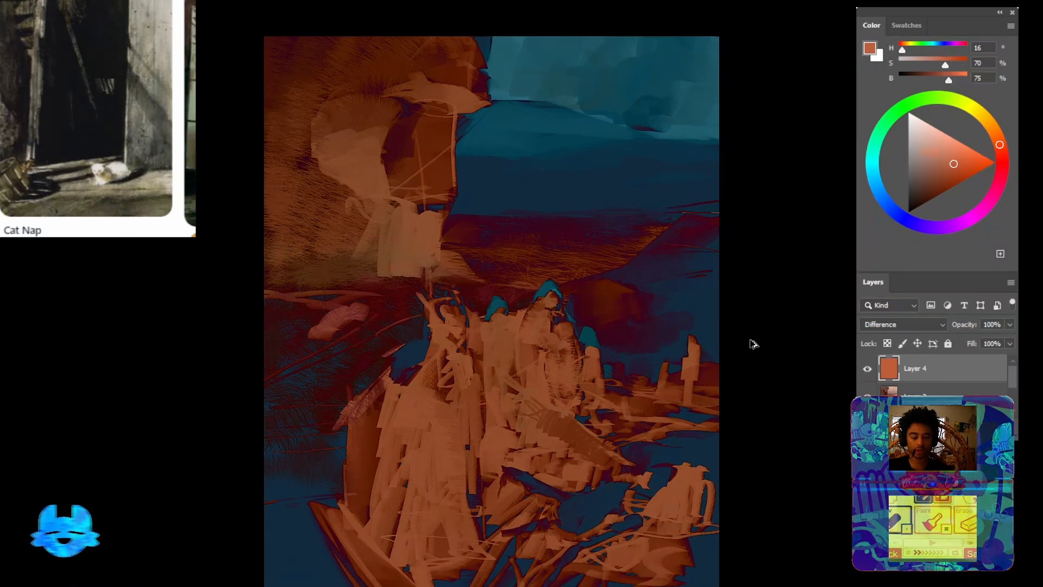
Merge all visible artwork into a new top layer and set its blend mode to Soft Light
key("ctrl+shift+alt+e")
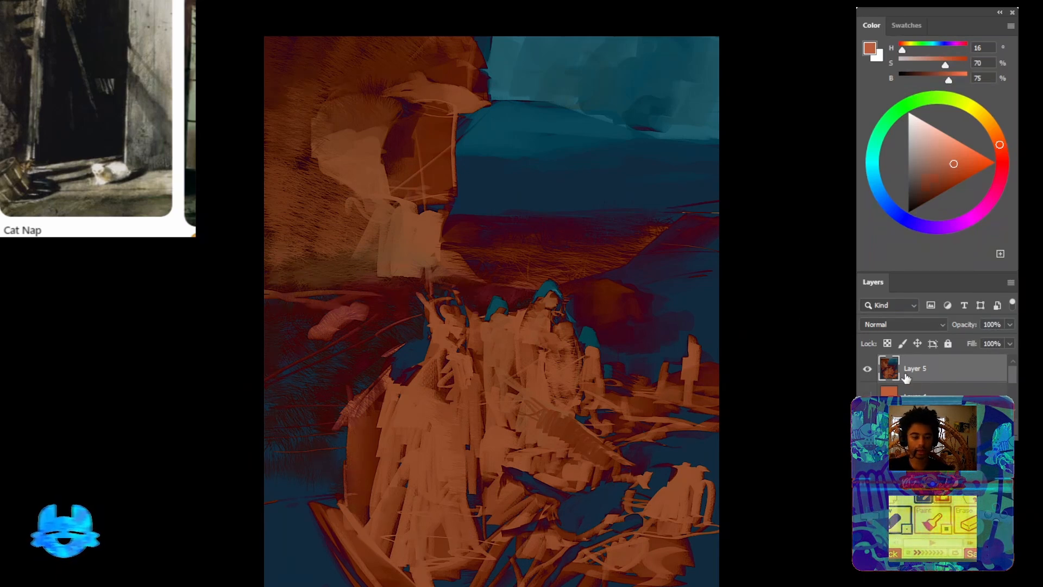
key("Down")
key("Down")
key("Down")
key("Down")
key("Down")
key("Down")
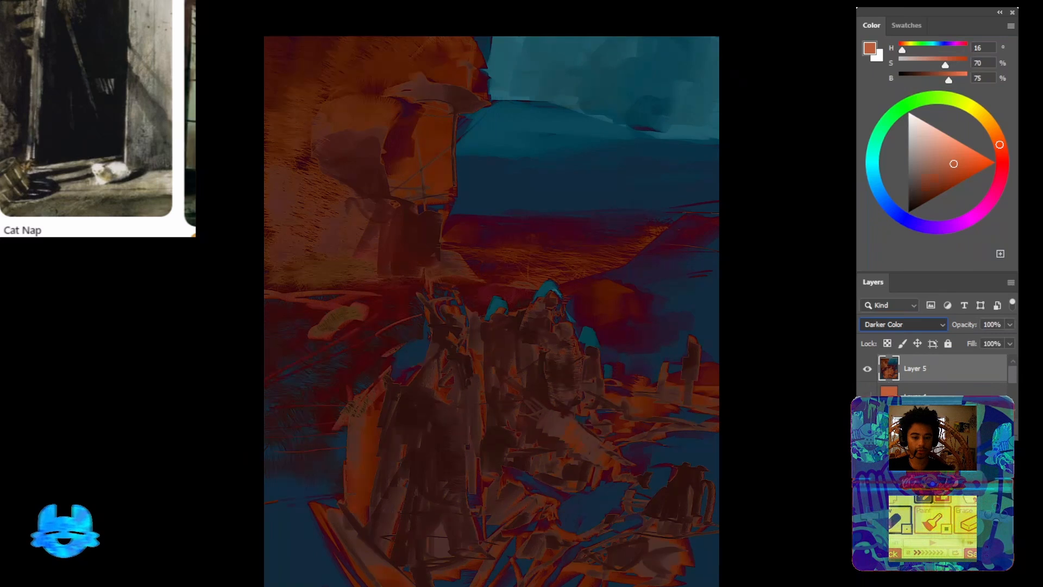
key("Down")
key("Down")
key("Down")
key("Down")
key("Down")
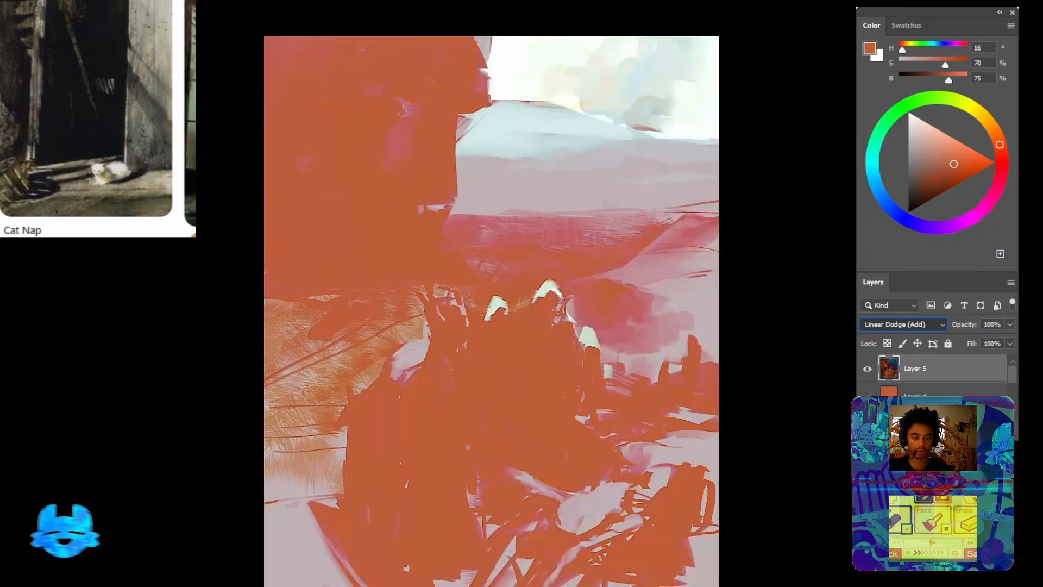
key("Down")
key("Down")
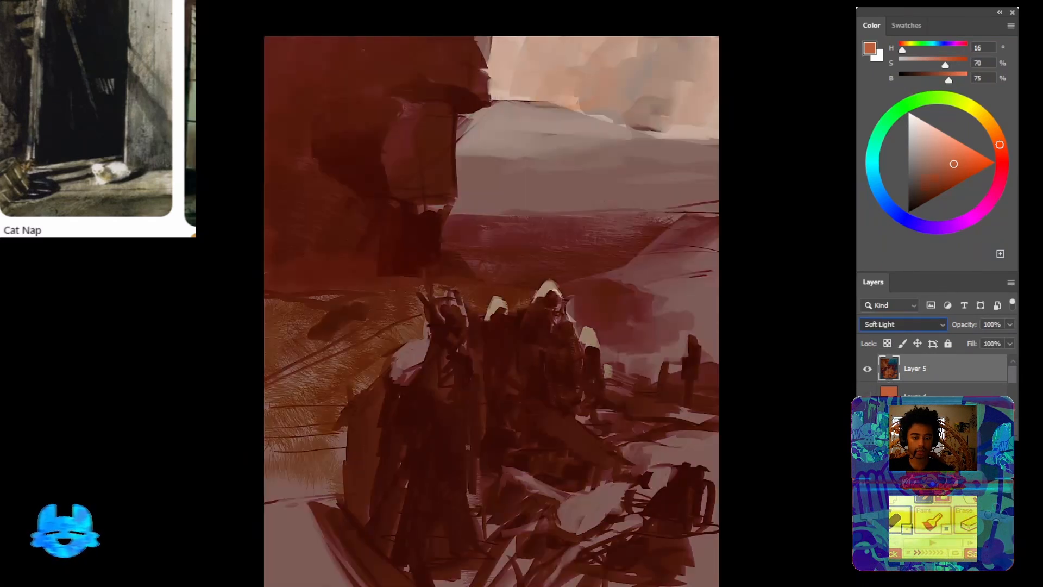
key("Down")
key("Up")
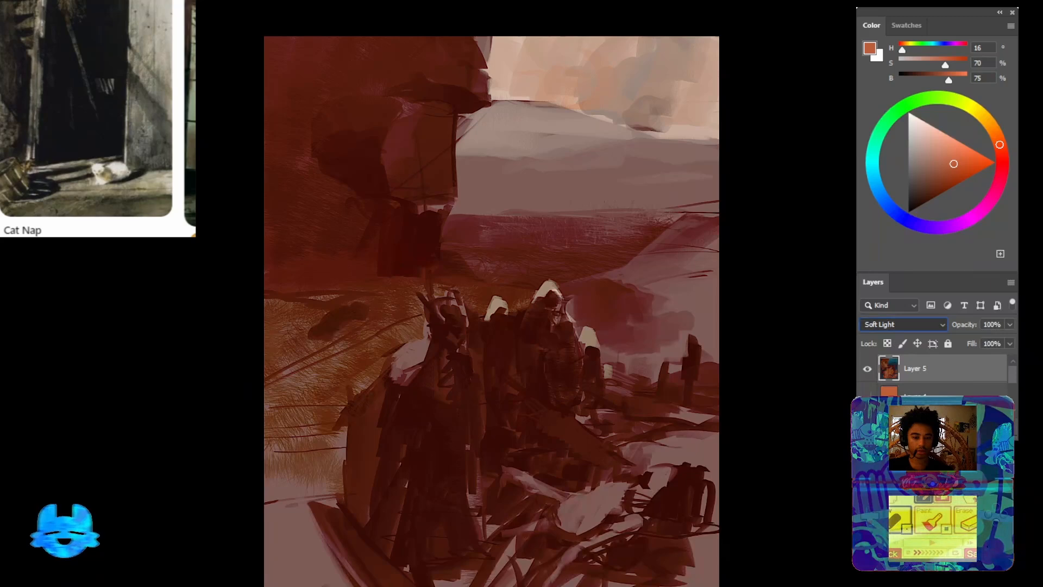
Set the Soft Light layer's opacity to 83%
left_click_drag(687, 393, 700, 290)
left_click_drag(698, 311, 698, 369)
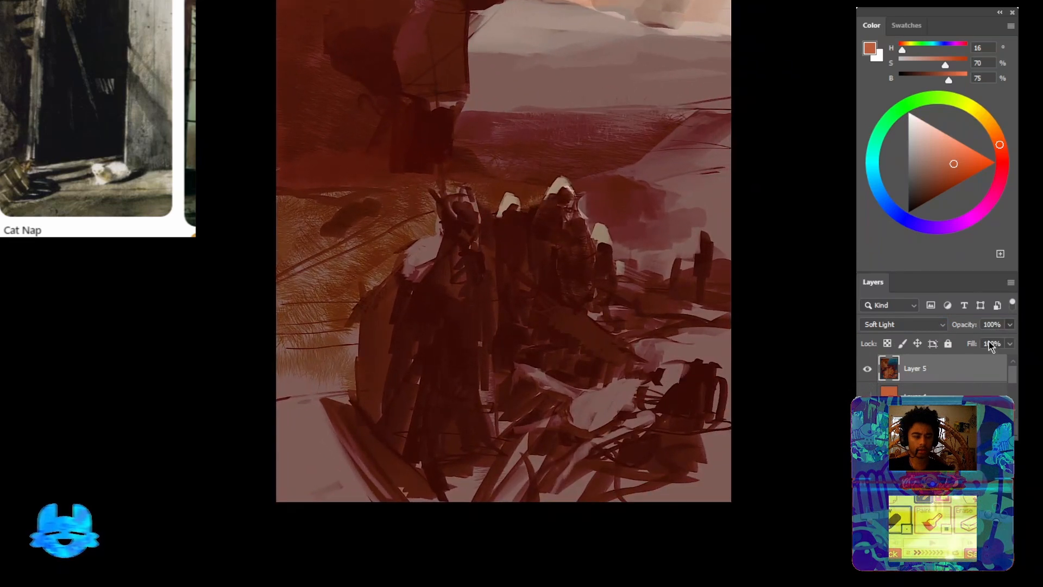
key("7")
key("1")
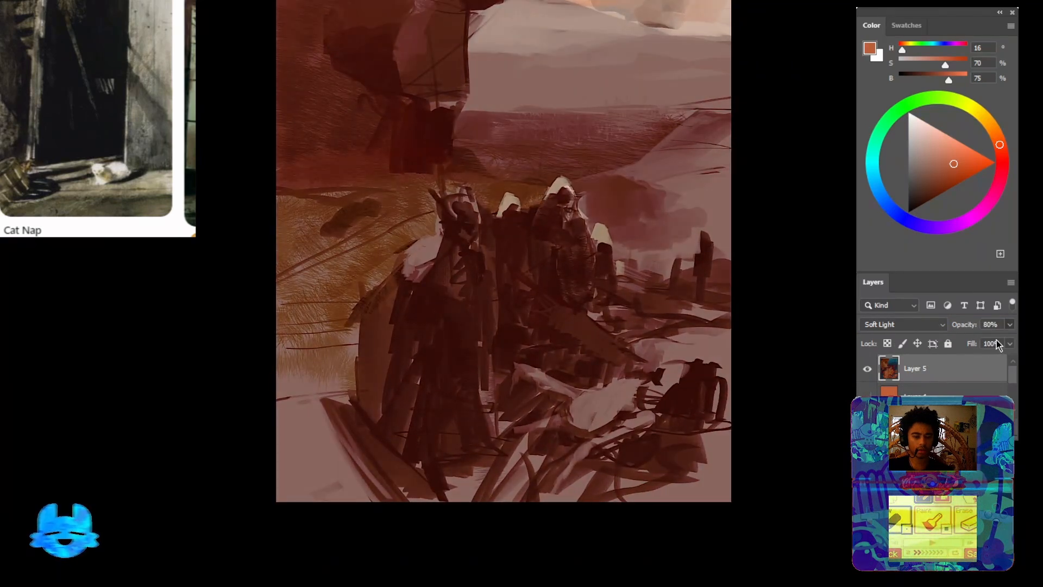
key("8")
key("3")
left_click_drag(687, 344, 574, 428)
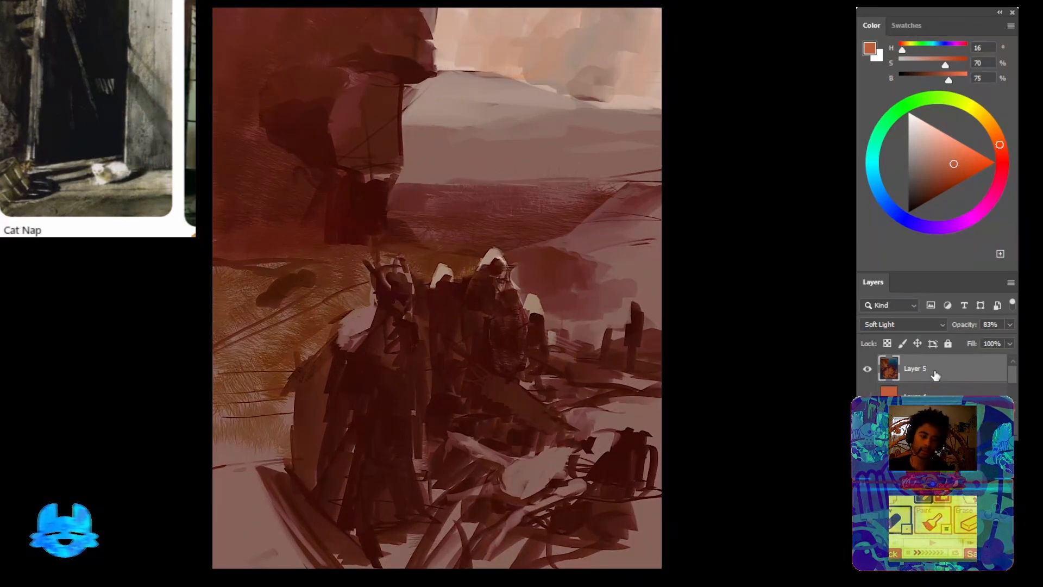
Merge all visible artwork into another new top layer and hide the Soft Light layer beneath it
key("ctrl+shift+alt+e")
left_click(868, 394)
left_click_drag(595, 333, 621, 352)
left_click_drag(527, 362, 577, 313)
left_click_drag(383, 269, 457, 254)
left_click_drag(429, 316, 483, 374)
left_click_drag(511, 294, 482, 338)
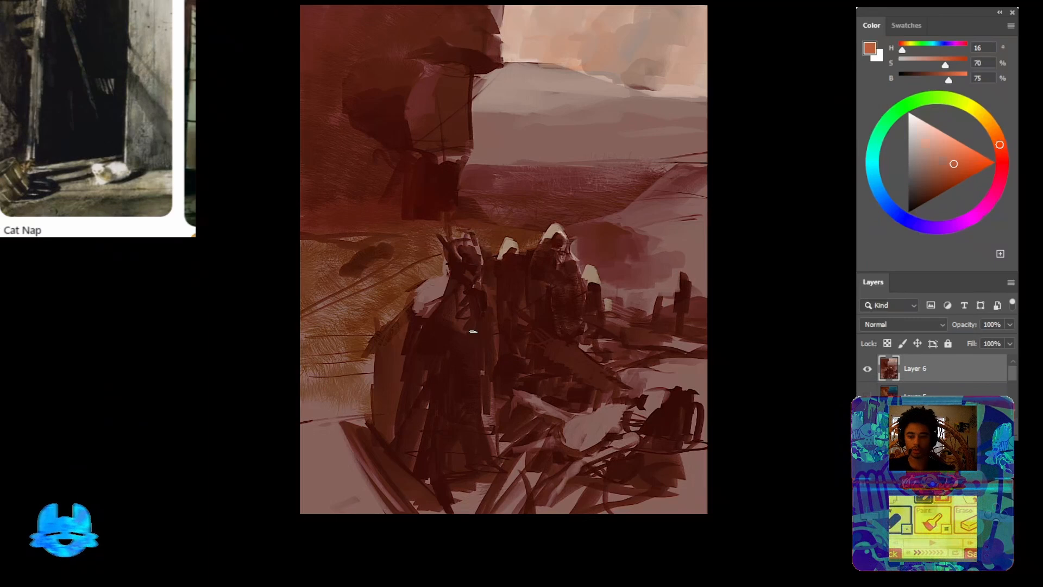
Browse the reference board and examine the rocky brown landscape painting up close
scroll(98, 119, "down", 8)
left_click_drag(174, 212, 22, 74)
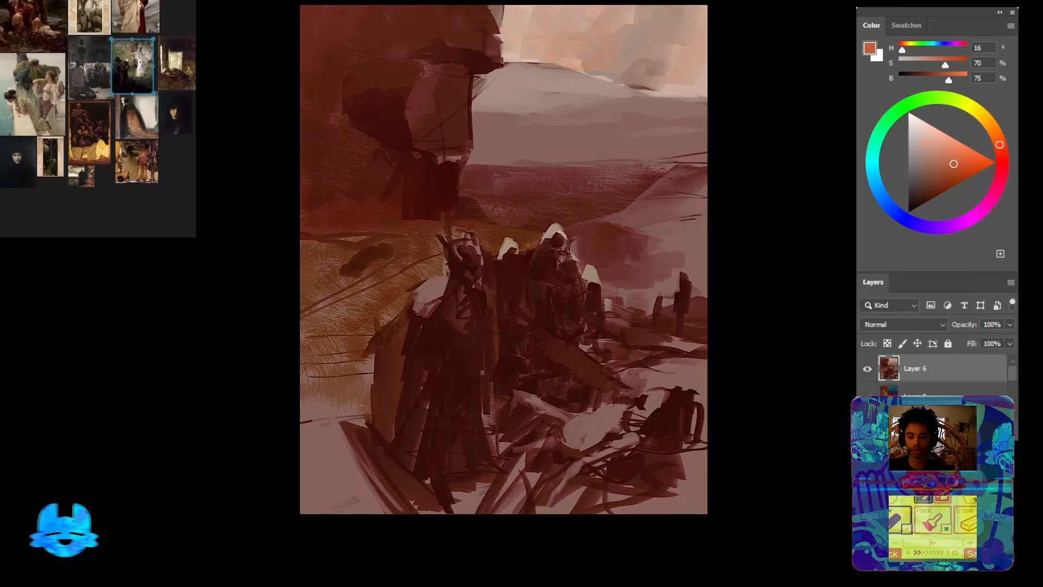
left_click_drag(181, 73, 130, 65)
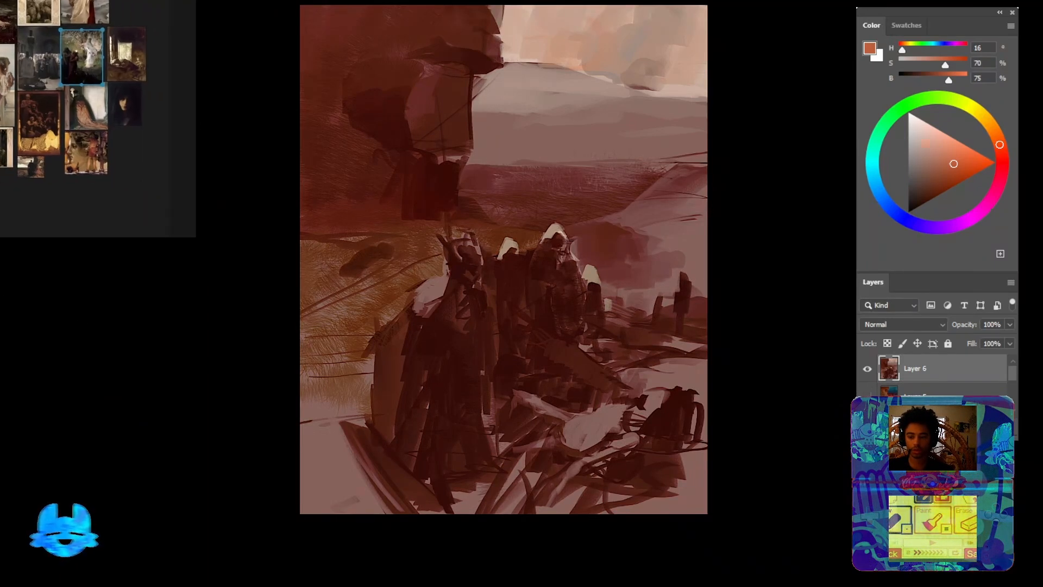
scroll(131, 65, "up", 8)
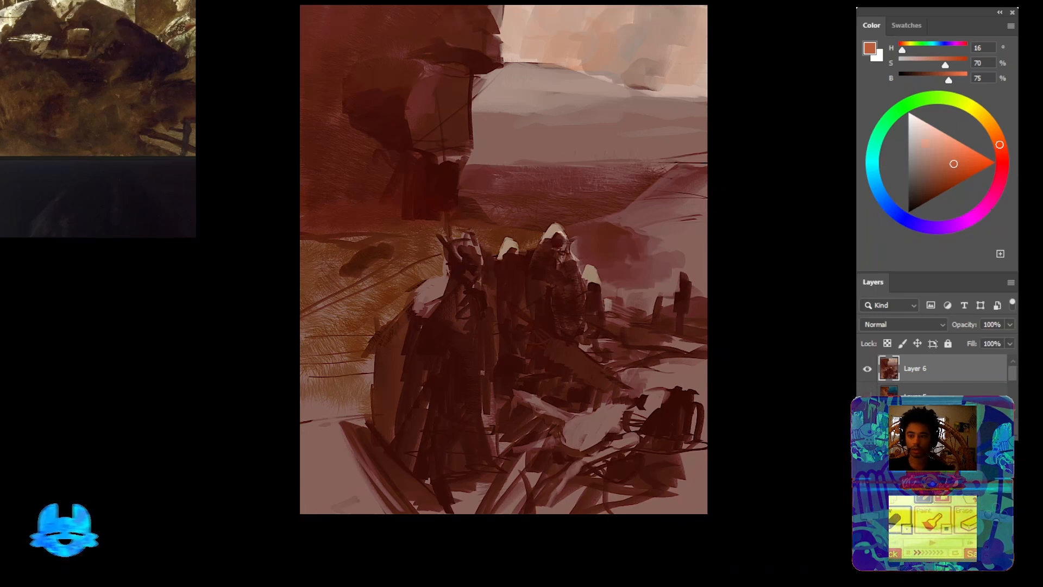
Select the painting's dark tones by sampling red-brown H 7, S 88, B 20 and copy them to a new layer
left_click(873, 50)
left_click(468, 383)
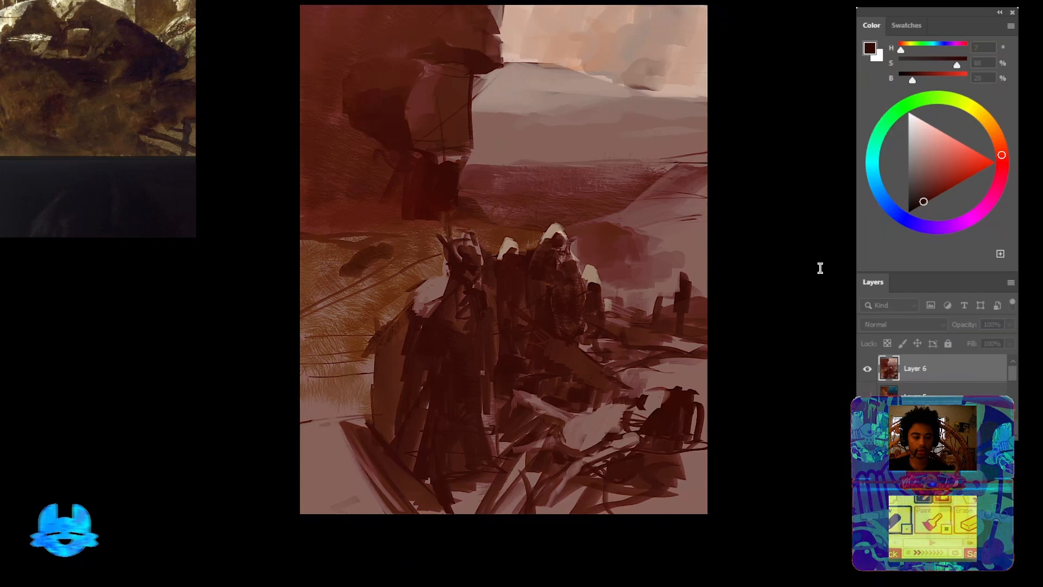
left_click(916, 331)
key("ctrl+j")
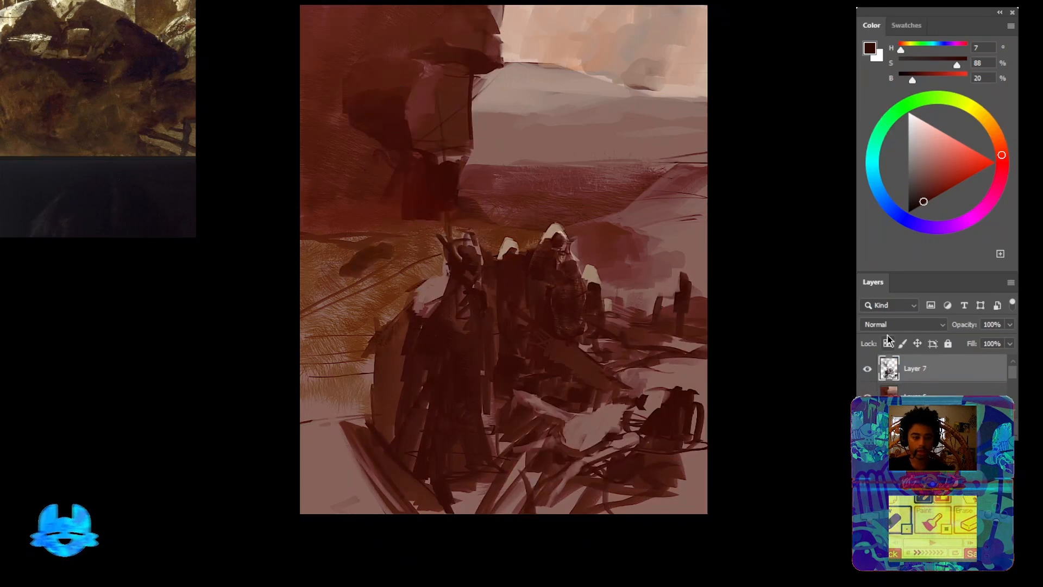
Shift the copied dark tones to deep teal with a Hue/Saturation adjustment
key("ctrl+u")
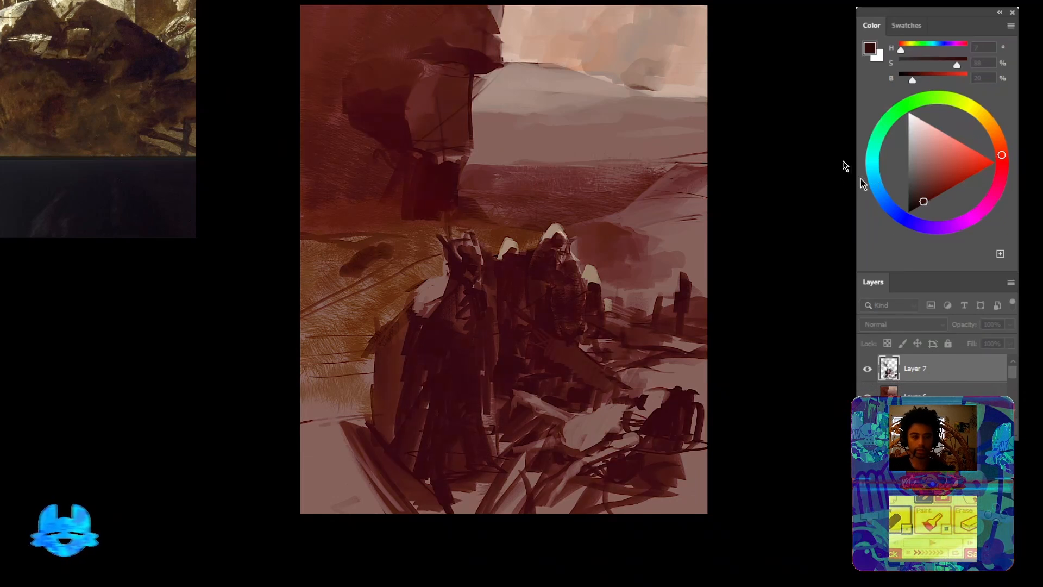
left_click_drag(819, 172, 807, 174)
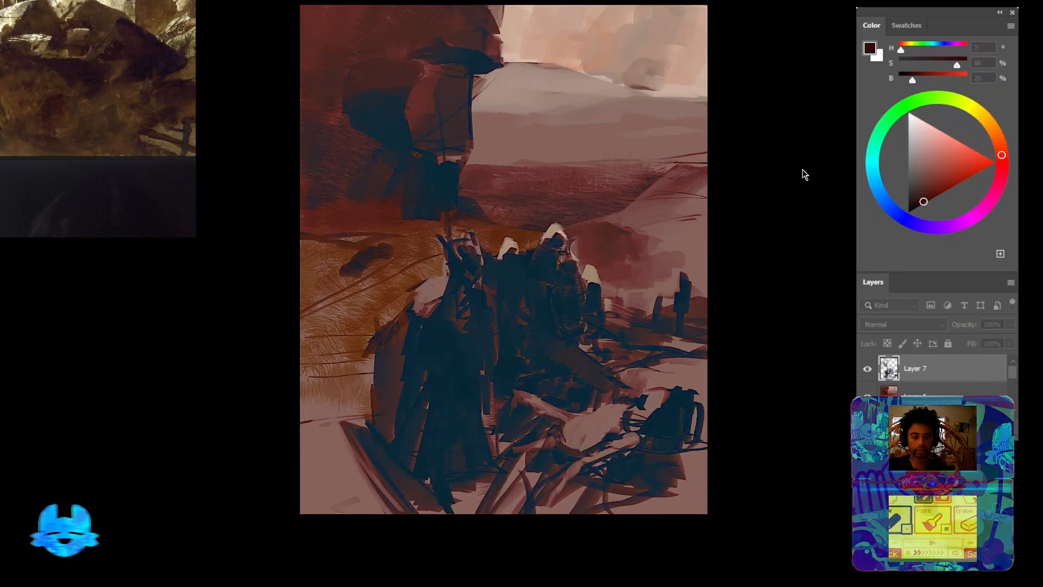
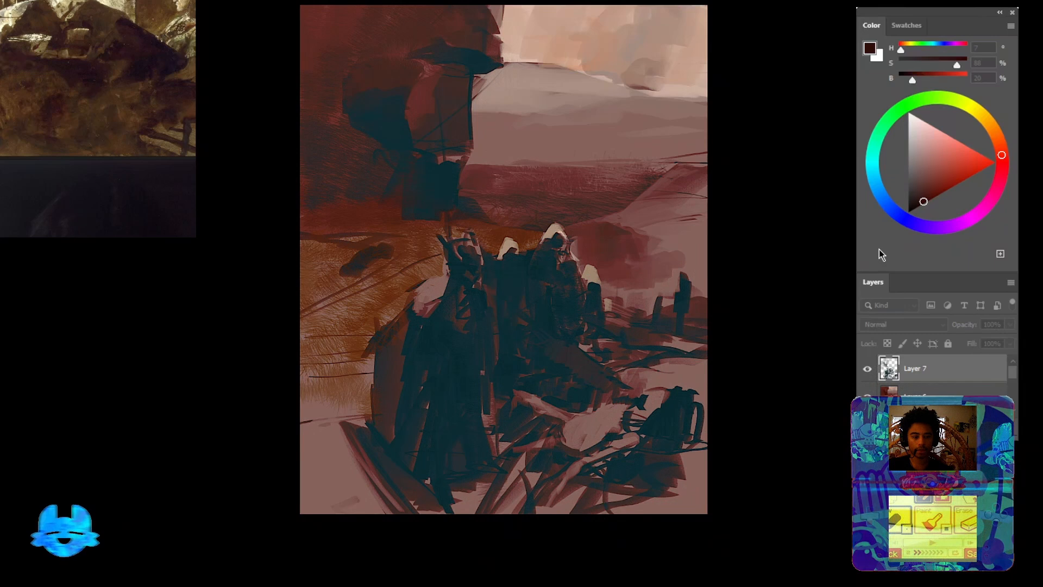
left_click_drag(879, 250, 879, 247)
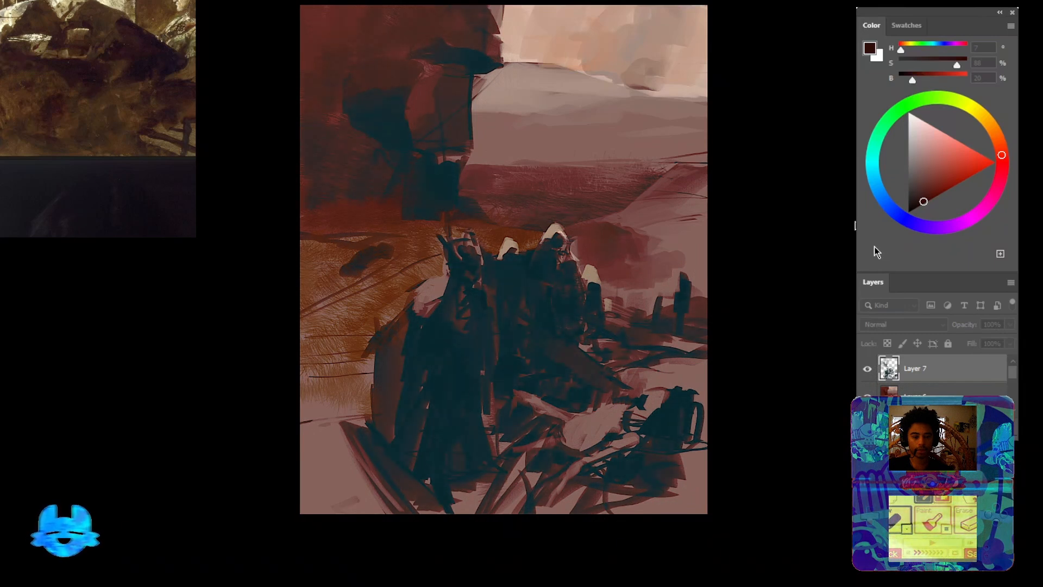
left_click(954, 150)
Test Lighter Color, Hard Mix, Pin Light and Dissolve on the teal layer and restore its blend mode to Normal
left_click_drag(654, 335, 632, 418)
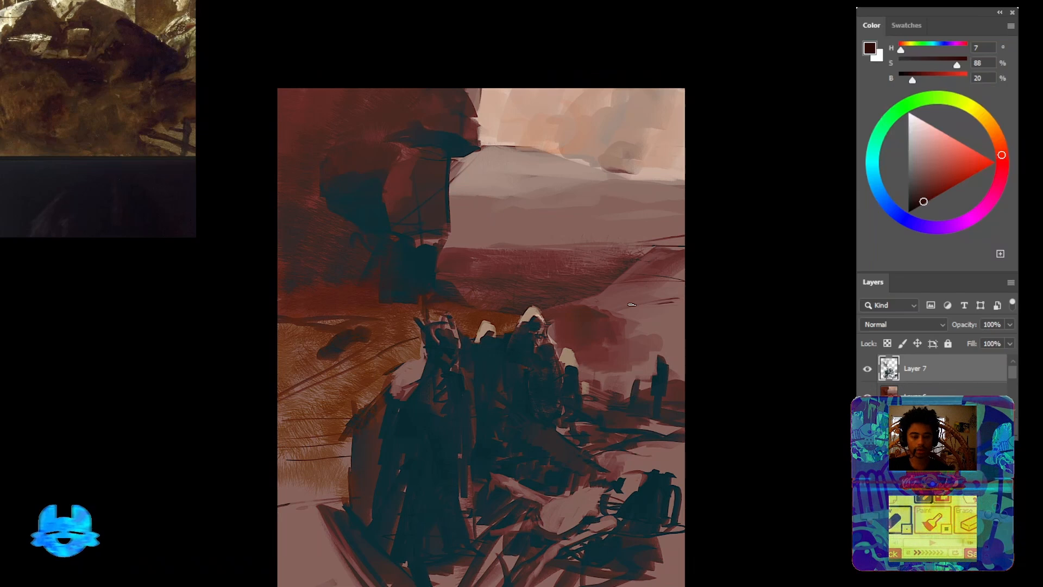
left_click_drag(632, 305, 652, 223)
left_click(927, 328)
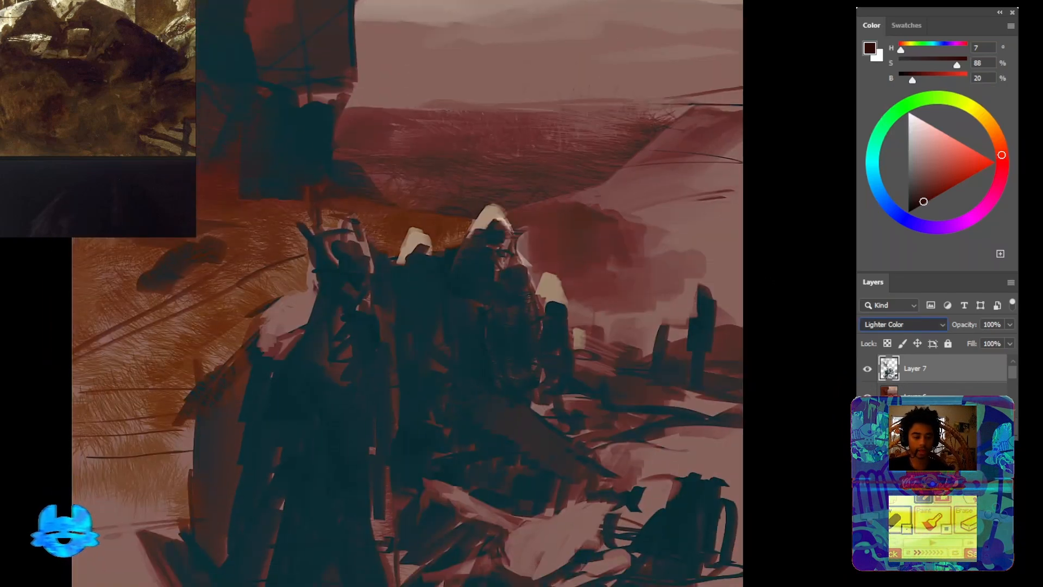
key("Down")
key("Down")
key("Down")
key("Down")
key("Down")
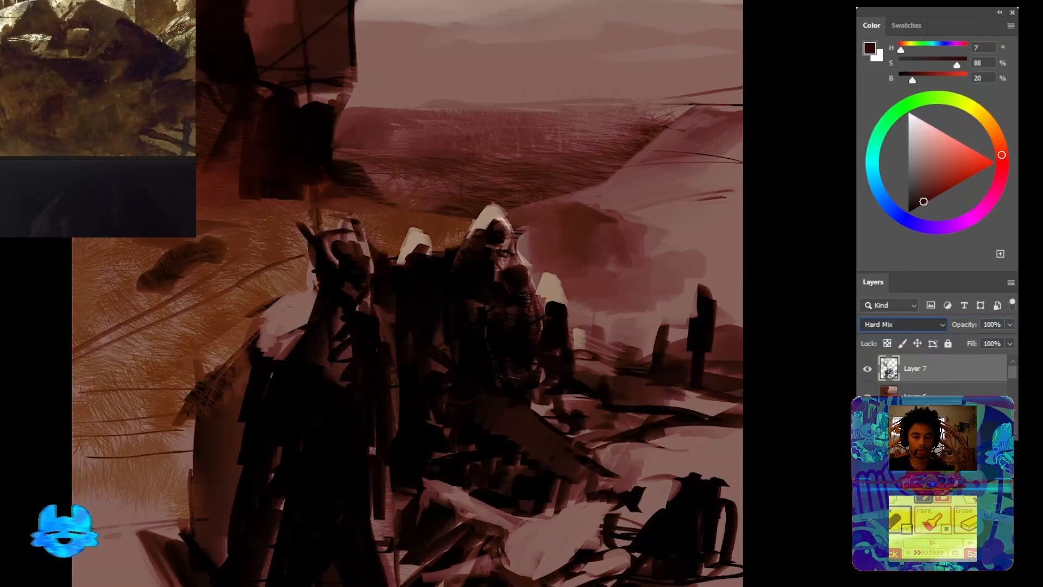
left_click_drag(697, 425, 692, 388)
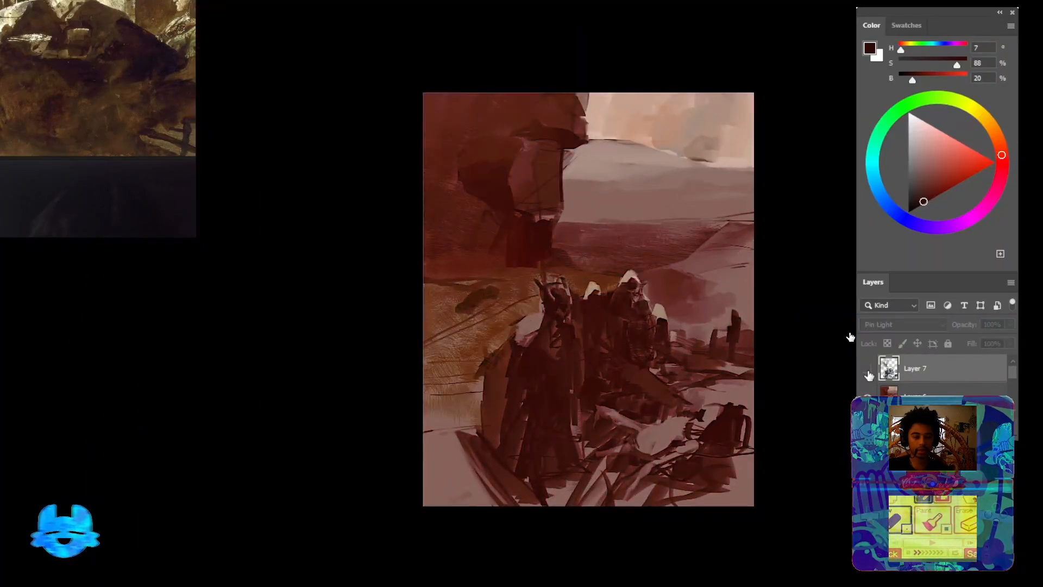
left_click_drag(767, 328, 682, 393)
left_click_drag(713, 379, 700, 415)
left_click(882, 329)
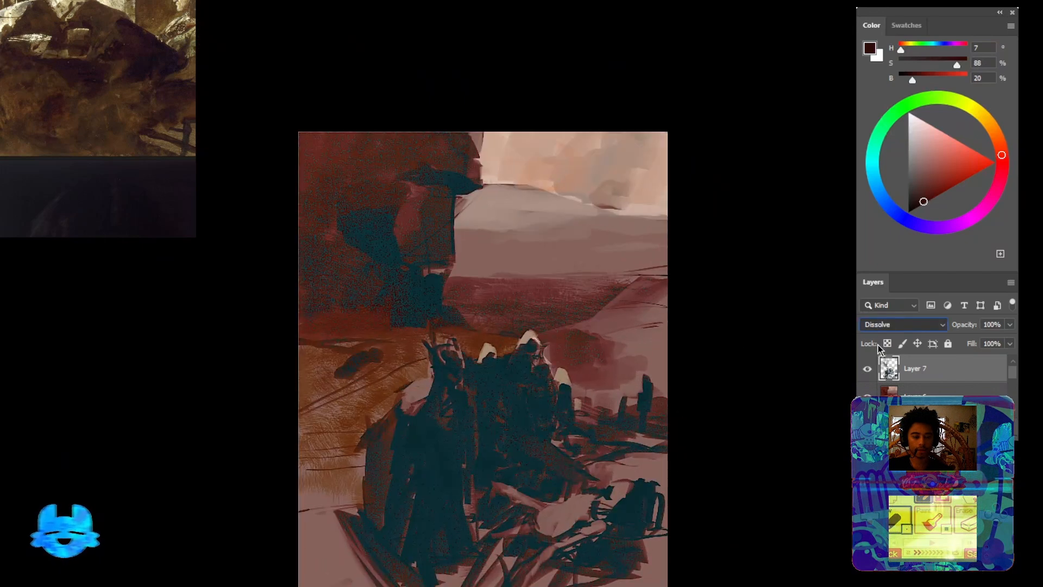
left_click(880, 342)
left_click_drag(645, 398, 669, 366)
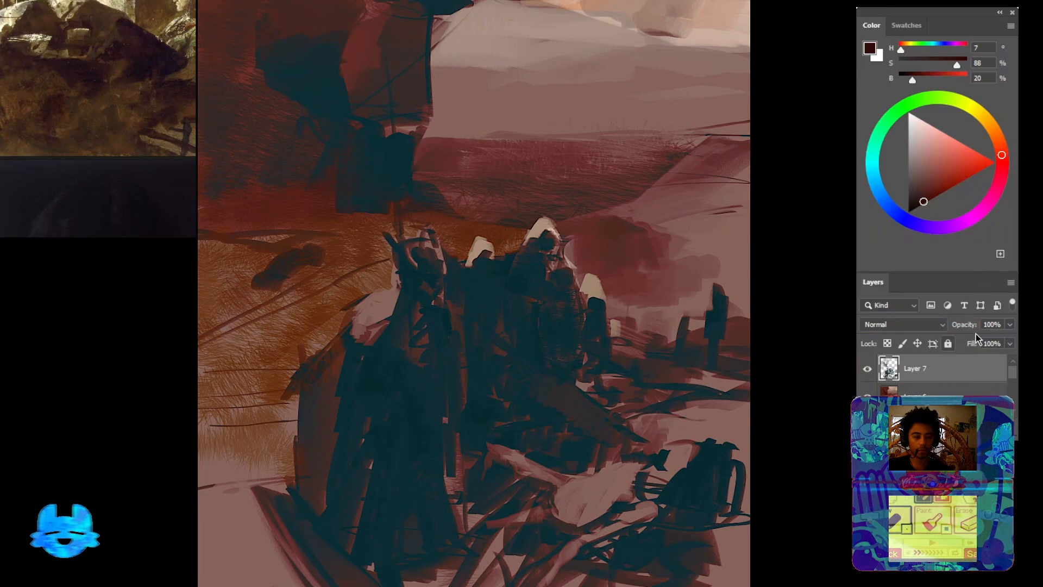
Hide the teal layer with an inverted black mask and reveal teal on the front figure's head with a smaller brush
left_click(920, 433)
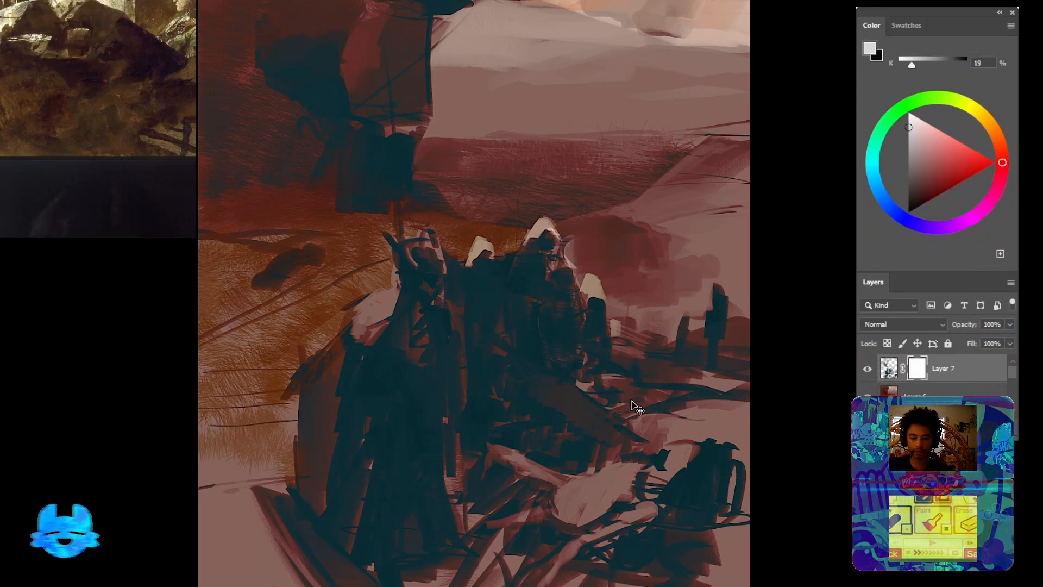
key("ctrl+i")
left_click_drag(457, 397, 490, 399)
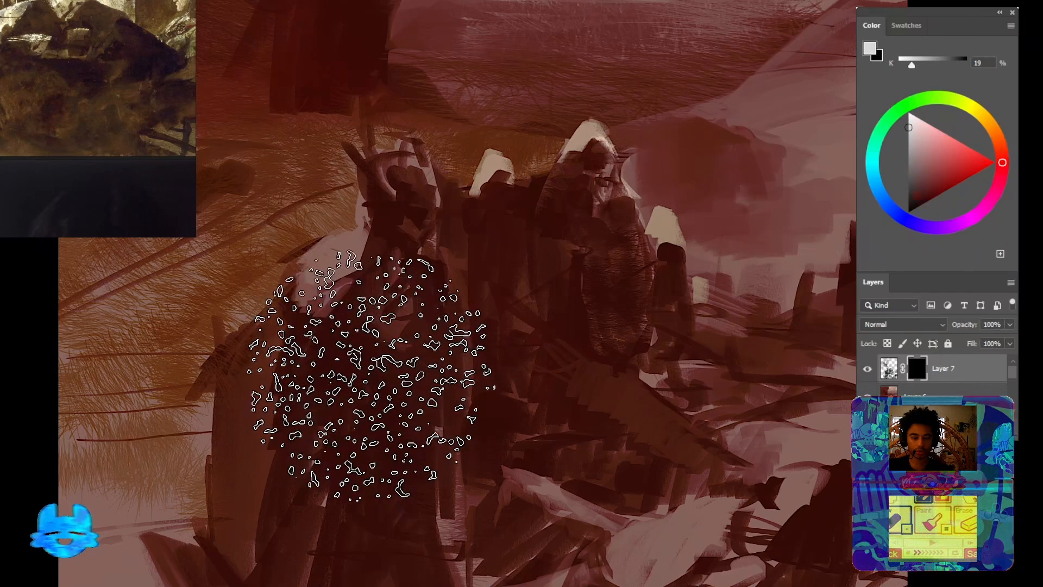
left_click_drag(361, 350, 454, 349)
left_click_drag(532, 281, 459, 330)
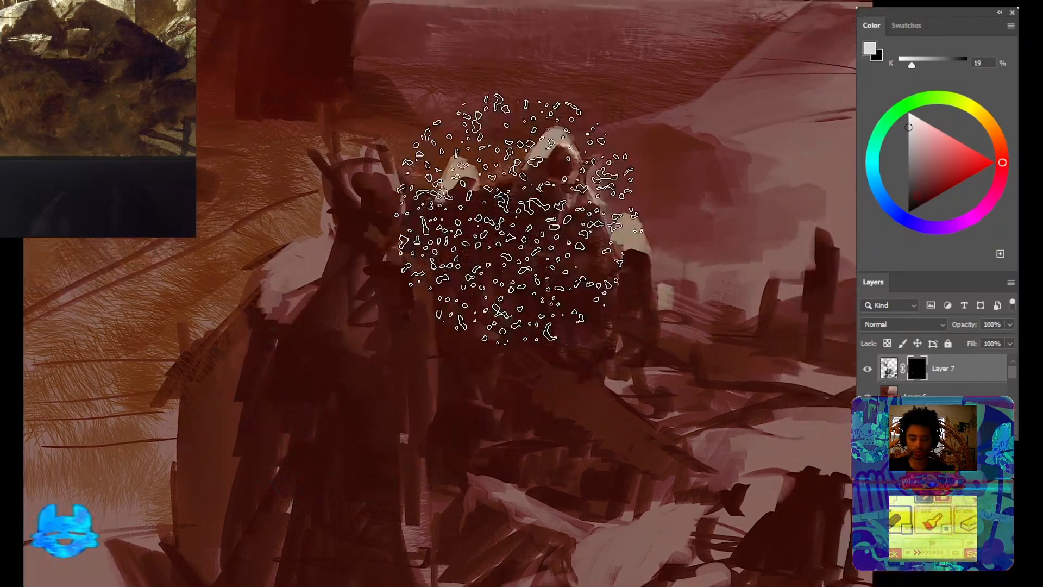
key("[")
key("[")
key("[")
key("[")
key("[")
key("[")
key("[")
key("[")
key("[")
key("[")
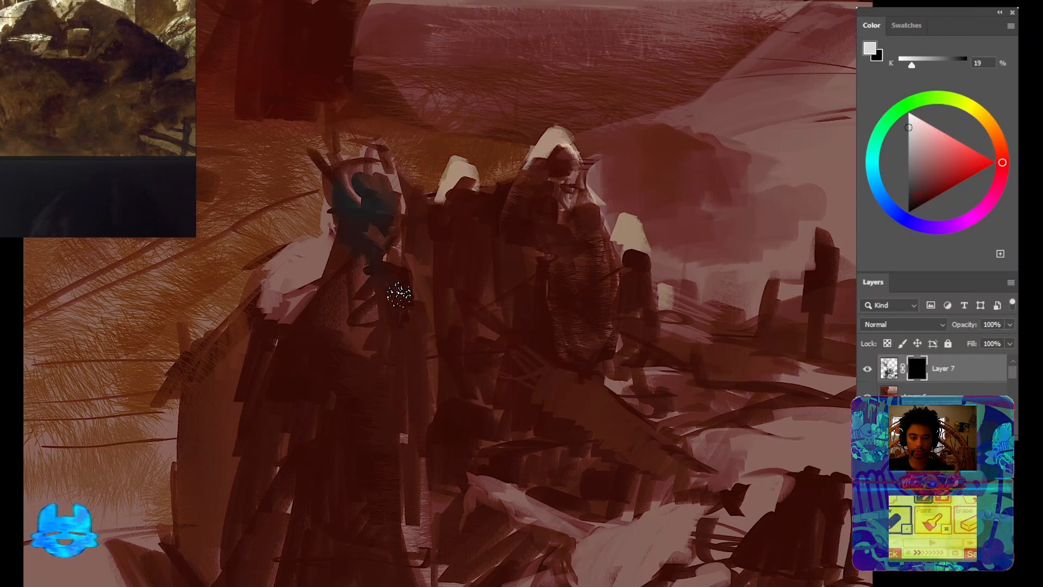
Paint the mask with a larger brush to reveal teal on the hooded figures behind and the dark ground at their feet
key("bracketright")
key("bracketright")
key("bracketright")
key("bracketright")
key("bracketright")
key("bracketright")
key("bracketright")
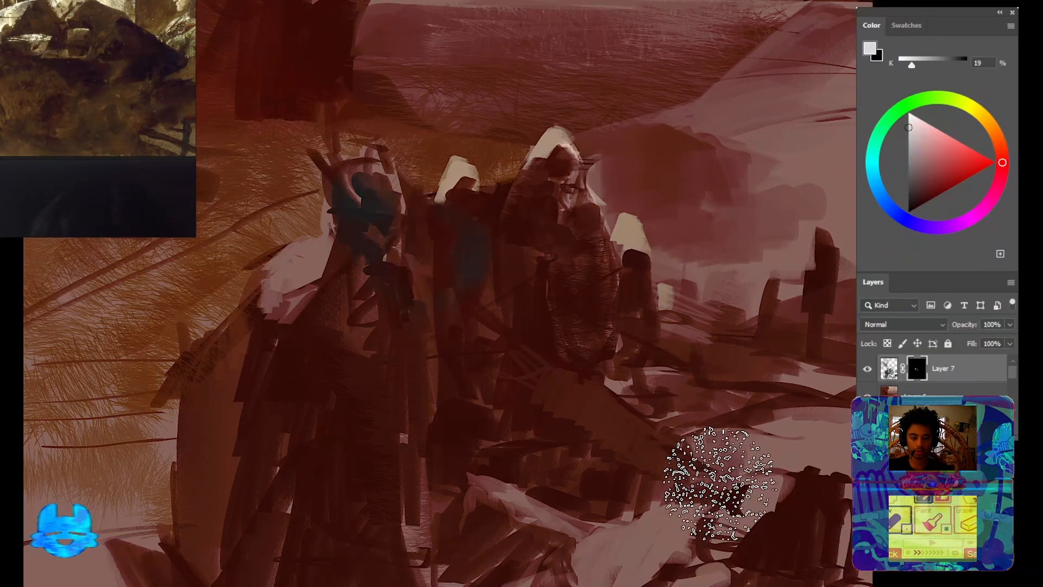
mouse_move(429, 459)
left_mouse_down()
mouse_move(530, 470)
mouse_move(613, 511)
mouse_move(538, 489)
mouse_move(487, 456)
mouse_move(466, 463)
mouse_move(442, 483)
left_mouse_up()
mouse_move(433, 206)
left_mouse_down()
mouse_move(463, 434)
mouse_move(543, 506)
mouse_move(615, 350)
mouse_move(651, 331)
mouse_move(646, 358)
left_mouse_up()
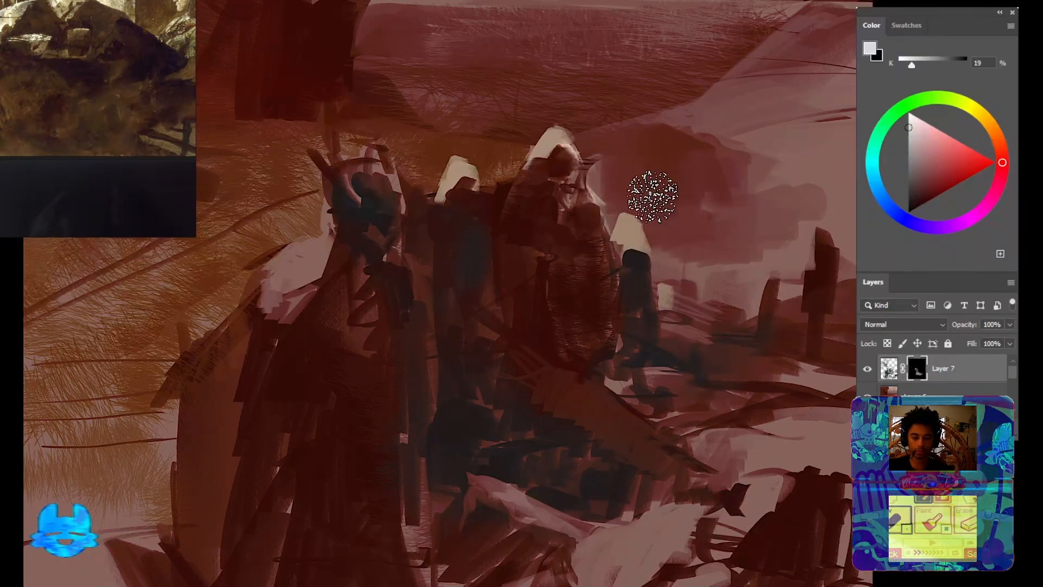
left_click_drag(633, 312, 690, 184)
mouse_move(698, 239)
left_mouse_down()
mouse_move(627, 254)
mouse_move(656, 258)
left_mouse_up()
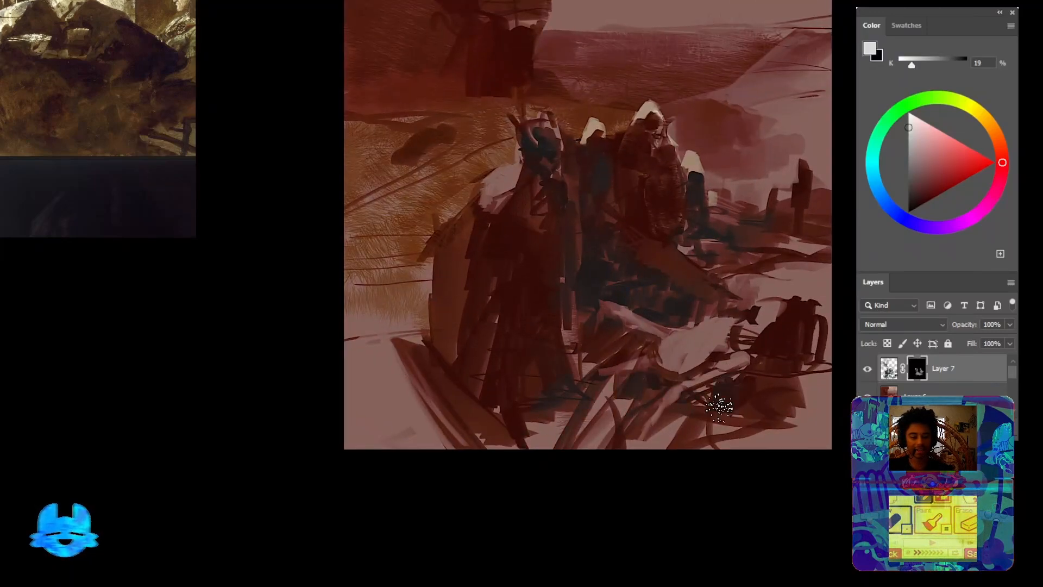
Reveal teal on the mask over the dark shadow shapes of the cliff above the figures
left_click_drag(642, 190, 492, 410)
left_click_drag(546, 272, 555, 332)
left_click_drag(476, 284, 521, 267)
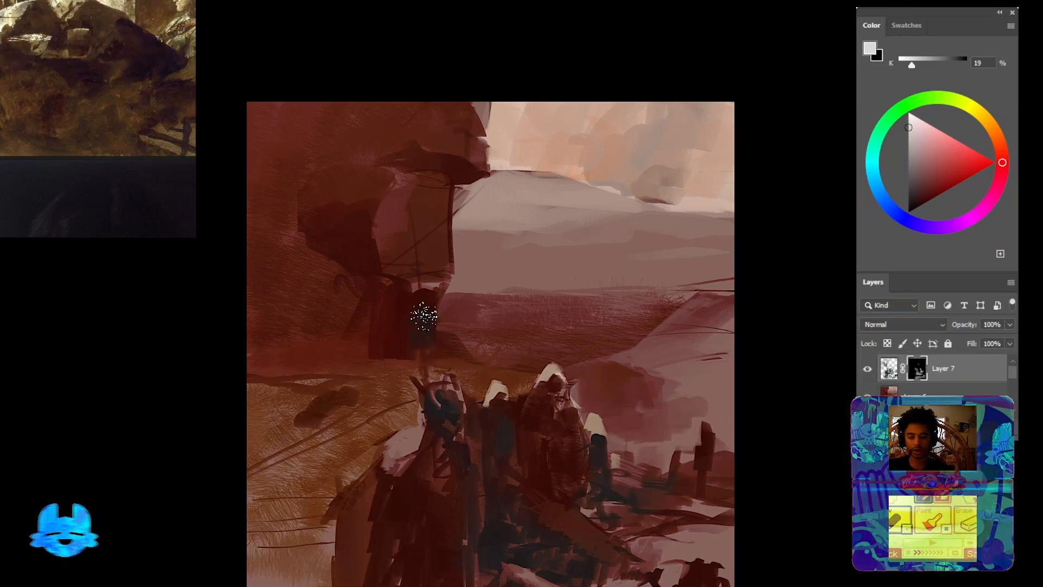
mouse_move(381, 348)
left_mouse_down()
mouse_move(420, 335)
mouse_move(422, 312)
left_mouse_up()
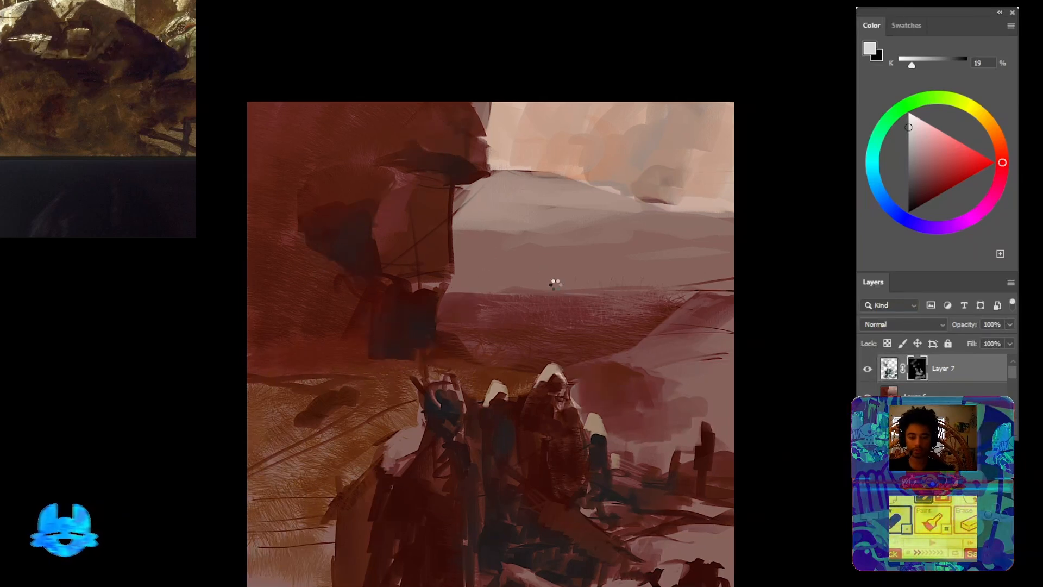
Flip the canvas horizontally and reveal more teal in the shadows of the distant posts, foreground rocks and hooded figures
key("ctrl+shift+h")
left_click_drag(482, 340, 514, 179)
left_click_drag(510, 229, 541, 232)
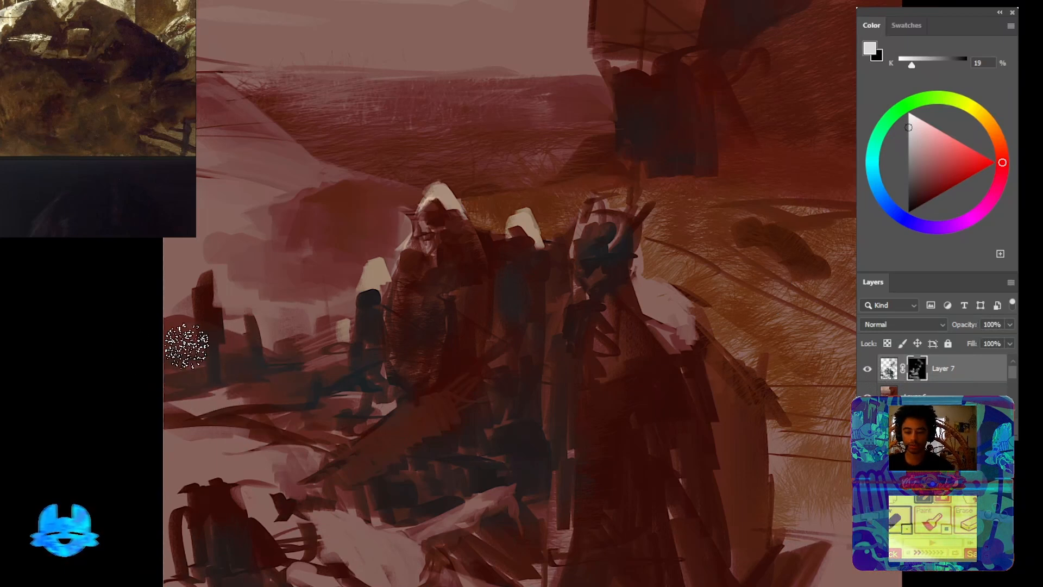
mouse_move(342, 399)
left_mouse_down()
mouse_move(361, 331)
mouse_move(351, 333)
left_mouse_up()
mouse_move(385, 368)
left_mouse_down()
mouse_move(340, 351)
mouse_move(373, 361)
mouse_move(295, 404)
left_mouse_up()
left_click_drag(287, 454, 277, 549)
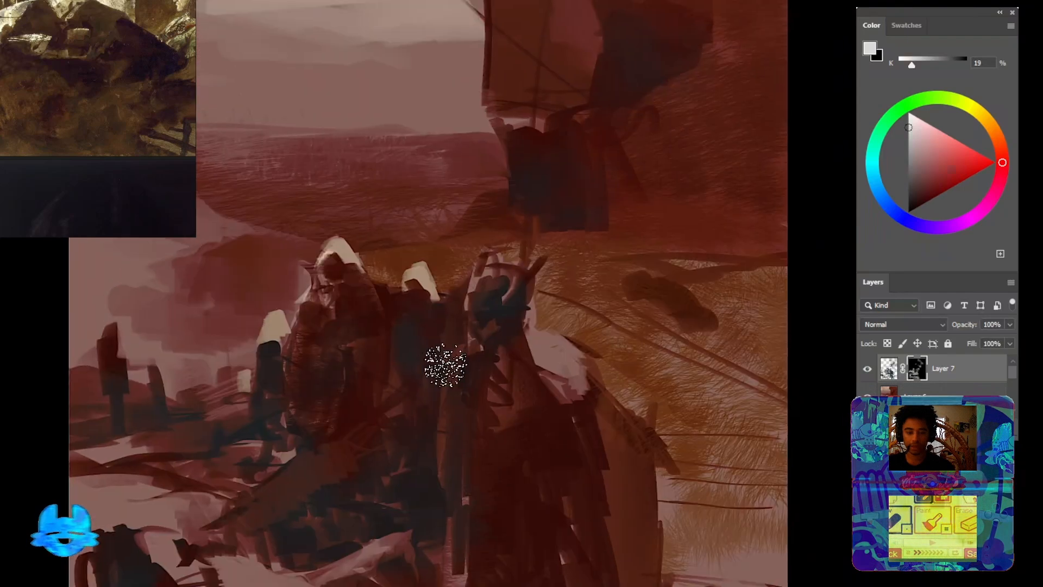
Paint a sampled dark tone on the layer mask to reduce the teal on the front figure's robe
mouse_move(463, 356)
left_mouse_down()
mouse_move(431, 356)
mouse_move(466, 356)
left_mouse_up()
left_click_drag(333, 281, 396, 310)
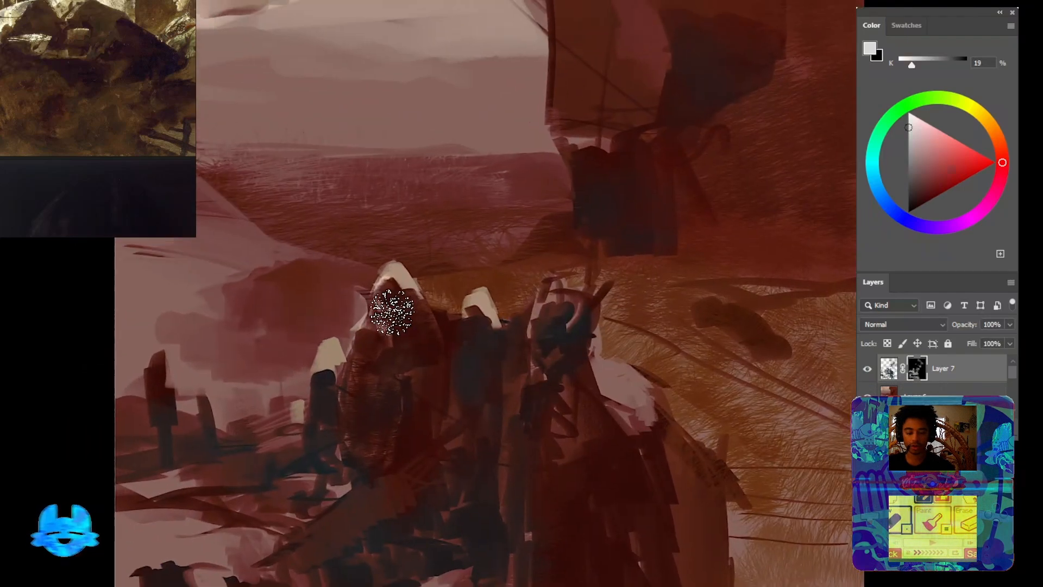
mouse_move(346, 355)
left_mouse_down()
mouse_move(367, 338)
mouse_move(392, 284)
left_mouse_up()
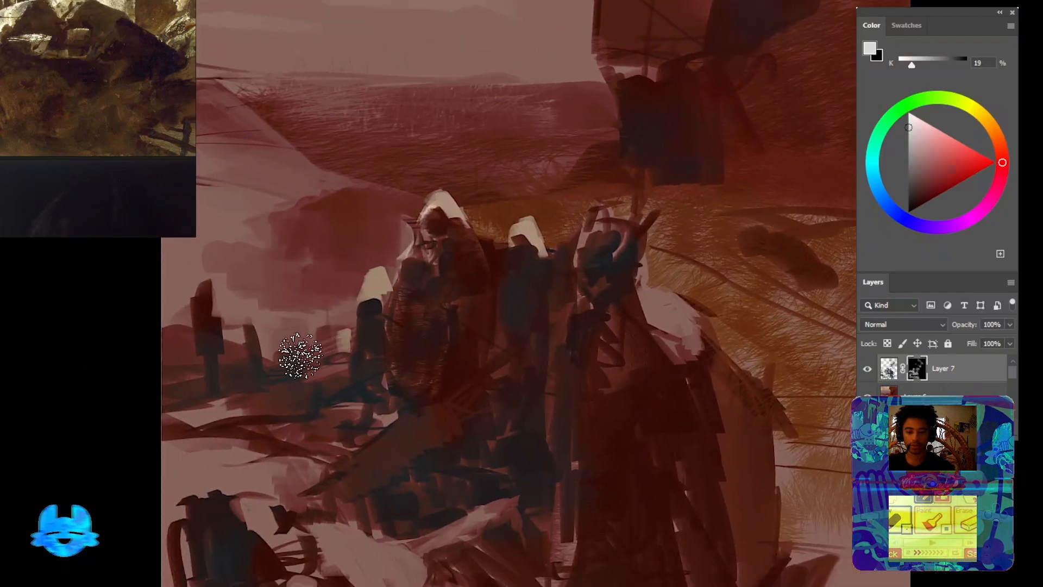
left_click_drag(587, 462, 492, 328)
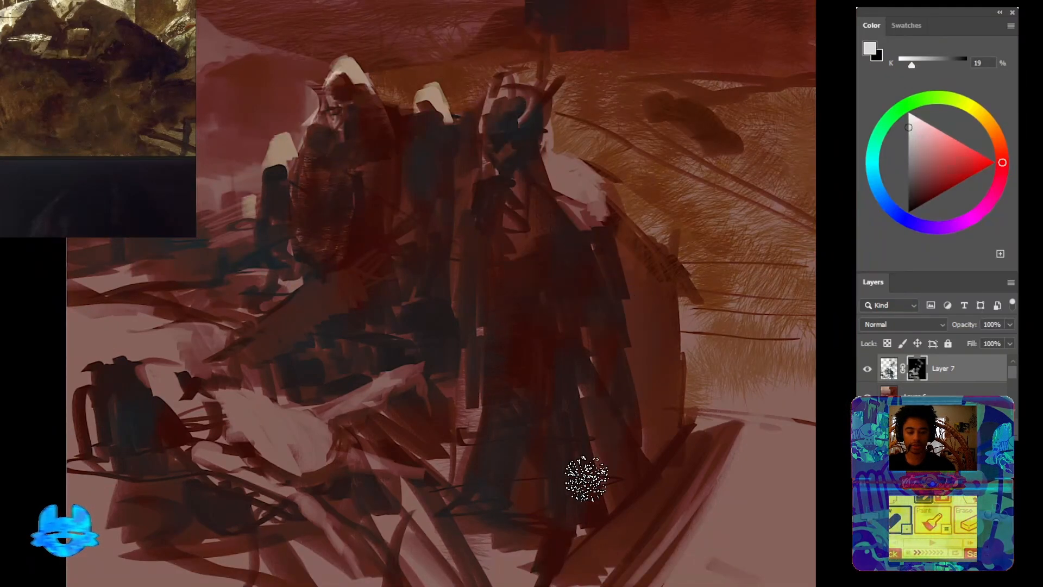
left_click(538, 312, "alt")
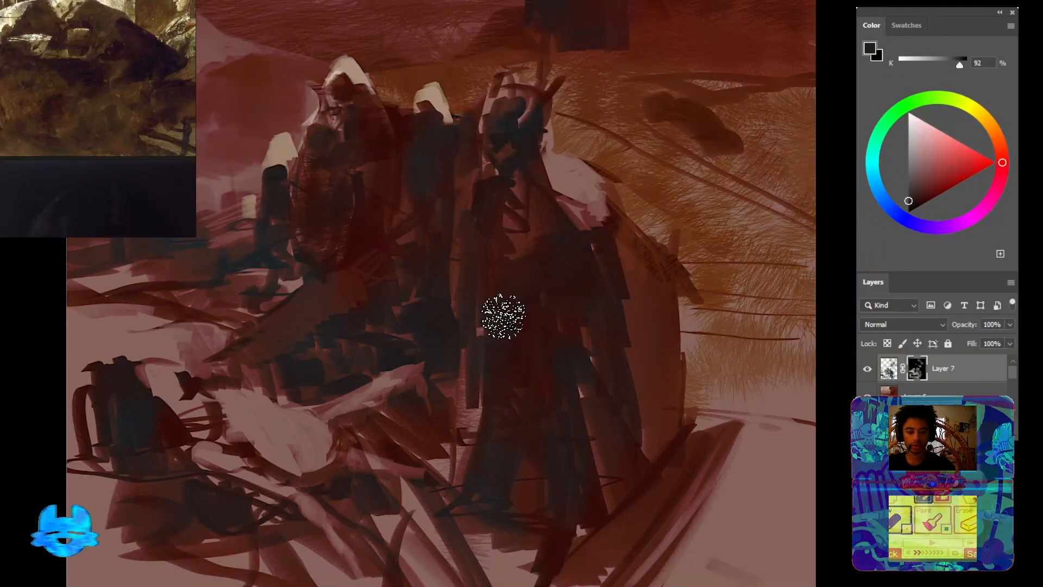
mouse_move(504, 317)
left_mouse_down()
mouse_move(494, 368)
mouse_move(537, 327)
mouse_move(557, 284)
mouse_move(558, 224)
mouse_move(498, 350)
mouse_move(497, 286)
mouse_move(474, 355)
left_mouse_up()
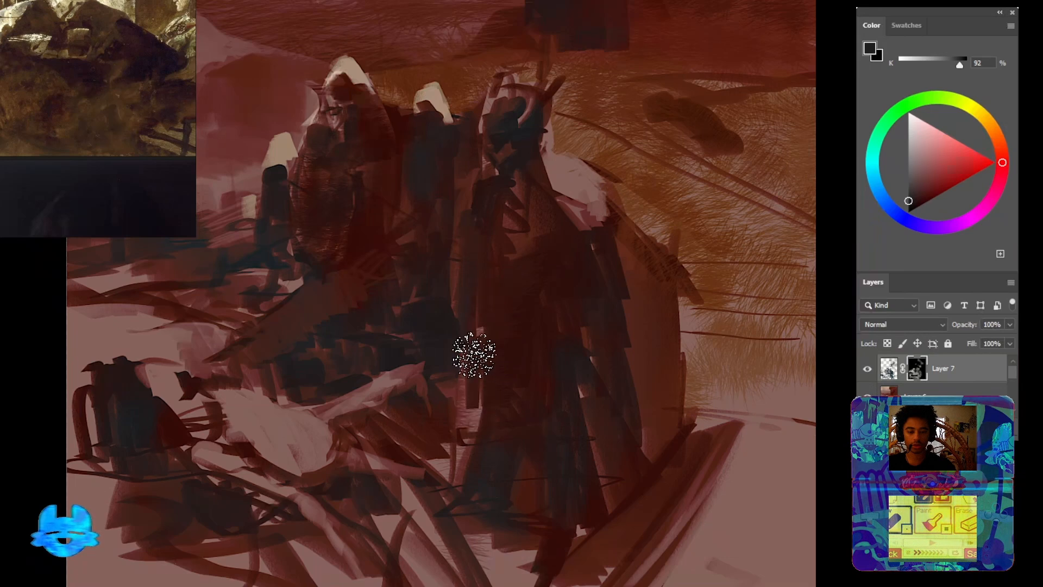
left_click_drag(417, 284, 456, 389)
Refine the mask with a smaller brush and sampled gray tones around the hooded figures behind the front one
key("[")
key("[")
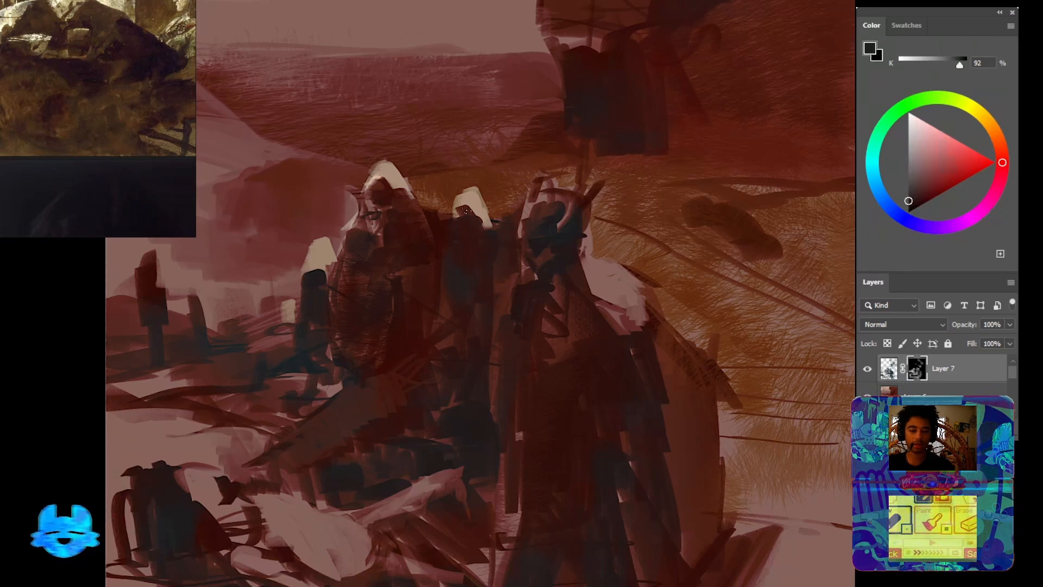
left_click(448, 270, "alt")
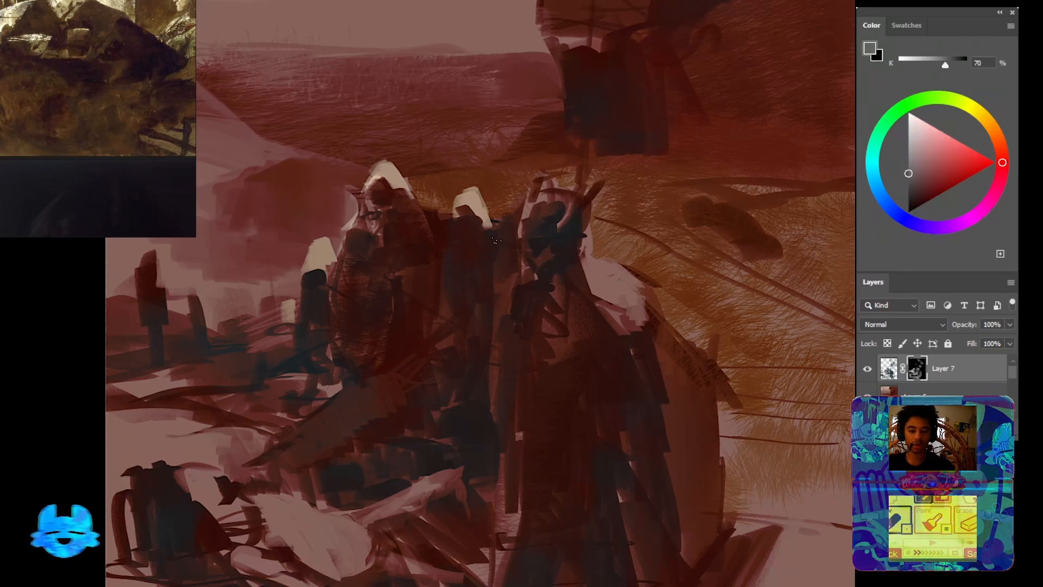
left_click(452, 419, "alt")
left_click(386, 422, "alt")
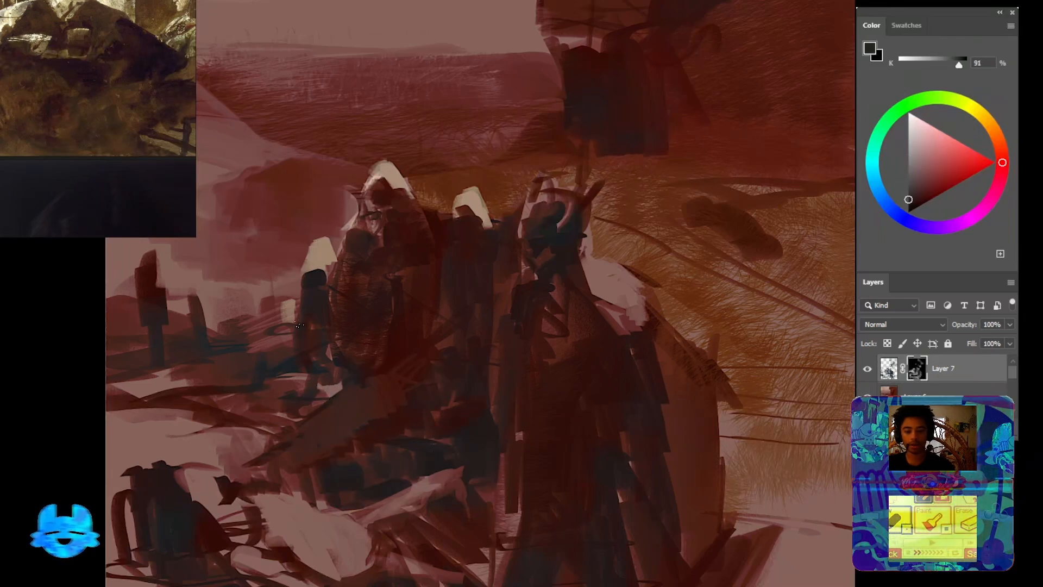
Merge the masked teal layer with the layer directly below it
scroll(325, 297, "left", 4)
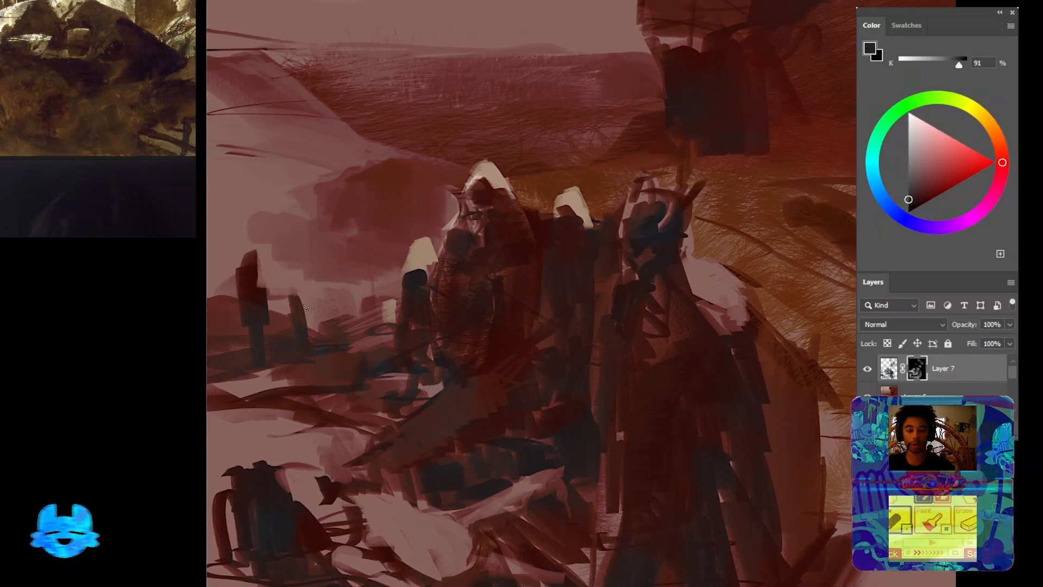
scroll(234, 314, "up", 4)
scroll(345, 396, "right", 2)
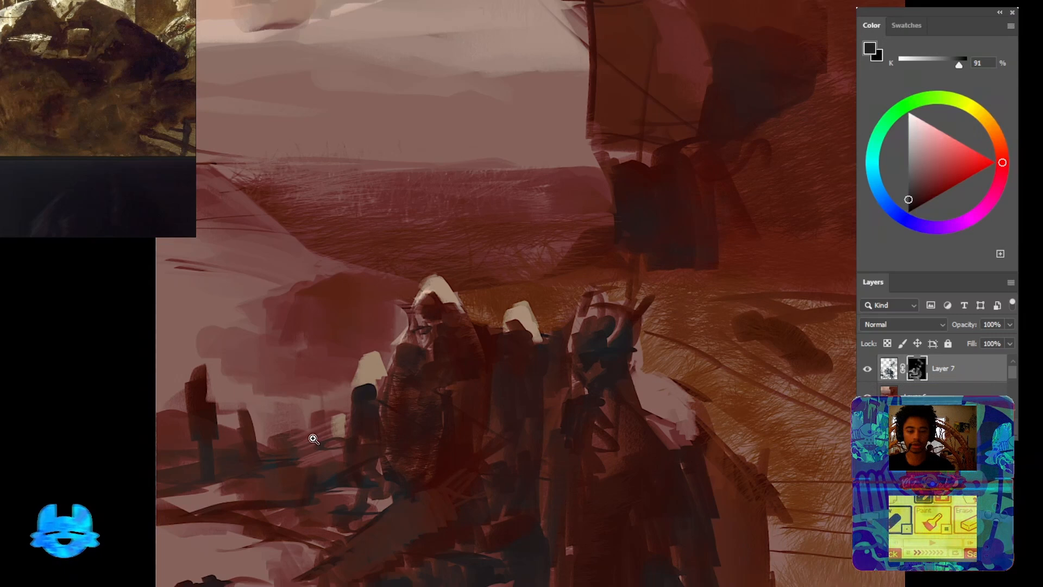
left_click_drag(332, 393, 321, 326)
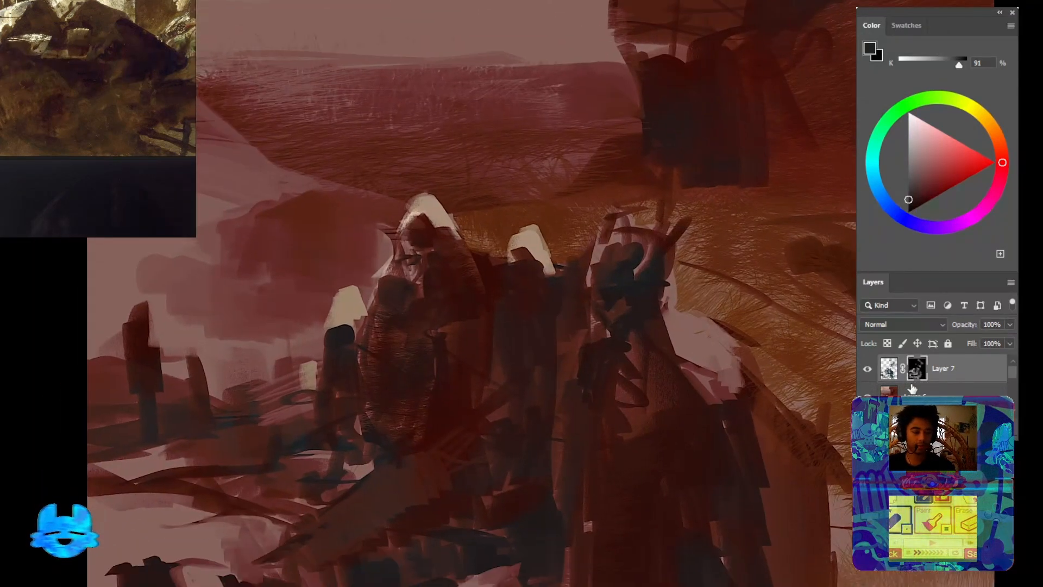
left_click(914, 393, "shift")
key("ctrl+e")
Check the values of the whole composition in the grayscale proof view and return to the color view
left_click_drag(580, 398, 706, 410)
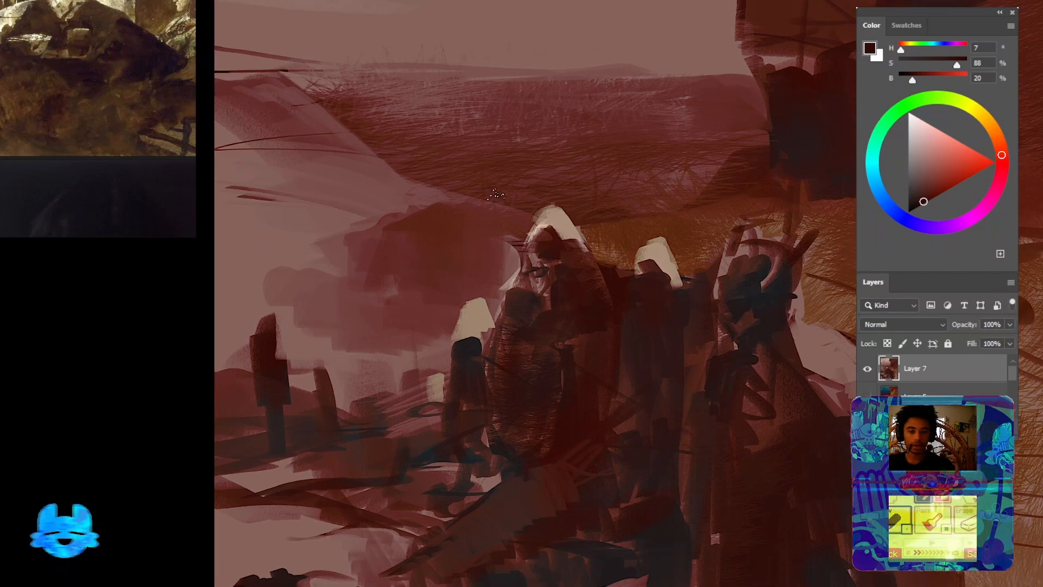
left_click_drag(536, 234, 631, 237)
key("ctrl+y")
mouse_move(510, 313)
left_mouse_down()
mouse_move(440, 289)
mouse_move(405, 293)
mouse_move(507, 330)
mouse_move(524, 310)
mouse_move(506, 278)
mouse_move(493, 501)
left_mouse_up()
mouse_move(496, 386)
left_mouse_down()
mouse_move(499, 483)
mouse_move(454, 410)
mouse_move(484, 421)
mouse_move(481, 319)
mouse_move(495, 346)
left_mouse_up()
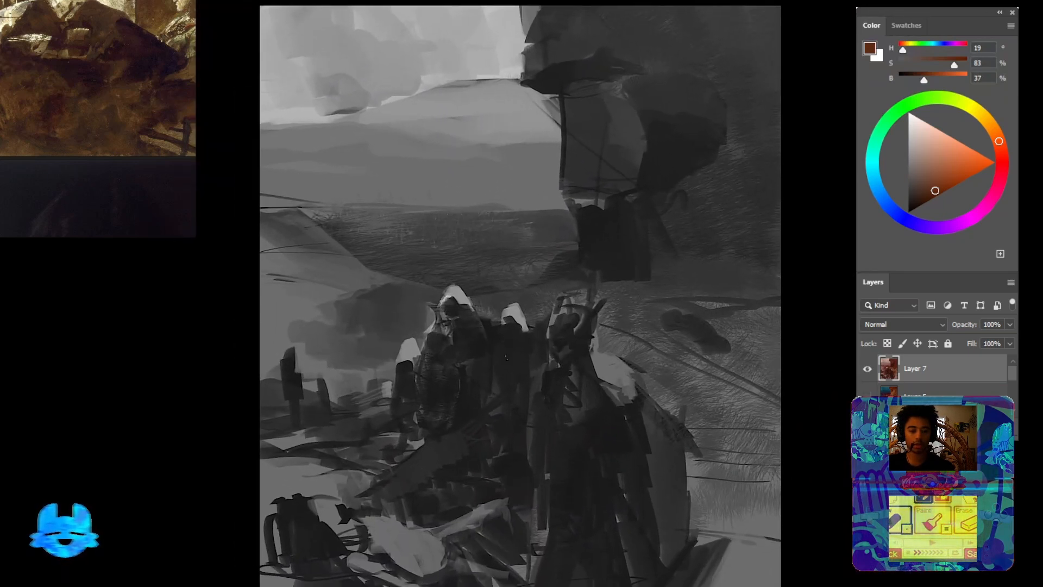
left_click_drag(487, 433, 490, 345)
key("ctrl+y")
Paint a peach highlight (H 19, S 51, B 93) on the small pale rock beside the dark foreground shape and blend it
mouse_move(436, 404)
left_mouse_down()
mouse_move(472, 366)
mouse_move(545, 389)
mouse_move(549, 305)
left_mouse_up()
left_click(947, 143)
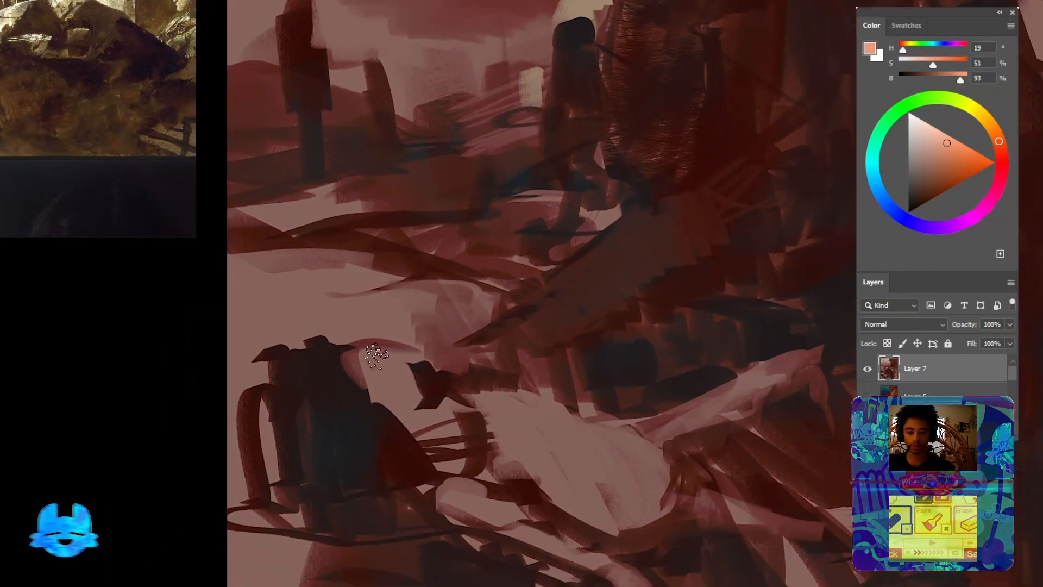
left_click_drag(376, 356, 400, 374)
left_click(385, 373, "alt")
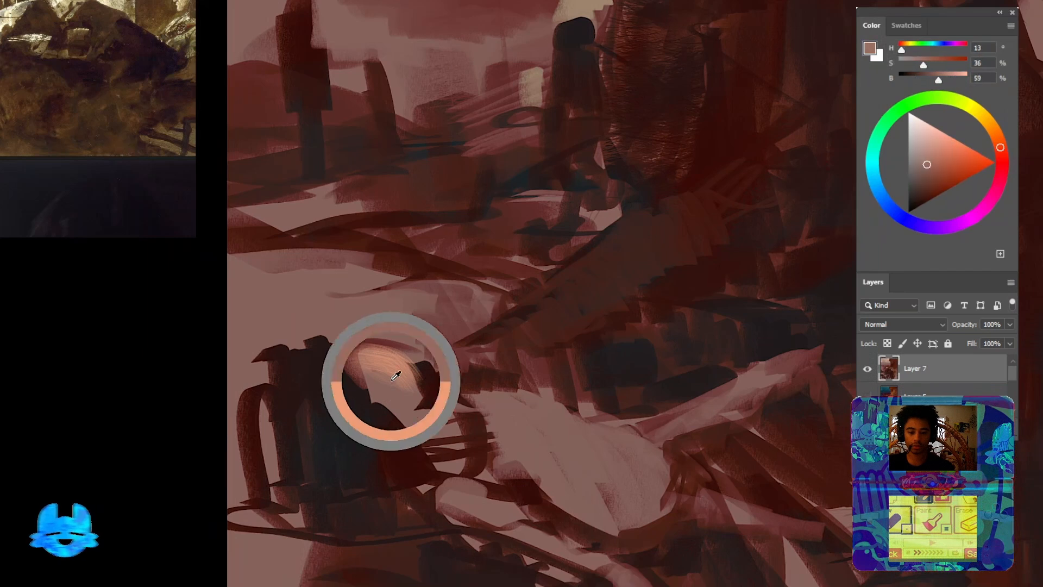
left_click(389, 373, "alt")
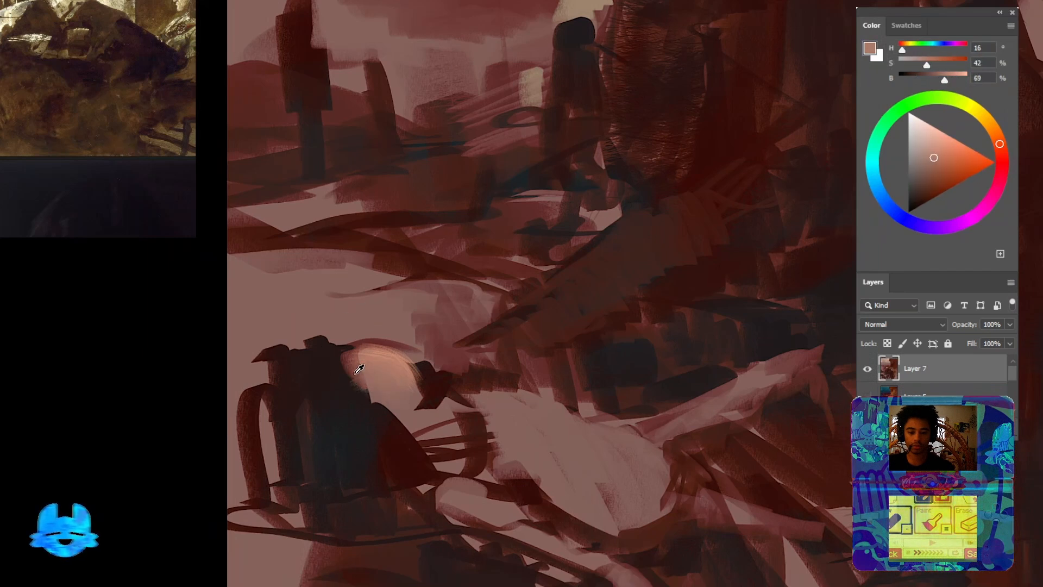
left_click(359, 370, "alt")
Lighten the large pale foreground mass with sampled pink tones, smoothing its upper edge and surface
left_click_drag(494, 402, 498, 390)
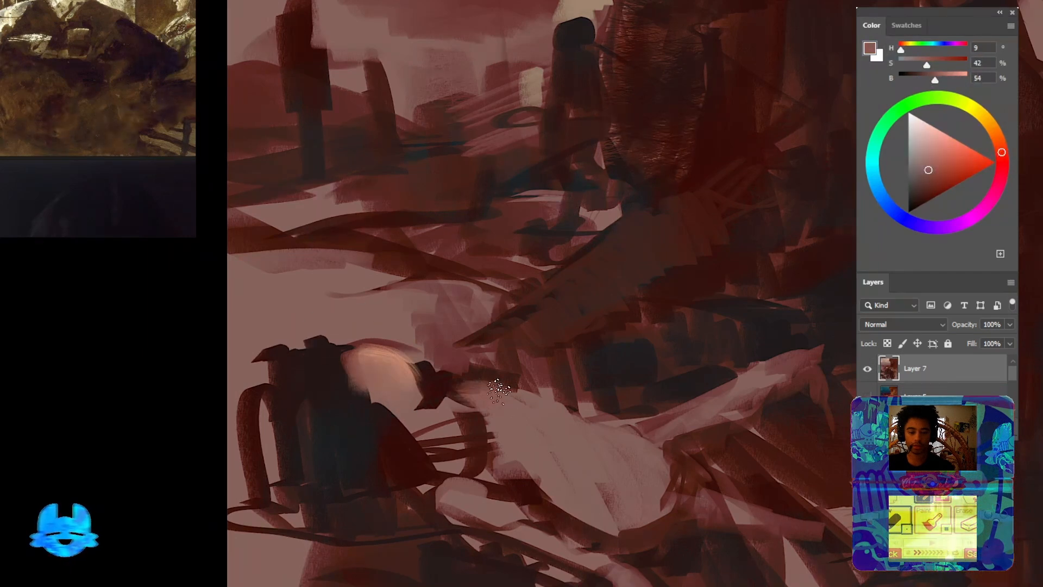
left_click(596, 442, "alt")
mouse_move(477, 394)
left_mouse_down()
mouse_move(497, 392)
mouse_move(503, 430)
mouse_move(515, 435)
mouse_move(538, 405)
mouse_move(565, 404)
mouse_move(543, 446)
mouse_move(581, 428)
mouse_move(606, 473)
mouse_move(589, 449)
mouse_move(600, 438)
mouse_move(638, 443)
left_mouse_up()
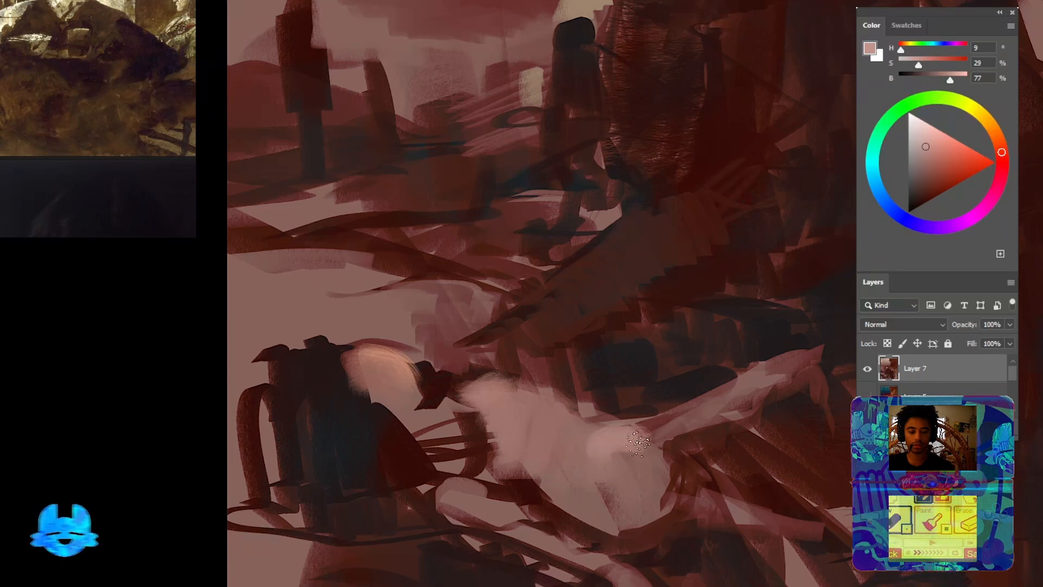
left_click(617, 469, "alt")
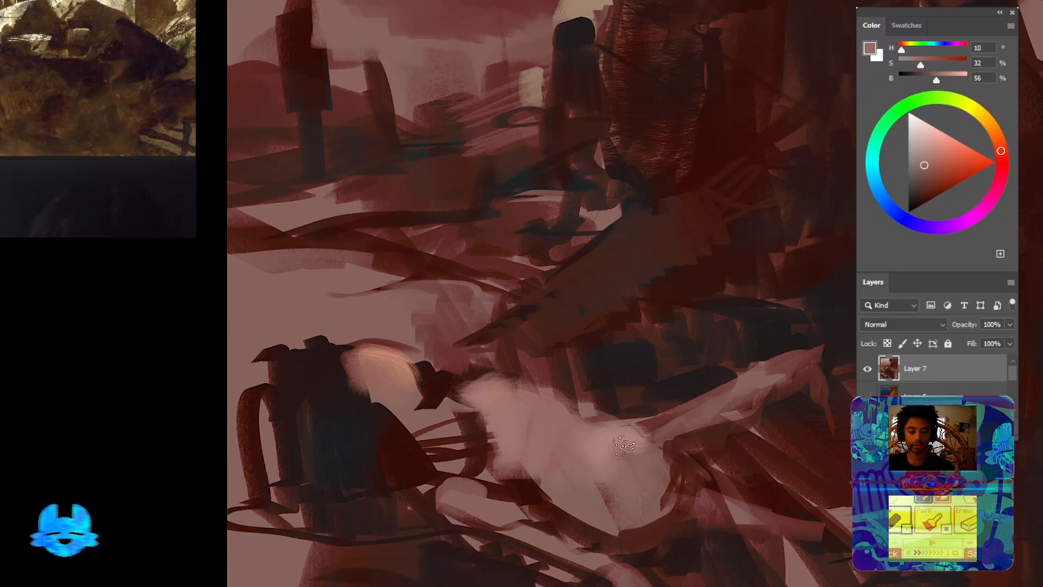
Reshape the edges of the dark foreground shape with sampled dark red and light background colors
left_click(429, 388, "alt")
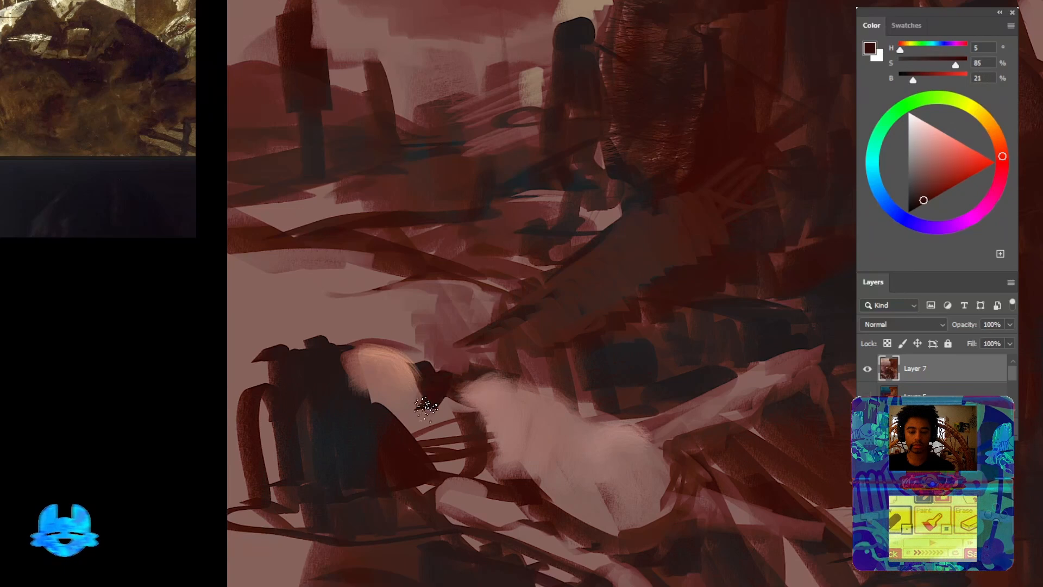
left_click_drag(426, 400, 432, 410)
left_click(312, 330, "alt")
mouse_move(312, 334)
left_mouse_down()
mouse_move(313, 345)
mouse_move(303, 337)
mouse_move(363, 437)
left_mouse_up()
Paint cream hood highlights on the two distant figures using the color sampled from the nearer hood
left_click(370, 220, "alt")
left_click(572, 105, "alt")
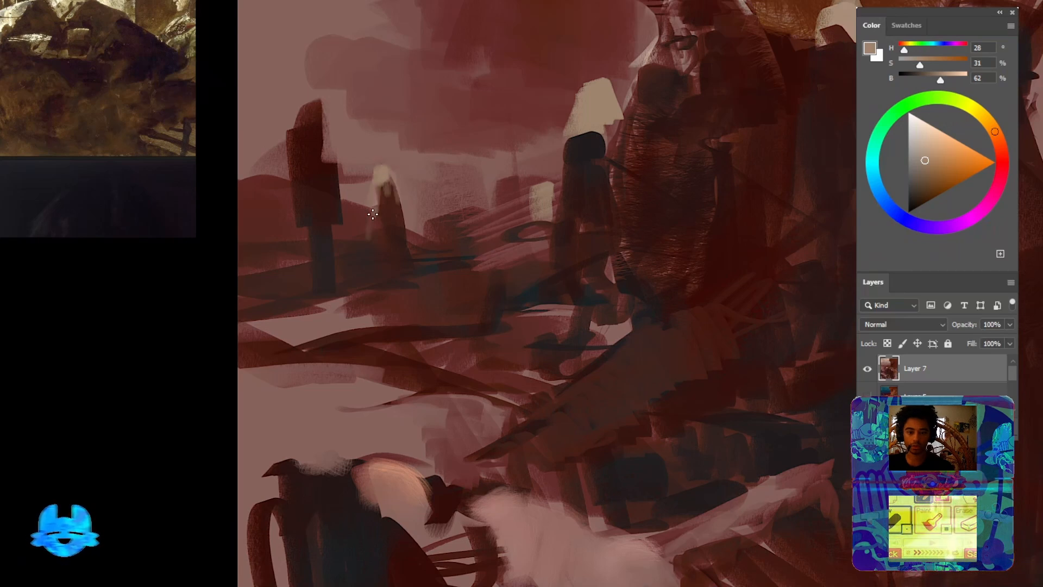
mouse_move(369, 240)
left_mouse_down()
mouse_move(373, 344)
mouse_move(362, 343)
left_mouse_up()
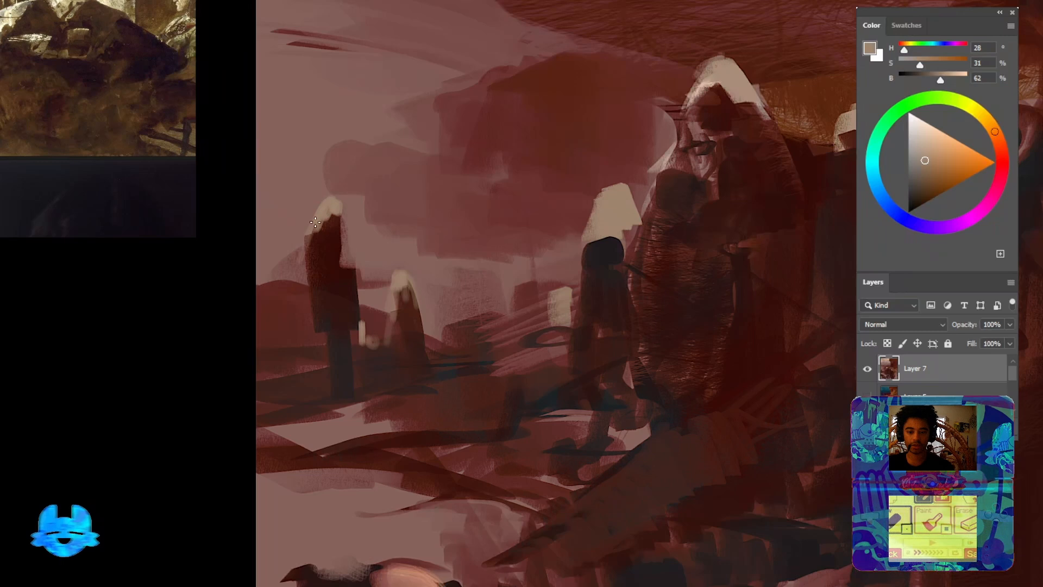
left_click_drag(314, 229, 294, 346)
Build up the farthest figure's cloak with dark red strokes flaring down from its hood
left_click(320, 273, "alt")
left_click_drag(310, 296, 293, 363)
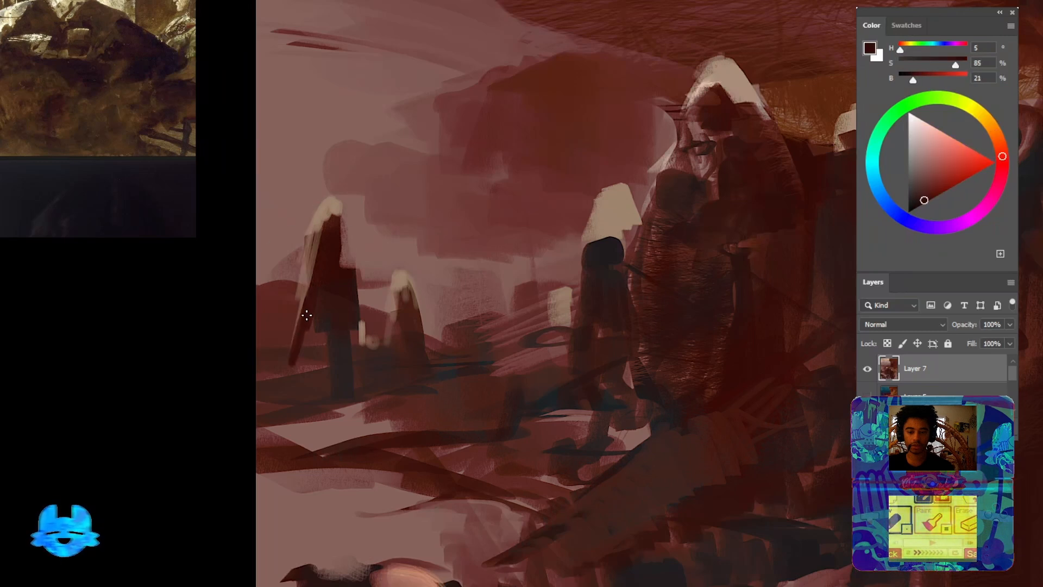
left_click_drag(313, 231, 298, 323)
left_click_drag(321, 222, 302, 243)
left_click_drag(312, 336, 309, 397)
mouse_move(322, 339)
left_mouse_down()
mouse_move(320, 394)
mouse_move(94, 576)
left_mouse_up()
Lasso a rolling hill shape behind the distant figures, fill it with large sampled-brown brush strokes (H 19, S 85, B 35), and deselect
left_click(658, 274, "alt")
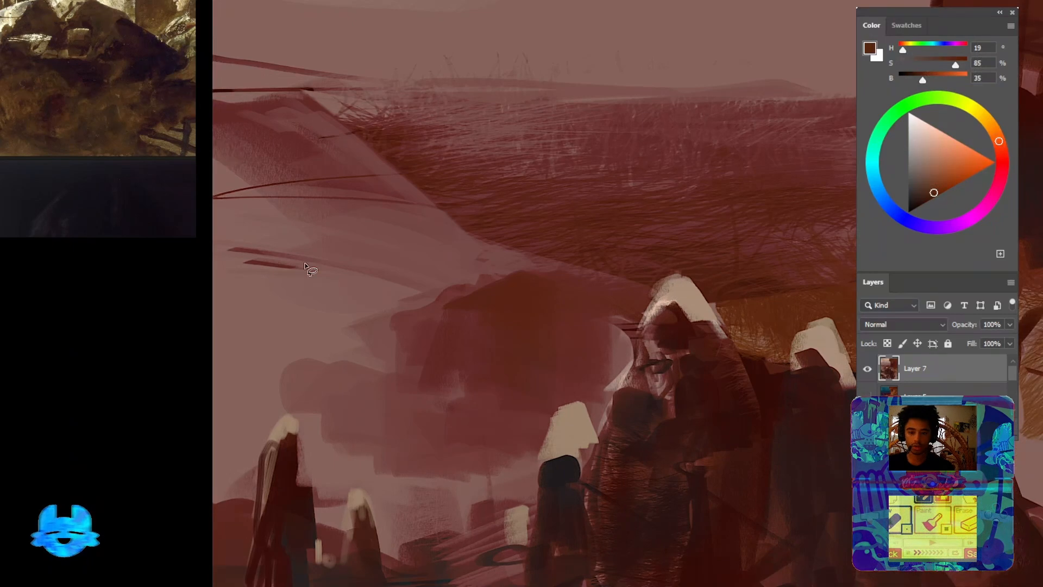
mouse_move(305, 265)
left_mouse_down()
mouse_move(444, 298)
mouse_move(443, 312)
mouse_move(379, 362)
mouse_move(457, 426)
mouse_move(403, 420)
mouse_move(217, 438)
mouse_move(173, 480)
mouse_move(215, 253)
left_mouse_up()
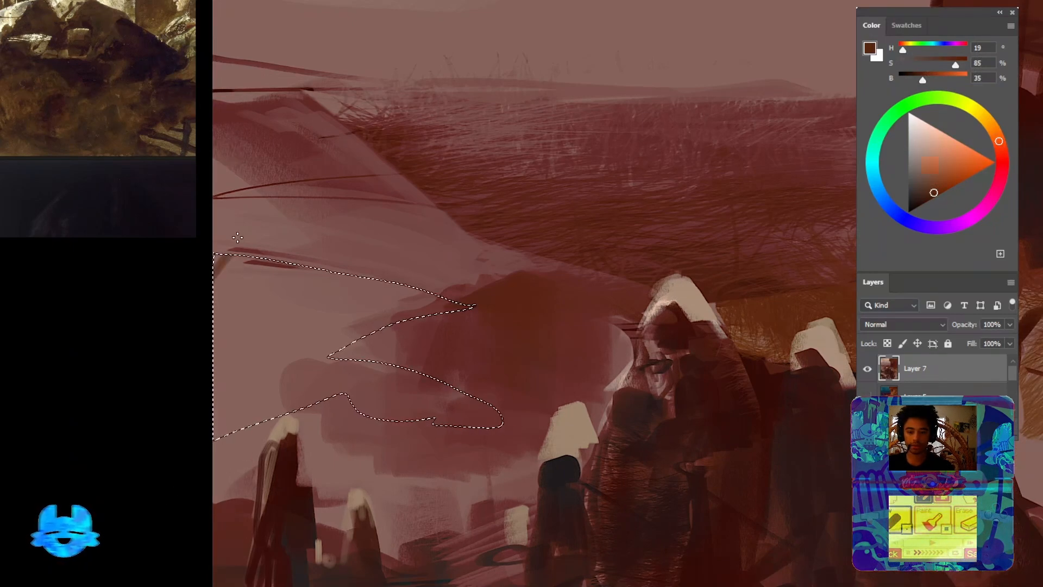
key("]")
key("]")
key("]")
key("]")
key("]")
mouse_move(213, 306)
left_mouse_down()
mouse_move(325, 244)
mouse_move(448, 323)
mouse_move(320, 378)
mouse_move(424, 417)
mouse_move(337, 438)
mouse_move(293, 407)
left_mouse_up()
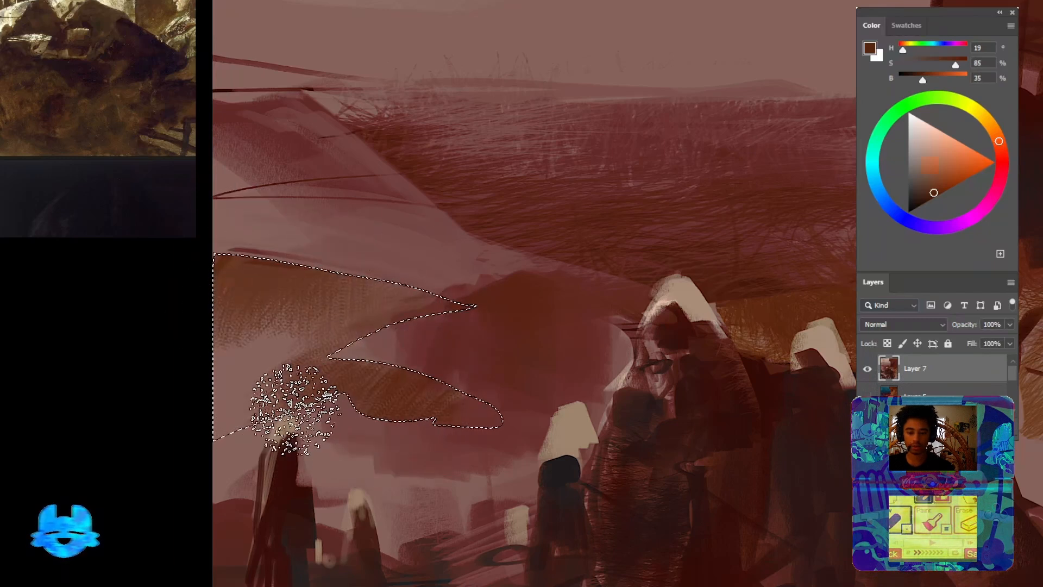
key("ctrl+d")
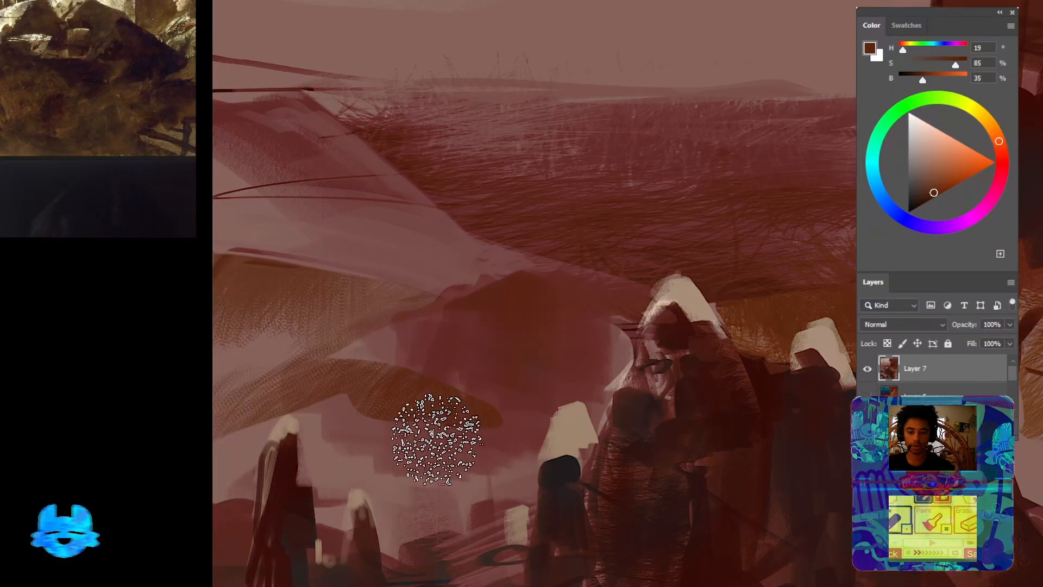
Lasso a thin tapering strip of land at the horizon by the canvas edge, brush it brown, and deselect
mouse_move(496, 357)
left_mouse_down()
mouse_move(443, 532)
mouse_move(591, 366)
left_mouse_up()
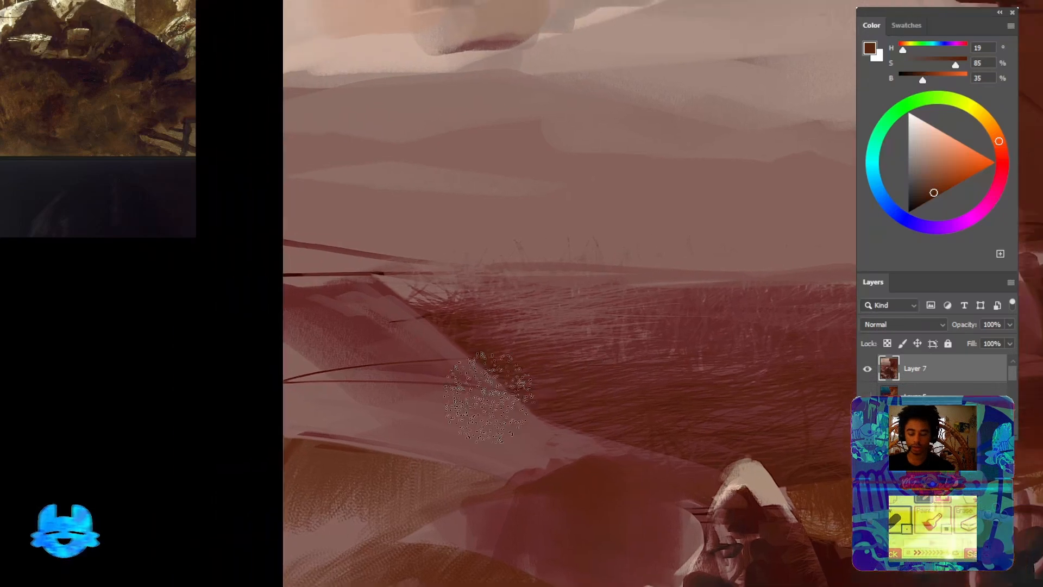
key("l")
left_click_drag(280, 291, 343, 311)
mouse_move(402, 299)
left_mouse_down()
mouse_move(513, 276)
mouse_move(217, 259)
mouse_move(297, 279)
left_mouse_up()
left_click_drag(288, 238, 340, 205)
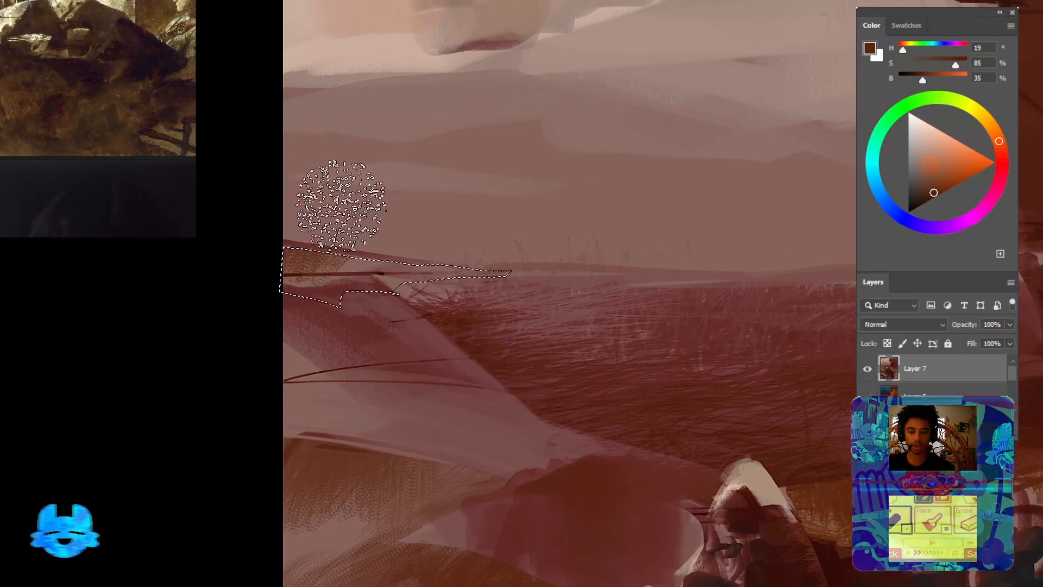
left_click_drag(342, 242, 413, 244)
key("ctrl+d")
Select the sky and pale distant hills down to the horizon and up to the cliff edge
left_click_drag(667, 292, 565, 402)
left_click_drag(597, 384, 447, 356)
left_click_drag(552, 336, 575, 307)
mouse_move(496, 343)
left_mouse_down()
mouse_move(447, 335)
mouse_move(435, 304)
mouse_move(278, 301)
left_mouse_up()
key("w")
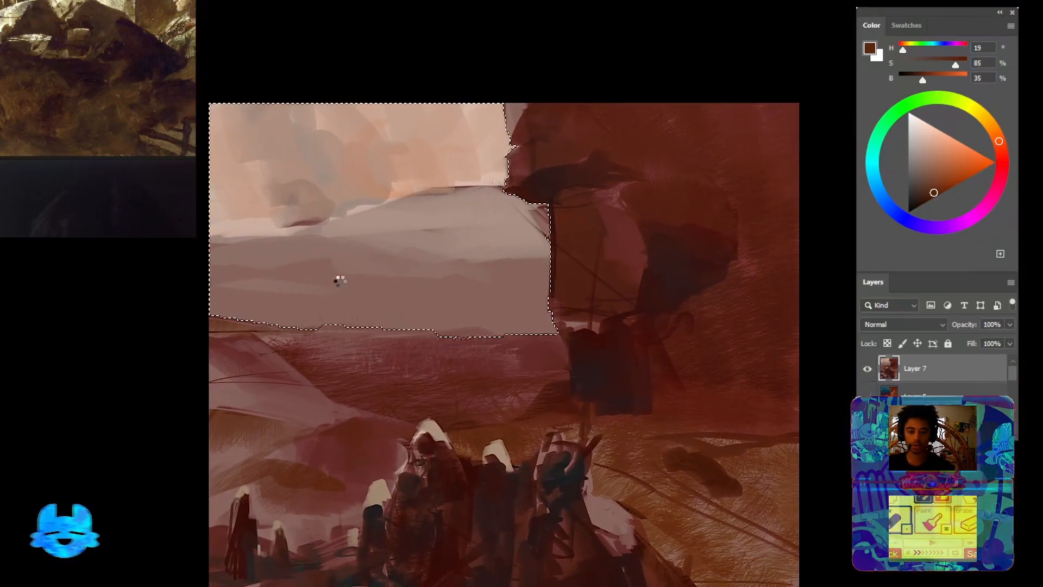
key("b")
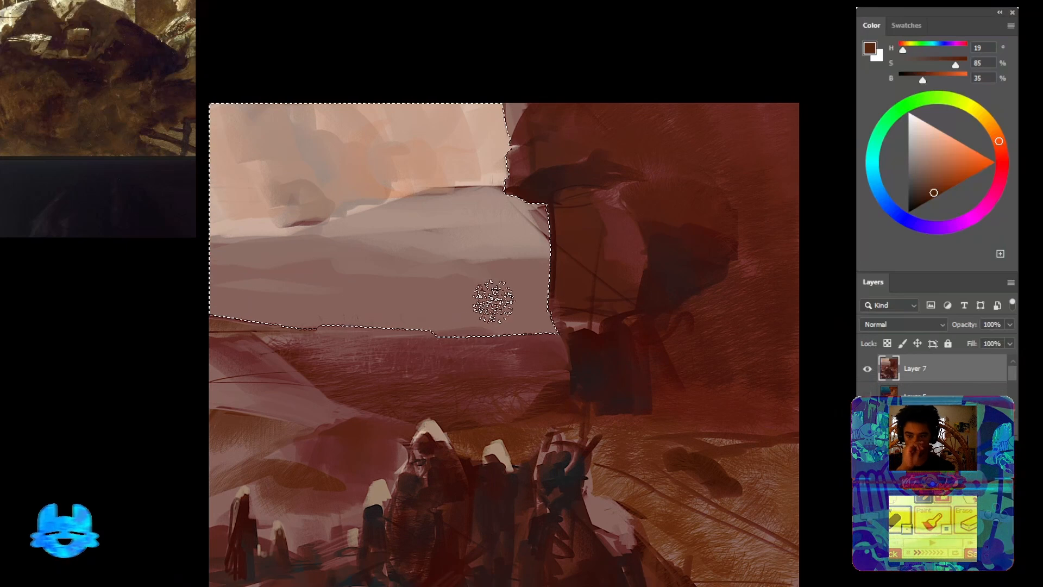
Brush a yellow tint over the pale distant hills within the selection, blending it with a sampled muted brown
left_click_drag(952, 99, 964, 122)
left_click_drag(943, 171, 948, 167)
mouse_move(596, 347)
left_mouse_down()
mouse_move(581, 340)
mouse_move(584, 275)
left_mouse_up()
mouse_move(482, 251)
left_mouse_down()
mouse_move(379, 291)
mouse_move(295, 236)
left_mouse_up()
left_click(247, 330, "alt")
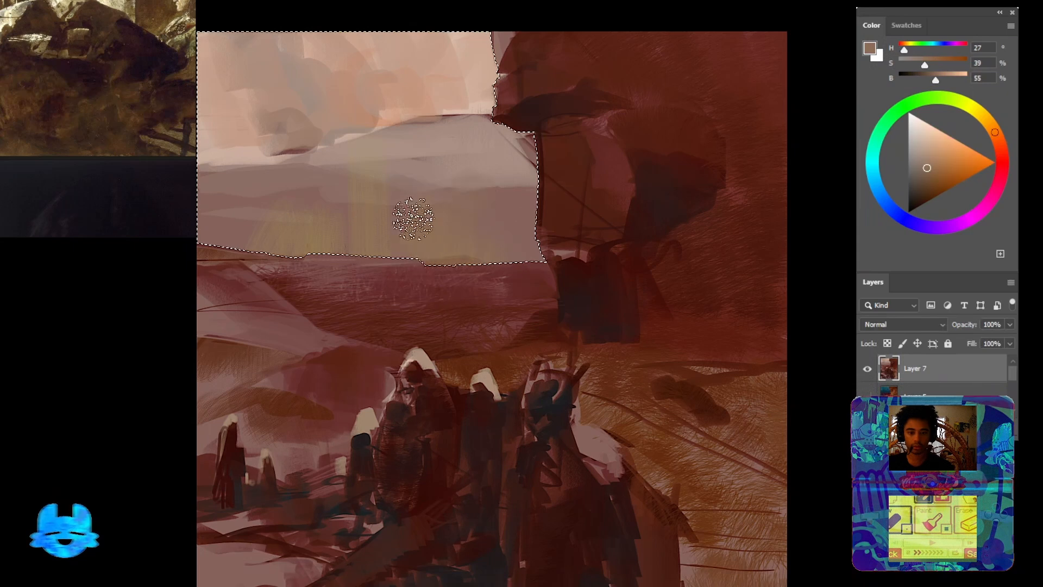
left_click_drag(483, 190, 524, 214)
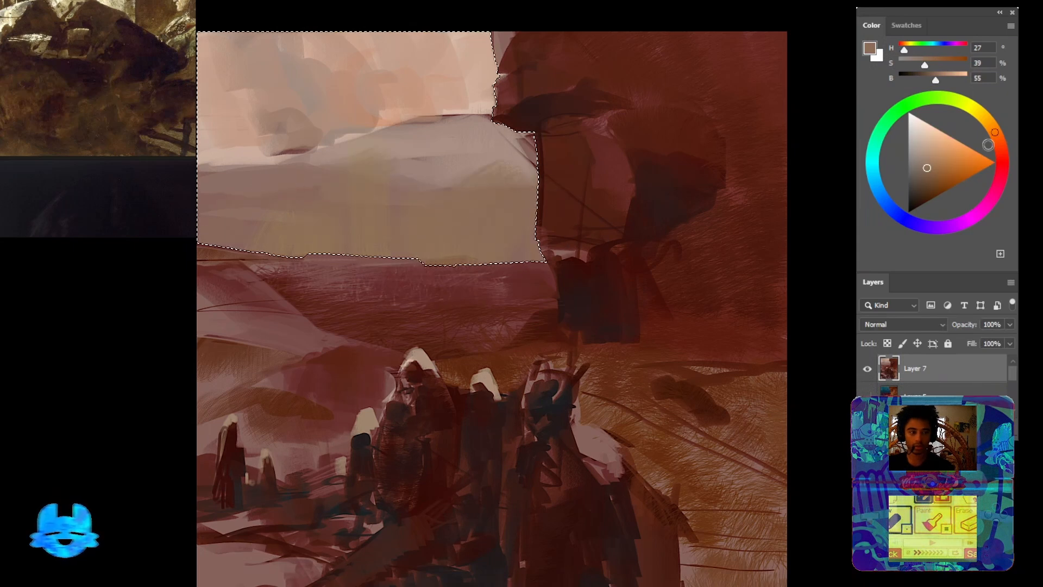
Brush saturated yellow (H 48, S 86, B 77) near the cliff edge and in a long diagonal streak across the distant hills
left_click(981, 112)
left_click(965, 169)
mouse_move(544, 160)
left_mouse_down()
mouse_move(453, 190)
mouse_move(432, 175)
mouse_move(448, 172)
mouse_move(507, 221)
left_mouse_up()
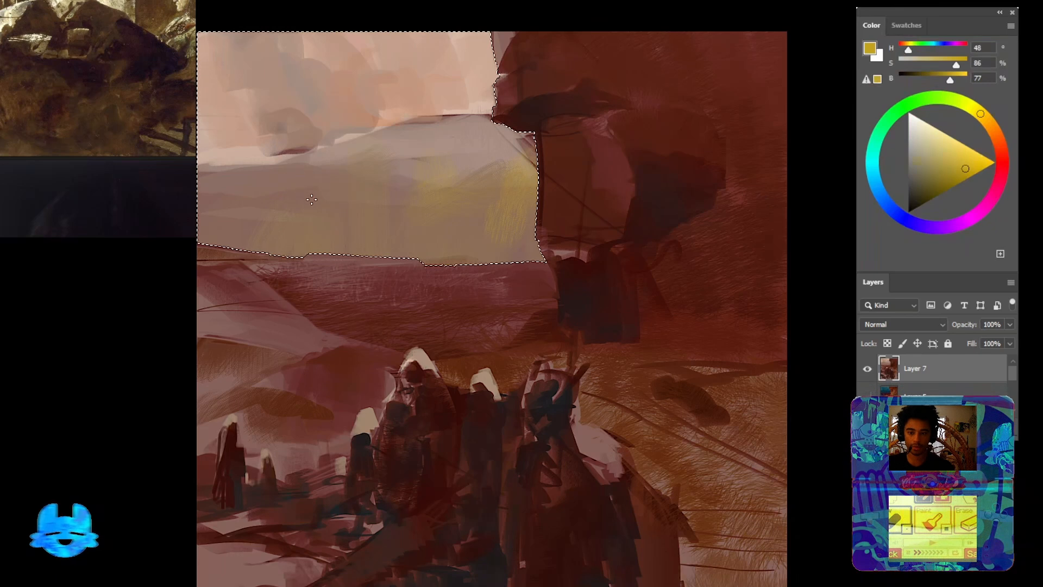
mouse_move(312, 207)
left_mouse_down()
mouse_move(477, 175)
mouse_move(256, 243)
left_mouse_up()
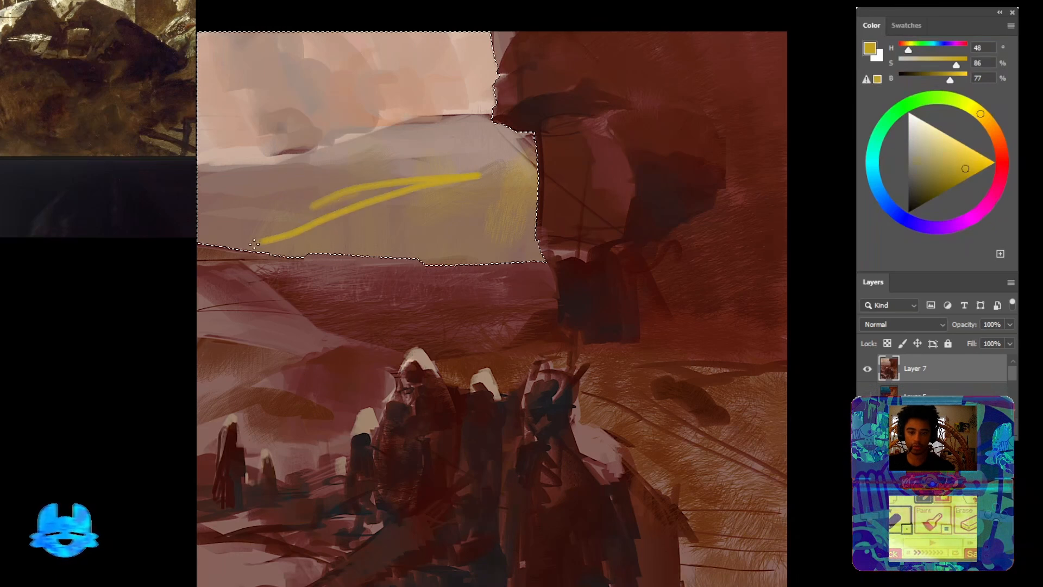
mouse_move(323, 214)
left_mouse_down()
mouse_move(439, 184)
mouse_move(382, 224)
mouse_move(466, 188)
left_mouse_up()
Break up the lower edge of the yellow streak with short diagonal strokes of sampled hill brown and muted yellow
left_click(438, 204, "alt")
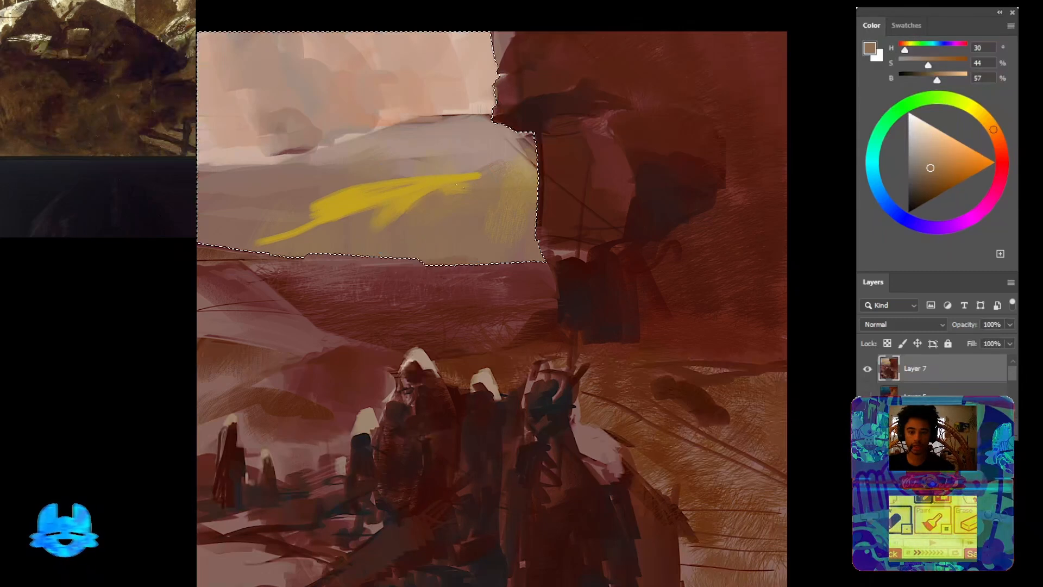
left_click(410, 223, "alt")
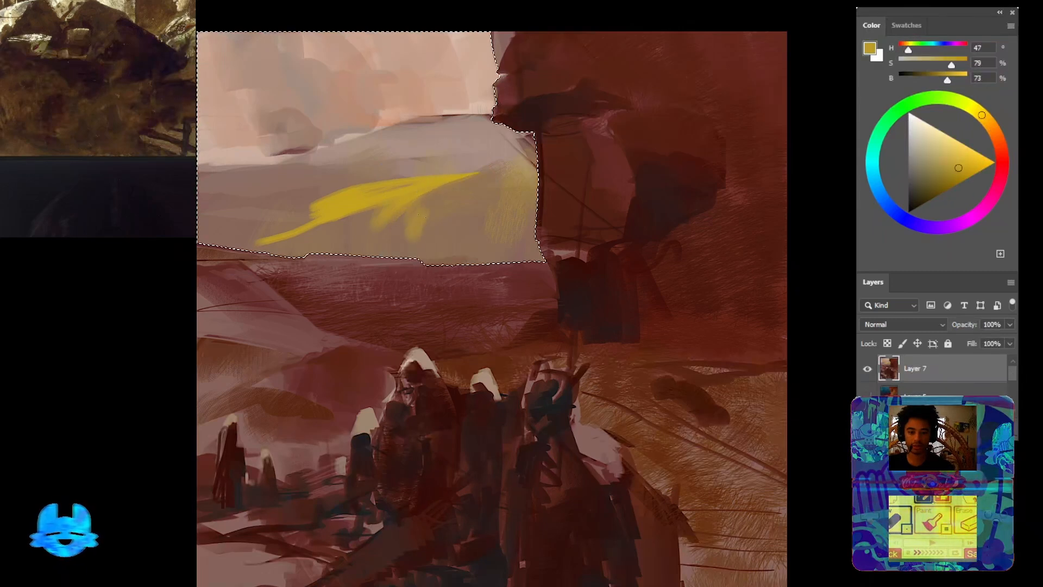
left_click_drag(411, 222, 370, 246)
left_click(403, 237, "alt")
left_click_drag(421, 219, 407, 234)
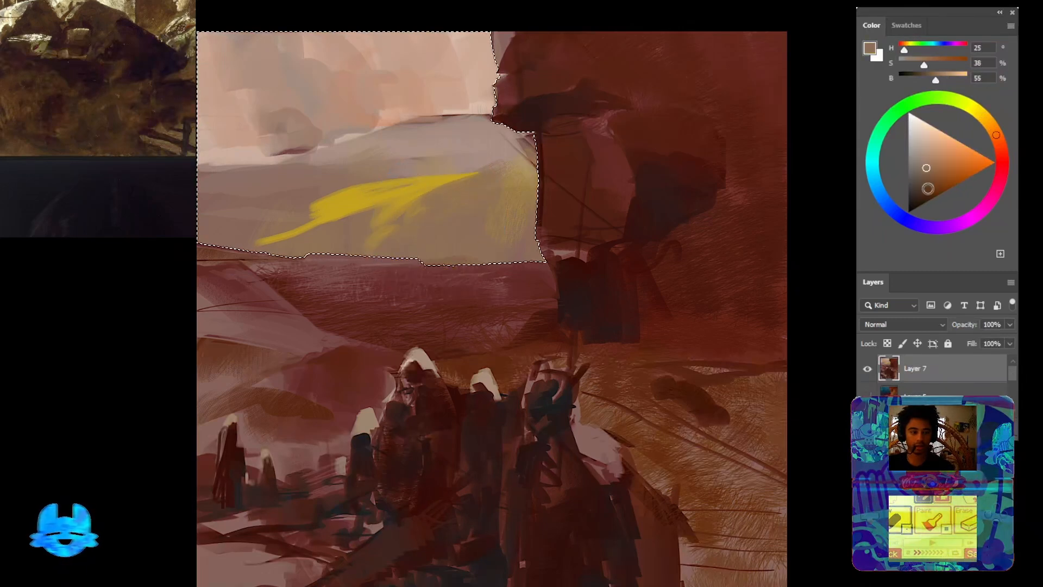
left_click(998, 139)
left_click_drag(923, 167, 954, 160)
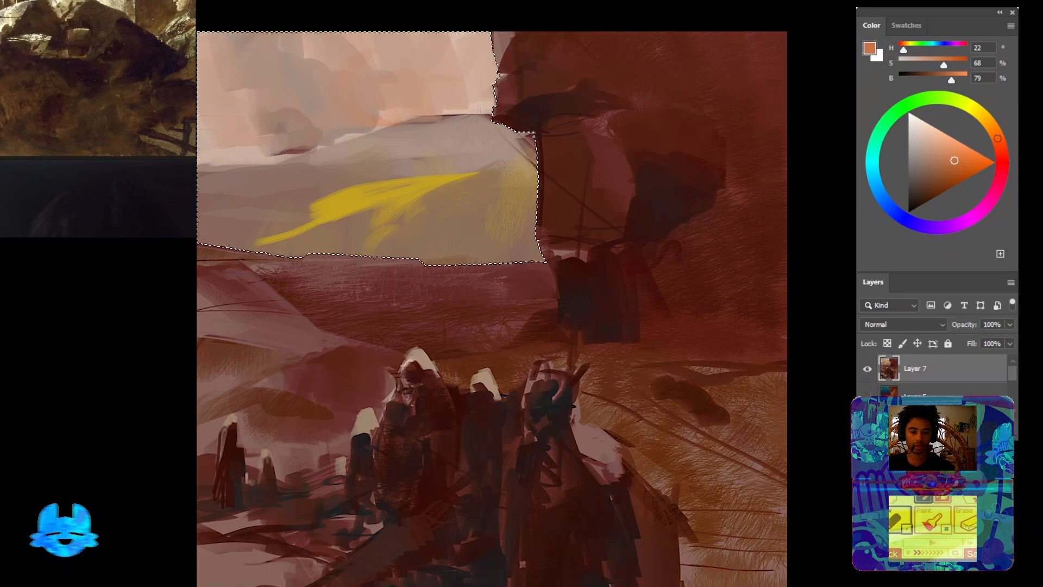
key("ctrl+z")
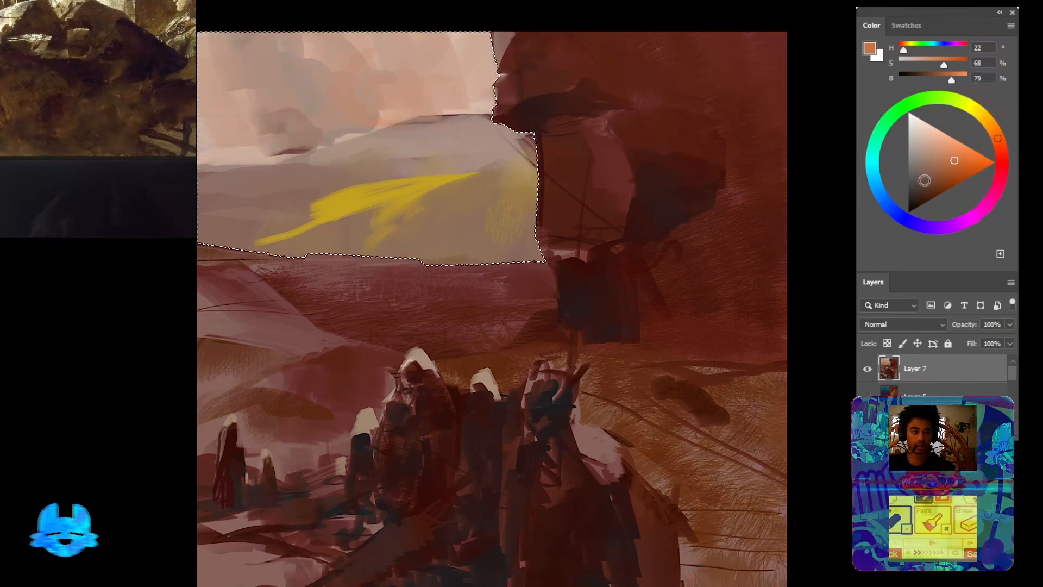
left_click_drag(924, 179, 915, 196)
left_click(948, 99)
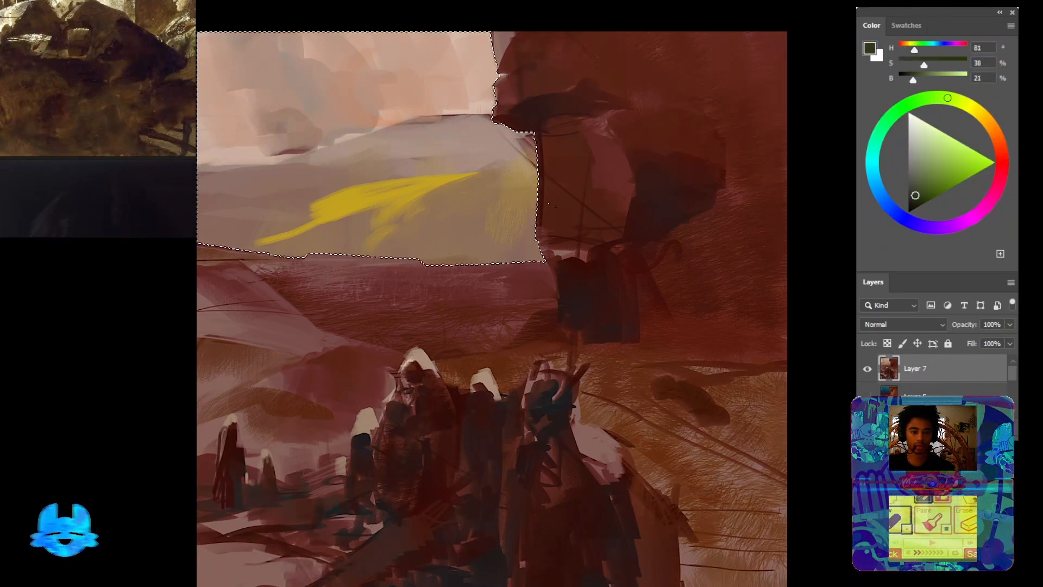
mouse_move(426, 217)
left_mouse_down()
mouse_move(409, 243)
mouse_move(402, 212)
mouse_move(448, 193)
mouse_move(418, 226)
mouse_move(427, 207)
mouse_move(383, 228)
mouse_move(424, 211)
mouse_move(439, 188)
mouse_move(480, 186)
left_mouse_up()
key("ctrl+z")
Brush a sampled red-brown shadow beneath the cliff-side end of the yellow streak and soften it with the hill's muted brown
left_click(663, 102, "alt")
left_click(414, 221, "alt")
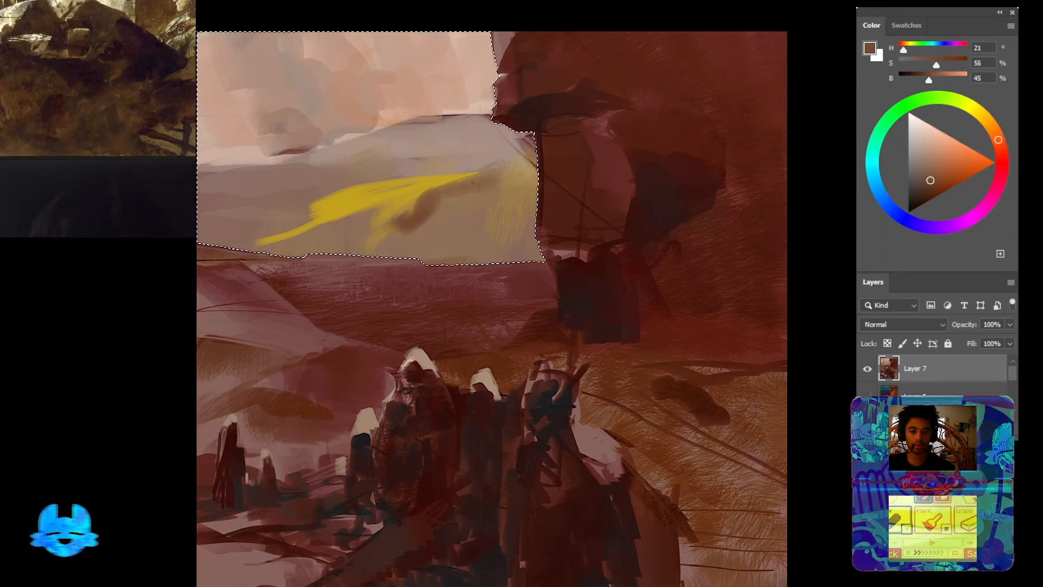
left_click(436, 211, "alt")
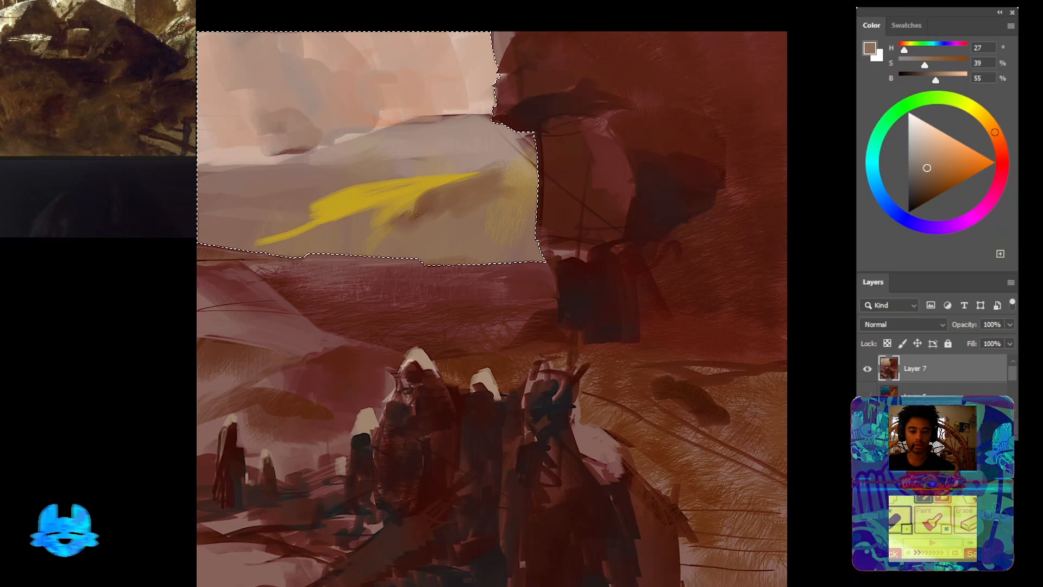
Extend the yellow streak towards the canvas edge with a softer sampled yellow (H 47, S 80, B 73), and deselect
left_click(330, 197, "alt")
mouse_move(315, 204)
left_mouse_down()
mouse_move(282, 215)
mouse_move(312, 212)
left_mouse_up()
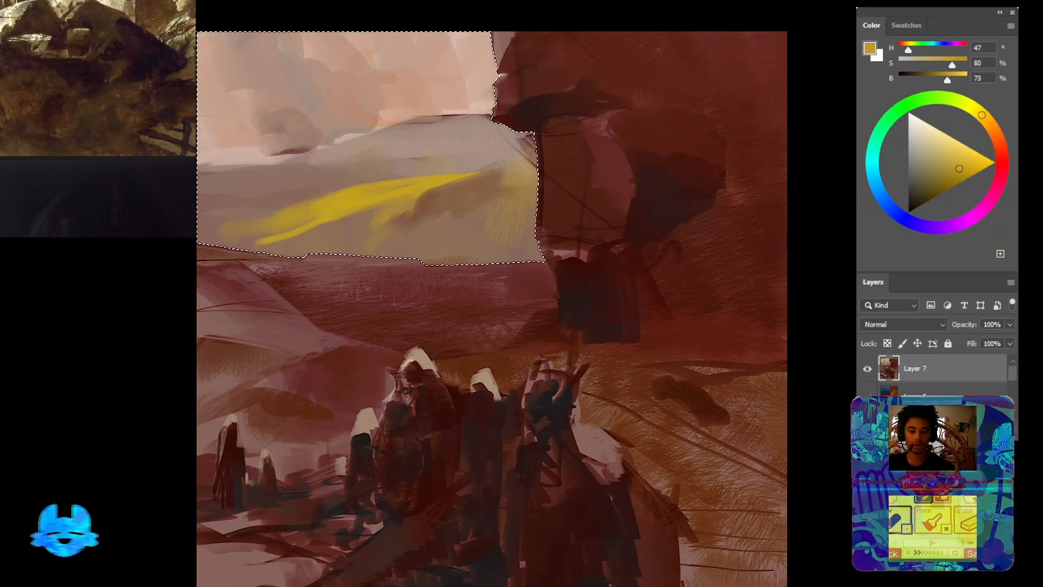
key("ctrl+d")
Flip the painting horizontally to check the composition
left_click_drag(451, 226, 373, 299)
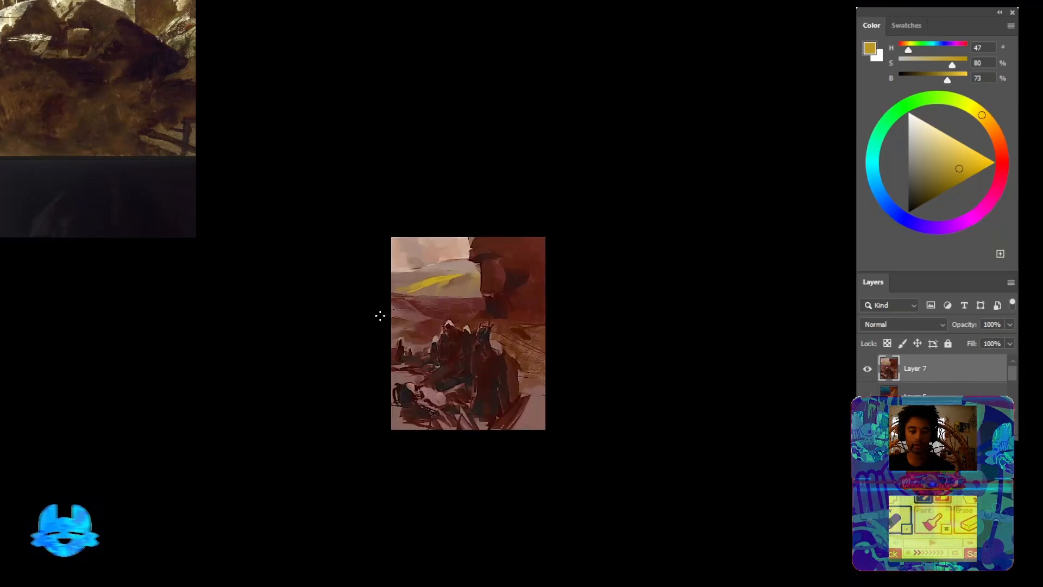
key("ctrl+shift+h")
left_click_drag(498, 277, 482, 288, "ctrl")
Enlarge and soften the small dark cloud above the distant hills using brownish and pale pink tones sampled from the sky
left_click(582, 199, "alt")
left_click(616, 236, "alt")
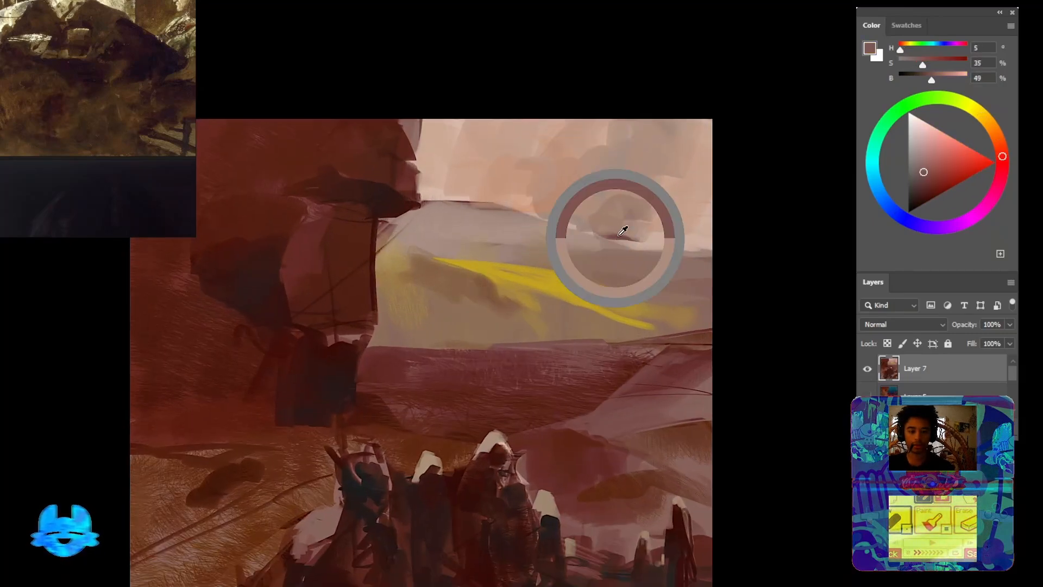
left_click_drag(619, 234, 593, 217)
left_click(635, 209, "alt")
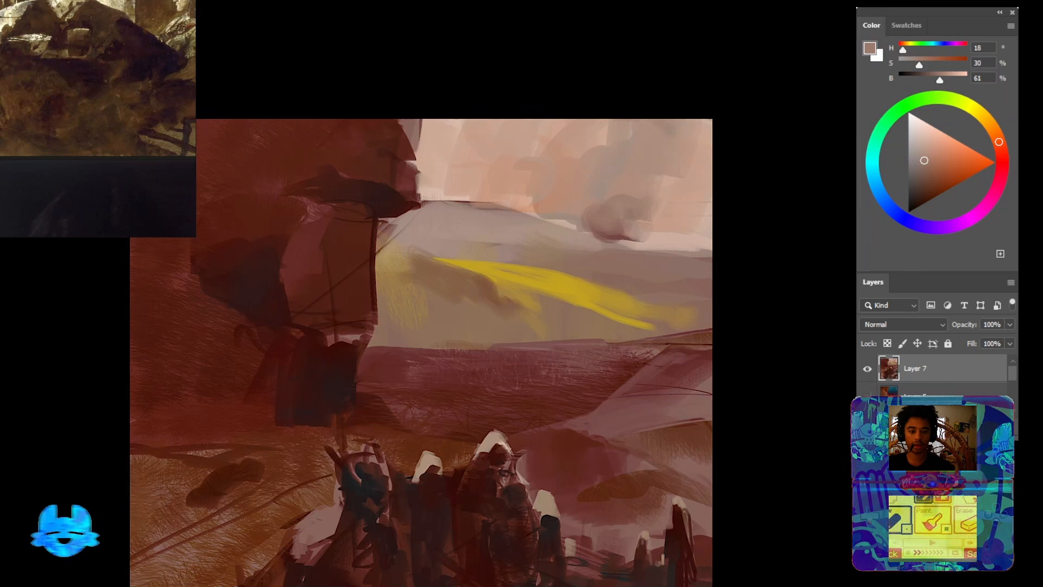
left_click(659, 227, "alt")
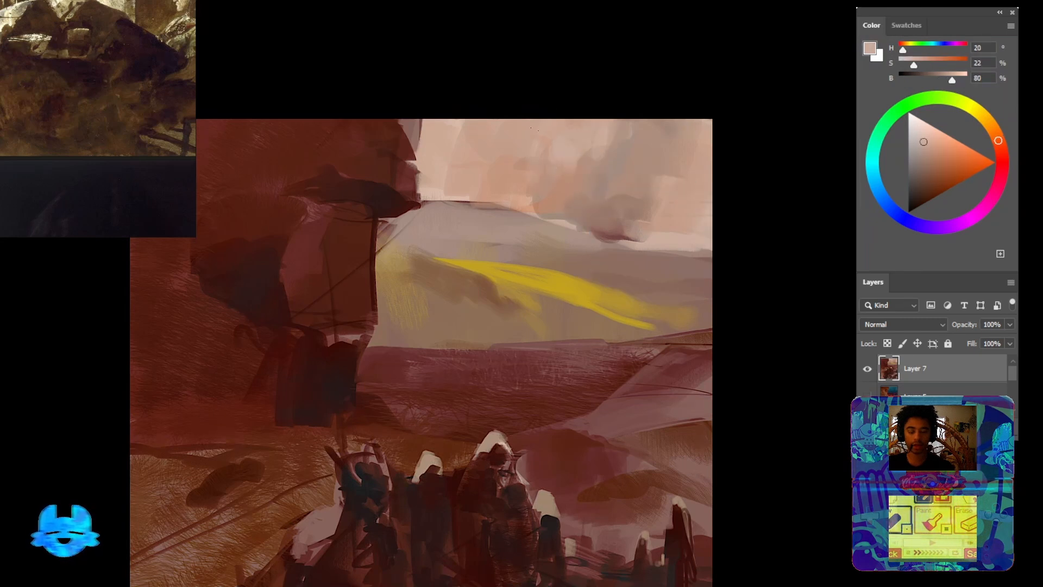
Brush a dark face opening into the middle figure's cream hood with dark red-brown (H 9, S 65, B 24) sampled from the cliff overhang
left_click_drag(376, 203, 459, 152)
left_click(443, 143, "alt")
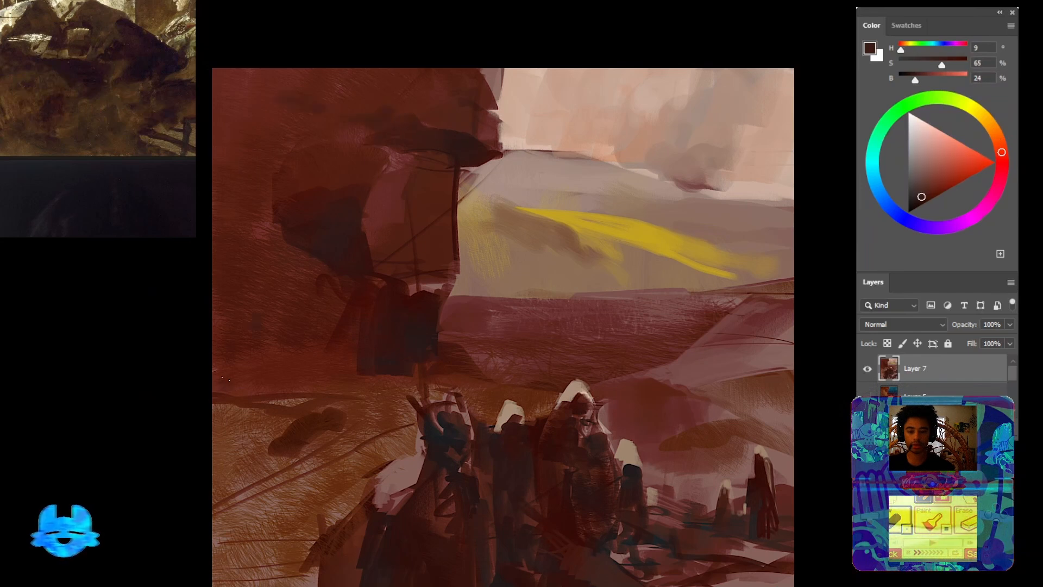
left_click_drag(398, 405, 337, 256)
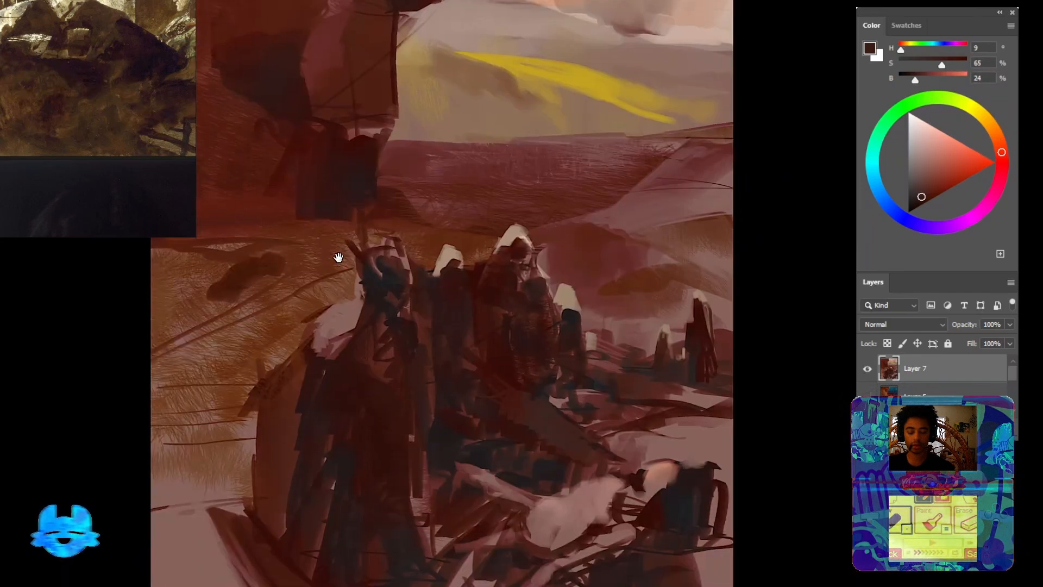
left_click_drag(336, 321, 374, 298)
left_click_drag(576, 244, 571, 232)
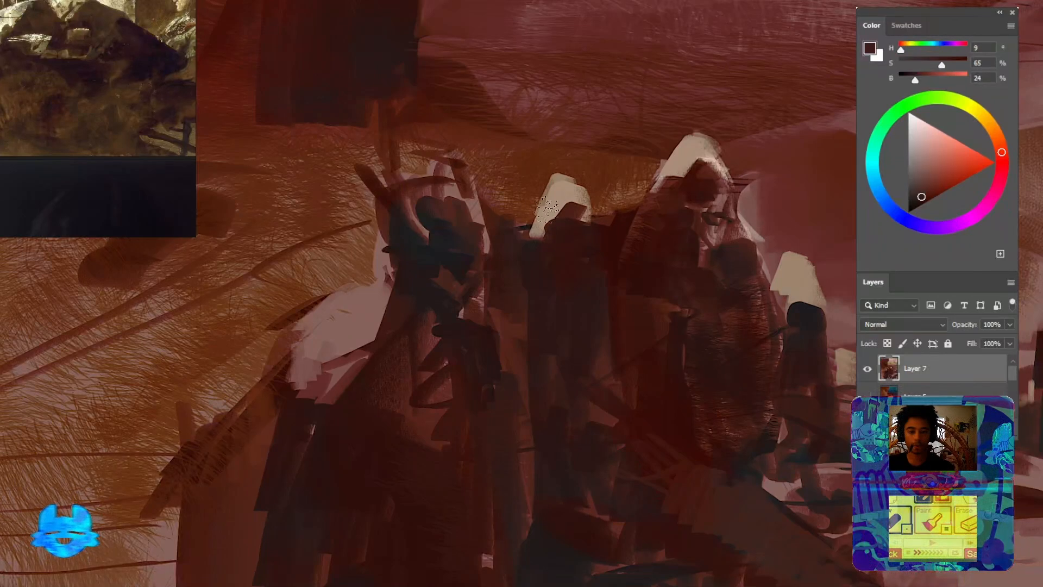
Brush pale highlights onto the foreground figure's face and shoulder, starting from cream sampled off the middle figure's hood
left_click(562, 198, "alt")
mouse_move(426, 216)
left_mouse_down()
mouse_move(465, 244)
mouse_move(455, 239)
mouse_move(471, 222)
left_mouse_up()
left_click(458, 242, "alt")
left_click(450, 227, "alt")
mouse_move(356, 348)
left_mouse_down()
mouse_move(369, 368)
mouse_move(385, 354)
mouse_move(361, 307)
mouse_move(352, 340)
mouse_move(335, 351)
mouse_move(341, 328)
left_mouse_up()
Rework the foreground figure's shoulder highlight with pale pink (H 9, S 11, B 82) from the neighbouring hood, blending in sampled robe tones
left_click(696, 163, "alt")
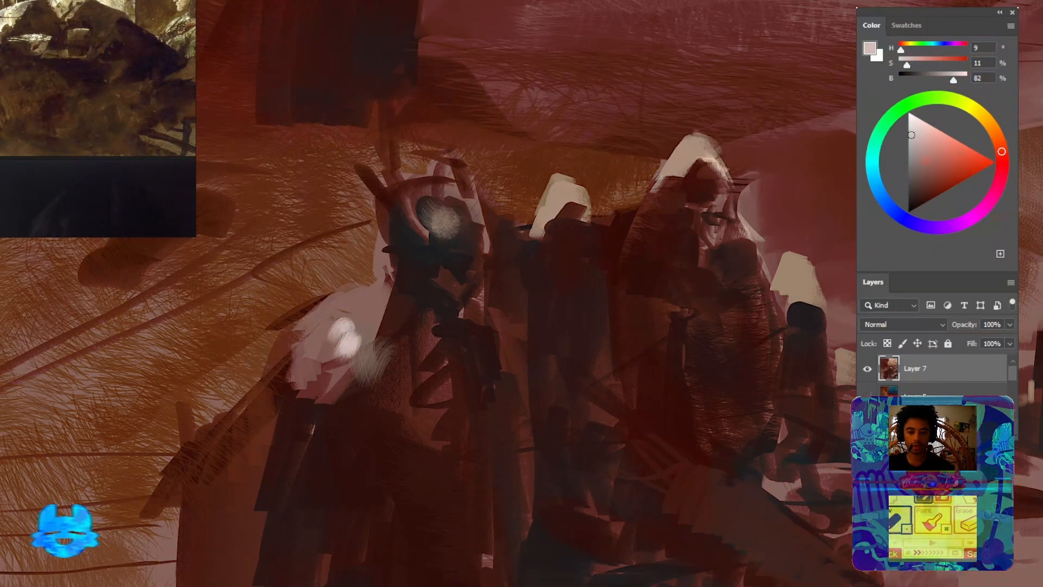
left_click_drag(326, 382, 317, 403)
left_click(356, 410, "alt")
mouse_move(369, 373)
left_mouse_down()
mouse_move(366, 330)
mouse_move(385, 408)
mouse_move(386, 384)
mouse_move(372, 367)
left_mouse_up()
left_click(351, 337, "alt")
left_click(403, 335, "alt")
left_click(414, 278, "alt")
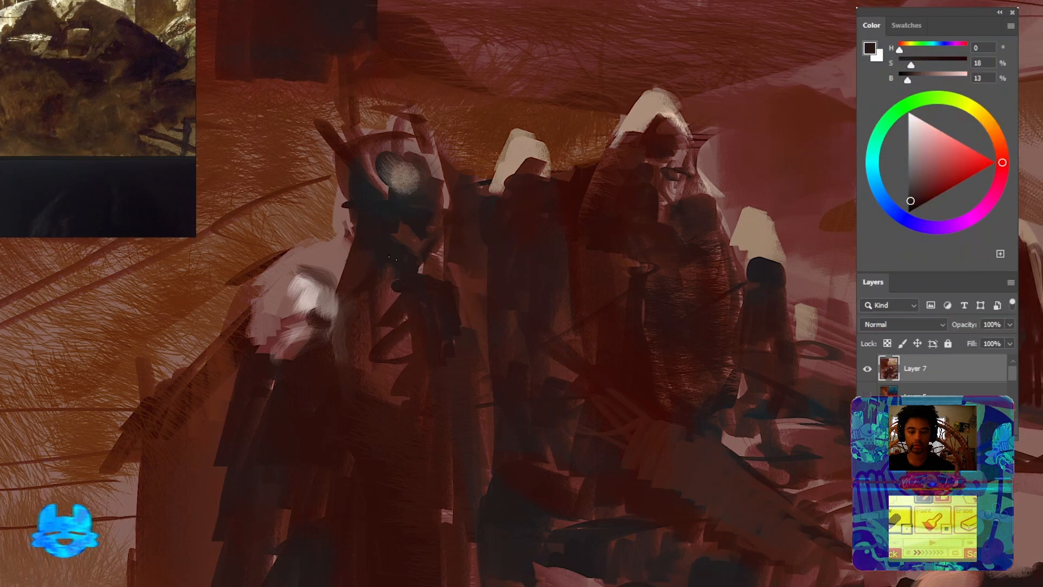
Paint brown and dark tones sampled from the canvas into the horned figure's lower face and along the edge of its neck
left_click(440, 244, "alt")
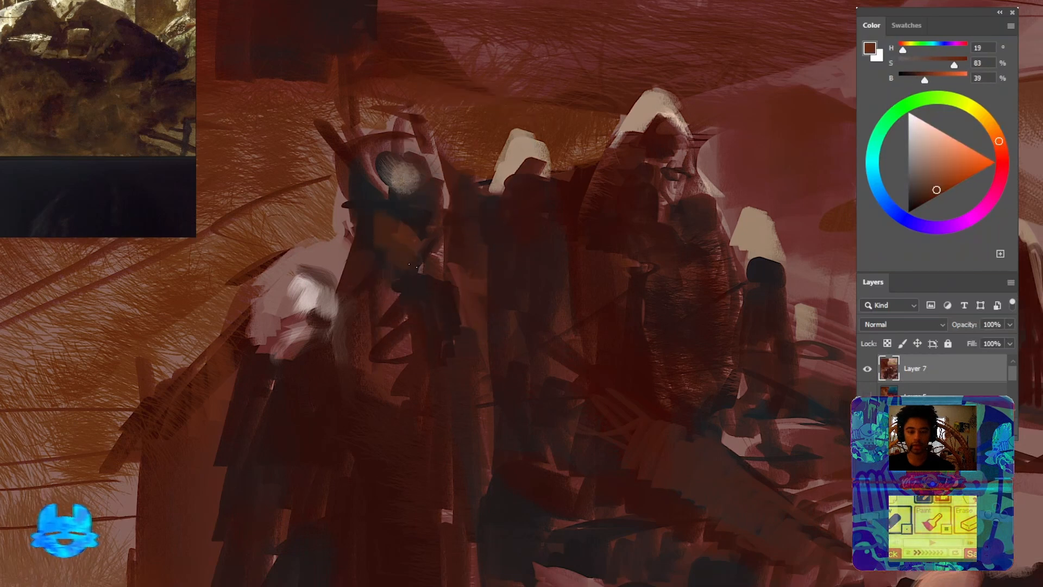
left_click_drag(429, 228, 419, 256)
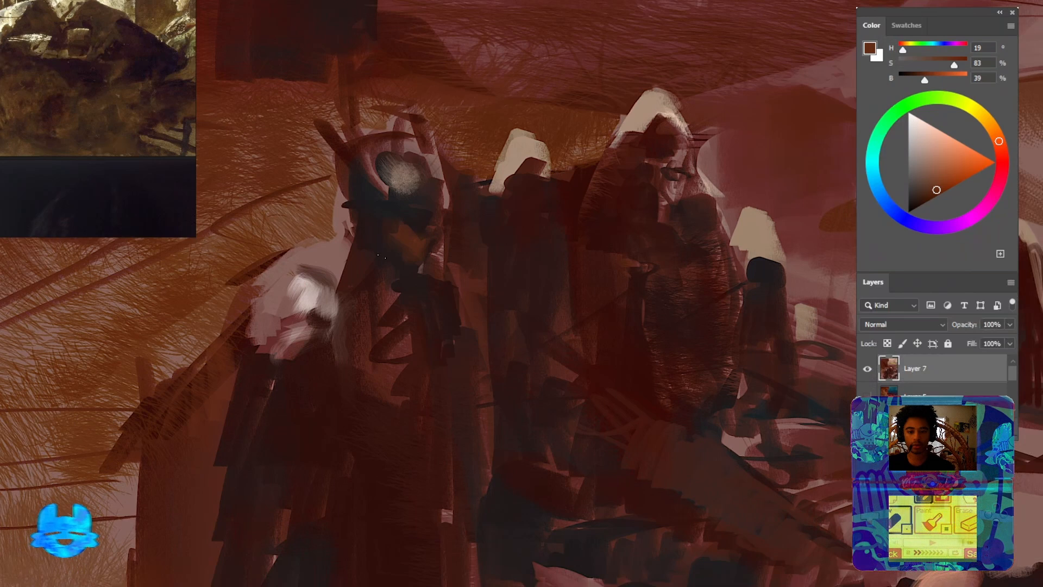
left_click(390, 267, "alt")
left_click_drag(357, 218, 345, 211)
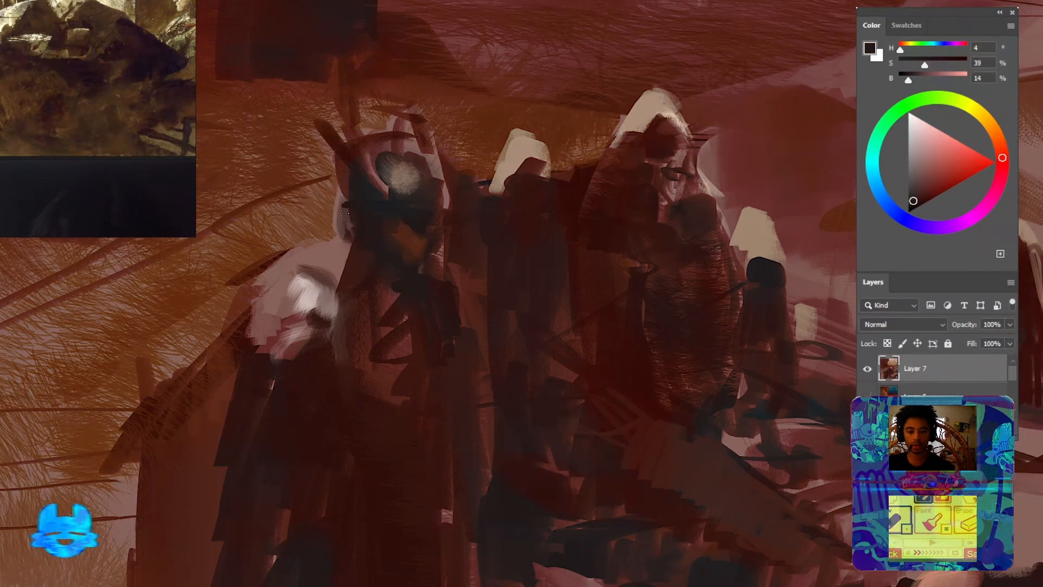
left_click(394, 194, "alt")
Sample a dark red and paint it over the shadowed bodies of the cloaked figures beside the horned figure
left_click(532, 281, "alt")
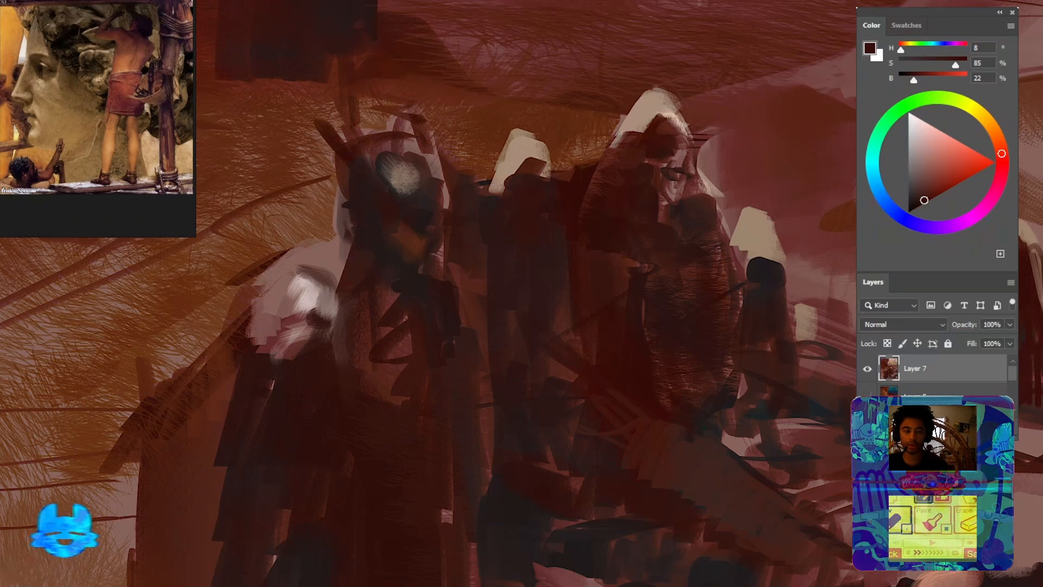
mouse_move(512, 278)
left_mouse_down()
mouse_move(498, 298)
mouse_move(437, 296)
mouse_move(573, 325)
left_mouse_up()
left_click_drag(427, 293, 371, 180)
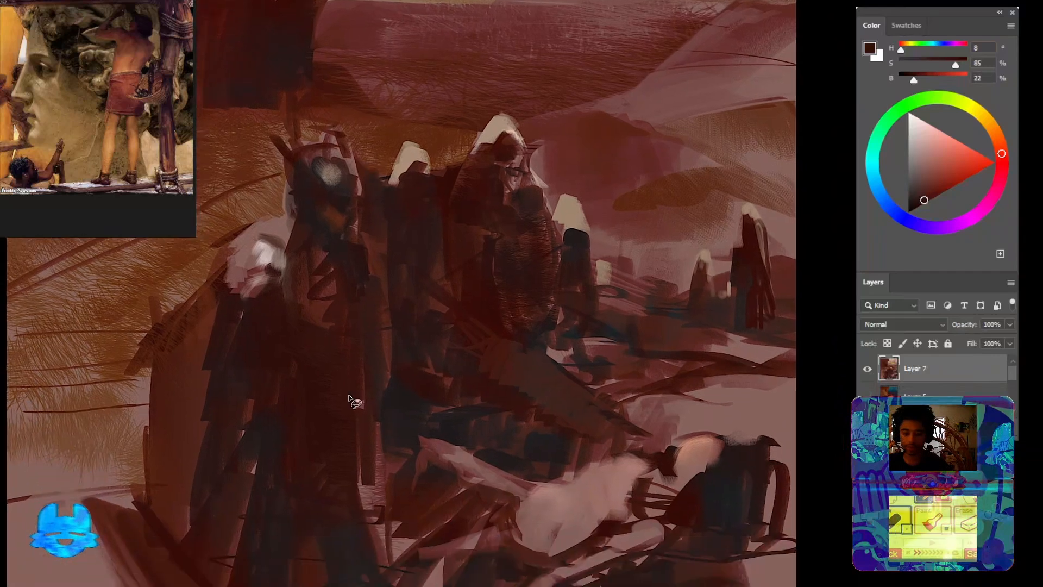
Lasso the pale ground area in the painting's lower-left corner, bounded by the dark edge of the cloak
left_click_drag(349, 398, 346, 309)
left_click_drag(186, 418, 323, 402)
mouse_move(258, 337)
left_mouse_down()
mouse_move(158, 361)
mouse_move(149, 428)
mouse_move(235, 576)
mouse_move(408, 575)
mouse_move(218, 319)
left_mouse_up()
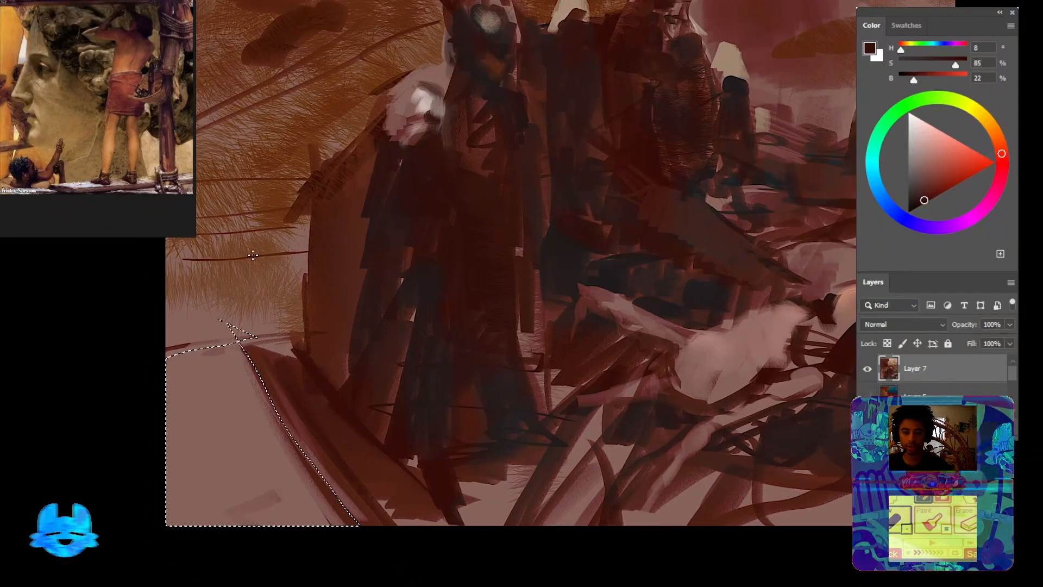
key("ctrl+d")
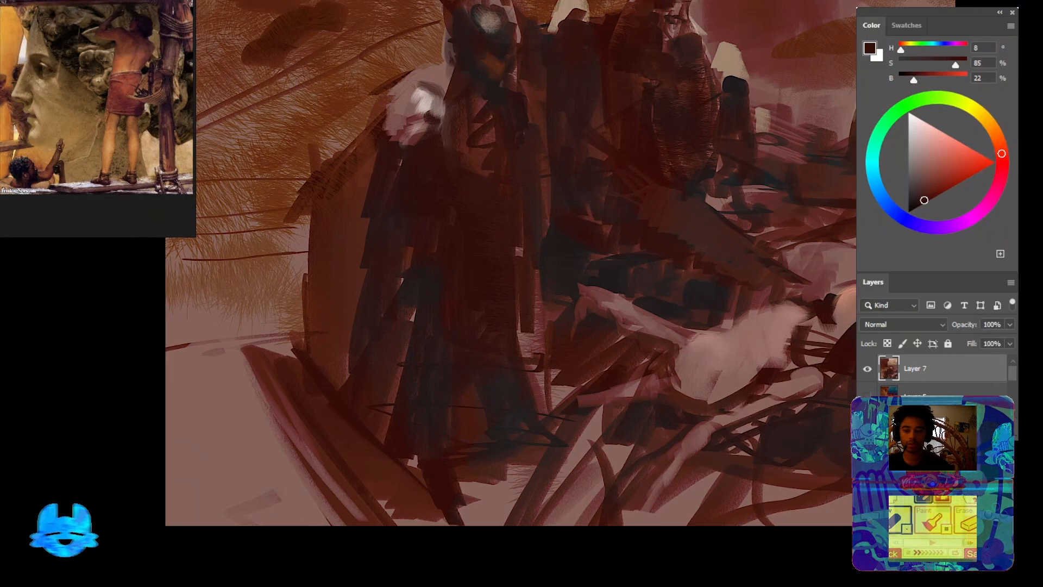
key("ctrl+z")
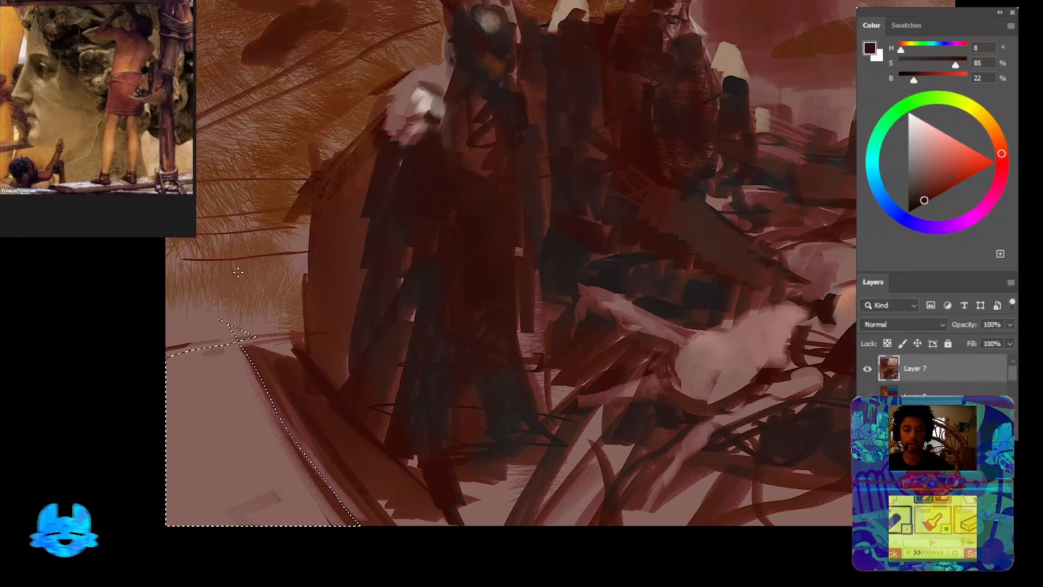
Fill the selected ground with textured strokes of the pale tone sampled from the figure's shoulder and clear the selection
left_click(425, 109, "alt")
left_click_drag(316, 521, 259, 563)
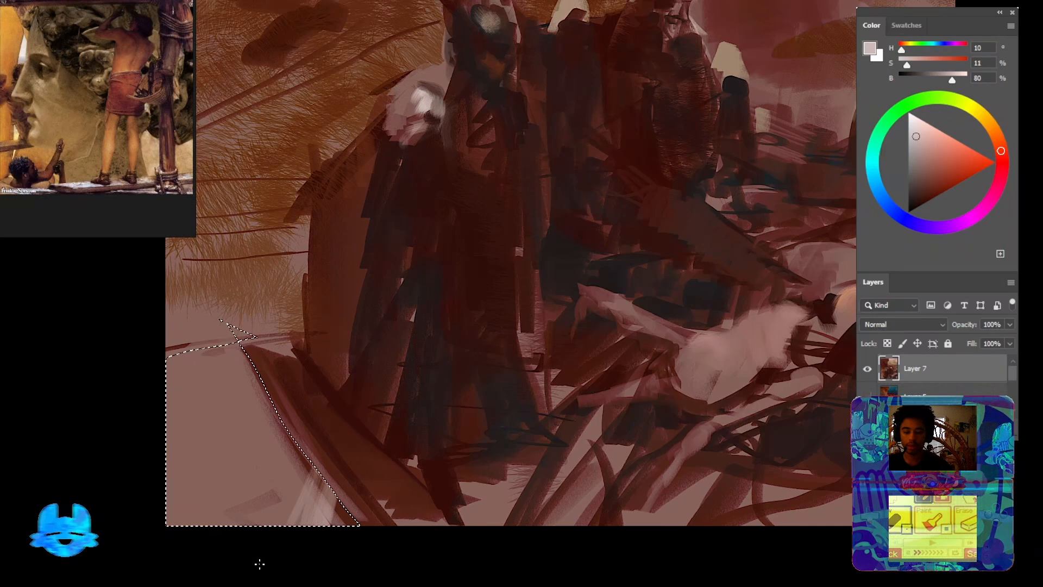
mouse_move(334, 445)
left_mouse_down()
mouse_move(294, 539)
mouse_move(254, 502)
mouse_move(220, 368)
mouse_move(319, 535)
mouse_move(396, 578)
left_mouse_up()
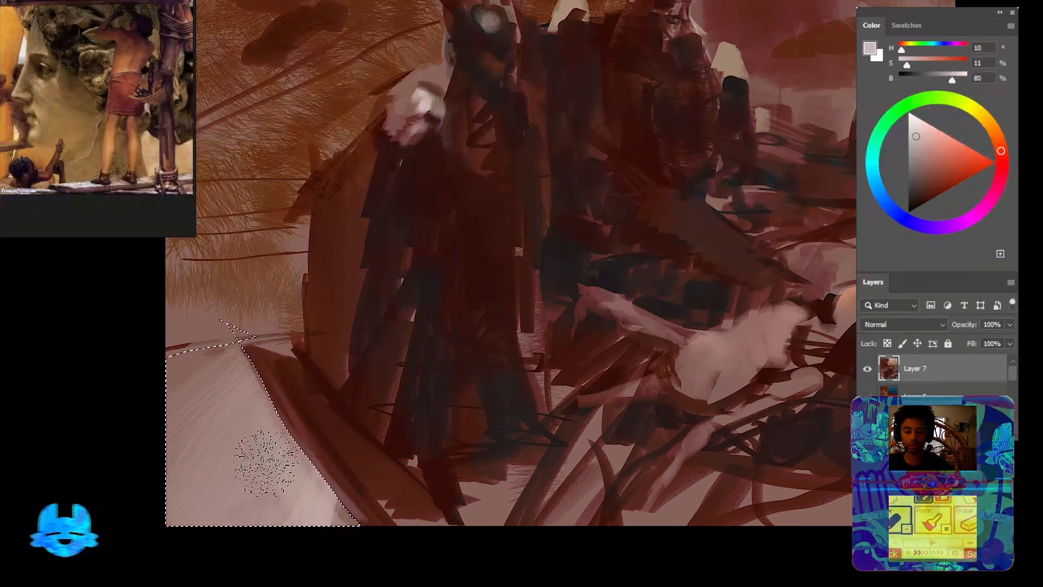
left_click(280, 482, "alt")
key("ctrl+d")
Touch up the boundary between the pale ground and the dark cloak edge using sampled colours, leaving no active selection
mouse_move(293, 456)
left_mouse_down()
mouse_move(282, 439)
mouse_move(380, 442)
mouse_move(442, 498)
mouse_move(402, 530)
mouse_move(359, 466)
mouse_move(407, 483)
mouse_move(335, 426)
mouse_move(354, 429)
mouse_move(345, 436)
mouse_move(376, 481)
left_mouse_up()
key("l")
key("b")
left_click(387, 485, "alt")
key("ctrl+d")
left_click(342, 435, "alt")
Examine the reference board's painting of the carved stone head and compare it with the overall canvas
left_click_drag(641, 296, 560, 353)
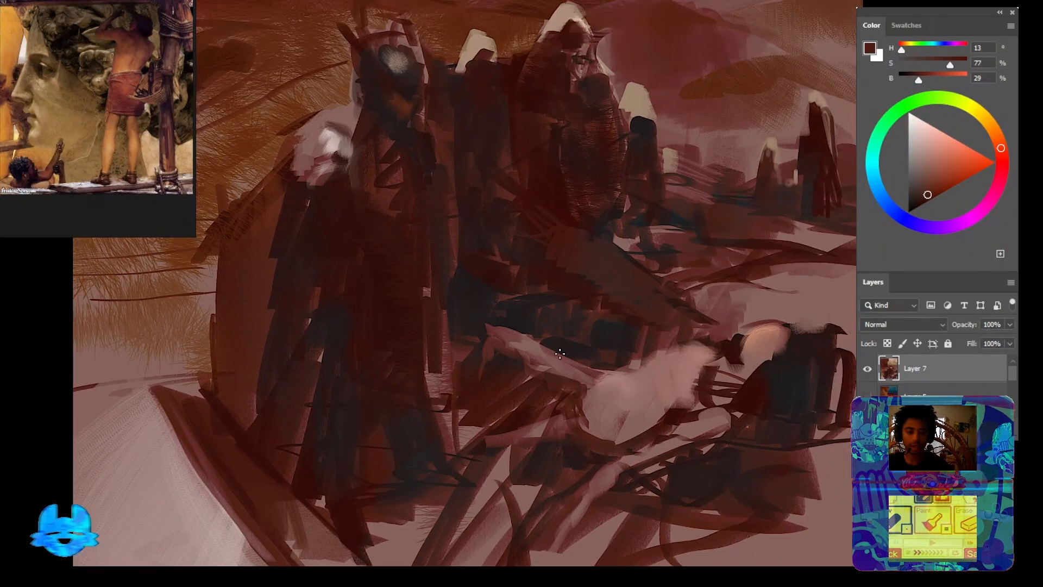
left_click_drag(675, 384, 737, 342)
scroll(731, 349, "up", 1)
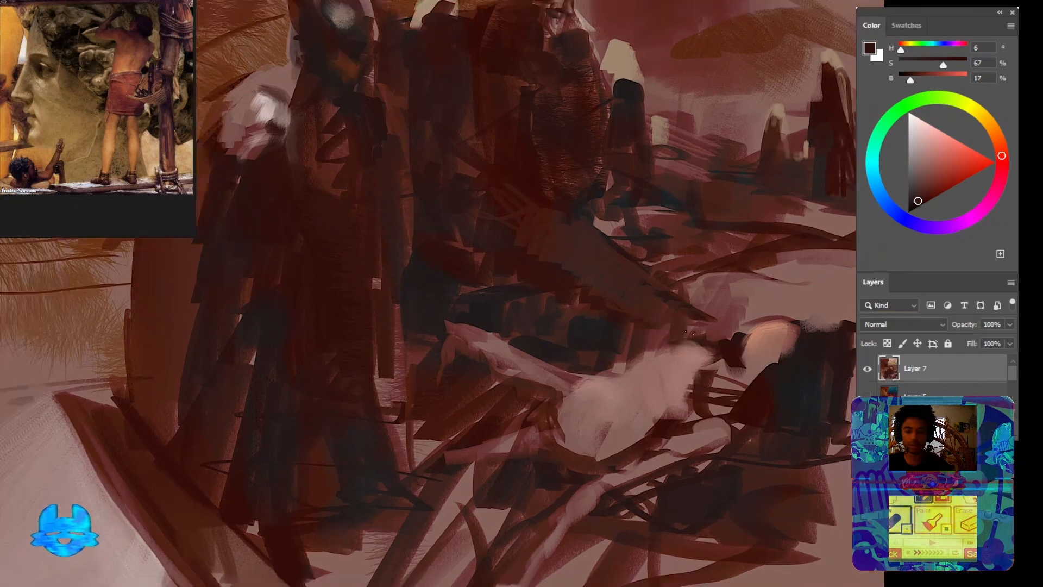
left_click_drag(119, 41, 155, 55)
scroll(155, 55, "down", 10)
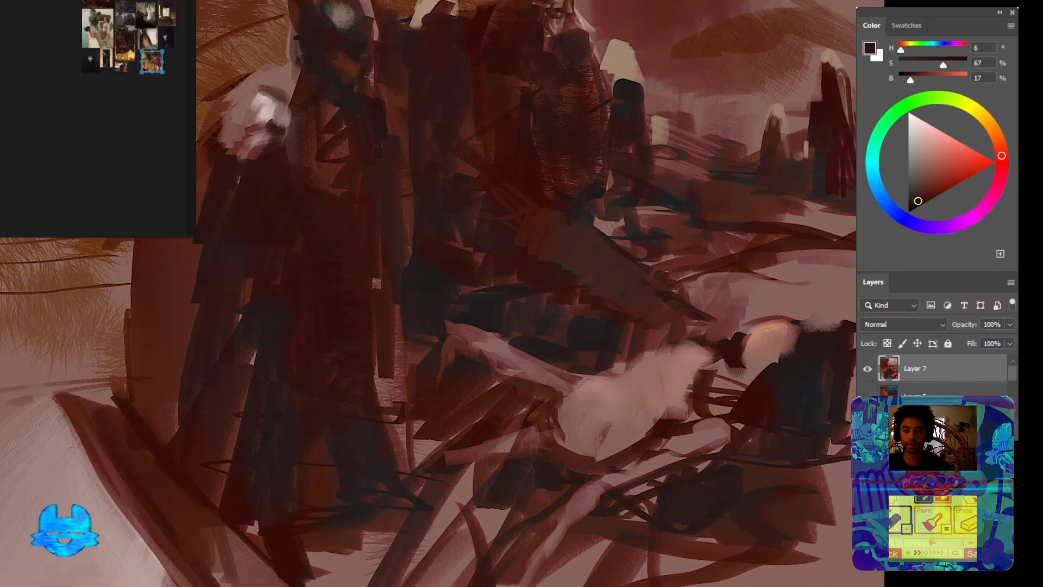
scroll(152, 59, "up", 10)
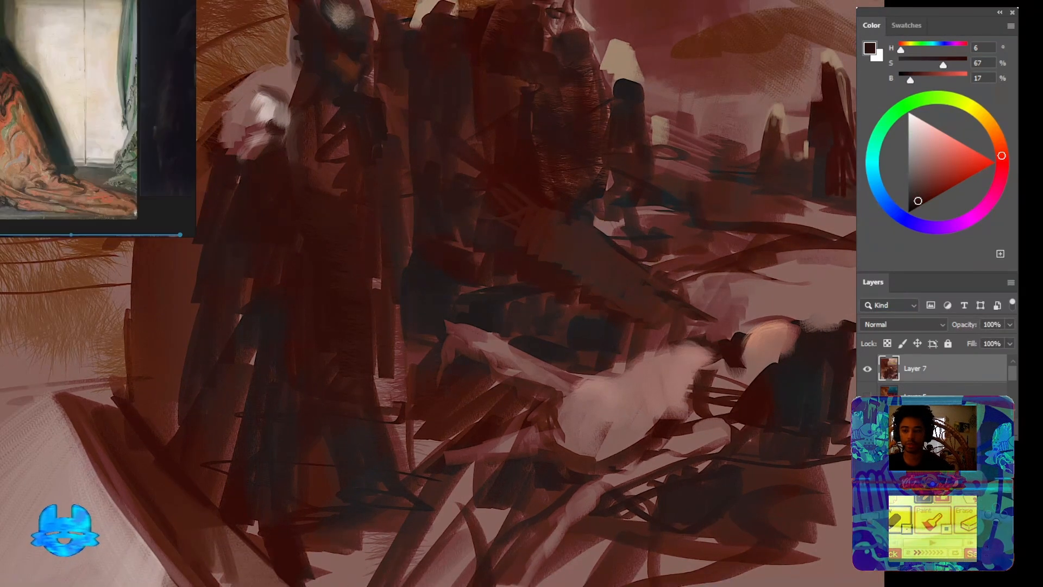
left_click_drag(151, 60, 104, 76)
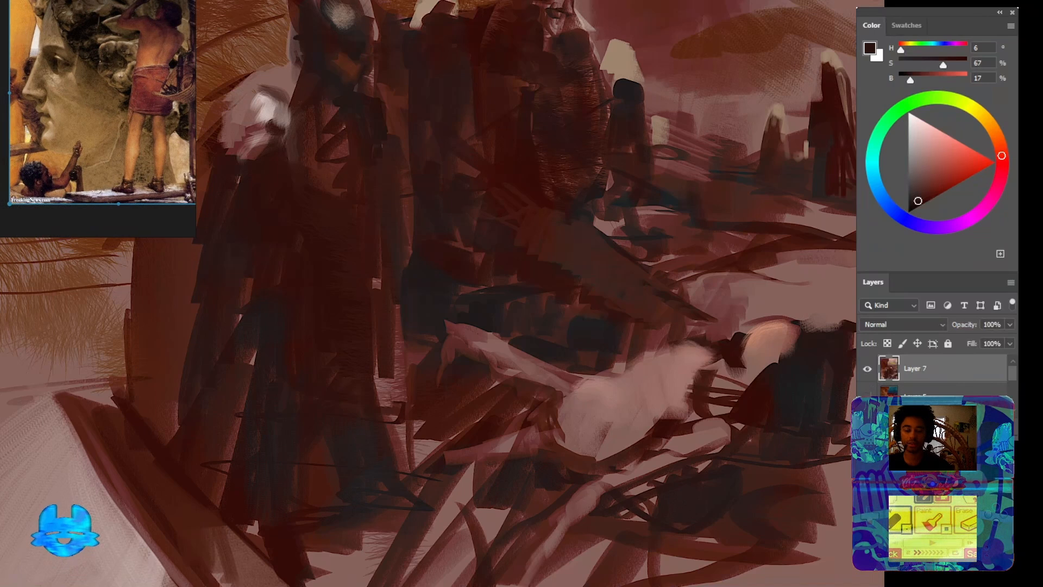
scroll(677, 216, "down", 5)
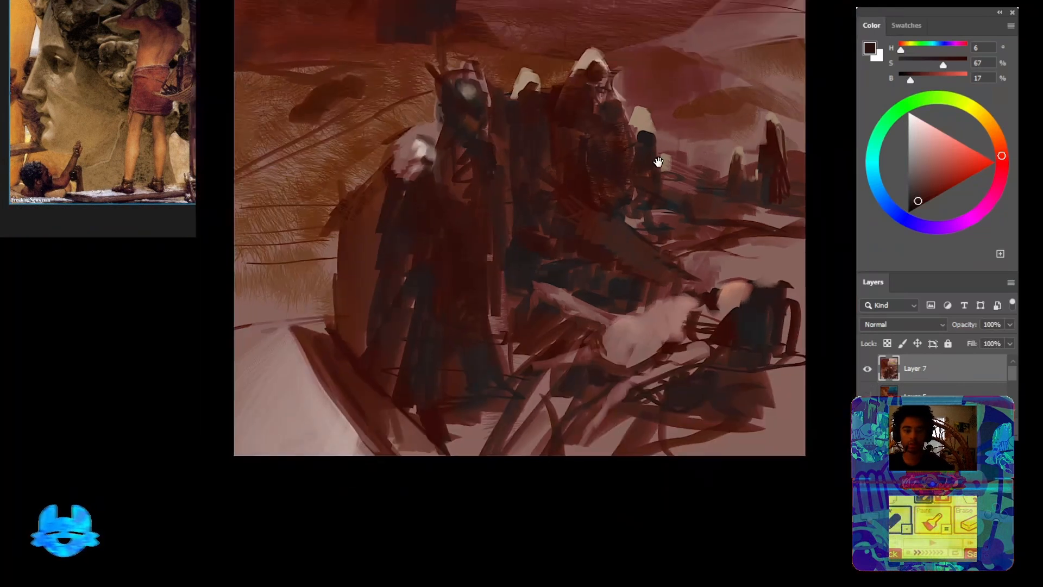
left_click_drag(657, 162, 633, 248)
scroll(634, 248, "up", 2)
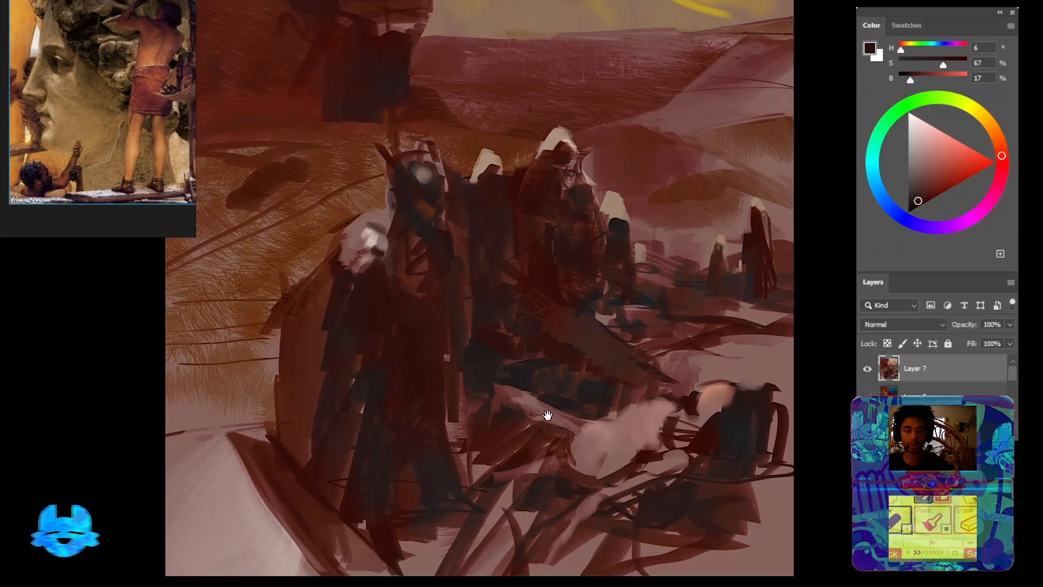
left_click_drag(547, 416, 527, 398)
scroll(493, 284, "up", 1)
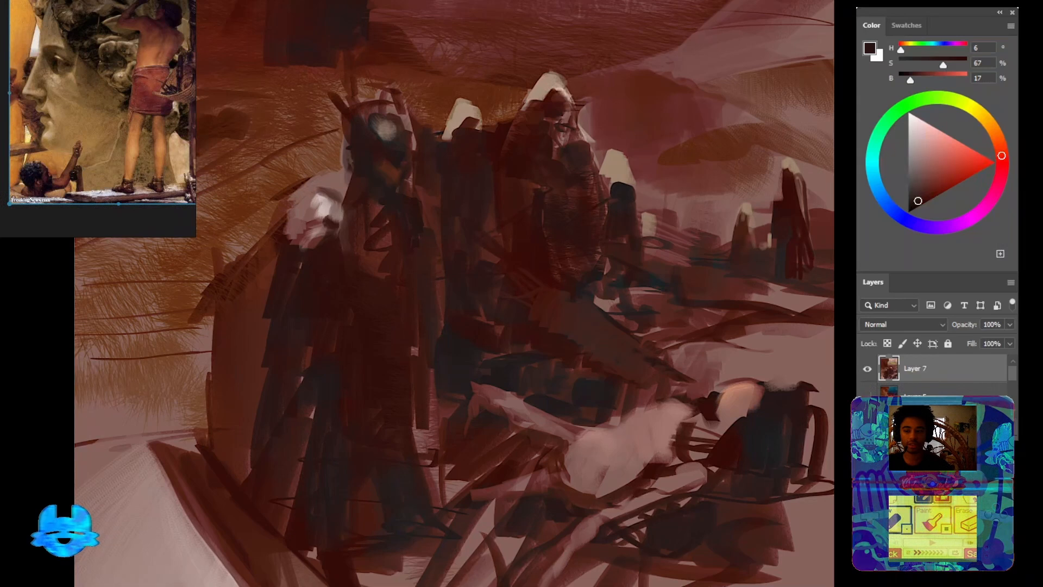
scroll(64, 62, "up", 2)
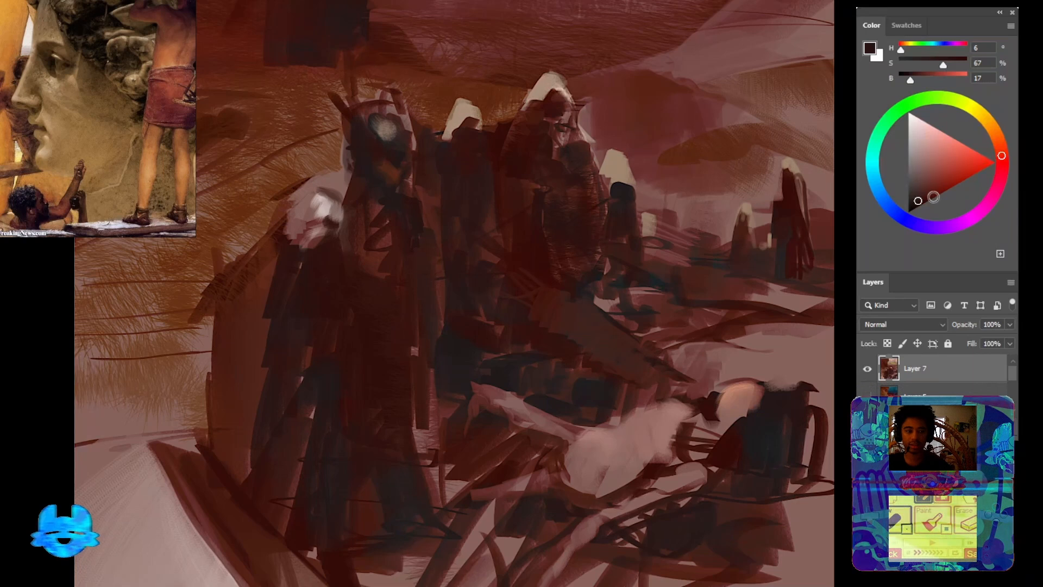
Set the paint colour to a near-black red (H 6, S 83, B 11) and deepen the shadows around the lower foreground shapes
left_click_drag(933, 196, 903, 215)
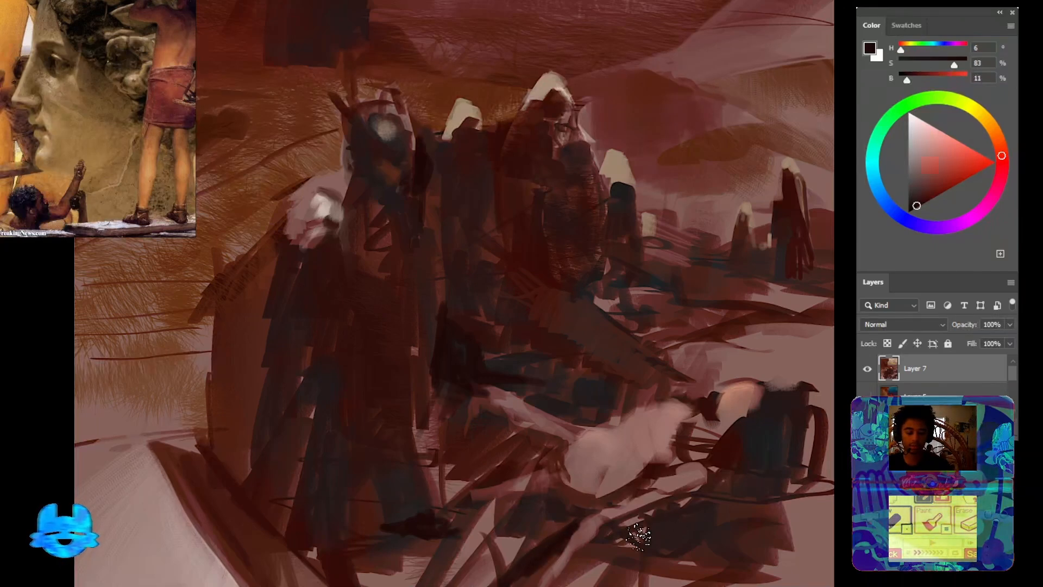
mouse_move(639, 537)
left_mouse_down()
mouse_move(738, 494)
mouse_move(720, 481)
left_mouse_up()
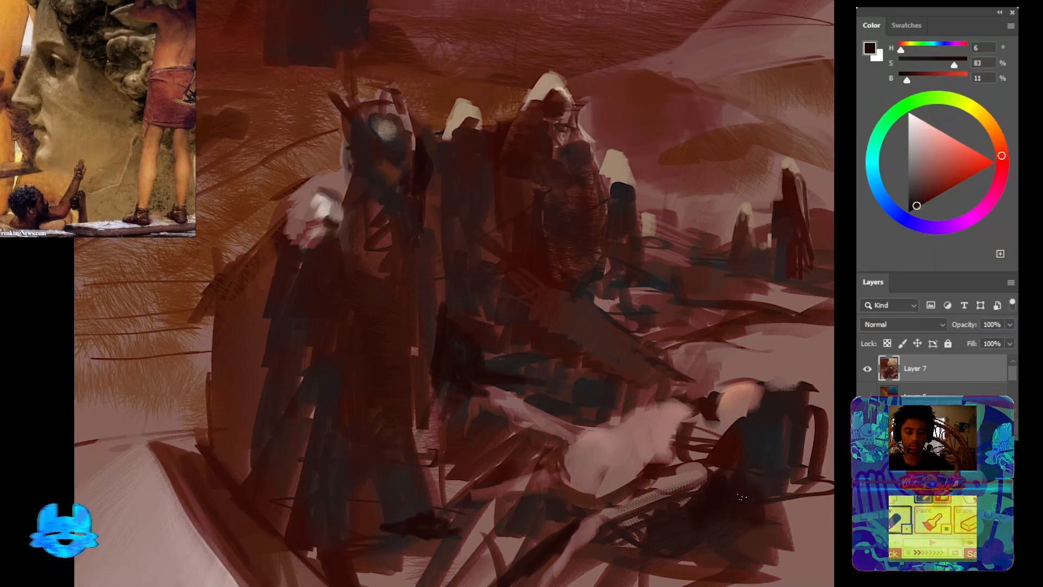
mouse_move(743, 464)
left_mouse_down()
mouse_move(706, 470)
mouse_move(693, 447)
left_mouse_up()
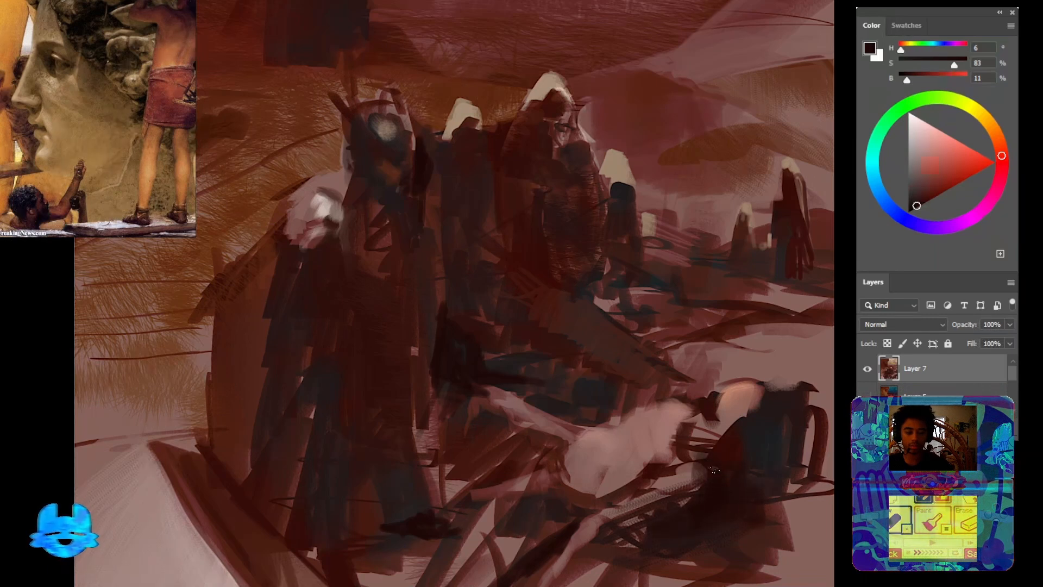
Sample the muted pink of the pale foreground form and extend it with soft strokes toward the horned figure's feet
left_click(574, 474, "alt")
mouse_move(565, 476)
left_mouse_down()
mouse_move(527, 482)
mouse_move(566, 481)
mouse_move(583, 464)
mouse_move(486, 498)
left_mouse_up()
left_click_drag(539, 494, 476, 505)
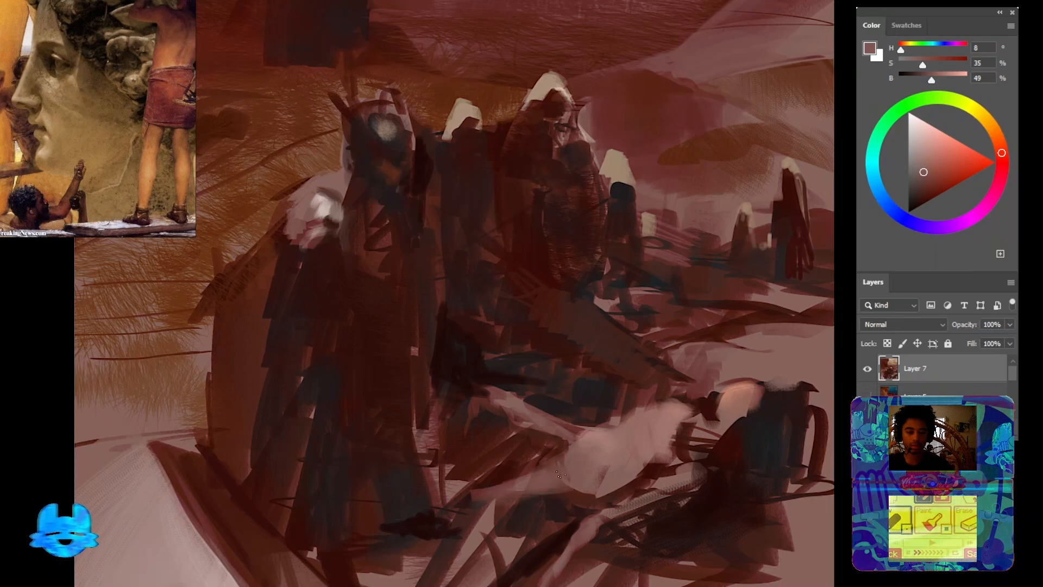
Shift the sampled colour toward yellow-orange and paint an ochre highlight across the dark diagonal form above the pale foreground shape
left_click(724, 351, "alt")
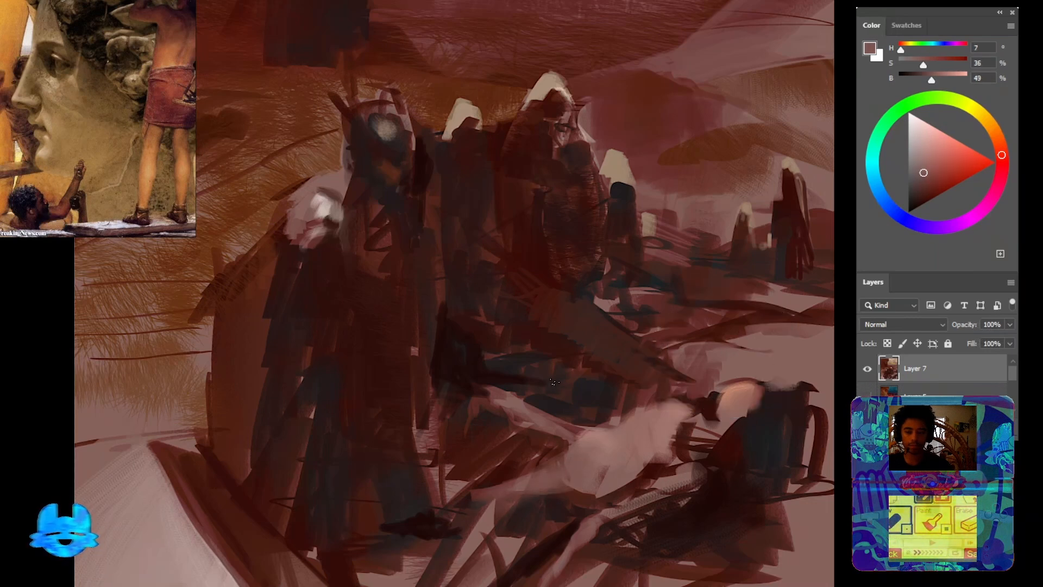
left_click(990, 125)
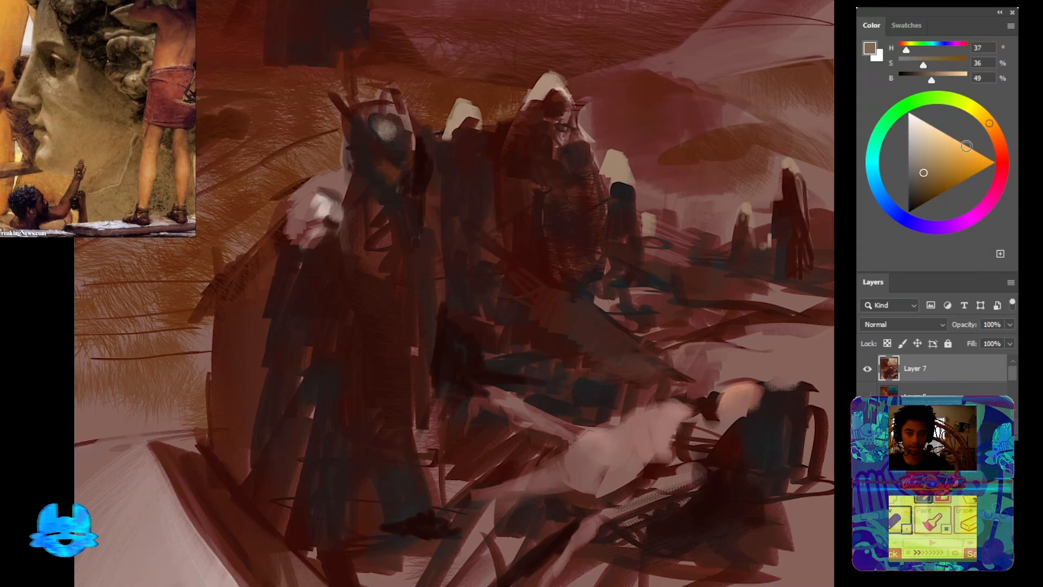
left_click(943, 162)
left_click_drag(943, 162, 951, 155)
mouse_move(689, 380)
left_mouse_down()
mouse_move(652, 390)
mouse_move(663, 370)
mouse_move(646, 375)
mouse_move(661, 349)
mouse_move(684, 342)
mouse_move(543, 382)
left_mouse_up()
left_click(637, 370, "alt")
mouse_move(653, 348)
left_mouse_down()
mouse_move(628, 357)
mouse_move(545, 383)
mouse_move(565, 365)
mouse_move(514, 382)
mouse_move(636, 348)
left_mouse_up()
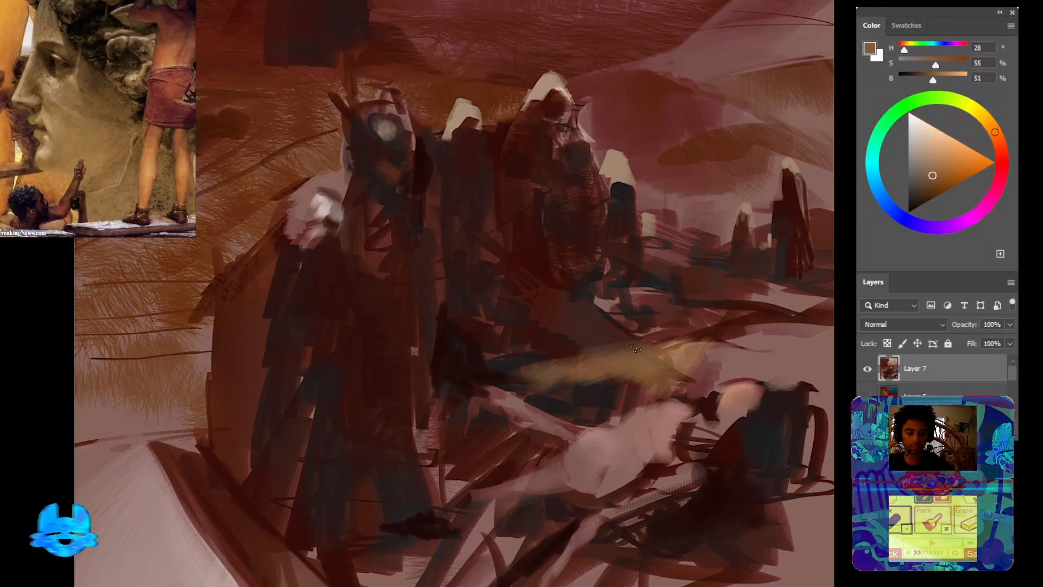
Sample tan tones from the ochre highlight and blend it outward over the pale ground on its right end
left_click(674, 354, "alt")
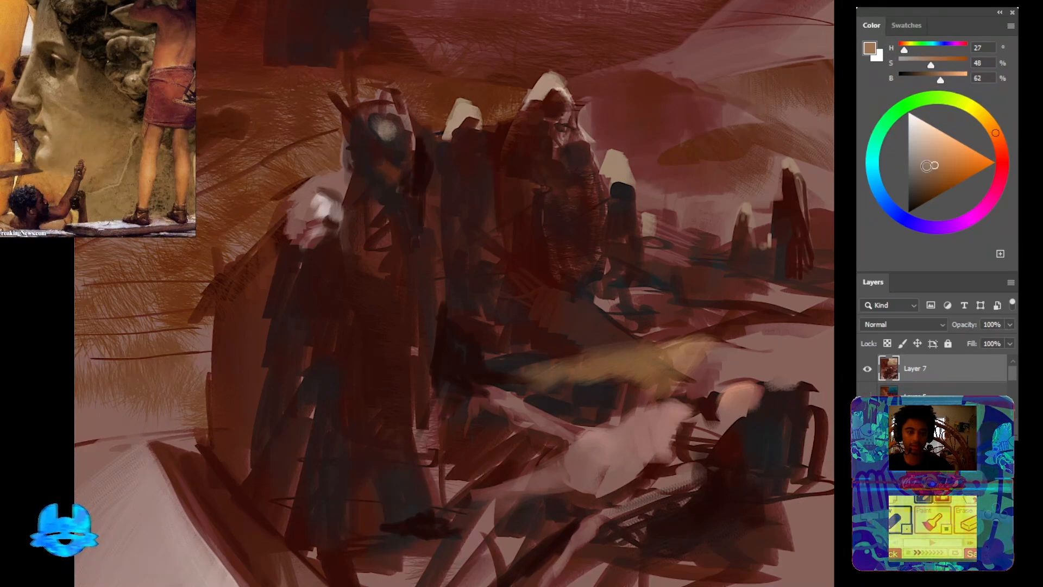
left_click(701, 349, "alt")
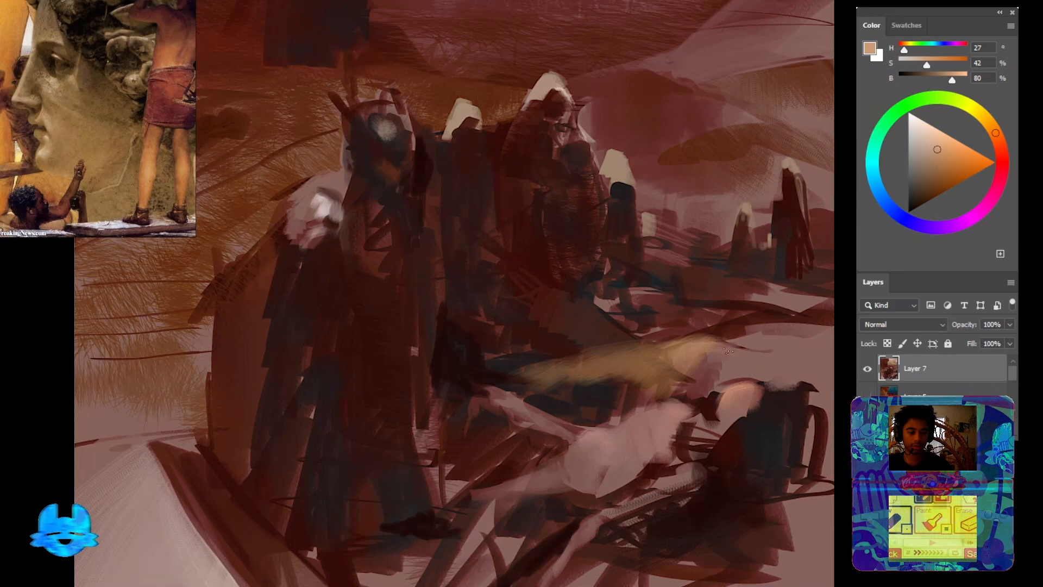
left_click(691, 354, "alt")
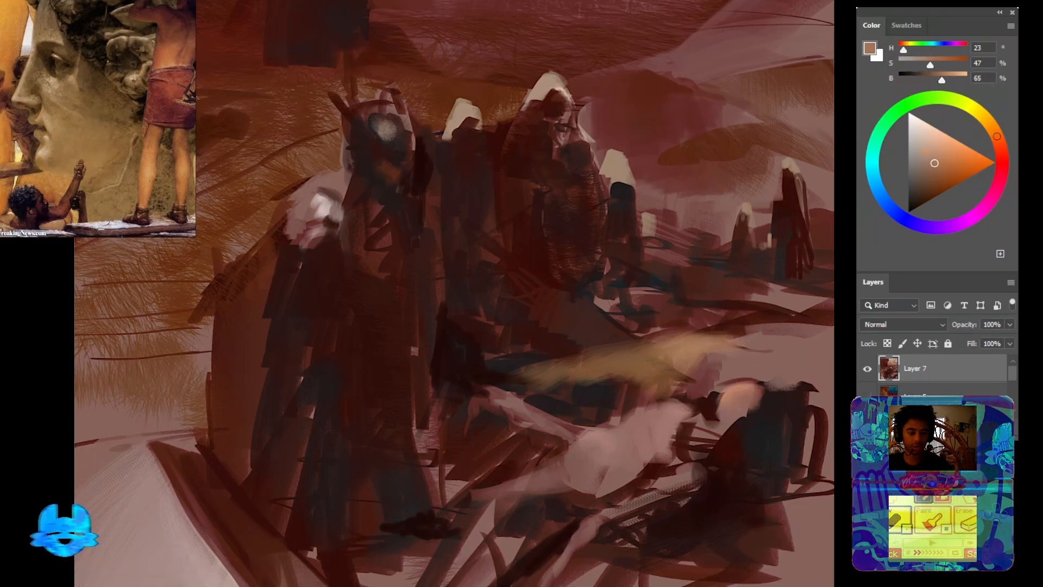
left_click(707, 358, "alt")
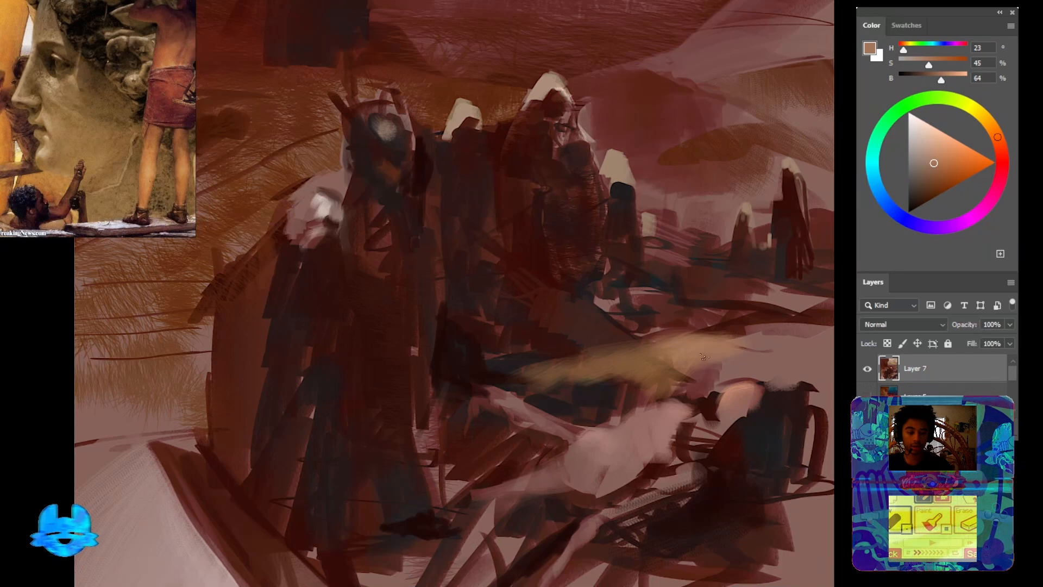
left_click(689, 383, "alt")
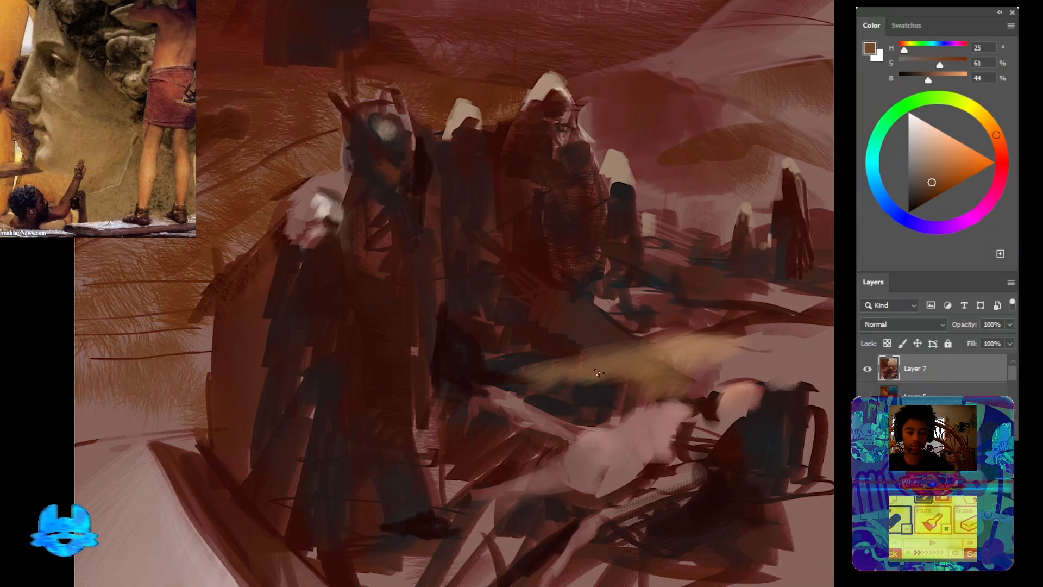
Paint sampled near-black red and brown shadows beneath and above the ochre highlight to define its edges
left_click(461, 368, "alt")
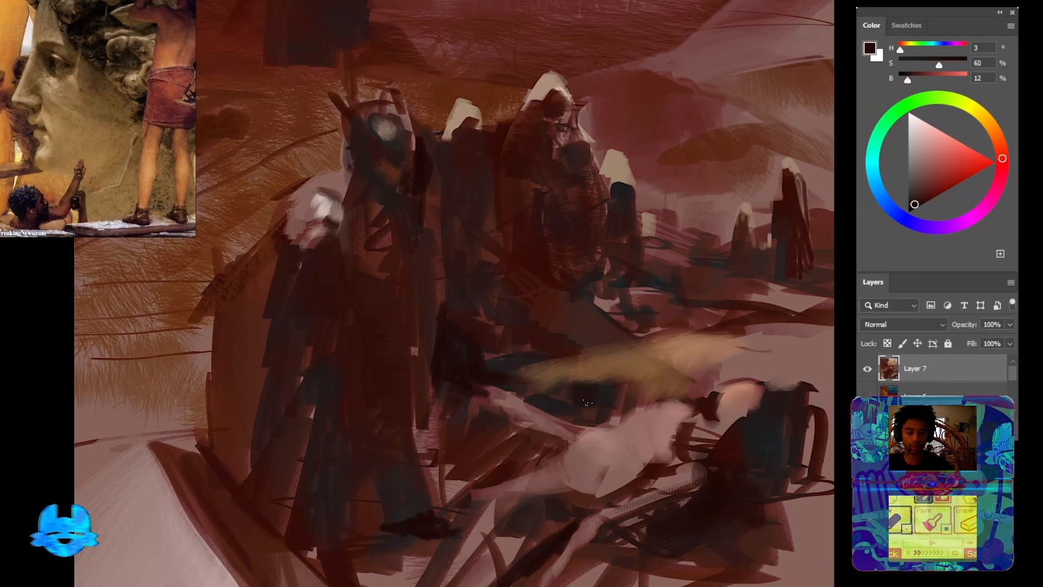
mouse_move(617, 409)
left_mouse_down()
mouse_move(594, 417)
mouse_move(536, 392)
mouse_move(594, 348)
mouse_move(520, 352)
left_mouse_up()
left_click(581, 375, "alt")
left_click(562, 373, "alt")
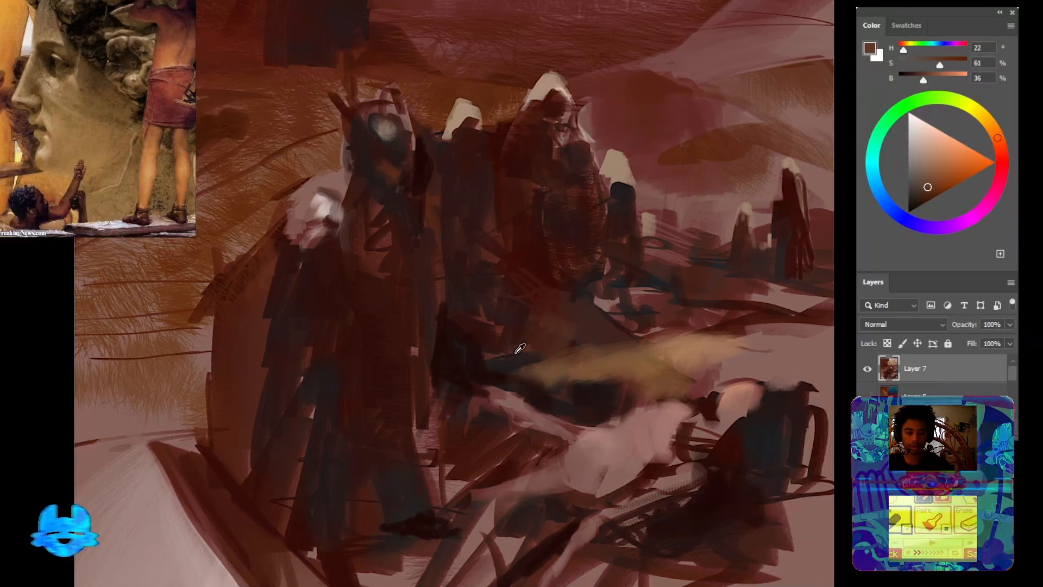
left_click(537, 388, "alt")
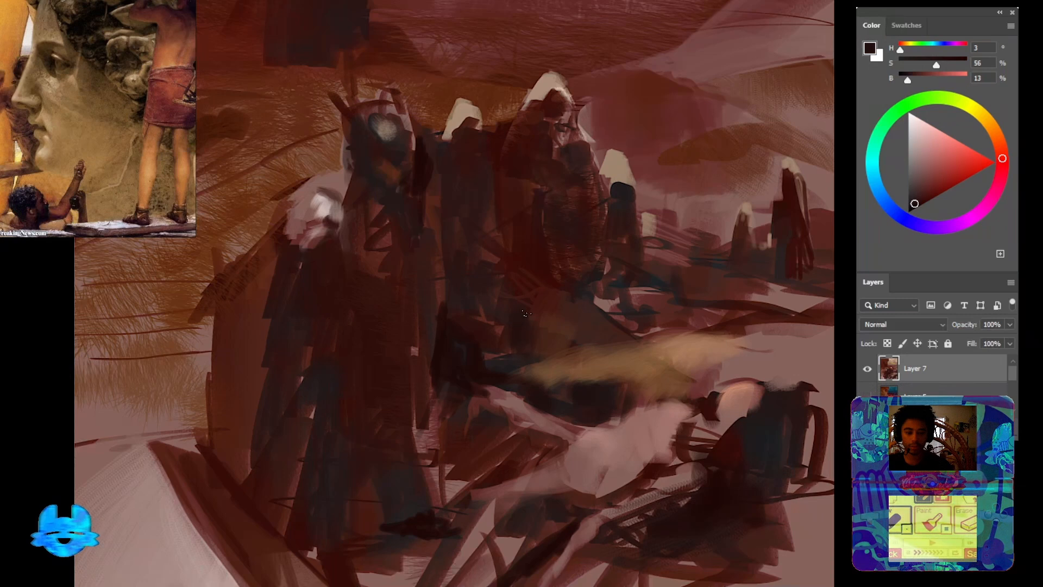
left_click_drag(524, 313, 560, 343)
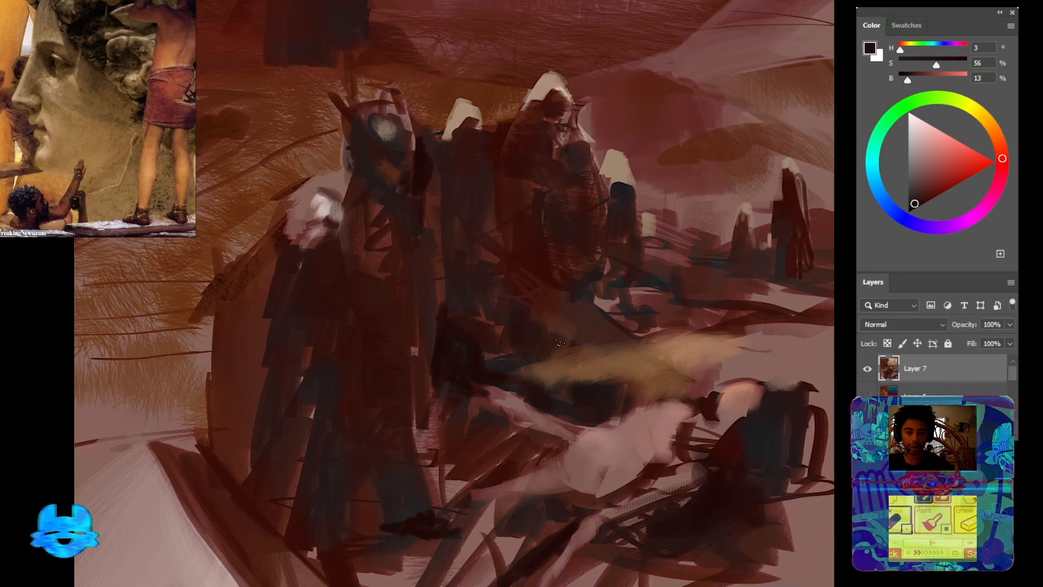
Sample near-black reds to deepen the shadow beside the horned figure's head and darken the upper edge of its pale shoulder
left_click(418, 179, "alt")
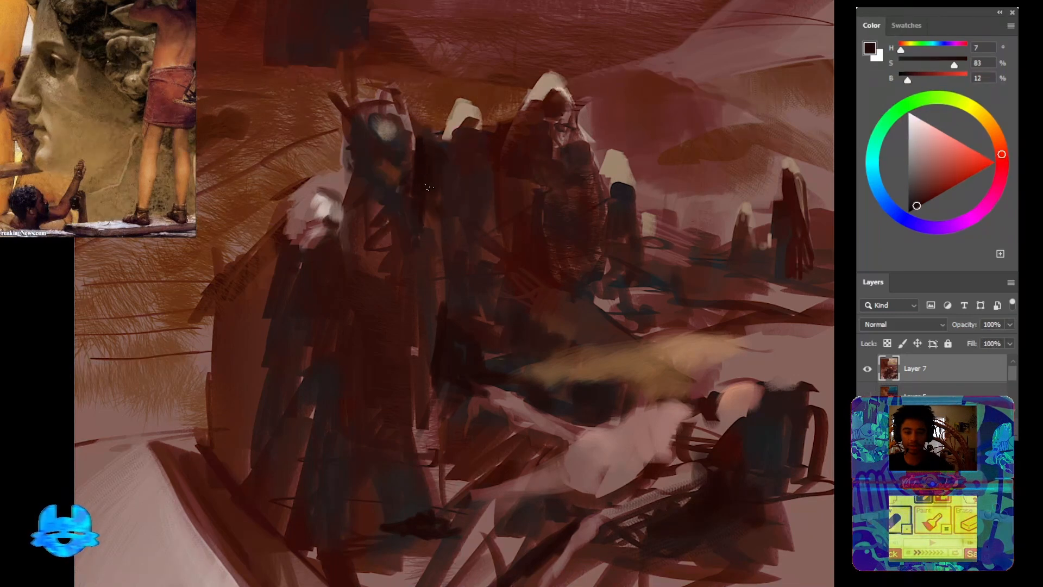
left_click_drag(444, 235, 486, 292)
left_click(377, 272, "alt")
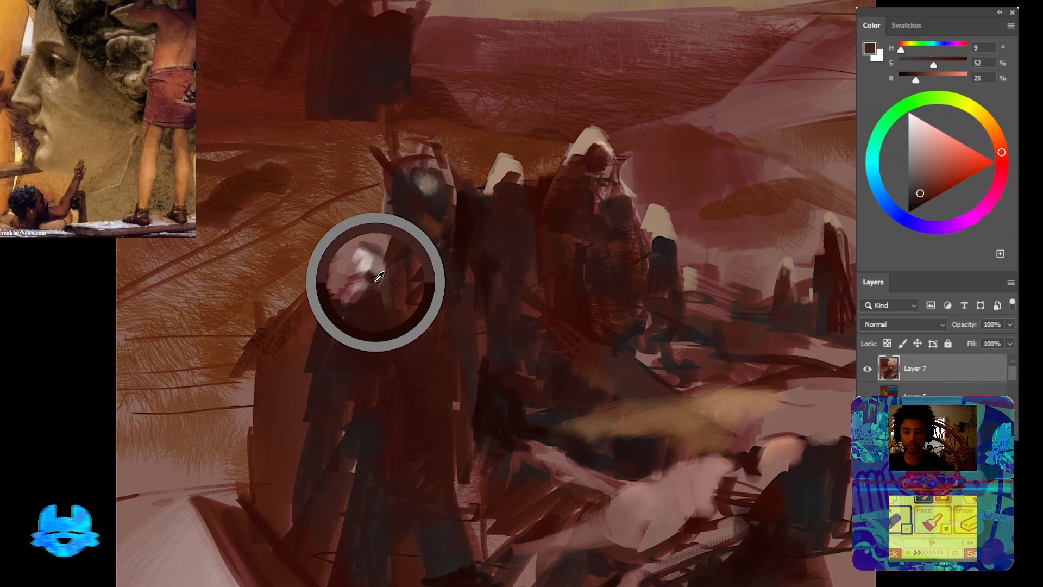
mouse_move(359, 236)
left_mouse_down()
mouse_move(341, 252)
mouse_move(379, 241)
mouse_move(390, 249)
mouse_move(360, 246)
mouse_move(368, 233)
mouse_move(385, 261)
left_mouse_up()
left_click(464, 227, "alt")
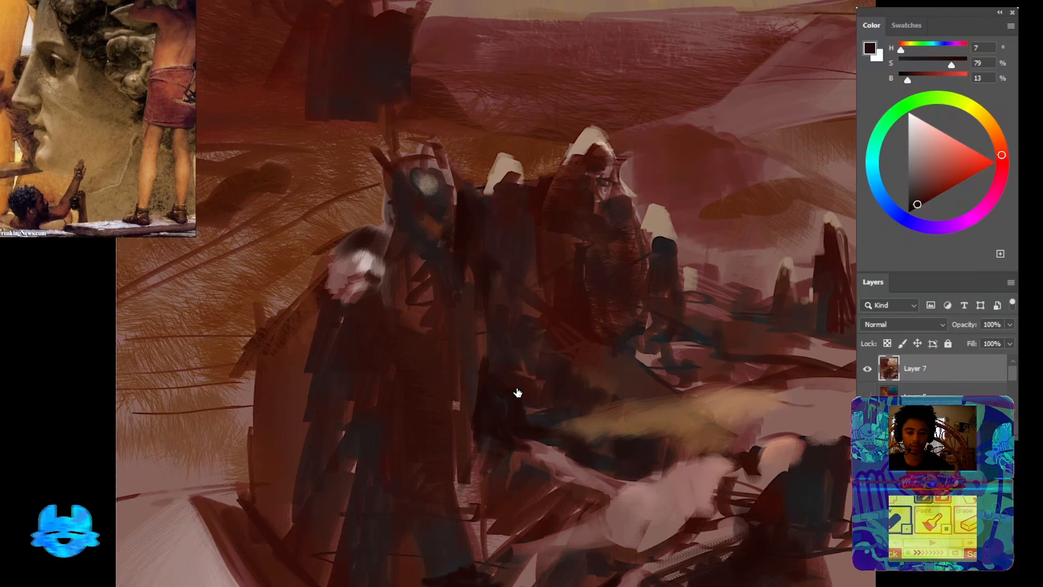
Sample muted pink and pale tan tones from the painting and touch a light rim between the horned figure's neck and shoulder
left_click(377, 240, "alt")
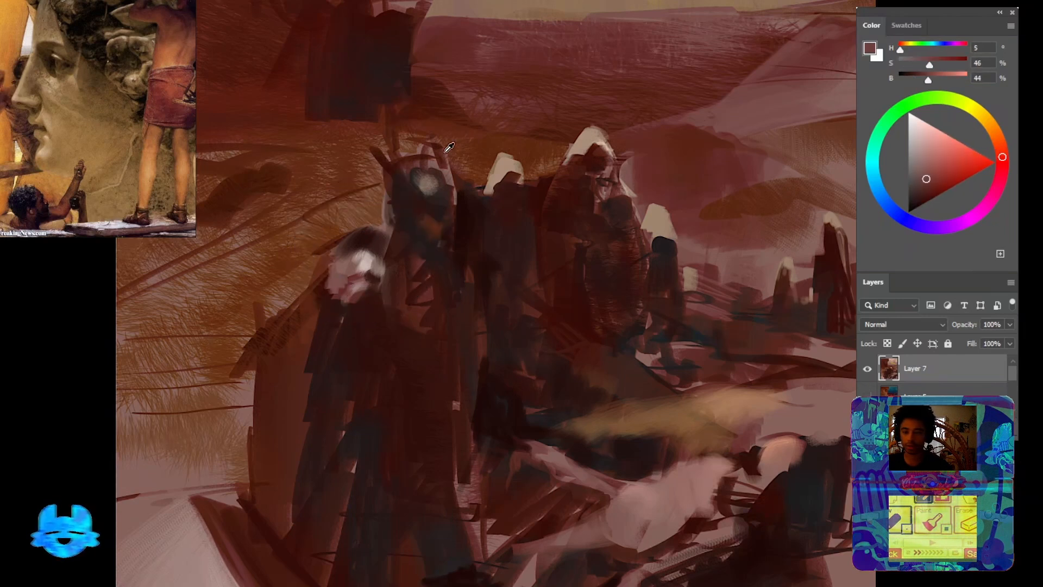
left_click(661, 44, "alt")
left_click_drag(662, 43, 673, 63)
left_click(509, 189, "alt")
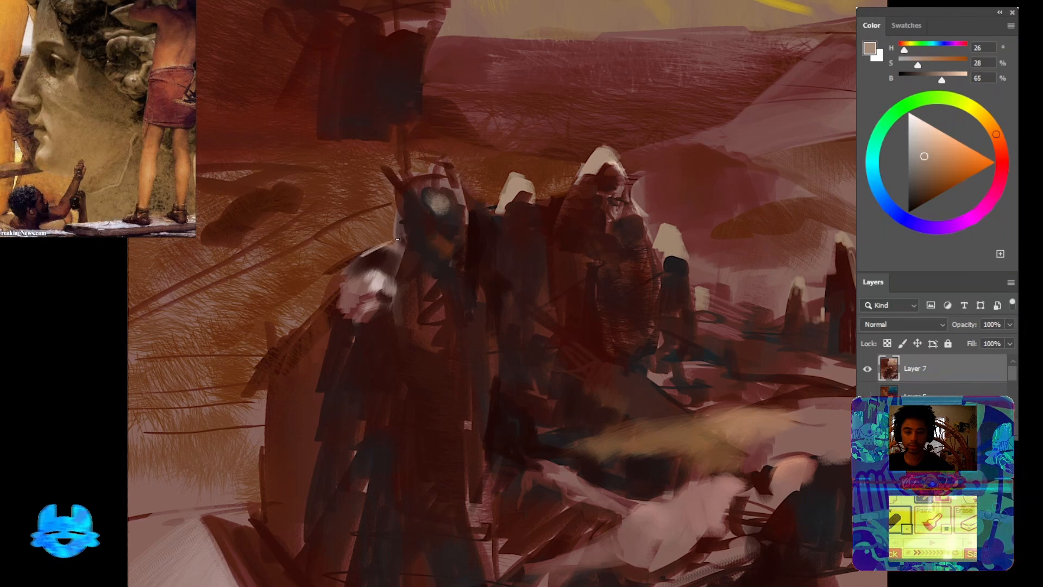
left_click(377, 257, "alt")
left_click(428, 314, "alt")
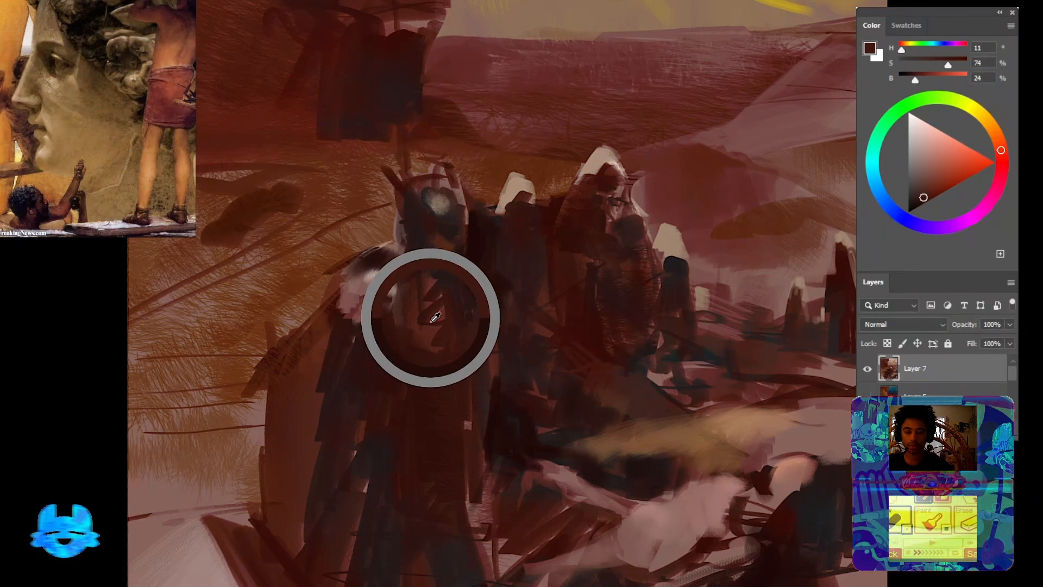
mouse_move(382, 287)
left_mouse_down()
mouse_move(375, 311)
mouse_move(370, 292)
mouse_move(373, 308)
mouse_move(387, 304)
mouse_move(376, 317)
mouse_move(350, 297)
mouse_move(393, 272)
left_mouse_up()
left_click(386, 299, "alt")
key("ctrl+z")
key("ctrl+z")
key("ctrl+z")
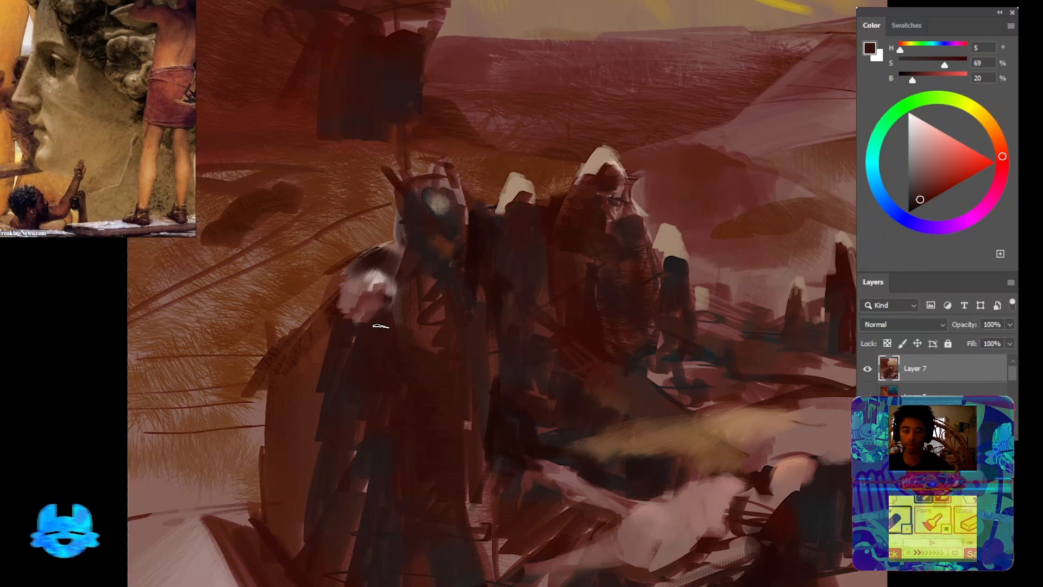
Shade the lower part of the horned figure's pale shoulder with dark red and paint its top plane orange-brown, lightened to tan
left_click(355, 323, "alt")
mouse_move(350, 316)
left_mouse_down()
mouse_move(348, 271)
mouse_move(358, 324)
mouse_move(374, 304)
left_mouse_up()
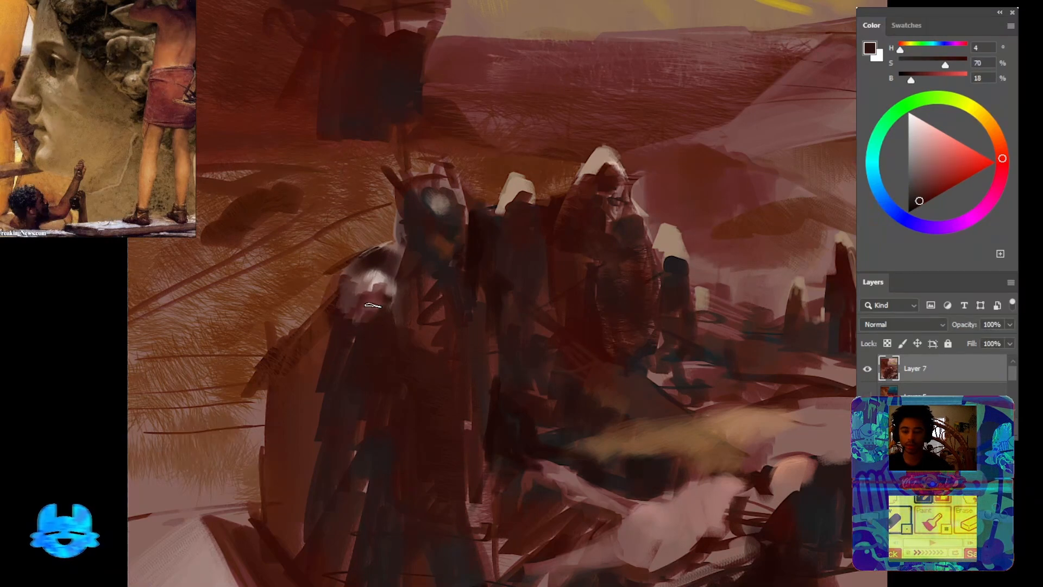
left_click(383, 265, "alt")
left_click(489, 182, "alt")
left_click_drag(493, 178, 482, 183)
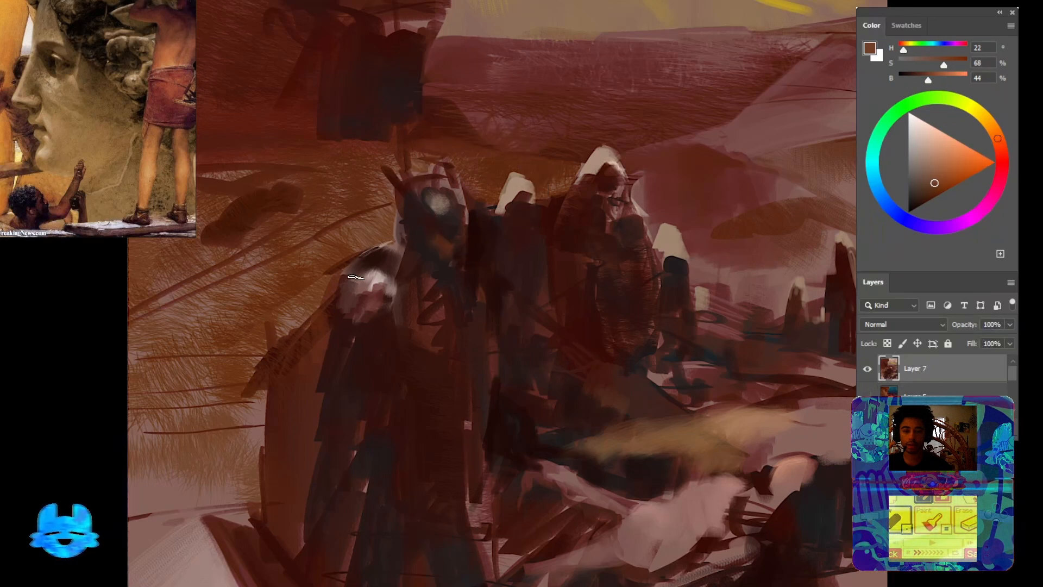
mouse_move(356, 277)
left_mouse_down()
mouse_move(391, 251)
mouse_move(380, 247)
mouse_move(343, 283)
left_mouse_up()
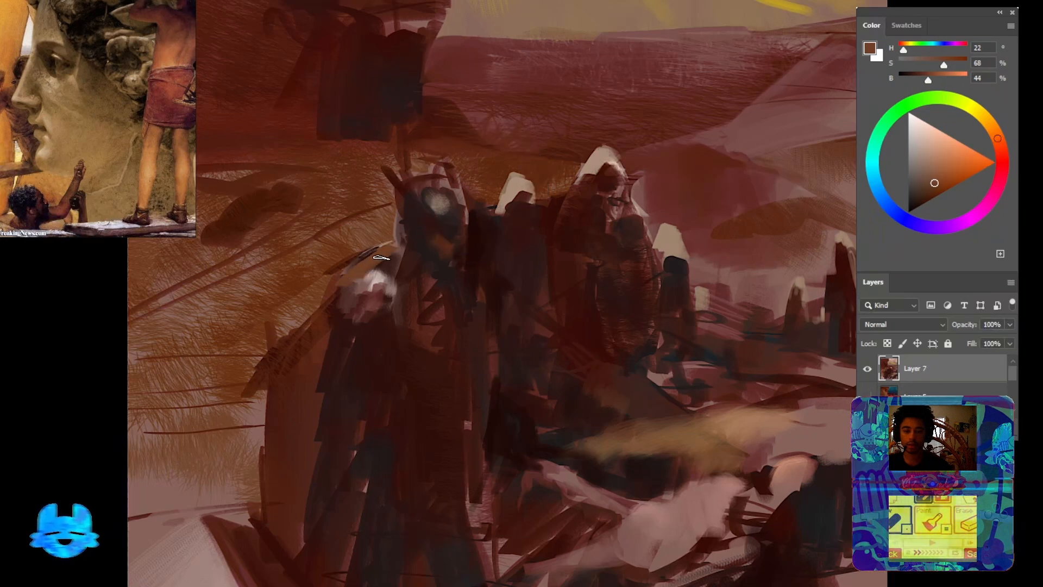
left_click(934, 162)
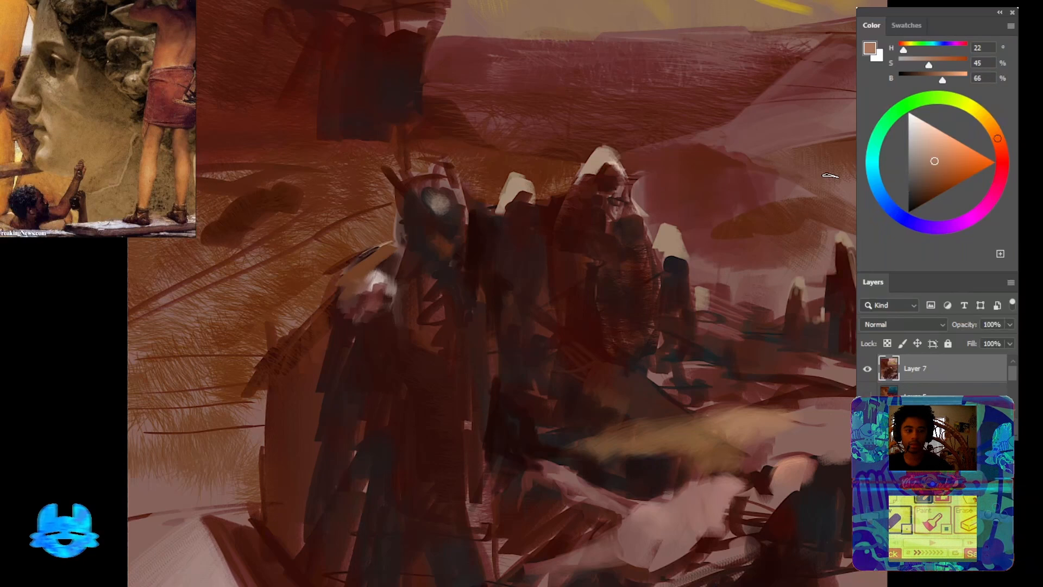
mouse_move(373, 265)
left_mouse_down()
mouse_move(339, 282)
mouse_move(385, 249)
mouse_move(338, 291)
mouse_move(352, 319)
left_mouse_up()
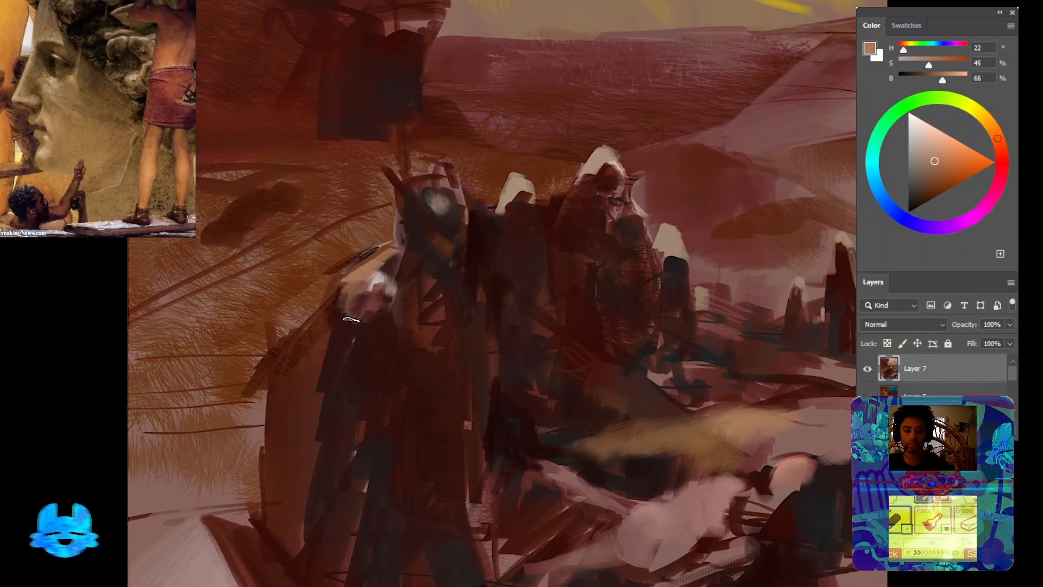
Paint a curved waist line in sampled pale pink and near-black, and block in the horned figure's bent arms with near-black
left_click(389, 293, "alt")
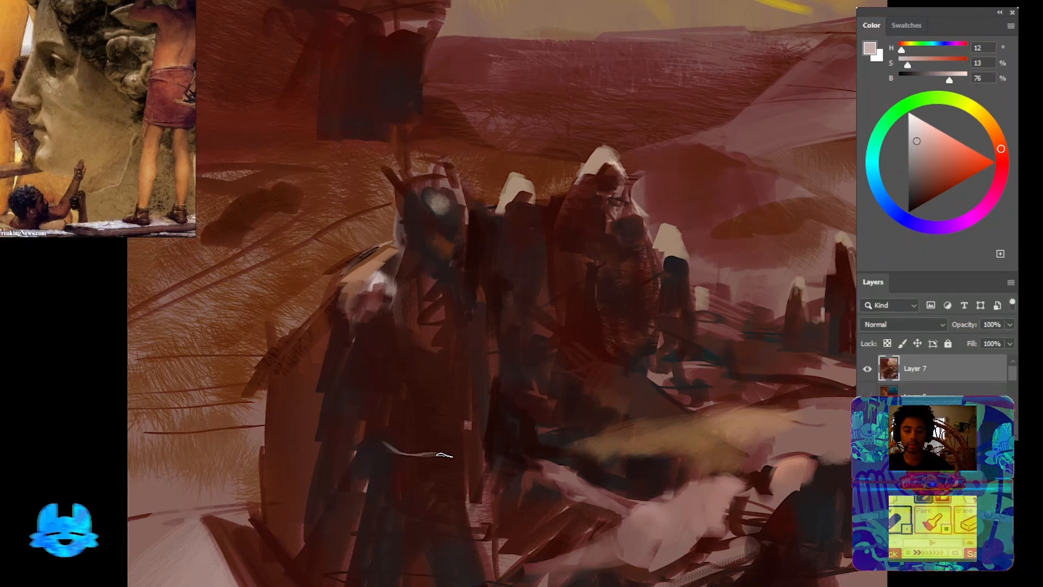
left_click(503, 429, "alt")
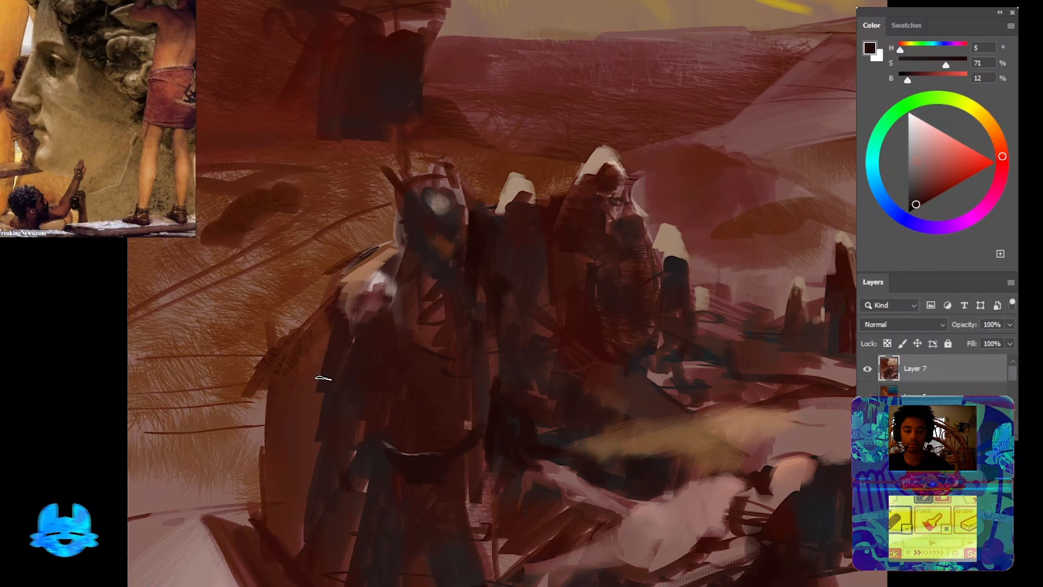
mouse_move(367, 355)
left_mouse_down()
mouse_move(321, 377)
mouse_move(371, 364)
left_mouse_up()
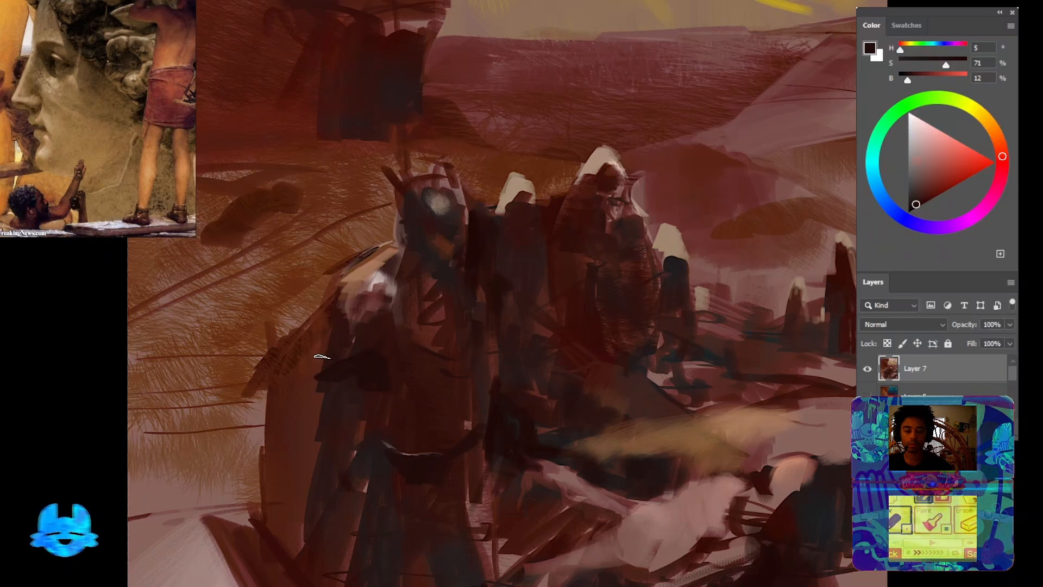
mouse_move(331, 321)
left_mouse_down()
mouse_move(295, 396)
mouse_move(317, 402)
mouse_move(342, 387)
mouse_move(304, 400)
mouse_move(331, 425)
left_mouse_up()
left_click_drag(304, 388, 329, 410)
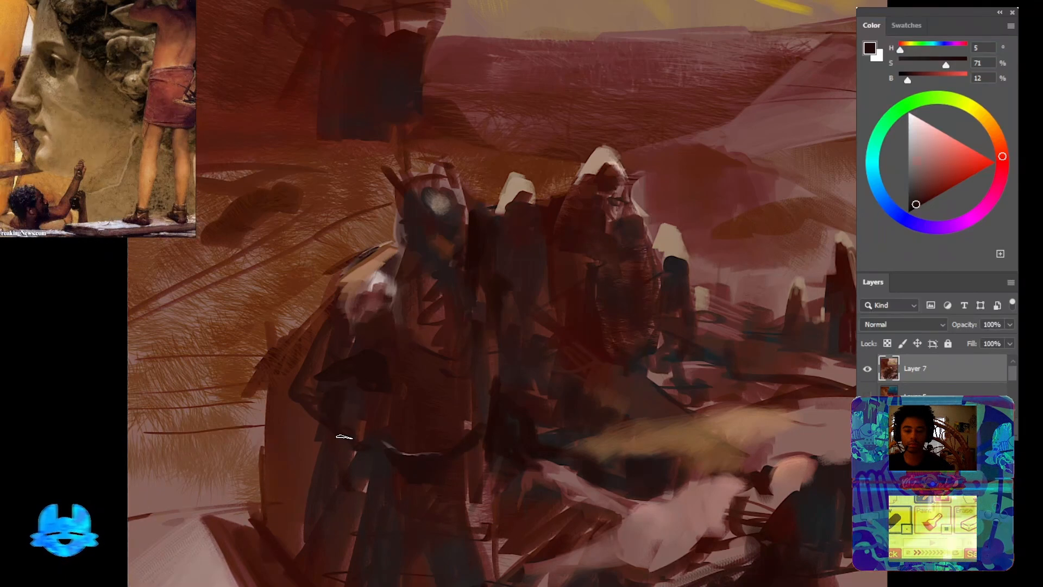
left_click_drag(488, 375, 467, 415)
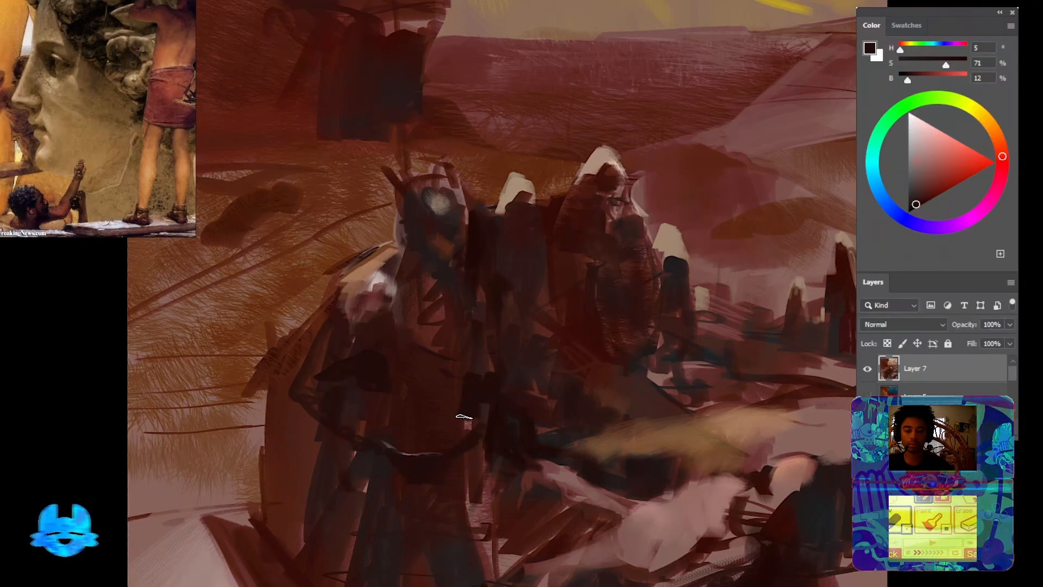
Blend sampled dark red over the horned figure's torso and arm shadows, and flip the canvas horizontally
left_click(387, 392, "alt")
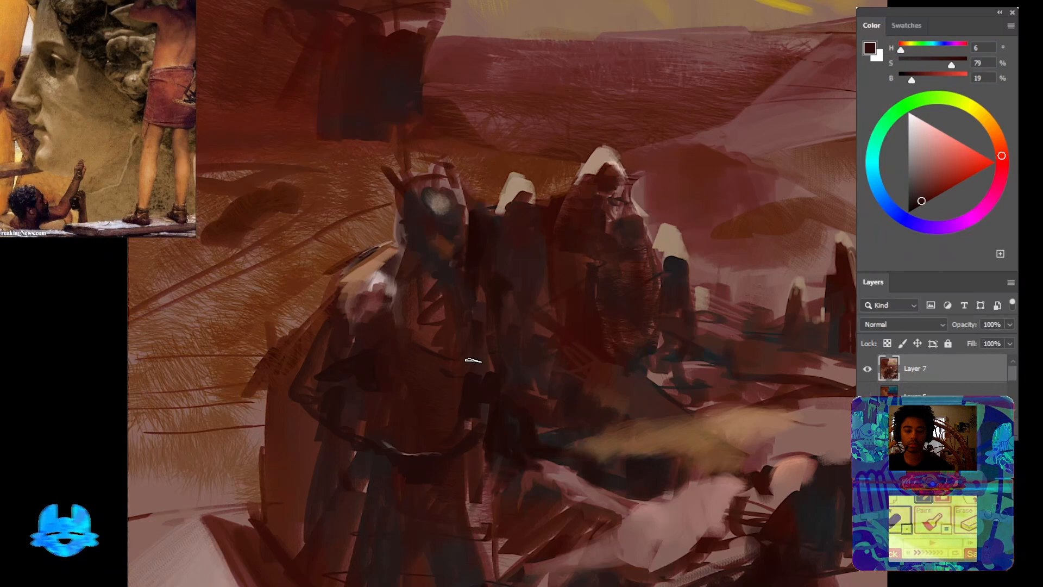
mouse_move(480, 427)
left_mouse_down()
mouse_move(392, 432)
mouse_move(433, 434)
mouse_move(442, 417)
mouse_move(371, 357)
left_mouse_up()
key("ctrl+shift+h")
Sample dark reds to darken the horned figure's legs and feet and cover the pale gap beside the lower robe
mouse_move(458, 387)
left_mouse_down()
mouse_move(383, 409)
mouse_move(395, 428)
mouse_move(376, 403)
mouse_move(408, 425)
mouse_move(391, 457)
mouse_move(457, 487)
mouse_move(436, 498)
mouse_move(420, 470)
mouse_move(385, 447)
mouse_move(396, 472)
left_mouse_up()
left_click(377, 412, "alt")
left_click_drag(400, 395, 408, 518)
left_click(377, 435, "alt")
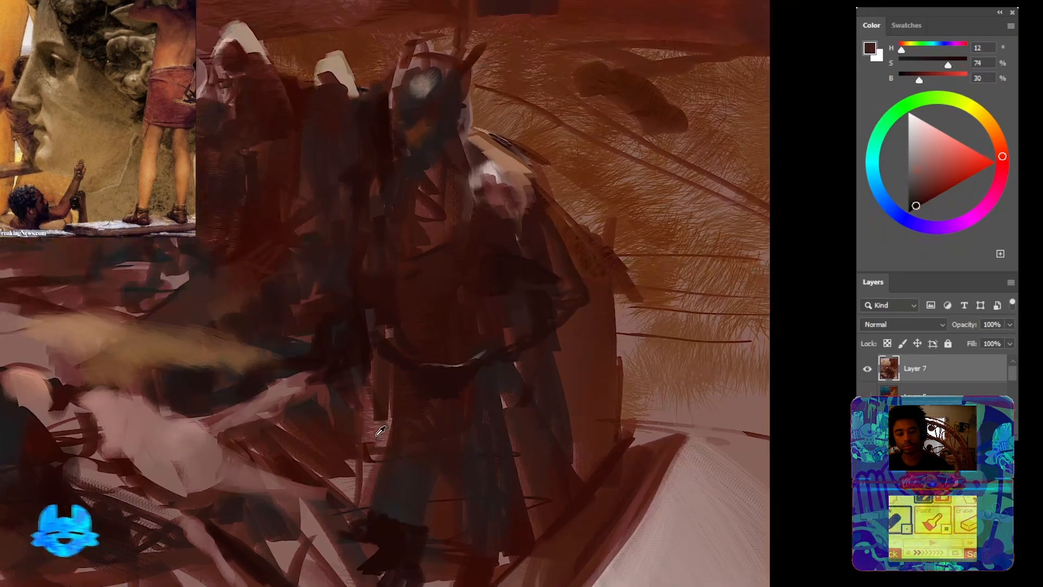
left_click(381, 430, "alt")
left_click_drag(417, 397, 412, 457)
left_click(390, 394, "alt")
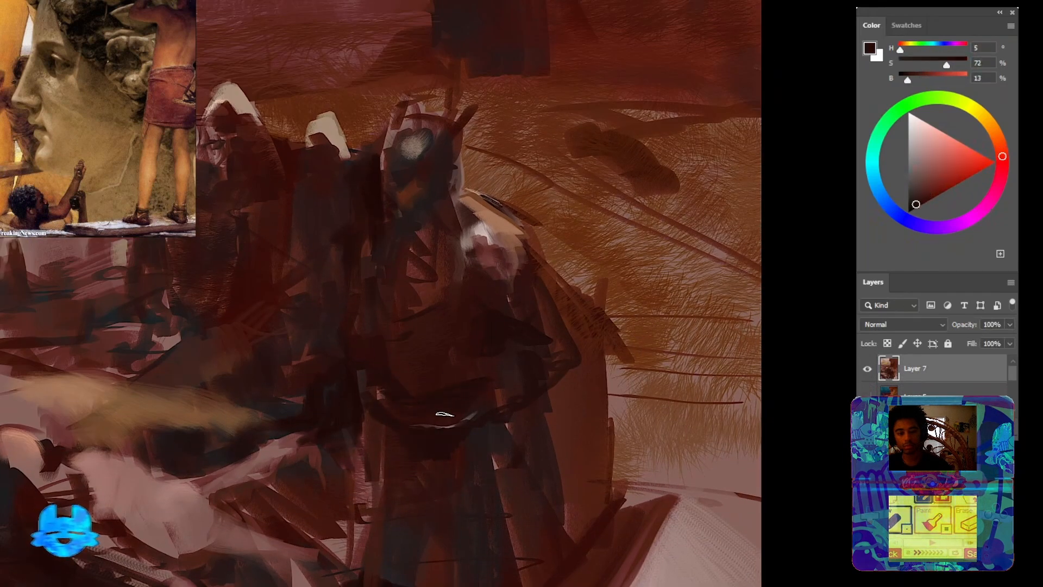
Paint a near-black shadow beside the horned figure's neck and add a light pink collar stroke beneath the chin
left_click_drag(439, 358, 461, 474)
left_click(402, 305, "alt")
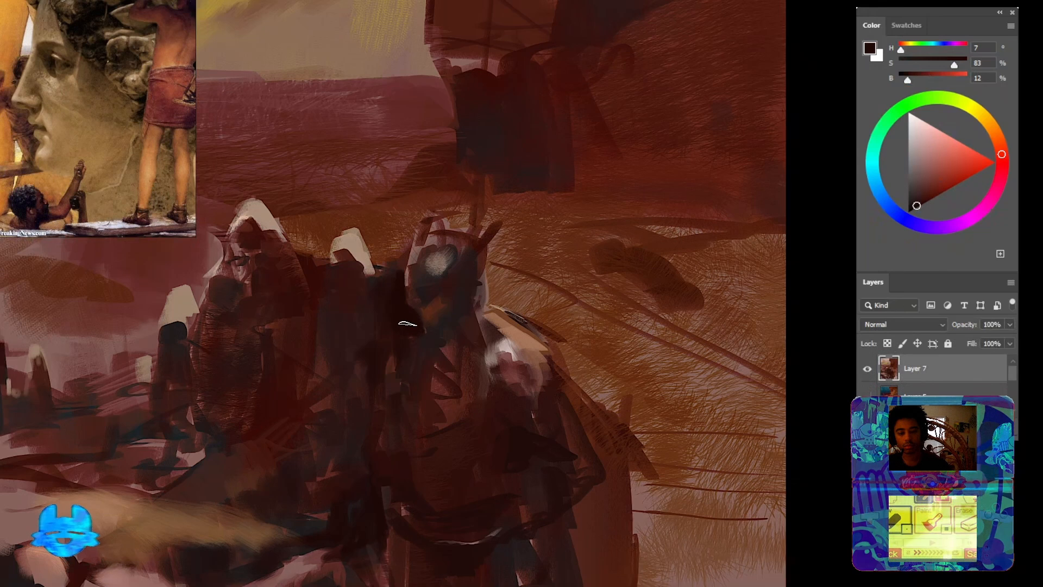
left_click_drag(443, 338, 696, 212)
left_click_drag(942, 154, 935, 152)
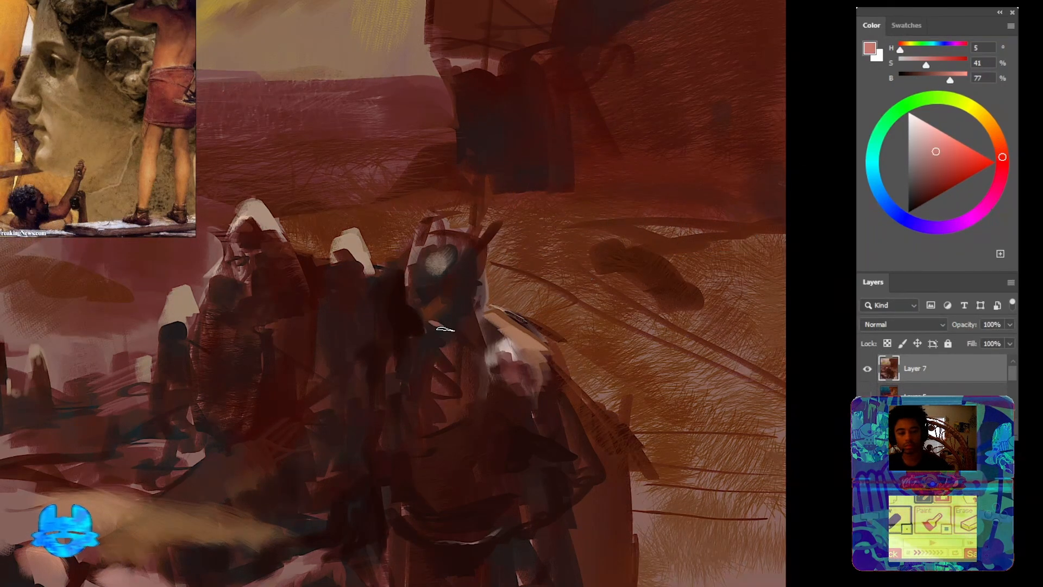
left_click(449, 311, "alt")
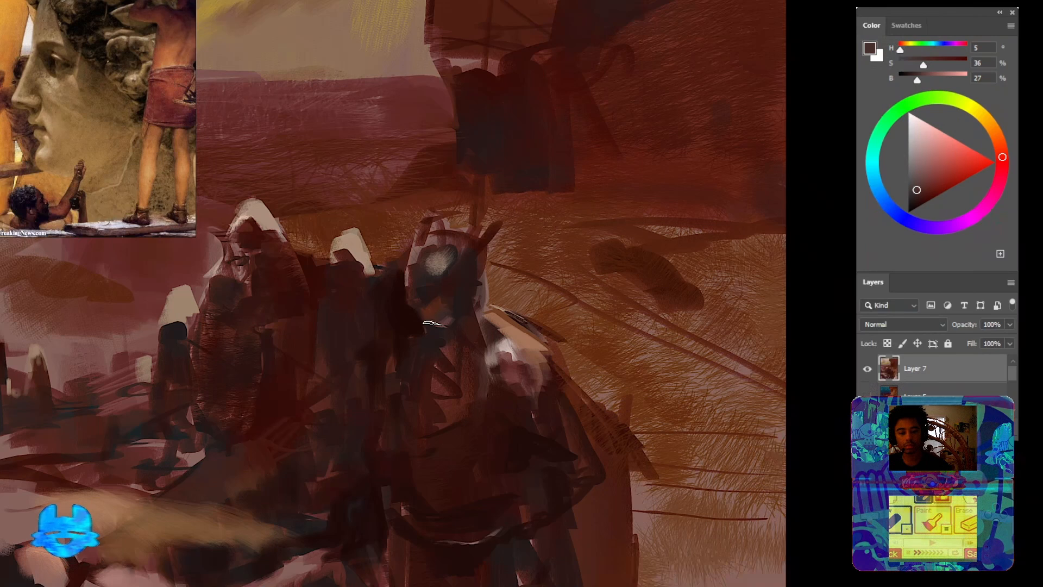
Repaint the horned figure's jaw, neck and collar with sampled dark red-browns, muting the orange patch and the edge of the pale face spot
left_click(456, 288, "alt")
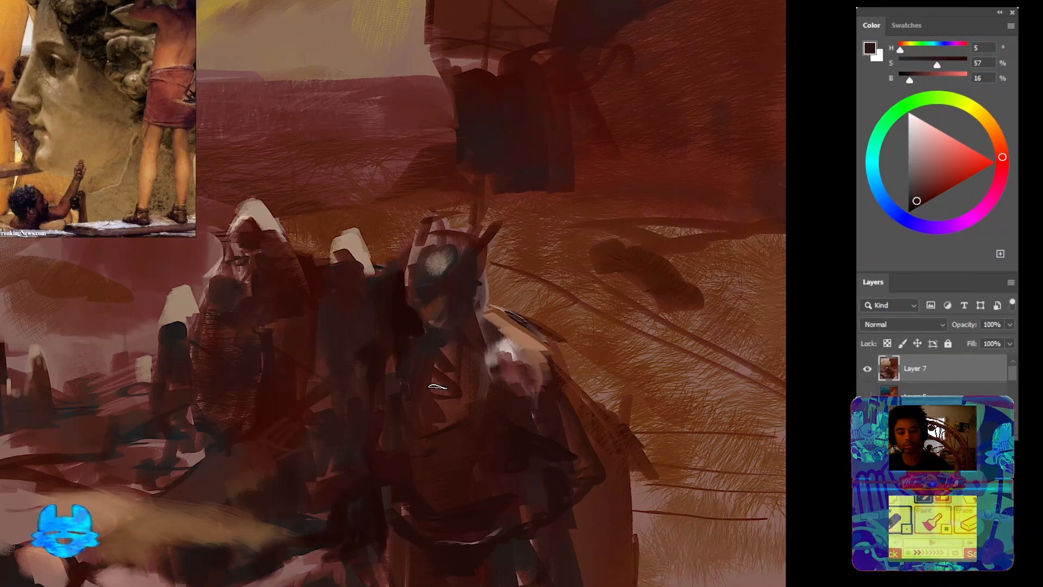
left_click(455, 336, "alt")
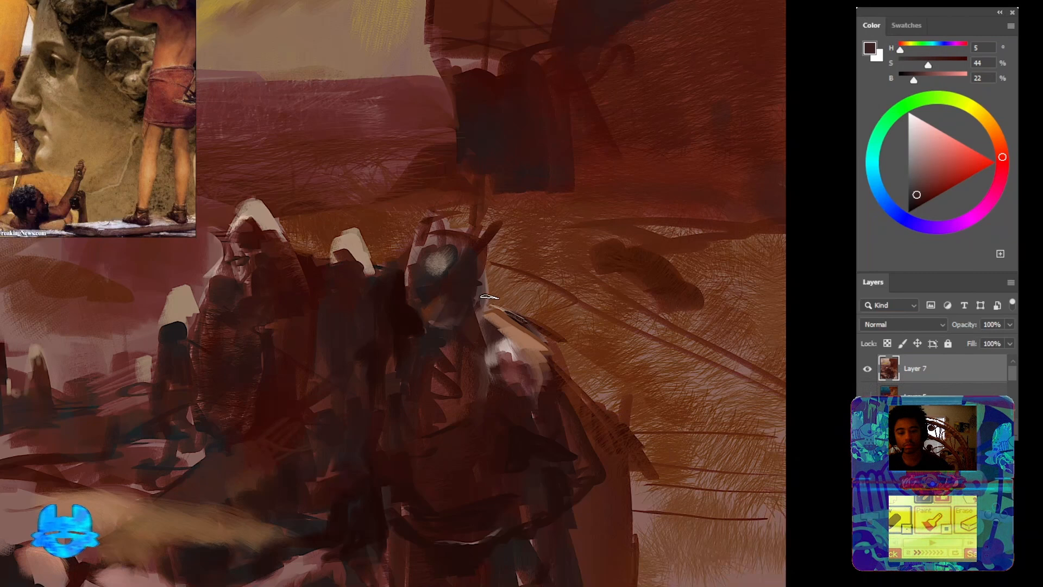
left_click(466, 347, "alt")
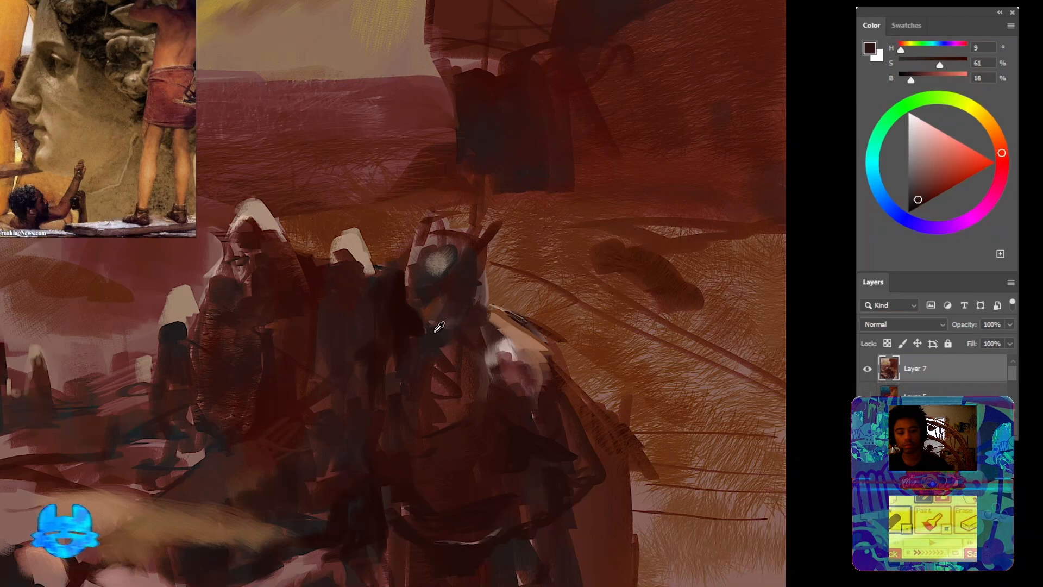
left_click(492, 324, "alt")
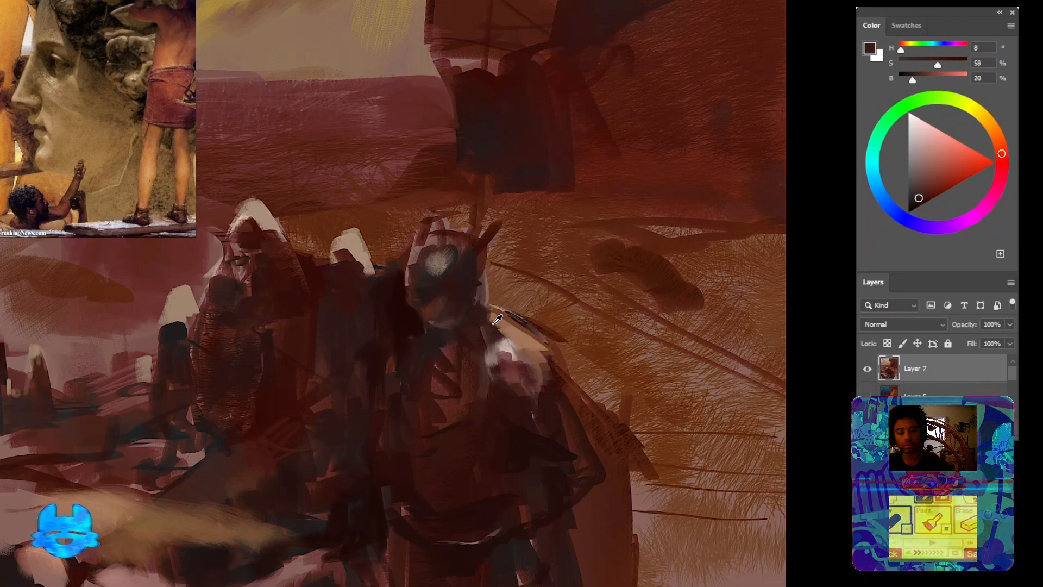
left_click(502, 320, "alt")
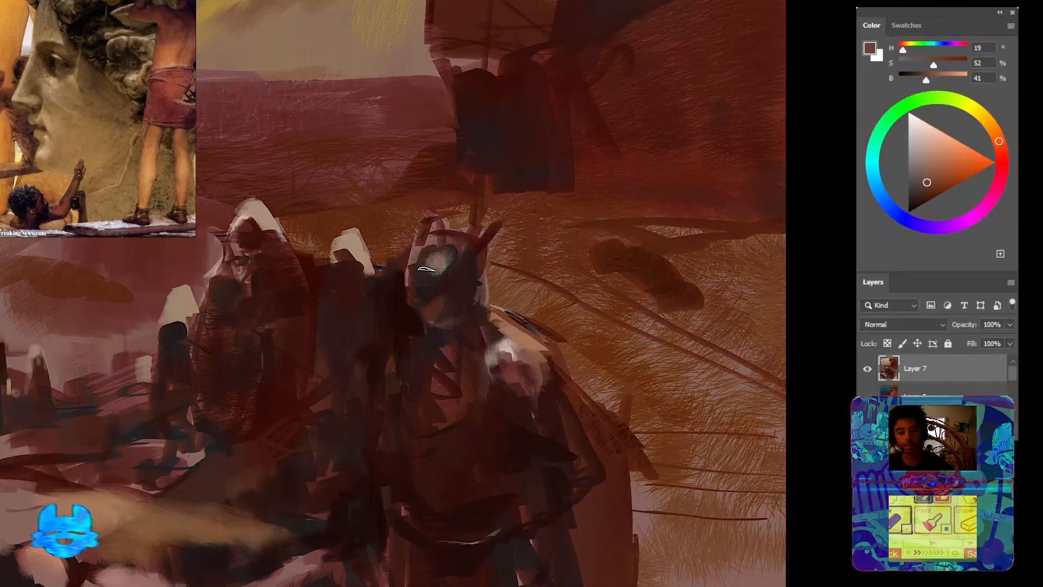
Rework the dark faces and robes of the hooded figures with sampled reds, and paint near-black shadows on the ground at their feet
left_click_drag(366, 290, 380, 284)
left_click(360, 247, "alt")
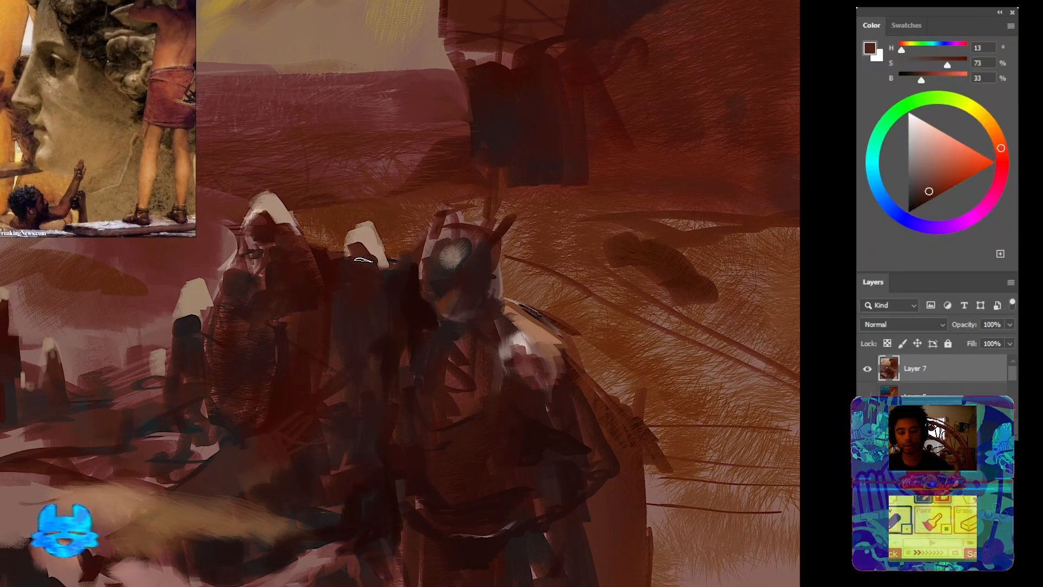
left_click(408, 299, "alt")
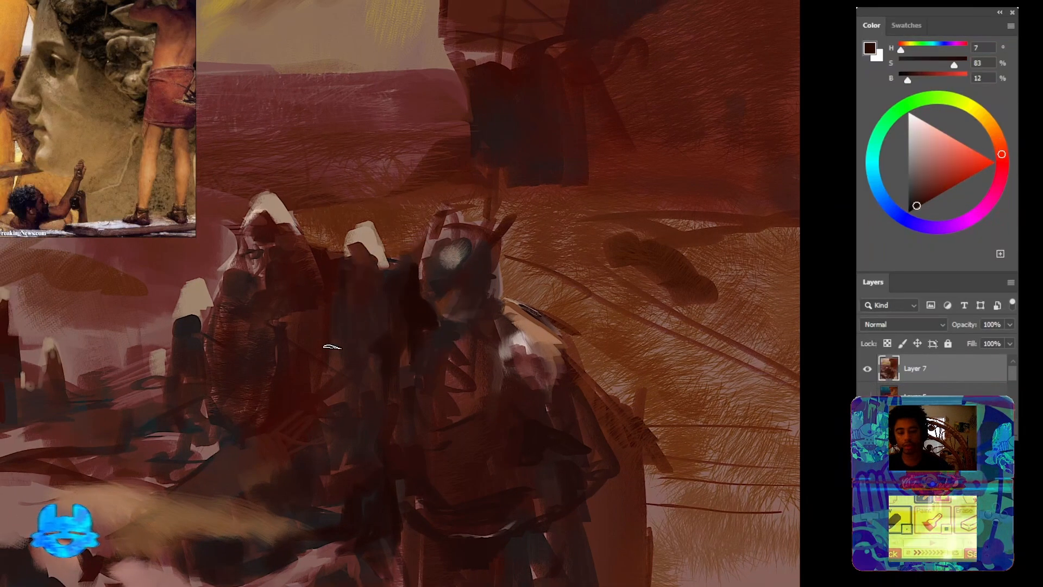
left_click(403, 285, "alt")
left_click(295, 274, "alt")
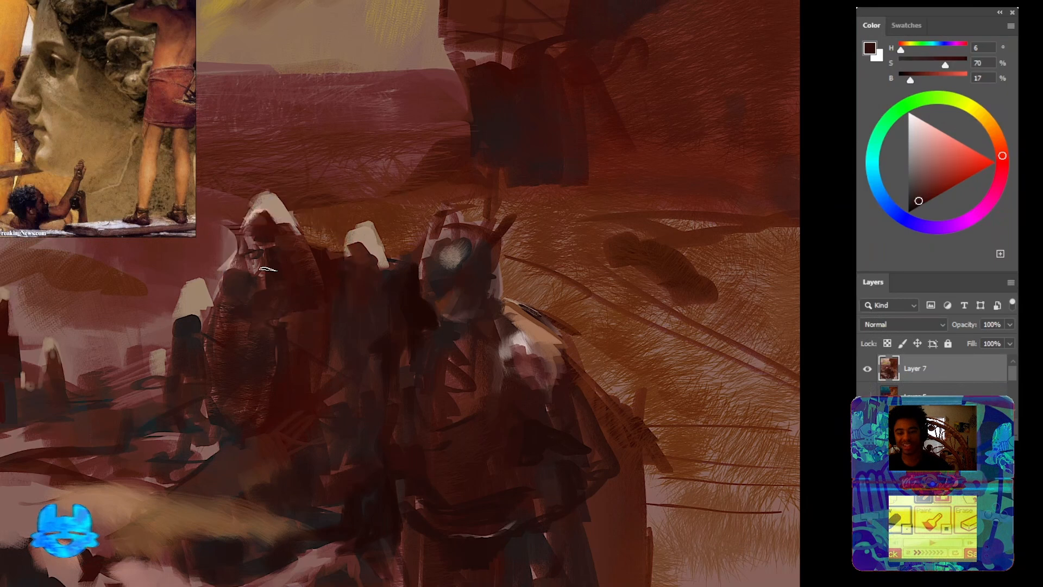
left_click_drag(267, 269, 253, 273)
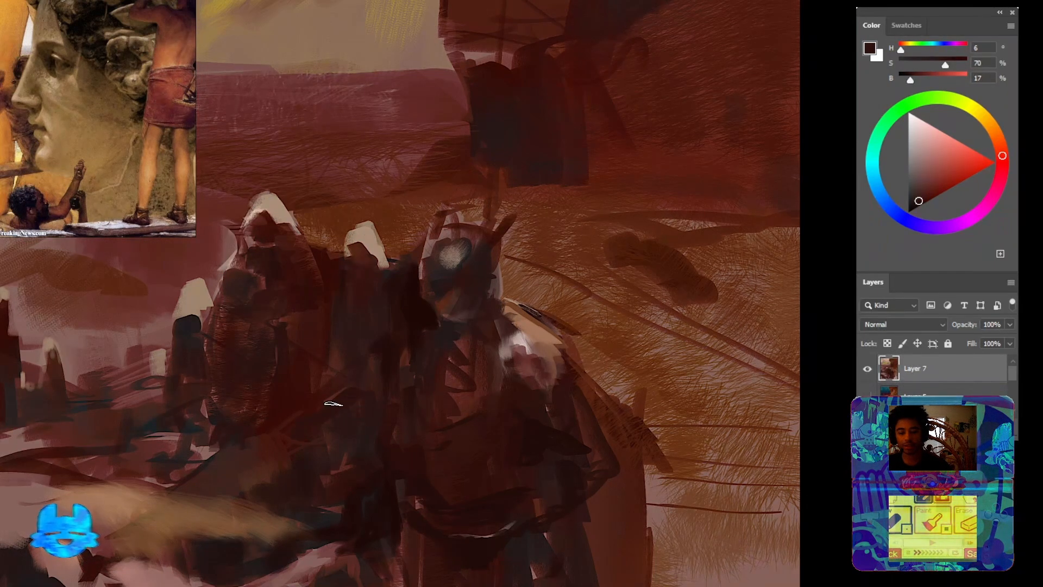
left_click(421, 305, "alt")
mouse_move(310, 420)
left_mouse_down()
mouse_move(347, 423)
mouse_move(351, 385)
mouse_move(322, 416)
left_mouse_up()
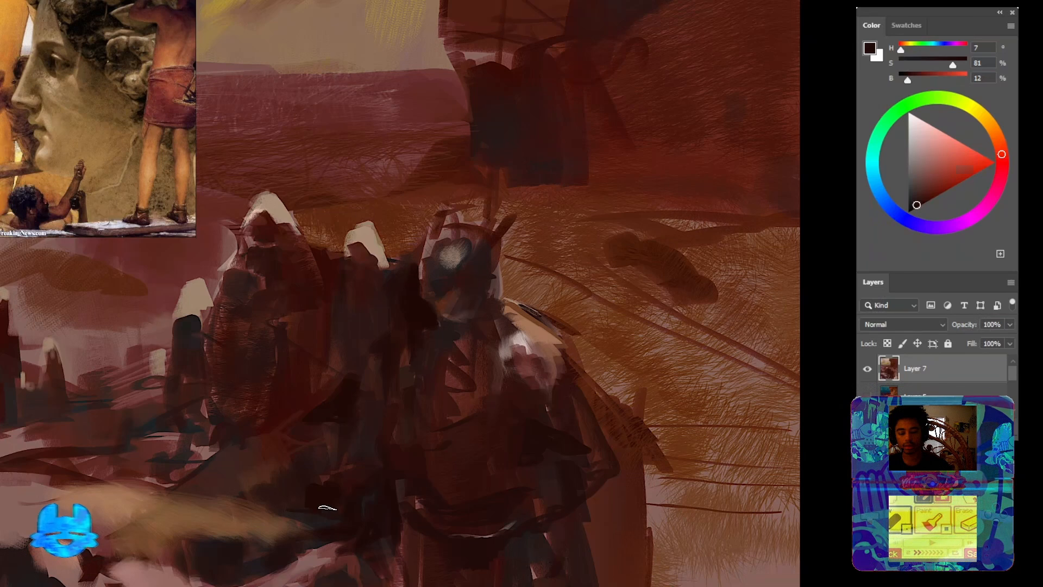
Paint a pale highlight down the horned figure's shoulder and upper arm, trimming it with sampled dark red-browns
left_click_drag(345, 501, 348, 421)
left_click_drag(486, 296, 522, 259)
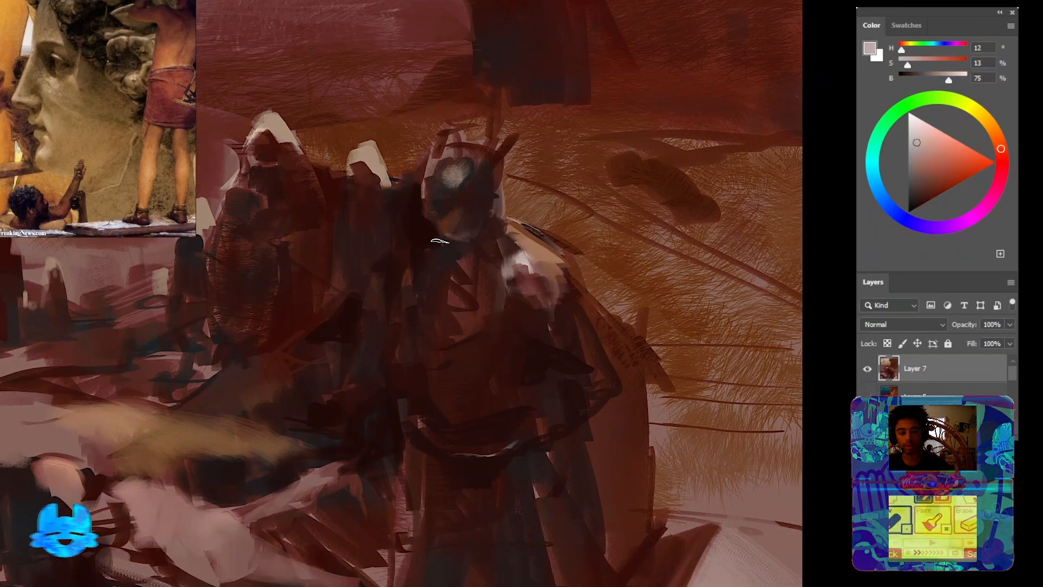
left_click_drag(439, 241, 370, 335)
left_click(405, 326, "alt")
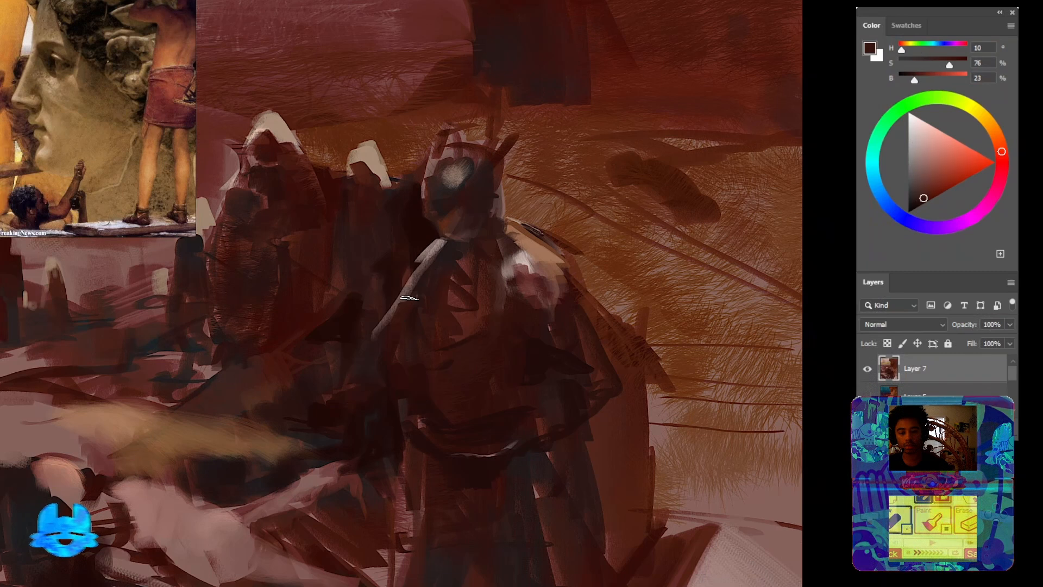
mouse_move(409, 297)
left_mouse_down()
mouse_move(420, 270)
mouse_move(451, 257)
mouse_move(417, 273)
left_mouse_up()
left_click(451, 259, "alt")
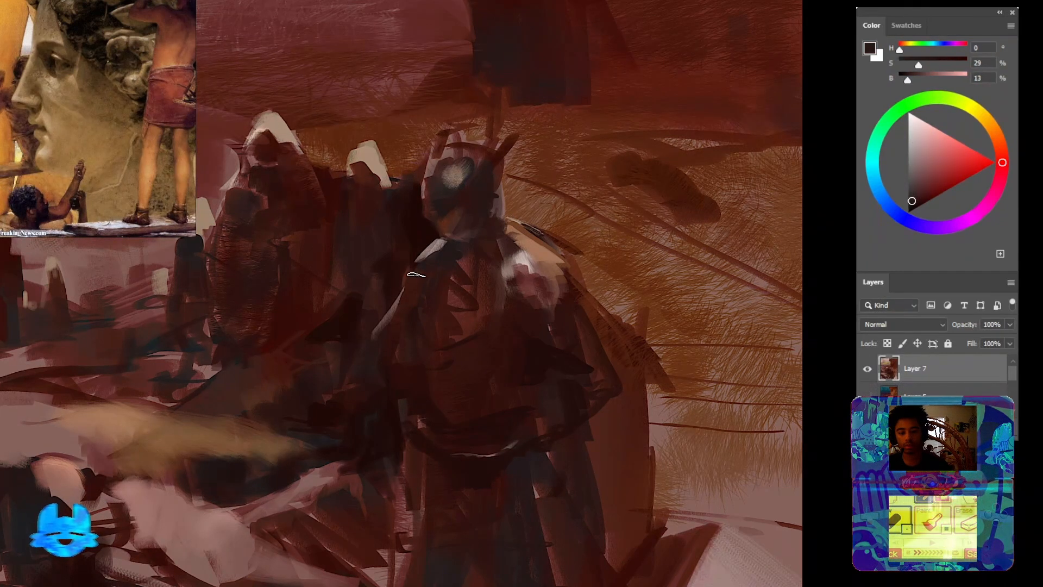
left_click(416, 275, "alt")
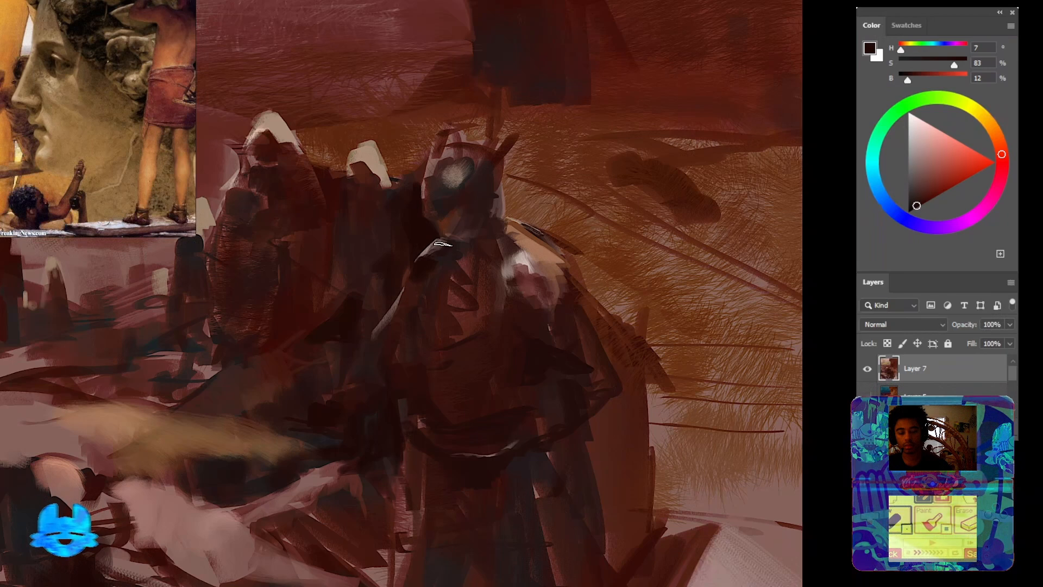
left_click_drag(425, 341, 438, 283)
Brush a brighter red (hue 8, saturation 77, brightness 65) onto the horned figure's chest and shade its lower edge with sampled near-black red
left_click(444, 182, "alt")
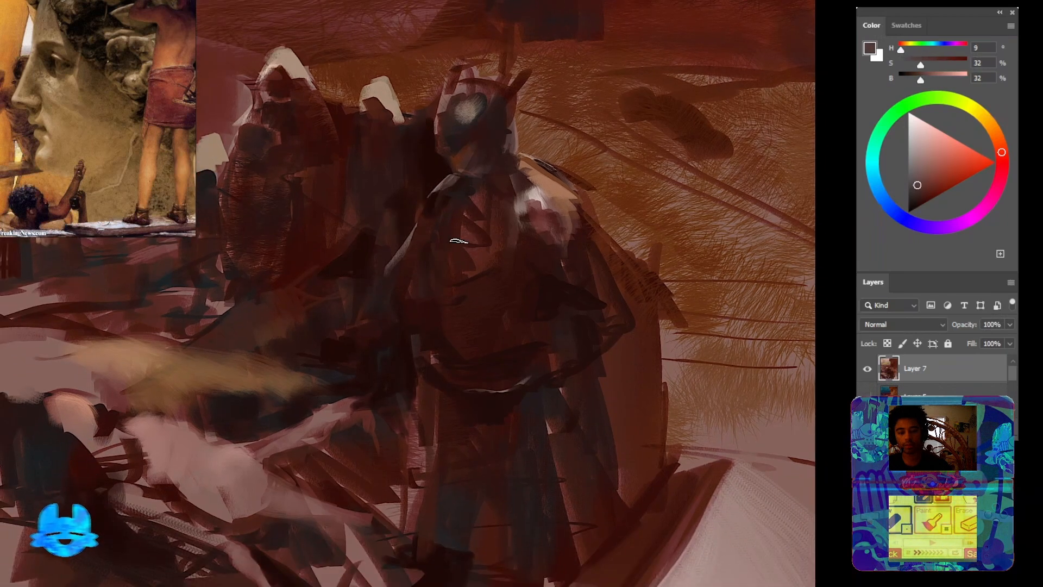
left_click(484, 212, "alt")
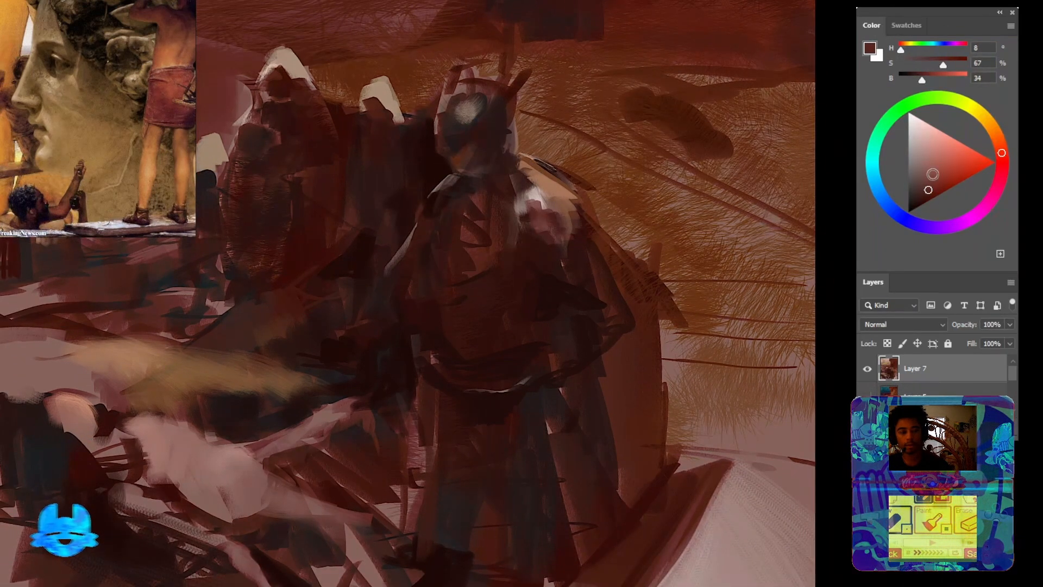
left_click_drag(933, 175, 952, 173)
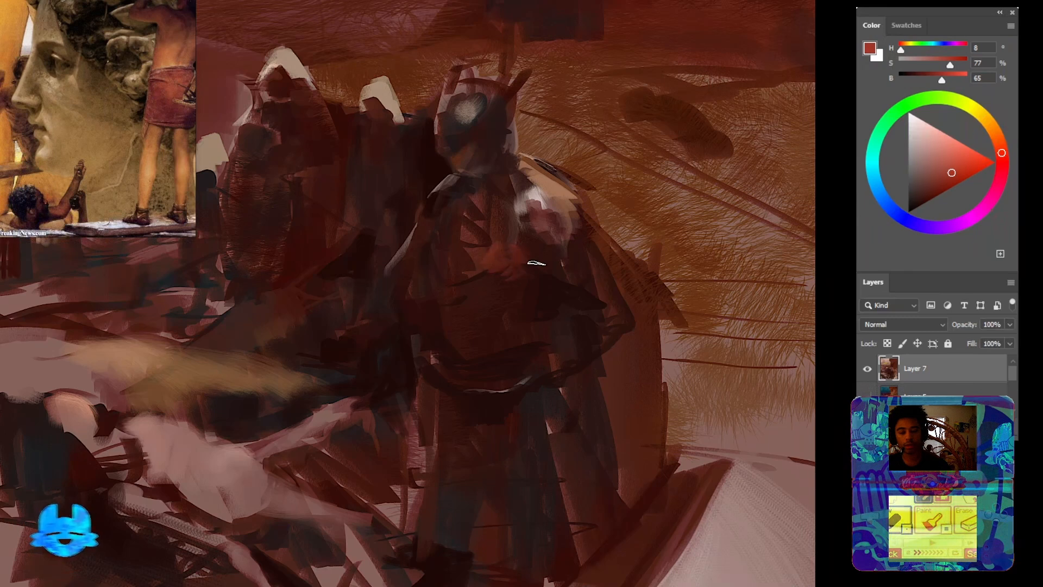
mouse_move(529, 263)
left_mouse_down()
mouse_move(497, 289)
mouse_move(484, 265)
mouse_move(478, 289)
left_mouse_up()
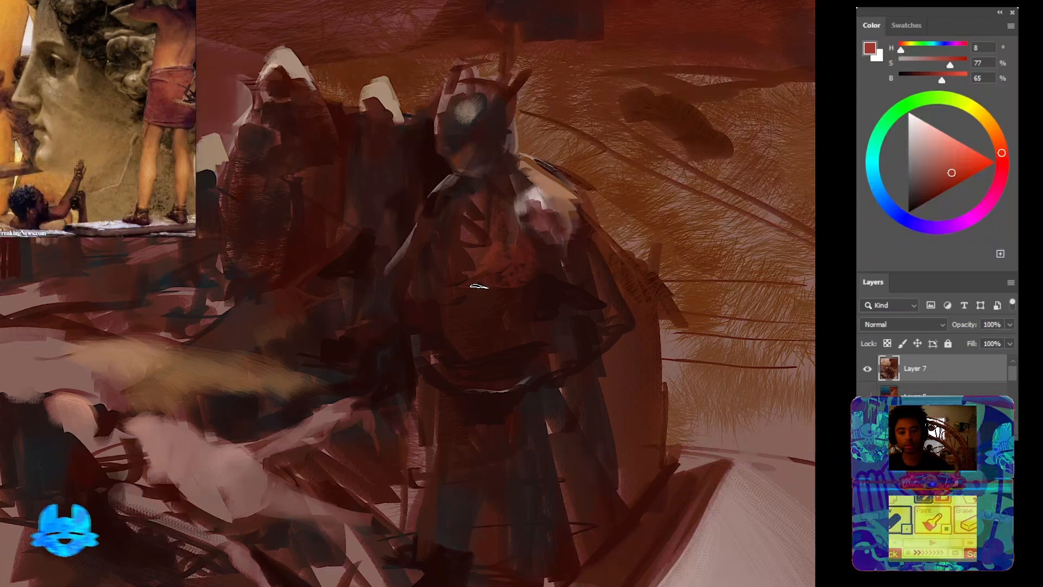
left_click(540, 304, "alt")
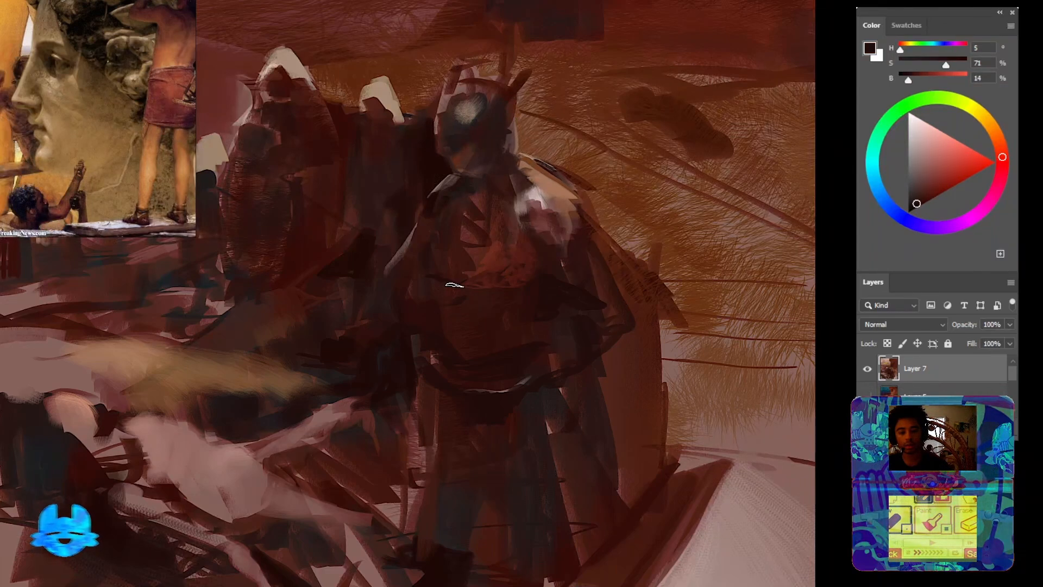
mouse_move(455, 284)
left_mouse_down()
mouse_move(456, 343)
mouse_move(456, 296)
mouse_move(450, 330)
mouse_move(437, 278)
left_mouse_up()
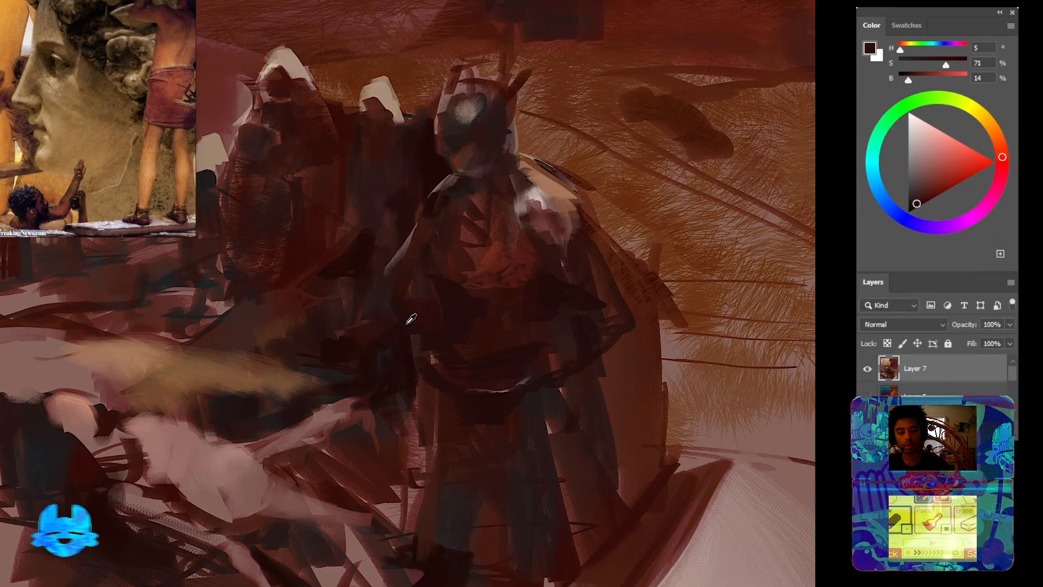
Add muted brown-grey light to the horned figure's forearm and shape it with sampled dark reds
left_click(403, 244, "alt")
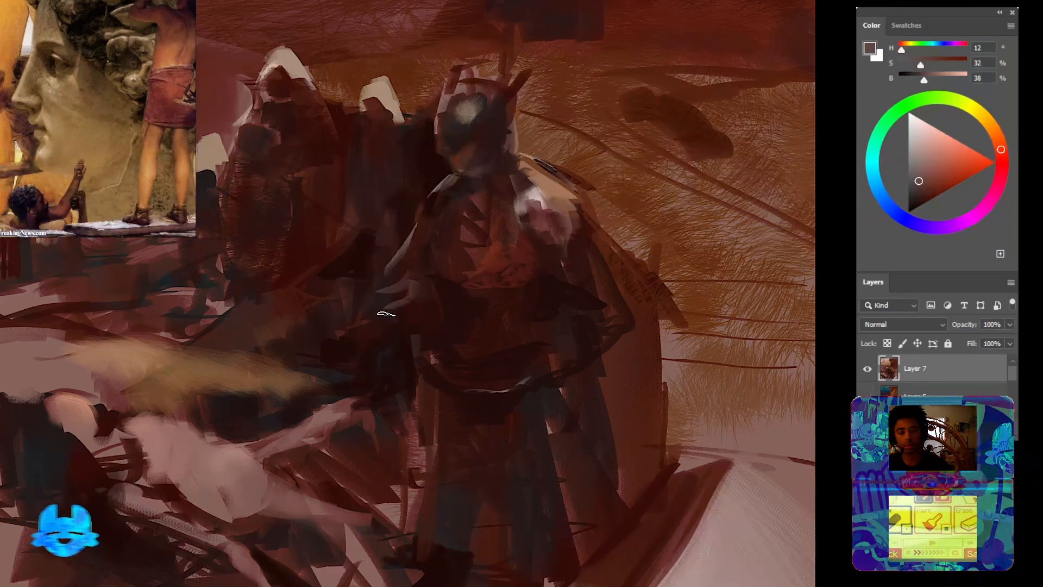
left_click(421, 316, "alt")
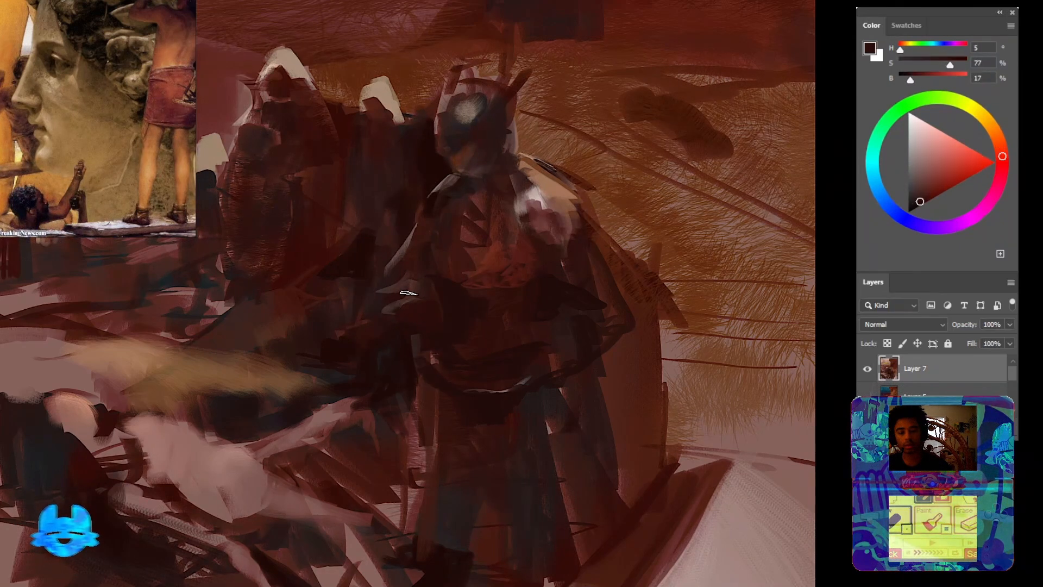
left_click_drag(429, 304, 436, 369)
left_click(461, 358, "alt")
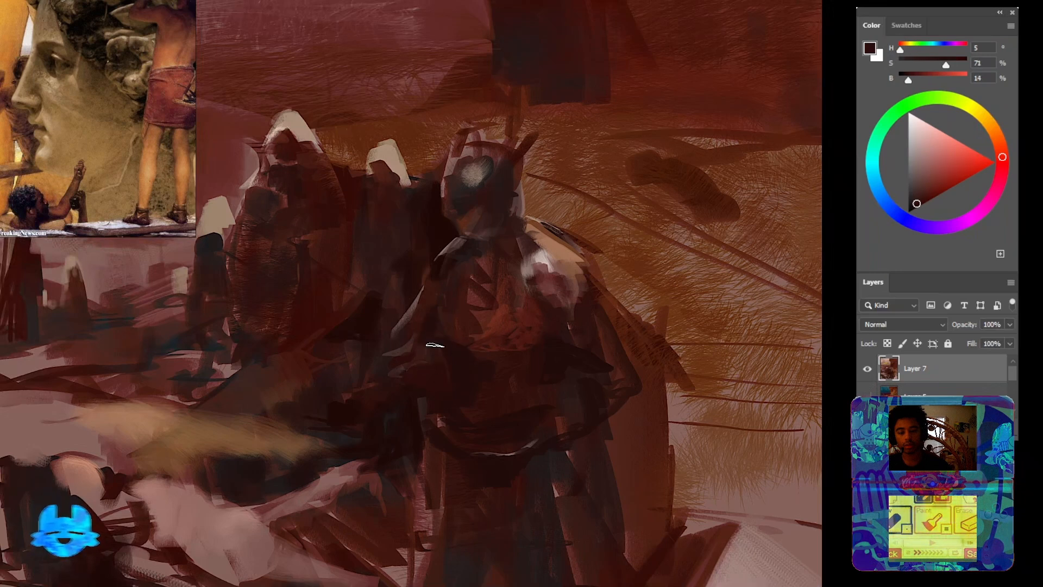
Cover the pale gap in the horned figure's lower robe with sampled dark red
scroll(568, 420, "down", 5)
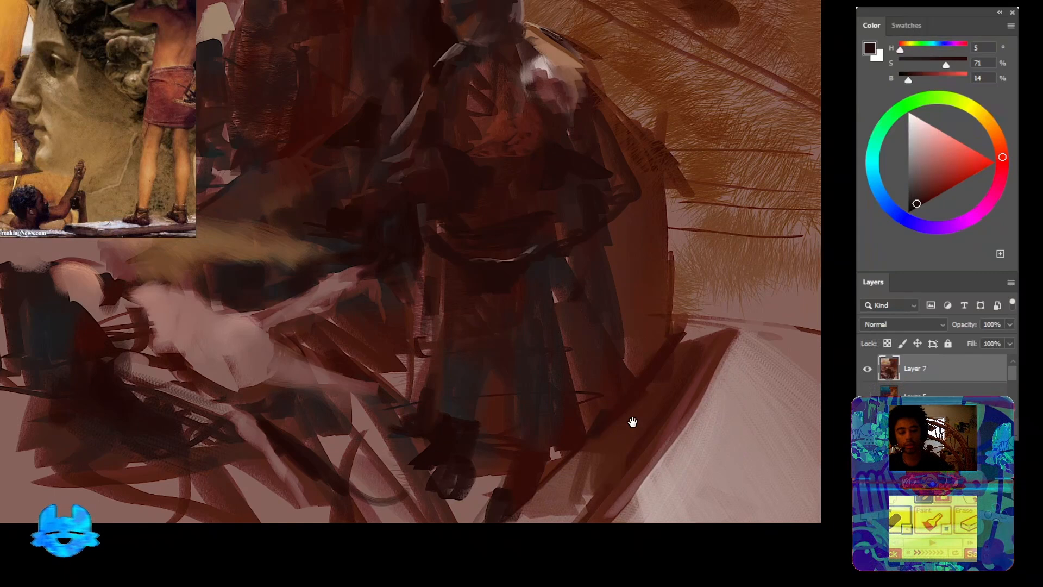
mouse_move(632, 421)
left_mouse_down()
mouse_move(478, 379)
mouse_move(666, 349)
mouse_move(596, 285)
mouse_move(518, 374)
left_mouse_up()
left_click(484, 321, "alt")
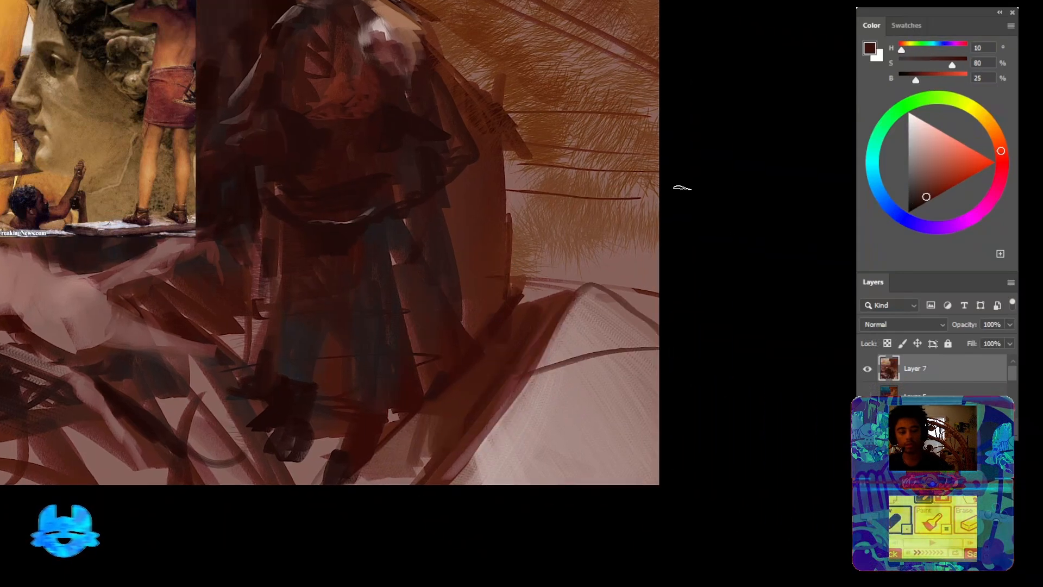
Sample the background's orange-brown and outline a freehand selection around the pale mound's peak and its dark red edge beside the robe
left_click(624, 98, "alt")
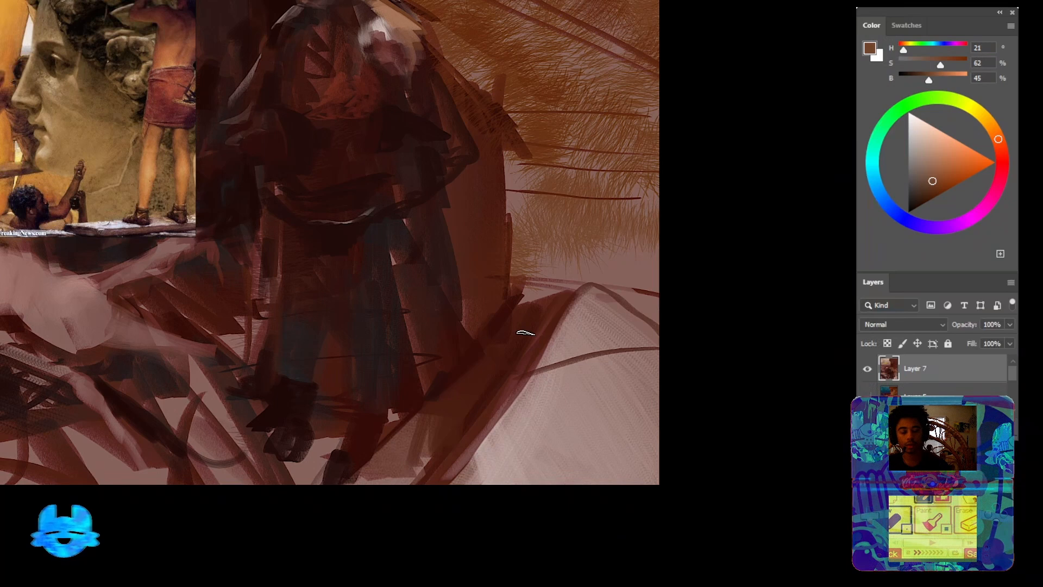
left_click_drag(476, 433, 345, 444)
key("l")
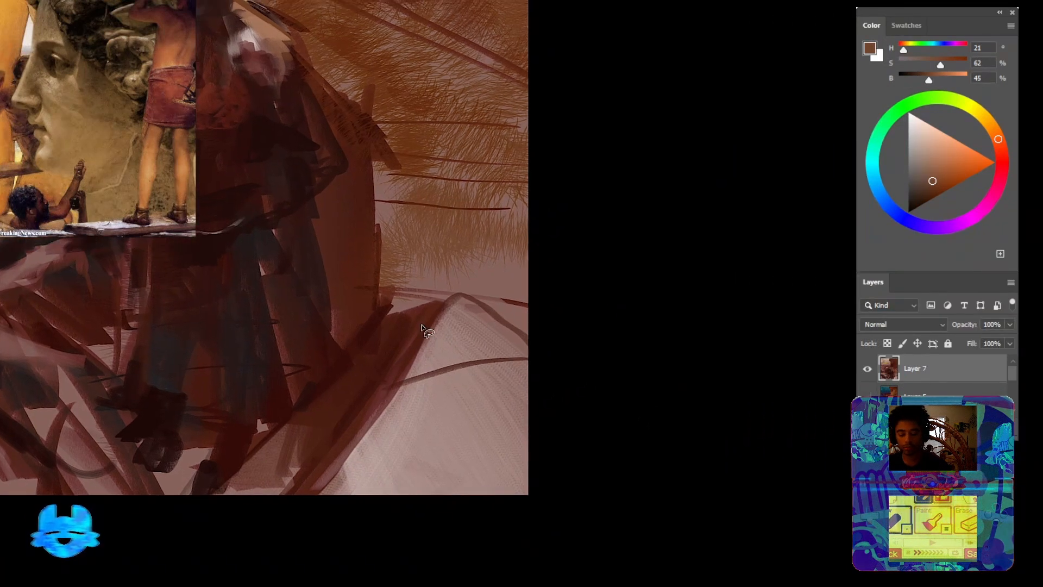
left_click_drag(386, 266, 351, 477)
mouse_move(476, 515)
left_mouse_down()
mouse_move(487, 382)
mouse_move(462, 296)
mouse_move(394, 238)
left_mouse_up()
mouse_move(455, 367)
left_mouse_down()
mouse_move(479, 359)
mouse_move(520, 382)
left_mouse_up()
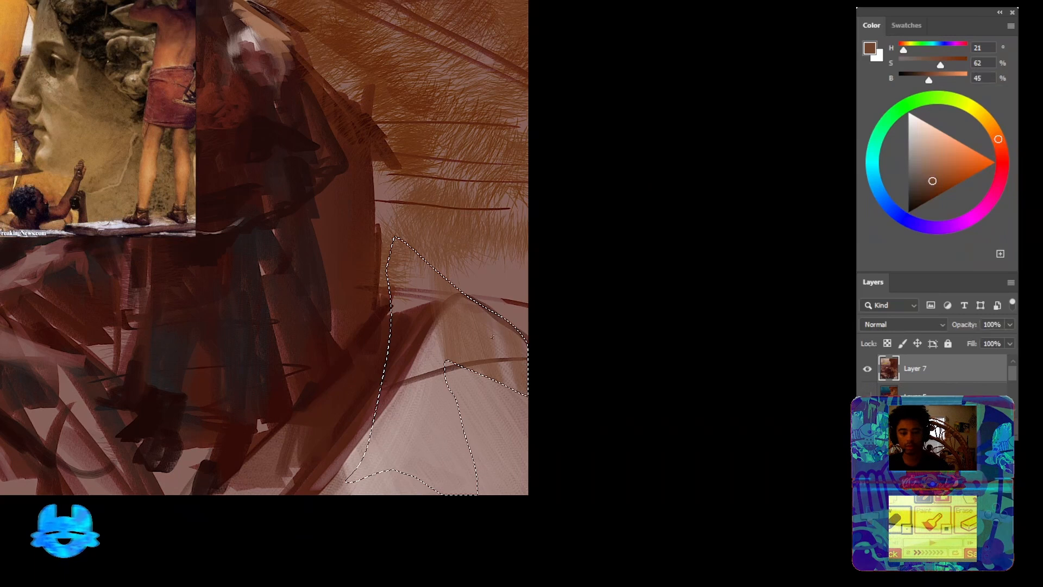
Brush textured brown strokes over the selected mound and its dark red edge, clear the selection, and blend more brown across the slope
left_click_drag(403, 250, 455, 484)
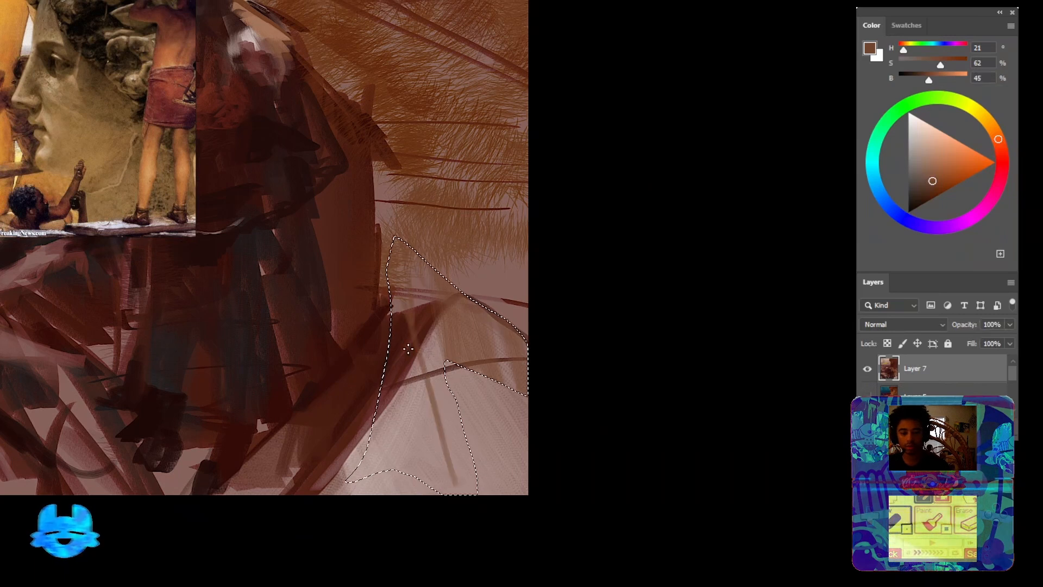
left_click_drag(407, 352, 429, 449)
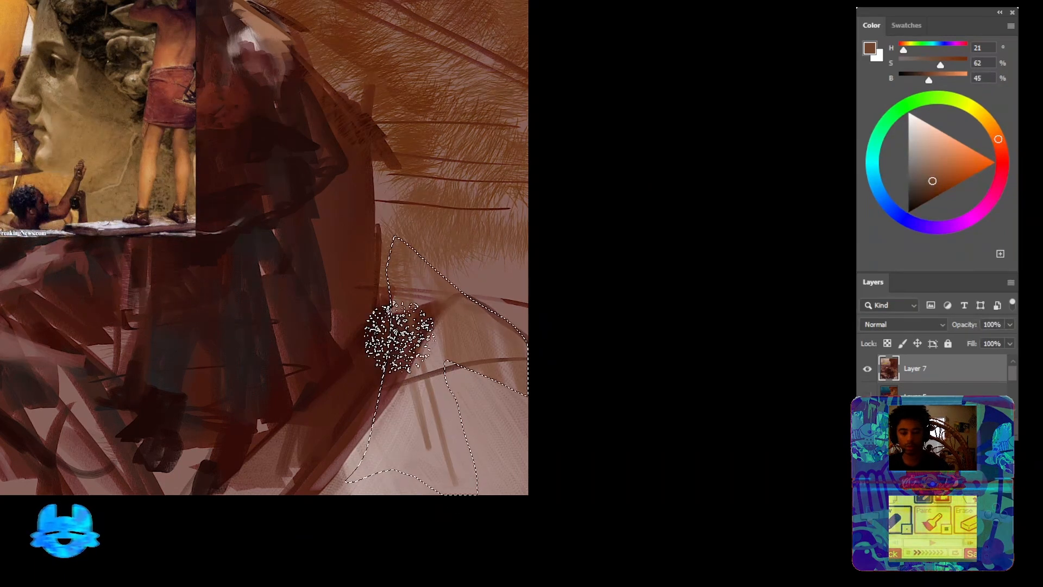
left_click_drag(397, 336, 403, 443)
key("ctrl+d")
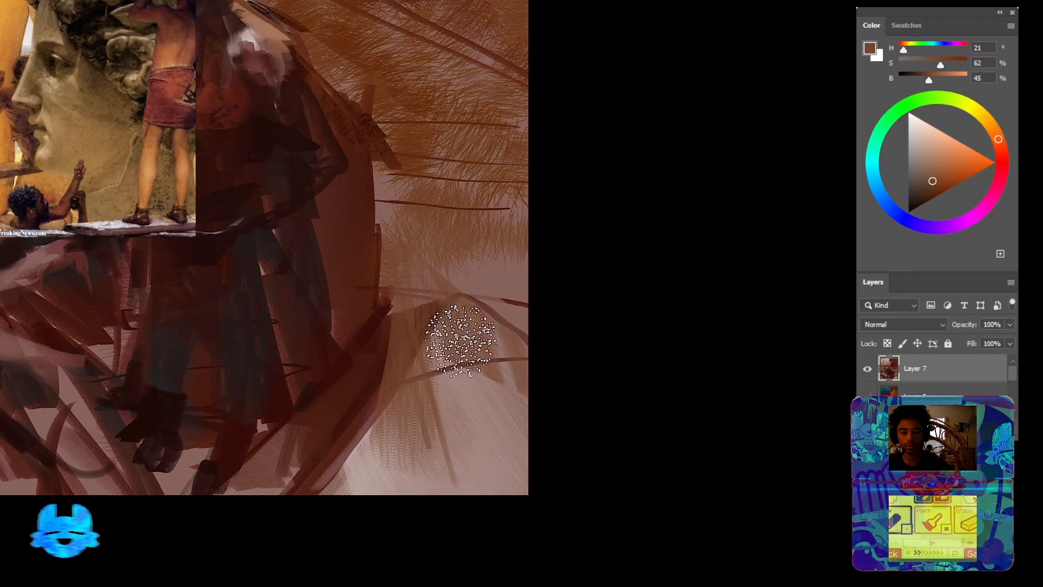
left_click_drag(461, 350, 480, 389)
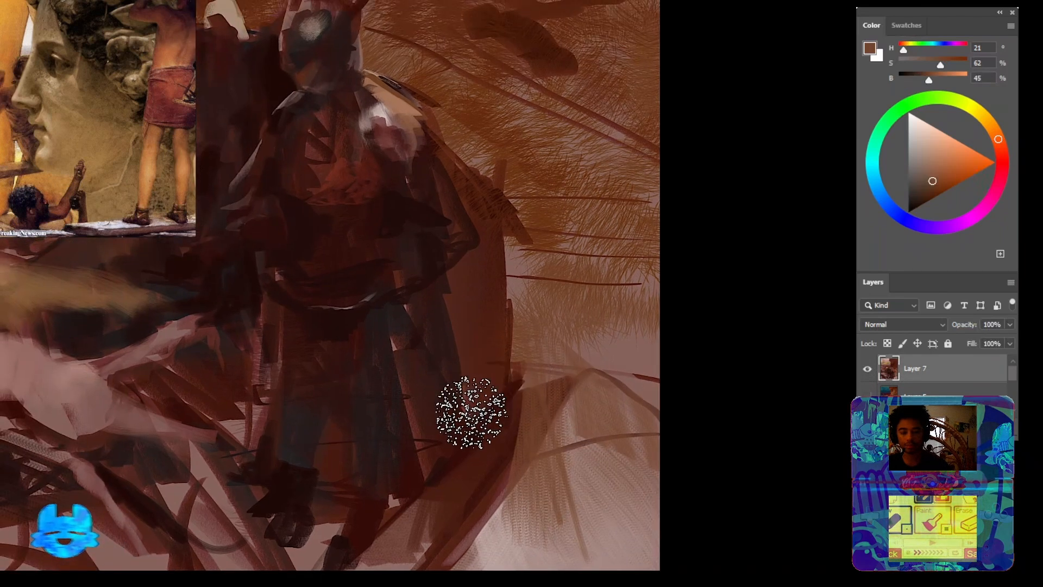
Outline a freehand selection around the pale reclining figure and the dark foreground beneath it
left_click(448, 417, "alt")
left_click_drag(340, 418, 544, 400)
left_click(373, 314, "alt")
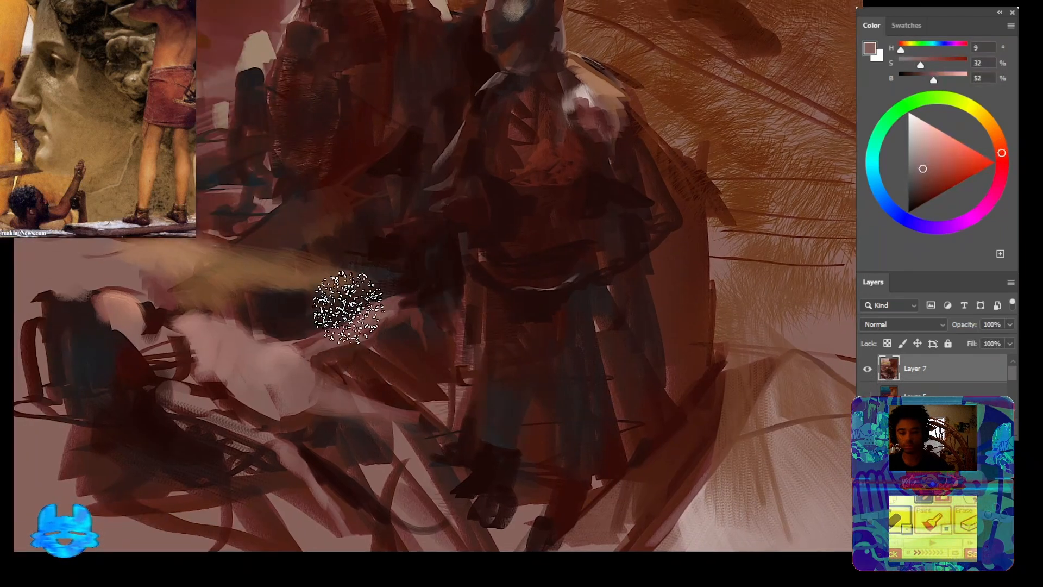
left_click(241, 297, "alt")
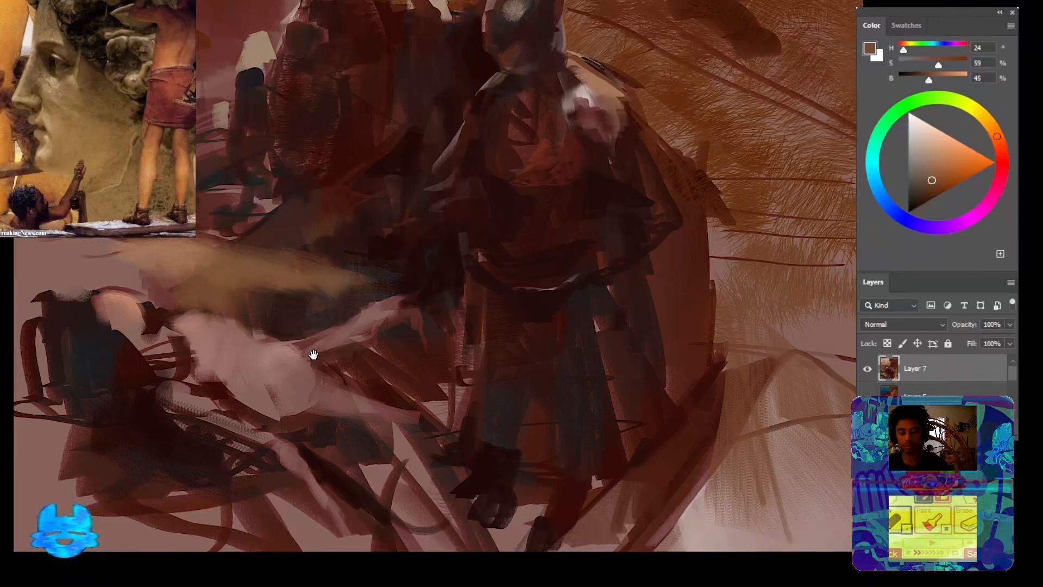
mouse_move(310, 353)
left_mouse_down()
mouse_move(349, 403)
mouse_move(351, 468)
mouse_move(377, 374)
mouse_move(412, 375)
left_mouse_up()
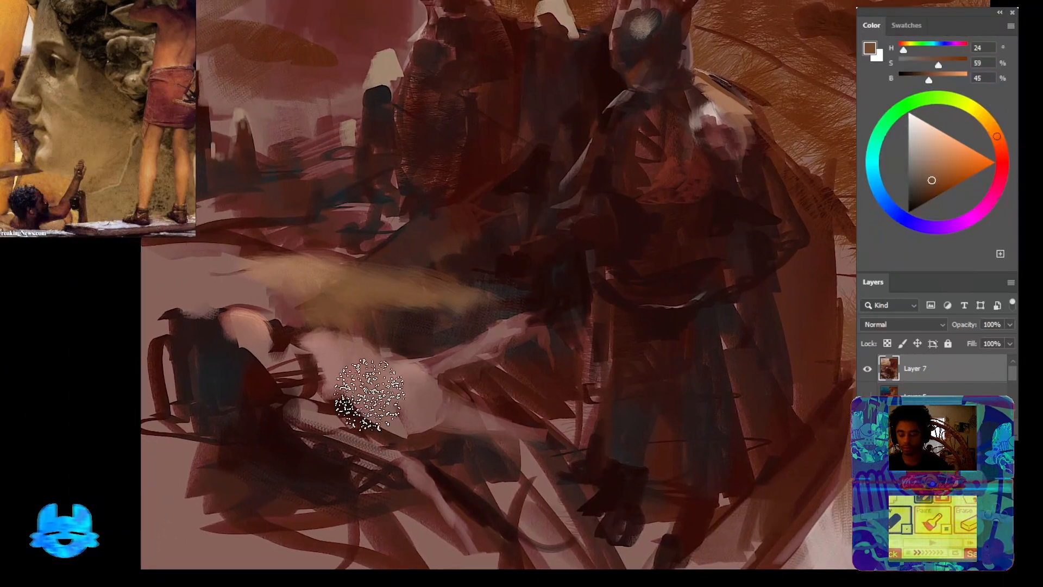
key("l")
left_click_drag(142, 313, 271, 305)
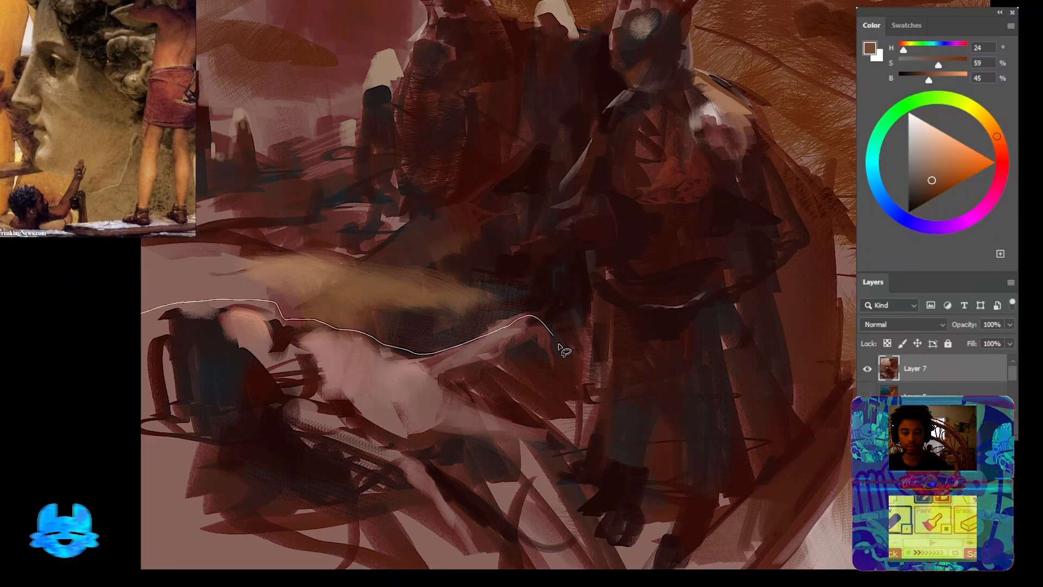
mouse_move(564, 350)
left_mouse_down()
mouse_move(591, 505)
mouse_move(288, 576)
mouse_move(109, 511)
left_mouse_up()
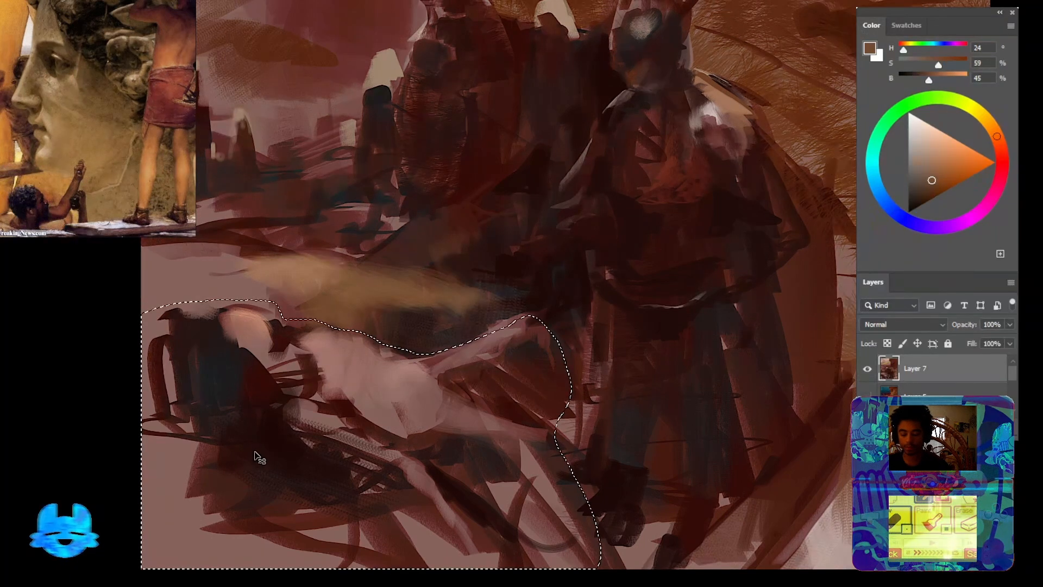
Copy the selected reclining figure to a new layer, enlarge it, rotate it slightly clockwise and reposition it beside the horned figure
key("ctrl+j")
key("ctrl+t")
left_click_drag(378, 298, 366, 266)
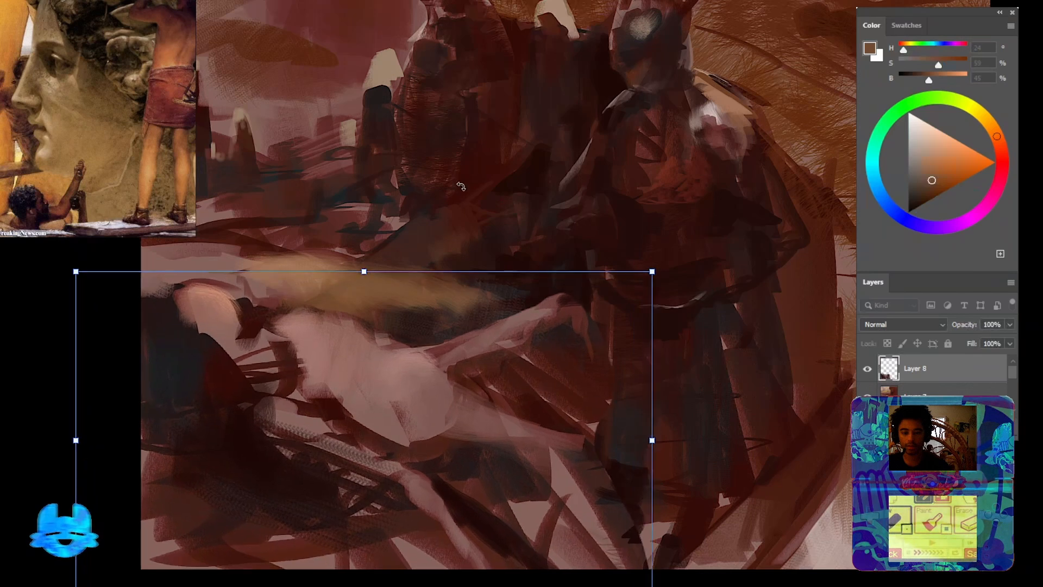
mouse_move(494, 192)
left_mouse_down()
mouse_move(521, 209)
mouse_move(511, 202)
left_mouse_up()
left_click_drag(524, 348, 503, 357)
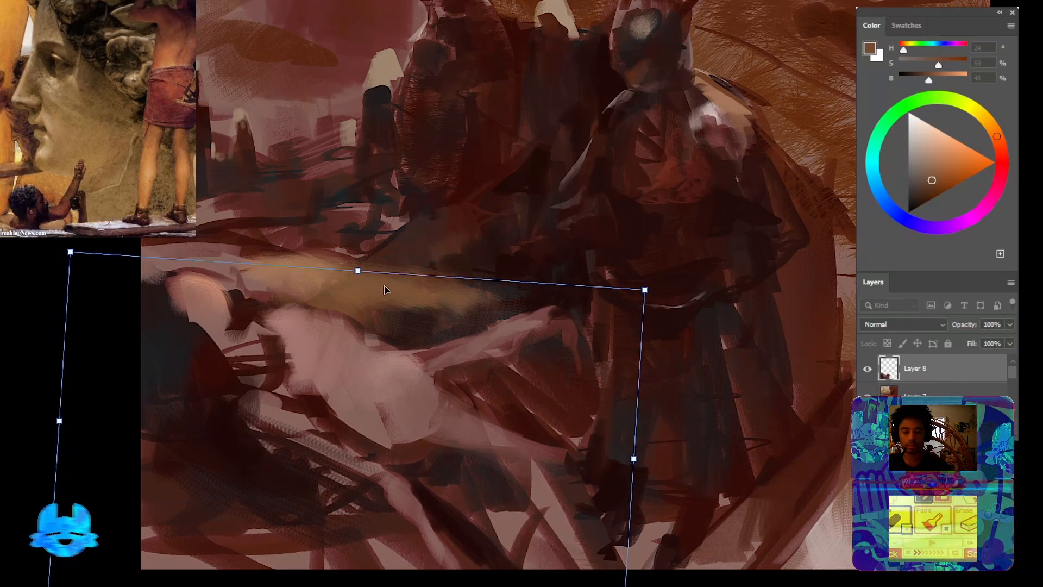
mouse_move(356, 268)
left_mouse_down()
mouse_move(356, 282)
mouse_move(361, 274)
left_mouse_up()
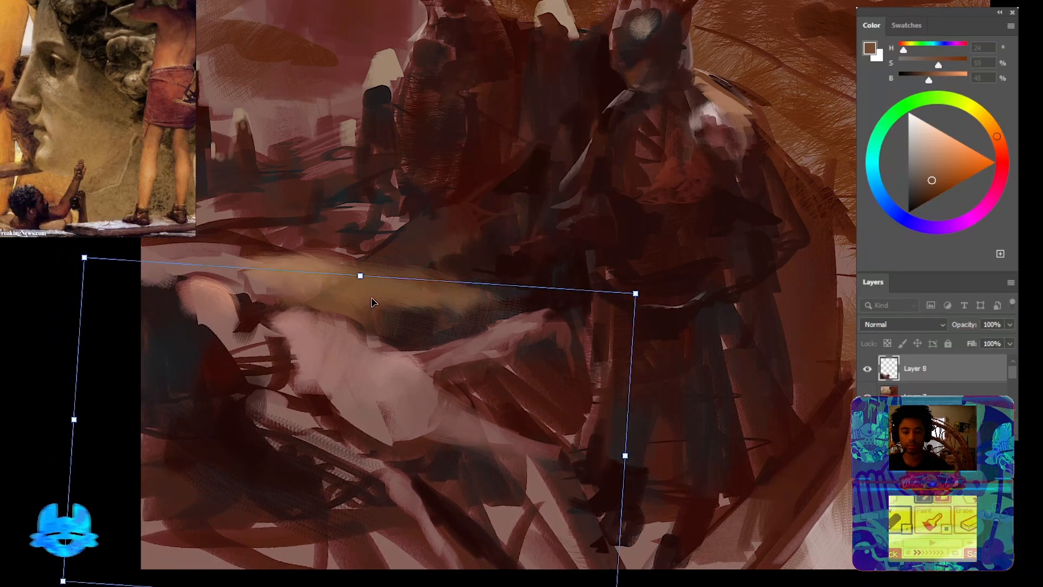
key("Return")
Select the reclining figure's hip and leg on the mirrored canvas, darken them with sampled dark red and a brighter red, and deselect
scroll(540, 298, "down", 5)
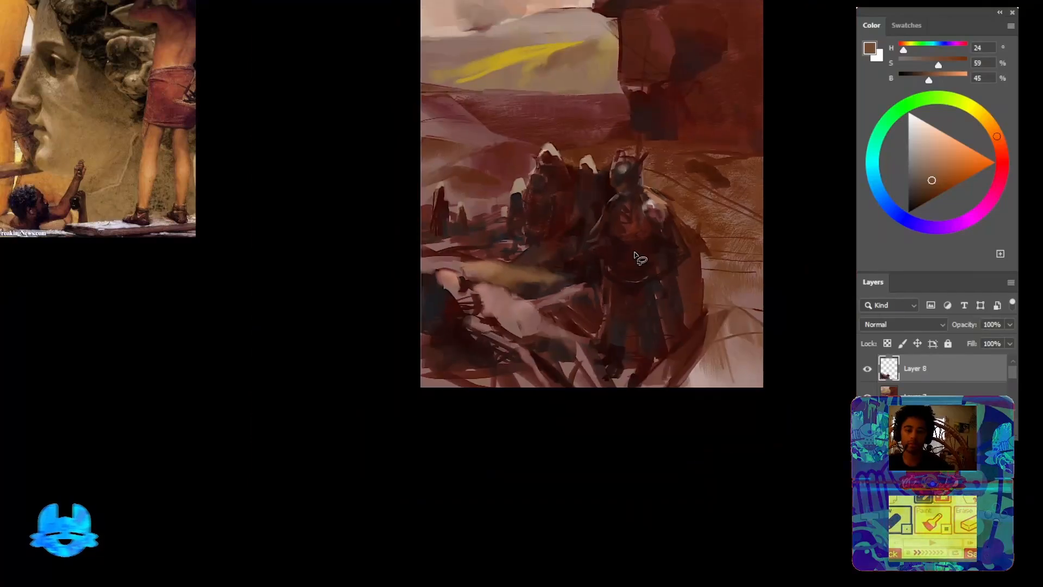
scroll(696, 268, "up", 5)
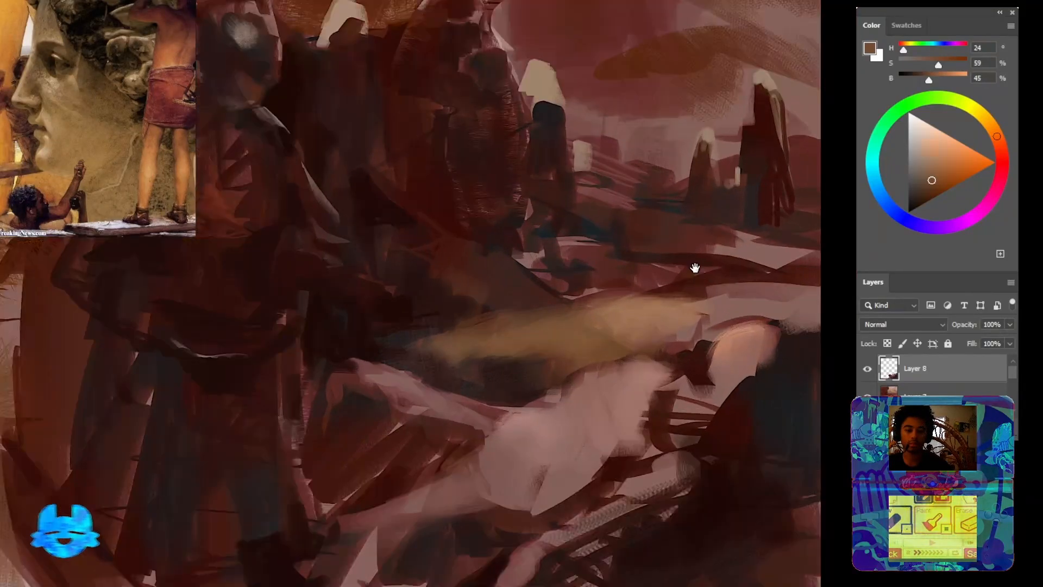
mouse_move(462, 486)
left_mouse_down()
mouse_move(328, 409)
mouse_move(423, 368)
mouse_move(363, 343)
mouse_move(232, 452)
mouse_move(296, 455)
left_mouse_up()
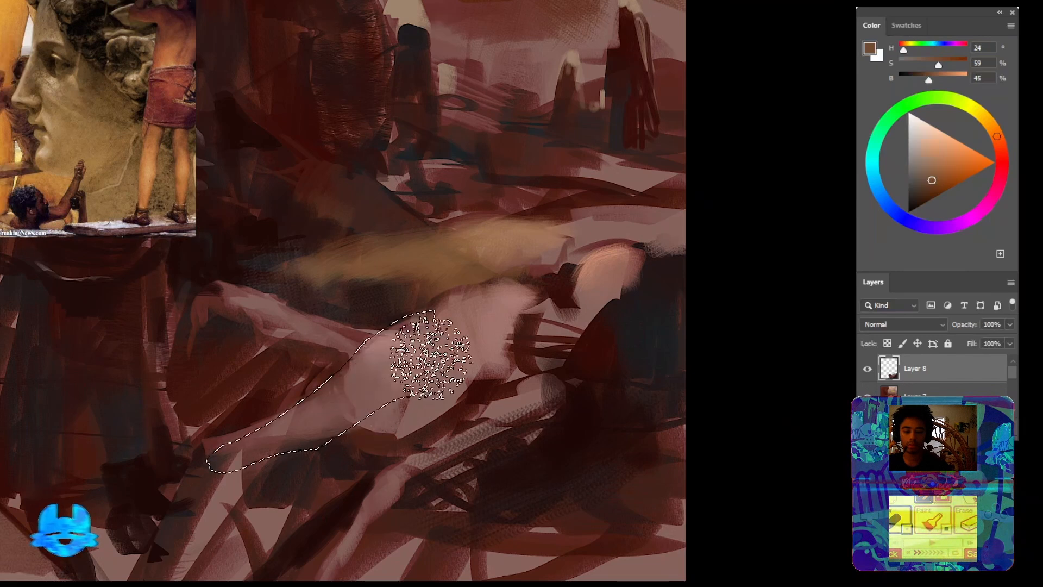
left_click(473, 395, "alt")
left_click_drag(385, 320, 466, 372)
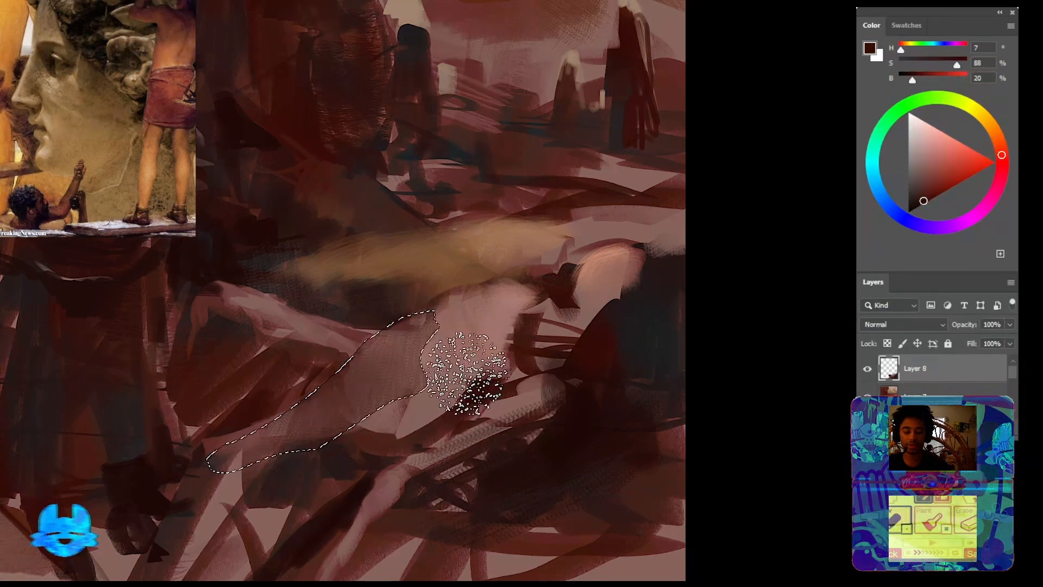
left_click(946, 181)
key("ctrl+d")
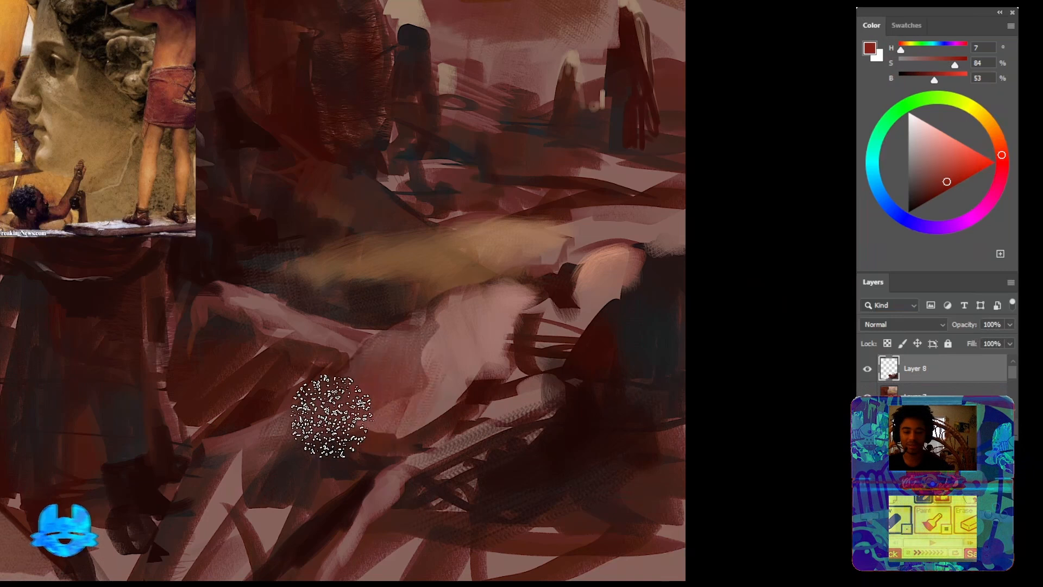
Brush sampled dark and muted reds over the reclining figure's hip and torso, blending the shadow into the pale skin
left_click(483, 392, "alt")
scroll(296, 365, "down", 2)
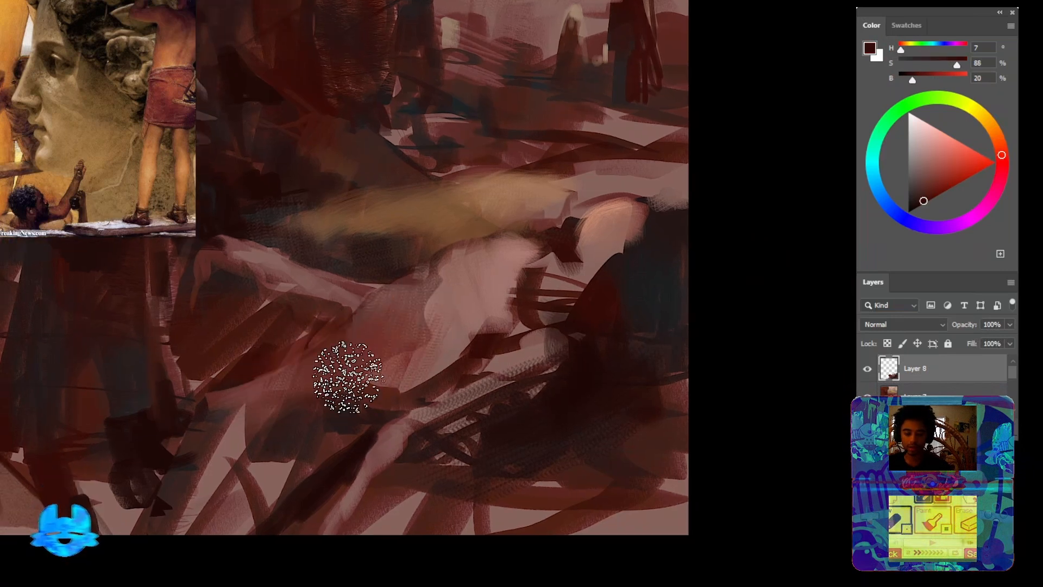
mouse_move(350, 377)
left_mouse_down()
mouse_move(396, 364)
mouse_move(422, 338)
mouse_move(328, 393)
mouse_move(460, 330)
mouse_move(342, 419)
mouse_move(425, 370)
mouse_move(419, 326)
left_mouse_up()
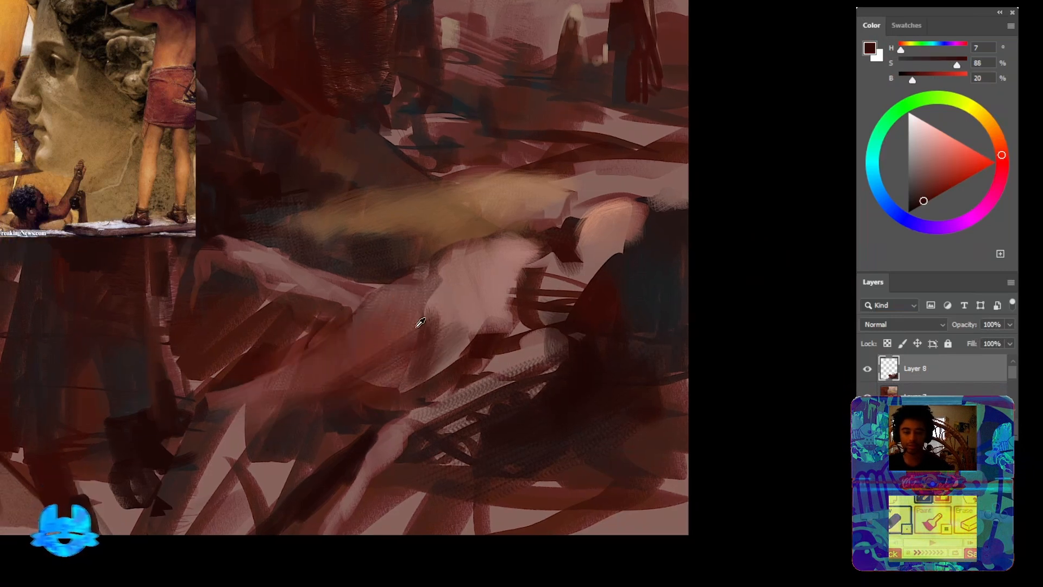
left_click(426, 318, "alt")
mouse_move(443, 293)
left_mouse_down()
mouse_move(391, 356)
mouse_move(469, 336)
mouse_move(454, 359)
mouse_move(342, 393)
left_mouse_up()
left_click(396, 352, "alt")
left_click_drag(443, 380, 448, 354)
Select a freehand leg shape beneath the reclining figure, brush sampled pale pink inside it, and deselect
mouse_move(449, 430)
left_mouse_down()
mouse_move(197, 546)
mouse_move(466, 508)
mouse_move(577, 403)
mouse_move(554, 371)
mouse_move(480, 418)
left_mouse_up()
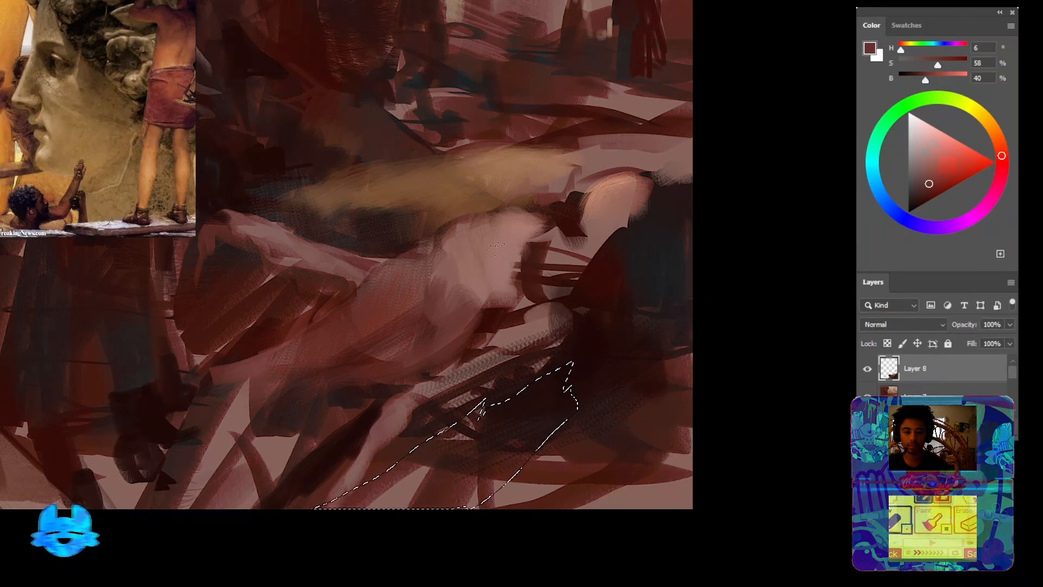
left_click(601, 228, "alt")
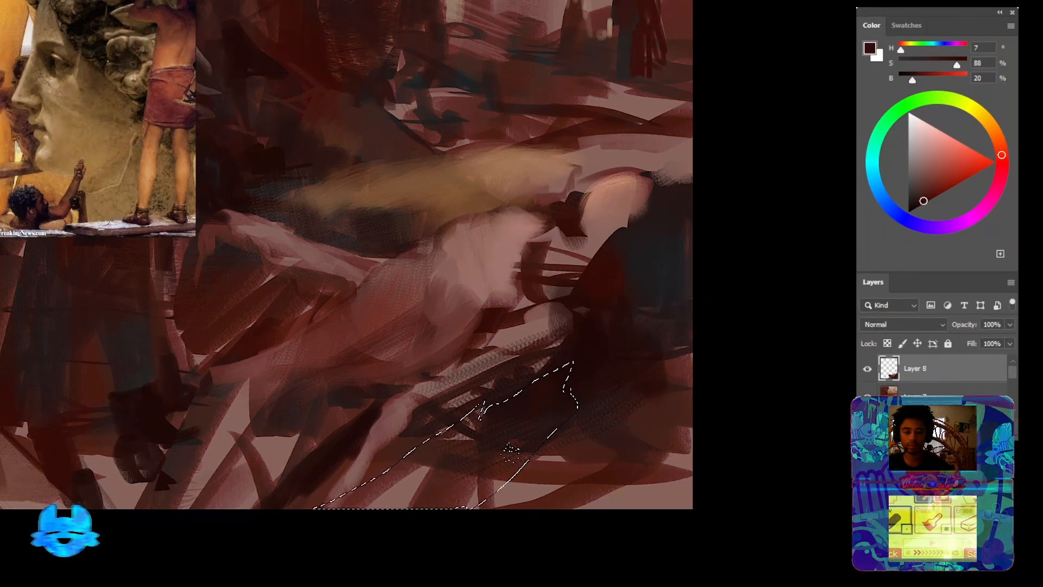
left_click(601, 214, "alt")
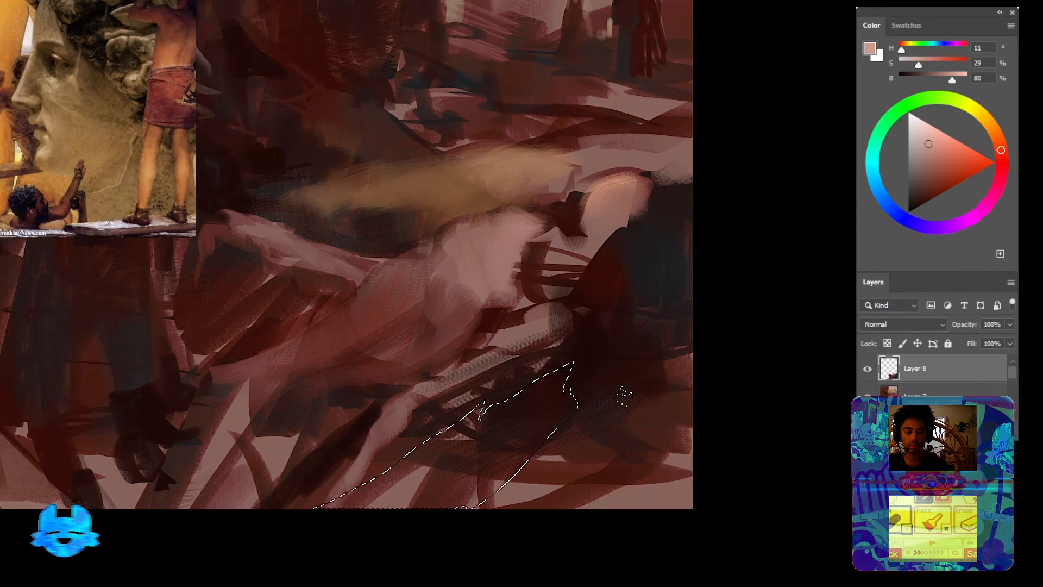
left_click_drag(568, 377, 428, 538)
mouse_move(508, 406)
left_mouse_down()
mouse_move(484, 435)
mouse_move(494, 437)
mouse_move(525, 404)
mouse_move(537, 443)
mouse_move(488, 500)
left_mouse_up()
left_click_drag(481, 433, 417, 495)
key("ctrl+d")
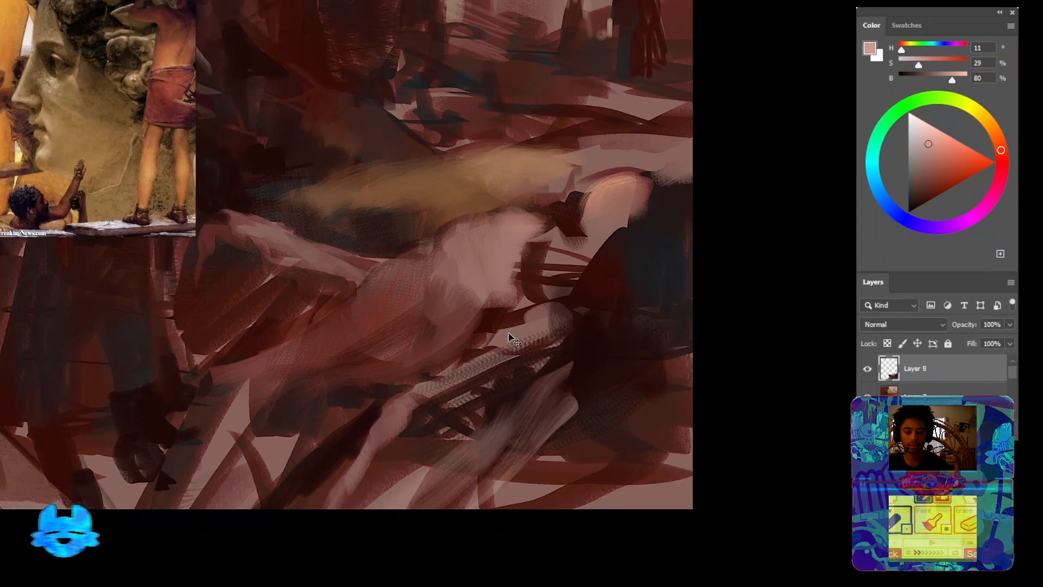
Trim the edge of the new pale leg with sampled near-black red
left_click_drag(488, 274, 519, 395)
key("ctrl+j")
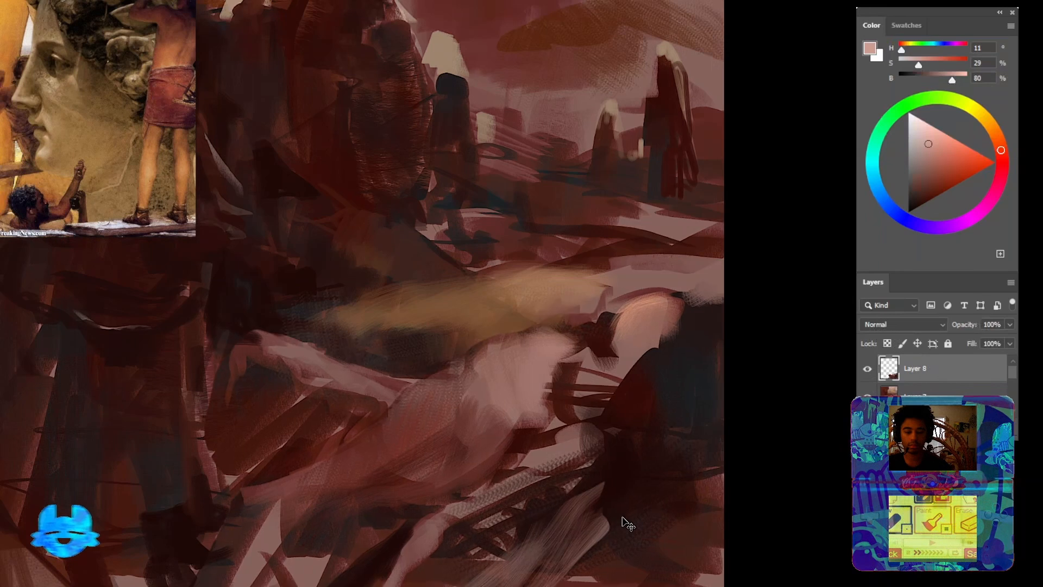
left_click_drag(624, 524, 577, 403)
key("ctrl+z")
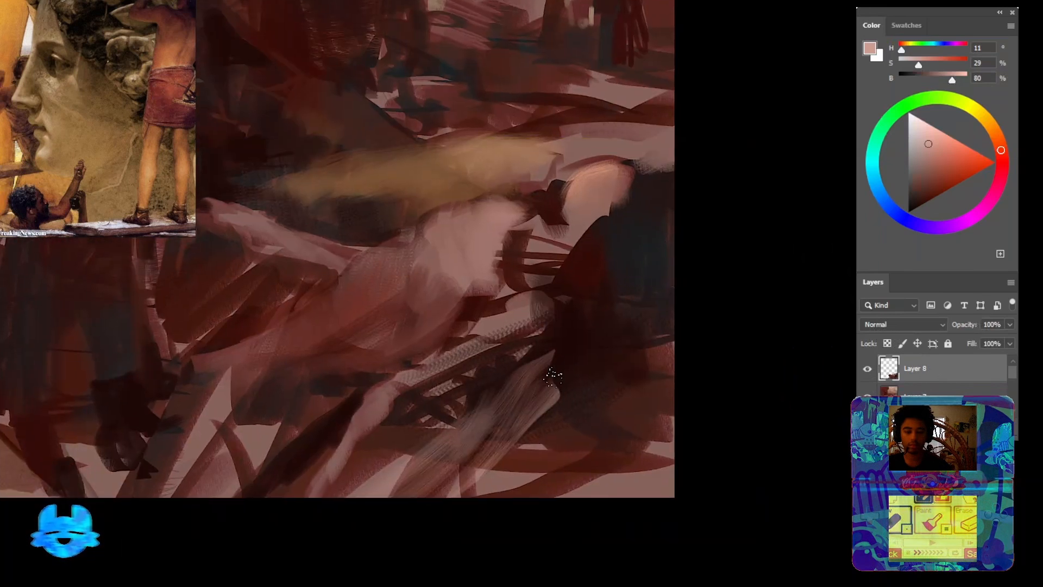
left_click(571, 371, "alt")
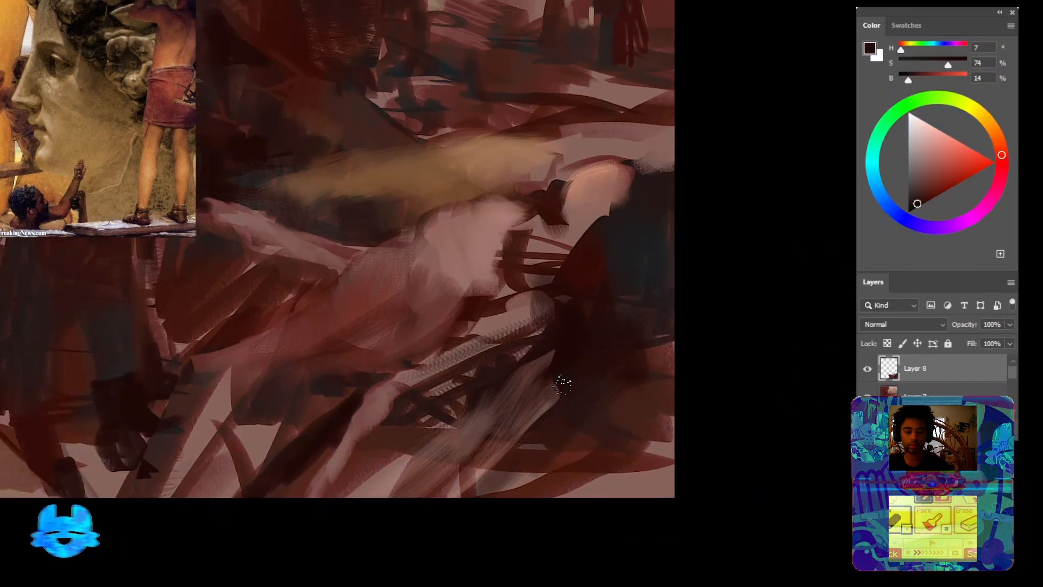
left_click_drag(533, 331, 576, 452)
Try to extend the reclining figure's pale shoulder and back with strokes of sampled muted pink
left_click(504, 353, "alt")
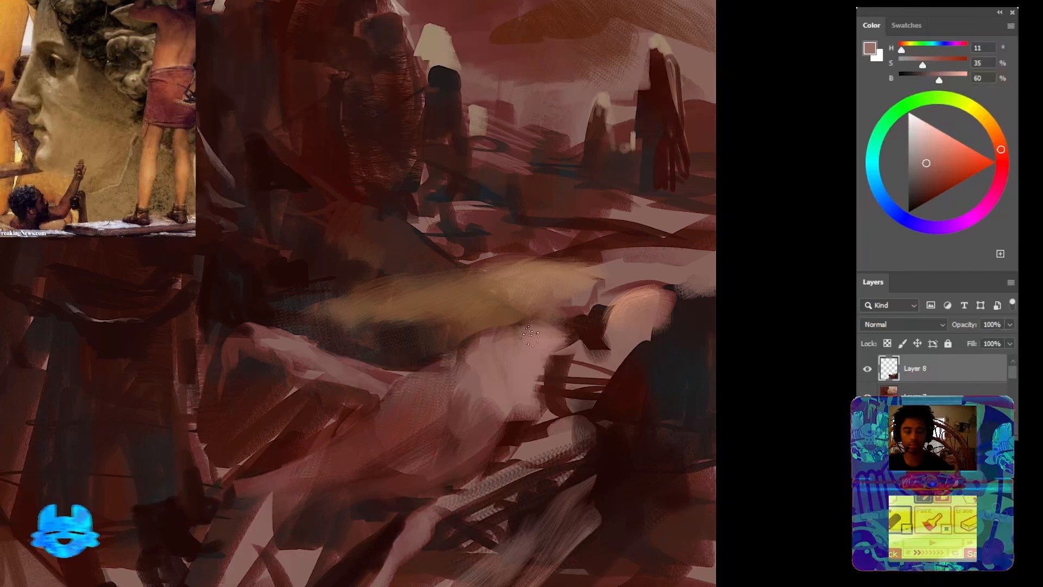
left_click(511, 346, "alt")
mouse_move(489, 326)
left_mouse_down()
mouse_move(423, 462)
mouse_move(472, 353)
mouse_move(427, 462)
mouse_move(458, 353)
mouse_move(483, 329)
mouse_move(470, 320)
mouse_move(503, 322)
mouse_move(473, 333)
mouse_move(529, 323)
mouse_move(501, 323)
mouse_move(570, 331)
left_mouse_up()
key("ctrl+z")
key("ctrl+z")
key("ctrl+z")
key("ctrl+z")
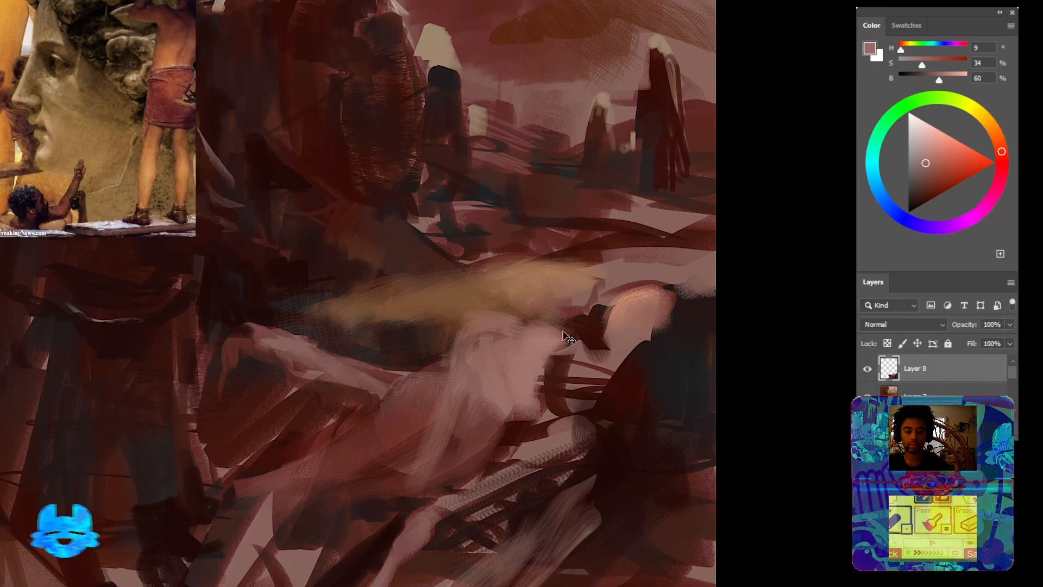
left_click_drag(575, 388, 568, 379)
left_click(540, 337, "alt")
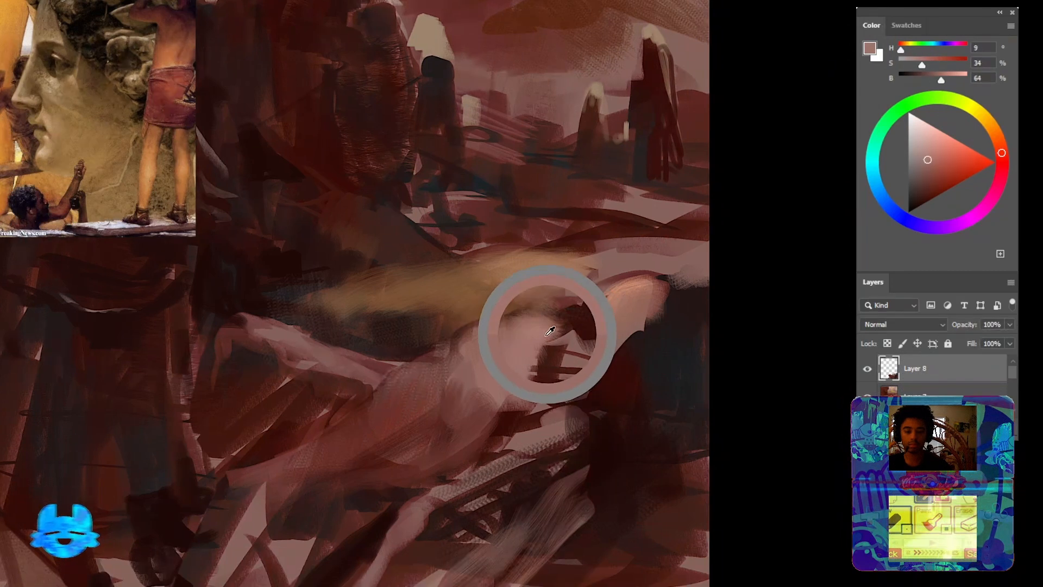
key("ctrl+z")
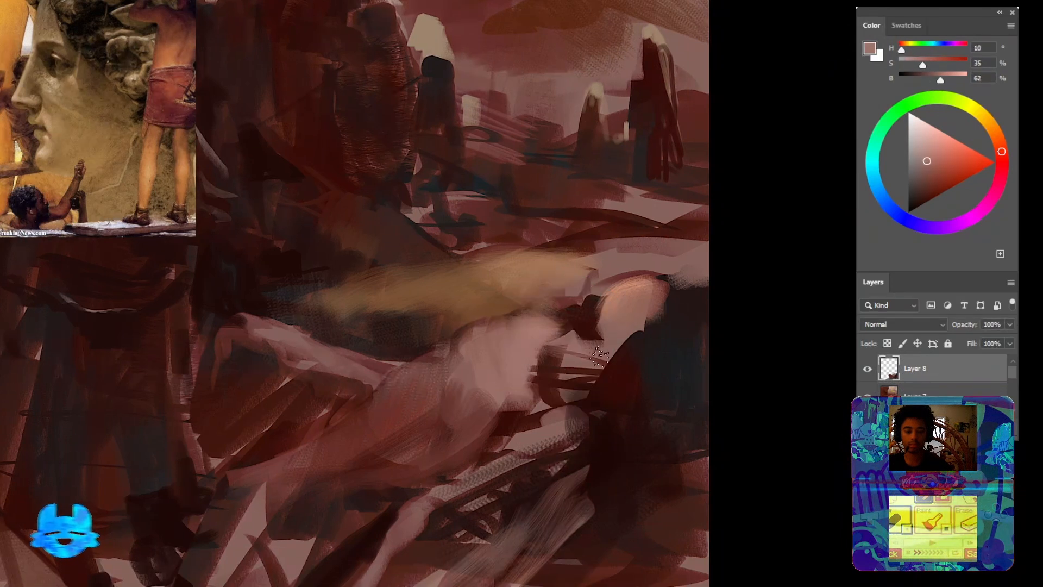
Cover the lines beside the reclining figure's shoulder with sampled dark brown-red and add dark accents around its hip
left_click(617, 356, "alt")
left_click(553, 374, "alt")
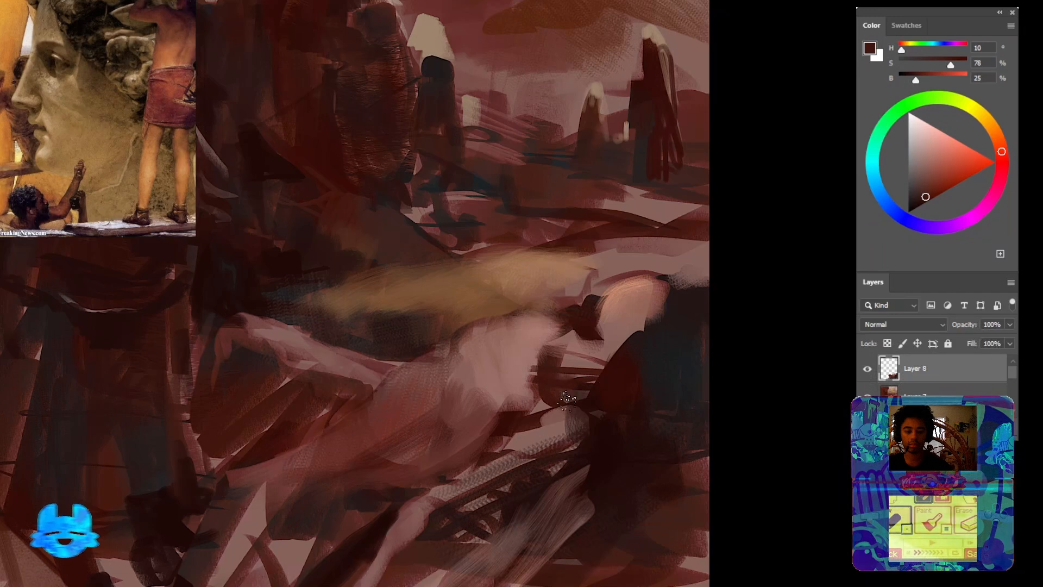
mouse_move(589, 390)
left_mouse_down()
mouse_move(521, 394)
mouse_move(563, 375)
left_mouse_up()
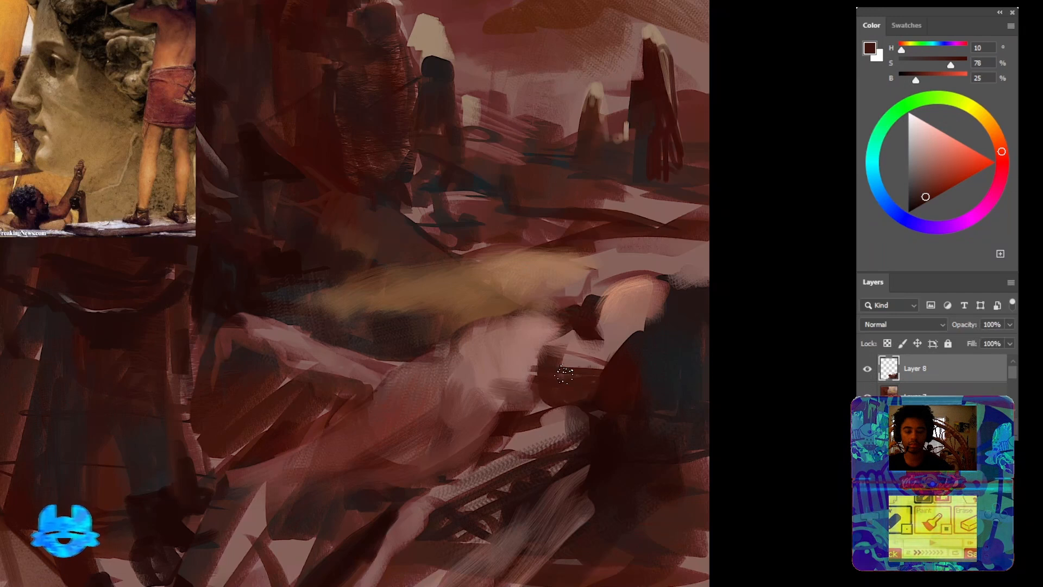
left_click(518, 423, "alt")
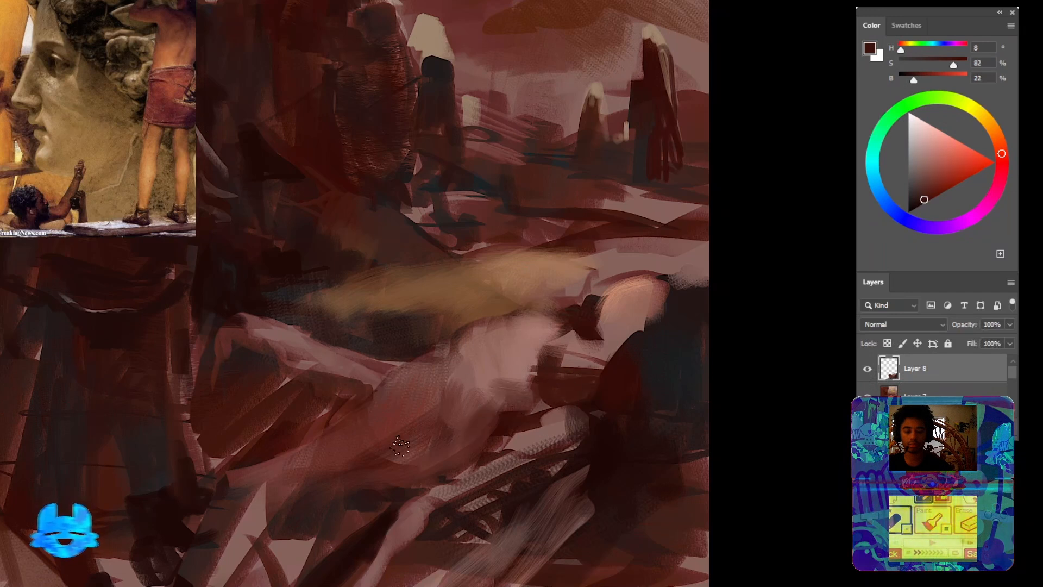
mouse_move(397, 439)
left_mouse_down()
mouse_move(441, 441)
mouse_move(435, 478)
mouse_move(388, 473)
left_mouse_up()
mouse_move(364, 486)
left_mouse_down()
mouse_move(405, 482)
mouse_move(345, 516)
mouse_move(348, 488)
left_mouse_up()
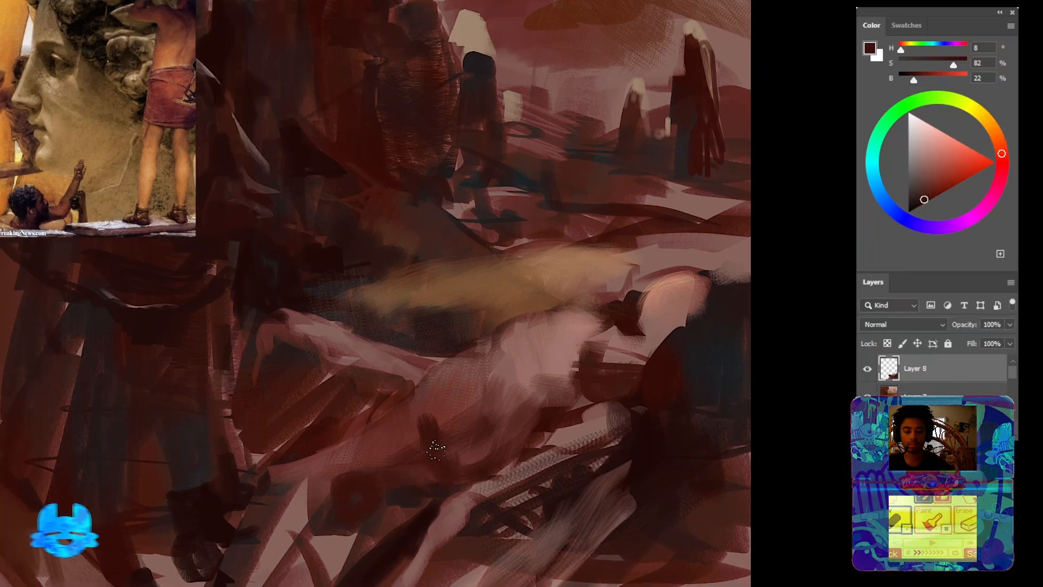
Brush sampled muted pink along the reclining figure's bent limb and the ground below, and cover pale ground with dark red-brown
left_click(324, 363, "alt")
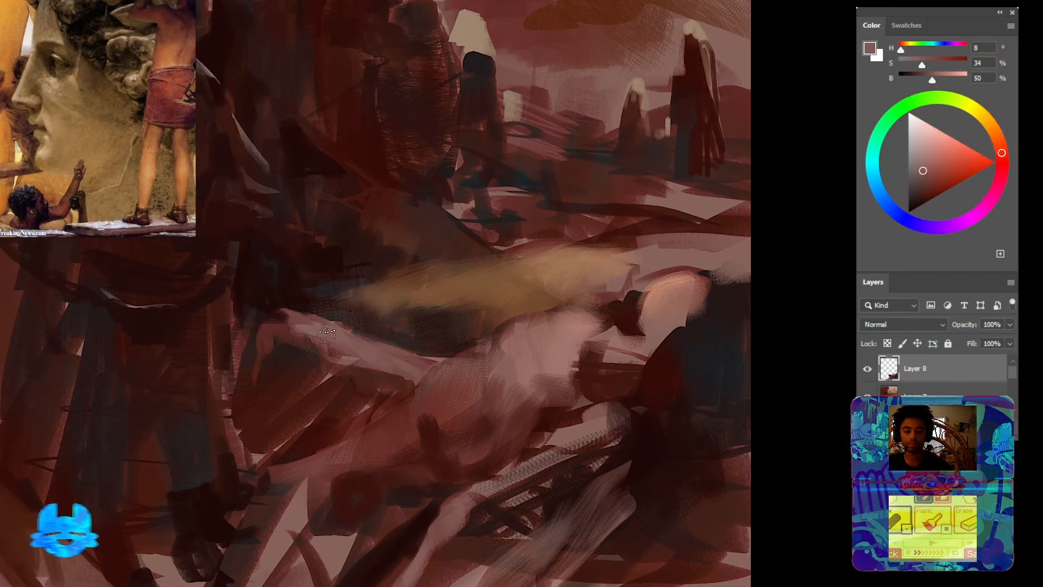
left_click_drag(294, 335, 238, 403)
mouse_move(301, 479)
left_mouse_down()
mouse_move(315, 392)
mouse_move(238, 489)
left_mouse_up()
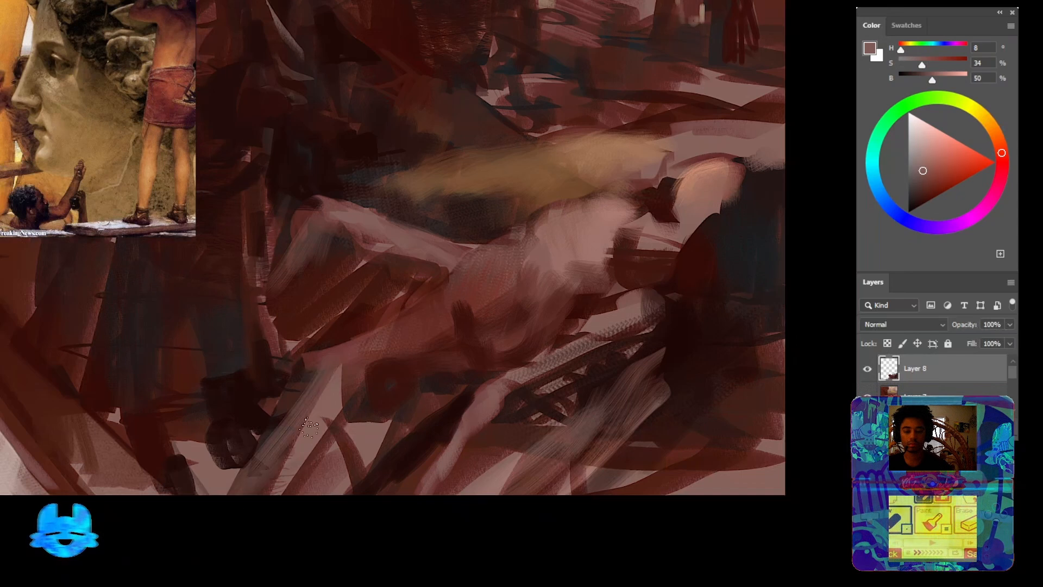
left_click_drag(361, 393, 394, 485)
left_click(369, 403, "alt")
mouse_move(364, 410)
left_mouse_down()
mouse_move(317, 456)
mouse_move(333, 422)
mouse_move(391, 413)
left_mouse_up()
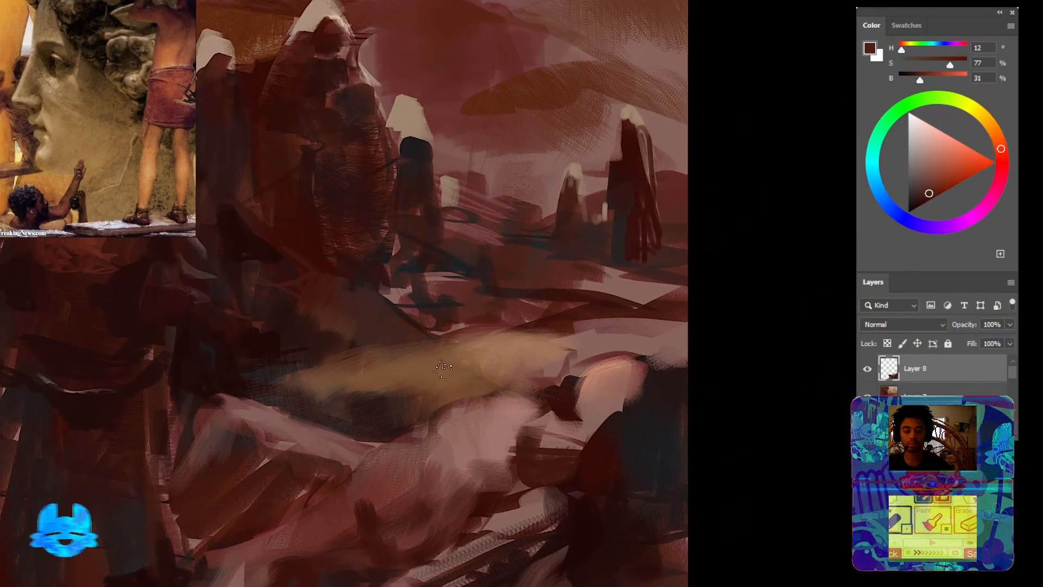
Sample near-black red from the shadows and darken the large cloaked figure's robe and the smaller hooded figure's body and legs
left_click(429, 405, "alt")
left_click(272, 259, "alt")
left_click(240, 250, "alt")
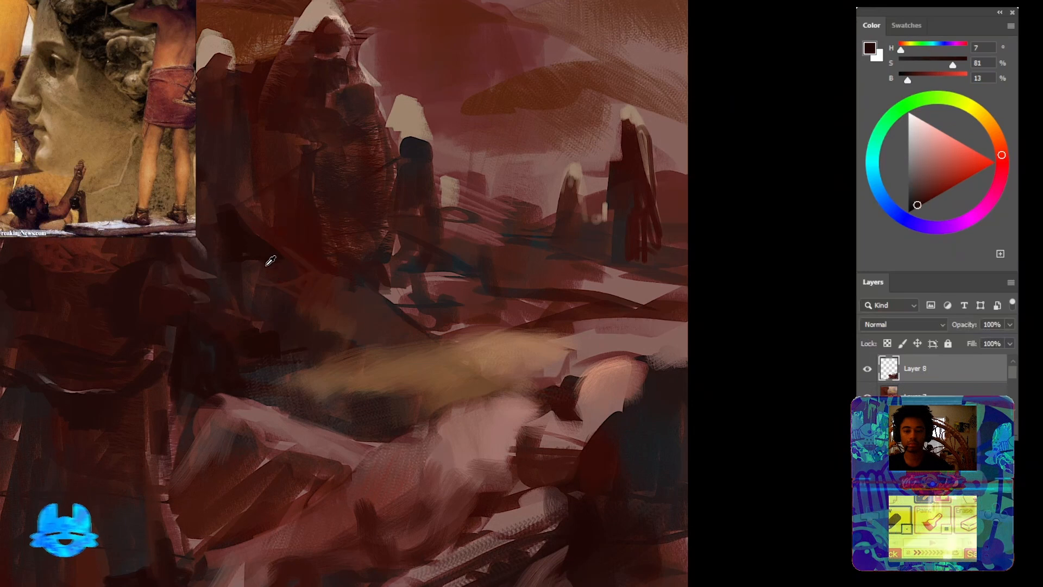
left_click(251, 247, "alt")
left_click_drag(351, 276, 342, 295)
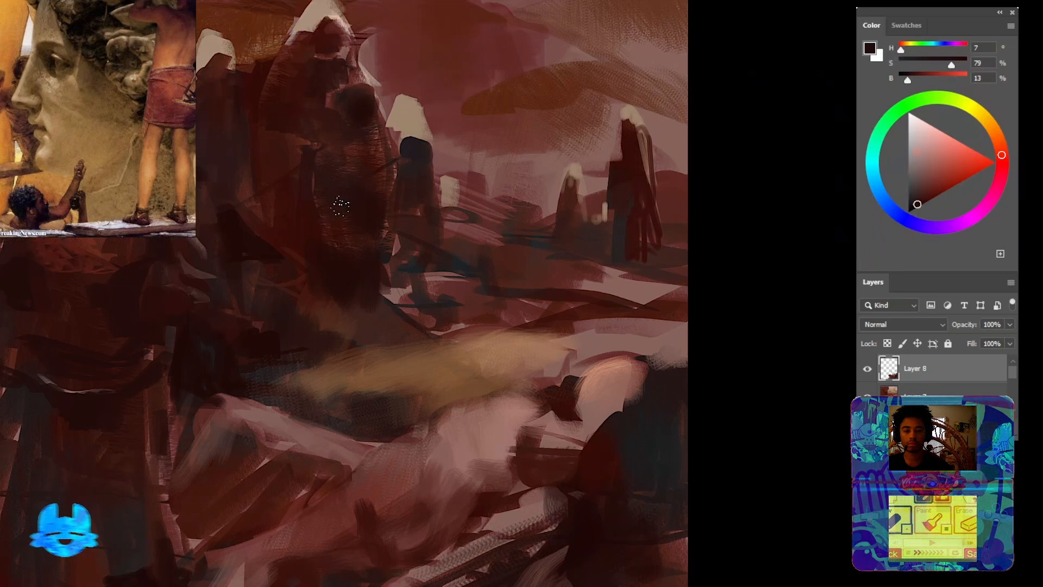
left_click_drag(425, 269, 416, 233)
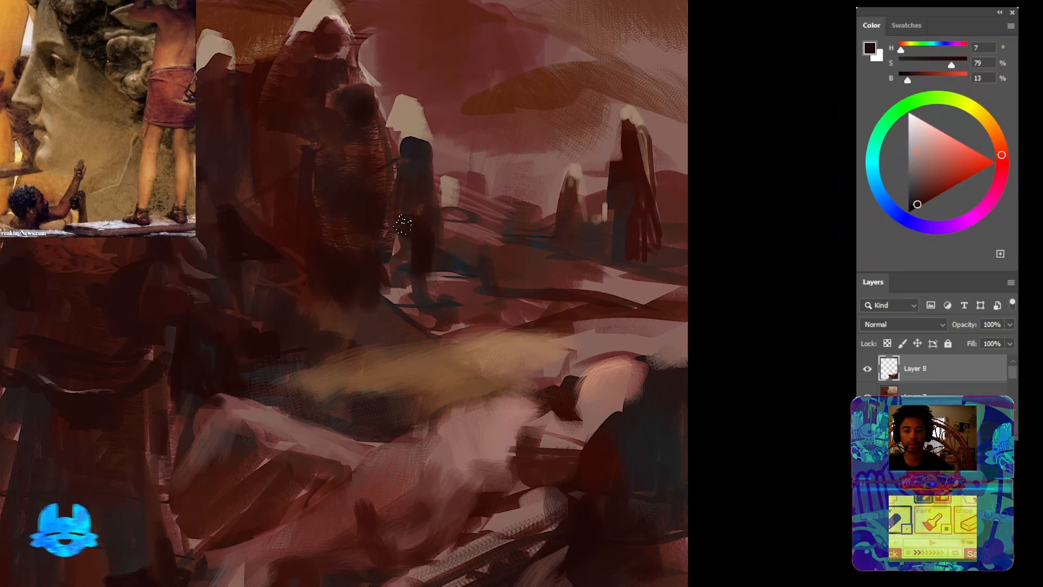
left_click_drag(439, 280, 454, 345)
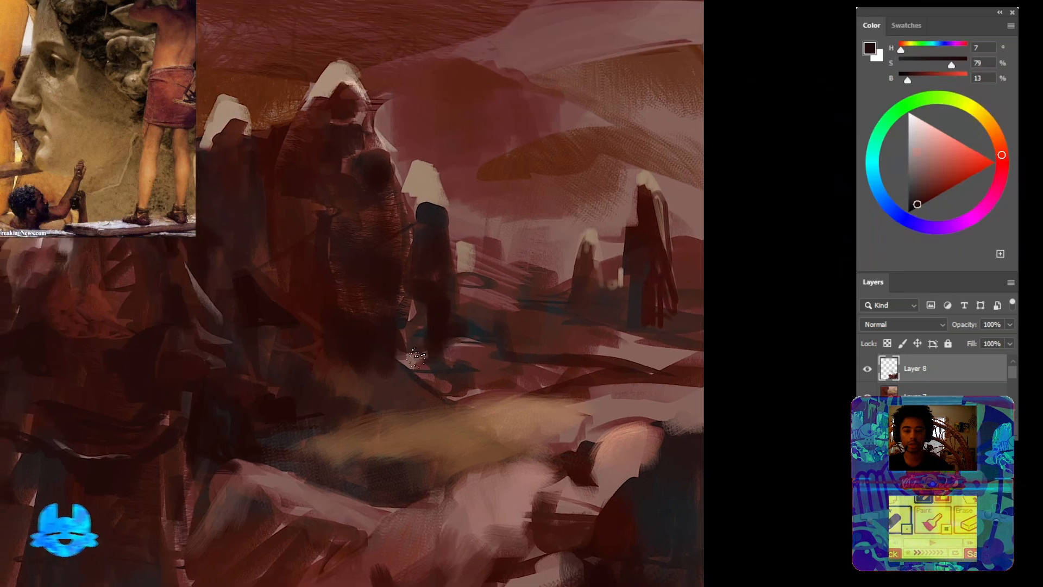
left_click_drag(432, 270, 464, 363)
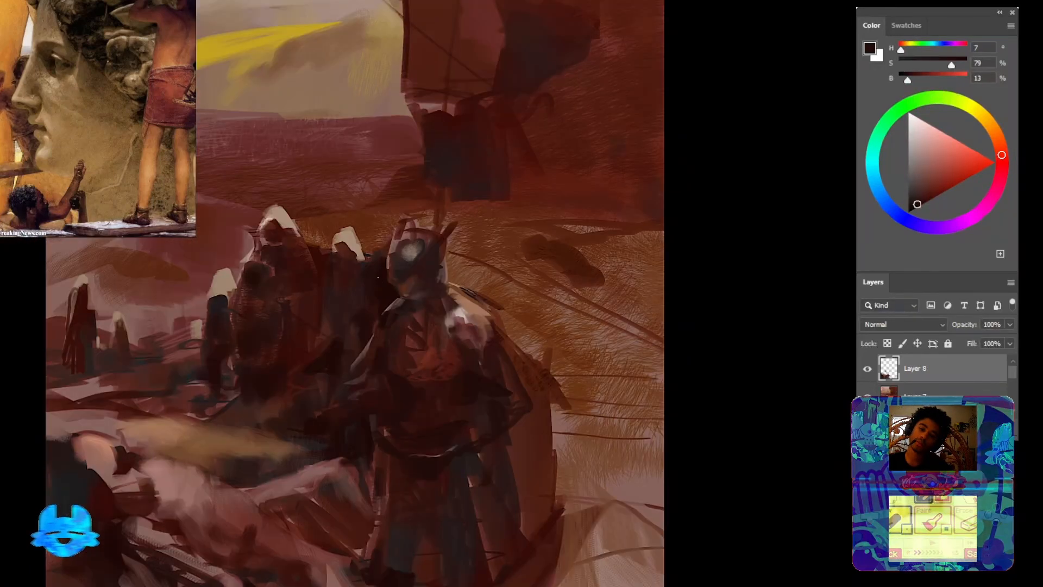
Refine the horned figure's horn and face edge facing the cloaked figures with sampled pale pink-grey and dark red
left_click_drag(390, 291, 418, 324)
left_click(446, 289, "ctrl")
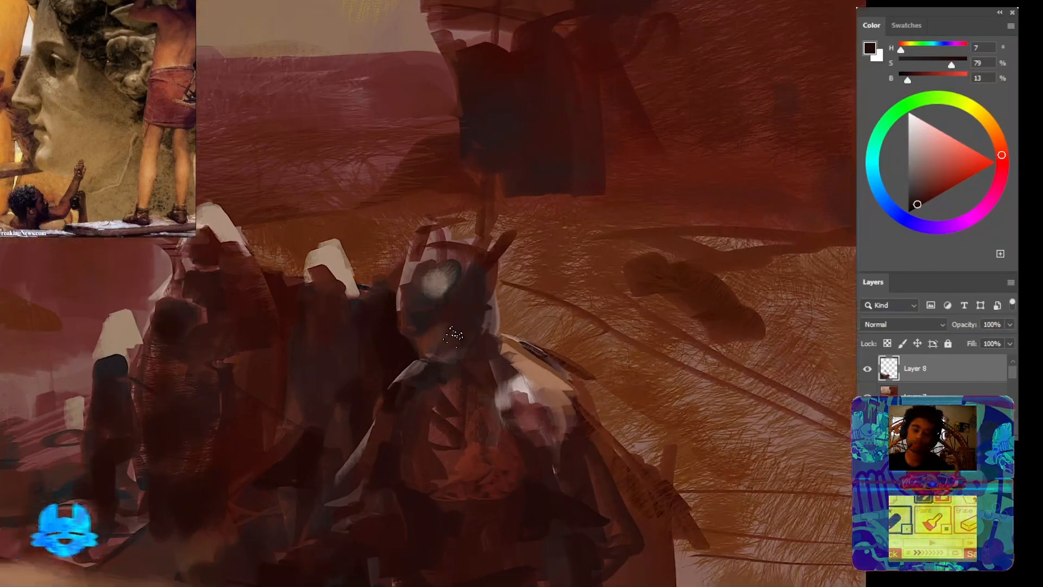
left_click(519, 388, "alt")
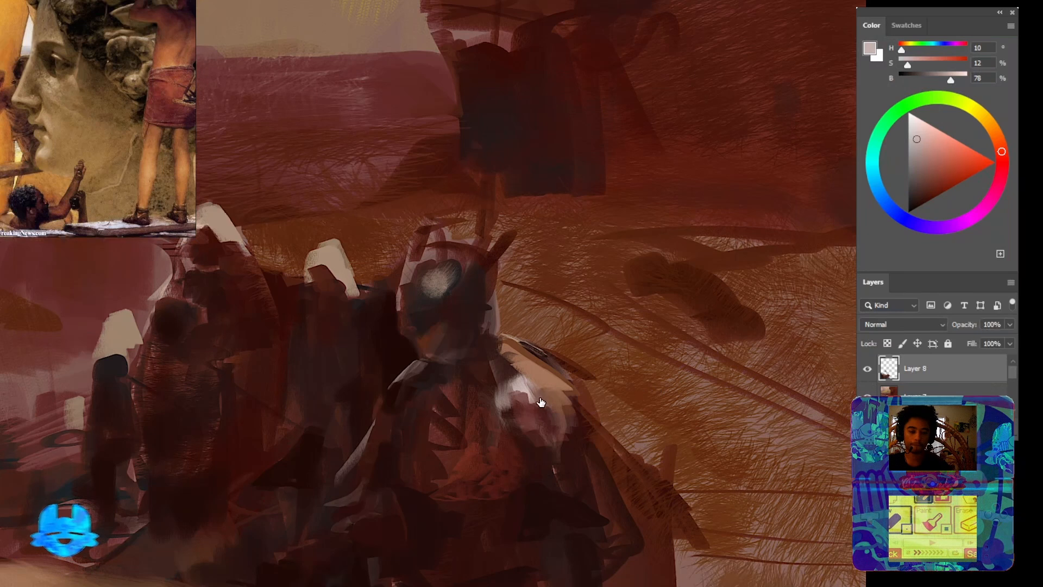
left_click_drag(455, 384, 448, 374)
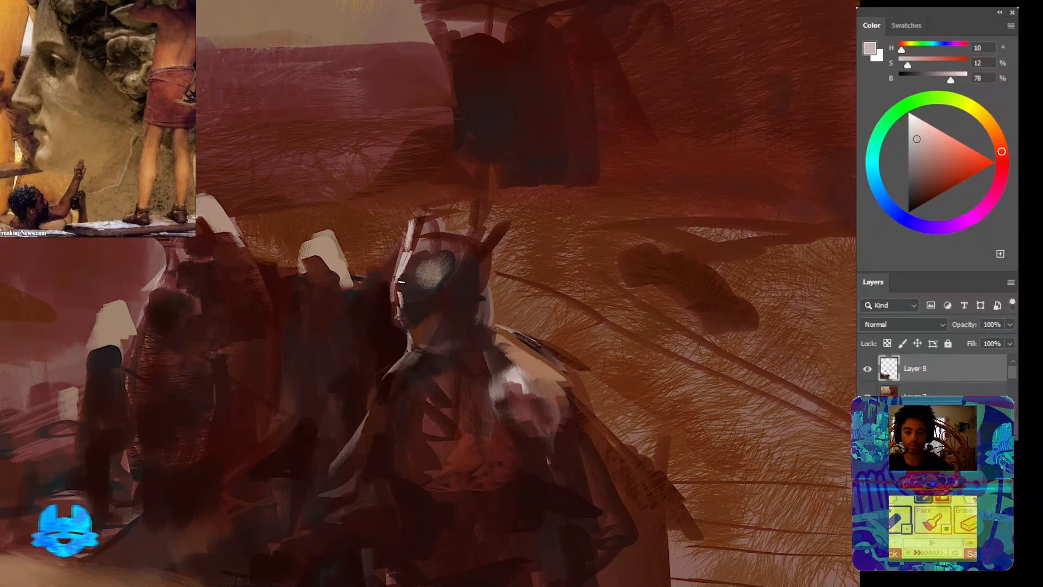
left_click_drag(403, 357, 423, 304)
left_click(436, 200, "alt")
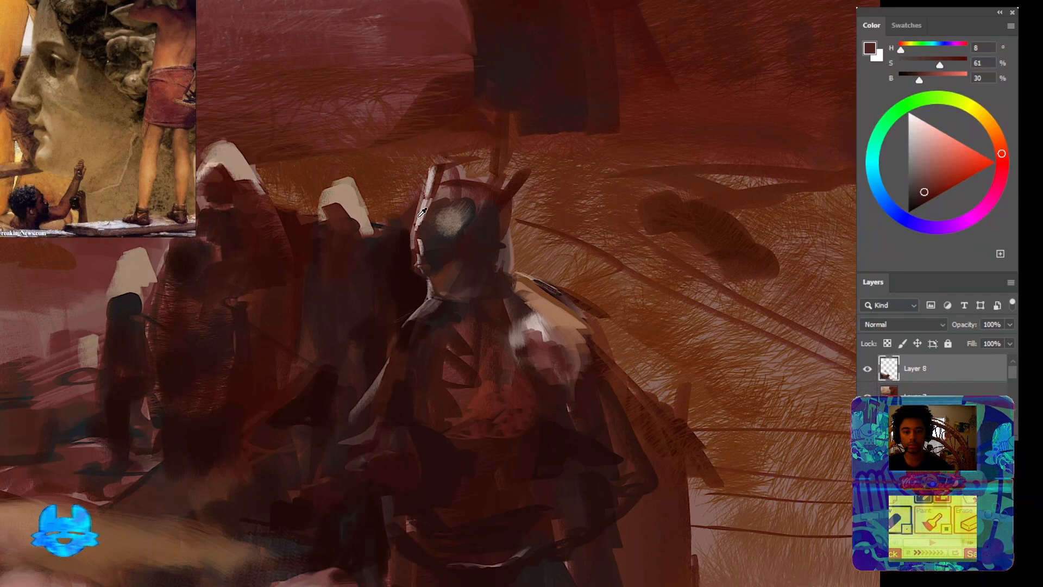
left_click_drag(422, 212, 461, 199)
left_click(461, 200, "alt")
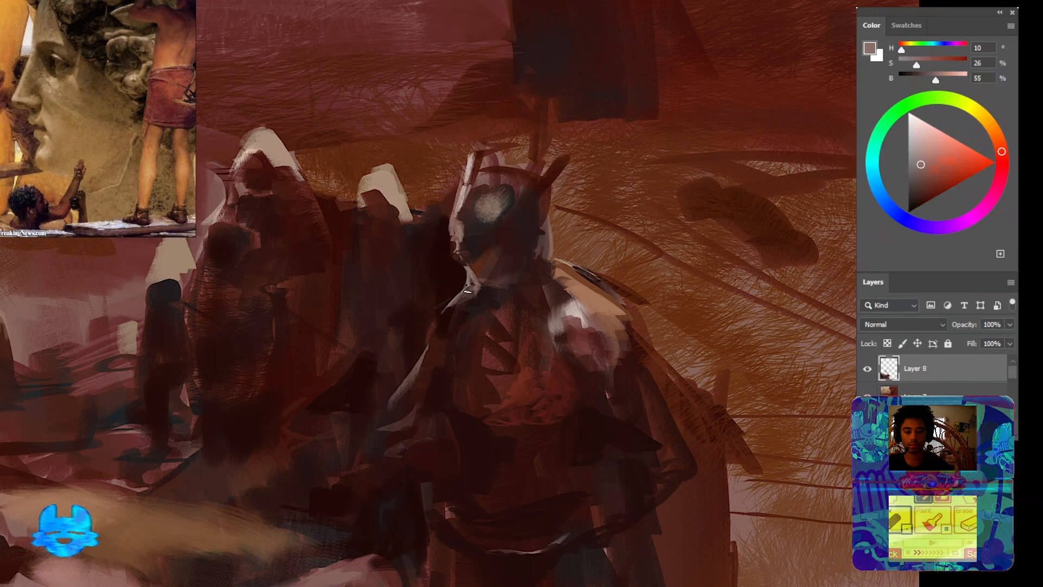
Paint the horned figure's shoulder beneath the chin with sampled pale pink and tan, and tone it down with dark red-brown
left_click(469, 279, "alt")
left_click(463, 189, "alt")
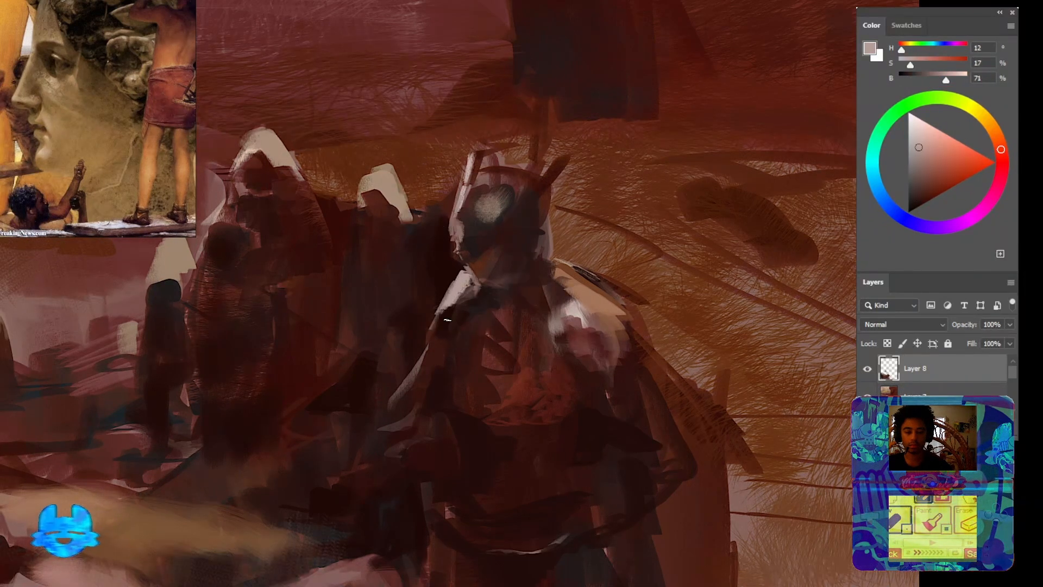
left_click(446, 320, "alt")
left_click(384, 187, "alt")
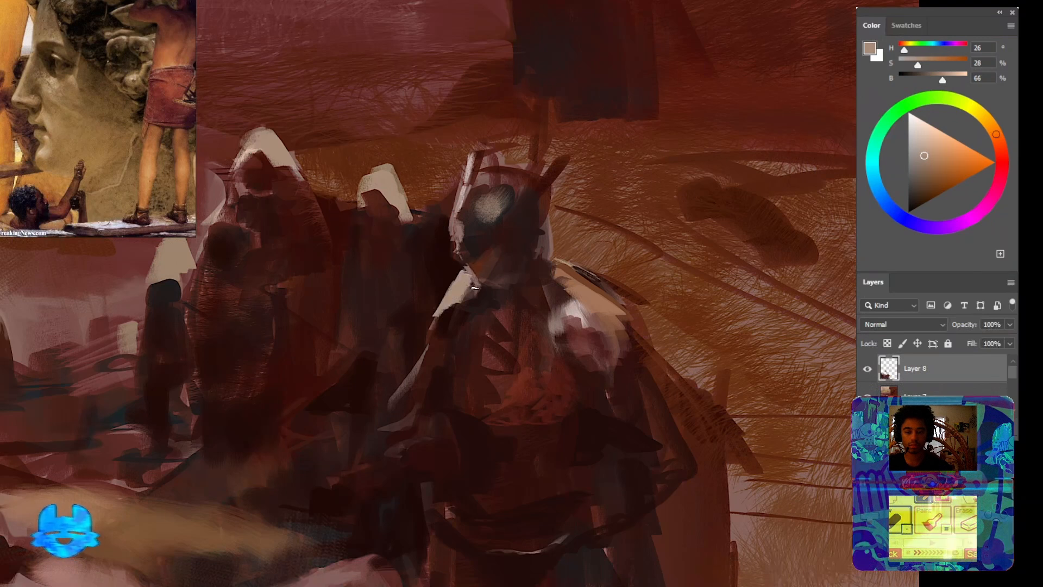
left_click_drag(475, 288, 448, 306)
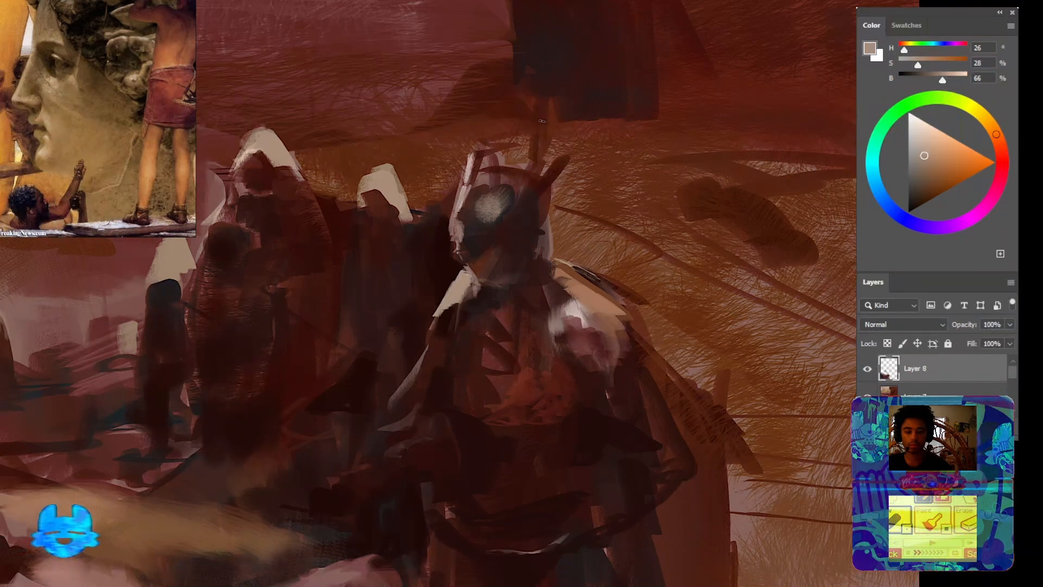
left_click_drag(920, 155, 928, 162)
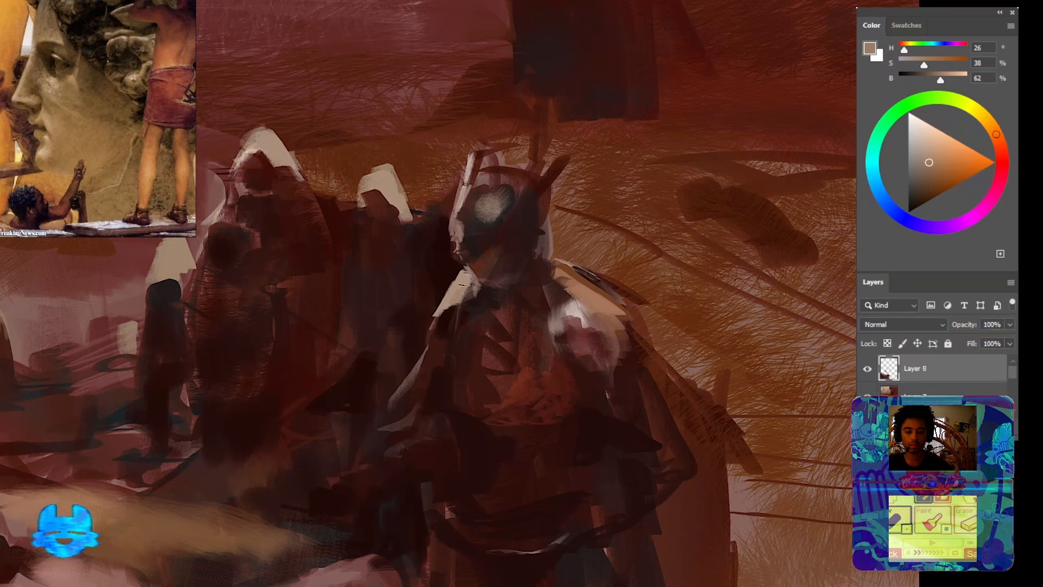
left_click(470, 285, "alt")
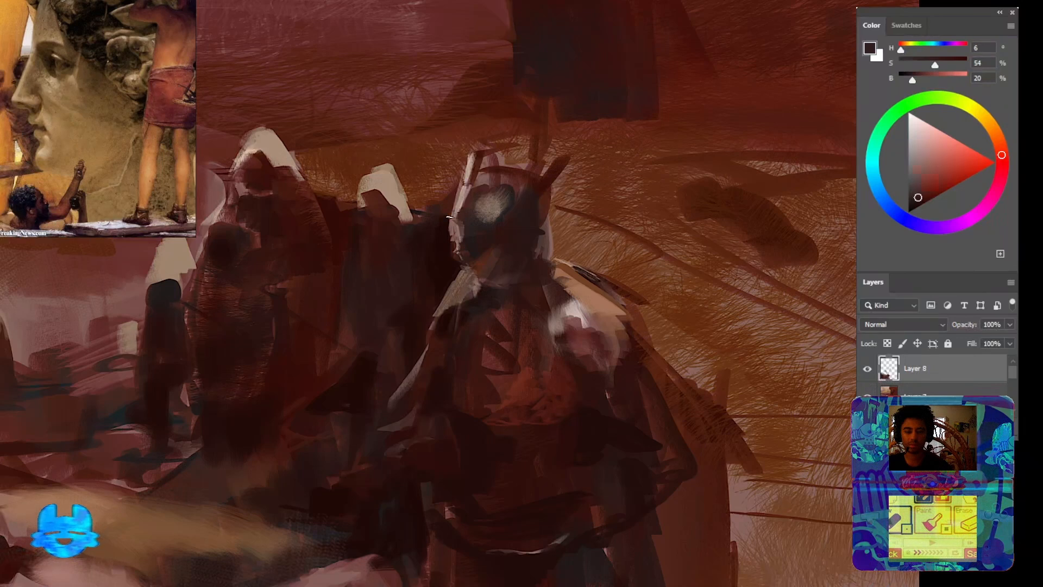
Examine the whole painting and its mirrored view to judge how the horned figure and cloaked group read
left_click_drag(455, 290, 521, 219)
mouse_move(501, 256)
left_mouse_down()
mouse_move(426, 266)
mouse_move(463, 302)
left_mouse_up()
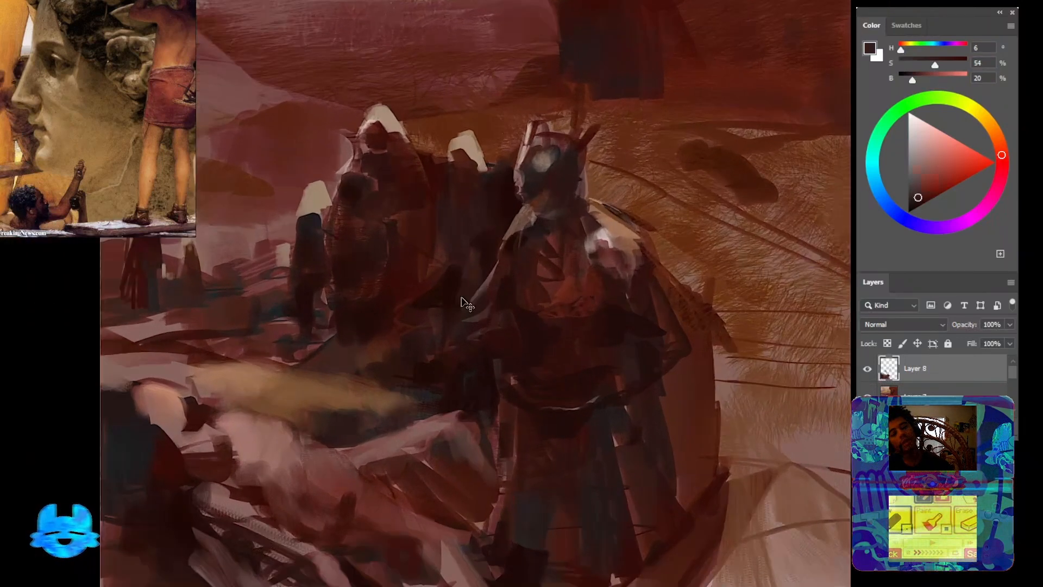
scroll(462, 298, "down", 7)
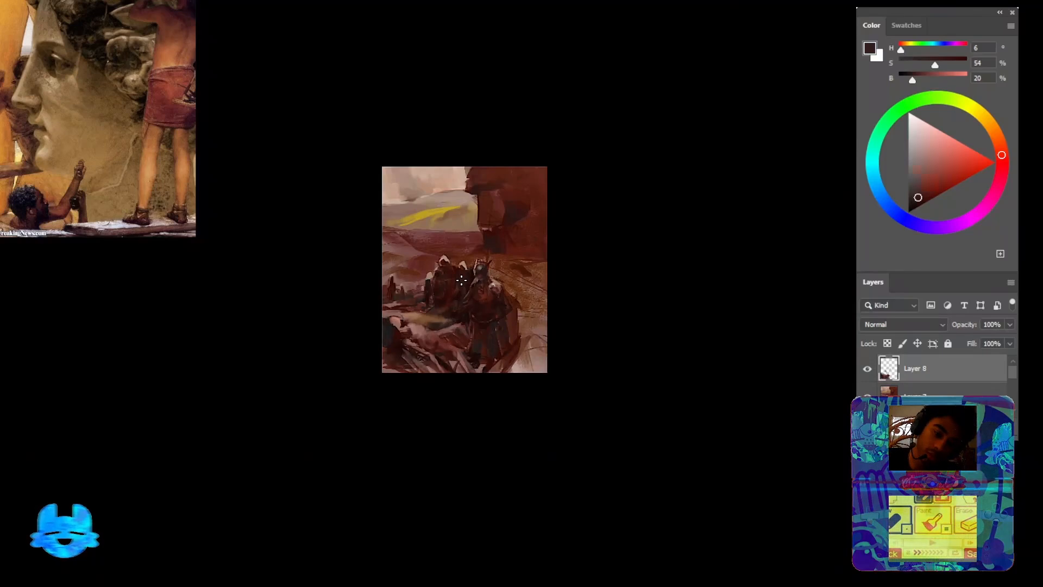
scroll(462, 282, "up", 7)
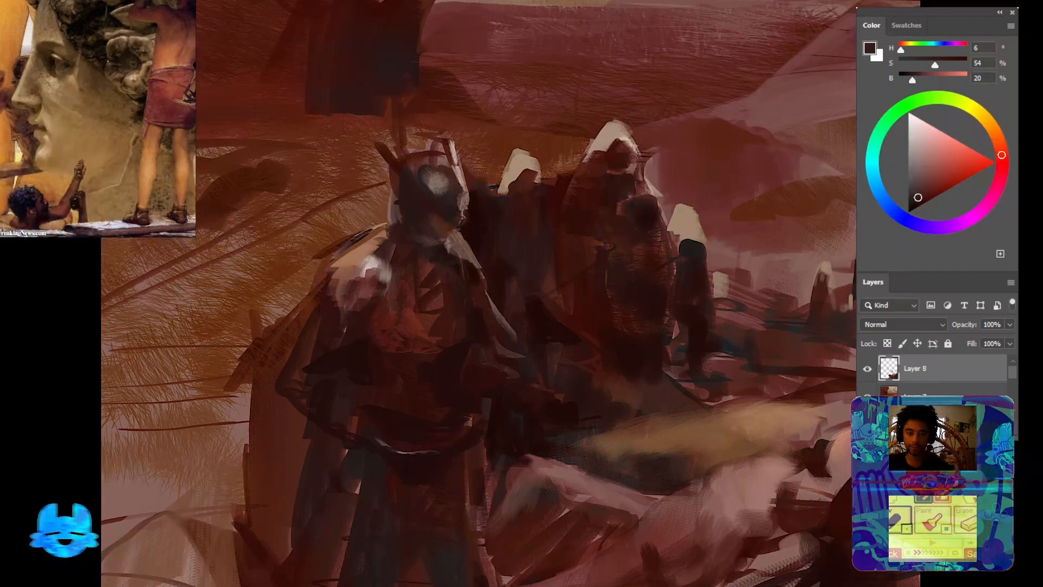
scroll(523, 315, "down", 7)
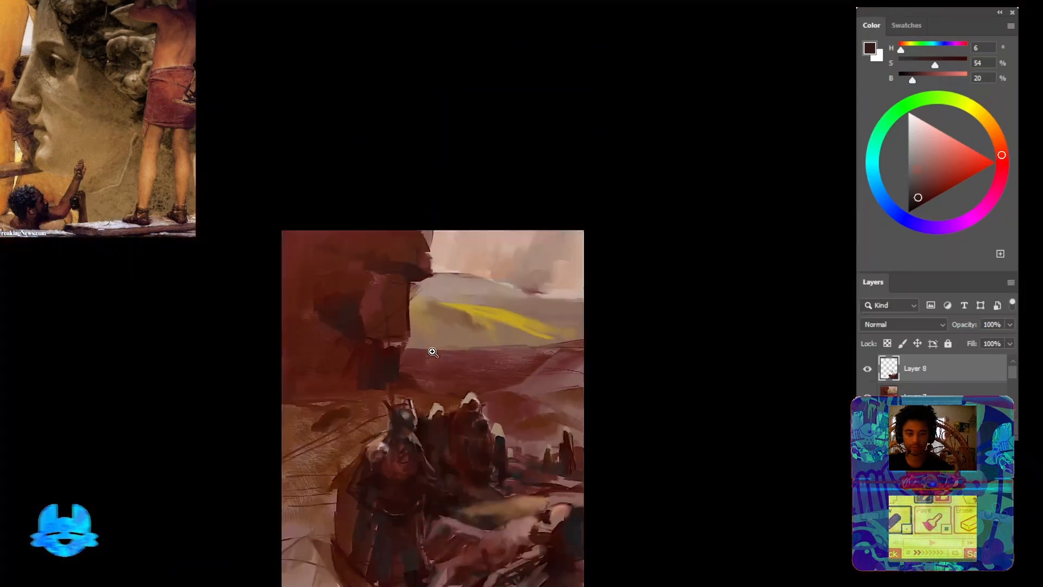
mouse_move(433, 352)
left_mouse_down()
mouse_move(455, 367)
mouse_move(445, 235)
left_mouse_up()
left_click_drag(493, 349, 497, 289)
scroll(474, 331, "up", 2)
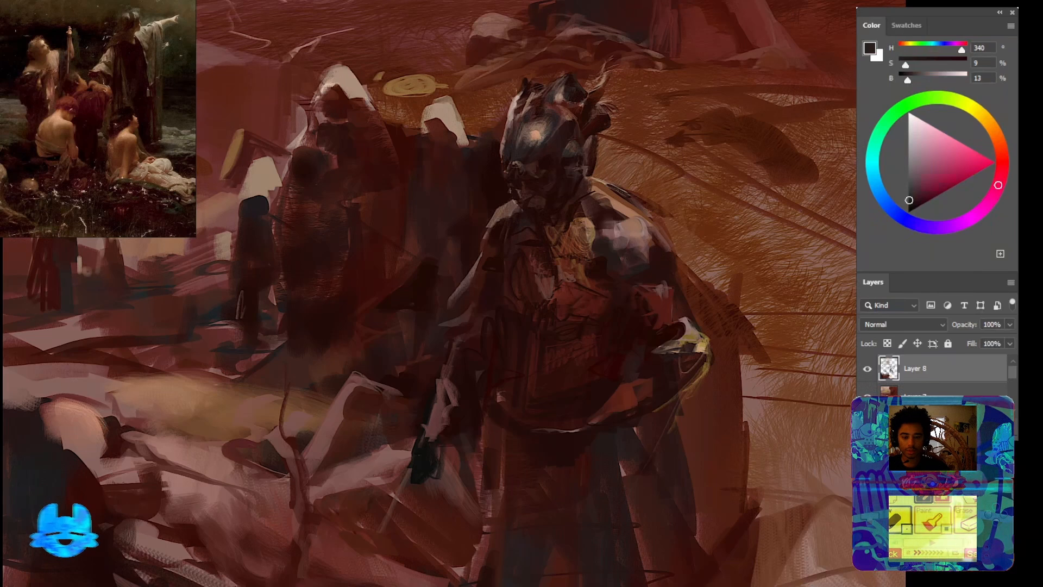
Lasso the cloak area beside the horned figure's yellow-lit forearm, brush sampled pale pink strokes inside it, and clear the selection
mouse_move(670, 344)
left_mouse_down()
mouse_move(505, 414)
mouse_move(478, 383)
left_mouse_up()
mouse_move(465, 326)
left_mouse_down()
mouse_move(456, 391)
mouse_move(427, 451)
mouse_move(496, 463)
mouse_move(461, 322)
mouse_move(435, 416)
left_mouse_up()
left_click(455, 342, "alt")
mouse_move(459, 370)
left_mouse_down()
mouse_move(405, 437)
mouse_move(443, 400)
left_mouse_up()
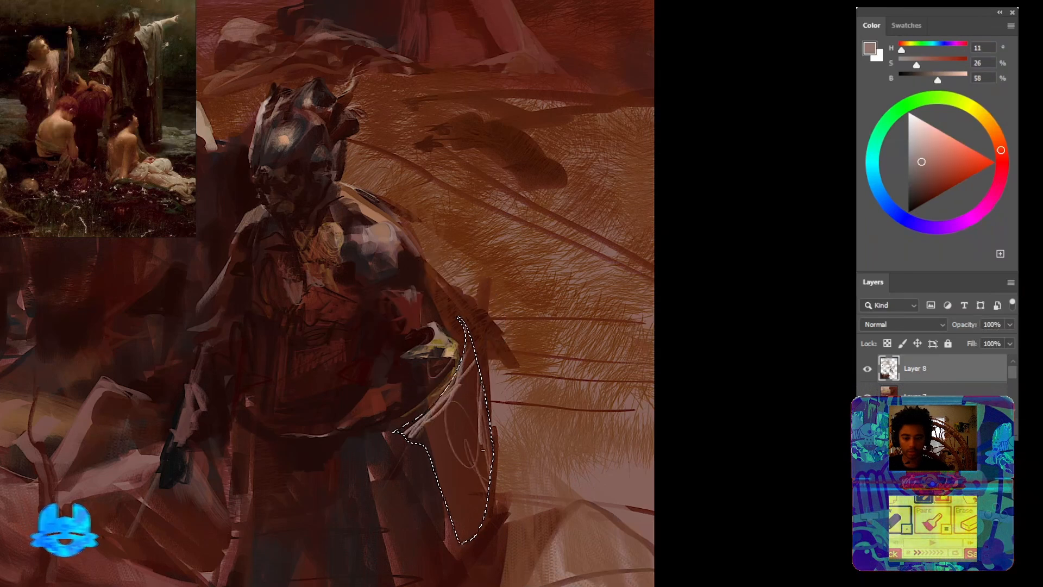
left_click_drag(483, 449, 478, 380)
key("ctrl+d")
Outline the outer edge of the horned figure's cloak with long strokes of sampled near-black red
left_click(452, 392, "alt")
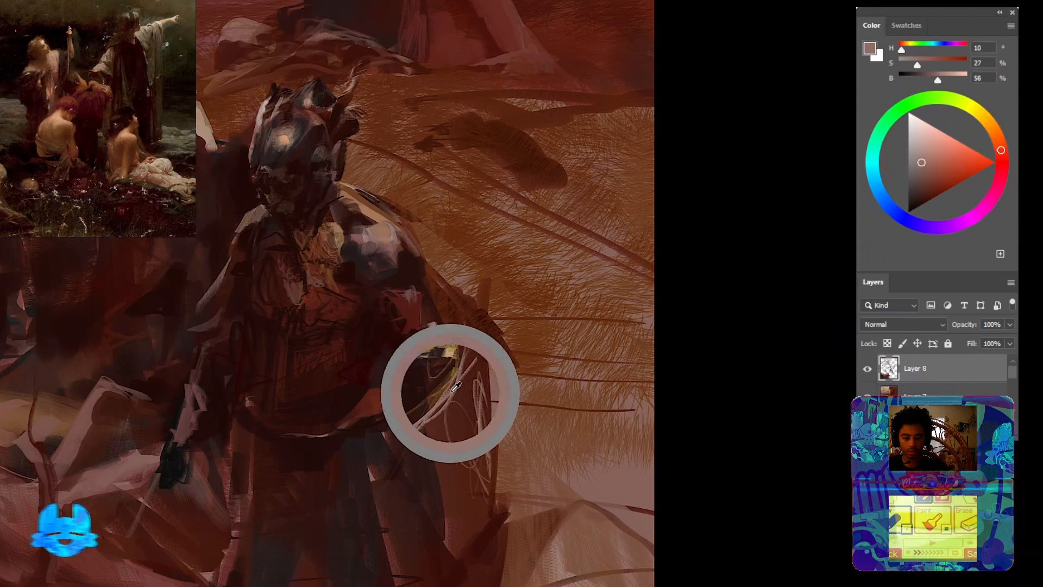
left_click(411, 293, "alt")
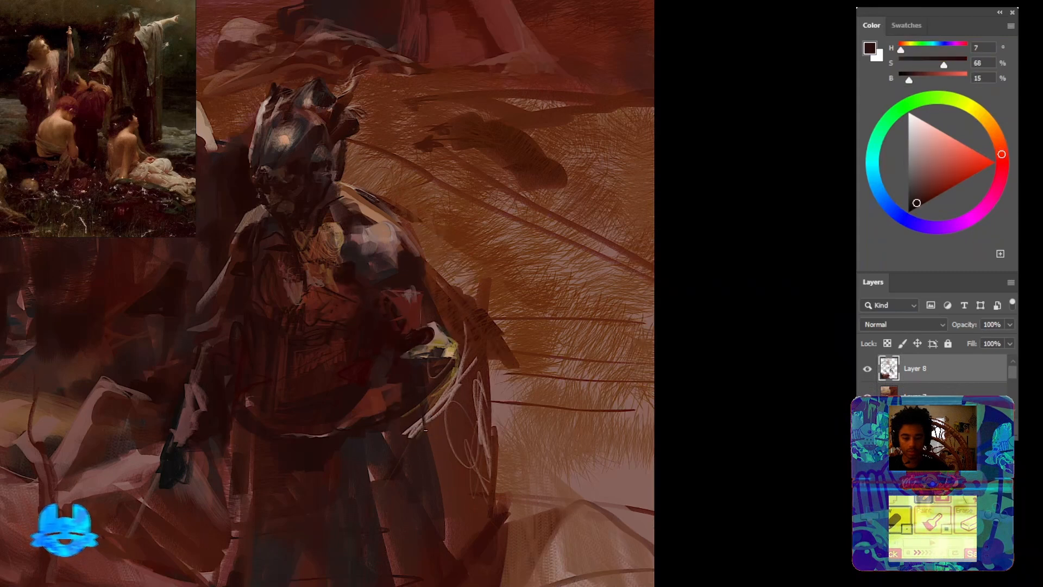
left_click_drag(483, 336, 511, 500)
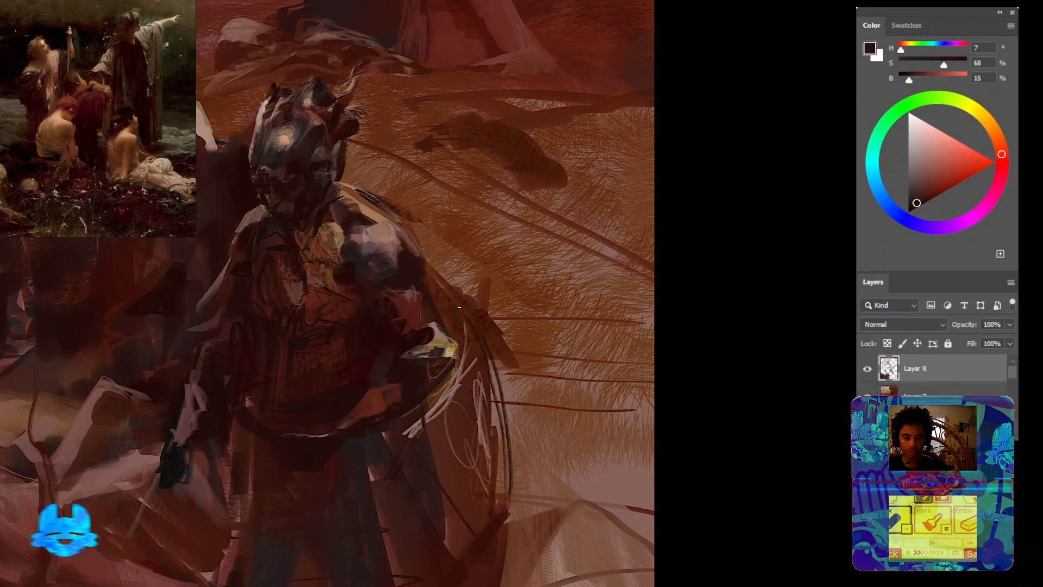
Paint a muted pink patch where the cloak leaves the horned figure's upper arm, and trim it with brown sampled from the ground
left_click(506, 399, "alt")
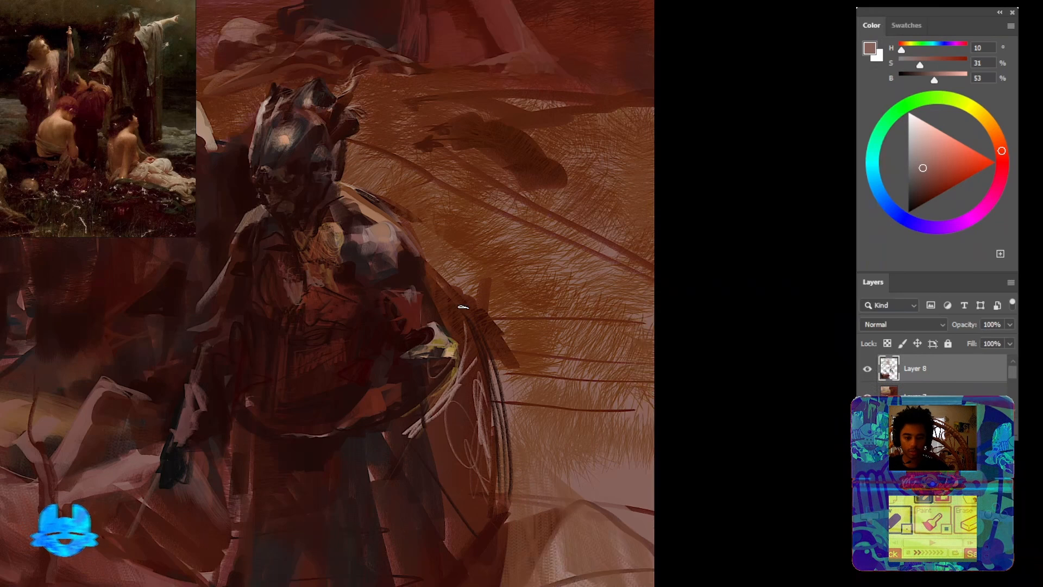
mouse_move(451, 319)
left_mouse_down()
mouse_move(467, 291)
mouse_move(443, 285)
mouse_move(466, 279)
mouse_move(439, 269)
mouse_move(450, 309)
mouse_move(471, 306)
mouse_move(460, 313)
mouse_move(472, 294)
mouse_move(458, 298)
mouse_move(511, 311)
mouse_move(492, 319)
mouse_move(502, 300)
mouse_move(472, 304)
left_mouse_up()
left_click(465, 279, "alt")
left_click(503, 318, "alt")
left_click(497, 313, "alt")
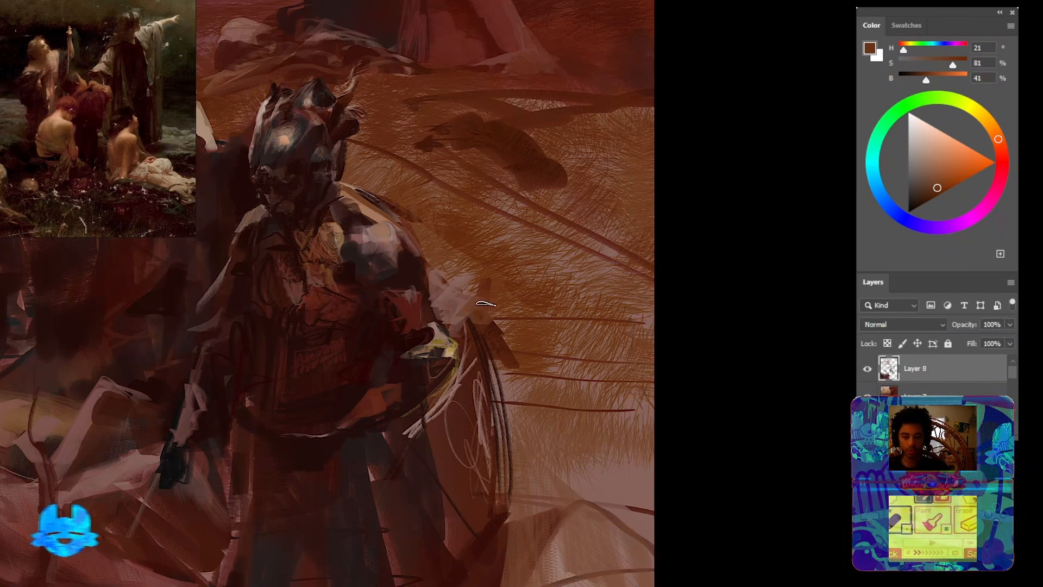
left_click(489, 284, "alt")
left_click_drag(474, 292, 447, 317)
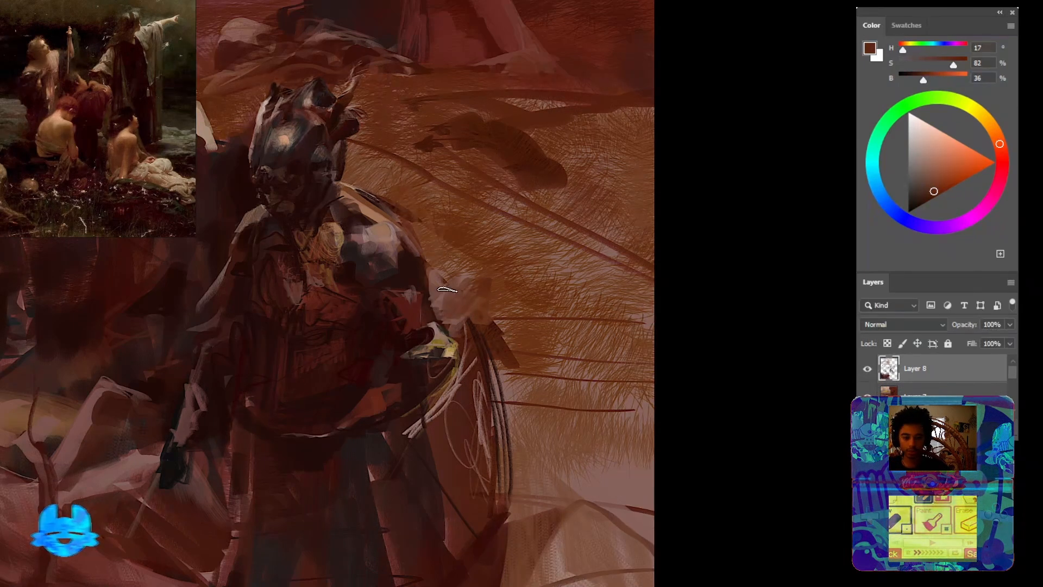
left_click_drag(448, 276, 445, 306)
Cover the pale scribbles inside the cloak with sampled dark tones, and add a grey patch at the foot of the pale strands
left_click(483, 451, "alt")
mouse_move(491, 452)
left_mouse_down()
mouse_move(485, 430)
mouse_move(422, 420)
left_mouse_up()
left_click(405, 293, "alt")
left_click(412, 326, "alt")
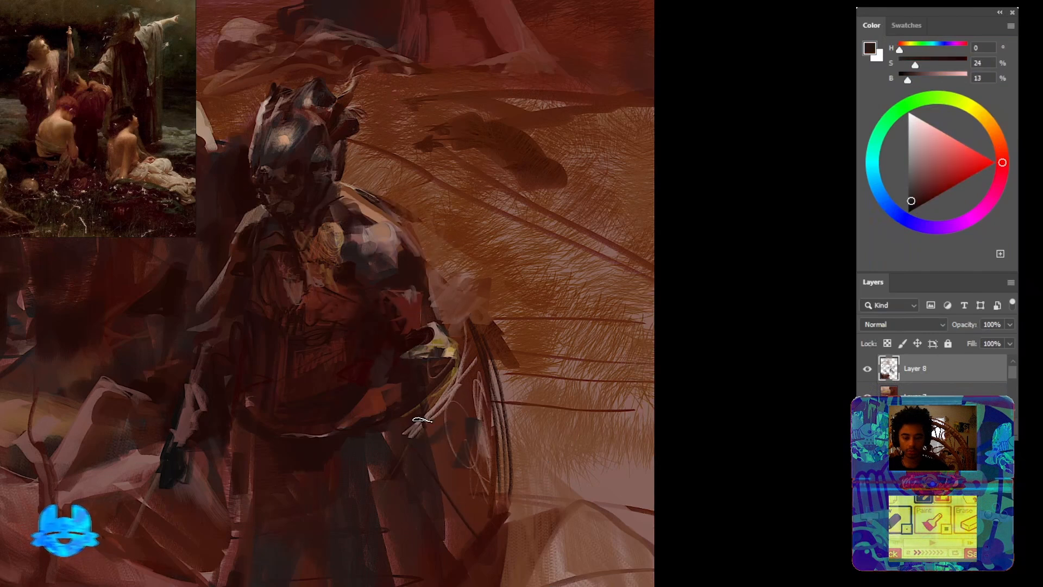
left_click_drag(471, 468, 482, 505)
mouse_move(458, 452)
left_mouse_down()
mouse_move(480, 489)
mouse_move(481, 465)
mouse_move(495, 483)
mouse_move(473, 445)
mouse_move(493, 472)
left_mouse_up()
left_click(473, 404, "alt")
left_click_drag(468, 411, 464, 423)
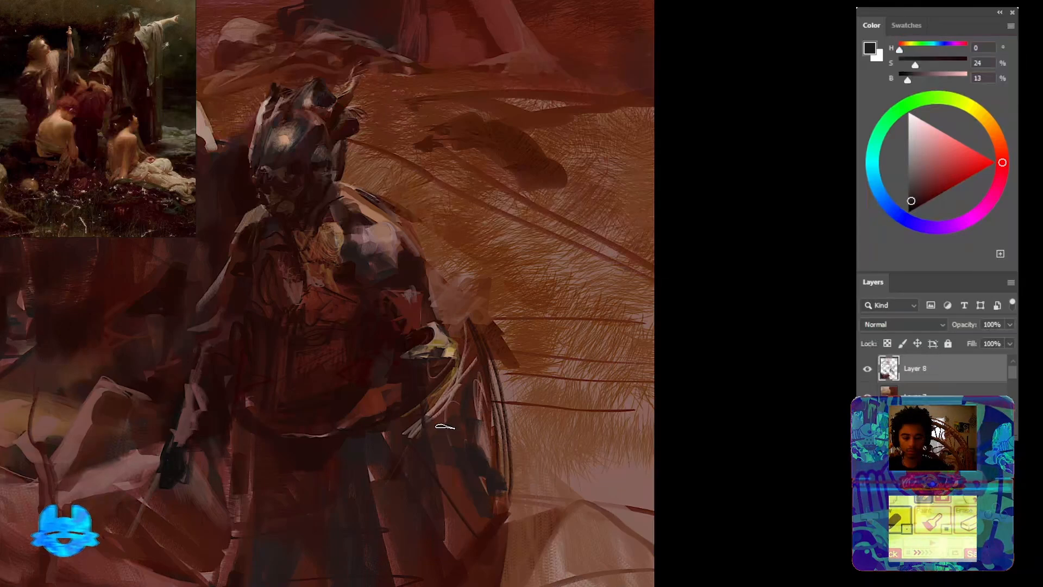
left_click(440, 412, "alt")
mouse_move(457, 382)
left_mouse_down()
mouse_move(423, 426)
mouse_move(434, 429)
left_mouse_up()
Paint the horned figure's skirt as long vertical pleats in sampled near-black red
left_click(408, 345, "alt")
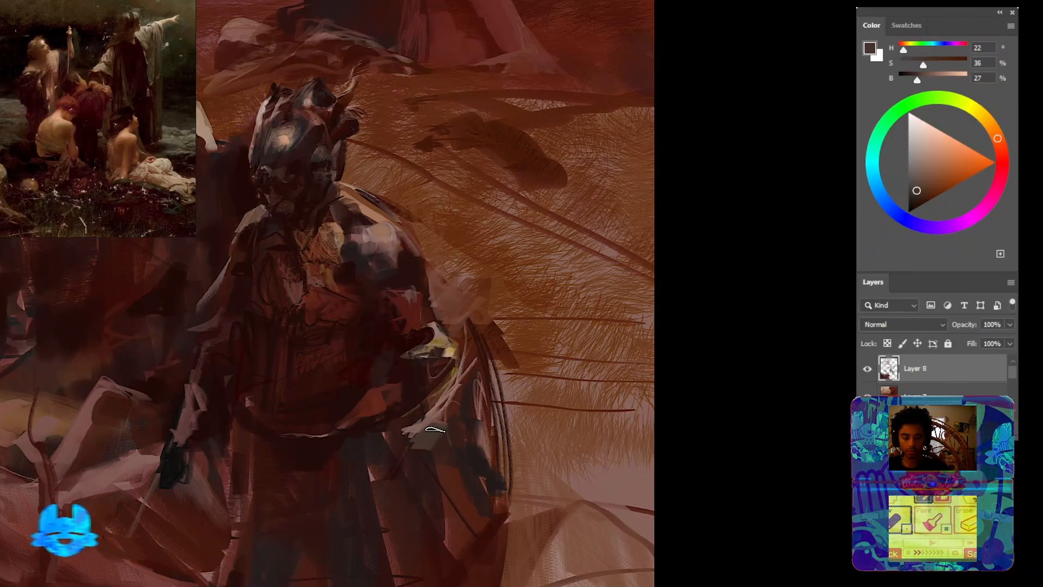
left_click(396, 344, "alt")
mouse_move(298, 422)
left_mouse_down()
mouse_move(320, 360)
mouse_move(270, 538)
left_mouse_up()
left_click_drag(289, 384, 293, 540)
mouse_move(307, 422)
left_mouse_down()
mouse_move(307, 515)
mouse_move(325, 544)
left_mouse_up()
left_click_drag(381, 400, 412, 537)
mouse_move(380, 432)
left_mouse_down()
mouse_move(398, 553)
mouse_move(359, 548)
left_mouse_up()
left_click_drag(345, 472, 348, 548)
left_click_drag(286, 468, 358, 531)
left_click_drag(325, 473, 305, 573)
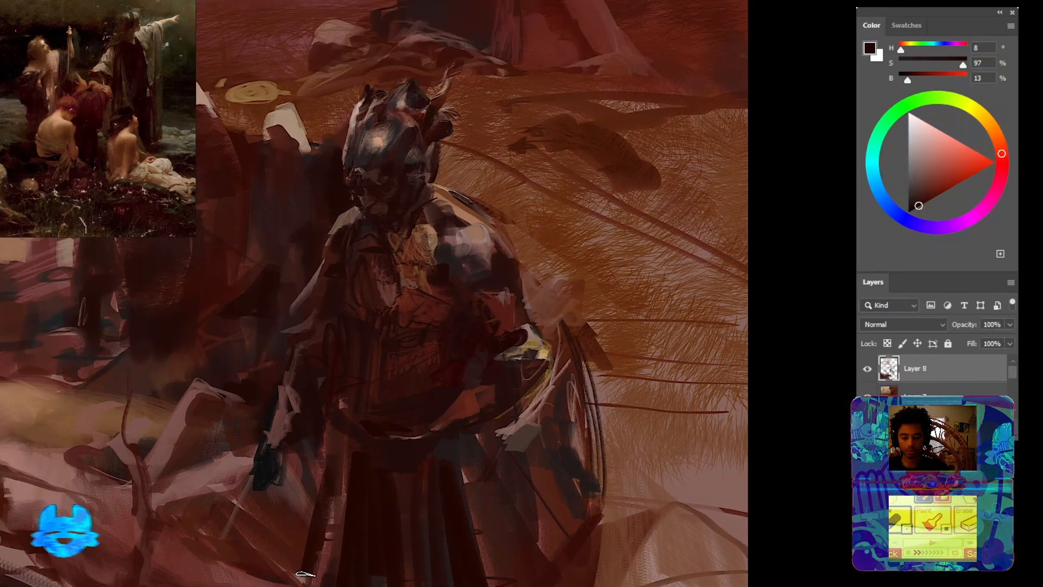
Brush a sampled red-brown strip down the skirt's outer edge and add a touch of it below the figure's lowered hand
left_click(329, 431, "alt")
left_click_drag(327, 426, 304, 572)
left_click(326, 524, "alt")
left_click_drag(258, 459, 283, 479)
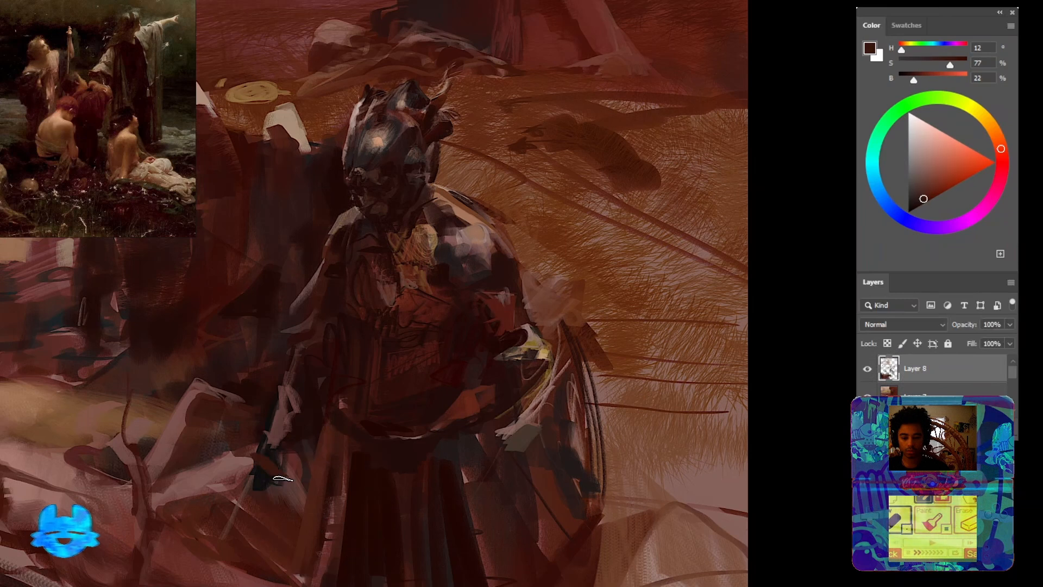
Select a long, thin, tapering sword-blade shape running from the horned figure's lowered hand down to the ground
left_click_drag(243, 517, 247, 499)
left_click_drag(371, 249, 398, 225)
left_click_drag(255, 520, 304, 444)
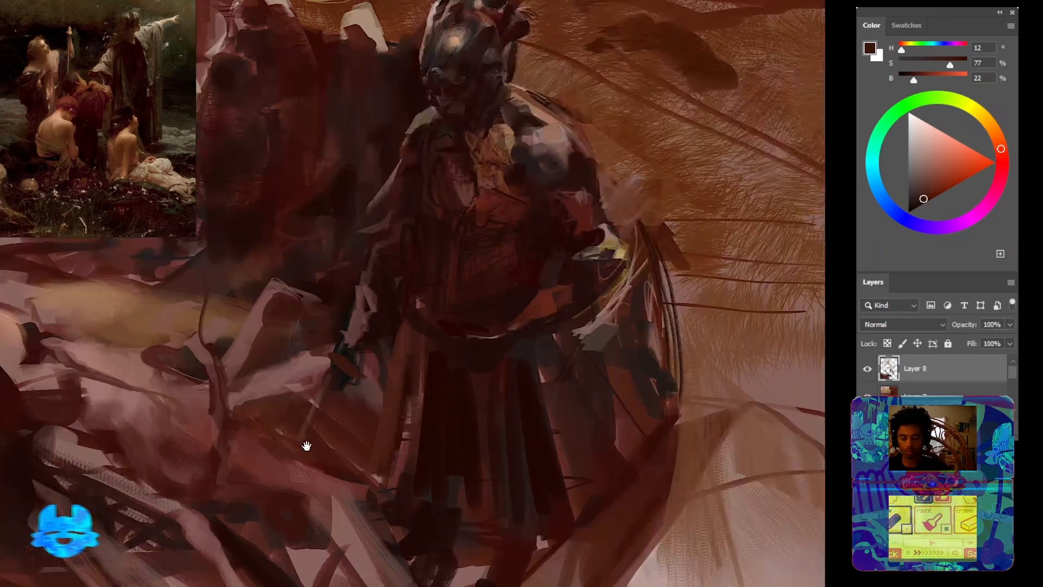
key("l")
left_click(318, 372)
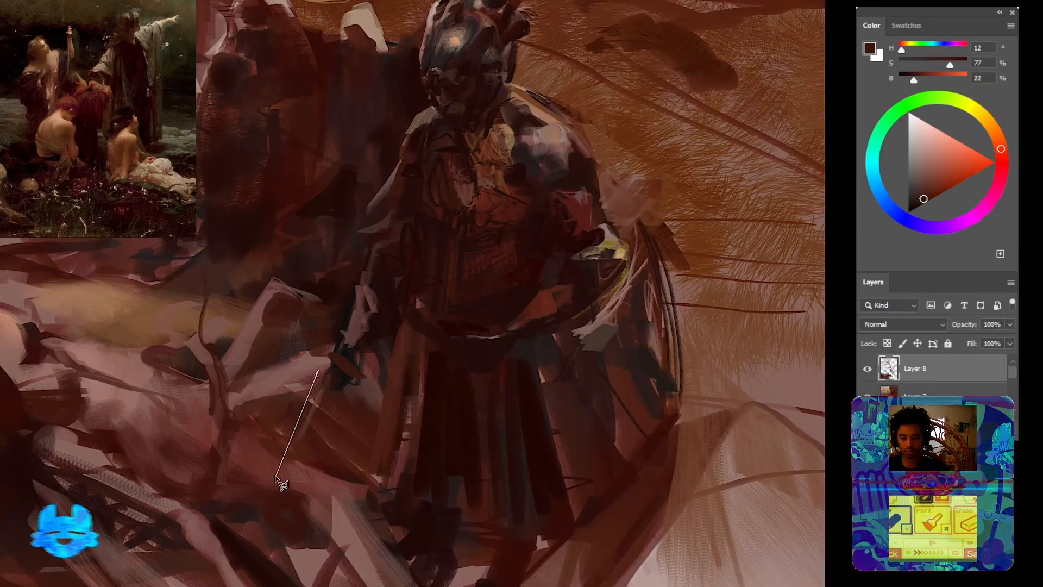
mouse_move(274, 481)
left_mouse_down()
mouse_move(297, 448)
mouse_move(325, 368)
left_mouse_up()
key("ctrl+h")
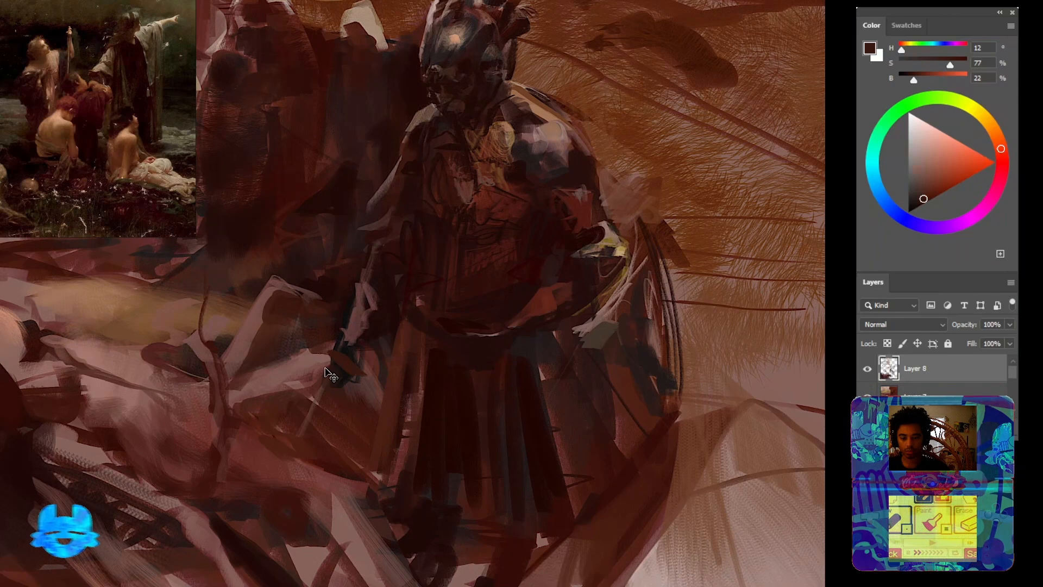
left_click(328, 357)
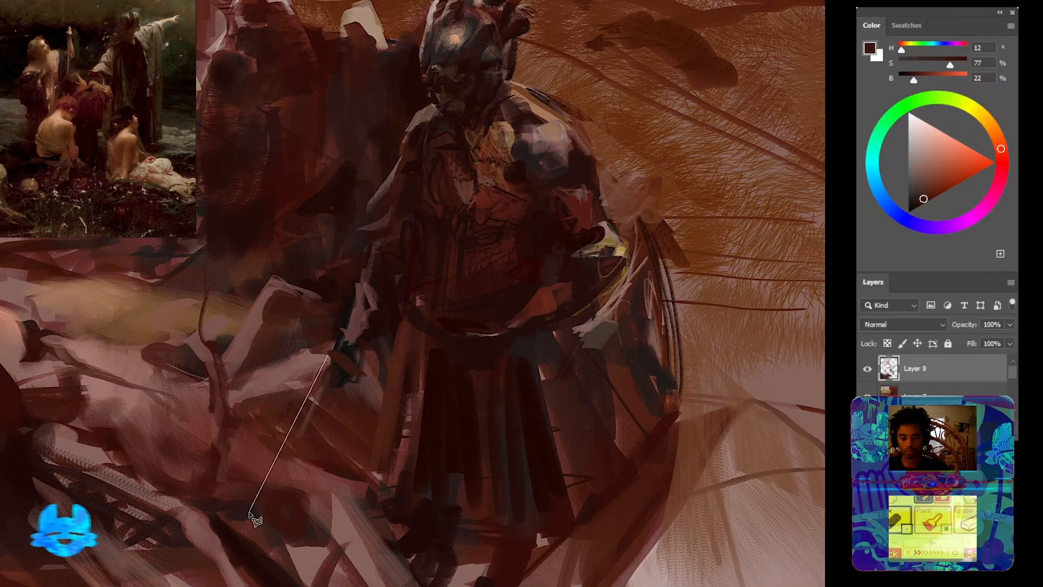
left_click(233, 573)
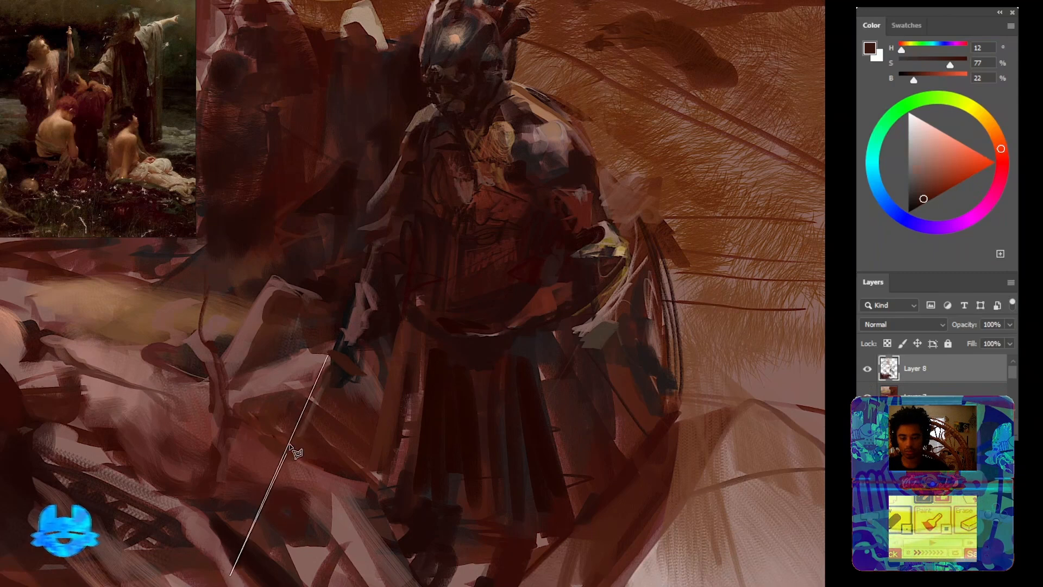
left_click(325, 366)
key("b")
Paint the sword blade inside the selection with pale pink-grey sampled from the shoulder highlight, and clear the selection
left_click_drag(551, 144, 512, 276)
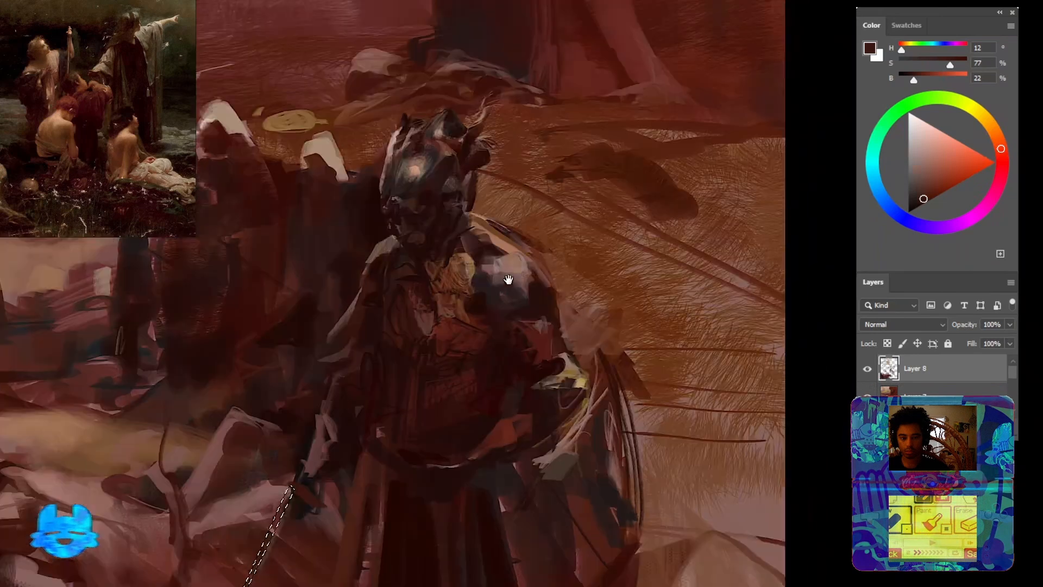
left_click(515, 279, "alt")
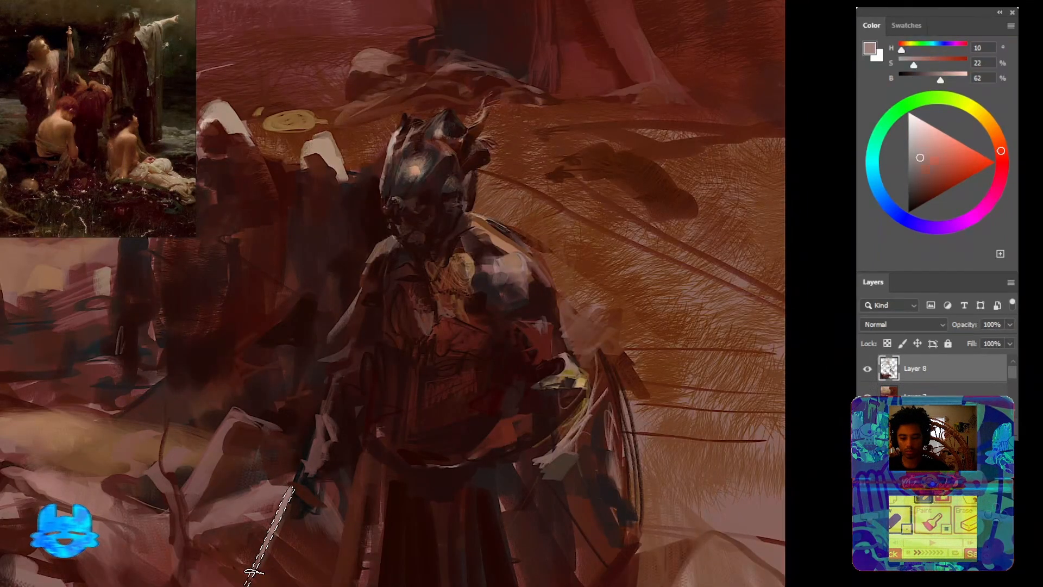
key("ctrl+d")
left_click_drag(450, 385, 514, 239)
key("ctrl+d")
left_click_drag(349, 457, 325, 460)
key("ctrl+z")
key("ctrl+z")
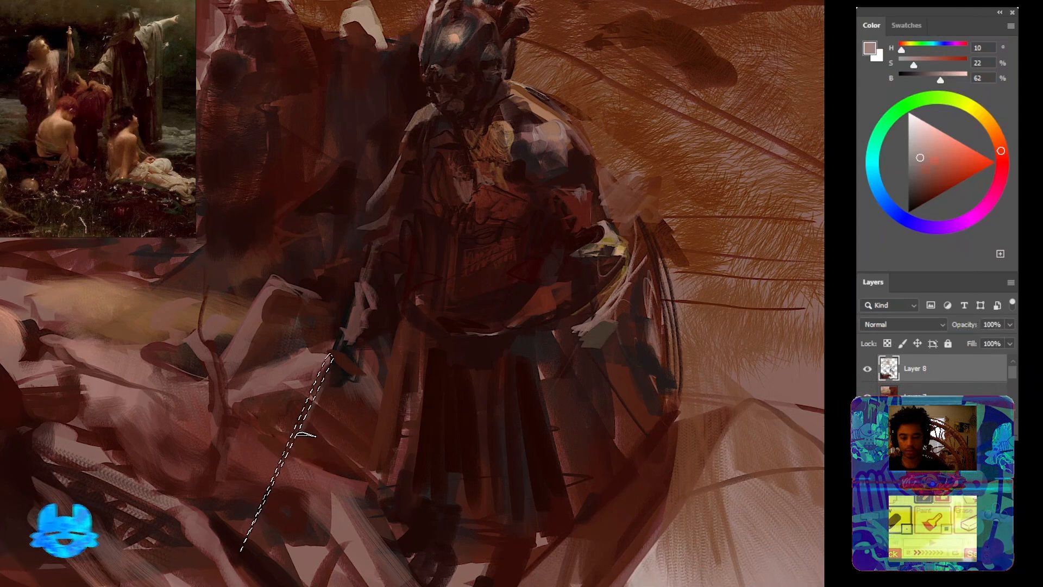
left_click_drag(329, 357, 253, 526)
key("ctrl+d")
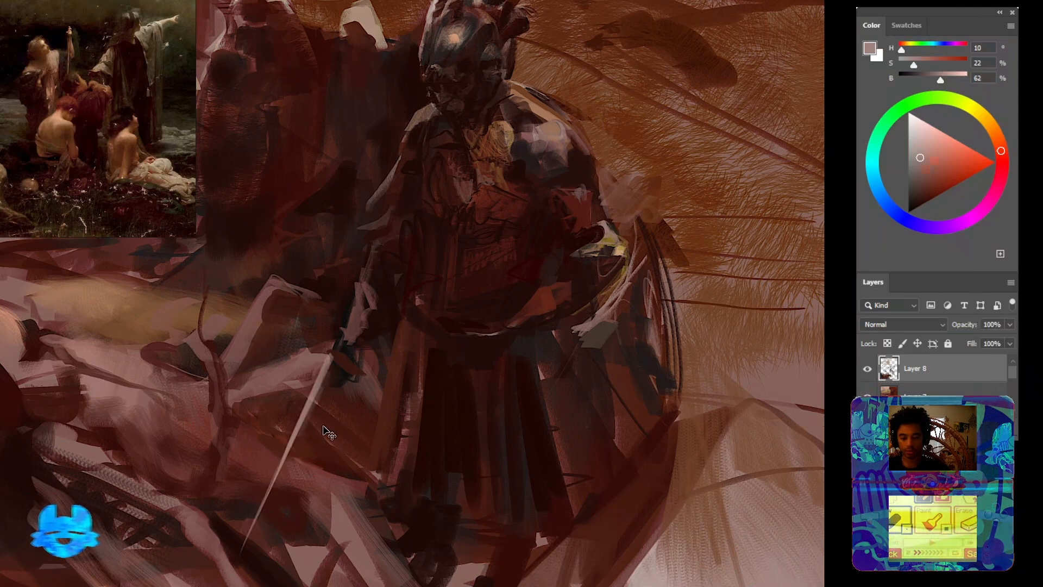
Block in the sword's hilt and the shadow at the hand with sampled near-black brown, and undo the last unwanted strokes
left_click(356, 371, "alt")
left_click_drag(334, 371, 359, 379)
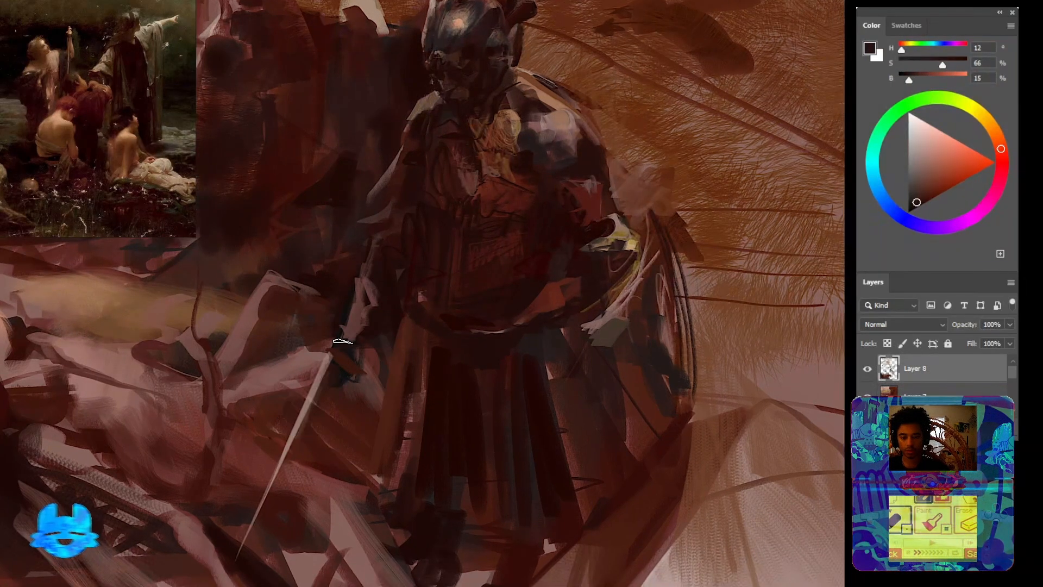
left_click_drag(327, 333, 311, 356)
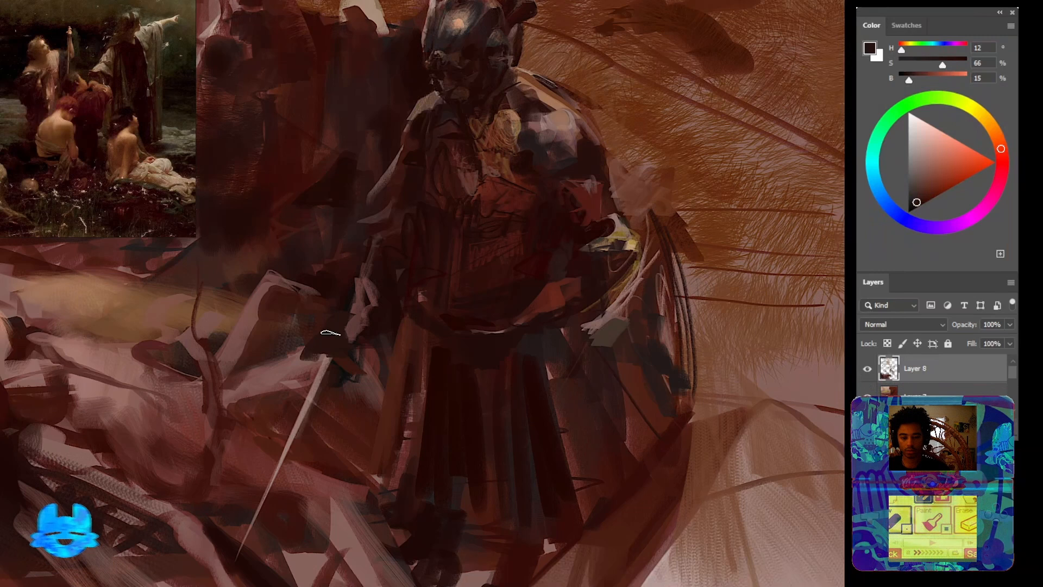
left_click(357, 323, "alt")
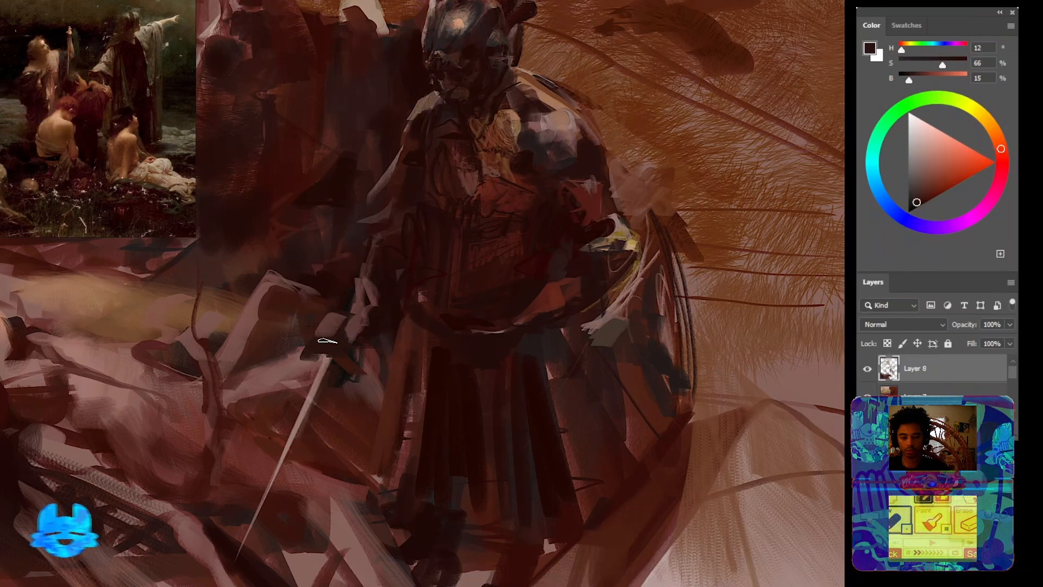
key("ctrl+z")
key("ctrl+z")
key("ctrl+z")
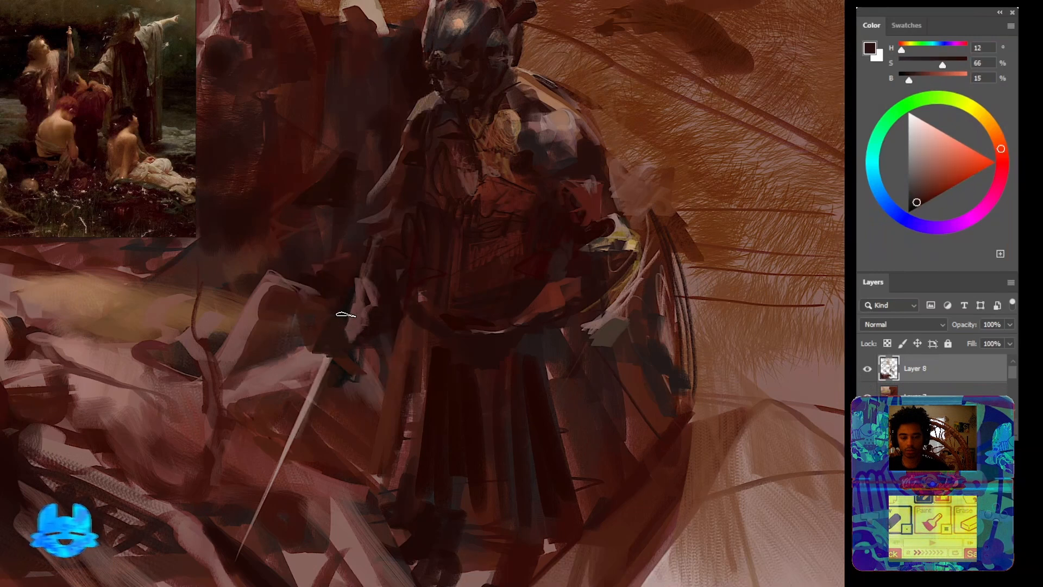
Touch up the horned figure's lowered hand and sword grip with sampled muted red-browns
left_click(354, 325, "alt")
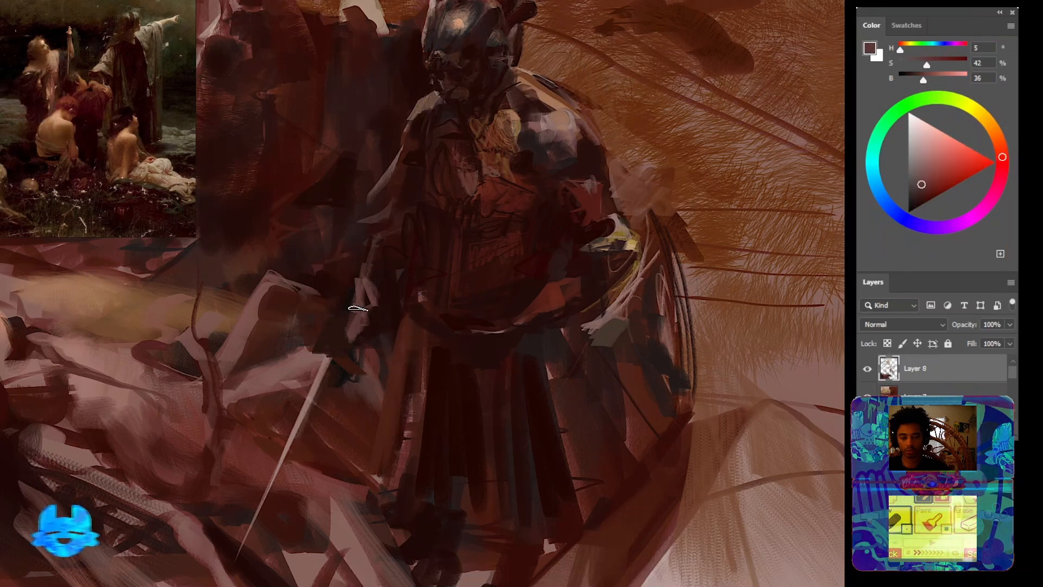
left_click(347, 350, "alt")
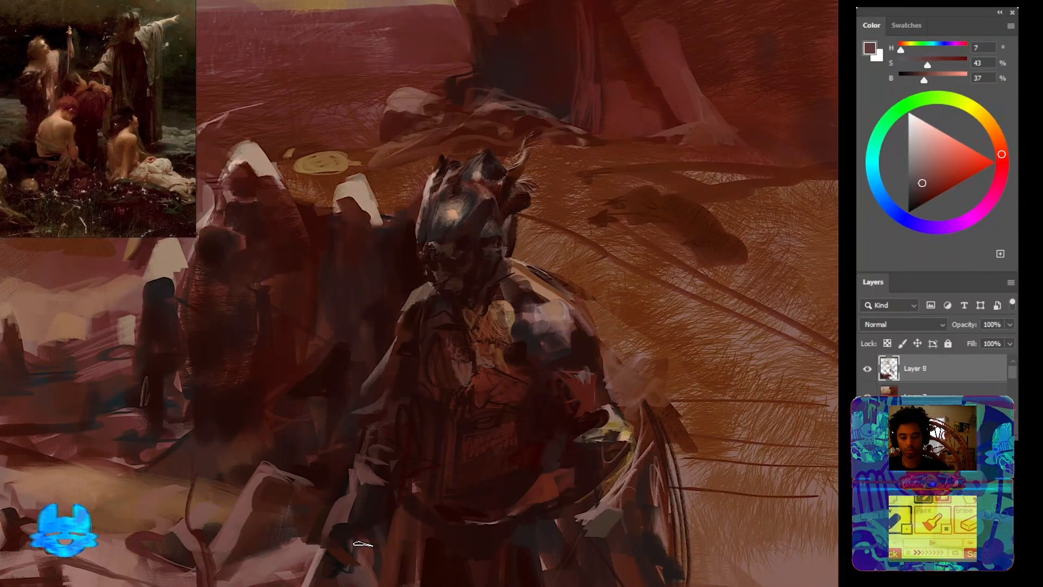
left_click_drag(362, 544, 301, 499)
Darken the edge of the horned figure's breastplate beside the arm with sampled near-black reds
left_click(443, 429, "alt")
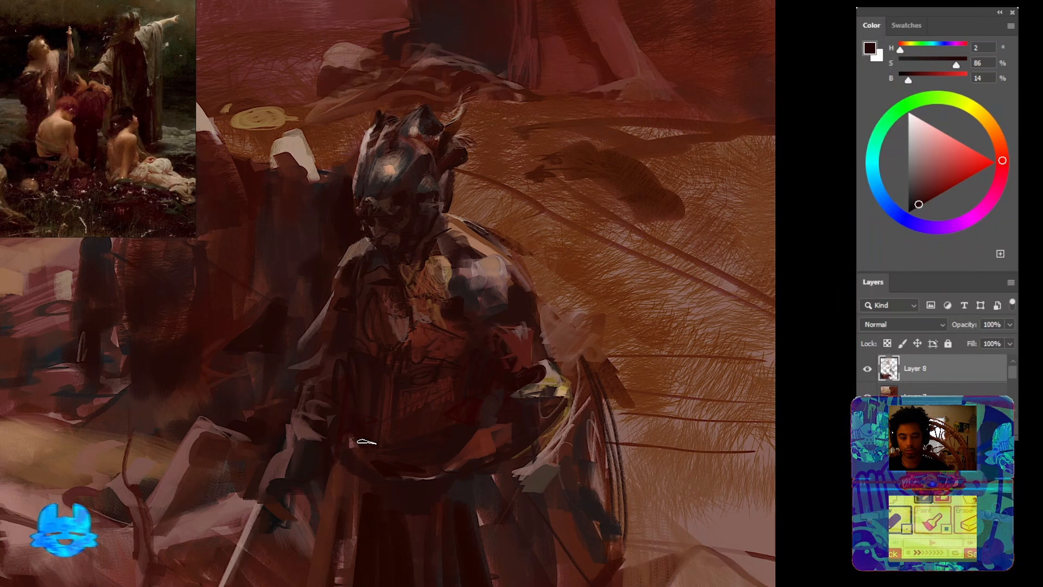
left_click(337, 362, "alt")
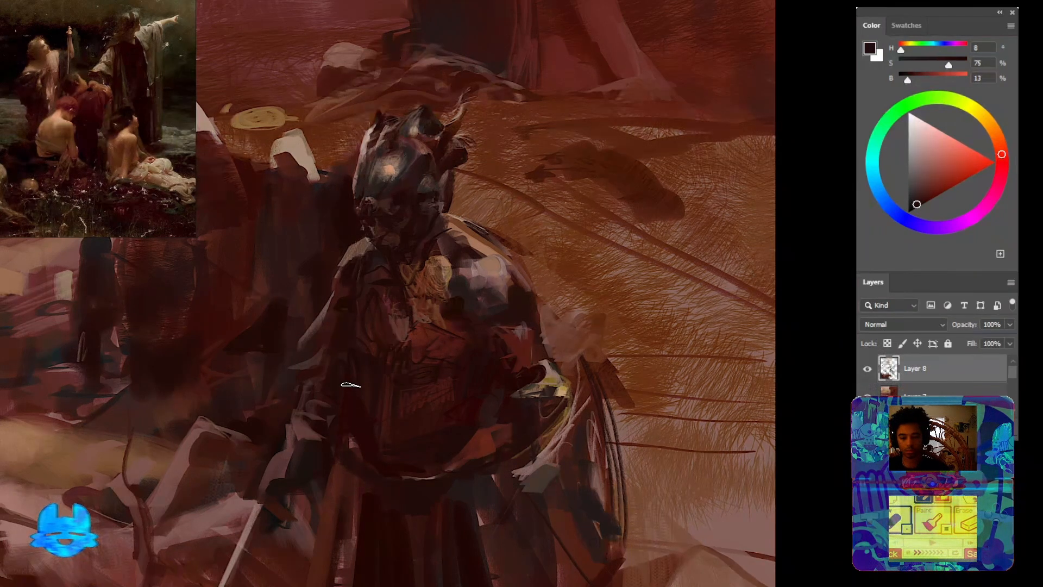
left_click(337, 384, "alt")
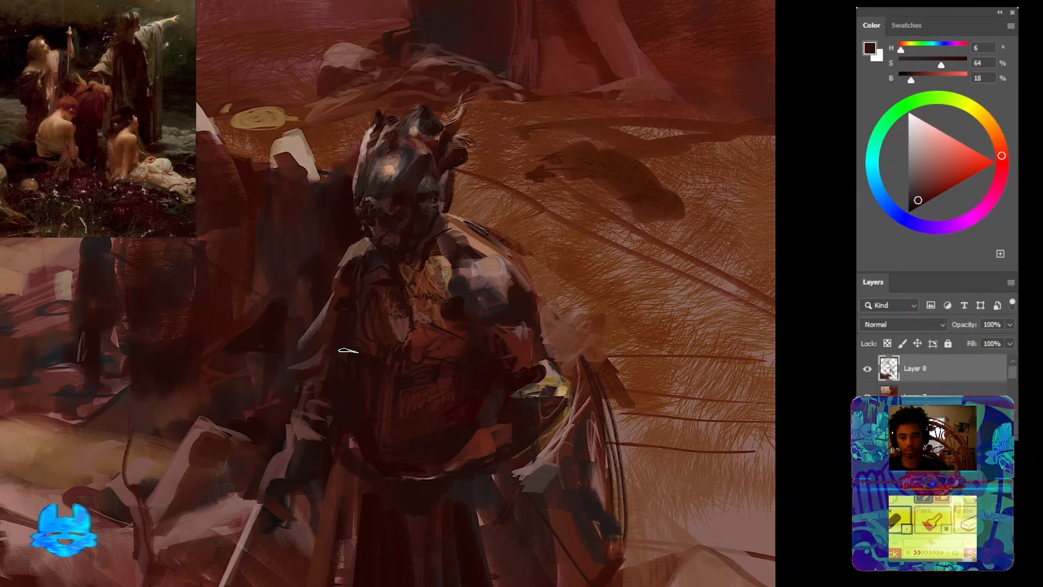
left_click_drag(345, 349, 428, 438)
Block in and soften the ground beside the bare branch, below the ochre strip, with sampled pinkish and reddish browns
left_click_drag(450, 494, 609, 246)
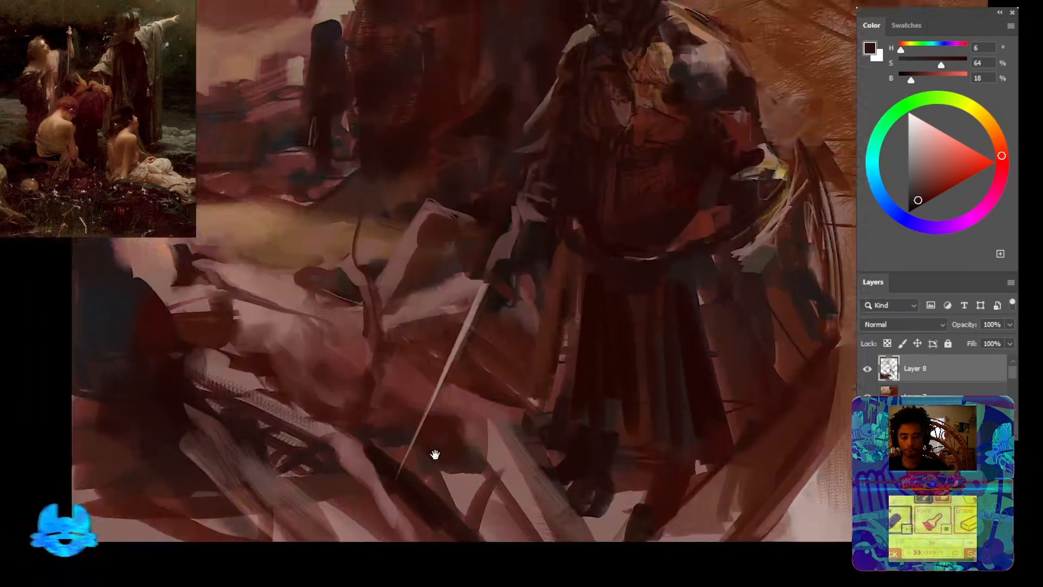
left_click(389, 500, "alt")
left_click_drag(353, 439, 399, 497)
left_click_drag(361, 370, 381, 449)
left_click(351, 372, "alt")
left_click_drag(334, 374, 333, 351)
left_click(300, 374, "alt")
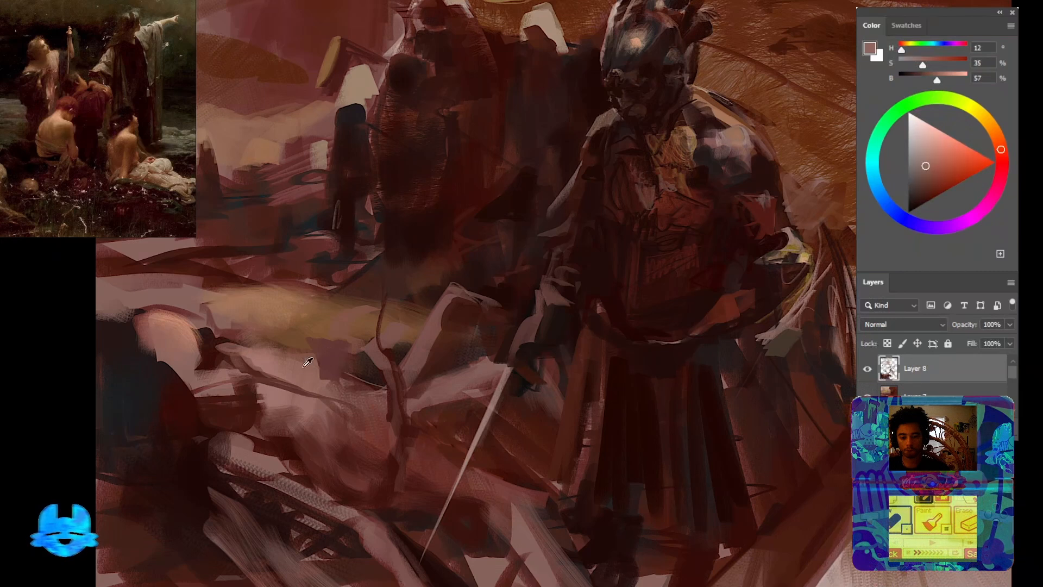
mouse_move(334, 386)
left_mouse_down()
mouse_move(320, 363)
mouse_move(364, 392)
left_mouse_up()
left_click_drag(319, 365, 381, 398)
left_click(347, 335, "alt")
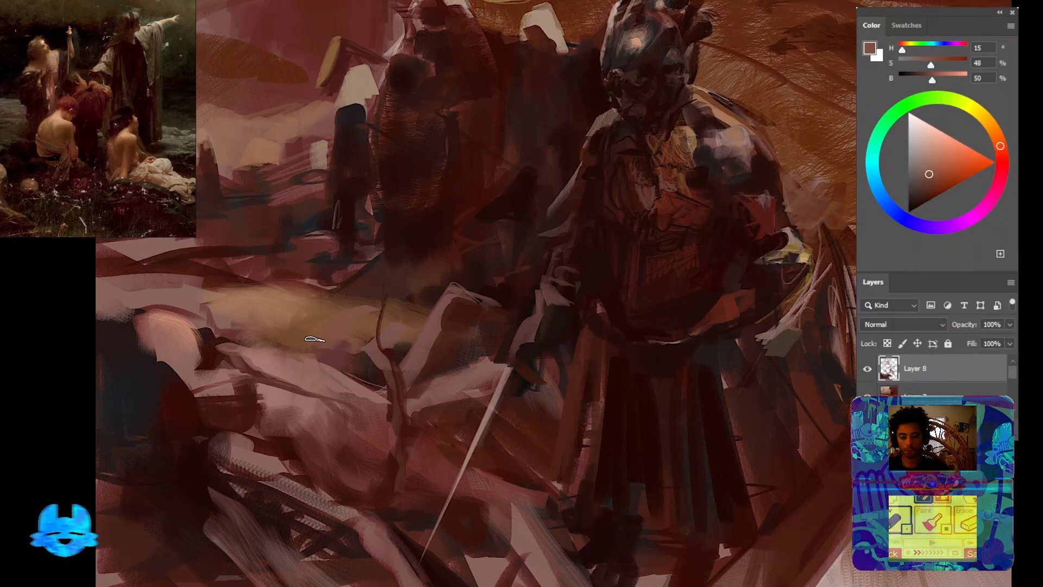
Extend the ochre strip of ground behind the branch with sampled ochre and pinkish-brown strokes
left_click(265, 310, "alt")
mouse_move(309, 343)
left_mouse_down()
mouse_move(316, 319)
mouse_move(423, 398)
left_mouse_up()
mouse_move(305, 386)
left_mouse_down()
mouse_move(288, 374)
mouse_move(216, 378)
mouse_move(298, 366)
left_mouse_up()
mouse_move(281, 331)
left_mouse_down()
mouse_move(304, 385)
mouse_move(329, 371)
mouse_move(322, 361)
mouse_move(344, 368)
left_mouse_up()
left_click(304, 378, "alt")
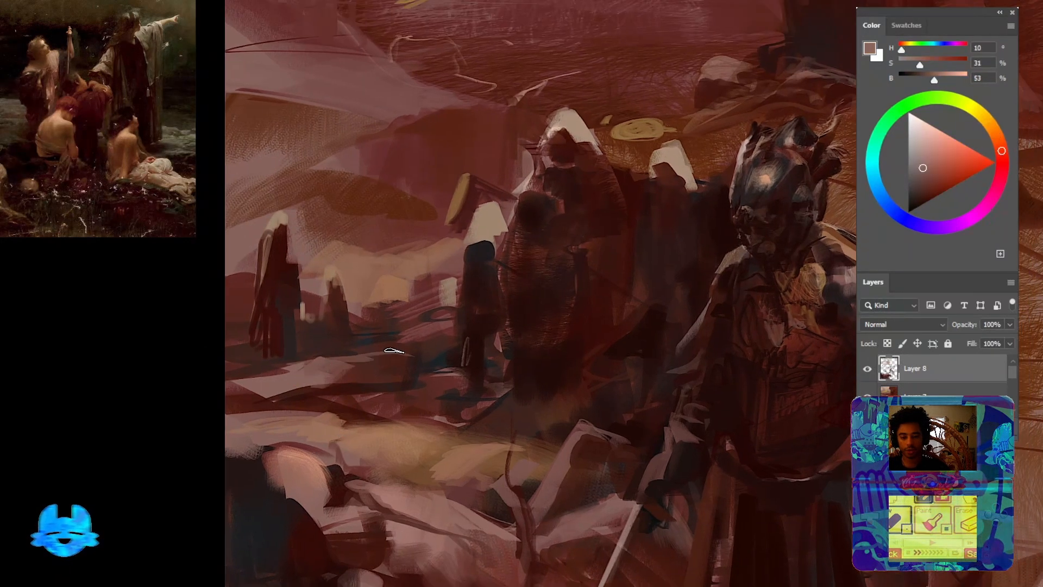
Deepen the lower robes of the white-hooded figure with sampled near-black red
left_click_drag(429, 379, 289, 384)
mouse_move(366, 410)
left_mouse_down()
mouse_move(397, 418)
mouse_move(372, 399)
mouse_move(381, 390)
mouse_move(404, 423)
mouse_move(370, 422)
mouse_move(403, 481)
left_mouse_up()
left_click(388, 388, "alt")
left_click(498, 442, "alt")
left_click_drag(398, 438, 400, 467)
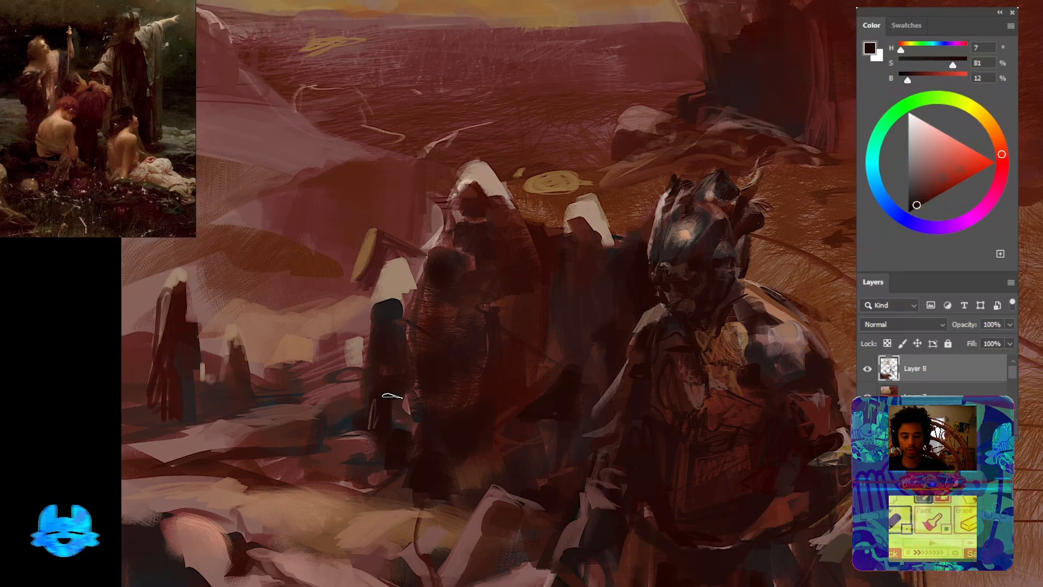
Paint over the yellow plank shape behind the white-hooded figure with sampled dark red, and trim it with the surrounding red-brown
left_click_drag(394, 374, 408, 506)
left_click(380, 354, "alt")
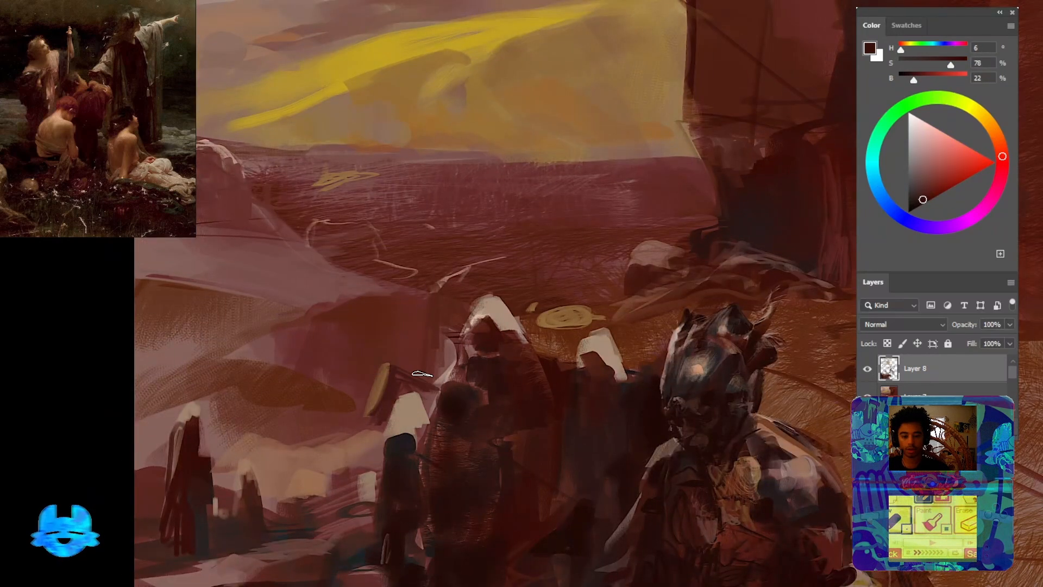
mouse_move(386, 370)
left_mouse_down()
mouse_move(368, 414)
mouse_move(380, 359)
mouse_move(342, 440)
mouse_move(340, 379)
mouse_move(354, 378)
left_mouse_up()
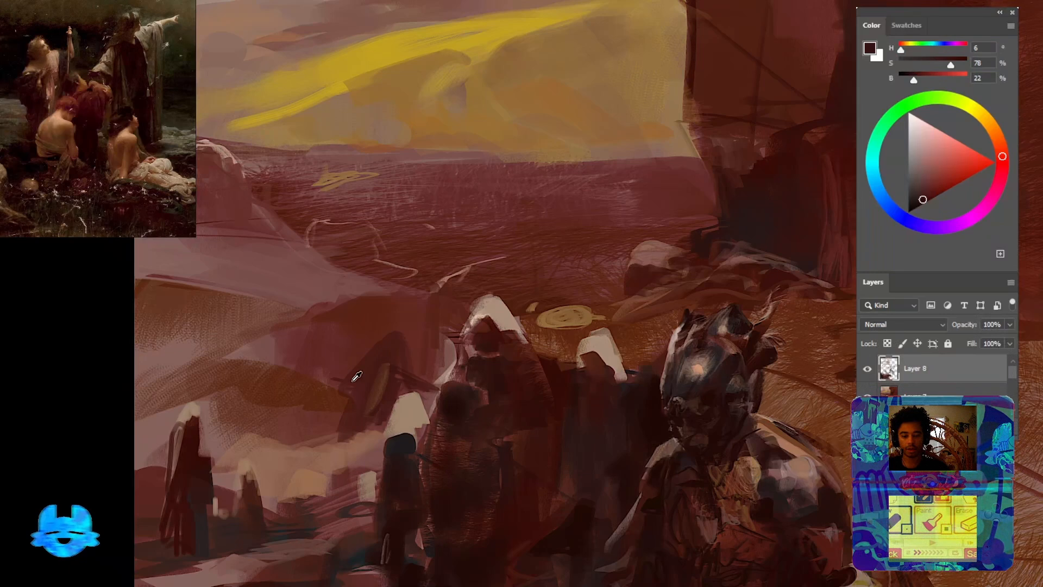
left_click(356, 356, "alt")
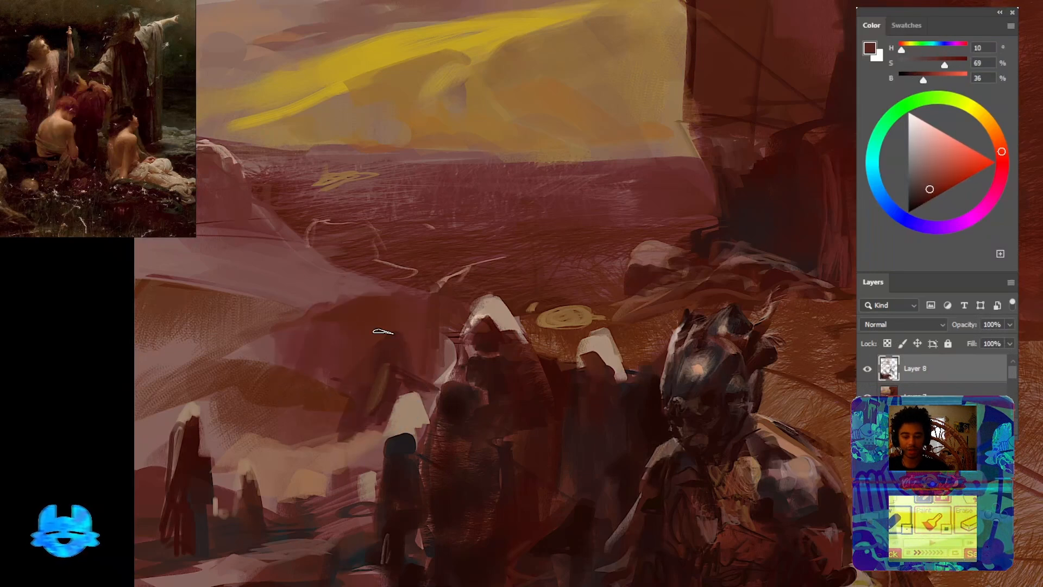
left_click(433, 395, "alt")
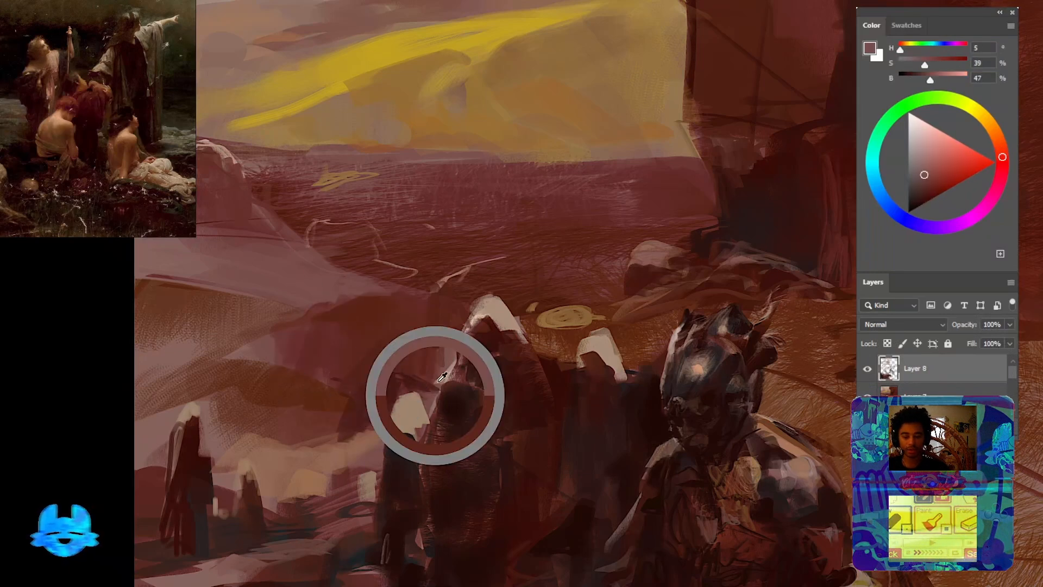
Add a smaller figure with a pale hood and dark red robe beside the white-hooded figure, using sampled colours
left_click(369, 441, "alt")
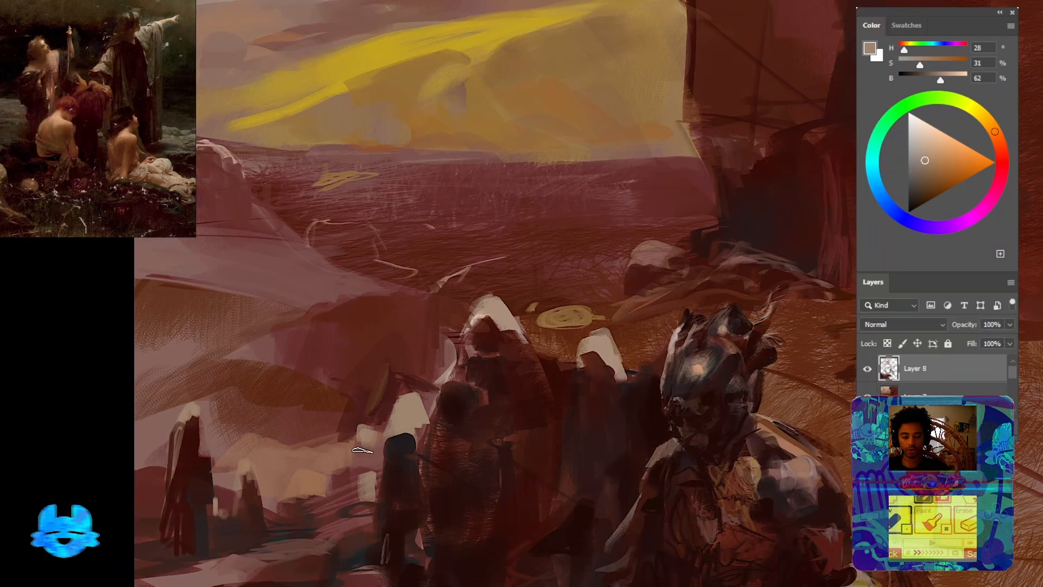
left_click(450, 400, "alt")
mouse_move(374, 446)
left_mouse_down()
mouse_move(356, 492)
mouse_move(358, 535)
left_mouse_up()
left_click(491, 513, "alt")
mouse_move(362, 457)
left_mouse_down()
mouse_move(353, 500)
mouse_move(361, 441)
mouse_move(372, 444)
left_mouse_up()
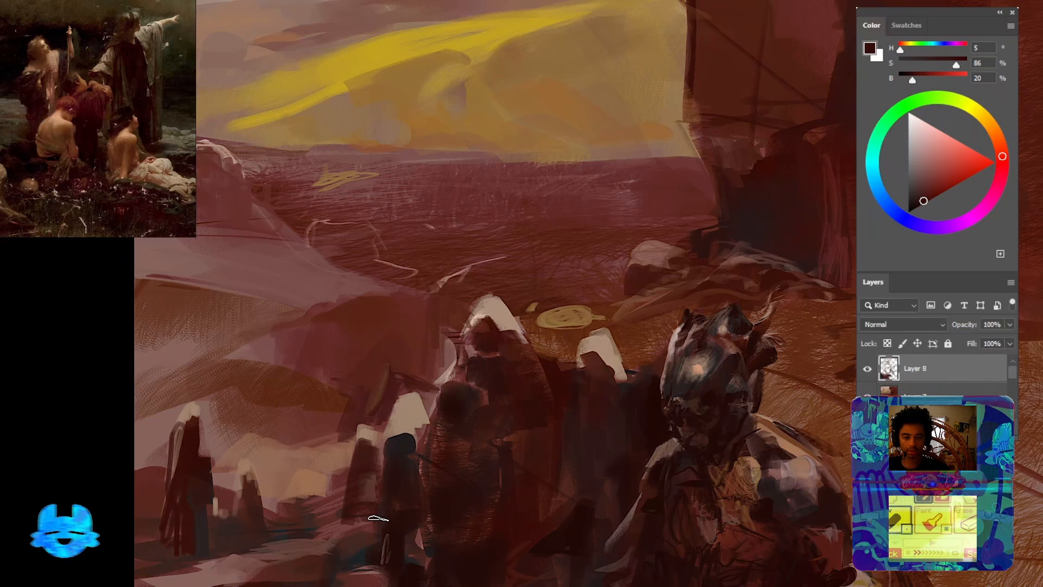
Turn the yellow oval behind the hooded figures into a rounded, shaded mound with sampled dark red-browns
left_click_drag(485, 391, 391, 496)
left_click(402, 413, "alt")
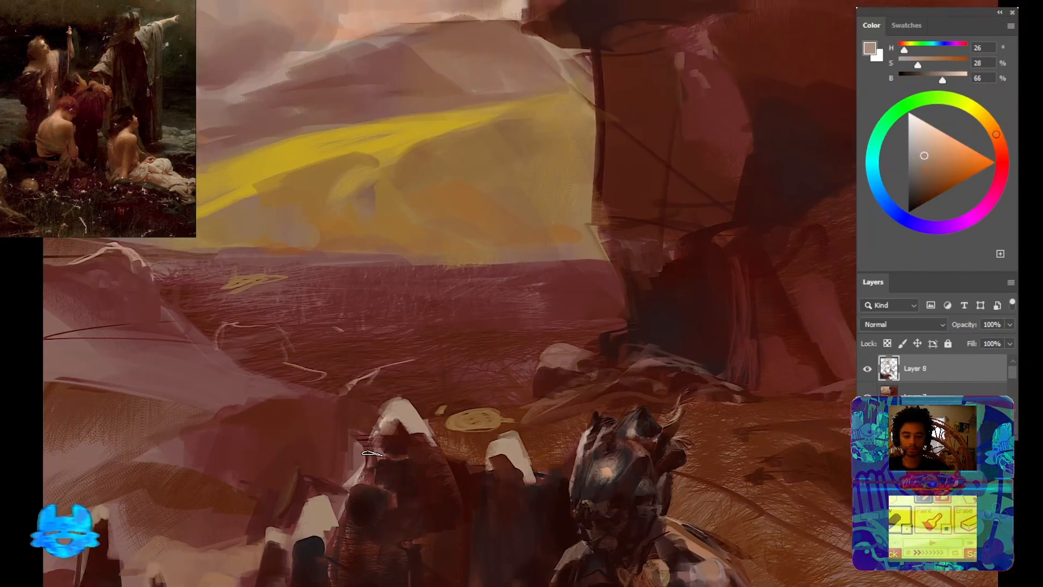
left_click_drag(520, 357, 415, 406)
left_click(423, 461, "alt")
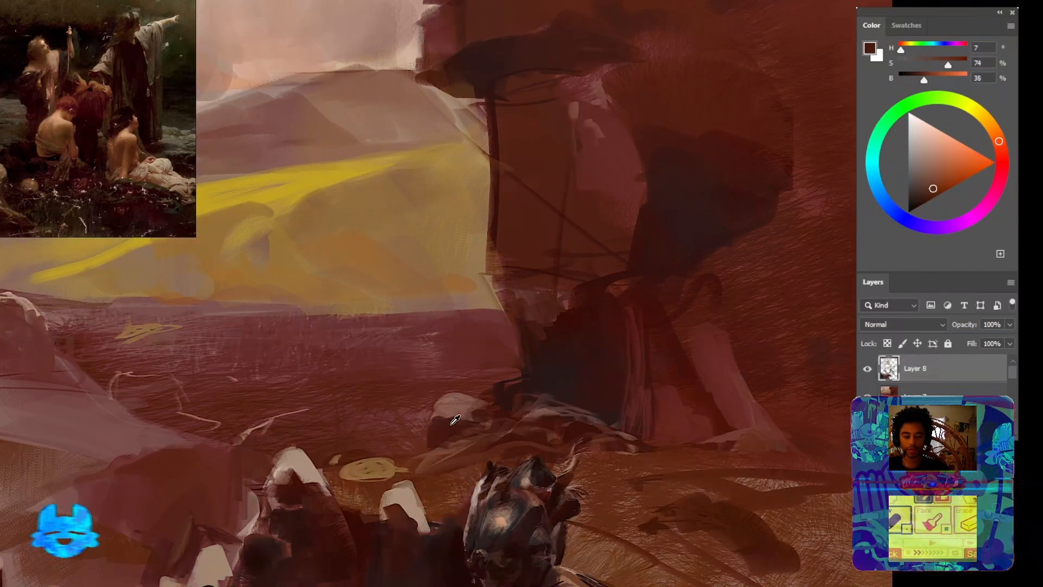
mouse_move(393, 475)
left_mouse_down()
mouse_move(369, 476)
mouse_move(405, 470)
mouse_move(380, 441)
mouse_move(336, 472)
left_mouse_up()
left_click(345, 466, "alt")
left_click(383, 457, "alt")
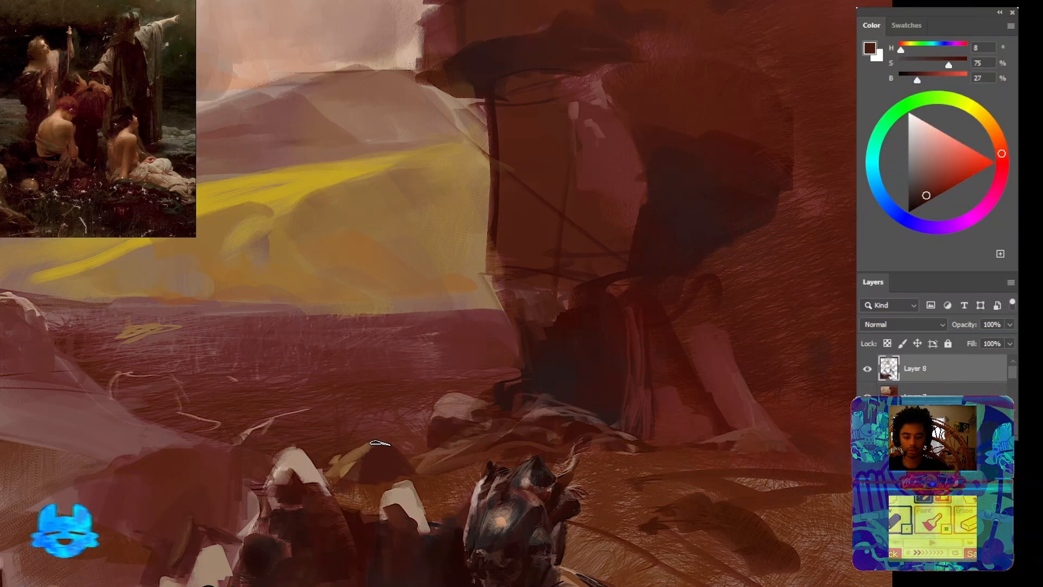
left_click_drag(393, 438, 401, 481)
Paint a small dark red rock shape against the base of the cliff at the plain's edge
left_click(585, 357, "alt")
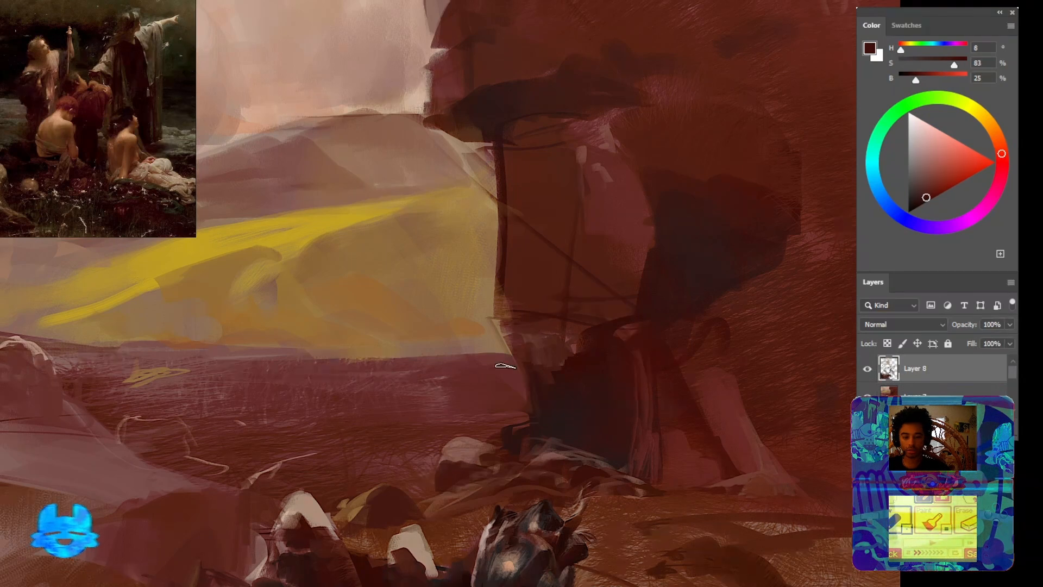
mouse_move(509, 371)
left_mouse_down()
mouse_move(516, 398)
mouse_move(506, 409)
mouse_move(566, 471)
left_mouse_up()
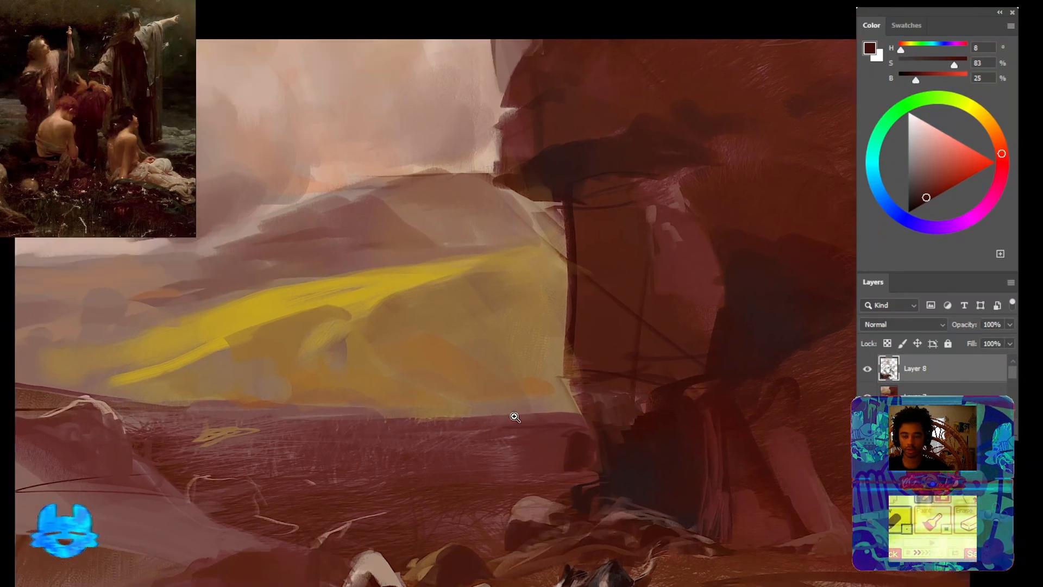
mouse_move(519, 417)
left_mouse_down()
mouse_move(435, 426)
mouse_move(481, 430)
left_mouse_up()
Darken the faces and robes of the hooded figures beside the horned figure with sampled near-black red
mouse_move(501, 457)
left_mouse_down()
mouse_move(456, 321)
mouse_move(456, 267)
left_mouse_up()
mouse_move(441, 346)
left_mouse_down()
mouse_move(482, 372)
mouse_move(473, 359)
mouse_move(486, 351)
left_mouse_up()
left_click(487, 343, "alt")
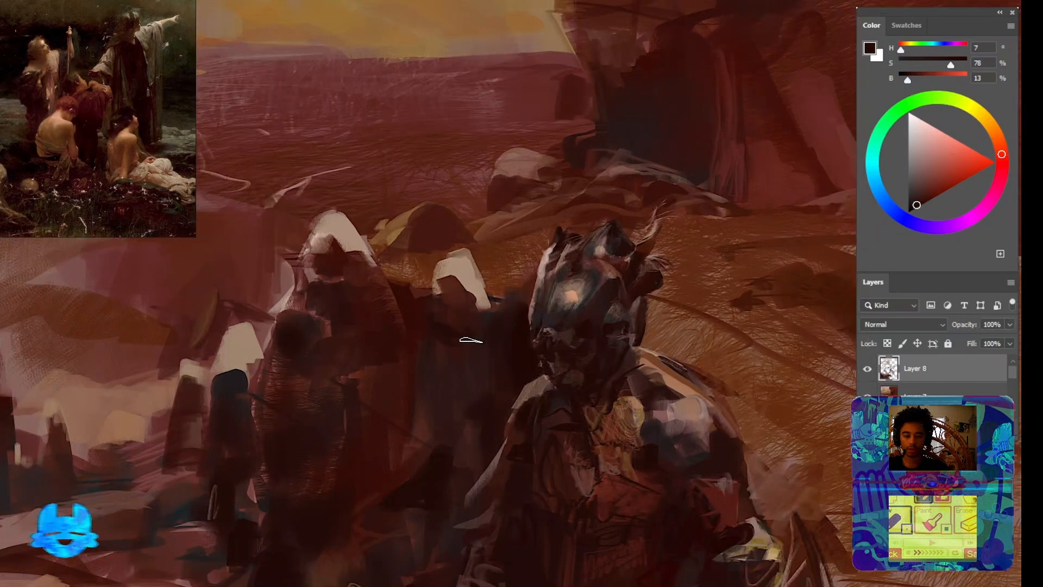
left_click_drag(455, 376, 428, 384)
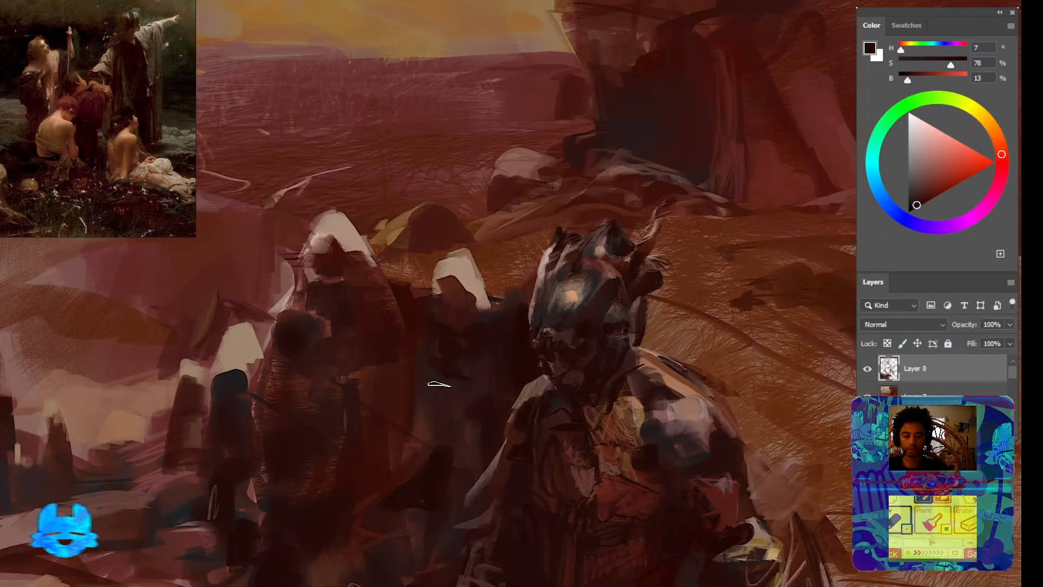
left_click_drag(348, 381, 379, 368)
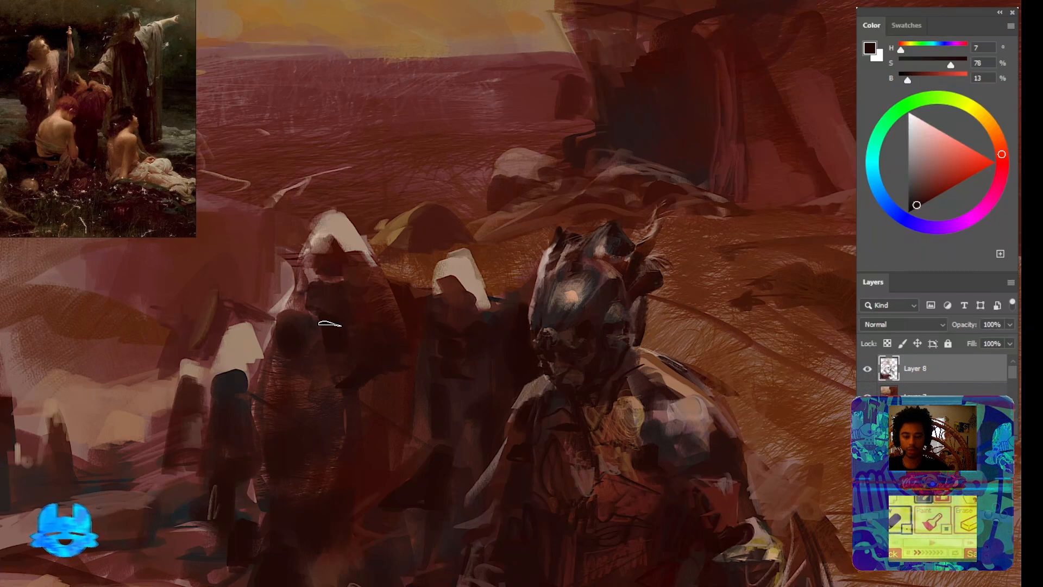
Choose a bright red, enlarge the brush and dab it onto the dark robes between the hooded figures
left_click_drag(394, 412, 394, 321)
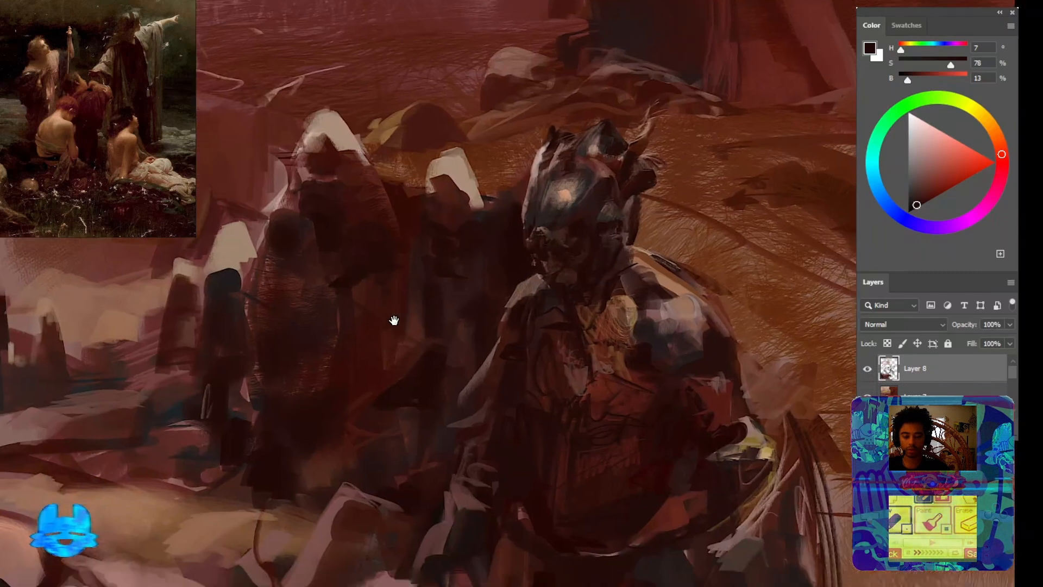
left_click(972, 162)
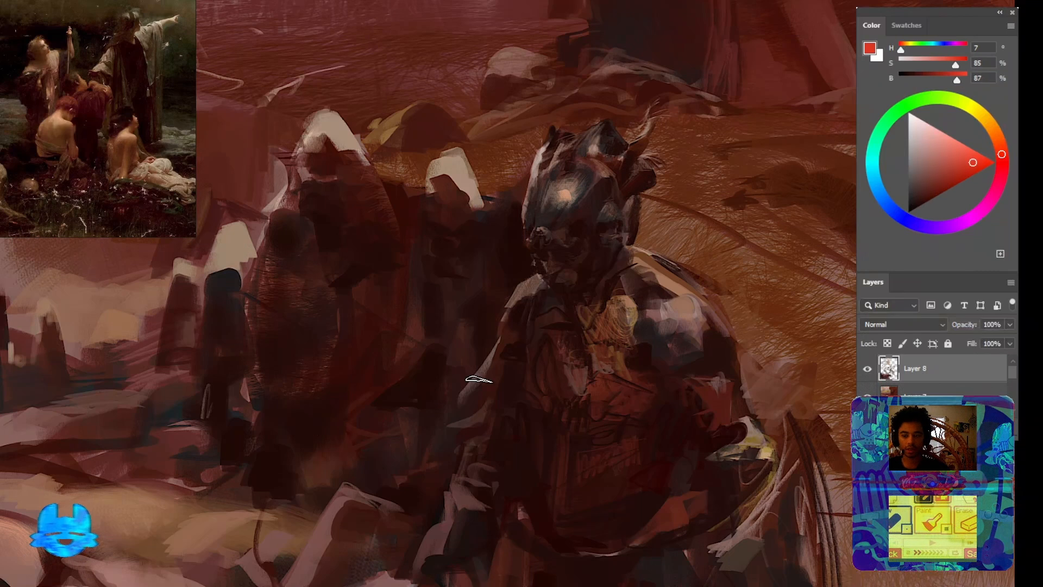
key("]")
key("]")
key("]")
key("]")
key("]")
key("]")
left_click(380, 334)
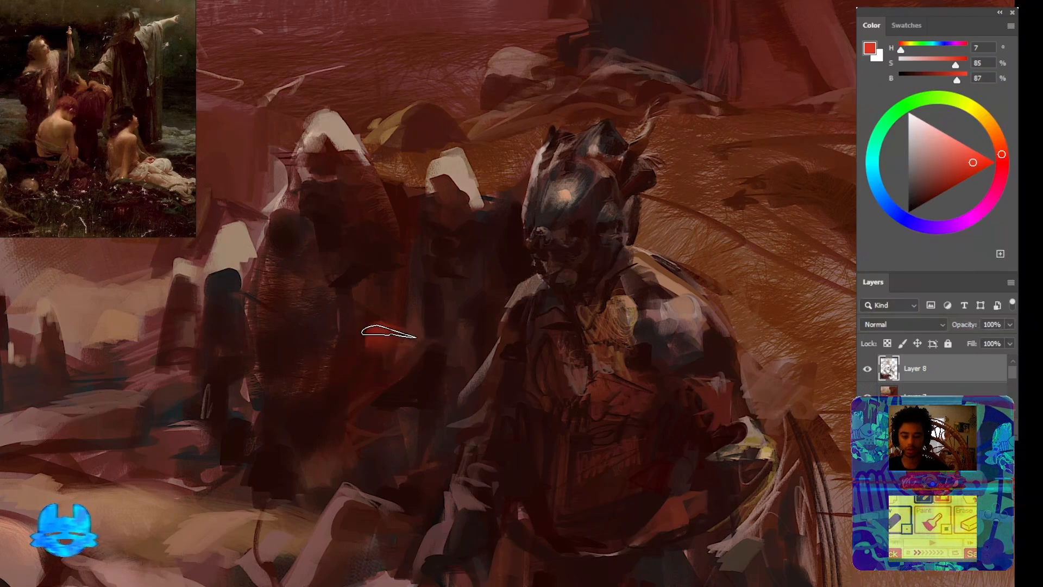
Blend the red accent into the robes with sampled deep reds and near-black, shaping a dark form beneath it
left_click(377, 364, "alt")
mouse_move(373, 353)
left_mouse_down()
mouse_move(391, 311)
mouse_move(379, 352)
mouse_move(402, 344)
mouse_move(394, 357)
left_mouse_up()
left_click(384, 335, "alt")
left_click(429, 375, "alt")
left_click(385, 334, "alt")
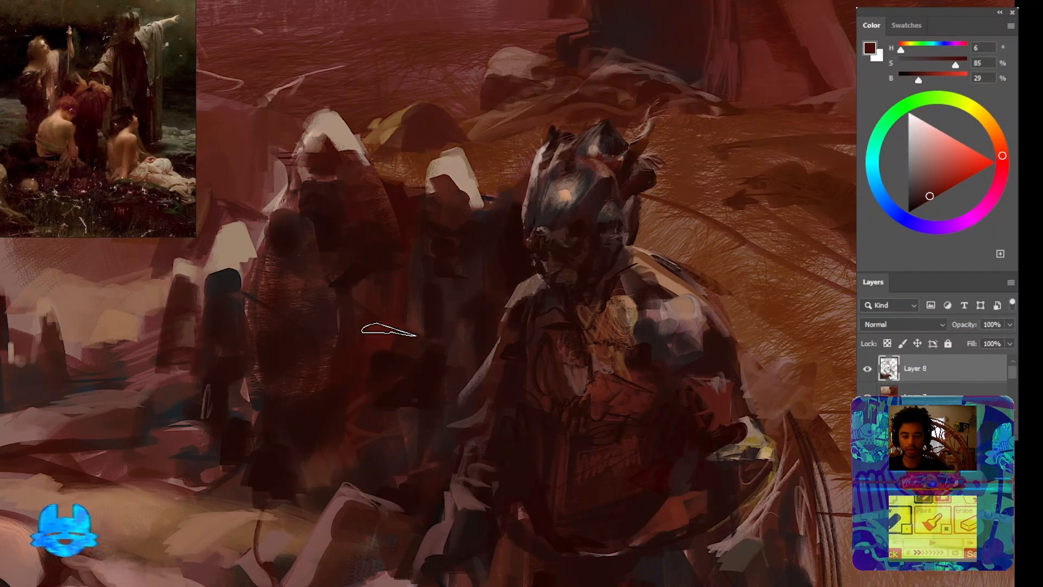
left_click(383, 380, "alt")
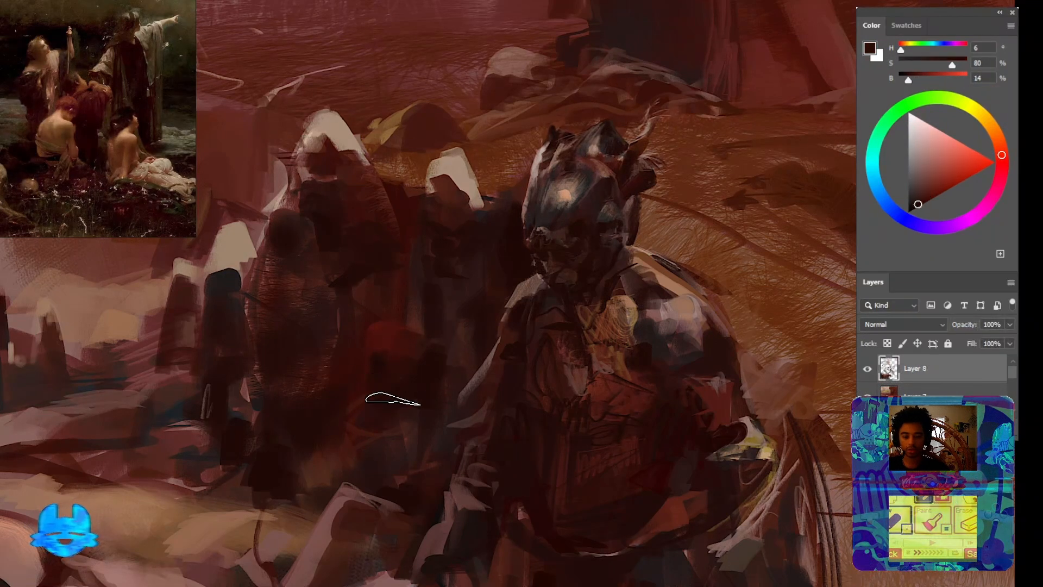
left_click(402, 380, "alt")
left_click(402, 377, "alt")
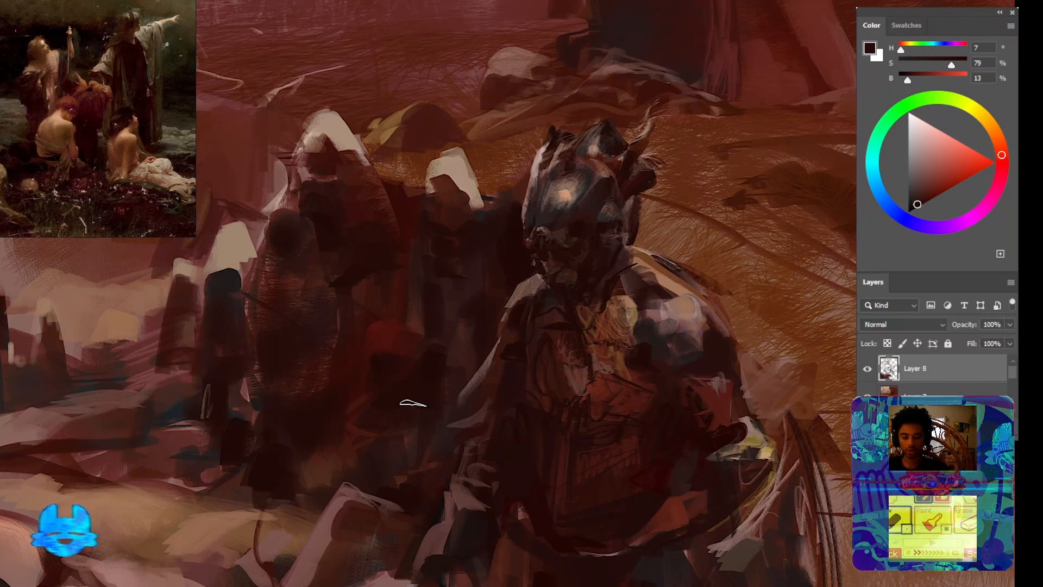
Mirror the whole painting horizontally and check the composition
left_click_drag(293, 478, 453, 495)
mouse_move(353, 480)
left_mouse_down()
mouse_move(280, 500)
mouse_move(287, 506)
left_mouse_up()
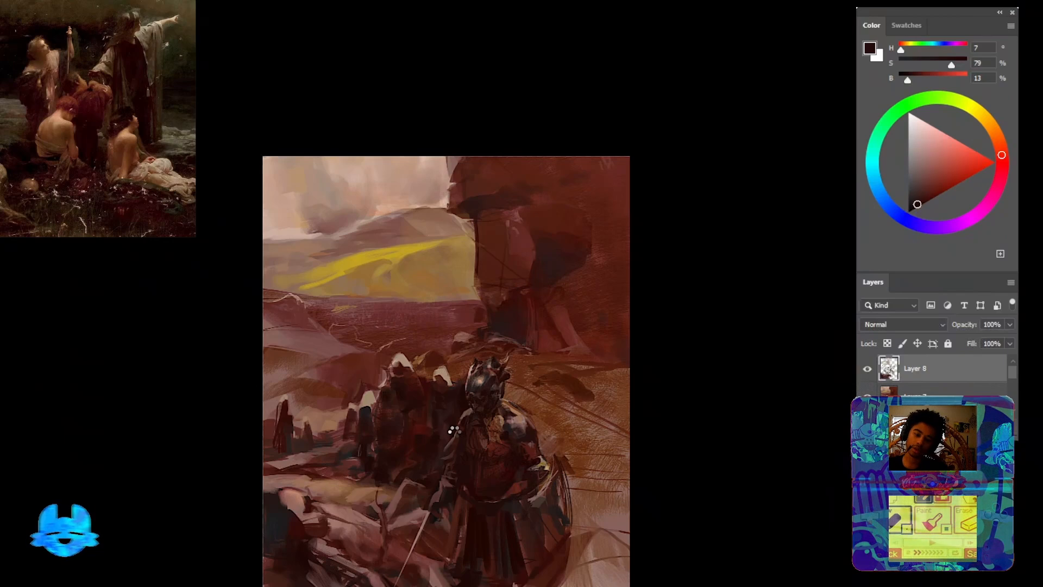
key("ctrl+shift+h")
left_click_drag(471, 403, 410, 296)
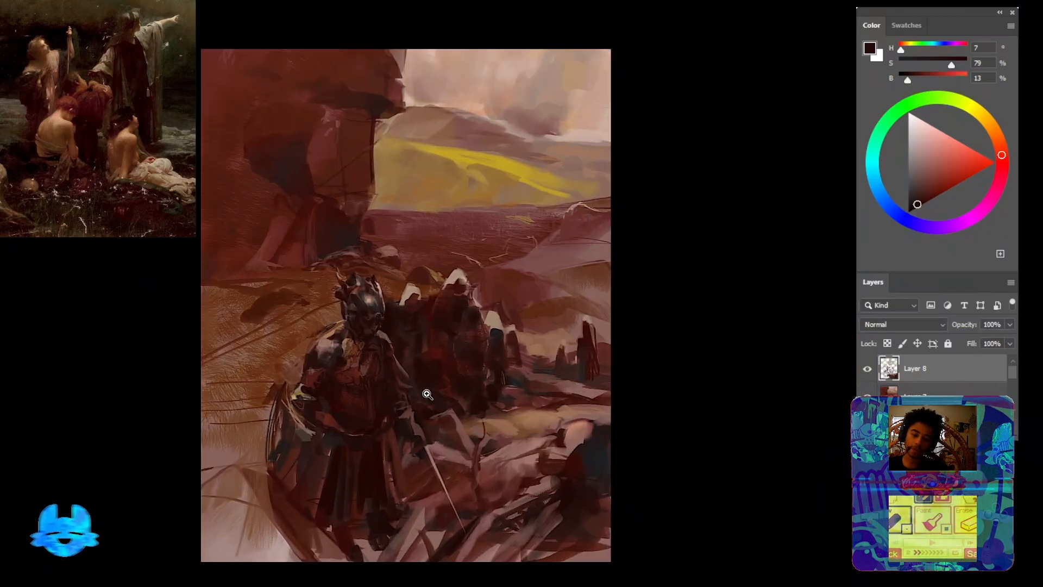
left_click_drag(425, 393, 449, 403)
left_click_drag(383, 435, 503, 397)
Paint sampled pale pinkish-grey and brown ground over the curved dark sweep beside the horned figure's skirt
left_click(246, 491, "alt")
left_click_drag(243, 553, 242, 438)
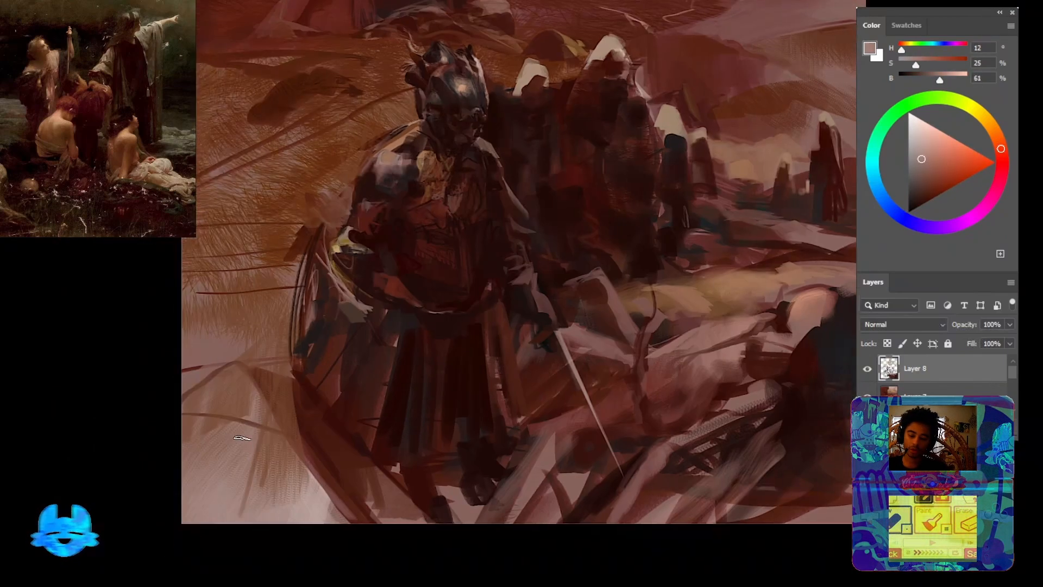
mouse_move(315, 496)
left_mouse_down()
mouse_move(370, 510)
mouse_move(339, 476)
mouse_move(392, 502)
mouse_move(330, 505)
mouse_move(374, 499)
left_mouse_up()
left_click_drag(332, 435, 347, 471)
left_click_drag(339, 420, 368, 494)
left_click(308, 469, "alt")
mouse_move(310, 459)
left_mouse_down()
mouse_move(352, 432)
mouse_move(379, 488)
mouse_move(401, 504)
left_mouse_up()
Rebuild the cloak's lower edge and the shadow around the horned figure's feet with sampled dark browns
left_click(400, 431, "alt")
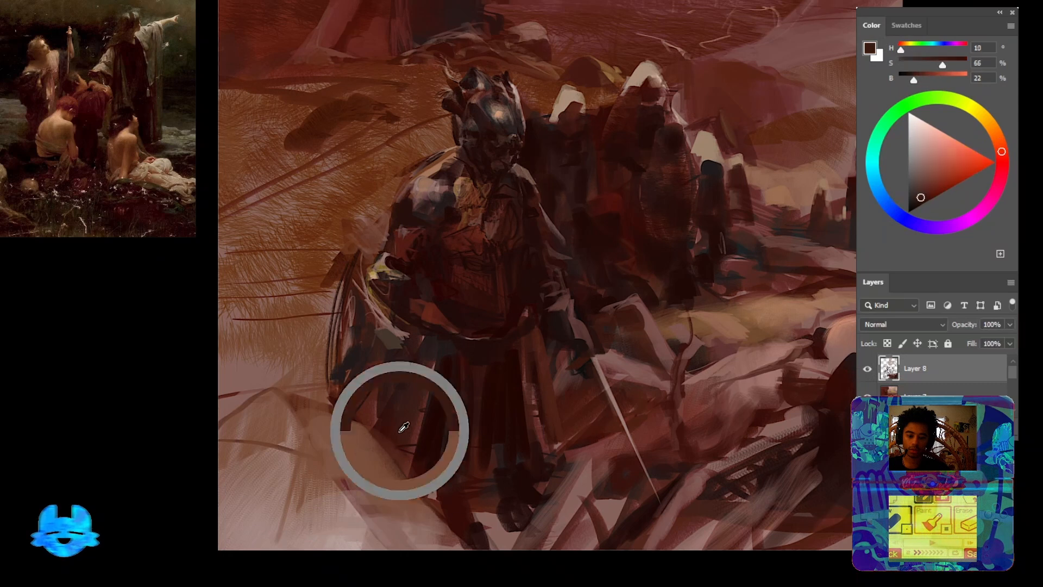
left_click_drag(407, 451, 418, 503)
mouse_move(445, 526)
left_mouse_down()
mouse_move(395, 455)
mouse_move(460, 536)
mouse_move(405, 483)
mouse_move(406, 461)
mouse_move(478, 536)
left_mouse_up()
mouse_move(502, 489)
left_mouse_down()
mouse_move(549, 473)
mouse_move(590, 488)
left_mouse_up()
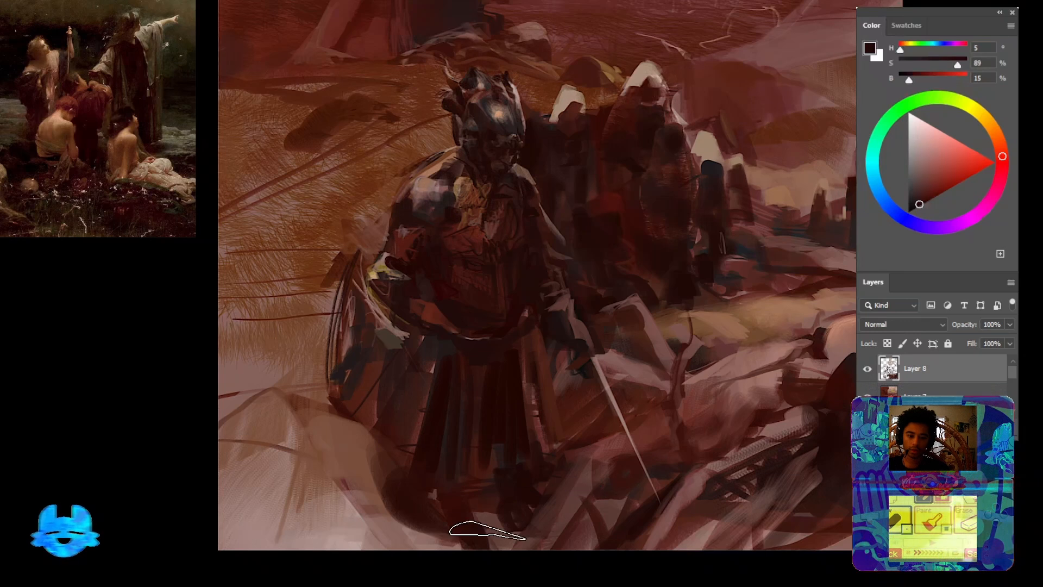
Touch up the ground around the horned figure's feet and the lower foreground with sampled orange-brown and muted reddish brown
left_click_drag(380, 421, 332, 370)
left_click(374, 324, "alt")
mouse_move(356, 497)
left_mouse_down()
mouse_move(294, 494)
mouse_move(232, 440)
mouse_move(336, 446)
mouse_move(347, 459)
mouse_move(239, 429)
left_mouse_up()
left_click_drag(335, 429, 124, 441)
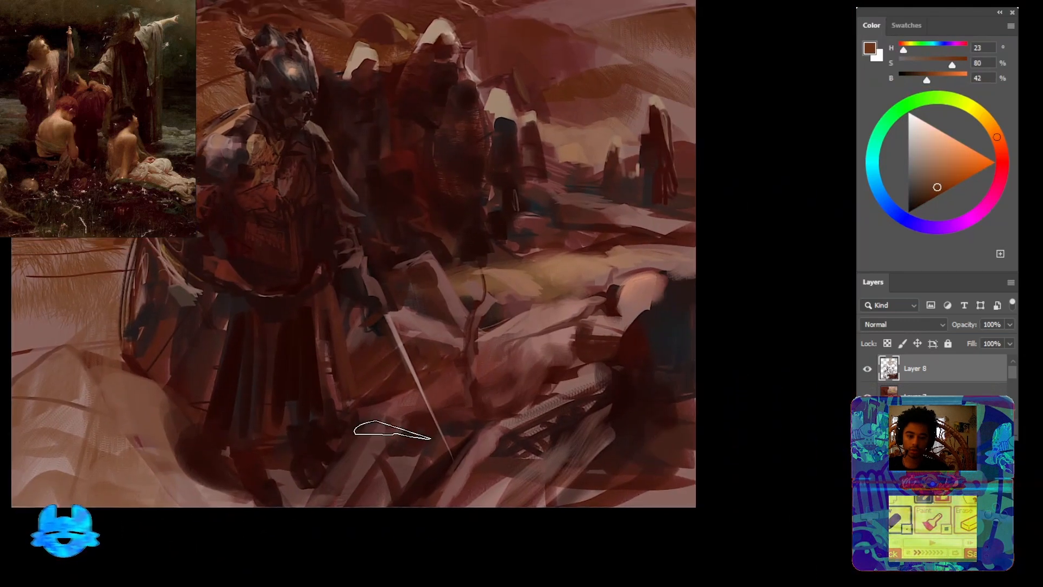
left_click_drag(391, 429, 343, 400)
left_click(487, 352, "alt")
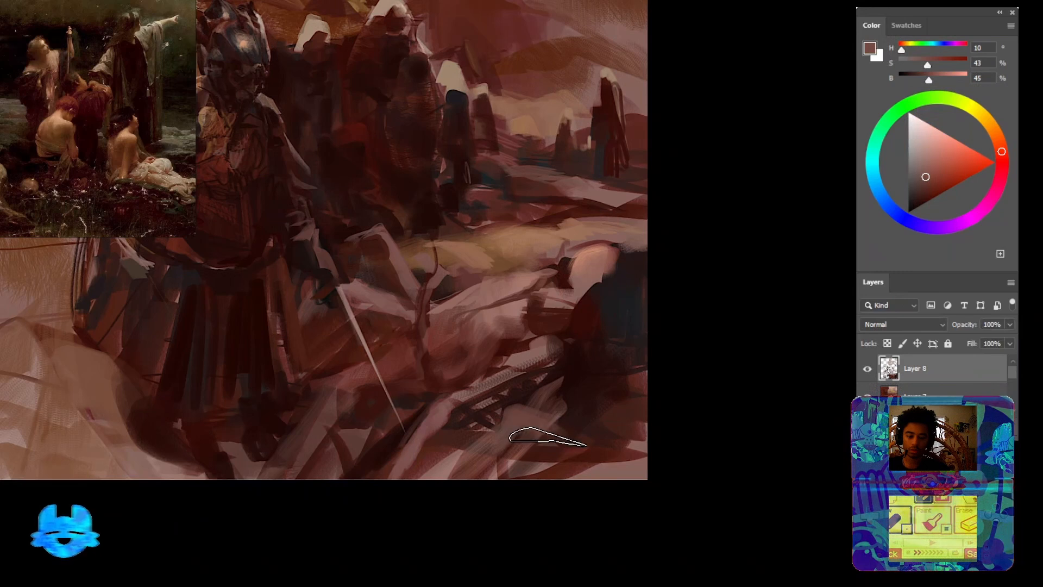
left_click(526, 429, "alt")
left_click_drag(568, 379, 507, 491)
Paint broad curved strokes of sampled pale pinkish grey over the dark foreground beyond the sword tip
left_click(485, 382, "alt")
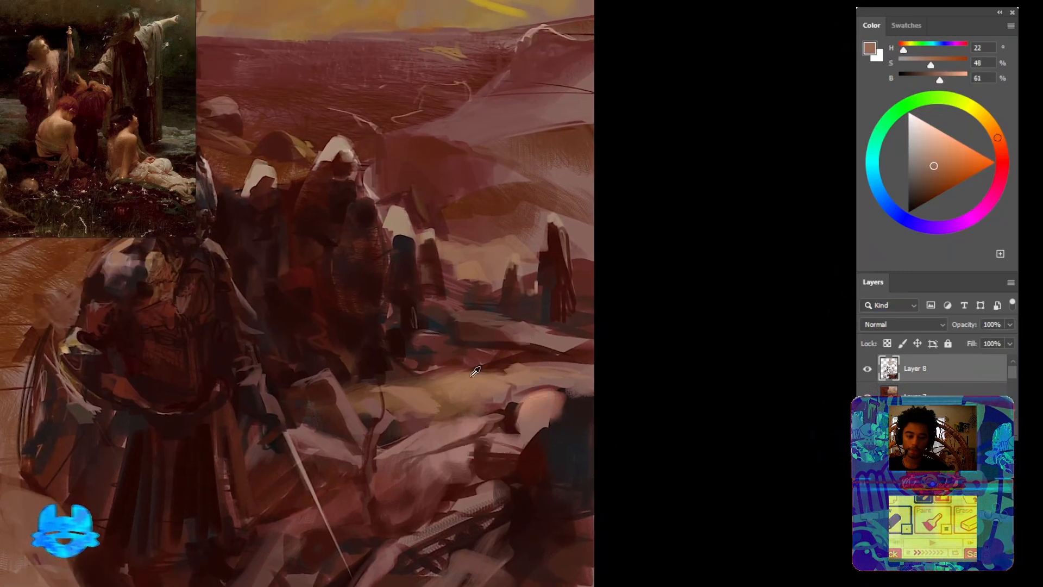
left_click_drag(282, 461, 405, 390)
left_click(145, 519, "alt")
mouse_move(350, 500)
left_mouse_down()
mouse_move(305, 472)
mouse_move(158, 437)
left_mouse_up()
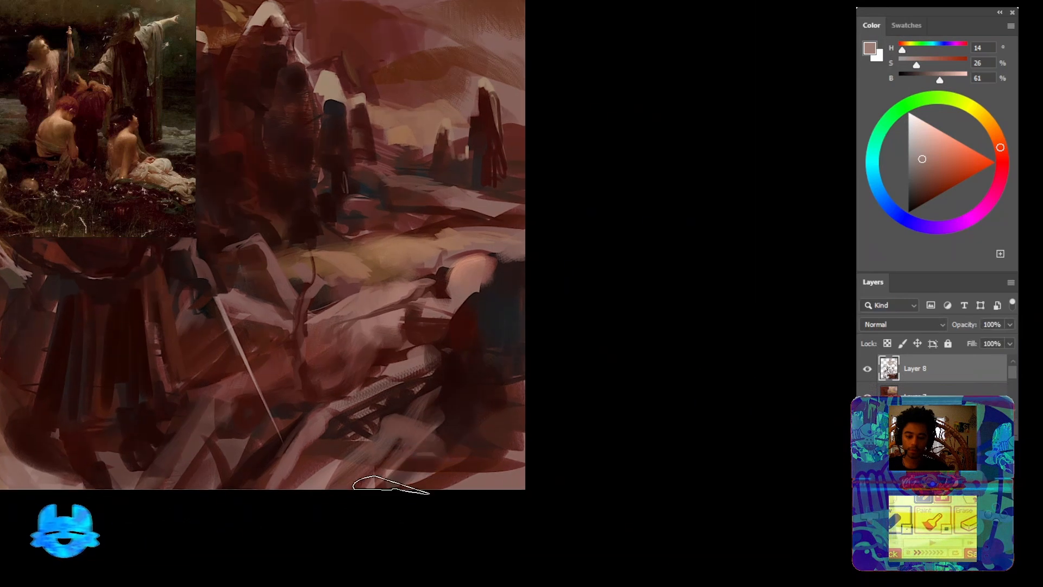
left_click_drag(303, 508, 580, 374)
left_click_drag(457, 474, 532, 421)
mouse_move(393, 506)
left_mouse_down()
mouse_move(432, 433)
mouse_move(289, 555)
mouse_move(514, 375)
mouse_move(573, 346)
mouse_move(510, 445)
mouse_move(529, 405)
left_mouse_up()
left_click_drag(402, 457, 580, 544)
mouse_move(498, 473)
left_mouse_down()
mouse_move(412, 516)
mouse_move(496, 484)
mouse_move(476, 326)
left_mouse_up()
key("ctrl+z")
mouse_move(440, 469)
left_mouse_down()
mouse_move(484, 416)
mouse_move(613, 357)
mouse_move(478, 425)
mouse_move(556, 372)
mouse_move(570, 386)
mouse_move(601, 363)
mouse_move(609, 412)
mouse_move(668, 361)
left_mouse_up()
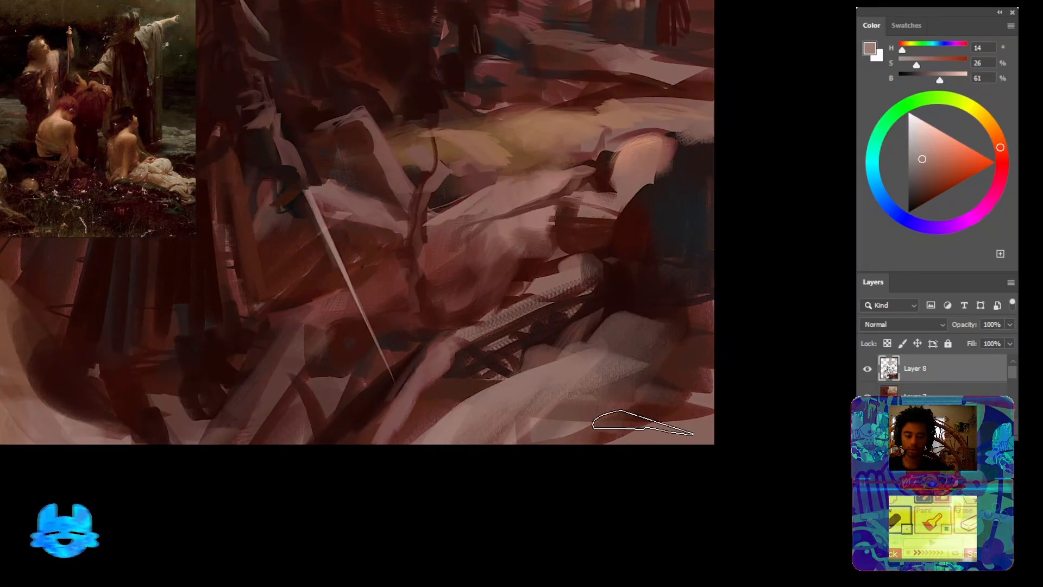
Darken the edge of the pale foreground mound with sampled reddish brown and brush fine rust-brown grass strokes across it
left_click(647, 403, "alt")
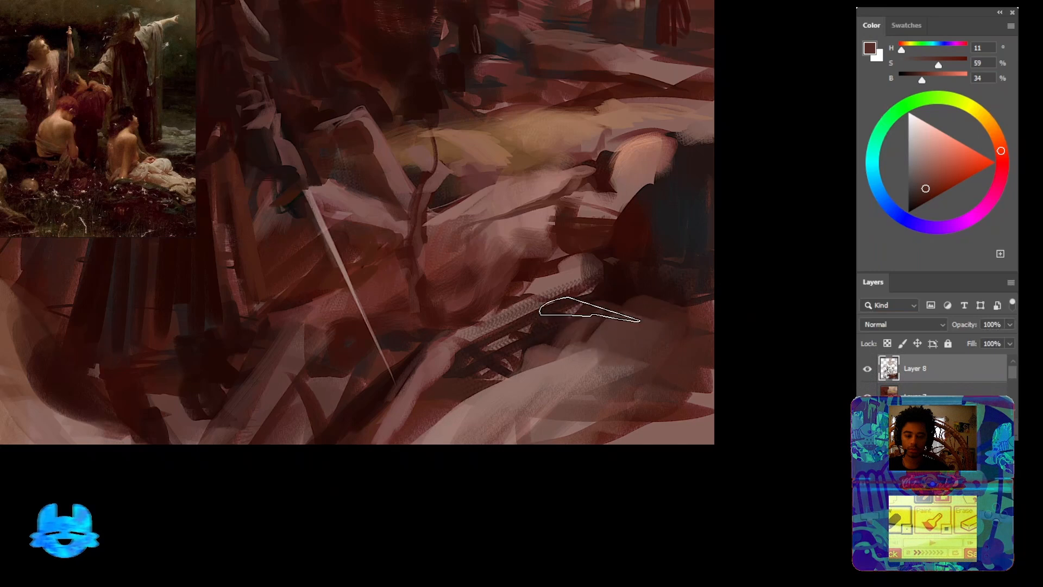
left_click_drag(165, 276, 488, 533)
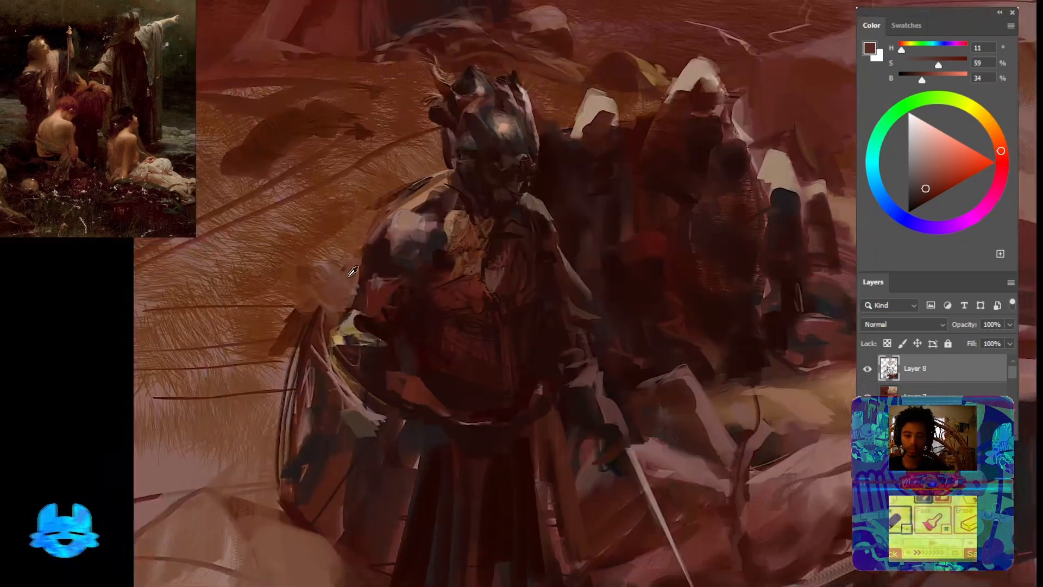
left_click(331, 222, "alt")
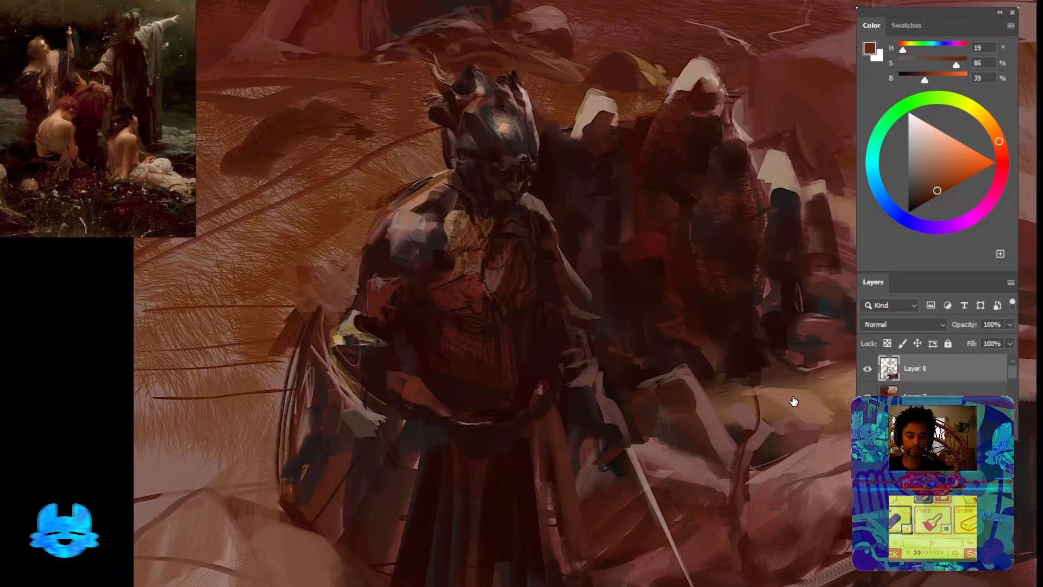
mouse_move(404, 518)
left_mouse_down()
mouse_move(382, 396)
mouse_move(293, 418)
left_mouse_up()
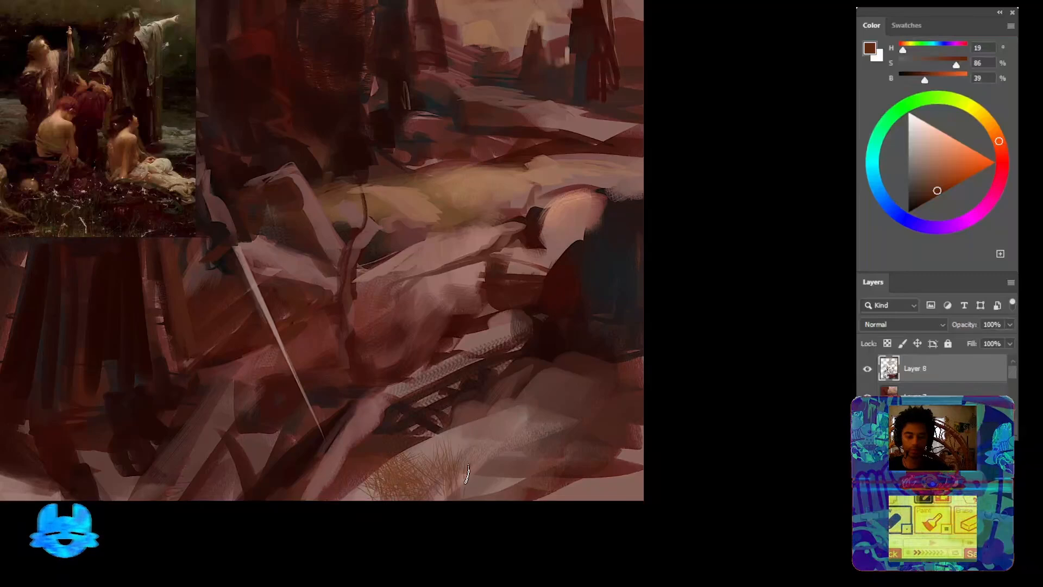
mouse_move(447, 456)
left_mouse_down()
mouse_move(597, 473)
mouse_move(603, 379)
mouse_move(572, 452)
left_mouse_up()
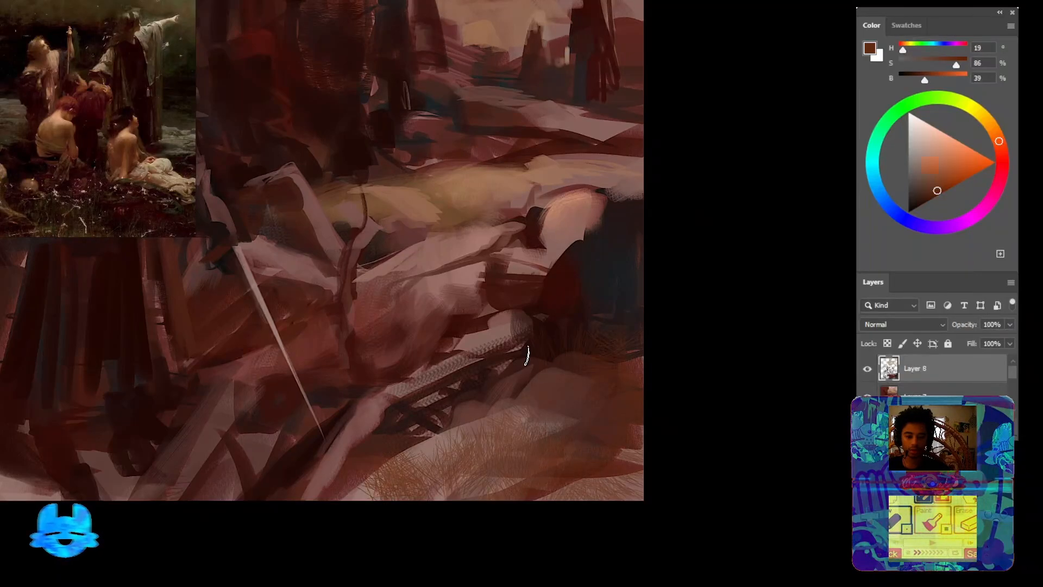
left_click_drag(526, 356, 609, 451)
Texture the rocks between the sword and the dark mound with fine strokes of sampled dusty pink and dark brown
left_click(513, 372, "alt")
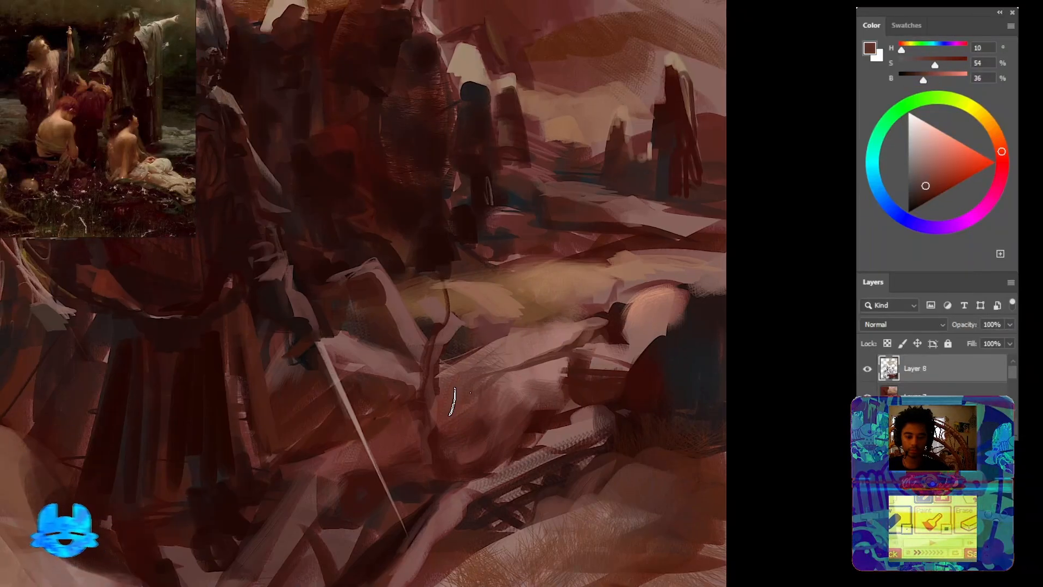
left_click(501, 353, "alt")
mouse_move(509, 340)
left_mouse_down()
mouse_move(466, 350)
mouse_move(460, 414)
mouse_move(485, 444)
mouse_move(470, 471)
left_mouse_up()
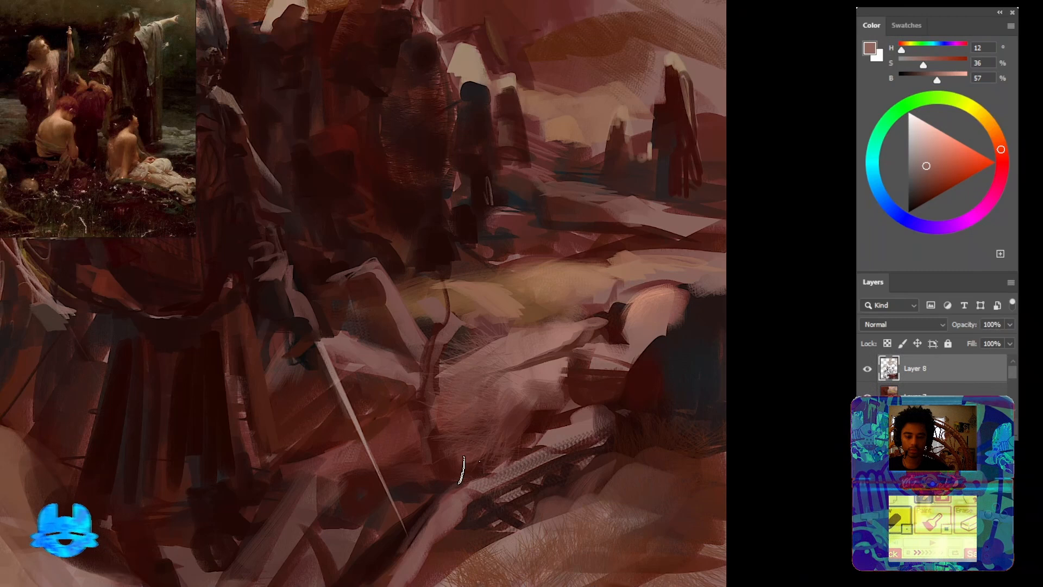
left_click_drag(451, 426, 496, 494)
left_click(466, 349, "alt")
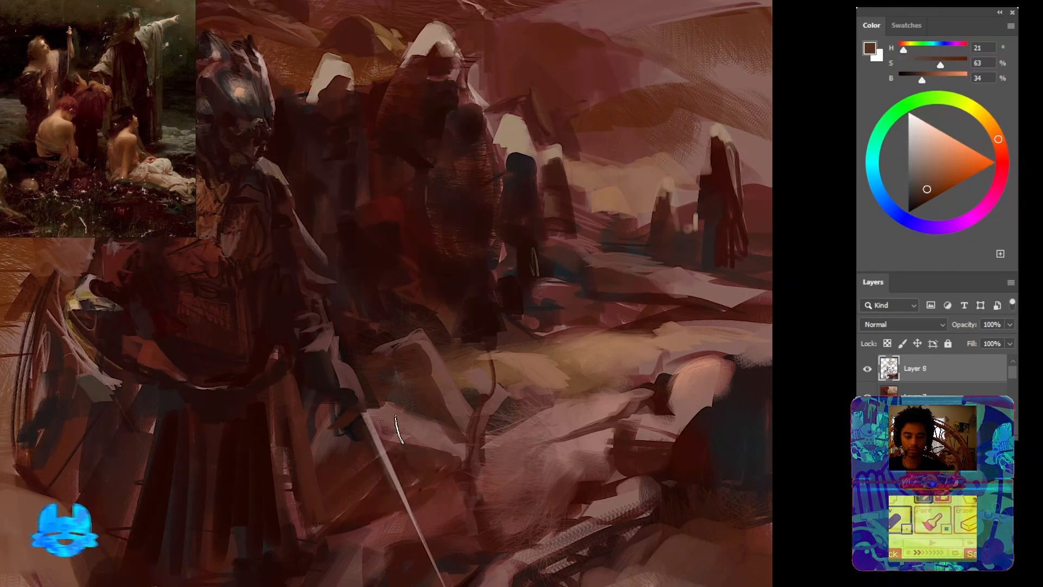
left_click_drag(406, 449, 412, 432)
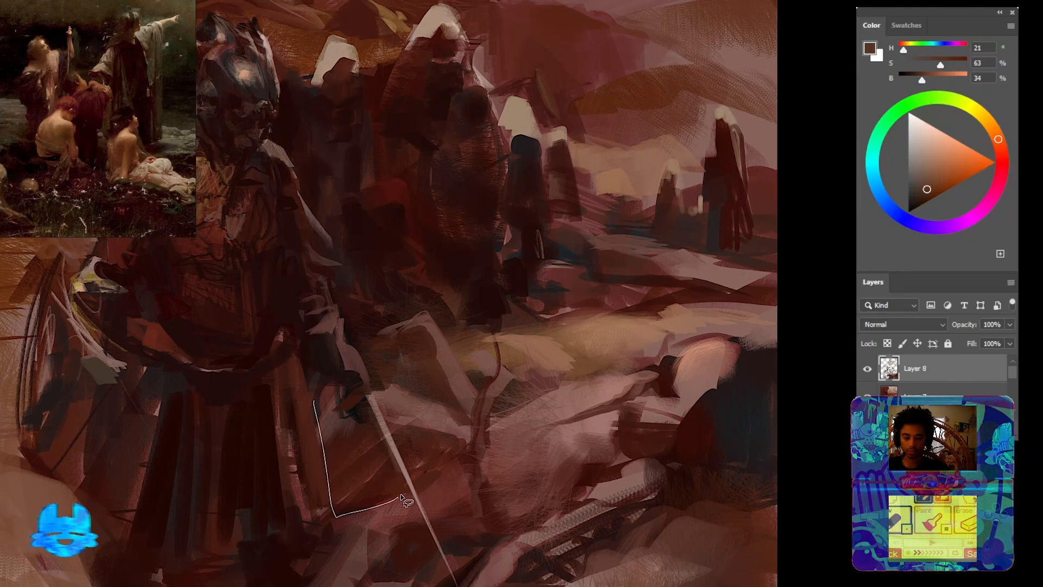
Lasso the ground on both sides of the sword blade, brush pale tan grass into it, and blend around it with sampled deep red
left_click_drag(325, 393, 286, 427)
left_click_drag(429, 482, 428, 376)
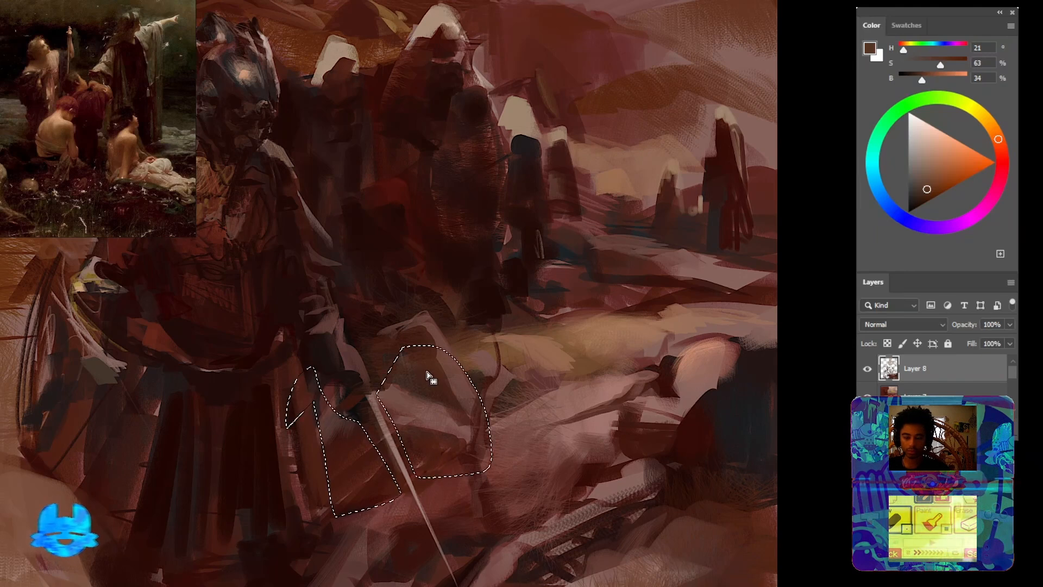
left_click(929, 156)
mouse_move(366, 501)
left_mouse_down()
mouse_move(353, 491)
mouse_move(429, 457)
mouse_move(405, 426)
mouse_move(470, 399)
mouse_move(448, 370)
mouse_move(429, 391)
left_mouse_up()
key("ctrl+d")
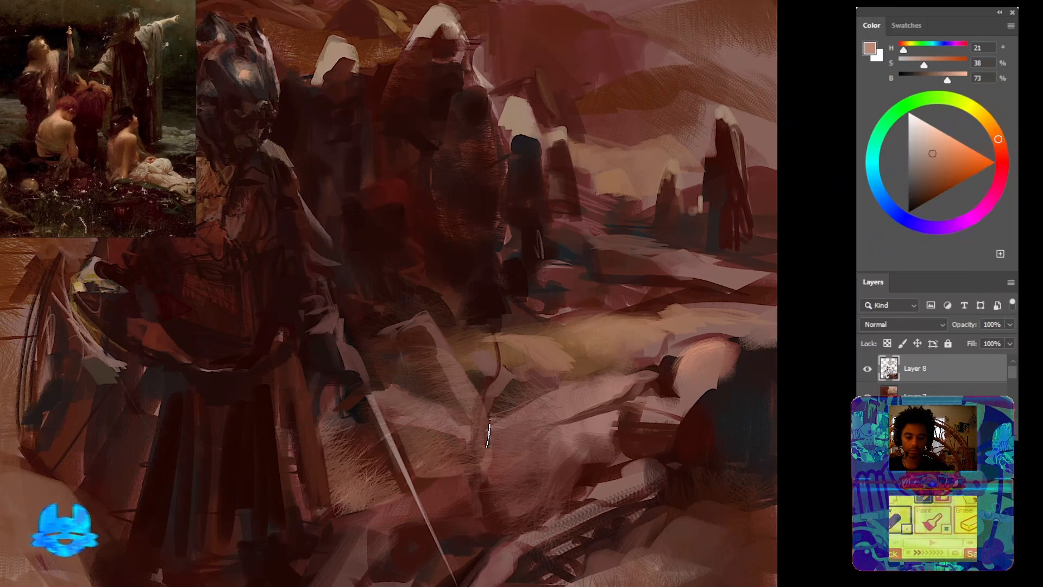
left_click(438, 484, "alt")
left_click_drag(562, 441, 498, 463)
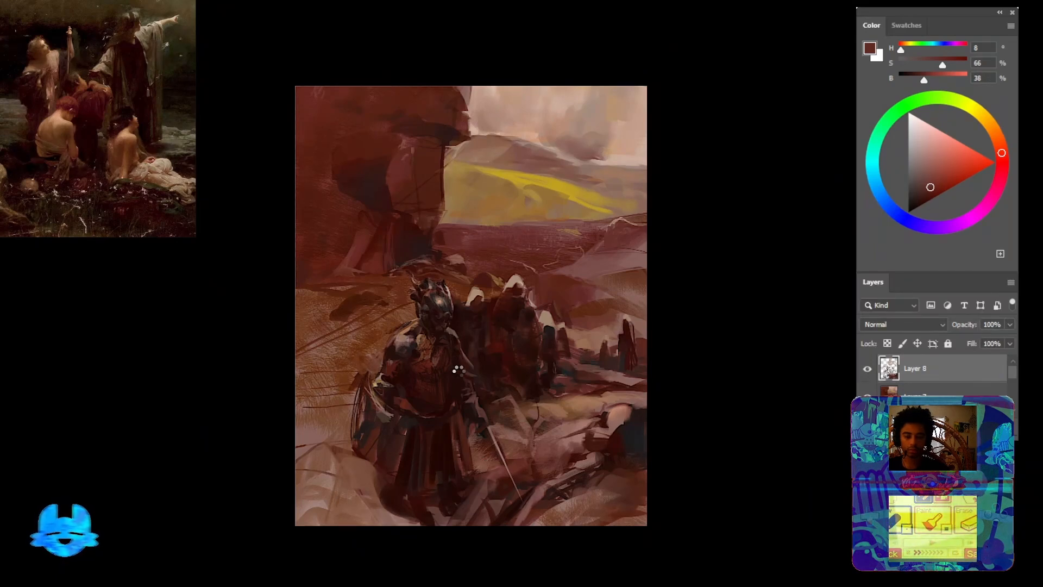
Mirror the painting horizontally and extend the canvas slightly below its lower edge with the Crop tool
key("ctrl+shift+h")
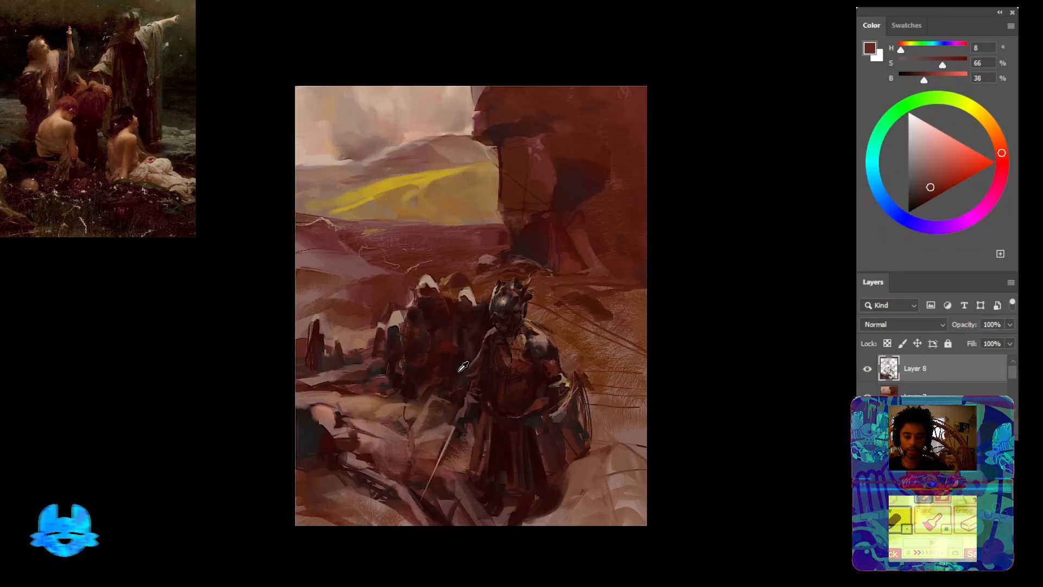
left_click_drag(512, 434, 445, 439)
left_click(439, 398, "ctrl")
key("c")
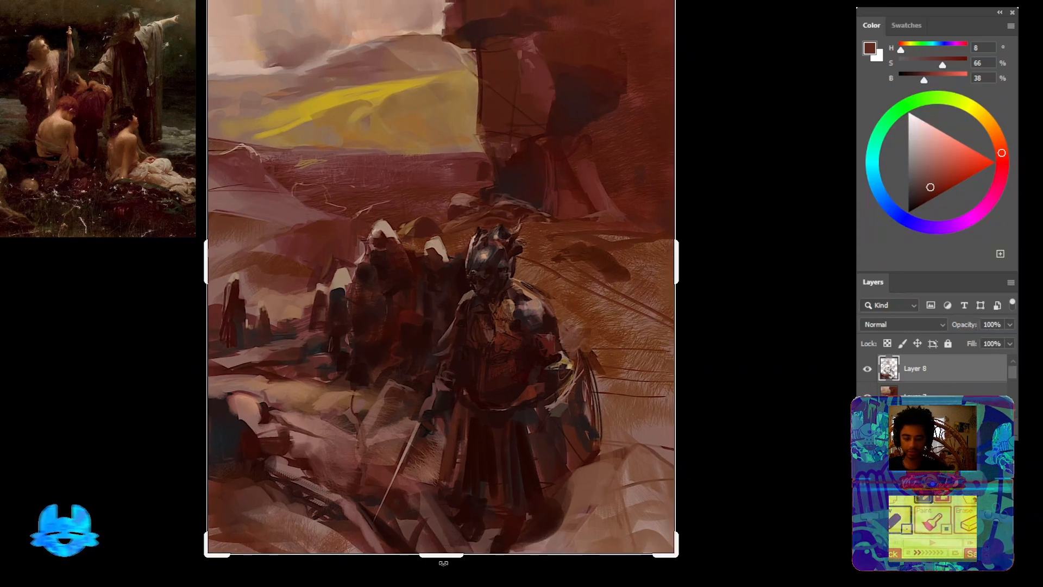
left_click_drag(443, 558, 443, 576)
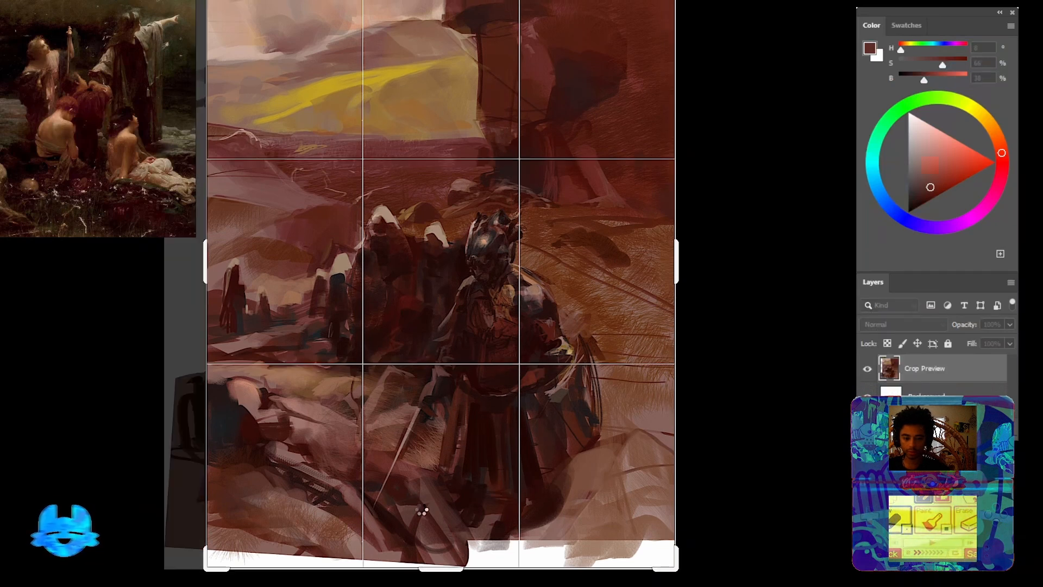
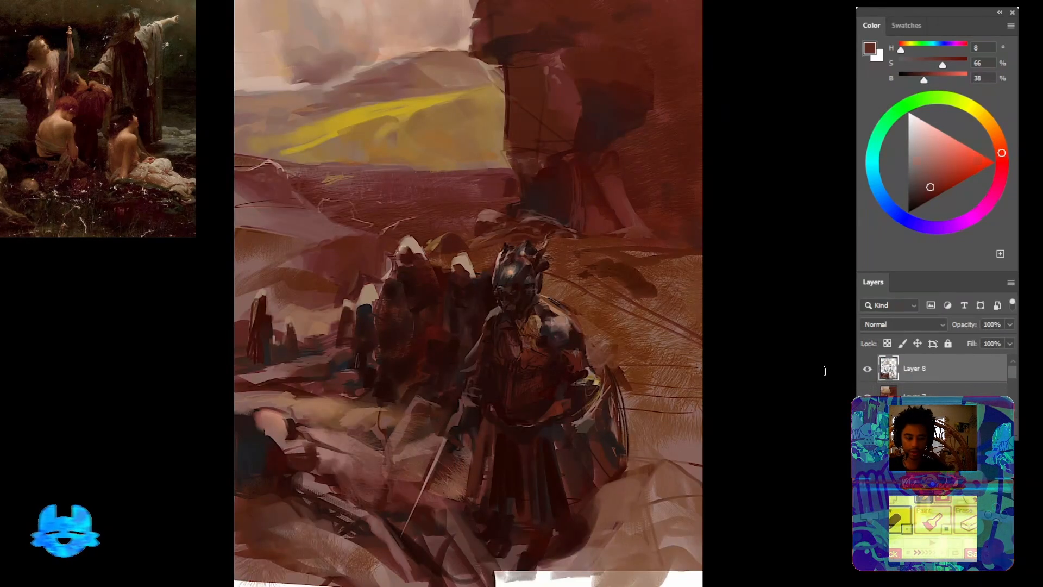
Try shifting the painting layer beneath Layer 8 with Free Transform and compare its alignment with the figures above
left_click(930, 396)
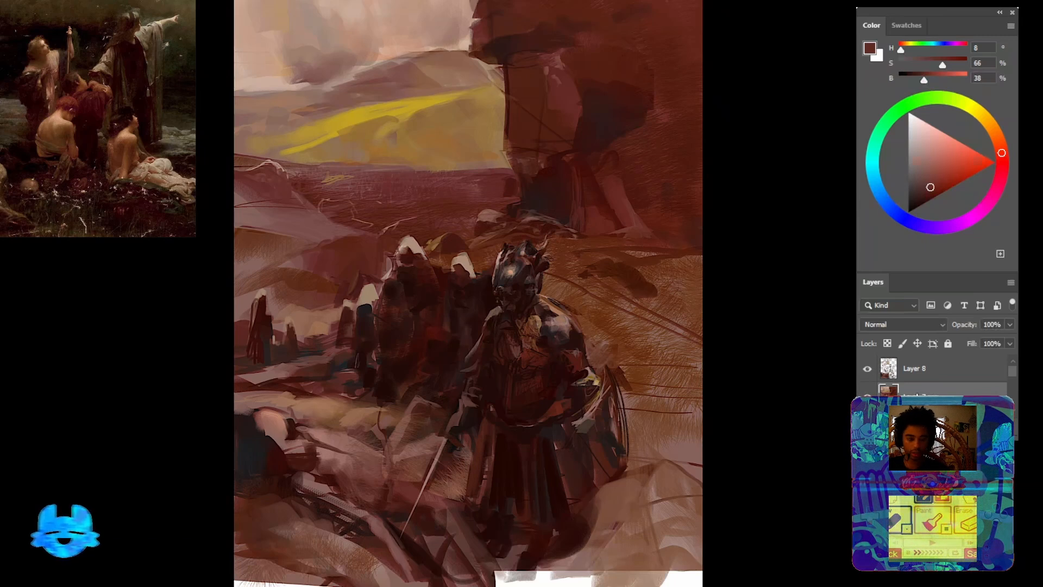
key("ctrl+t")
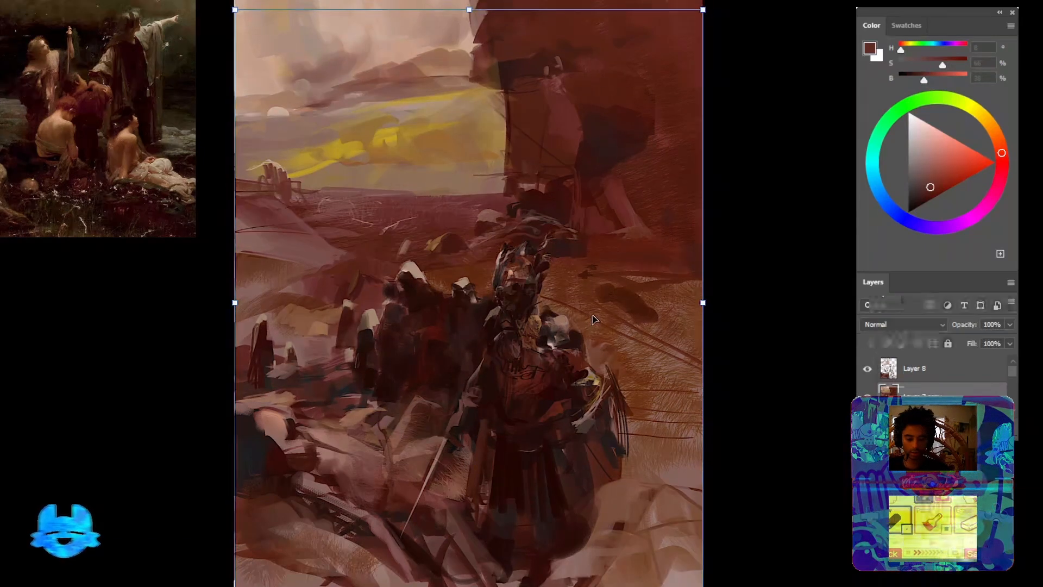
left_click_drag(585, 272, 588, 280)
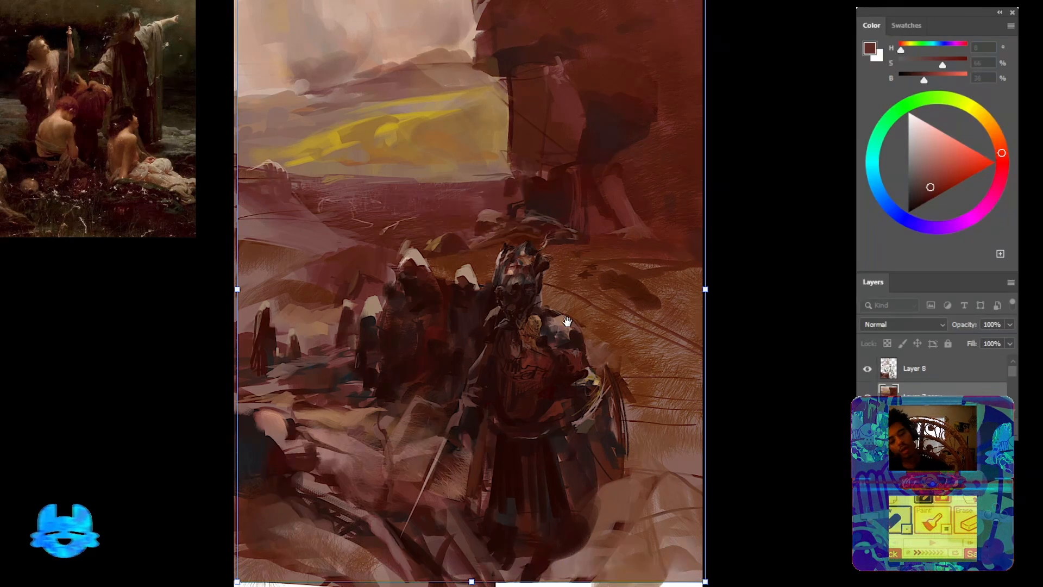
left_click_drag(491, 275, 562, 248)
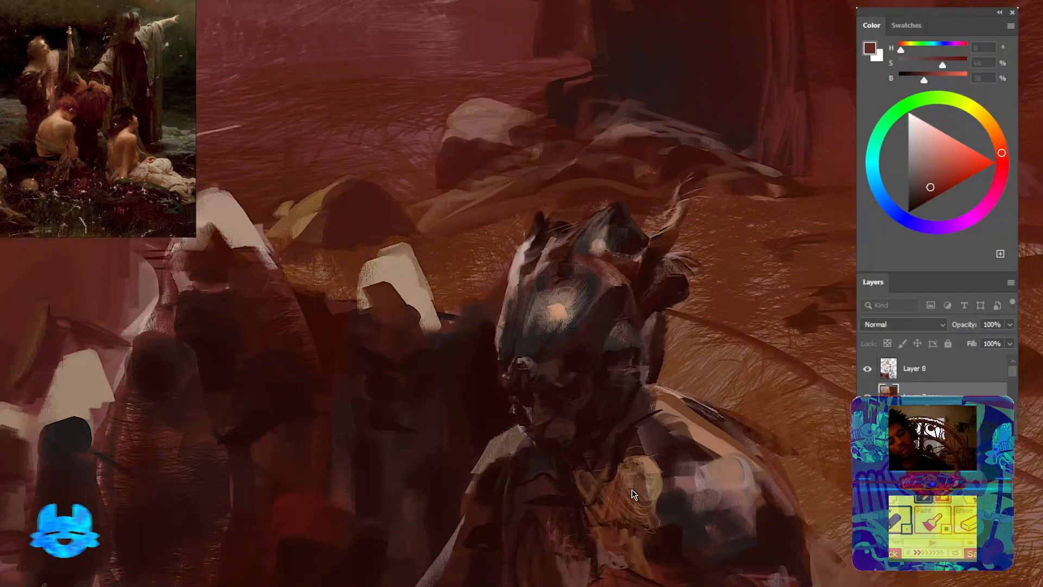
left_click_drag(631, 489, 601, 388)
left_click_drag(538, 459, 526, 253)
scroll(527, 162, "down", 3)
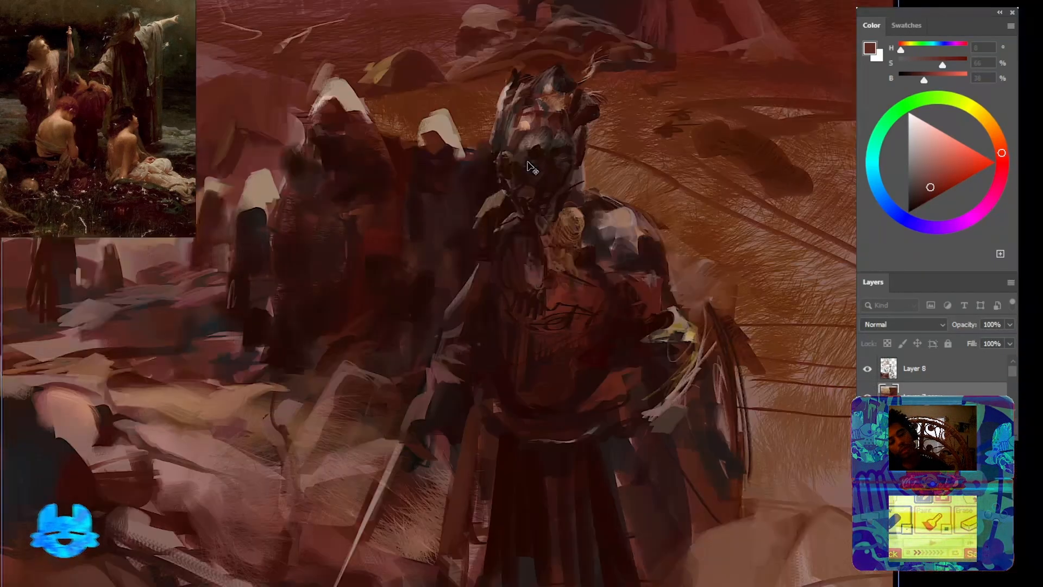
scroll(527, 162, "down", 5)
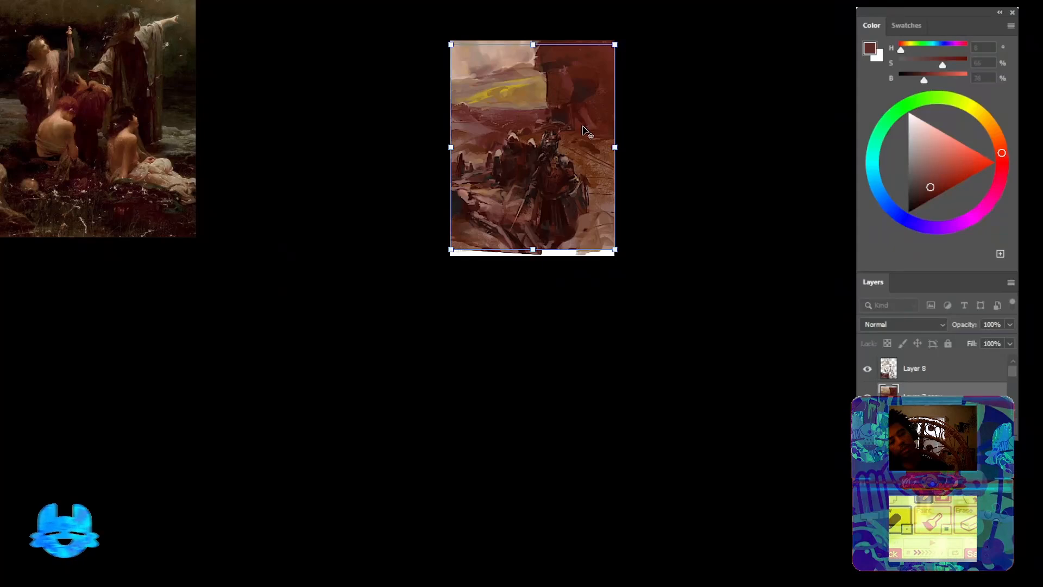
scroll(563, 138, "up", 4)
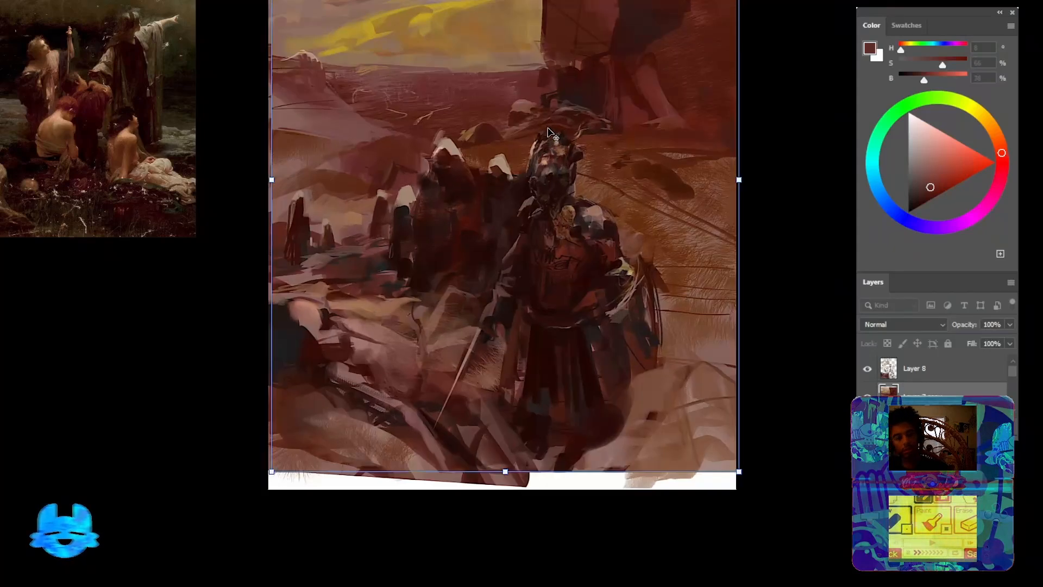
left_click_drag(604, 203, 601, 192)
scroll(600, 194, "down", 4)
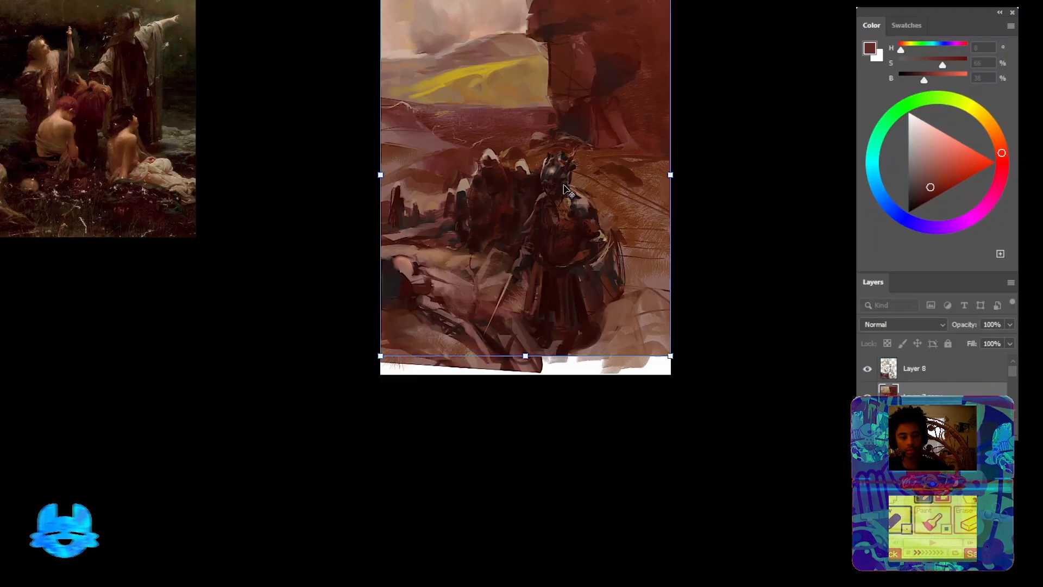
scroll(581, 157, "up", 4)
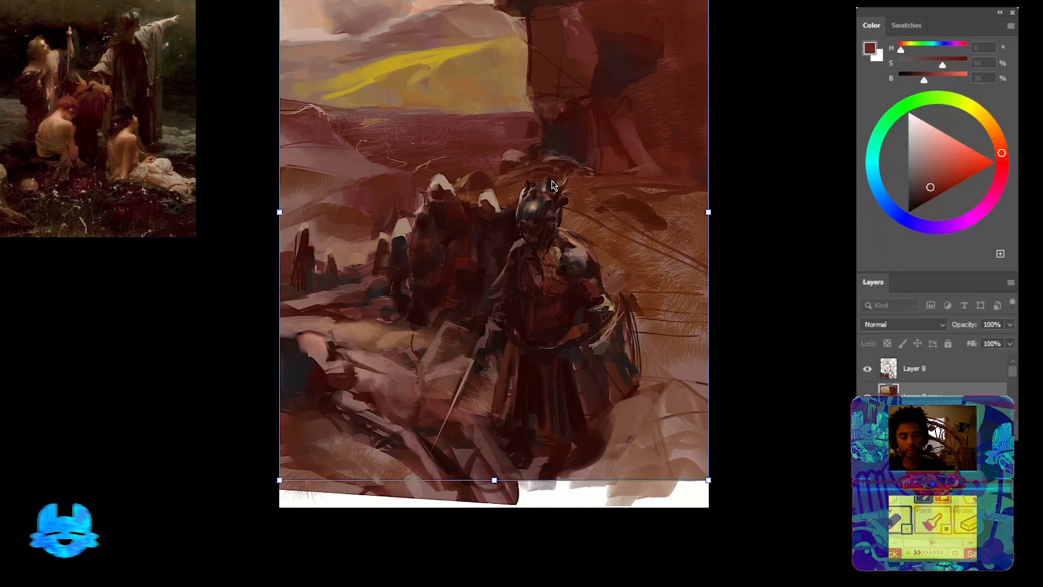
key("Return")
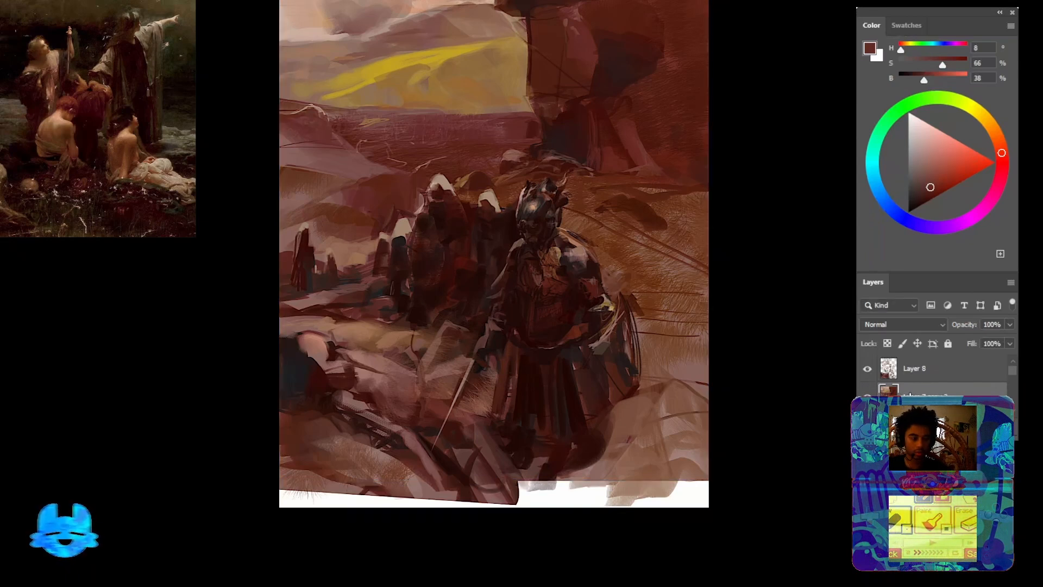
Move Layer 7 copy 2 above Layer 8, then squash and distort it across the lower half of the canvas with Free Transform
left_click_drag(906, 394, 906, 362)
left_click_drag(585, 293, 554, 407)
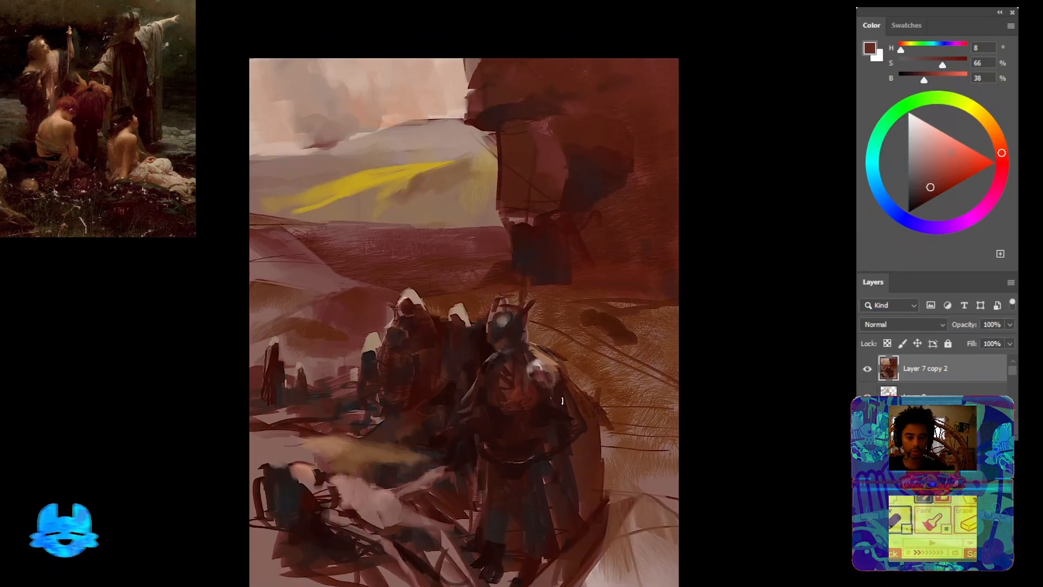
key("ctrl+t")
left_click_drag(460, 64, 433, 377)
left_click_drag(498, 495, 445, 300)
left_click_drag(507, 291, 705, 309, "ctrl")
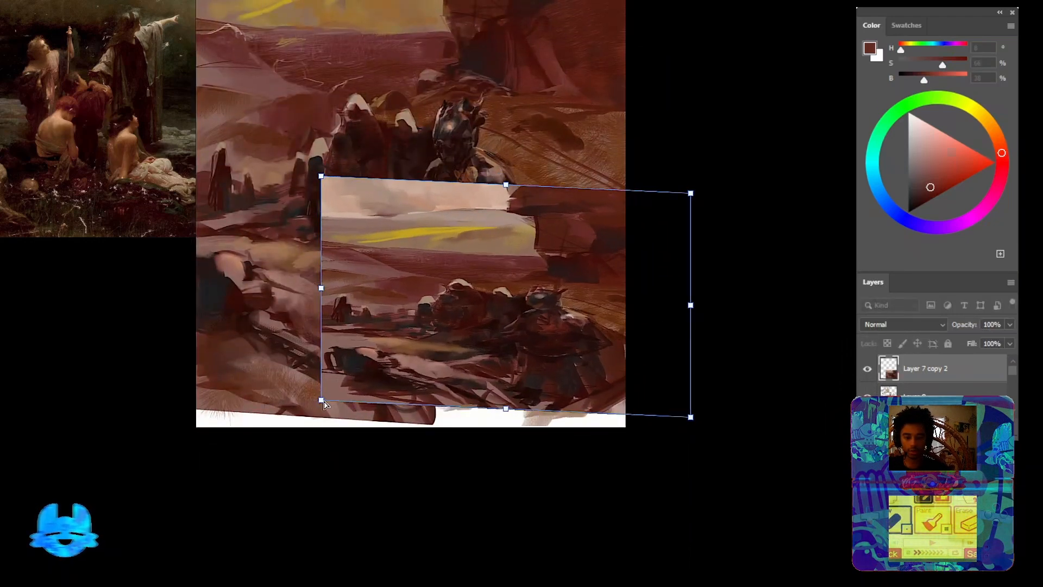
left_click_drag(322, 401, 252, 562, "ctrl")
left_click_drag(322, 177, 20, 174, "ctrl")
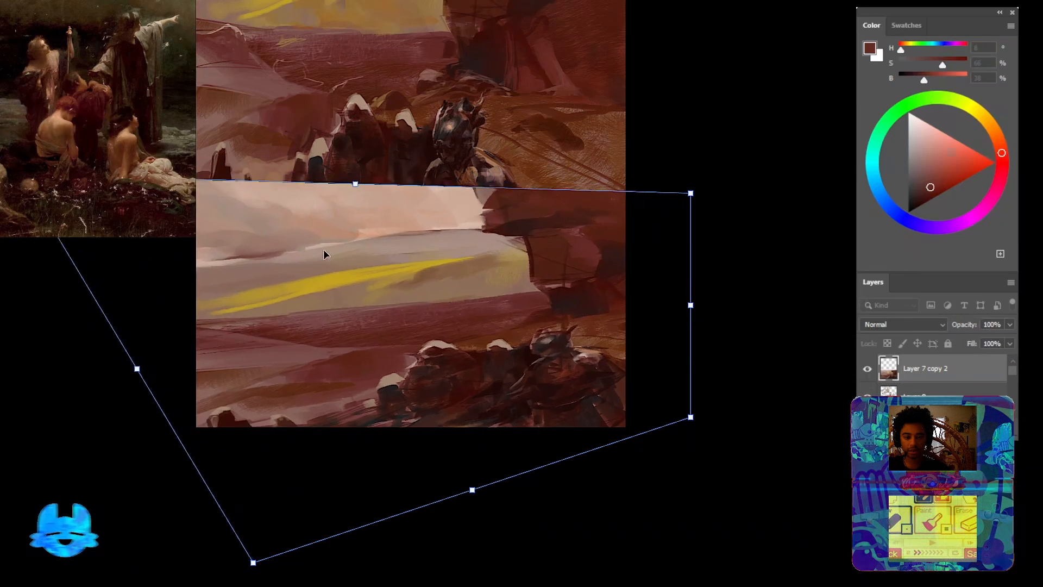
left_click_drag(690, 193, 698, 168, "ctrl")
key("Return")
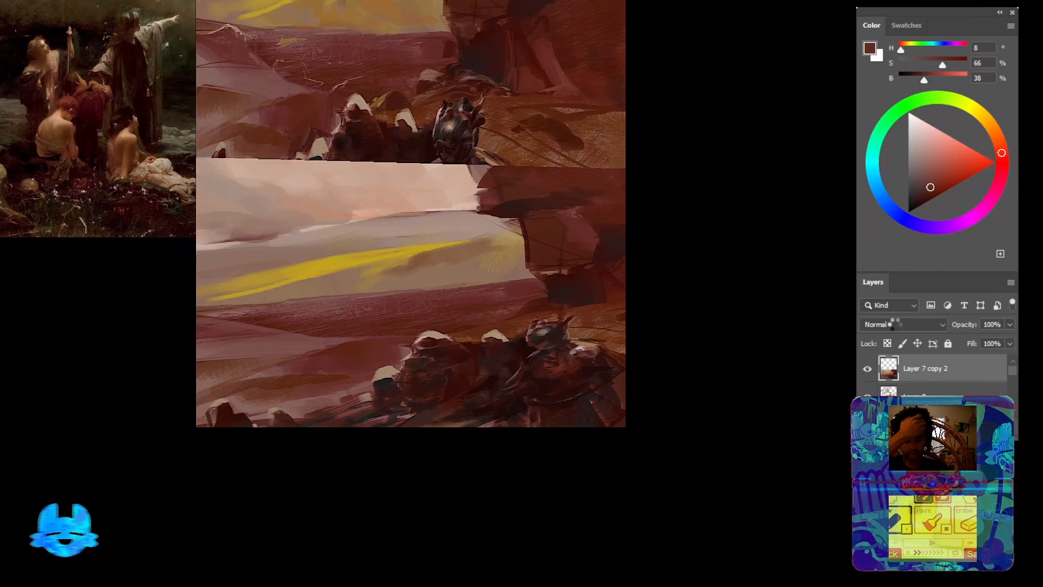
Cycle through blend modes for Layer 7 copy 2 and settle on Darker Color
left_click(897, 325)
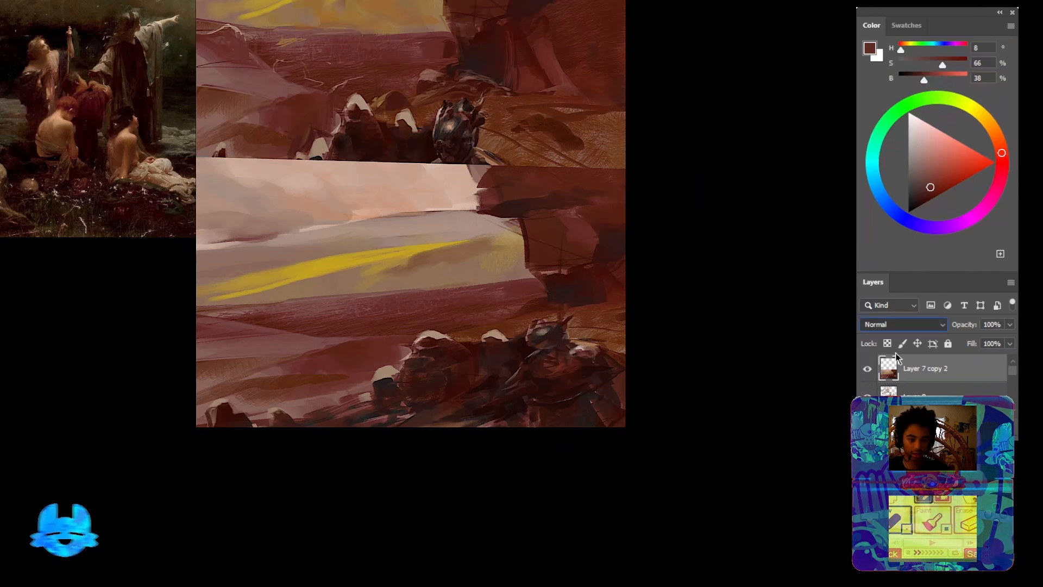
key("Up")
key("Up")
key("Up")
key("Up")
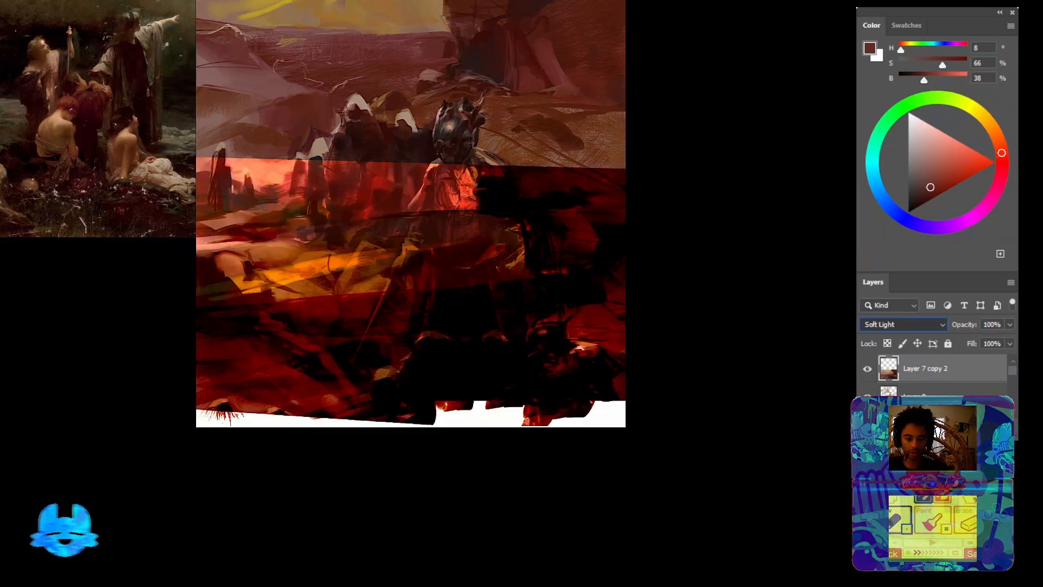
key("Up")
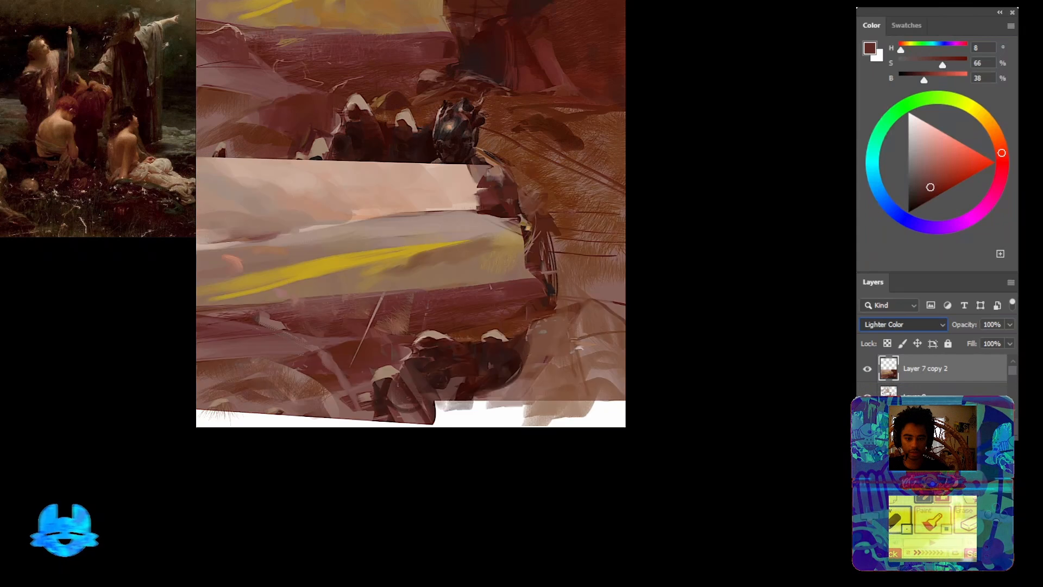
key("Up")
key("Up")
key("Up")
key("Up")
key("Up")
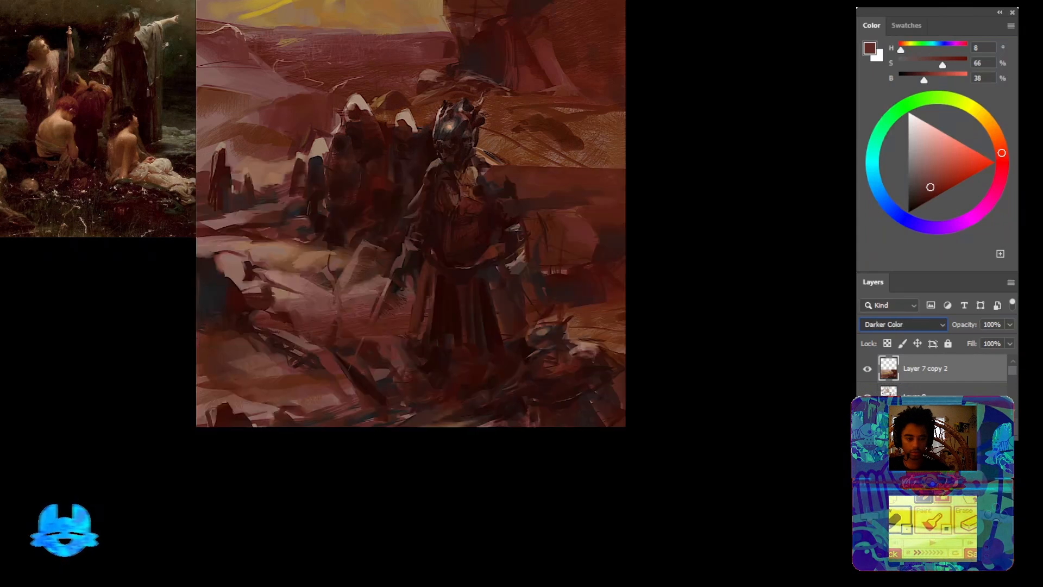
Erase Layer 7 copy 2 over the hillside beside the swordsman and the pale ground at his feet
left_click_drag(582, 362, 596, 481)
mouse_move(595, 466)
left_mouse_down()
mouse_move(551, 469)
mouse_move(581, 468)
left_mouse_up()
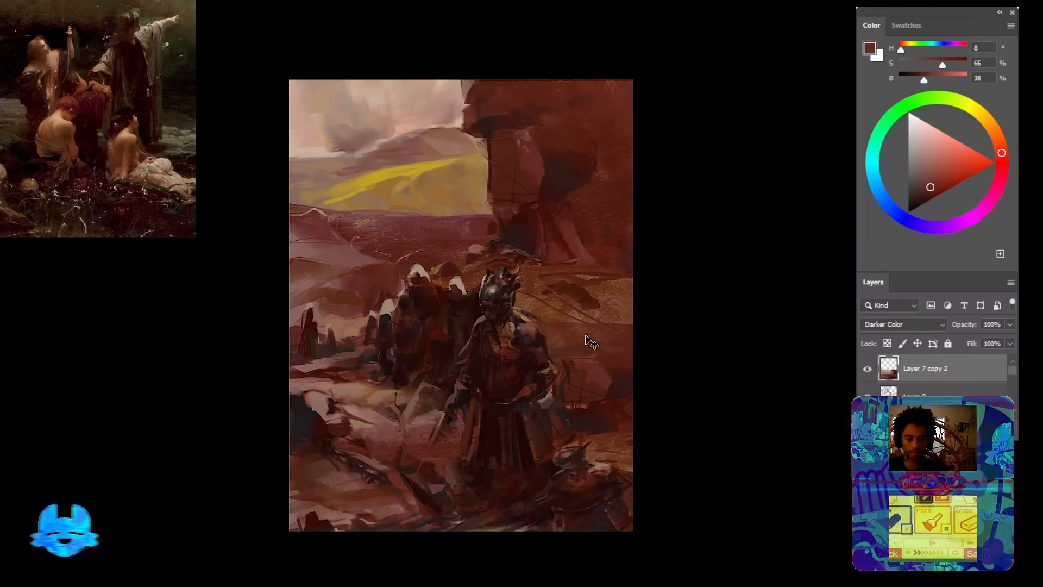
left_click_drag(561, 317, 595, 394)
left_click_drag(589, 297, 619, 356)
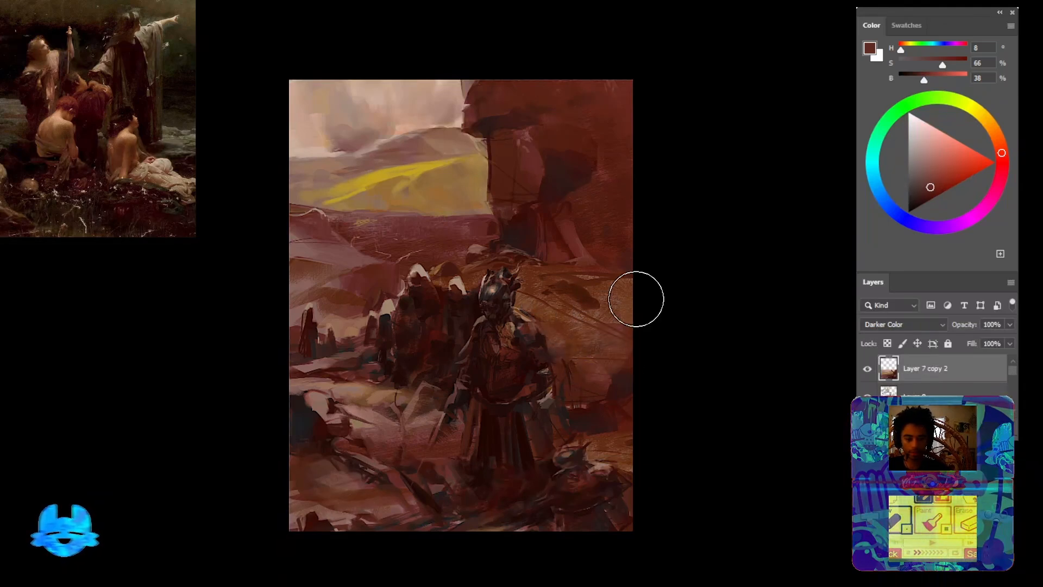
left_click_drag(637, 298, 618, 394)
left_click_drag(598, 461, 602, 387)
left_click_drag(603, 389, 653, 389)
mouse_move(560, 395)
left_mouse_down()
mouse_move(605, 361)
mouse_move(565, 399)
left_mouse_up()
mouse_move(685, 392)
left_mouse_down()
mouse_move(545, 428)
mouse_move(617, 396)
mouse_move(409, 435)
mouse_move(356, 477)
mouse_move(504, 413)
mouse_move(408, 455)
mouse_move(496, 431)
mouse_move(514, 407)
left_mouse_up()
left_click_drag(380, 459, 458, 459)
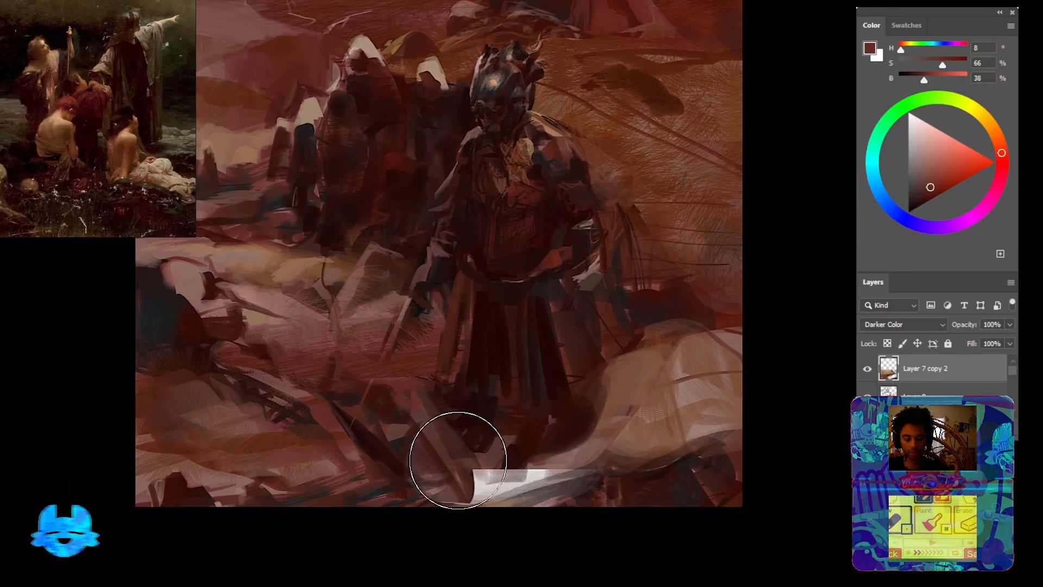
Erase more of the darkening overlay around the sword blade and the nearby ground
mouse_move(397, 473)
left_mouse_down()
mouse_move(321, 435)
mouse_move(270, 435)
mouse_move(330, 432)
mouse_move(225, 421)
mouse_move(226, 402)
mouse_move(389, 373)
mouse_move(319, 319)
mouse_move(401, 311)
left_mouse_up()
left_click_drag(475, 330, 456, 433)
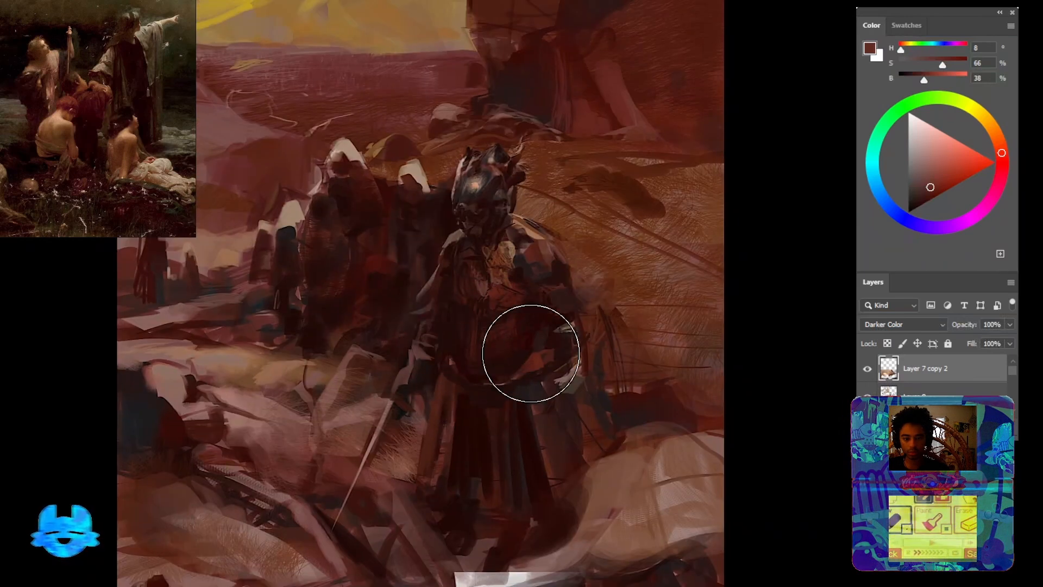
left_click_drag(579, 369, 620, 350)
left_click_drag(634, 343, 622, 380)
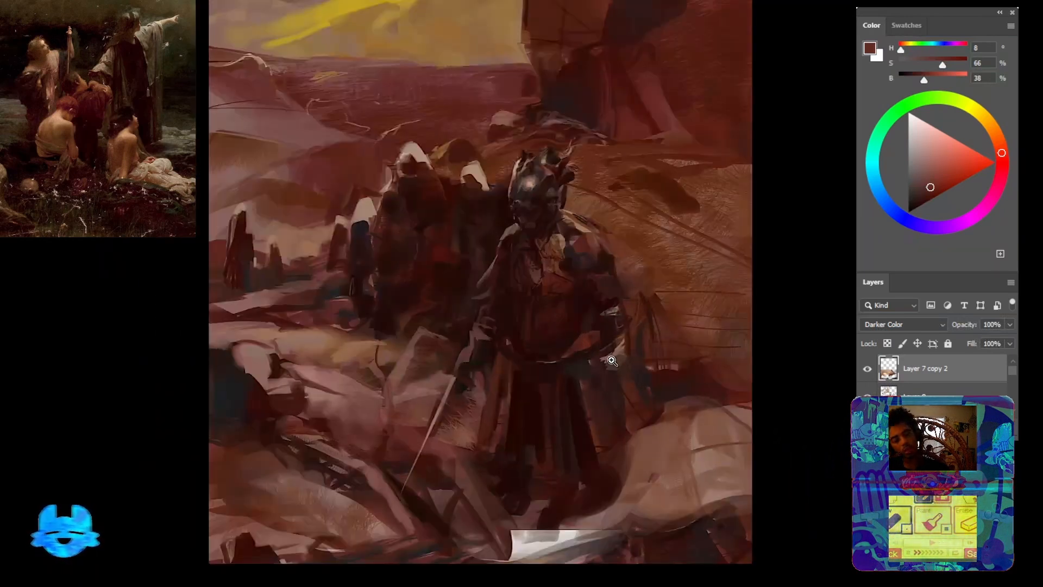
Cover the white gap beneath the swordsman's feet with sampled dusty pink and near-black brushwork, undoing the dark grass stroke
left_click_drag(608, 418, 559, 373)
left_click(554, 466, "alt")
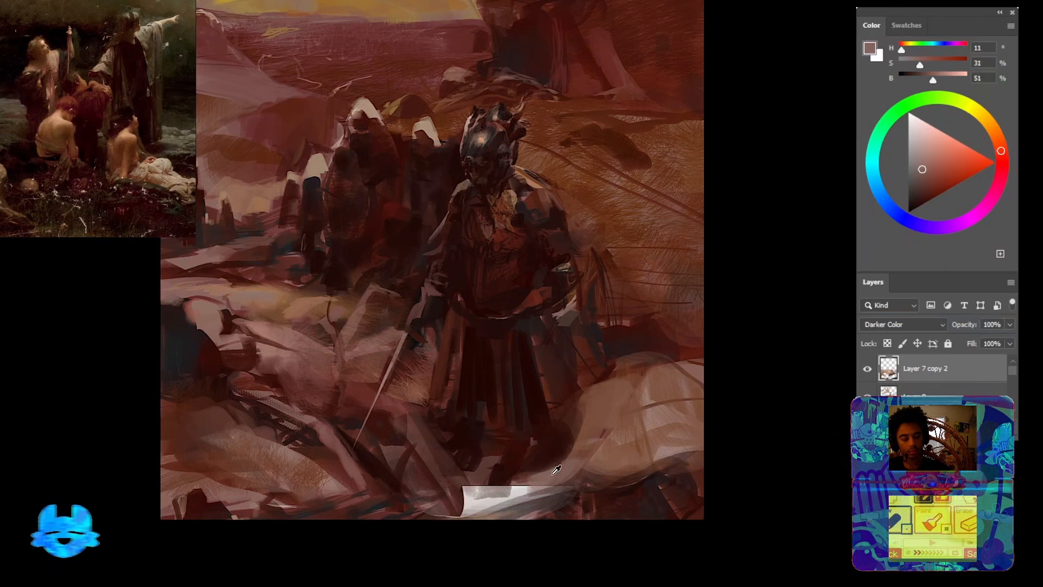
mouse_move(535, 491)
left_mouse_down()
mouse_move(505, 483)
mouse_move(468, 512)
mouse_move(505, 497)
left_mouse_up()
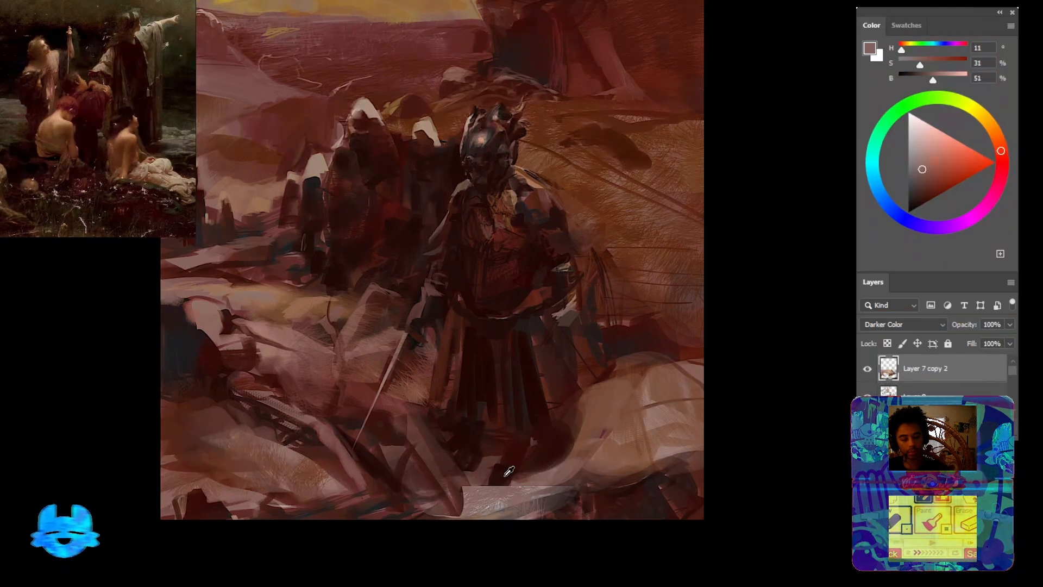
left_click(509, 471, "alt")
mouse_move(489, 461)
left_mouse_down()
mouse_move(461, 498)
mouse_move(543, 483)
left_mouse_up()
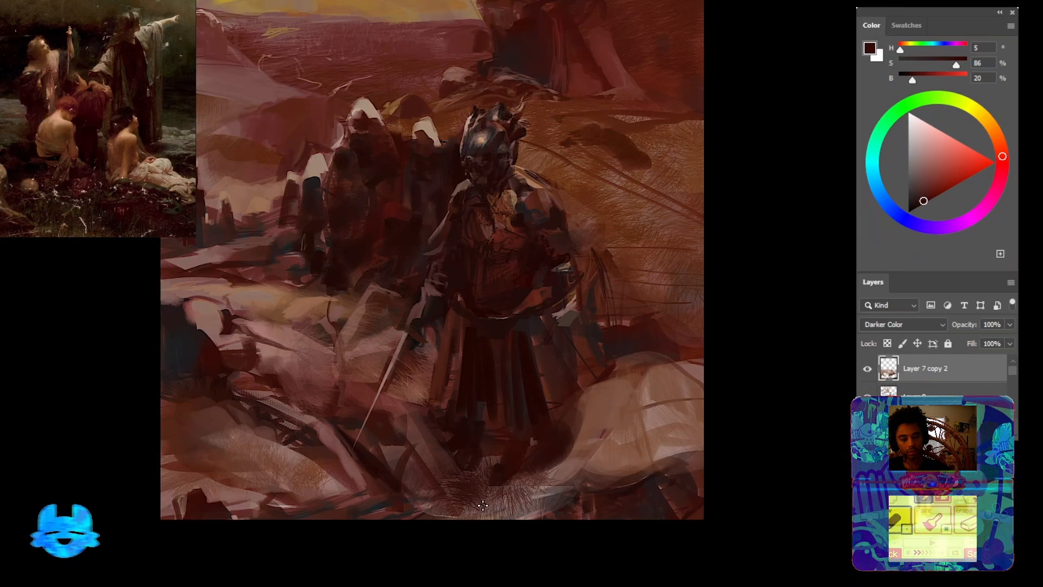
key("ctrl+z")
left_click(527, 418, "alt")
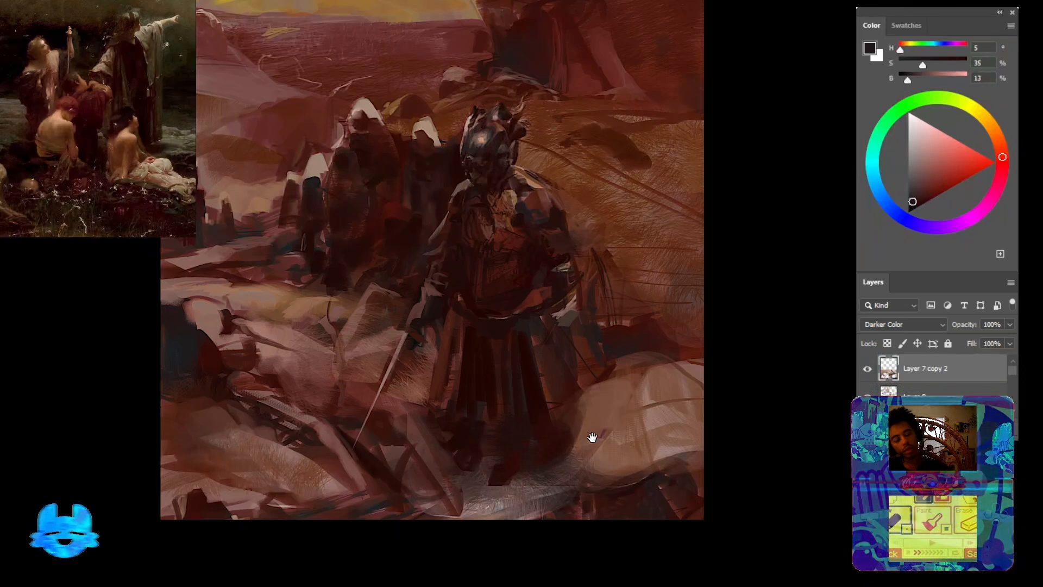
Lasso a wedge of ground beside the swordsman's skirt, pick a pale pinkish grey, and create a new layer
left_click_drag(591, 436, 610, 482)
left_click_drag(636, 444, 492, 413)
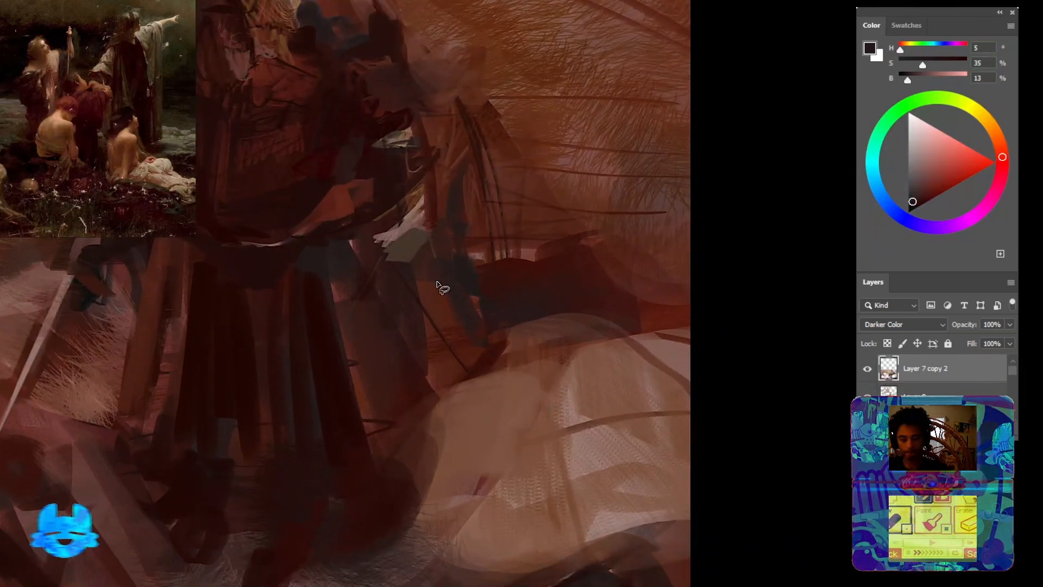
mouse_move(429, 269)
left_mouse_down()
mouse_move(752, 498)
mouse_move(715, 536)
mouse_move(446, 517)
left_mouse_up()
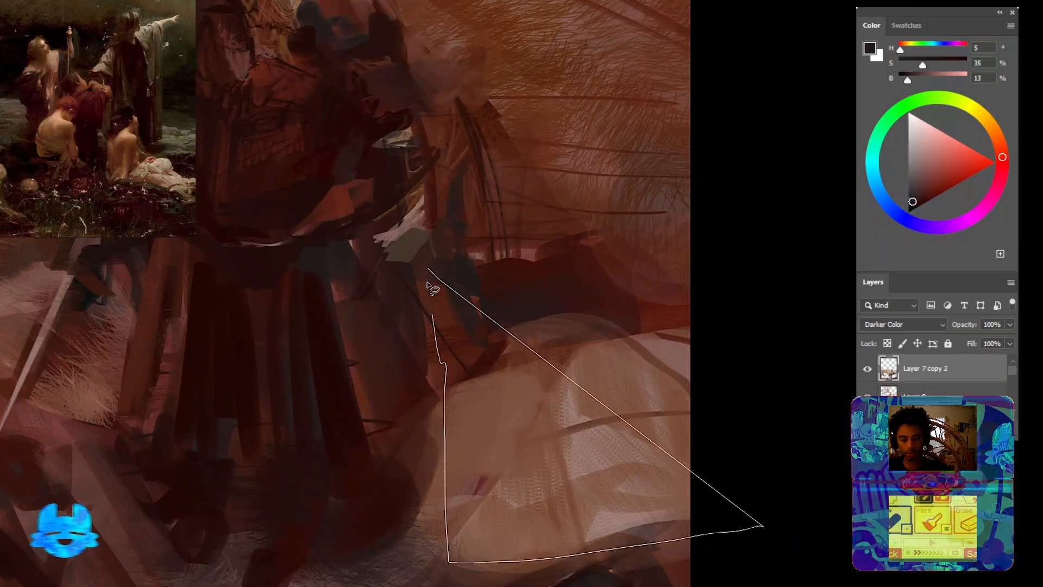
left_click_drag(428, 291, 428, 288)
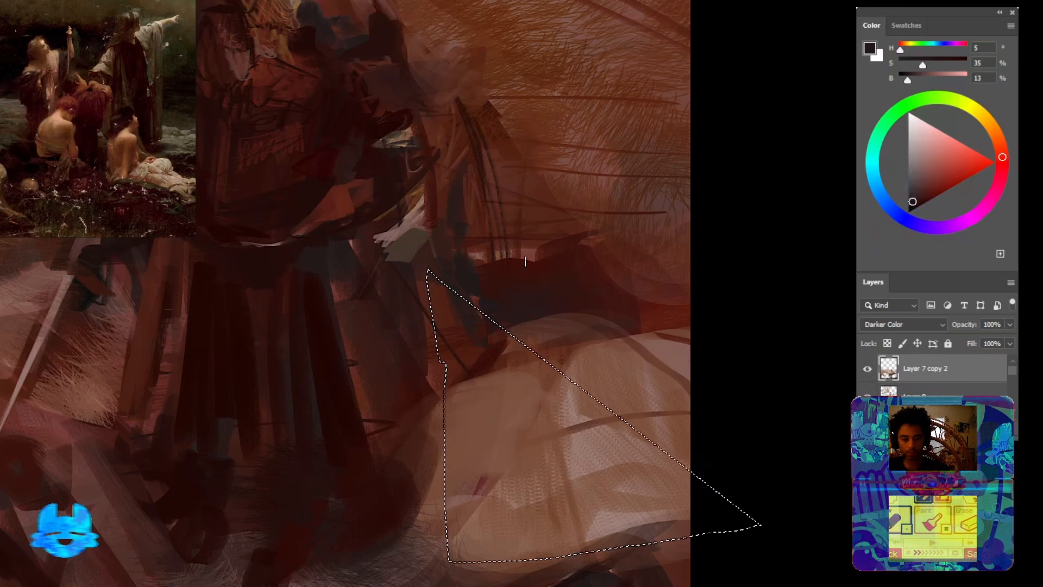
left_click_drag(684, 268, 754, 296)
left_click_drag(924, 154, 918, 139)
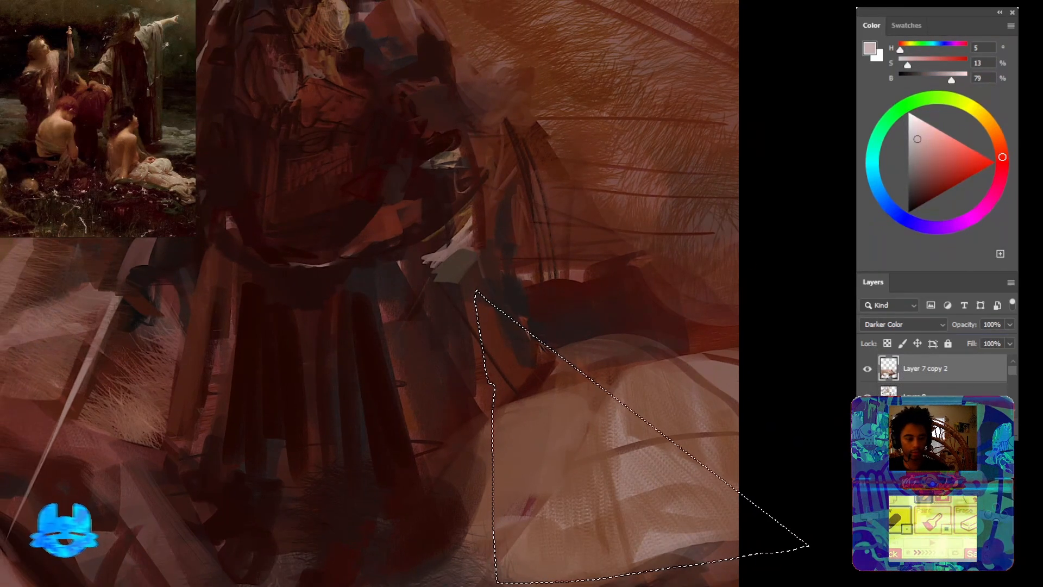
key("ctrl+shift+alt+n")
Brush pale grass texture into the wedge, add warm tan strokes derived from a hood's sampled color, and deselect
mouse_move(477, 303)
left_mouse_down()
mouse_move(492, 318)
mouse_move(490, 361)
mouse_move(552, 361)
mouse_move(523, 392)
left_mouse_up()
left_click_drag(391, 264, 575, 365)
left_click_drag(233, 298, 560, 525)
left_click(461, 286, "alt")
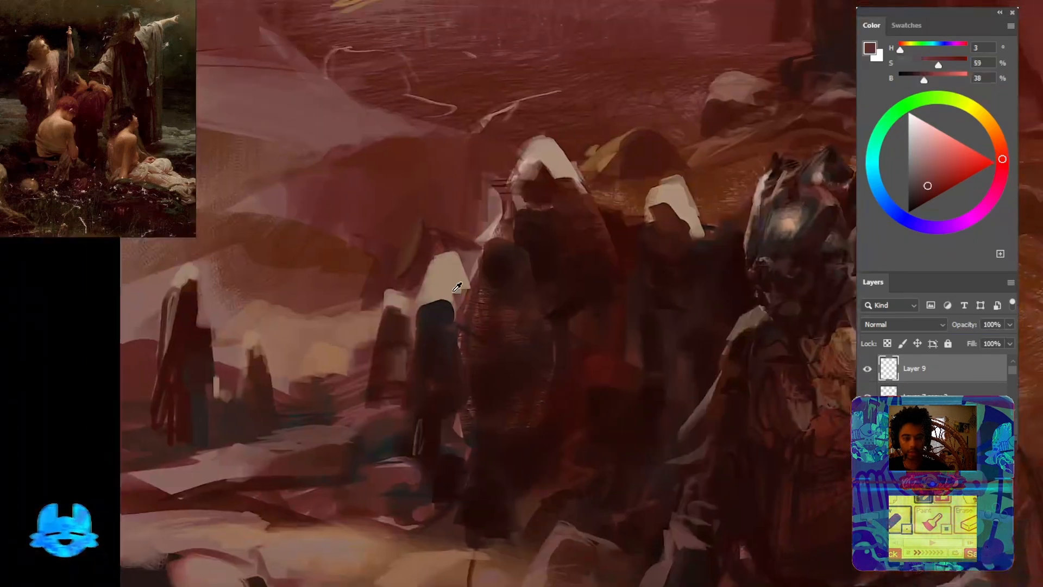
left_click(452, 278, "alt")
left_click(938, 155)
left_click_drag(415, 386, 247, 234)
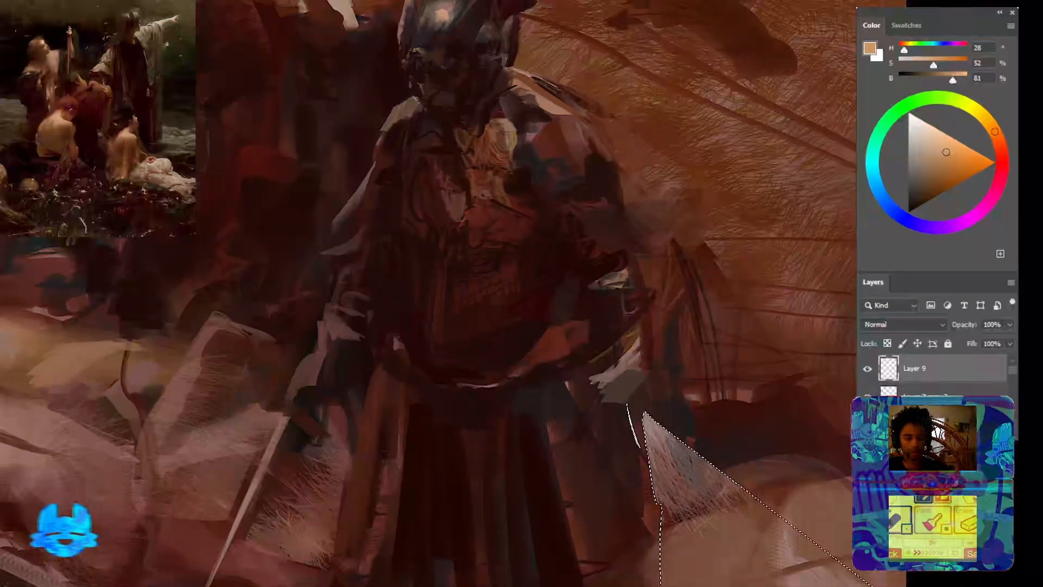
mouse_move(633, 427)
left_mouse_down()
mouse_move(707, 464)
mouse_move(697, 498)
mouse_move(772, 487)
mouse_move(801, 505)
left_mouse_up()
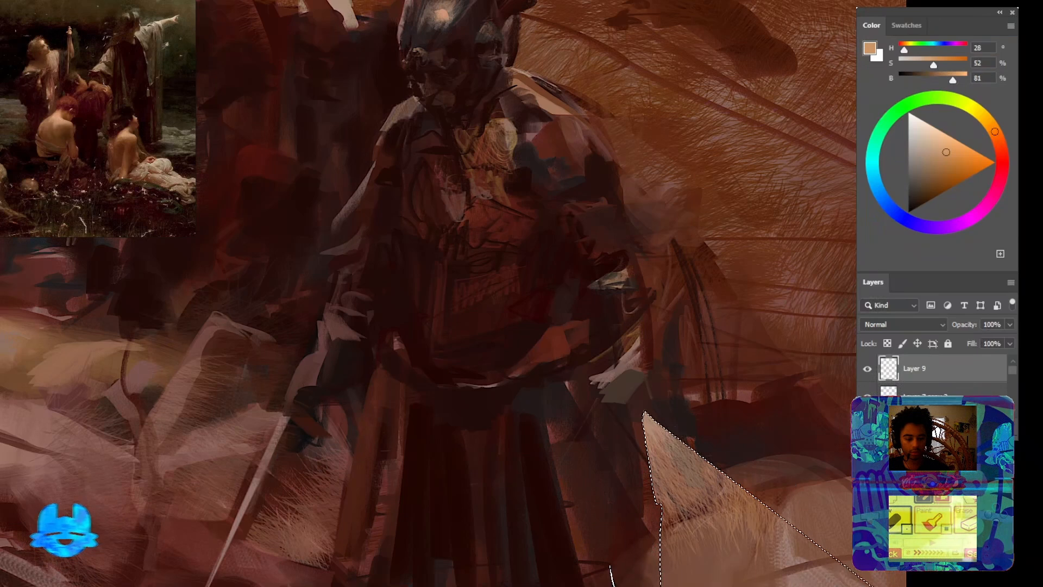
key("ctrl+d")
Brush sampled muted brown grass along the wedge's upper edge to break up its hard outline
mouse_move(688, 485)
left_mouse_down()
mouse_move(649, 419)
mouse_move(656, 389)
mouse_move(707, 420)
left_mouse_up()
left_click(694, 383, "alt")
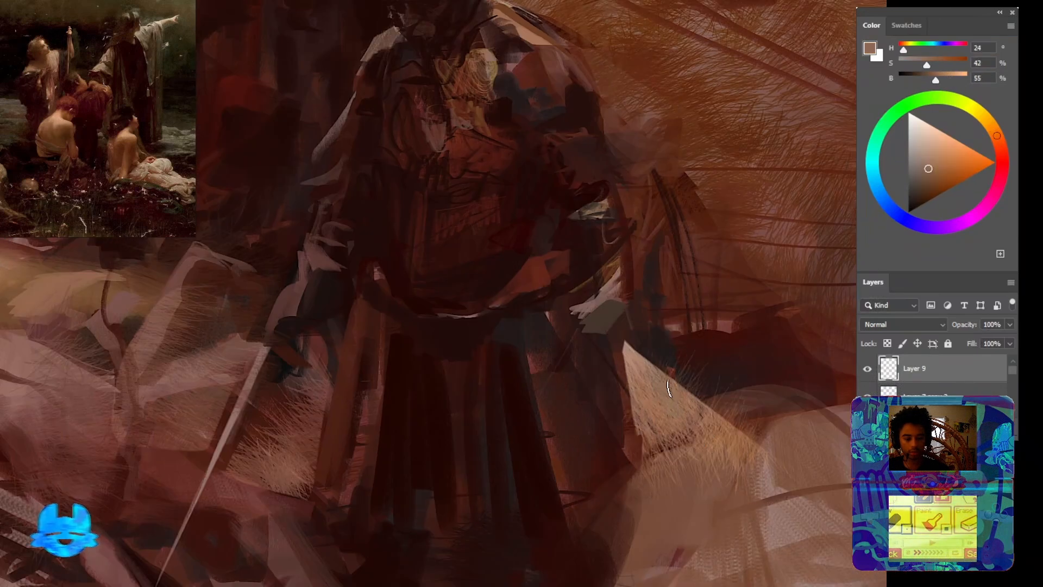
mouse_move(679, 383)
left_mouse_down()
mouse_move(650, 359)
mouse_move(652, 374)
mouse_move(696, 381)
mouse_move(715, 424)
mouse_move(745, 433)
mouse_move(714, 381)
mouse_move(635, 353)
left_mouse_up()
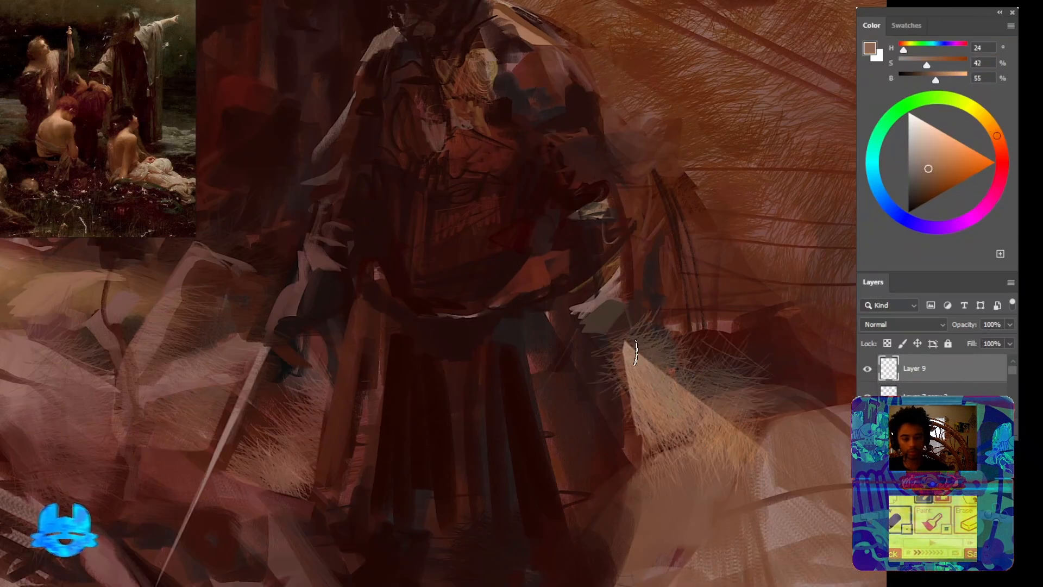
left_click(647, 383, "alt")
left_click_drag(678, 399, 626, 400)
Lasso a leaf-shaped area over the grass mound, brush it with sampled tan, and deselect
key("l")
mouse_move(576, 351)
left_mouse_down()
mouse_move(607, 355)
mouse_move(700, 429)
mouse_move(624, 421)
mouse_move(577, 344)
mouse_move(625, 375)
mouse_move(623, 390)
mouse_move(665, 441)
left_mouse_up()
left_click(603, 375, "alt")
key("ctrl+d")
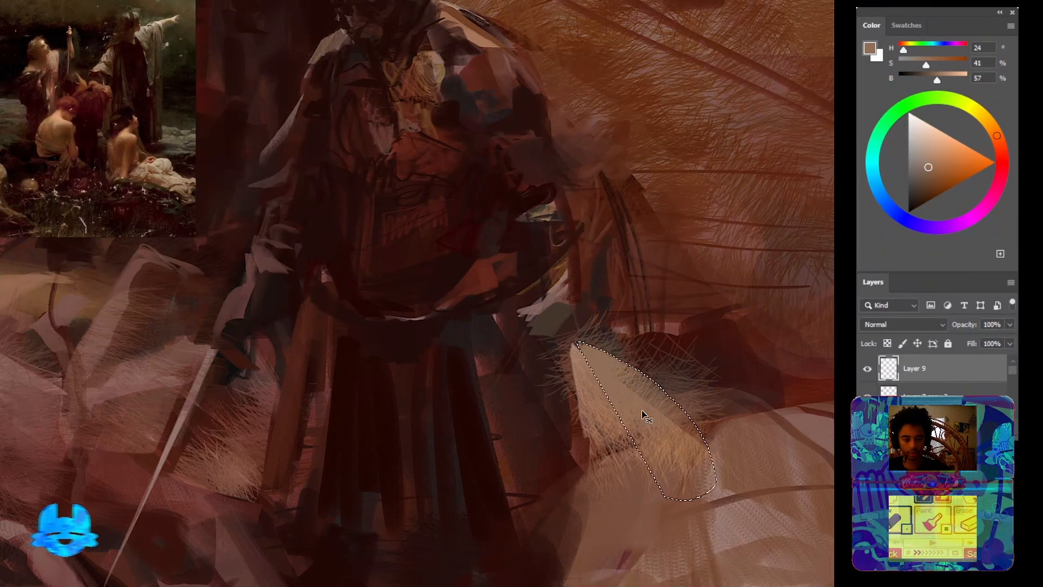
left_click_drag(626, 352, 669, 485)
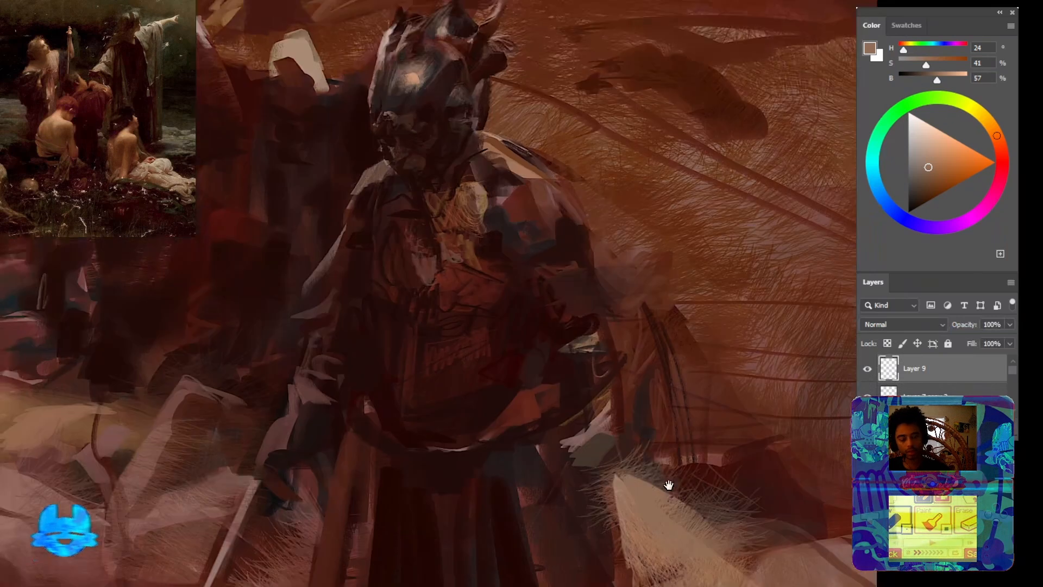
left_click_drag(646, 376, 606, 293)
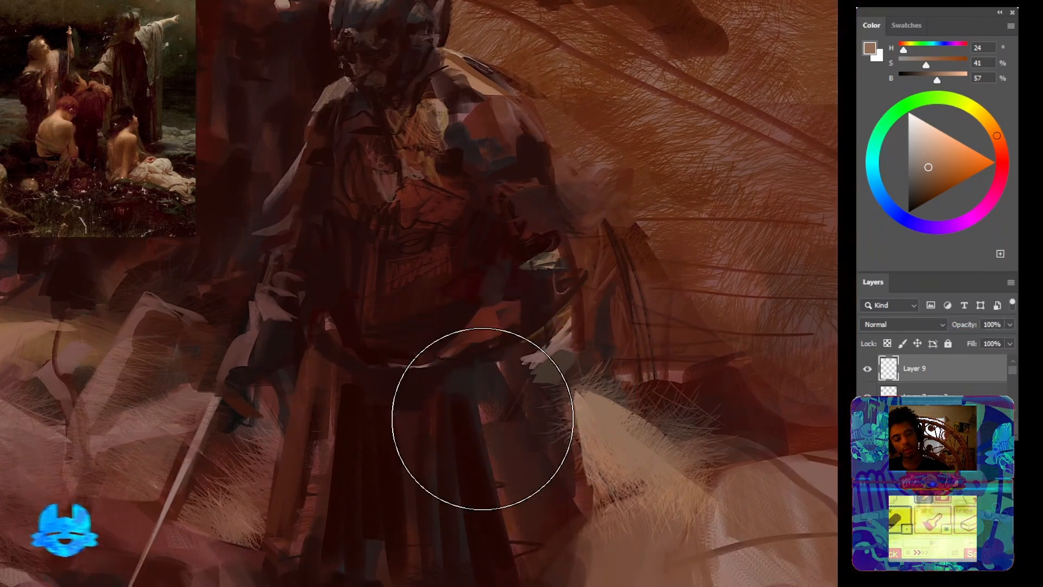
Mirror the painting horizontally and stamp all visible layers into a new layer
mouse_move(514, 310)
left_mouse_down()
mouse_move(656, 371)
mouse_move(496, 405)
mouse_move(550, 413)
left_mouse_up()
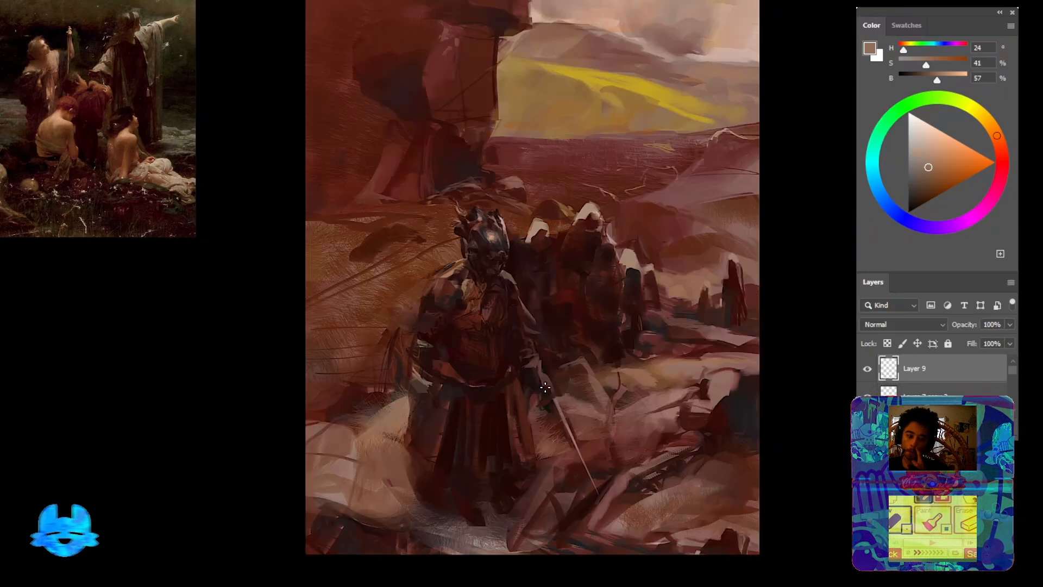
left_click_drag(601, 429, 630, 441)
mouse_move(601, 408)
left_mouse_down()
mouse_move(605, 380)
mouse_move(601, 496)
mouse_move(496, 384)
mouse_move(529, 397)
left_mouse_up()
key("ctrl+alt+shift+e")
Lasso the group of hooded figures, shift and distort it slightly smaller with Free Transform, and deselect
key("l")
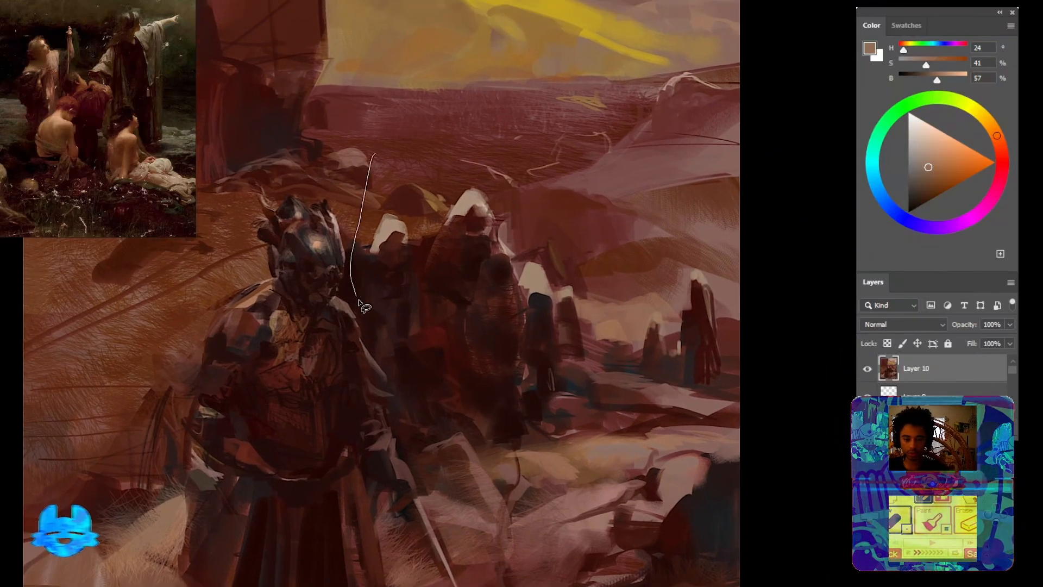
left_click_drag(359, 300, 408, 401)
mouse_move(565, 440)
left_mouse_down()
mouse_move(576, 256)
mouse_move(418, 139)
mouse_move(374, 153)
left_mouse_up()
key("ctrl+t")
left_click_drag(512, 266, 522, 288)
left_click_drag(495, 155, 496, 175)
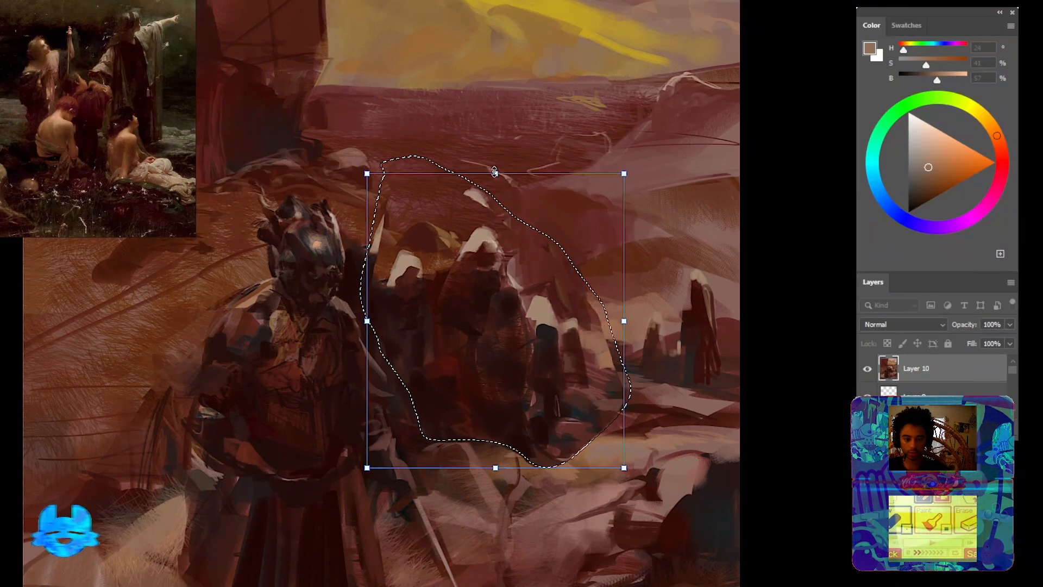
left_click_drag(496, 226, 487, 219)
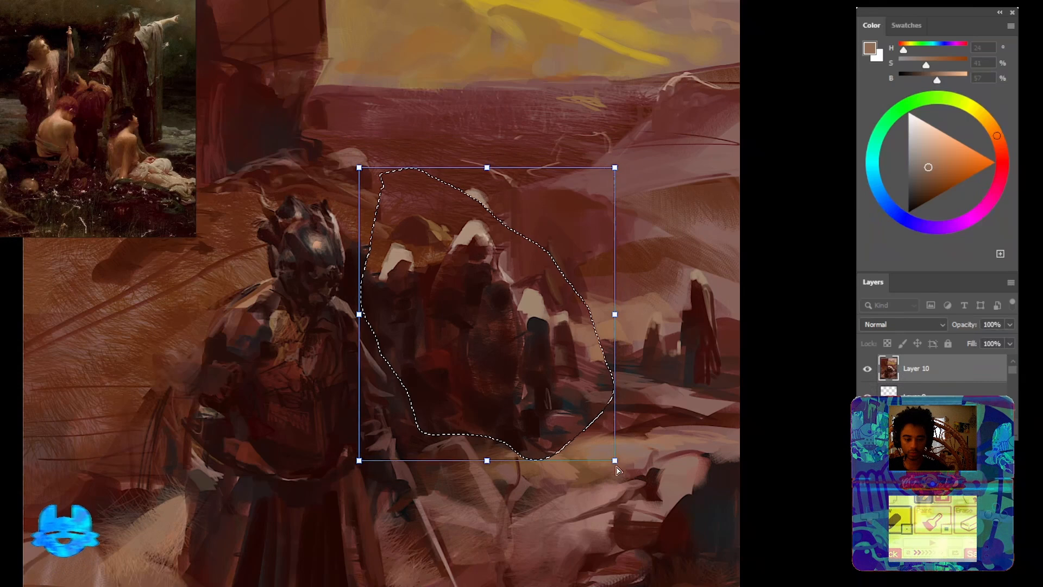
left_click_drag(619, 469, 603, 447)
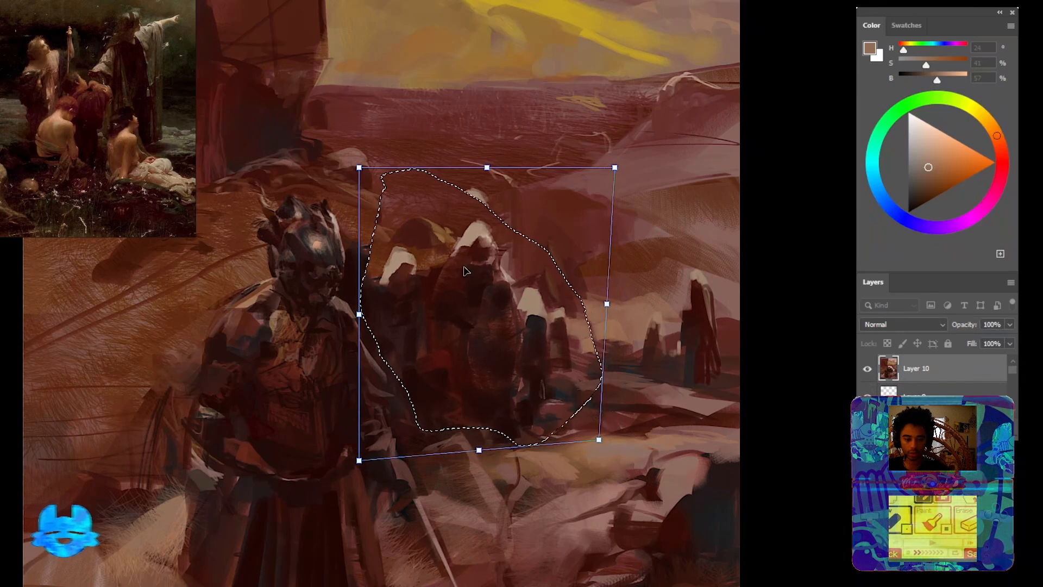
left_click_drag(365, 170, 351, 169)
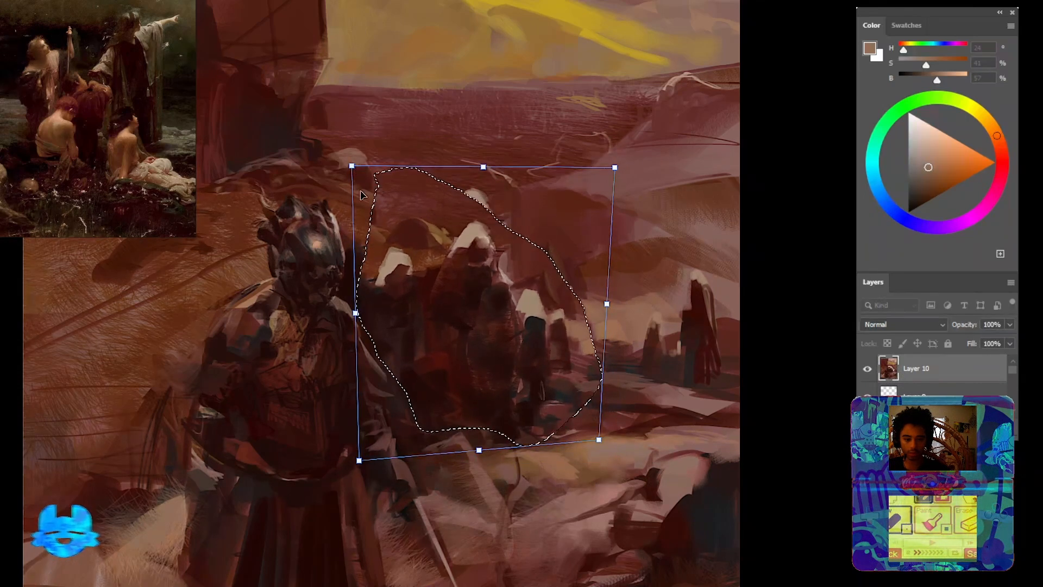
key("Return")
key("ctrl+d")
Brush sampled brown between the horned helmet and the nearest hooded figure, and sampled pale tan on that figure's hood and shoulder
left_click(372, 253, "alt")
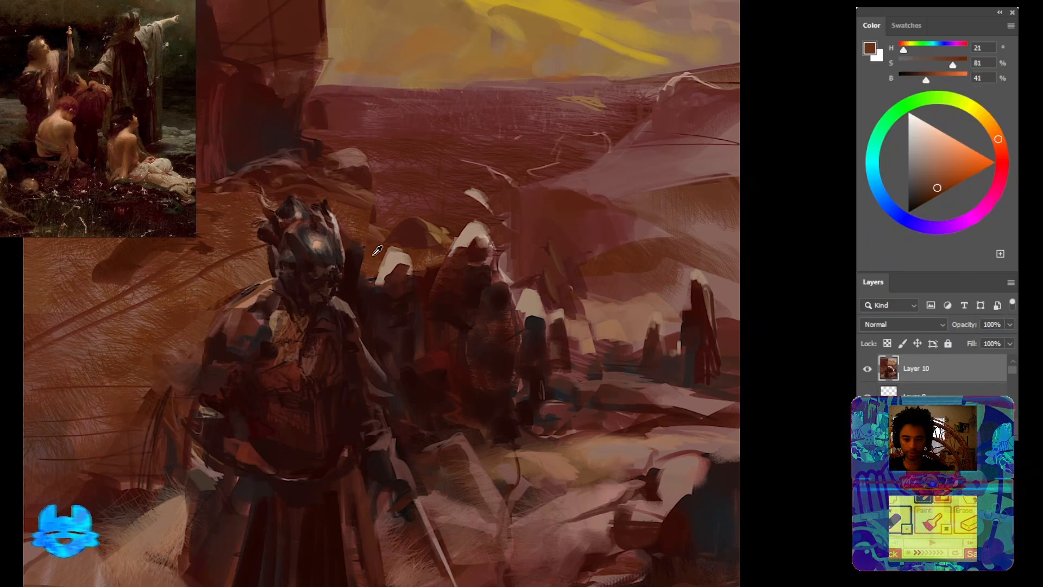
left_click(371, 245, "alt")
mouse_move(363, 245)
left_mouse_down()
mouse_move(354, 252)
mouse_move(382, 259)
left_mouse_up()
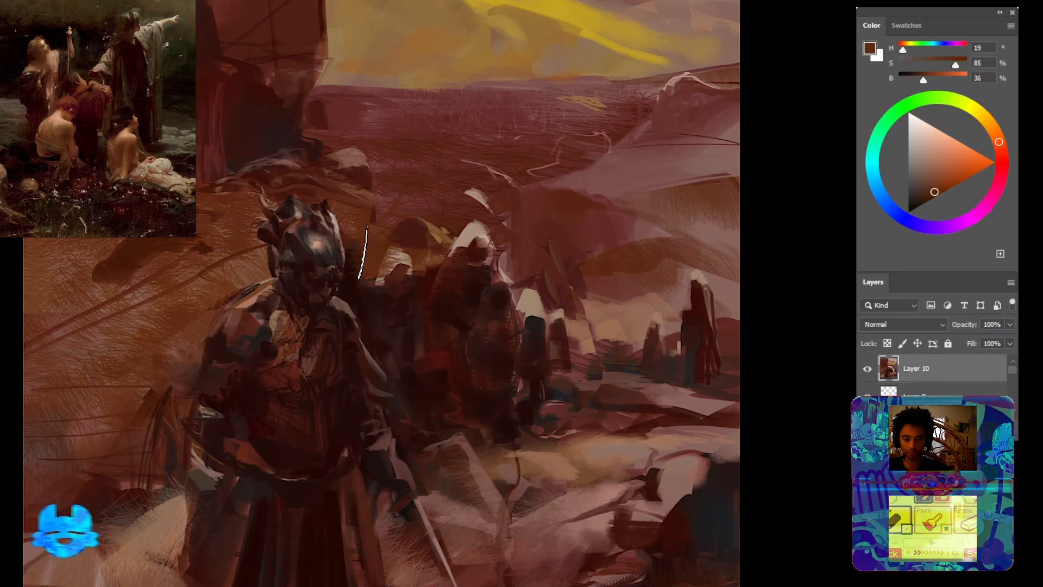
left_click_drag(613, 321, 603, 299)
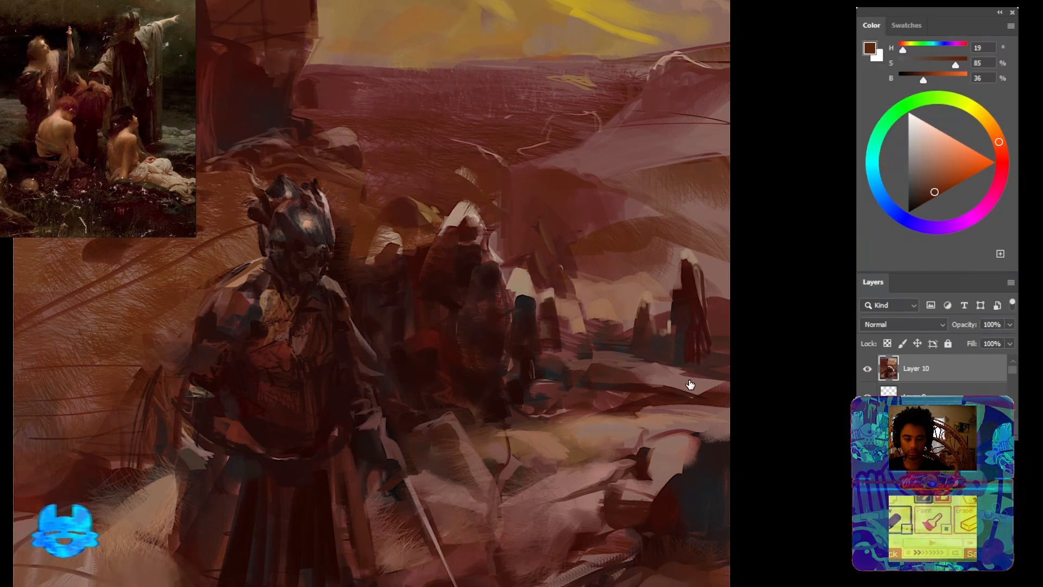
left_click(497, 256, "alt")
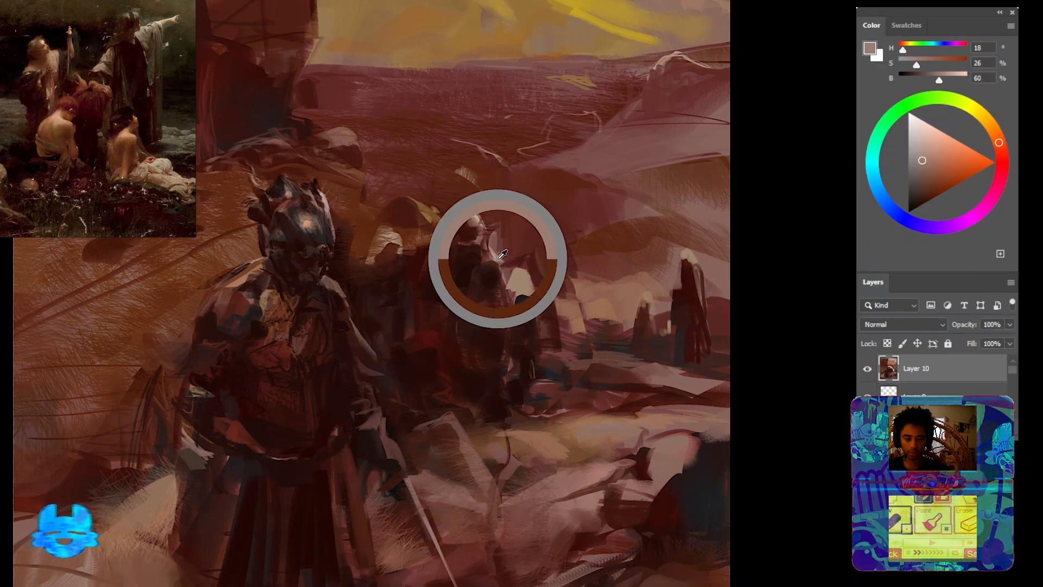
left_click(388, 237, "alt")
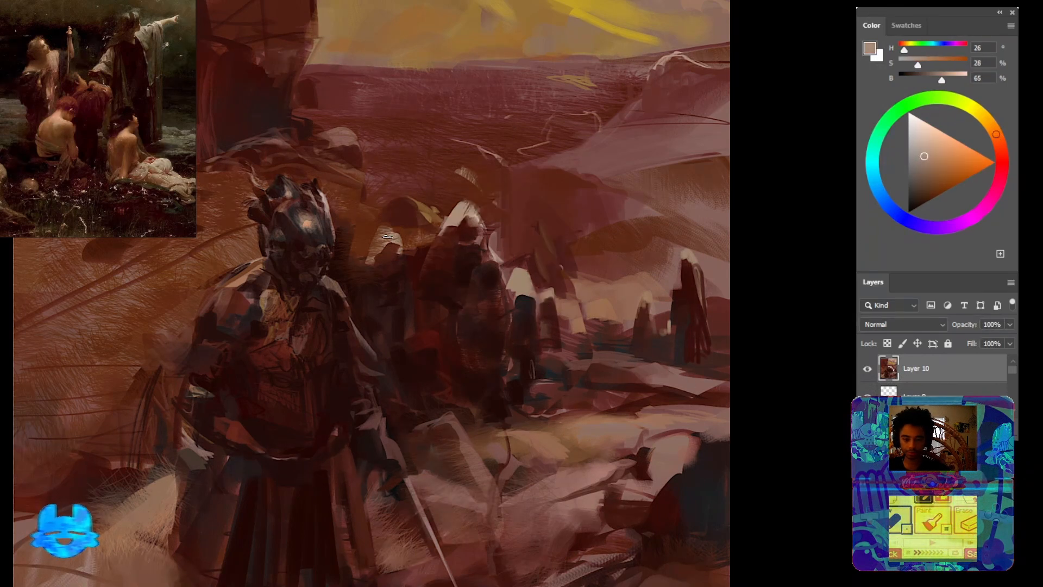
left_click_drag(365, 279, 345, 294)
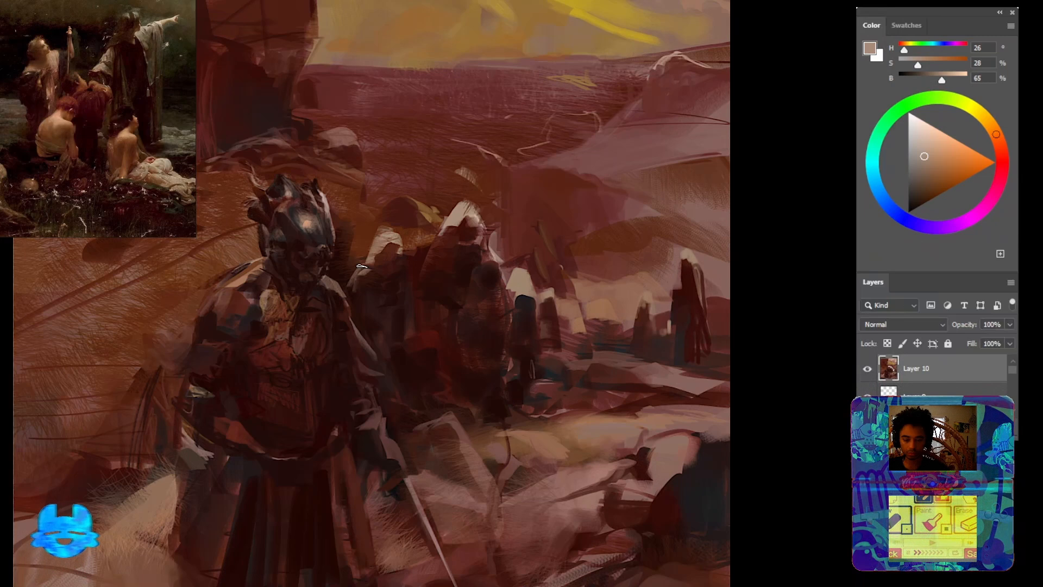
Paint loose strokes of sampled dark reddish brown beneath the hooded group to extend its base into the pale ground
left_click(467, 388, "alt")
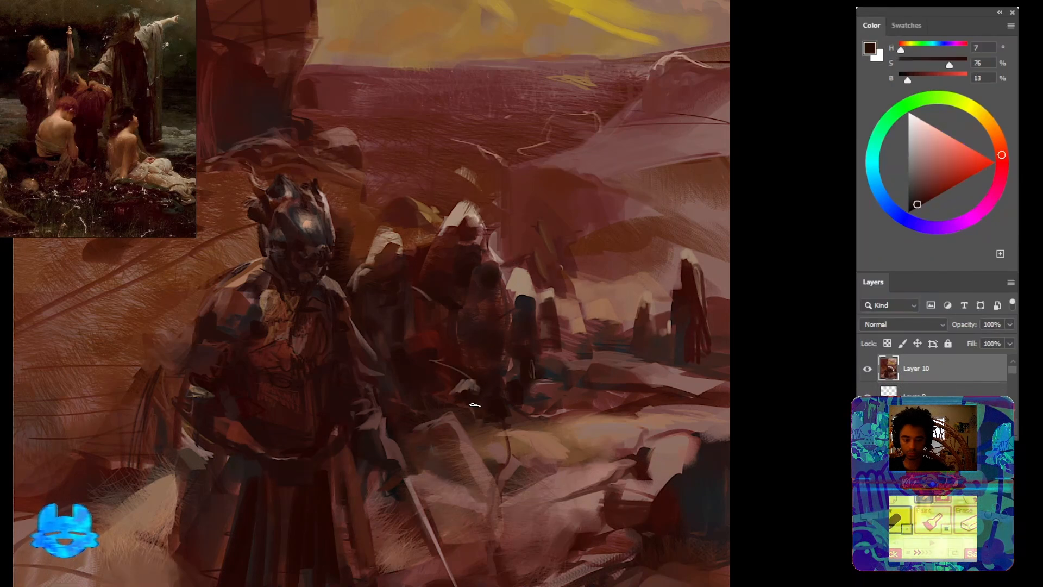
mouse_move(477, 429)
left_mouse_down()
mouse_move(506, 427)
mouse_move(476, 431)
mouse_move(473, 389)
mouse_move(513, 447)
mouse_move(489, 464)
left_mouse_up()
left_click(474, 389, "alt")
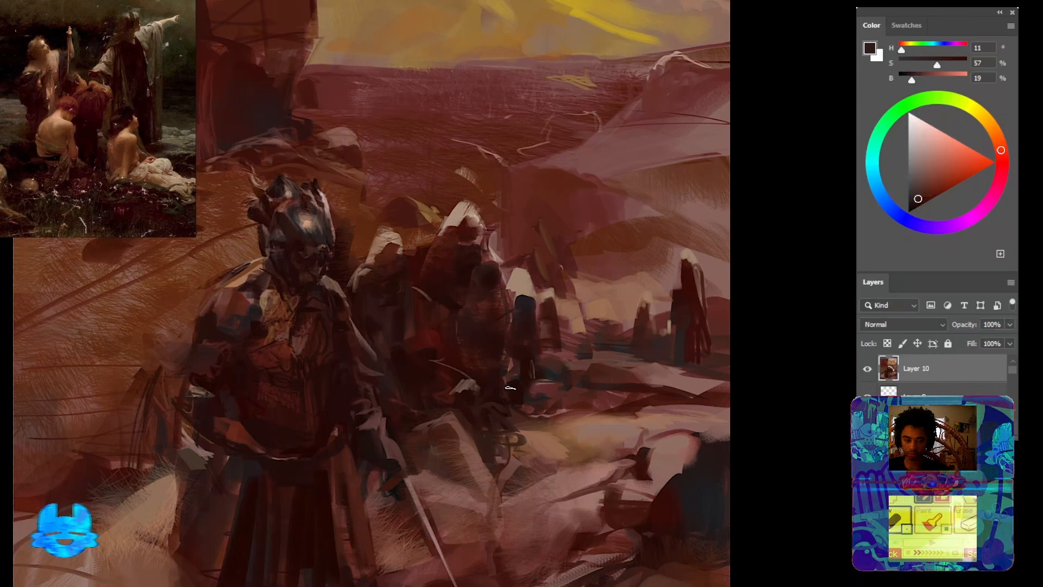
mouse_move(597, 331)
left_mouse_down()
mouse_move(513, 335)
mouse_move(551, 344)
left_mouse_up()
left_click(499, 303, "alt")
mouse_move(495, 342)
left_mouse_down()
mouse_move(551, 353)
mouse_move(516, 359)
mouse_move(561, 381)
left_mouse_up()
Brush sampled dusty red on the nearest hooded figure's shoulder and sampled brown on the background beside the helmet
left_click_drag(539, 388, 626, 480)
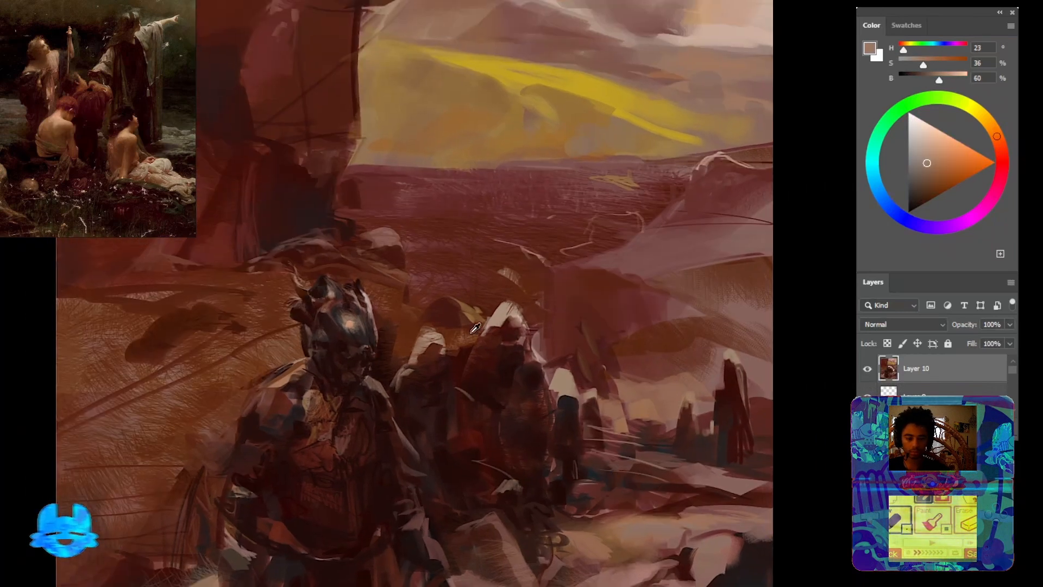
left_click(397, 247, "alt")
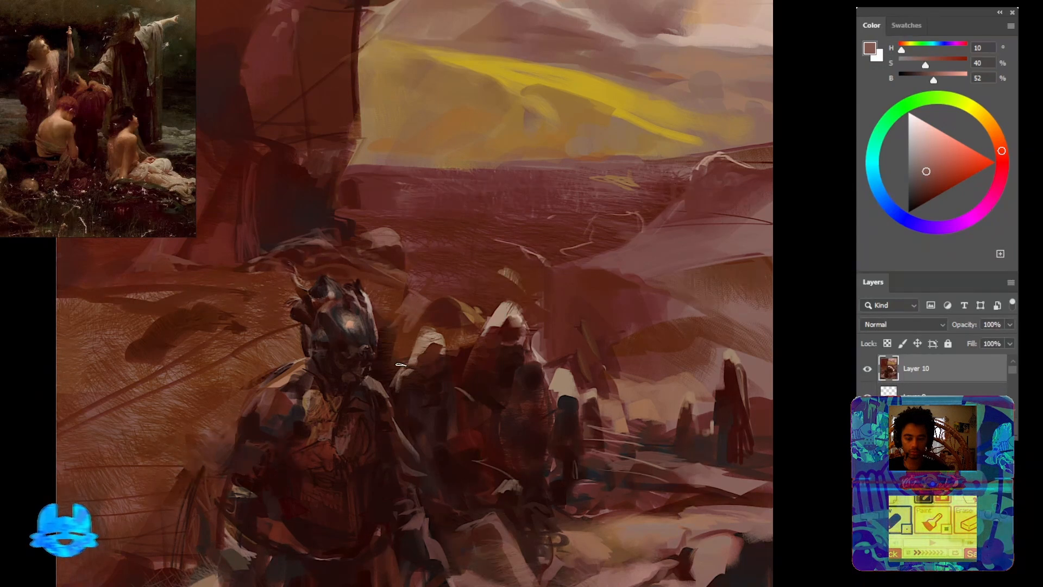
mouse_move(396, 367)
left_mouse_down()
mouse_move(425, 377)
mouse_move(448, 370)
left_mouse_up()
left_click(435, 354, "alt")
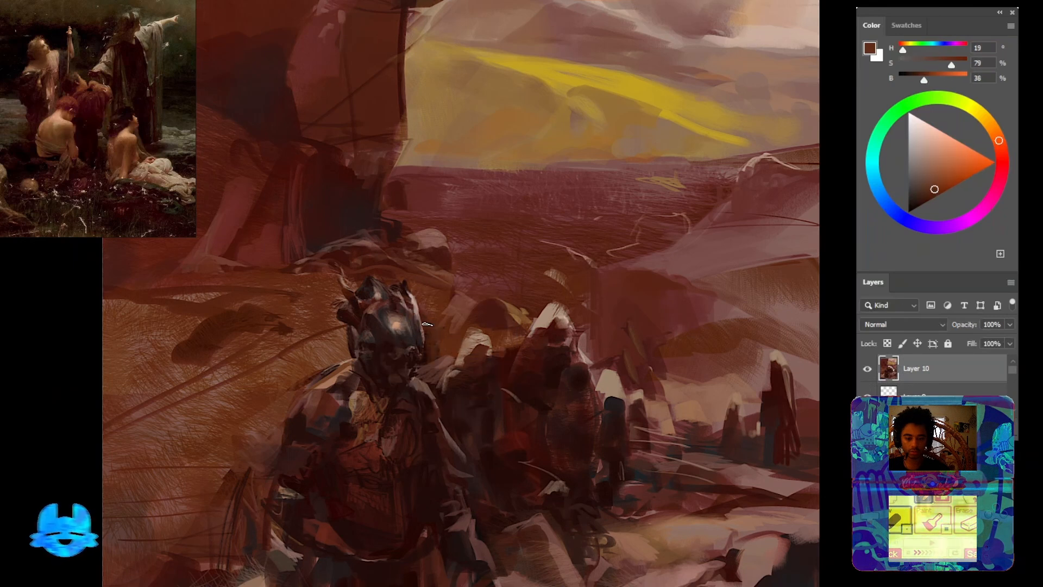
left_click(338, 375, "alt")
left_click(327, 378, "alt")
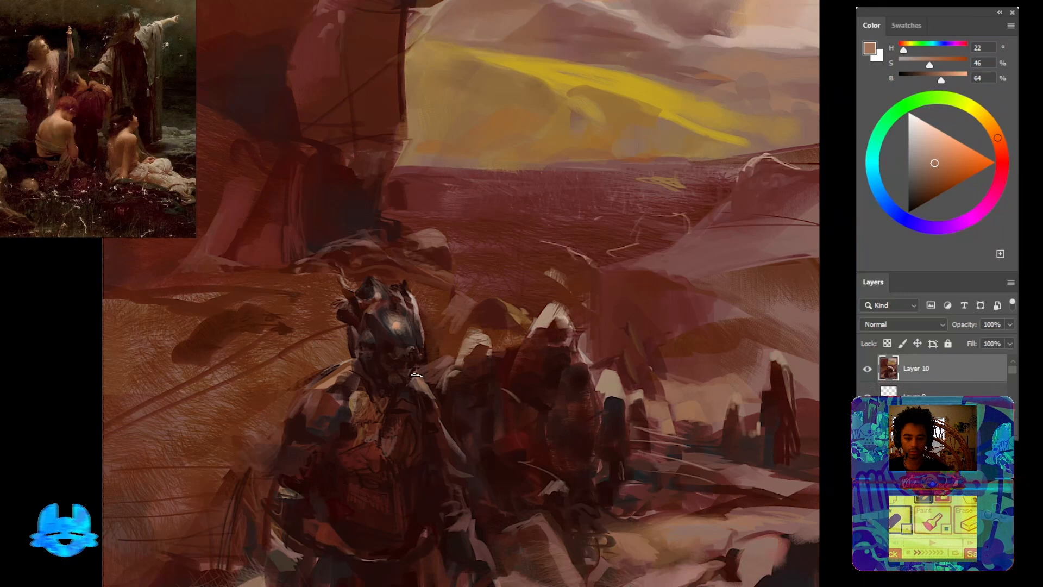
Mirror the painting horizontally and touch up the swordsman's torso and forearm with sampled reddish brown and dark tones
scroll(450, 389, "down", 5)
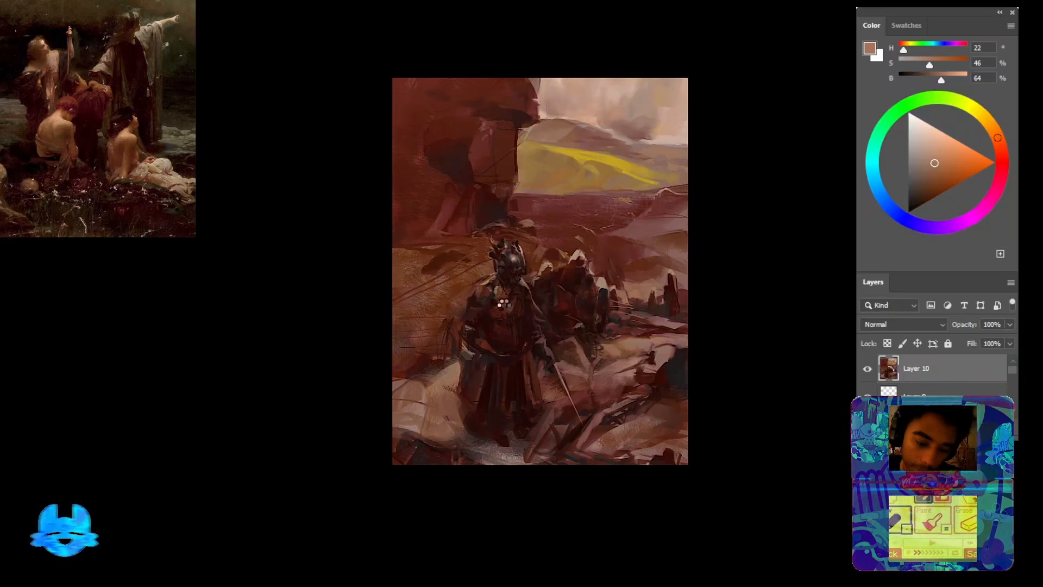
key("ctrl+shift+h")
scroll(576, 303, "up", 10)
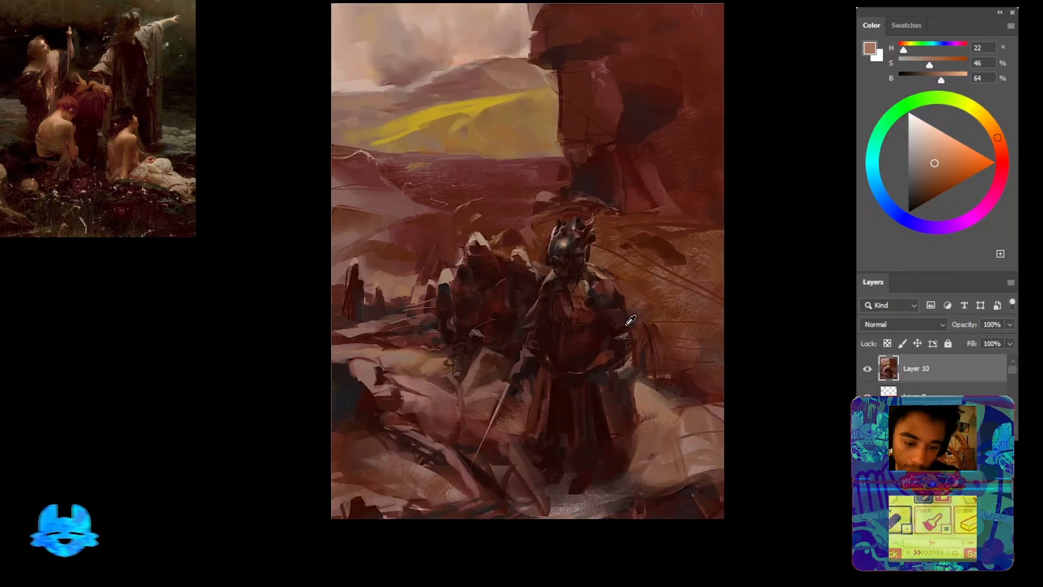
left_click(717, 319, "alt")
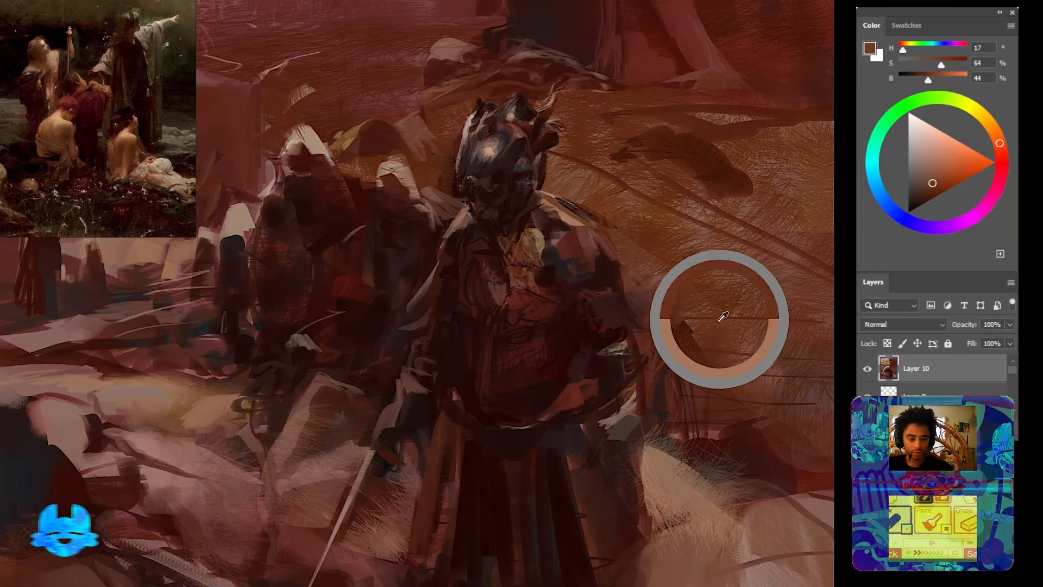
mouse_move(576, 365)
left_mouse_down()
mouse_move(542, 380)
mouse_move(570, 381)
left_mouse_up()
left_click(554, 340, "alt")
left_click_drag(589, 325, 598, 392)
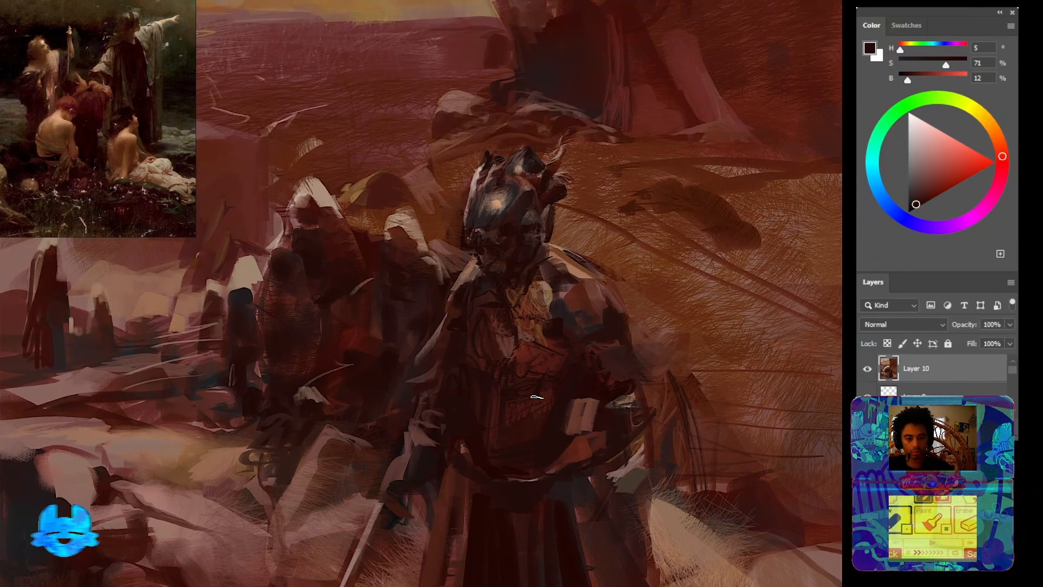
Brush a sampled greyish-pink highlight down the cloak edge on the swordsman's chest, redoing the first stroke
left_click(545, 301, "alt")
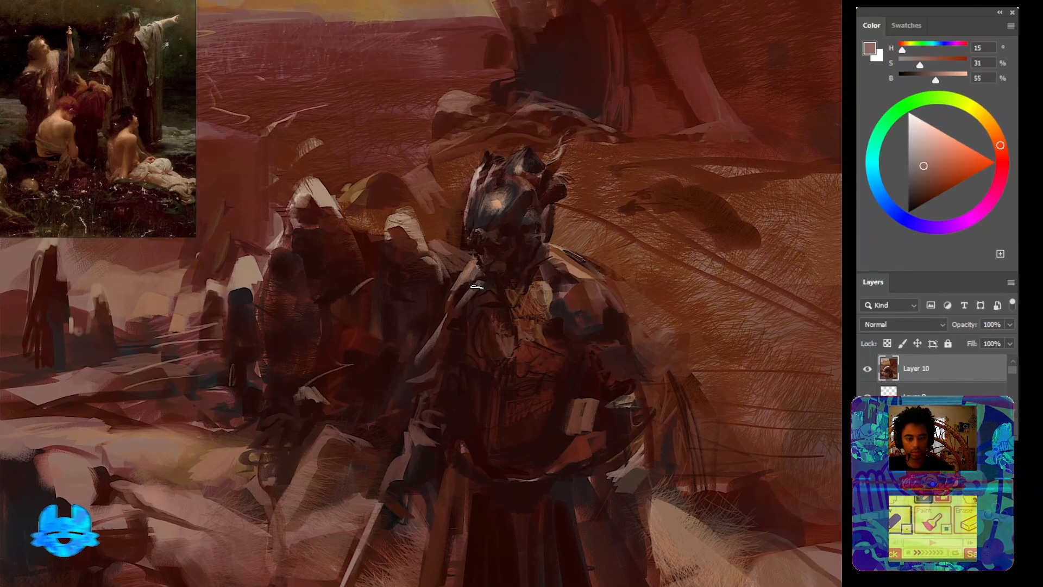
left_click_drag(478, 283, 450, 345)
key("ctrl+z")
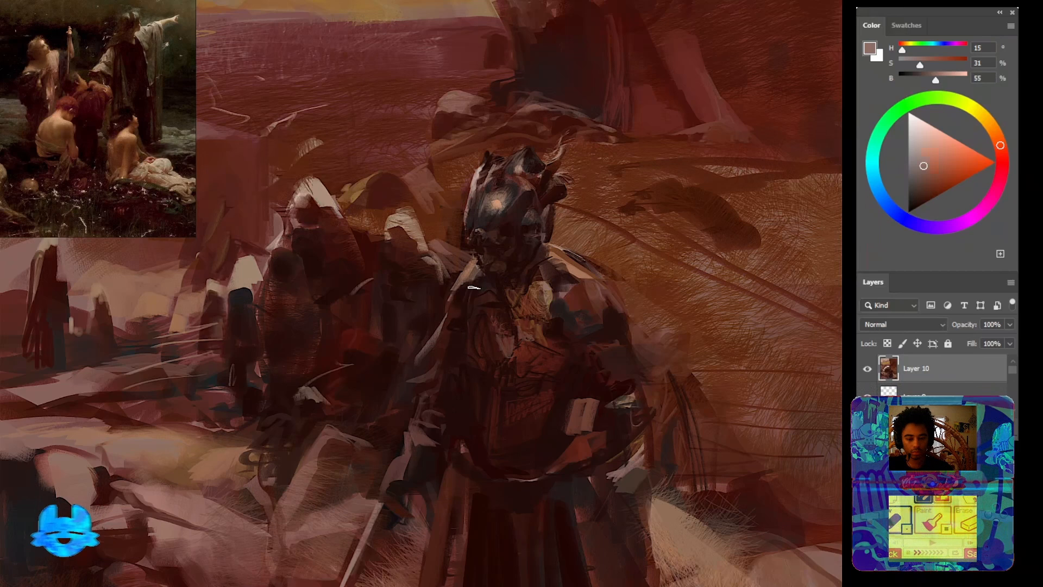
left_click_drag(474, 286, 461, 334)
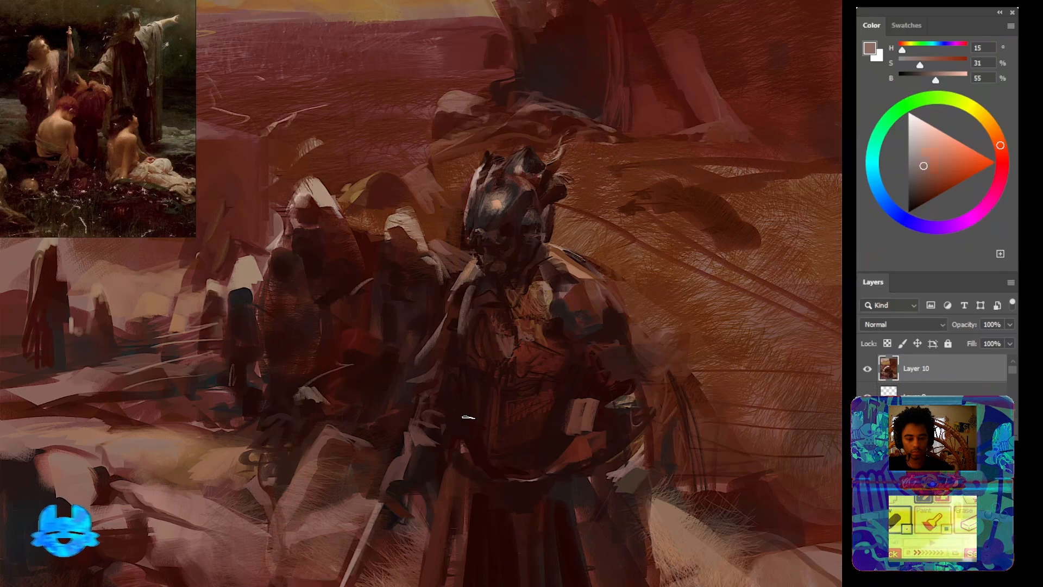
mouse_move(537, 415)
left_mouse_down()
mouse_move(535, 363)
mouse_move(559, 387)
mouse_move(595, 367)
mouse_move(613, 334)
mouse_move(581, 382)
left_mouse_up()
key("ctrl+minus")
key("ctrl+minus")
key("ctrl+minus")
key("ctrl+plus")
key("ctrl+plus")
key("ctrl+plus")
Darken the swordsman's lower torso and the outer folds of his skirt with sampled very dark red
left_click(591, 319, "alt")
left_click_drag(593, 338, 590, 378)
left_click_drag(606, 338, 600, 374)
left_click_drag(627, 410, 570, 306)
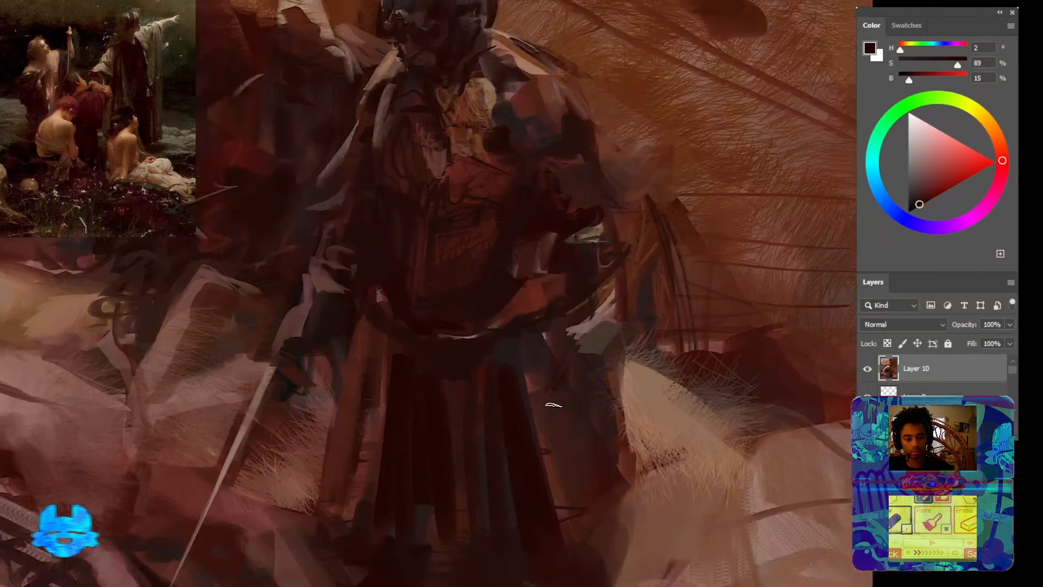
left_click_drag(554, 394, 567, 469)
mouse_move(548, 384)
left_mouse_down()
mouse_move(568, 468)
mouse_move(562, 501)
mouse_move(556, 481)
left_mouse_up()
Fill the outer panel of the swordsman's skirt with long downward strokes of sampled deep red
left_click(567, 525, "alt")
left_click(525, 290, "alt")
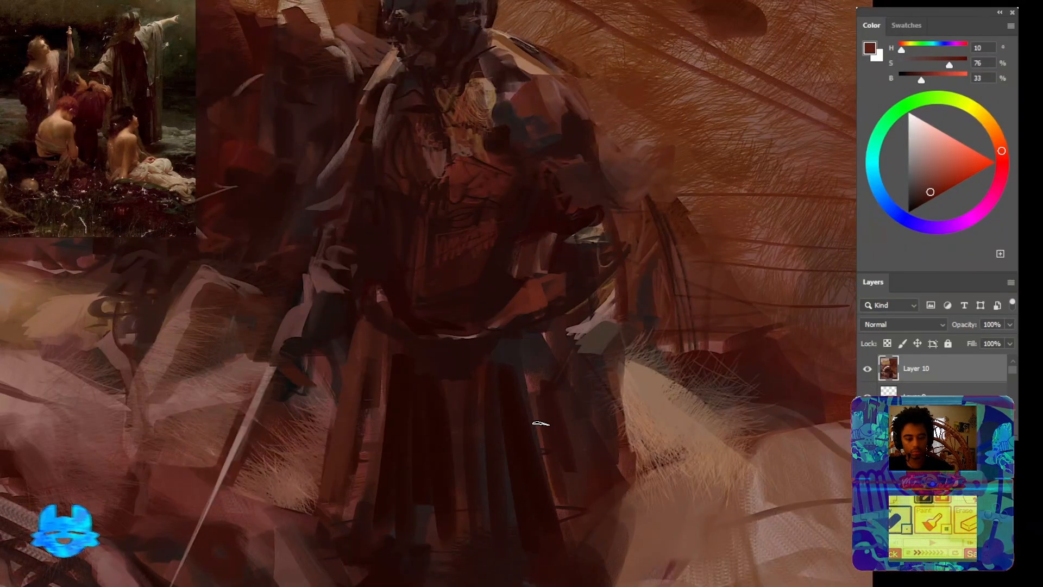
left_click_drag(541, 423, 563, 501)
left_click_drag(534, 379, 580, 533)
left_click_drag(552, 411, 568, 472)
left_click_drag(547, 385, 587, 511)
left_click_drag(554, 407, 604, 510)
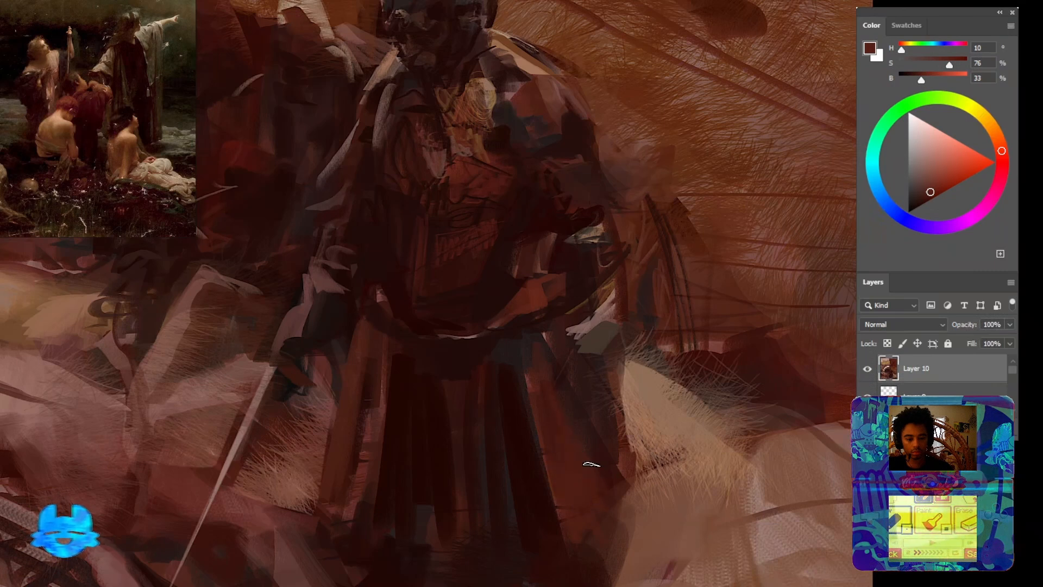
Choose a grey-blue with hue 208, saturation 26 and brightness 63, mute the outer skirt panel, and rework it with sampled dull red
left_click_drag(917, 169, 923, 157)
left_click(879, 193)
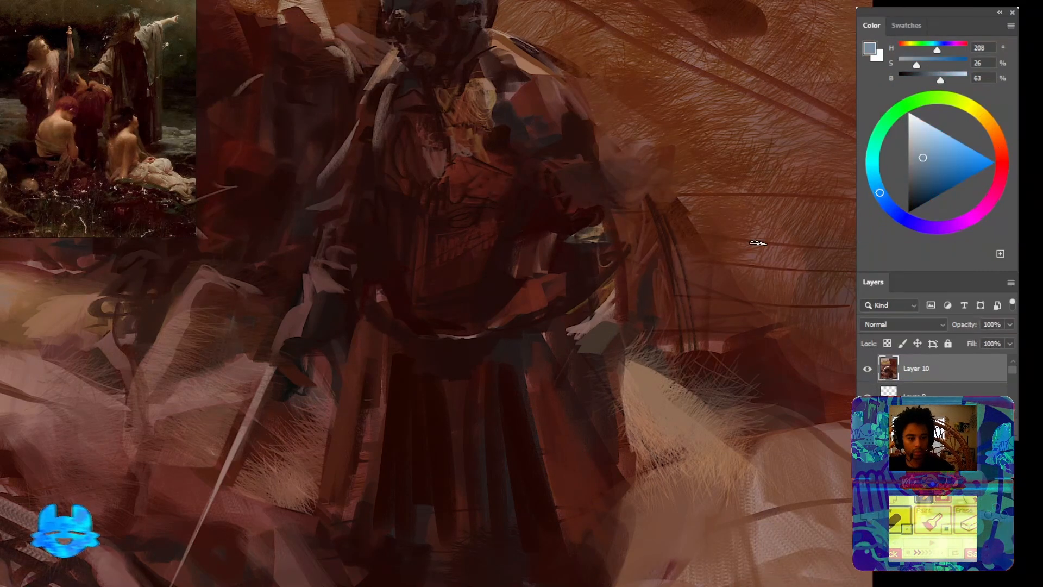
left_click(577, 530, "alt")
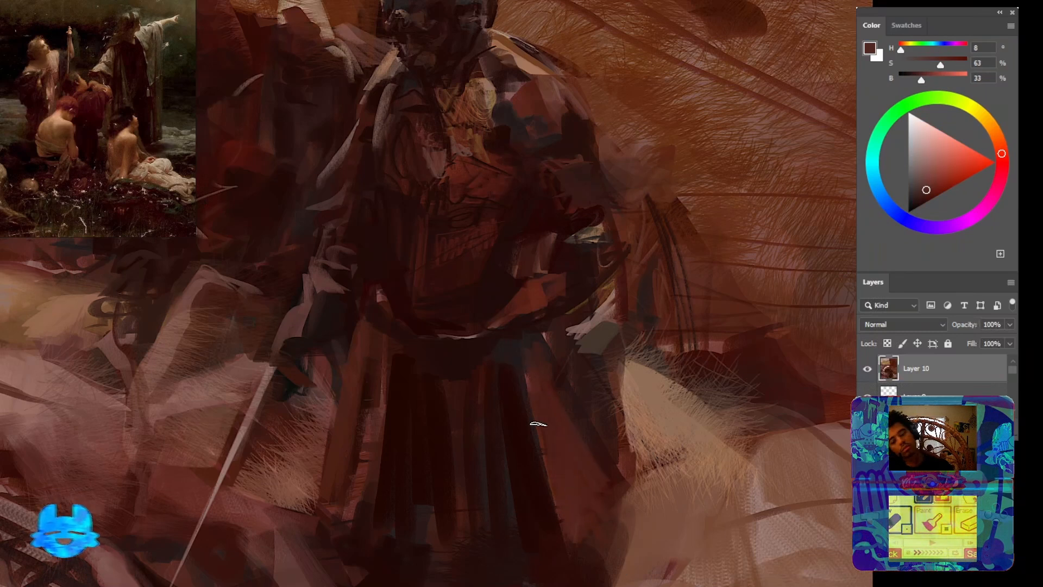
left_click_drag(540, 375, 604, 505)
Paint a deep red sash across the swordsman's waist and shade it with sampled near-black red
left_click(596, 347, "alt")
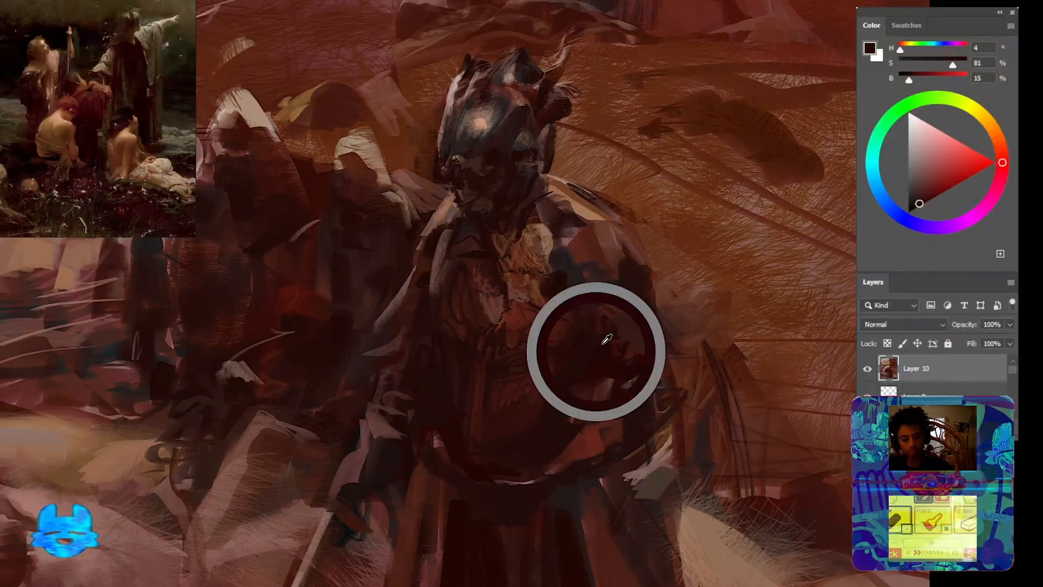
left_click(519, 316, "alt")
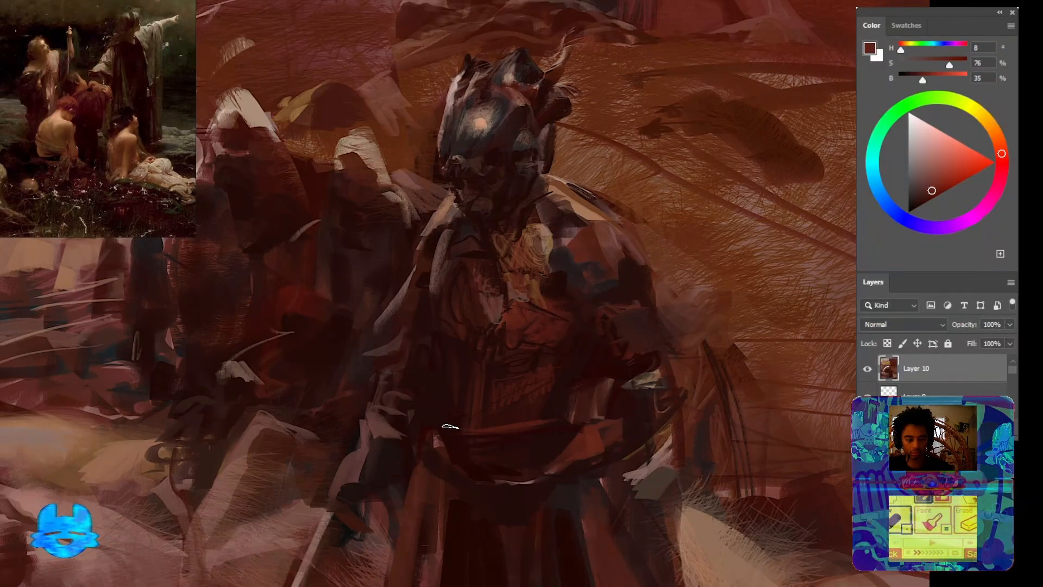
left_click(550, 484, "alt")
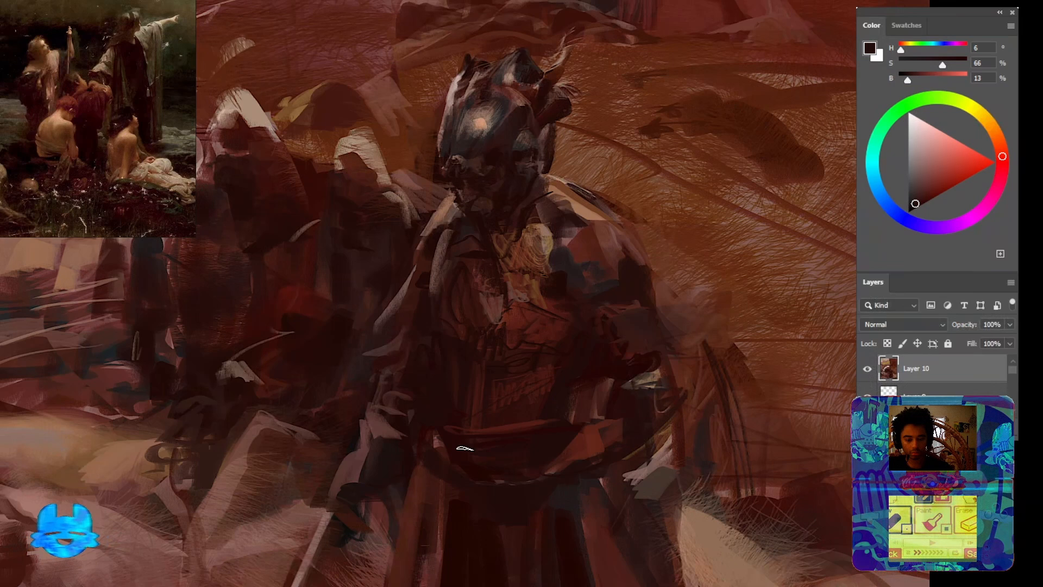
Dab small sampled tan highlights on the waist sash, trim them with dark reddish brown, and darken the area beside the sword hand
left_click(543, 243, "alt")
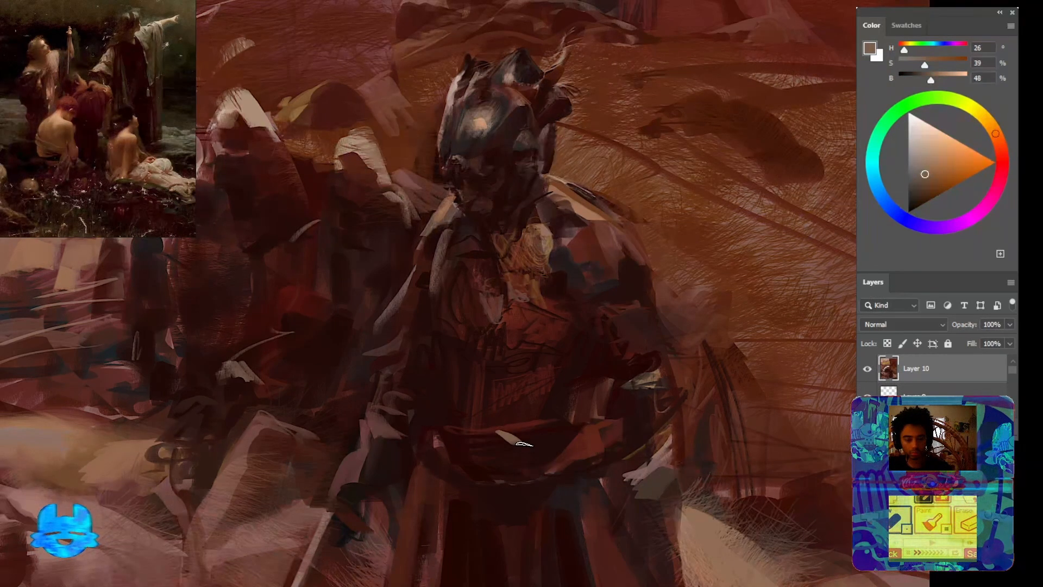
left_click_drag(526, 435, 542, 434)
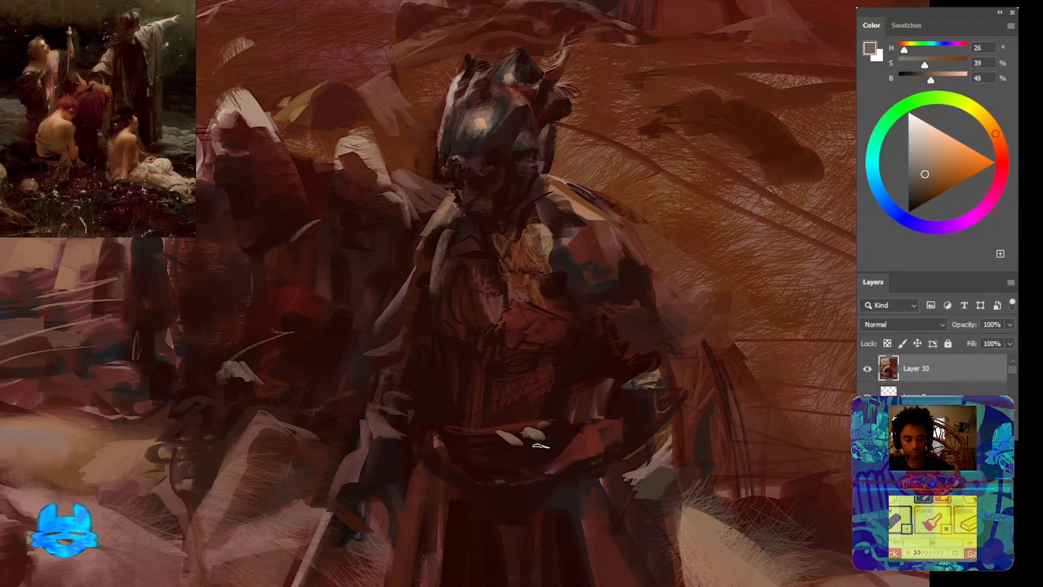
left_click(541, 317, "alt")
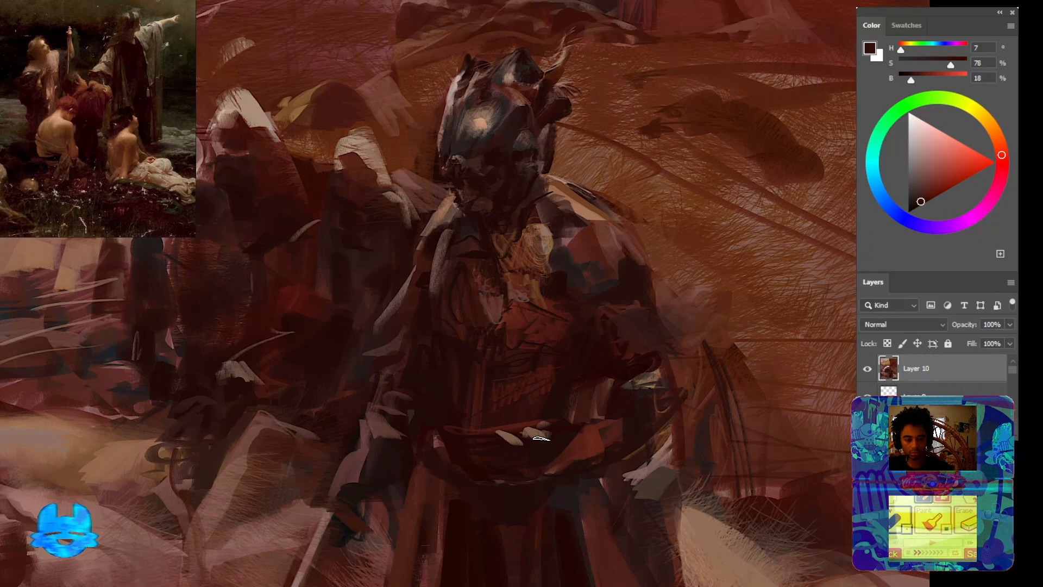
left_click_drag(528, 438, 497, 432)
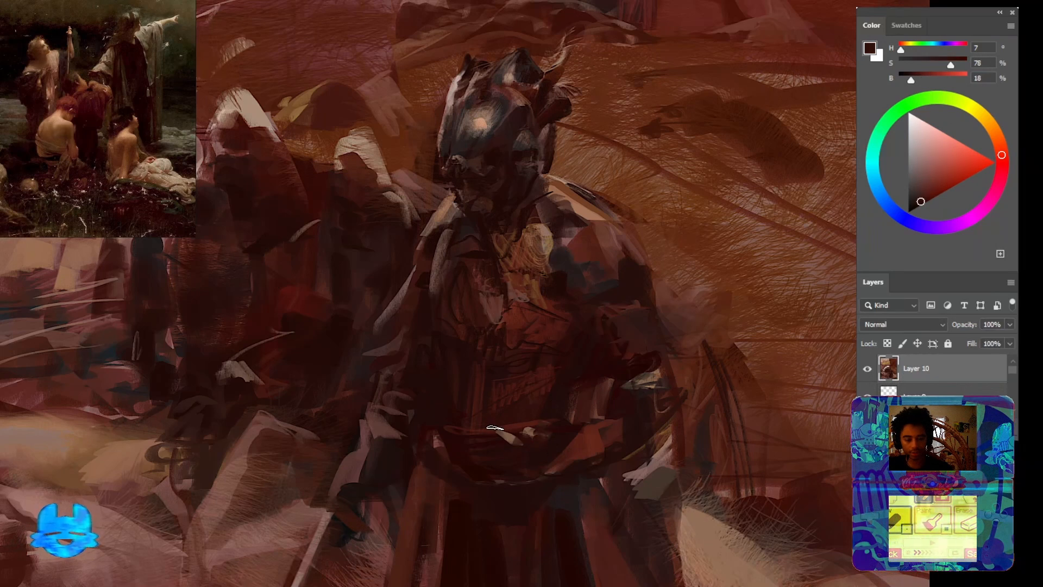
left_click(452, 435, "alt")
left_click_drag(416, 427, 423, 450)
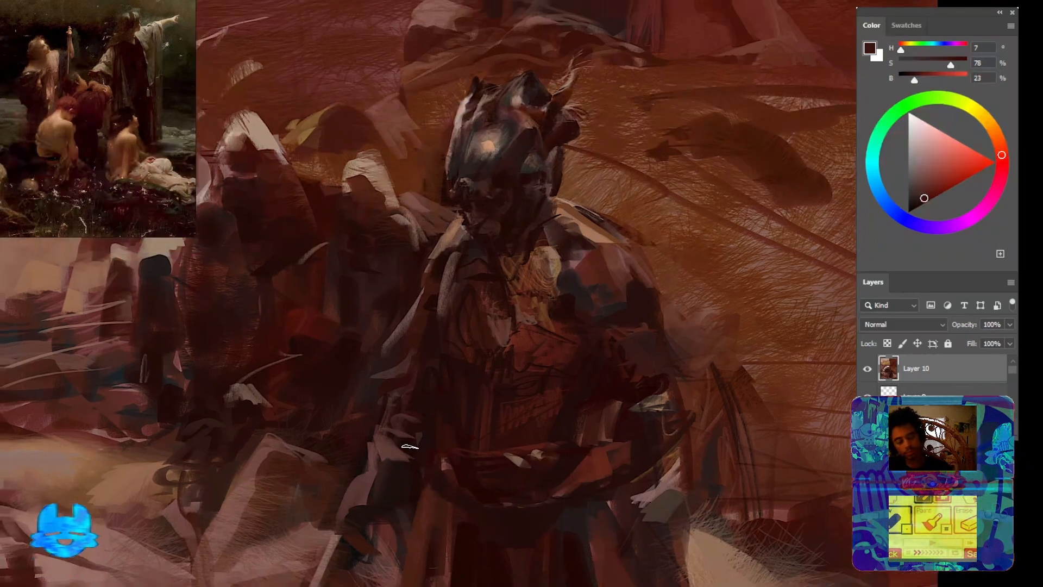
left_click(414, 450, "alt")
Paint long diagonal strokes of sampled light warm grey on the angular rock between the swordsman's feet and the sword tip
scroll(446, 179, "down", 6)
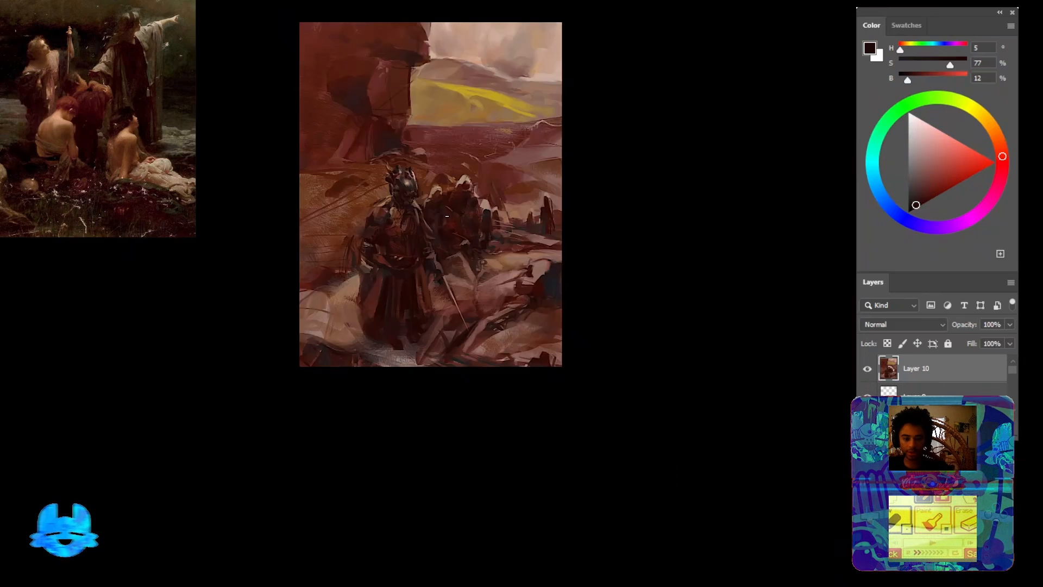
scroll(443, 194, "up", 6)
left_click_drag(600, 462, 587, 499)
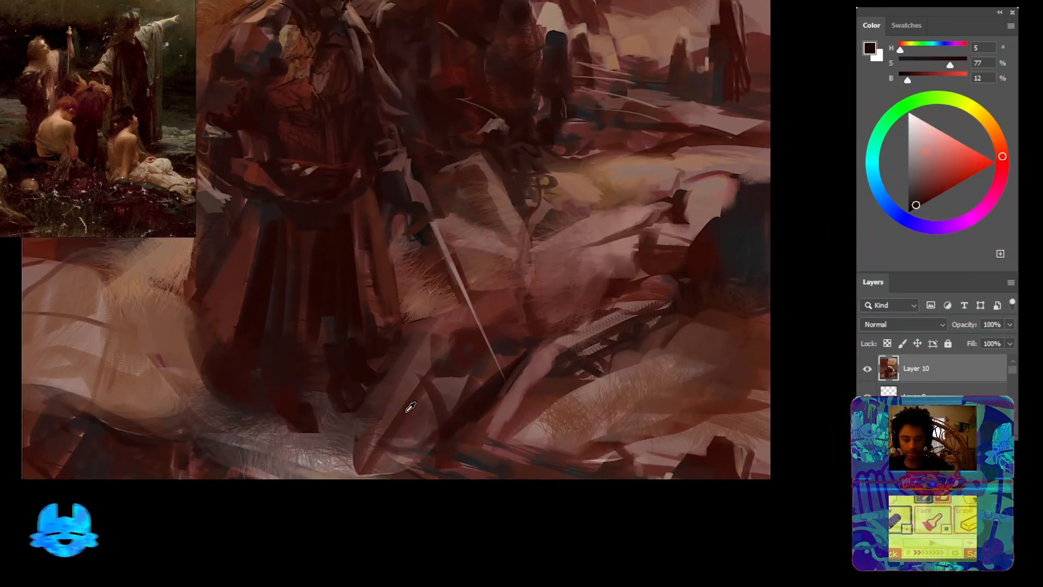
left_click(405, 389, "alt")
left_click(310, 463, "alt")
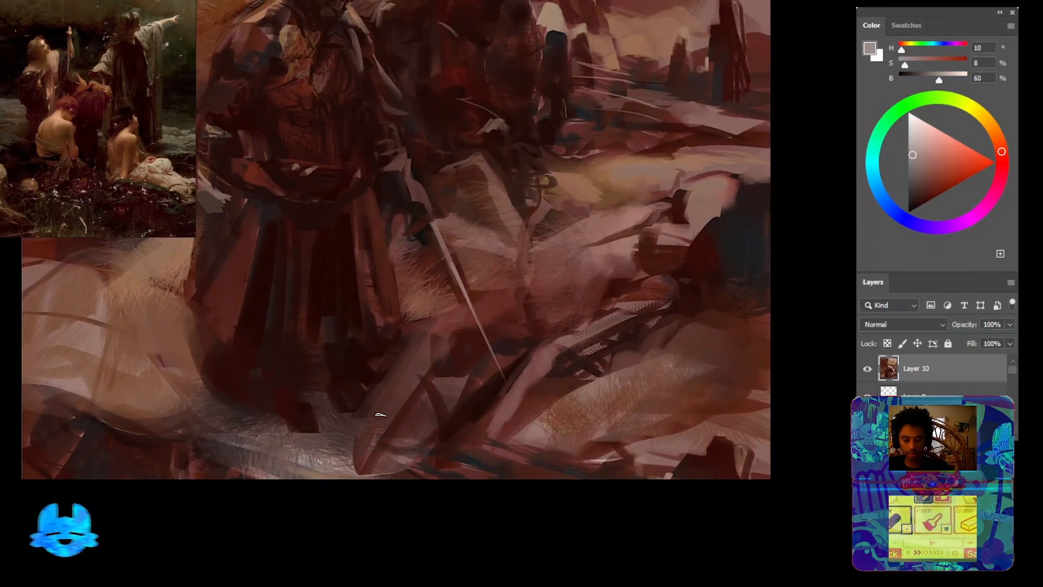
left_click_drag(380, 432, 365, 457)
left_click_drag(414, 356, 360, 429)
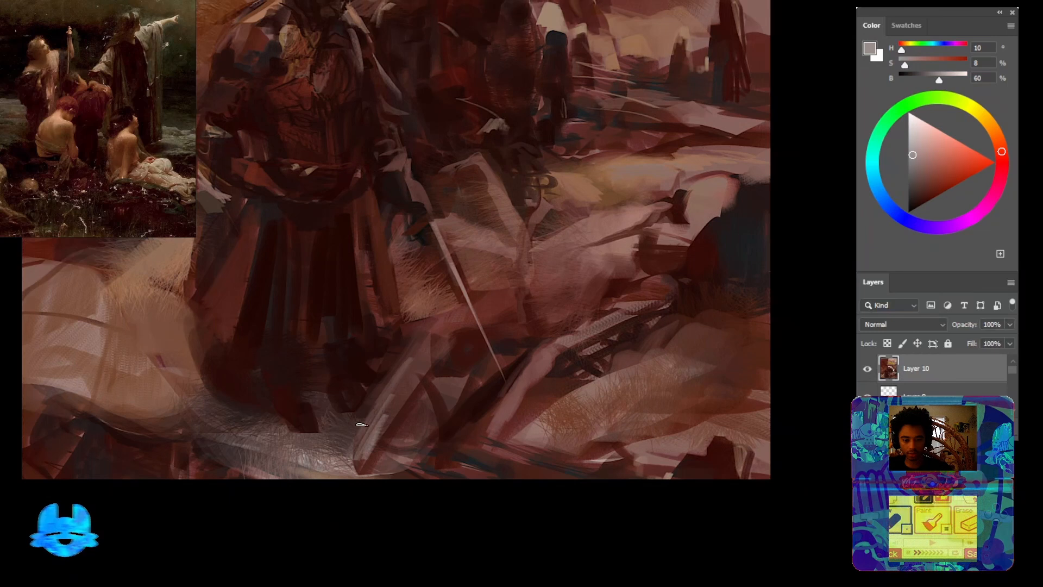
left_click_drag(431, 321, 359, 426)
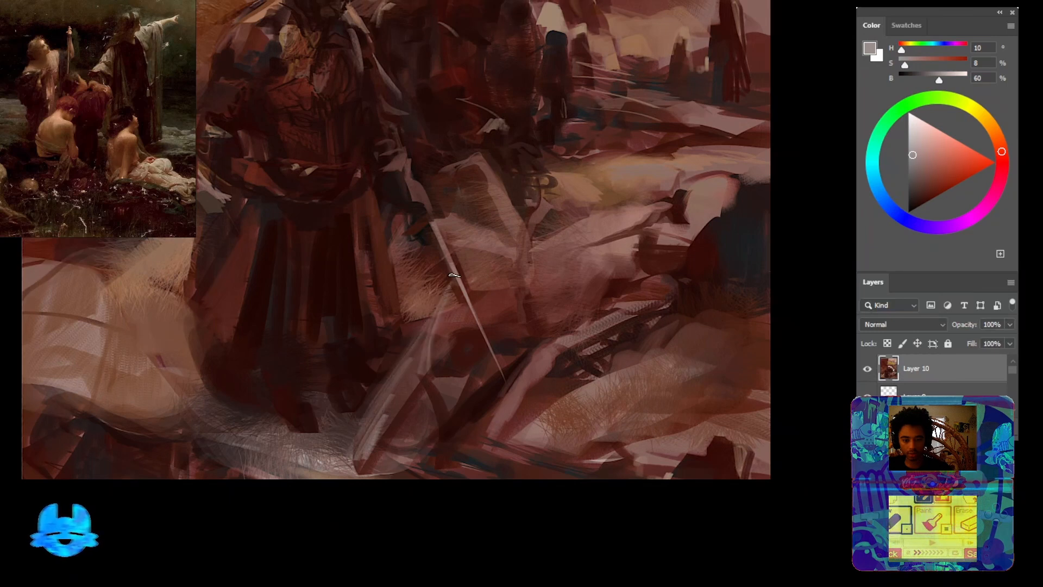
left_click_drag(411, 345, 428, 459)
Sample muted and near-black reds from the figure and ground, and darken the ground around the sword tip
left_click_drag(197, 329, 232, 366)
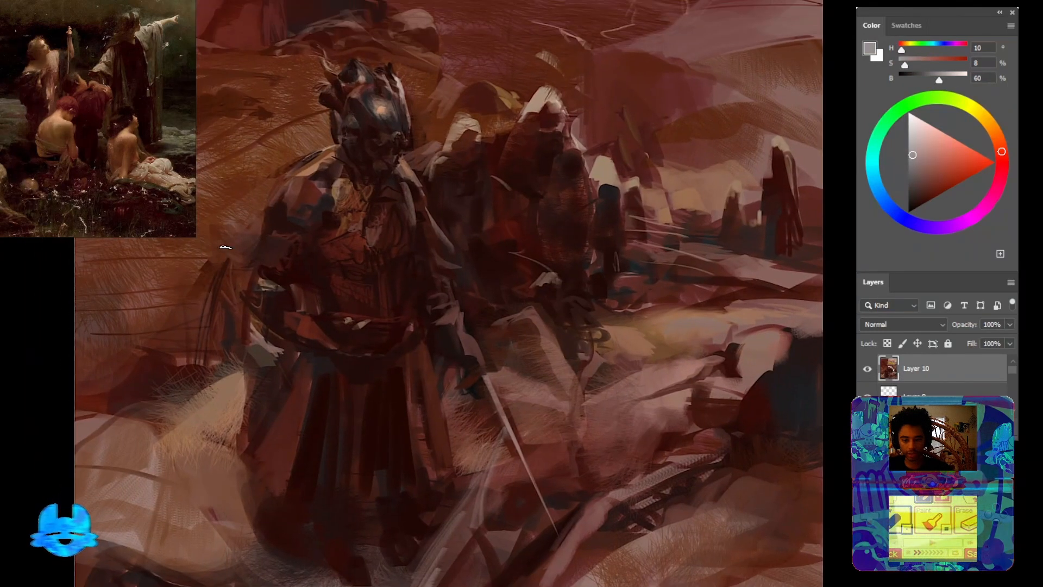
left_click_drag(257, 419, 242, 438)
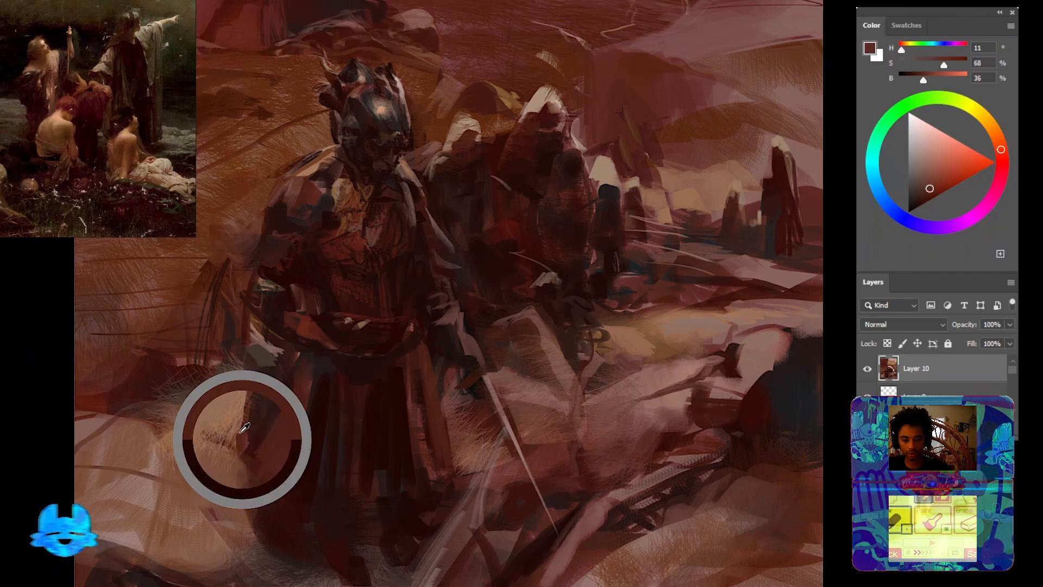
left_click_drag(356, 447, 281, 368)
left_click(401, 463, "alt")
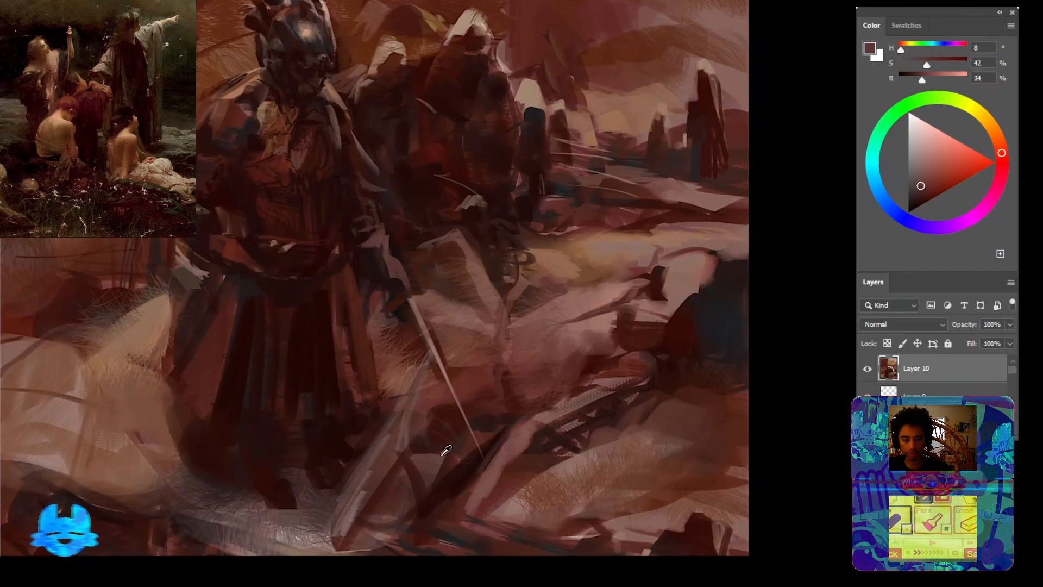
left_click(434, 426, "alt")
left_click(472, 471, "alt")
mouse_move(419, 431)
left_mouse_down()
mouse_move(427, 371)
mouse_move(424, 385)
left_mouse_up()
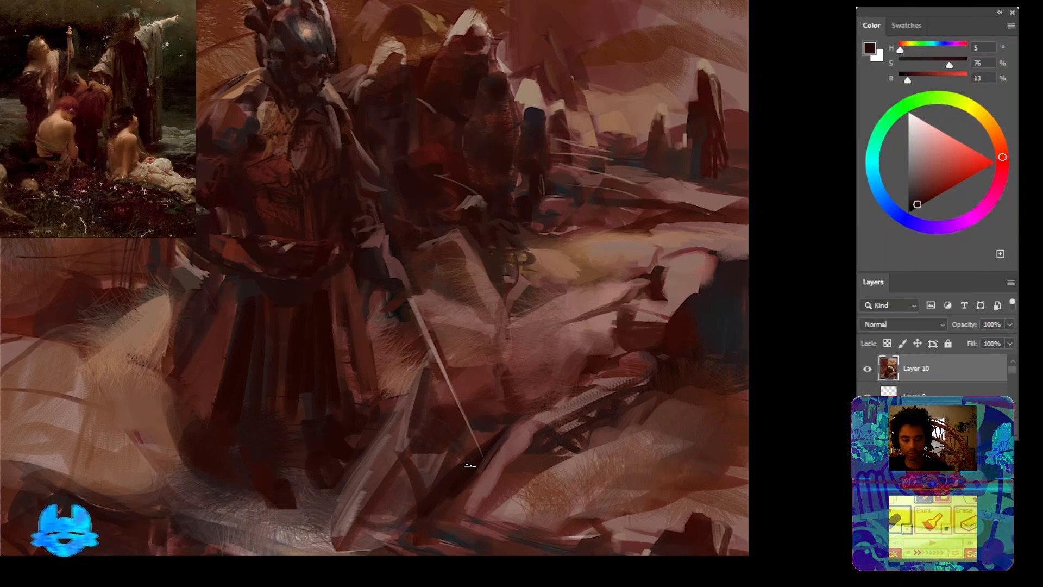
Draw dark contour lines and small shadow accents along the pale rocks near the sword tip with sampled dark reddish browns
left_click_drag(511, 405, 432, 451)
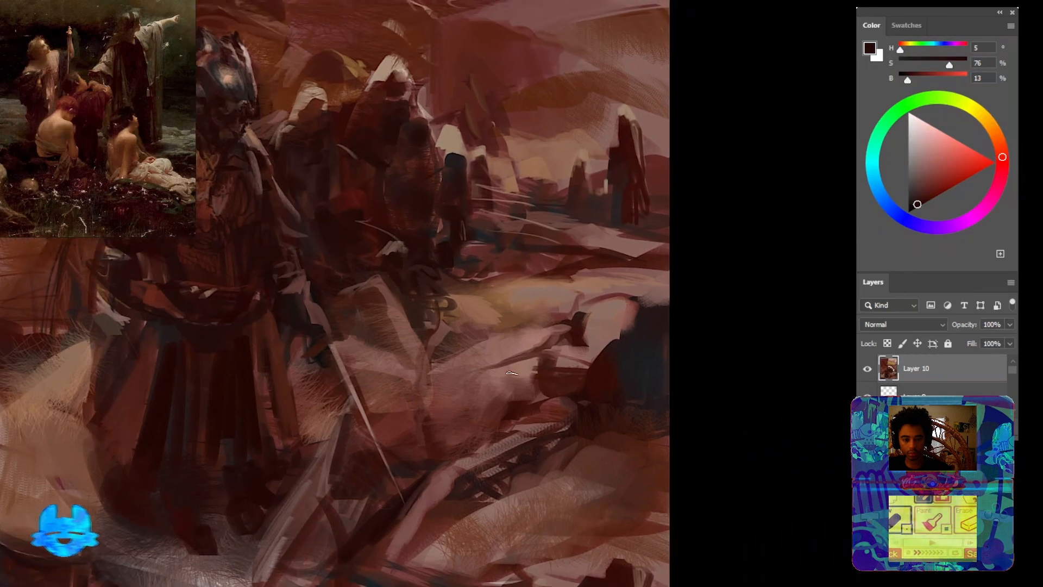
left_click(605, 347, "alt")
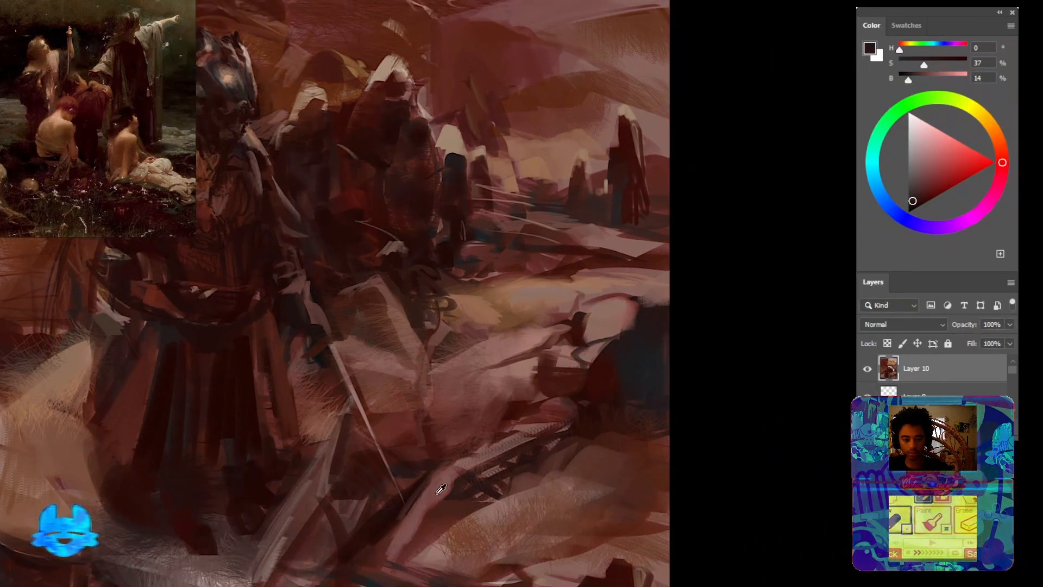
left_click(451, 481, "alt")
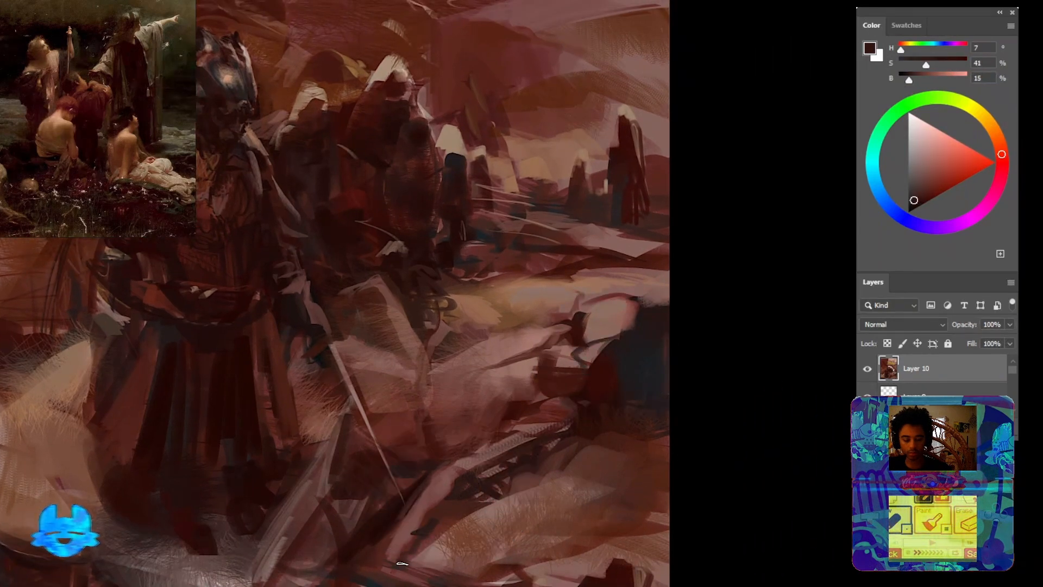
left_click_drag(416, 548, 585, 435)
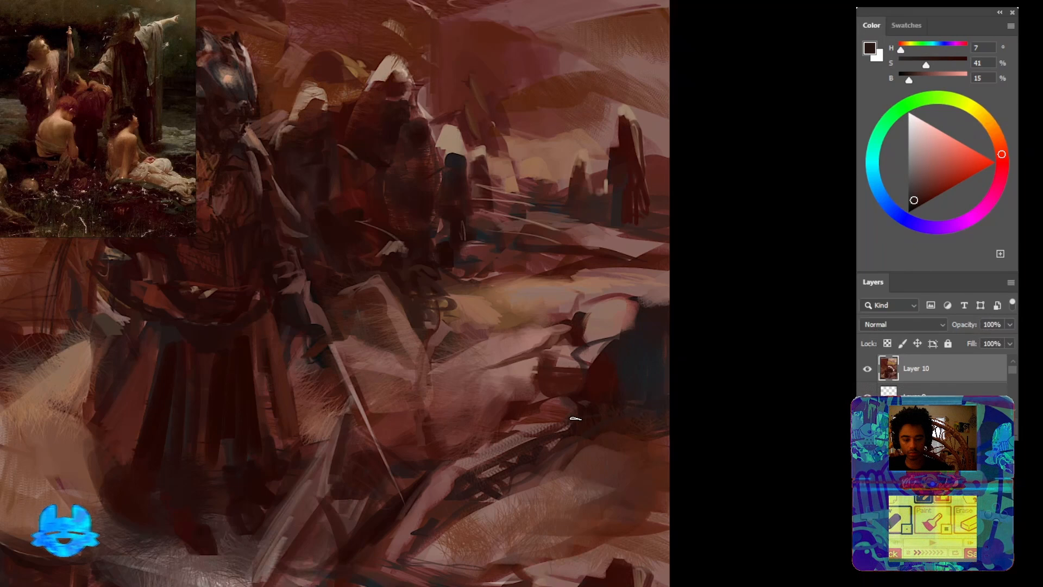
mouse_move(442, 384)
left_mouse_down()
mouse_move(432, 394)
mouse_move(464, 381)
mouse_move(438, 374)
mouse_move(432, 383)
mouse_move(478, 374)
mouse_move(440, 380)
mouse_move(543, 391)
mouse_move(491, 401)
mouse_move(504, 406)
left_mouse_up()
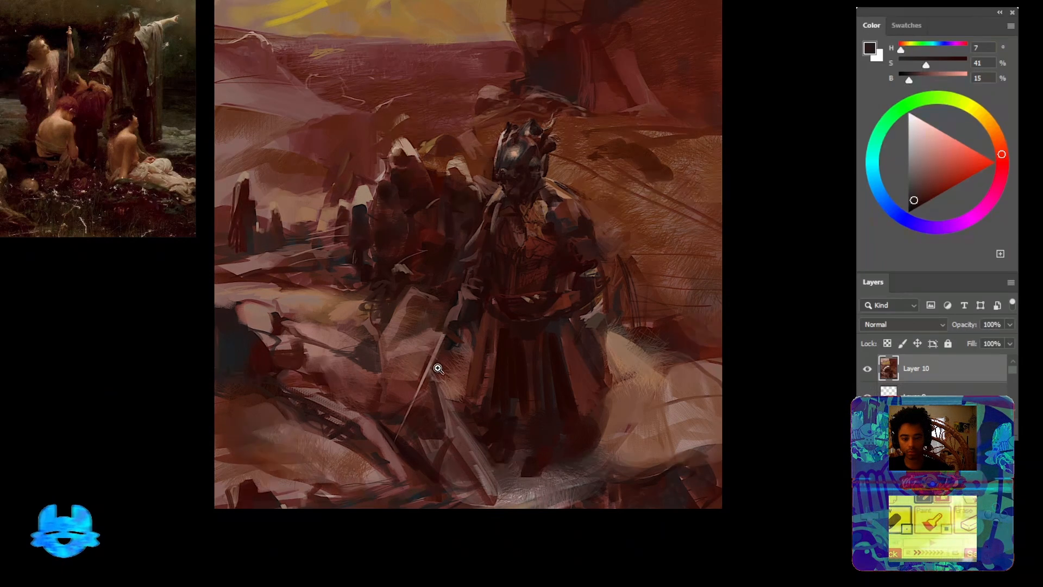
scroll(380, 391, "up", 3)
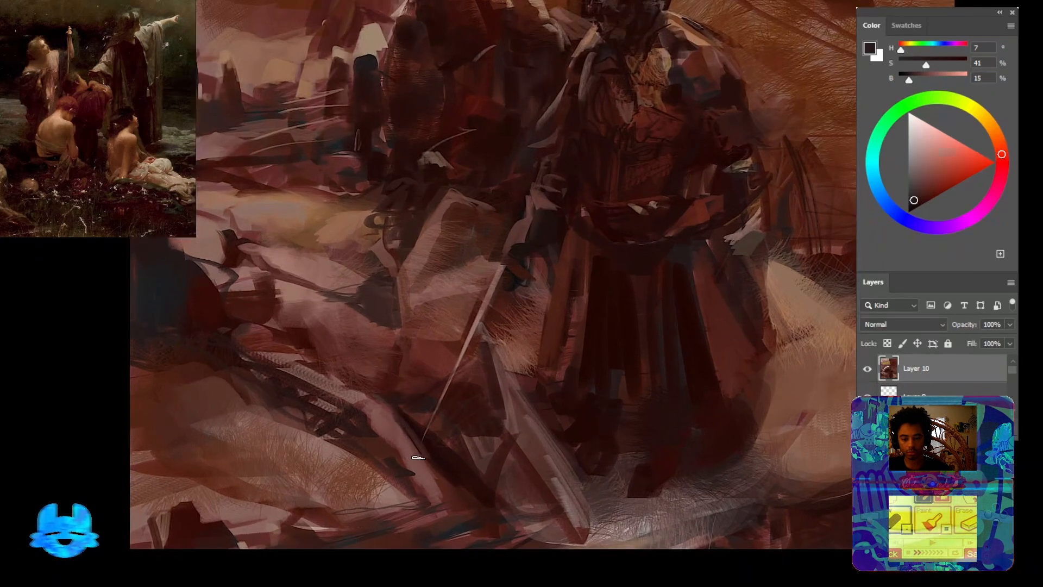
left_click(428, 451, "alt")
left_click_drag(424, 455, 431, 453)
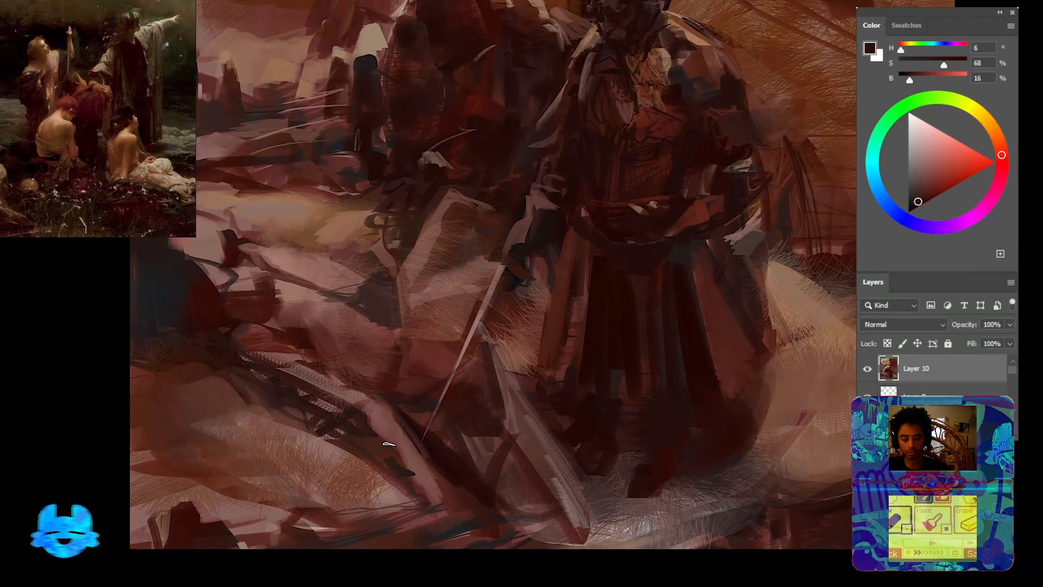
Sweep a long curved dark line from the canvas edge across the pale ground toward the sword, and edge it with sampled dusty pink
left_click_drag(258, 413, 347, 423)
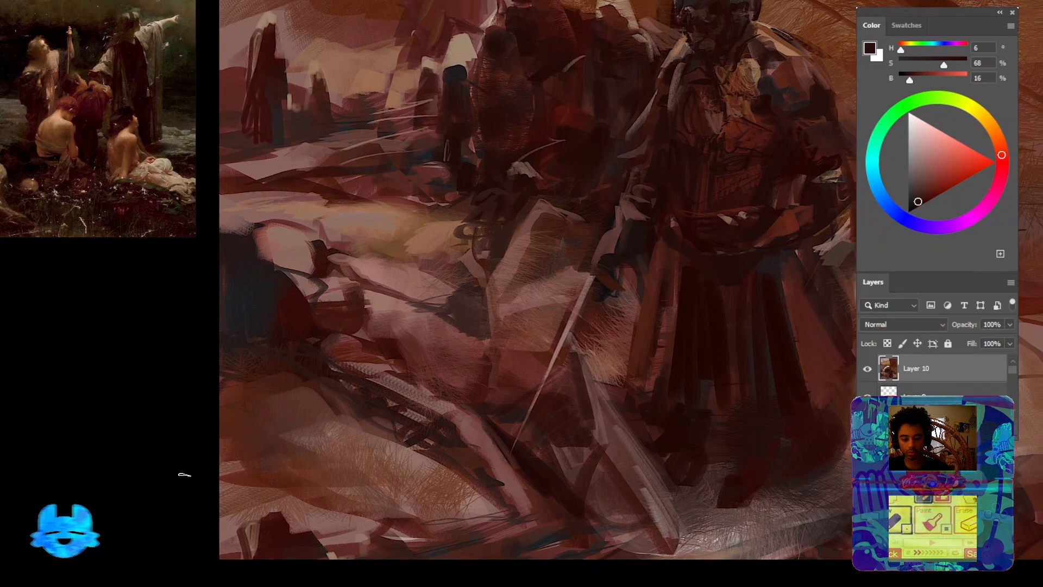
left_click_drag(228, 333, 299, 340)
mouse_move(233, 339)
left_mouse_down()
mouse_move(320, 316)
mouse_move(395, 361)
mouse_move(435, 404)
mouse_move(467, 413)
left_mouse_up()
left_click_drag(510, 463, 428, 402)
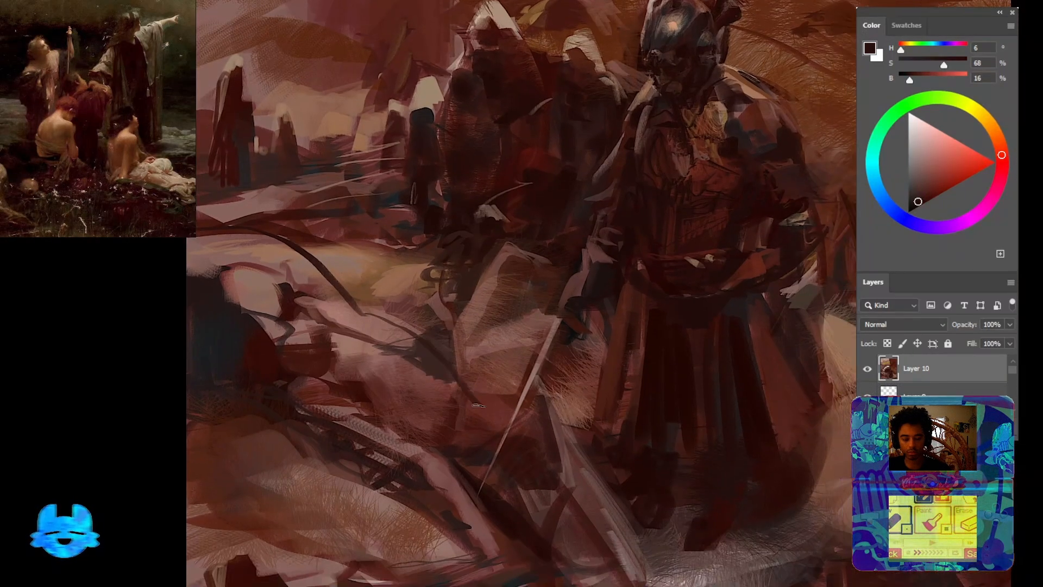
left_click(443, 340, "alt")
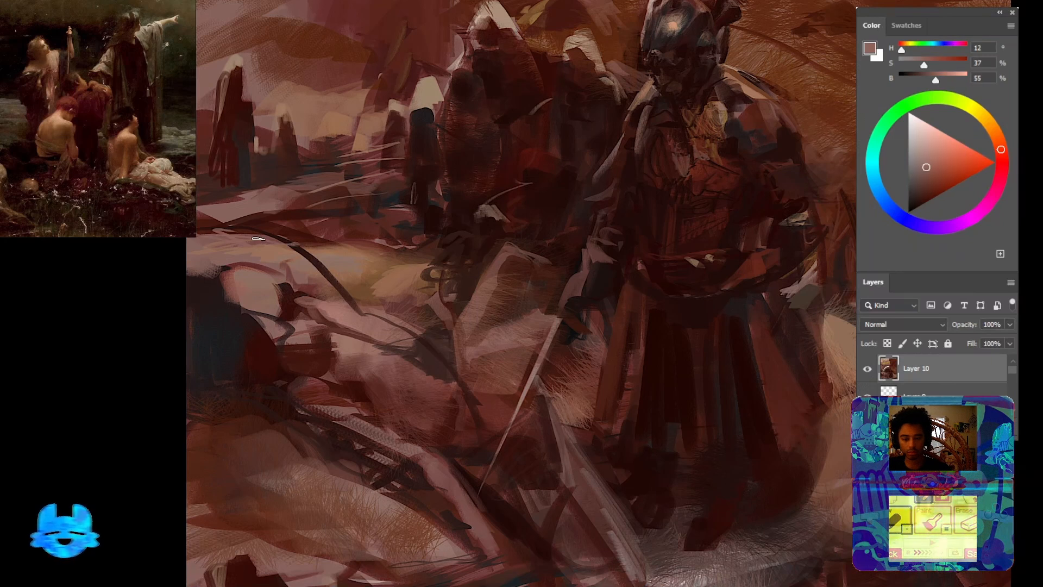
mouse_move(340, 304)
left_mouse_down()
mouse_move(448, 369)
mouse_move(489, 541)
left_mouse_up()
Draw long near-black red lines and rough dark clumps across the lowest foreground with a sampled color
left_click(525, 488, "alt")
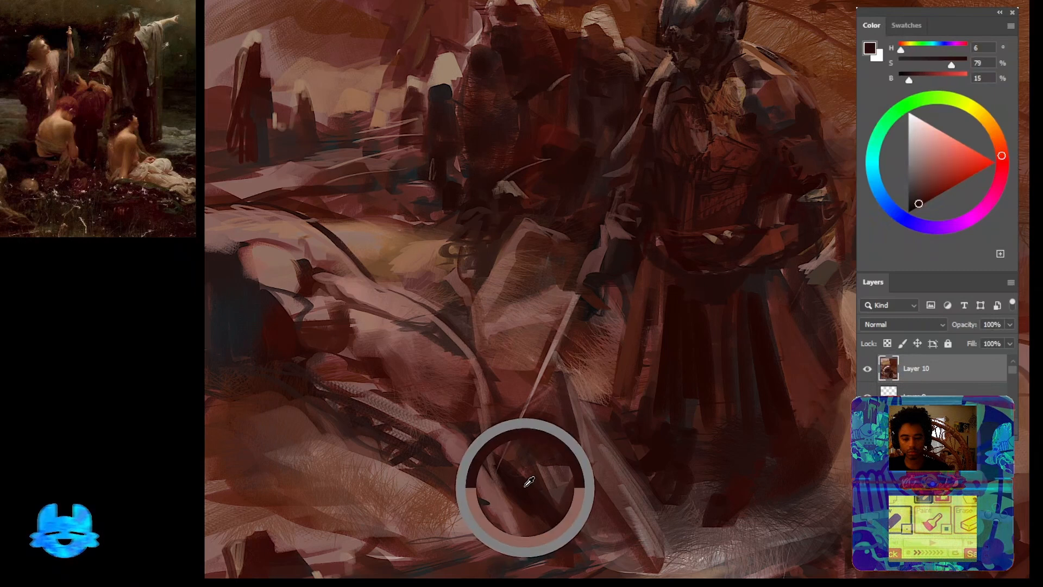
mouse_move(192, 500)
left_mouse_down()
mouse_move(322, 544)
mouse_move(486, 578)
left_mouse_up()
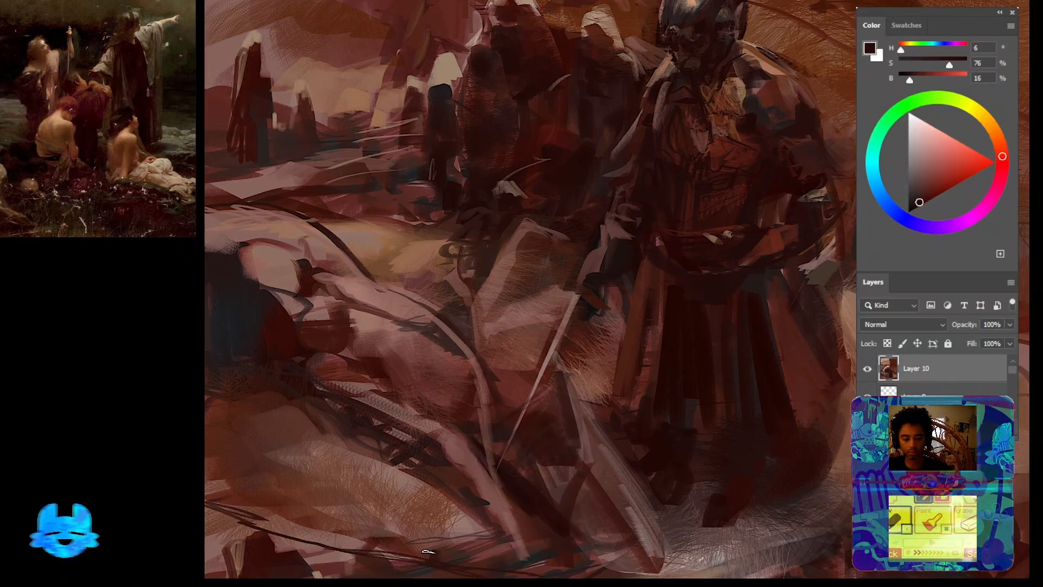
mouse_move(428, 551)
left_mouse_down()
mouse_move(378, 535)
mouse_move(359, 543)
left_mouse_up()
Add sampled deep red accents to the hollows of the pale rocks and touch up the curved ridge with sampled reddish brown
left_click(376, 363, "alt")
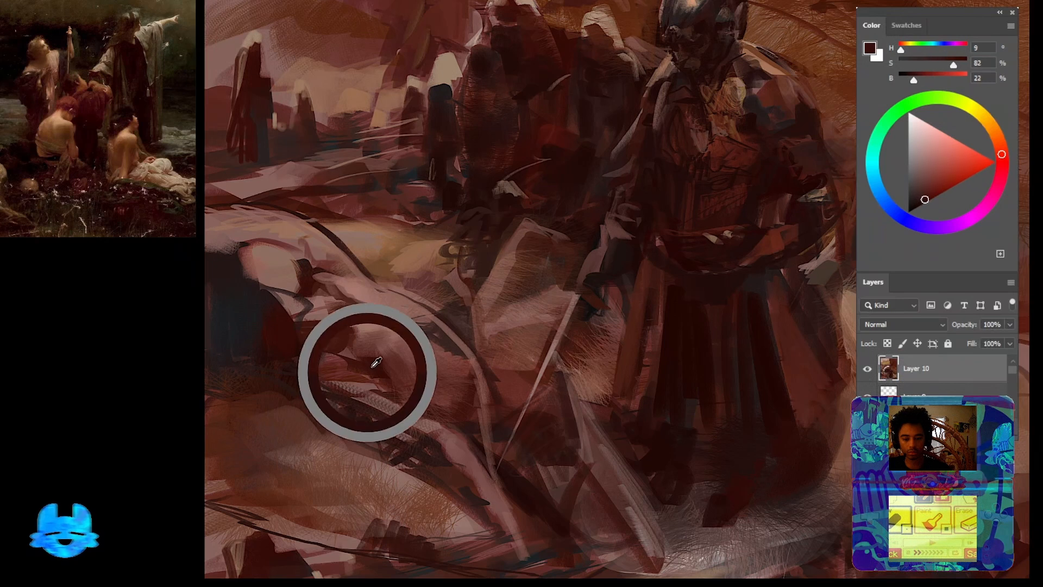
left_click_drag(359, 324, 347, 332)
left_click(322, 278, "alt")
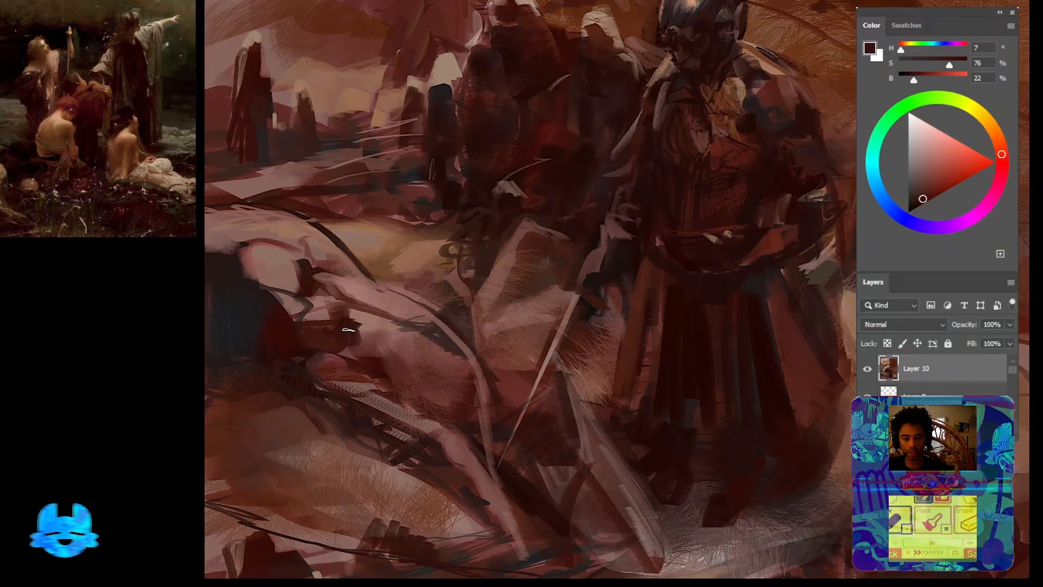
left_click_drag(484, 461, 397, 450)
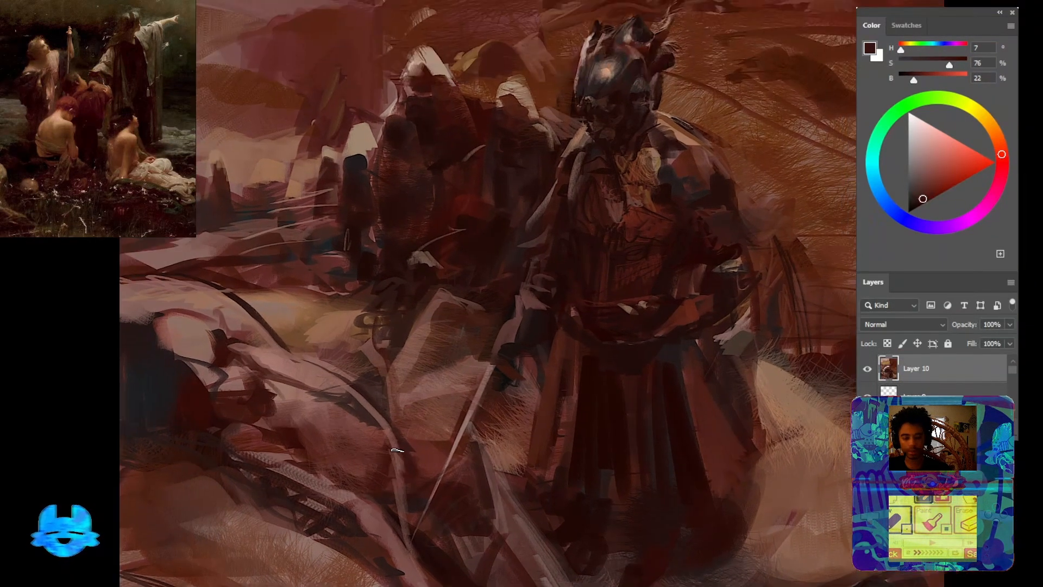
left_click(388, 397, "alt")
left_click_drag(402, 404, 439, 411)
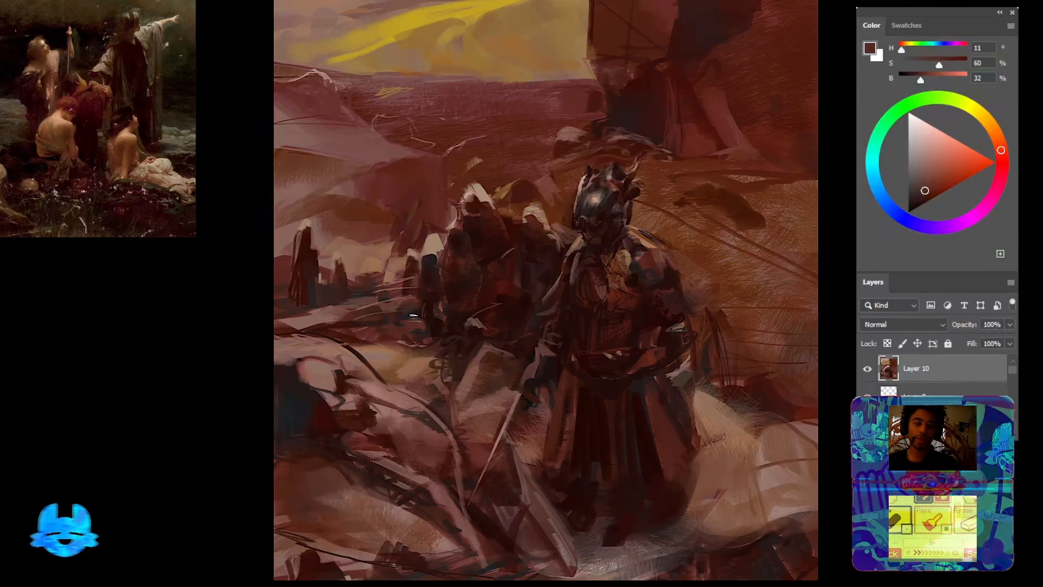
scroll(475, 348, "down", 3)
scroll(475, 349, "down", 2)
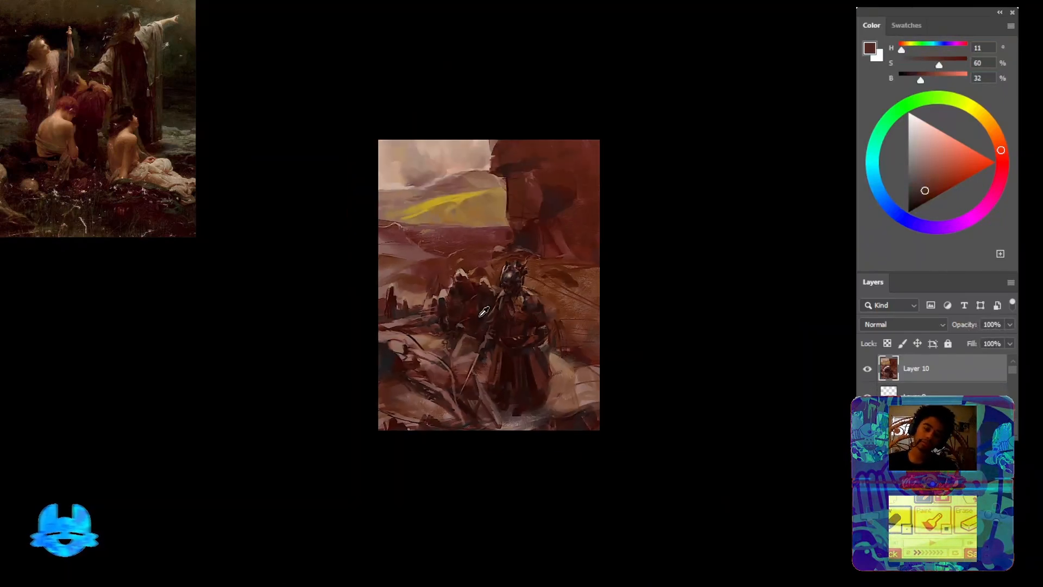
scroll(489, 340, "up", 3)
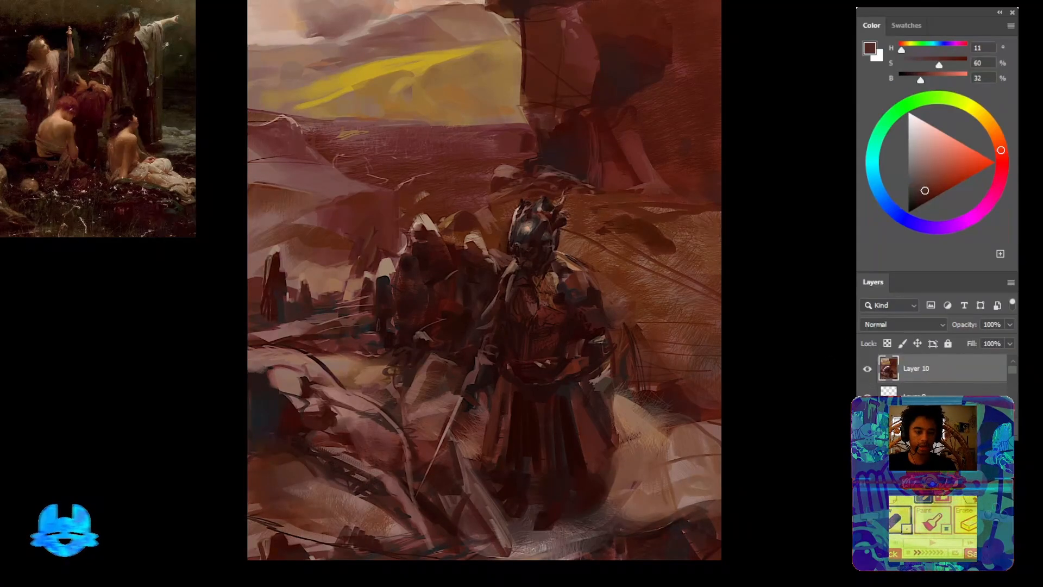
Go through the layer stack and select Layer 11, the full painting layer
left_click_drag(565, 257, 555, 276)
mouse_move(578, 310)
left_mouse_down()
mouse_move(560, 307)
mouse_move(500, 360)
mouse_move(574, 363)
left_mouse_up()
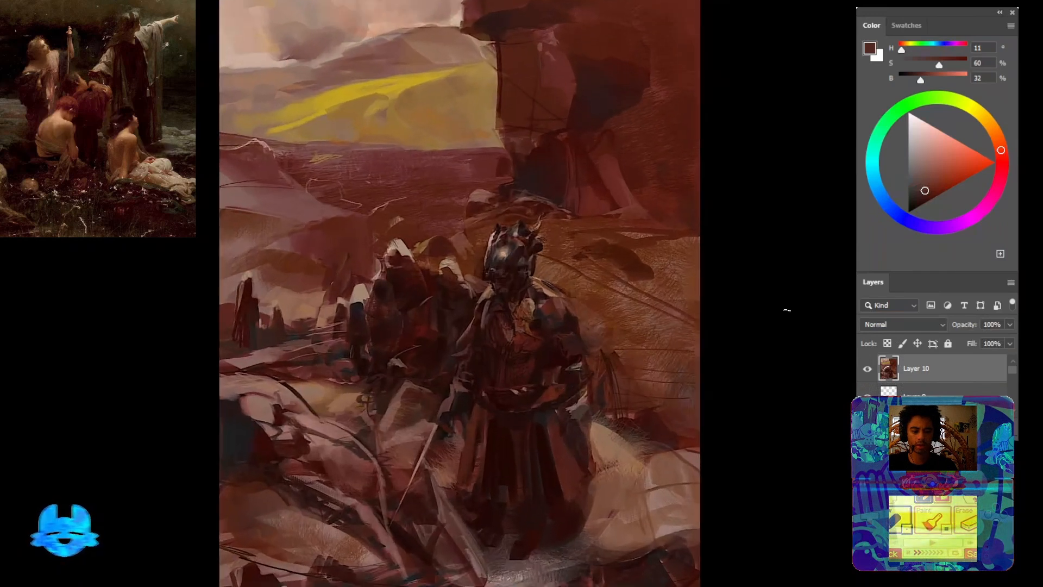
left_click_drag(1015, 372, 1009, 385)
scroll(955, 370, "down", 3)
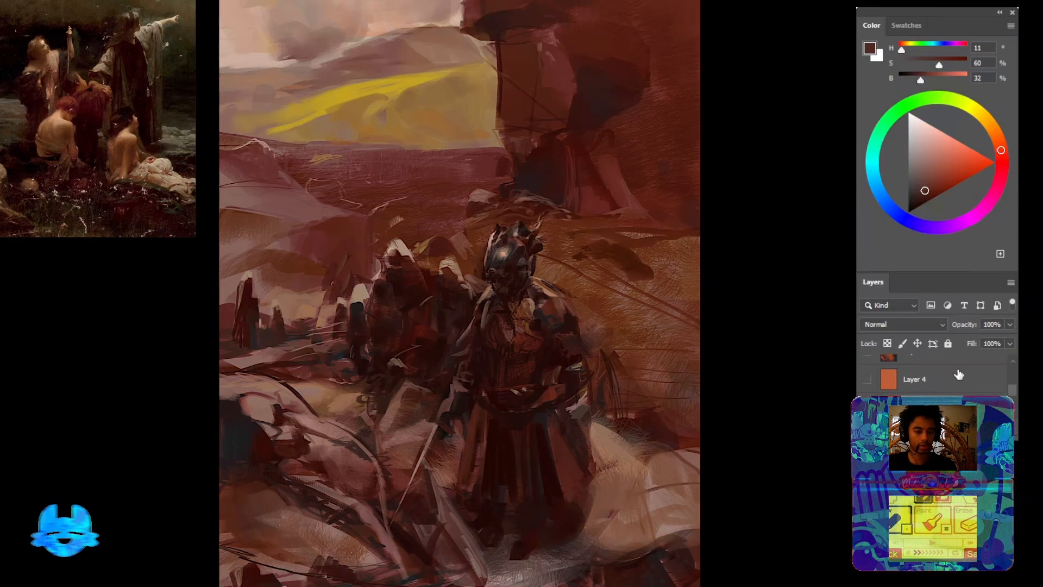
left_click_drag(1013, 395, 998, 363)
left_click(966, 365)
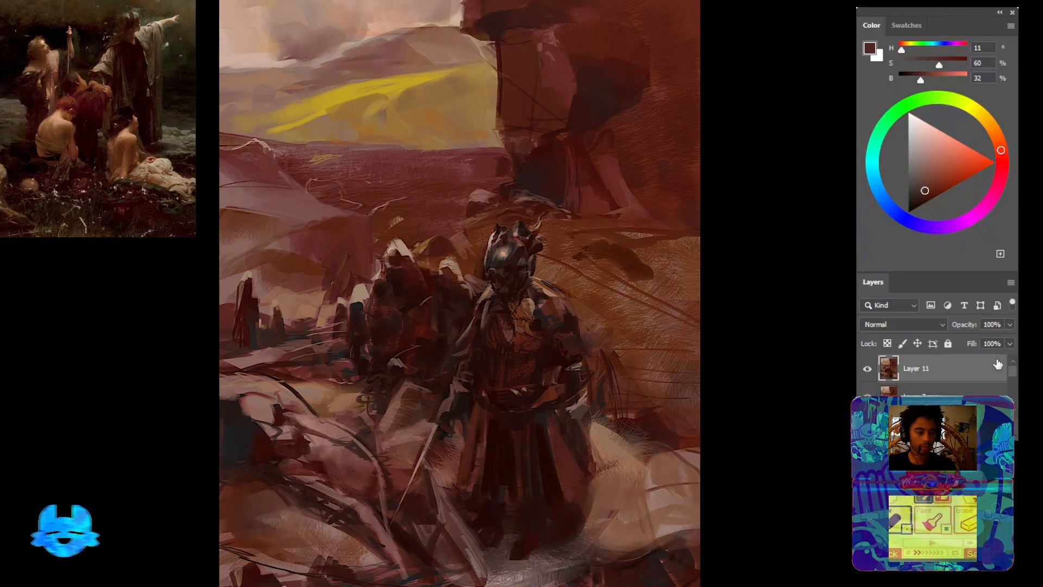
Toggle the visibility of Layer 11 to compare the current painting with the earlier version at large and thumbnail size
left_click(867, 370)
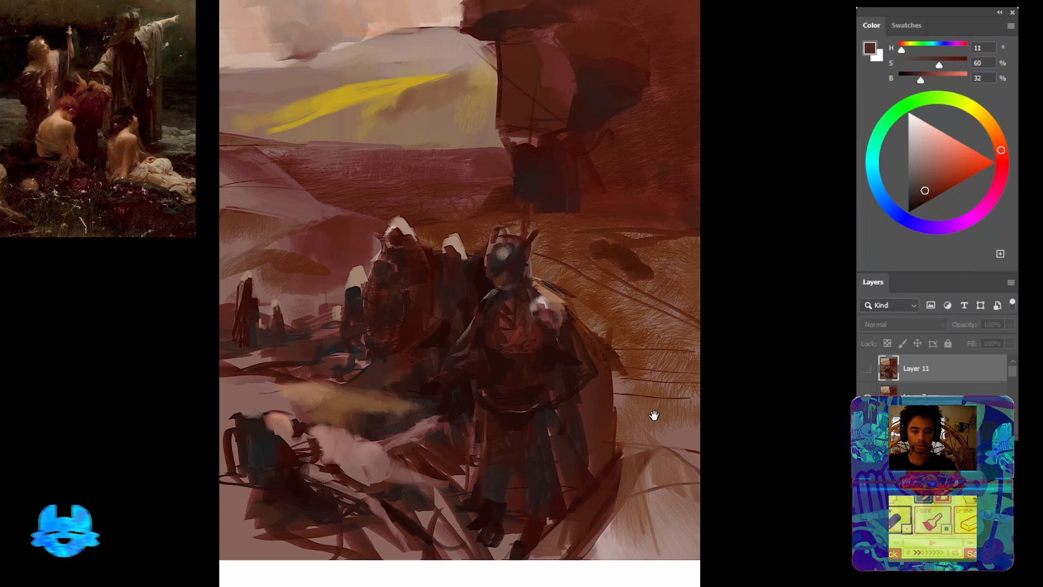
left_click_drag(654, 415, 535, 413)
left_click(867, 370)
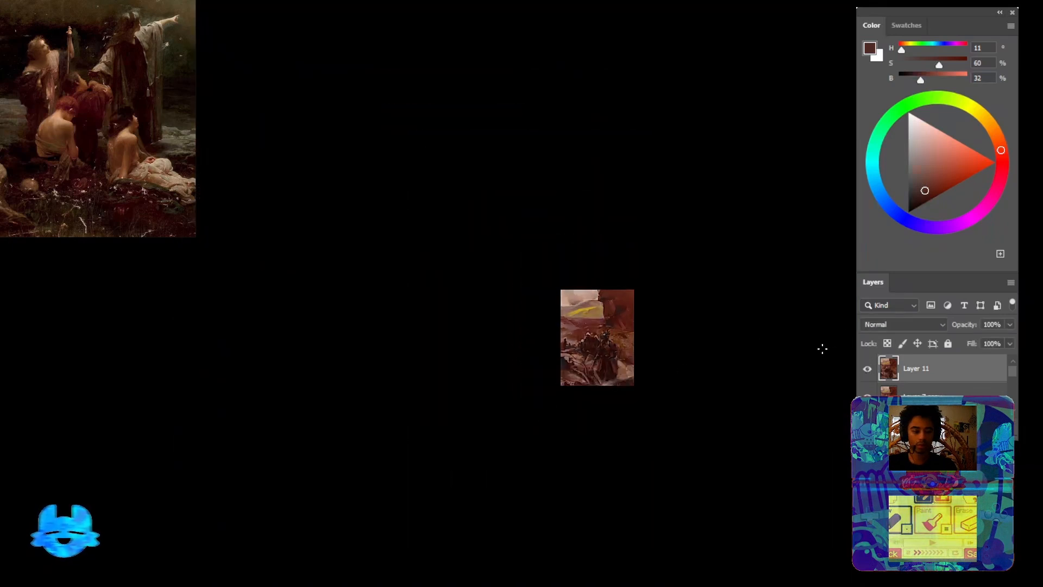
left_click(867, 370)
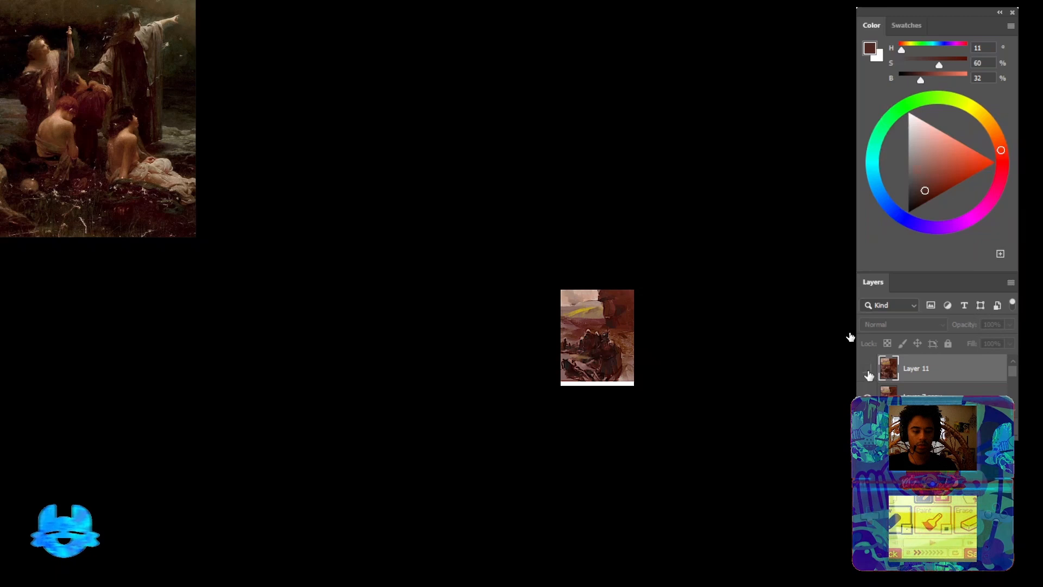
left_click(867, 371)
left_click(868, 371)
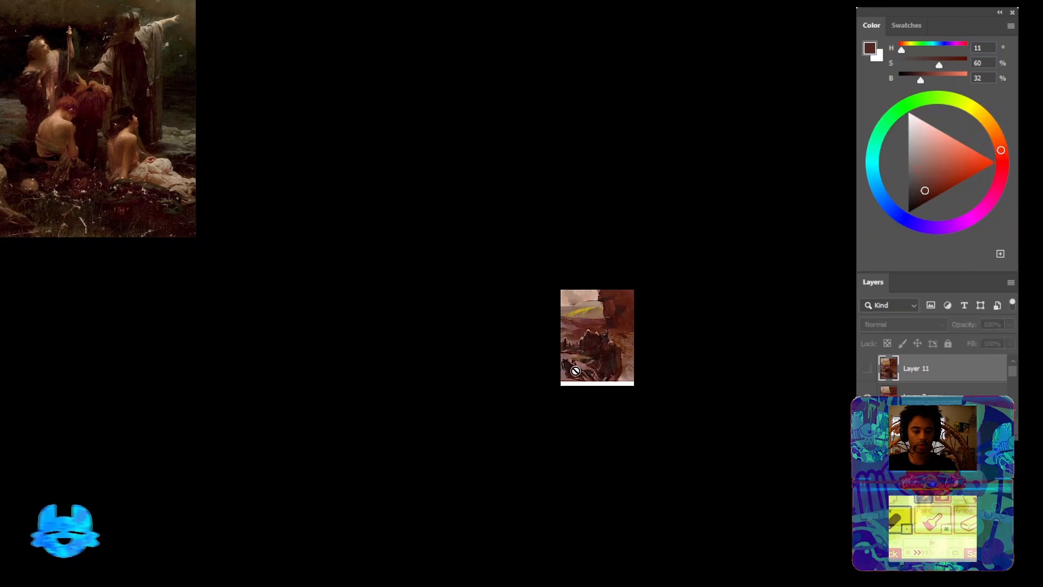
left_click(868, 371)
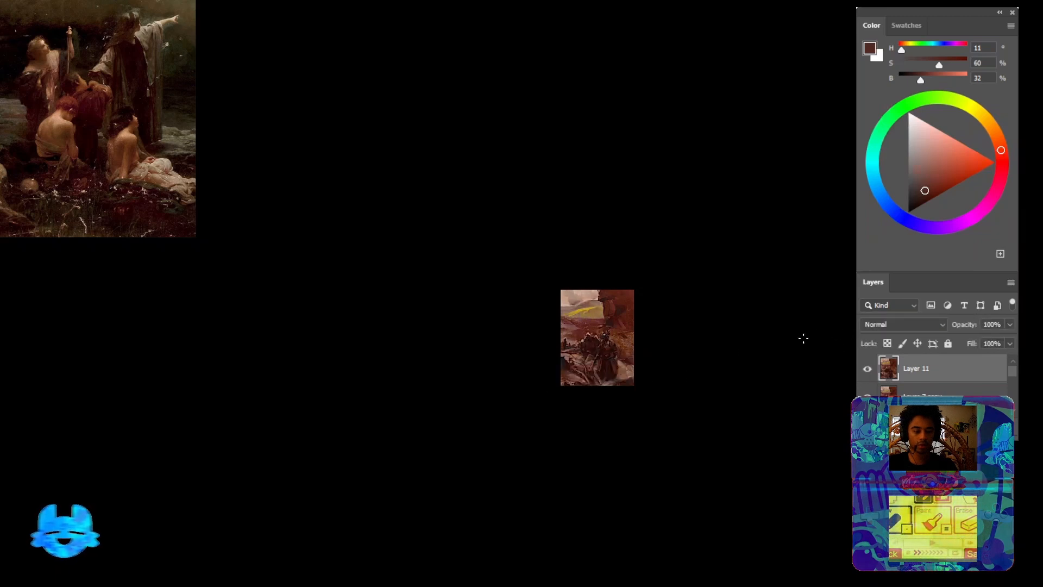
Shift the Layer 11 painting upward with Free Transform to bring more foreground into the canvas
left_click(897, 391)
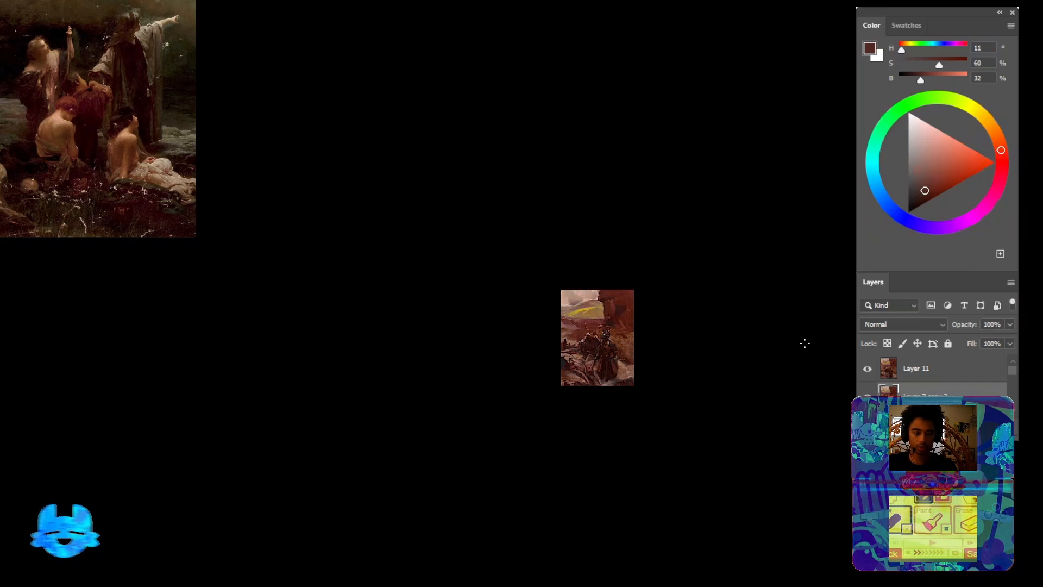
left_click(888, 375)
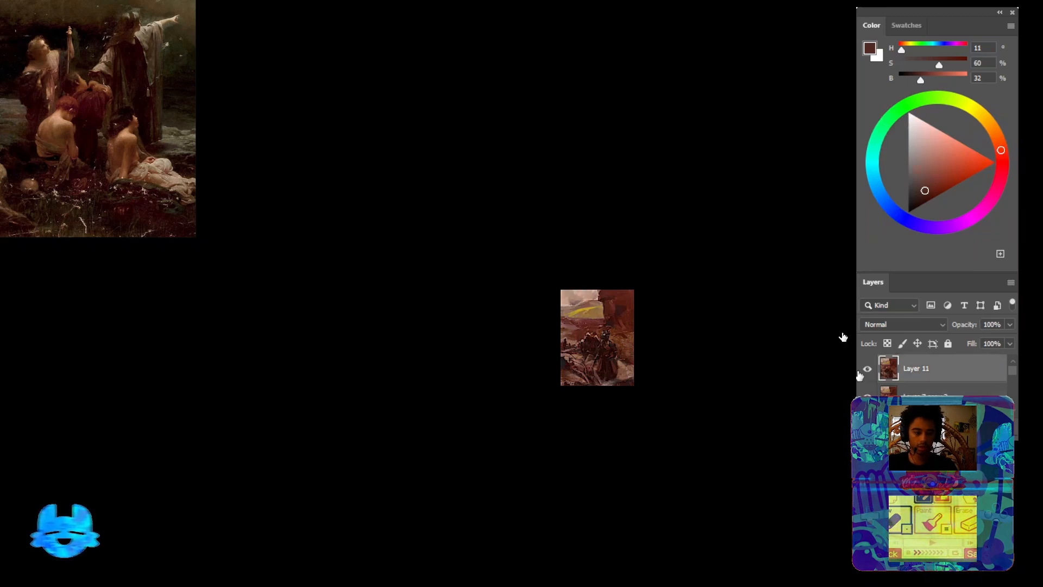
scroll(748, 333, "up", 5)
key("ctrl+t")
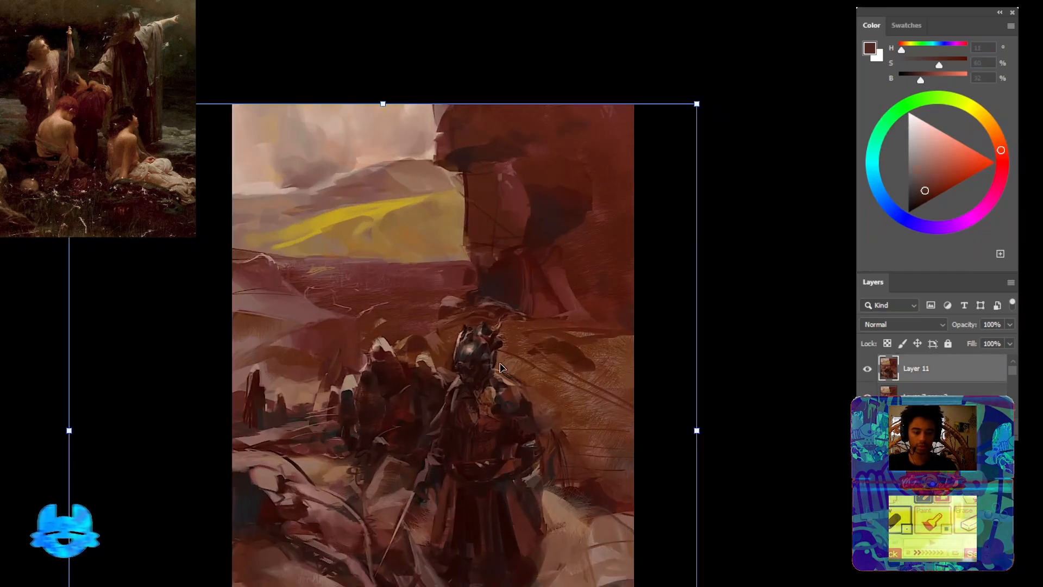
left_click_drag(504, 368, 504, 324)
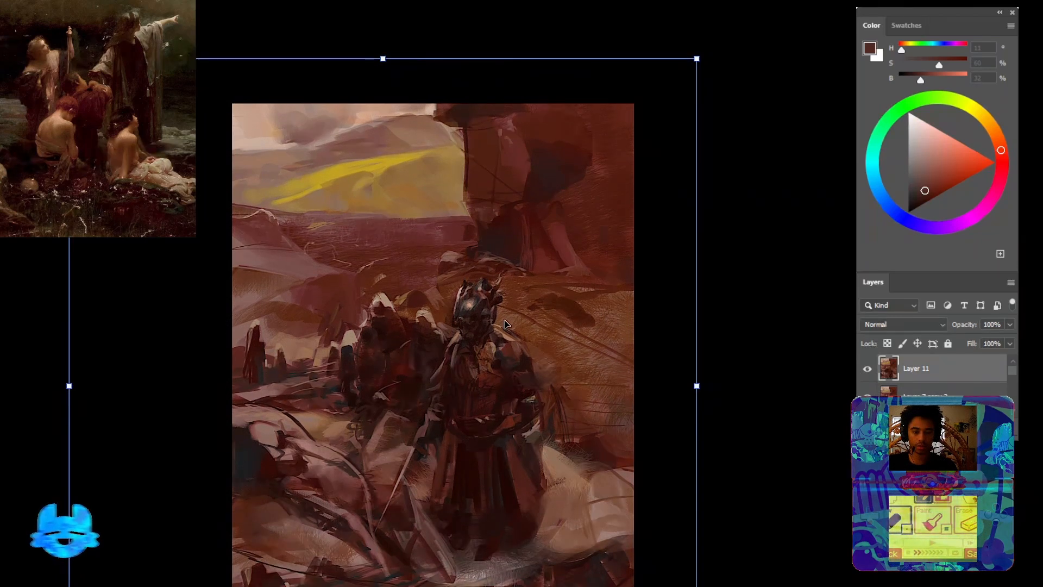
key("Return")
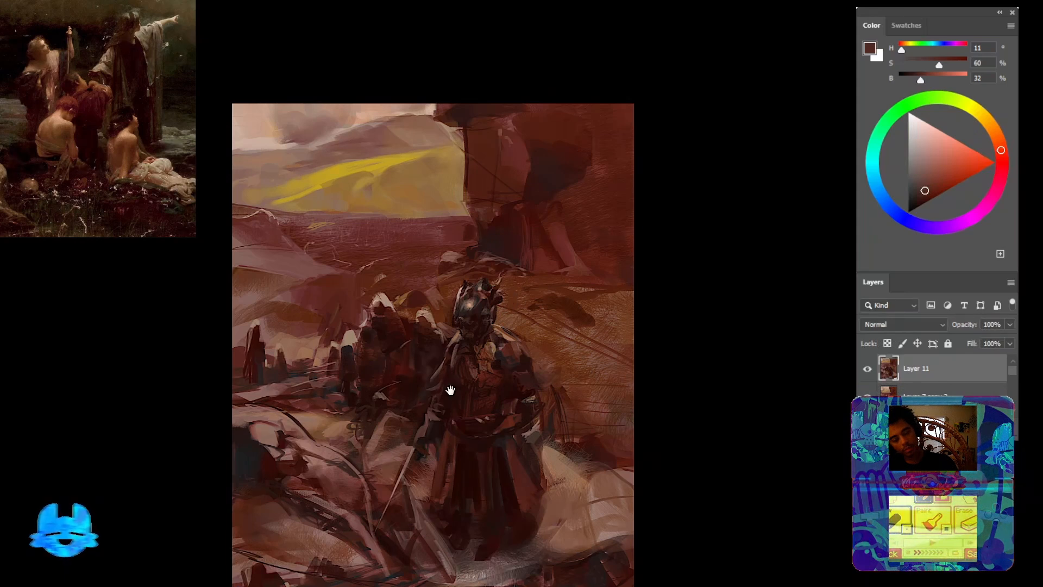
Paint over the white gap in the painting's lower-right corner with brown tones sampled from the nearby ground
left_click_drag(450, 390, 462, 292)
scroll(433, 405, "up", 3)
left_click_drag(429, 409, 378, 368)
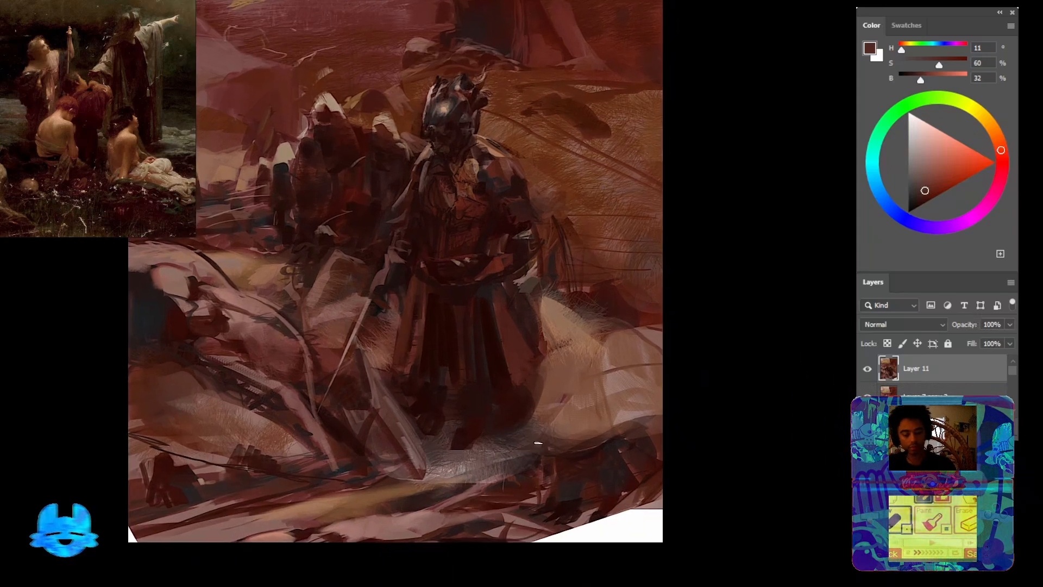
left_click(603, 439, "alt")
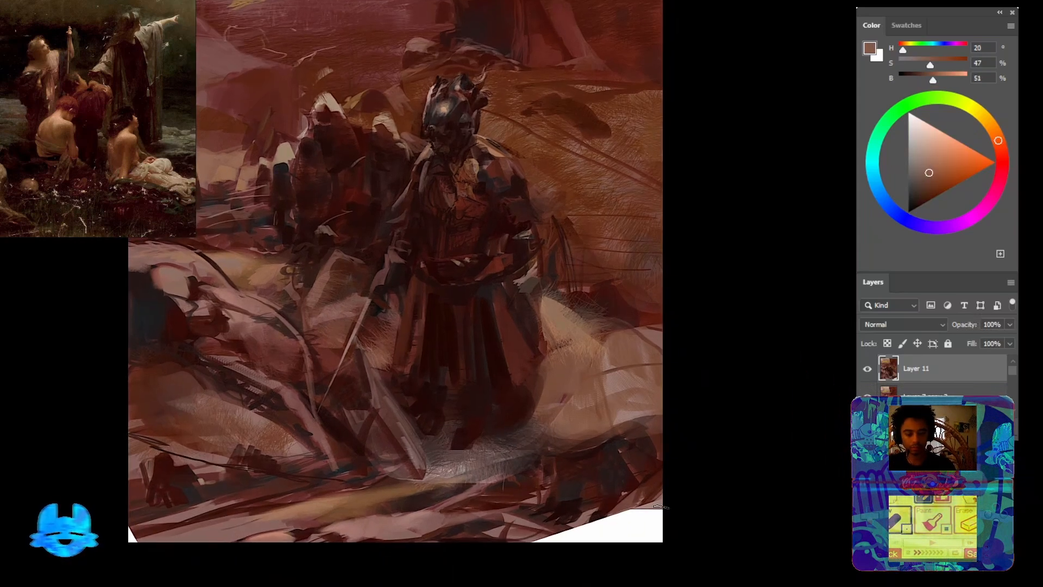
mouse_move(661, 506)
left_mouse_down()
mouse_move(610, 536)
mouse_move(630, 522)
mouse_move(564, 541)
left_mouse_up()
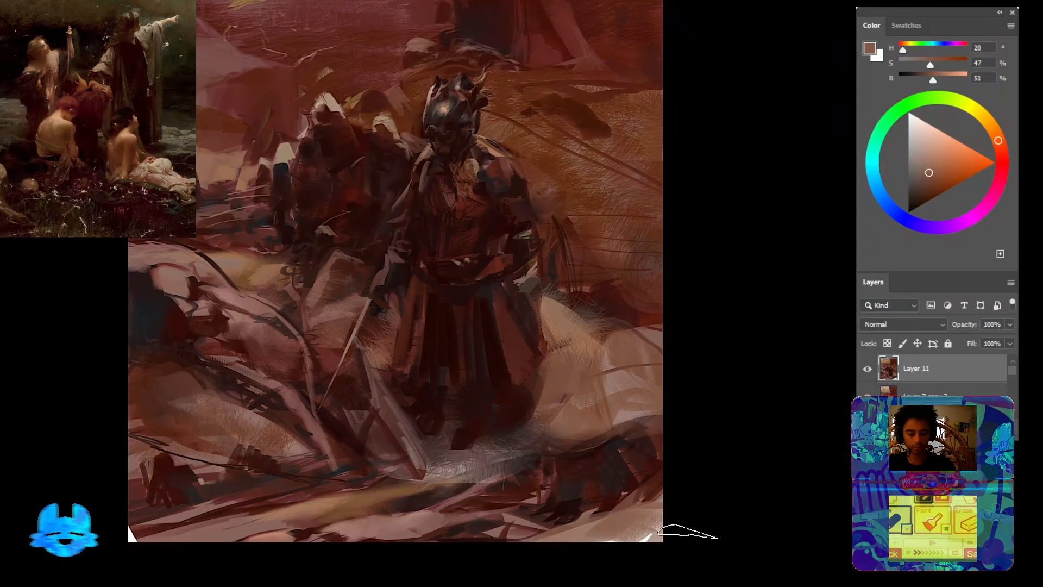
left_click(652, 486, "alt")
mouse_move(648, 486)
left_mouse_down()
mouse_move(604, 525)
mouse_move(630, 527)
left_mouse_up()
Brush muted reddish-brown strokes across the foreground ground below the warrior, using colours sampled from the painting
left_click(584, 447, "alt")
mouse_move(452, 512)
left_mouse_down()
mouse_move(564, 527)
mouse_move(442, 521)
mouse_move(413, 540)
left_mouse_up()
left_click(476, 528, "alt")
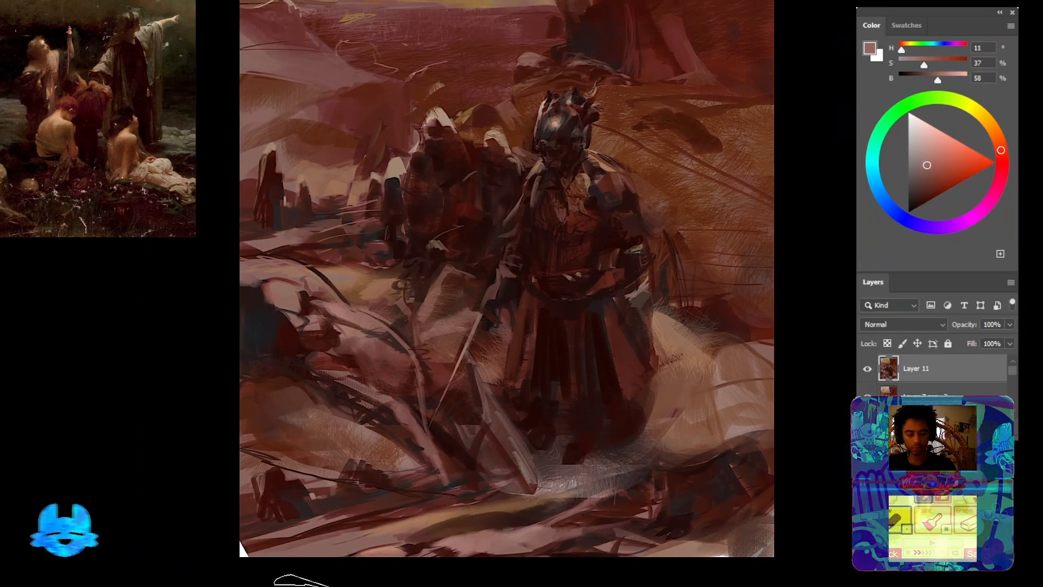
left_click(730, 392, "alt")
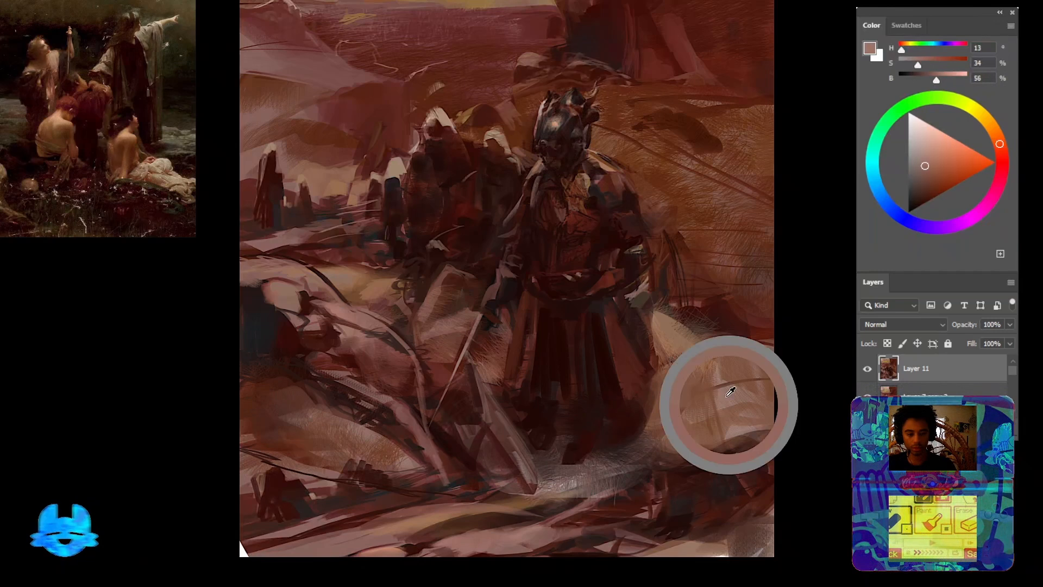
left_click_drag(548, 524, 473, 506)
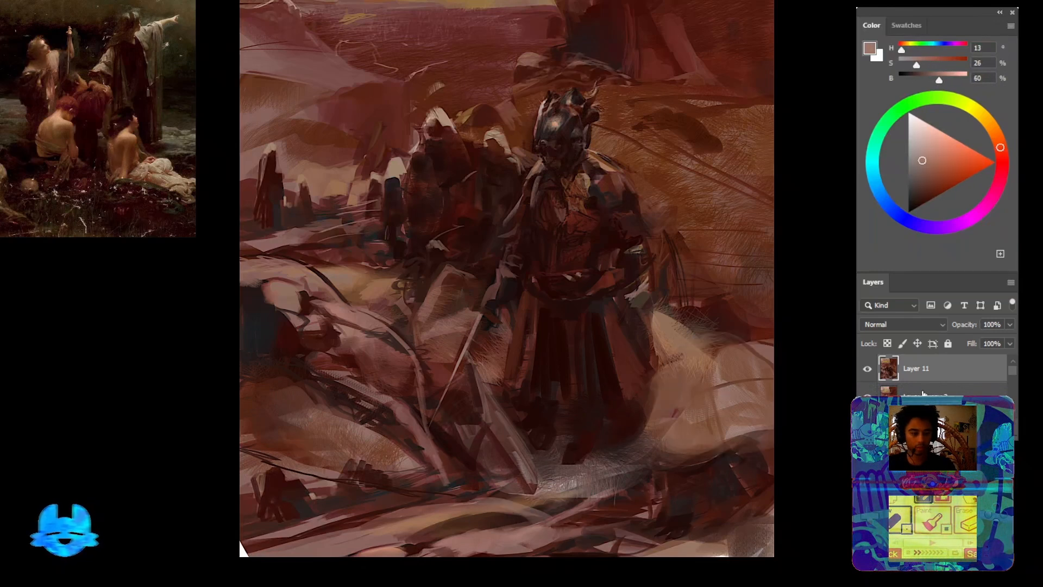
Lasso the strip of foreground ground along the painting's lower edge and copy it to a new layer
left_click_drag(549, 507, 522, 505)
key("l")
mouse_move(370, 484)
left_mouse_down()
mouse_move(337, 487)
mouse_move(500, 560)
mouse_move(549, 503)
mouse_move(381, 472)
left_mouse_up()
key("ctrl+shift+alt+n")
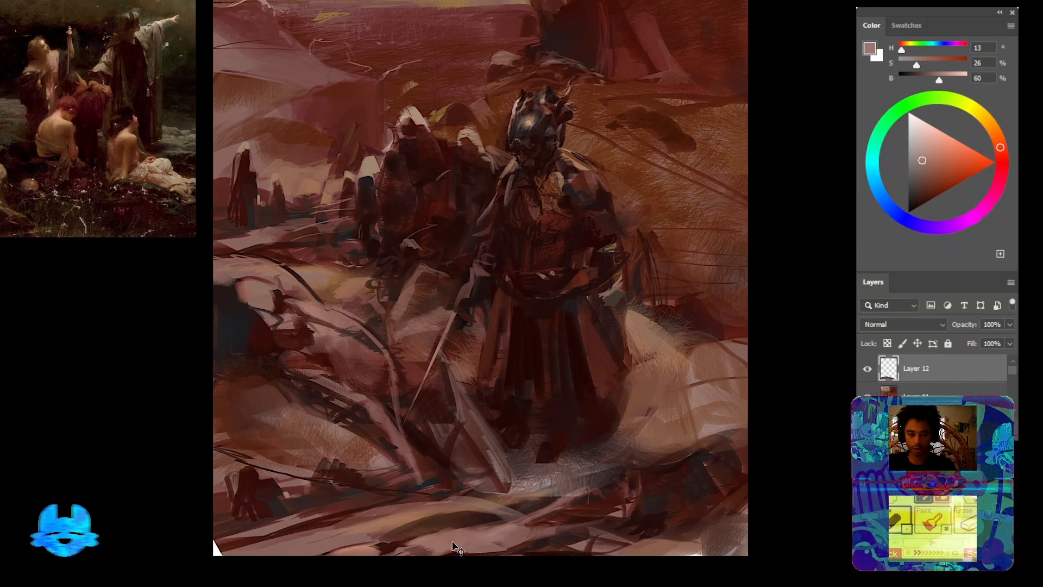
Warp the copied foreground strip so its left part bulges upward into a curved mound
key("ctrl+t")
left_click(410, 449)
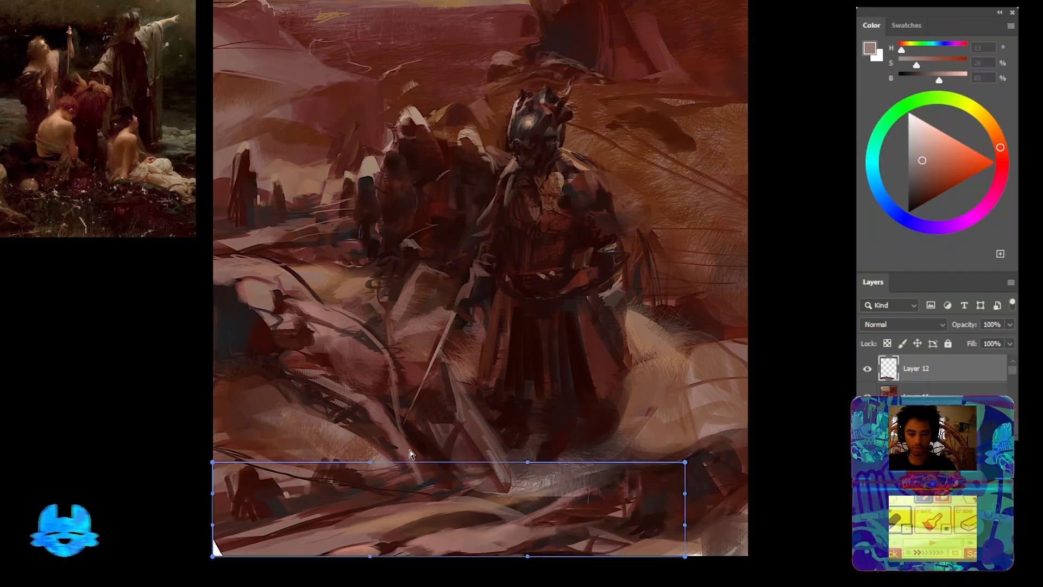
mouse_move(372, 479)
left_mouse_down()
mouse_move(358, 465)
mouse_move(295, 448)
mouse_move(276, 415)
mouse_move(325, 466)
mouse_move(382, 482)
left_mouse_up()
left_click_drag(513, 477, 518, 490)
left_click_drag(422, 492, 441, 476)
left_click_drag(592, 480, 592, 491)
left_click_drag(527, 456, 528, 466)
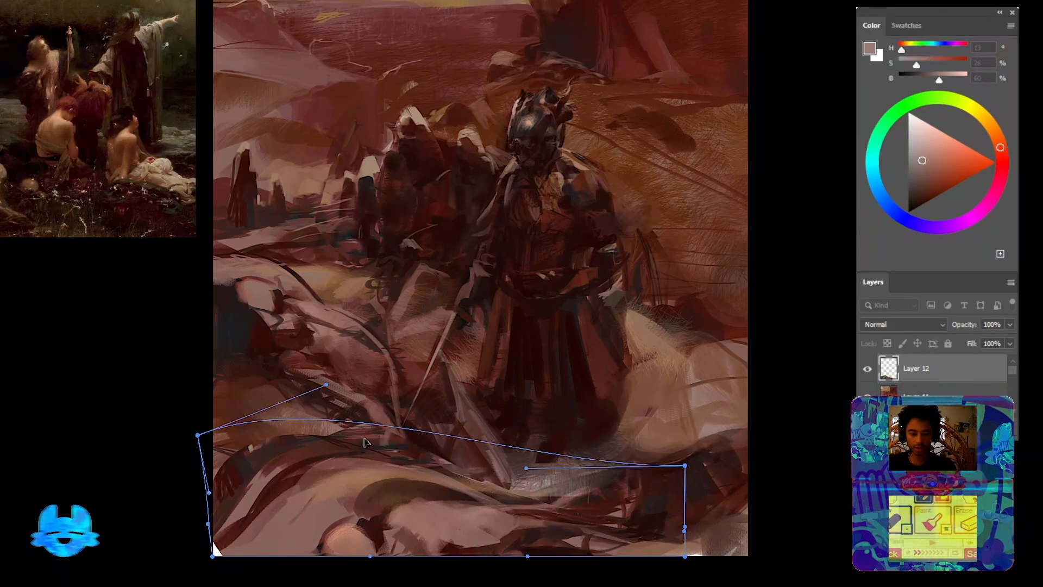
key("Return")
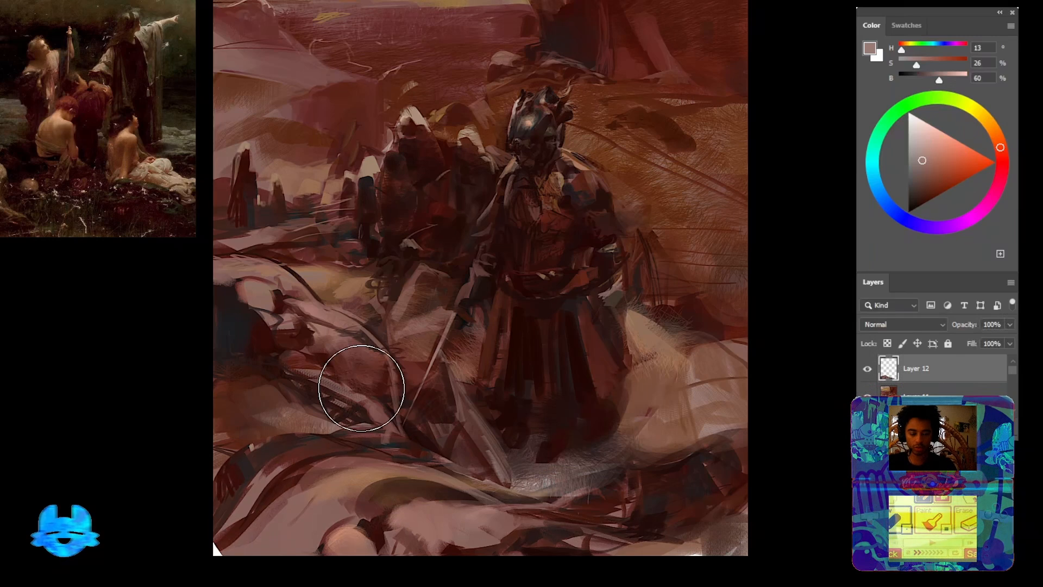
Sample a dusty pink-brown from the ground and brush along the upper edge of the warped mound
key("b")
left_click(328, 430, "alt")
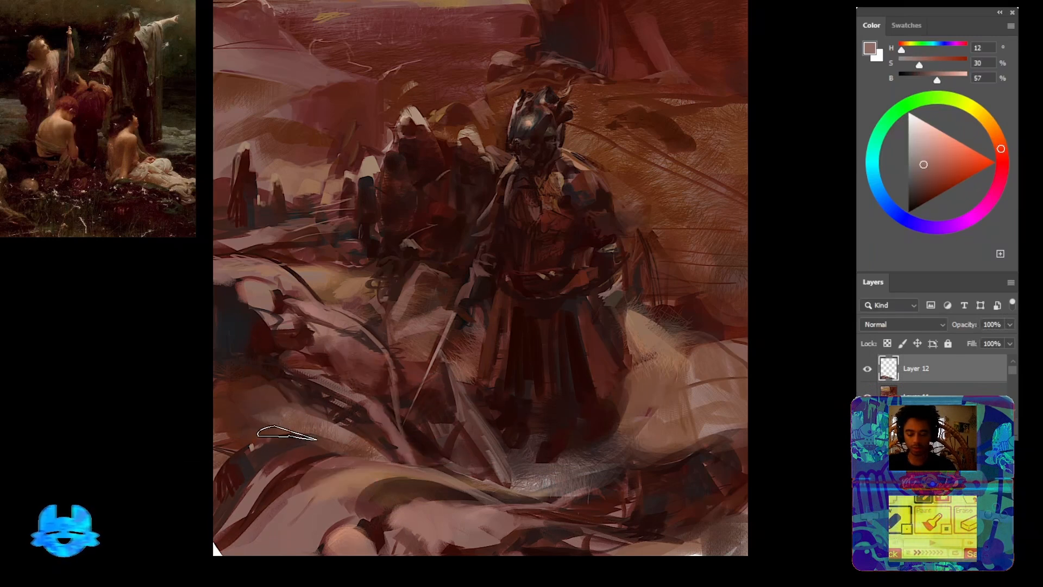
key("b")
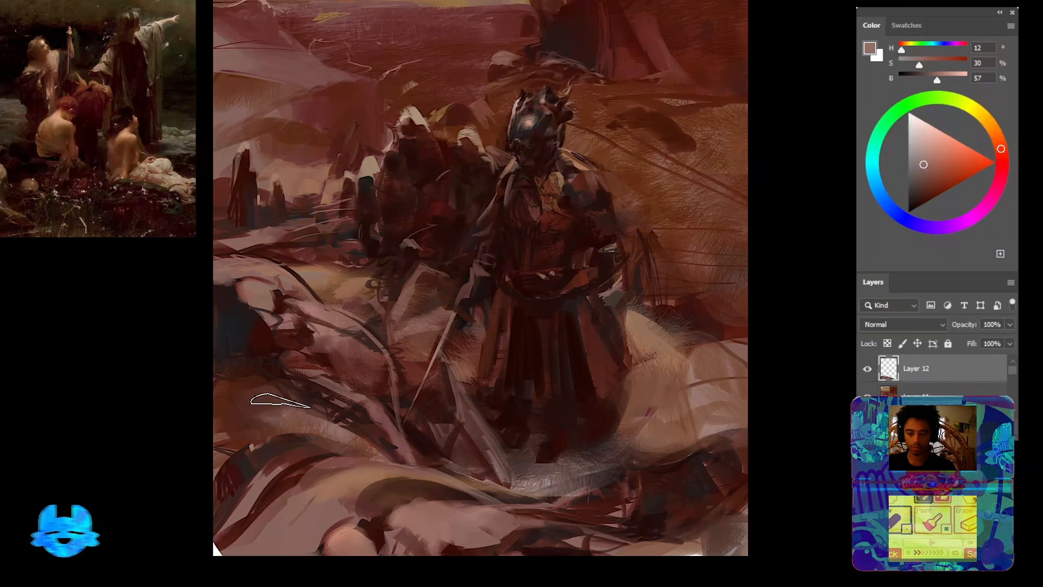
mouse_move(290, 410)
left_mouse_down()
mouse_move(328, 417)
mouse_move(458, 484)
mouse_move(249, 402)
mouse_move(355, 503)
left_mouse_up()
Lasso the curved ridge above the pale rock at the painting's left edge and the slope above the foreground mound
key("l")
mouse_move(259, 269)
left_mouse_down("shift")
mouse_move(362, 333)
mouse_move(365, 300)
mouse_move(259, 269)
left_mouse_up("shift")
left_click_drag(434, 300, 409, 390)
left_click_drag(434, 207, 422, 398)
left_click_drag(524, 159, 521, 161, "shift")
Paint the selected ridge and slope with light orange (H 36, S 56, B 100) based on the sky, and deselect
left_click(540, 69, "alt")
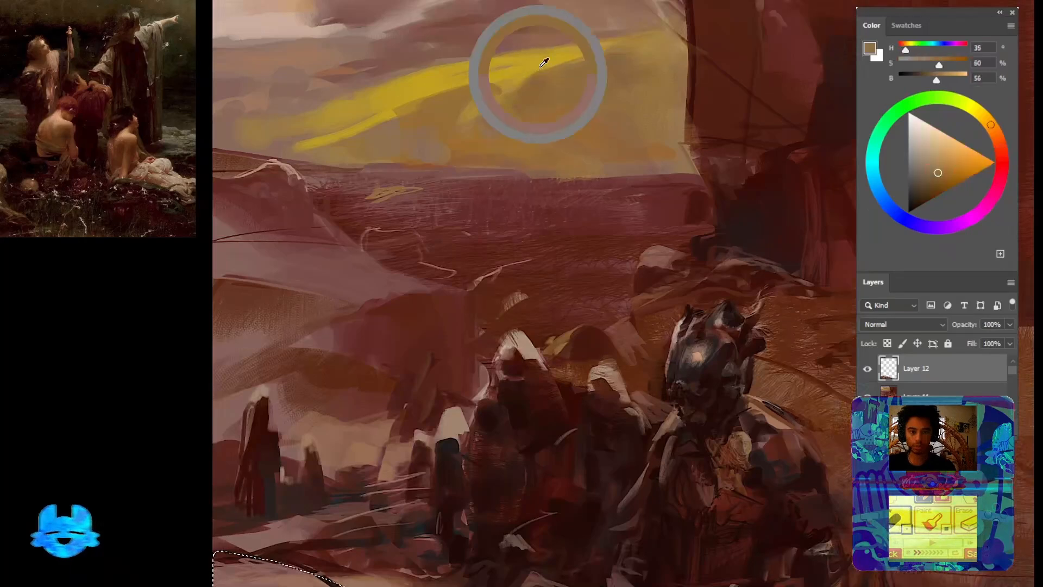
left_click_drag(961, 147, 958, 140)
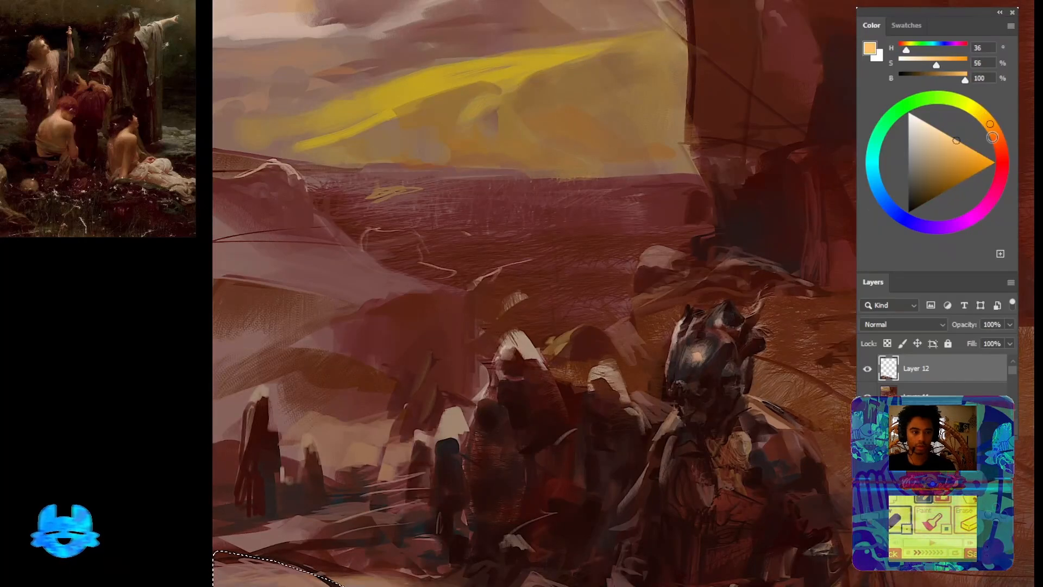
mouse_move(285, 567)
left_mouse_down()
mouse_move(337, 422)
mouse_move(351, 434)
mouse_move(273, 424)
left_mouse_up()
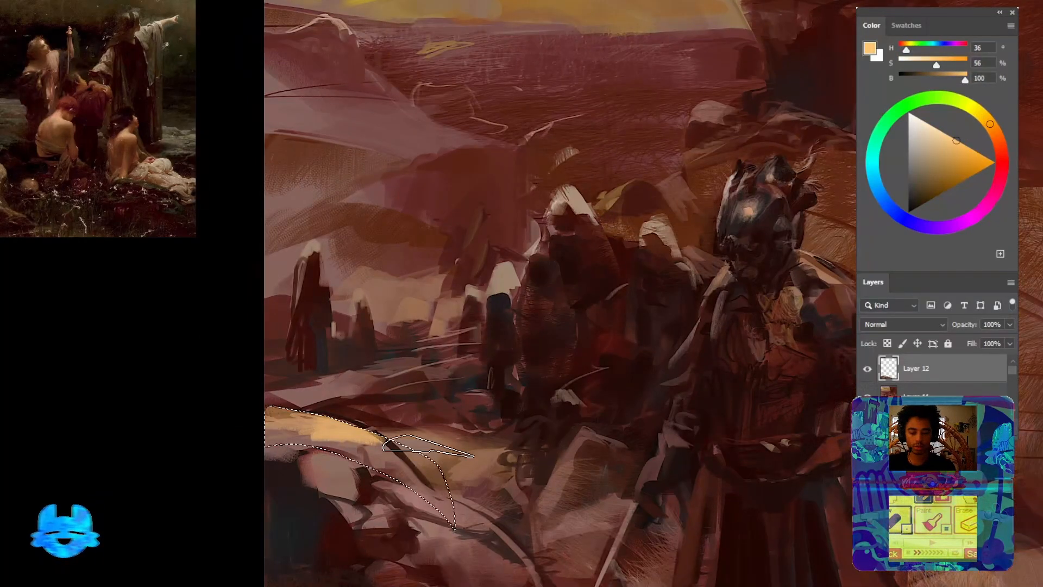
mouse_move(427, 446)
left_mouse_down()
mouse_move(369, 426)
mouse_move(390, 444)
left_mouse_up()
mouse_move(347, 414)
left_mouse_down()
mouse_move(440, 494)
mouse_move(366, 308)
left_mouse_up()
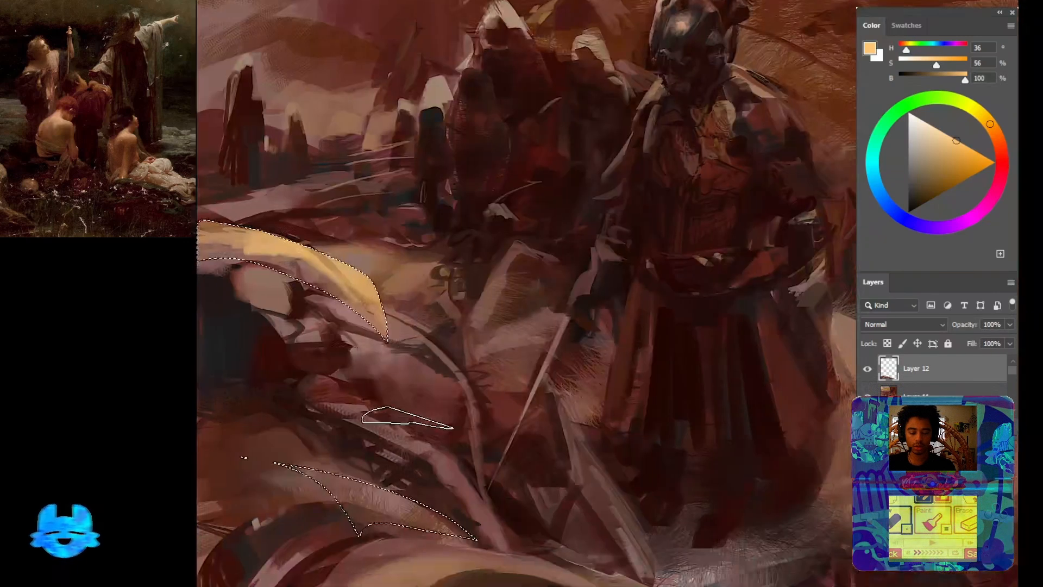
mouse_move(332, 470)
left_mouse_down()
mouse_move(334, 494)
mouse_move(360, 487)
mouse_move(434, 509)
left_mouse_up()
key("ctrl+d")
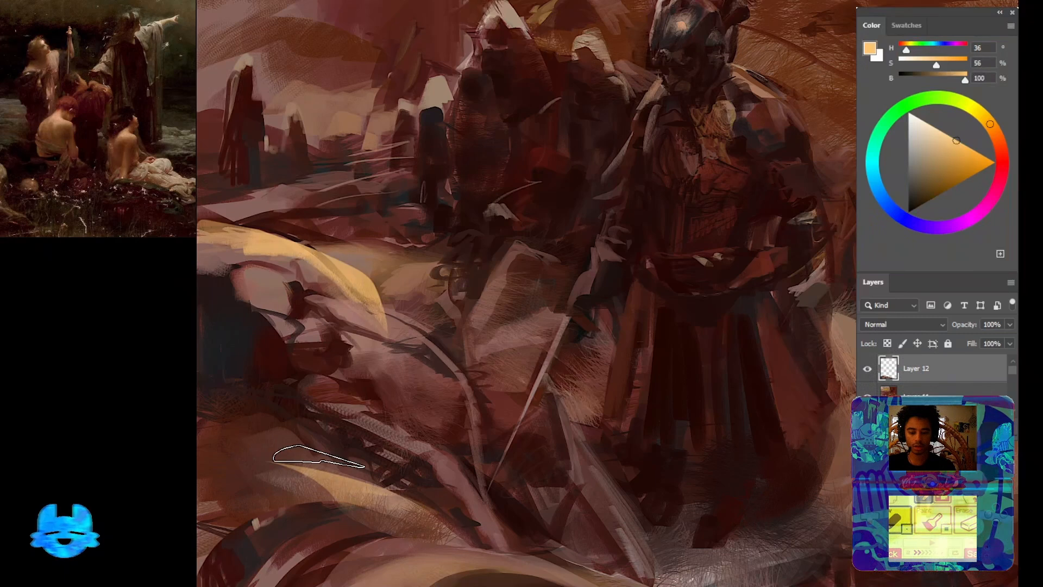
Sketch dark red (H 5, S 86, B 20) curved marks on the lower lit slope and the pale rock with a smaller brush
left_click(326, 439, "alt")
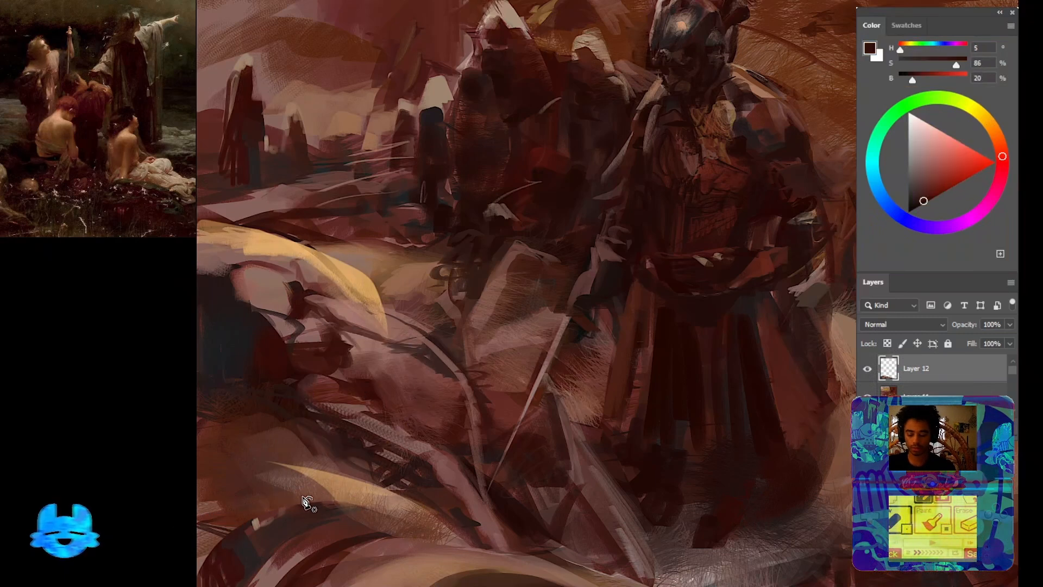
key("b")
key("[")
key("[")
key("[")
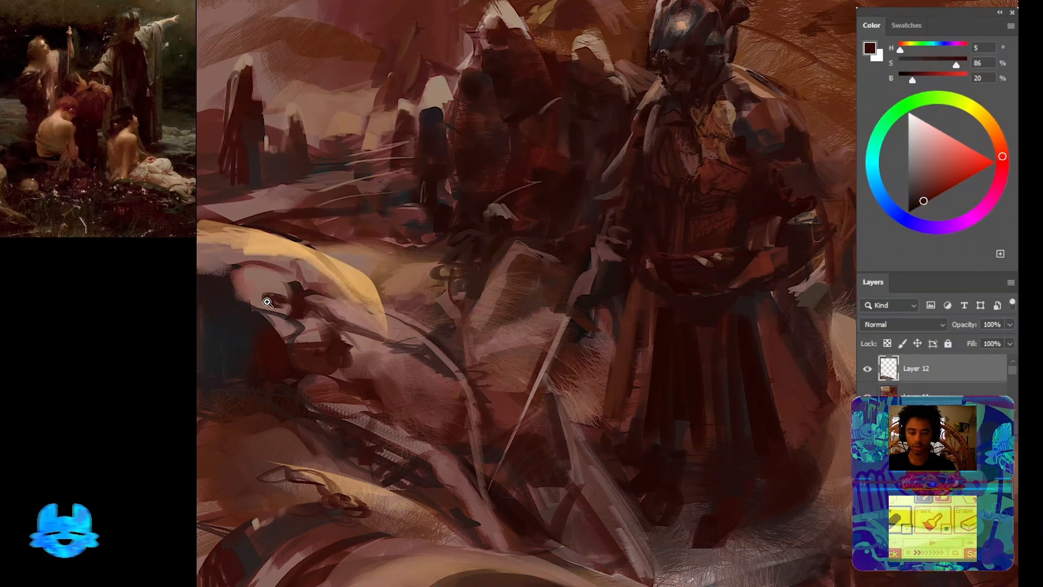
Add a pale pink (H 5, S 14, B 100) highlight and a yellow dab to the rock above its dark hollow
left_click_drag(267, 302, 418, 288)
left_click_drag(424, 282, 555, 351)
left_click_drag(920, 192, 896, 133)
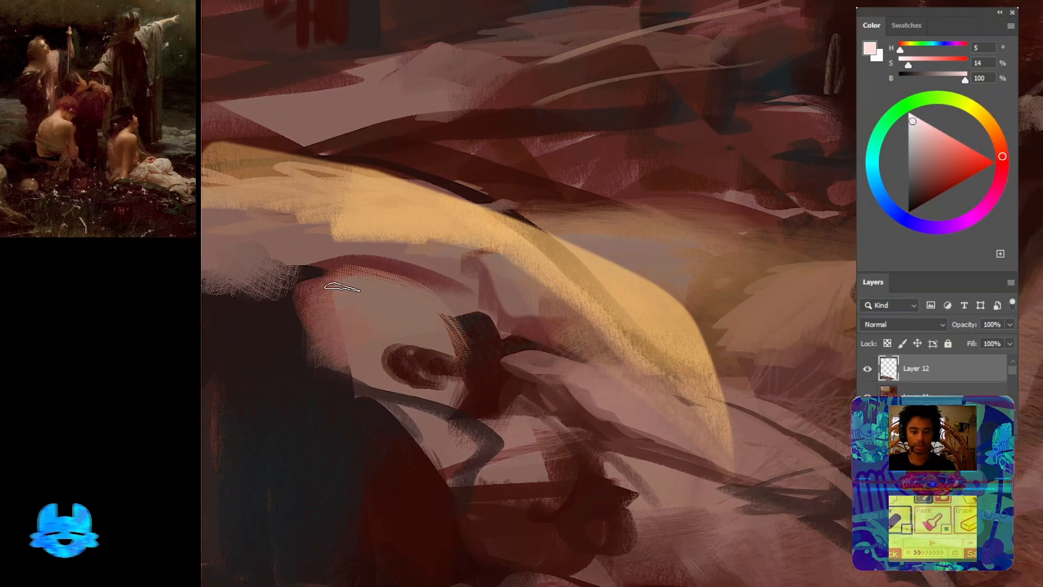
mouse_move(342, 286)
left_mouse_down()
mouse_move(442, 295)
mouse_move(433, 298)
mouse_move(430, 280)
mouse_move(388, 287)
mouse_move(424, 296)
mouse_move(380, 303)
mouse_move(416, 291)
mouse_move(403, 307)
left_mouse_up()
left_click(989, 121)
left_click(965, 146)
Shade the pale rock's dark hollow into a soft, rounded eye-like shape with dark reds sampled from it (about H 8, S 68, B 26)
left_click(425, 348, "alt")
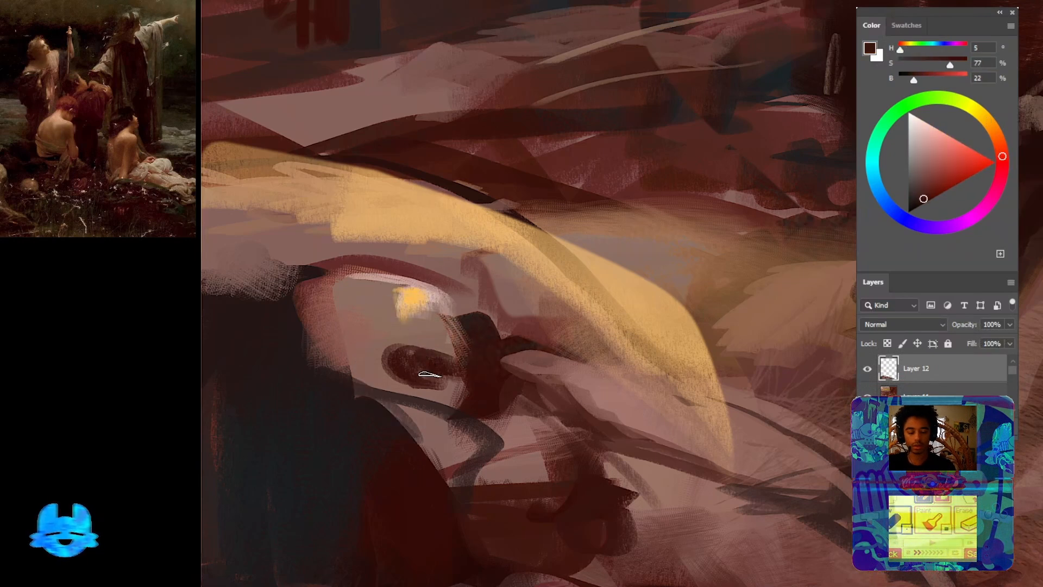
left_click(426, 364, "alt")
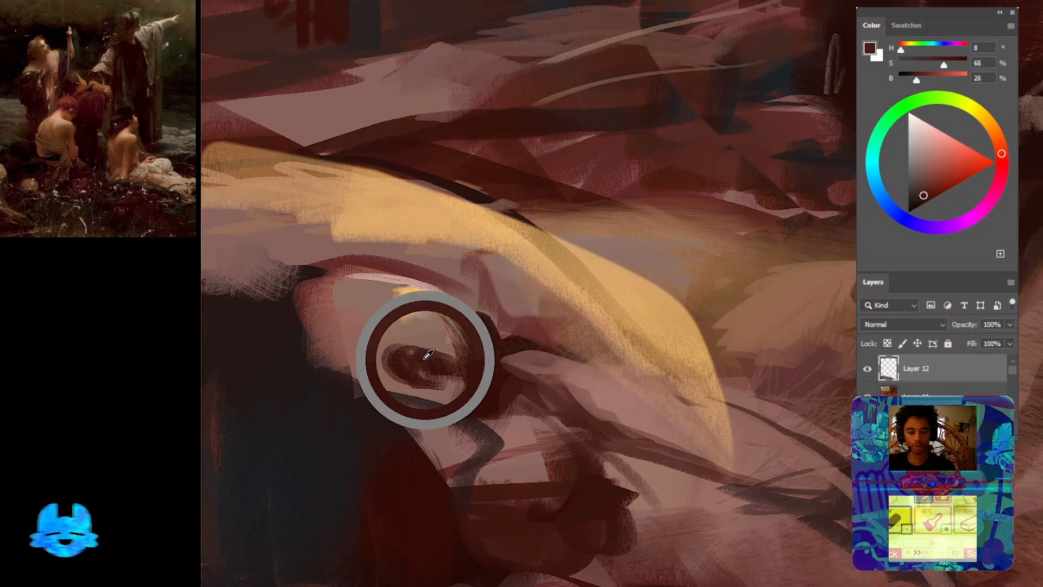
mouse_move(407, 339)
left_mouse_down()
mouse_move(421, 326)
mouse_move(431, 373)
mouse_move(415, 366)
mouse_move(391, 315)
mouse_move(412, 358)
mouse_move(403, 337)
mouse_move(388, 343)
mouse_move(436, 334)
mouse_move(392, 317)
mouse_move(390, 332)
mouse_move(431, 366)
mouse_move(387, 357)
left_mouse_up()
left_click(917, 198)
key("bracketleft")
key("bracketleft")
key("bracketleft")
key("bracketleft")
key("bracketleft")
key("bracketleft")
key("bracketleft")
key("bracketleft")
key("bracketleft")
key("bracketleft")
Outline the eye shape with a thin light orange (H 32, S 51, B 81) rim and soften its curve with a sampled pinkish tone
left_click(494, 263, "alt")
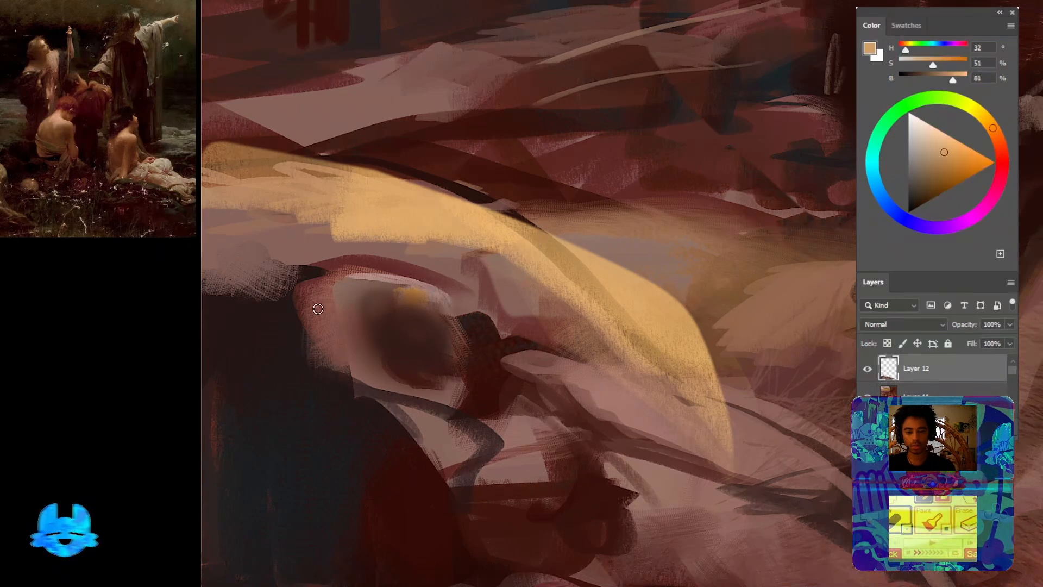
mouse_move(303, 288)
left_mouse_down()
mouse_move(295, 328)
mouse_move(356, 384)
mouse_move(474, 438)
mouse_move(485, 357)
mouse_move(465, 309)
left_mouse_up()
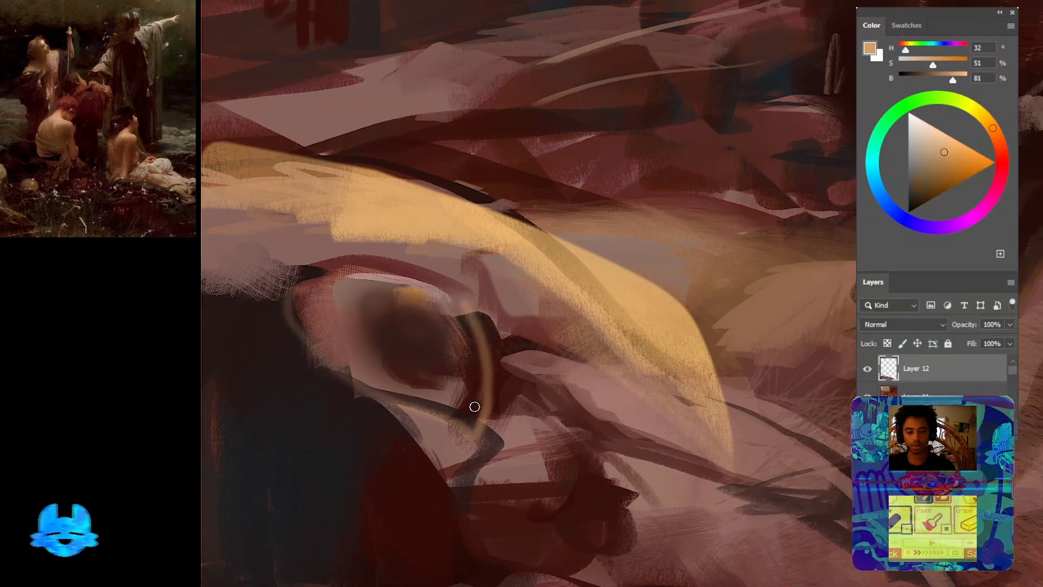
left_click(451, 400, "alt")
mouse_move(475, 405)
left_mouse_down()
mouse_move(464, 314)
mouse_move(475, 427)
left_mouse_up()
left_click_drag(461, 313, 485, 406)
Add a narrow vertical light pink (H 7, S 36, B 98) highlight inside the dark eye
left_click_drag(938, 169, 939, 132)
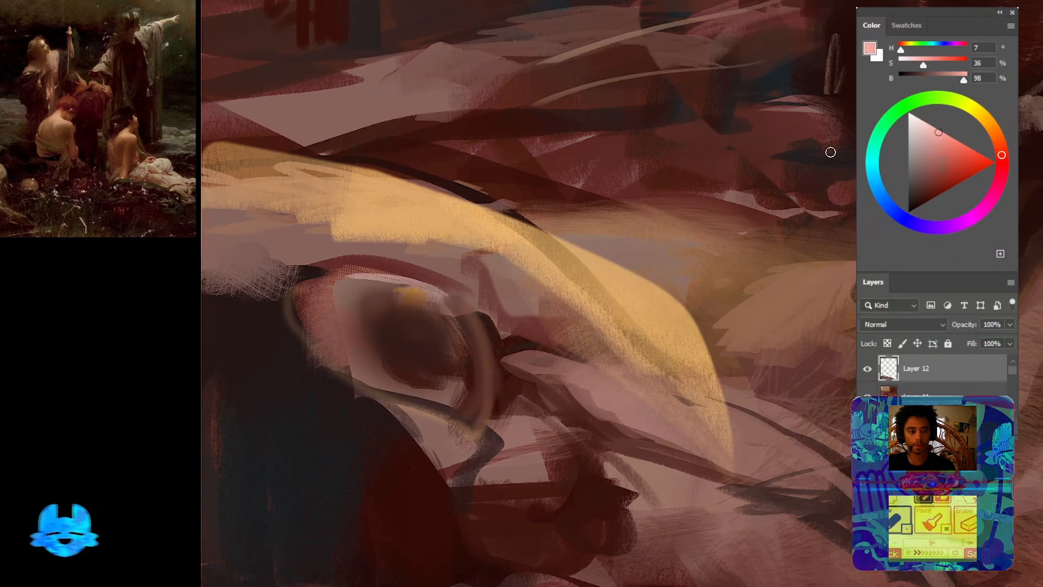
left_click_drag(423, 334, 410, 382)
left_click(410, 344, "alt")
Warm the eye's highlight with a light peach (H 23, S 42, B 87) dab and an orange (H 23, S 63, B 84) glow
left_click_drag(510, 296, 138, 332)
left_click_drag(590, 296, 484, 319)
left_click_drag(646, 273, 718, 264)
left_click_drag(699, 246, 739, 251)
left_click(688, 89, "alt")
left_click_drag(443, 303, 479, 311)
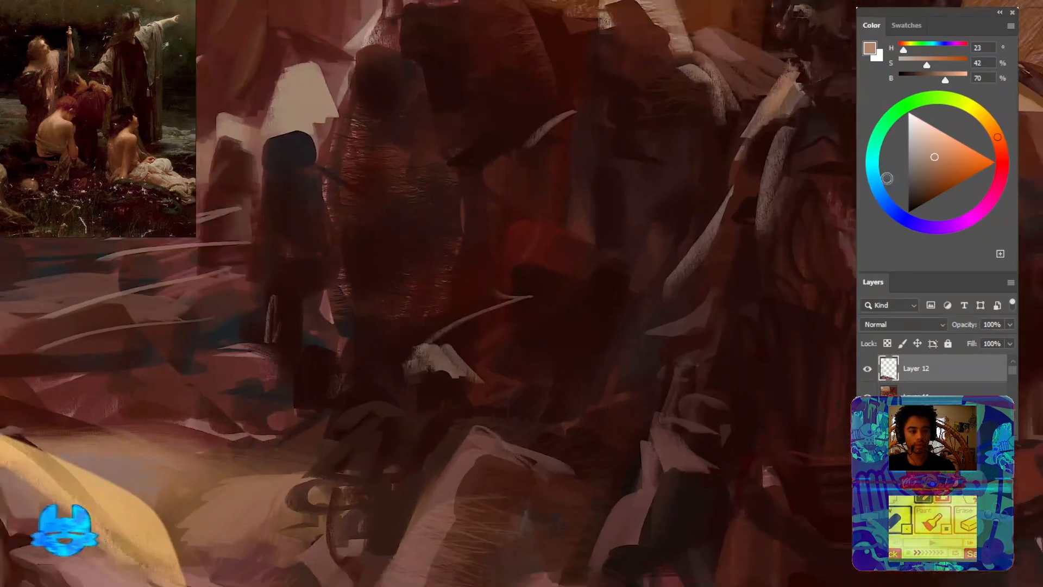
left_click(940, 144)
left_click_drag(279, 418, 586, 312)
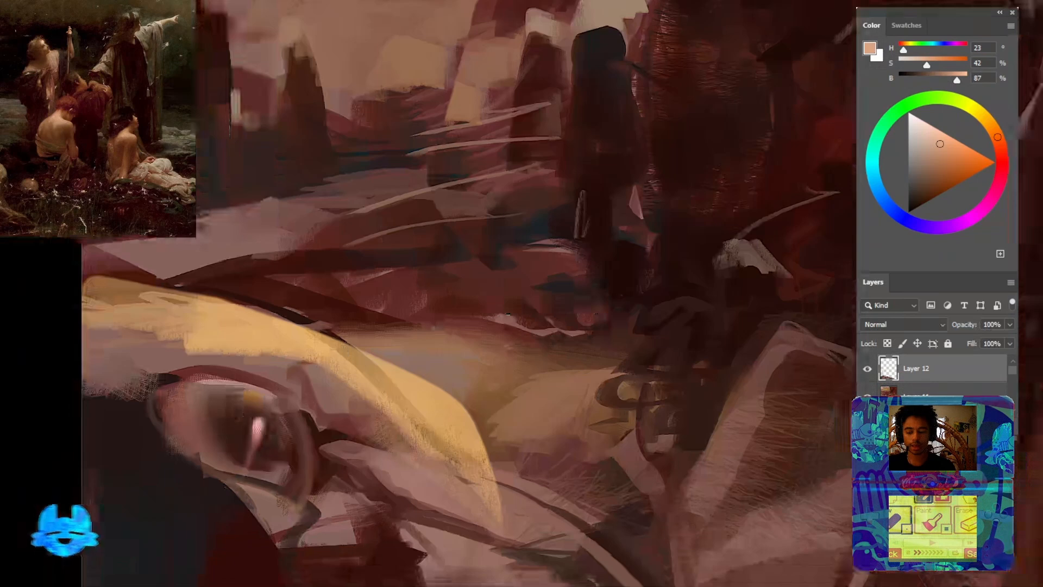
left_click_drag(256, 420, 260, 425)
left_click(954, 154)
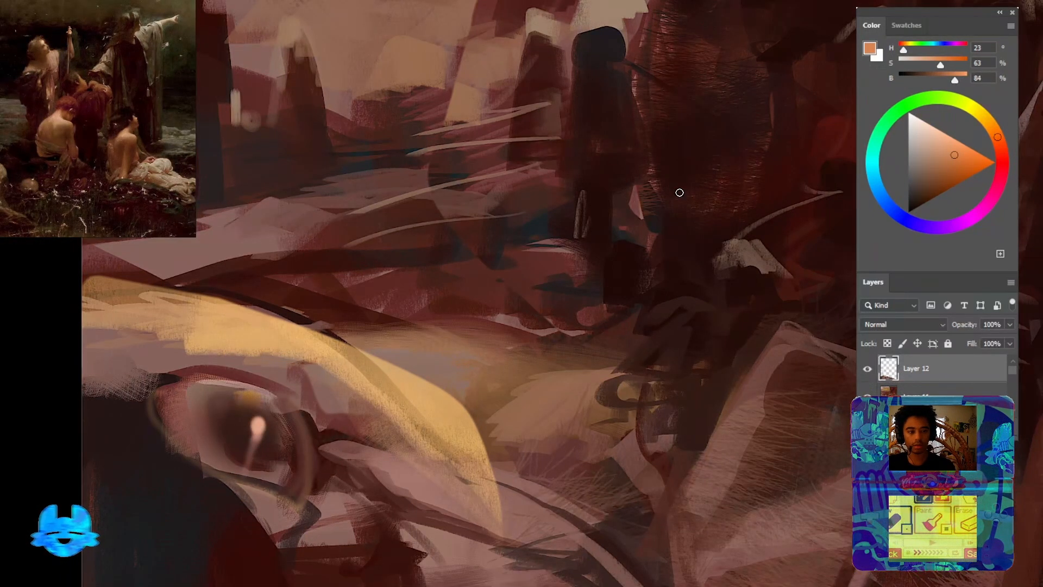
Darken the eyelid contours, the far corner and the lower rim of the eye with sampled dark red (H 8, S 62, B 20)
left_click(271, 439, "alt")
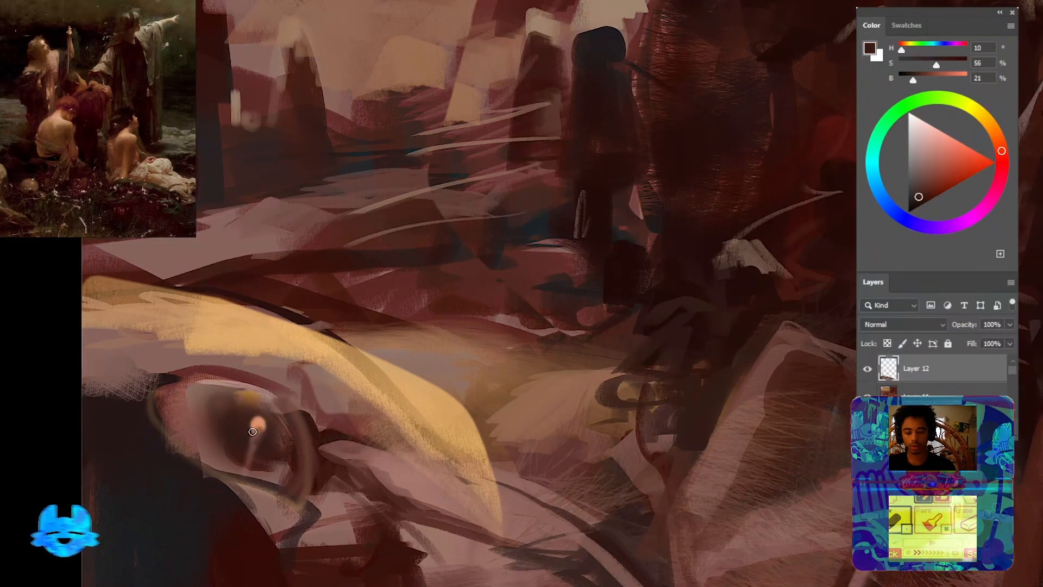
left_click(315, 435, "alt")
mouse_move(302, 419)
left_mouse_down()
mouse_move(289, 399)
mouse_move(325, 440)
mouse_move(359, 432)
mouse_move(275, 386)
left_mouse_up()
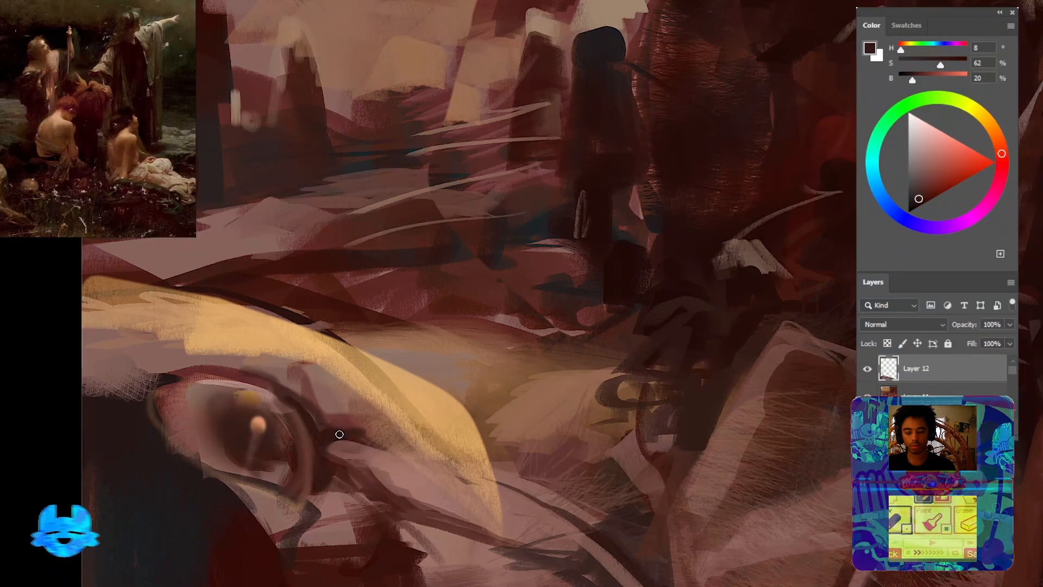
left_click_drag(340, 434, 355, 444)
left_click_drag(338, 487, 294, 499)
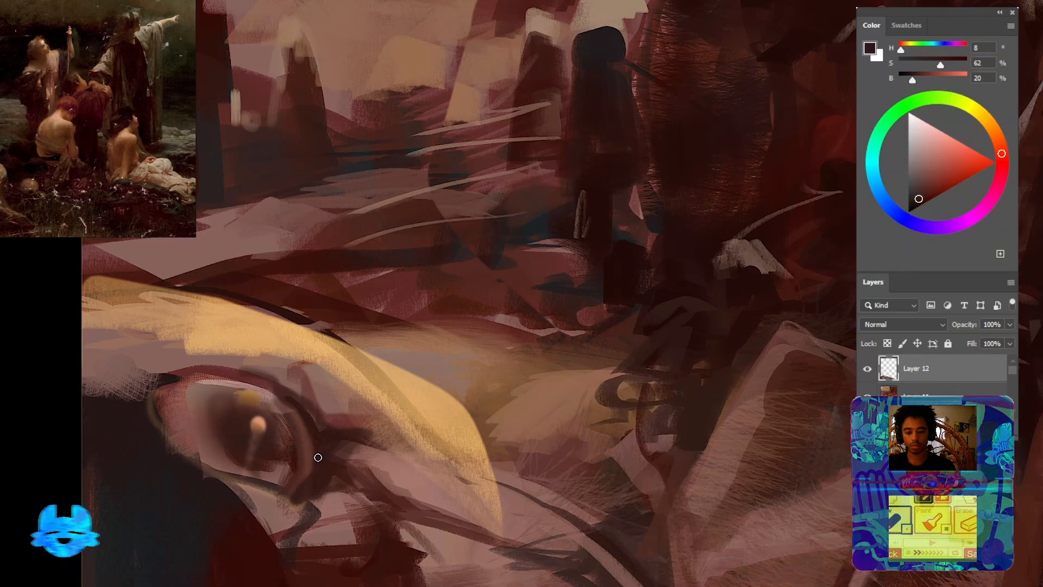
left_click_drag(312, 416, 304, 465)
left_click_drag(205, 462, 276, 489)
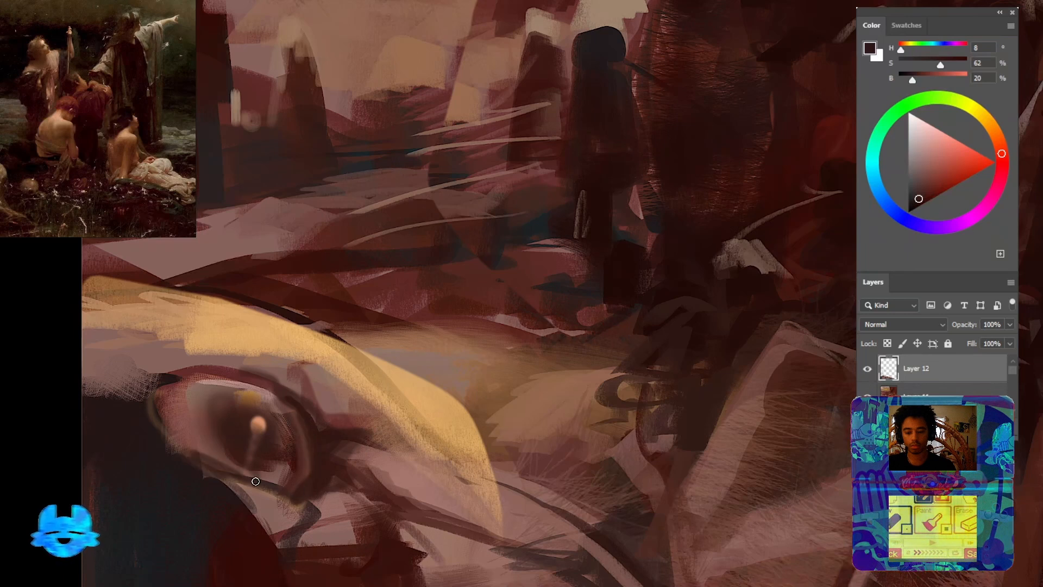
left_click_drag(392, 264, 451, 355)
mouse_move(389, 433)
left_mouse_down()
mouse_move(312, 466)
mouse_move(301, 487)
left_mouse_up()
Flip the whole canvas horizontally
scroll(306, 482, "down", 3)
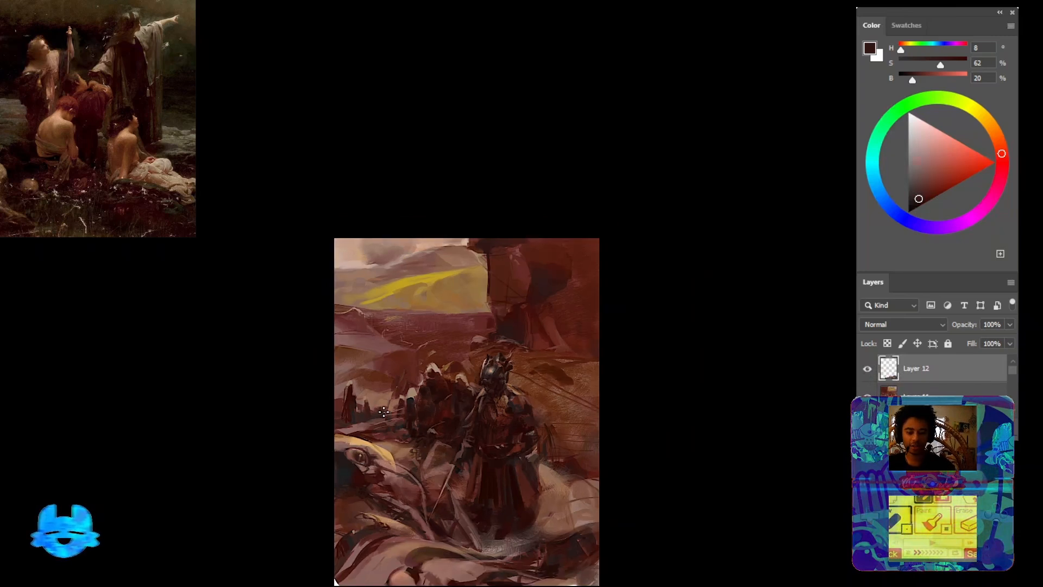
key("ctrl+shift+h")
scroll(533, 482, "up", 6)
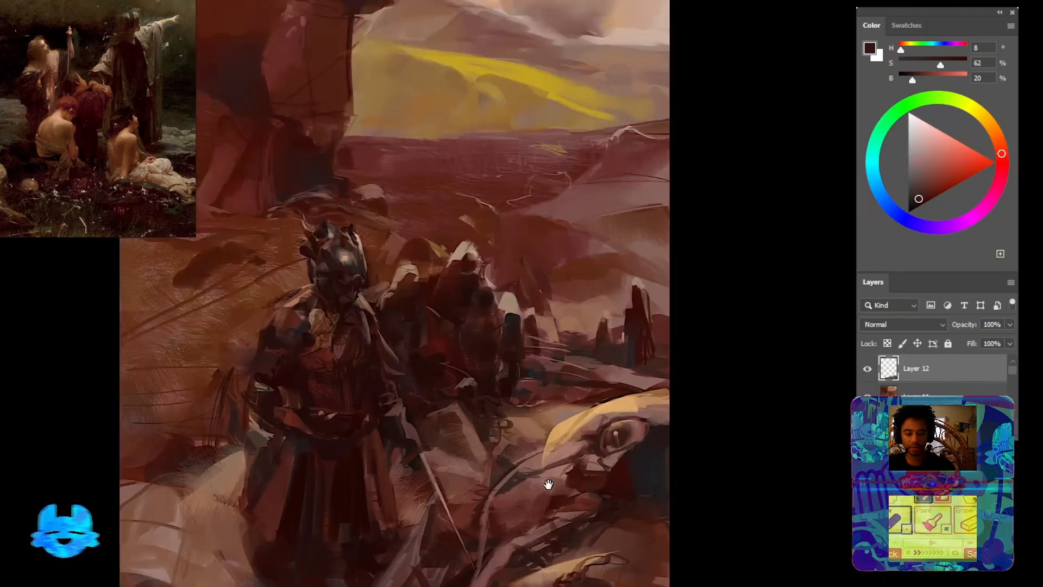
left_click_drag(546, 484, 649, 217)
scroll(602, 230, "up", 2)
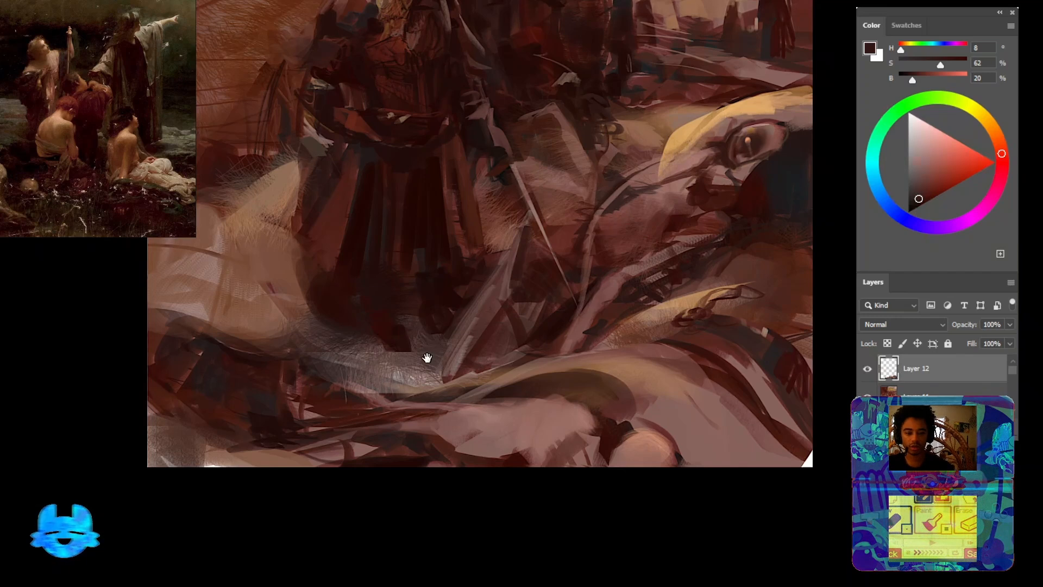
left_click_drag(427, 357, 389, 435)
mouse_move(552, 403)
left_mouse_down()
mouse_move(521, 382)
mouse_move(472, 401)
left_mouse_up()
Sketch texture strokes on the slope below the eye with sampled muted red (H 7, S 40, B 47) and dark red (H 10, S 79, B 24)
left_click(546, 387, "alt")
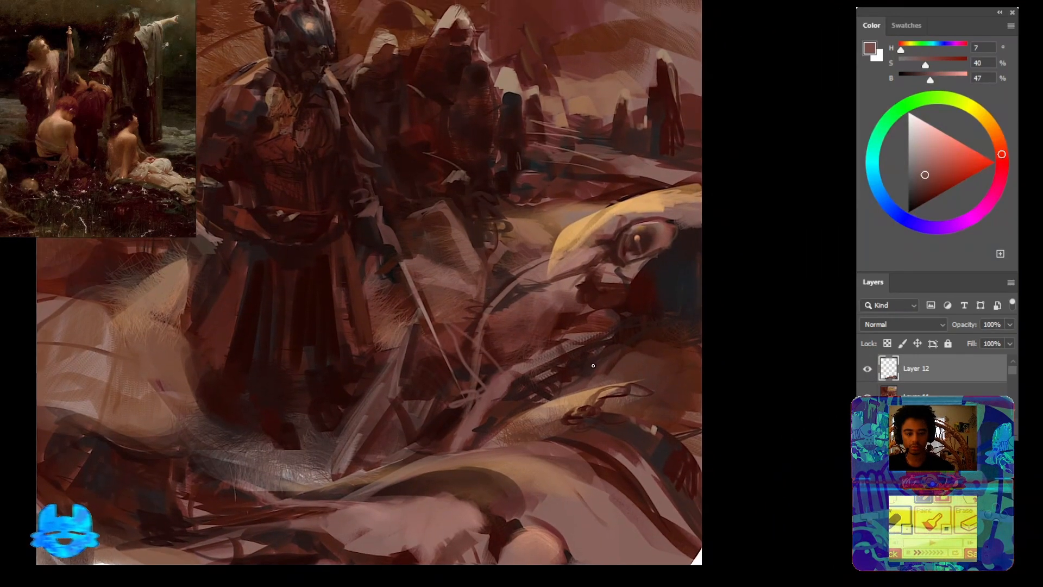
left_click(621, 293, "alt")
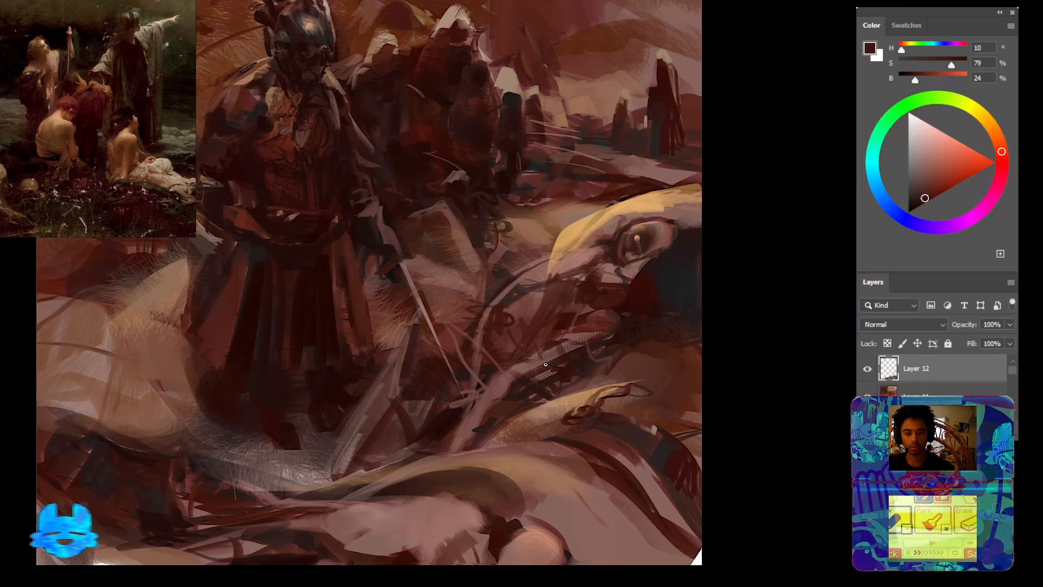
left_click_drag(519, 375, 581, 473)
mouse_move(575, 421)
left_mouse_down()
mouse_move(510, 442)
mouse_move(549, 424)
left_mouse_up()
left_click(620, 365, "alt")
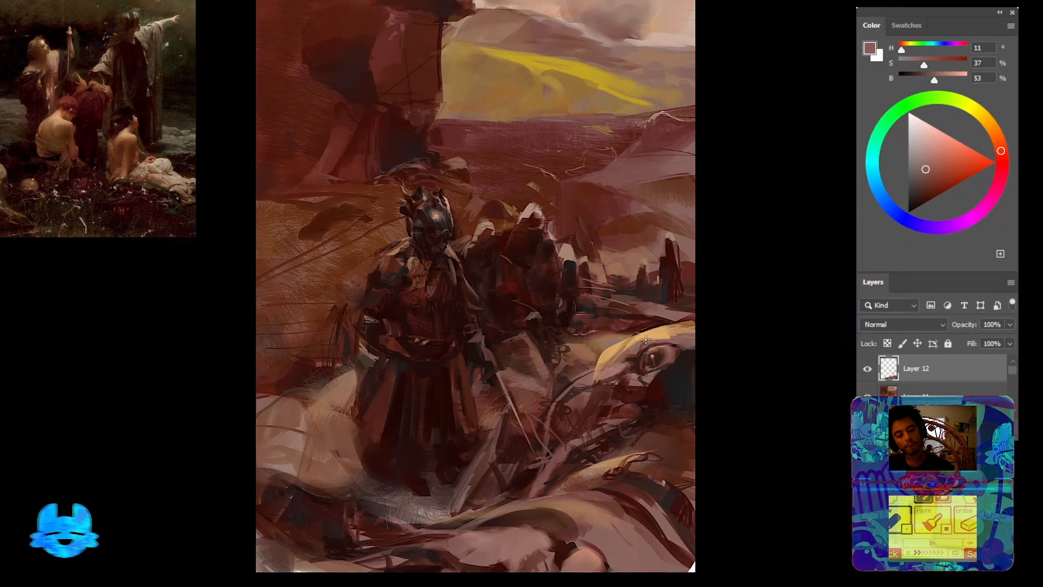
Examine the mirrored composition and browse the reference images to the painting of a glowing white-robed figure among trees
mouse_move(632, 333)
left_mouse_down()
mouse_move(701, 303)
mouse_move(689, 290)
mouse_move(694, 206)
left_mouse_up()
scroll(694, 207, "up", 19)
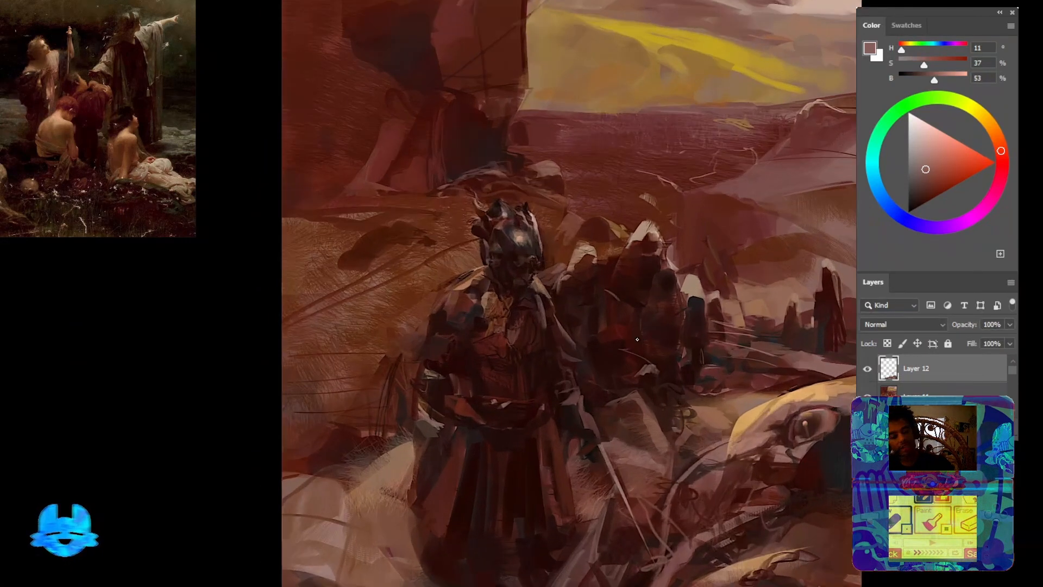
left_click_drag(638, 338, 586, 274)
left_click_drag(458, 415, 423, 383)
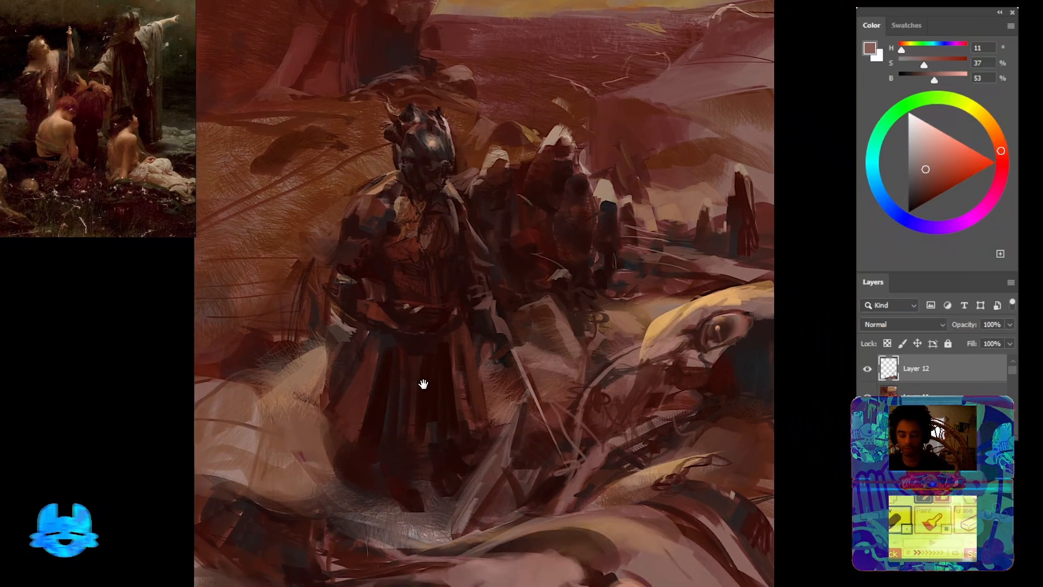
left_click_drag(373, 470, 357, 431)
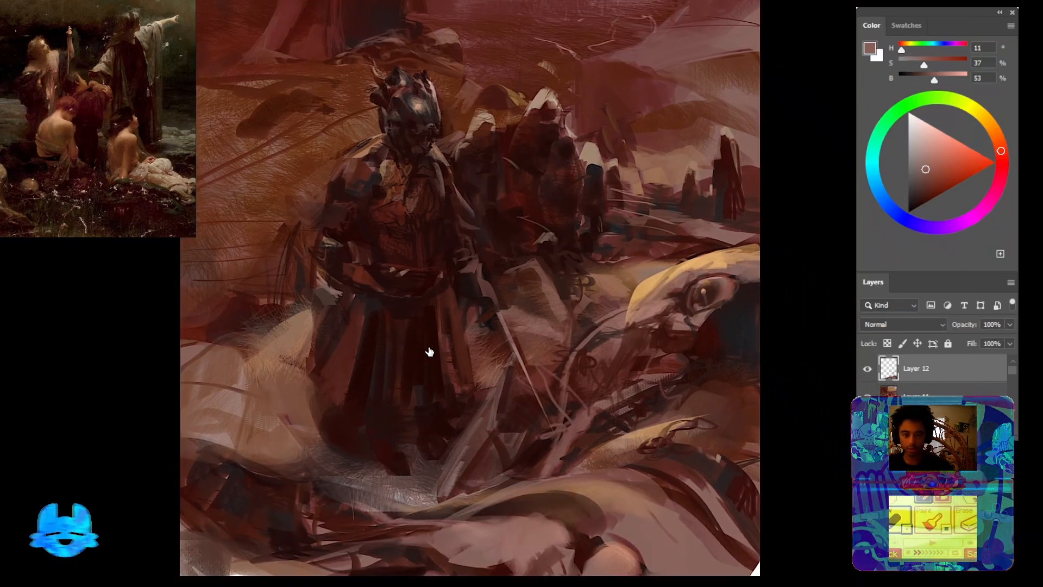
scroll(88, 73, "down", 8)
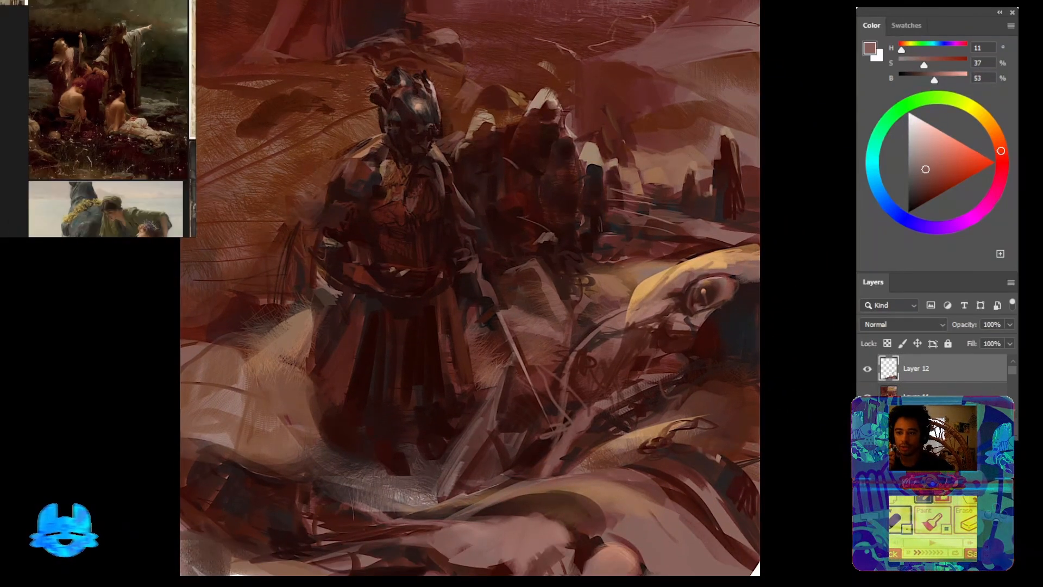
scroll(171, 124, "up", 7)
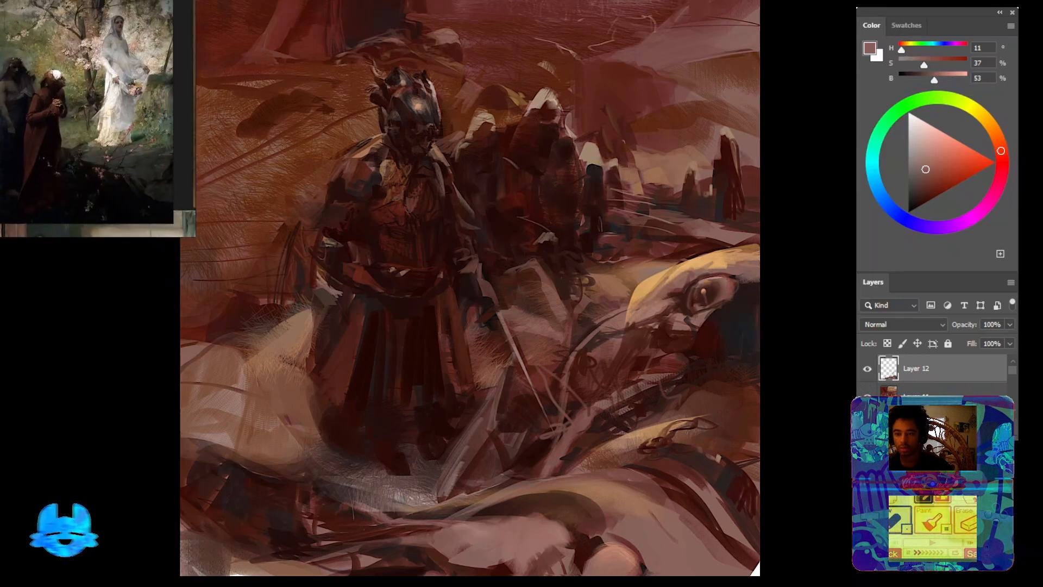
mouse_move(471, 351)
left_mouse_down()
mouse_move(468, 396)
mouse_move(433, 375)
left_mouse_up()
left_click_drag(353, 378, 365, 385)
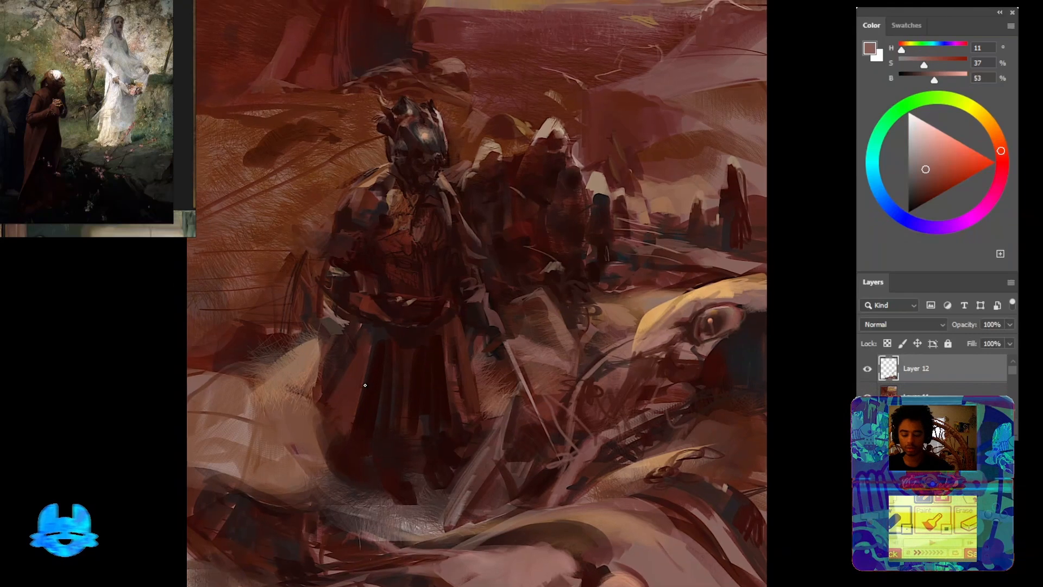
Lasso the pale mound beside the warrior's robe, extend its edge with sampled tan (H 24, S 41, B 57), and deselect
mouse_move(338, 320)
left_mouse_down()
mouse_move(324, 411)
mouse_move(319, 403)
mouse_move(318, 486)
left_mouse_up()
mouse_move(302, 398)
left_mouse_down()
mouse_move(342, 425)
mouse_move(352, 489)
mouse_move(338, 508)
mouse_move(229, 468)
mouse_move(200, 352)
mouse_move(258, 397)
mouse_move(251, 428)
left_mouse_up()
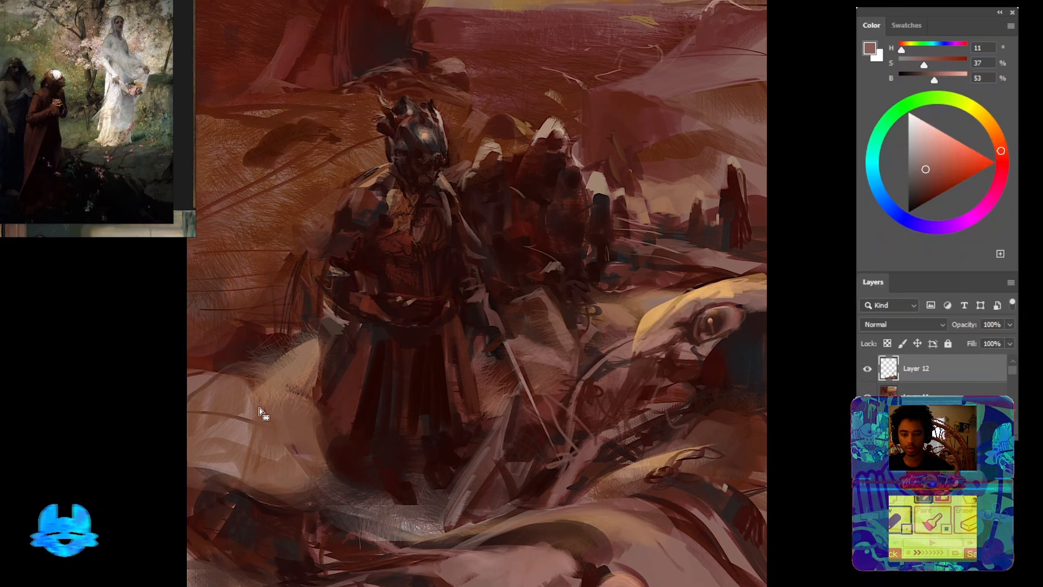
left_click(304, 364, "alt")
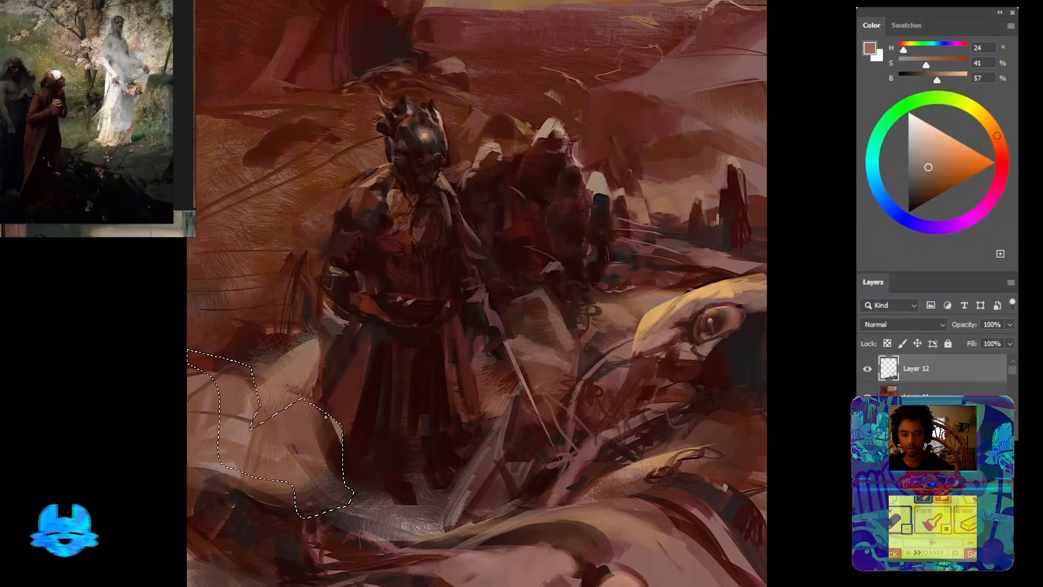
mouse_move(325, 416)
left_mouse_down()
mouse_move(316, 391)
mouse_move(322, 463)
mouse_move(338, 472)
mouse_move(339, 506)
left_mouse_up()
key("ctrl+d")
Paint dark red (H 5, S 88, B 16) and muted red (H 4, S 43, B 45) strokes beneath the mound's lower edge
left_click(338, 509, "alt")
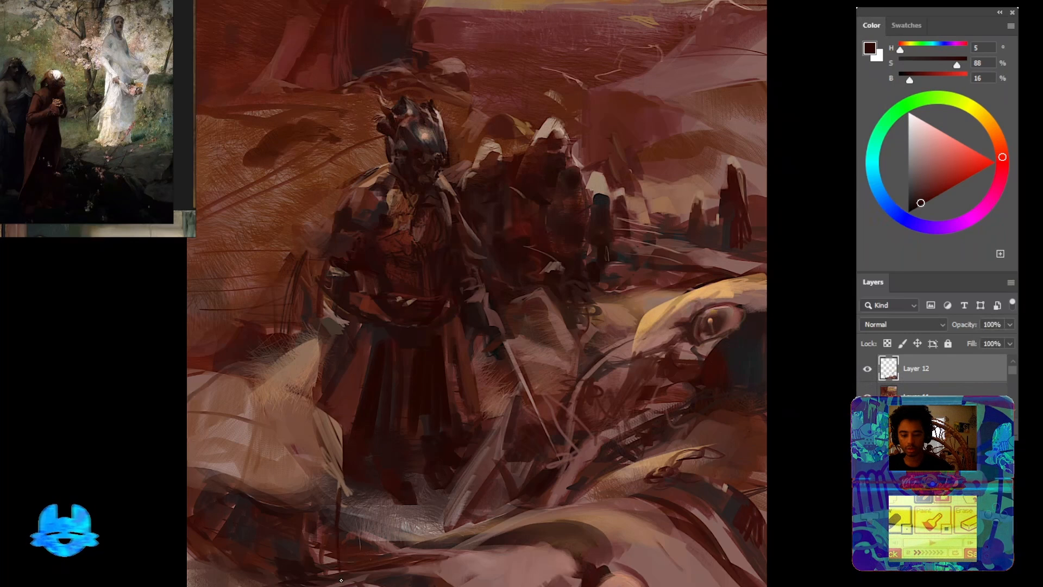
left_click(316, 547, "alt")
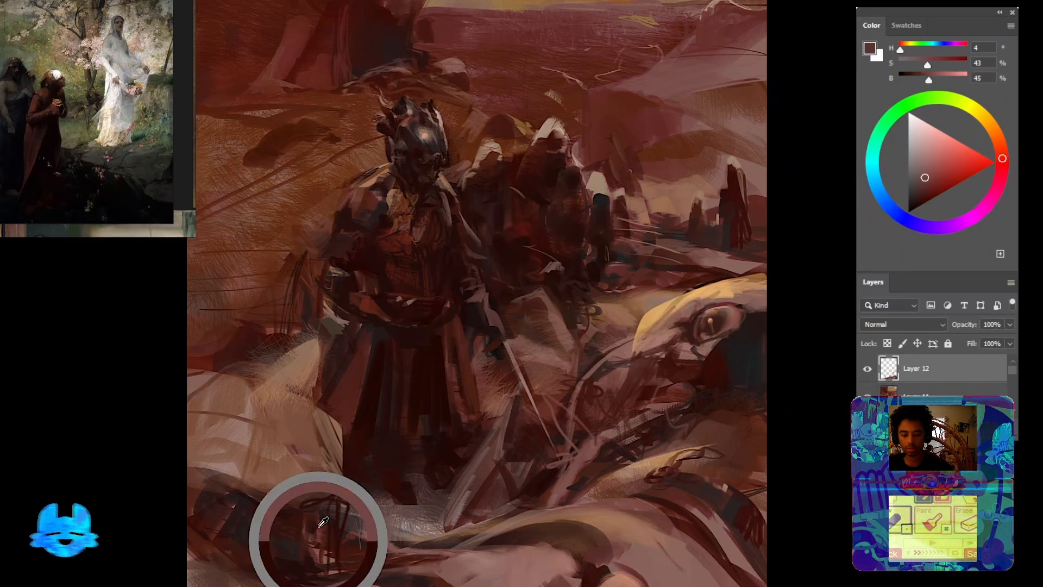
mouse_move(345, 508)
left_mouse_down()
mouse_move(339, 529)
mouse_move(342, 503)
mouse_move(363, 559)
left_mouse_up()
left_click(349, 495, "alt")
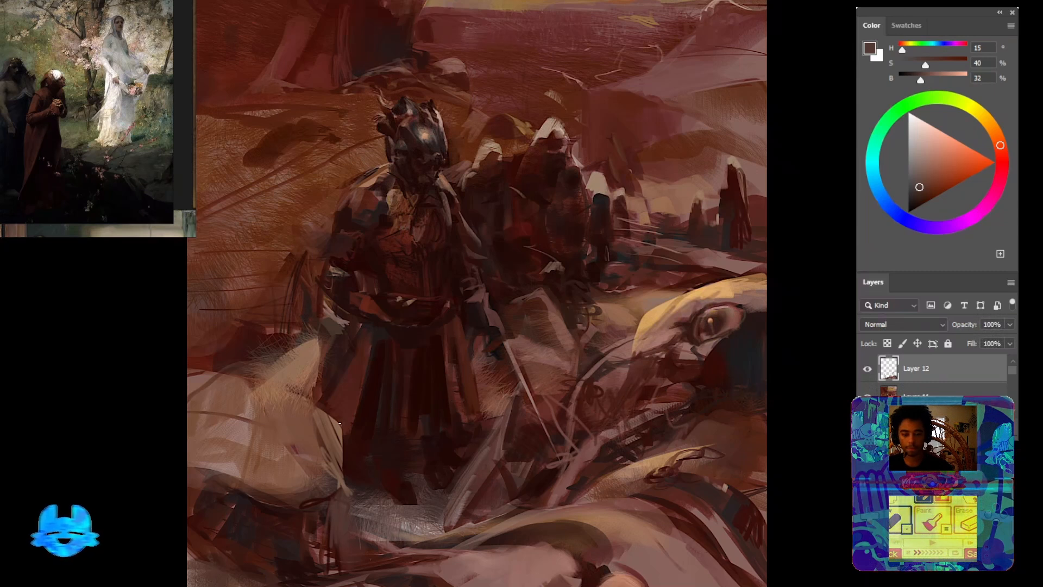
Draw small dark red (H 5, S 81, B 17) cracks and pits along the mound's edge, adding brown (H 19, S 50, B 47) tones
left_click(355, 459, "alt")
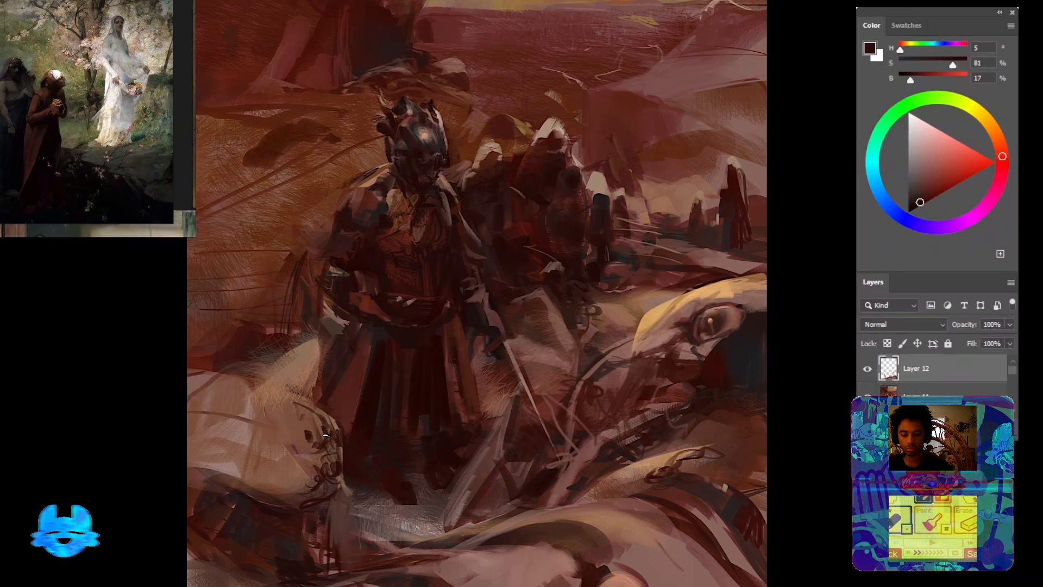
left_click(390, 499, "alt")
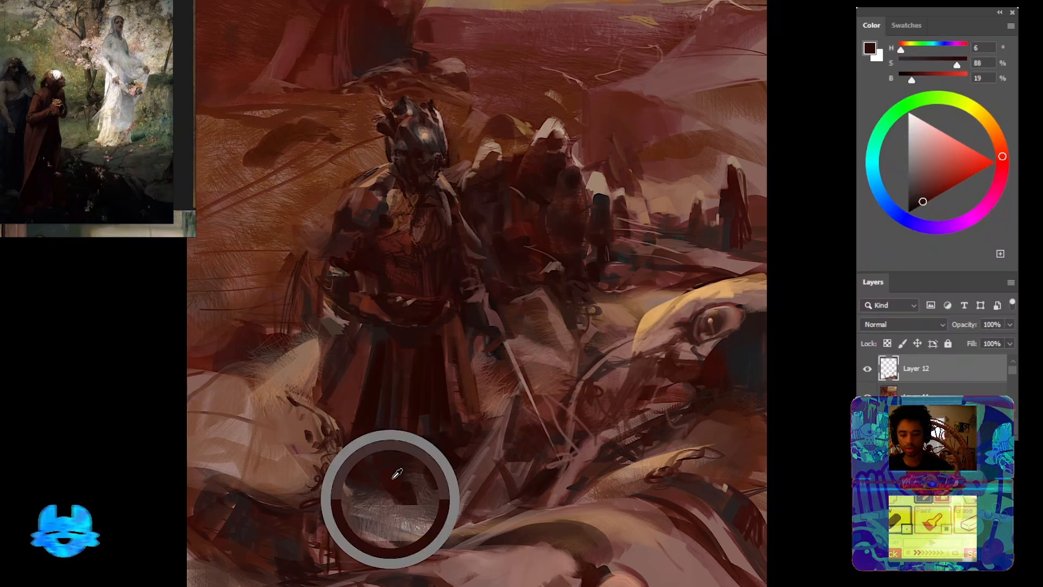
left_click(296, 436, "alt")
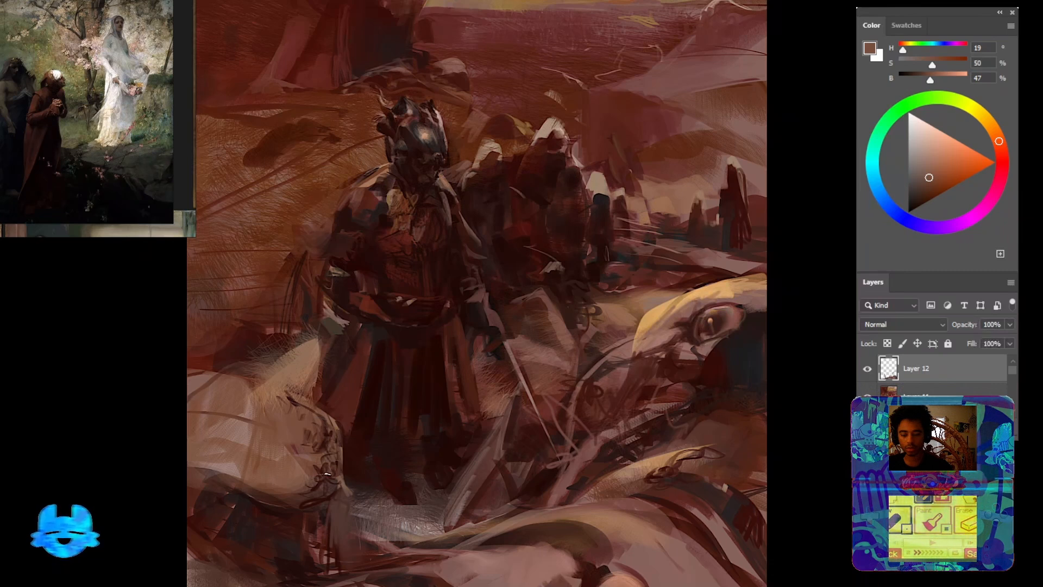
left_click_drag(372, 452, 363, 497)
Trim the mound's upper tip beside the robe by painting over it with sampled background red-brown (H 12, S 64, B 35)
left_click(318, 437, "alt")
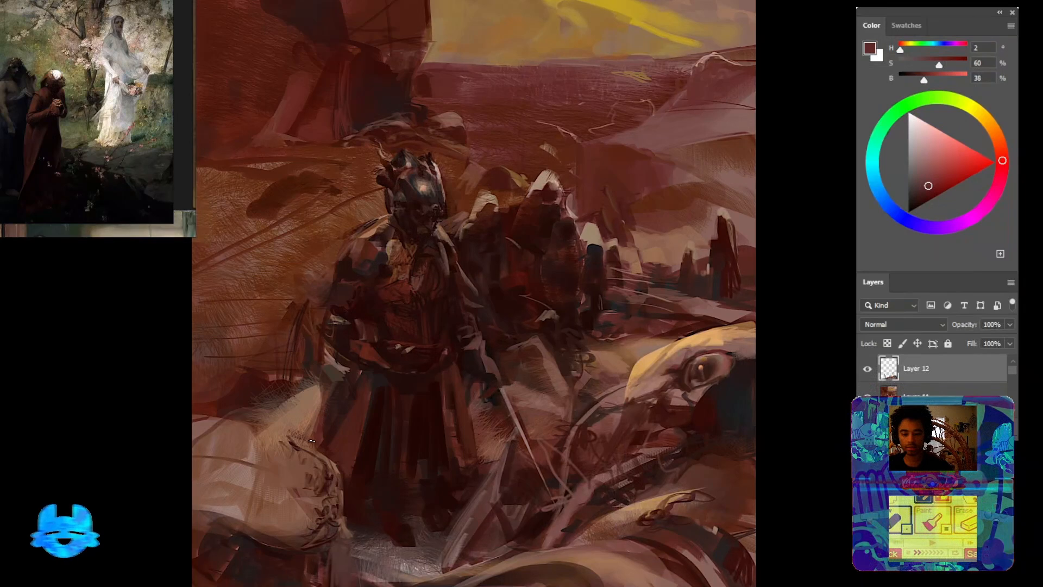
left_click(318, 434, "alt")
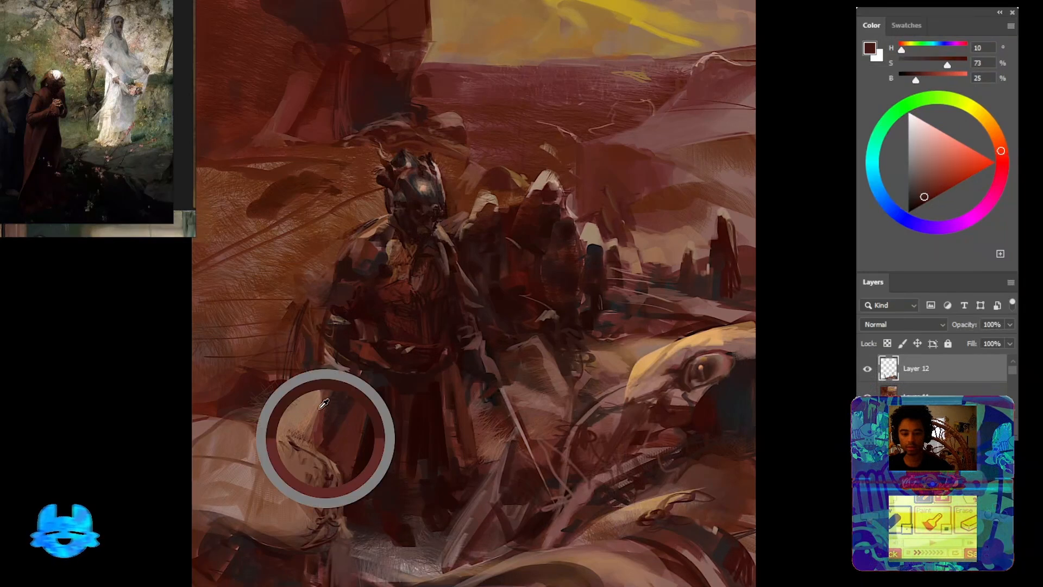
left_click(300, 348, "alt")
mouse_move(265, 409)
left_mouse_down()
mouse_move(282, 424)
mouse_move(253, 416)
mouse_move(279, 422)
mouse_move(279, 409)
mouse_move(302, 409)
mouse_move(310, 431)
mouse_move(294, 414)
mouse_move(294, 396)
mouse_move(312, 405)
mouse_move(295, 381)
mouse_move(310, 397)
left_mouse_up()
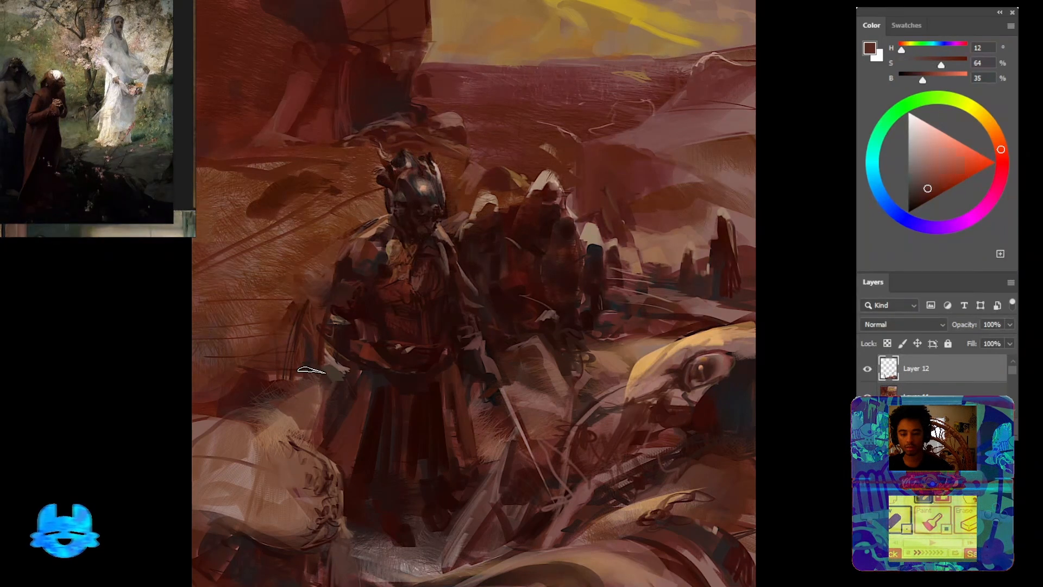
Touch up the top of the pale mound beside the warrior with sampled dusty pink (H 14, S 29, B 58)
mouse_move(466, 412)
left_mouse_down()
mouse_move(379, 363)
mouse_move(337, 397)
mouse_move(388, 405)
left_mouse_up()
left_click(197, 399, "alt")
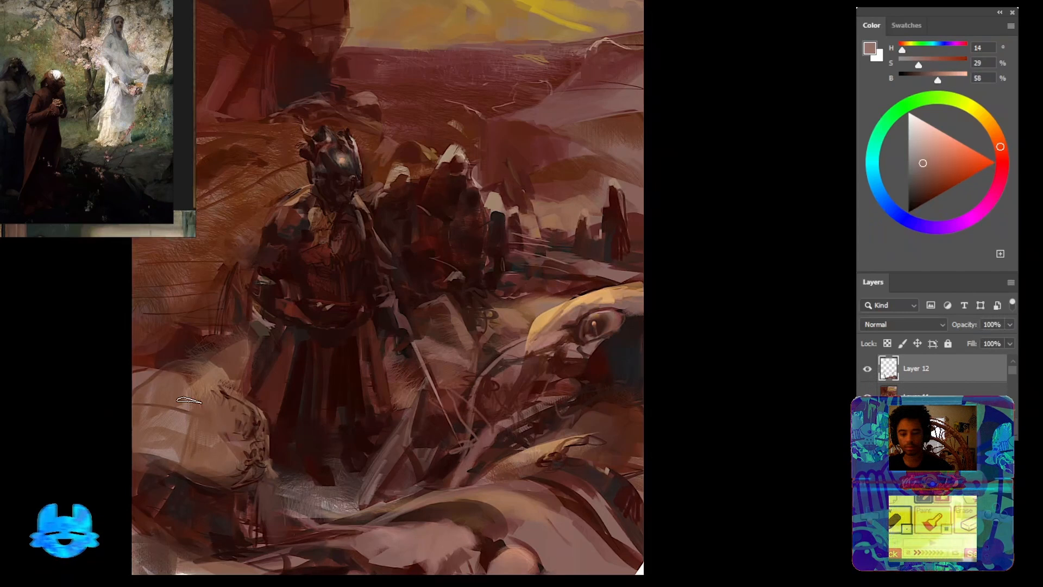
mouse_move(198, 389)
left_mouse_down()
mouse_move(180, 397)
mouse_move(195, 374)
left_mouse_up()
left_click_drag(293, 475, 264, 451)
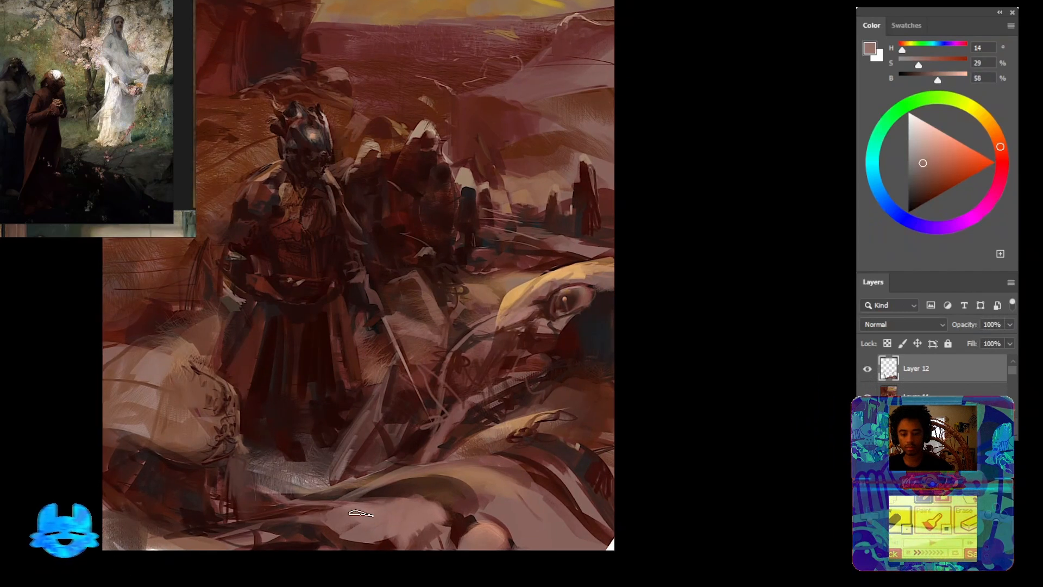
Darken the area beneath the eye-like rock with strokes of sampled dark red (H 8, S 77, B 22)
mouse_move(417, 501)
left_mouse_down()
mouse_move(414, 473)
mouse_move(496, 467)
mouse_move(409, 475)
mouse_move(472, 469)
mouse_move(490, 445)
mouse_move(482, 430)
mouse_move(451, 469)
left_mouse_up()
left_click_drag(538, 346, 483, 379)
left_click(525, 359, "alt")
mouse_move(479, 343)
left_mouse_down()
mouse_move(467, 387)
mouse_move(432, 366)
mouse_move(424, 405)
left_mouse_up()
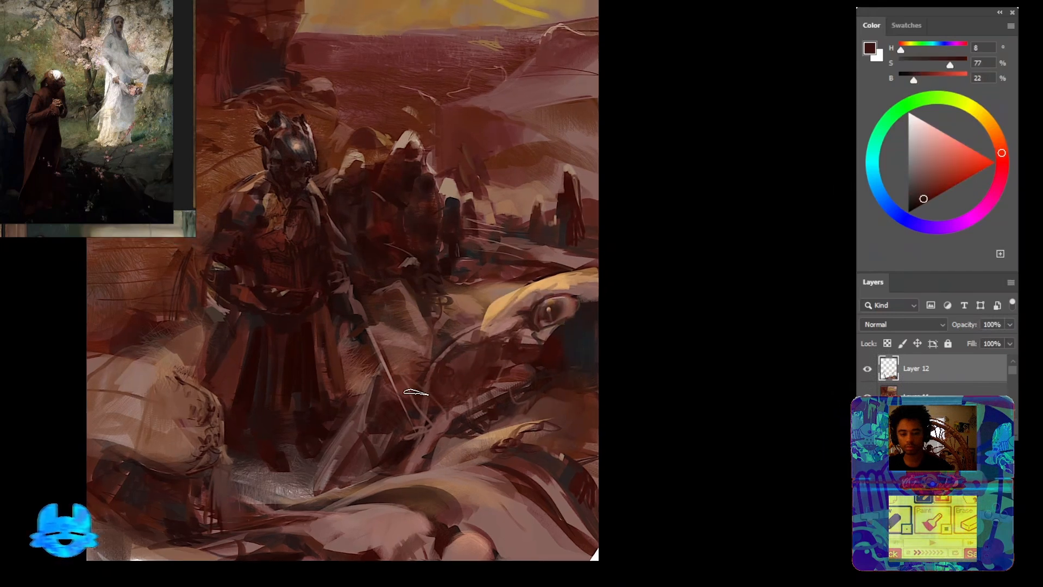
Sample yellow (H 48, S 83, B 75) from the sky and paint bright ground patches between the warrior and the eye-like rock
left_click(469, 324, "alt")
left_click(455, 181, "alt")
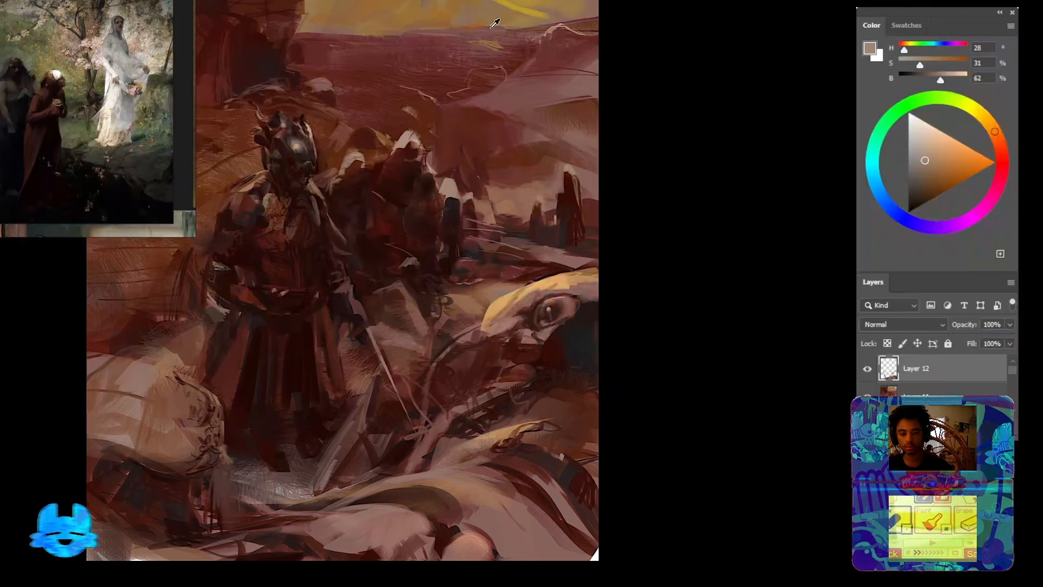
left_click(442, 23, "alt")
left_click(480, 17, "alt")
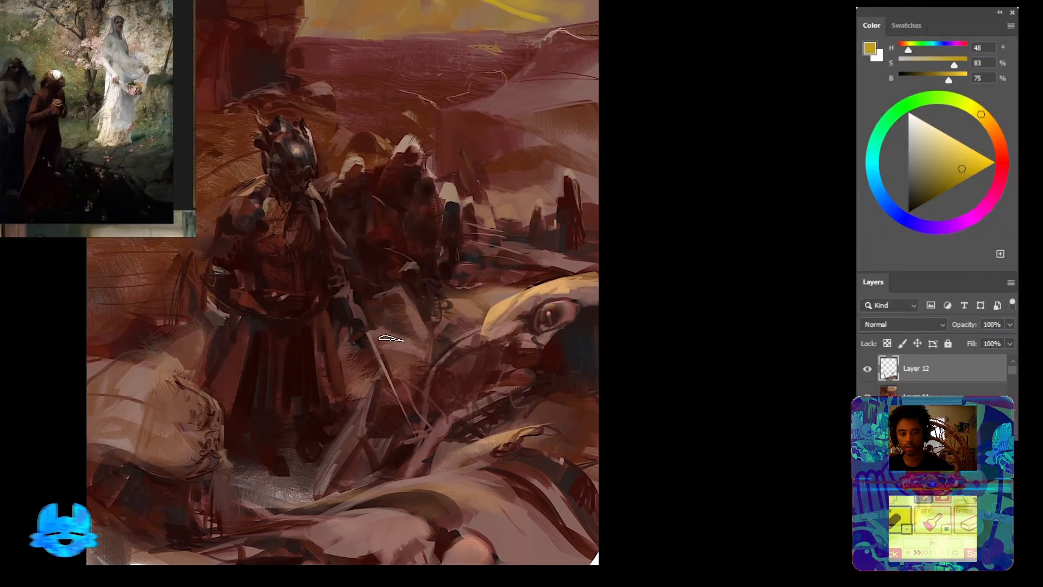
mouse_move(391, 336)
left_mouse_down()
mouse_move(399, 361)
mouse_move(375, 324)
mouse_move(402, 375)
mouse_move(402, 340)
mouse_move(418, 377)
left_mouse_up()
mouse_move(355, 357)
left_mouse_down()
mouse_move(369, 387)
mouse_move(345, 362)
mouse_move(356, 364)
mouse_move(360, 392)
mouse_move(409, 383)
mouse_move(445, 332)
mouse_move(412, 353)
mouse_move(460, 326)
mouse_move(461, 314)
left_mouse_up()
key("ctrl+z")
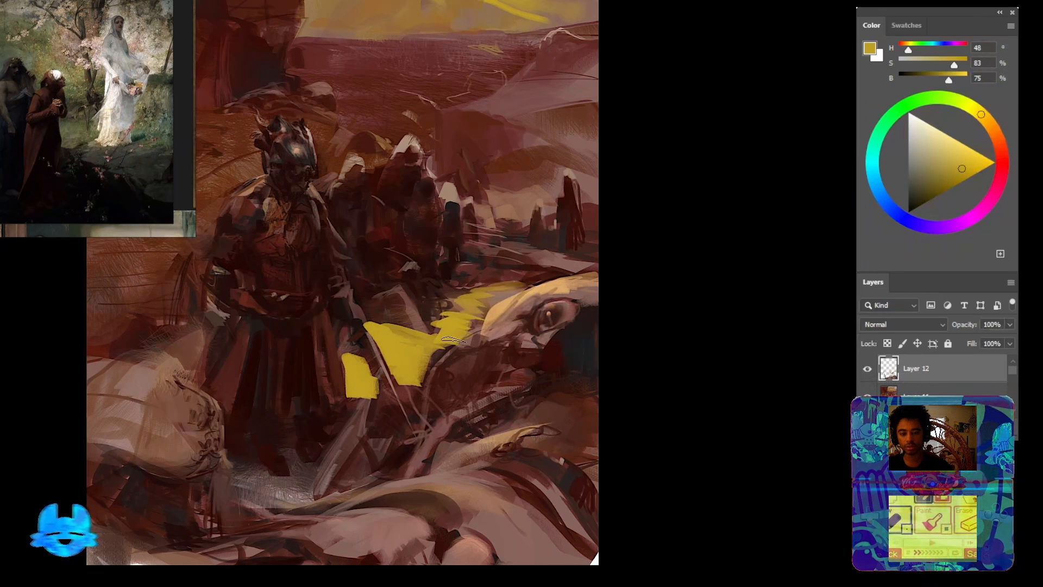
mouse_move(453, 340)
left_mouse_down()
mouse_move(363, 414)
mouse_move(445, 403)
left_mouse_up()
left_click(389, 374, "alt")
left_click_drag(387, 385, 382, 393)
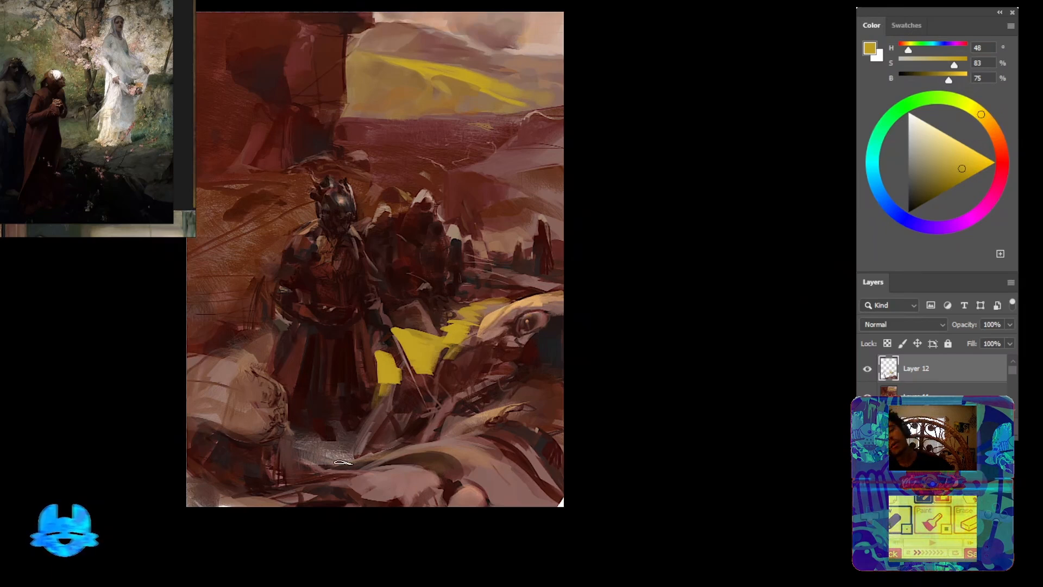
Flip the canvas view horizontally and partly erase the yellow patches around the sword and the slab-shaped rock
left_click_drag(348, 461, 464, 221)
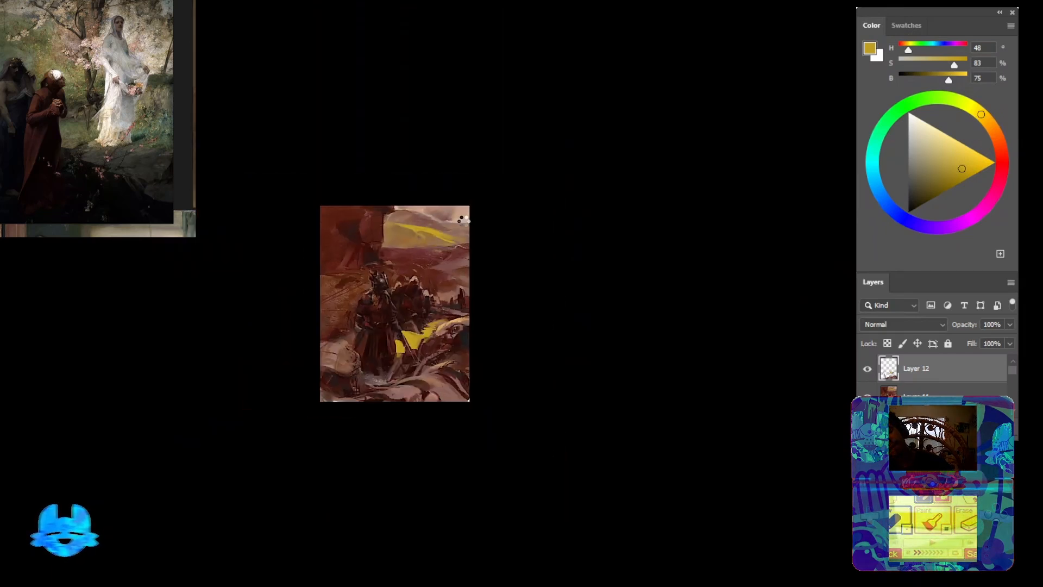
key("ctrl+shift+h")
left_click_drag(367, 285, 445, 345)
mouse_move(415, 390)
left_mouse_down()
mouse_move(404, 384)
mouse_move(390, 324)
left_mouse_up()
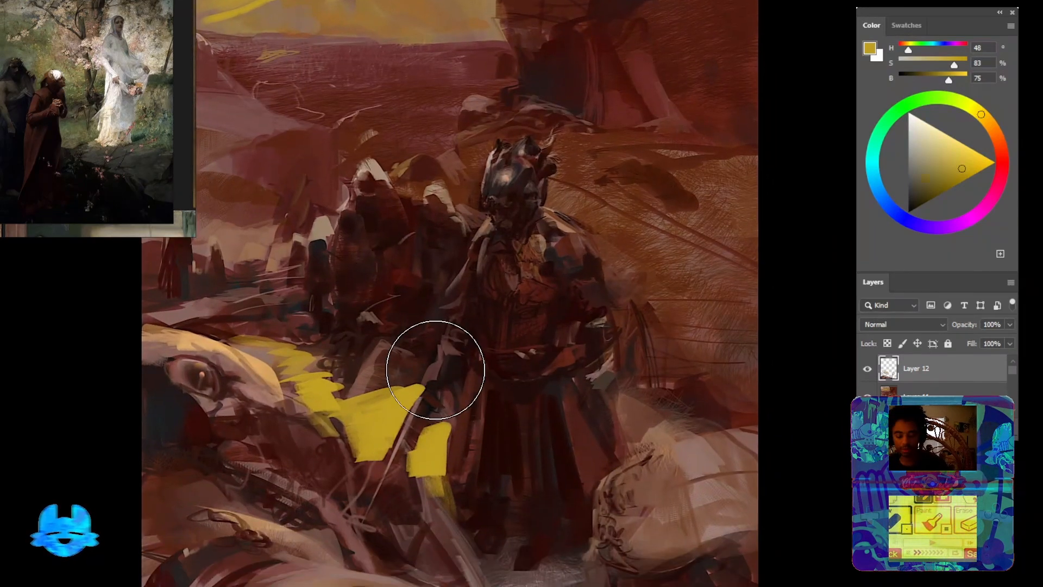
mouse_move(454, 430)
left_mouse_down()
mouse_move(449, 422)
mouse_move(421, 451)
mouse_move(444, 424)
mouse_move(416, 432)
mouse_move(440, 366)
mouse_move(431, 392)
mouse_move(452, 397)
left_mouse_up()
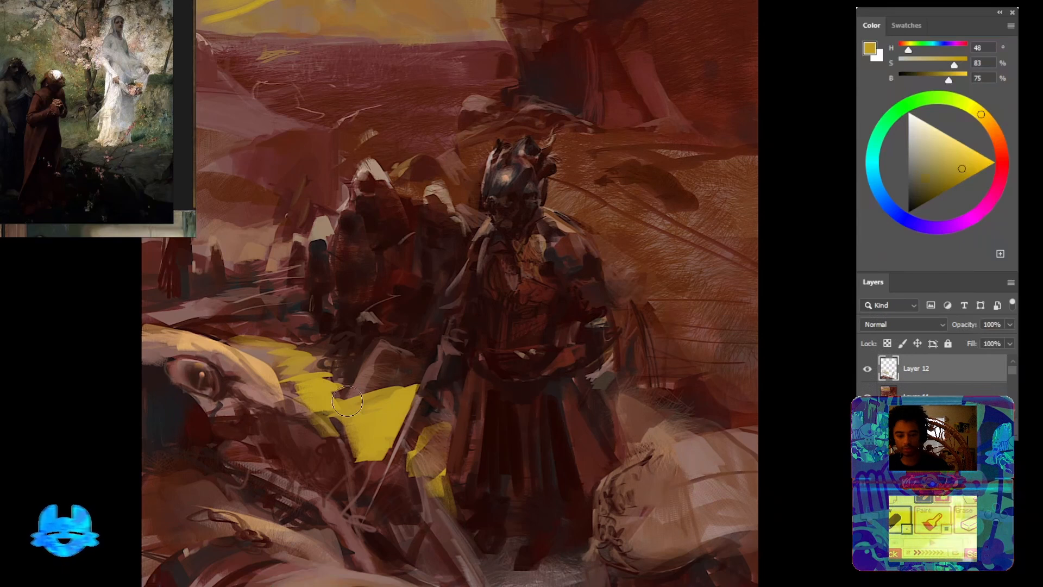
mouse_move(312, 338)
left_mouse_down()
mouse_move(299, 376)
mouse_move(305, 413)
mouse_move(447, 378)
mouse_move(348, 381)
mouse_move(380, 387)
mouse_move(341, 376)
left_mouse_up()
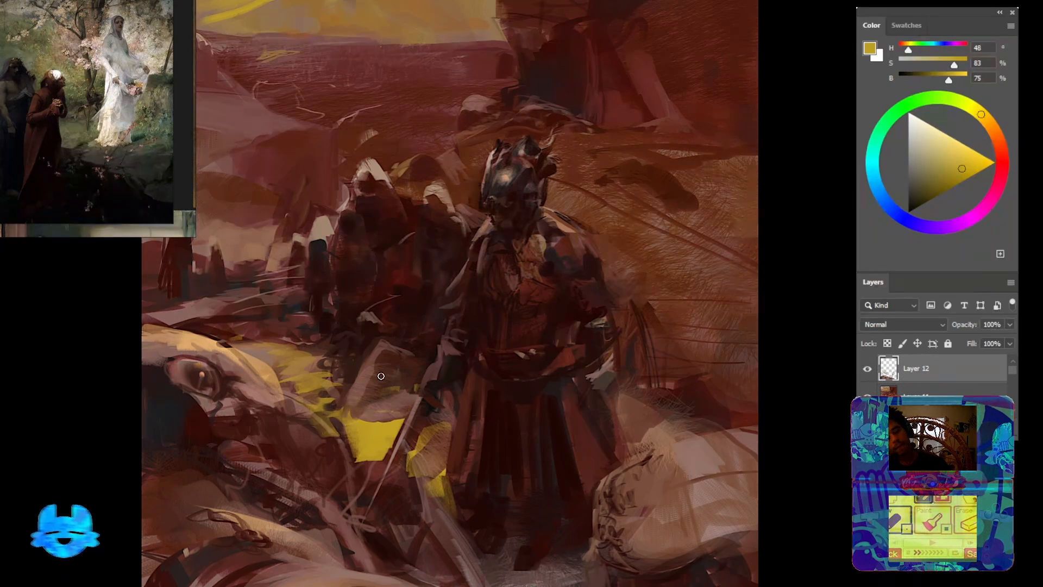
Paint yellow (H 48, S 82, B 74) and ochre (H 41, S 64, B 65) strokes on the ground at the warrior's feet
left_click_drag(409, 317, 381, 377)
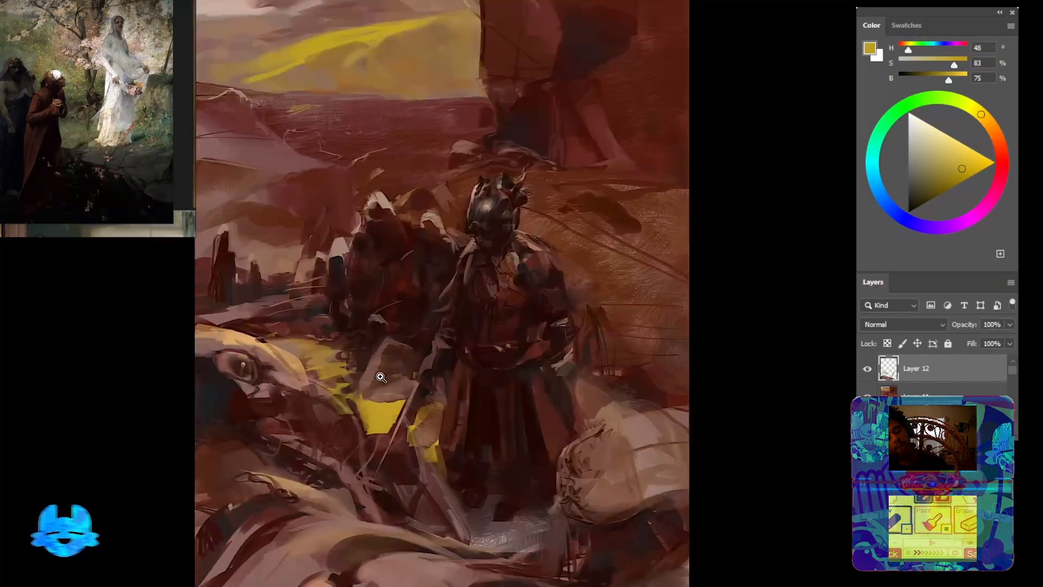
left_click(381, 413, "alt")
left_click_drag(454, 442, 397, 368)
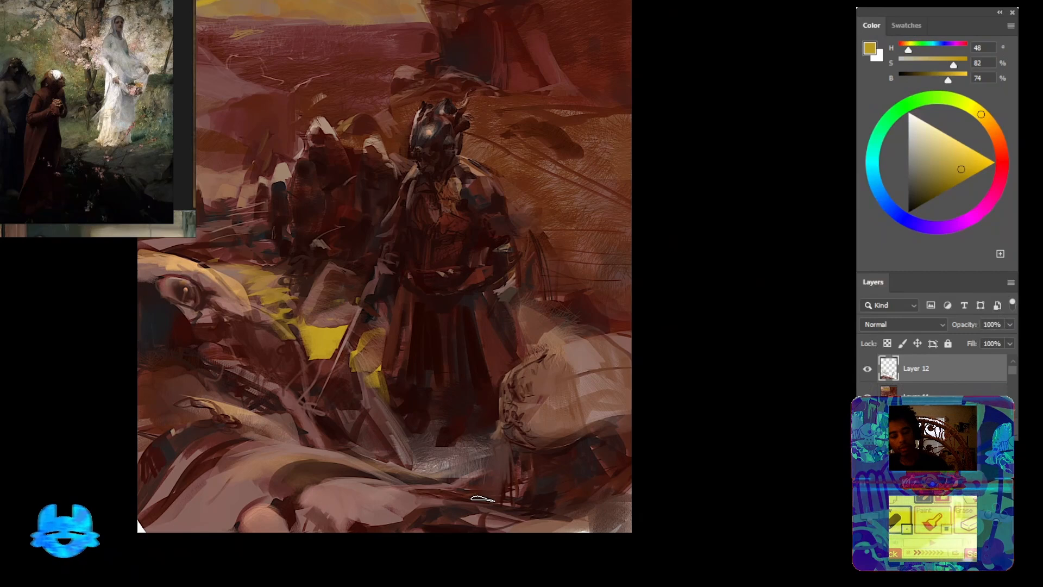
mouse_move(461, 496)
left_mouse_down()
mouse_move(492, 502)
mouse_move(421, 499)
left_mouse_up()
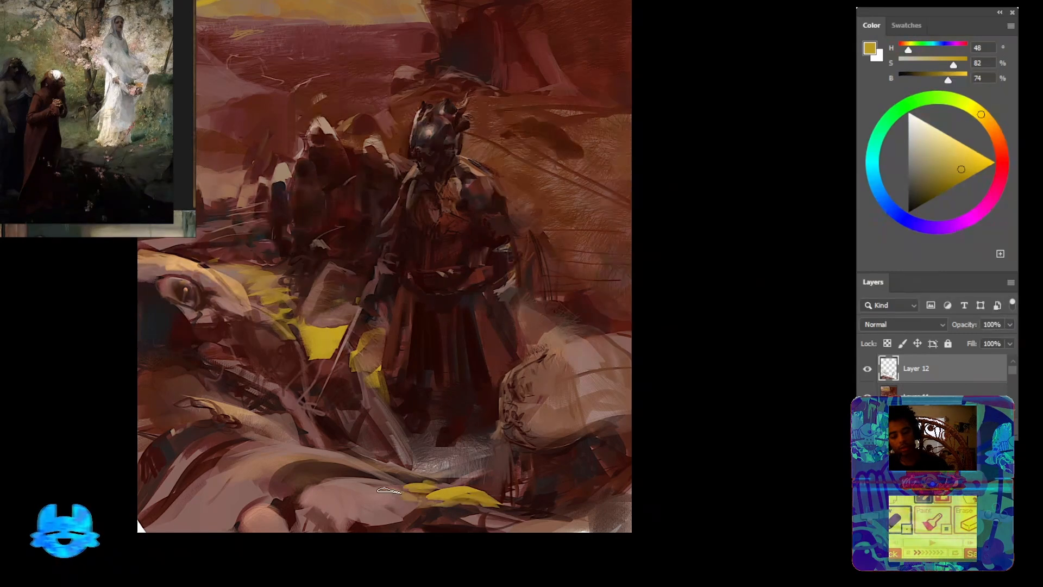
mouse_move(390, 490)
left_mouse_down()
mouse_move(475, 472)
mouse_move(488, 489)
mouse_move(498, 467)
mouse_move(427, 479)
mouse_move(481, 439)
left_mouse_up()
left_click(455, 481, "alt")
mouse_move(462, 481)
left_mouse_down()
mouse_move(429, 464)
mouse_move(386, 484)
mouse_move(373, 466)
mouse_move(363, 471)
mouse_move(403, 498)
mouse_move(376, 490)
mouse_move(415, 507)
mouse_move(379, 502)
left_mouse_up()
left_click_drag(389, 452, 438, 542)
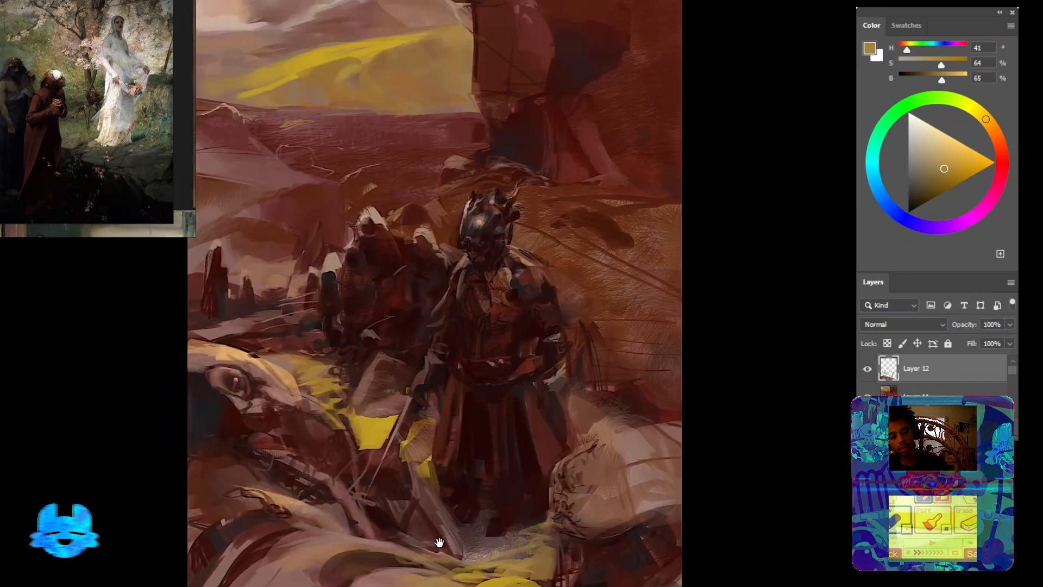
left_click_drag(440, 448, 454, 485)
Paint dark red (H 7, S 88, B 20) and brighter red (H 2, S 81, B 35) strokes into the hollow beneath the eye-like form
left_click_drag(308, 501, 470, 464)
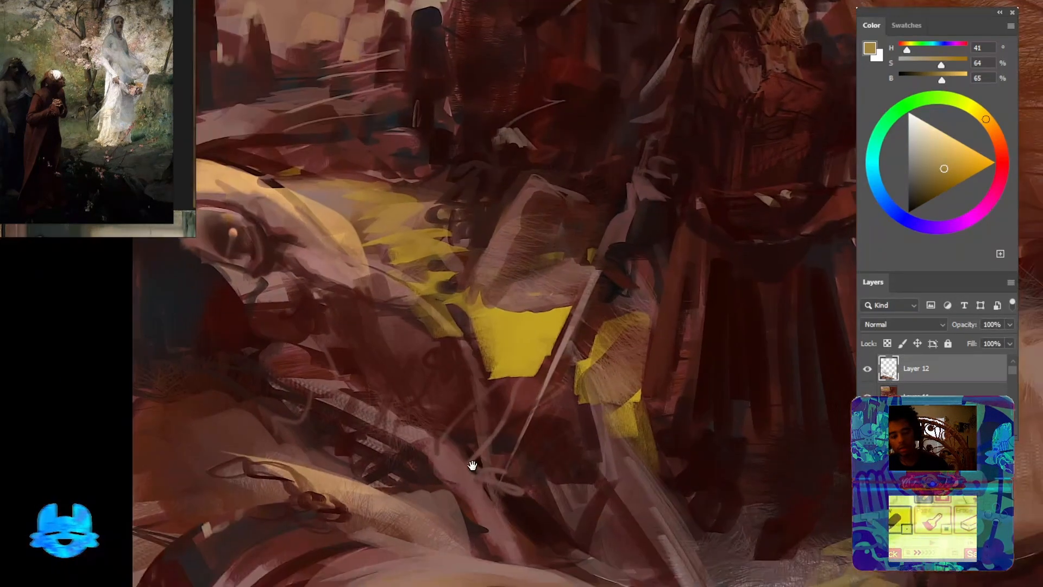
left_click(450, 450, "alt")
left_click(230, 314, "alt")
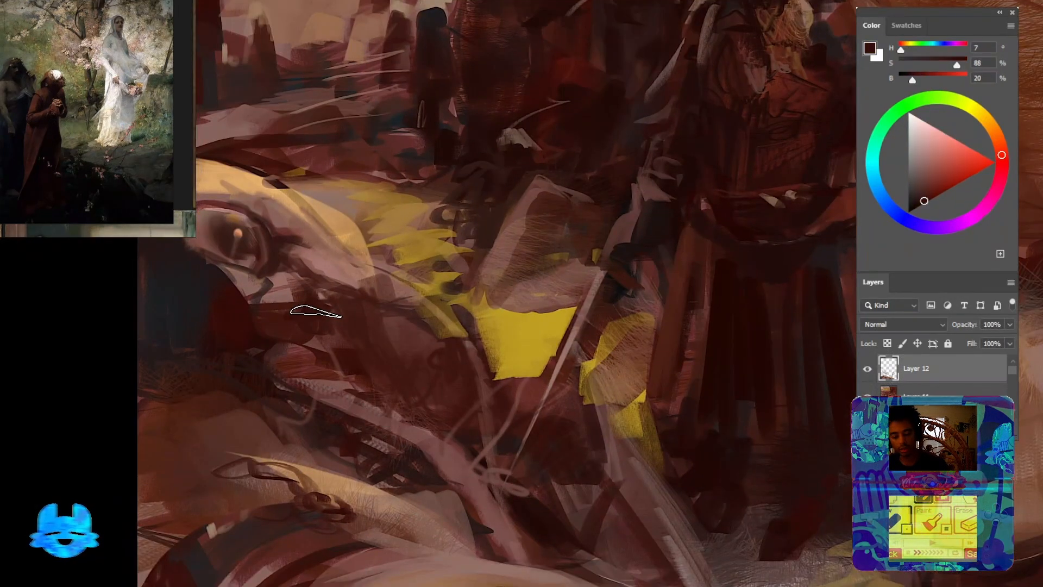
mouse_move(338, 332)
left_mouse_down()
mouse_move(295, 359)
mouse_move(345, 370)
mouse_move(345, 327)
mouse_move(330, 348)
mouse_move(287, 348)
mouse_move(319, 388)
mouse_move(343, 364)
mouse_move(322, 348)
mouse_move(348, 350)
left_mouse_up()
left_click(301, 358, "alt")
left_click(931, 191)
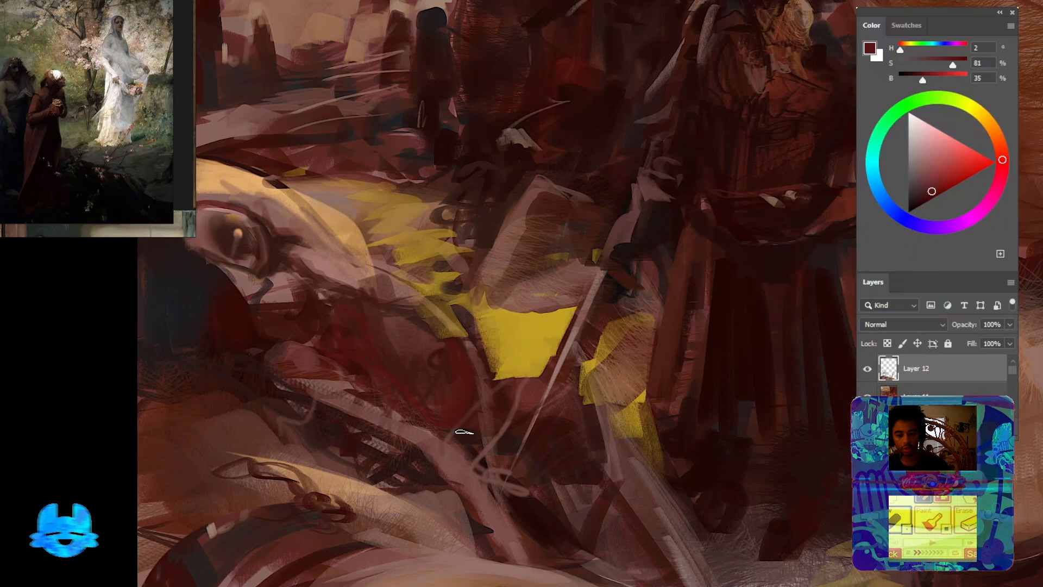
Paint a pale jaw-like edge below the eye with sampled pinkish tone, adding dark red (H 4, S 80, B 30) accents
left_click(322, 245, "alt")
mouse_move(246, 309)
left_mouse_down()
mouse_move(240, 339)
mouse_move(283, 422)
left_mouse_up()
left_click_drag(273, 370, 283, 426)
mouse_move(232, 352)
left_mouse_down()
mouse_move(269, 416)
mouse_move(359, 390)
mouse_move(438, 397)
mouse_move(429, 443)
mouse_move(463, 433)
mouse_move(418, 478)
mouse_move(413, 435)
left_mouse_up()
left_click(364, 357, "alt")
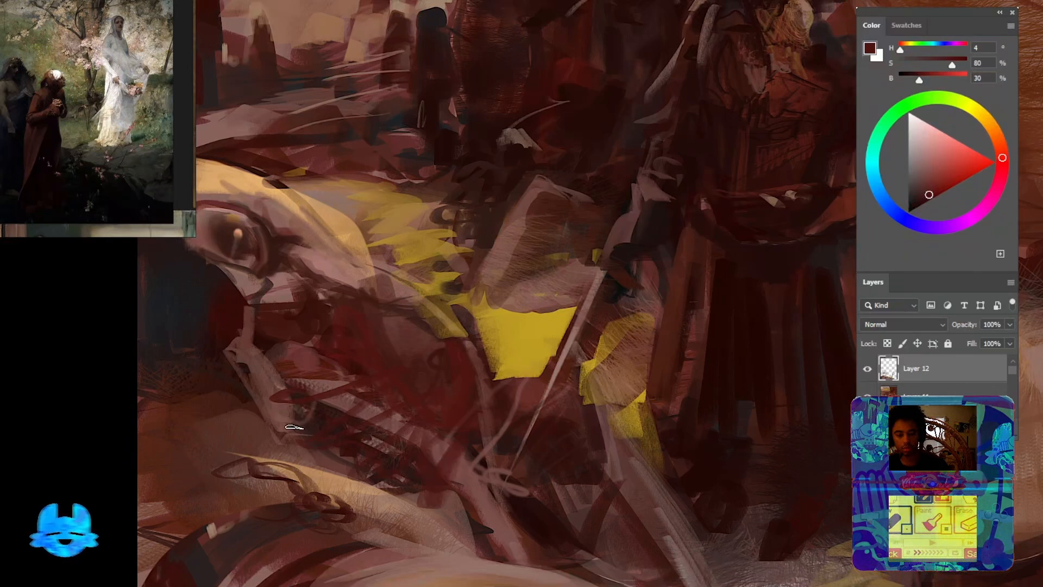
left_click(303, 361, "alt")
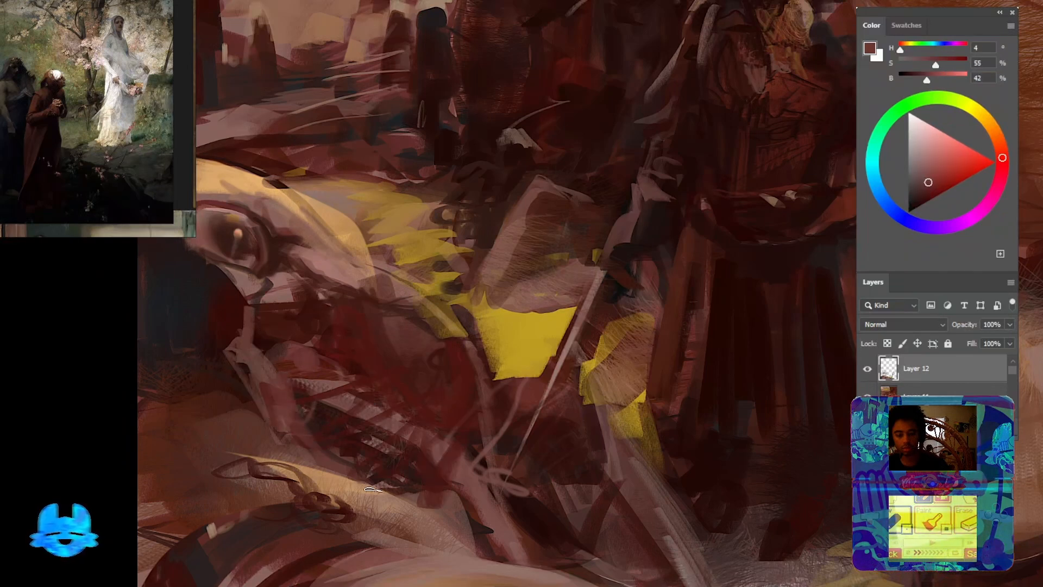
Paint a rounded pale form at the end of the lower rock ridge, starting from sampled dusty pink (H 13, S 38, B 60)
left_click(334, 263, "alt")
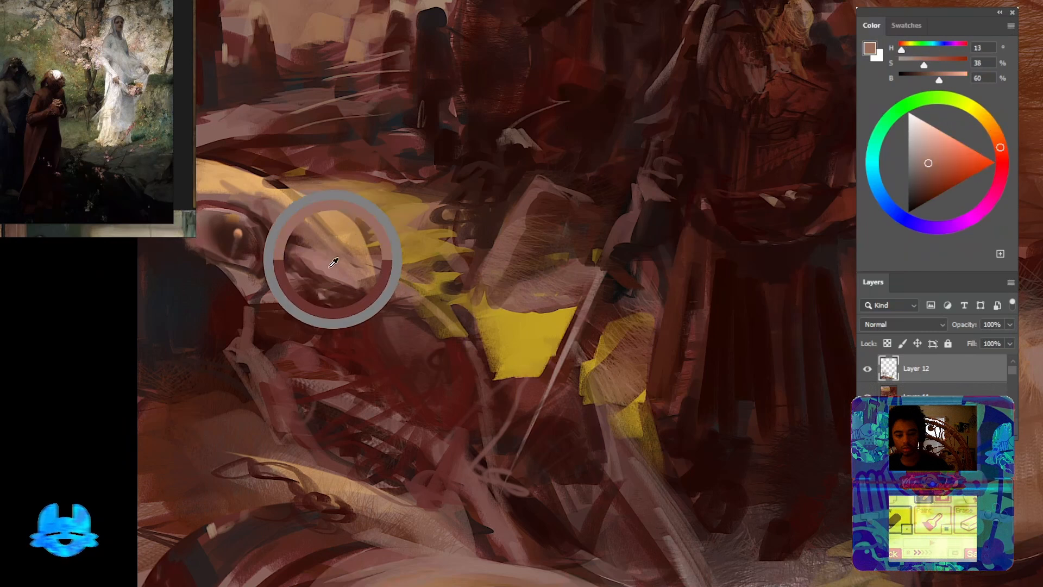
mouse_move(407, 489)
left_mouse_down()
mouse_move(446, 491)
mouse_move(452, 475)
mouse_move(422, 475)
mouse_move(429, 499)
mouse_move(447, 500)
mouse_move(460, 492)
mouse_move(420, 494)
mouse_move(465, 516)
mouse_move(429, 492)
mouse_move(415, 503)
mouse_move(444, 549)
mouse_move(423, 544)
mouse_move(383, 491)
mouse_move(459, 504)
mouse_move(458, 523)
mouse_move(479, 526)
left_mouse_up()
left_click(476, 514, "alt")
left_click_drag(458, 470, 448, 547)
left_click_drag(466, 458, 460, 553)
Refine the eye-like rock's upper sloping edge with sampled tan (H 25, S 53, B 63) and greyish brown (H 19, S 31, B 56)
left_click(352, 338, "alt")
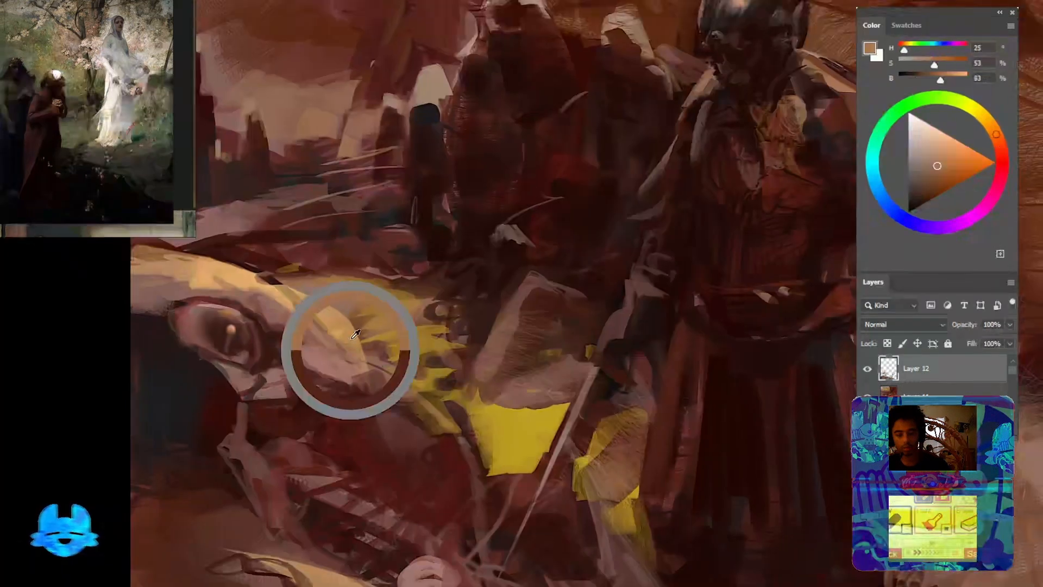
left_click(339, 330, "alt")
left_click(336, 316, "alt")
left_click_drag(302, 292, 368, 350)
left_click_drag(332, 311, 366, 346)
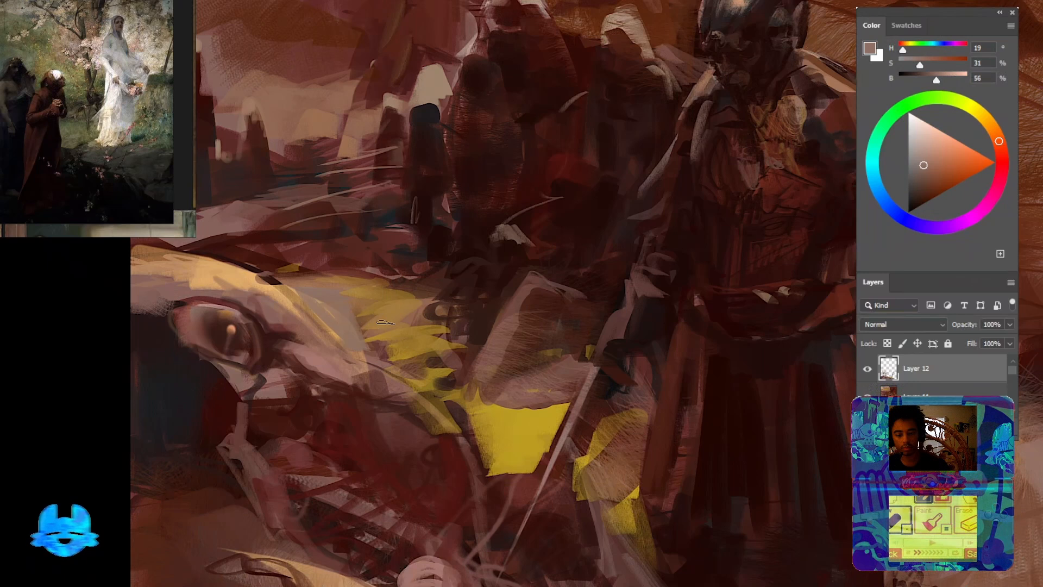
Extend the yellow ground behind the eye-like rock with ochre (H 35, S 62, B 64) and brown (H 34, S 81, B 45) strokes
left_click(383, 324, "alt")
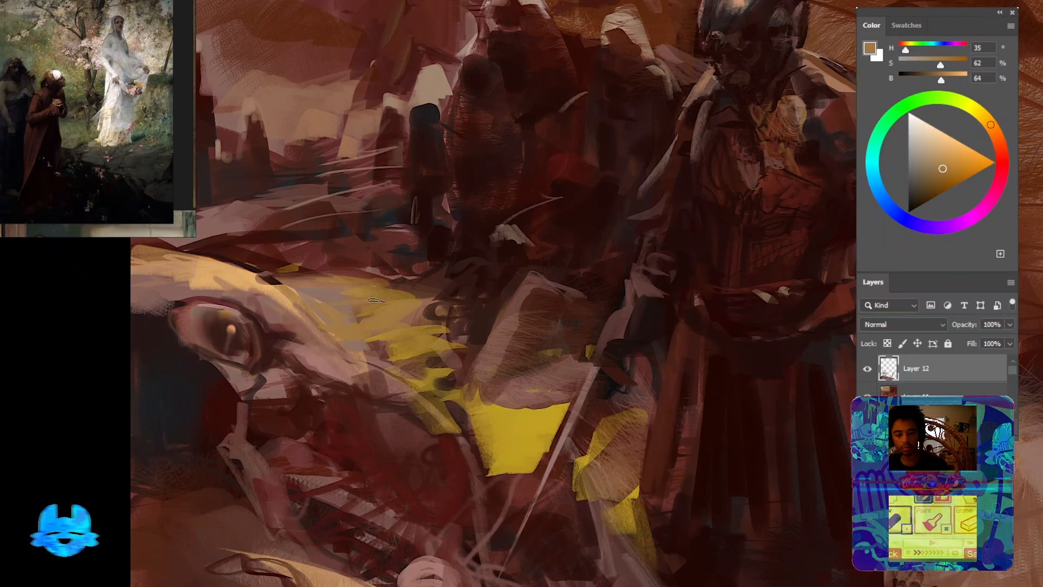
left_click(293, 267, "alt")
mouse_move(293, 286)
left_mouse_down()
mouse_move(363, 315)
mouse_move(348, 335)
mouse_move(394, 342)
left_mouse_up()
left_click_drag(373, 328, 424, 340)
mouse_move(411, 295)
left_mouse_down()
mouse_move(328, 294)
mouse_move(398, 263)
mouse_move(356, 262)
mouse_move(327, 239)
left_mouse_up()
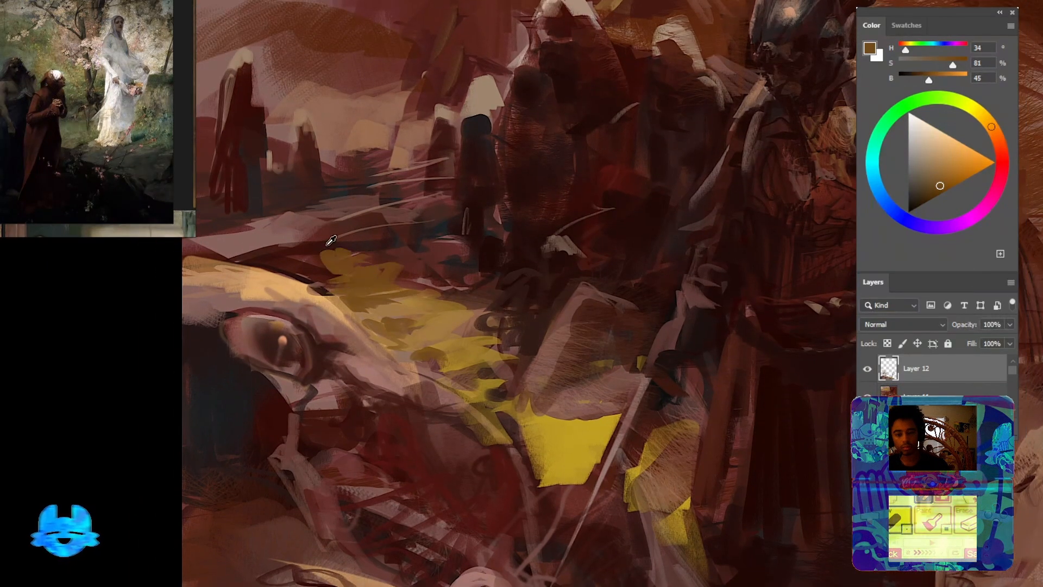
Paint sampled dusty pink (H 10, S 31, B 53) strokes across the distant ground around the far robed figures
left_click(262, 226, "alt")
left_click_drag(217, 231, 324, 210)
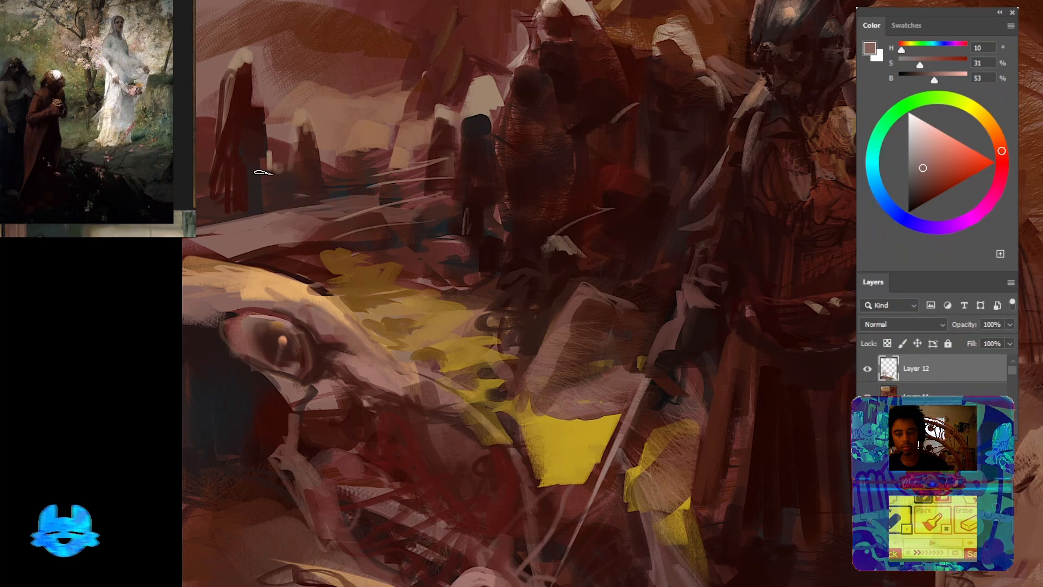
mouse_move(263, 173)
left_mouse_down()
mouse_move(294, 174)
mouse_move(266, 176)
left_mouse_up()
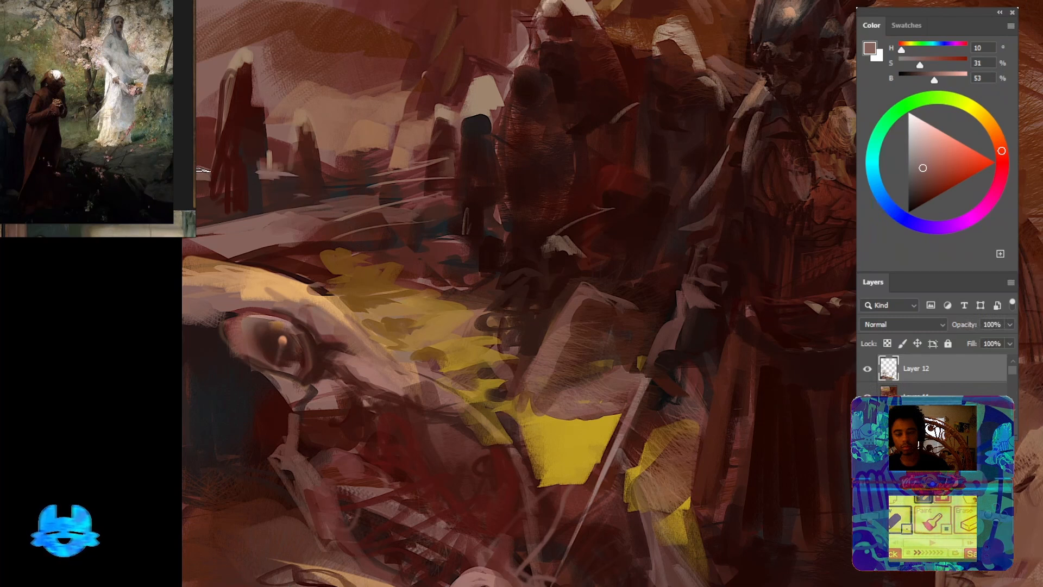
left_click_drag(204, 148, 229, 166)
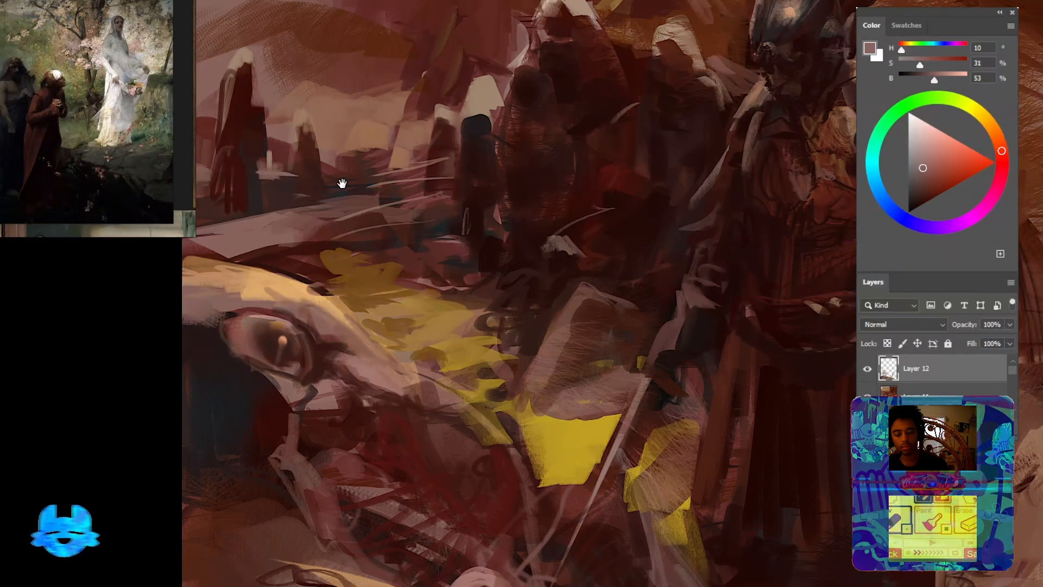
Flip the canvas view horizontally and add dusty pink (H 10, S 31, B 53) touches to the foreground below the eye-like rock
mouse_move(505, 199)
left_mouse_down()
mouse_move(472, 280)
mouse_move(408, 300)
left_mouse_up()
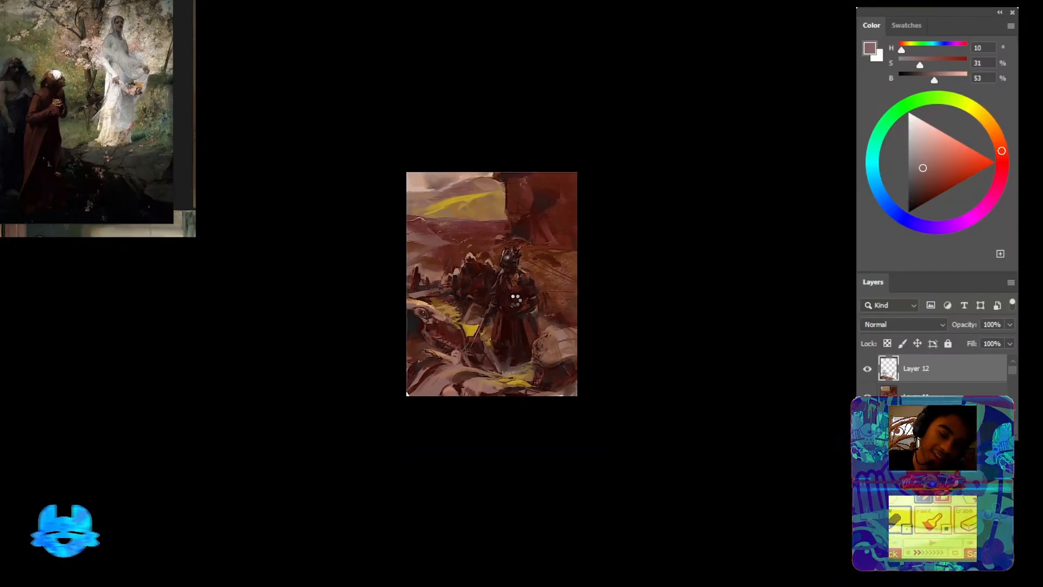
key("ctrl+shift+h")
left_click_drag(566, 298, 591, 368)
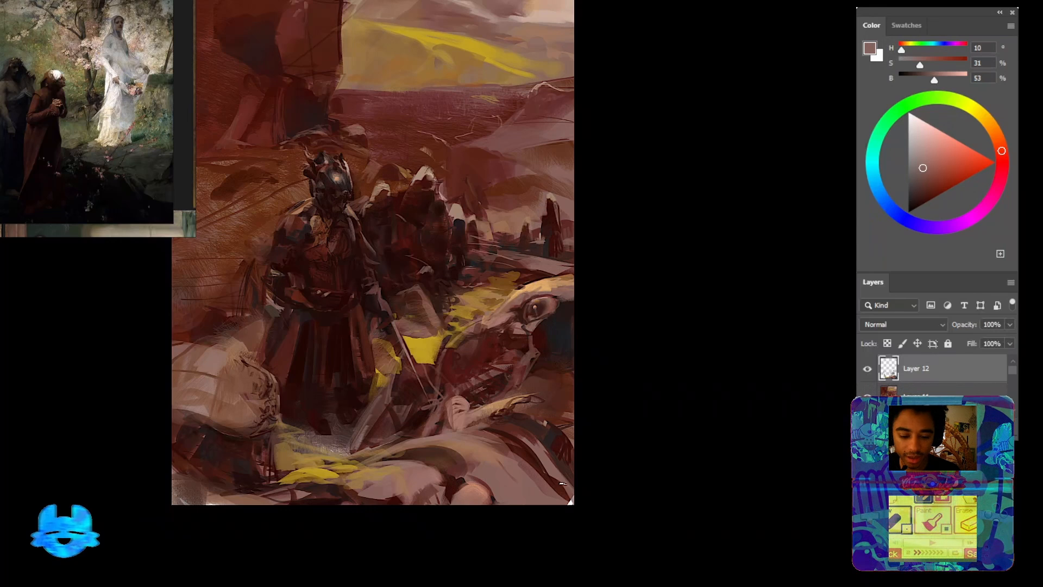
left_click_drag(551, 443, 569, 449)
left_click_drag(518, 362, 581, 436)
left_click_drag(553, 242, 556, 289)
Set a pale pink (H 10, S 12, B 78) and draw small curling marks above the group of hooded figures
left_click_drag(924, 157, 917, 139)
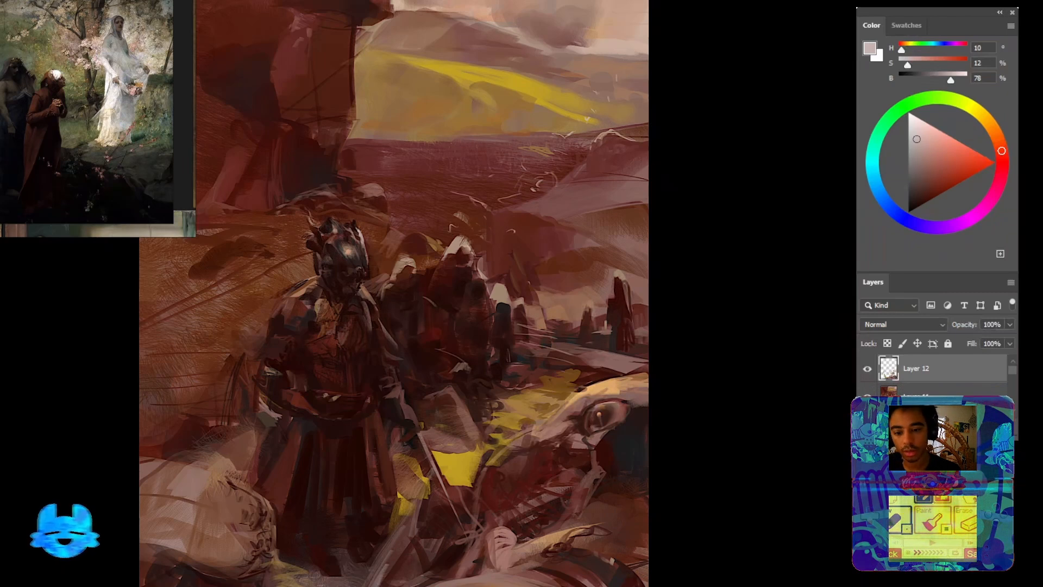
mouse_move(423, 267)
left_mouse_down()
mouse_move(481, 148)
mouse_move(495, 230)
left_mouse_up()
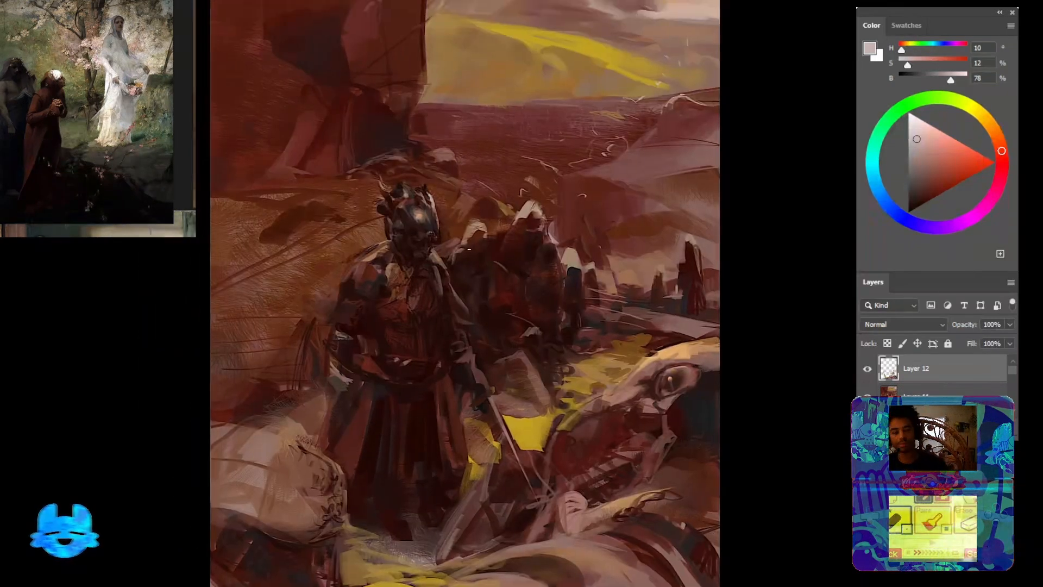
scroll(468, 249, "down", 8)
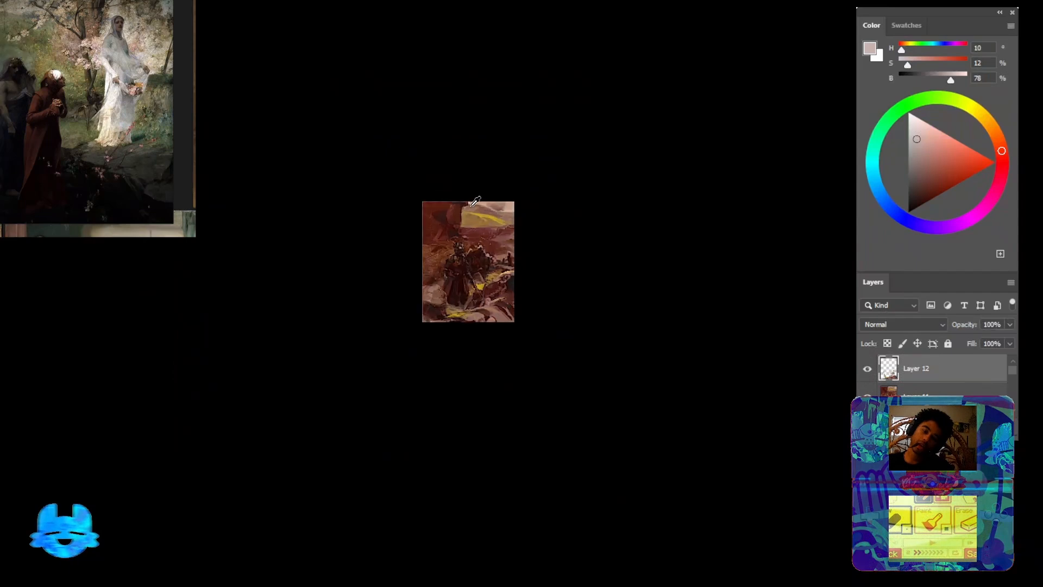
scroll(500, 262, "up", 4)
scroll(500, 262, "up", 4)
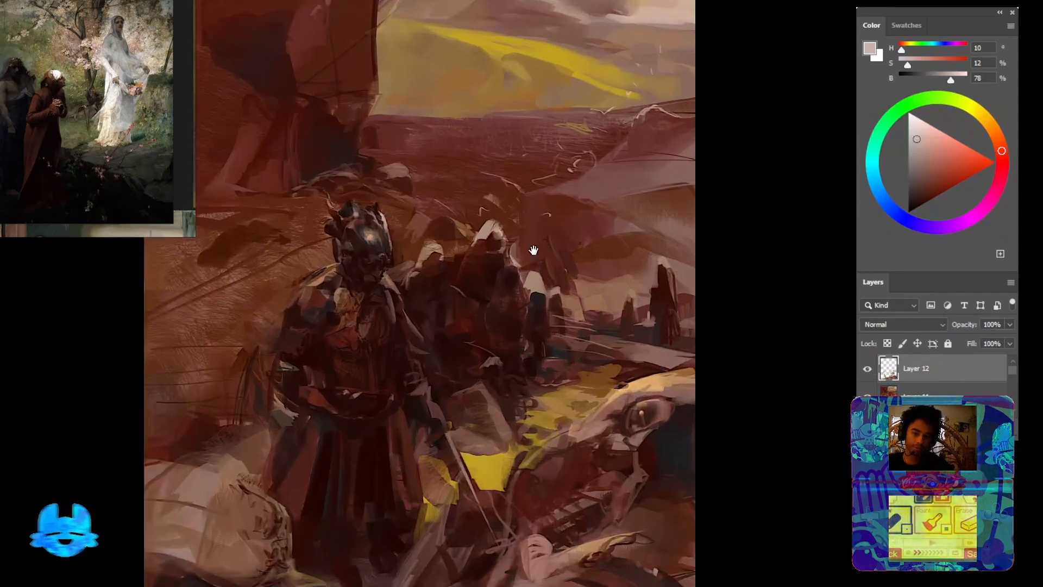
left_click_drag(533, 250, 594, 203)
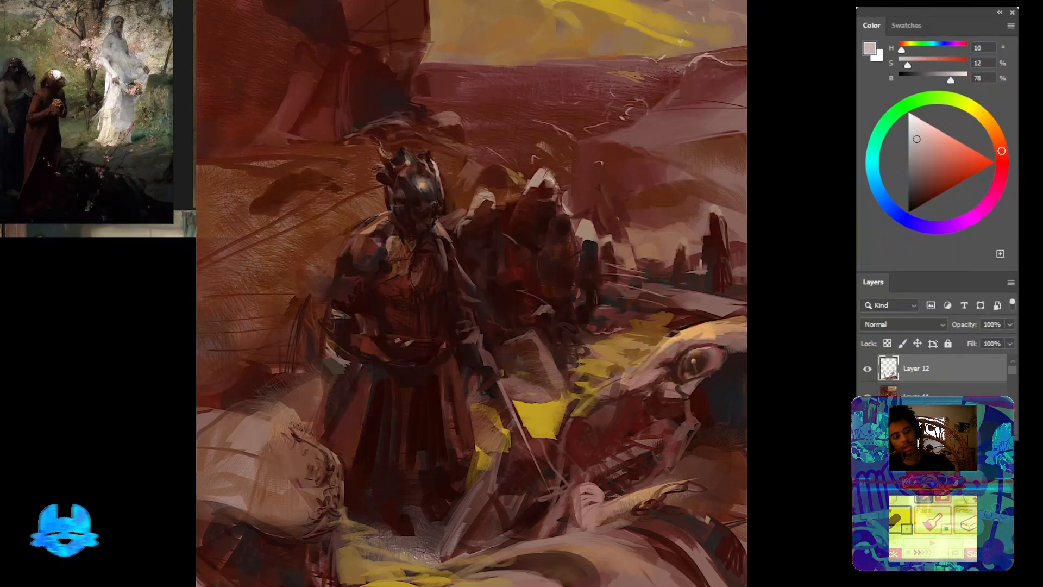
scroll(542, 199, "down", 5)
scroll(542, 199, "up", 4)
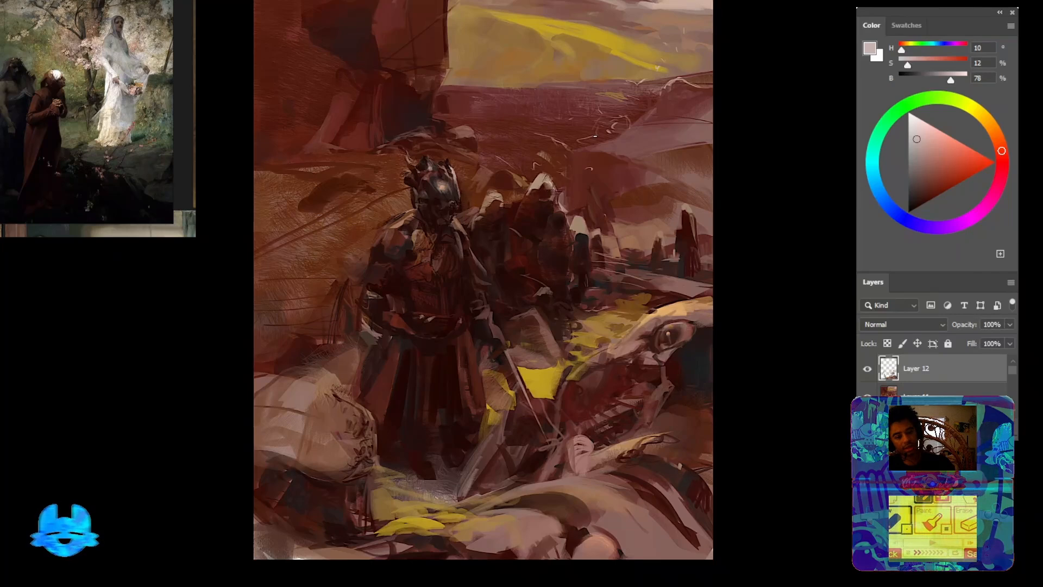
left_click_drag(614, 119, 614, 185)
scroll(613, 190, "down", 3)
scroll(607, 199, "up", 3)
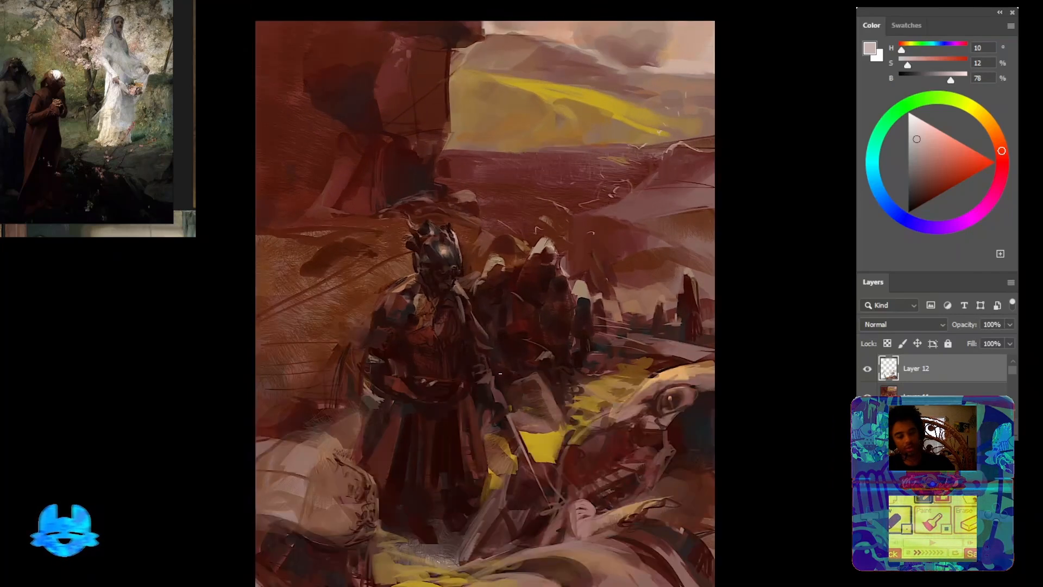
left_click_drag(674, 495, 684, 389)
scroll(510, 369, "up", 2)
left_click_drag(535, 312, 529, 358)
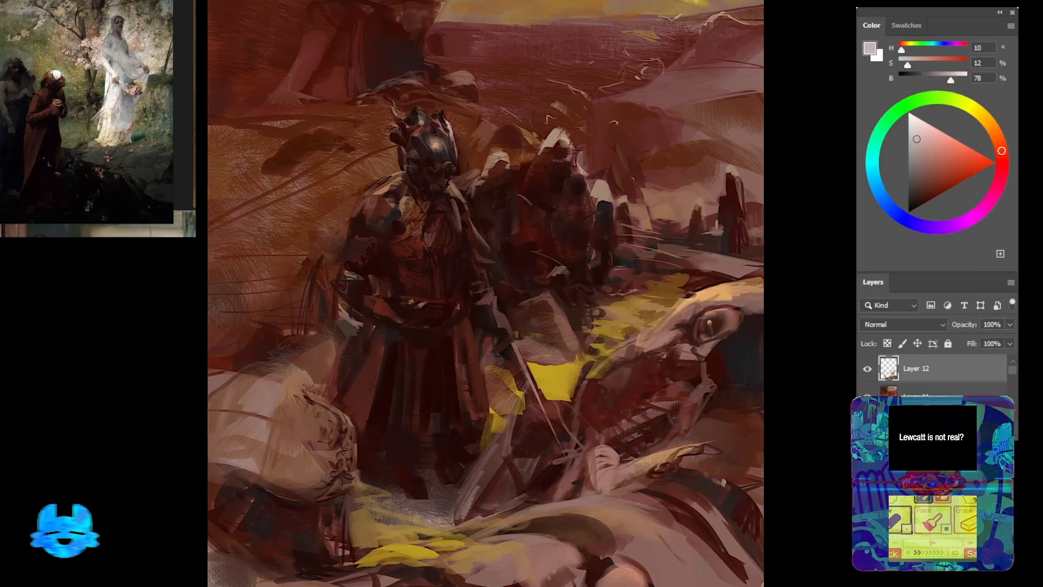
scroll(467, 301, "up", 4)
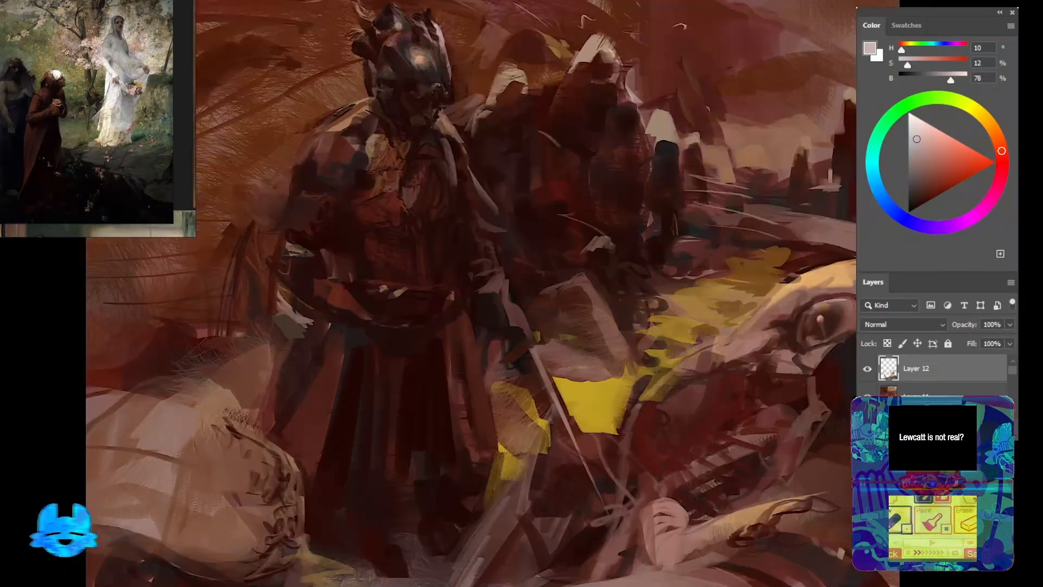
Add a small sampled-colour touch beside the hooded figure nearest the warrior and pick a dark red-brown (H 16, S 81, B 31)
left_click(467, 304, "alt")
left_click_drag(595, 401, 601, 333)
left_click_drag(403, 204, 378, 472)
left_click(485, 280, "alt")
left_click_drag(494, 274, 470, 297)
left_click(472, 306, "alt")
left_click_drag(270, 241, 303, 431)
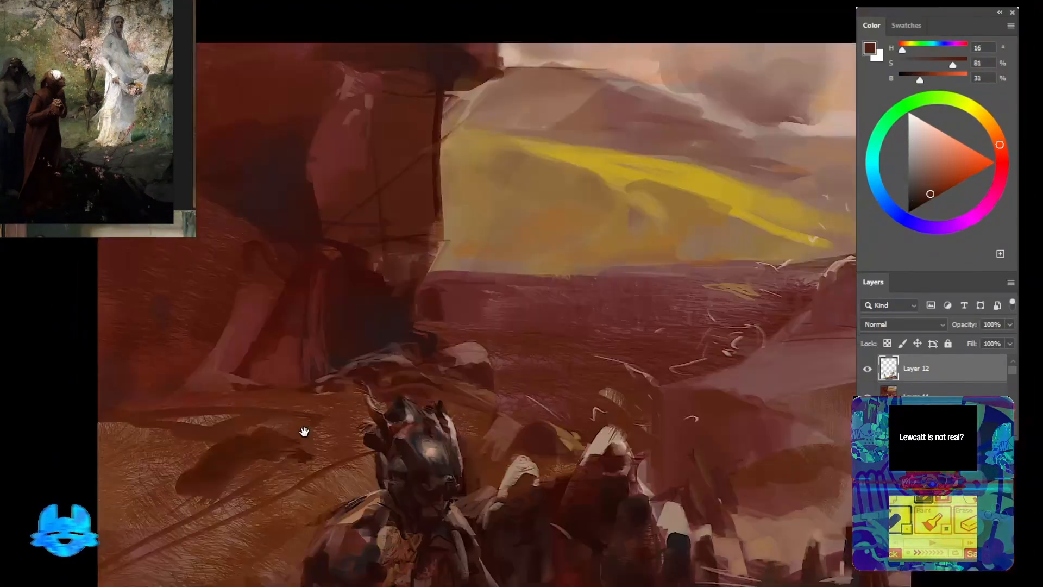
Lasso an irregular area of the distant plain and paint dark blue strokes inside it on a new layer
left_click_drag(594, 432, 503, 435)
scroll(176, 187, "down", 5)
scroll(177, 187, "up", 5)
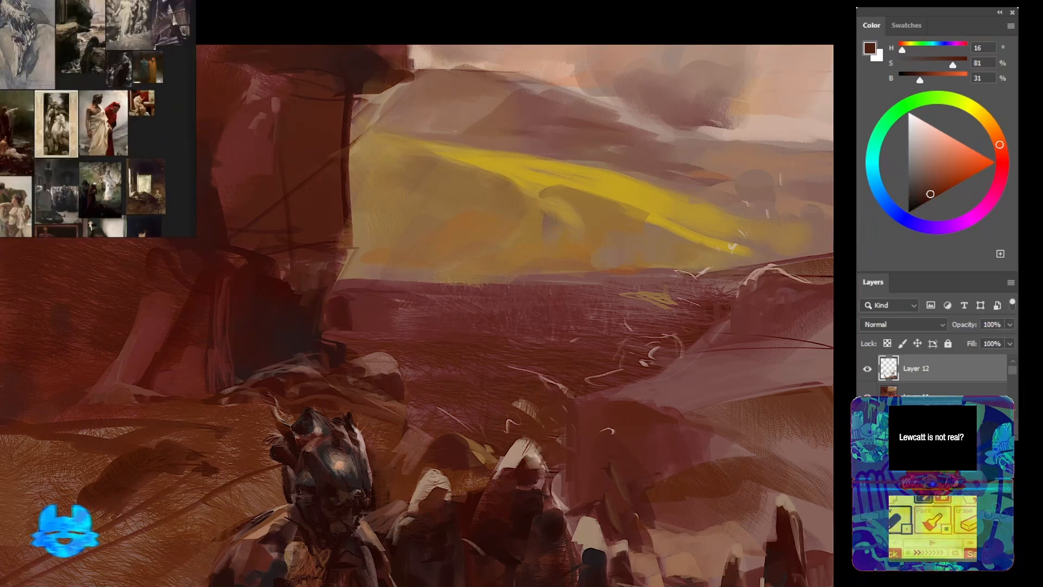
mouse_move(401, 369)
left_mouse_down()
mouse_move(552, 386)
mouse_move(401, 368)
left_mouse_up()
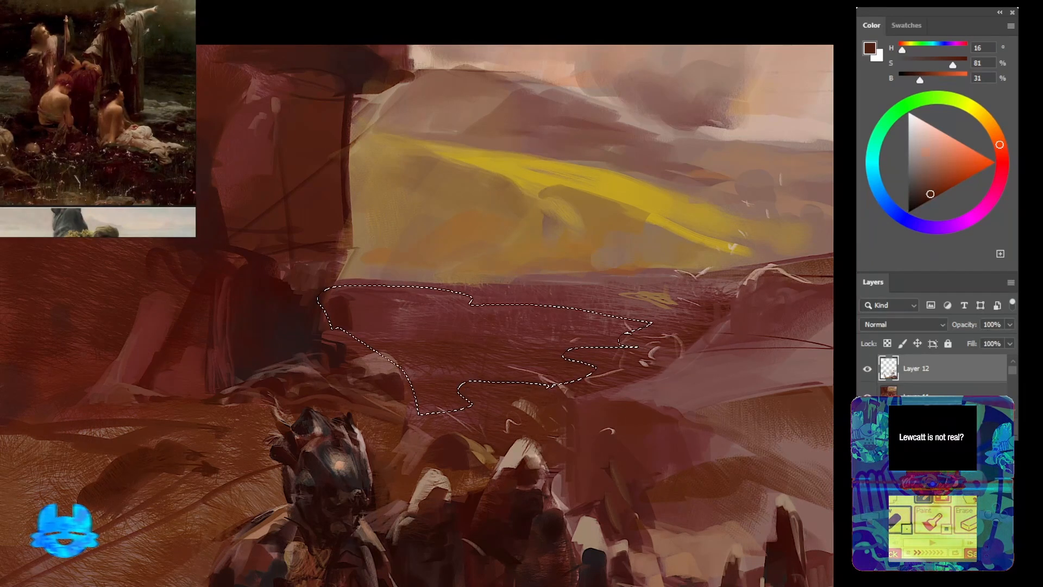
key("ctrl+shift+alt+n")
key("b")
left_click(465, 400, "alt")
left_click(891, 209)
mouse_move(359, 313)
left_mouse_down()
mouse_move(526, 350)
mouse_move(473, 334)
left_mouse_up()
mouse_move(557, 327)
left_mouse_down()
mouse_move(553, 380)
mouse_move(630, 334)
mouse_move(462, 315)
left_mouse_up()
Set the new layer's blend mode to Hard Light, clear the selection and add more dark strokes to the distant plain
left_click(904, 324)
left_click(891, 511)
key("ctrl+d")
mouse_move(574, 315)
left_mouse_down()
mouse_move(540, 401)
mouse_move(460, 401)
left_mouse_up()
left_click_drag(470, 299, 456, 324)
scroll(533, 291, "down", 6)
scroll(532, 291, "up", 6)
Brush sampled-colour strokes over the plain and ground behind the hooded figures
key("b")
left_click_drag(507, 281, 396, 276)
left_click(397, 276, "alt")
scroll(489, 304, "down", 1)
left_click_drag(529, 369, 491, 288)
left_click(491, 288, "alt")
left_click_drag(625, 373, 581, 169)
scroll(504, 400, "up", 1)
Paint dark red-brown (H 10, S 81, B 24) strokes across the ground between the yellow patch and the robed figures
left_click(571, 282, "alt")
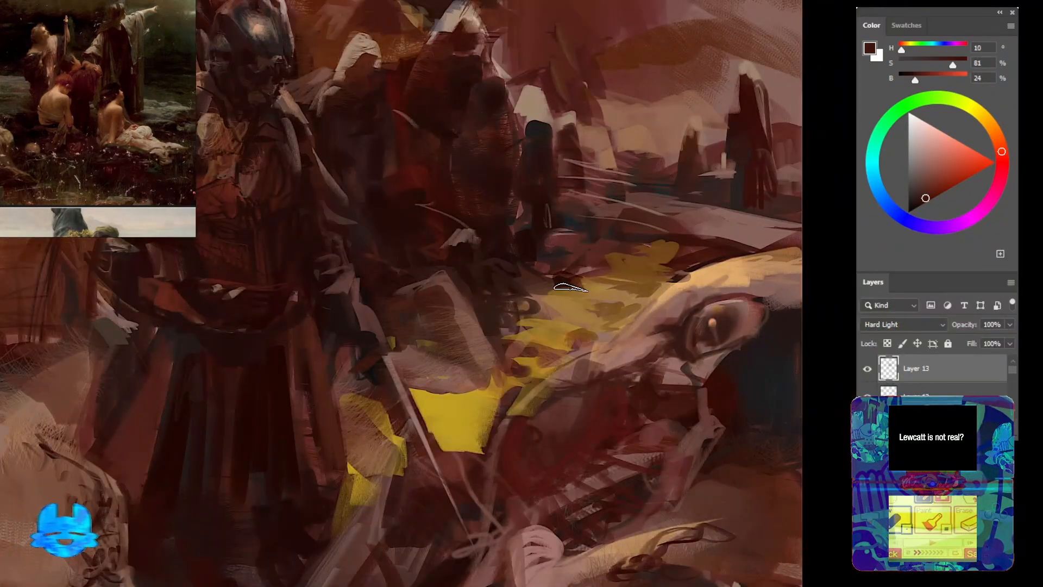
left_click_drag(565, 284, 537, 298)
left_click_drag(609, 260, 560, 284)
left_click_drag(560, 237, 630, 247)
left_click_drag(651, 204, 641, 327)
left_click_drag(629, 325, 628, 313)
mouse_move(607, 222)
left_mouse_down()
mouse_move(608, 204)
mouse_move(649, 239)
left_mouse_up()
mouse_move(650, 239)
left_mouse_down()
mouse_move(669, 194)
mouse_move(605, 189)
left_mouse_up()
left_click_drag(652, 198, 685, 228)
left_click_drag(687, 190, 698, 230)
mouse_move(703, 217)
left_mouse_down()
mouse_move(690, 258)
mouse_move(709, 294)
left_mouse_up()
left_click_drag(771, 239, 774, 297)
scroll(620, 215, "down", 5)
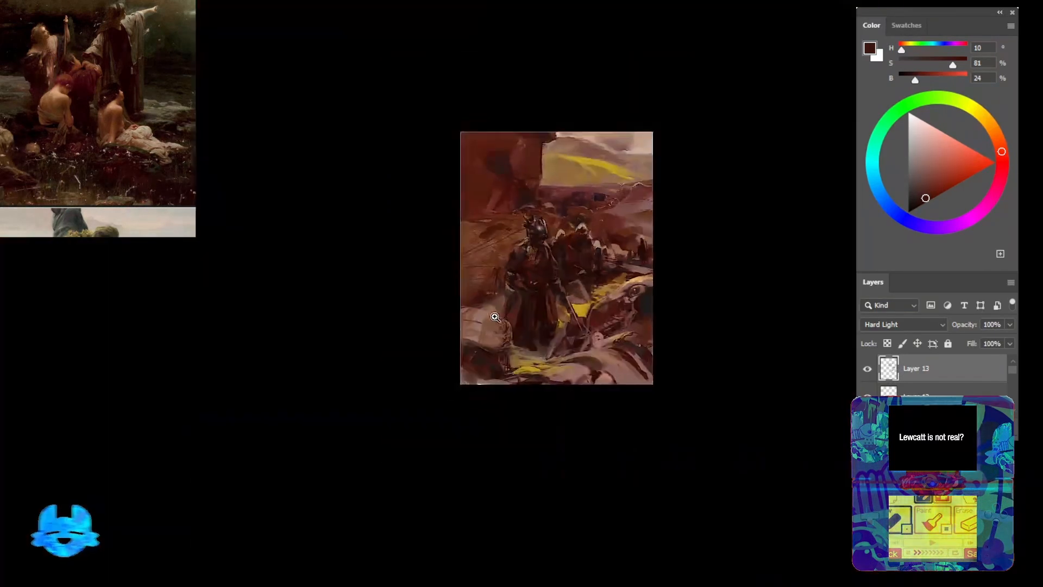
Sample dusty pink (H 10, S 31, B 53), place a copy of Layer 7 on top of the stack and set it to Lighter Color
scroll(630, 311, "up", 6)
left_click(583, 218, "alt")
key("ctrl+alt+shift+n")
mouse_move(1013, 370)
left_mouse_down()
mouse_move(1012, 395)
mouse_move(1012, 371)
left_mouse_up()
left_click(980, 372)
scroll(525, 450, "down", 5)
left_click_drag(926, 391, 920, 357)
left_click(897, 326)
left_click(896, 483)
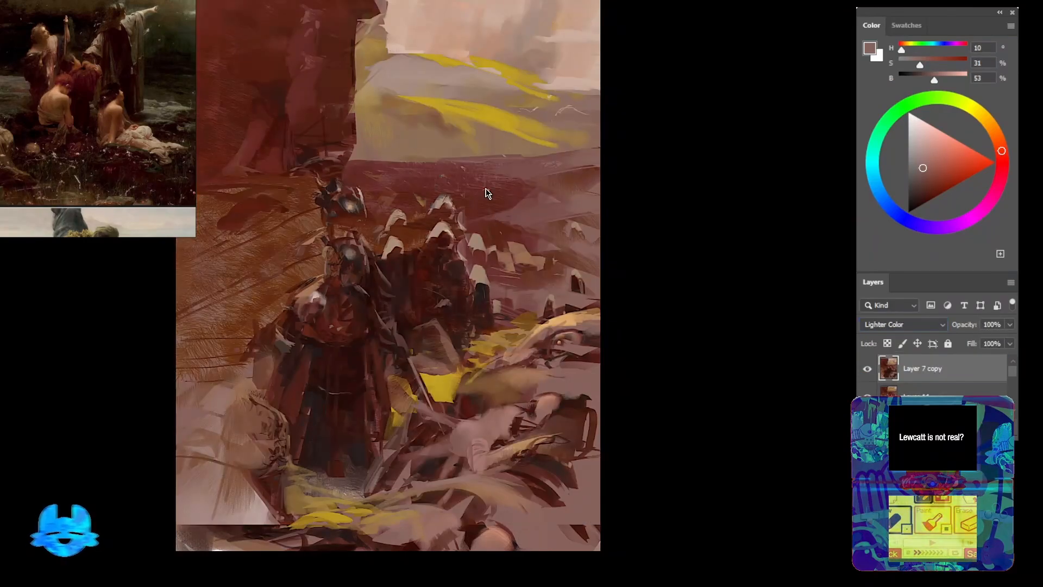
Scale the Layer 7 copy down to a little over half size over the warrior and the hooded figures
key("ctrl+t")
left_click(900, 325)
left_click(896, 543)
left_click_drag(598, 524, 493, 368)
key("Return")
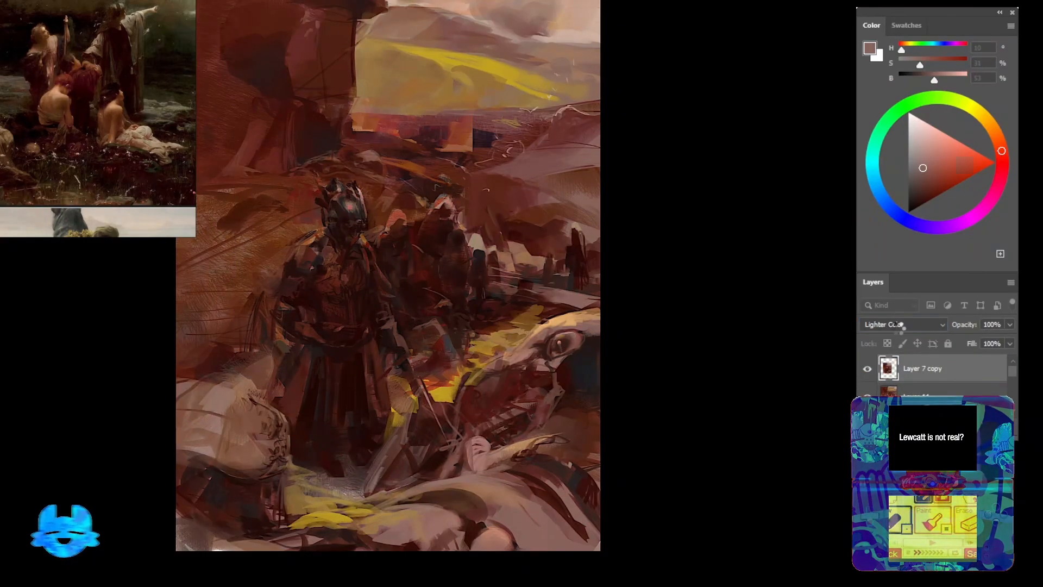
Set the Layer 7 copy's blend mode to Soft Light and hide it with an inverted, fully black layer mask
left_click(900, 326)
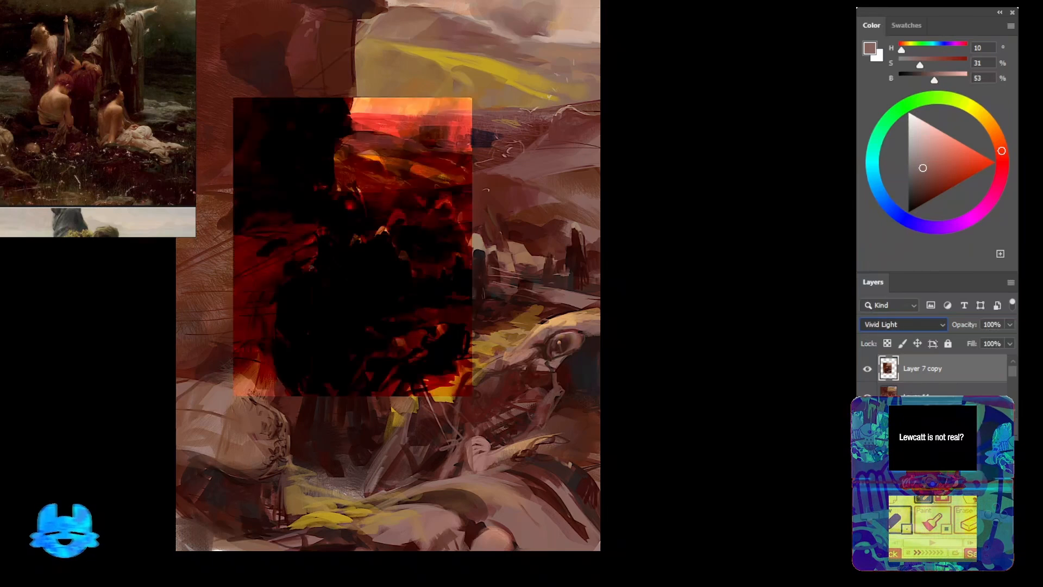
key("Up")
key("Up")
key("ctrl+0")
left_click(921, 433)
key("ctrl+i")
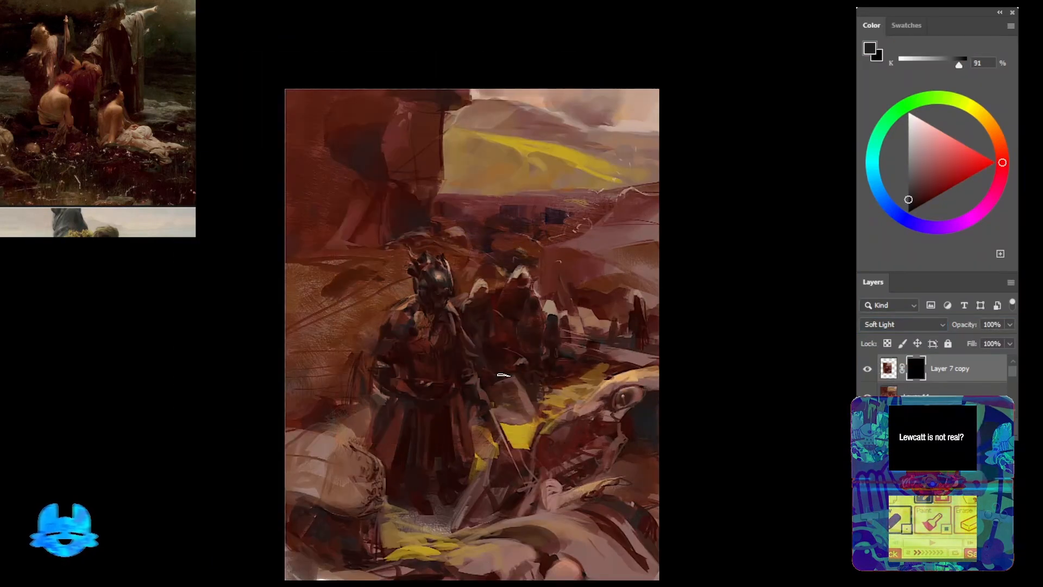
Paint white on the mask to reveal the Soft Light copy over the warrior's torso and robe
key("ctrl+plus")
key("ctrl+plus")
mouse_move(446, 317)
left_mouse_down()
mouse_move(427, 202)
mouse_move(437, 279)
mouse_move(466, 242)
left_mouse_up()
key("d")
left_click_drag(396, 313, 387, 349)
left_click_drag(395, 244, 375, 269)
key("ctrl+plus")
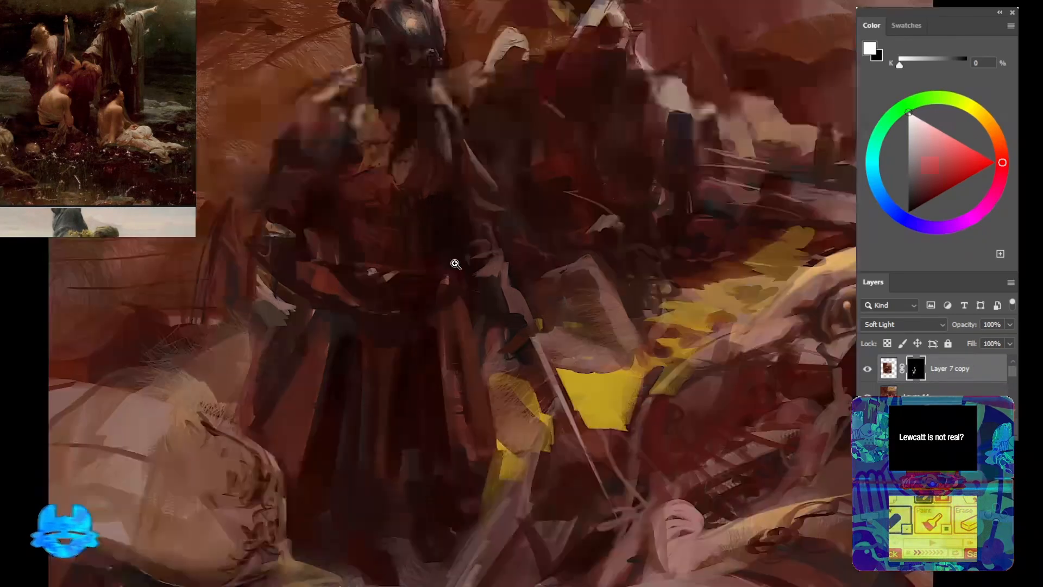
key("ctrl+plus")
key("ctrl+plus")
left_click_drag(383, 141, 369, 308)
Extend the white mask strokes over the hooded figures and the rocky background around the warrior's head and shoulders
key("ctrl+minus")
key("ctrl+minus")
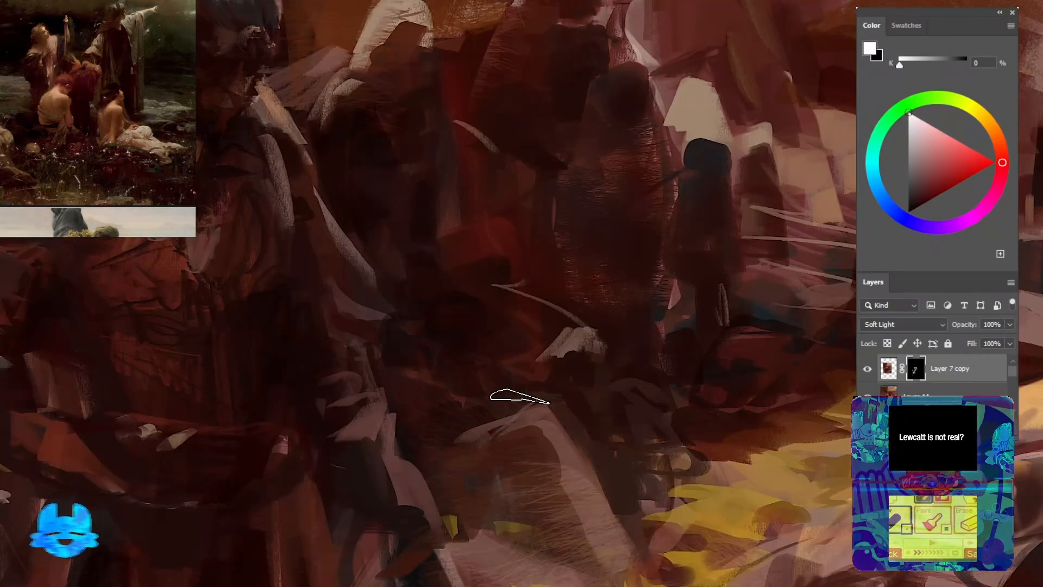
key("ctrl+minus")
key("ctrl+plus")
key("ctrl+plus")
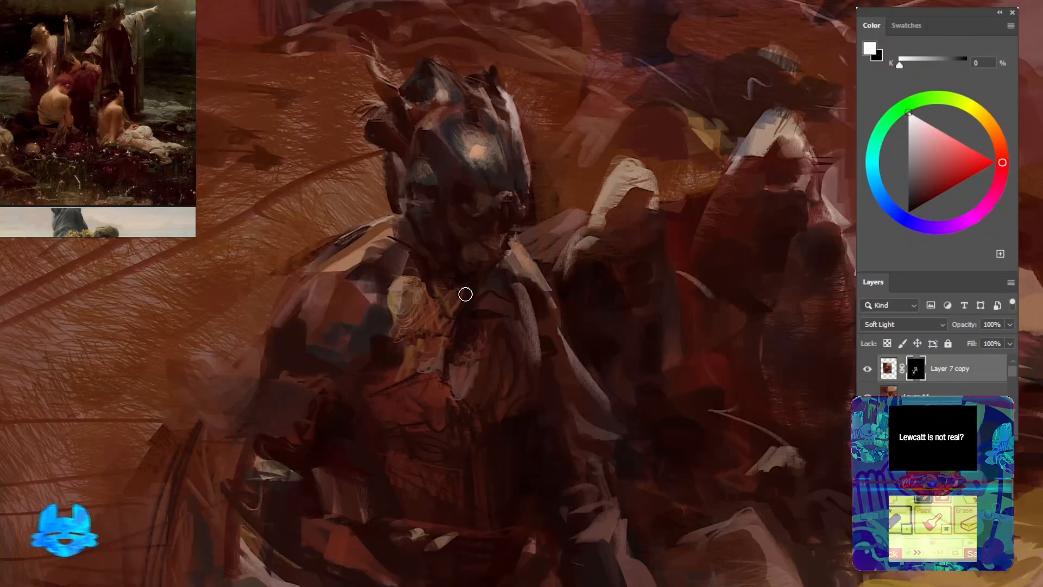
mouse_move(603, 311)
left_mouse_down()
mouse_move(540, 314)
mouse_move(545, 205)
left_mouse_up()
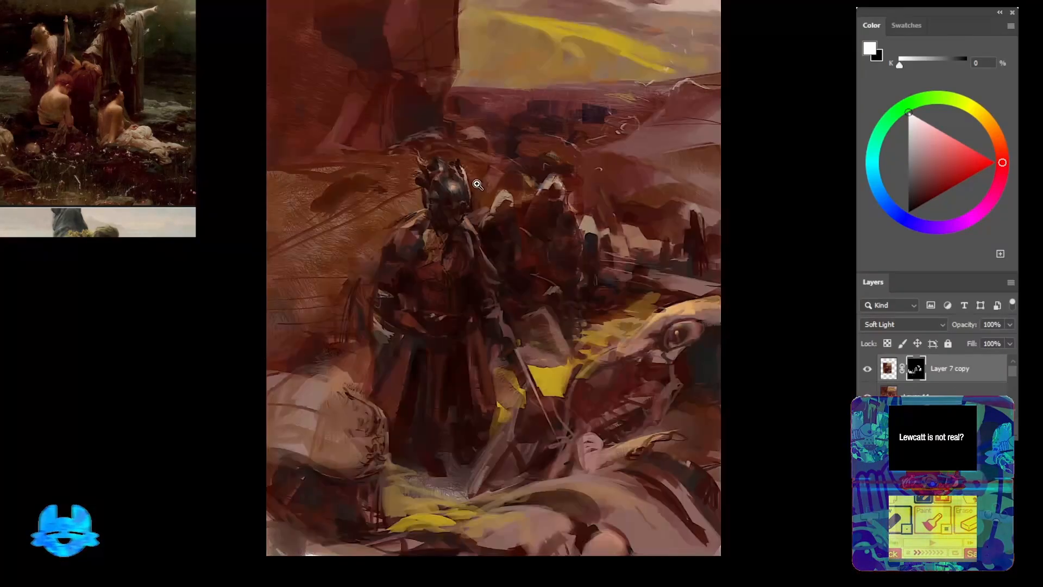
mouse_move(477, 184)
left_mouse_down()
mouse_move(524, 182)
mouse_move(481, 231)
left_mouse_up()
mouse_move(342, 198)
left_mouse_down()
mouse_move(311, 227)
mouse_move(263, 237)
left_mouse_up()
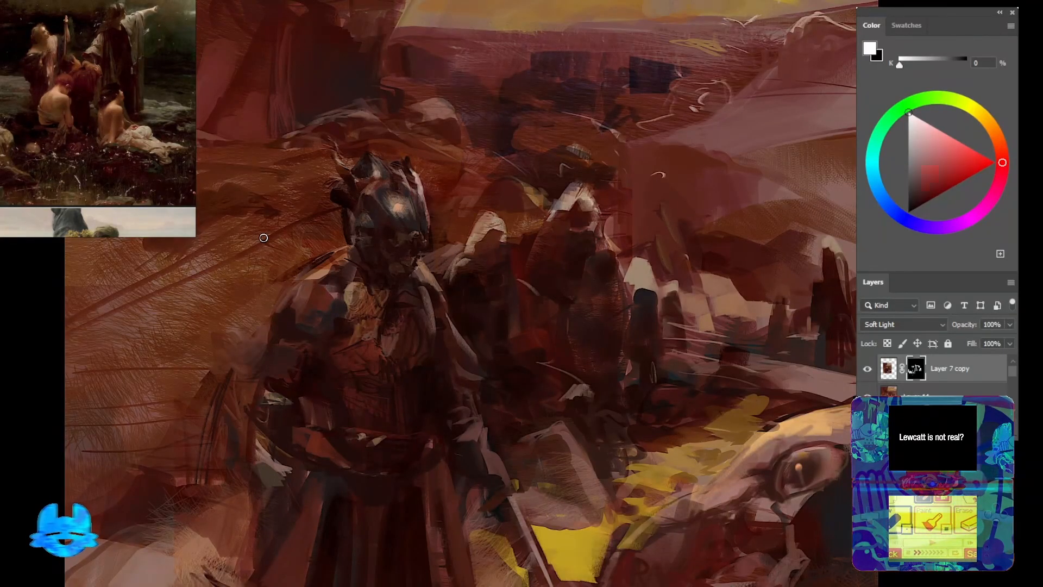
left_click_drag(277, 177, 275, 288)
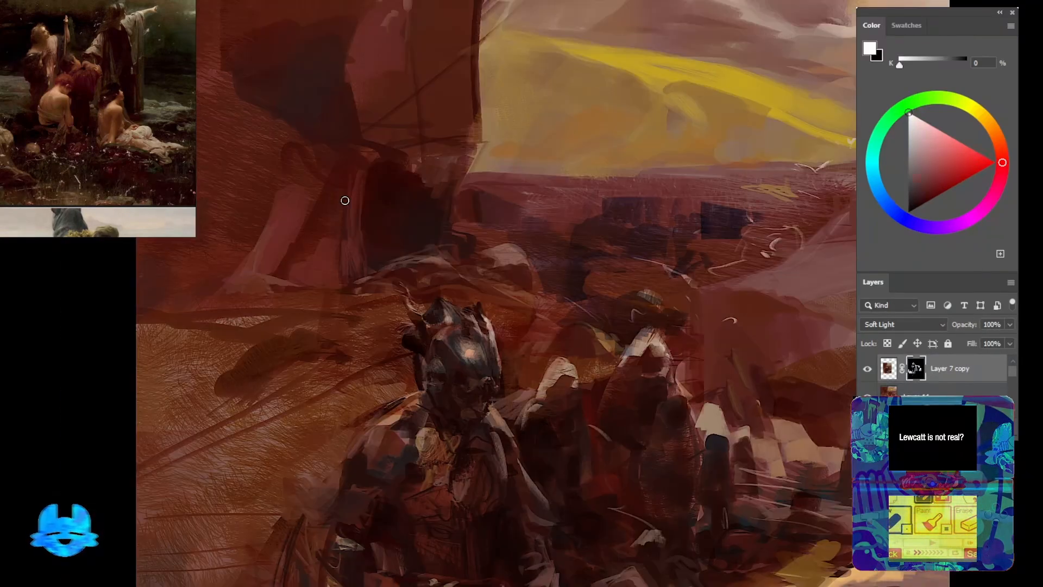
mouse_move(344, 203)
left_mouse_down()
mouse_move(326, 181)
mouse_move(435, 184)
left_mouse_up()
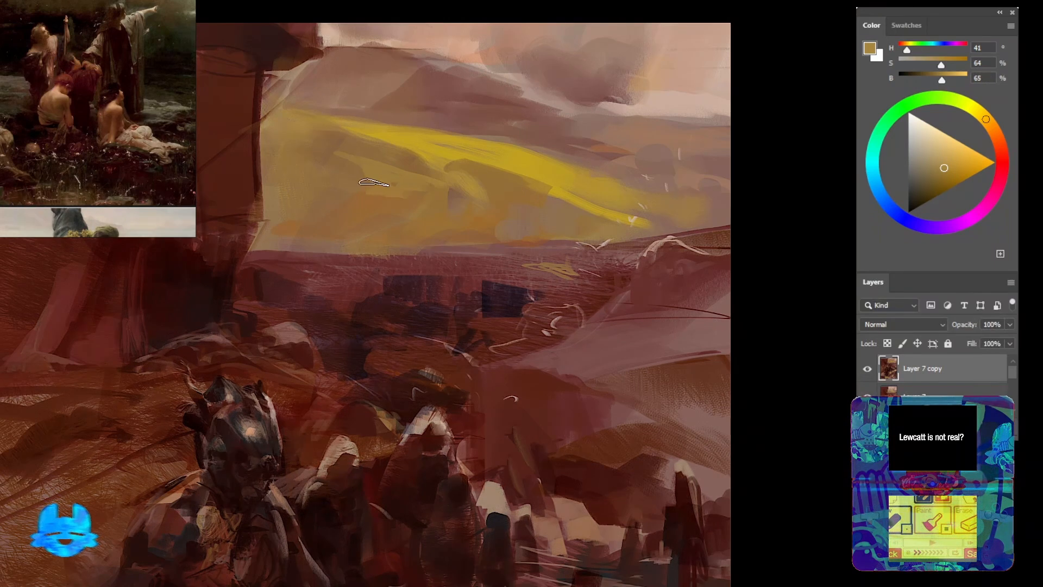
Paint ochre (H 41, S 64, B 65) along the base of the yellow hills and brown (H 26, S 50, B 53) touches above the hooded figures
mouse_move(374, 226)
left_mouse_down()
mouse_move(407, 238)
mouse_move(449, 227)
left_mouse_up()
left_click(461, 207, "alt")
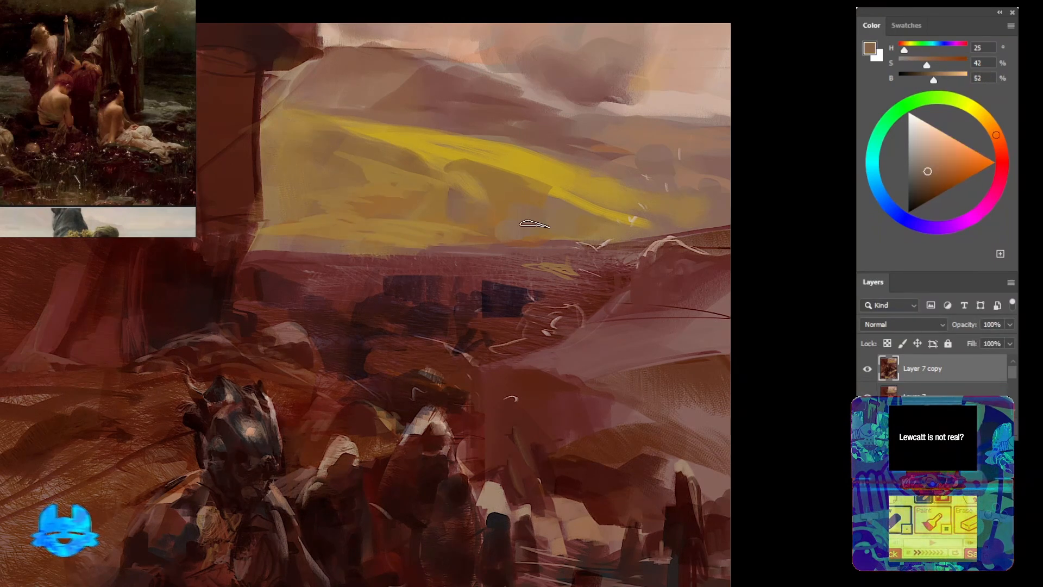
left_click(669, 265, "alt")
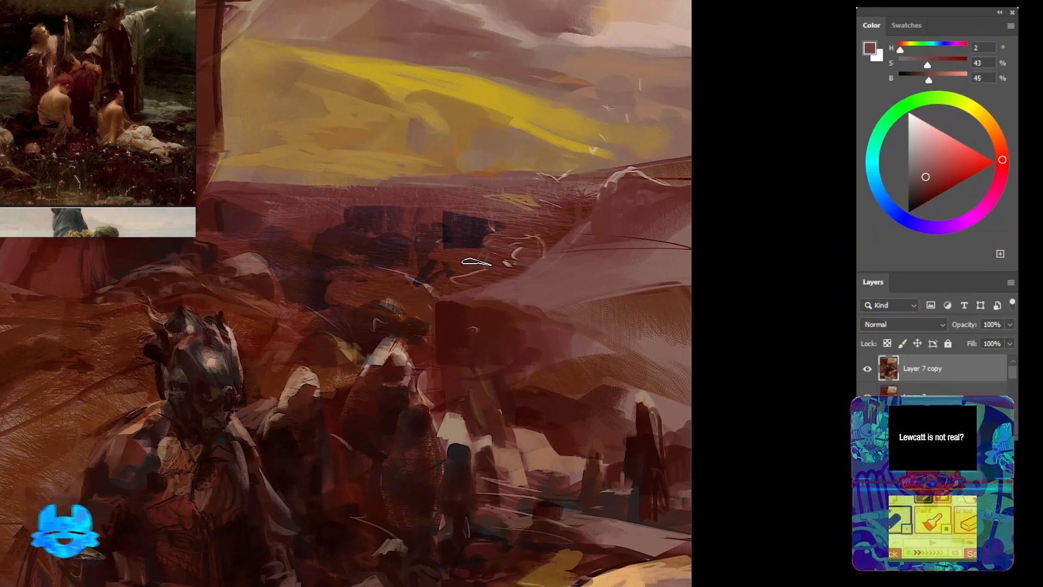
left_click(521, 204, "alt")
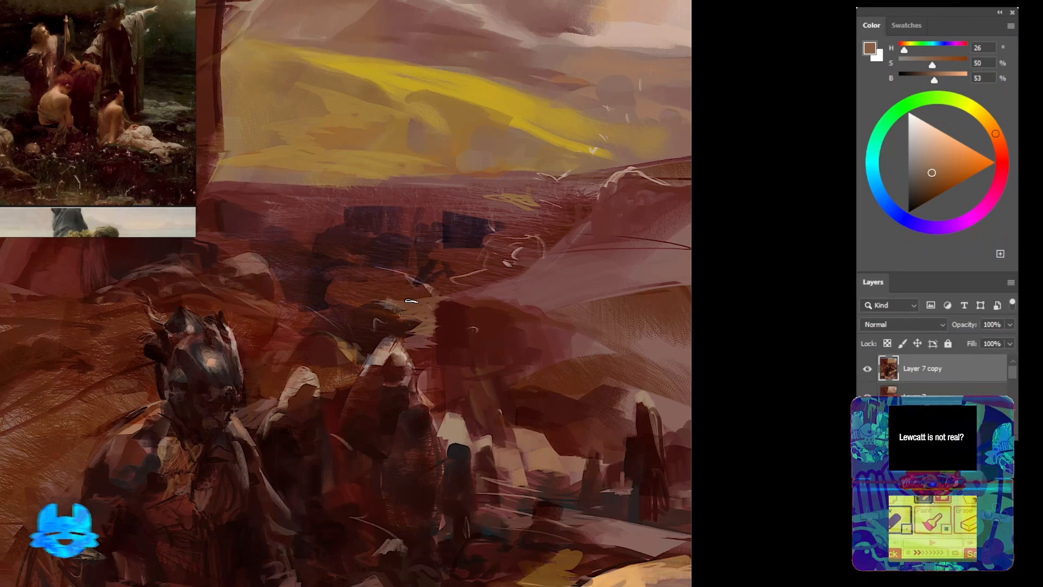
left_click(391, 342, "alt")
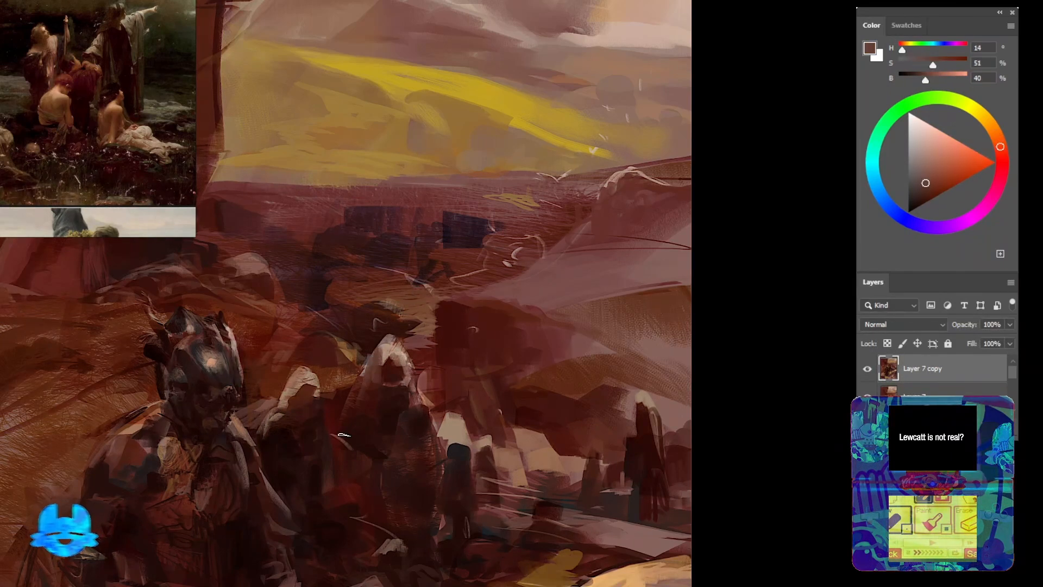
Refine the hoods and dark robes of the group behind the warrior with sampled colours
left_click(356, 427, "alt")
mouse_move(387, 403)
left_mouse_down()
mouse_move(375, 401)
mouse_move(419, 417)
mouse_move(421, 437)
left_mouse_up()
left_click(403, 357, "alt")
left_click(387, 549, "alt")
mouse_move(378, 560)
left_mouse_down()
mouse_move(380, 405)
mouse_move(407, 448)
left_mouse_up()
left_click(367, 540, "alt")
left_click_drag(365, 539, 426, 481)
Paint sampled dark brown (H 5, S 42, B 24) and near-black (H 8, S 94, B 6) strokes into the warrior's shoulders and cape
left_click(337, 288, "alt")
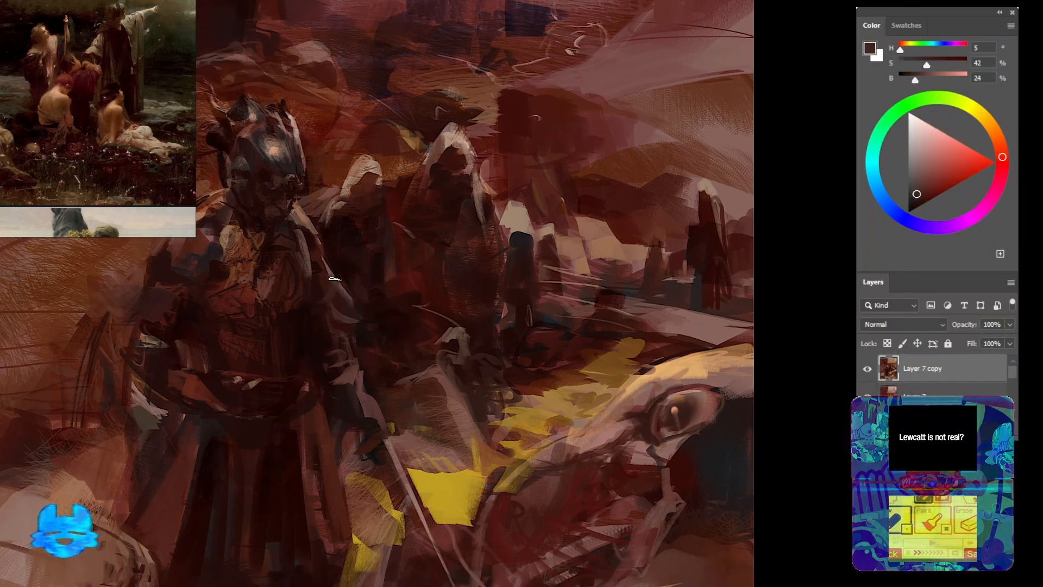
left_click_drag(293, 217, 369, 308)
left_click(353, 293, "alt")
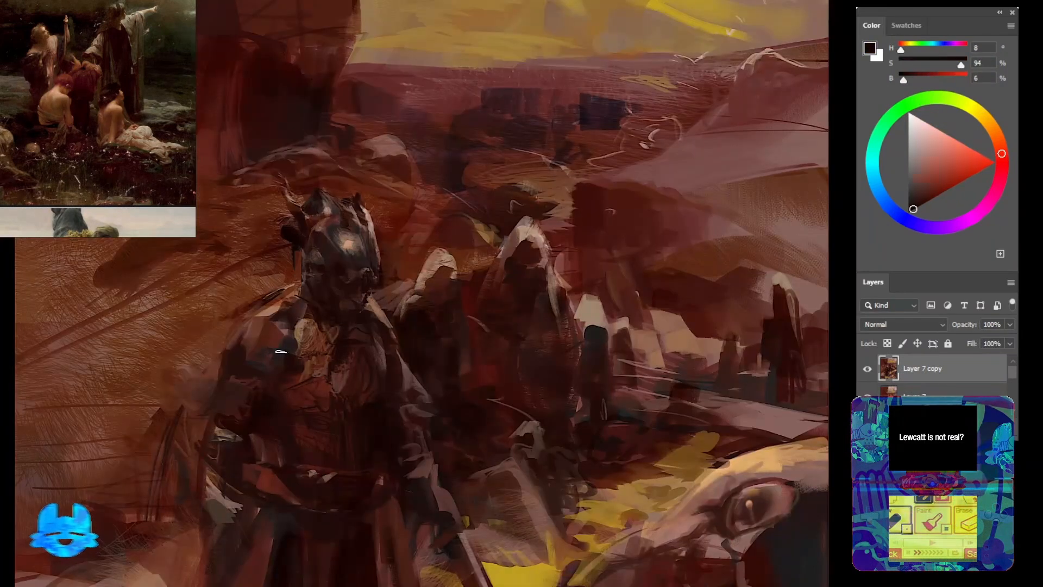
left_click_drag(336, 234, 338, 316)
left_click_drag(326, 277, 375, 277)
left_click(257, 375, "alt")
left_click_drag(261, 353, 272, 419)
left_click(288, 391, "alt")
Shape the side horn and face of the warrior's helmet with sampled tones including dark grey (H 346, S 14, B 14)
left_click(333, 305, "alt")
left_click(266, 347, "alt")
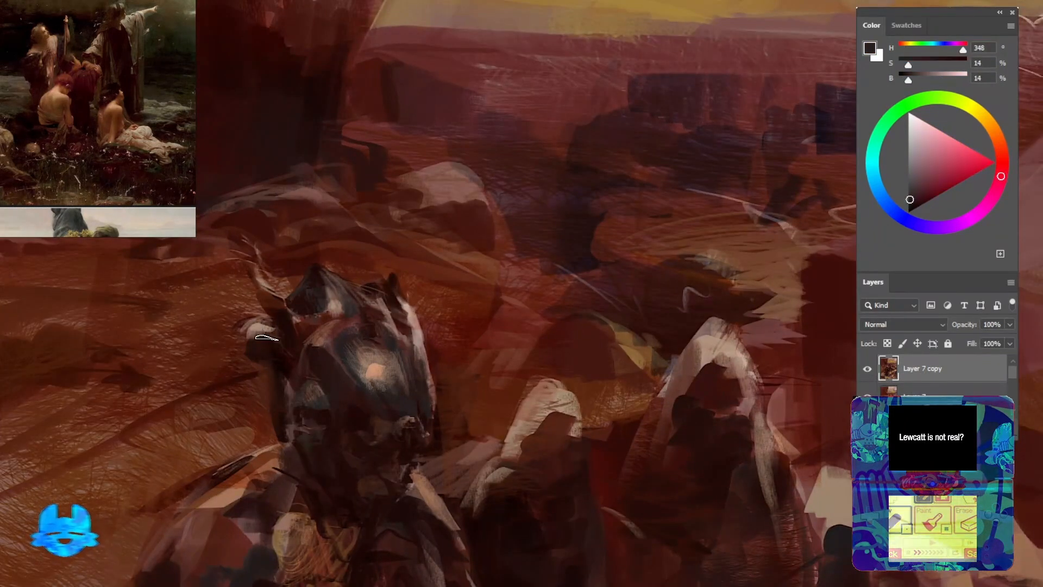
left_click_drag(277, 325, 242, 340)
mouse_move(419, 440)
left_mouse_down()
mouse_move(346, 342)
mouse_move(398, 348)
left_mouse_up()
left_click(369, 356, "alt")
mouse_move(365, 349)
left_mouse_down()
mouse_move(432, 330)
mouse_move(375, 337)
mouse_move(366, 380)
left_mouse_up()
Flip the canvas view horizontally and paint dark olive (H 61, S 90, B 27) strokes over the yellow ground between warrior and creature
scroll(403, 194, "down", 10)
key("ctrl+shift+h")
scroll(405, 222, "up", 8)
scroll(386, 190, "down", 10)
scroll(376, 171, "up", 10)
left_click(366, 379, "alt")
mouse_move(937, 97)
left_mouse_down()
mouse_move(976, 121)
mouse_move(968, 106)
left_mouse_up()
left_click(929, 197)
left_click_drag(400, 414, 397, 448)
left_click_drag(367, 393, 331, 403)
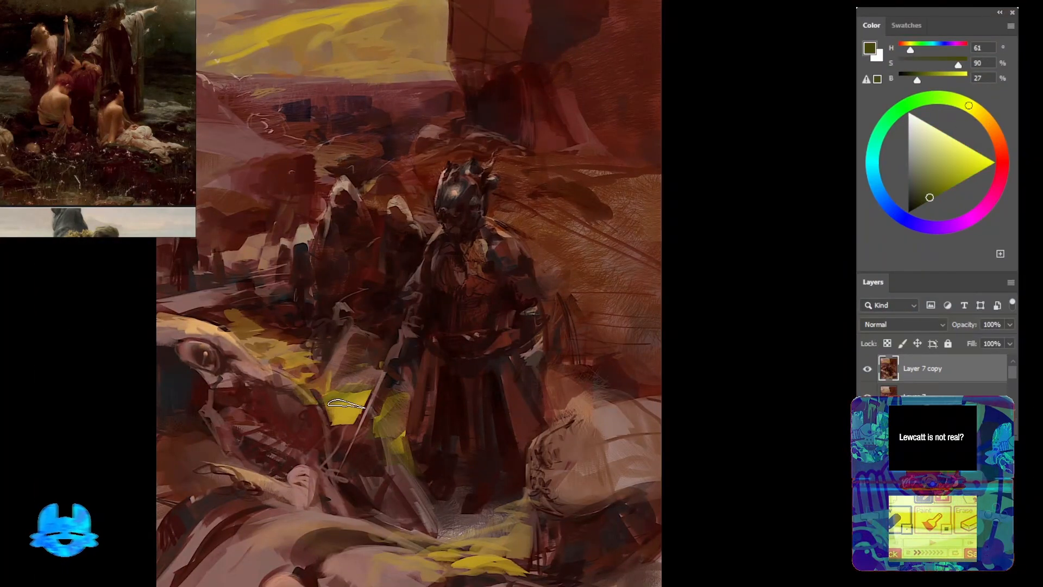
left_click_drag(309, 360, 267, 350)
Paint near-black (H 330, S 7, B 11) strokes beneath the creature's eye and sampled darks around its lower jaw
left_click(226, 344, "alt")
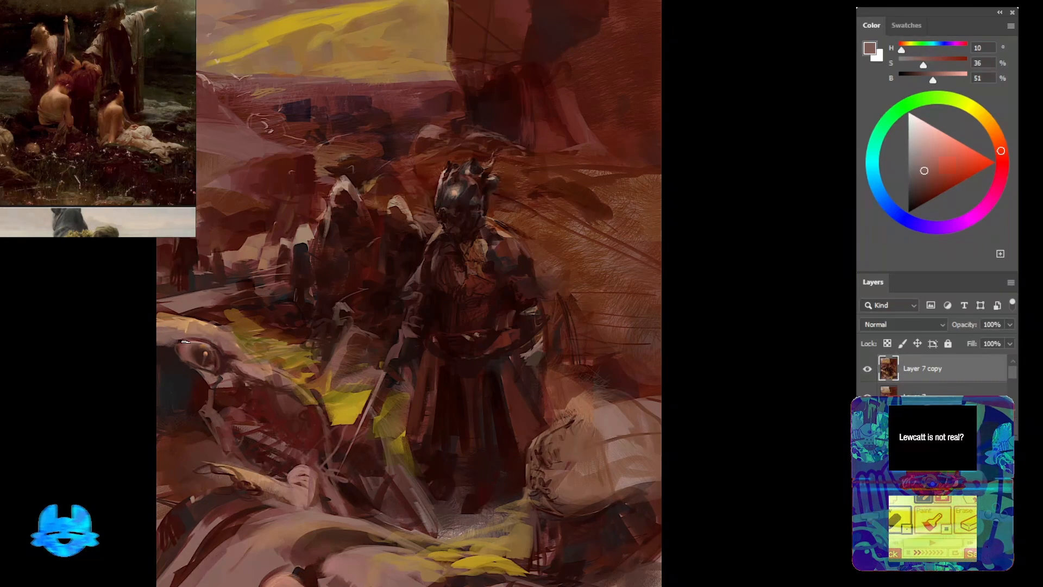
left_click(183, 384, "alt")
left_click_drag(232, 384, 217, 381)
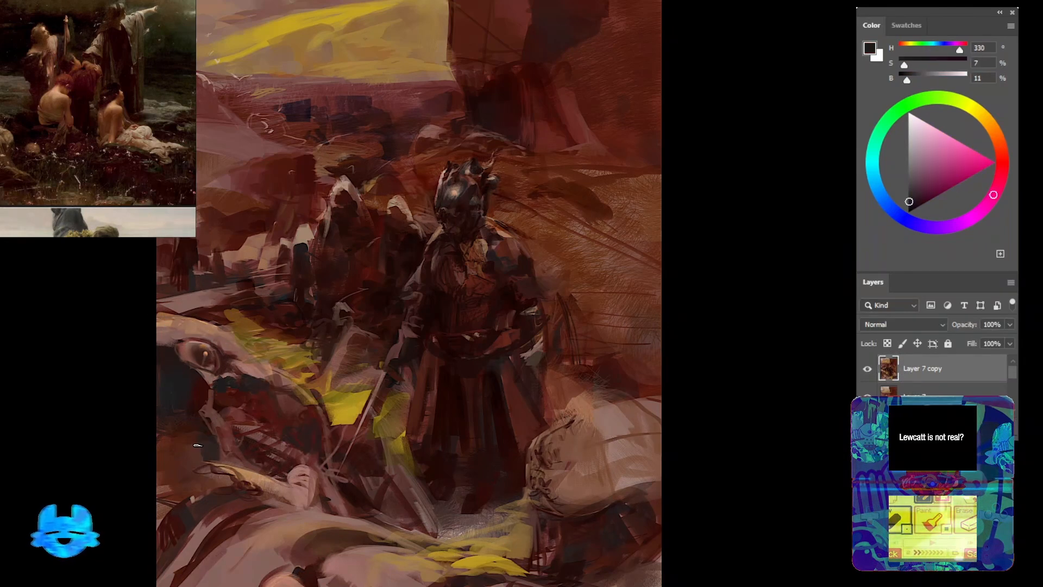
left_click_drag(223, 449, 237, 464)
left_click(245, 462, "alt")
left_click_drag(262, 454, 252, 482)
scroll(554, 385, "up", 5)
Build up the tip of the creature's jaw with sampled strokes, including dark red-brown (H 5, S 76, B 13)
left_click(326, 429, "alt")
left_click_drag(326, 413, 349, 429)
mouse_move(394, 406)
left_mouse_down()
mouse_move(308, 473)
mouse_move(291, 385)
mouse_move(388, 420)
mouse_move(359, 426)
left_mouse_up()
left_click(289, 285, "alt")
left_click(375, 434, "alt")
mouse_move(408, 435)
left_mouse_down()
mouse_move(397, 459)
mouse_move(385, 451)
left_mouse_up()
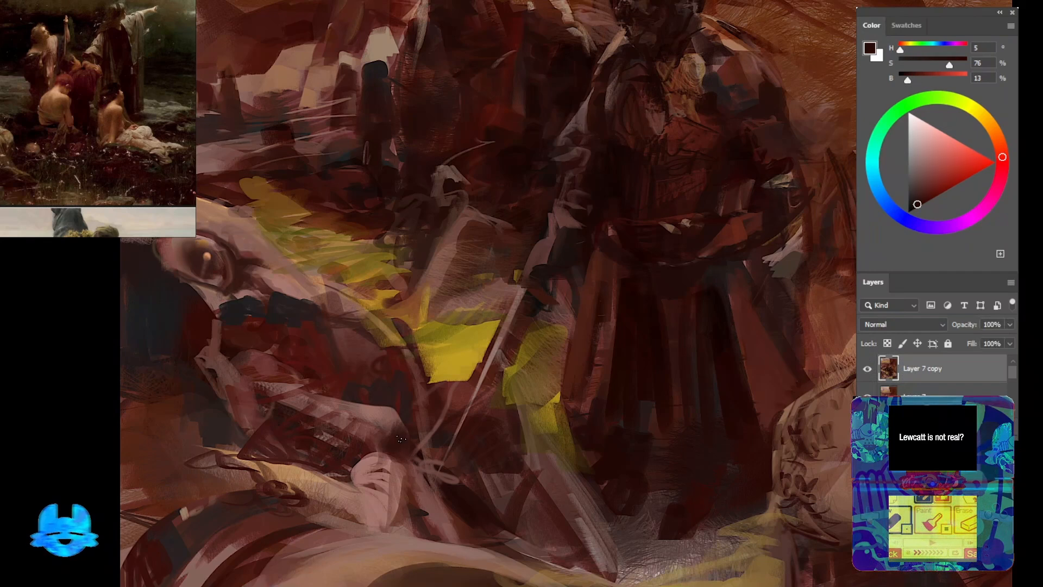
Clear the selection and paint ochre (H 46, S 82, B 70) strokes on the ground beneath the creature's lower jaw
key("ctrl+d")
left_click_drag(381, 380, 348, 447)
left_click_drag(228, 359, 312, 392)
left_click(259, 395, "alt")
left_click_drag(428, 492, 395, 321)
left_click(429, 242, "alt")
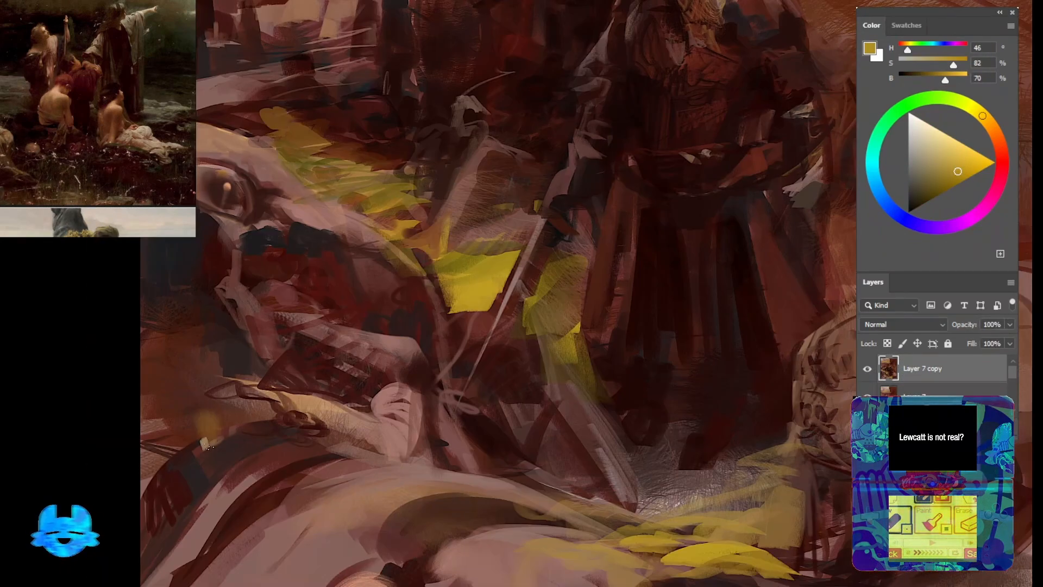
left_click_drag(211, 423, 146, 465)
left_click_drag(237, 414, 143, 481)
left_click_drag(337, 478, 313, 301)
Paint olive-green strokes over the curved foreground mound below the creature and reposition the reference image
left_click(925, 199)
left_click_drag(293, 383, 266, 440)
left_click_drag(272, 424, 312, 353)
left_click_drag(336, 315, 201, 424)
mouse_move(82, 120)
left_mouse_down()
mouse_move(124, 94)
mouse_move(71, 92)
mouse_move(155, 62)
left_mouse_up()
left_click(661, 377, "alt")
mouse_move(361, 322)
left_mouse_down()
mouse_move(459, 314)
mouse_move(282, 411)
mouse_move(280, 358)
left_mouse_up()
left_click(307, 382, "alt")
left_click(370, 392, "alt")
left_click_drag(301, 392, 250, 446)
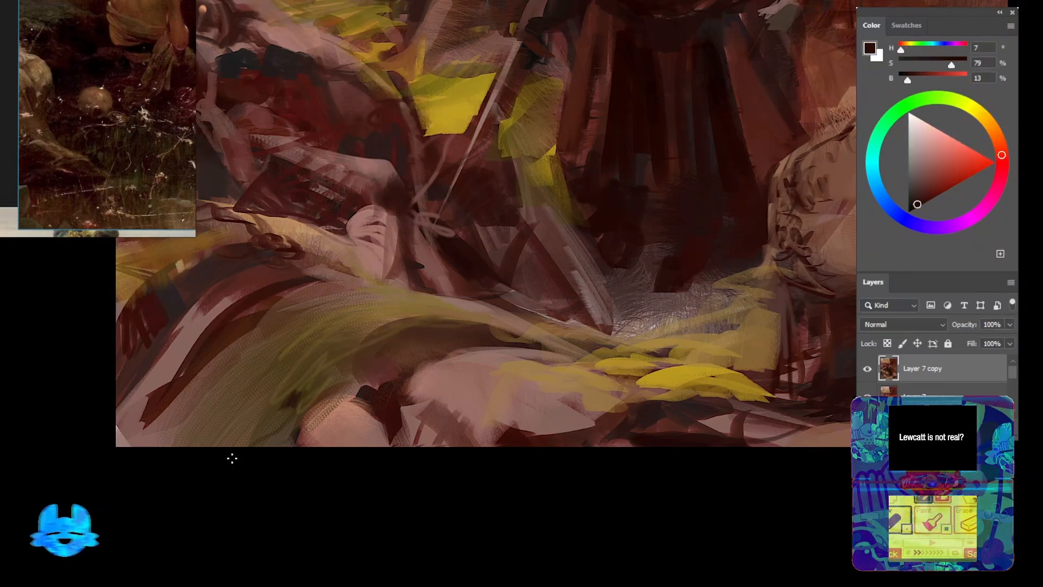
Darken the olive mound's lower edge with red-brown (H 11, S 80, B 26) and grey-brown (H 5, S 27, B 17) strokes
left_click_drag(157, 450, 206, 484)
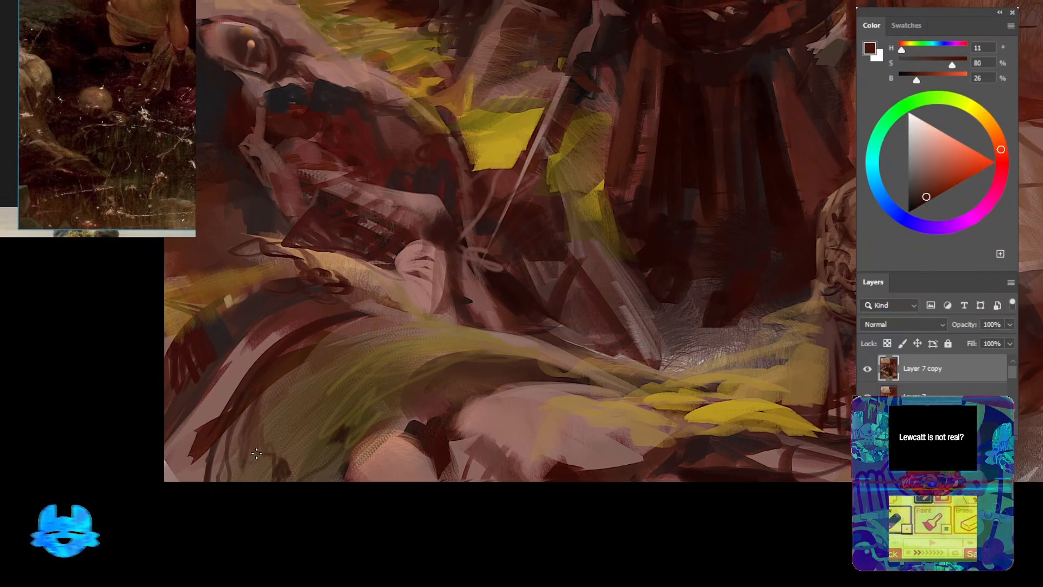
left_click(258, 413, "alt")
left_click_drag(326, 337, 309, 401)
left_click_drag(350, 352, 333, 389)
left_click_drag(340, 333, 302, 384)
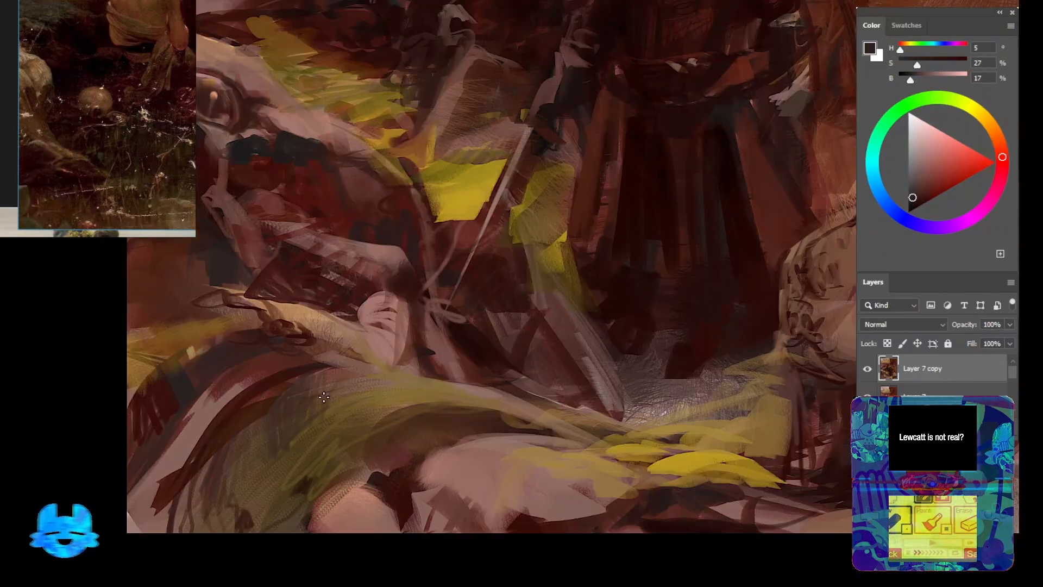
Blend the top of the olive mound into the pale creature form above it with sampled tones
left_click(335, 349, "alt")
left_click_drag(335, 349, 354, 407)
left_click_drag(353, 388, 378, 417)
left_click(414, 341, "alt")
left_click(370, 391, "alt")
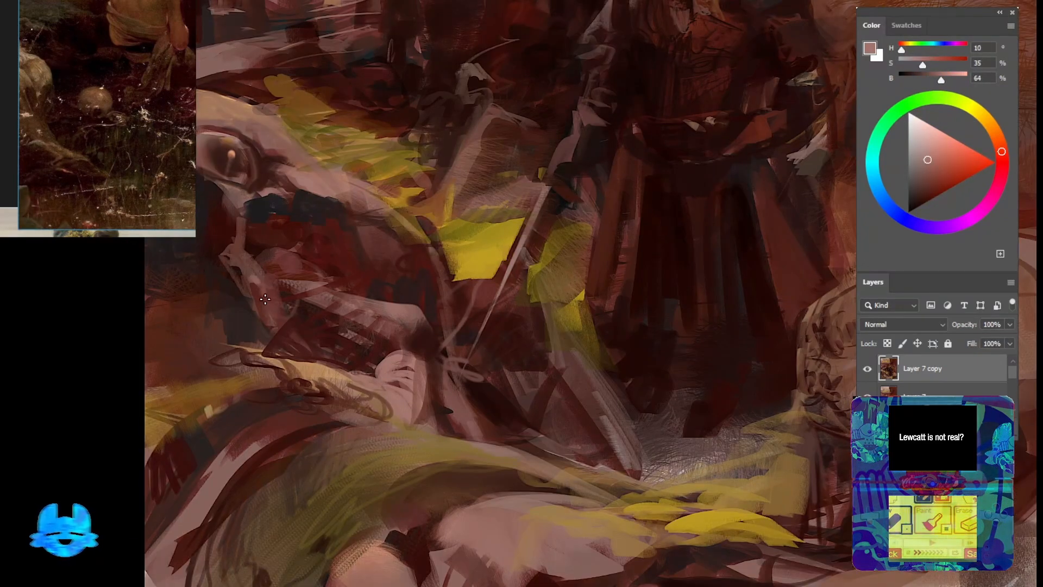
Paint dark brown (H 9, S 36, B 14) and sampled strokes around the creature's jaw hinge and the shadow behind it
left_click(240, 300, "alt")
left_click_drag(250, 283, 255, 311)
left_click(196, 305, "alt")
left_click_drag(185, 312, 220, 289)
left_click(227, 282, "alt")
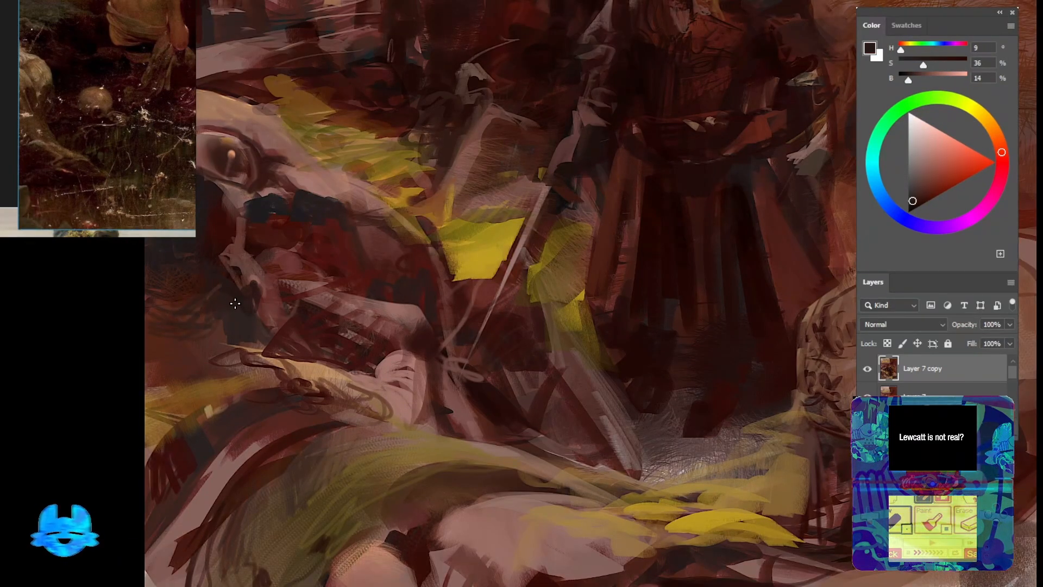
left_click_drag(174, 373, 188, 438)
left_click(217, 314, "alt")
Add greyish-pink (H 8, S 32, B 44) ribbed strokes below the creature's eye and deepen the mouth with dark red (H 6, S 90, B 12)
left_click(248, 260, "alt")
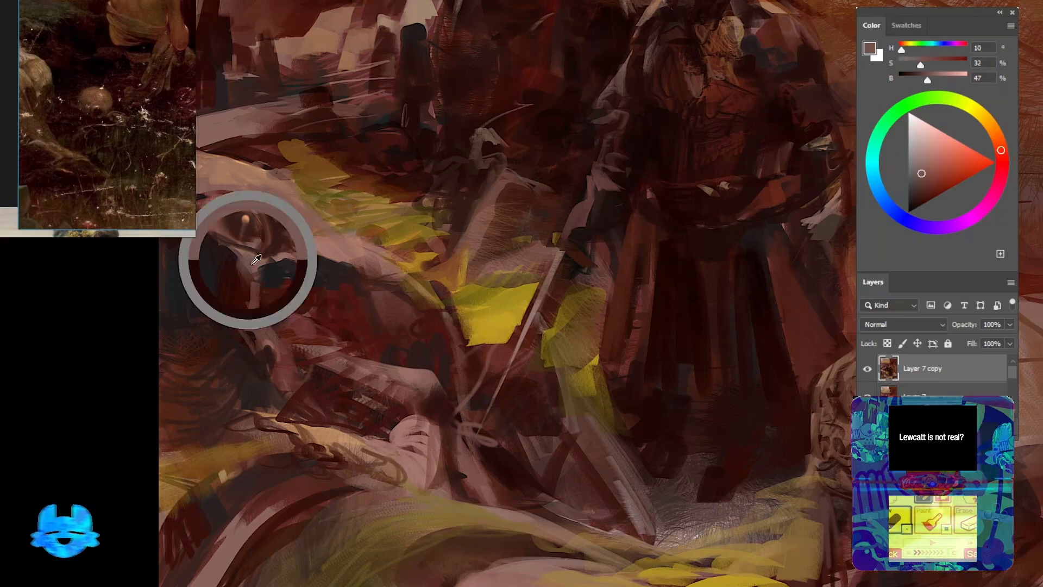
mouse_move(202, 240)
left_mouse_down()
mouse_move(238, 273)
mouse_move(208, 269)
mouse_move(203, 282)
mouse_move(158, 253)
left_mouse_up()
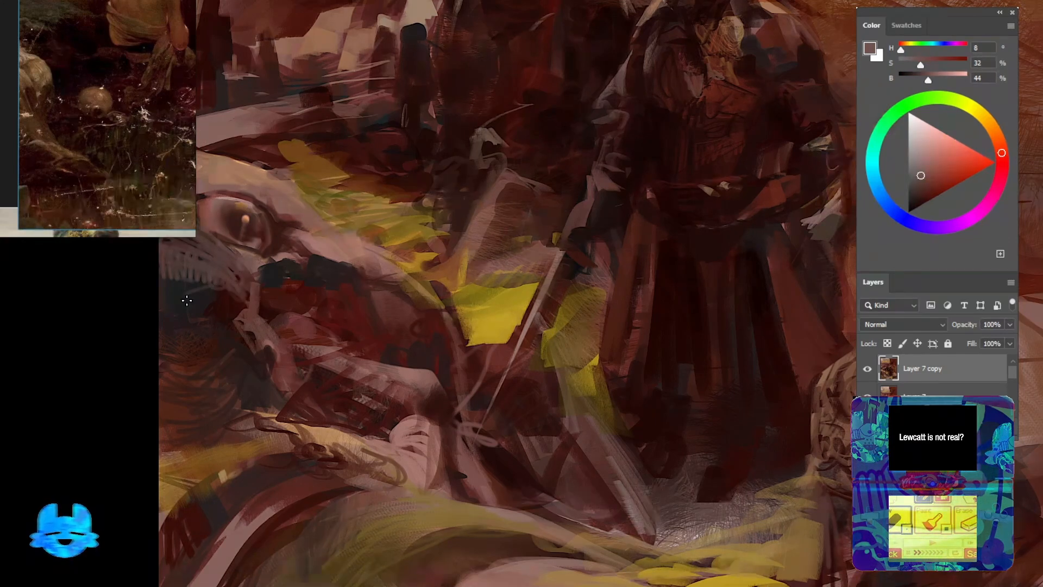
left_click(220, 304, "alt")
left_click_drag(398, 295, 338, 299)
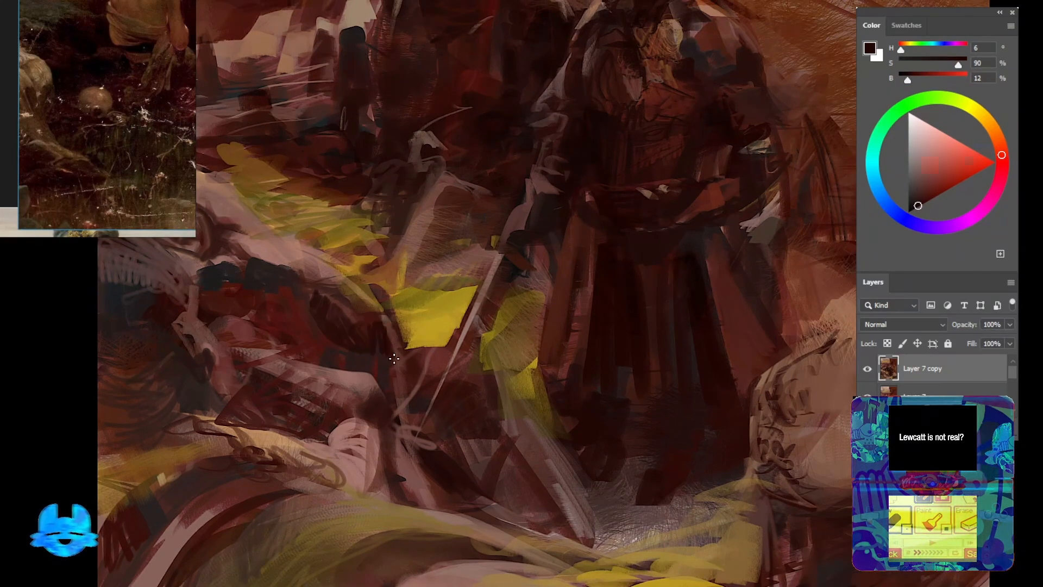
scroll(353, 350, "down", 3)
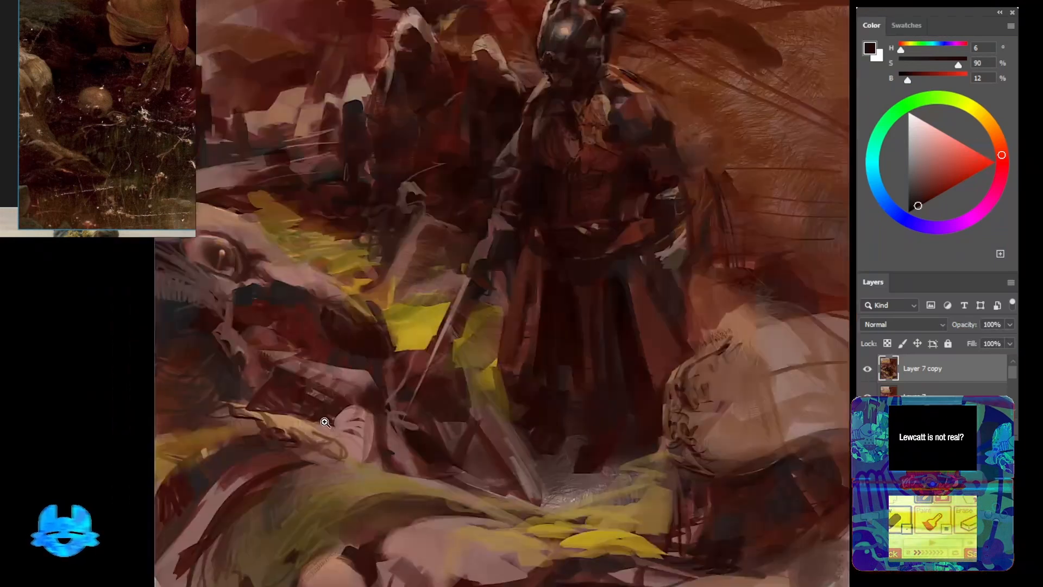
scroll(359, 353, "up", 5)
Paint the first long, curved tooth at the front of the creature's mouth in grey-brown (H 7, S 28, B 33) and sampled tones
left_click(188, 281, "alt")
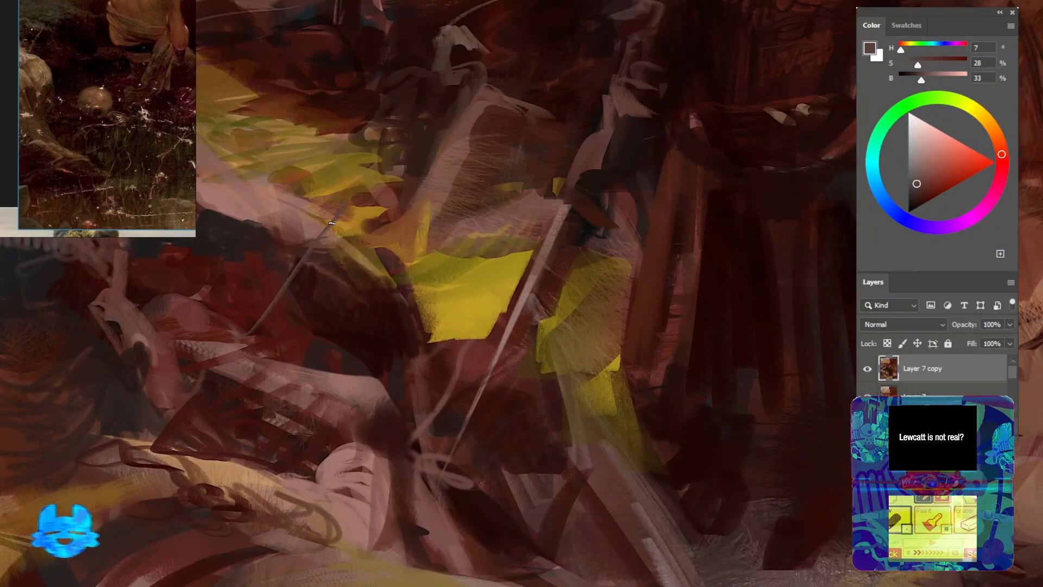
left_click(314, 224, "alt")
mouse_move(331, 211)
left_mouse_down()
mouse_move(356, 205)
mouse_move(259, 321)
left_mouse_up()
left_click(324, 264, "alt")
left_click(326, 235, "alt")
left_click_drag(281, 278, 338, 235)
left_click(326, 259, "alt")
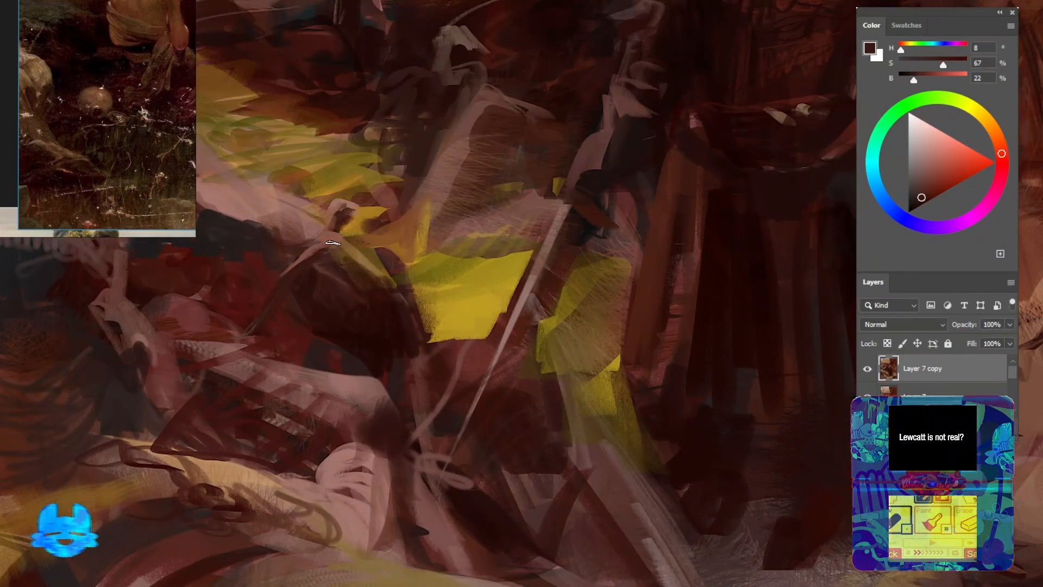
Paint a second hooked tooth beside the first, using sampled light tones and dark red-brown (H 8, S 56, B 26)
left_click(329, 239, "alt")
mouse_move(297, 360)
left_mouse_down()
mouse_move(396, 251)
mouse_move(300, 356)
left_mouse_up()
left_click(389, 255, "alt")
left_click(397, 239, "alt")
left_click(348, 304, "alt")
left_click_drag(371, 283, 297, 353)
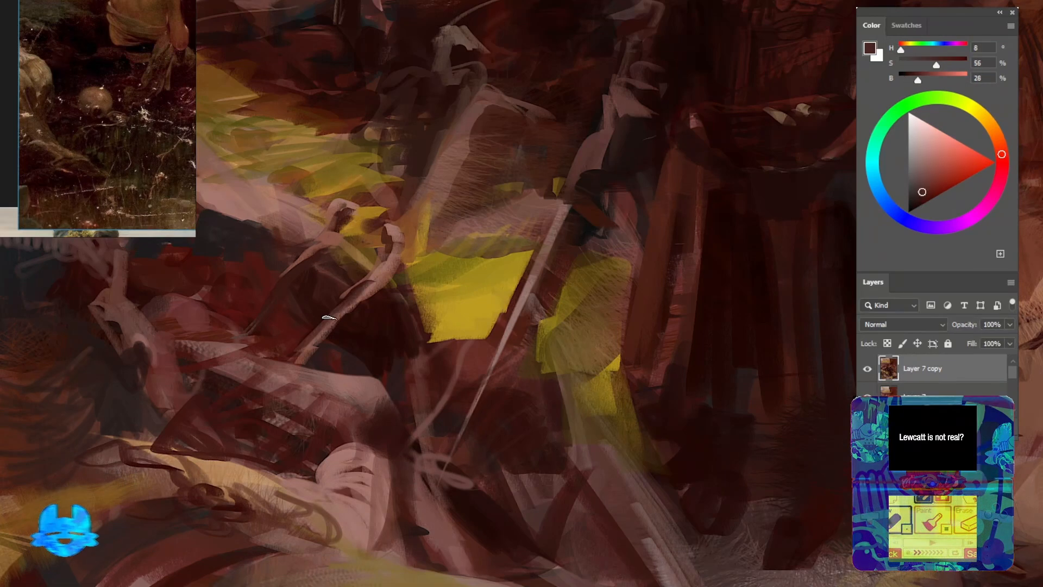
Add more slender teeth inside the creature's mouth with pale pink-brown (H 11, S 36, B 62) and sampled darker tones
left_click(380, 282, "alt")
left_click(324, 246, "alt")
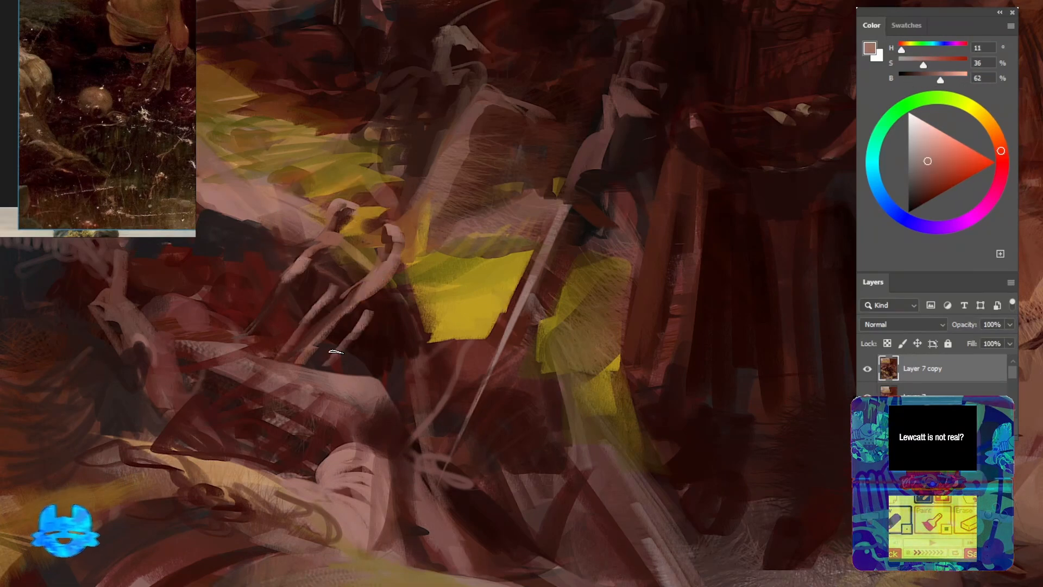
left_click(389, 331, "alt")
left_click_drag(323, 344, 376, 391)
left_click(351, 301, "alt")
left_click_drag(329, 307, 283, 365)
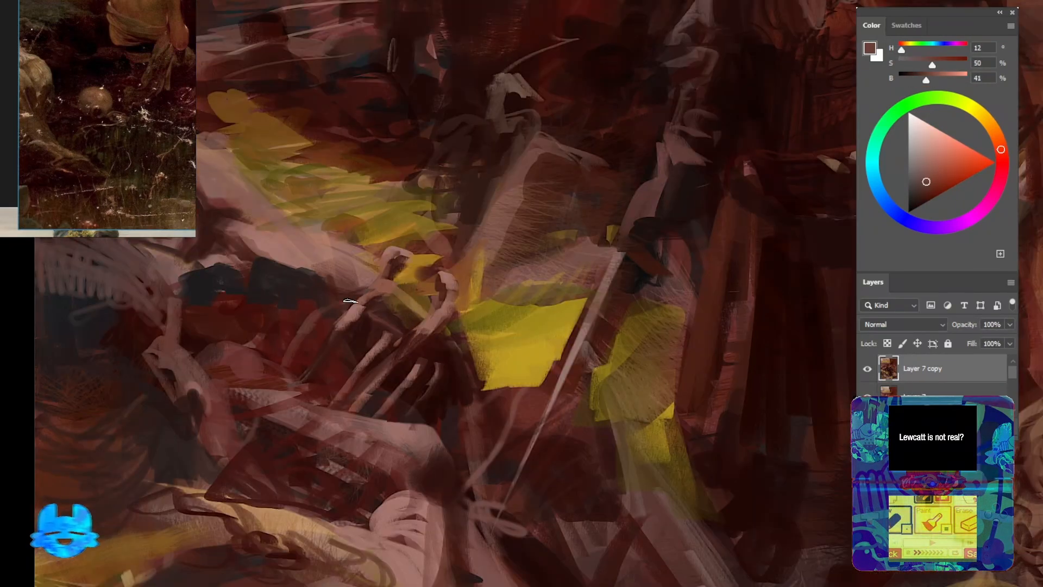
left_click(347, 297, "alt")
left_click_drag(356, 291, 307, 324)
Rework the pale form between the creature and the warrior's sword with sampled strokes, including light brown (H 23, S 45, B 57)
left_click_drag(432, 95, 404, 98)
left_click(428, 239, "alt")
mouse_move(537, 143)
left_mouse_down()
mouse_move(428, 239)
mouse_move(470, 254)
mouse_move(423, 291)
left_mouse_up()
left_click(474, 169, "alt")
left_click(559, 235, "alt")
mouse_move(542, 264)
left_mouse_down()
mouse_move(484, 303)
mouse_move(484, 383)
left_mouse_up()
left_click(478, 272, "alt")
left_click_drag(477, 267, 470, 286)
left_click(485, 205, "alt")
left_click_drag(484, 205, 484, 271)
left_click_drag(513, 217, 473, 299)
left_click_drag(505, 304, 456, 301)
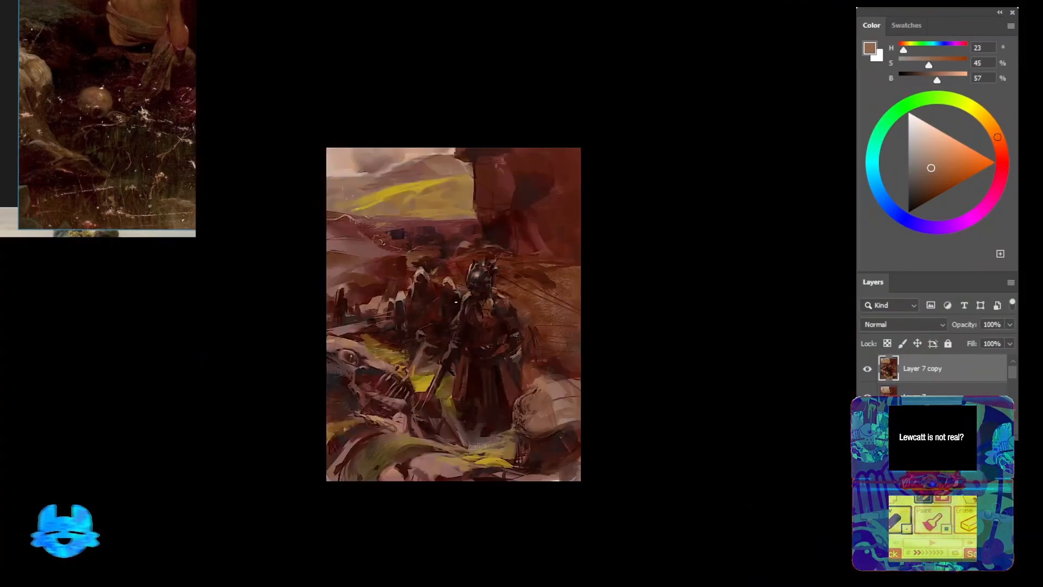
Flip the canvas view horizontally and paint a near-black (H 4, S 76, B 8) shape behind the warrior's bent arm
key("ctrl+shift+h")
left_click_drag(430, 345, 478, 345)
left_click_drag(328, 460, 426, 437)
left_click(426, 429, "alt")
mouse_move(339, 378)
left_mouse_down()
mouse_move(354, 356)
mouse_move(334, 304)
left_mouse_up()
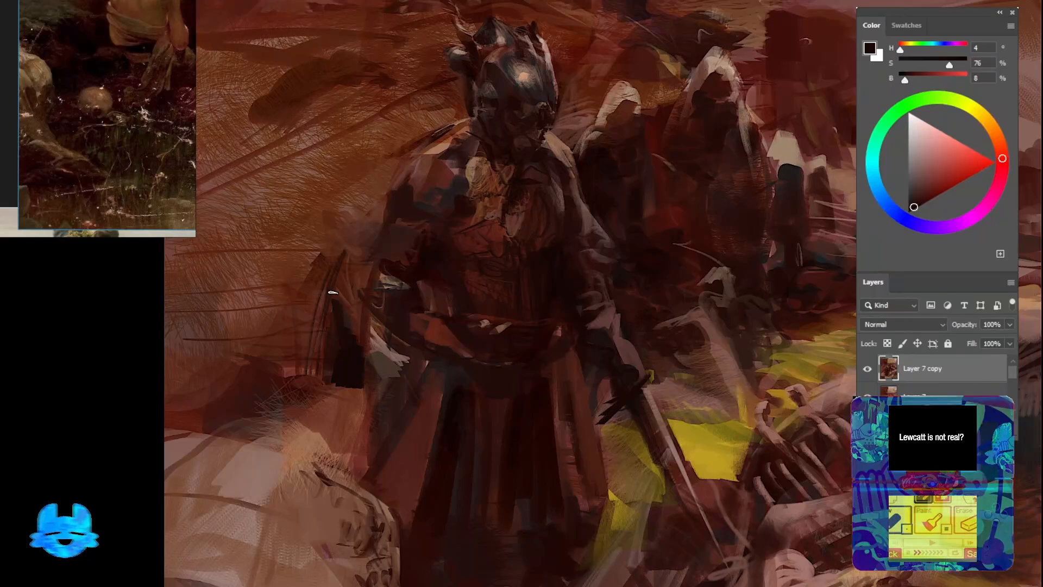
Extend the dark shape behind the warrior's arm into a long hanging form with a pointed top, using sampled darks
left_click(354, 333, "alt")
left_click_drag(363, 239, 330, 313)
left_click_drag(369, 238, 344, 305)
left_click(358, 318, "alt")
mouse_move(368, 268)
left_mouse_down()
mouse_move(347, 305)
mouse_move(356, 375)
mouse_move(359, 282)
left_mouse_up()
left_click(351, 350, "alt")
left_click_drag(321, 224, 412, 236)
Paint muted blue (H 232, S 38, B 25) strokes over the red ground behind the warrior's arm
left_click(898, 213)
left_click(925, 192)
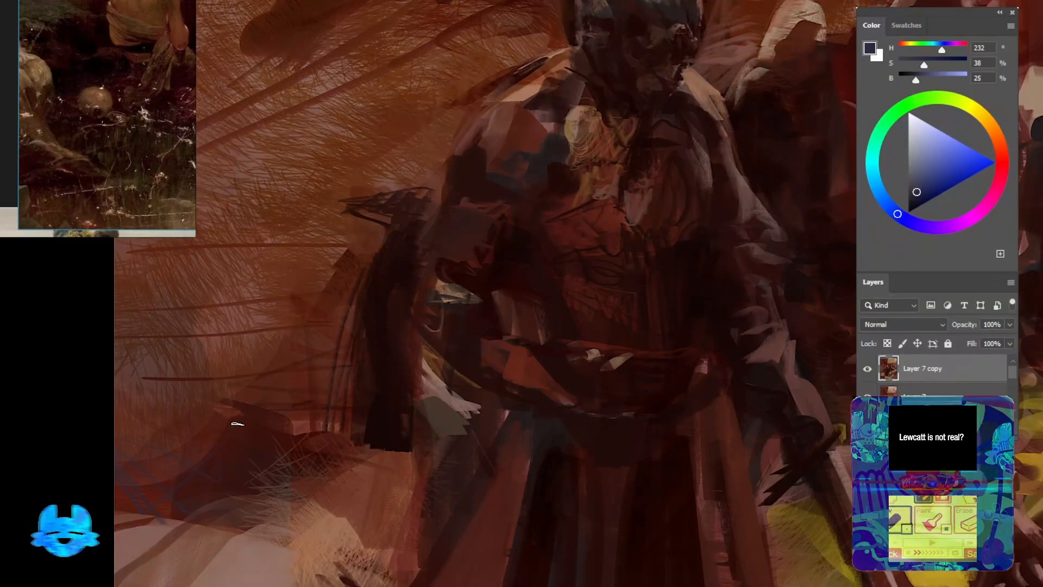
left_click_drag(361, 360, 331, 360)
left_click(326, 326, "alt")
Paint light brown (H 24, S 43, B 55) and sampled strokes on the rocks between the warrior's helmet and the hooded figures
mouse_move(326, 429)
left_mouse_down()
mouse_move(228, 348)
mouse_move(326, 250)
left_mouse_up()
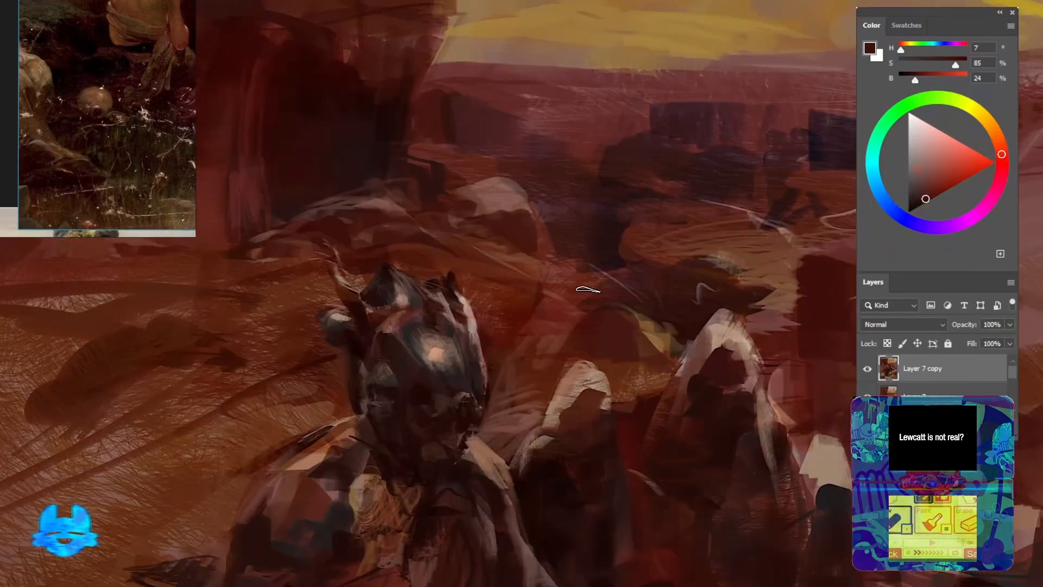
left_click(716, 254, "alt")
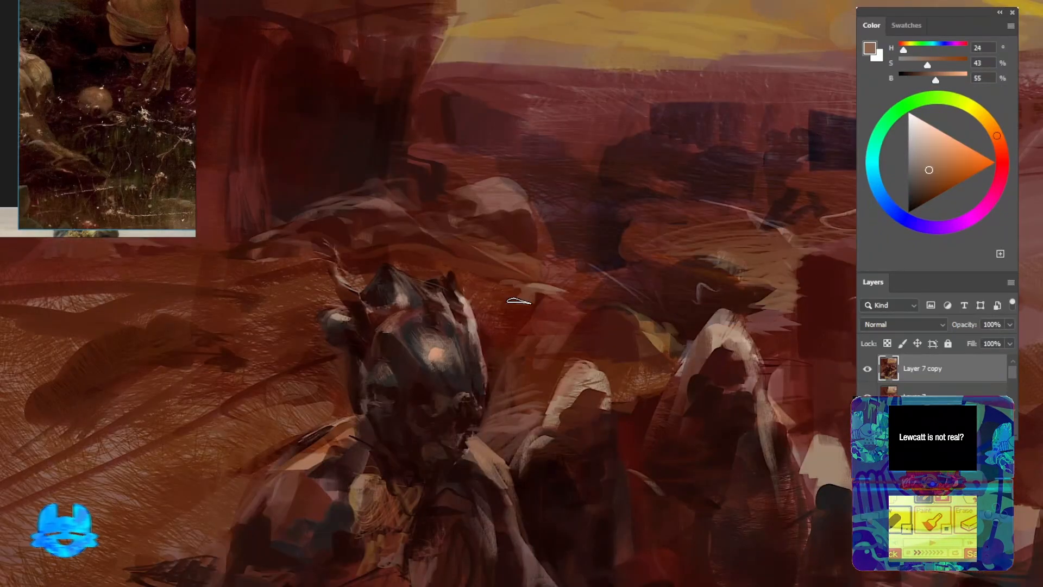
left_click(592, 305, "alt")
mouse_move(573, 312)
left_mouse_down()
mouse_move(522, 300)
mouse_move(584, 304)
mouse_move(547, 253)
left_mouse_up()
left_click(555, 293, "alt")
mouse_move(579, 269)
left_mouse_down()
mouse_move(548, 255)
mouse_move(584, 267)
left_mouse_up()
Build up the ground and rock edges beside the helmet with further sampled light and dark tones
left_click(521, 206, "alt")
left_click(665, 323, "alt")
left_click_drag(601, 302, 579, 309)
left_click_drag(476, 243, 587, 345)
left_click(506, 298, "alt")
left_click_drag(513, 300, 493, 293)
Shape the boulders on the ridge above the helmet with sampled tones, including red-brown (H 15, S 71, B 37)
mouse_move(592, 301)
left_mouse_down()
mouse_move(569, 168)
mouse_move(548, 157)
left_mouse_up()
left_click(608, 168, "alt")
left_click_drag(533, 205, 619, 188)
left_click(597, 170, "alt")
left_click(625, 222, "alt")
left_click_drag(527, 254, 563, 276)
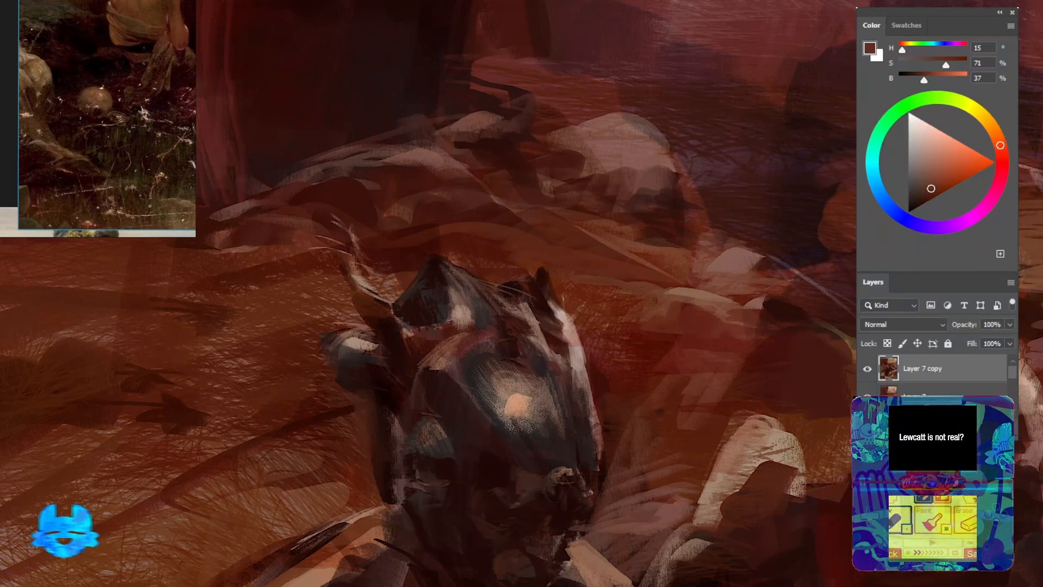
Refine the front of the warrior's helmet with very dark red-brown (H 11, S 96, B 11) and sampled blue-grey strokes
left_click_drag(576, 380, 532, 201)
left_click_drag(445, 308, 386, 380)
left_click(386, 381, "alt")
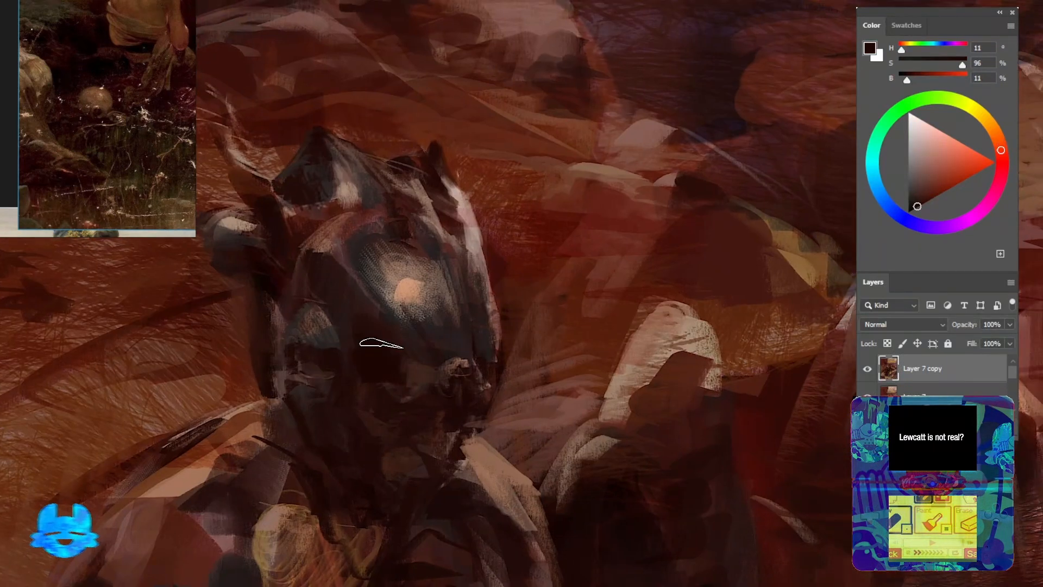
left_click_drag(380, 344, 375, 383)
left_click(412, 320, "alt")
left_click(386, 330, "alt")
left_click_drag(330, 292, 363, 356)
left_click(354, 284, "alt")
mouse_move(330, 312)
left_mouse_down()
mouse_move(302, 334)
mouse_move(330, 370)
left_mouse_up()
left_click(260, 321, "alt")
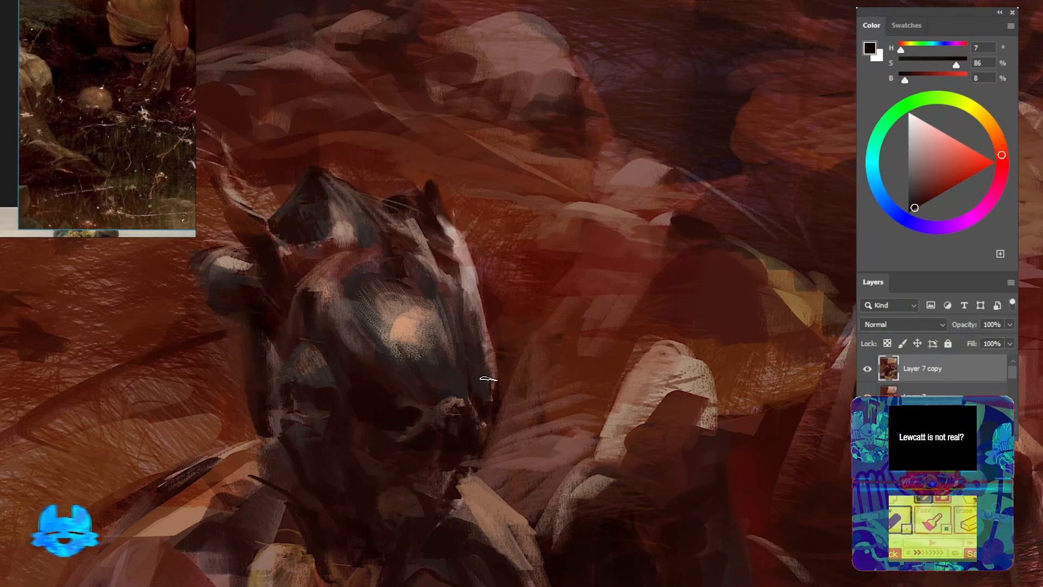
Carve the helmet's lower edge and eye area with near-black (H 7, S 86, B 8) and sampled dark tones
mouse_move(487, 379)
left_mouse_down()
mouse_move(384, 410)
mouse_move(434, 408)
left_mouse_up()
left_click(370, 409, "alt")
left_click(359, 373, "alt")
left_click_drag(346, 366, 349, 383)
left_click(346, 381, "alt")
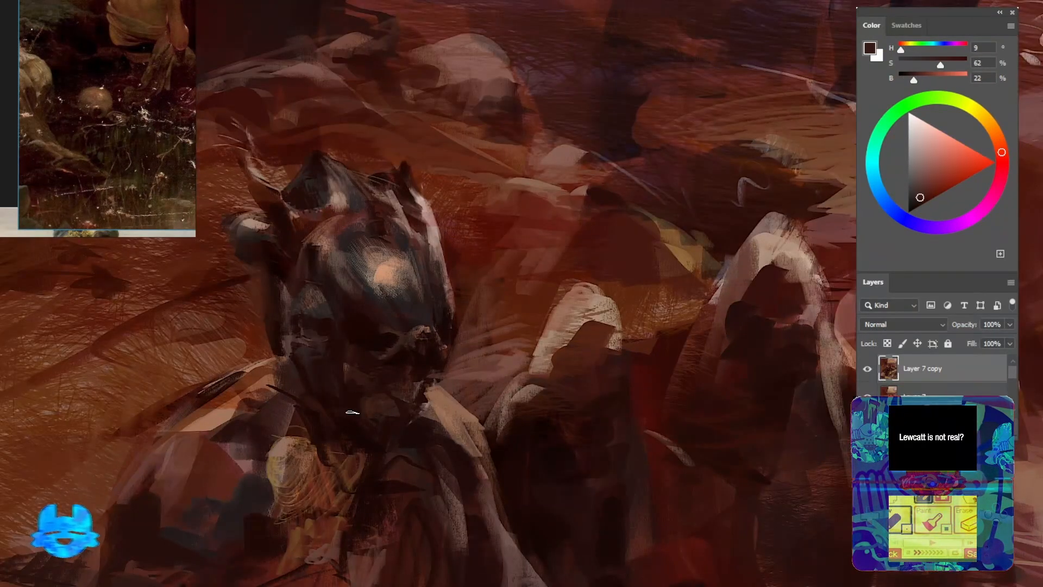
Paint the helmet's lower face and the warrior's neck with sampled darks, including red-brown (H 7, S 70, B 15)
left_click(351, 405, "alt")
left_click_drag(346, 343, 346, 382)
left_click_drag(380, 272, 396, 394)
left_click(394, 393, "alt")
left_click(384, 387, "alt")
left_click_drag(321, 412, 326, 423)
left_click_drag(358, 489, 278, 373)
left_click(327, 427, "alt")
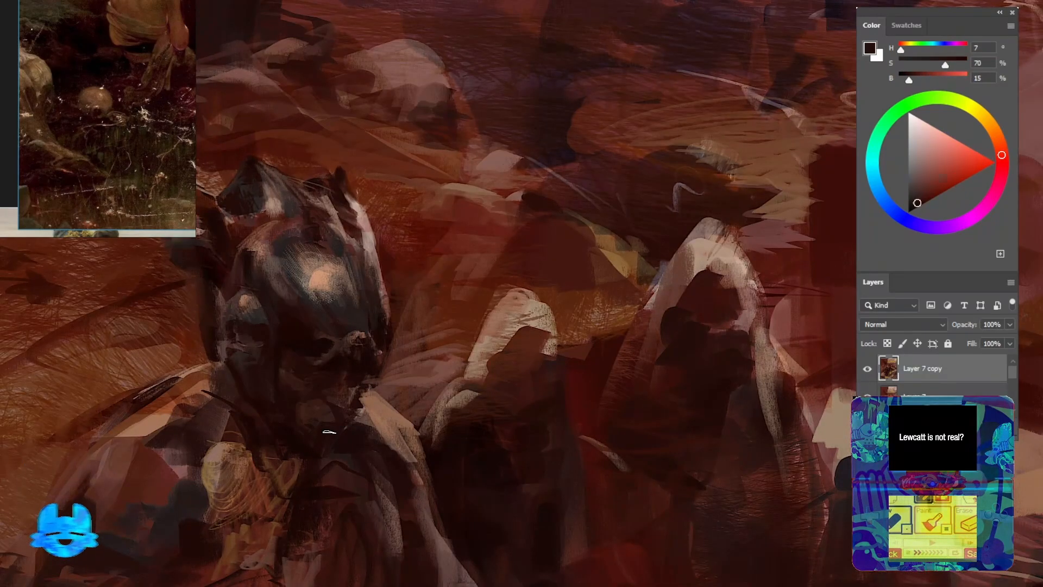
Darken the warrior's neck and collar with near-black (H 7, S 86, B 8) and sample the orange-brown (H 16, S 87, B 36) beside the helmet
left_click(331, 430, "alt")
left_click_drag(456, 374, 405, 441)
left_click(369, 343, "alt")
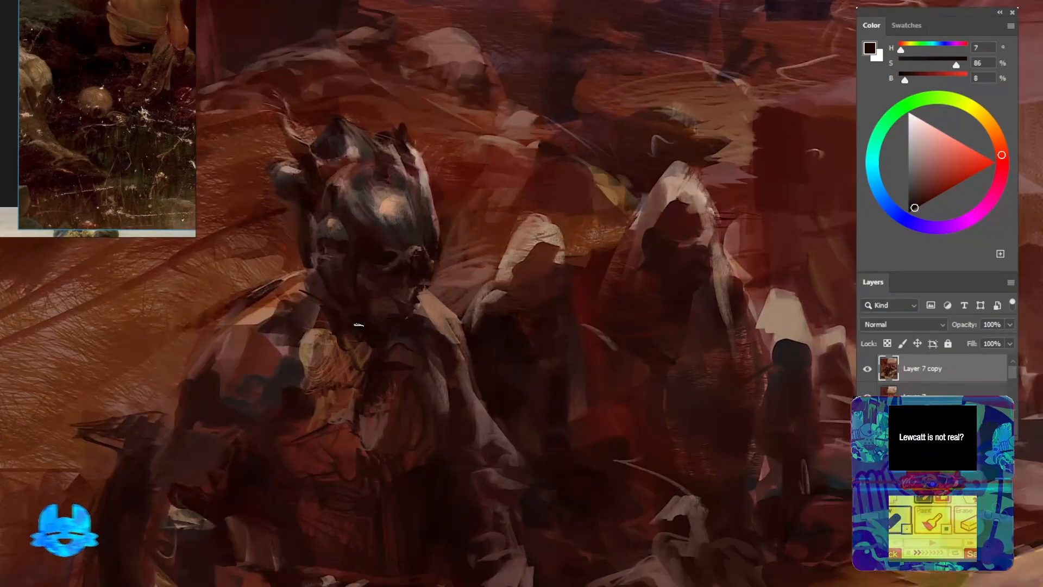
left_click_drag(322, 326, 368, 369)
left_click(485, 324, "alt")
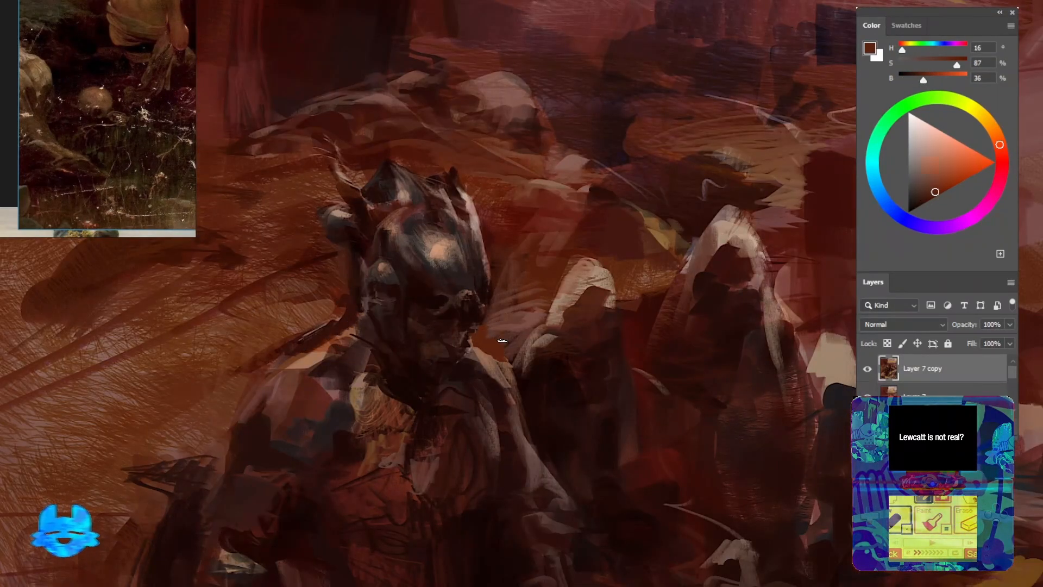
Copy the smaller hooded figure to a new layer, mirror it horizontally and place it lower behind the warrior's shoulder
mouse_move(506, 416)
left_mouse_down()
mouse_move(552, 321)
mouse_move(610, 312)
mouse_move(614, 345)
mouse_move(302, 417)
mouse_move(337, 374)
left_mouse_up()
mouse_move(309, 320)
left_mouse_down()
mouse_move(307, 348)
mouse_move(352, 390)
mouse_move(334, 386)
left_mouse_up()
key("ctrl+j")
key("ctrl+t")
key("ctrl+shift+h")
left_click_drag(334, 318, 334, 305)
left_click_drag(332, 388, 331, 407)
key("Return")
Blend the mirrored hooded figure into its surroundings with red-brown (H 13, S 73, B 41) and dark red (H 7, S 88, B 20) tones
left_click_drag(384, 263, 321, 403)
mouse_move(341, 302)
left_mouse_down()
mouse_move(352, 321)
mouse_move(356, 306)
left_mouse_up()
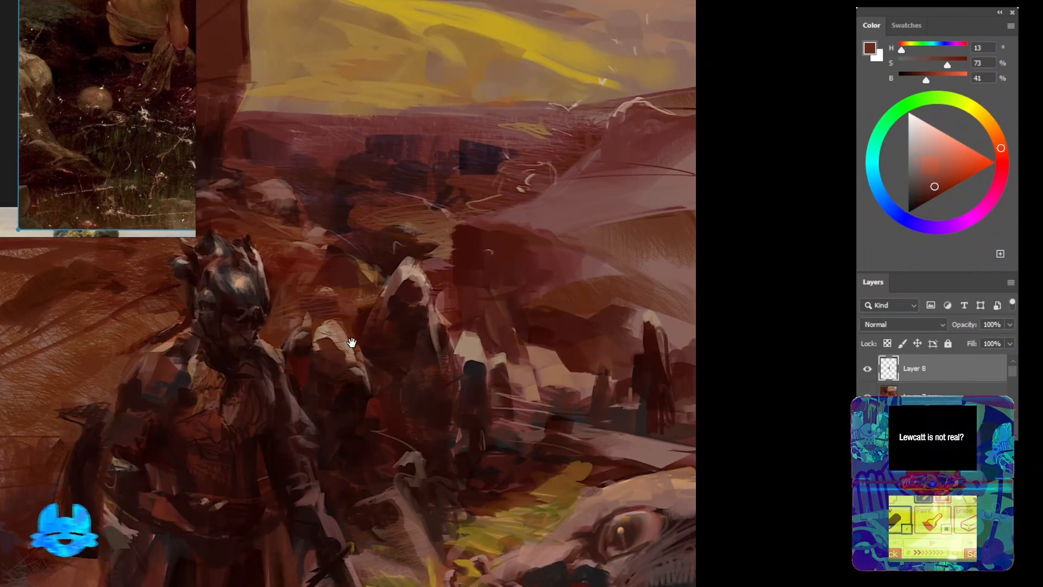
left_click_drag(352, 342, 363, 386)
left_click(385, 370, "alt")
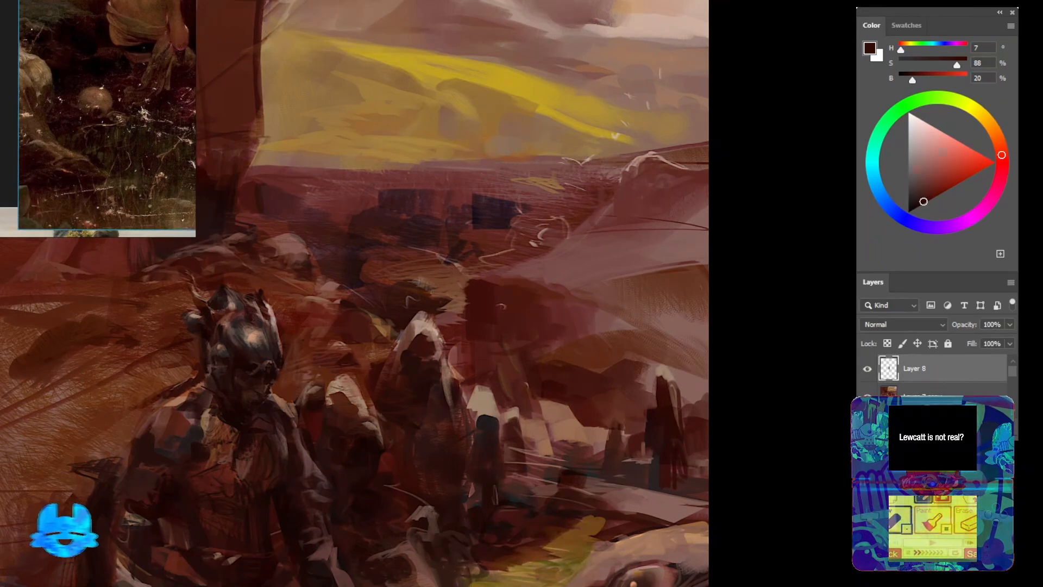
left_click_drag(348, 412, 515, 212)
Paint dark curved strokes along the warrior's bent arm and waist with near-black tones, including H 7, S 74, B 9
key("ctrl+plus")
left_click(402, 347, "alt")
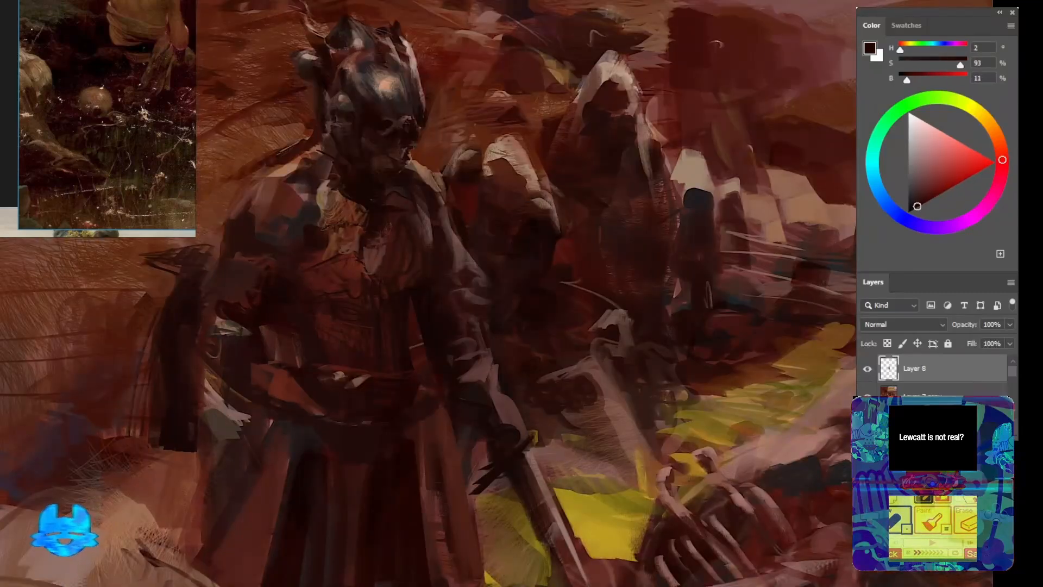
left_click(280, 337, "alt")
left_click_drag(272, 326, 281, 356)
left_click_drag(273, 357, 300, 402)
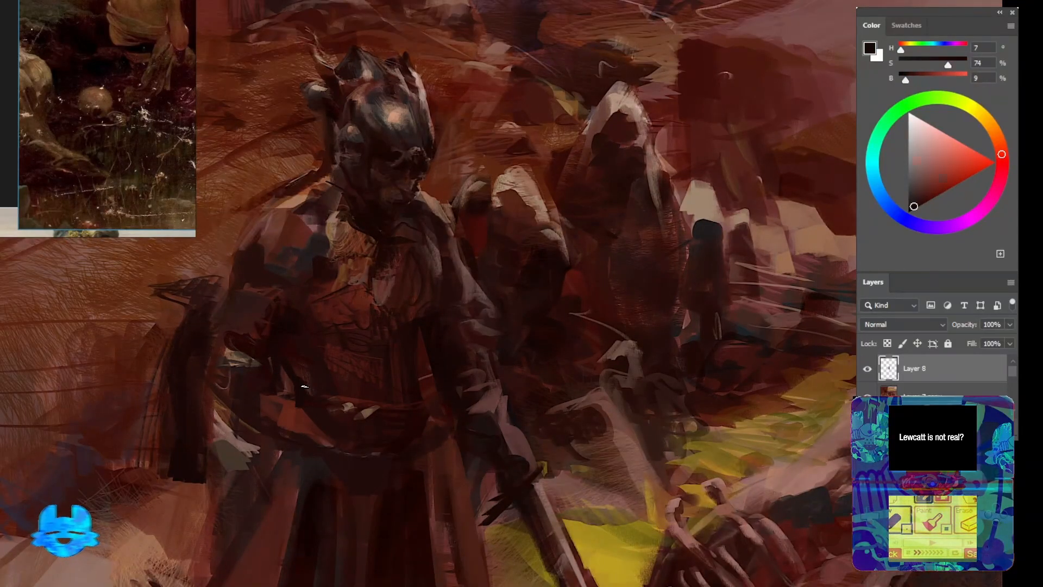
left_click_drag(315, 304, 332, 379)
Repaint the background around the helmet's horns with browns (H 19, S 71, B 44 and H 14, S 86, B 31) and sample near-black (H 6, S 53, B 14)
left_click(301, 258, "alt")
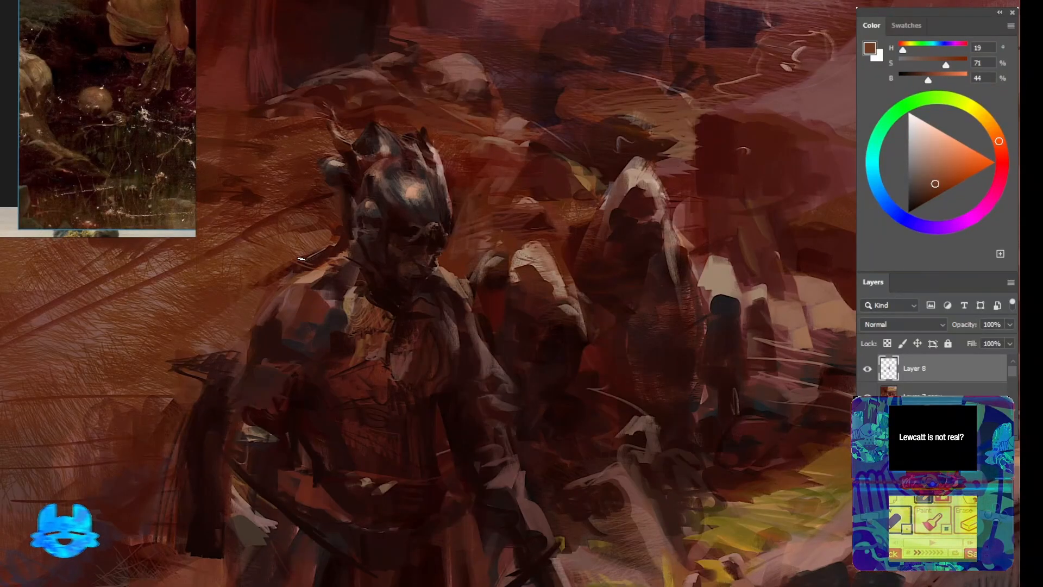
left_click_drag(264, 155, 203, 156)
left_click_drag(282, 138, 358, 142)
left_click(238, 243, "alt")
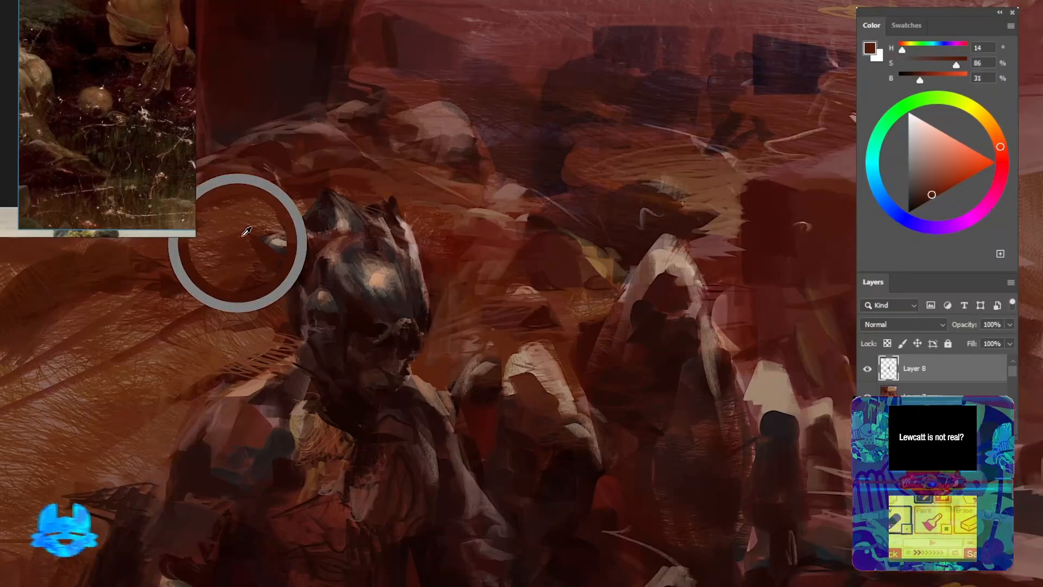
left_click_drag(270, 263, 258, 234)
left_click(321, 209, "alt")
left_click_drag(326, 250, 332, 217)
left_click_drag(508, 315, 475, 294)
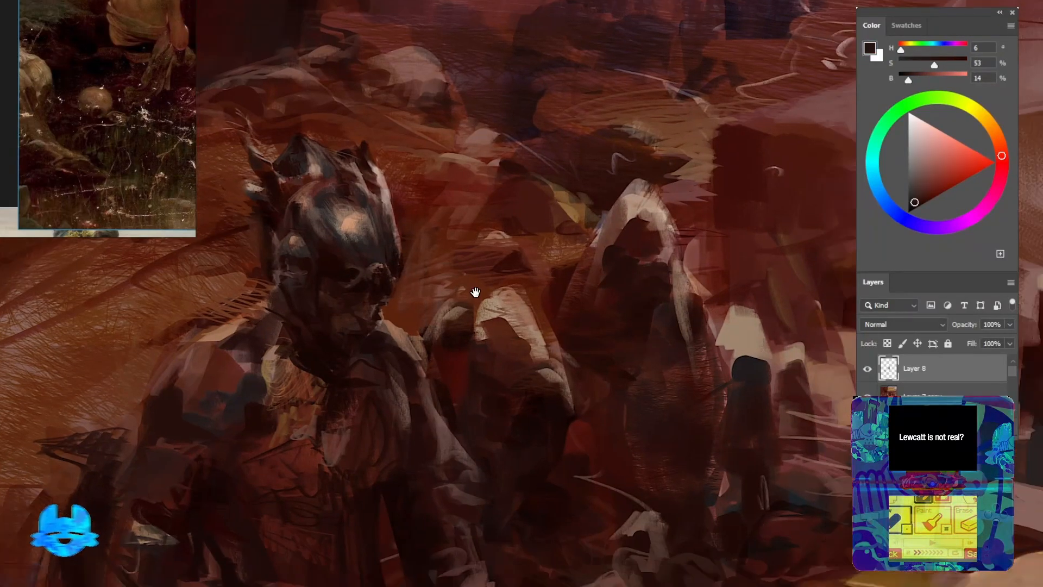
Block in flat-topped rock forms and fine warm strokes across the distant desert just below the horizon
mouse_move(647, 212)
left_mouse_down()
mouse_move(486, 250)
mouse_move(474, 232)
left_mouse_up()
left_click(463, 200, "alt")
mouse_move(463, 202)
left_mouse_down()
mouse_move(477, 219)
mouse_move(481, 202)
left_mouse_up()
left_click(384, 279, "alt")
mouse_move(351, 215)
left_mouse_down()
mouse_move(384, 279)
mouse_move(407, 264)
left_mouse_up()
left_click_drag(281, 416, 321, 384)
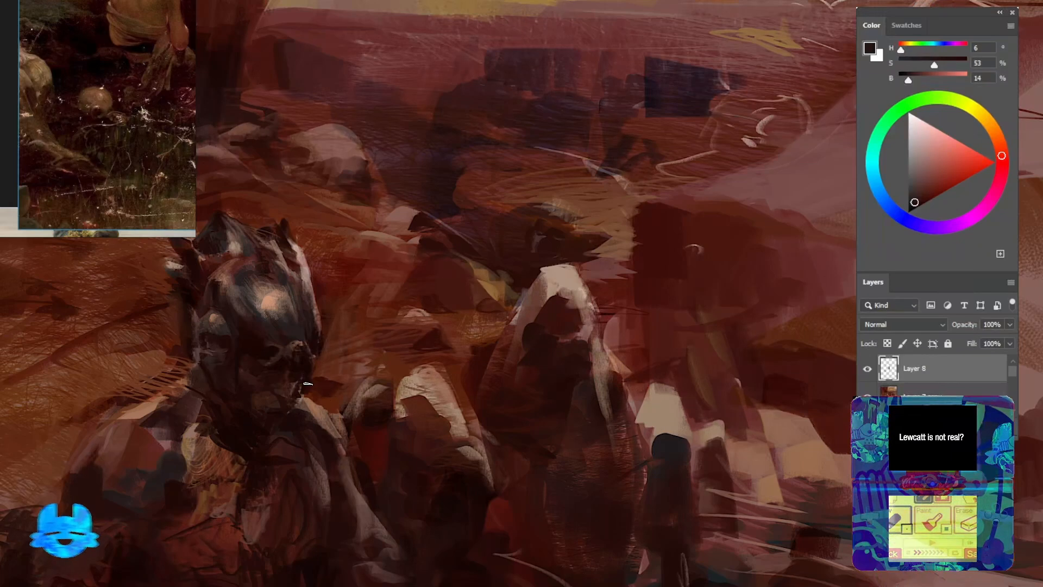
left_click_drag(210, 372, 257, 419)
left_click_drag(410, 293, 464, 271)
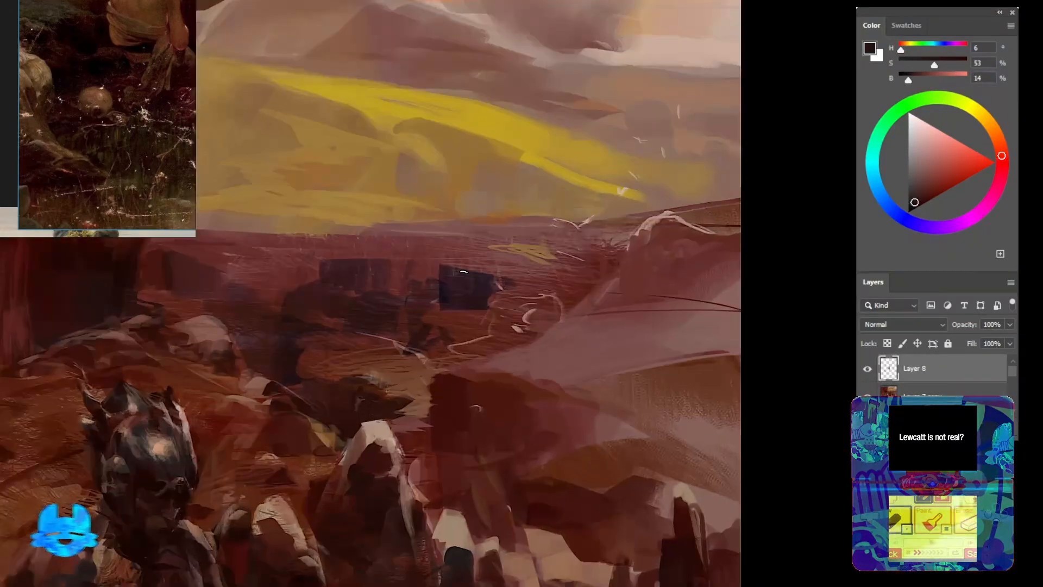
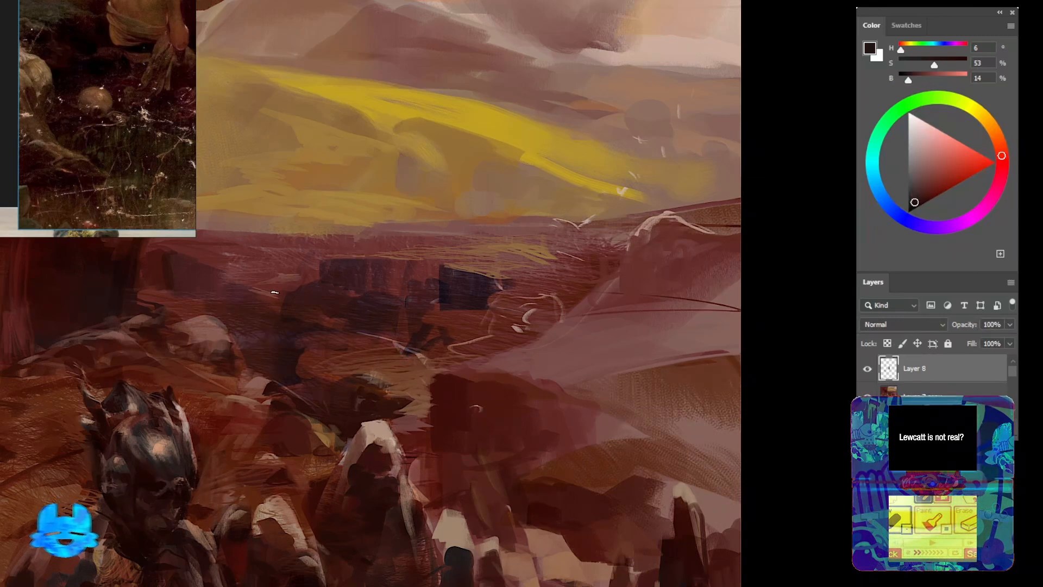
left_click(280, 272, "alt")
left_click_drag(298, 277, 257, 295)
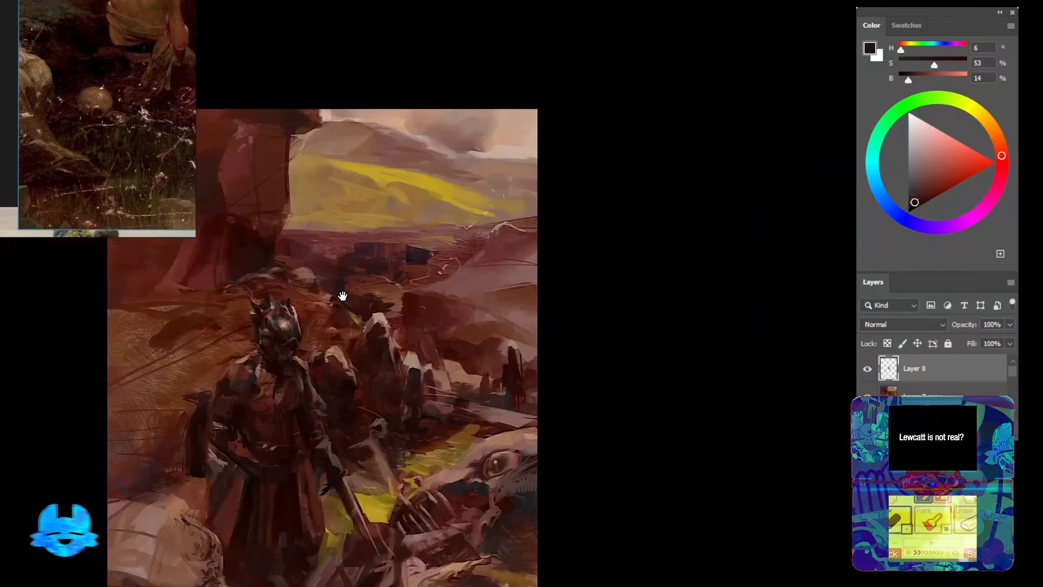
Flip the canvas view horizontally and cover the dark hanging shape behind the warrior's bent arm with sampled brown background tones
left_click_drag(342, 295, 352, 217)
left_click_drag(391, 342, 364, 338)
key("ctrl+shift+h")
left_click_drag(385, 401, 433, 402)
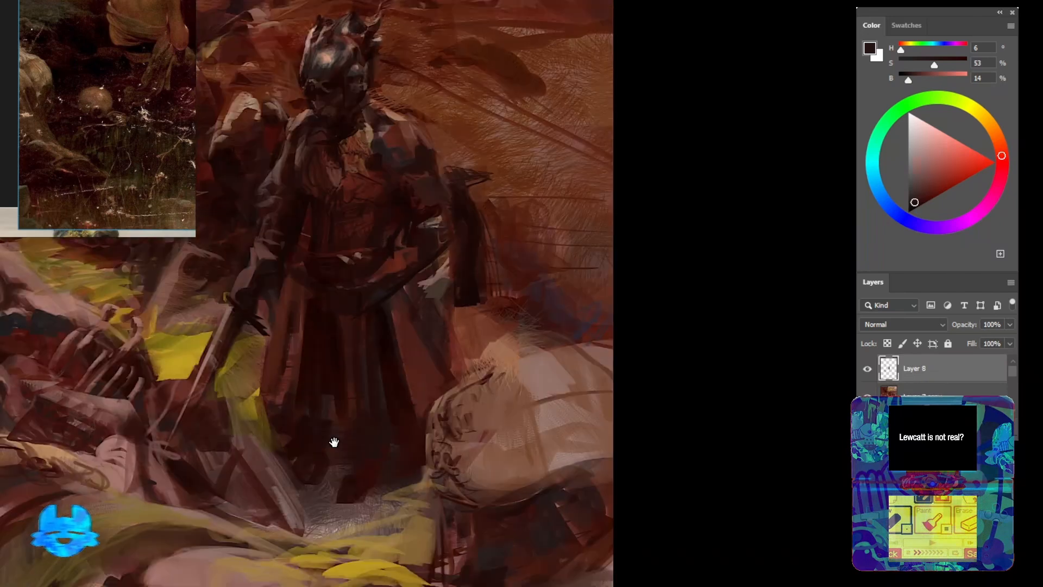
left_click_drag(333, 442, 331, 541)
mouse_move(541, 341)
left_mouse_down()
mouse_move(489, 420)
mouse_move(492, 393)
left_mouse_up()
mouse_move(483, 402)
left_mouse_down()
mouse_move(510, 358)
mouse_move(481, 384)
mouse_move(481, 287)
left_mouse_up()
left_click(510, 250, "alt")
left_click(550, 275, "alt")
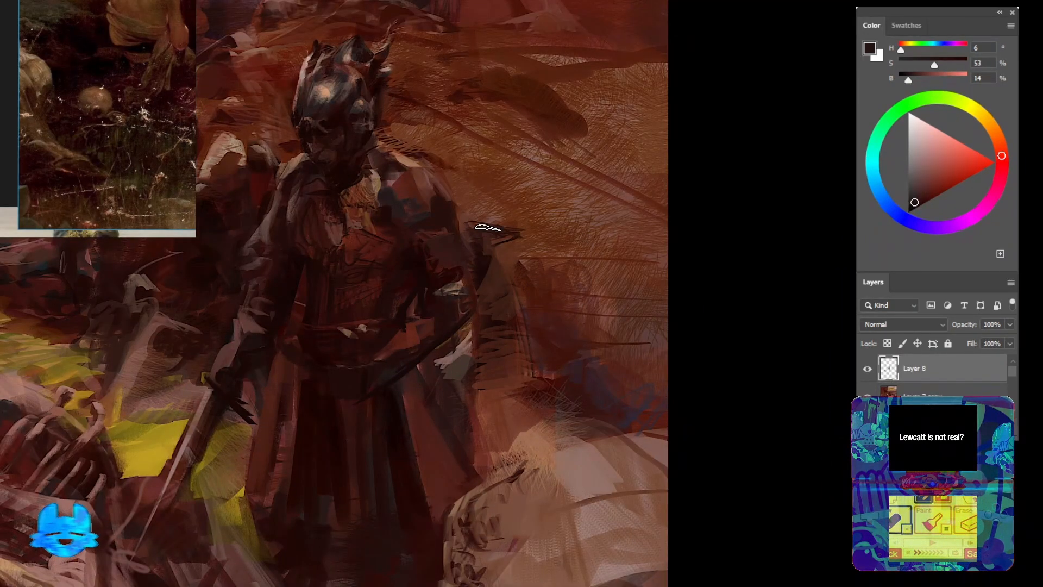
left_click(530, 236, "alt")
mouse_move(489, 229)
left_mouse_down()
mouse_move(484, 272)
mouse_move(479, 245)
left_mouse_up()
left_click_drag(337, 239, 487, 342)
Paint a pale fold on the smaller hooded figure and a dark slanting beam across the ground in front of the group
left_click(347, 289, "alt")
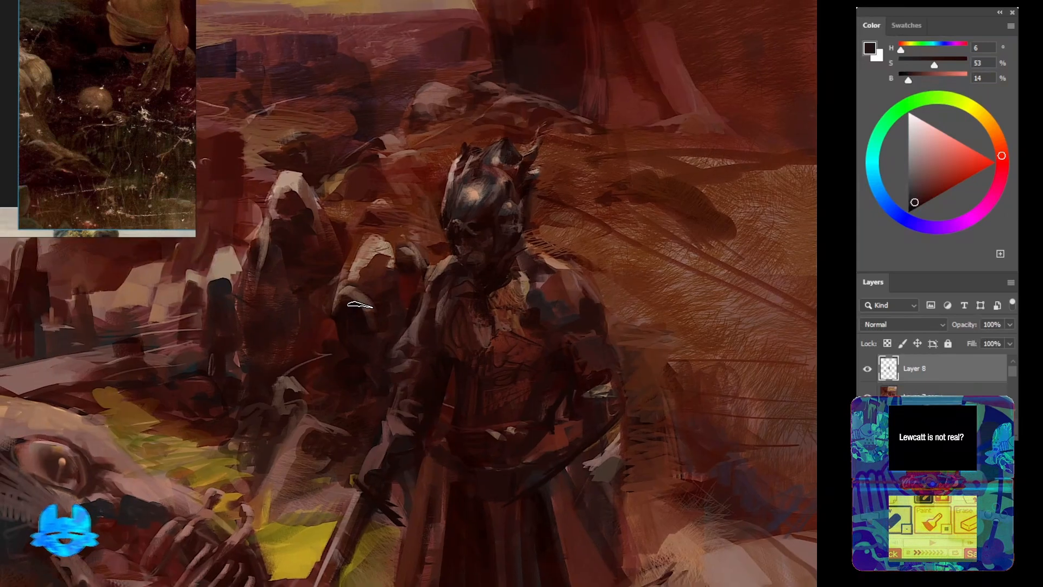
left_click_drag(338, 300, 340, 356)
left_click_drag(337, 358, 376, 358)
left_click(323, 382, "alt")
mouse_move(163, 345)
left_mouse_down()
mouse_move(354, 384)
mouse_move(244, 374)
left_mouse_up()
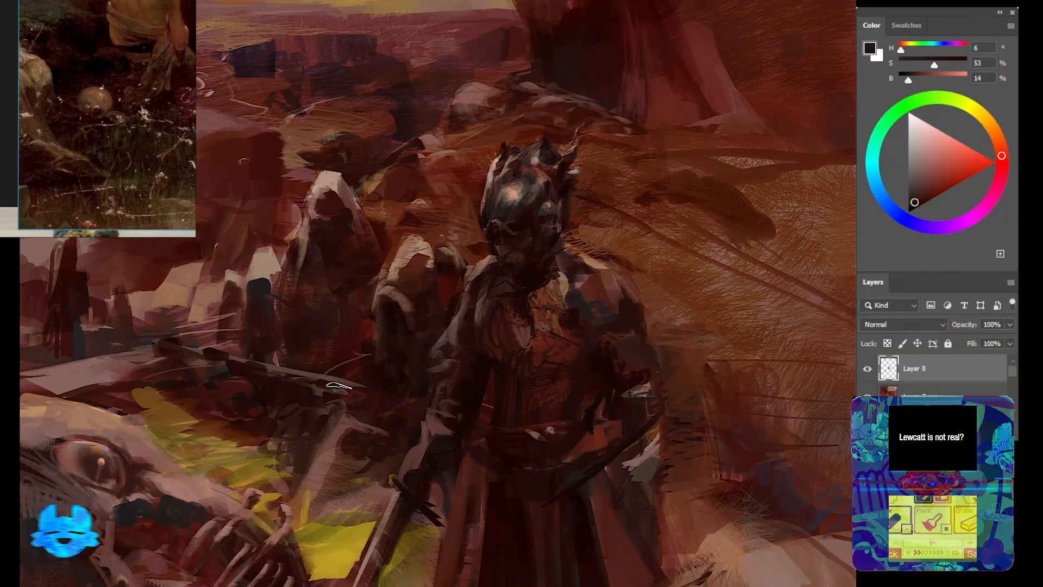
left_click_drag(50, 405, 105, 406)
mouse_move(71, 368)
left_mouse_down()
mouse_move(25, 367)
mouse_move(73, 358)
left_mouse_up()
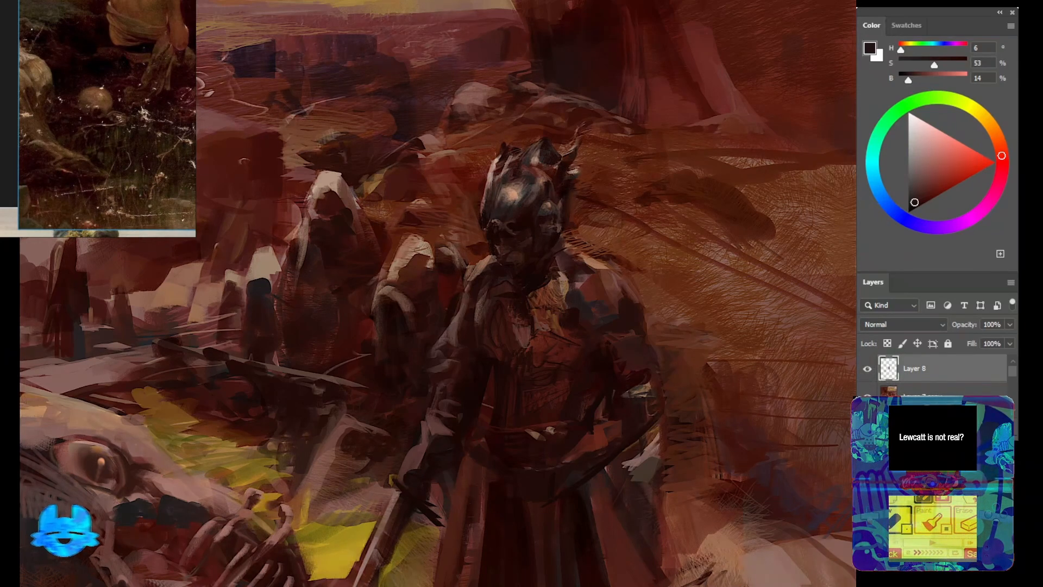
Add a pale grey highlight at the warrior's waist just below the belt
left_click_drag(516, 508, 347, 447)
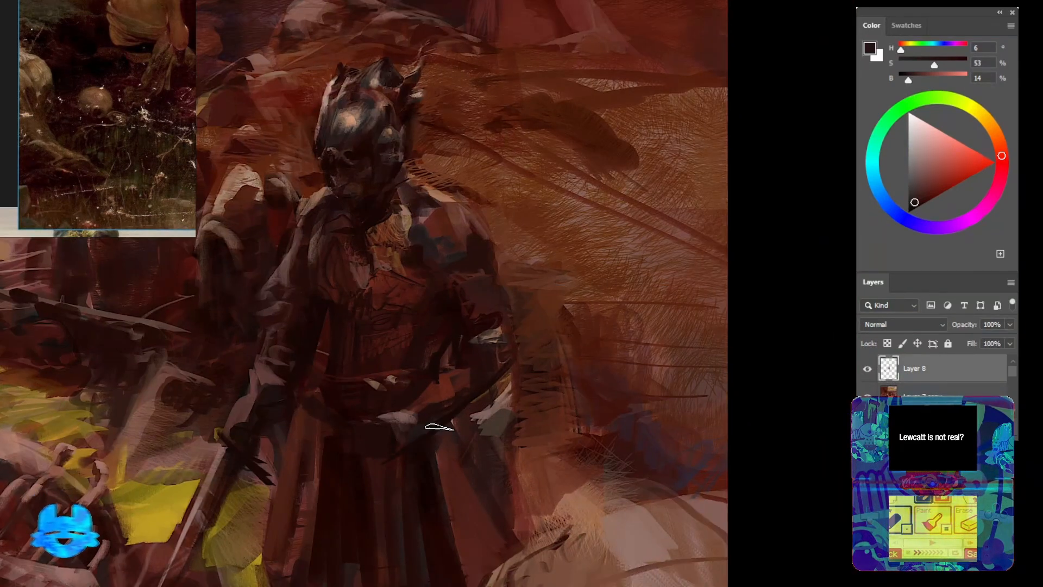
left_click_drag(439, 428, 449, 474)
left_click(258, 360, "alt")
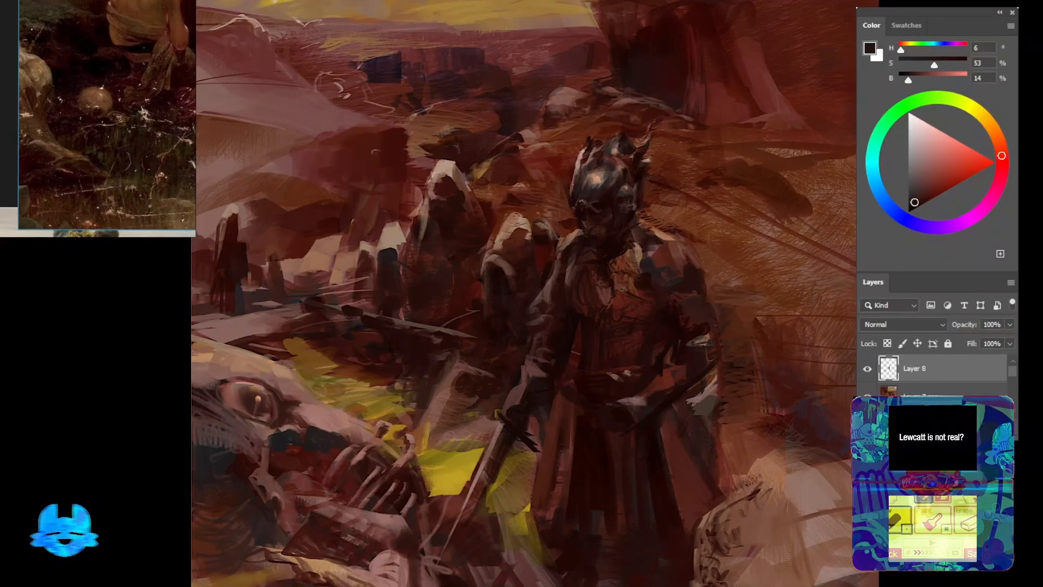
mouse_move(489, 402)
left_mouse_down()
mouse_move(438, 413)
mouse_move(500, 380)
left_mouse_up()
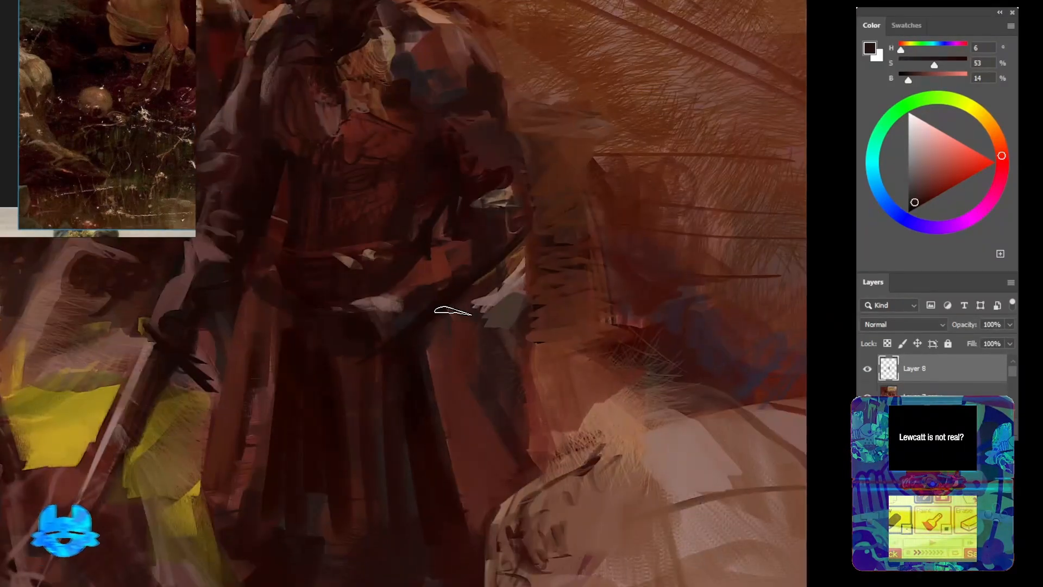
Rework the warrior's waist and the dark folds of the robe below the belt with sampled near-black and red-brown tones
left_click_drag(407, 244, 455, 410)
mouse_move(196, 231)
left_mouse_down()
mouse_move(482, 414)
mouse_move(484, 450)
left_mouse_up()
mouse_move(348, 565)
left_mouse_down()
mouse_move(406, 377)
mouse_move(432, 464)
left_mouse_up()
left_click_drag(315, 478, 405, 518)
left_click_drag(258, 373, 341, 470)
mouse_move(351, 394)
left_mouse_down()
mouse_move(376, 418)
mouse_move(289, 360)
left_mouse_up()
left_click_drag(289, 360, 239, 358)
left_click_drag(432, 451, 484, 446)
left_click(398, 435, "alt")
mouse_move(387, 224)
left_mouse_down()
mouse_move(338, 471)
mouse_move(371, 422)
left_mouse_up()
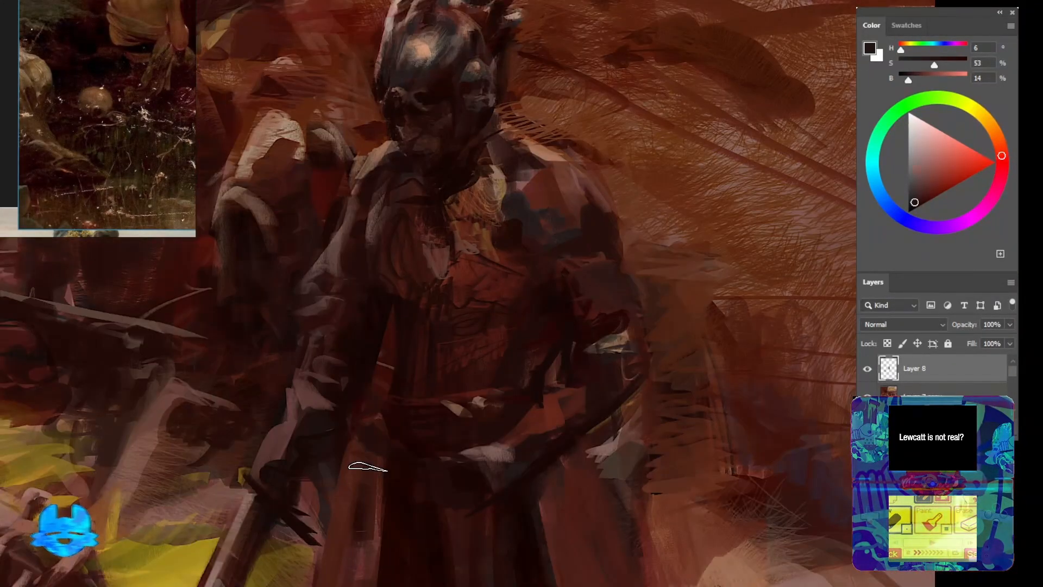
Flip the canvas view back and paint the lower robe and the warrior's foot in dark tones against the pale ground
mouse_move(337, 307)
left_mouse_down()
mouse_move(389, 410)
mouse_move(493, 437)
left_mouse_up()
left_click_drag(494, 437, 523, 385)
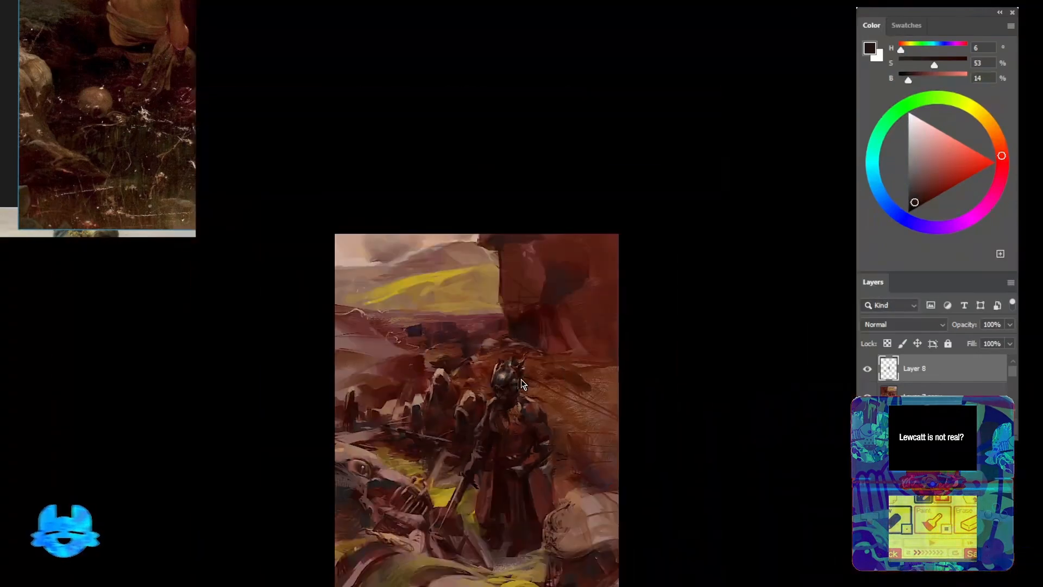
key("ctrl+shift+h")
left_click_drag(545, 423, 578, 426)
mouse_move(470, 445)
left_mouse_down()
mouse_move(561, 337)
mouse_move(584, 355)
left_mouse_up()
left_click_drag(331, 399, 199, 405)
left_click_drag(489, 402, 401, 488)
left_click(527, 517, "alt")
left_click_drag(563, 518, 599, 512)
left_click_drag(516, 542, 484, 374)
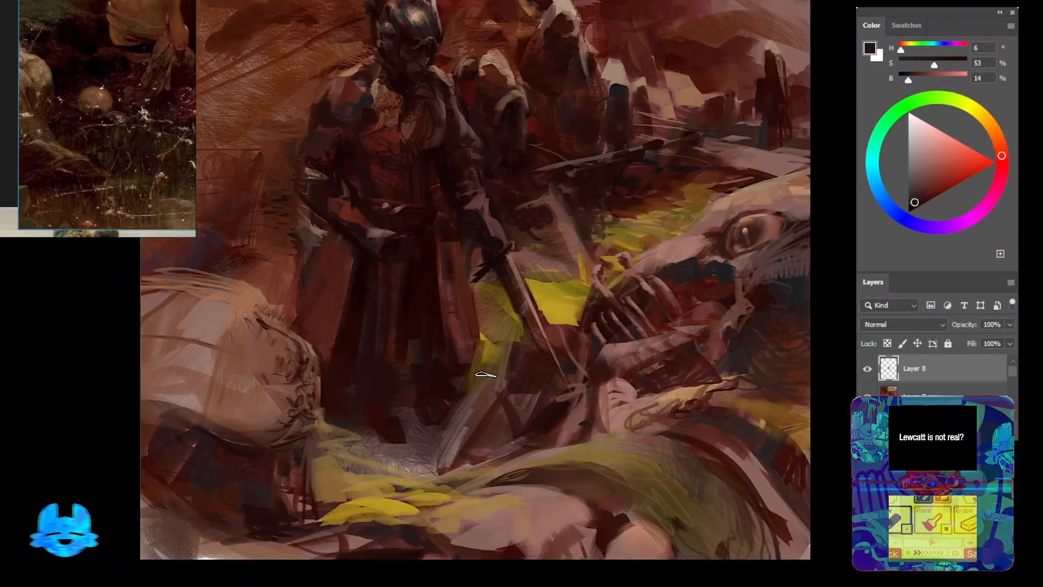
left_click_drag(359, 334, 437, 281)
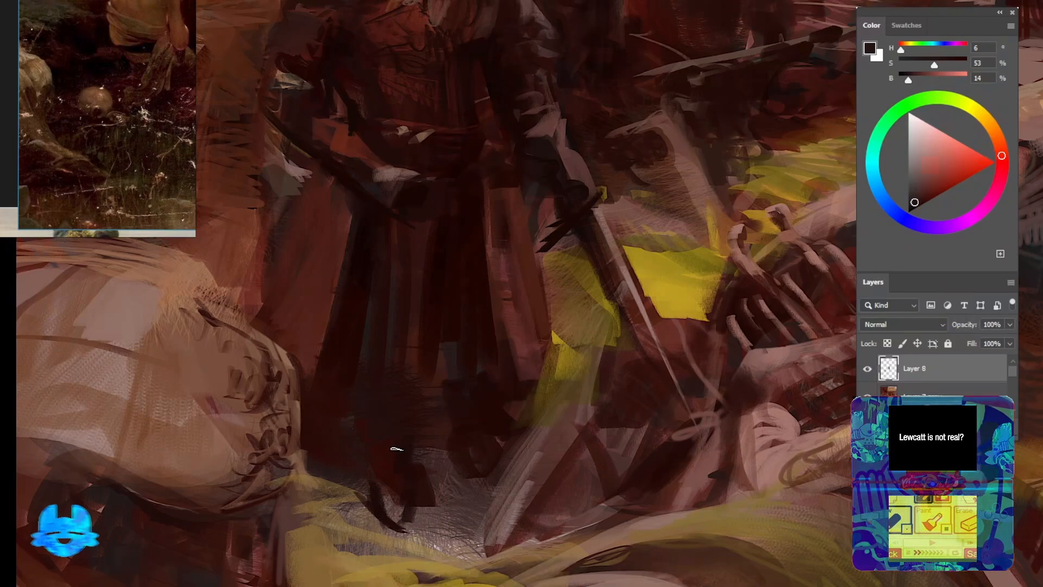
left_click_drag(399, 449, 371, 476)
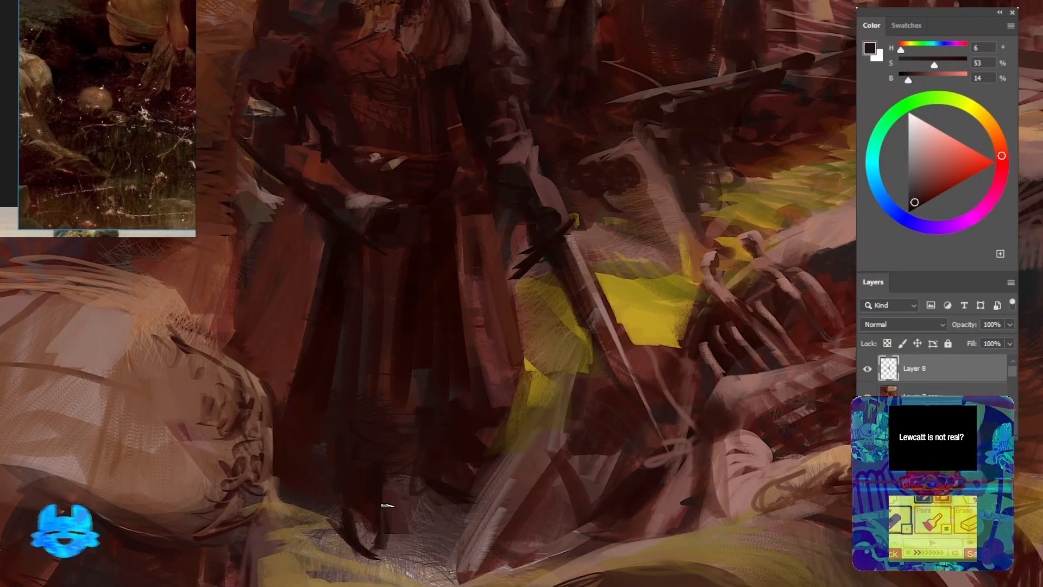
scroll(326, 454, "up", 4)
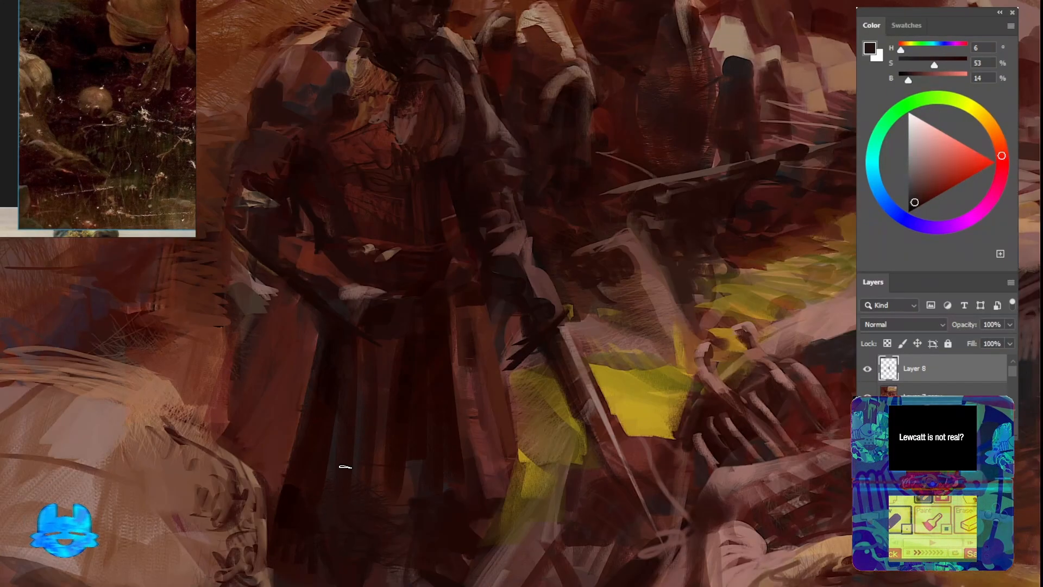
Refine the slanting beam behind the sword with dark knots, a lighter upper edge and pale jagged strokes at its near end
scroll(391, 361, "up", 6)
left_click_drag(511, 347, 571, 350)
left_click_drag(381, 323, 384, 364)
left_click_drag(465, 296, 356, 259)
left_click_drag(364, 334, 311, 306)
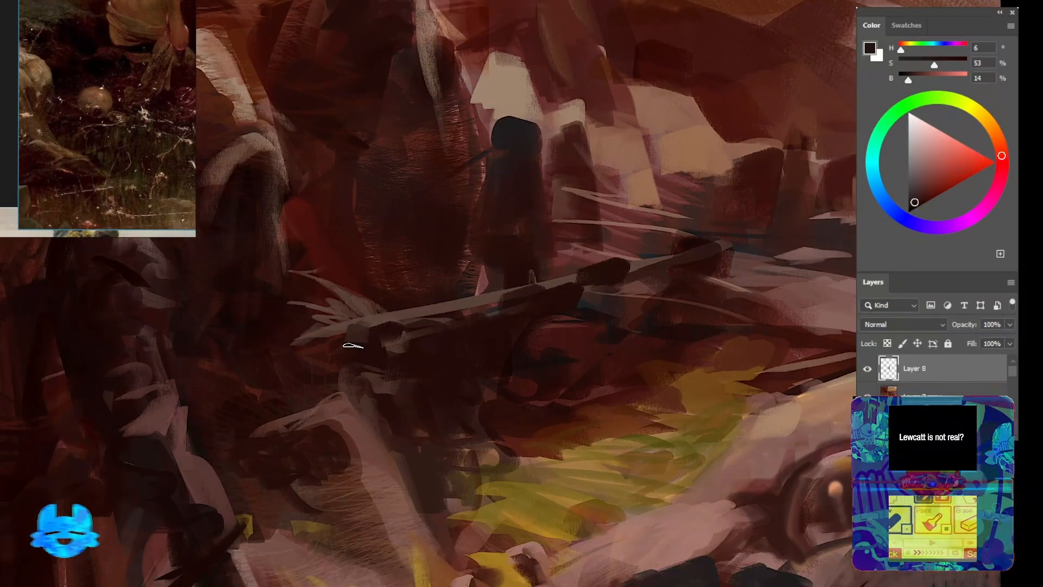
left_click_drag(534, 325, 436, 323)
left_click_drag(562, 297, 616, 212)
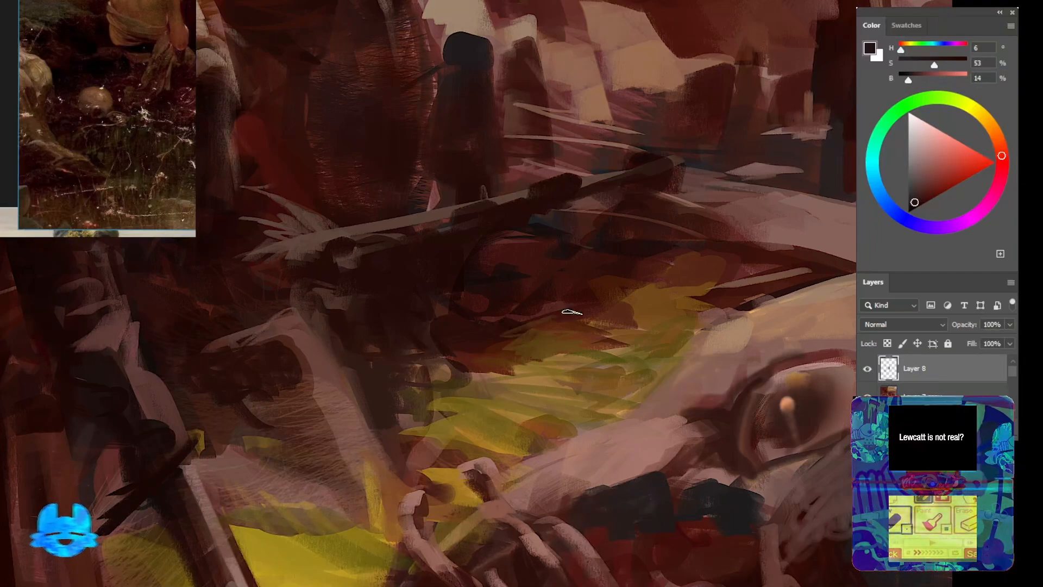
left_click_drag(614, 315, 508, 374)
left_click_drag(401, 299, 526, 322)
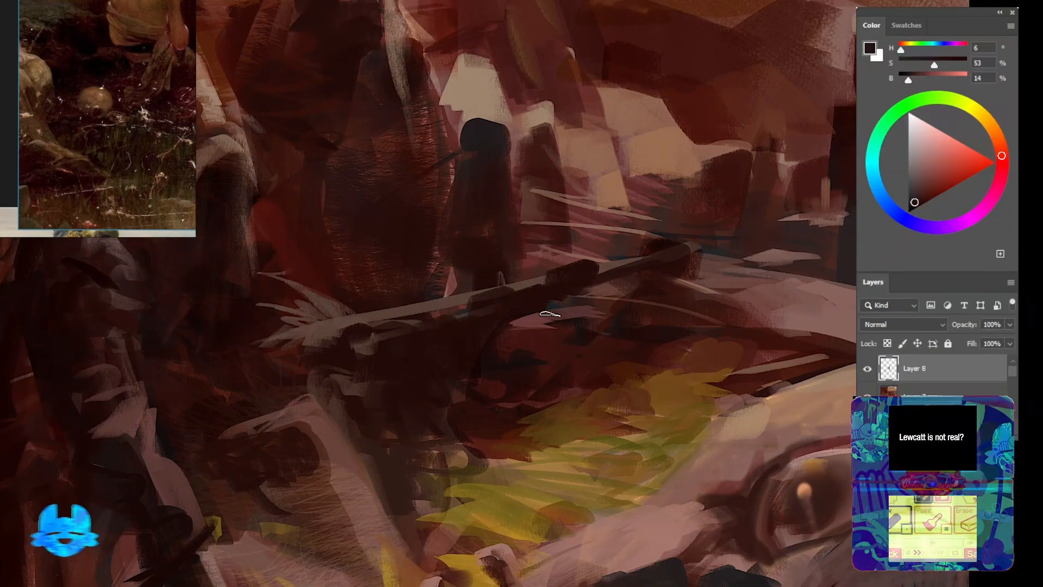
Touch up the small dark figure standing behind the beam beside the tall hooded figure with sampled dark tones
left_click_drag(580, 239, 495, 342)
left_click_drag(340, 157, 456, 326)
left_click(452, 325, "alt")
left_click_drag(504, 426, 504, 321)
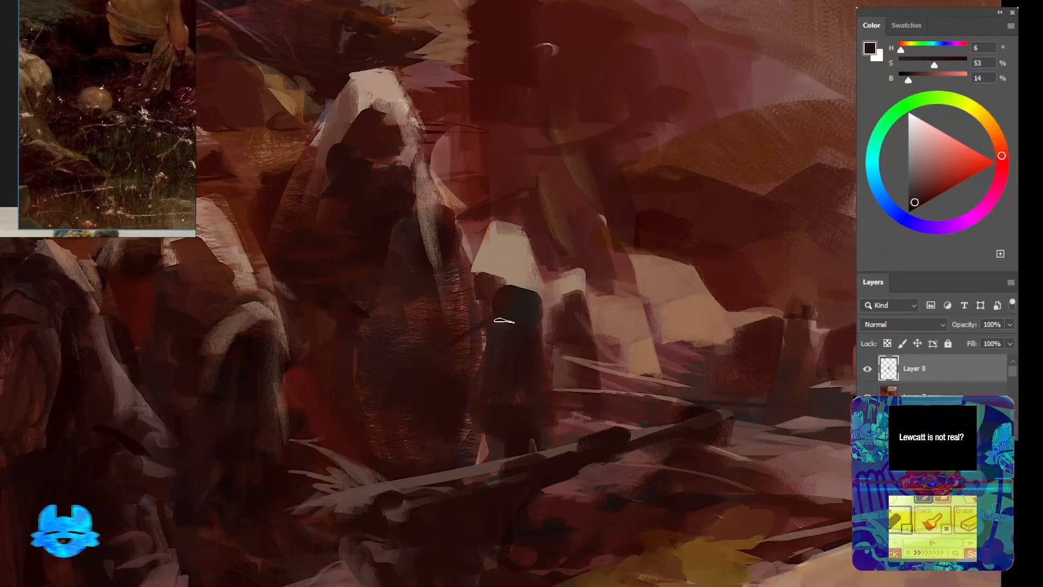
left_click_drag(564, 380, 554, 352)
scroll(576, 259, "down", 10)
left_click_drag(571, 261, 548, 275)
scroll(531, 217, "up", 6)
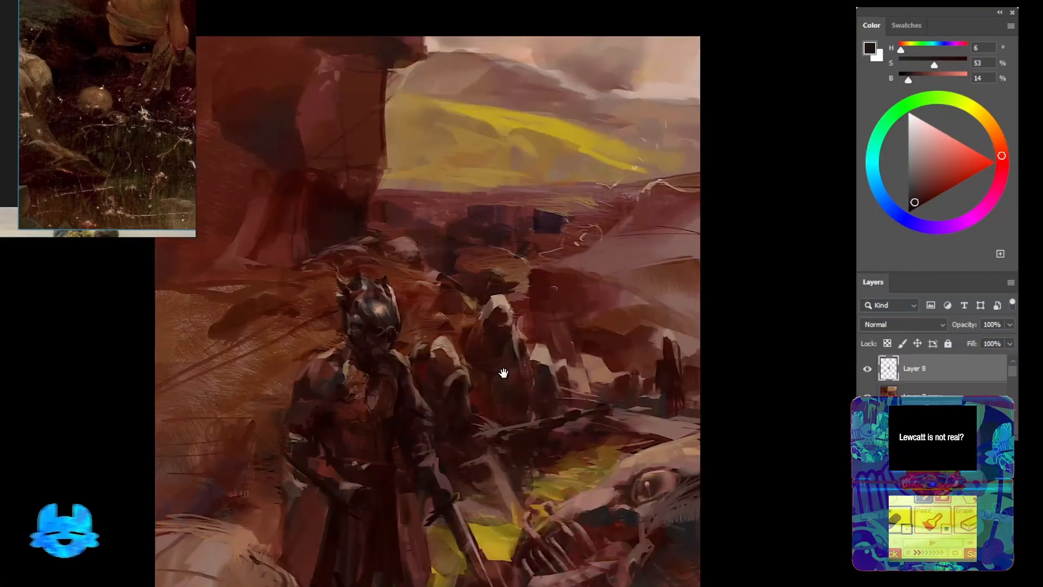
Add small pale highlights to the warrior's shoulder and upper arm on the bent-arm side
left_click_drag(500, 373, 548, 221)
scroll(441, 211, "up", 3)
scroll(441, 211, "up", 3)
left_click_drag(435, 179, 490, 524)
scroll(103, 125, "down", 5)
scroll(103, 125, "up", 5)
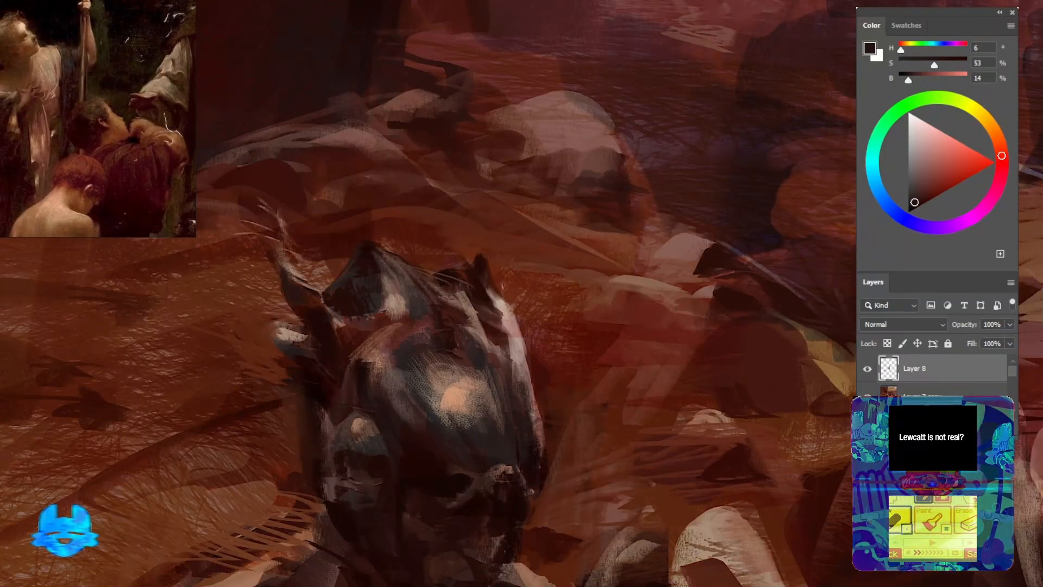
scroll(500, 361, "down", 5)
scroll(396, 268, "up", 5)
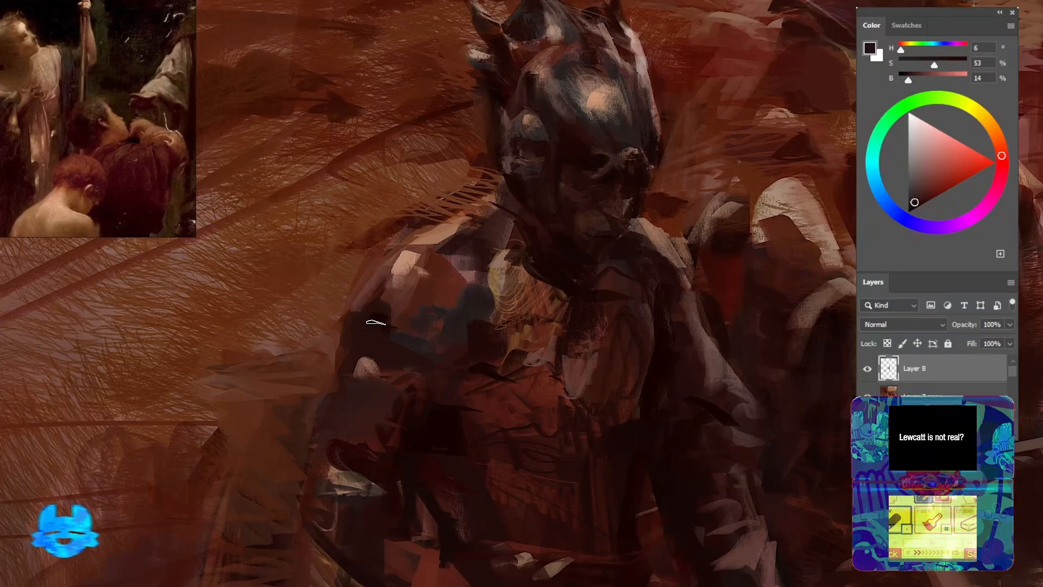
left_click_drag(490, 342, 545, 380)
left_click(480, 289, "alt")
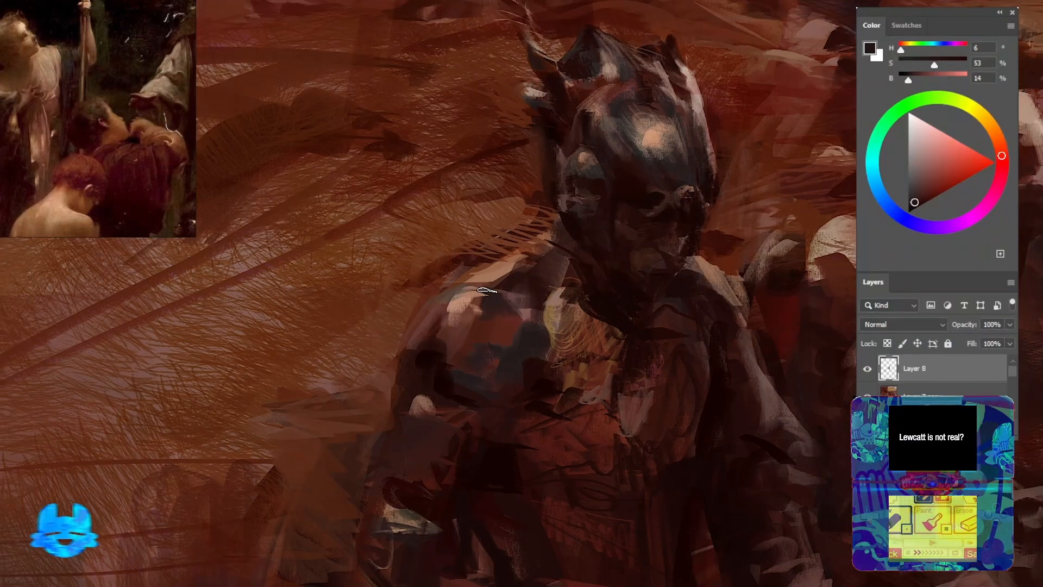
scroll(413, 344, "down", 5)
scroll(363, 484, "up", 5)
Shape the warrior's foot with a reddish tone and paint pale grey and yellow strokes over the ground beside it
left_click(363, 484, "alt")
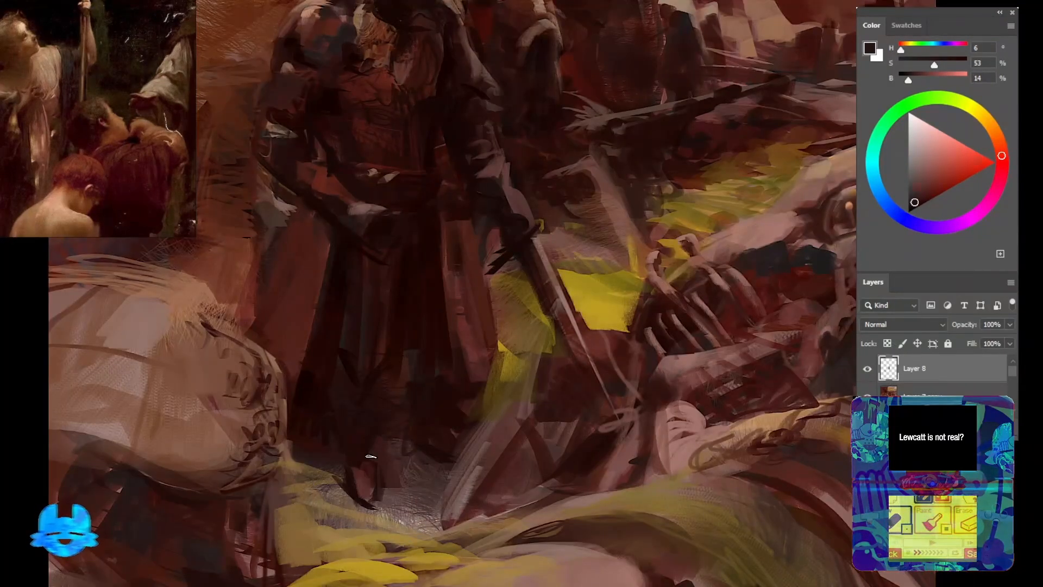
scroll(348, 408, "down", 5)
scroll(348, 513, "up", 4)
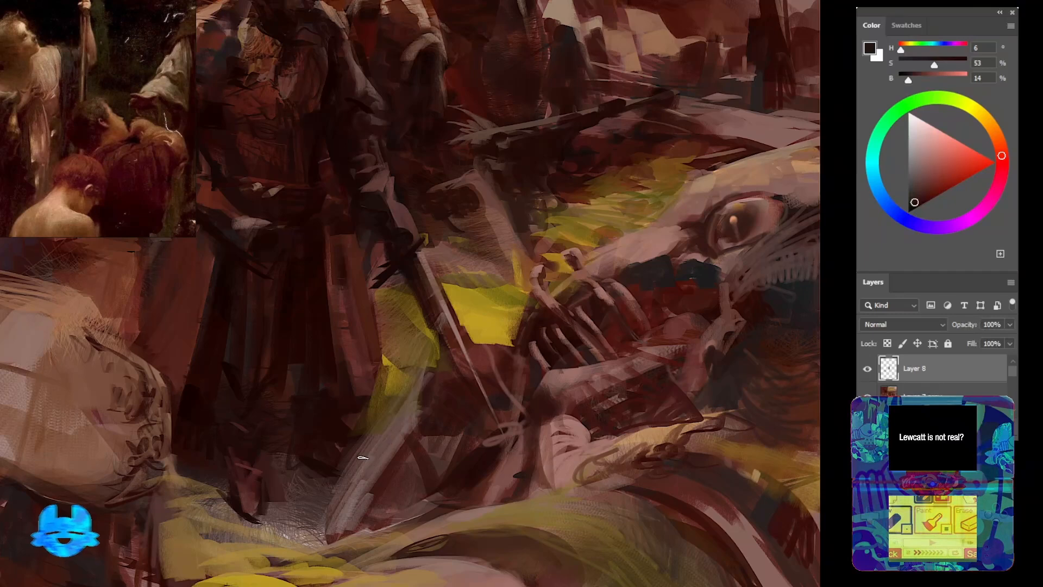
left_click(284, 530, "alt")
mouse_move(281, 459)
left_mouse_down()
mouse_move(274, 501)
mouse_move(298, 505)
left_mouse_up()
left_click_drag(286, 475, 280, 515)
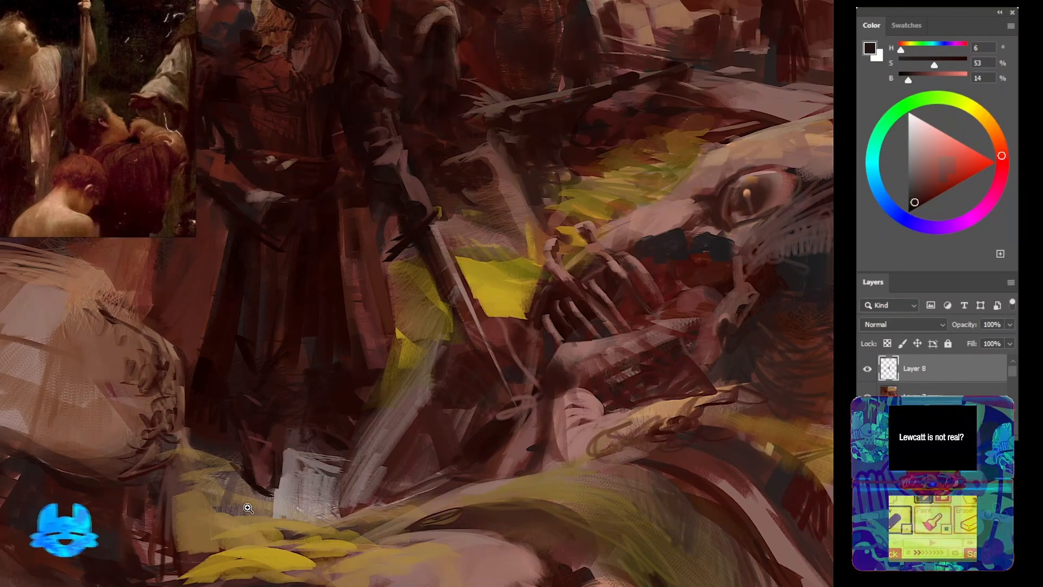
scroll(249, 508, "down", 5)
scroll(334, 511, "up", 5)
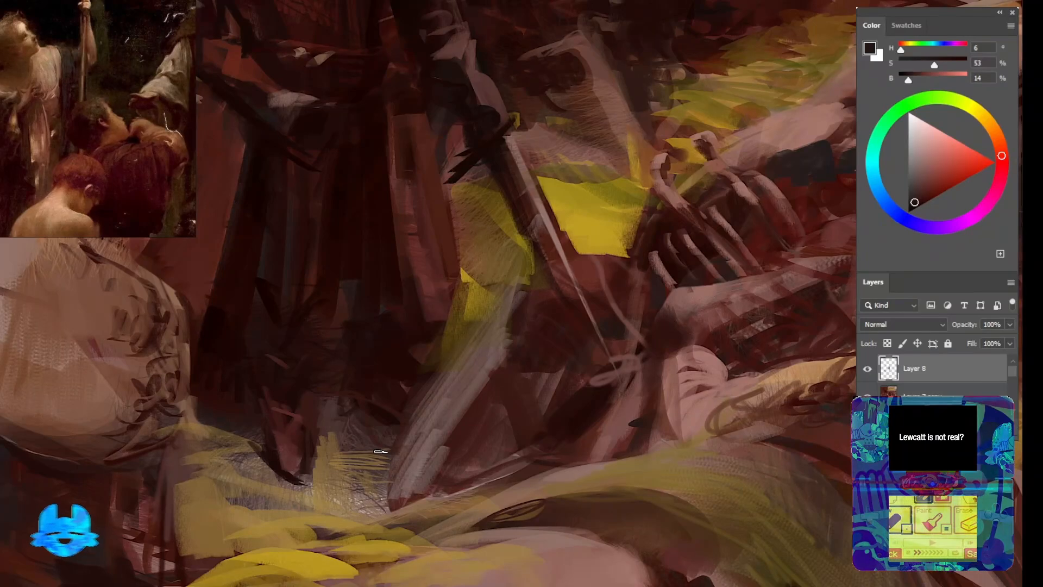
left_click(227, 411, "alt")
left_click_drag(200, 203, 282, 426)
left_click_drag(184, 448, 318, 438)
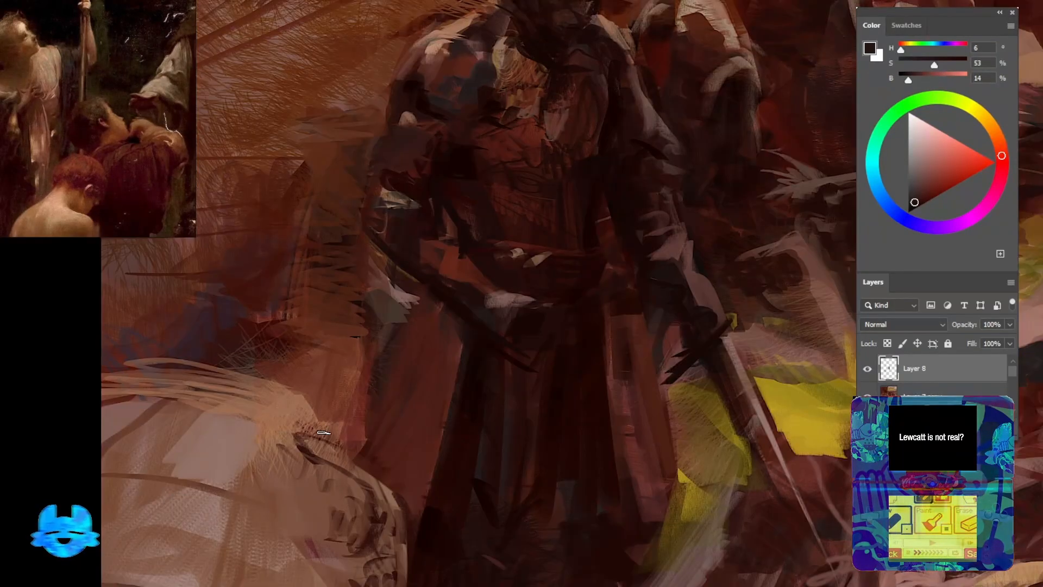
left_click_drag(149, 339, 233, 376)
Lasso the background from the dark distant block past the pale rocks to the small far figure and the beam's end
scroll(195, 405, "down", 5)
scroll(234, 346, "up", 3)
mouse_move(597, 459)
left_mouse_down()
mouse_move(288, 354)
mouse_move(153, 461)
left_mouse_up()
scroll(371, 401, "down", 1)
key("l")
left_click_drag(290, 314, 444, 292)
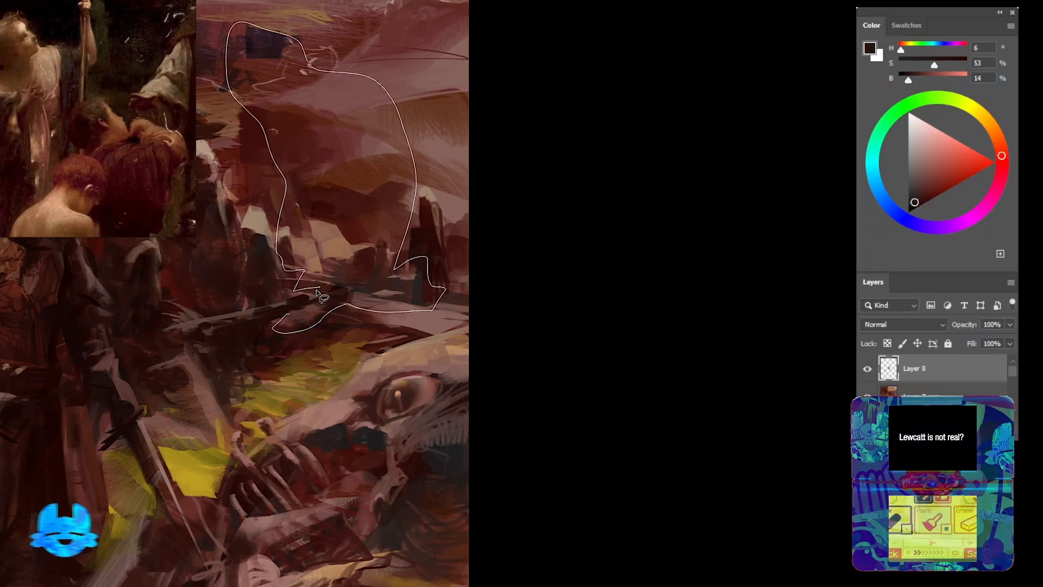
left_click_drag(317, 291, 314, 307)
mouse_move(445, 282)
left_mouse_down()
mouse_move(433, 289)
mouse_move(528, 528)
left_mouse_up()
left_click_drag(226, 342, 498, 360)
Brush a soft golden glow into the selected background on a new Hard Light layer and drop the selection
key("b")
left_click(508, 187, "alt")
left_click_drag(652, 336, 410, 181)
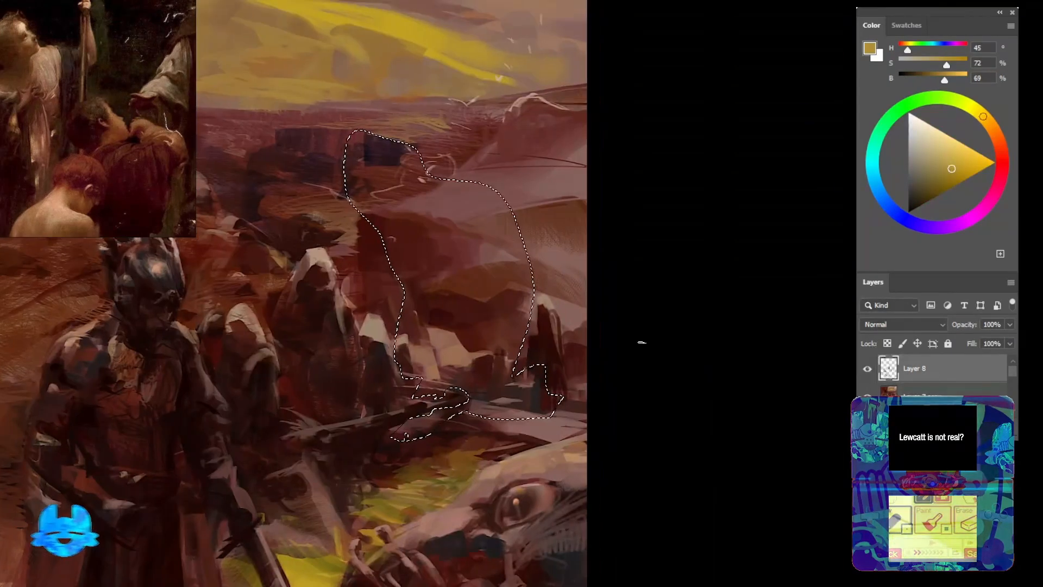
key("ctrl+alt+shift+n")
left_click(947, 152)
left_click(889, 325)
left_click(890, 505)
left_click_drag(425, 265, 488, 390)
key("ctrl+d")
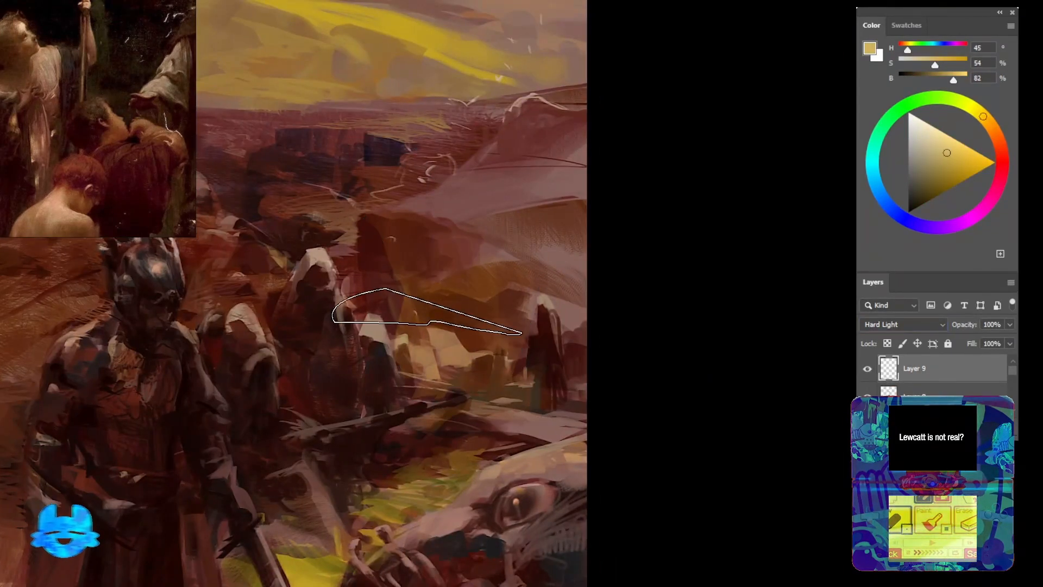
Touch up the pale rocks and the ground around the distant figure with sampled golden-brown tones
left_click_drag(395, 316, 562, 101)
left_click_drag(589, 241, 603, 261)
left_click(579, 211, "alt")
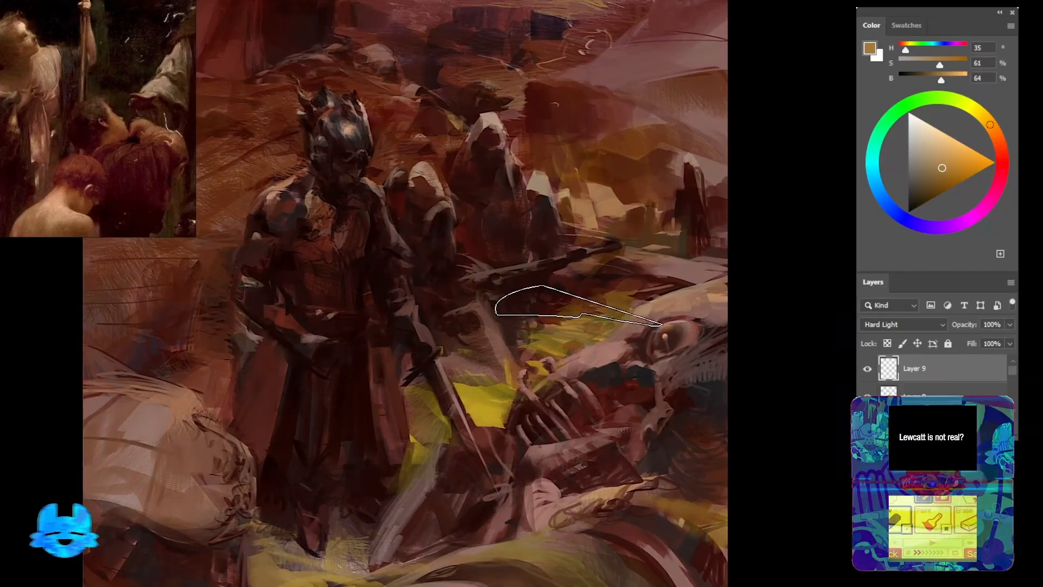
left_click_drag(652, 206, 683, 212)
mouse_move(449, 212)
left_mouse_down()
mouse_move(524, 217)
mouse_move(452, 219)
left_mouse_up()
left_click(458, 187, "alt")
key("p")
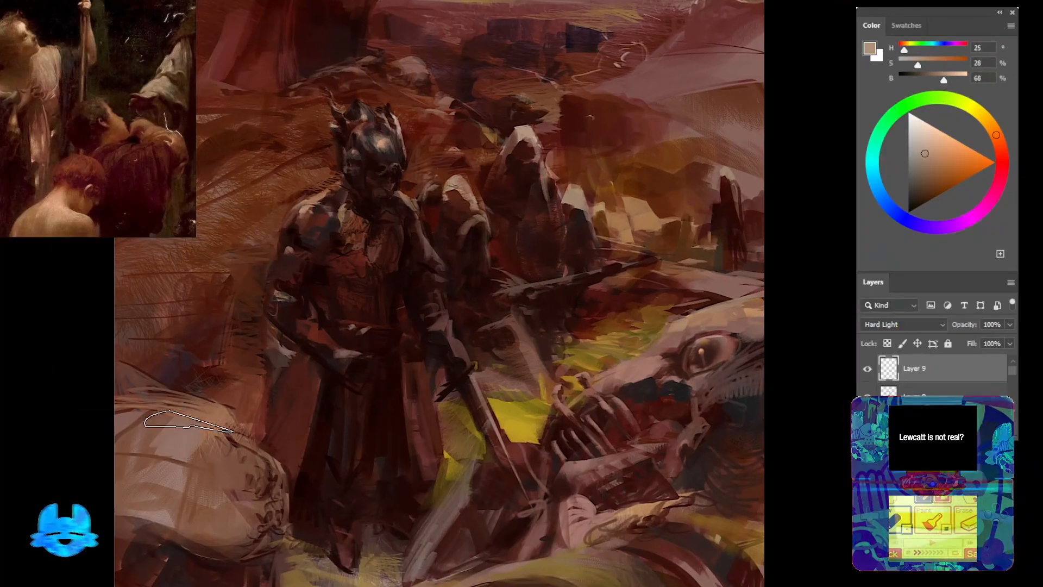
Add orange accents to the crest of the large pale mound and dark red strokes on the ground just behind it
left_click_drag(263, 376, 243, 363)
left_click(219, 424, "alt")
left_click_drag(216, 431, 338, 413)
left_click(338, 413, "alt")
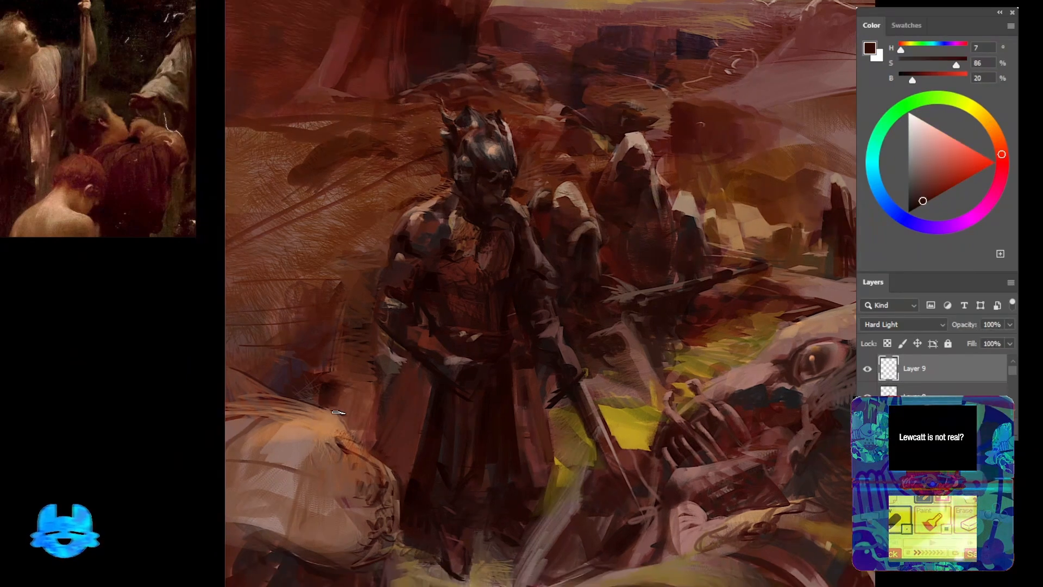
left_click(346, 375, "alt")
left_click_drag(337, 359, 360, 385)
Refine the rocks between the helmet and the tall hooded figure with sampled reddish-brown and pale tan tones
left_click_drag(391, 441, 408, 347)
left_click(408, 347, "alt")
left_click_drag(333, 186, 275, 361)
left_click(468, 239, "alt")
mouse_move(468, 239)
left_mouse_down()
mouse_move(395, 299)
mouse_move(508, 337)
left_mouse_up()
left_click(480, 419, "alt")
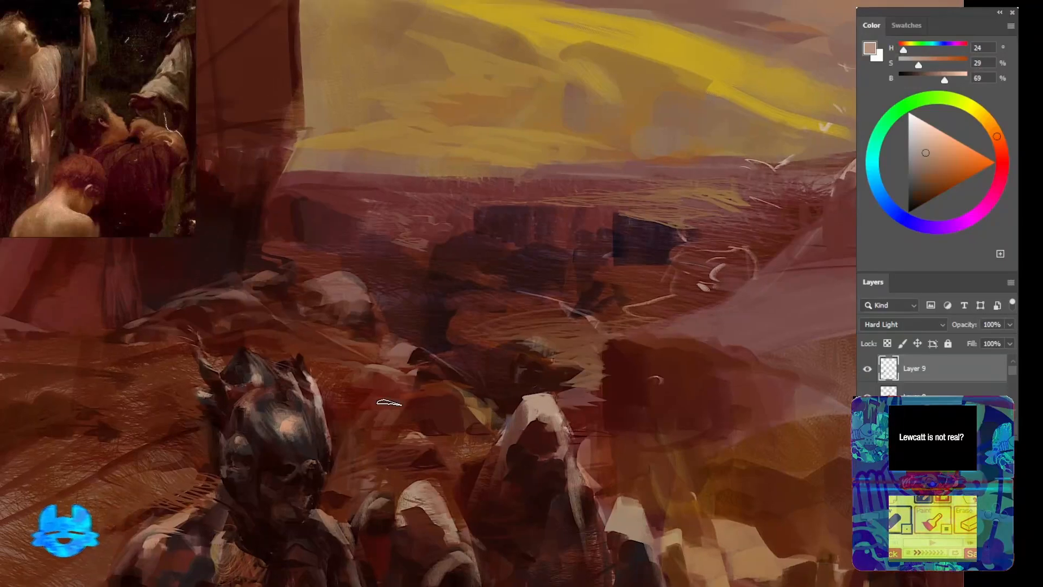
left_click(445, 423, "alt")
left_click_drag(500, 289, 432, 368)
left_click(452, 368, "alt")
left_click(434, 374, "alt")
left_click_drag(432, 368, 369, 250)
Darken the ground around the sword with sampled dark red and stamp all visible layers into a new layer
left_click(413, 375, "alt")
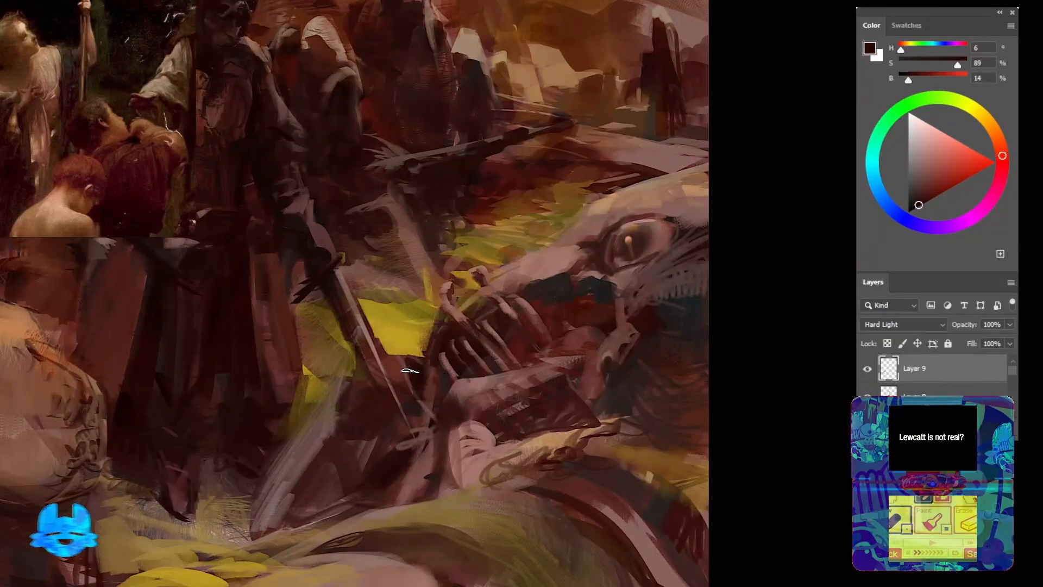
left_click(352, 384, "alt")
left_click_drag(356, 343, 463, 321)
key("ctrl+alt+shift+e")
left_click(432, 314, "alt")
left_click_drag(390, 184, 426, 258)
Touch up the pale hillside and its rocky peak with sampled mauve and reddish tones
left_click(599, 124, "alt")
left_click_drag(599, 126, 565, 299)
left_click(570, 266, "alt")
left_click_drag(653, 294, 749, 274)
left_click(677, 331, "alt")
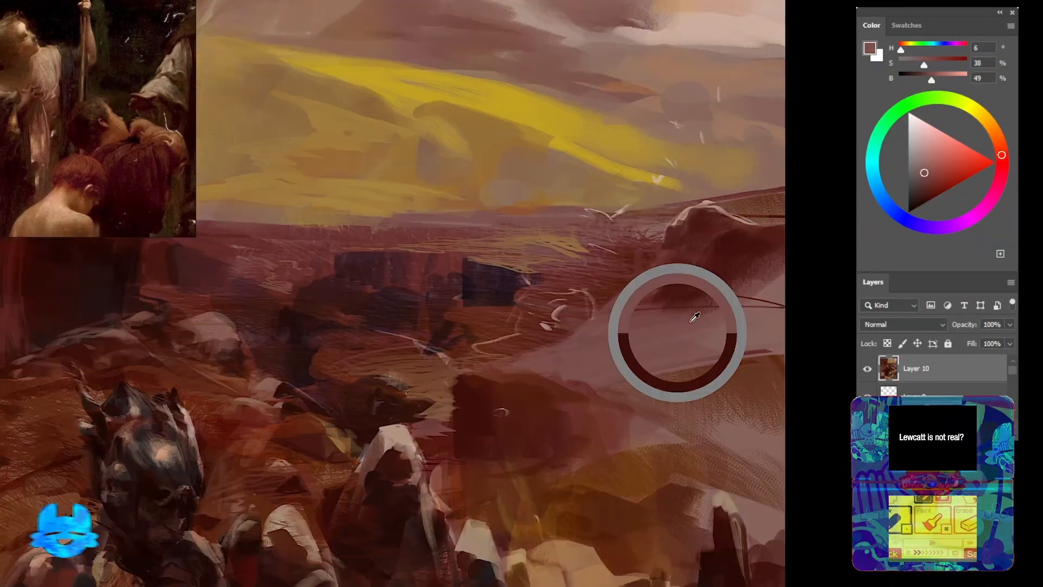
left_click_drag(761, 322, 565, 366)
Flip the canvas horizontally and lasso the tall dark cliff along its edge with the sky and its rocky base
mouse_move(391, 370)
left_mouse_down()
mouse_move(457, 414)
mouse_move(481, 283)
mouse_move(510, 245)
left_mouse_up()
left_click(472, 245, "alt")
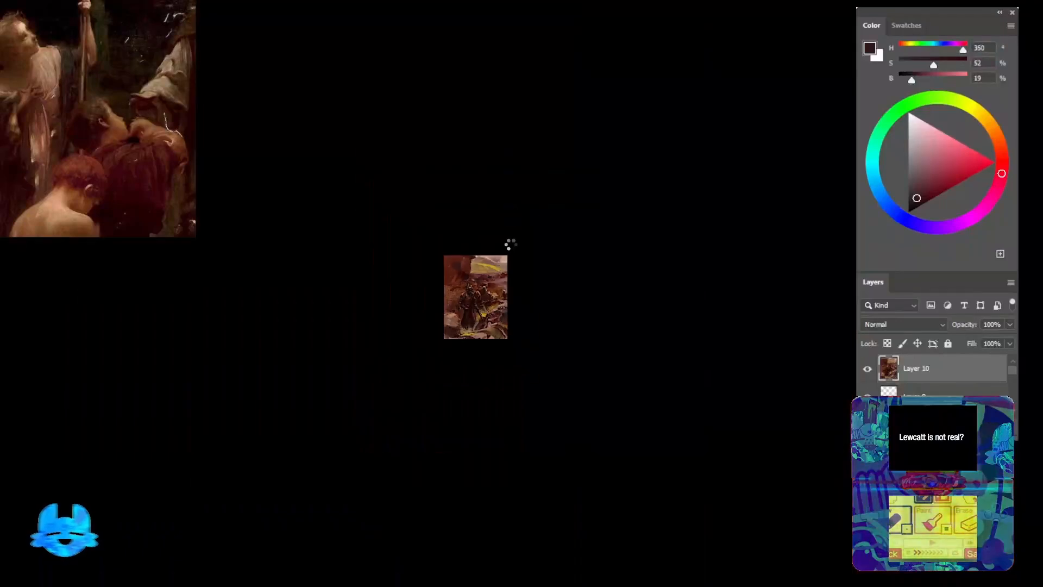
mouse_move(483, 292)
left_mouse_down()
mouse_move(535, 234)
mouse_move(509, 422)
left_mouse_up()
left_click_drag(494, 313, 467, 242)
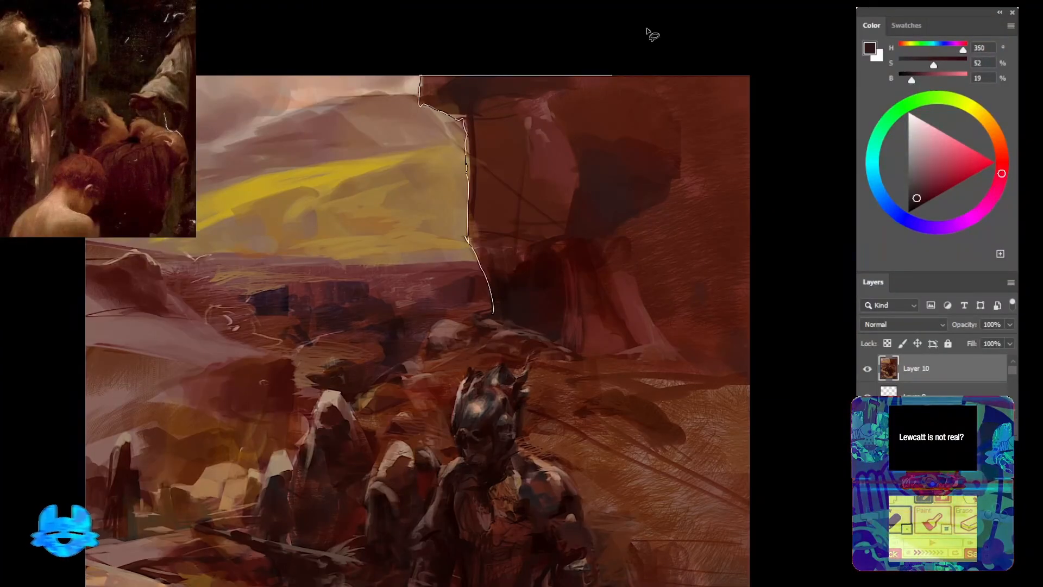
left_click_drag(647, 30, 479, 319)
Fill the selected cliff with sampled dark red on a new layer, blend it as Soft Light and drop the selection
key("b")
left_click(535, 272, "alt")
key("ctrl+shift+alt+n")
key("alt+BackSpace")
left_click(904, 324)
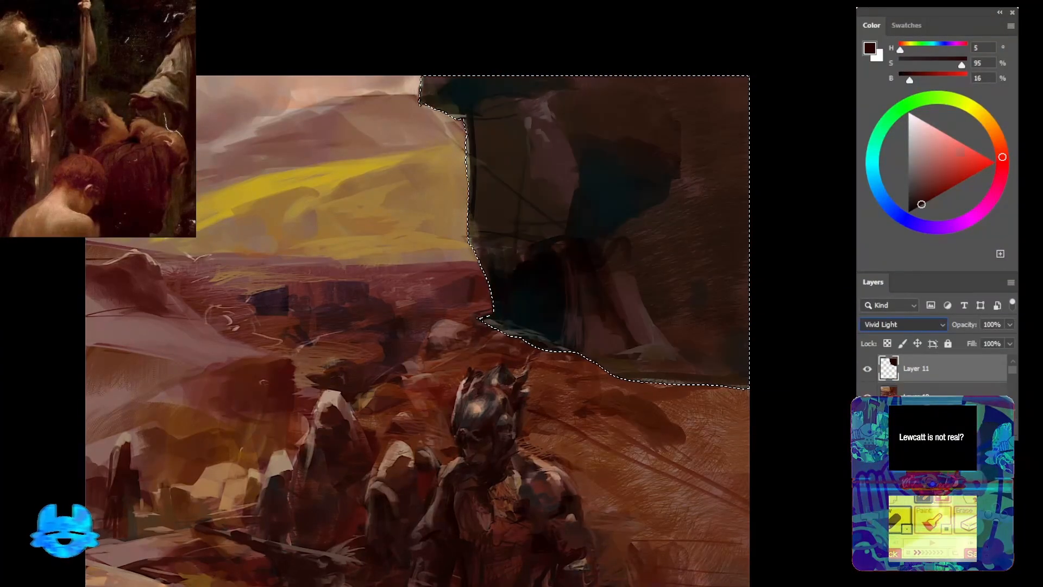
left_click(904, 325)
key("ctrl+d")
mouse_move(679, 383)
left_mouse_down()
mouse_move(655, 385)
mouse_move(573, 242)
left_mouse_up()
left_click_drag(595, 183, 663, 179)
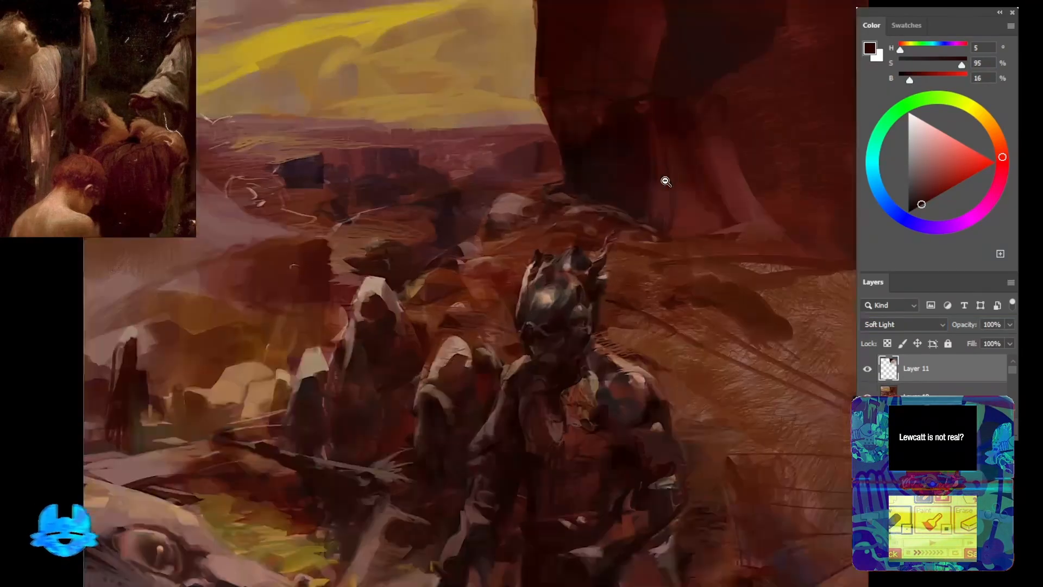
left_click_drag(631, 220, 581, 291)
left_click_drag(613, 347, 649, 169)
mouse_move(676, 260)
left_mouse_down()
mouse_move(650, 278)
mouse_move(583, 368)
left_mouse_up()
left_click_drag(582, 369, 498, 305)
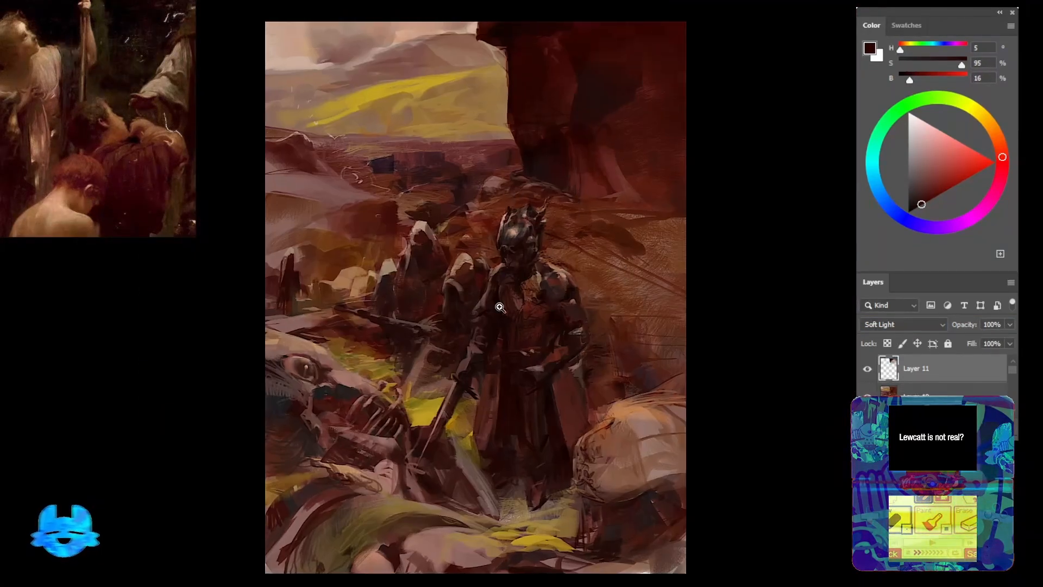
left_click_drag(293, 331, 406, 245)
key("l")
mouse_move(448, 185)
left_mouse_down()
mouse_move(385, 196)
mouse_move(392, 229)
left_mouse_up()
key("ctrl+d")
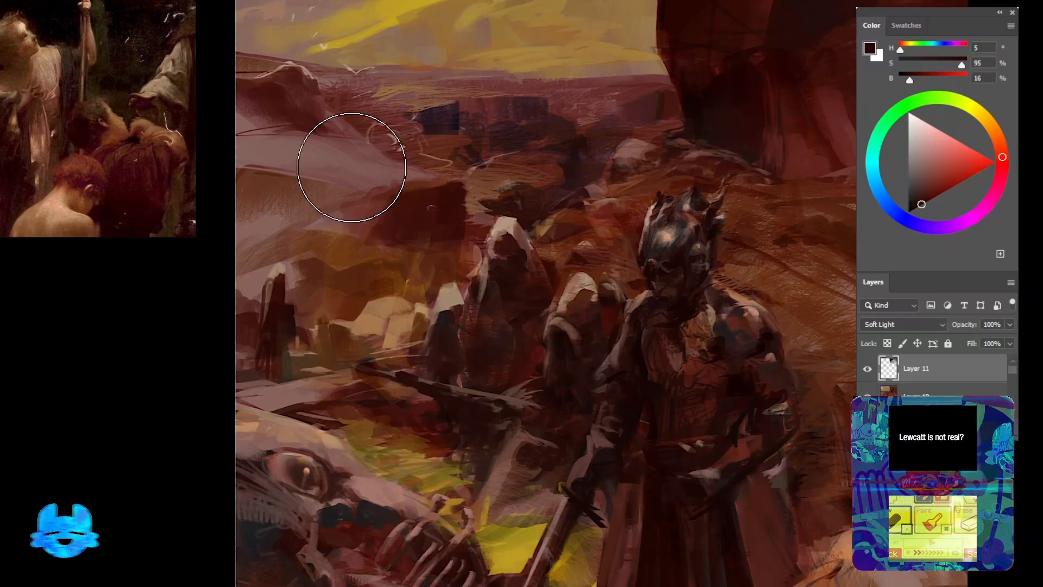
Add a new layer and dab lighter yellow highlights onto the bright yellow ground beside the sword
left_click_drag(406, 293, 389, 186)
key("ctrl+alt+shift+n")
left_click(330, 320, "alt")
left_click(484, 444, "alt")
left_click(478, 446, "alt")
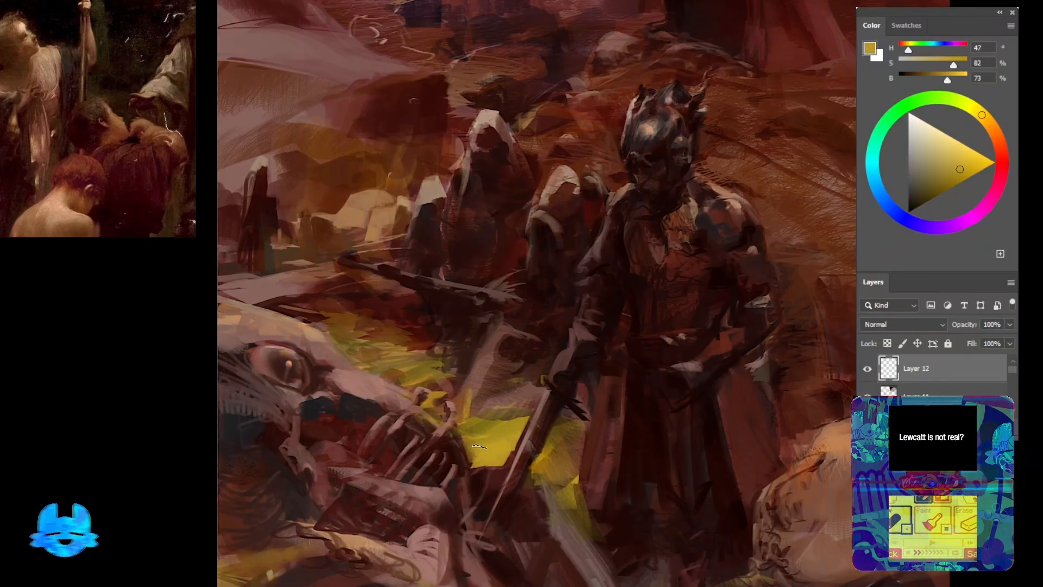
left_click(489, 437)
left_click_drag(411, 360, 421, 284)
left_click(493, 368, "alt")
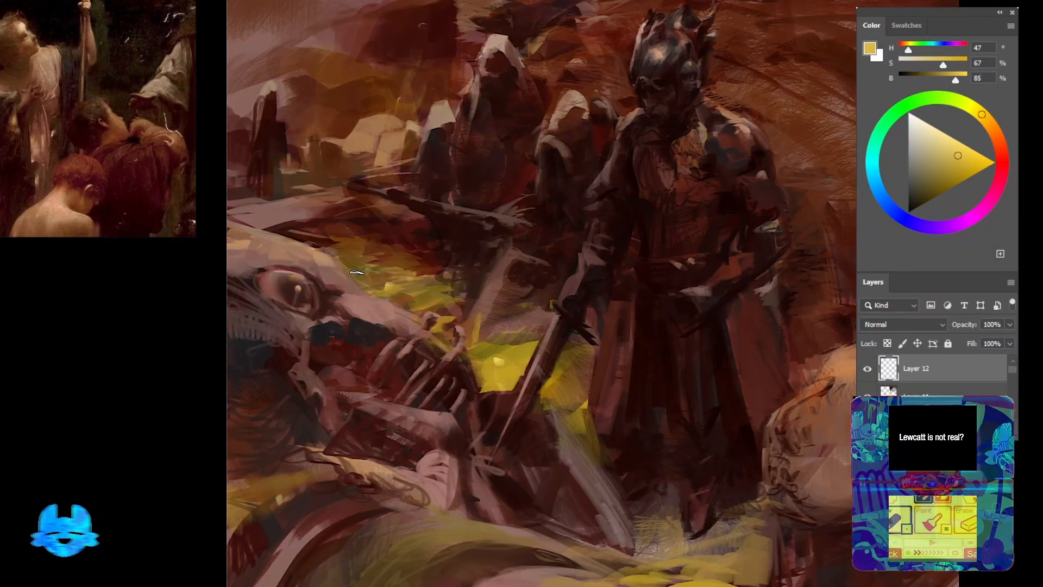
Lighten the upper edge of the fallen beam with sampled pale brown strokes
left_click(356, 258, "alt")
mouse_move(351, 246)
left_mouse_down()
mouse_move(325, 243)
mouse_move(348, 333)
left_mouse_up()
left_click(383, 302, "alt")
left_click(380, 250, "alt")
left_click_drag(363, 292, 384, 298)
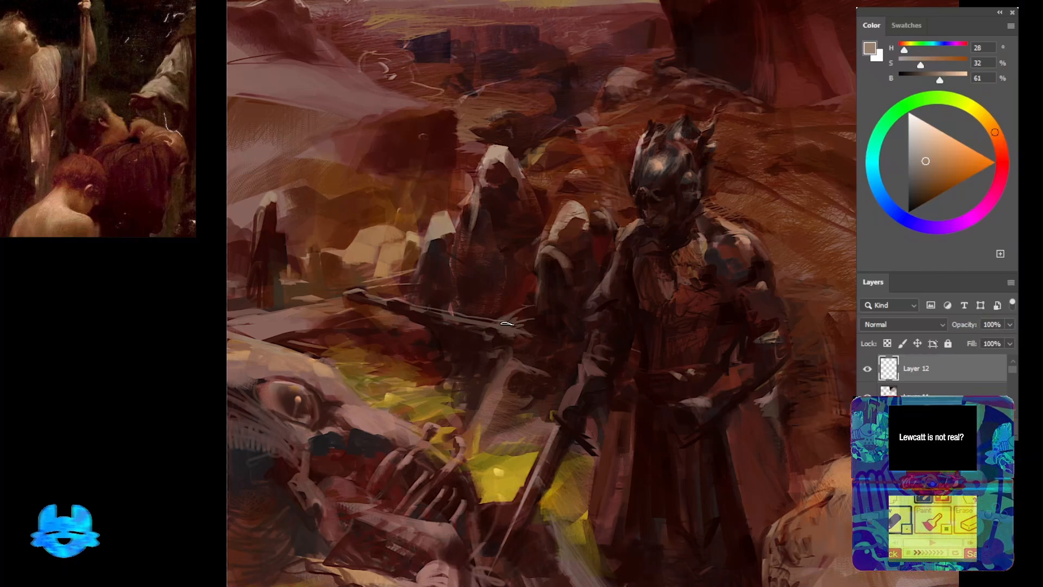
Touch up the pale leaning shape near the sword and the ground by the warrior's foot with sampled tones
left_click_drag(502, 462, 459, 412)
mouse_move(459, 412)
left_mouse_down()
mouse_move(391, 430)
mouse_move(445, 418)
left_mouse_up()
left_click_drag(532, 467, 461, 418)
left_click(547, 487, "alt")
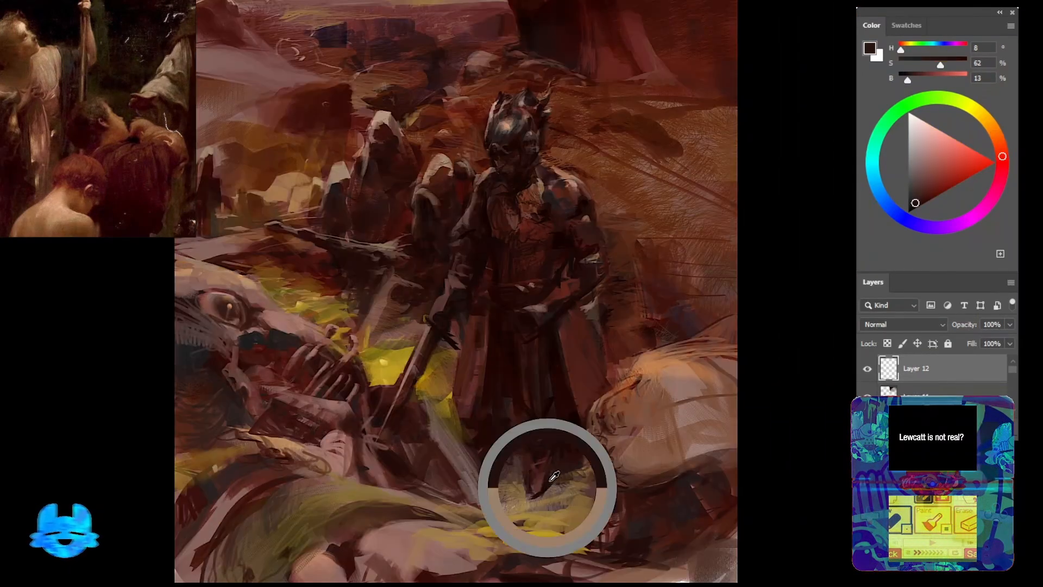
left_click_drag(598, 458, 538, 420)
Rework the rocky slope around the helmet and the rocks behind the hooded figures with sampled brown and pale strokes
left_click_drag(646, 276, 645, 347)
left_click_drag(592, 197, 580, 309)
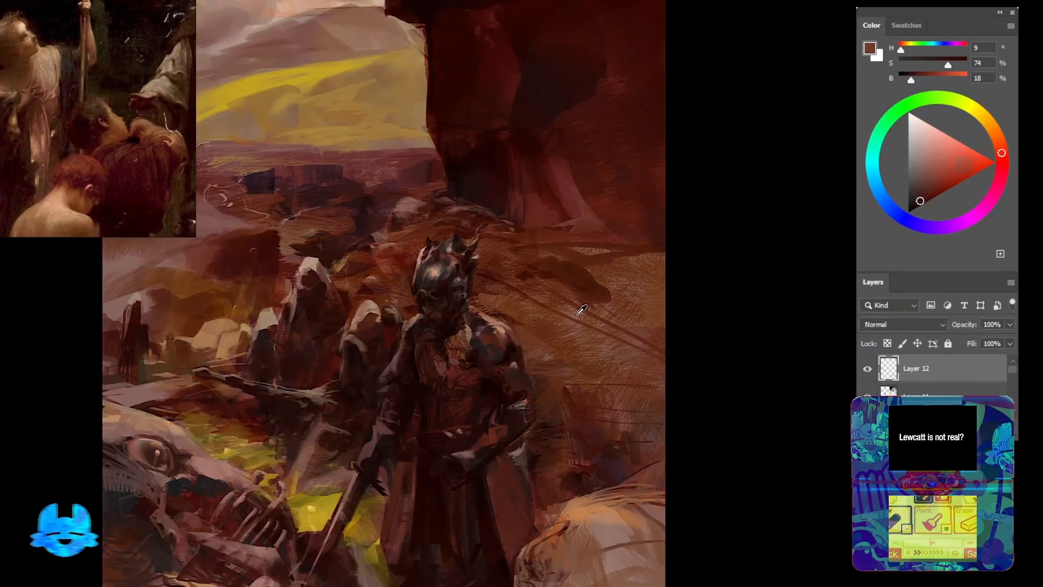
left_click(389, 250, "alt")
mouse_move(381, 274)
left_mouse_down()
mouse_move(466, 357)
mouse_move(497, 346)
left_mouse_up()
left_click(459, 342, "alt")
left_click_drag(477, 333, 447, 343)
left_click(410, 369, "alt")
left_click_drag(415, 379, 393, 401)
left_click_drag(405, 336, 415, 389)
left_click(420, 387, "alt")
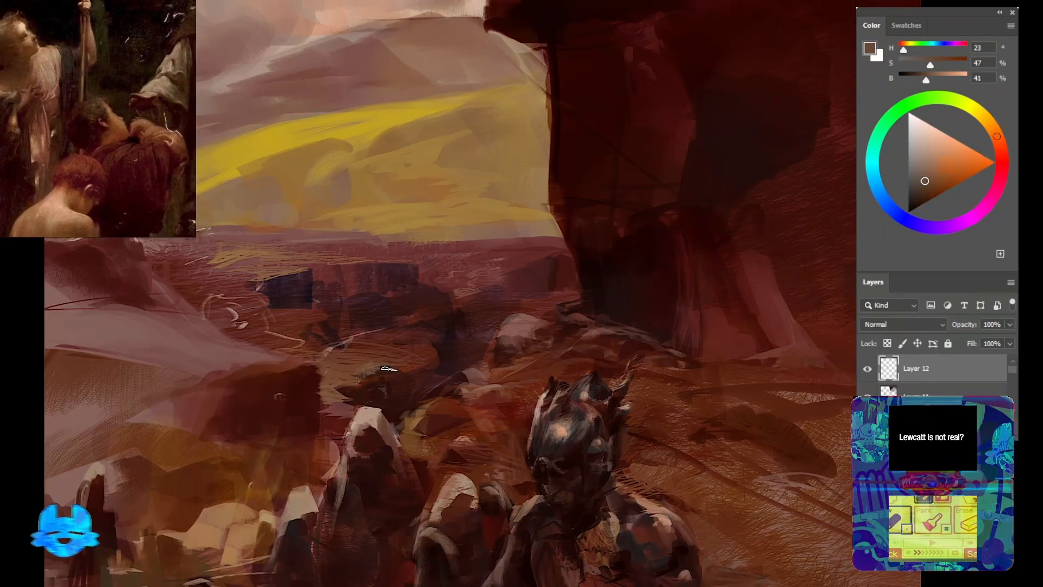
Paint dark sampled marks into the canyon floor below the dark blue distant block
left_click(342, 347, "alt")
left_click(310, 335, "alt")
left_click_drag(296, 335, 337, 363)
left_click_drag(347, 376, 315, 363)
left_click(288, 356, "alt")
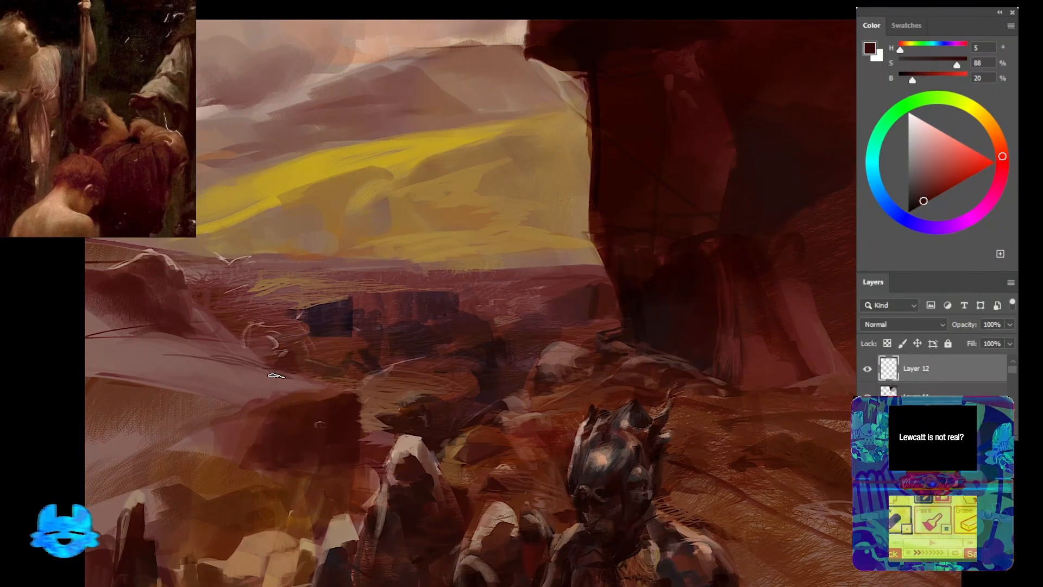
Paint pale highlights down the ridge below the rocky peak and mauve streaks across the hillside
left_click_drag(204, 369, 298, 383)
left_click(273, 368, "alt")
left_click(398, 107, "alt")
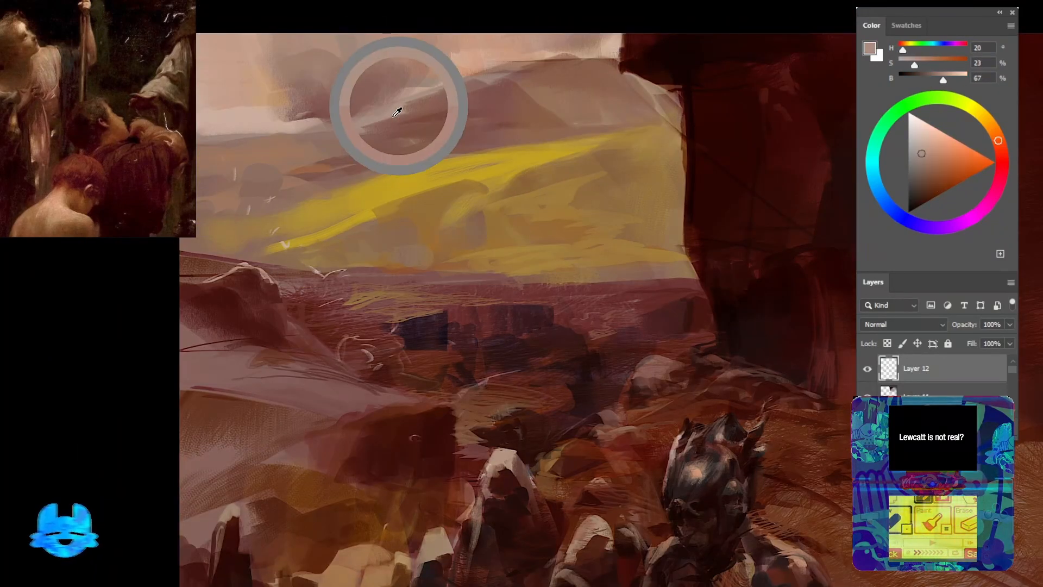
left_click_drag(287, 316, 298, 332)
mouse_move(296, 330)
left_mouse_down()
mouse_move(317, 348)
mouse_move(355, 353)
left_mouse_up()
left_click(290, 341, "alt")
left_click(315, 348, "alt")
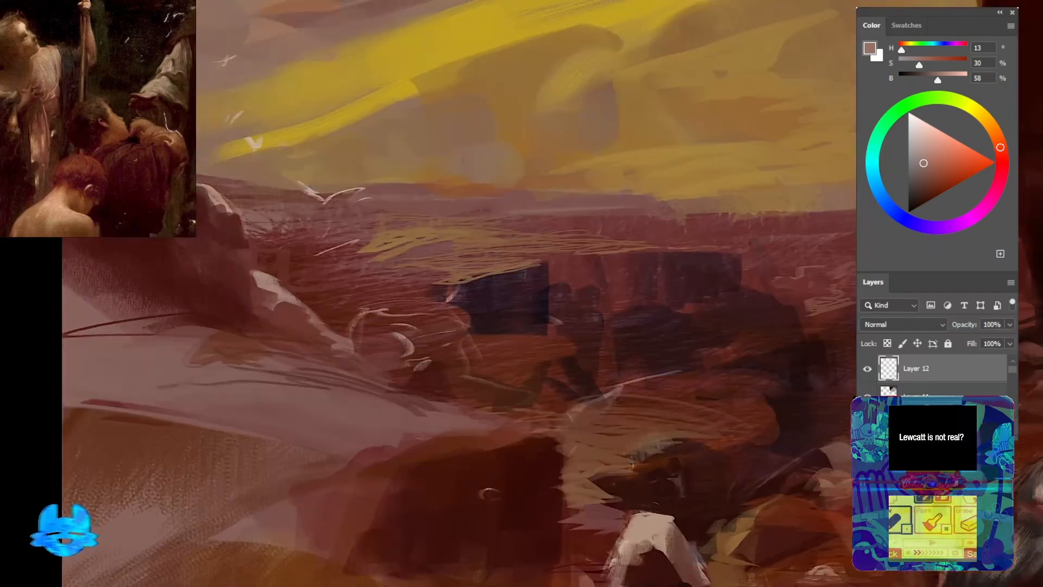
Bring the rocky cliff into view in the reference image and shade the hillside peak with dark purple and bluish tones
scroll(147, 173, "down", 8)
scroll(113, 187, "up", 8)
left_click_drag(420, 396, 437, 396, "ctrl")
left_click_drag(209, 261, 562, 315)
left_click(435, 182, "alt")
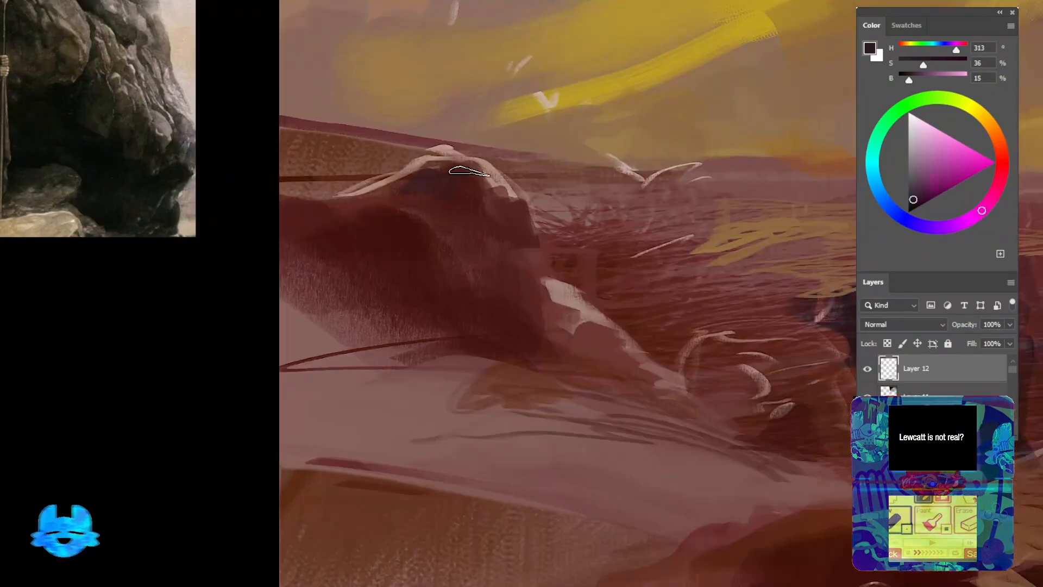
left_click_drag(415, 323, 348, 337)
left_click(478, 394, "alt")
left_click_drag(434, 383, 326, 377)
mouse_move(321, 416)
left_mouse_down()
mouse_move(530, 438)
mouse_move(304, 451)
left_mouse_up()
Sweep long reddish-brown streaks across the pale hillside below the peak
left_click_drag(625, 465, 516, 402)
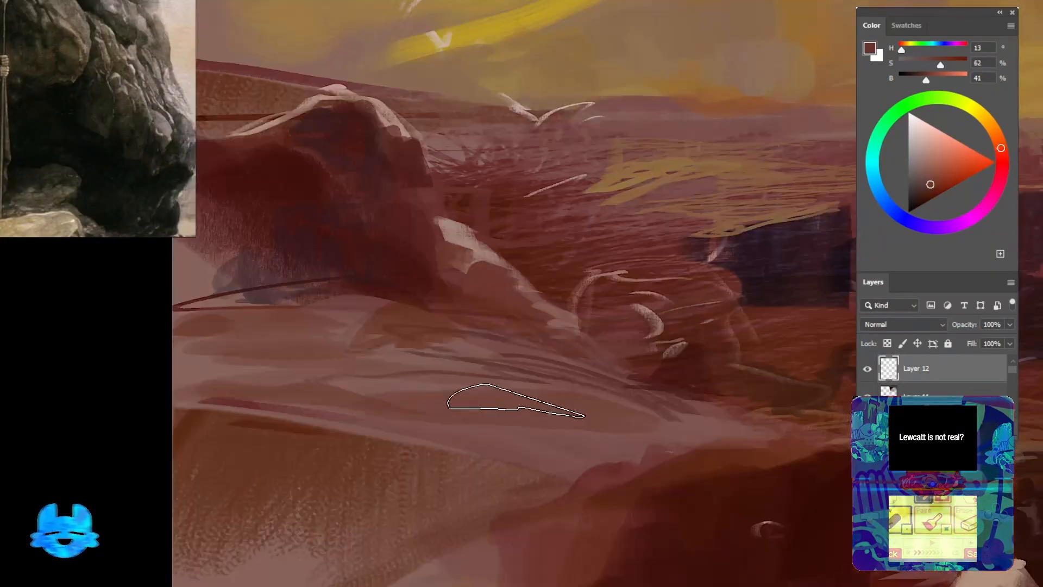
left_click_drag(413, 431, 744, 448)
left_click_drag(320, 331, 462, 391)
mouse_move(684, 348)
left_mouse_down()
mouse_move(477, 328)
mouse_move(274, 384)
left_mouse_up()
Extend the dark blue distant block sideways and downward with sampled dark tones
left_click(519, 331, "alt")
left_click_drag(467, 282, 480, 283, "ctrl")
left_click_drag(489, 396, 396, 373)
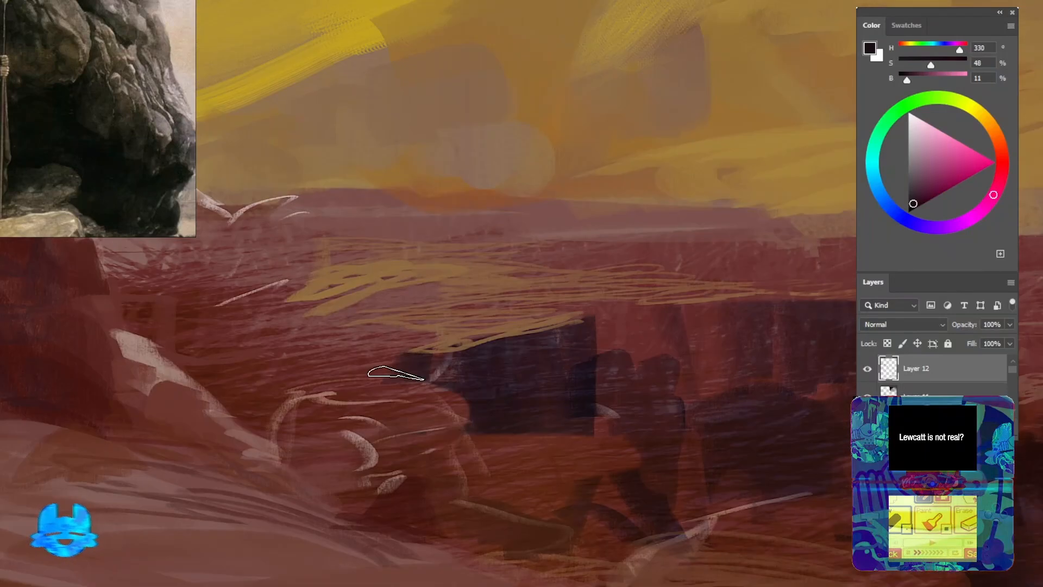
left_click(423, 348, "alt")
mouse_move(450, 335)
left_mouse_down()
mouse_move(485, 370)
mouse_move(326, 382)
left_mouse_up()
left_click_drag(625, 425, 482, 386)
left_click(482, 387, "alt")
mouse_move(477, 429)
left_mouse_down()
mouse_move(468, 375)
mouse_move(436, 344)
left_mouse_up()
Paint dark rock forms over the sketched outlines at the foot of the distant block
left_click(477, 391, "alt")
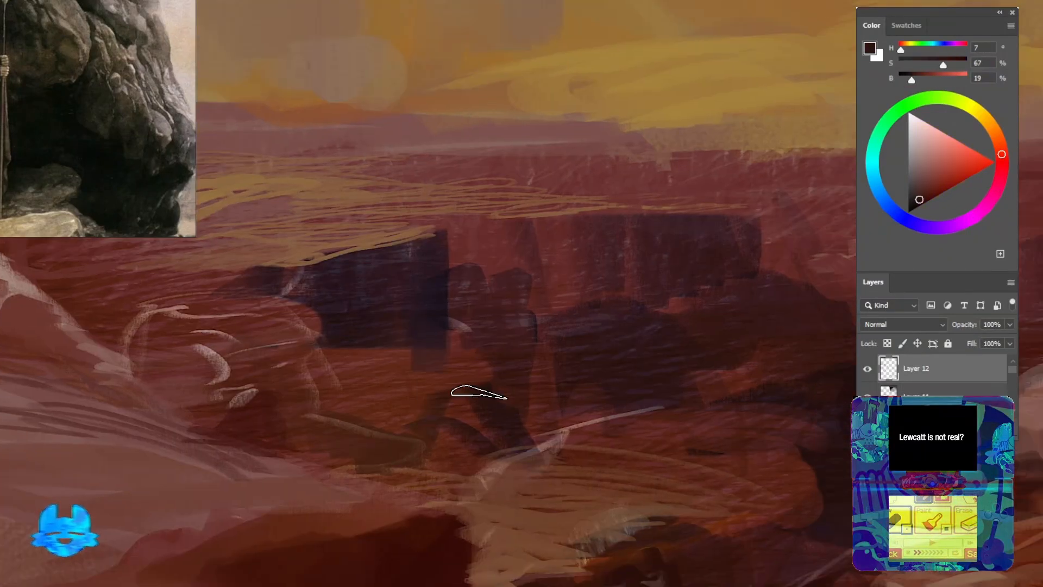
left_click_drag(375, 400, 499, 380)
left_click(499, 380, "alt")
left_click_drag(353, 353, 328, 317)
left_click(510, 296, "alt")
mouse_move(430, 359)
left_mouse_down()
mouse_move(411, 341)
mouse_move(421, 421)
left_mouse_up()
left_click_drag(561, 461, 454, 331)
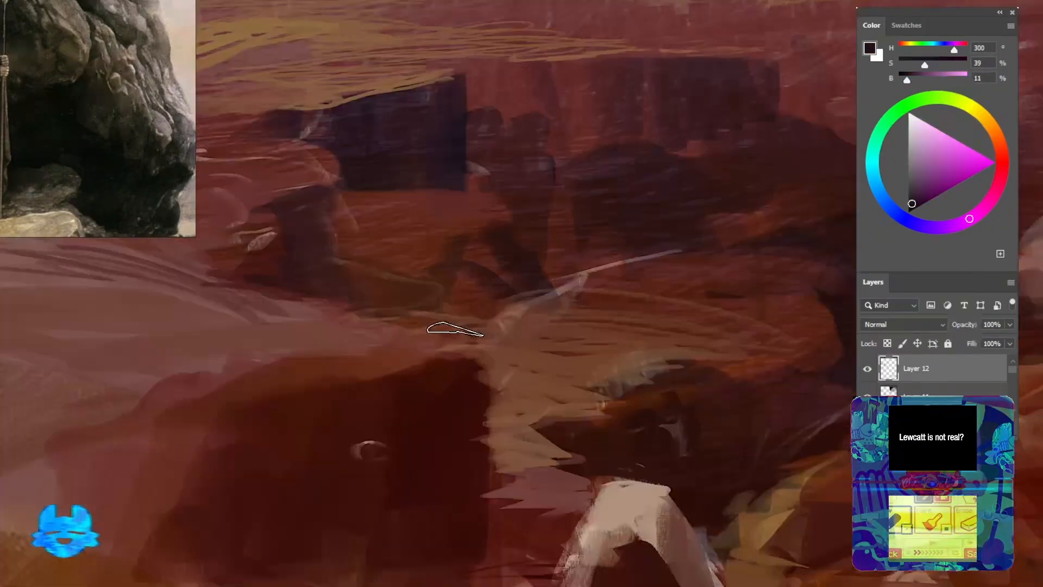
Touch up the edge of the dark red rock where it meets the pale brown ground behind the tall hooded figure
mouse_move(486, 244)
left_mouse_down("ctrl")
mouse_move(424, 259)
mouse_move(524, 288)
left_mouse_up("ctrl")
left_click(468, 458, "alt")
left_click_drag(409, 419, 461, 430)
left_click_drag(456, 337, 485, 429)
left_click_drag(473, 424, 446, 418, "ctrl")
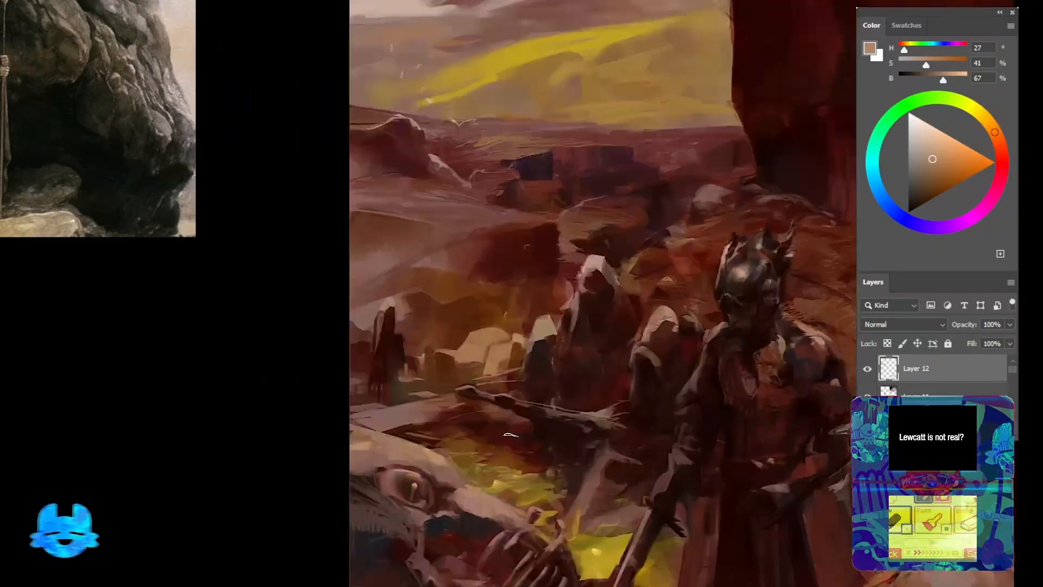
left_click_drag(543, 298, 576, 296, "ctrl")
mouse_move(620, 285)
left_mouse_down()
mouse_move(410, 294)
mouse_move(407, 381)
mouse_move(434, 389)
left_mouse_up()
Darken and define the planes and edges of the dark red rock behind the tall hooded figure using sampled dark tones
left_click(395, 339, "alt")
left_click(422, 236, "alt")
left_click_drag(422, 239, 381, 320)
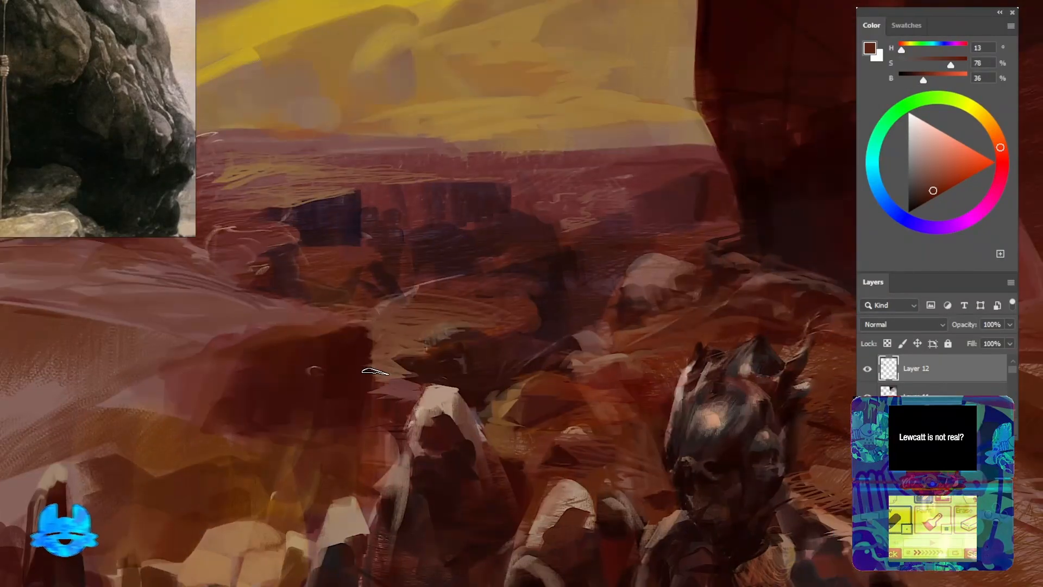
left_click(318, 406, "alt")
left_click_drag(324, 396, 353, 388, "ctrl")
left_click(357, 368, "alt")
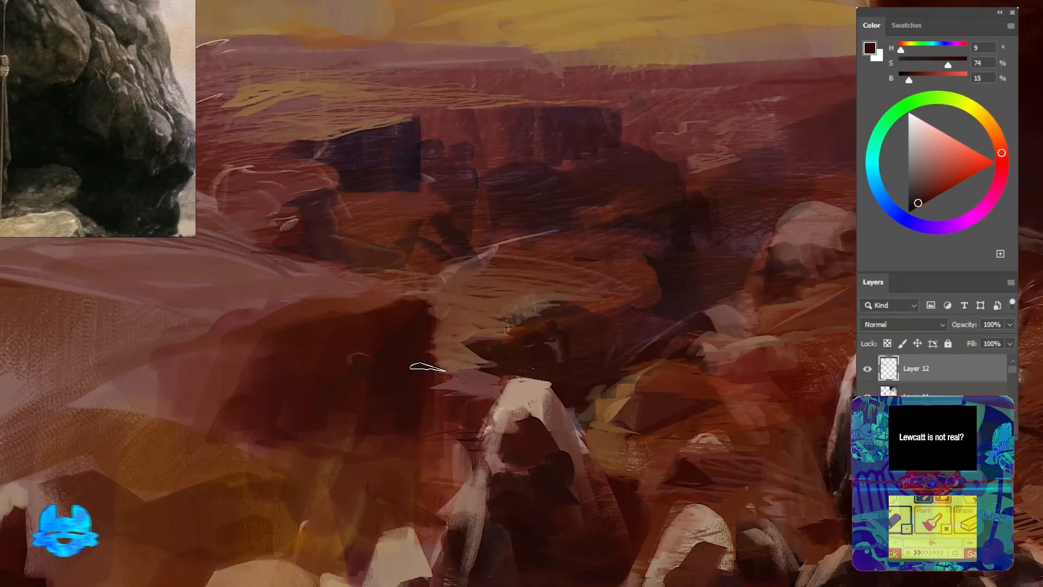
left_click(402, 303, "alt")
mouse_move(320, 310)
left_mouse_down()
mouse_move(450, 320)
mouse_move(535, 298)
mouse_move(499, 322)
mouse_move(565, 307)
left_mouse_up()
left_click(462, 335, "alt")
left_click(364, 346, "alt")
mouse_move(413, 364)
left_mouse_down()
mouse_move(415, 343)
mouse_move(507, 356)
left_mouse_up()
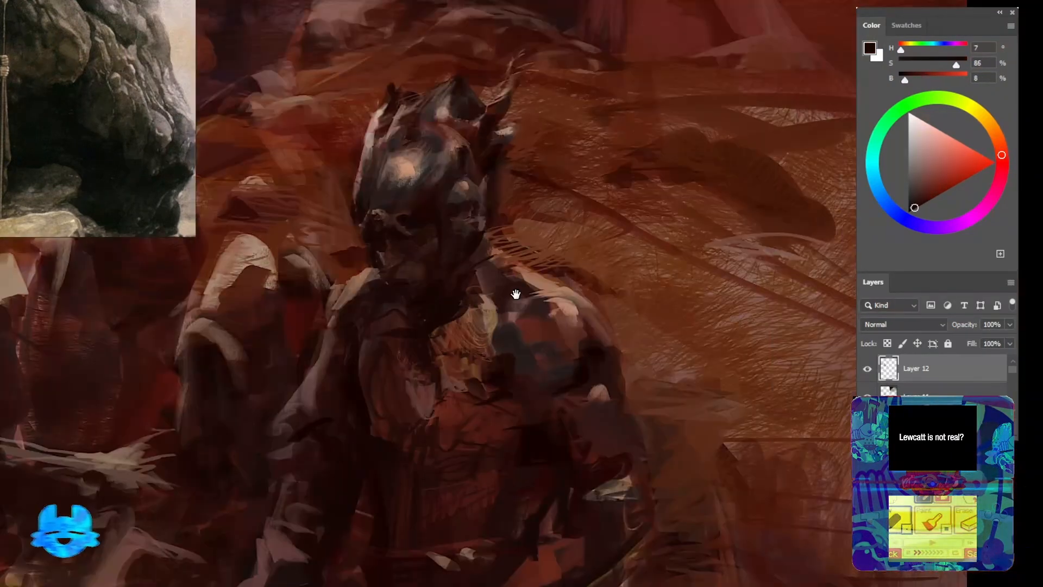
Deepen the shadows on the warrior's near shoulder and upper arm with sampled dark red-browns
left_click(571, 310, "alt")
left_click_drag(326, 426, 344, 427, "ctrl")
left_click_drag(435, 381, 531, 432)
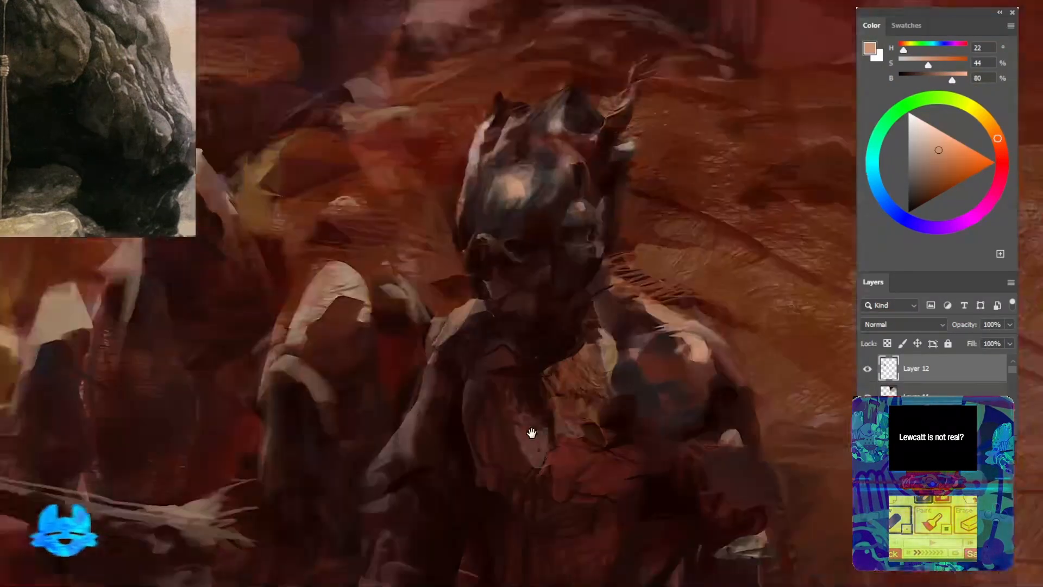
left_click(442, 425, "alt")
left_click(417, 467, "alt")
left_click_drag(420, 438, 413, 472)
mouse_move(461, 395)
left_mouse_down("ctrl")
mouse_move(381, 396)
mouse_move(455, 398)
mouse_move(440, 473)
left_mouse_up("ctrl")
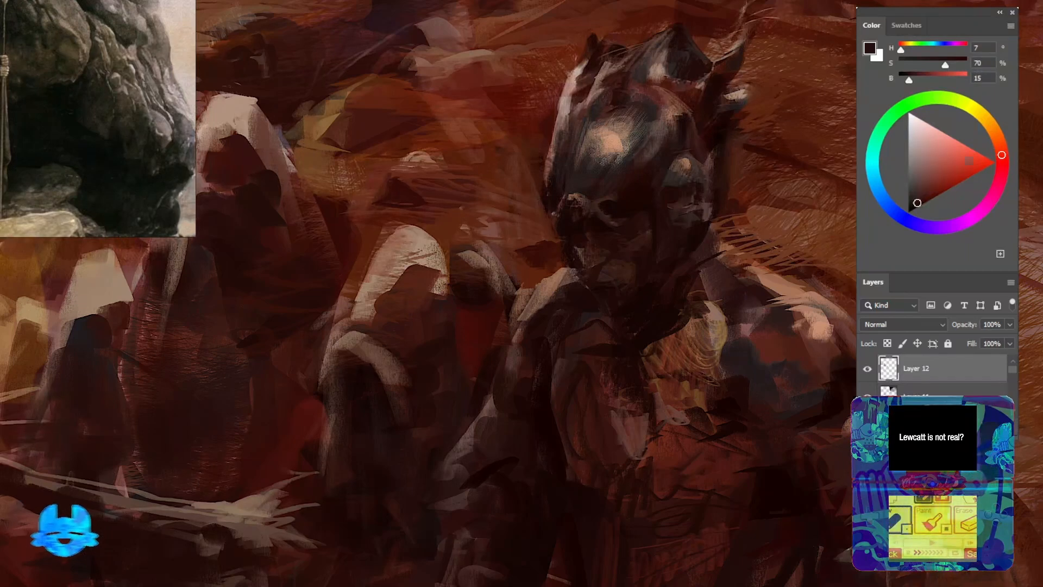
Refine the lower face of the warrior's mask with dark shadows and muted grey-brown tones
left_click_drag(612, 174, 610, 214)
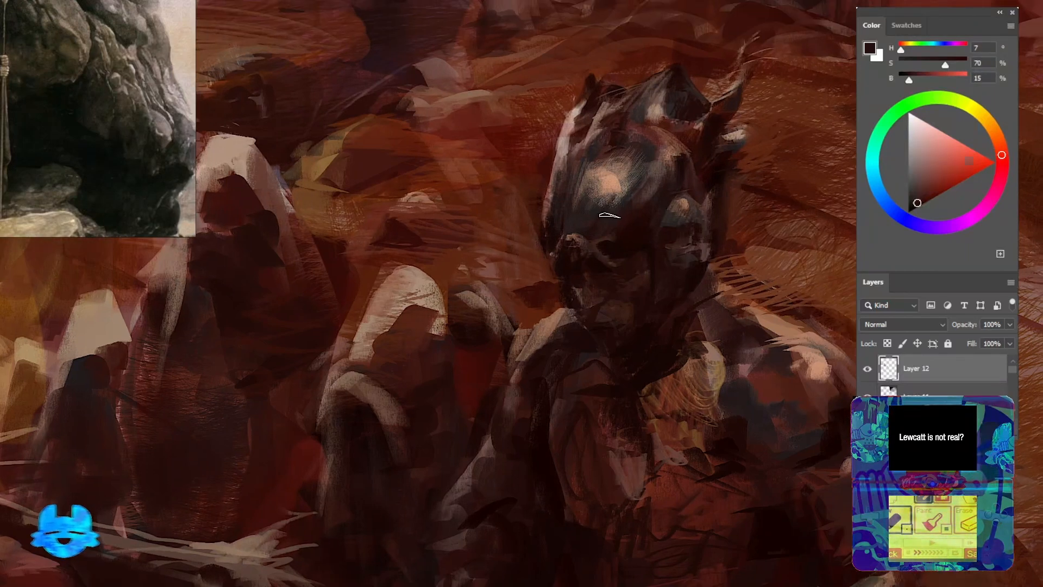
mouse_move(543, 260)
left_mouse_down("ctrl")
mouse_move(462, 262)
mouse_move(538, 267)
left_mouse_up("ctrl")
left_click_drag(407, 368, 447, 367, "ctrl")
left_click(493, 350, "alt")
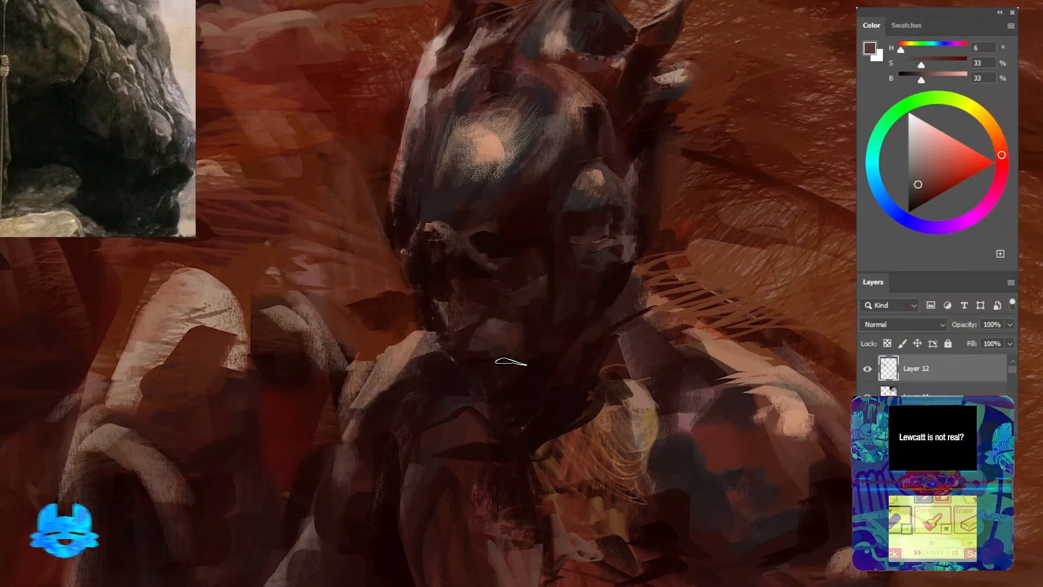
left_click(511, 300, "alt")
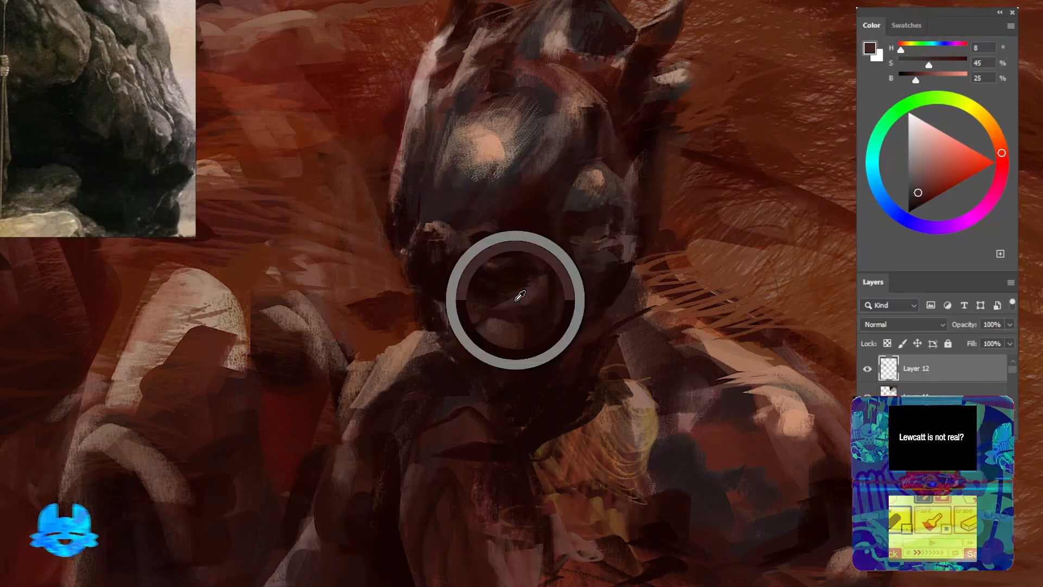
left_click_drag(417, 321, 336, 322, "ctrl")
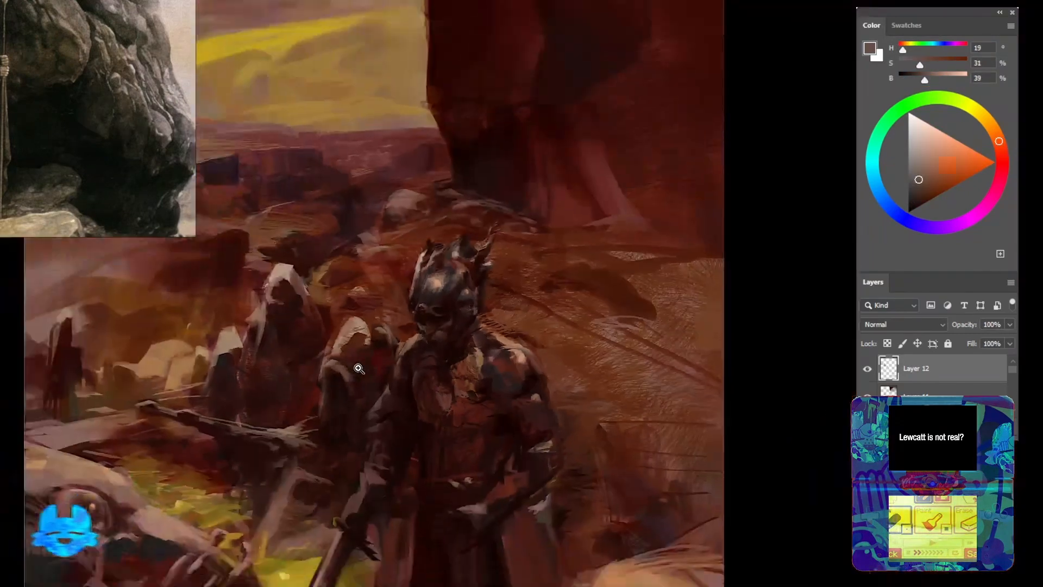
left_click_drag(456, 285, 538, 287, "ctrl")
Paint the warrior's sword hand and the sword's crossguard with near-black strokes
left_click(326, 451, "alt")
left_click_drag(391, 459, 326, 456, "ctrl")
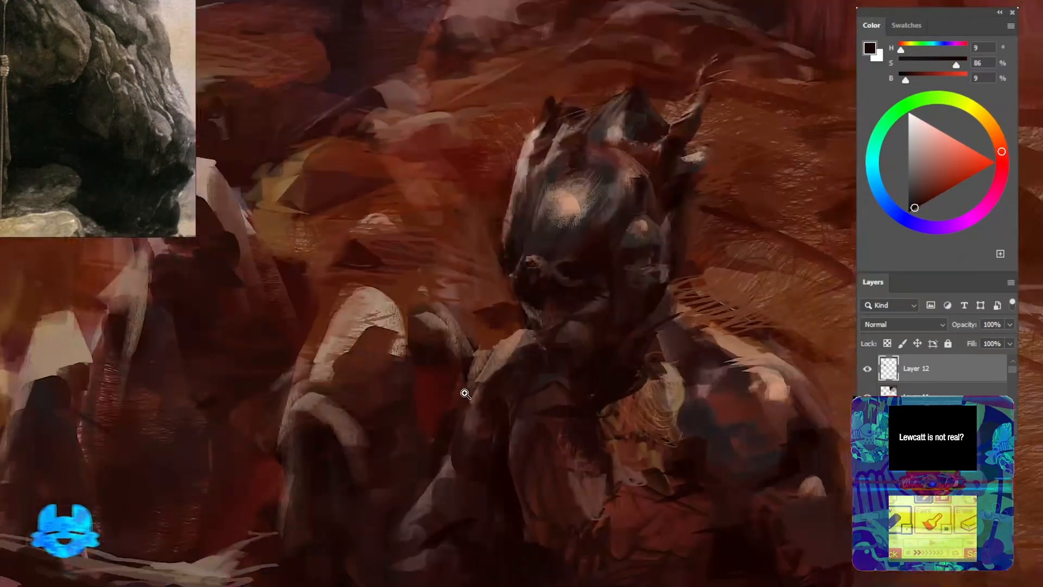
left_click_drag(464, 391, 451, 244)
left_click_drag(354, 412, 413, 415, "ctrl")
left_click(340, 504, "alt")
left_click_drag(329, 527, 377, 386)
left_click_drag(530, 105, 480, 256)
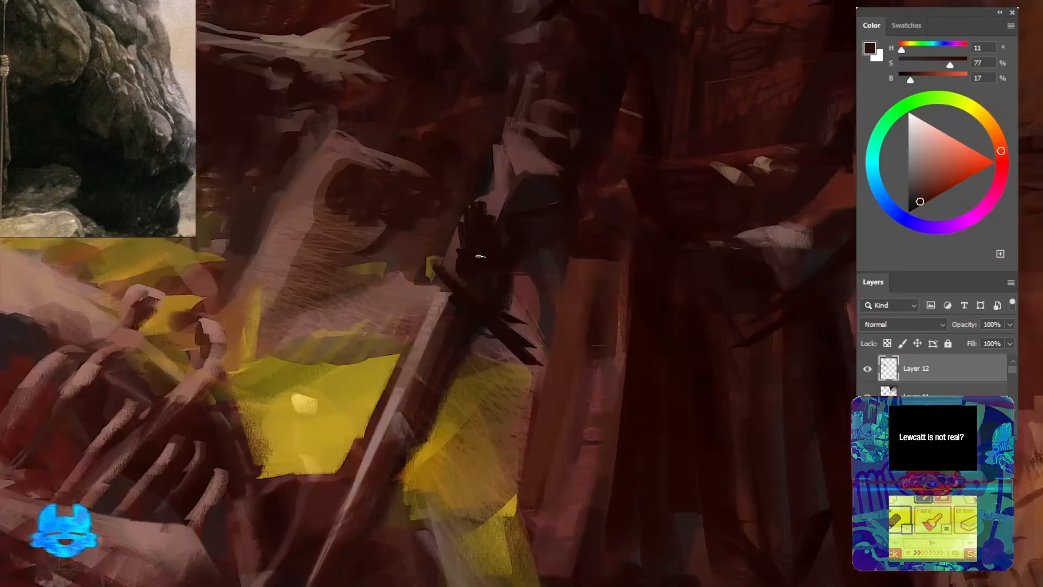
Refine the sword hilt with a small pale accent and sampled dark strokes around the grip
left_click_drag(405, 434, 348, 434, "ctrl")
left_click_drag(426, 391, 467, 392, "ctrl")
left_click(369, 413, "alt")
mouse_move(413, 272)
left_mouse_down()
mouse_move(391, 424)
mouse_move(361, 211)
left_mouse_up()
left_click(373, 406, "alt")
left_click_drag(350, 463, 358, 443)
left_click(409, 306, "alt")
mouse_move(408, 303)
left_mouse_down()
mouse_move(414, 313)
mouse_move(403, 319)
left_mouse_up()
mouse_move(410, 318)
left_mouse_down()
mouse_move(424, 462)
mouse_move(470, 477)
left_mouse_up()
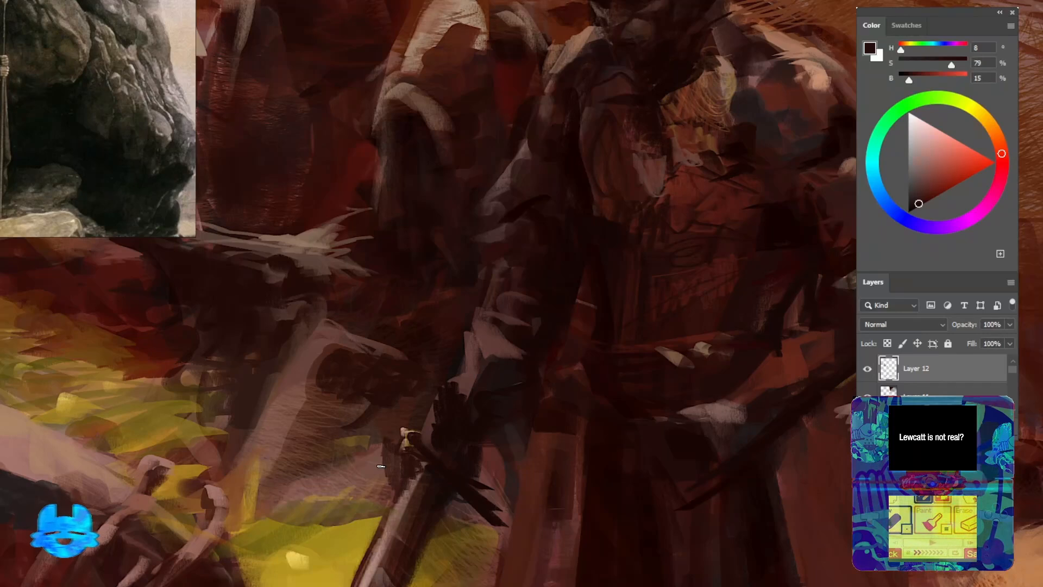
left_click_drag(383, 458, 346, 463)
mouse_move(215, 437)
left_mouse_down()
mouse_move(361, 443)
mouse_move(348, 435)
left_mouse_up()
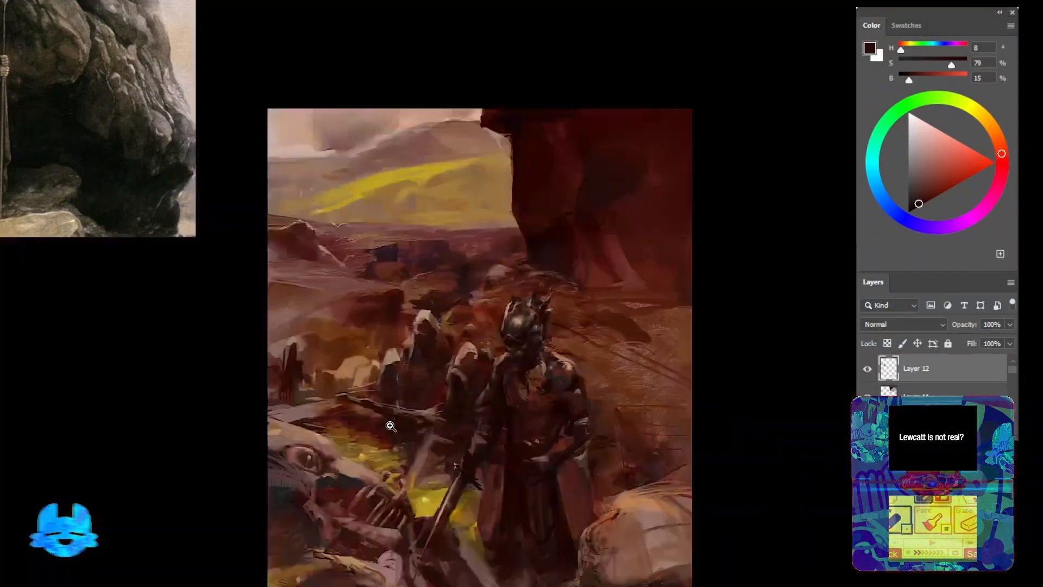
Darken and lengthen the lone distant figure away from the hooded group with dark brown vertical strokes
left_click_drag(513, 380, 548, 380, "ctrl")
left_click_drag(662, 372, 453, 363)
left_click(452, 362, "alt")
left_click_drag(376, 346, 416, 350)
left_click_drag(235, 322, 334, 324)
left_click(334, 325, "alt")
left_click_drag(190, 326, 295, 365)
left_click(295, 365, "alt")
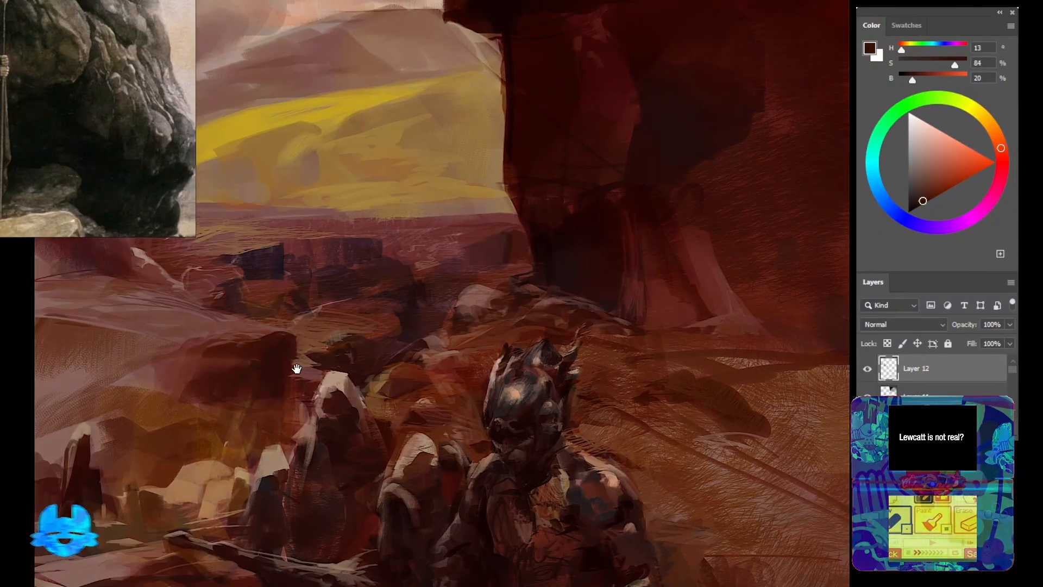
left_click_drag(175, 478, 238, 433)
left_click(238, 434, "alt")
left_click_drag(236, 431, 226, 451)
left_click(225, 448, "alt")
mouse_move(157, 458)
left_mouse_down()
mouse_move(225, 448)
mouse_move(208, 516)
left_mouse_up()
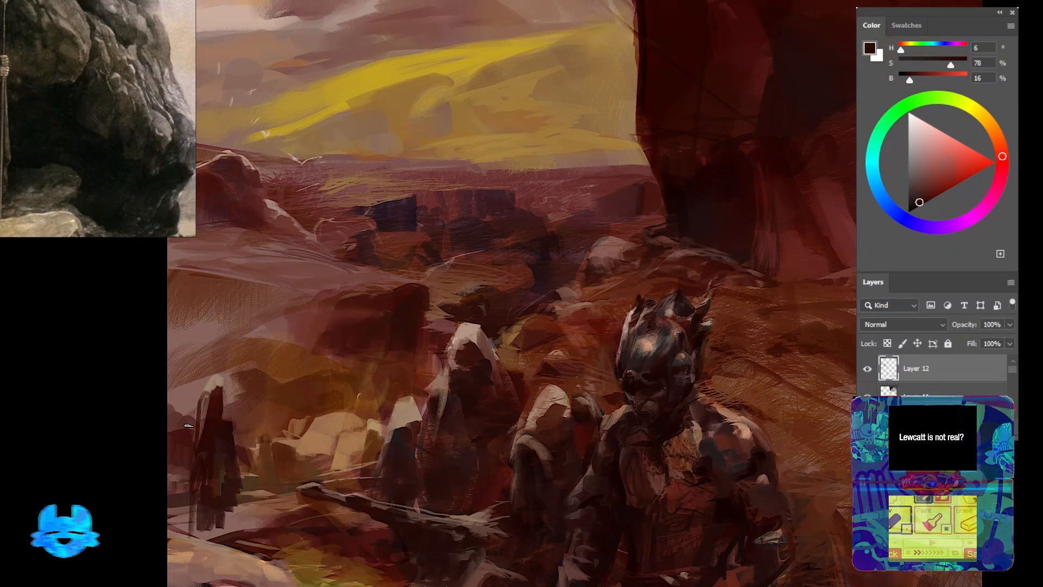
Touch up the pale stones and the dark ground behind the hooded figures with sampled colours
left_click(369, 424, "alt")
left_click_drag(349, 424, 394, 404)
left_click(376, 377, "alt")
mouse_move(408, 402)
left_mouse_down()
mouse_move(376, 377)
mouse_move(365, 389)
left_mouse_up()
left_click(515, 350, "alt")
left_click_drag(511, 351, 397, 314)
left_click_drag(472, 326, 407, 331, "ctrl")
Mirror the canvas view and paint pale highlights and dark accents along the rocky ridge at the foot of the cliff
key("ctrl+h")
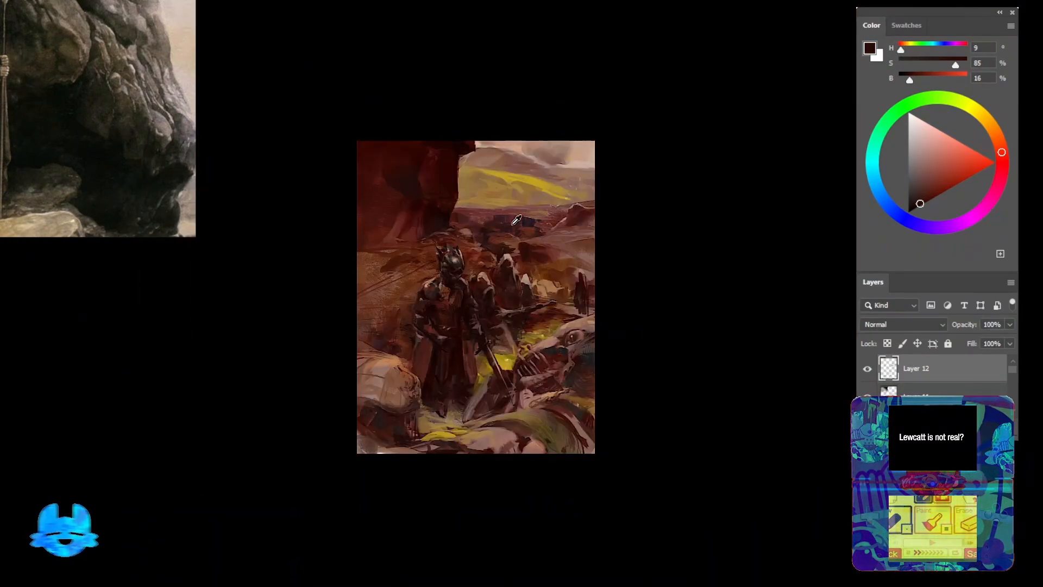
left_click_drag(505, 220, 548, 217, "ctrl")
scroll(503, 148, "up", 1)
left_click_drag(503, 148, 498, 247)
left_click(384, 300, "alt")
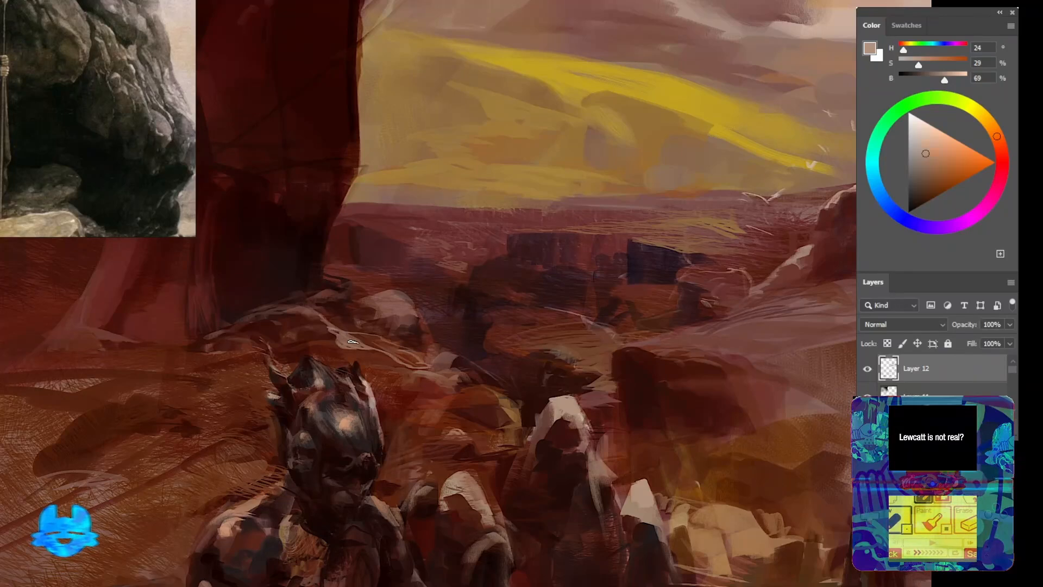
left_click(344, 308, "alt")
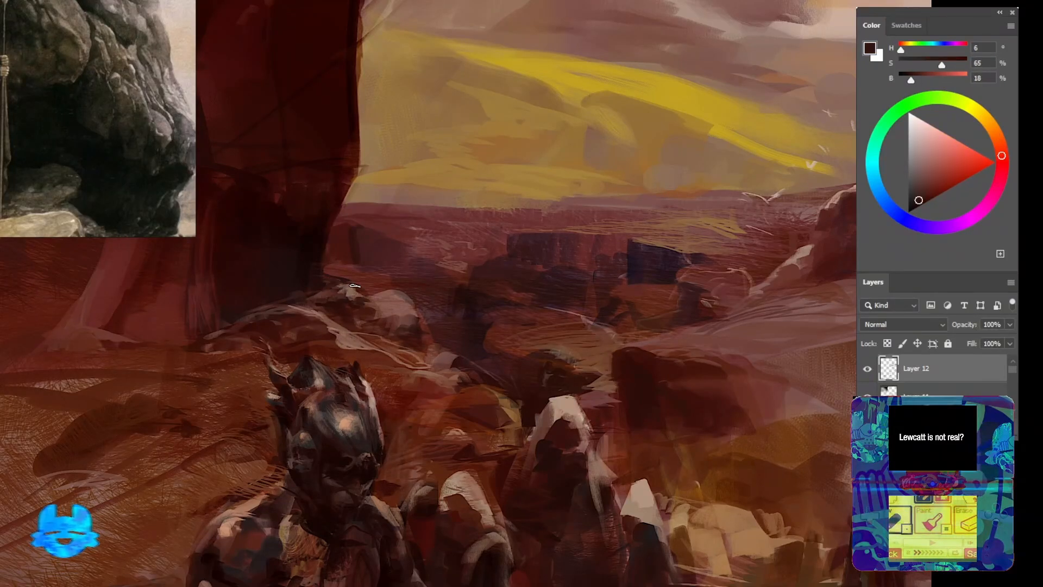
left_click_drag(354, 285, 405, 334)
left_click(342, 265, "alt")
left_click_drag(332, 238, 411, 394)
Brush muted reddish-grey planes over the dark recess in the upper part of the cliff
left_click(258, 448, "alt")
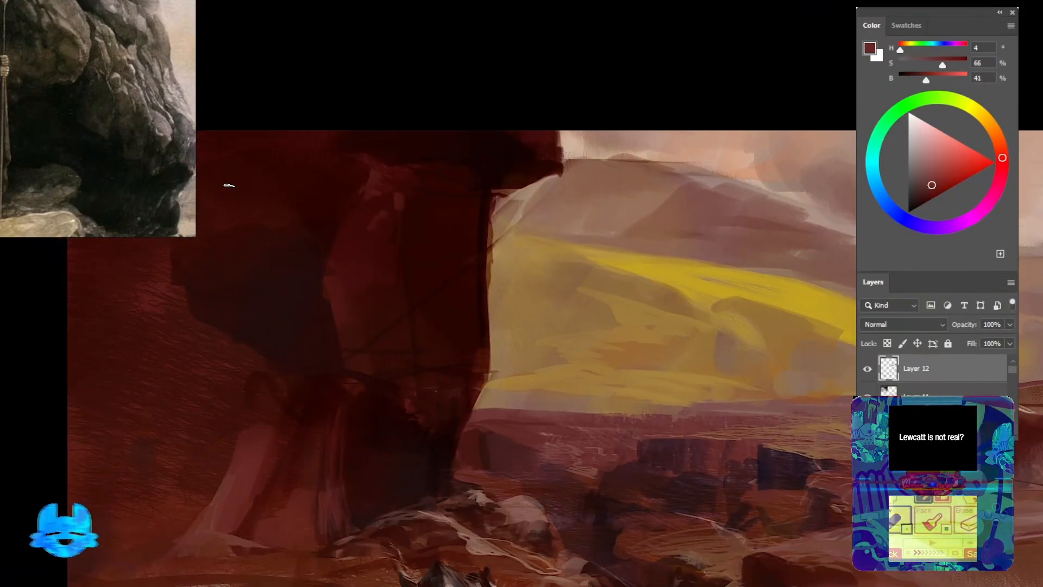
left_click(307, 363, "alt")
left_click(205, 263, "alt")
mouse_move(233, 209)
left_mouse_down()
mouse_move(190, 272)
mouse_move(209, 288)
left_mouse_up()
left_click(188, 288, "alt")
left_click_drag(249, 242, 293, 228)
left_click(305, 212, "alt")
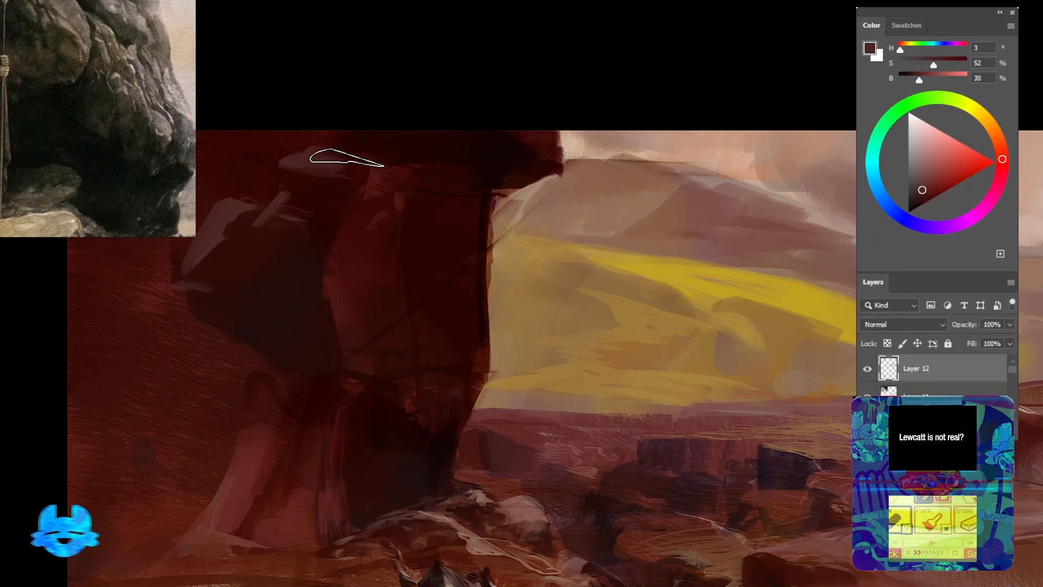
Extend the reddish-grey plane up to the cliff's top edge and trim its lower end with dark red
left_click(384, 207, "alt")
mouse_move(347, 158)
left_mouse_down()
mouse_move(369, 191)
mouse_move(288, 225)
left_mouse_up()
left_click(234, 207, "alt")
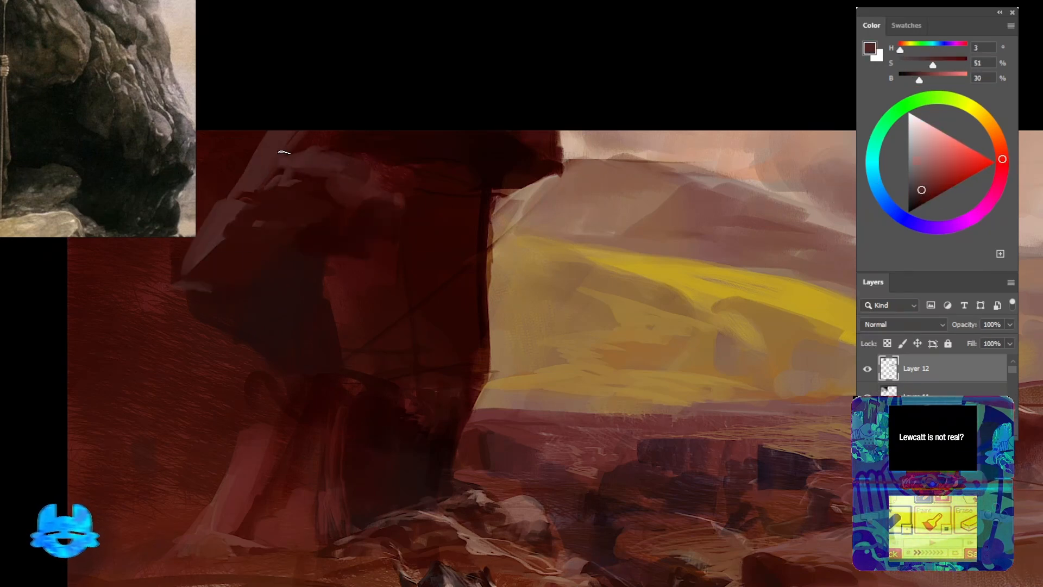
left_click_drag(296, 148, 361, 85)
left_click(252, 212, "alt")
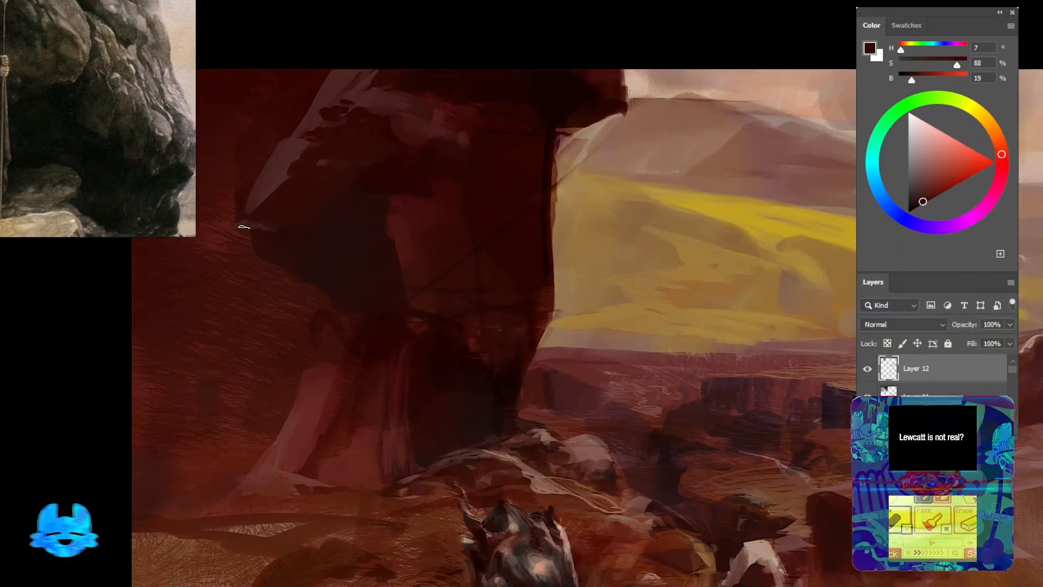
left_click_drag(251, 224, 239, 225)
left_click_drag(375, 301, 335, 245)
Touch up the hoods and robes of the grouped figures beside the warrior with sampled pale and brown tones
left_click_drag(502, 556, 397, 189)
left_click(483, 102, "alt")
left_click_drag(435, 226, 510, 184)
left_click(482, 180, "alt")
left_click(532, 186, "alt")
left_click(500, 191, "alt")
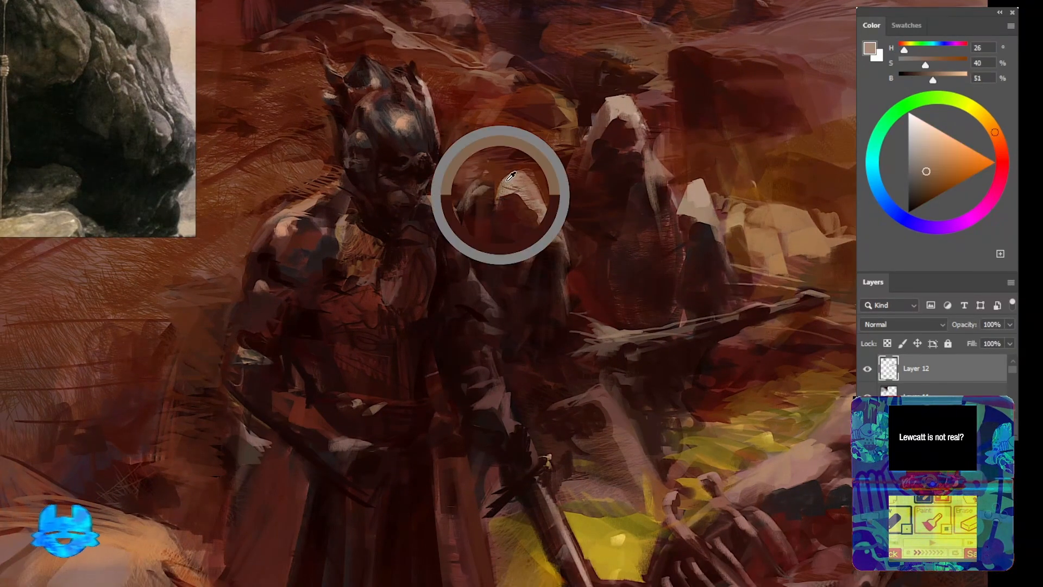
left_click_drag(590, 346, 489, 304)
left_click(528, 329, "alt")
left_click(566, 222, "alt")
left_click(545, 196, "alt")
left_click(538, 179, "alt")
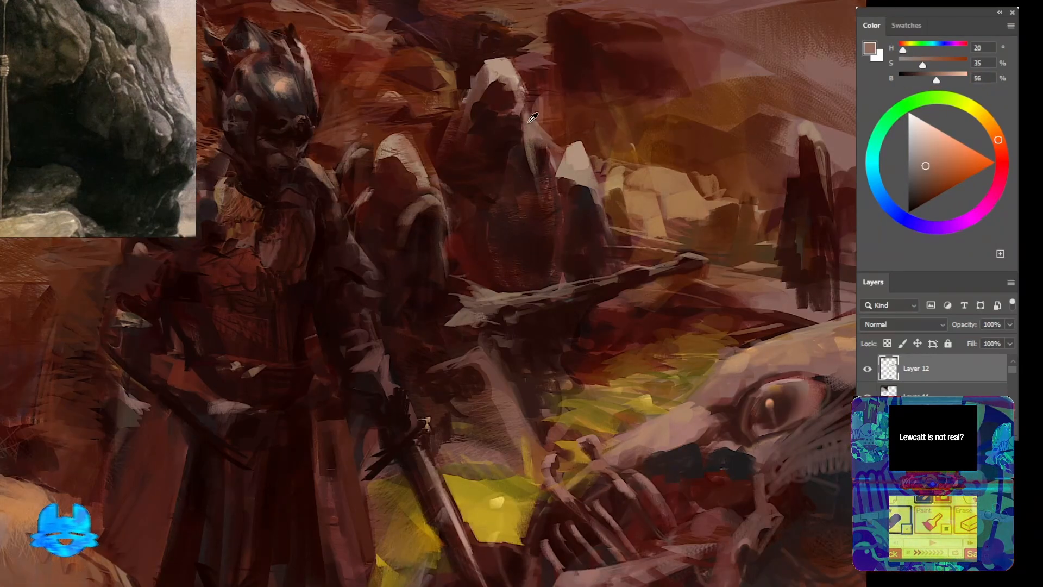
left_click_drag(445, 176, 462, 210)
left_click(461, 210, "alt")
left_click_drag(446, 164, 462, 310)
Shape the small rounded rock behind the helmet and add pale strokes to the hooded figure nearest the warrior
left_click(419, 268, "alt")
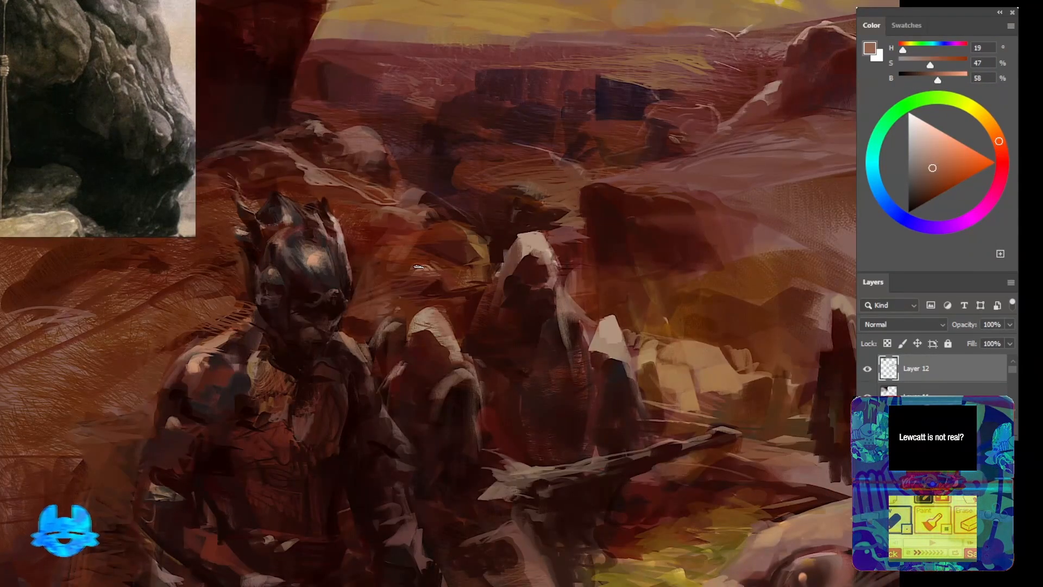
left_click_drag(419, 267, 417, 282)
left_click(461, 267, "alt")
left_click_drag(565, 522, 566, 271)
left_click_drag(566, 271, 456, 271)
left_click_drag(557, 75, 641, 76)
left_click(647, 266, "alt")
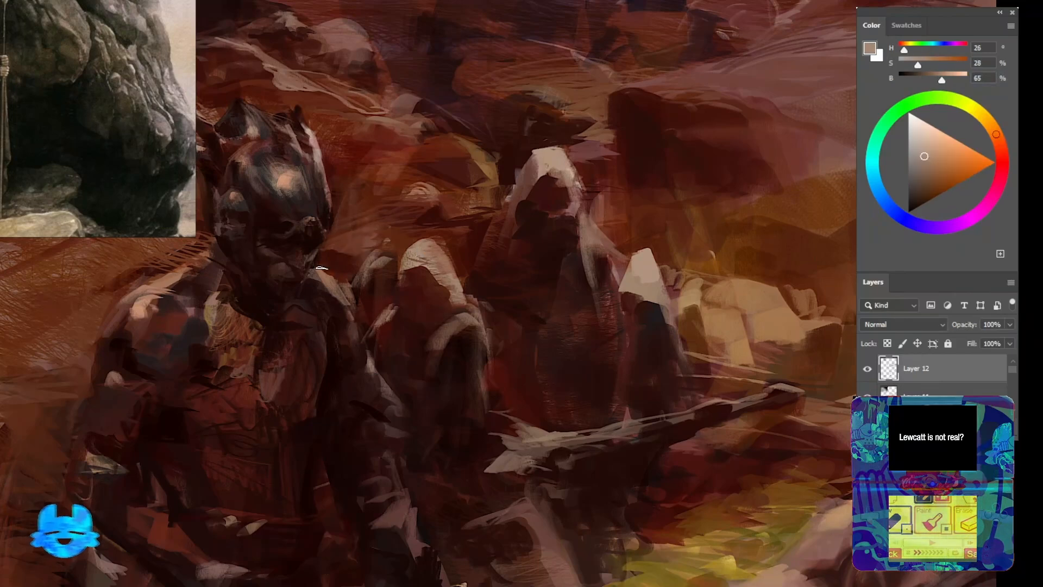
left_click_drag(346, 314, 244, 327)
Block near-black plates and jagged edges onto the warrior's highlighted shoulder armour, and flip the canvas view back
left_click_drag(252, 333, 411, 349)
left_click(408, 347, "alt")
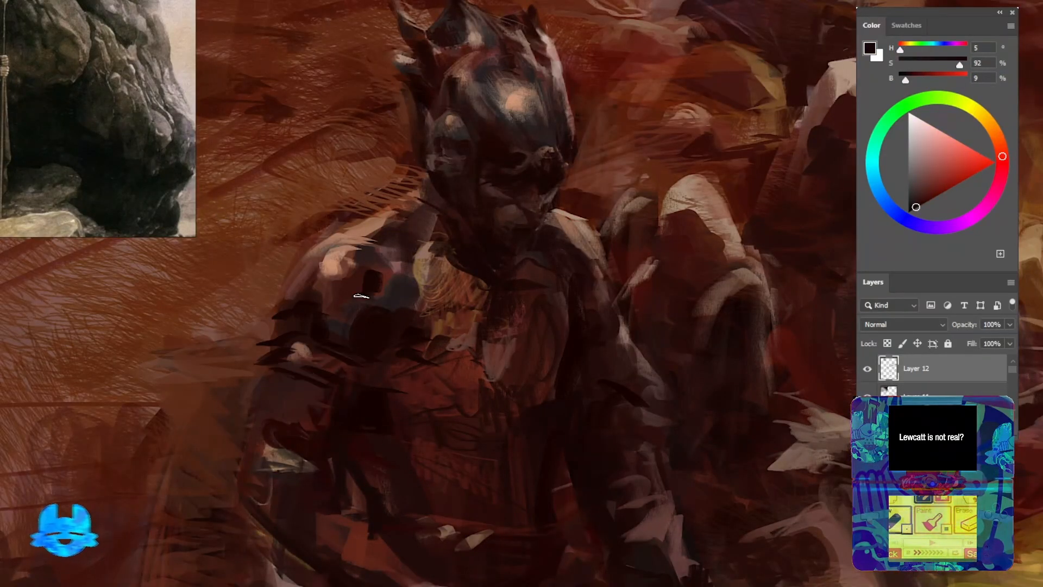
left_click_drag(344, 282, 336, 312)
left_click_drag(437, 304, 282, 307)
key("ctrl+shift+h")
Add near-black armour shapes to the shoulder and upper arm beside the hooded figures
left_click_drag(495, 261, 676, 272)
left_click(688, 380, "alt")
left_click_drag(419, 350, 445, 327)
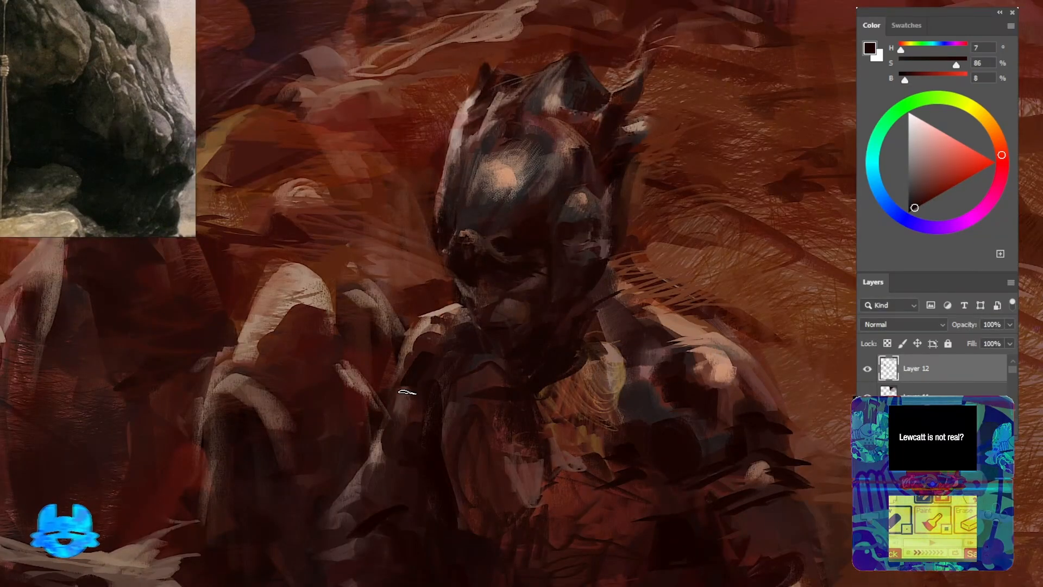
left_click_drag(395, 407, 416, 417)
left_click_drag(478, 468, 326, 470)
Refine the warrior's collar and shoulder transitions with sampled brown and dark tones
left_click(482, 275, "alt")
left_click_drag(482, 275, 609, 262)
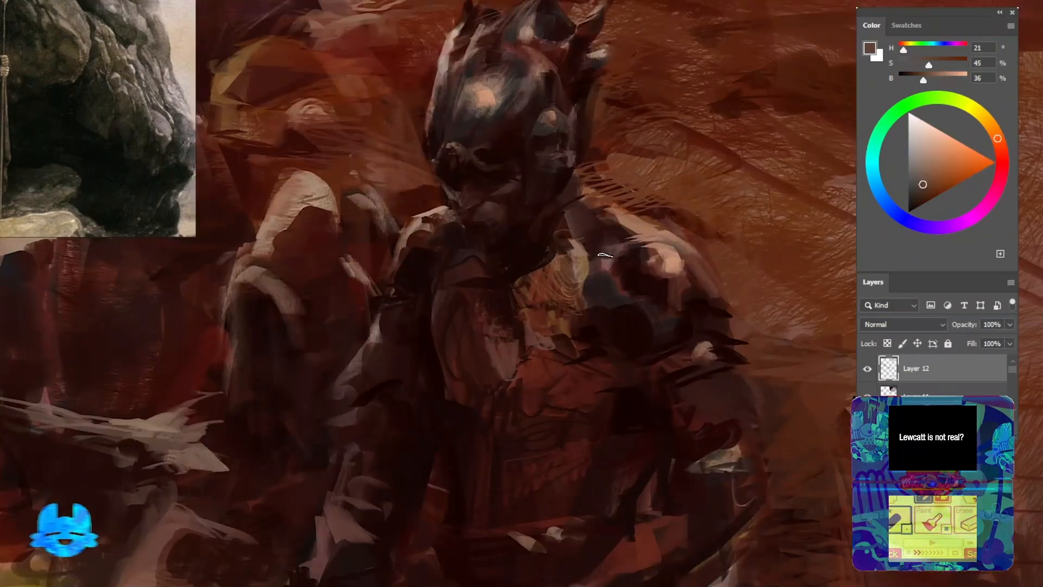
left_click_drag(473, 245, 543, 267)
left_click(467, 282, "alt")
left_click(439, 207, "alt")
left_click(448, 213, "alt")
mouse_move(447, 225)
left_mouse_down()
mouse_move(456, 237)
mouse_move(425, 299)
left_mouse_up()
left_click(469, 336, "alt")
Define the outer side of the helmet facing the hooded figures with pale streaks and dark edge strokes
left_click_drag(573, 94, 525, 228)
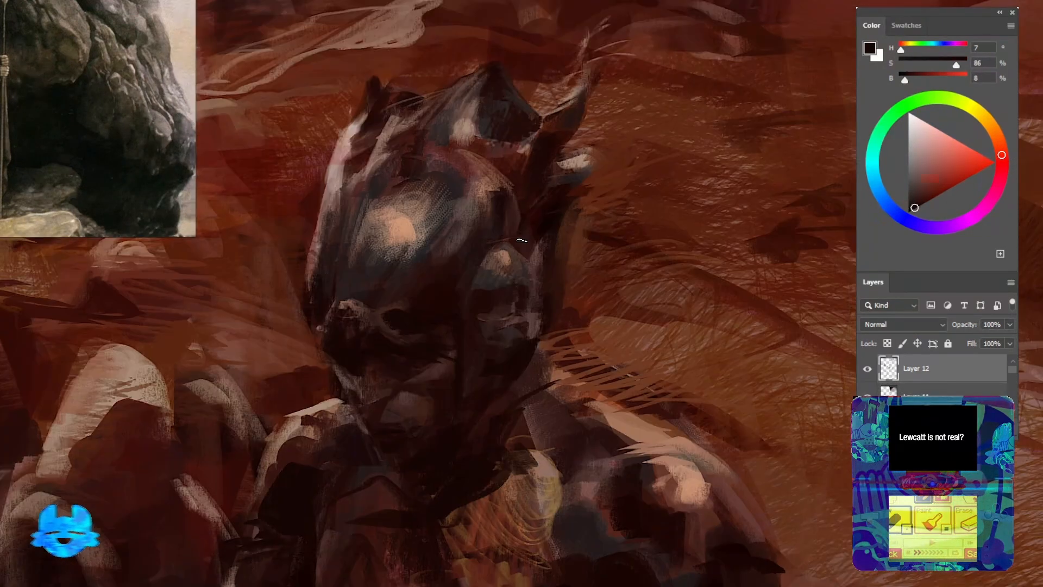
left_click_drag(476, 207, 619, 223)
left_click(514, 233, "alt")
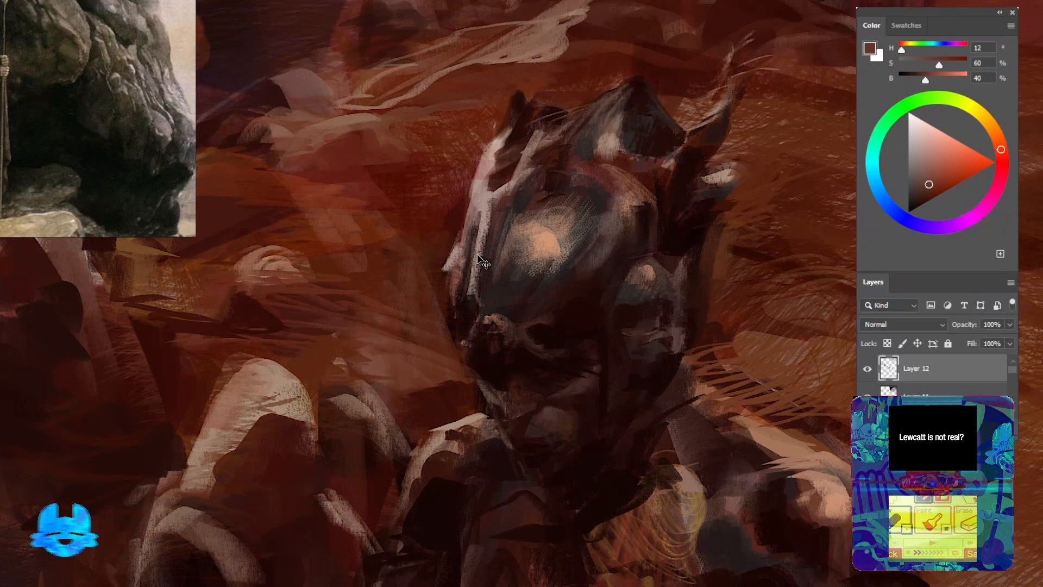
left_click(478, 293, "alt")
left_click(469, 302, "alt")
left_click_drag(470, 300, 471, 202)
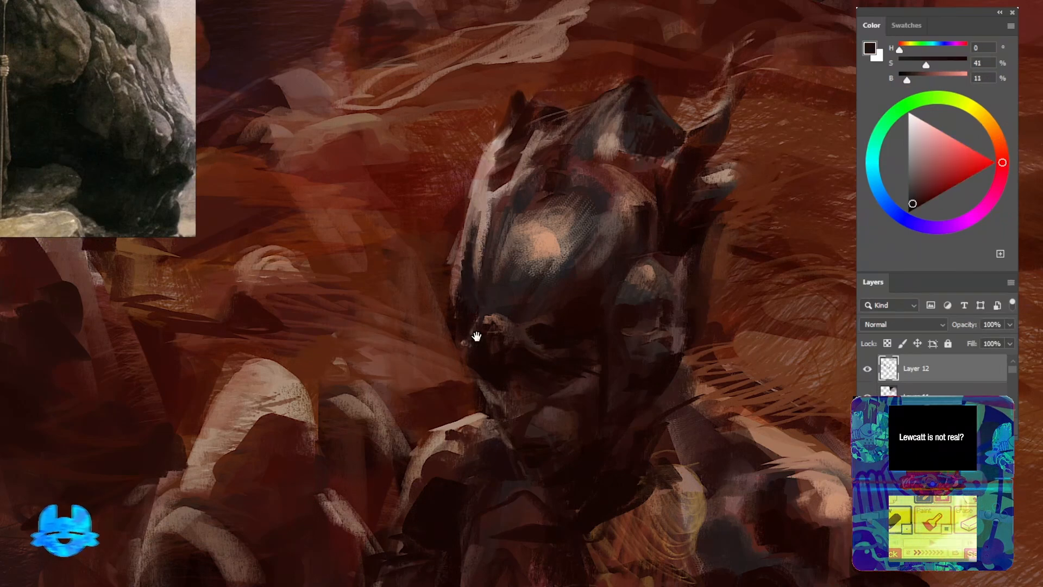
left_click_drag(476, 336, 447, 226)
left_click(447, 226, "alt")
Paint a dark pointed spike on the helmet's crest and touch up the crest with a sampled pale brown
mouse_move(634, 202)
left_mouse_down()
mouse_move(554, 258)
mouse_move(546, 389)
left_mouse_up()
left_click(521, 279, "alt")
left_click_drag(520, 274, 535, 296)
left_click_drag(497, 214, 495, 247)
left_click(491, 250, "alt")
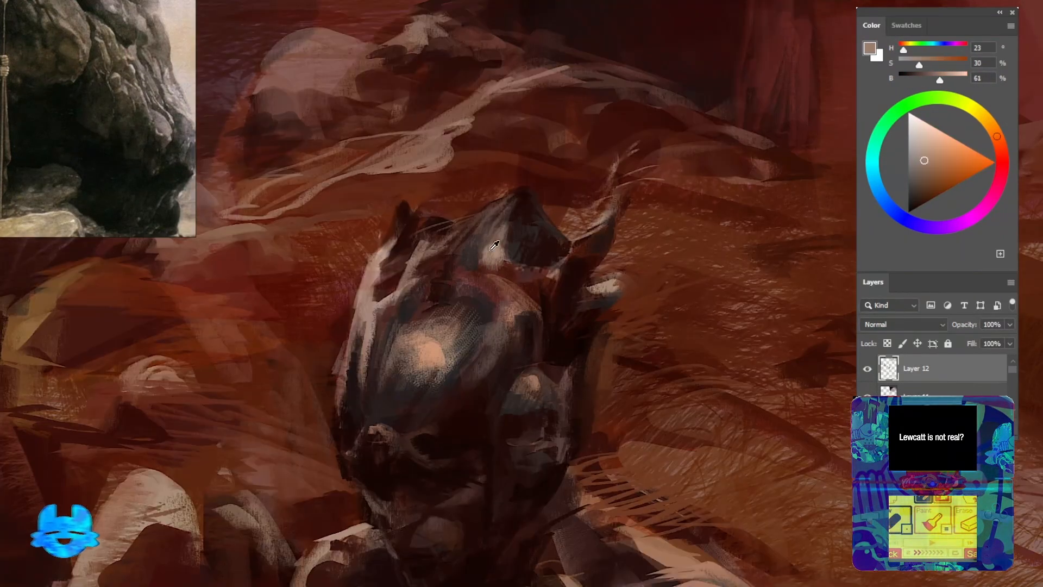
left_click(491, 251, "alt")
mouse_move(422, 213)
left_mouse_down()
mouse_move(461, 148)
mouse_move(452, 171)
left_mouse_up()
left_click(435, 223, "alt")
left_click(494, 245, "alt")
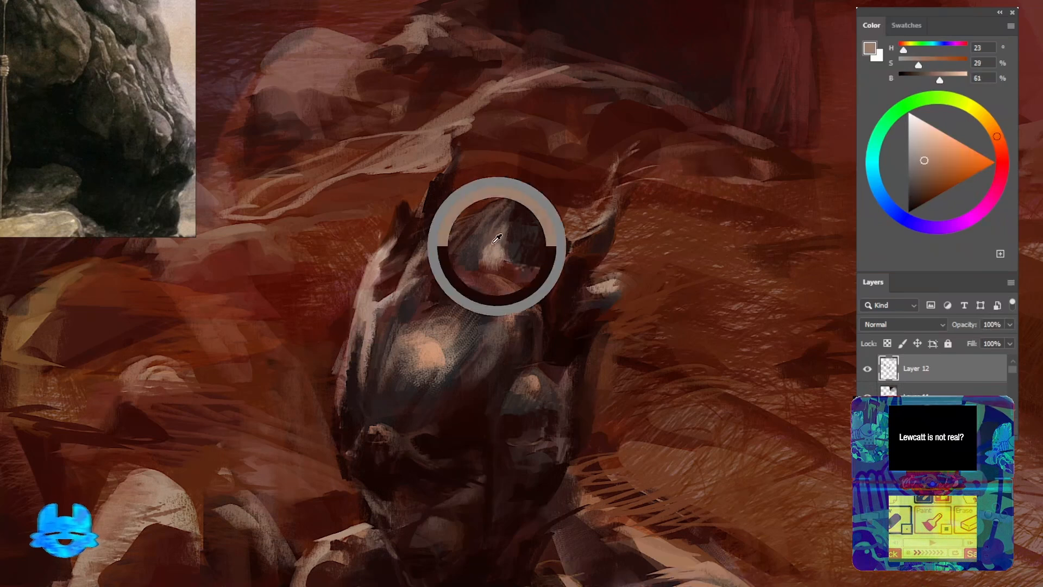
left_click_drag(516, 244, 407, 247)
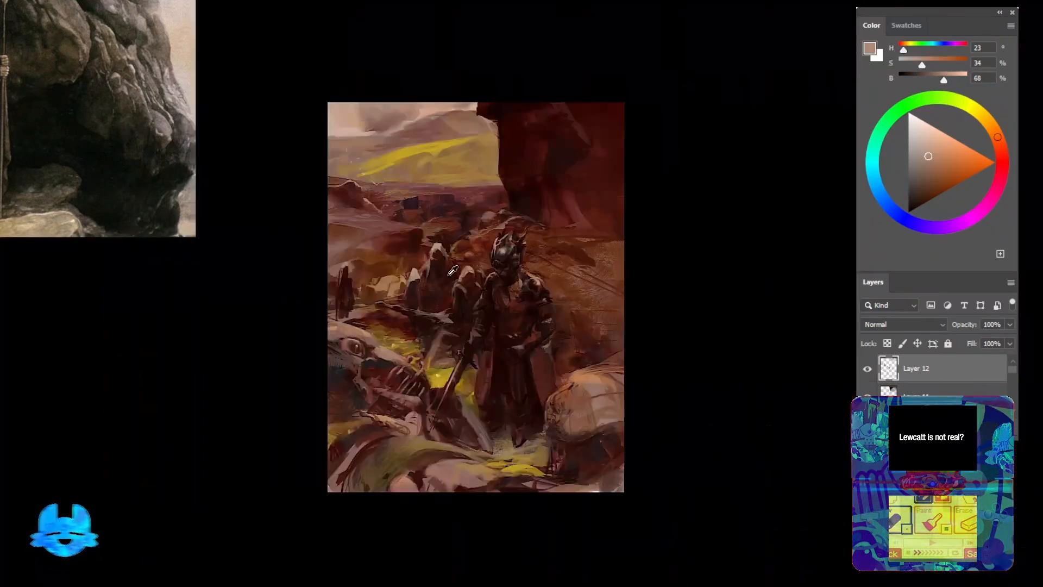
Refine the hooded figures' robes with dark reddish-brown tones sampled from the surrounding shadows
left_click_drag(510, 299, 587, 299)
left_click_drag(451, 261, 500, 312)
left_click(361, 322, "alt")
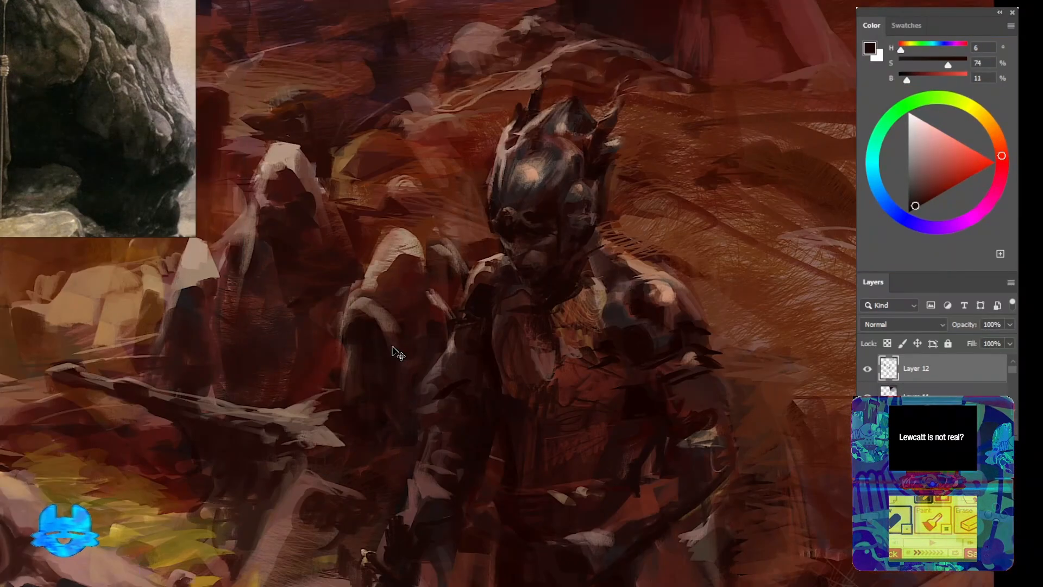
left_click(352, 357, "alt")
left_click_drag(326, 296, 355, 402)
left_click(290, 402, "alt")
left_click_drag(304, 326, 338, 388)
mouse_move(327, 342)
left_mouse_down()
mouse_move(325, 371)
mouse_move(356, 343)
mouse_move(427, 328)
left_mouse_up()
key("ctrl+z")
left_click(346, 349, "alt")
left_click(280, 419, "alt")
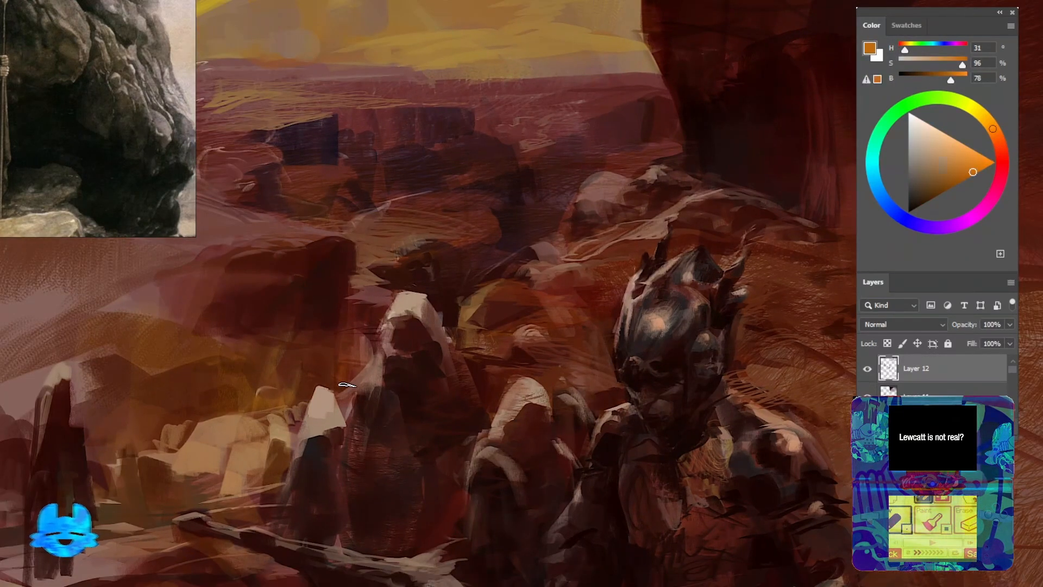
Touch up the ground and pale rocks around the hooded figures with colours sampled from nearby
left_click_drag(348, 384, 355, 157)
left_click_drag(489, 532, 383, 277)
left_click(326, 307, "alt")
left_click_drag(410, 437, 647, 452)
mouse_move(222, 501)
left_mouse_down()
mouse_move(203, 499)
mouse_move(199, 519)
left_mouse_up()
left_click(521, 290, "alt")
left_click(203, 504, "alt")
left_click_drag(287, 468, 212, 511)
left_click(292, 439, "alt")
Deepen the cavity beneath the creature skull's eye socket and around its ribs with sampled dark reds
left_click(333, 344, "alt")
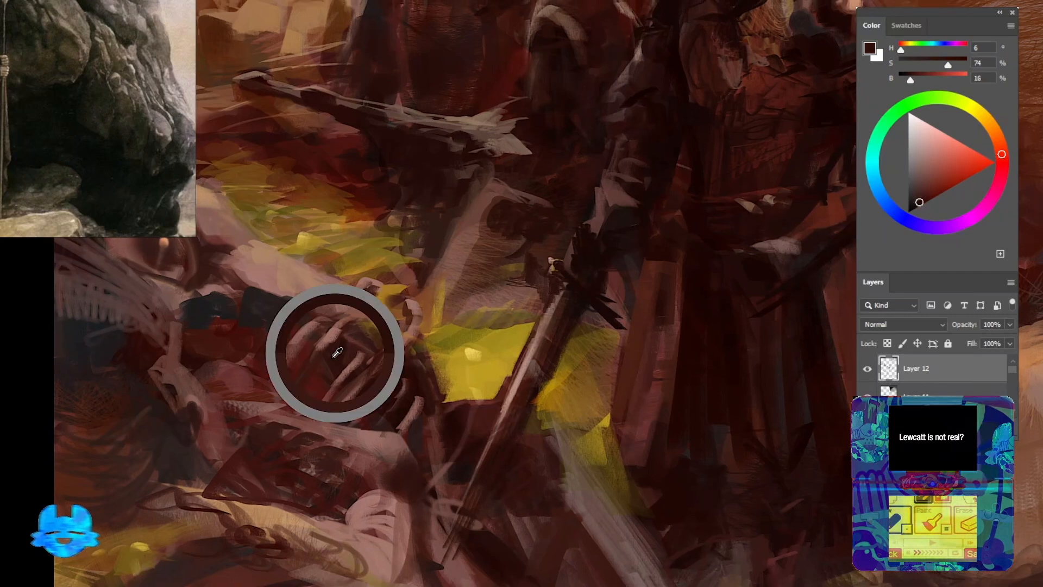
left_click(245, 394, "alt")
left_click_drag(242, 353, 300, 444)
left_click(257, 380, "alt")
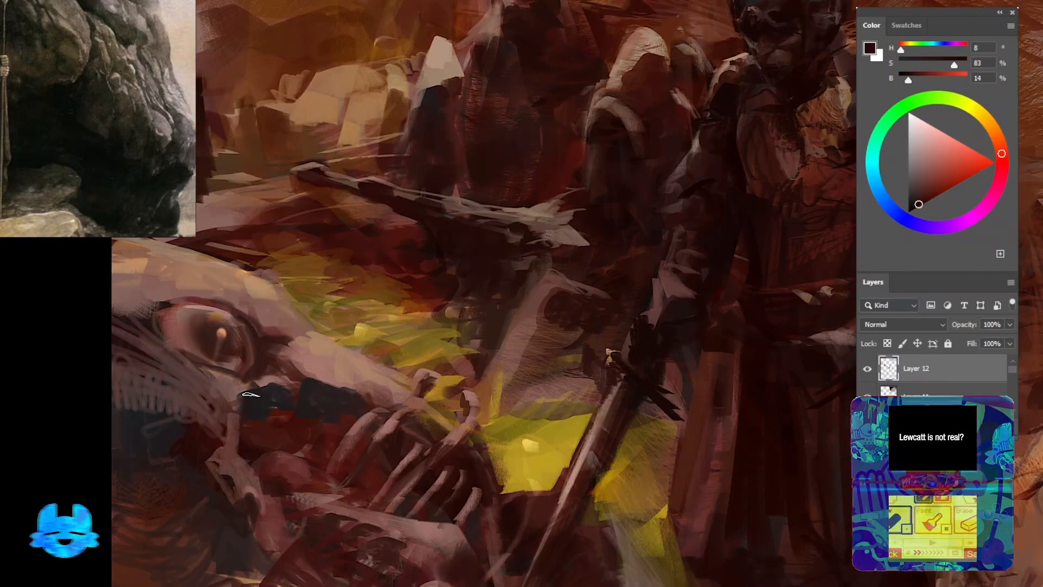
left_click(342, 418, "alt")
scroll(343, 418, "up", 1)
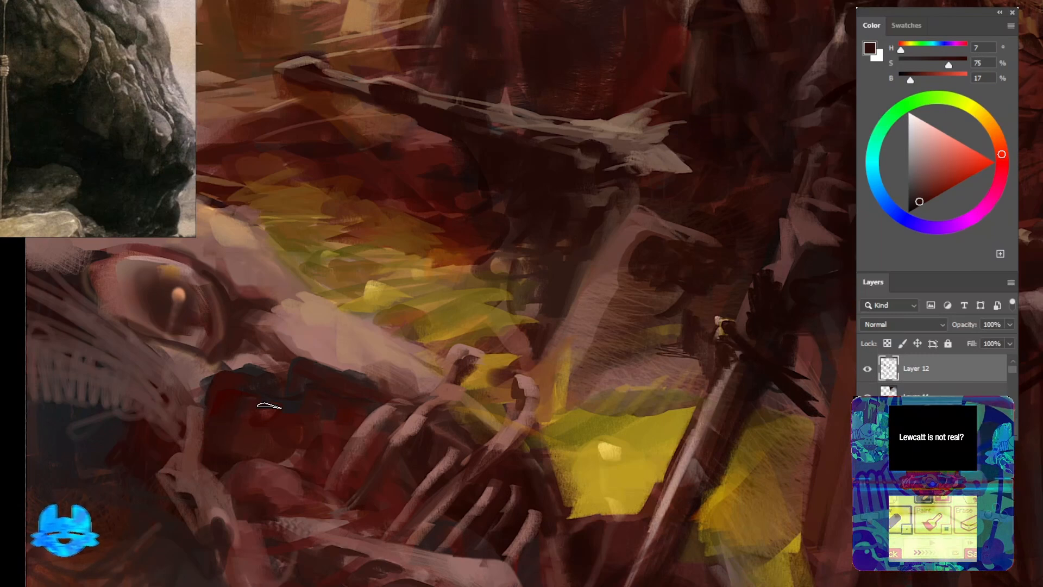
left_click_drag(312, 409, 298, 324)
left_click_drag(424, 376, 371, 411)
left_click_drag(381, 343, 337, 386)
mouse_move(369, 440)
left_mouse_down()
mouse_move(356, 389)
mouse_move(266, 355)
left_mouse_up()
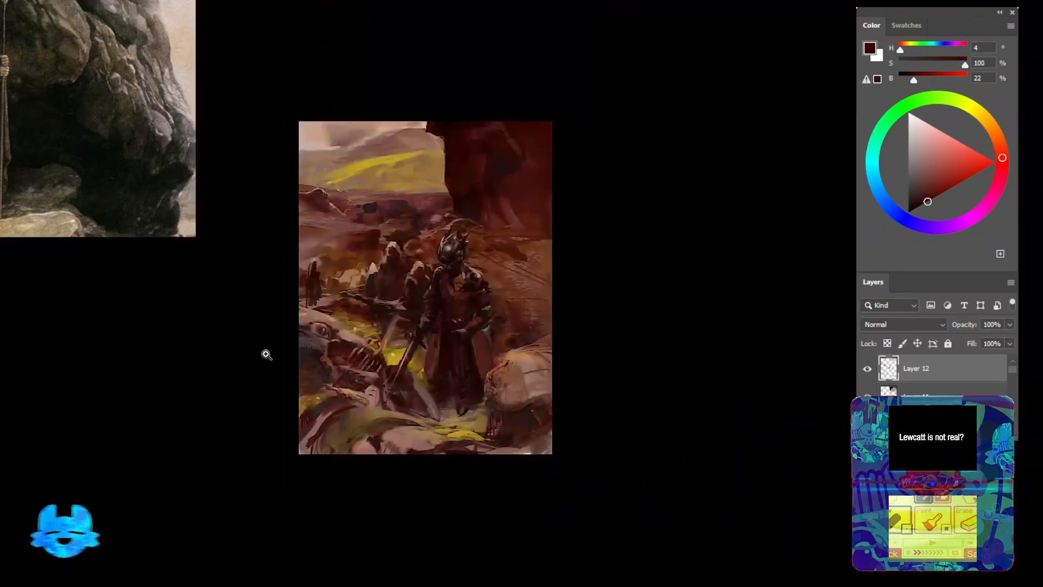
Add shadow strokes to the cliff face behind the warrior with sampled dark red and near-black tones
left_click_drag(411, 327, 505, 325)
left_click_drag(505, 325, 546, 313)
scroll(467, 293, "up", 2)
left_click_drag(346, 261, 331, 271)
left_click_drag(414, 277, 353, 364)
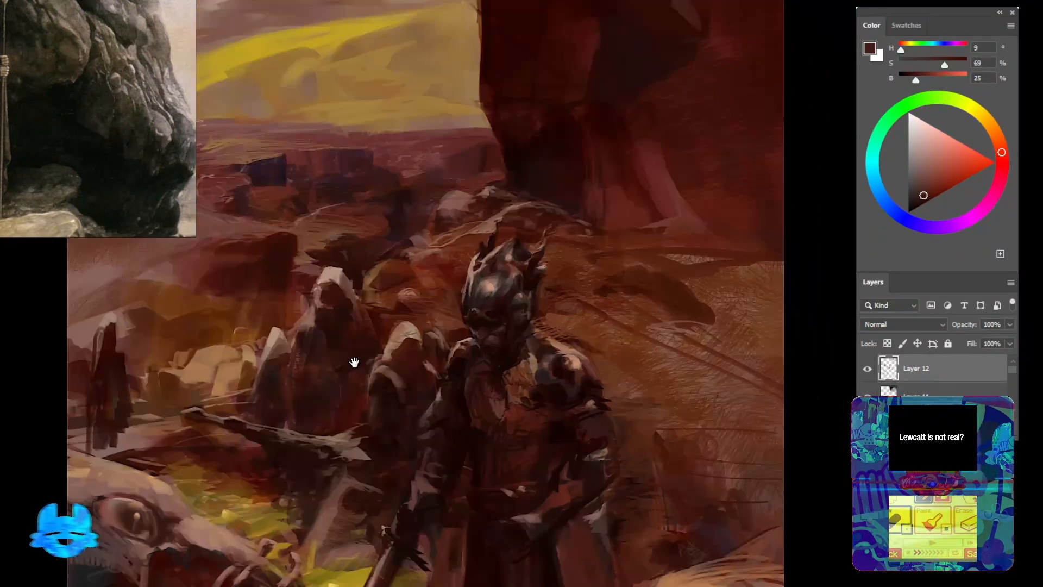
scroll(390, 399, "down", 1)
left_click_drag(396, 325, 366, 315)
left_click(465, 316, "alt")
mouse_move(456, 316)
left_mouse_down()
mouse_move(496, 314)
mouse_move(478, 373)
left_mouse_up()
left_click_drag(501, 315, 466, 303)
left_click_drag(471, 305, 544, 312)
left_click(549, 314, "alt")
left_click_drag(534, 139, 476, 318)
left_click(475, 317, "alt")
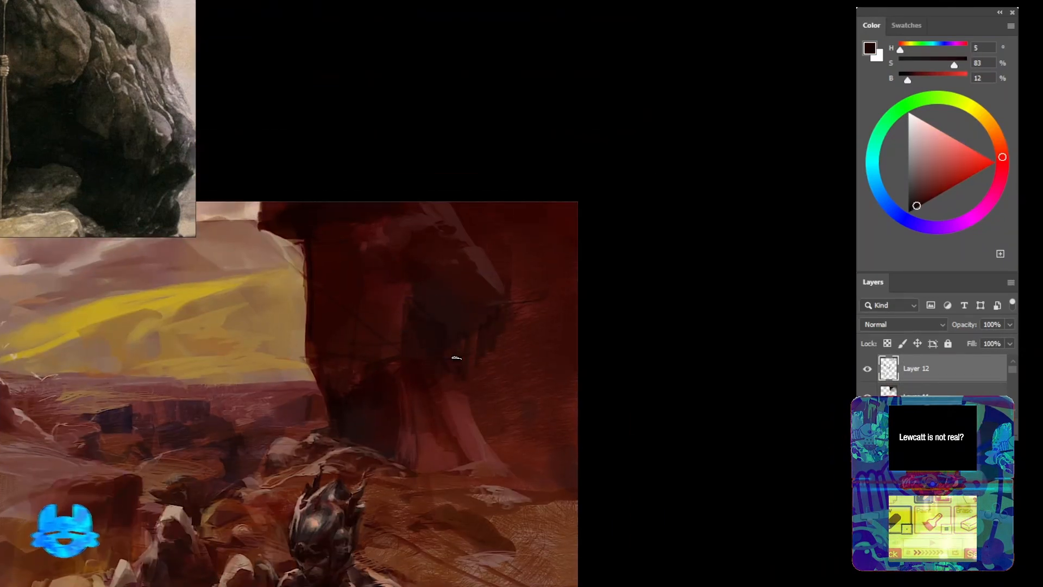
left_click_drag(565, 296, 522, 98)
left_click(462, 332, "alt")
left_click_drag(461, 331, 510, 348)
Refine the warrior's cloak beside the sword and the torso with sampled reddish-brown and dark tones
left_click(368, 491, "alt")
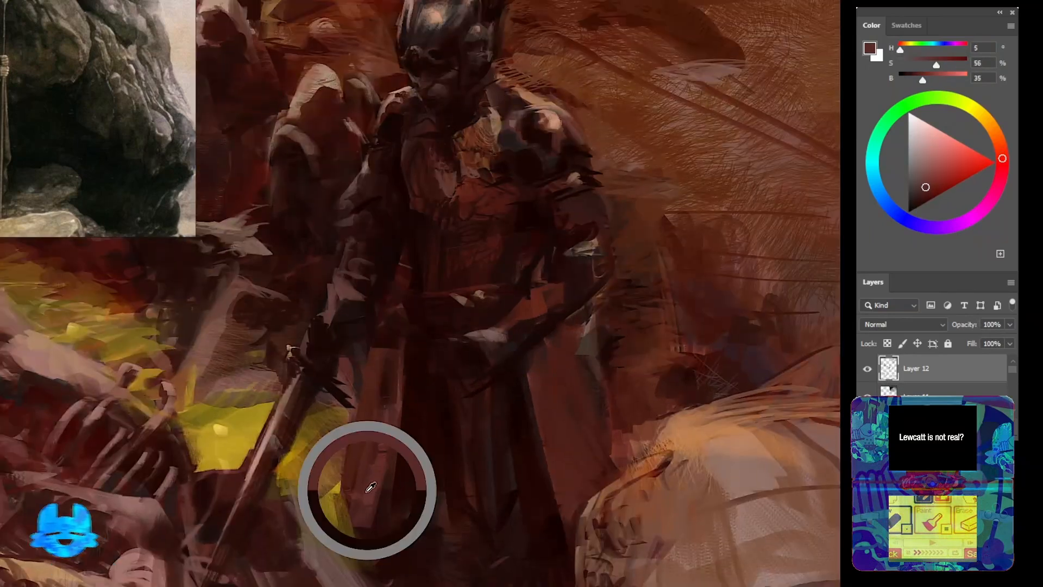
left_click(286, 413, "alt")
mouse_move(304, 356)
left_mouse_down()
mouse_move(296, 407)
mouse_move(307, 413)
mouse_move(288, 407)
left_mouse_up()
left_click(307, 418, "alt")
left_click(366, 459, "alt")
left_click_drag(413, 327, 424, 389)
left_click_drag(398, 284, 454, 305)
left_click(458, 286, "alt")
mouse_move(480, 347)
left_mouse_down()
mouse_move(488, 311)
mouse_move(443, 366)
left_mouse_up()
left_click(501, 287, "alt")
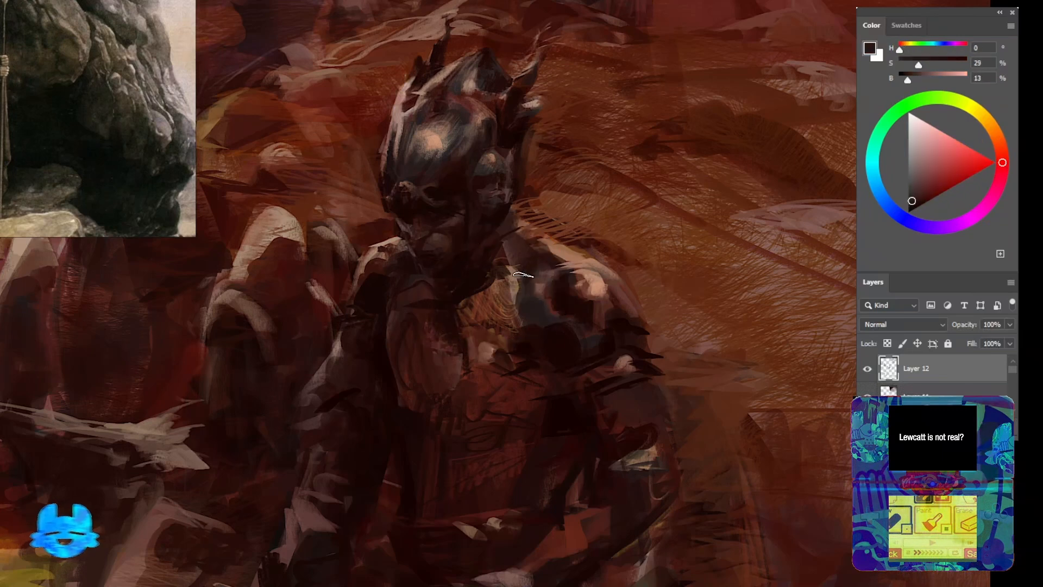
Darken the transition between the warrior's neck and the shoulder armour away from the hooded figures
left_click(525, 278, "alt")
left_click_drag(528, 271, 493, 285)
left_click_drag(525, 268, 508, 289)
left_click_drag(518, 244, 498, 267)
mouse_move(470, 275)
left_mouse_down()
mouse_move(551, 328)
mouse_move(437, 337)
left_mouse_up()
key("ctrl+0")
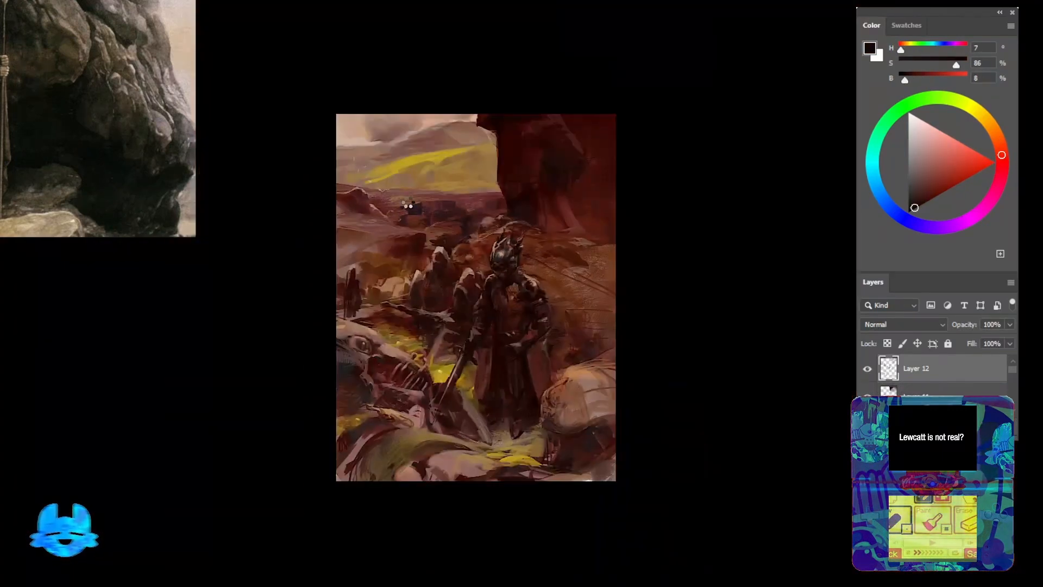
Flip the canvas view horizontally and add sampled greyish-brown strokes to the inner side of the shoulder armour
key("ctrl+shift+h")
mouse_move(430, 278)
left_mouse_down()
mouse_move(481, 326)
mouse_move(402, 247)
left_mouse_up()
key("p")
left_click_drag(335, 328, 374, 379)
key("b")
left_click(251, 330, "alt")
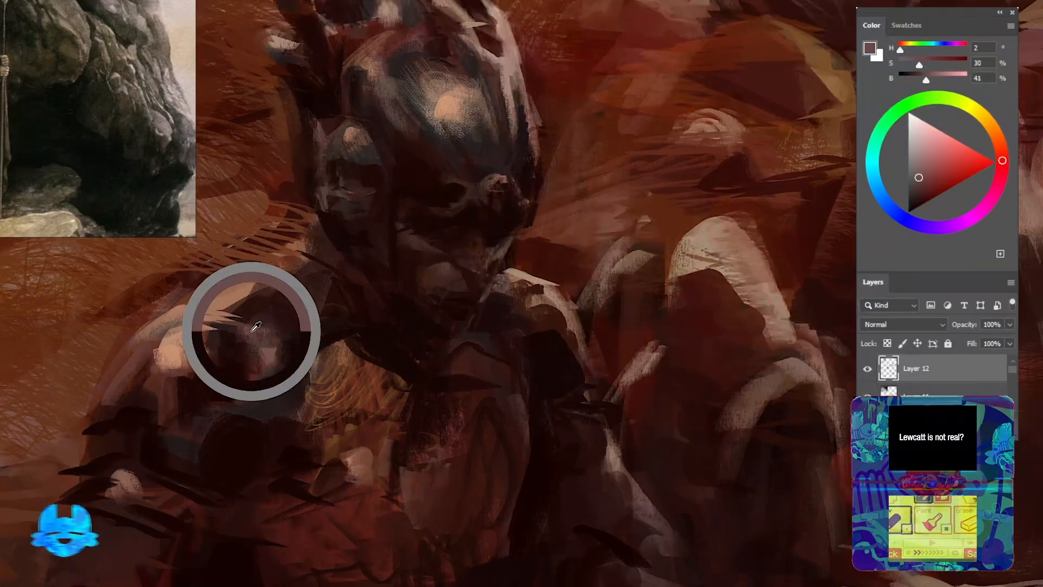
left_click_drag(255, 329, 292, 320)
left_click_drag(237, 294, 319, 250)
left_click_drag(698, 459, 596, 298)
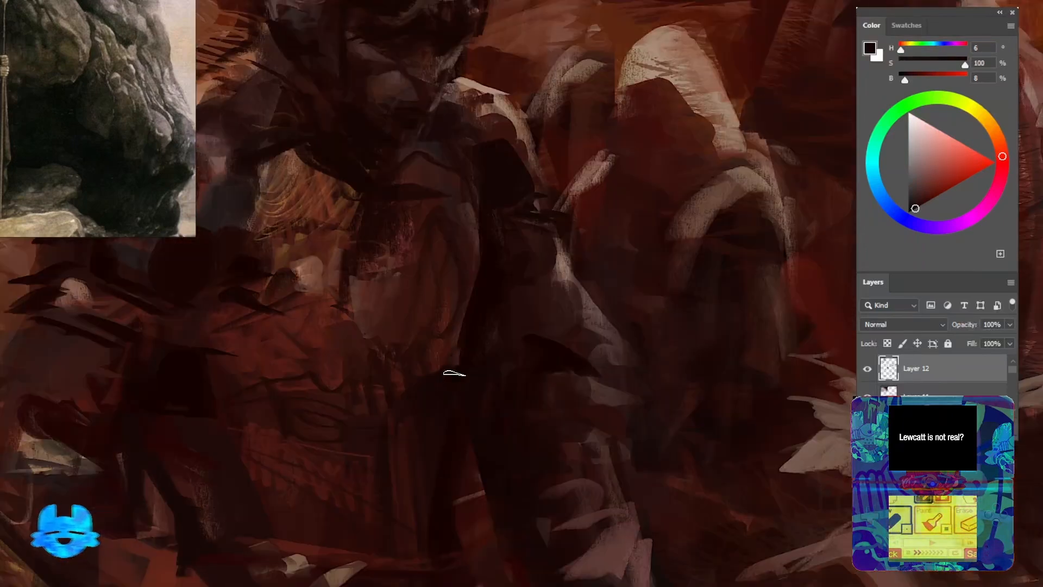
Refine the folds and dark details across the warrior's chest with sampled browns and reds
left_click_drag(397, 332, 454, 367)
left_click(349, 319, "alt")
left_click_drag(337, 307, 476, 369)
left_click(288, 369, "alt")
left_click_drag(299, 392, 270, 377)
left_click(336, 271, "alt")
left_click(329, 242, "alt")
mouse_move(324, 255)
left_mouse_down()
mouse_move(302, 297)
mouse_move(337, 231)
left_mouse_up()
mouse_move(375, 218)
left_mouse_down()
mouse_move(350, 233)
mouse_move(410, 205)
left_mouse_up()
left_click(409, 199, "alt")
scroll(98, 120, "down", 5)
scroll(98, 120, "up", 5)
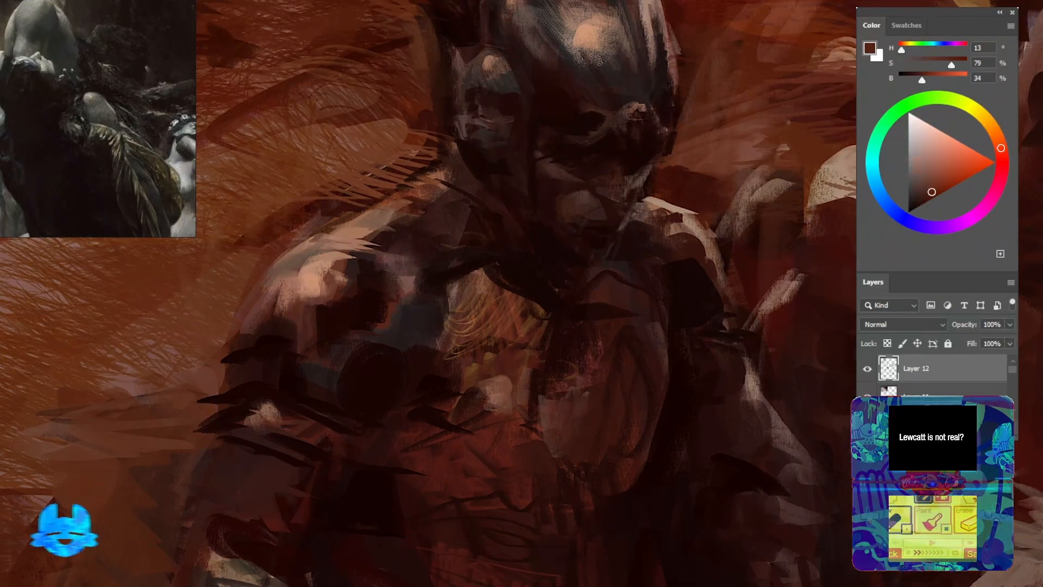
Reinforce the shadows around the warrior's neck and collar with sampled near-black tones
left_click_drag(549, 152, 515, 386)
left_click(553, 274, "alt")
left_click_drag(483, 254, 519, 286)
left_click_drag(520, 245, 550, 216)
left_click(563, 273, "alt")
left_click_drag(554, 261, 546, 253)
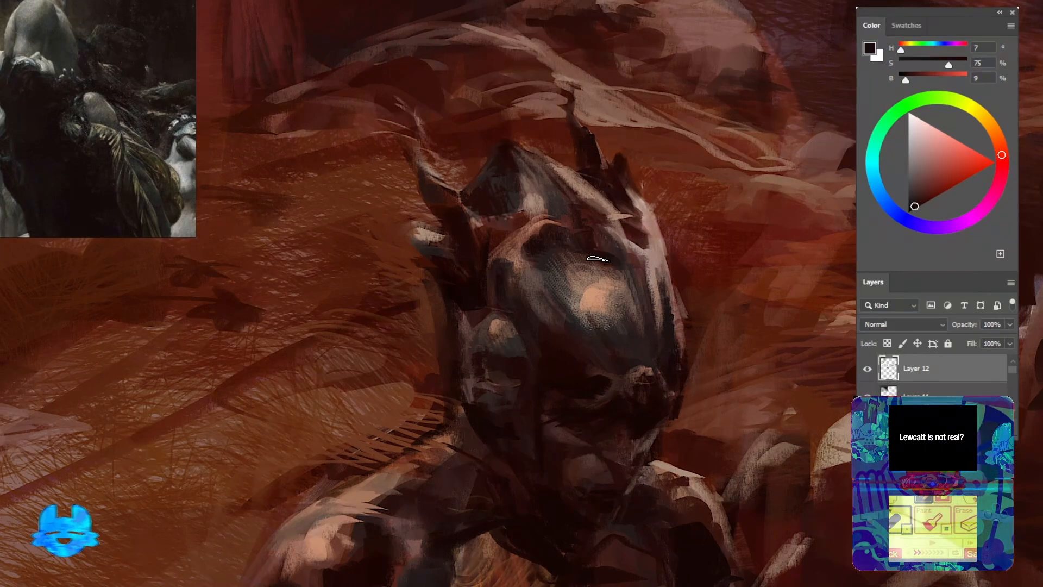
Paint a dark pointed spike projecting from the side of the helmet beside the temple and add a sampled grey
left_click_drag(636, 244, 659, 309)
left_click_drag(577, 268, 642, 338)
mouse_move(613, 224)
left_mouse_down()
mouse_move(580, 253)
mouse_move(465, 220)
left_mouse_up()
left_click_drag(439, 377, 379, 340)
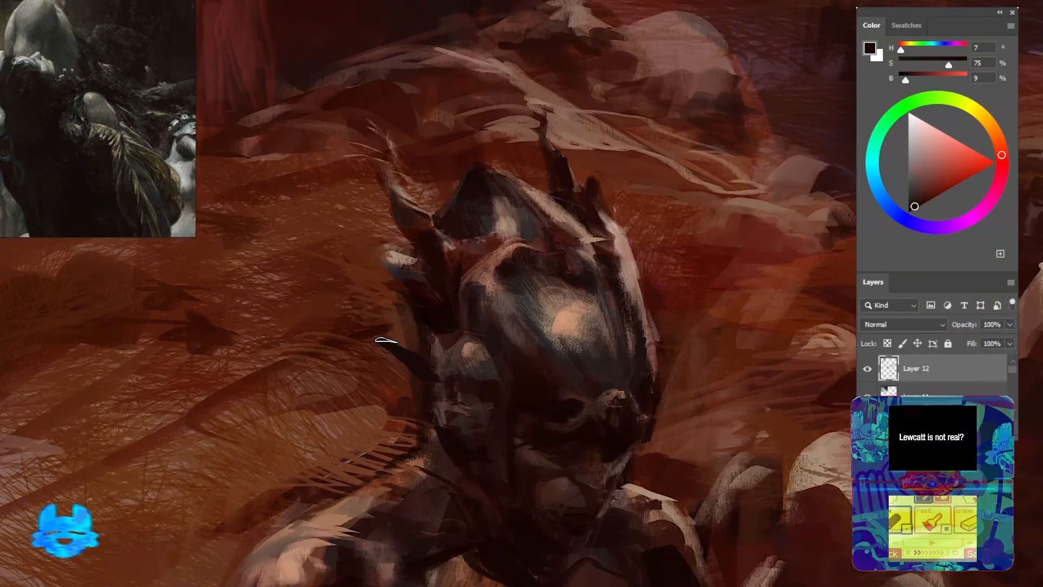
left_click(457, 350, "alt")
left_click(416, 340, "alt")
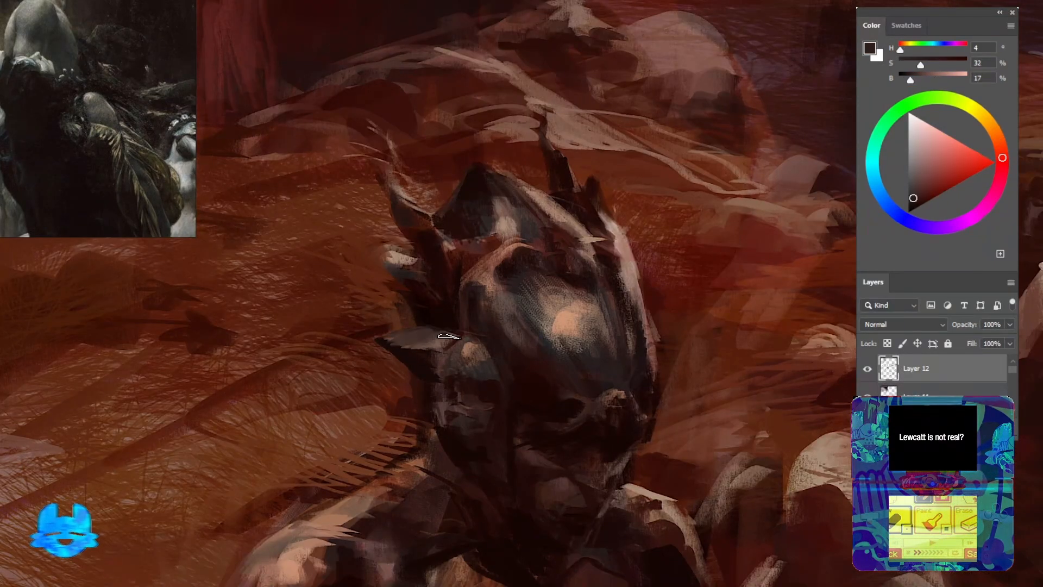
Sharpen the helmet's side spike with near-black edges and a paler grey highlight along its upper face
scroll(449, 336, "down", 2)
left_click_drag(472, 308, 531, 328)
left_click(433, 303, "alt")
scroll(454, 239, "up", 4)
left_click(491, 158, "alt")
left_click(456, 326, "alt")
left_click_drag(474, 344, 446, 352)
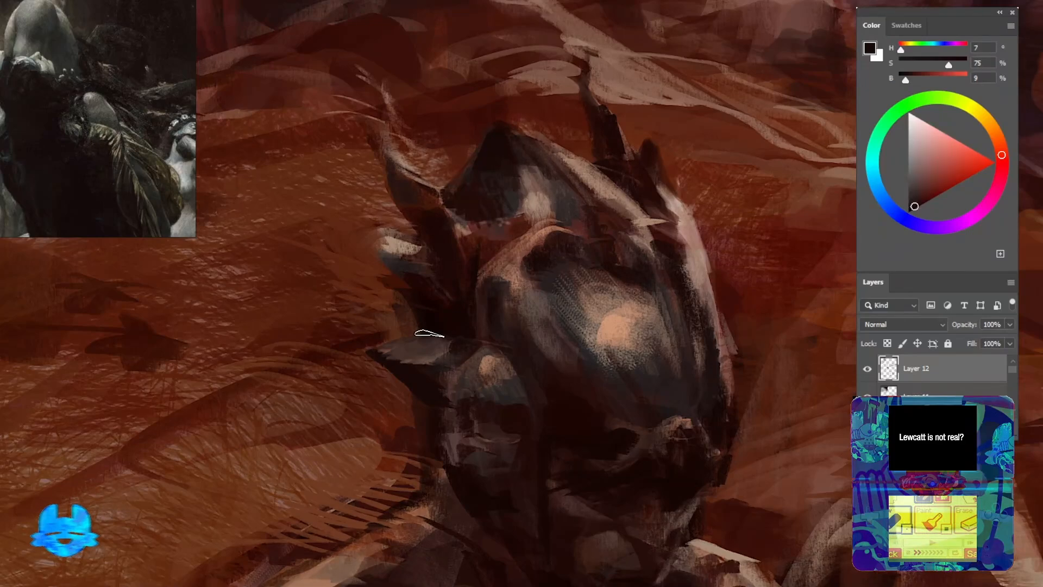
left_click(426, 353, "alt")
left_click(524, 291, "alt")
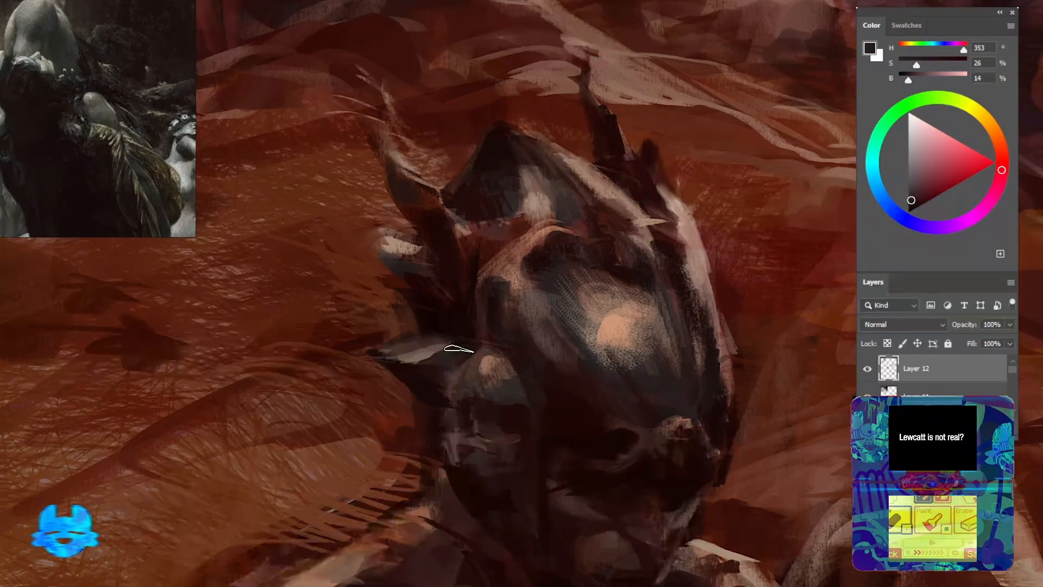
Define the mask's brow above the eye socket with a sampled warm highlight and dark surrounding strokes
scroll(443, 368, "down", 1)
left_click_drag(614, 343, 475, 177)
left_click(474, 167, "alt")
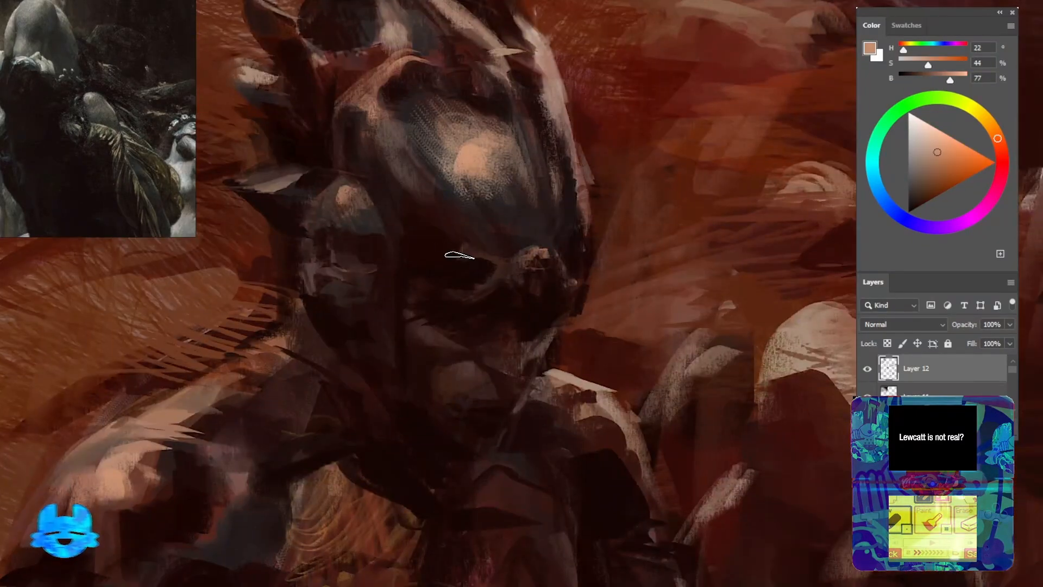
mouse_move(405, 250)
left_mouse_down()
mouse_move(442, 363)
mouse_move(420, 367)
left_mouse_up()
left_click(447, 374, "alt")
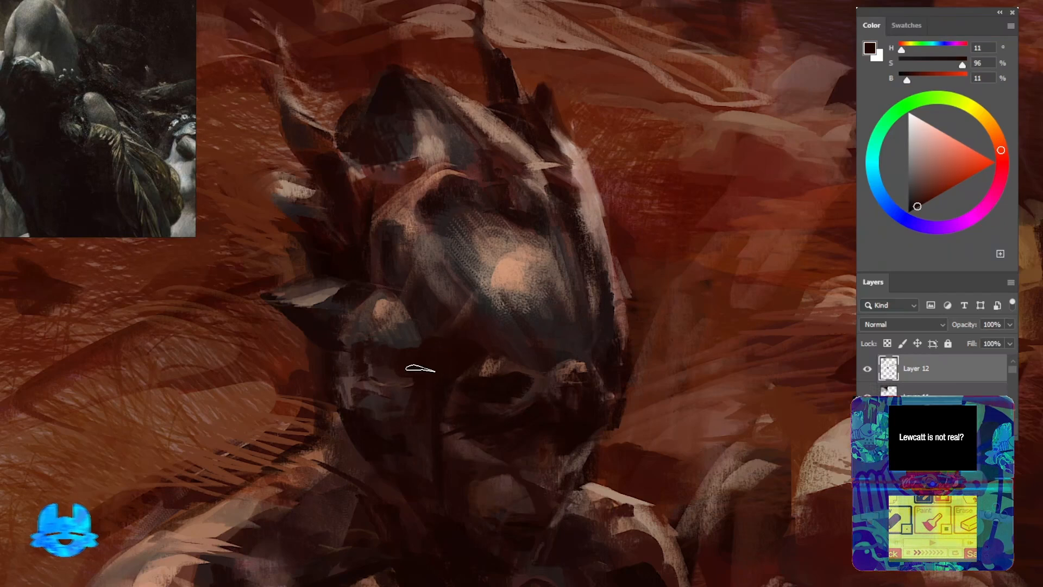
left_click(496, 294, "alt")
mouse_move(405, 288)
left_mouse_down()
mouse_move(420, 217)
mouse_move(456, 364)
left_mouse_up()
key("ctrl+z")
Paint a small pale rounded stud beside the helmet's temple and blend its edges with sampled dark tones
left_click(588, 210, "alt")
left_click_drag(432, 320, 441, 342)
left_click(444, 362, "alt")
left_click(408, 276, "alt")
left_click_drag(403, 300, 436, 338)
left_click(447, 347, "alt")
left_click(476, 358, "alt")
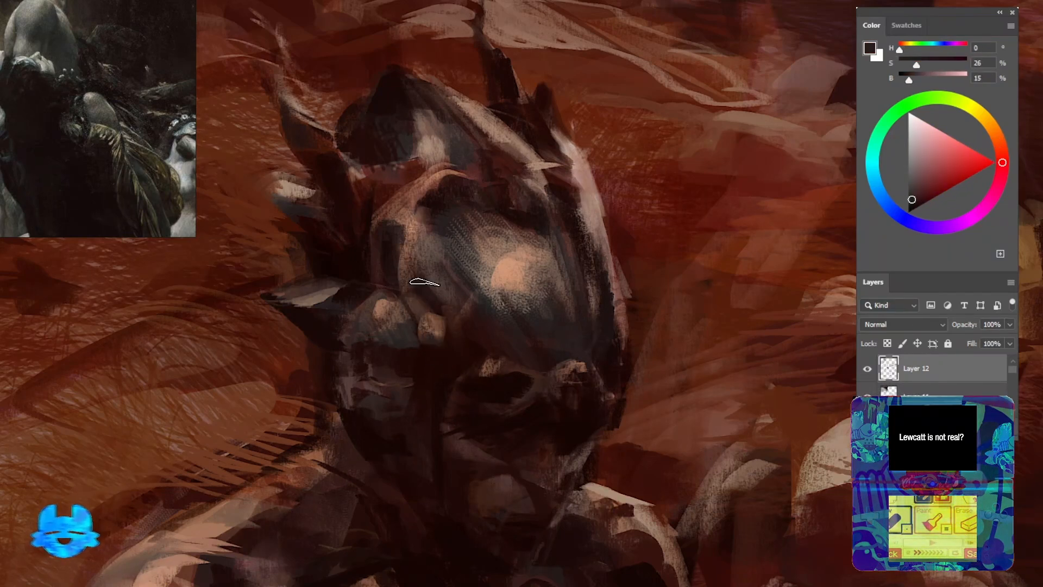
left_click(418, 223, "alt")
Flip the canvas view back and touch up the warrior's waist beside the forearm with sampled dark reds
key("ctrl+0")
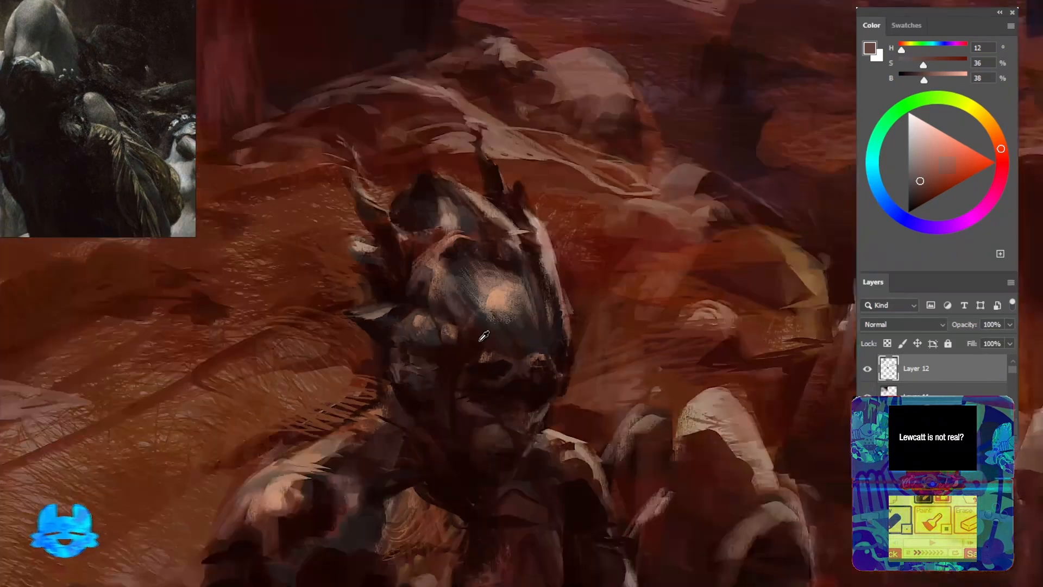
key("F2")
left_click_drag(497, 337, 565, 338)
left_click(600, 376, "alt")
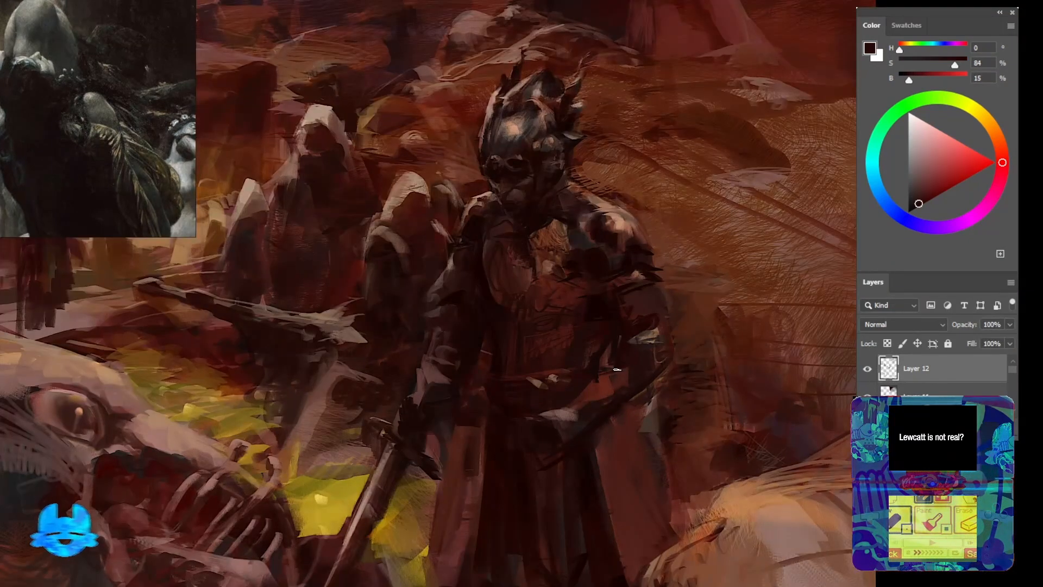
left_click_drag(610, 375, 627, 369)
left_click(630, 371, "alt")
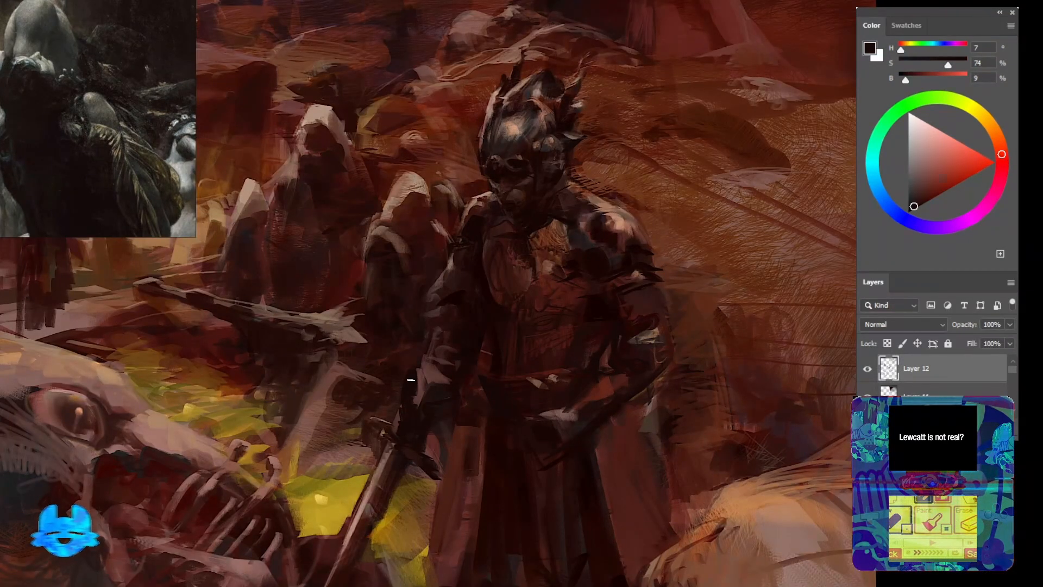
Soften the painting around the warrior's helmet and shoulders with a large eraser brush
mouse_move(503, 183)
left_mouse_down()
mouse_move(522, 337)
mouse_move(556, 337)
left_mouse_up()
key("e")
left_click_drag(628, 142, 615, 124)
left_click_drag(484, 277, 487, 305)
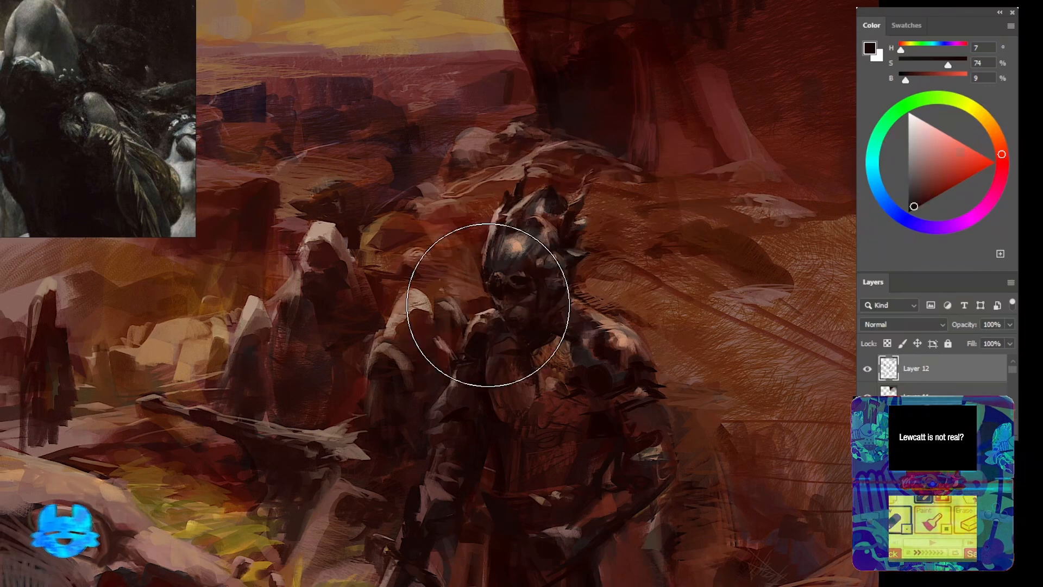
scroll(98, 130, "down", 5)
mouse_move(558, 276)
left_mouse_down()
mouse_move(530, 304)
mouse_move(578, 277)
left_mouse_up()
scroll(49, 212, "up", 6)
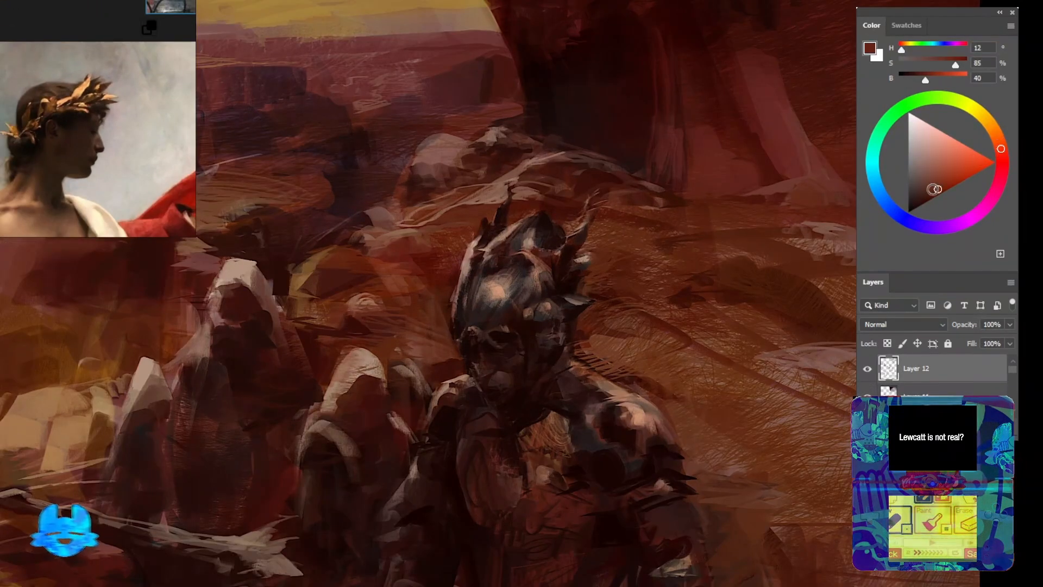
Adjust the helmet's dark areas and add peach highlights to its horns, sampled from the dome's bright spot
left_click(572, 471, "alt")
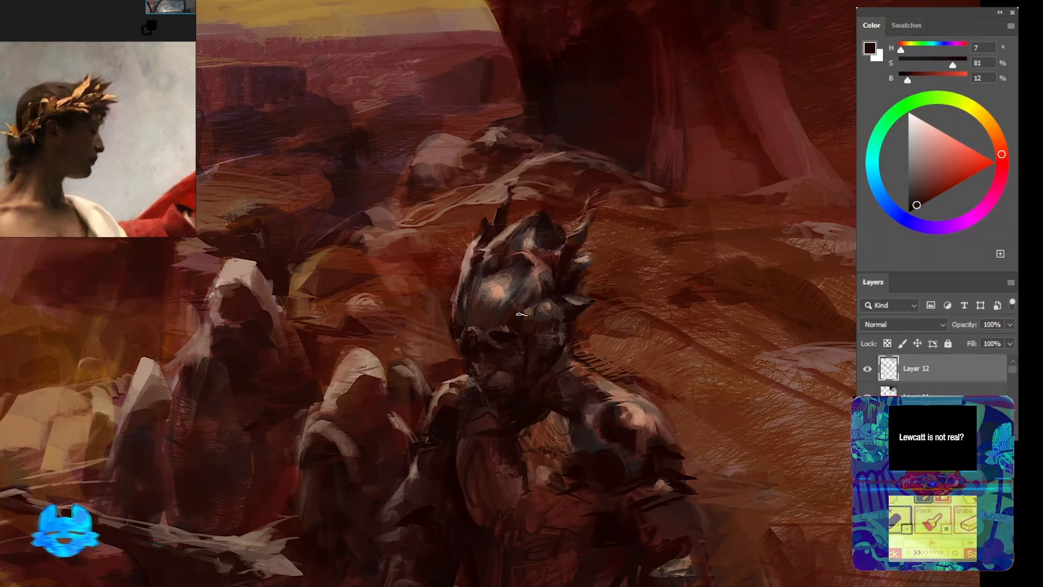
left_click_drag(508, 302, 524, 317)
left_click(496, 292, "alt")
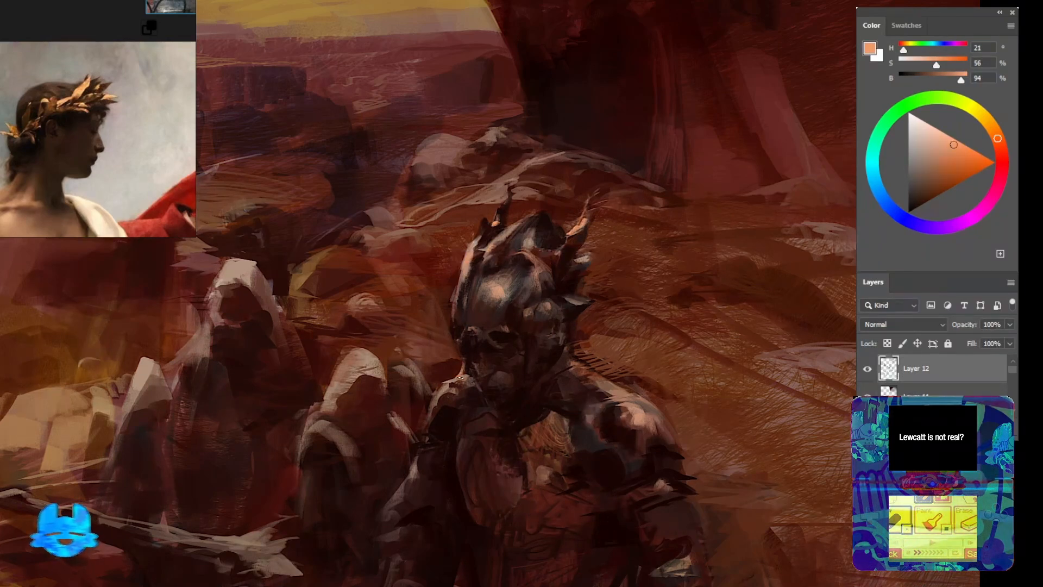
left_click(467, 374, "alt")
left_click(497, 293, "alt")
Paint a pale edge highlight along the helmet's cheek guard and deepen the chin shadow with sampled near-black
left_click_drag(531, 368, 522, 394)
left_click(497, 292, "alt")
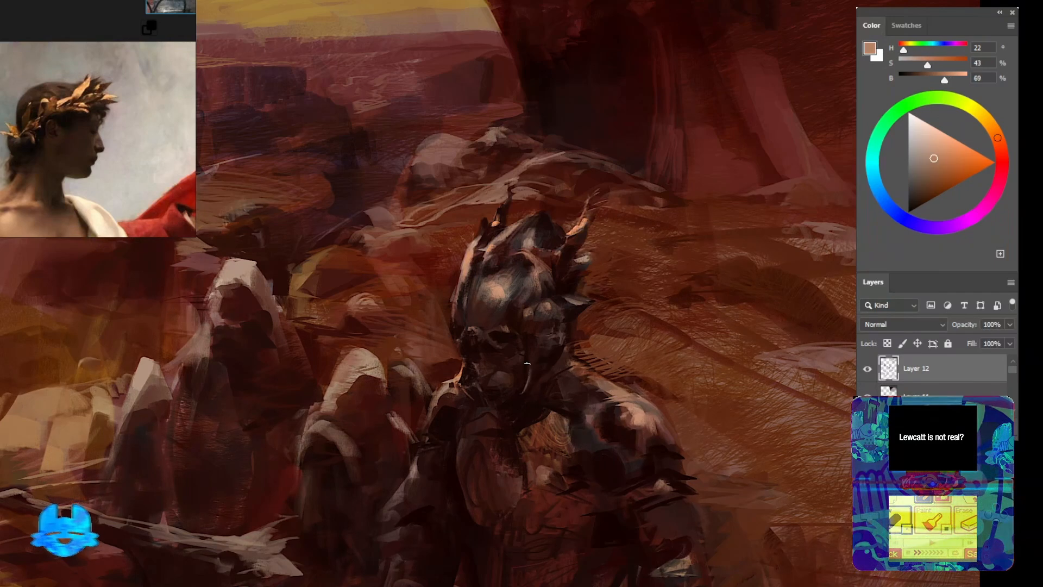
left_click(490, 383, "alt")
left_click(491, 422, "alt")
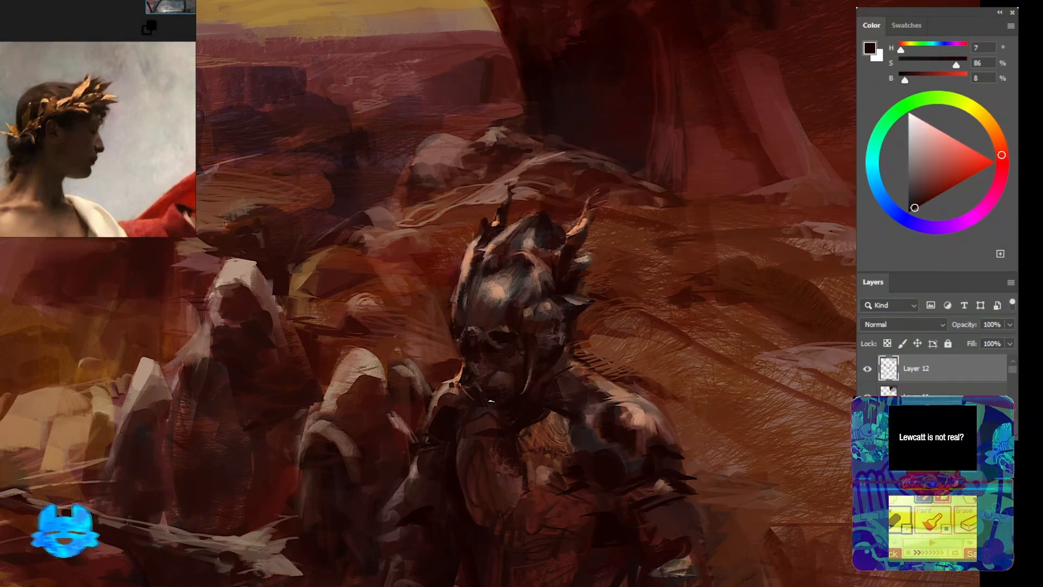
left_click(480, 389, "alt")
left_click(487, 350, "alt")
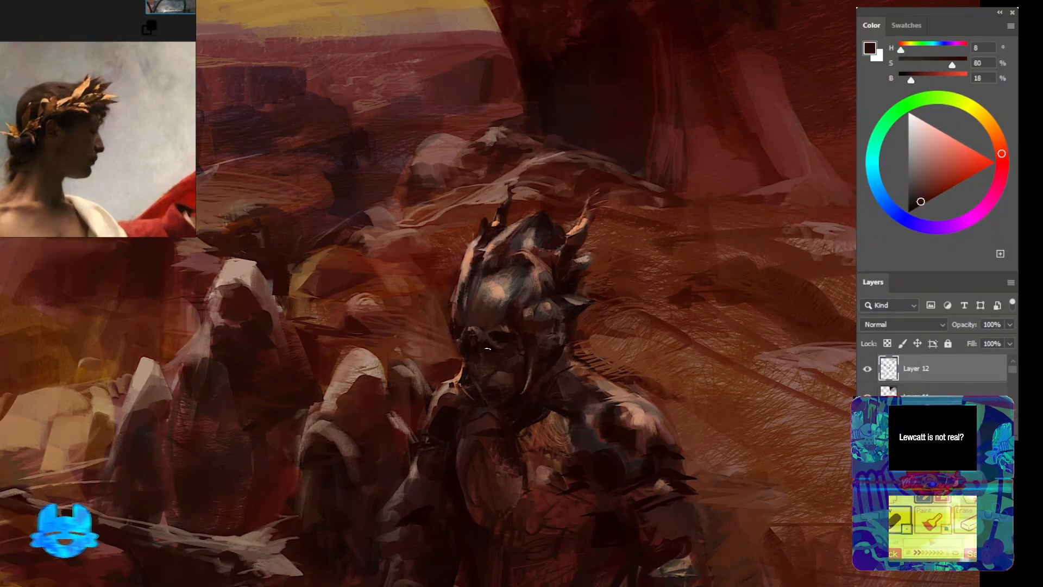
Refine the mask's eye area and the helmet's outer contour with sampled dark and background brown tones
left_click(491, 344, "alt")
left_click(466, 363, "alt")
left_click(459, 356, "alt")
left_click(449, 348, "alt")
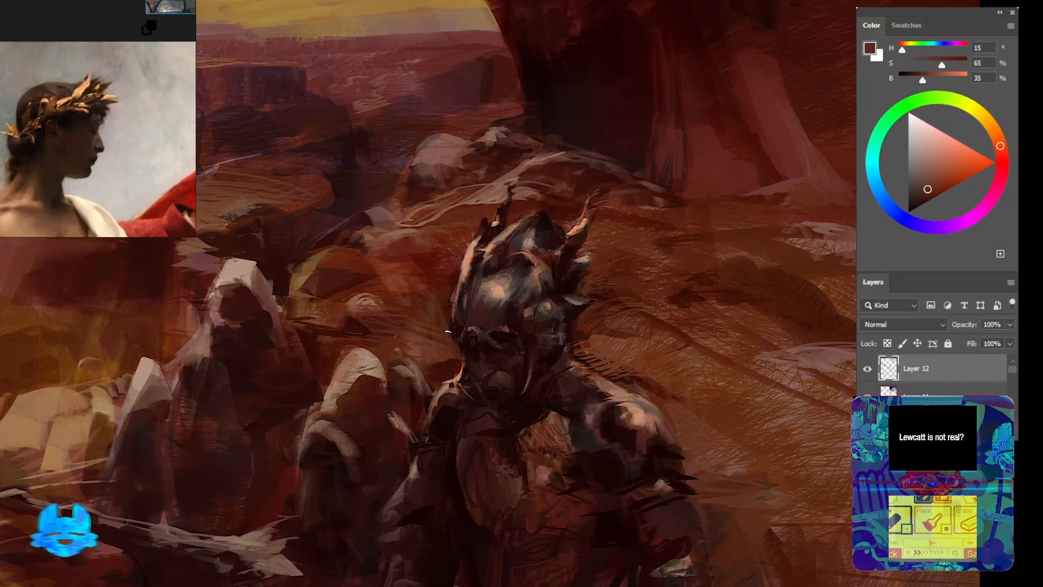
left_click_drag(452, 315, 454, 350)
mouse_move(465, 285)
left_mouse_down()
mouse_move(477, 261)
mouse_move(543, 273)
left_mouse_up()
Flip the canvas view horizontally and brighten the brow above the mask's eye with peach sampled from the helmet's highlight
key("ctrl+0")
key("ctrl+shift+h")
left_click(543, 272, "alt")
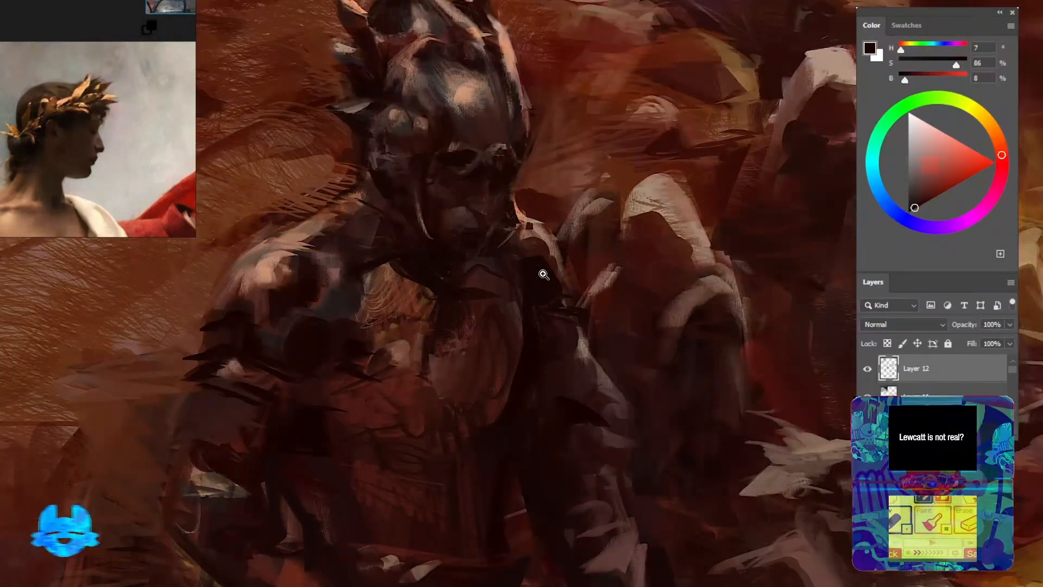
left_click_drag(457, 187, 523, 282)
left_click(509, 159, "alt")
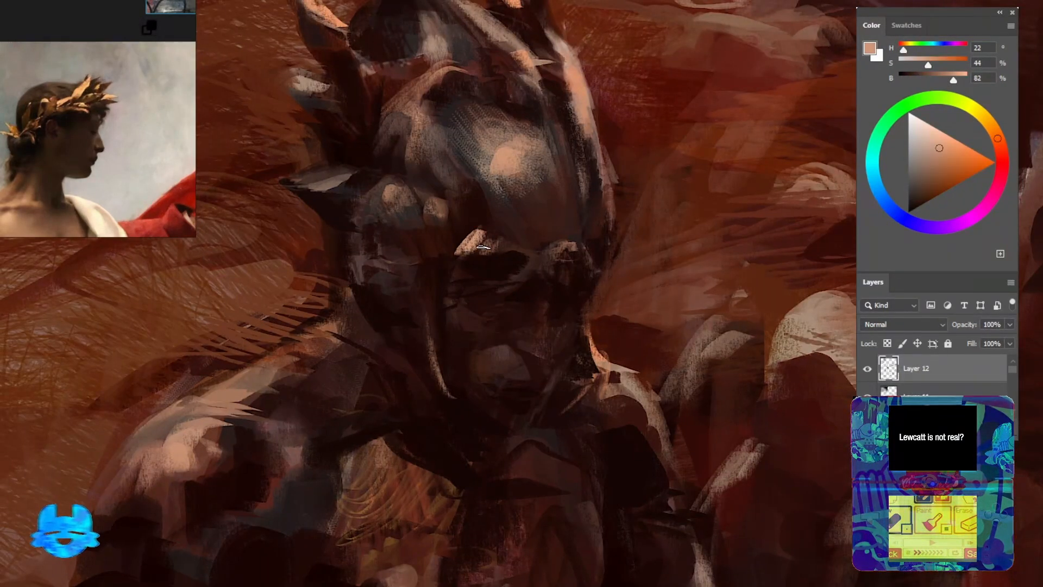
Refine the highlight above the mask's eye and deepen the eye area with sampled near-black
left_click_drag(483, 247, 508, 252)
left_click(510, 234, "alt")
left_click_drag(535, 282, 473, 240)
left_click(460, 367, "alt")
left_click_drag(480, 322, 464, 310)
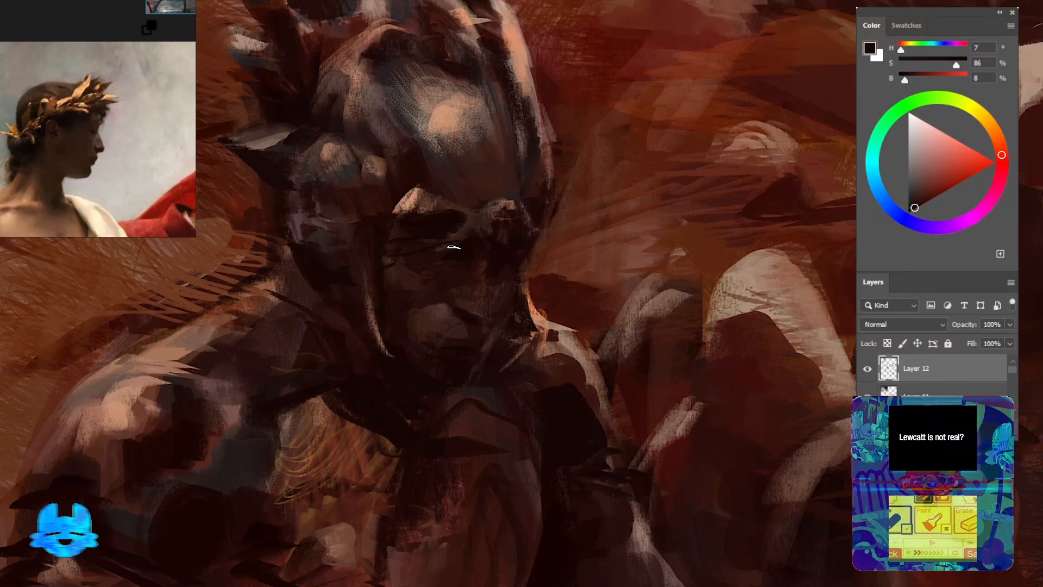
Rework the mask's cheek, mouth and chin with a sampled tan and dark tones
left_click(503, 318, "alt")
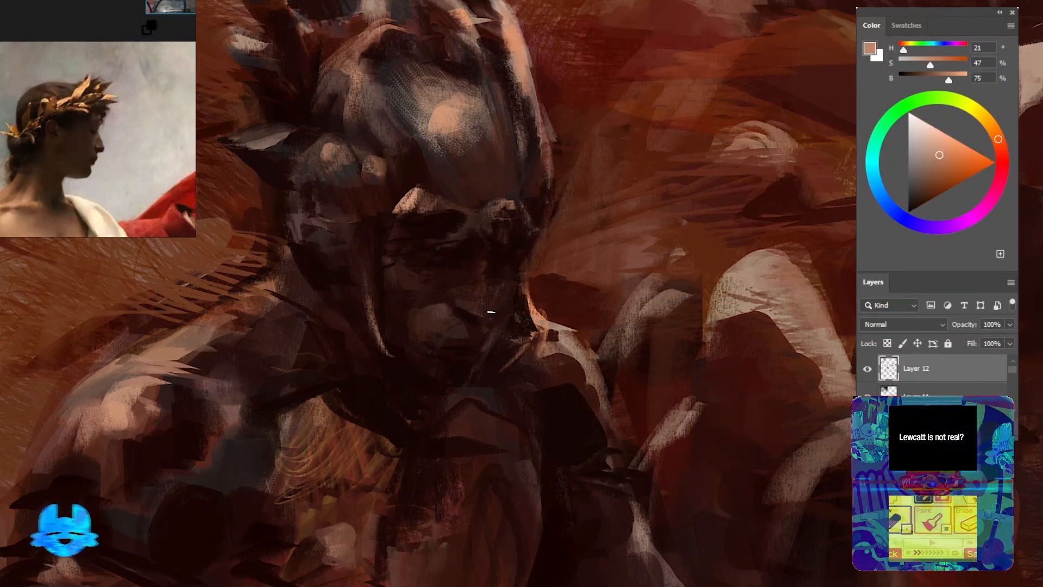
left_click(478, 309, "alt")
mouse_move(477, 310)
left_mouse_down()
mouse_move(506, 347)
mouse_move(556, 365)
left_mouse_up()
left_click(454, 410, "alt")
left_click_drag(428, 392, 435, 408)
mouse_move(489, 366)
left_mouse_down()
mouse_move(422, 342)
mouse_move(435, 191)
left_mouse_up()
Draw a near-black line down the middle of the chest armour and thin dark strokes across the abdomen
left_click(563, 307, "alt")
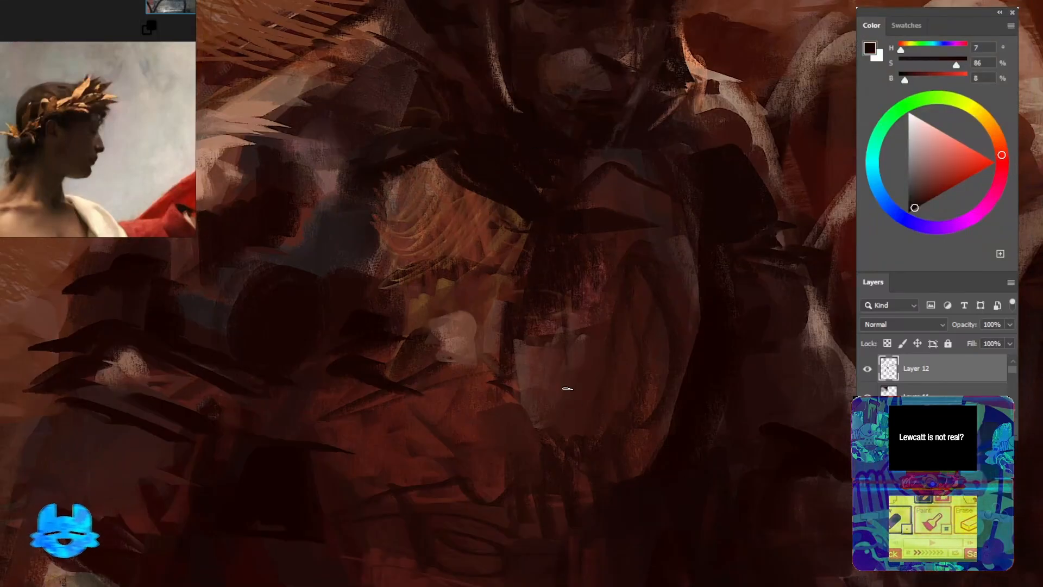
left_click_drag(563, 308, 575, 406)
left_click_drag(644, 503, 656, 494)
left_click_drag(326, 483, 581, 518)
left_click_drag(553, 379, 591, 437)
Hatch sampled near-black strokes over the ochre patch on the upper chest and along the neckline
left_click(451, 214, "alt")
left_click_drag(477, 215, 417, 283)
left_click_drag(501, 219, 424, 326)
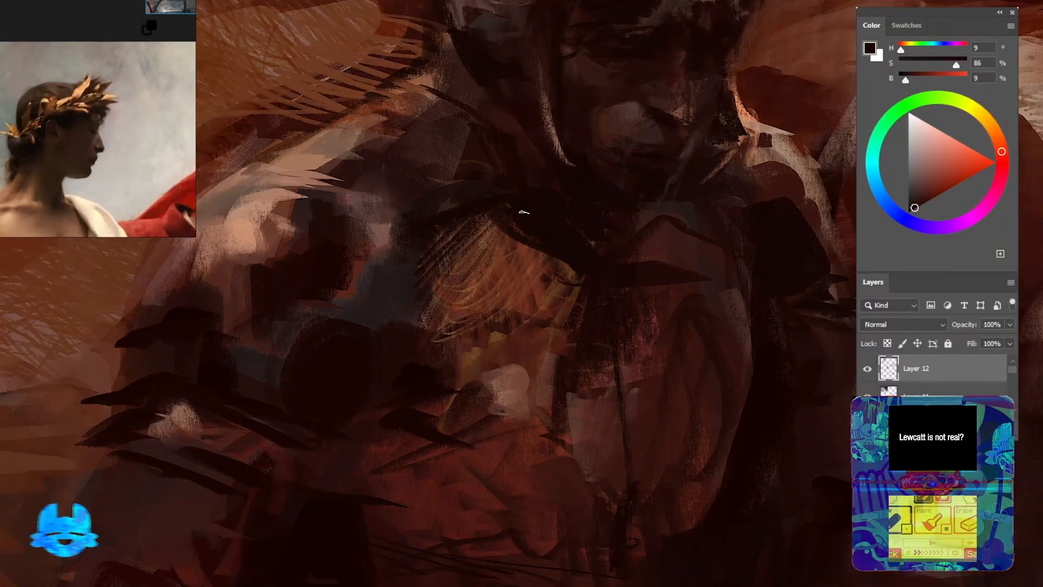
left_click_drag(502, 248, 469, 299)
left_click(532, 150, "alt")
left_click_drag(476, 249, 528, 263)
mouse_move(609, 184)
left_mouse_down()
mouse_move(563, 182)
mouse_move(375, 310)
left_mouse_up()
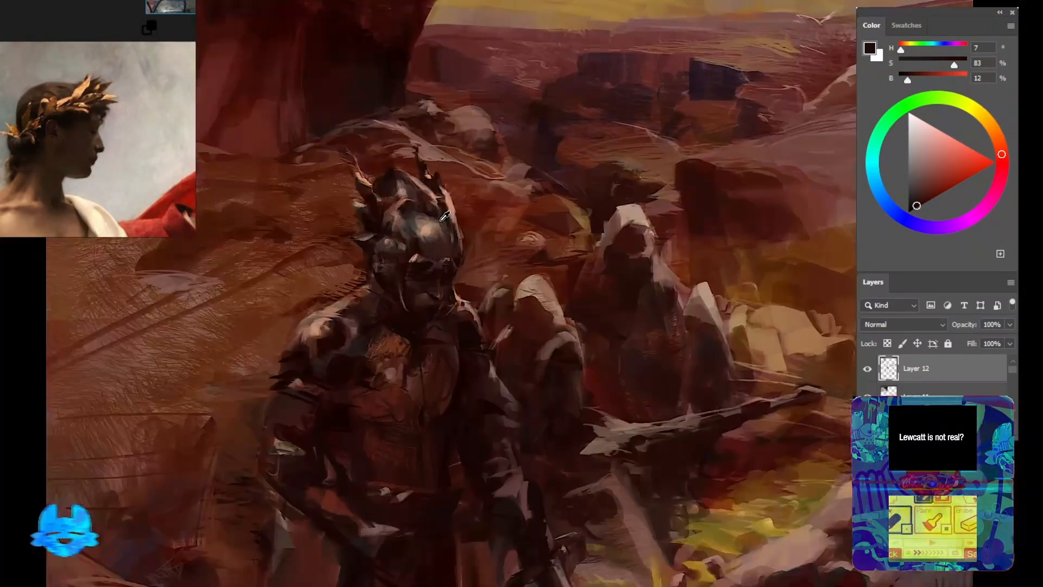
Darken the warrior's torso and the area around the bent arm and waist with sampled dark reds
mouse_move(326, 473)
left_mouse_down()
mouse_move(470, 244)
mouse_move(509, 290)
mouse_move(435, 375)
left_mouse_up()
left_click(498, 292, "alt")
left_click_drag(505, 313, 484, 363)
left_click(489, 414, "alt")
mouse_move(505, 282)
left_mouse_down()
mouse_move(484, 413)
mouse_move(468, 435)
left_mouse_up()
mouse_move(494, 462)
left_mouse_down()
mouse_move(494, 396)
mouse_move(468, 472)
left_mouse_up()
left_click(507, 366, "alt")
left_click(469, 493, "alt")
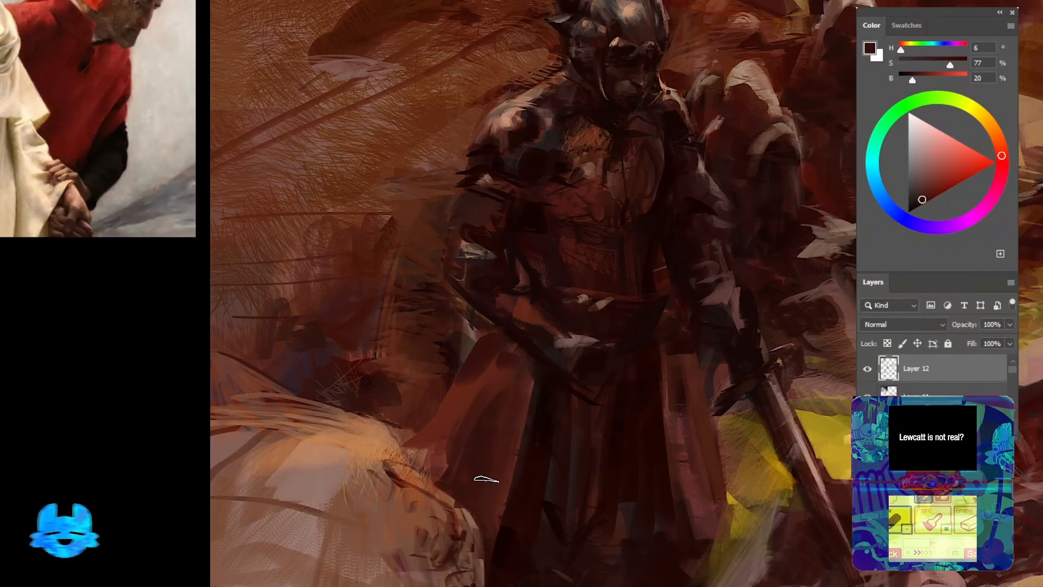
left_click_drag(525, 281, 531, 366)
Rework the background beside the bent arm with dark reds and browns sampled from its surroundings
left_click(452, 418, "alt")
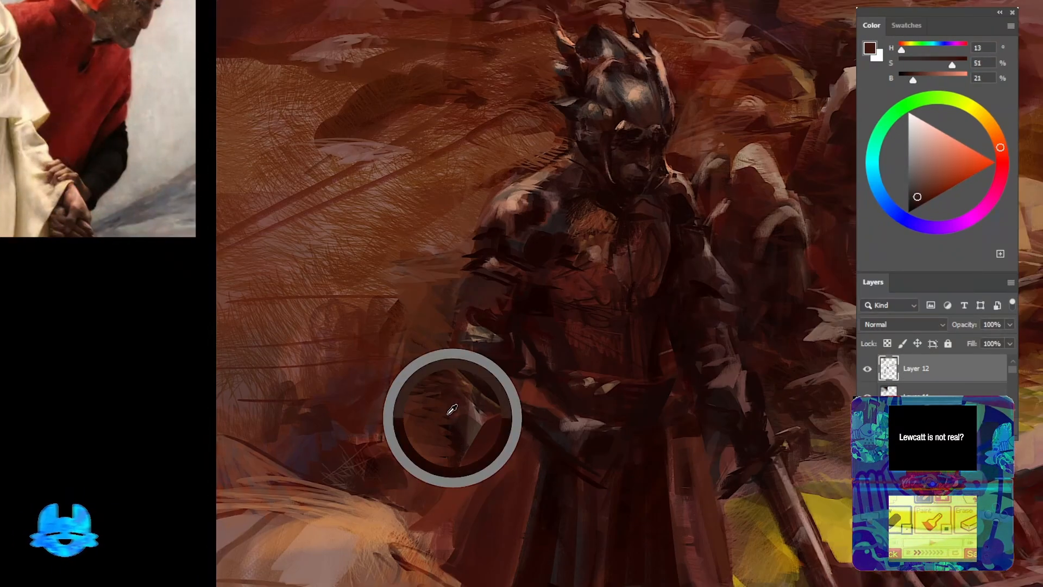
left_click_drag(478, 408, 452, 430)
left_click(471, 428, "alt")
left_click(389, 442, "alt")
left_click_drag(404, 348, 448, 380)
left_click(455, 332, "alt")
left_click(455, 332, "alt")
left_click_drag(440, 315, 510, 391)
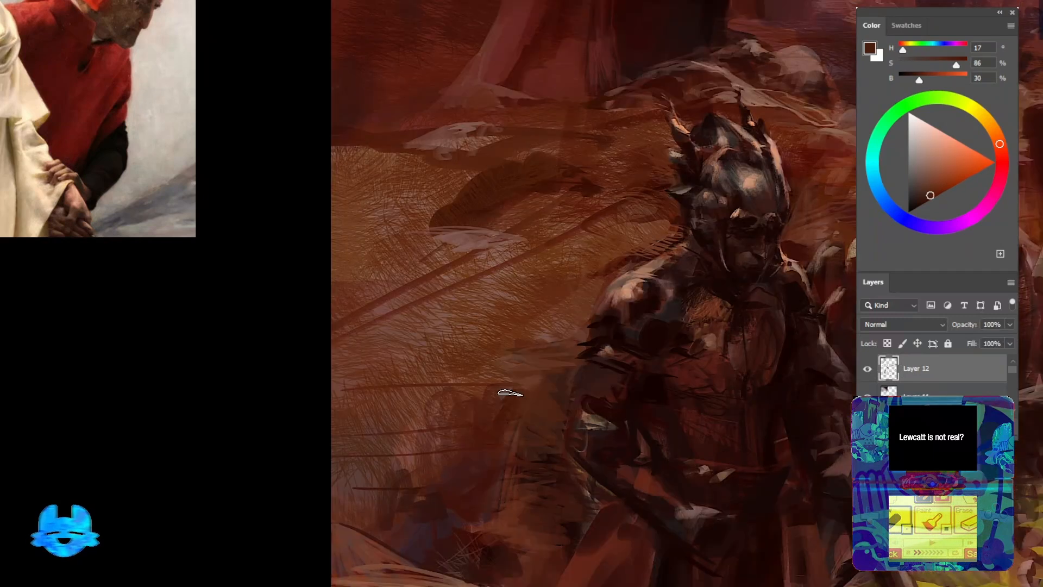
Paint a pale plate on the shoulder beside the neck and blend the background around it
left_click_drag(576, 223, 459, 271)
left_click(488, 260, "alt")
left_click_drag(522, 228, 461, 266)
mouse_move(568, 277)
left_mouse_down()
mouse_move(464, 232)
mouse_move(402, 180)
mouse_move(352, 220)
mouse_move(426, 275)
left_mouse_up()
left_click(386, 204, "alt")
left_click(396, 371, "alt")
left_click(473, 315, "alt")
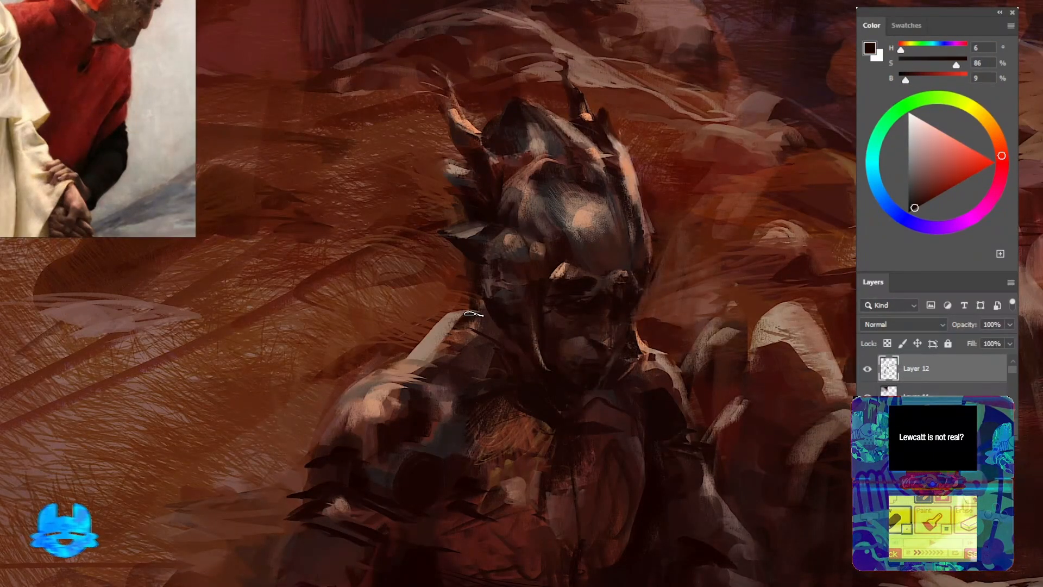
Trim the pale shoulder plate with dark tones and extend it with peach sampled from the neck's rim light
left_click(437, 353, "alt")
mouse_move(469, 326)
left_mouse_down()
mouse_move(460, 338)
mouse_move(431, 301)
mouse_move(472, 288)
left_mouse_up()
left_click(472, 331, "alt")
left_click(578, 266, "alt")
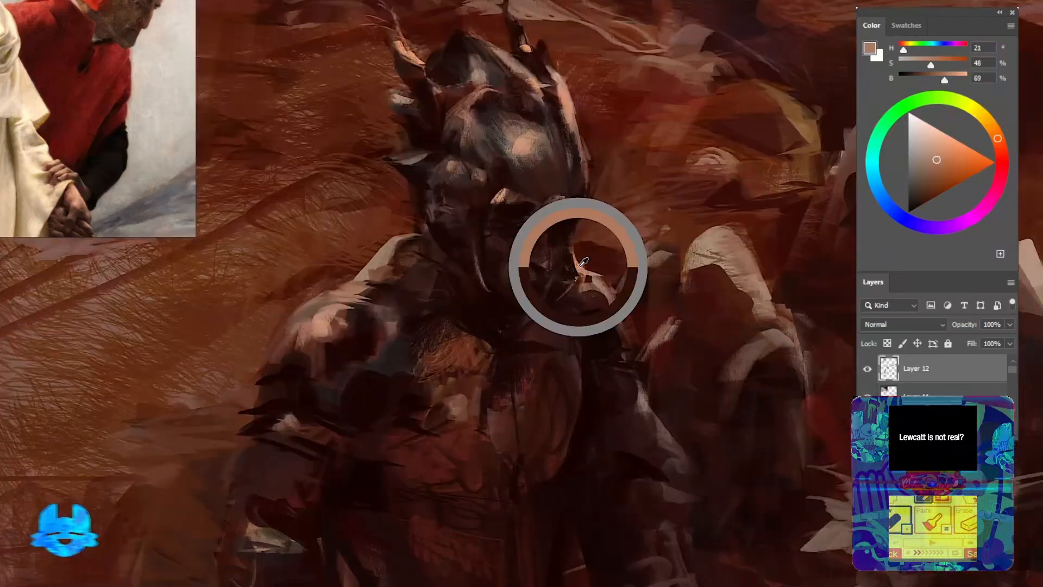
left_click_drag(418, 232, 389, 242)
Dab a small tan highlight on the inner shoulder armour and adjust the chest beneath the chin
left_click(317, 330, "alt")
left_click(416, 335, "alt")
mouse_move(417, 312)
left_mouse_down()
mouse_move(427, 323)
mouse_move(428, 309)
mouse_move(490, 299)
left_mouse_up()
left_click(449, 352, "alt")
left_click(427, 309, "alt")
left_click(478, 276, "alt")
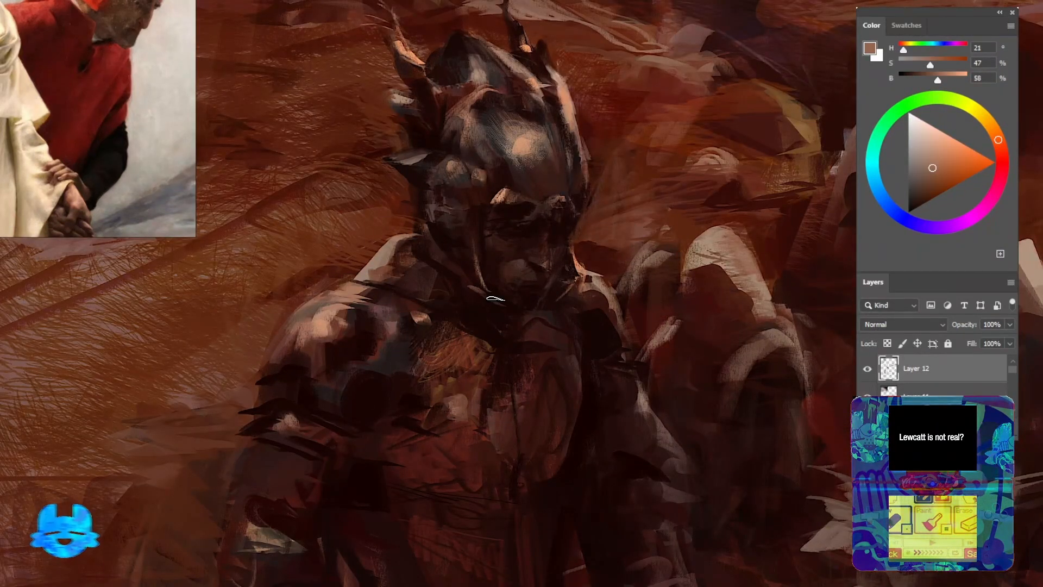
Deepen the shadow between the helmet and the shoulder with sampled near-black
left_click(507, 308, "alt")
left_click(464, 288, "alt")
left_click_drag(433, 229, 453, 270)
scroll(451, 261, "down", 8)
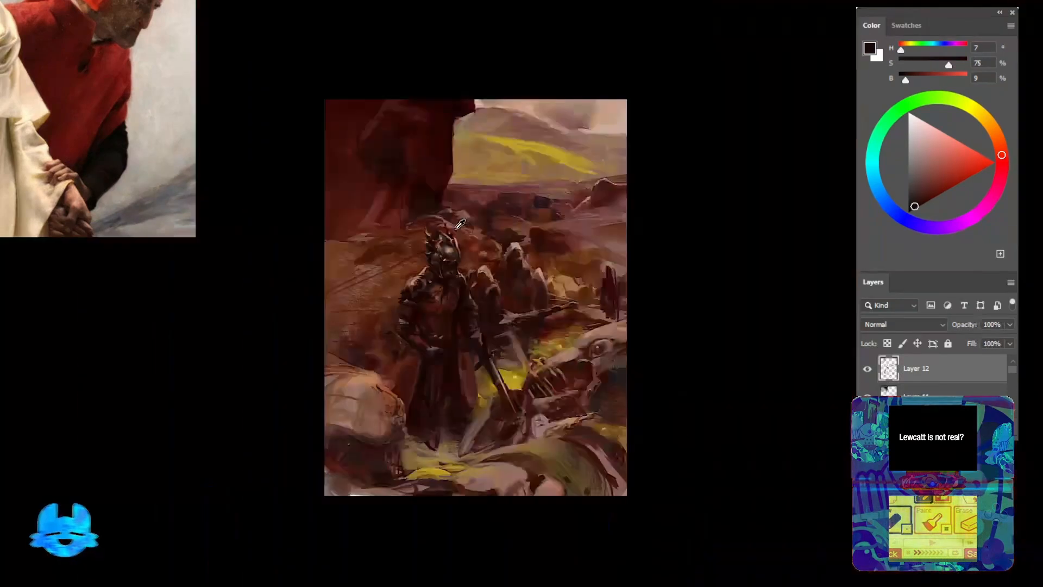
Refine the edges of both arms and lighten the bent arm's upper part and elbow with sampled browns
scroll(443, 244, "up", 6)
left_click_drag(445, 478, 474, 288)
left_click(562, 315, "alt")
mouse_move(570, 326)
left_mouse_down()
mouse_move(538, 291)
mouse_move(603, 332)
left_mouse_up()
left_click(337, 329, "alt")
left_click_drag(337, 301, 325, 346)
left_click(333, 355, "alt")
left_click(333, 331, "alt")
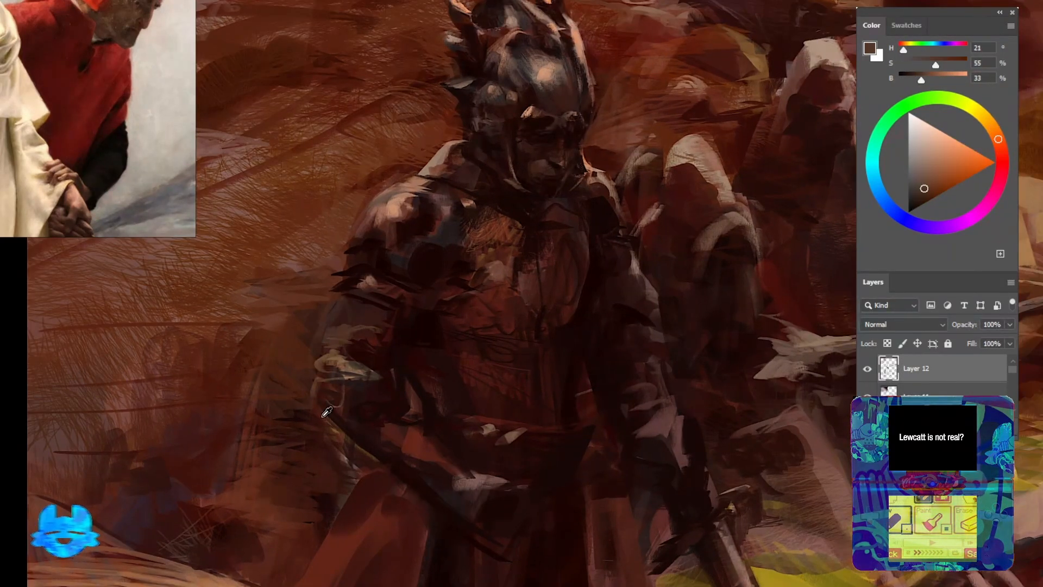
Darken the bent forearm and the chest armour with sampled dark tones, and flip the canvas view horizontally
left_click(325, 415, "alt")
left_click_drag(321, 411, 378, 460)
left_click_drag(387, 390, 363, 380)
left_click(392, 393, "alt")
left_click(408, 308, "alt")
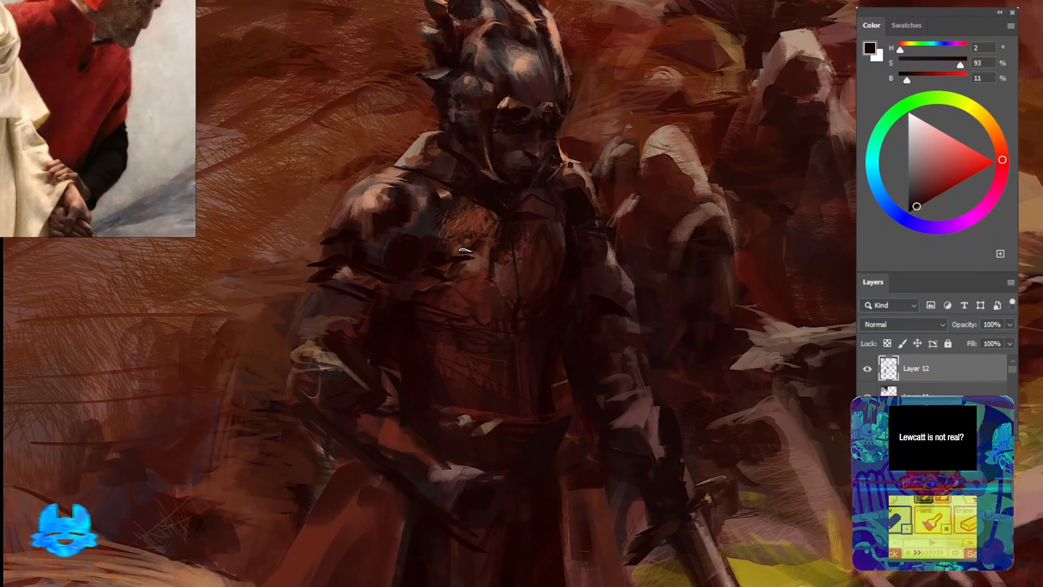
left_click_drag(478, 206, 463, 245)
scroll(423, 391, "down", 5)
key("F2")
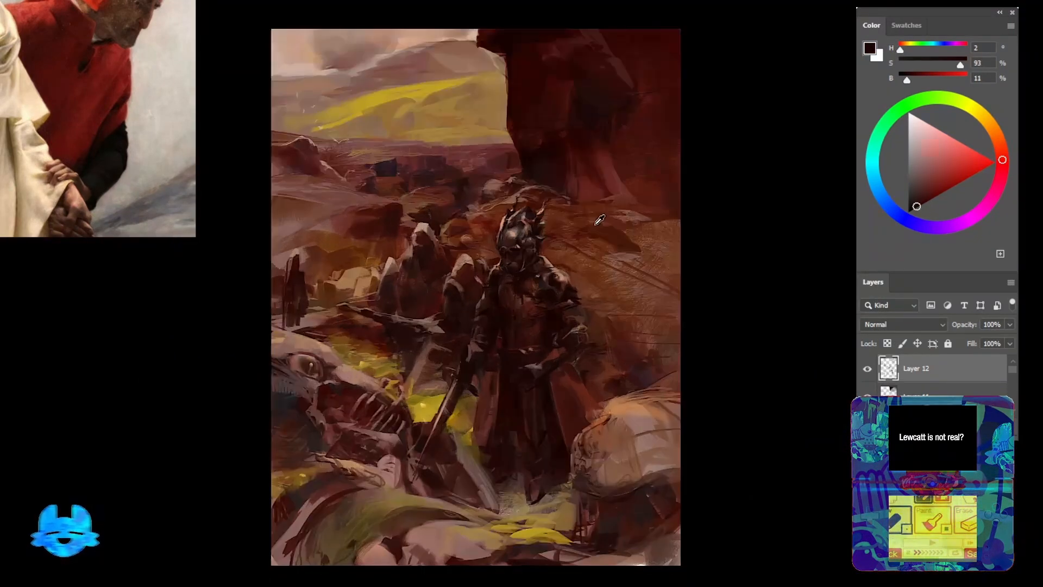
Refine the chest and shoulder armour of the warrior using tones sampled from the surrounding plates
scroll(600, 220, "up", 5)
left_click(539, 347, "alt")
left_click(547, 341, "alt")
left_click_drag(526, 308, 554, 314)
left_click(537, 222, "alt")
left_click(562, 283, "alt")
left_click(570, 257, "alt")
left_click(582, 224, "alt")
left_click(593, 320, "alt")
left_click(623, 332, "alt")
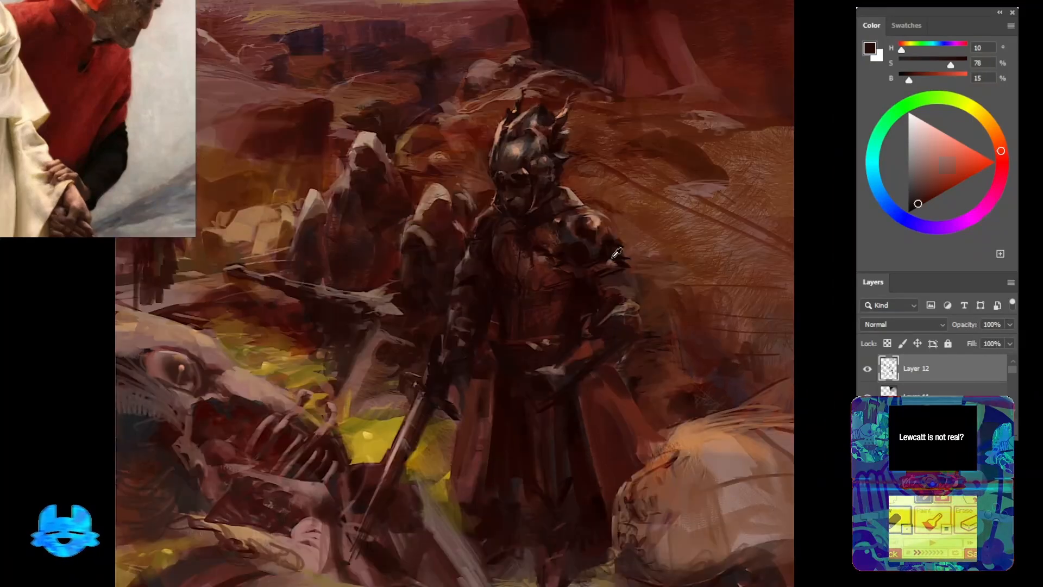
Paint dark spiky strokes at the elbow and outer forearm of the bent arm
left_click_drag(634, 290, 642, 323)
left_click_drag(619, 304, 664, 377)
scroll(605, 275, "down", 10)
scroll(597, 274, "up", 5)
scroll(544, 277, "down", 2)
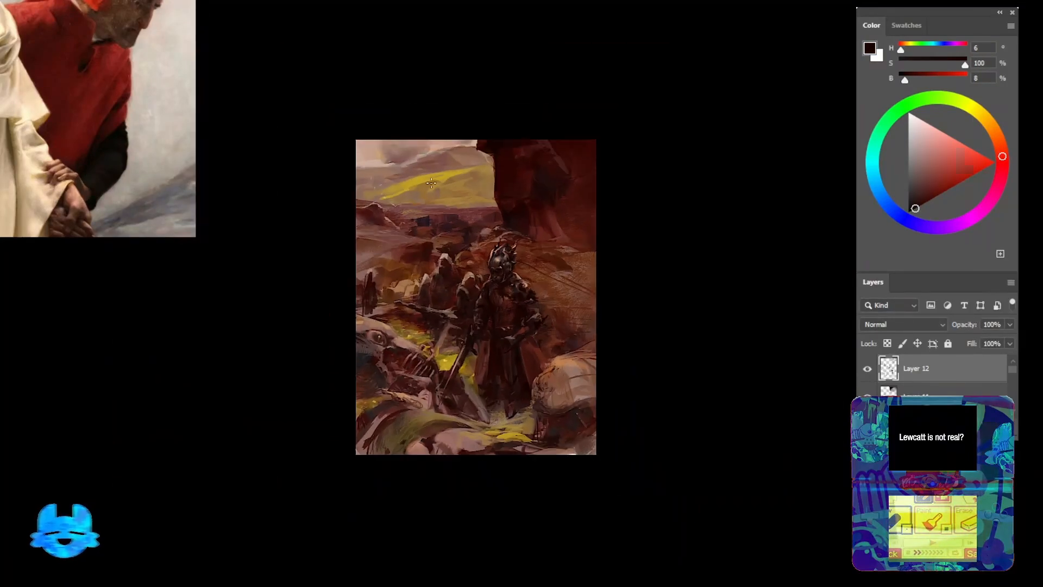
Rework the grey diagonal beam beside the warrior's feet with a sampled muted grey-brown
scroll(444, 279, "up", 7)
scroll(444, 280, "up", 3)
left_click_drag(444, 279, 381, 105)
left_click(501, 450, "alt")
left_click(447, 443, "alt")
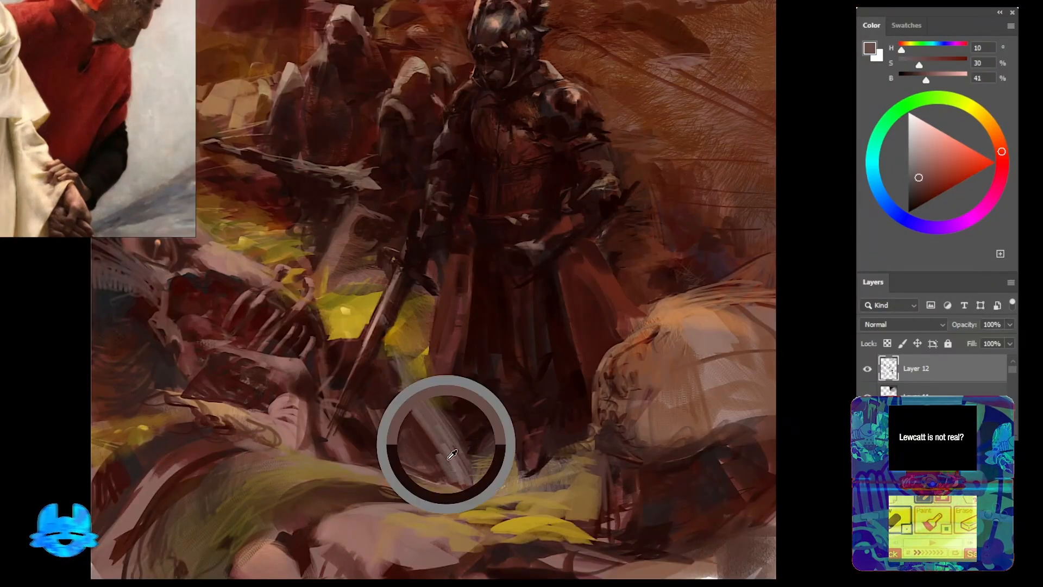
left_click_drag(416, 423, 430, 466)
scroll(97, 119, "down", 8)
scroll(98, 119, "up", 8)
left_click_drag(424, 391, 443, 374)
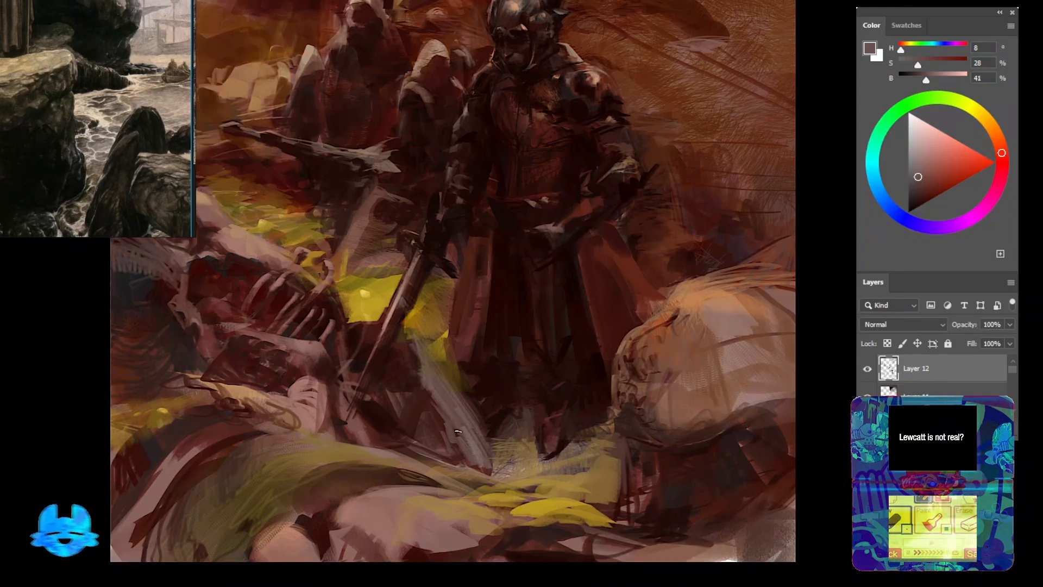
Paint sampled ground tones over the foreground below the warrior's feet, extending it toward the lower corner
left_click(460, 380, "alt")
mouse_move(478, 435)
left_mouse_down()
mouse_move(492, 471)
mouse_move(701, 553)
left_mouse_up()
left_click(603, 515, "alt")
left_click_drag(638, 534, 572, 480)
mouse_move(304, 407)
left_mouse_down()
mouse_move(473, 430)
mouse_move(385, 415)
left_mouse_up()
Add dark strokes around the sword's tip and the ground next to the diagonal beam
left_click(419, 430, "alt")
left_click(494, 425, "alt")
left_click(460, 337, "alt")
mouse_move(499, 377)
left_mouse_down()
mouse_move(465, 384)
mouse_move(473, 362)
left_mouse_up()
Paint dark rock shapes over the pale upright form behind the sword hilt
left_click(518, 279, "alt")
left_click_drag(476, 278, 496, 329)
left_click(501, 227, "alt")
left_click_drag(498, 224, 510, 247)
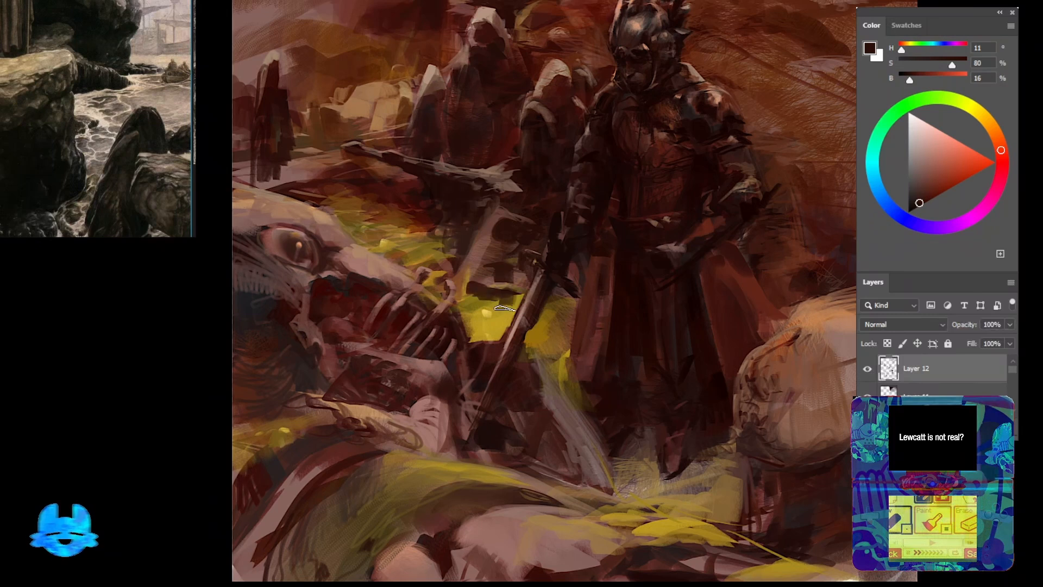
Cover the upper edge of the bright yellow patch behind the sword with sampled dark and red-brown strokes
left_click_drag(505, 308, 519, 289)
left_click(511, 300, "alt")
left_click(492, 293, "alt")
left_click_drag(465, 310, 504, 308)
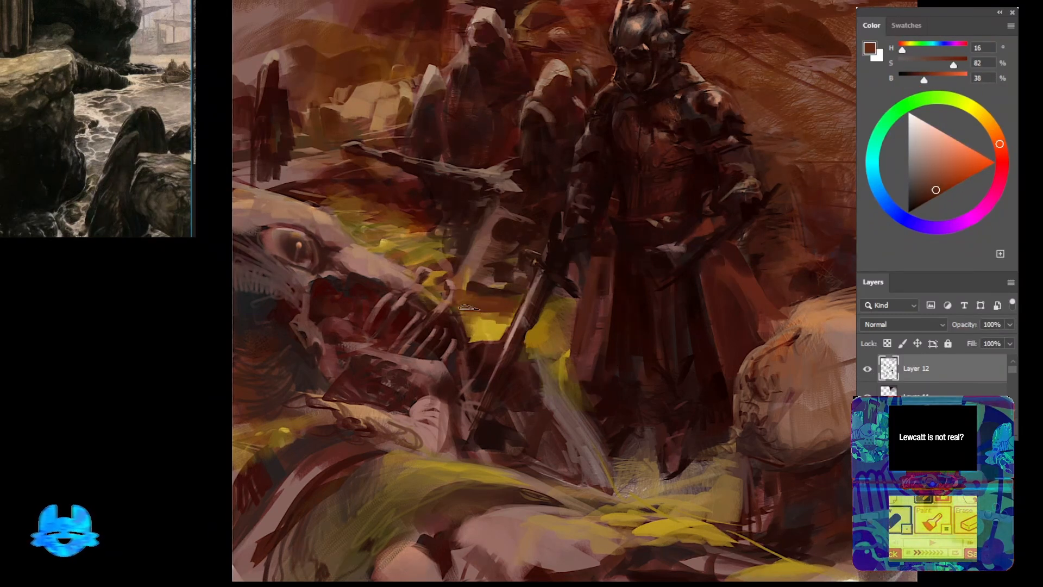
left_click_drag(446, 349, 391, 350)
Shape the rock behind the sword hilt with near-black shadow strokes
left_click(488, 337, "alt")
mouse_move(462, 308)
left_mouse_down()
mouse_move(497, 314)
mouse_move(466, 384)
left_mouse_up()
left_click(479, 358, "alt")
left_click(481, 426, "alt")
left_click_drag(482, 442, 486, 450)
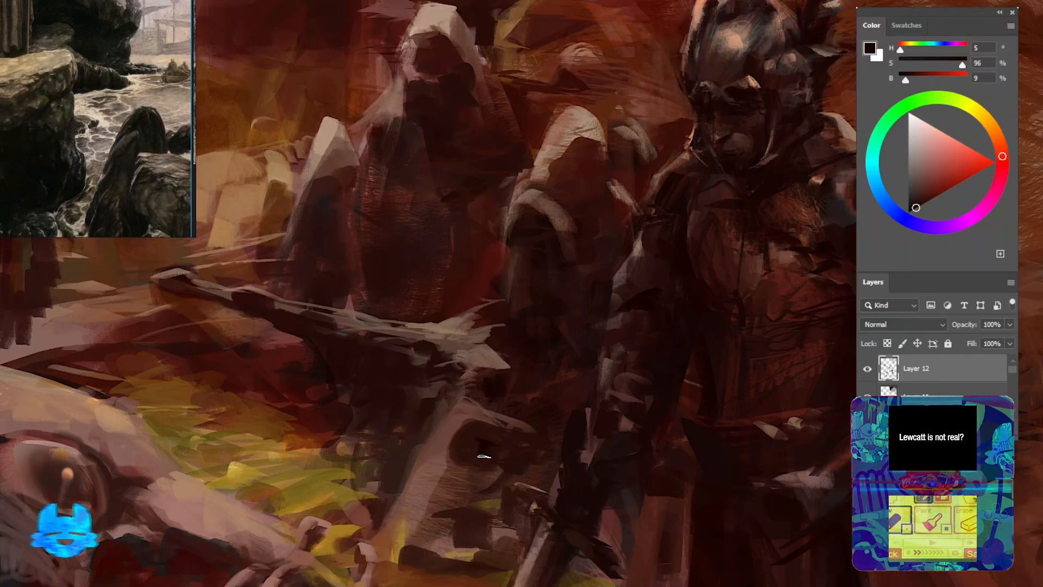
Refine the pale rock beneath the horizontal trunk and darken the area under the hooded figures
left_click(396, 429, "alt")
left_click_drag(384, 426, 477, 431)
left_click(407, 332, "alt")
left_click(420, 376, "alt")
mouse_move(394, 299)
left_mouse_down()
mouse_move(441, 304)
mouse_move(489, 390)
left_mouse_up()
mouse_move(459, 353)
left_mouse_down()
mouse_move(535, 387)
mouse_move(544, 367)
left_mouse_up()
left_click_drag(530, 271, 530, 356)
Adjust the hooded figures' robes and the rocks behind them with sampled browns
left_click(546, 221, "alt")
left_click(530, 213, "alt")
mouse_move(503, 206)
left_mouse_down()
mouse_move(522, 207)
mouse_move(543, 302)
mouse_move(554, 291)
left_mouse_up()
left_click(548, 302, "alt")
left_click_drag(684, 310, 608, 225)
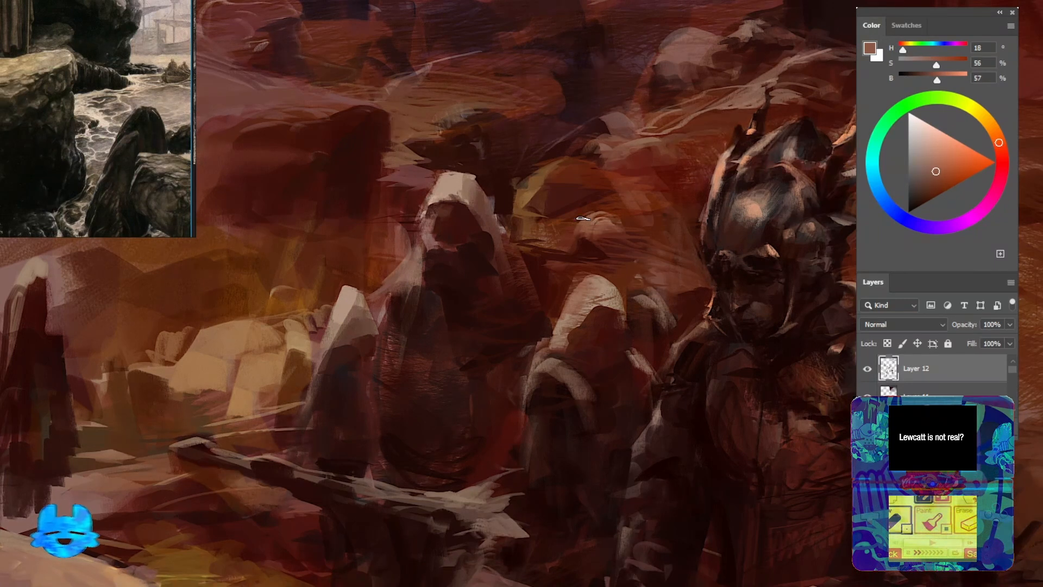
left_click_drag(530, 243, 550, 206)
Repaint the tallest hooded figure's shoulder edge and the shaded face inside its hood with sampled dark red-browns
left_click(408, 303, "alt")
left_click_drag(405, 253, 403, 293)
left_click(468, 209, "alt")
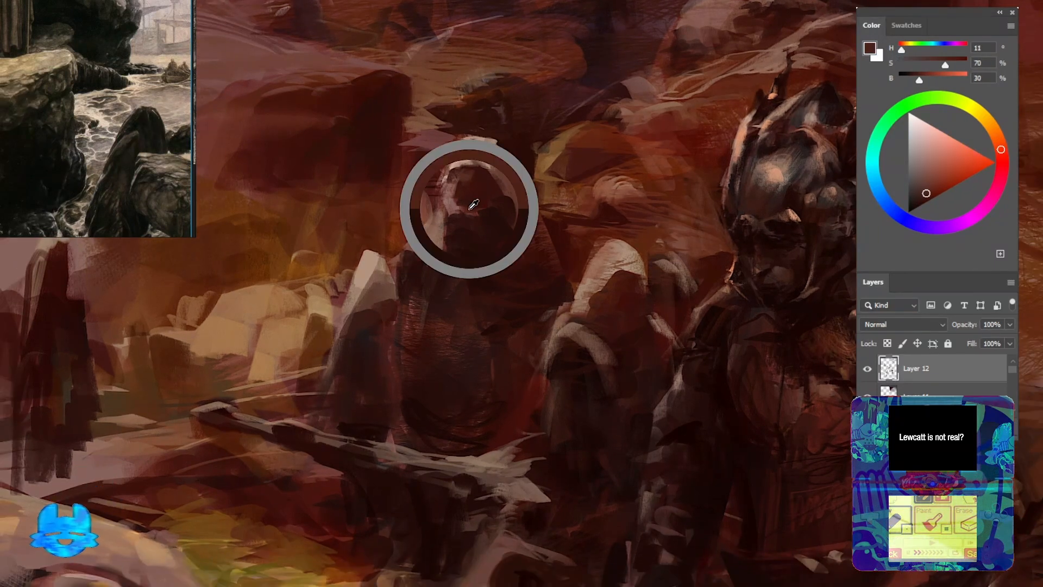
left_click_drag(450, 183, 446, 204)
left_click_drag(456, 267, 474, 236)
Darken the tallest hooded figure's robe sides and the area beneath the hood with sampled near-black reds
left_click(422, 270, "alt")
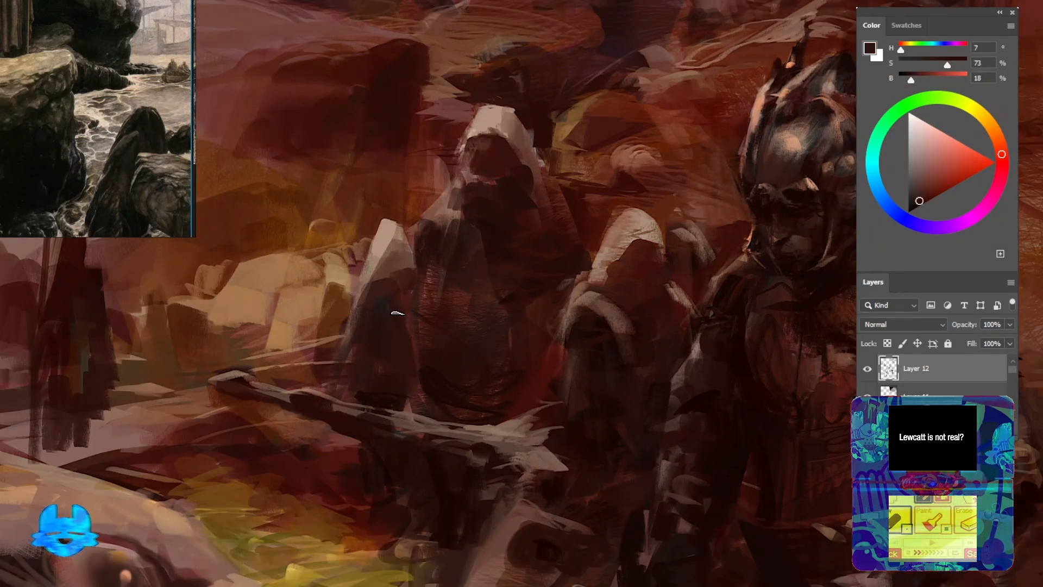
left_click_drag(398, 313, 427, 293)
left_click_drag(533, 295, 550, 294)
left_click(470, 159, "alt")
mouse_move(477, 180)
left_mouse_down()
mouse_move(501, 213)
mouse_move(462, 218)
left_mouse_up()
Rework the hood edge and the shaded folds down the front of the tallest figure's robe with sampled dark red-browns
left_click(515, 218, "alt")
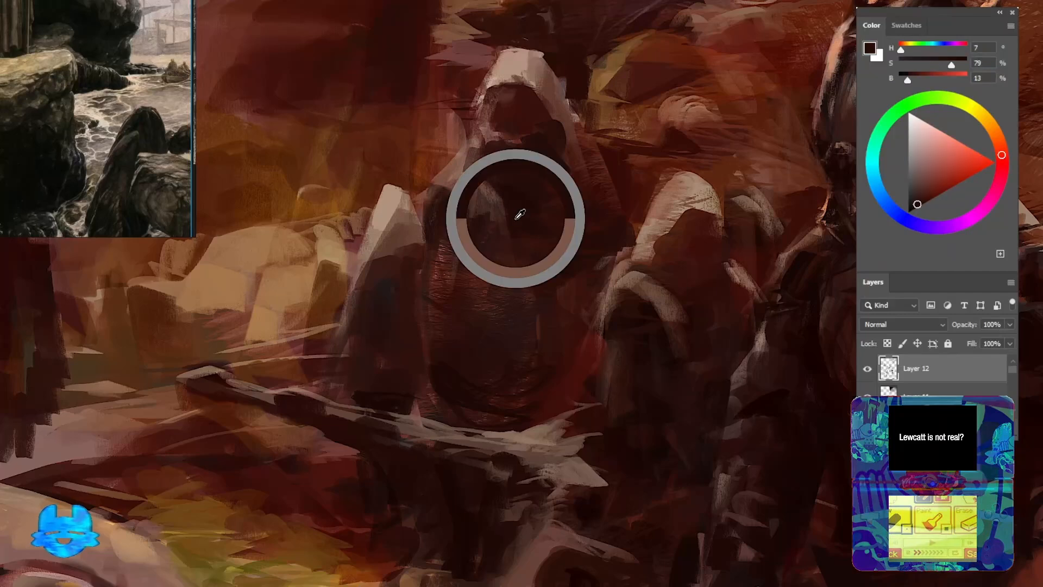
left_click(461, 197, "alt")
left_click(457, 176, "alt")
left_click_drag(461, 92, 489, 216)
left_click(489, 211, "alt")
left_click_drag(482, 253, 474, 229)
left_click(494, 226, "alt")
mouse_move(468, 291)
left_mouse_down()
mouse_move(499, 230)
mouse_move(475, 256)
left_mouse_up()
mouse_move(478, 229)
left_mouse_down()
mouse_move(442, 242)
mouse_move(384, 312)
left_mouse_up()
Refine the tallest hooded figure's outer shoulder and the rock tones around its hood with colours sampled nearby
left_click(582, 208, "alt")
left_click_drag(584, 205, 619, 240)
left_click(478, 182, "alt")
mouse_move(513, 175)
left_mouse_down()
mouse_move(492, 168)
mouse_move(591, 201)
mouse_move(483, 261)
mouse_move(552, 255)
left_mouse_up()
left_click_drag(552, 116, 479, 191)
left_click(558, 362, "alt")
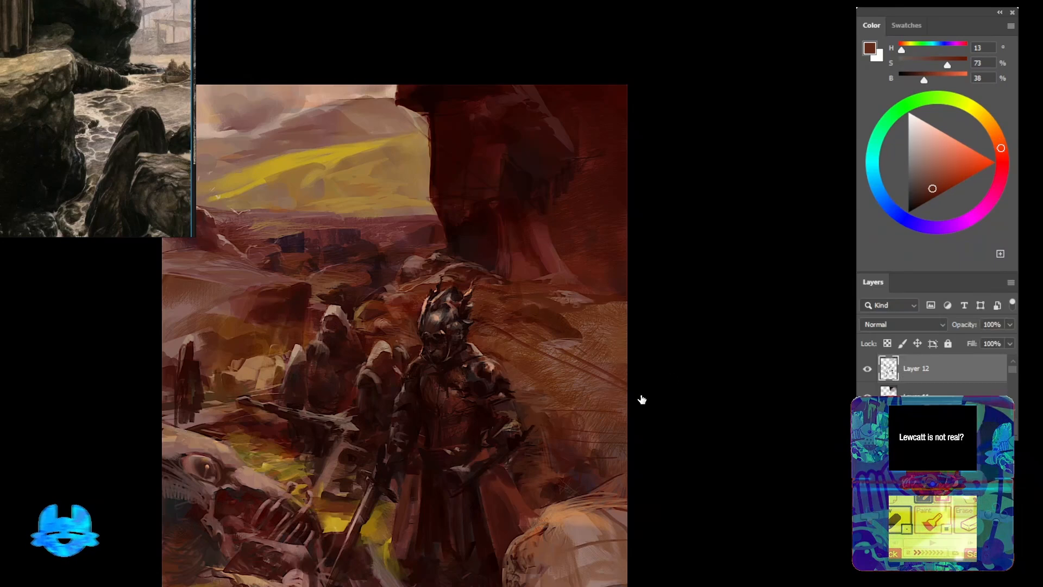
Paint over the textured desert ground beside the warrior's shoulder with sampled reddish browns
scroll(117, 82, "down", 5)
scroll(117, 49, "up", 5)
left_click(475, 343, "alt")
mouse_move(576, 348)
left_mouse_down()
mouse_move(489, 342)
mouse_move(486, 357)
mouse_move(509, 360)
left_mouse_up()
left_click(497, 374, "alt")
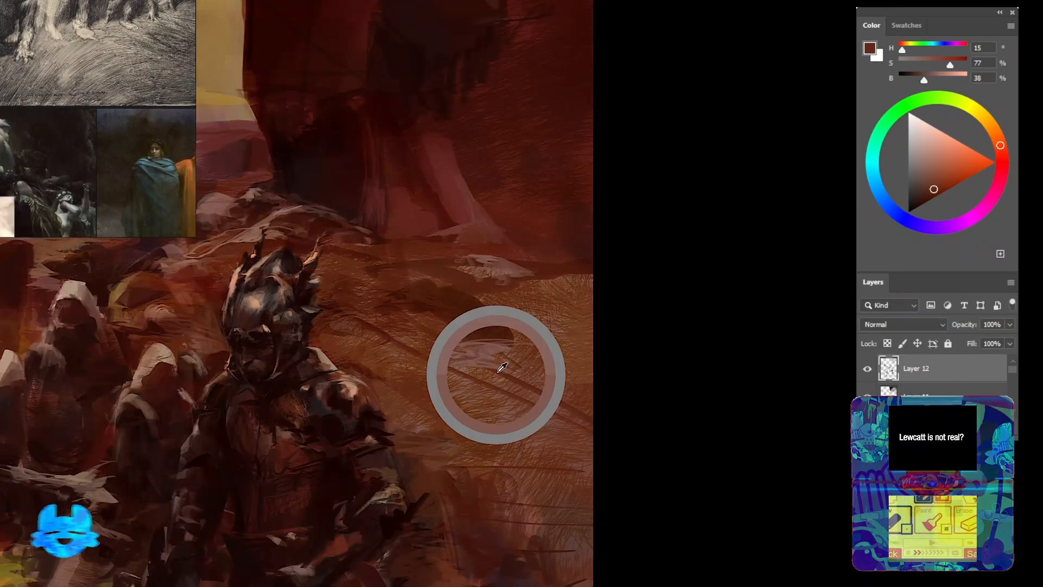
Paint brown and reddish strokes on the slope beside the armored figure, using colors sampled from the ground
left_click(420, 389, "alt")
left_click_drag(424, 373, 461, 356)
left_click(386, 346, "alt")
left_click_drag(386, 339, 425, 347)
left_click_drag(356, 325, 399, 341)
left_click(503, 340, "alt")
Build up the slope behind the figure with pale pinkish patches and a dark brown shadow, sampling nearby tones
mouse_move(508, 360)
left_mouse_down()
mouse_move(480, 344)
mouse_move(448, 362)
mouse_move(545, 381)
mouse_move(585, 282)
left_mouse_up()
left_click(494, 275, "alt")
left_click(542, 374, "alt")
left_click(547, 389, "alt")
scroll(509, 398, "up", 2)
left_click_drag(523, 112, 572, 194)
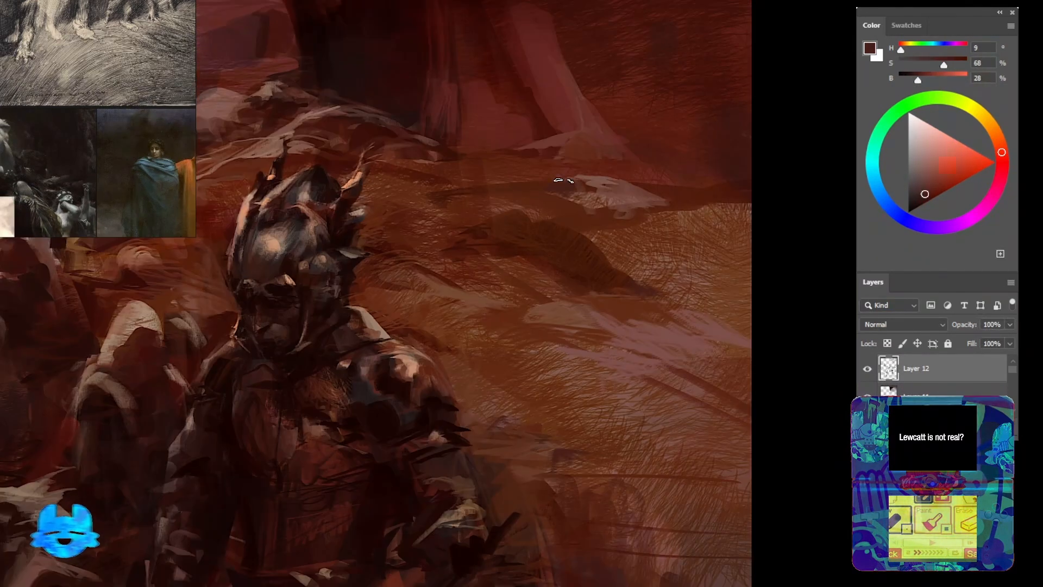
Sample dark reds and paint shadow masses and hanging vertical strokes on the large cliff
left_click_drag(305, 86, 563, 250)
left_click(560, 250, "alt")
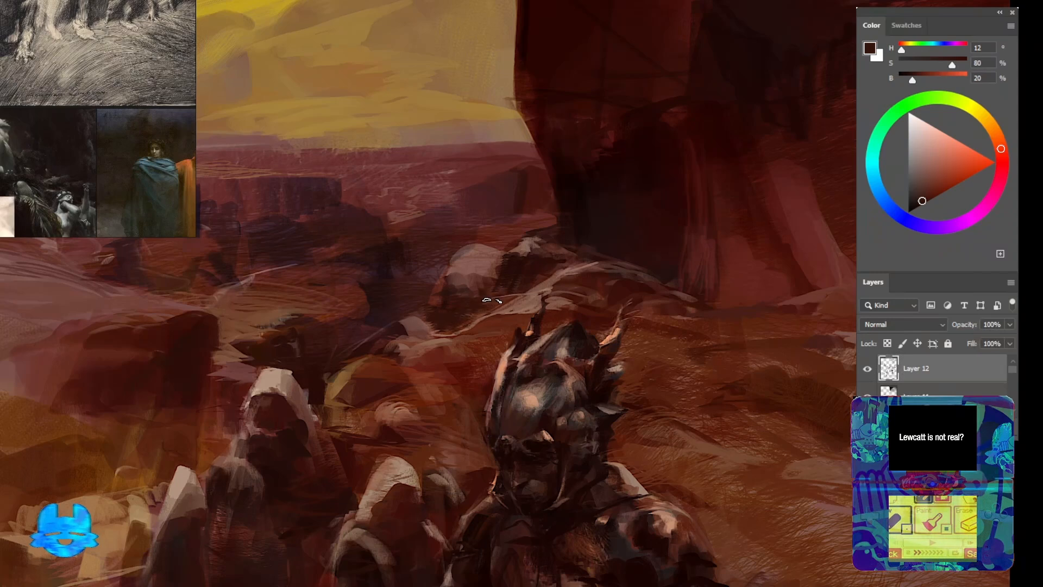
left_click_drag(491, 300, 475, 276)
left_click_drag(547, 158, 614, 131)
left_click(566, 164, "alt")
left_click_drag(524, 177, 545, 195)
left_click(628, 108, "alt")
left_click_drag(628, 108, 531, 223)
left_click(632, 219, "alt")
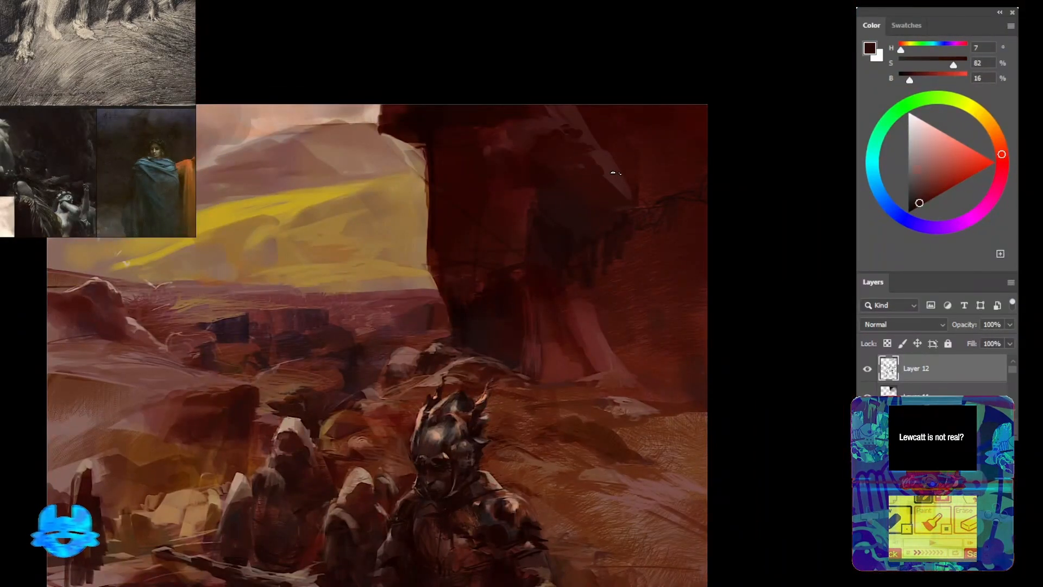
Cover the cliff's light diagonal streak with dark red and roughen the cliff edge against the sky
left_click(614, 173, "alt")
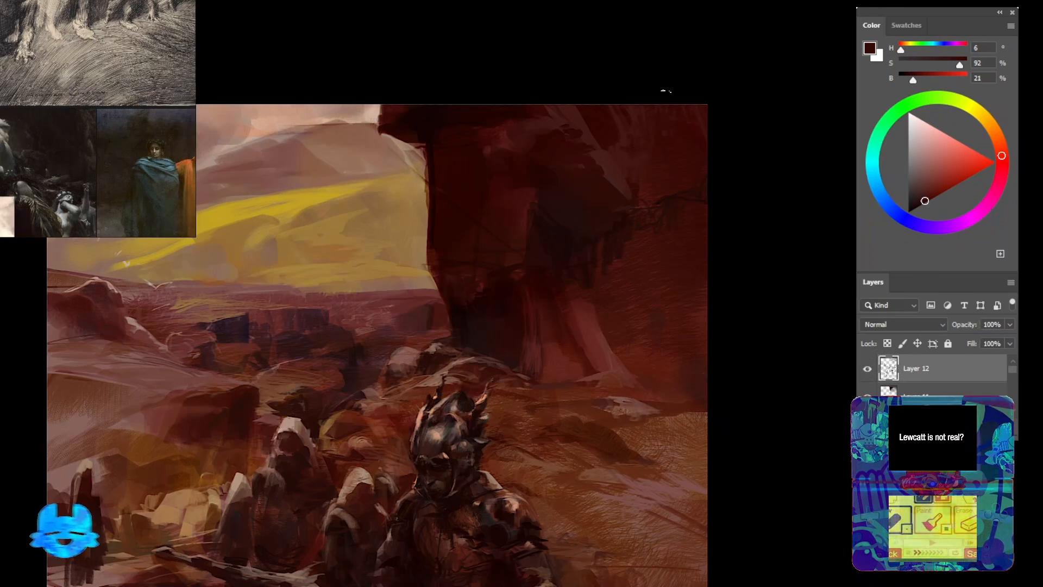
left_click_drag(601, 255, 693, 306)
left_click(530, 280, "alt")
left_click_drag(517, 295, 516, 253)
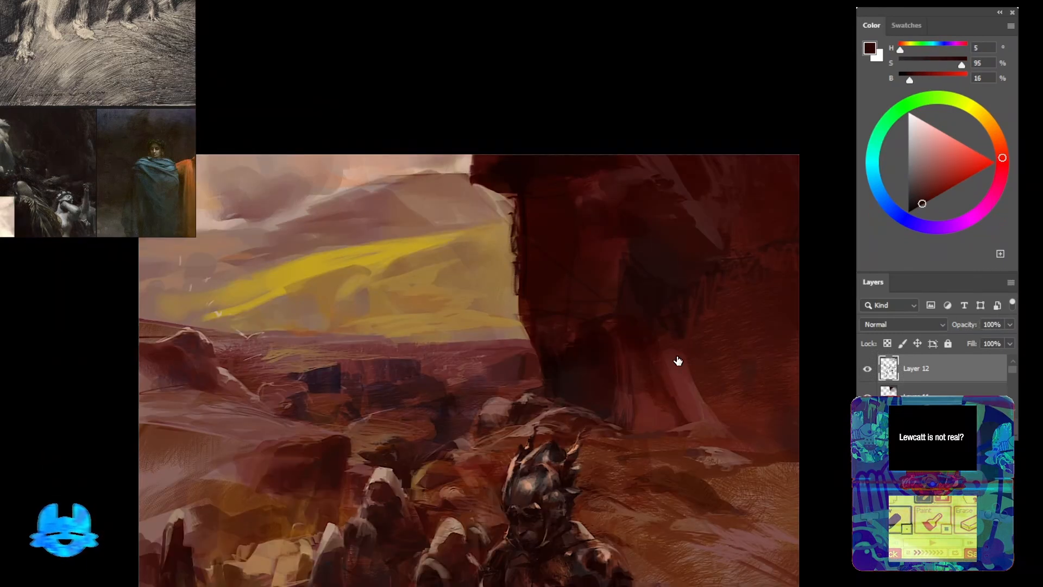
left_click(503, 256, "alt")
Deepen the cliff face with near-black red and break up its pinkish base with vertical strokes
left_click_drag(665, 344, 579, 273)
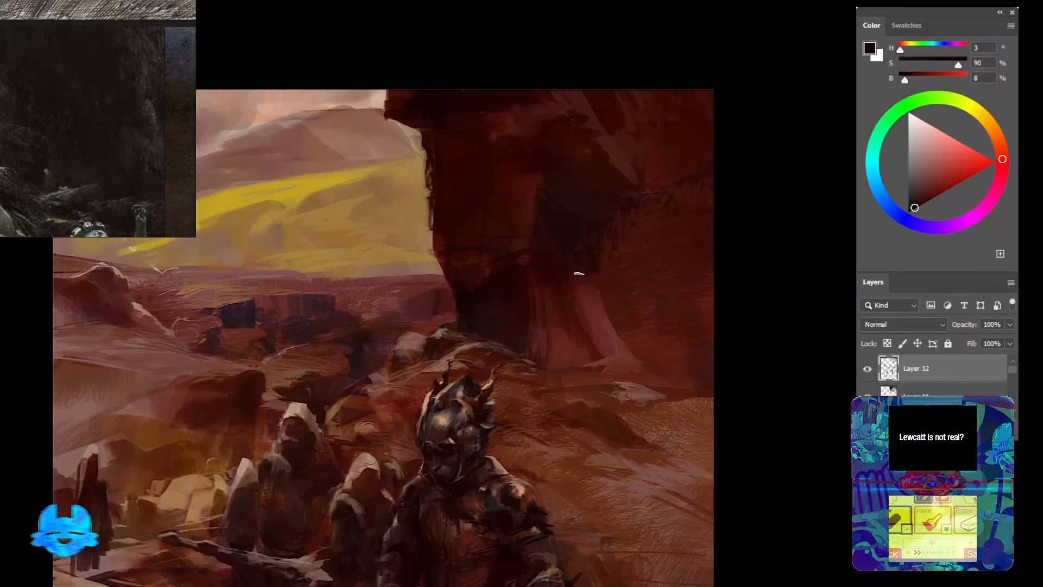
left_click(494, 135, "alt")
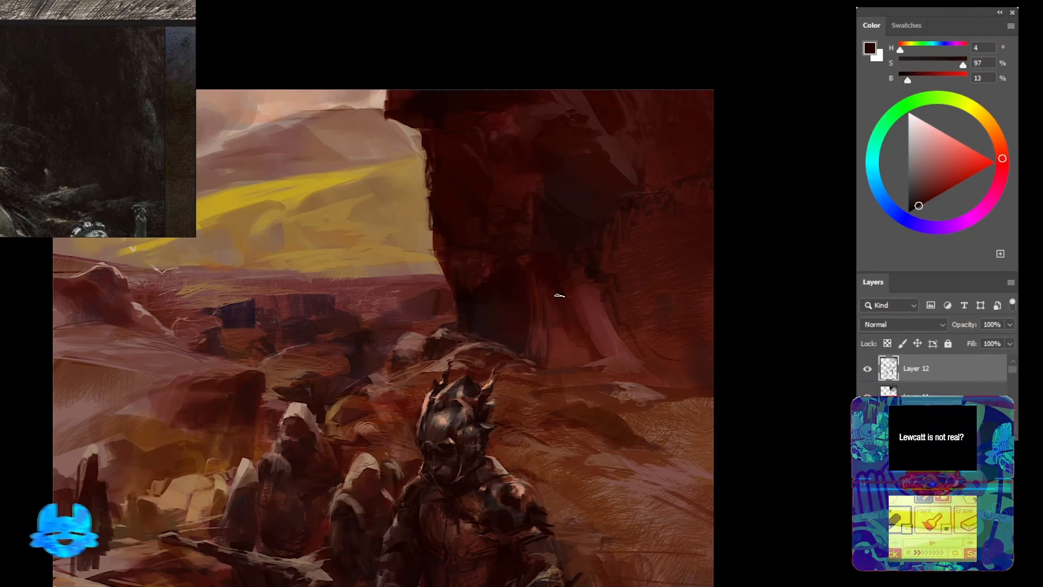
left_click(469, 316, "alt")
left_click_drag(559, 348, 598, 357)
left_click(619, 354, "alt")
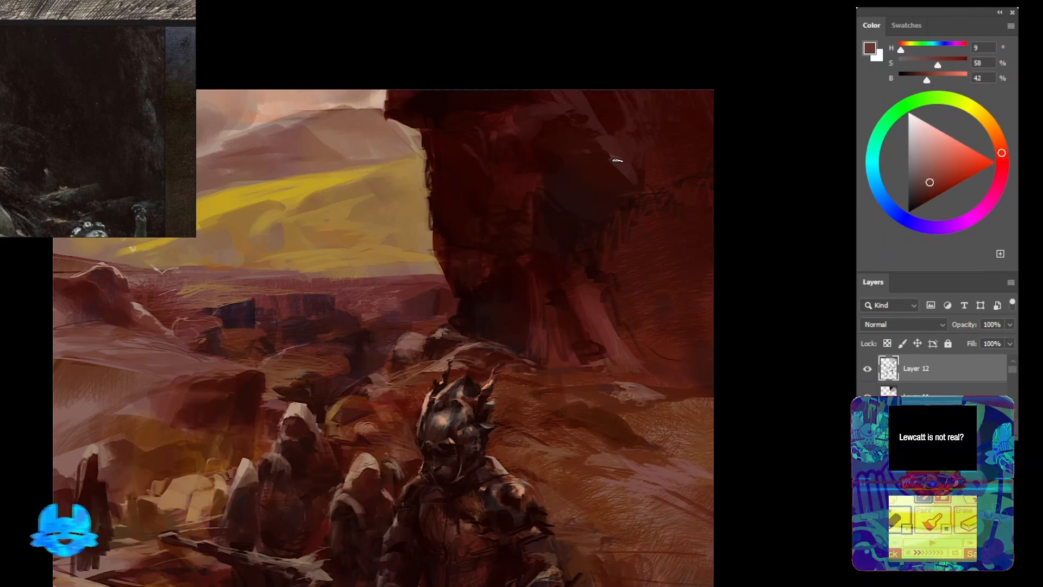
Tone down the cliff's upper facet and paint the edge where its base meets the ground
left_click(617, 155, "alt")
left_click_drag(605, 165, 620, 139)
left_click(616, 157, "alt")
left_click(590, 344, "alt")
mouse_move(649, 339)
left_mouse_down()
mouse_move(658, 368)
mouse_move(709, 378)
mouse_move(684, 386)
mouse_move(678, 360)
mouse_move(678, 370)
mouse_move(639, 359)
left_mouse_up()
left_click(676, 359, "alt")
Paint sampled reddish-brown tones on the ground around the figure's helmet and the rocks behind it
left_click(559, 374, "alt")
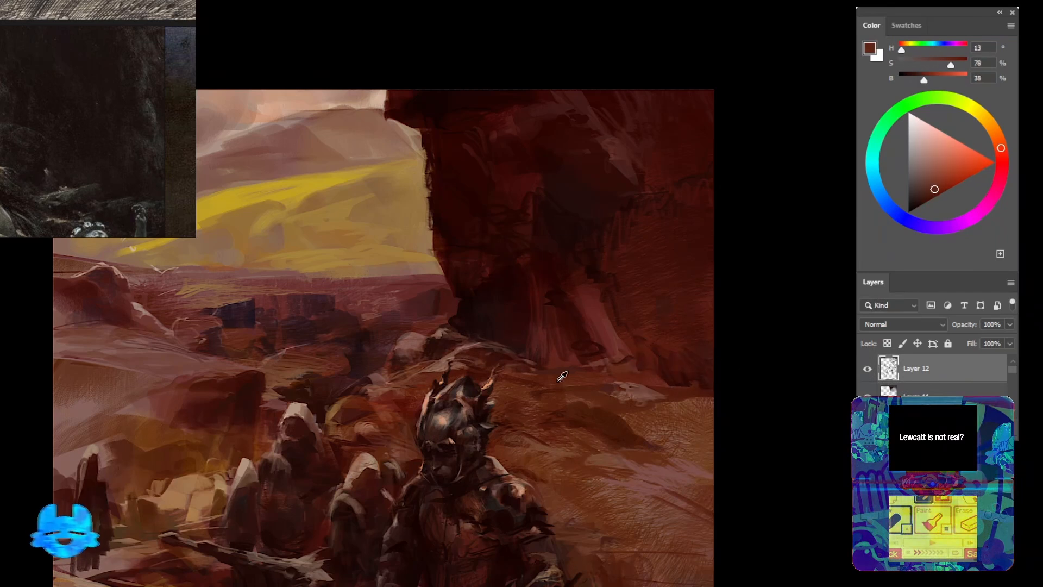
left_click(581, 400, "alt")
left_click_drag(572, 387, 542, 382)
left_click(481, 381, "alt")
left_click(380, 403, "alt")
left_click_drag(363, 380, 400, 384)
left_click(379, 375, "alt")
left_click_drag(426, 327, 539, 267)
left_click_drag(539, 267, 386, 305)
left_click_drag(488, 304, 618, 212)
left_click(400, 260, "alt")
left_click(396, 272, "alt")
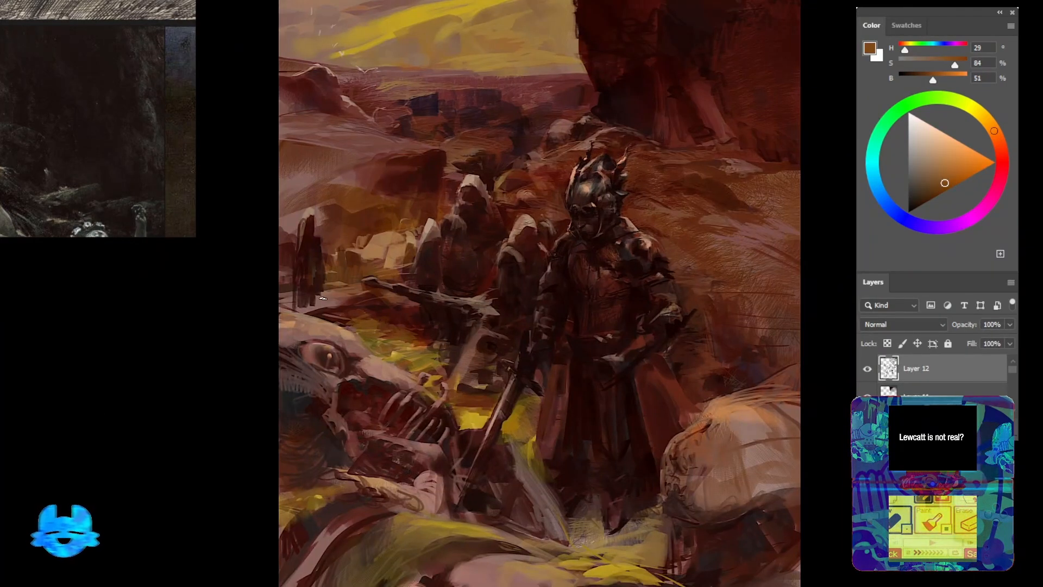
Lasso the figure's helmeted head and copy it from a merged stamp of the painting onto its own layer
mouse_move(483, 290)
left_mouse_down()
mouse_move(587, 370)
mouse_move(574, 353)
left_mouse_up()
mouse_move(402, 195)
left_mouse_down()
mouse_move(507, 275)
mouse_move(414, 157)
left_mouse_up()
key("ctrl+alt+shift+n")
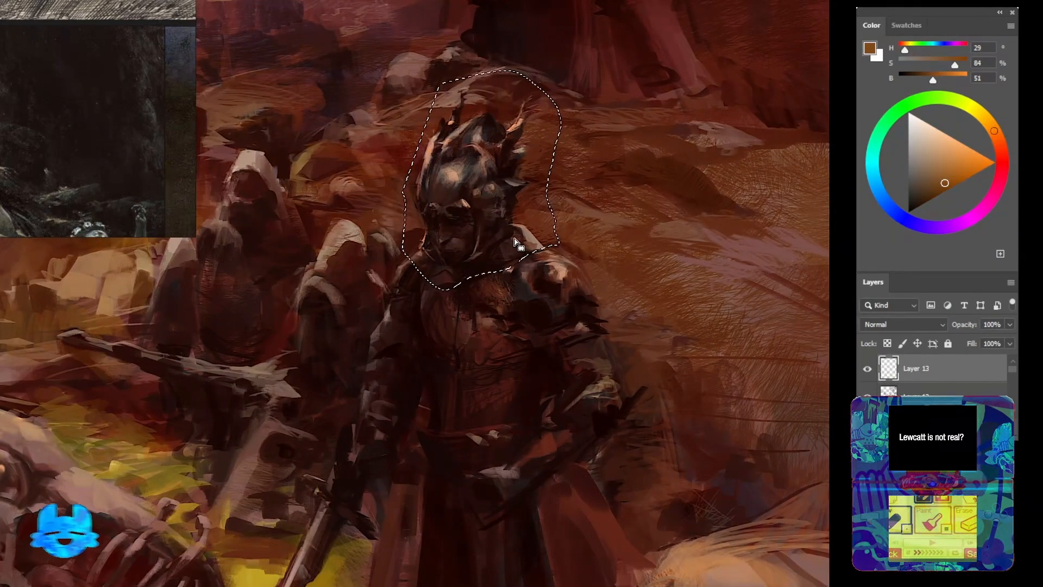
key("ctrl+alt+shift+e")
key("ctrl+j")
Shift the copied head slightly and adjust it with Free Transform
left_click_drag(461, 190, 478, 180)
key("ctrl+t")
key("Return")
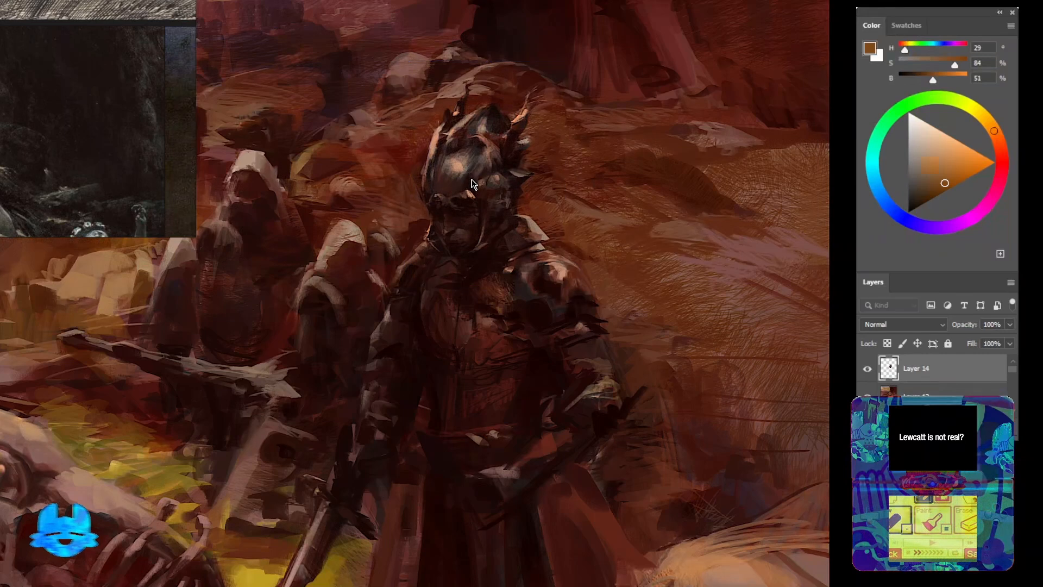
Flip the canvas view horizontally and readjust the copied head with Free Transform
key("ctrl+0")
key("ctrl+shift+h")
left_click_drag(443, 225, 468, 206)
key("ctrl+t")
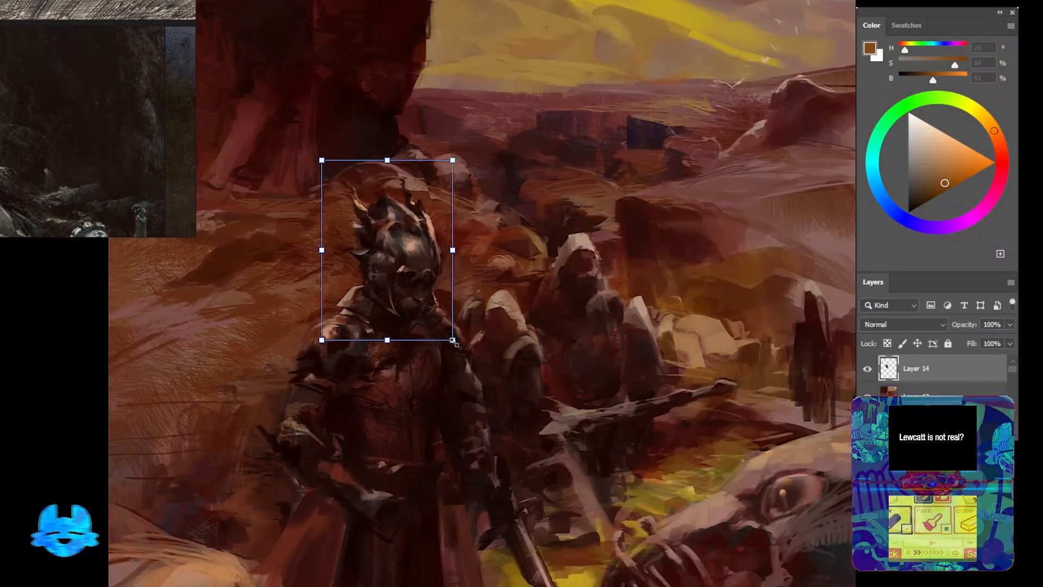
left_click_drag(456, 342, 539, 358)
key("Return")
key("ctrl+0")
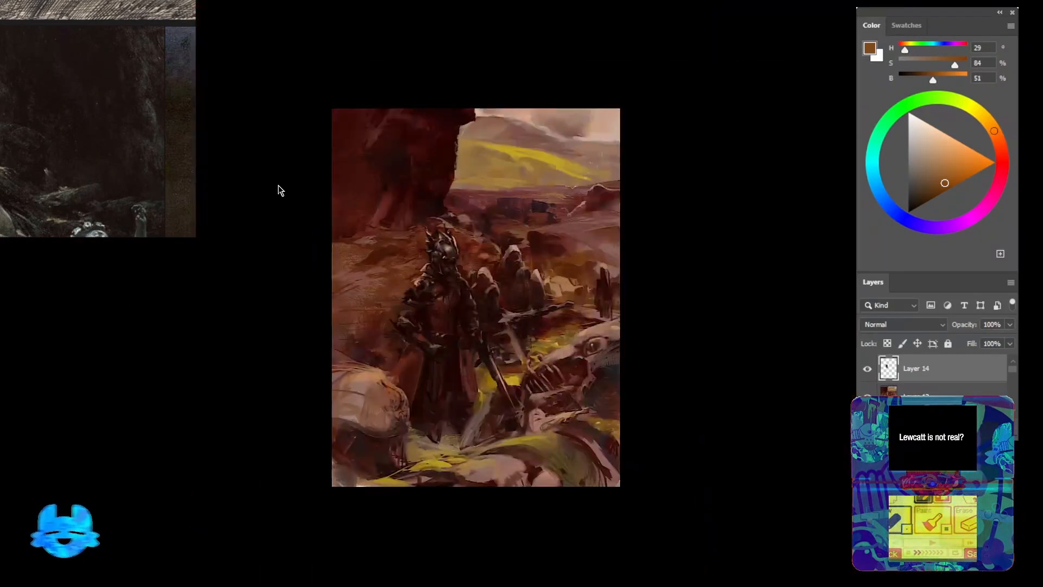
Switch to the Brush and paint over the edges of the copied head with sampled tones to blend it in
key("b")
left_click_drag(403, 258, 450, 283)
left_click(450, 320, "alt")
left_click_drag(402, 370, 420, 364)
left_click_drag(424, 359, 383, 422)
left_click(505, 267, "alt")
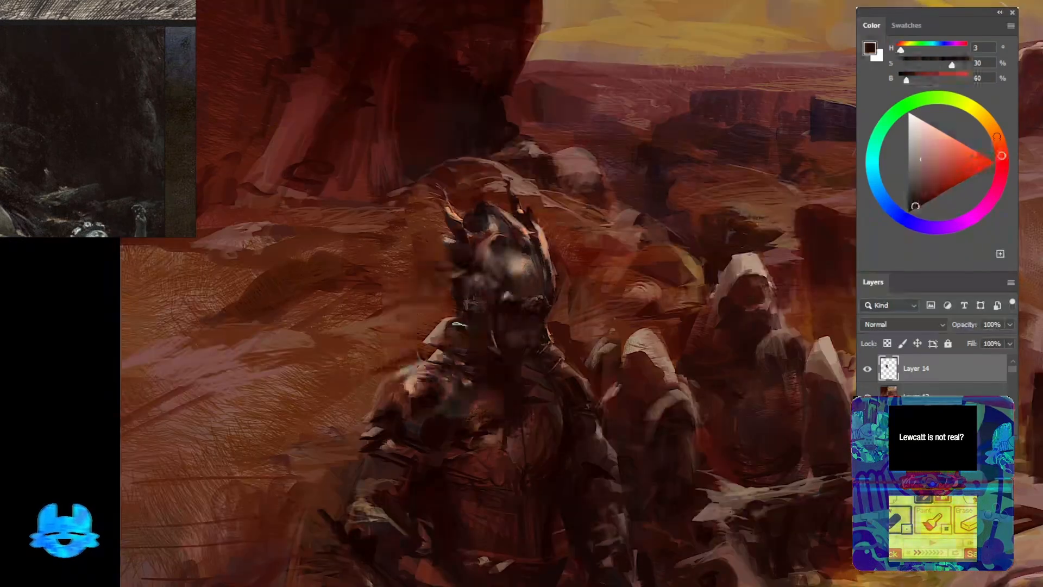
Rework the helmet's side and the collar, and repaint the ground beside the face in sampled orange-brown
left_click_drag(450, 298, 459, 318)
left_click_drag(462, 357, 481, 407)
left_click(405, 373, "alt")
left_click_drag(411, 350, 470, 350)
left_click(608, 372, "alt")
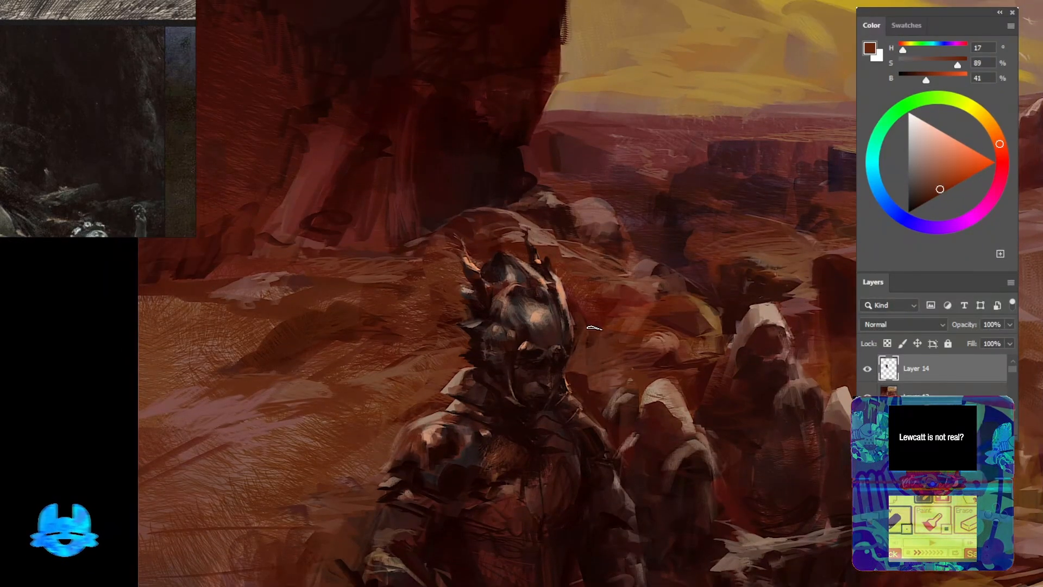
left_click_drag(595, 411, 601, 256)
left_click_drag(601, 256, 630, 255)
Paint the collar beneath the chin with dark reddish-black and sampled lighter tones
left_click(512, 267, "alt")
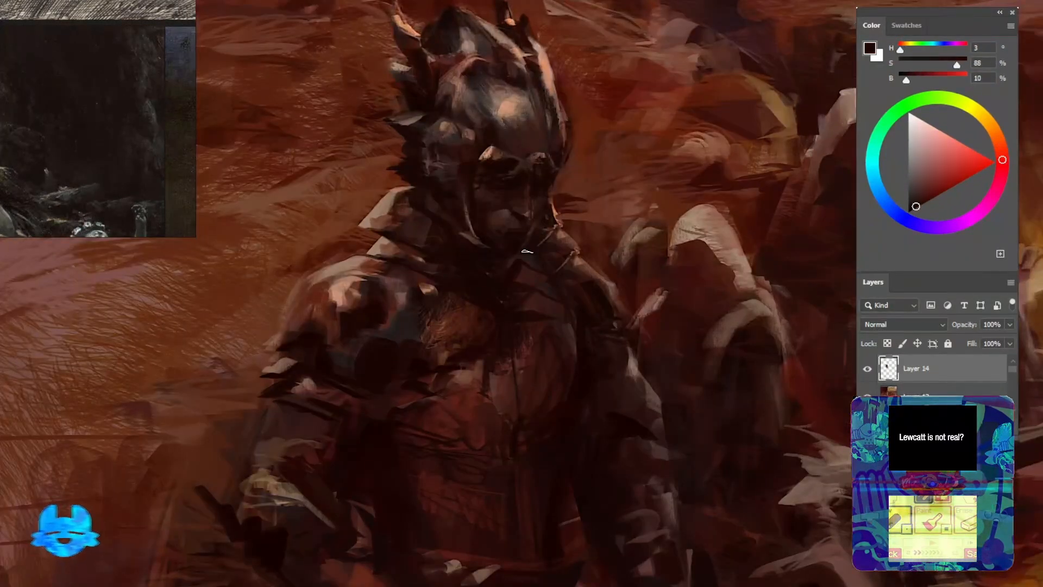
left_click(584, 264, "alt")
left_click_drag(563, 237, 574, 246)
left_click(556, 211, "alt")
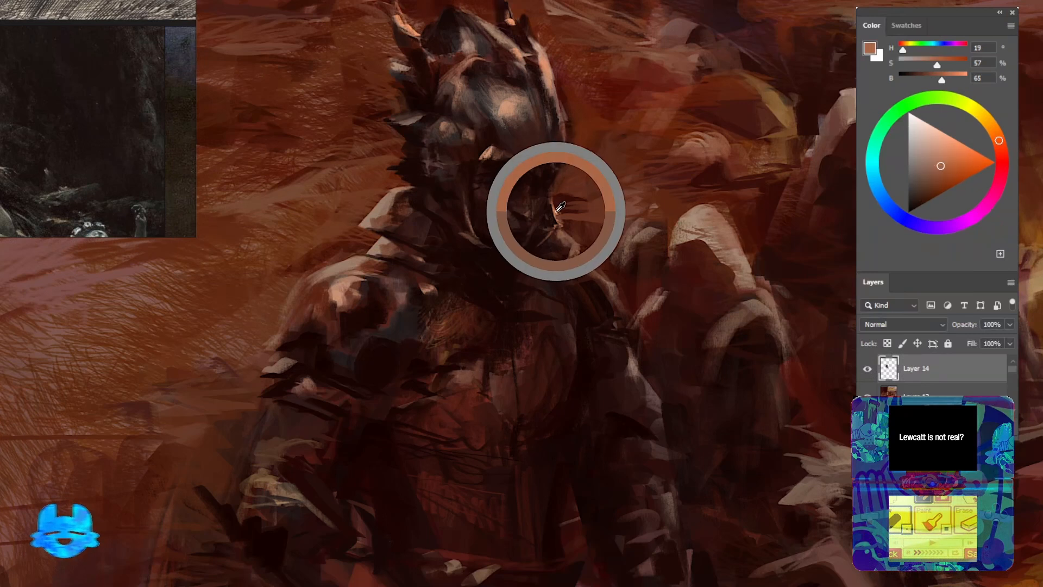
Reshape the raised collar above the highlighted shoulder with sampled brown strokes
left_click(401, 253, "alt")
left_click_drag(375, 239, 363, 255)
left_click(363, 260, "alt")
left_click(361, 259, "alt")
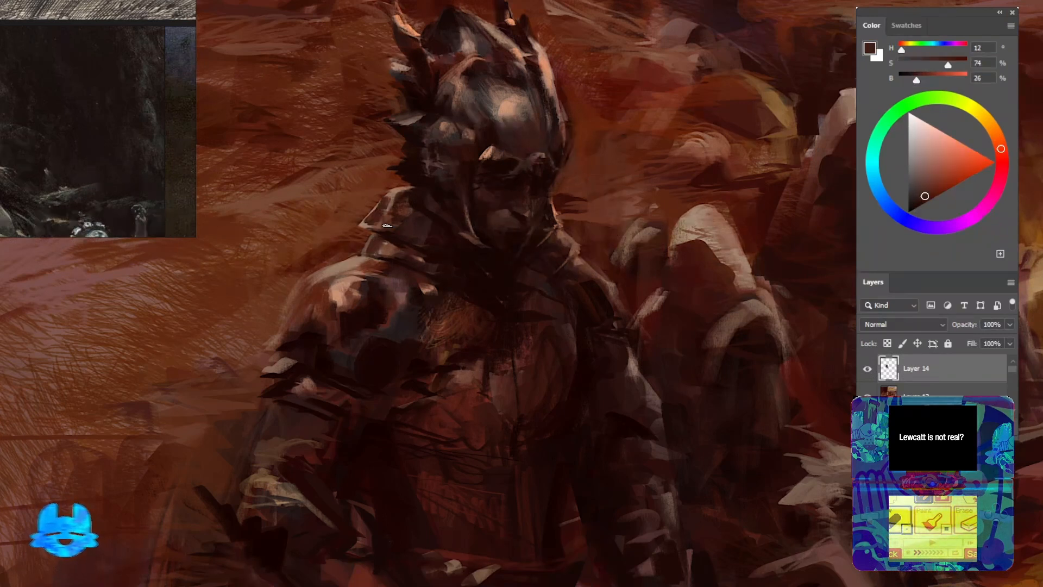
left_click(460, 248, "alt")
Refine the collar edge on the opposite side of the neck with sampled dark tones
left_click(546, 232, "alt")
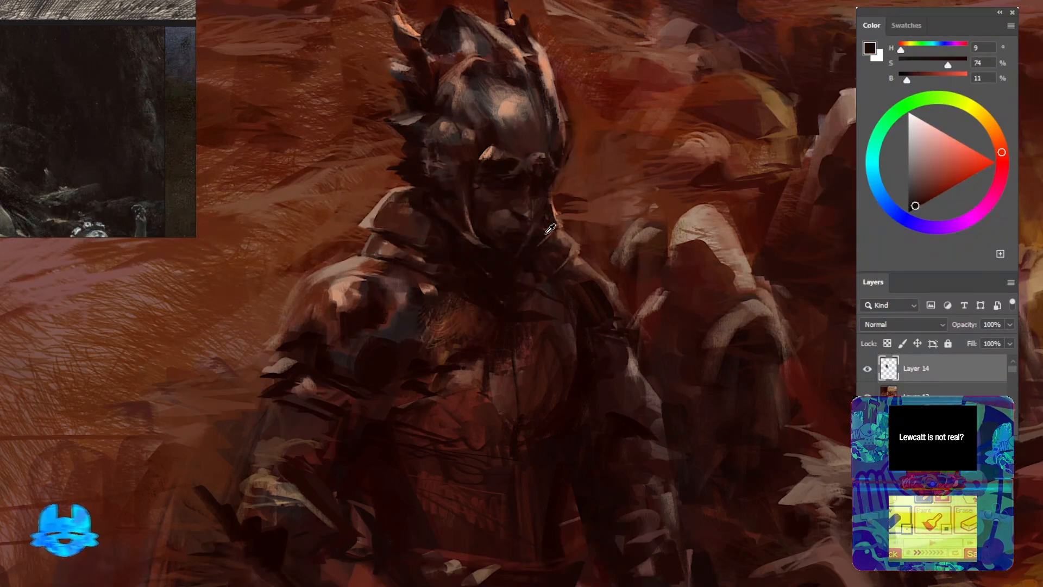
left_click(576, 276, "alt")
left_click_drag(559, 250, 552, 258)
mouse_move(500, 316)
left_mouse_down()
mouse_move(473, 302)
mouse_move(588, 468)
left_mouse_up()
Paint sampled brown ground color around the helmet's horns and outer contour to clean up the silhouette
left_click(439, 271, "alt")
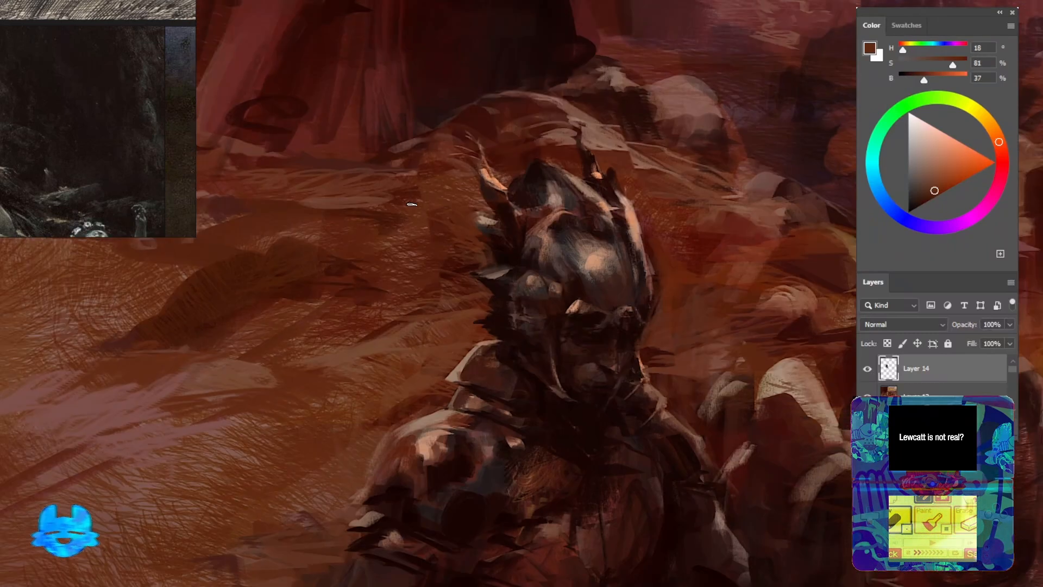
mouse_move(604, 123)
left_mouse_down()
mouse_move(519, 128)
mouse_move(559, 109)
left_mouse_up()
left_click_drag(669, 251, 635, 163)
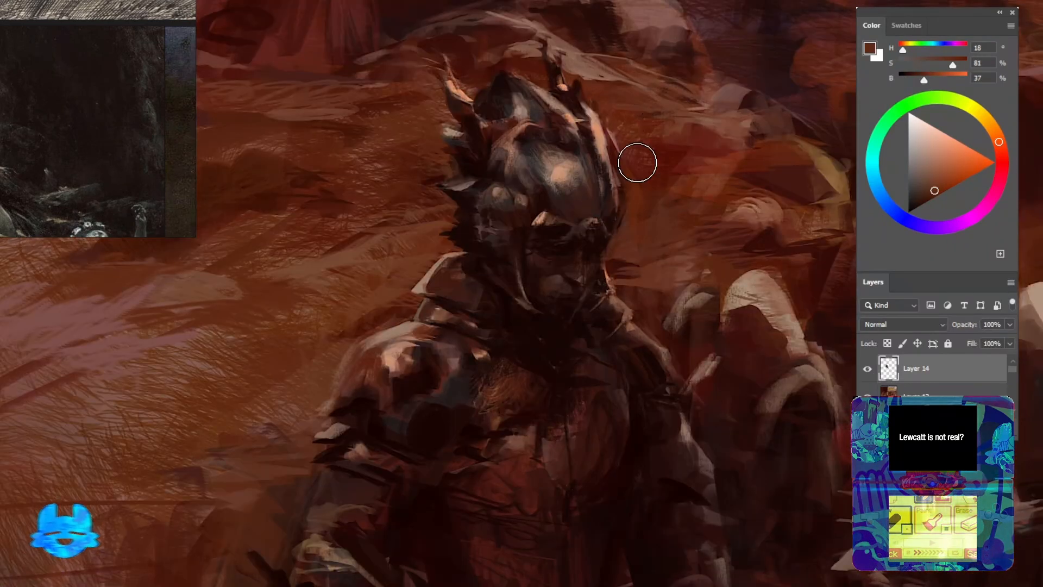
left_click(671, 188, "alt")
left_click(661, 188, "alt")
Paint sampled reddish-brown along the background beside the figure's highlighted shoulder and arm
left_click_drag(576, 78, 489, 109)
left_click_drag(505, 186, 551, 217)
left_click_drag(461, 304, 478, 254)
left_click(406, 305, "alt")
left_click_drag(429, 286, 420, 296)
Darken the upper arm on the sword side with a sampled near-black red and flip the canvas view horizontally
left_click_drag(671, 249, 588, 349)
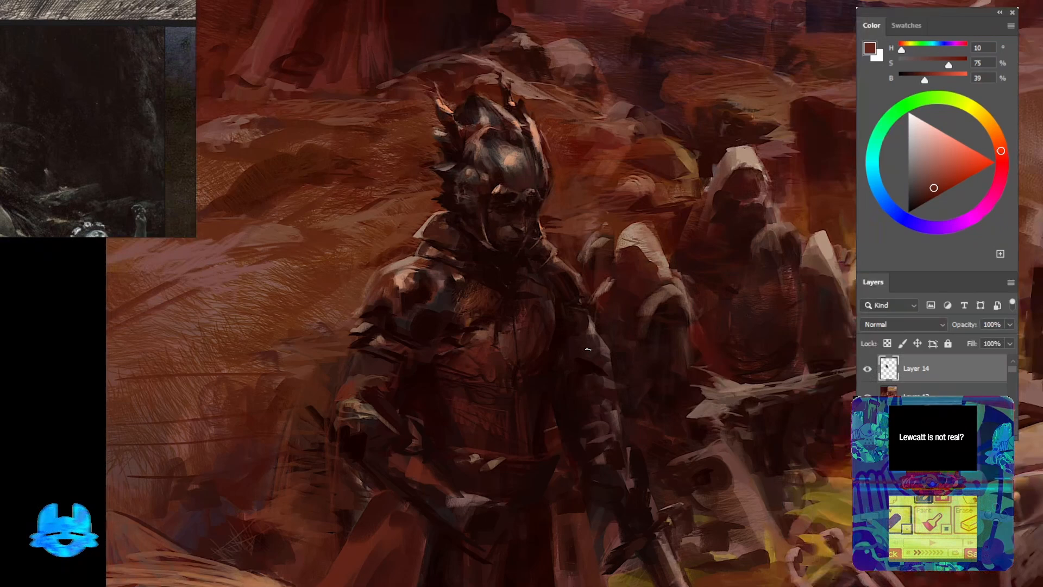
left_click(590, 370, "alt")
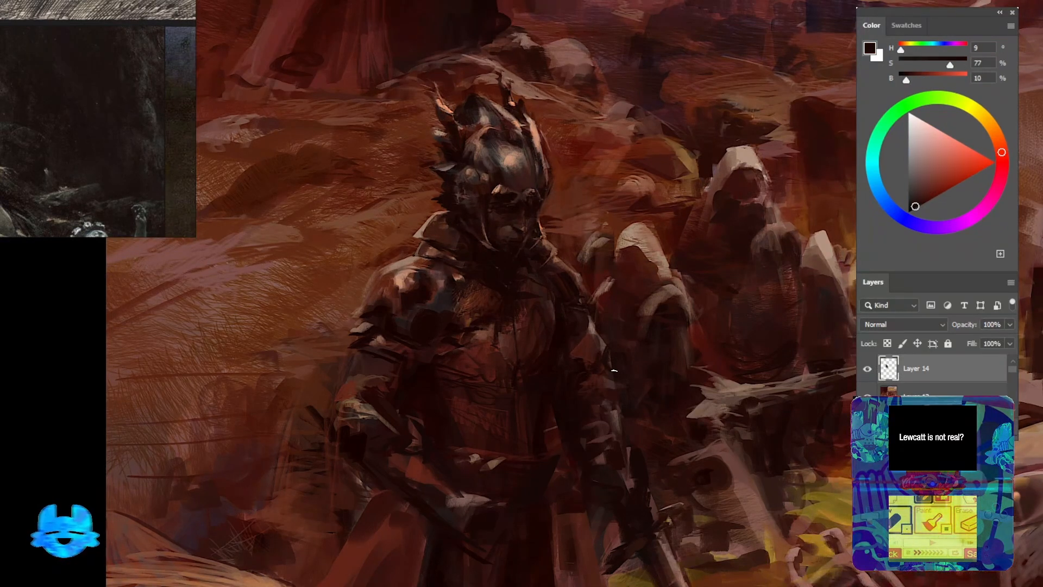
key("ctrl+0")
key("ctrl+shift+h")
left_click_drag(471, 229, 513, 253)
Paint sampled dark reds between the sword arm and the nearest hooded figure
left_click(486, 320, "alt")
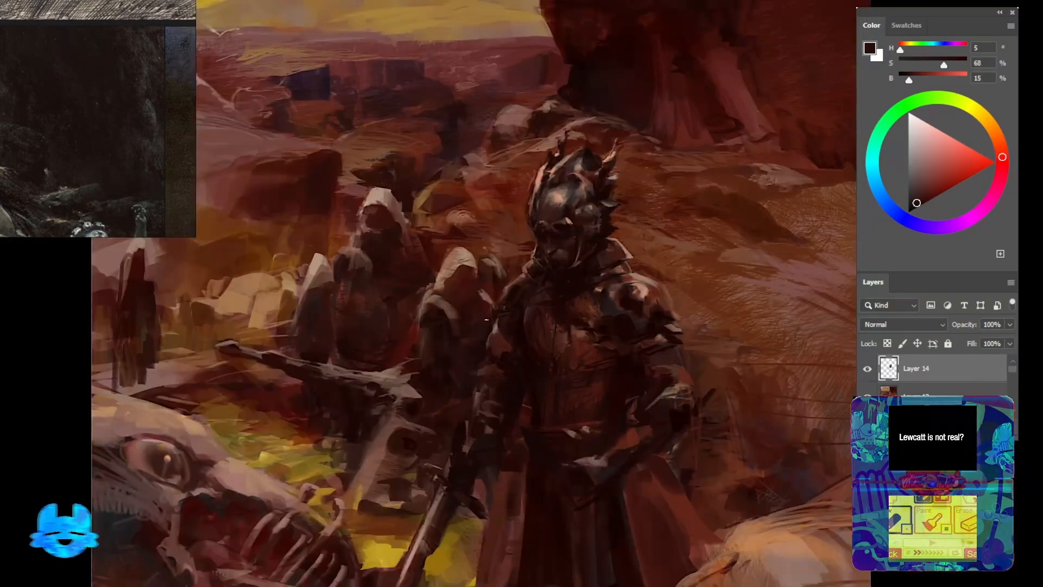
left_click(483, 348, "alt")
left_click_drag(467, 355, 547, 351)
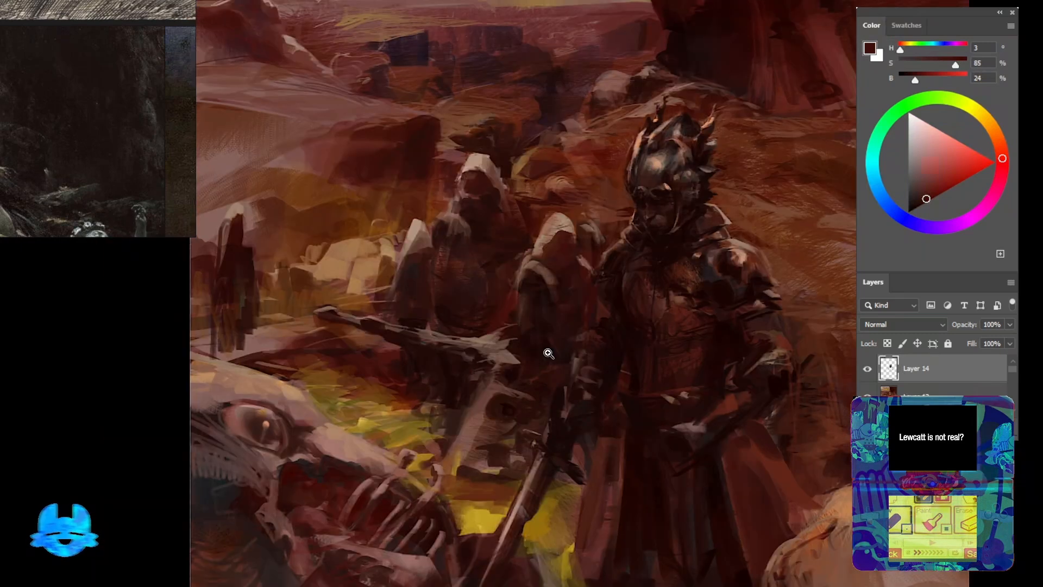
left_click(535, 355, "alt")
left_click(518, 381, "alt")
left_click_drag(513, 383, 551, 358)
left_click(560, 353, "alt")
left_click_drag(557, 350, 542, 390)
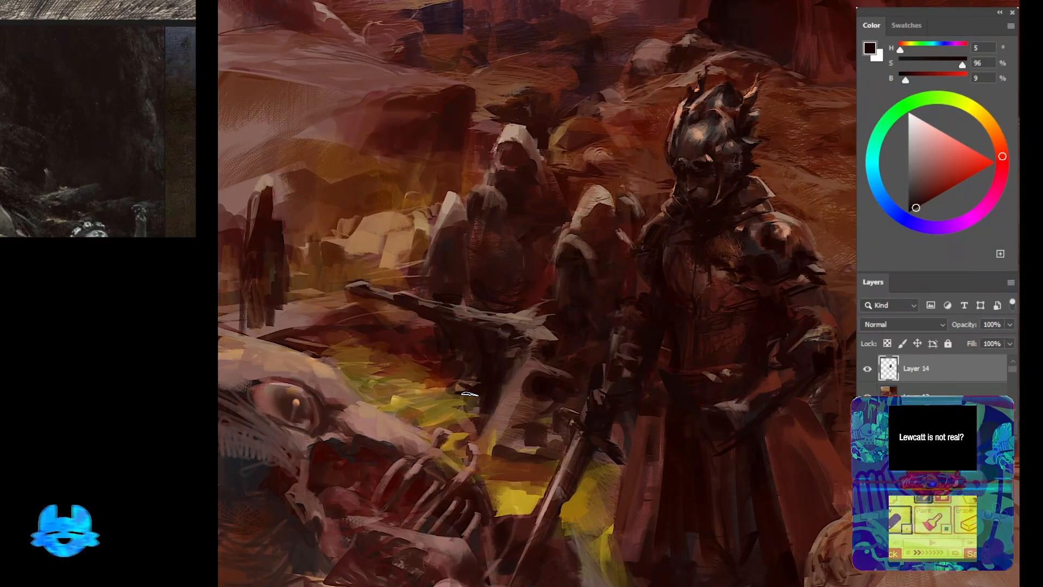
Paint sampled red-brown and dark tones on the ground and robes around the diagonal log near the hooded figures
left_click(449, 372, "alt")
left_click_drag(461, 383, 471, 372)
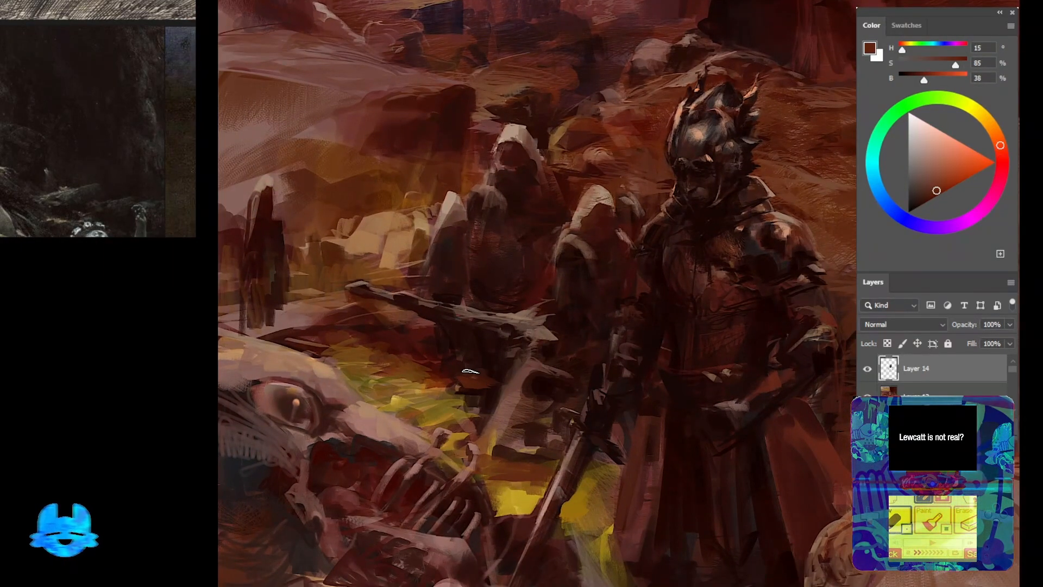
left_click(491, 298, "alt")
left_click_drag(483, 315, 516, 315)
Paint muted blue into the outer panels of the armored figure's skirt and touch up beside the sword hand
scroll(482, 250, "down", 5)
scroll(489, 272, "up", 5)
left_click(610, 181, "alt")
left_click(597, 159, "alt")
mouse_move(652, 147)
left_mouse_down()
mouse_move(602, 179)
mouse_move(550, 92)
left_mouse_up()
left_click(563, 331, "alt")
left_click_drag(554, 310, 584, 410)
left_click_drag(433, 345, 405, 446)
left_click(417, 327, "alt")
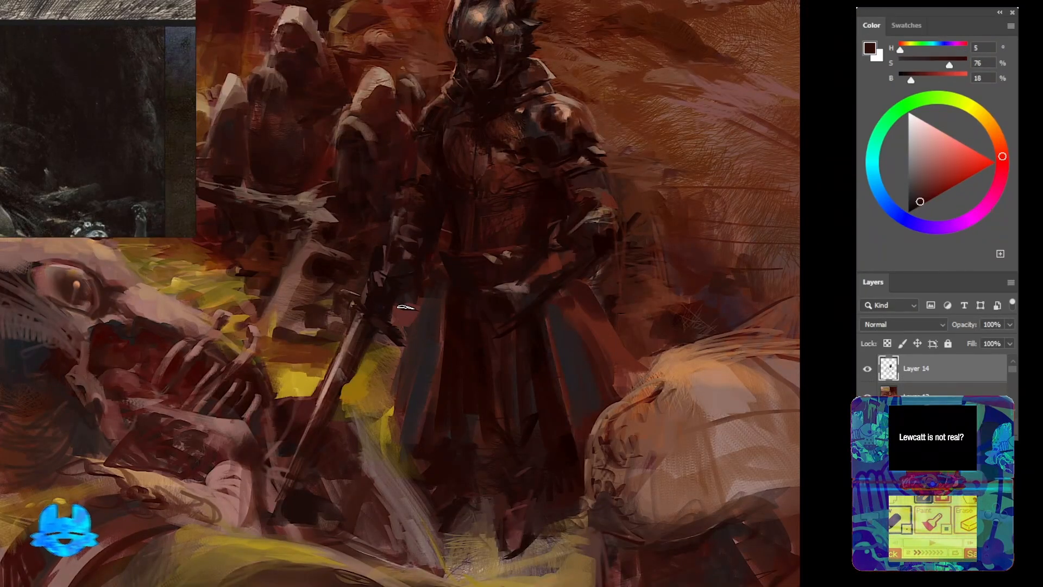
left_click_drag(396, 320, 417, 299)
Extend the flared outer skirt panel toward the pale rounded mass with dark blue strokes
left_click_drag(612, 354, 628, 351)
left_click(592, 348, "alt")
left_click_drag(606, 312, 650, 371)
left_click(608, 319, "alt")
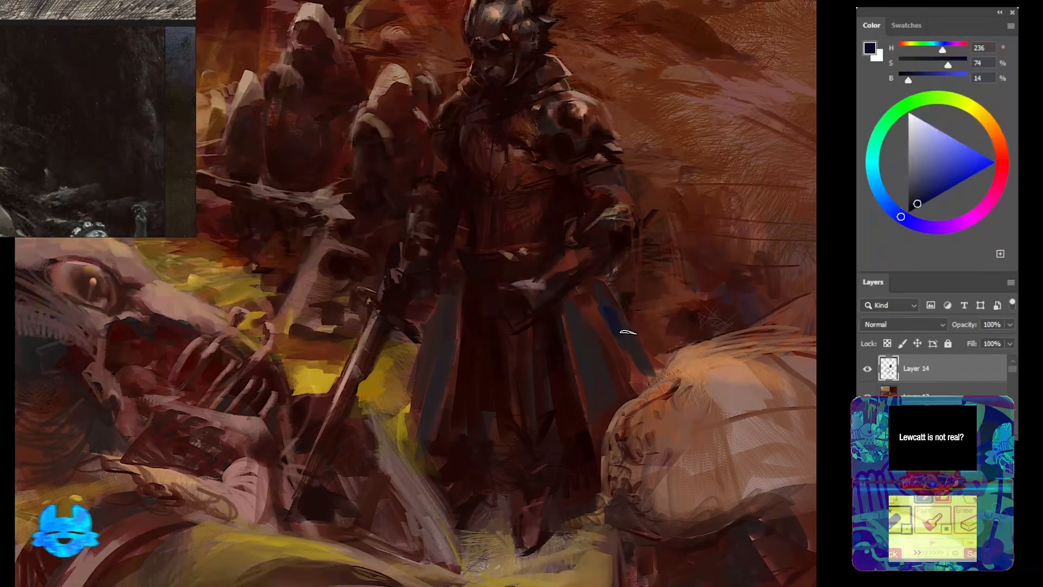
Darken the tops of the blue skirt panels beneath the belt with sampled muted tones
left_click(619, 315, "alt")
mouse_move(602, 289)
left_mouse_down()
mouse_move(618, 324)
mouse_move(599, 307)
left_mouse_up()
left_click(601, 309, "alt")
left_click_drag(518, 129, 559, 148)
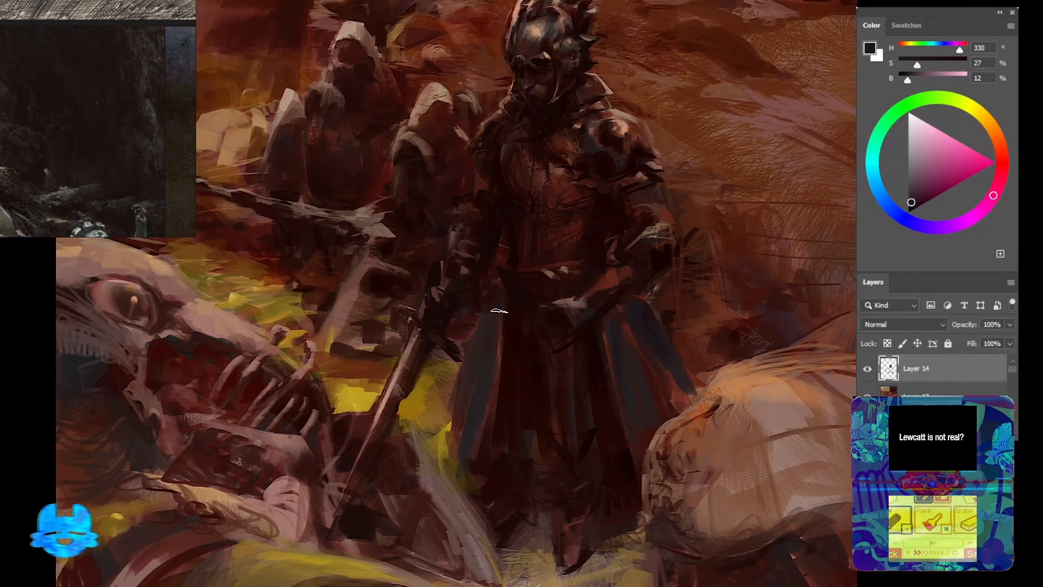
left_click_drag(605, 361, 570, 356)
left_click(540, 326, "alt")
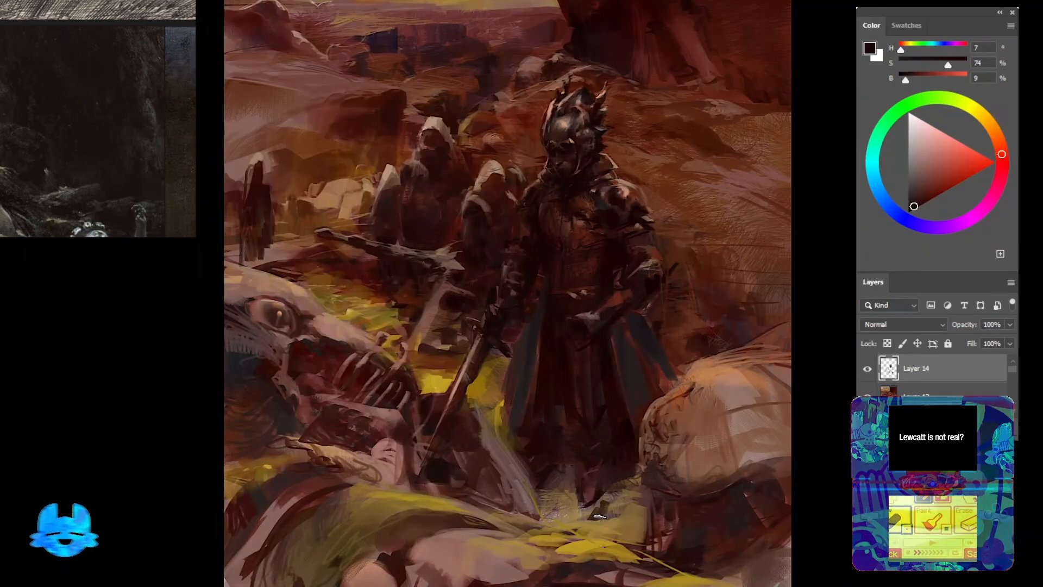
Undo the last stroke and reshape the figure's feet with dark sampled color against the yellow ground
key("ctrl+z")
left_click(591, 496, "alt")
left_click_drag(581, 508, 596, 527)
left_click_drag(603, 504, 592, 515)
left_click(598, 484, "alt")
Deepen the lower skirt and legs with sampled near-black reds
left_click(614, 366, "alt")
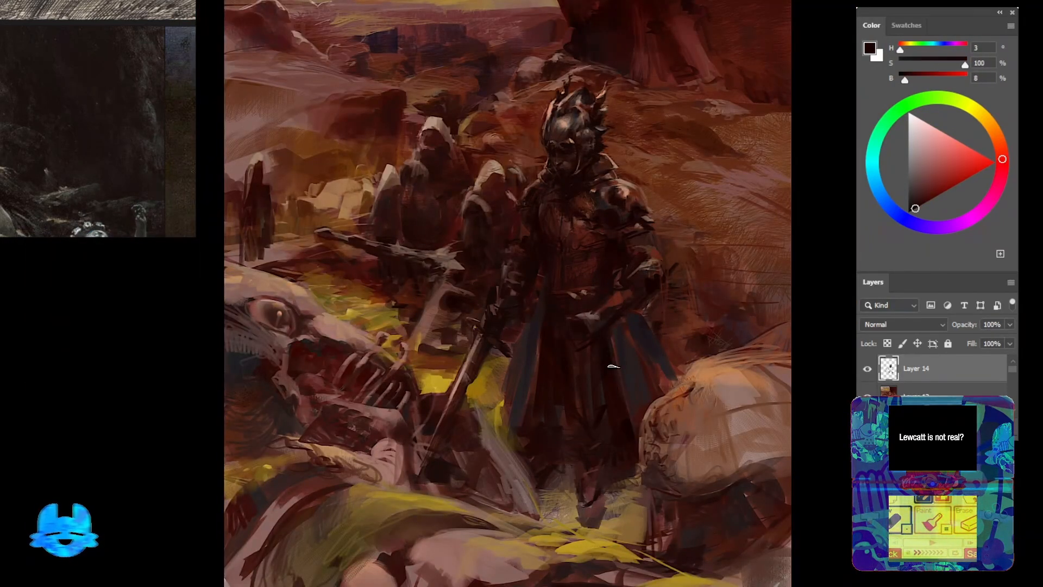
left_click(555, 480, "alt")
left_click(613, 381, "alt")
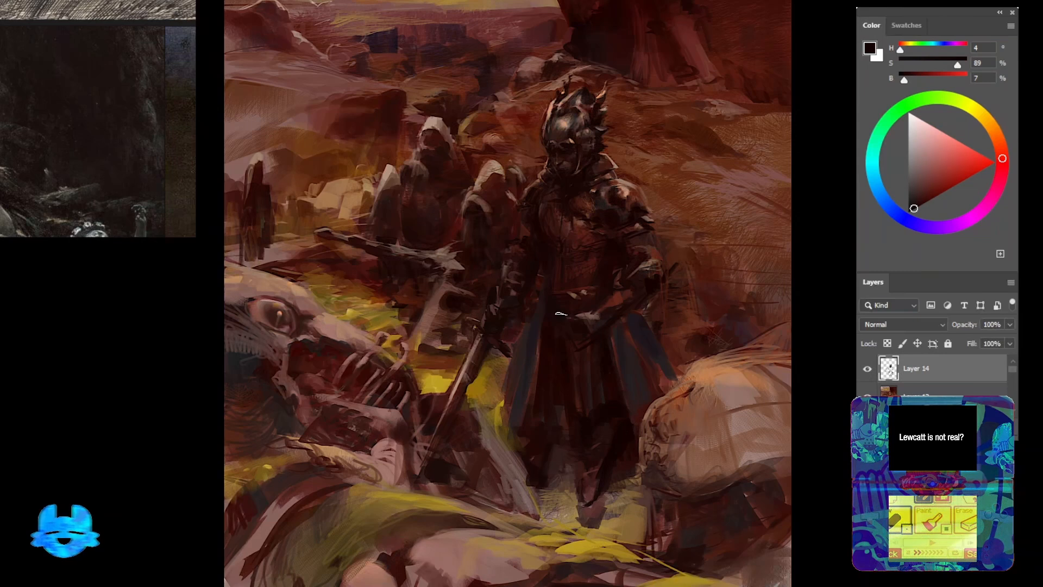
Reshape the bent arm's elbow armor with sampled reddish browns and near-black, adding a pointed spike behind the elbow
mouse_move(546, 280)
left_mouse_down()
mouse_move(498, 286)
mouse_move(512, 373)
mouse_move(482, 390)
left_mouse_up()
left_click(449, 396, "alt")
left_click(468, 435, "alt")
left_click(374, 299, "alt")
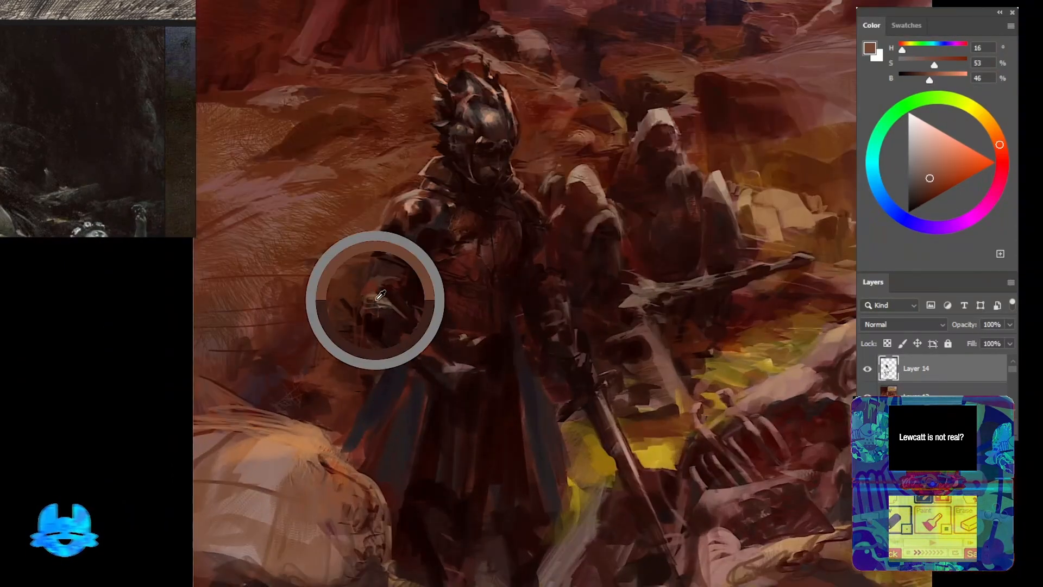
left_click_drag(378, 359, 363, 429)
left_click(372, 320, "alt")
left_click_drag(363, 309, 340, 294)
Sharpen the spiked edges of the shoulder and upper-arm armor with sampled near-black red
left_click_drag(387, 225, 361, 243)
left_click_drag(441, 112, 442, 186)
left_click_drag(440, 245, 405, 202)
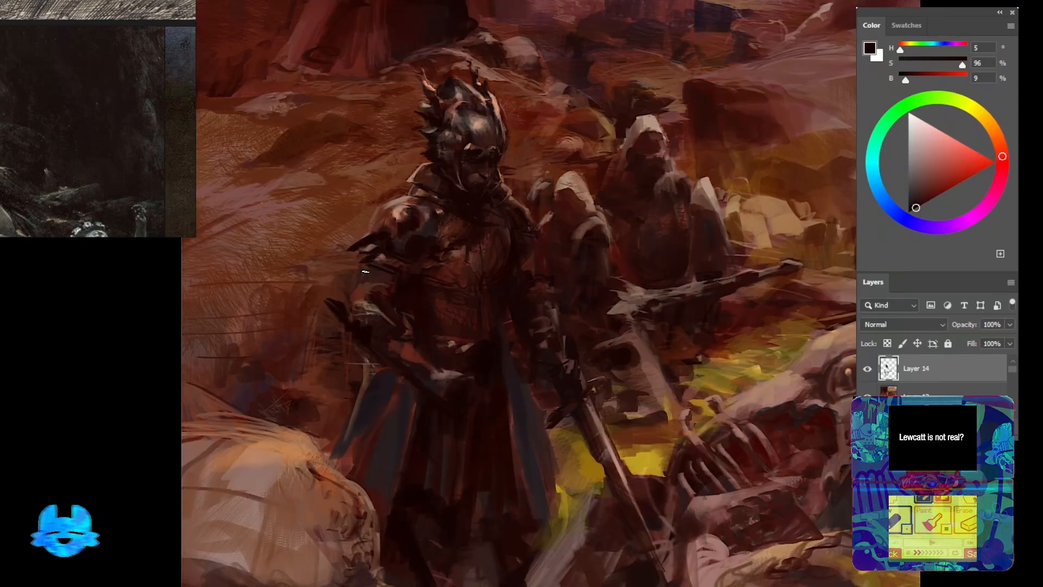
left_click(352, 231, "alt")
mouse_move(356, 267)
left_mouse_down()
mouse_move(388, 337)
mouse_move(465, 297)
mouse_move(485, 321)
mouse_move(535, 310)
left_mouse_up()
Rework the figure's torso and waist with dark reds sampled from the surrounding armor
left_click(465, 297, "alt")
left_click(470, 271, "alt")
left_click(573, 279, "alt")
left_click(484, 328, "alt")
left_click(481, 324, "alt")
left_click(462, 304, "alt")
left_click(521, 305, "alt")
left_click_drag(535, 380, 479, 430)
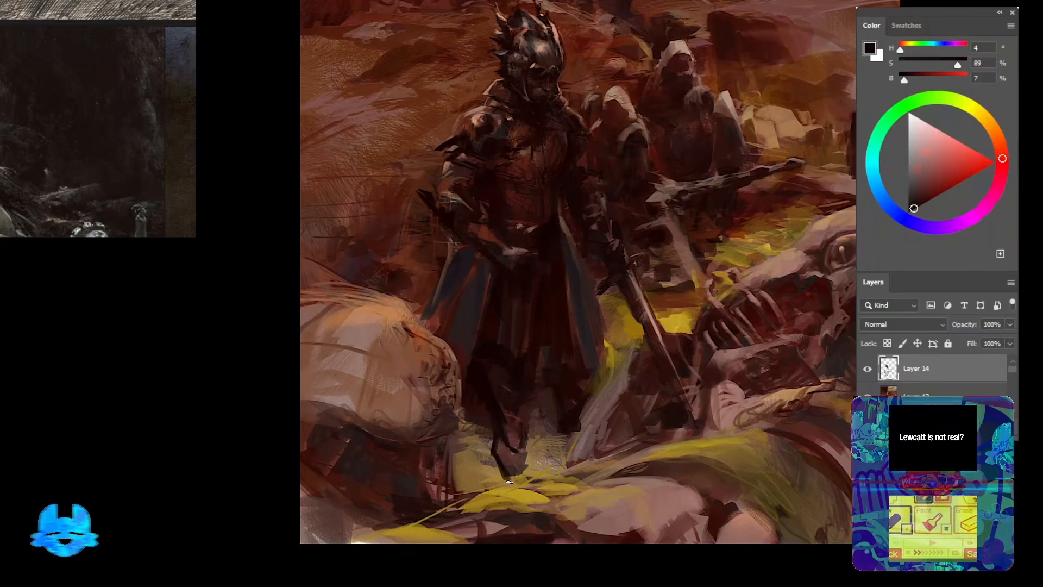
Shape the front boot and shin with near-black strokes and sampled muted brown accents
left_click_drag(519, 364, 498, 398)
left_click_drag(538, 469, 541, 473)
mouse_move(520, 414)
left_mouse_down()
mouse_move(491, 438)
mouse_move(491, 399)
left_mouse_up()
left_click(473, 546, "alt")
left_click(471, 526, "alt")
left_click_drag(468, 516, 471, 535)
left_click(471, 530, "alt")
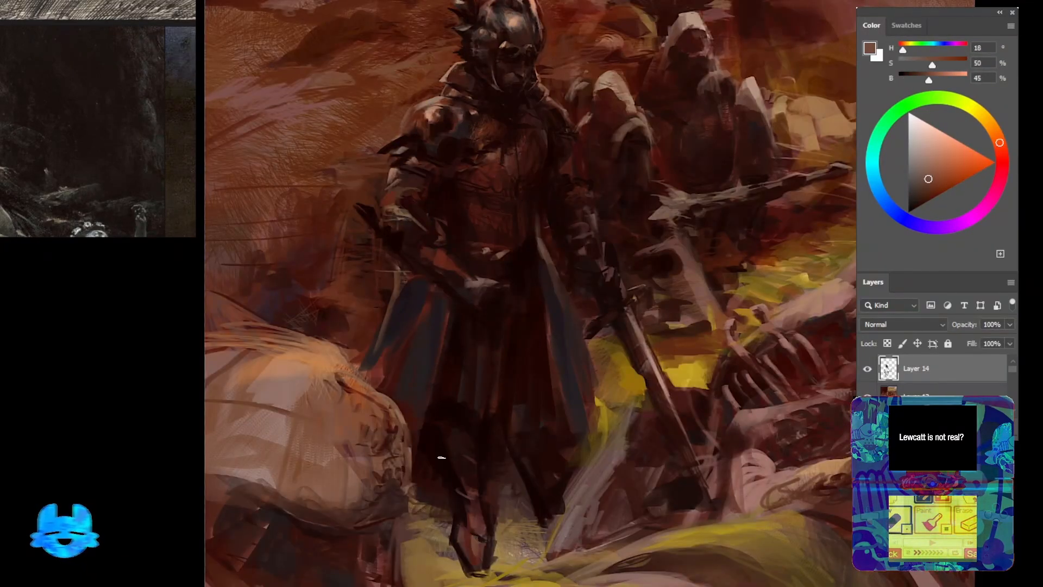
Define the knee armor and the shadows between the legs with sampled near-black red
left_click(438, 447, "alt")
left_click_drag(470, 478, 481, 463)
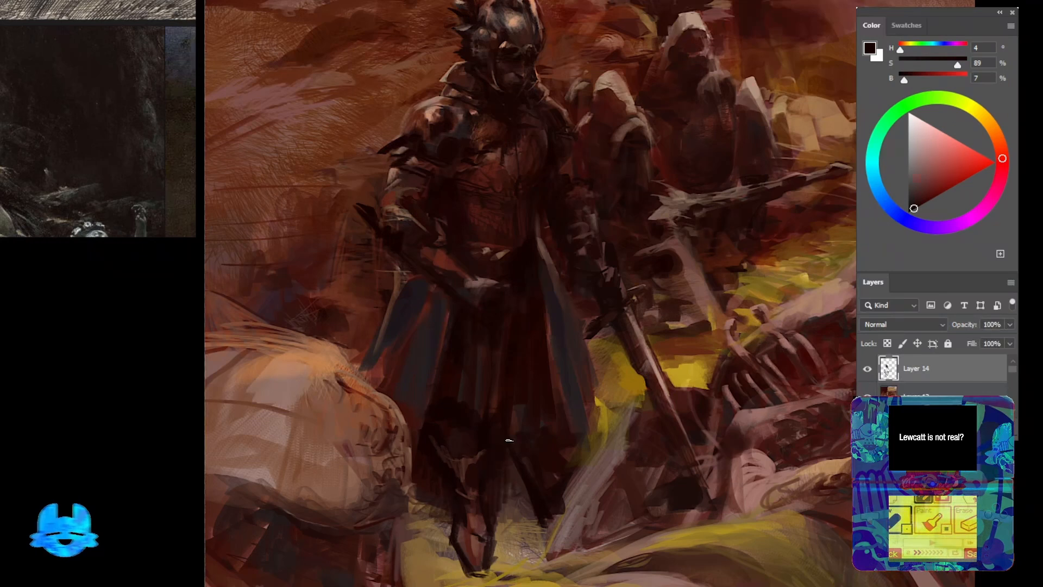
left_click_drag(578, 443, 462, 494)
Blend the ragged skirt hem and the feet into the ground with sampled ochre and muted tones
left_click(394, 537, "alt")
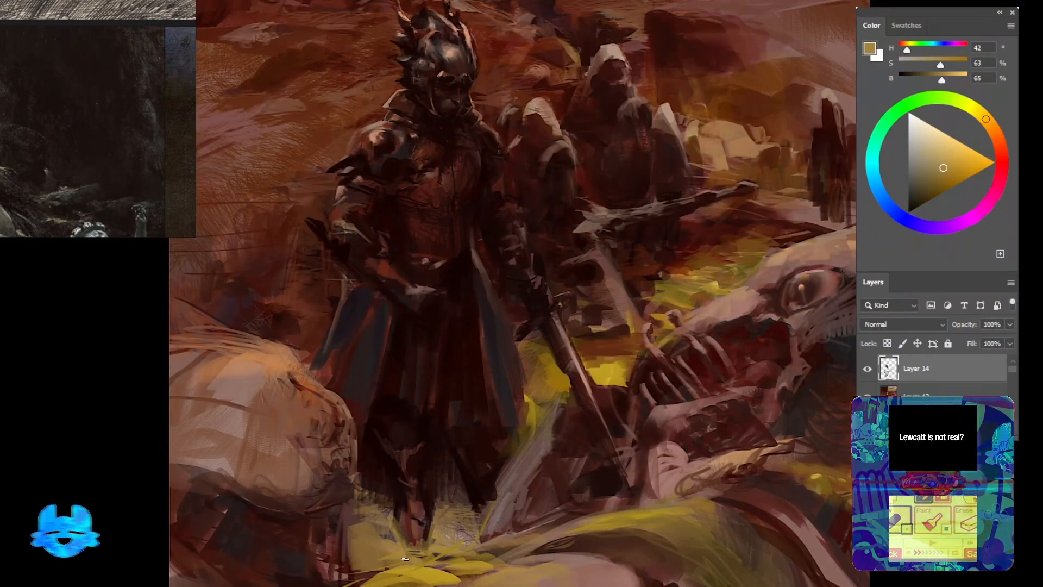
left_click(525, 435, "alt")
left_click(811, 512, "alt")
mouse_move(384, 473)
left_mouse_down()
mouse_move(373, 494)
mouse_move(432, 515)
left_mouse_up()
left_click(369, 526, "alt")
left_click_drag(434, 467, 400, 501)
left_click(395, 497, "alt")
left_click_drag(383, 465, 369, 496)
left_click_drag(399, 451, 405, 505)
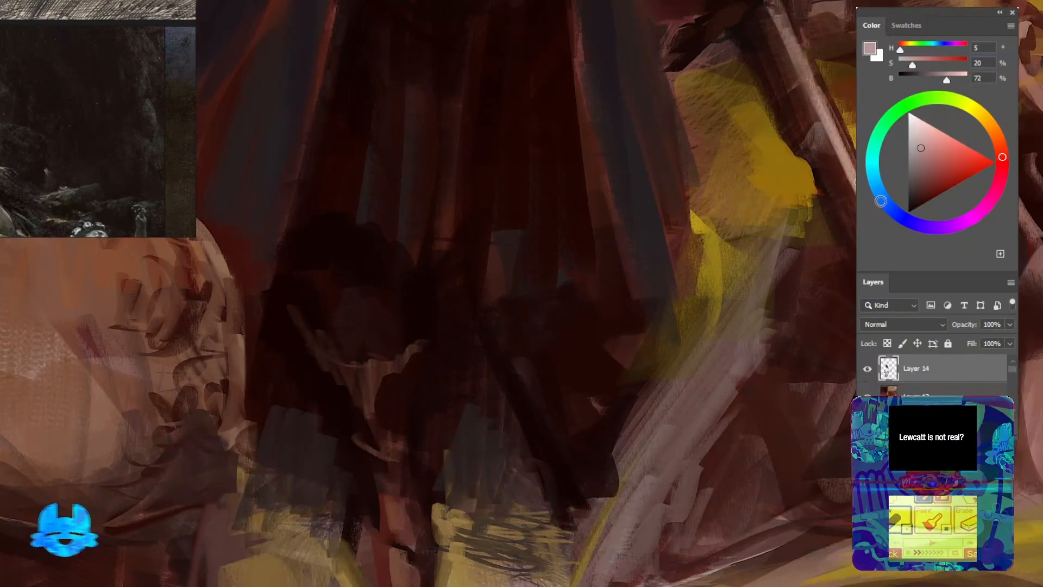
Add sampled pale accents to the front shin and boot
left_click(412, 522, "alt")
left_click_drag(419, 544, 438, 447)
left_click_drag(421, 348, 445, 501)
left_click_drag(514, 226, 527, 484)
Dab warm peach highlights onto the breastplate and model its plates with sampled tones
left_click(500, 256, "alt")
mouse_move(501, 256)
left_mouse_down()
mouse_move(473, 326)
mouse_move(447, 351)
left_mouse_up()
left_click(477, 304, "alt")
left_click(473, 322, "alt")
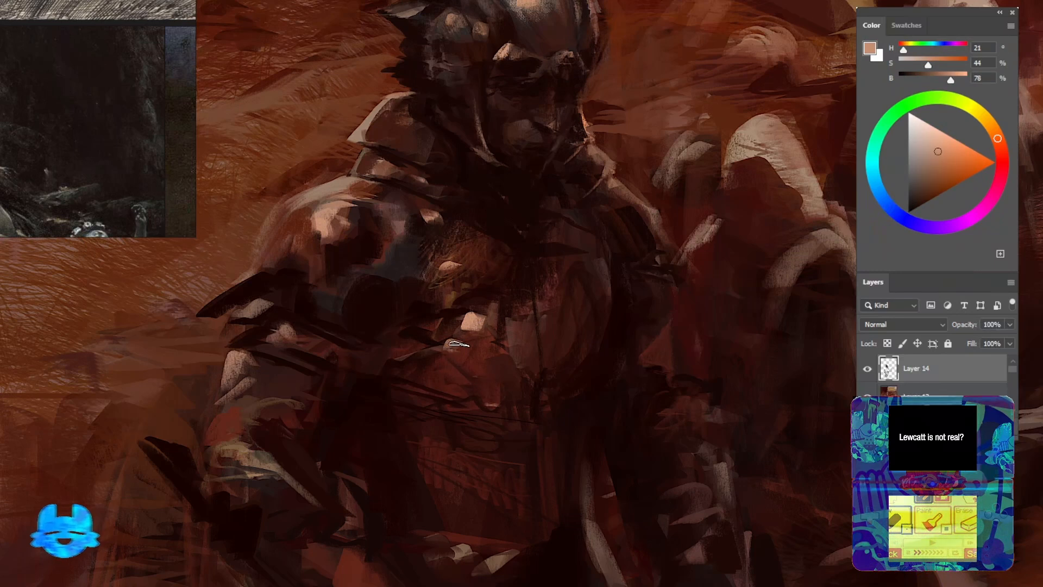
left_click(489, 321, "alt")
left_click_drag(497, 322, 486, 359)
mouse_move(591, 400)
left_mouse_down()
mouse_move(499, 456)
mouse_move(591, 404)
left_mouse_up()
left_click(456, 362, "alt")
left_click_drag(454, 363, 470, 383)
mouse_move(478, 358)
left_mouse_down()
mouse_move(488, 345)
mouse_move(462, 277)
left_mouse_up()
left_click(466, 358, "alt")
mouse_move(521, 326)
left_mouse_down()
mouse_move(461, 245)
mouse_move(516, 293)
left_mouse_up()
Accent the belt with sampled brown and add fine near-black texture strokes across the abdomen armor
left_click(428, 426, "alt")
left_click(401, 502, "alt")
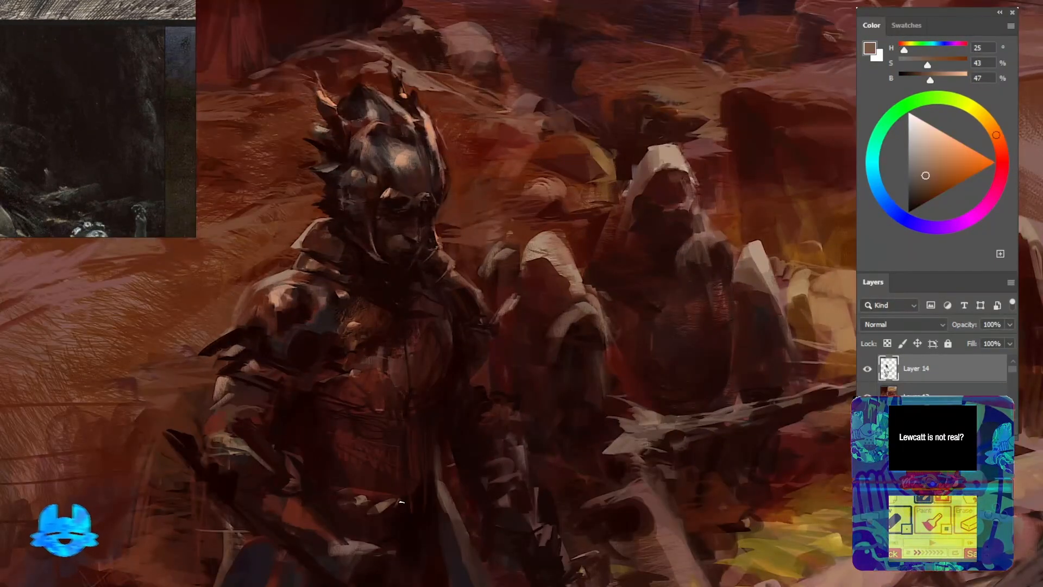
left_click(441, 399, "alt")
left_click(429, 491, "alt")
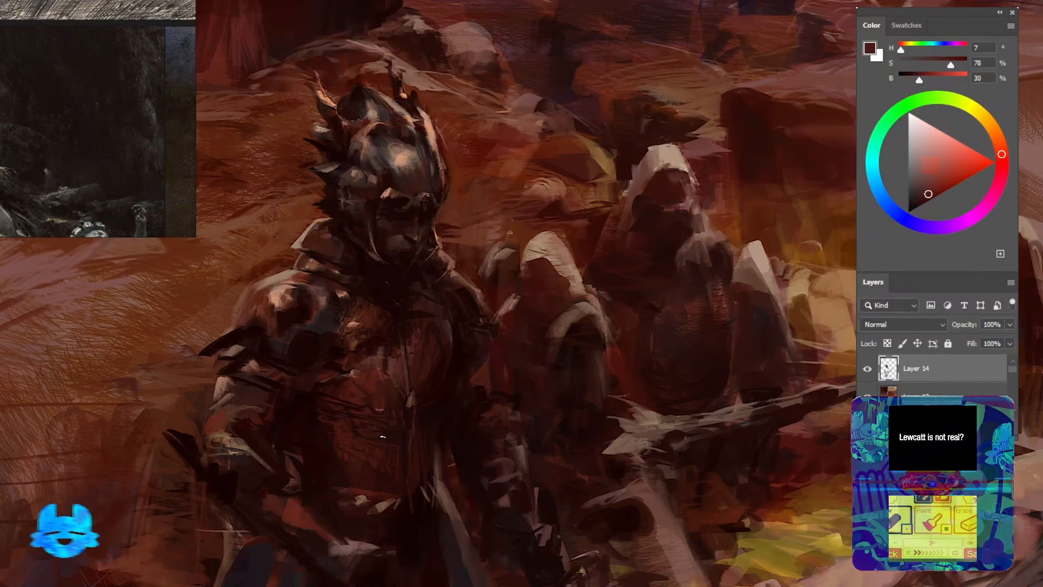
left_click(382, 436, "alt")
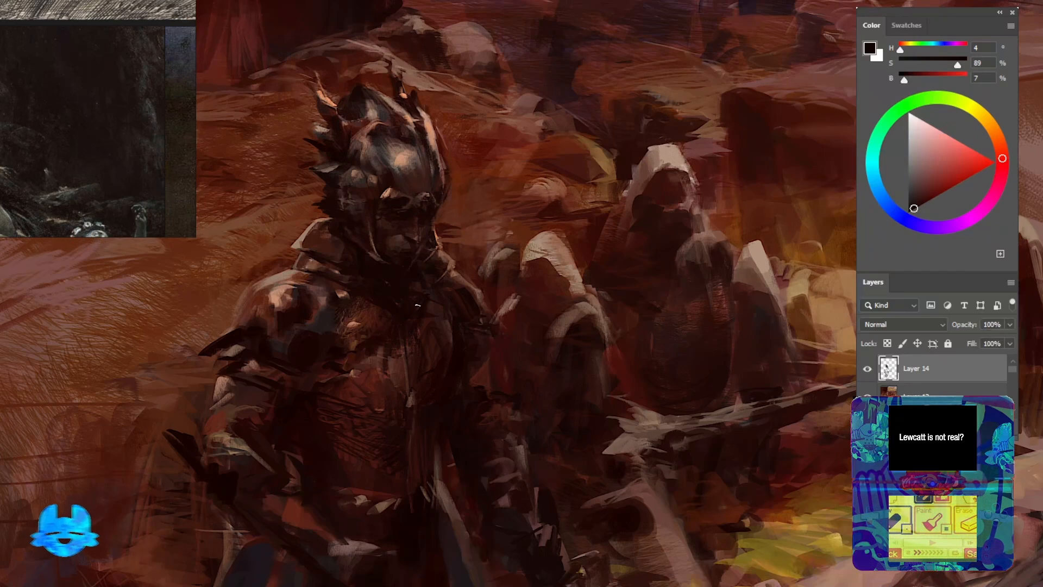
left_click_drag(417, 305, 532, 200)
Refine the upper chest and collar with sampled warm highlights and dark reds
left_click(475, 215, "alt")
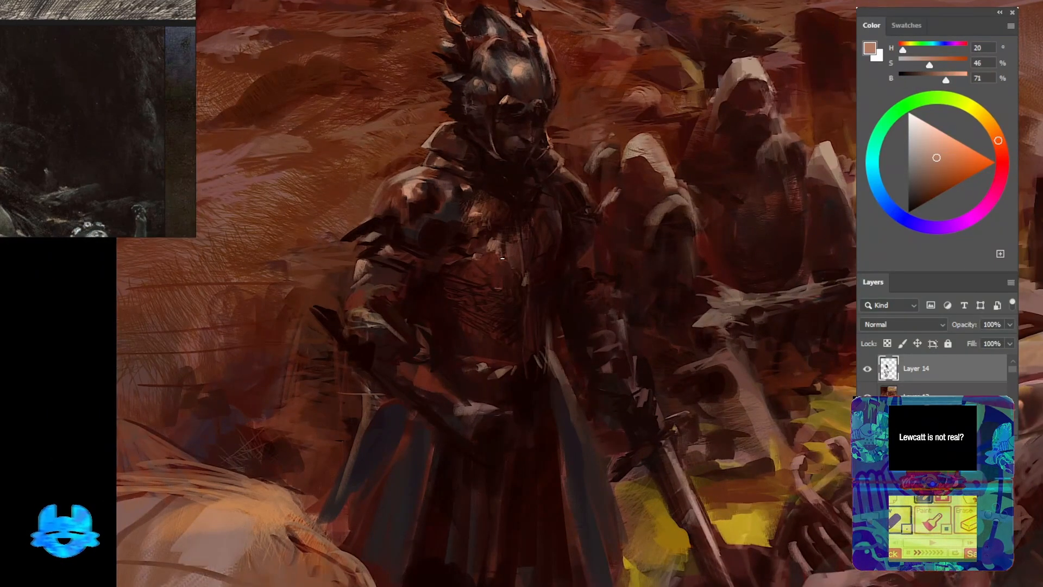
left_click(515, 285, "alt")
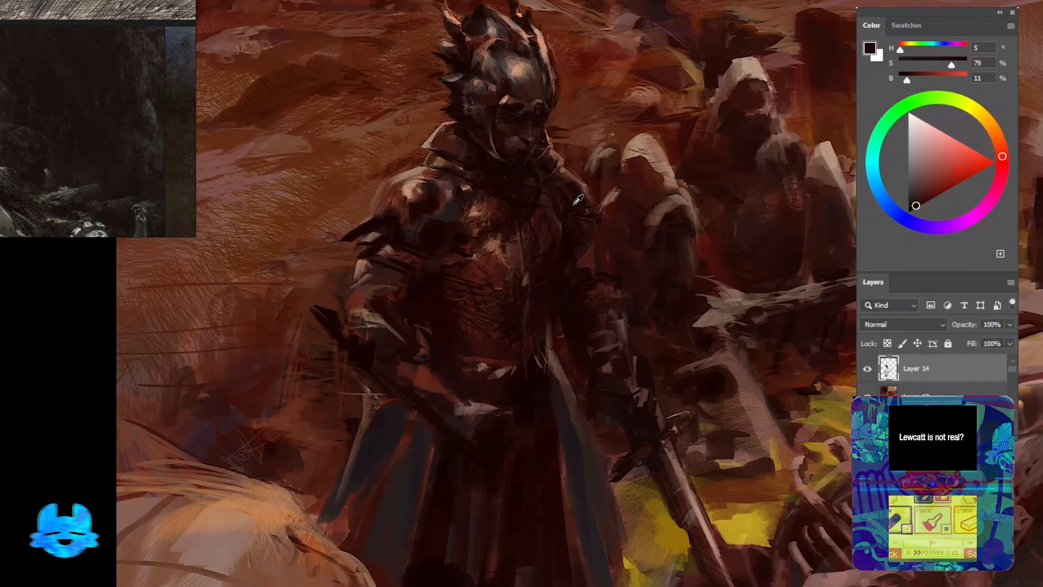
left_click(427, 198, "alt")
left_click(556, 204, "alt")
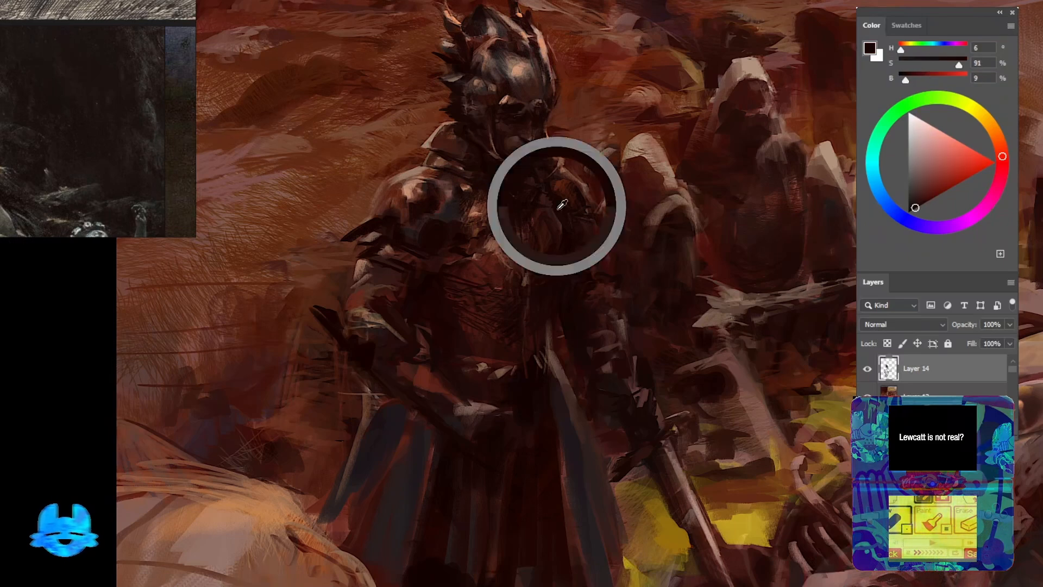
Touch up the front boot and the ground around it with sampled muted browns
key("ctrl+0")
left_click_drag(446, 237, 444, 317)
left_click(724, 324, "alt")
left_click_drag(589, 489, 688, 400)
left_click(647, 462, "alt")
left_click_drag(674, 435, 554, 506)
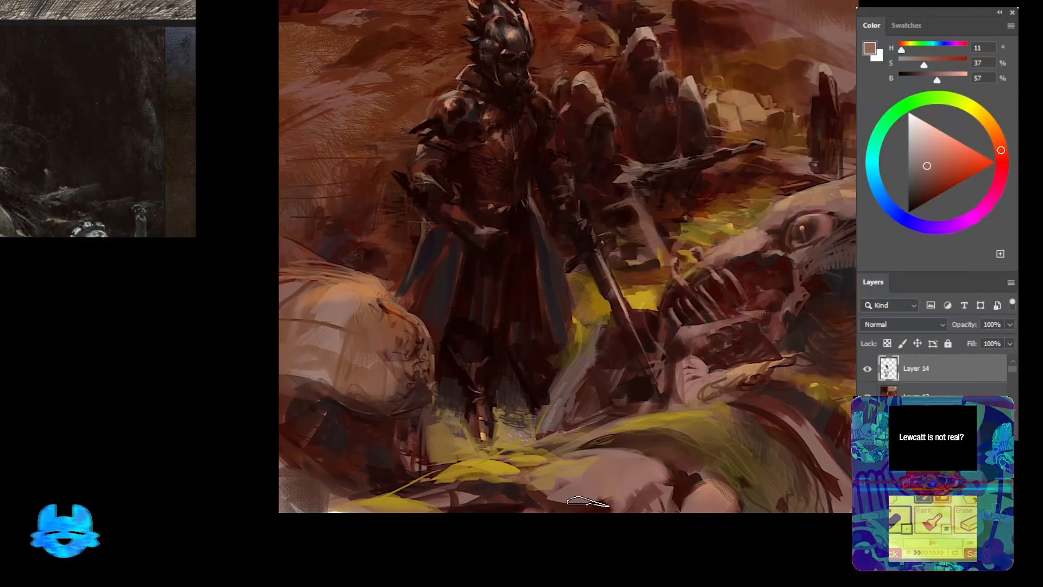
Retouch around the pale rounded mass and skirt with near-black, using a lasso selection of the mass, and clear the selection
left_click(521, 375, "alt")
left_click_drag(386, 350, 385, 475)
scroll(511, 302, "down", 5)
scroll(511, 302, "up", 5)
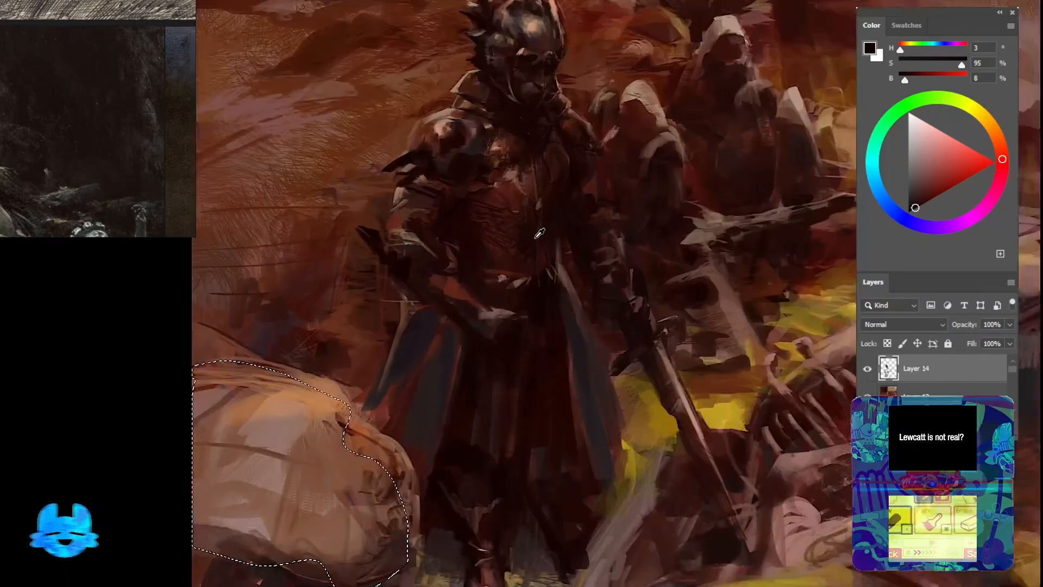
left_click_drag(489, 272, 525, 375)
key("ctrl+d")
scroll(109, 119, "down", 5)
scroll(50, 115, "up", 5)
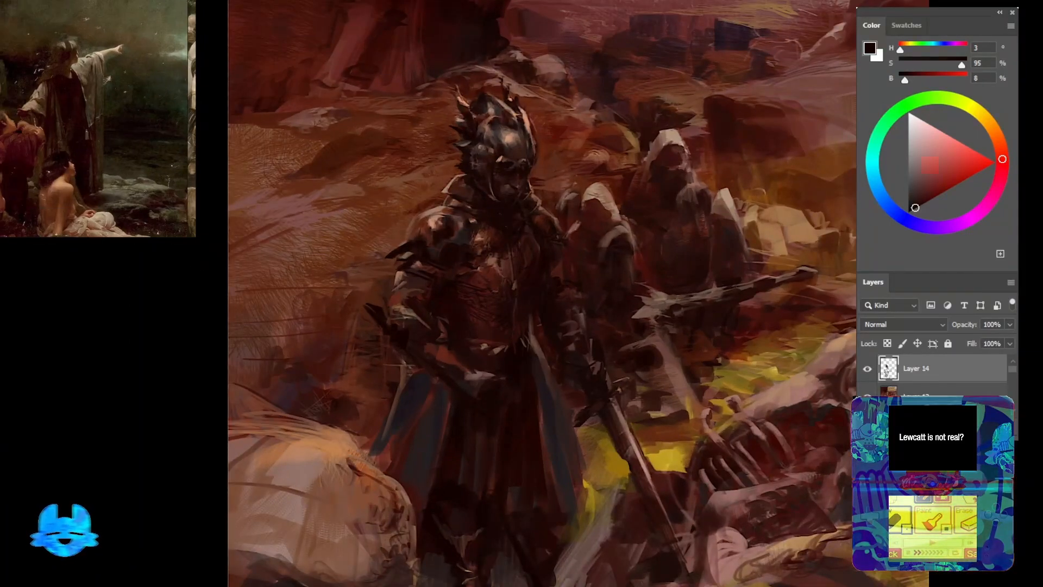
Touch up the figure with sampled color, merge the painting layers into one, and compare the result with the layer hidden
left_click(510, 140, "alt")
left_click_drag(522, 261, 477, 330)
mouse_move(1012, 370)
left_mouse_down()
mouse_move(1012, 386)
mouse_move(1011, 367)
left_mouse_up()
left_click(1001, 389, "shift")
key("ctrl+e")
left_click(867, 369)
scroll(663, 323, "down", 5)
scroll(664, 324, "up", 3)
left_click(868, 372)
Lasso the whole armored figure with its sword, copy it to its own layer, and select the painting layer beneath
left_click_drag(587, 304, 565, 244)
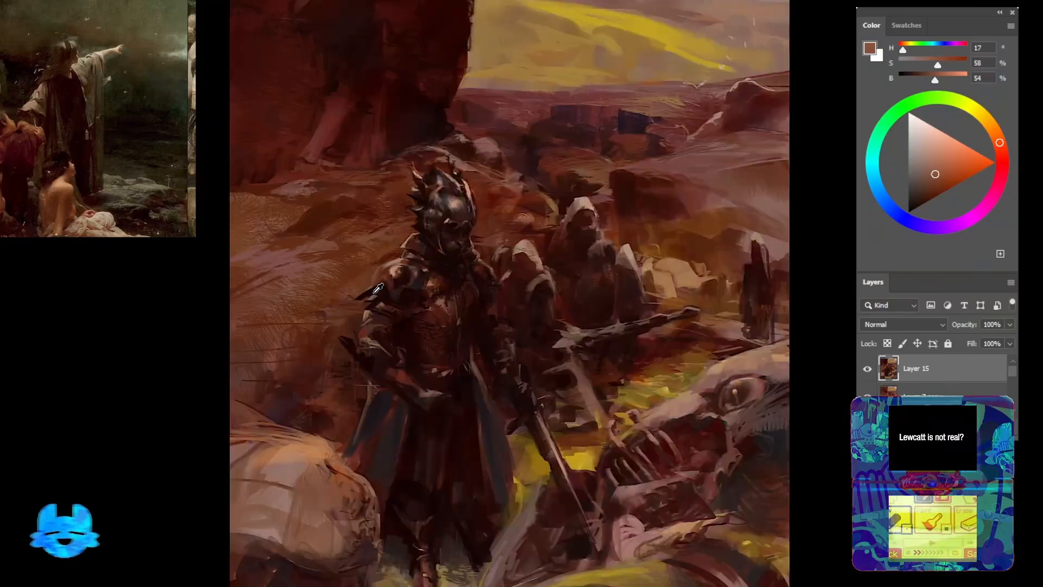
mouse_move(478, 217)
left_mouse_down()
mouse_move(559, 212)
mouse_move(541, 183)
left_mouse_up()
mouse_move(509, 285)
left_mouse_down()
mouse_move(407, 356)
mouse_move(437, 315)
left_mouse_up()
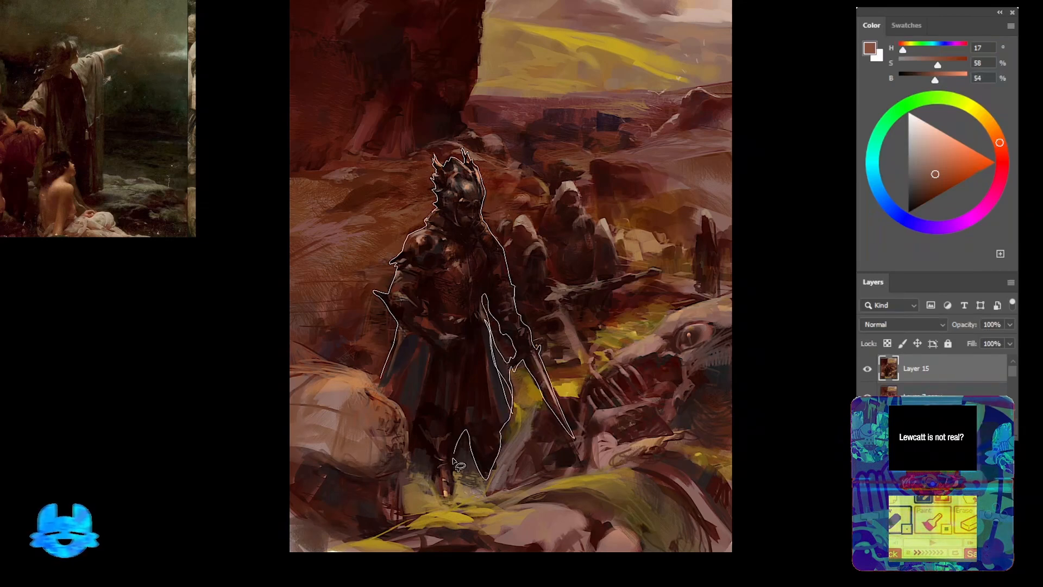
left_click_drag(405, 413, 493, 325)
key("ctrl+j")
key("alt+bracketleft")
Paint sampled reddish browns over the hillside around the figure's head and collar on the underlying layer
key("b")
left_click(505, 190, "alt")
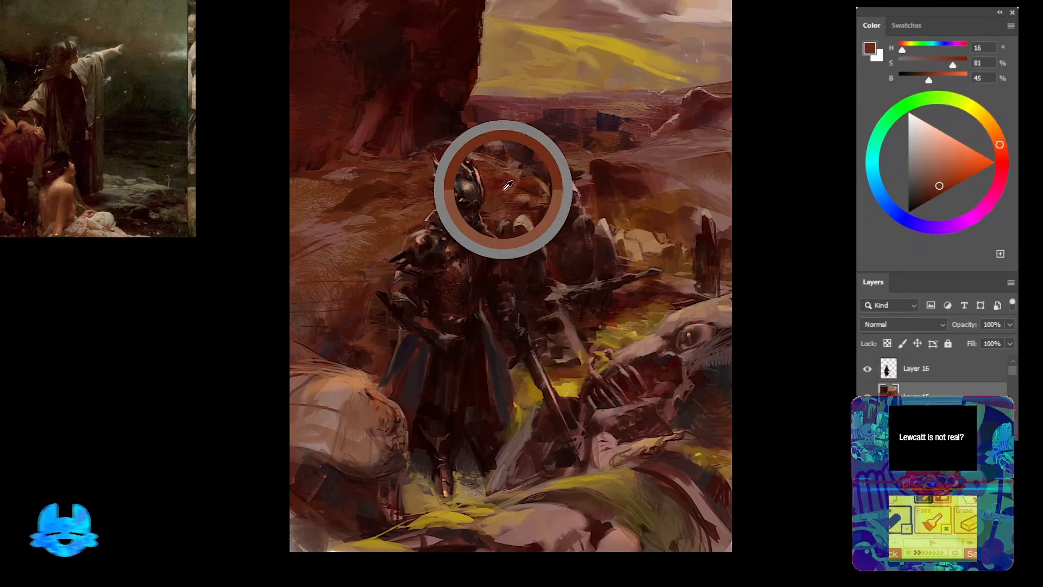
left_click(413, 211, "alt")
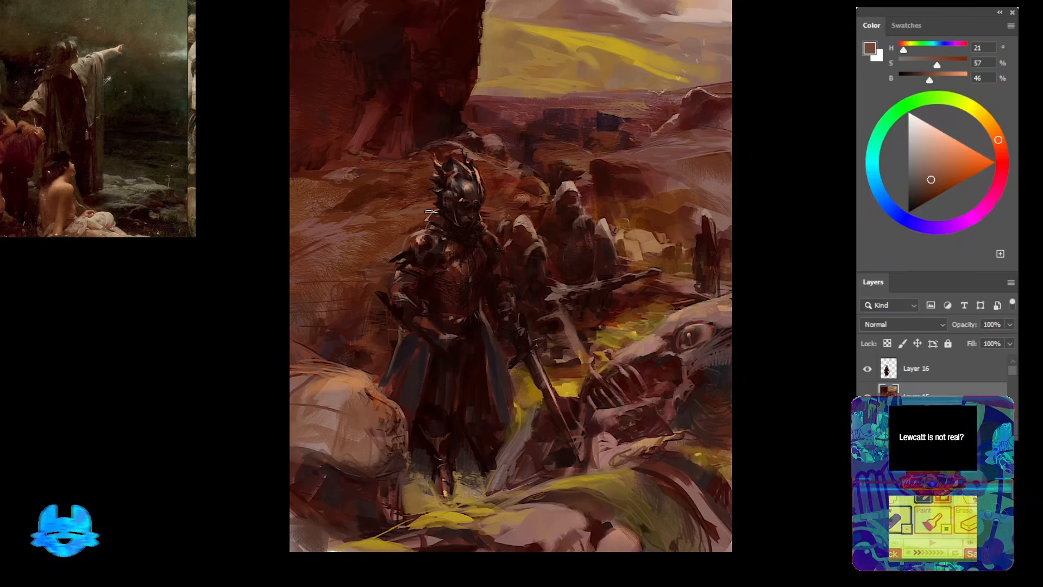
left_click(530, 188, "alt")
left_click(503, 204, "alt")
Lasso the hillside behind the figure's head and add a new layer set to Hard Light blending
key("l")
mouse_move(499, 205)
left_mouse_down()
mouse_move(447, 209)
mouse_move(335, 302)
mouse_move(561, 220)
mouse_move(488, 233)
left_mouse_up()
key("ctrl+alt+shift+n")
left_click(895, 327)
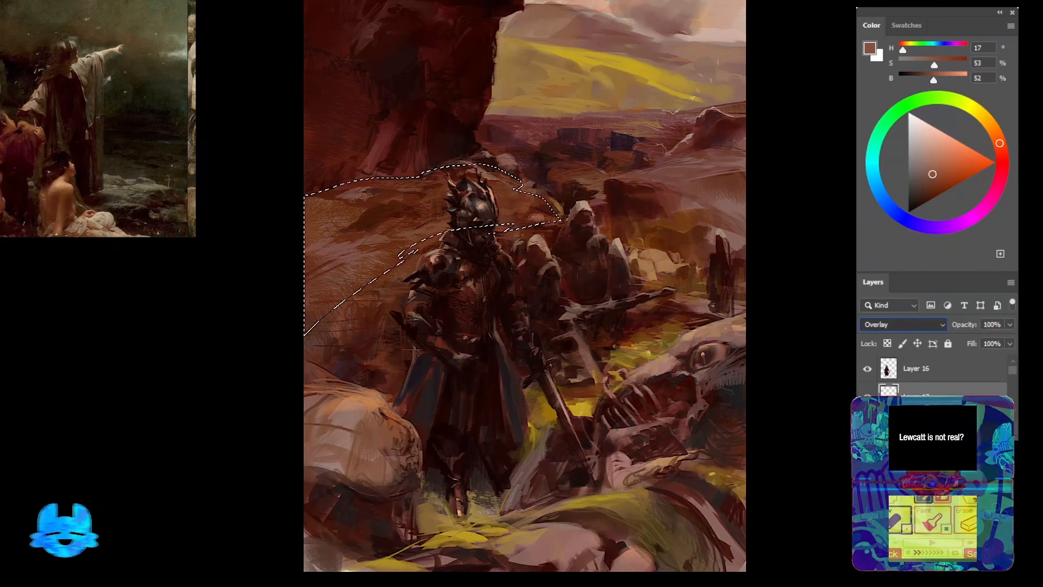
left_click(896, 521)
Tint the selected hillside with a muted grey-blue and clear the selection
left_click(924, 151)
left_click(876, 183)
left_click(915, 162)
key("b")
mouse_move(491, 176)
left_mouse_down()
mouse_move(566, 189)
mouse_move(411, 250)
mouse_move(337, 252)
mouse_move(436, 245)
left_mouse_up()
key("ctrl+d")
scroll(396, 246, "down", 5)
scroll(417, 198, "up", 5)
Adjust the hue and saturation of the hillside tint layer
key("ctrl+u")
left_click_drag(856, 176, 837, 158)
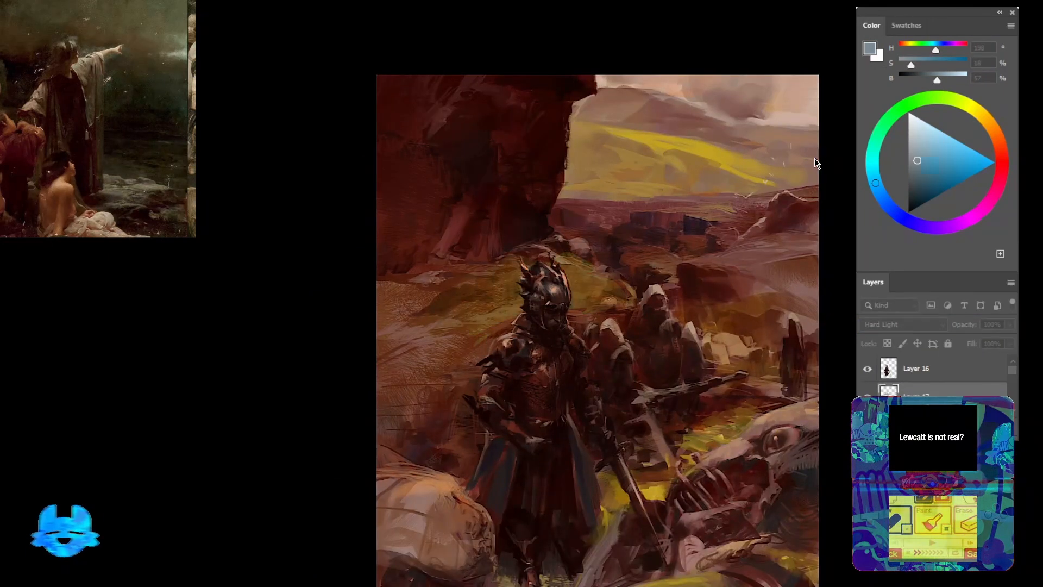
key("Return")
scroll(566, 197, "down", 5)
scroll(566, 196, "up", 5)
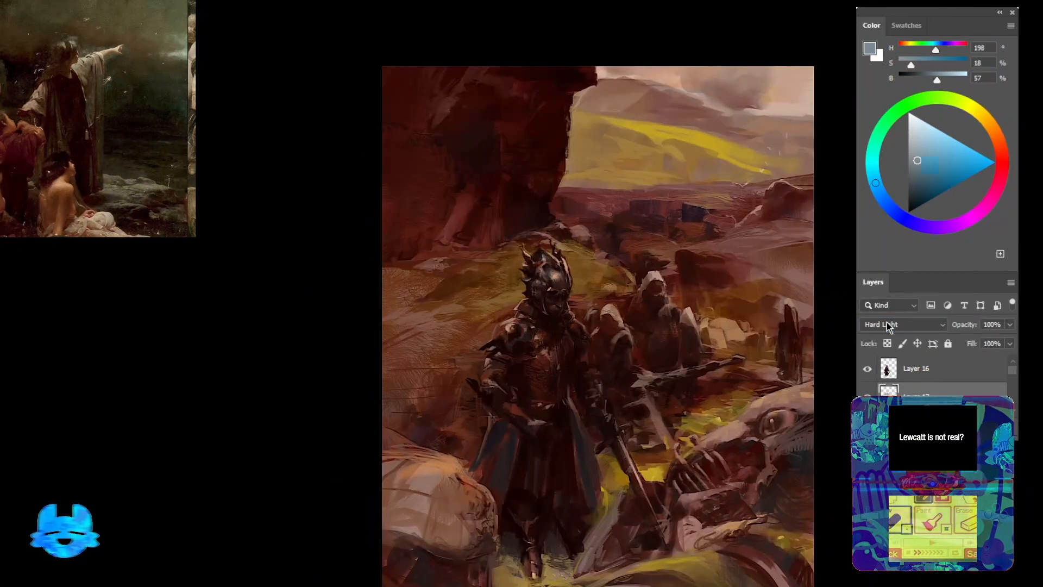
Rework the hillside tint around the figure's head with sampled olive and dark tones
left_click(500, 292, "alt")
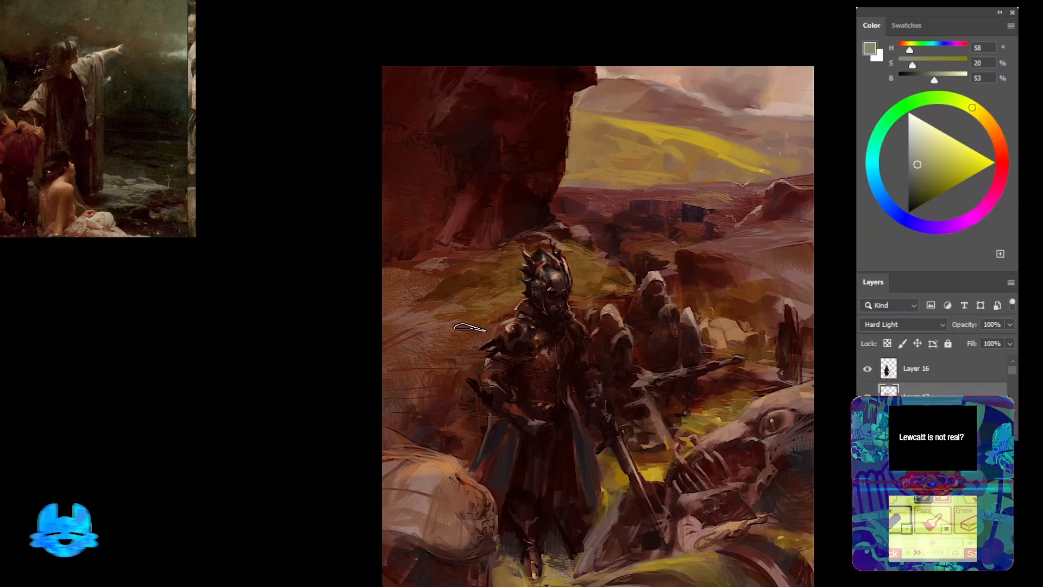
left_click_drag(538, 217, 492, 249)
left_click(499, 244, "alt")
left_click_drag(511, 257, 469, 276)
Enlarge the brush and erase parts of the tint along the ridge above the figure's head
key("]")
key("]")
key("]")
key("]")
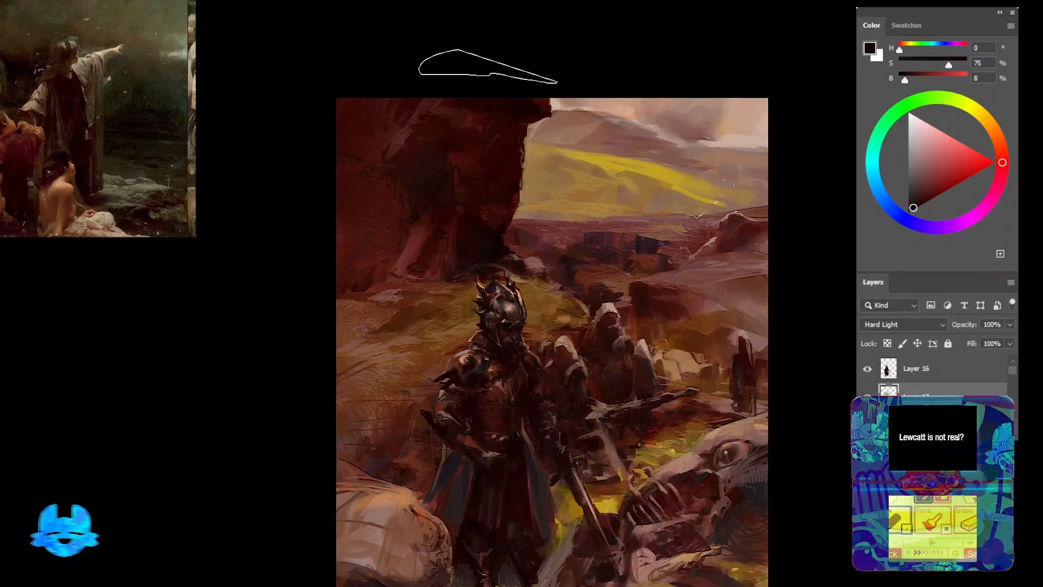
mouse_move(456, 95)
left_mouse_down()
mouse_move(438, 195)
mouse_move(465, 135)
left_mouse_up()
key("e")
left_click_drag(502, 260, 479, 264)
mouse_move(509, 238)
left_mouse_down()
mouse_move(476, 223)
mouse_move(563, 275)
left_mouse_up()
Paint a golden yellow glow over the ground beside the bent arm, undoing the first stroke
key("b")
left_click(565, 276, "alt")
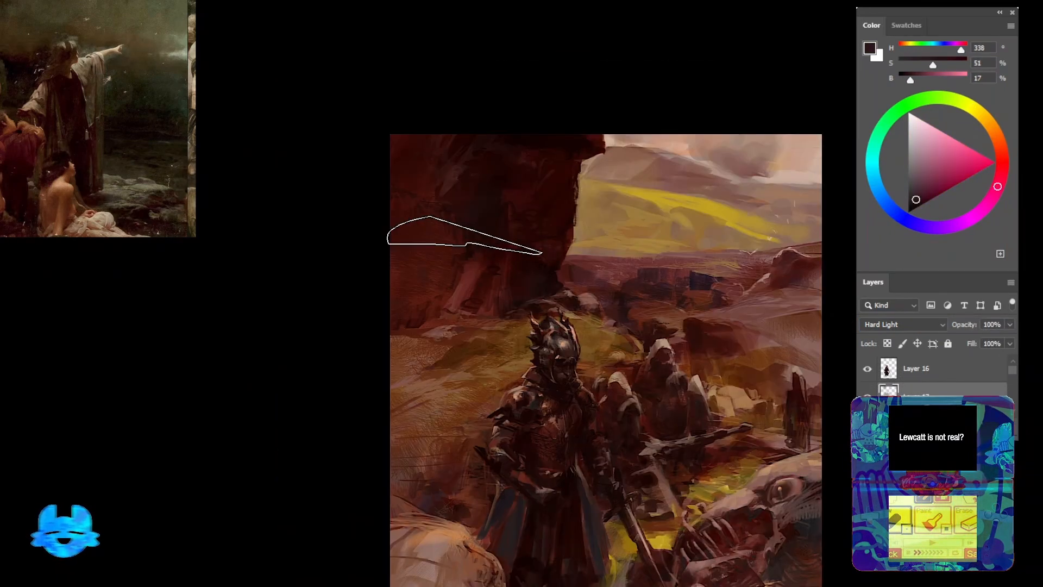
left_click(653, 522, "alt")
left_click_drag(453, 508, 472, 405)
key("ctrl+z")
left_click_drag(485, 525, 418, 417)
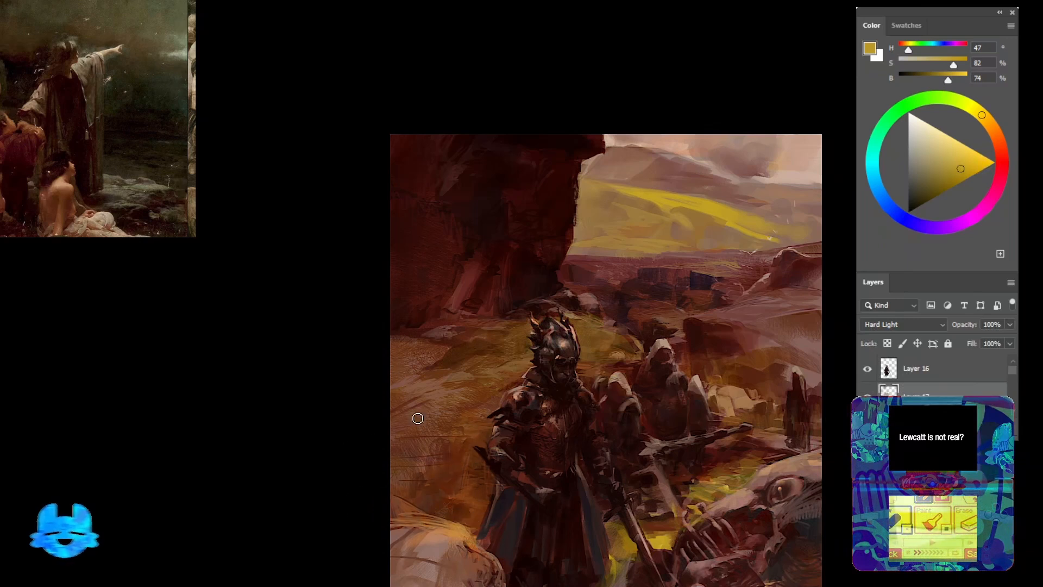
left_click_drag(448, 492, 469, 471)
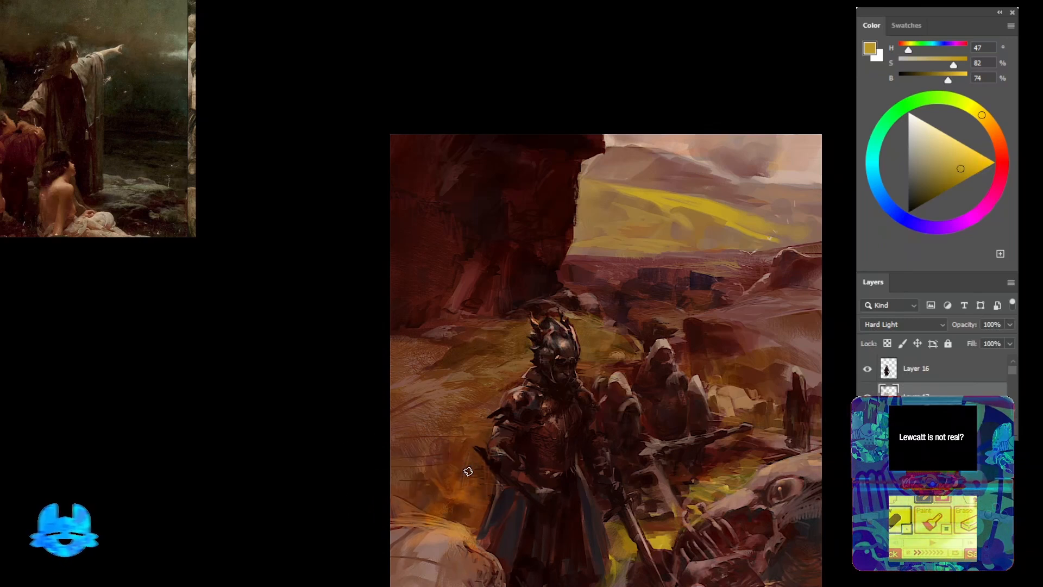
left_click_drag(500, 405, 482, 283)
left_click_drag(482, 283, 497, 291)
Add a normal layer above the figure and brush sampled dusty brown along the pale rounded mass's upper edge
left_click(909, 379)
key("ctrl+alt+shift+n")
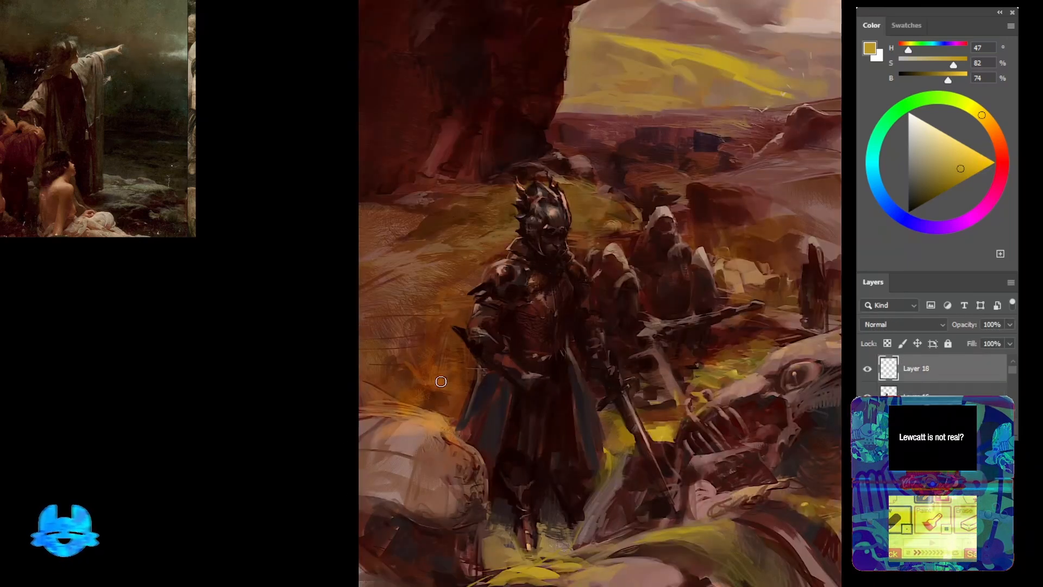
left_click(441, 381, "alt")
left_click_drag(474, 387, 461, 420)
left_click(424, 430, "alt")
left_click_drag(367, 386, 434, 418)
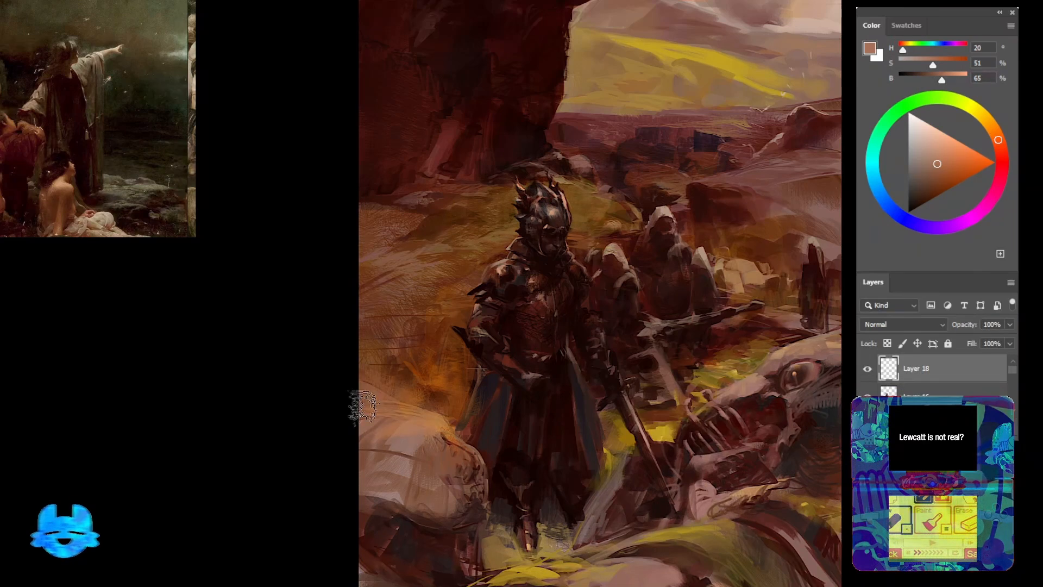
mouse_move(363, 435)
left_mouse_down()
mouse_move(395, 451)
mouse_move(418, 492)
left_mouse_up()
left_click_drag(481, 83, 413, 342)
mouse_move(346, 461)
left_mouse_down()
mouse_move(530, 203)
mouse_move(526, 309)
left_mouse_up()
Lasso the ground beside the bent arm, switch to the layer beneath the figure, and brush sampled dark browns inside the selection
key("l")
mouse_move(568, 145)
left_mouse_down()
mouse_move(699, 144)
mouse_move(521, 153)
mouse_move(388, 280)
left_mouse_up()
key("alt+bracketleft")
key("alt+bracketleft")
key("b")
left_click_drag(640, 163, 743, 194)
left_click(503, 342, "alt")
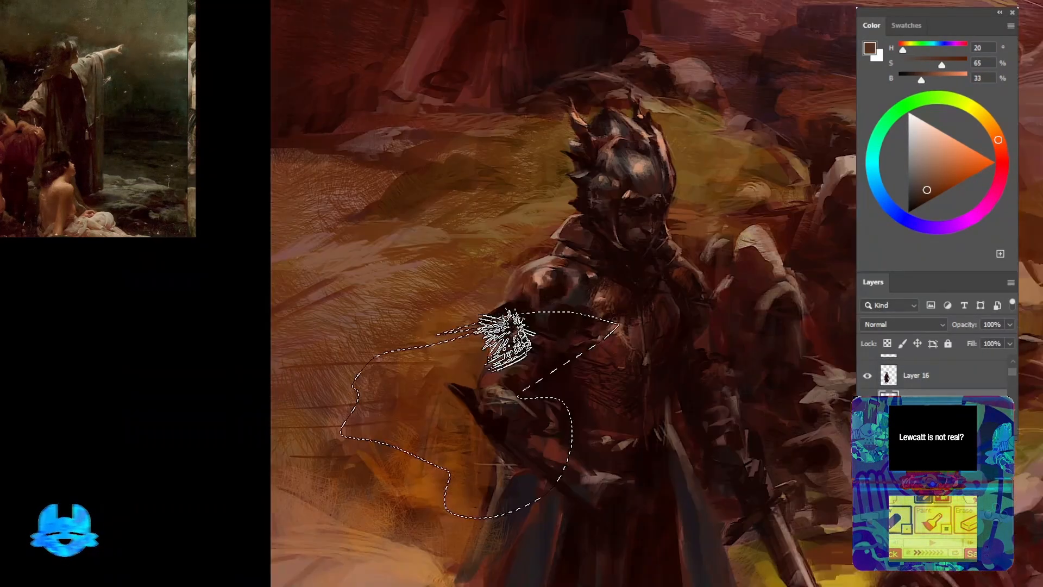
left_click_drag(463, 382, 411, 392)
left_click_drag(460, 382, 477, 330)
left_click_drag(445, 405, 433, 431)
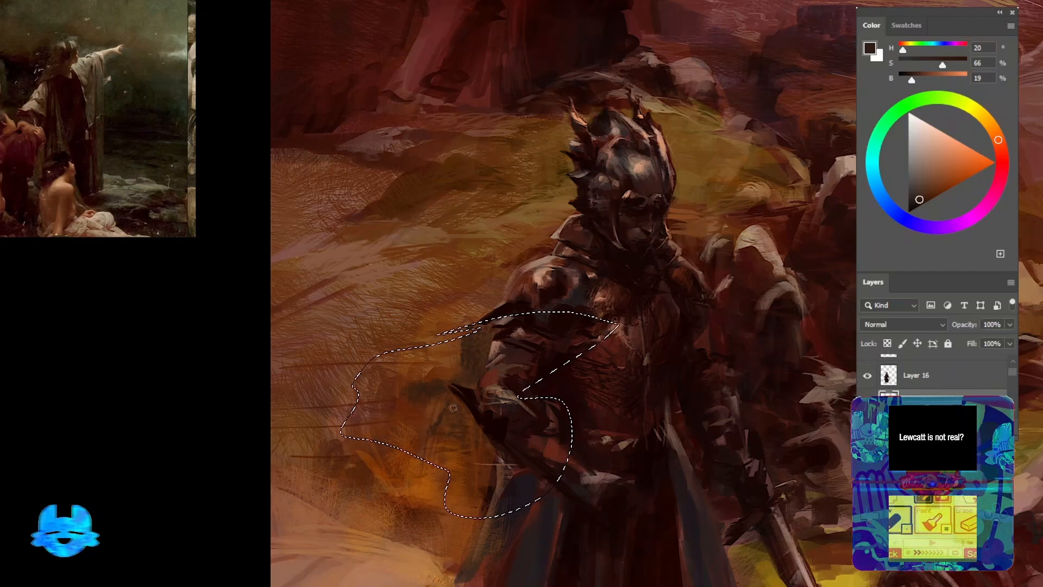
Brush more dark brown shadow behind the bent elbow within the lassoed area and clear the selection
key("ctrl+d")
mouse_move(60, 130)
left_mouse_down()
mouse_move(179, 84)
mouse_move(158, 35)
left_mouse_up()
key("ctrl+z")
left_click_drag(641, 282, 520, 224)
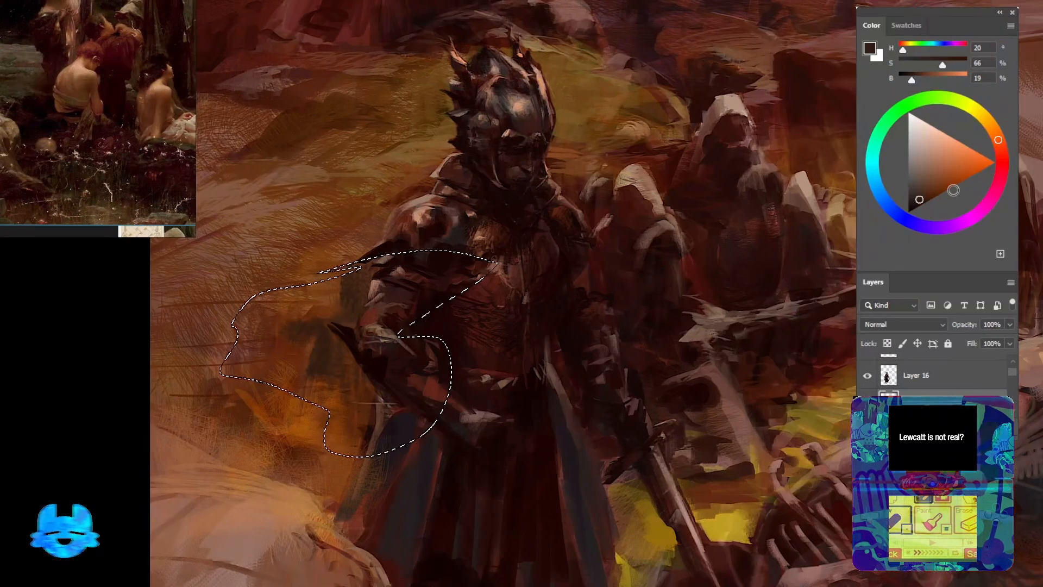
left_click(1000, 153)
left_click(923, 192)
left_click_drag(329, 387, 419, 393)
left_click(390, 353, "alt")
mouse_move(391, 353)
left_mouse_down()
mouse_move(291, 350)
mouse_move(341, 353)
left_mouse_up()
left_click_drag(362, 348, 310, 369)
left_click_drag(284, 327, 399, 347)
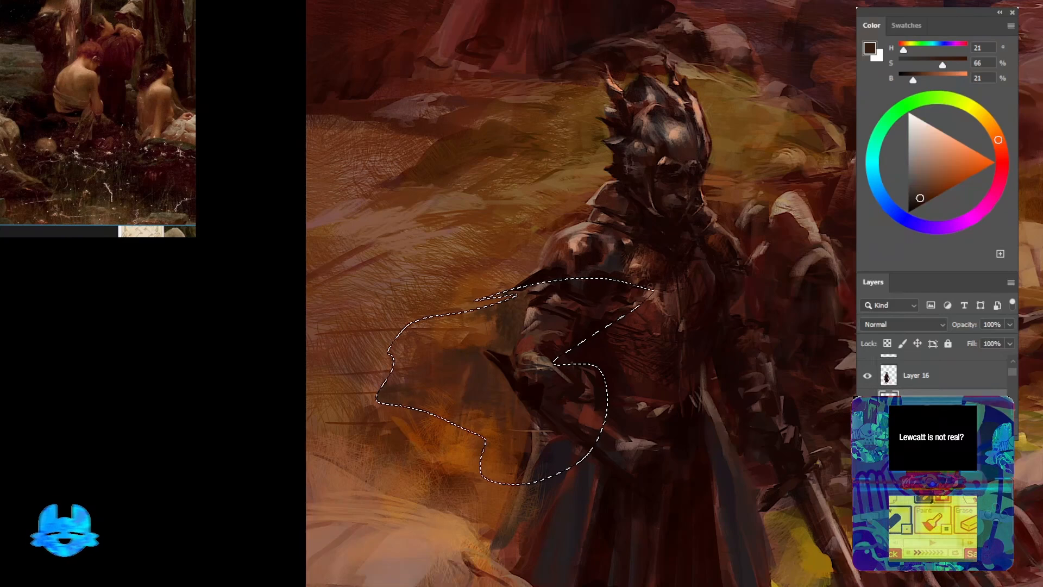
mouse_move(516, 453)
left_mouse_down()
mouse_move(517, 382)
mouse_move(477, 424)
left_mouse_up()
key("ctrl+d")
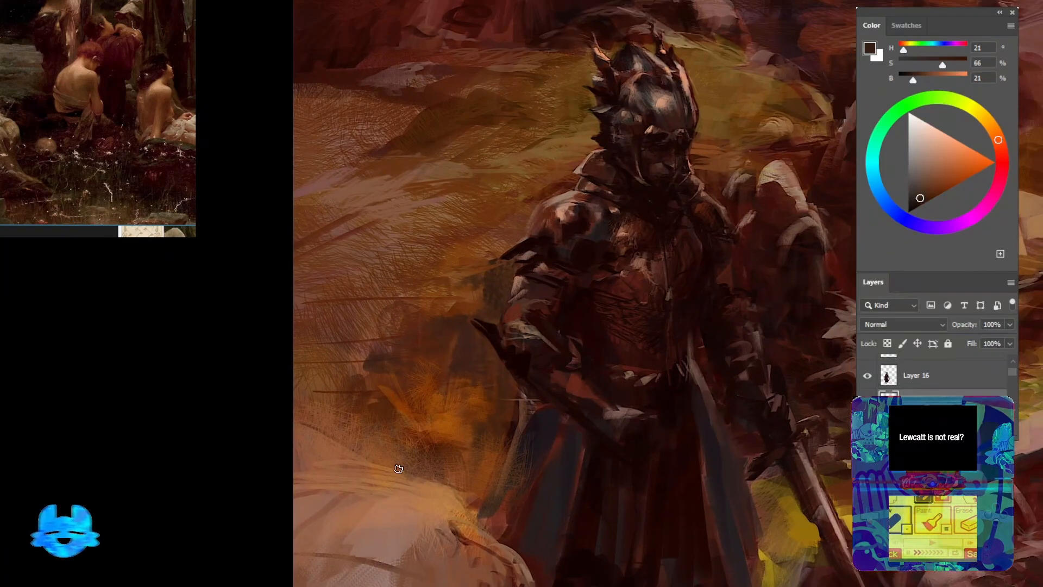
Brush sampled orange accents over the ground between the bent arm and the pale rounded mass
left_click_drag(399, 469, 475, 509)
mouse_move(401, 442)
left_mouse_down()
mouse_move(436, 462)
mouse_move(398, 434)
left_mouse_up()
left_click(462, 439, "alt")
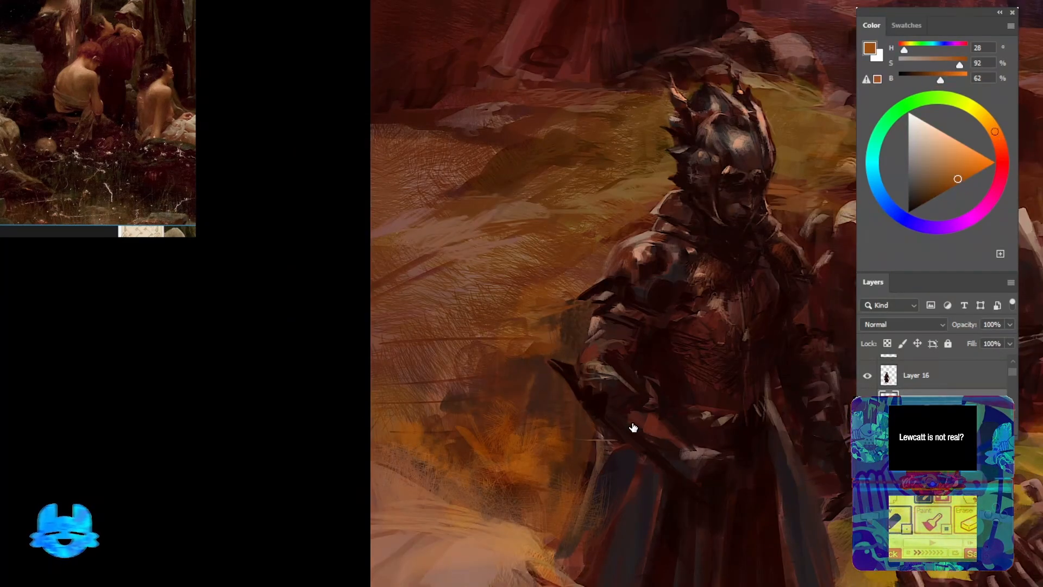
left_click(490, 382, "alt")
left_click(470, 447, "alt")
left_click_drag(472, 484, 336, 323)
Sample the bright yellow near the sword and dab highlights into the orange ground beside the bent arm
left_click(831, 397, "alt")
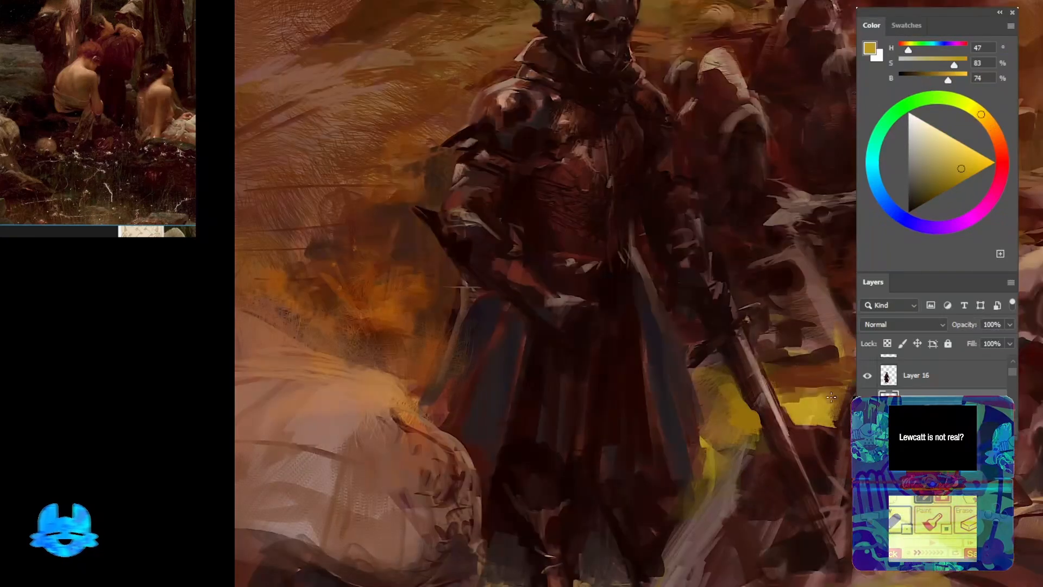
left_click_drag(650, 327, 702, 390)
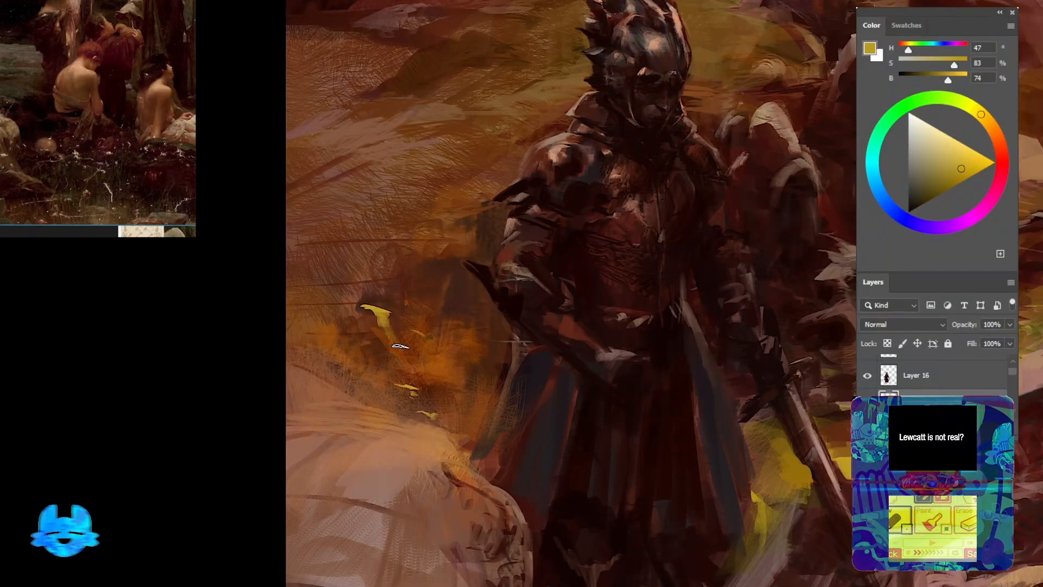
left_click_drag(474, 402, 462, 430)
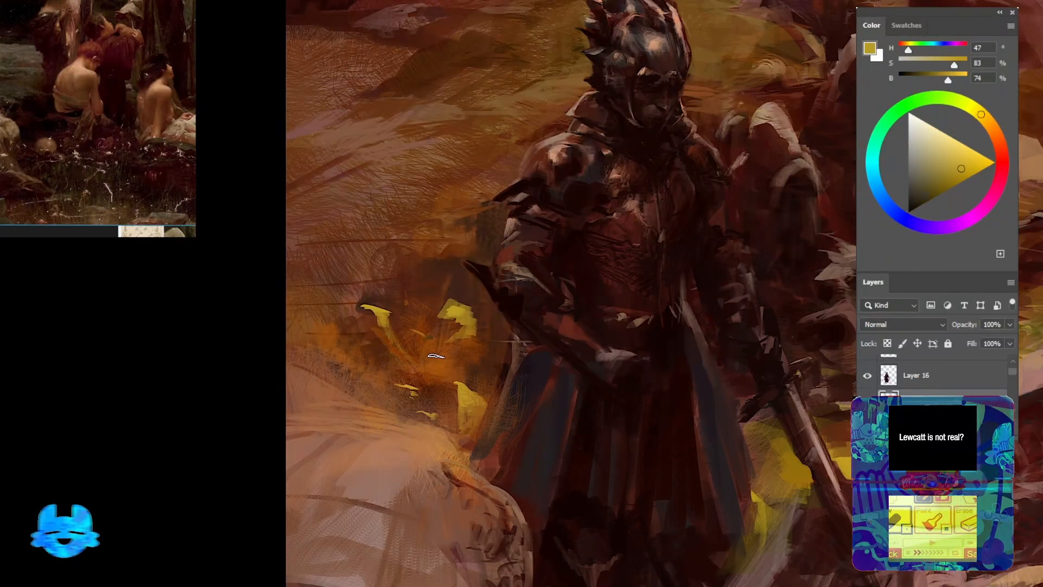
left_click(446, 372, "alt")
left_click_drag(429, 360, 451, 371)
left_click_drag(468, 310, 473, 337)
left_click(474, 337, "alt")
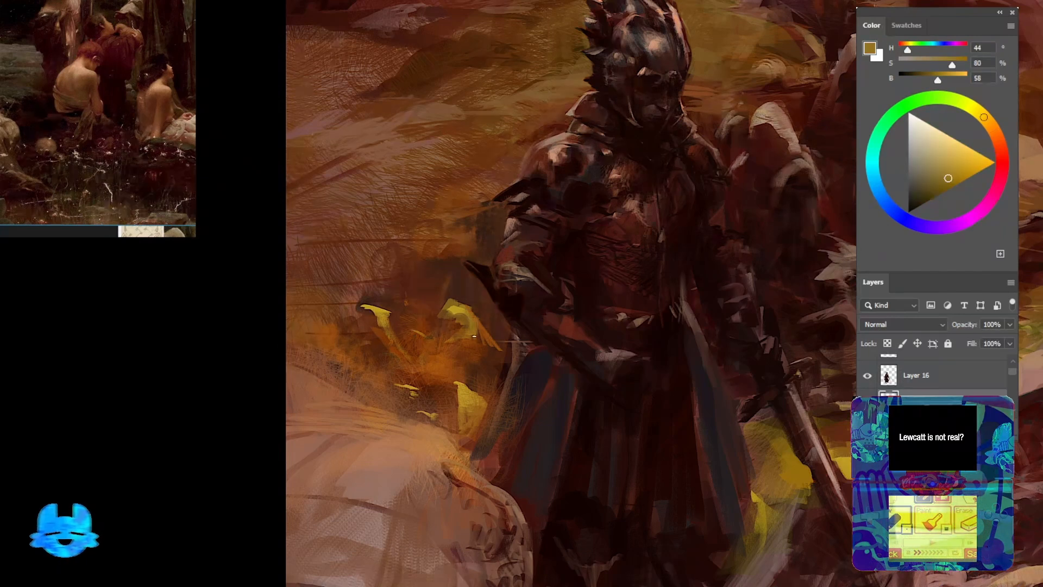
Blend the yellow dabs beside the bent arm into the ground with sampled gold and brown strokes
left_click(497, 330, "alt")
mouse_move(495, 315)
left_mouse_down()
mouse_move(477, 328)
mouse_move(473, 313)
left_mouse_up()
left_click(469, 318, "alt")
mouse_move(338, 313)
left_mouse_down()
mouse_move(407, 381)
mouse_move(401, 395)
left_mouse_up()
left_click(404, 403, "alt")
left_click_drag(516, 331, 429, 334)
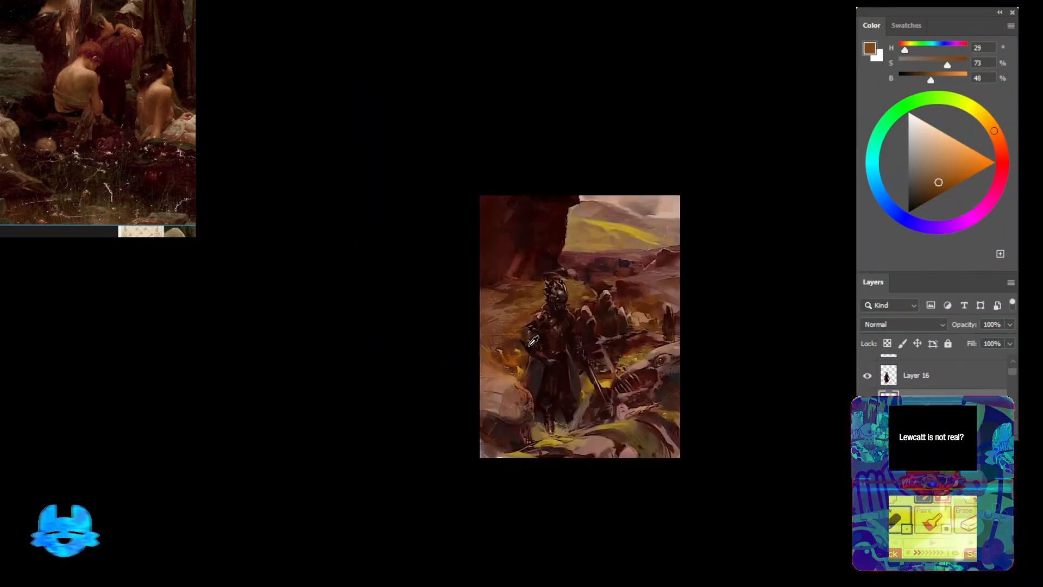
left_click_drag(587, 339, 646, 345)
Lighten the pale rounded mass with sampled pale tan and grey strokes along its upper edge and front
left_click(617, 412, "alt")
left_click_drag(400, 375, 407, 387)
left_click(663, 232, "alt")
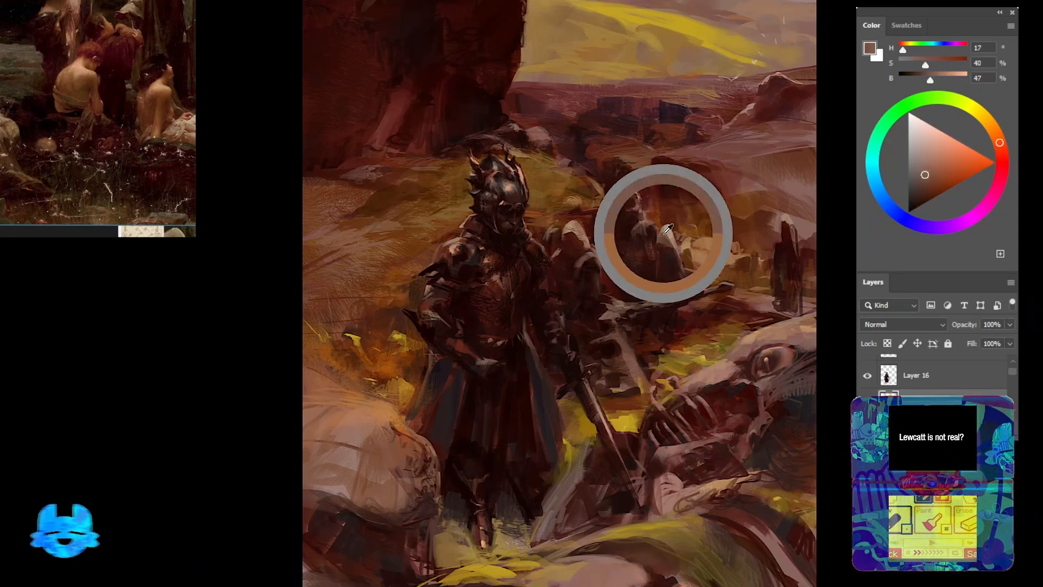
left_click(582, 238, "alt")
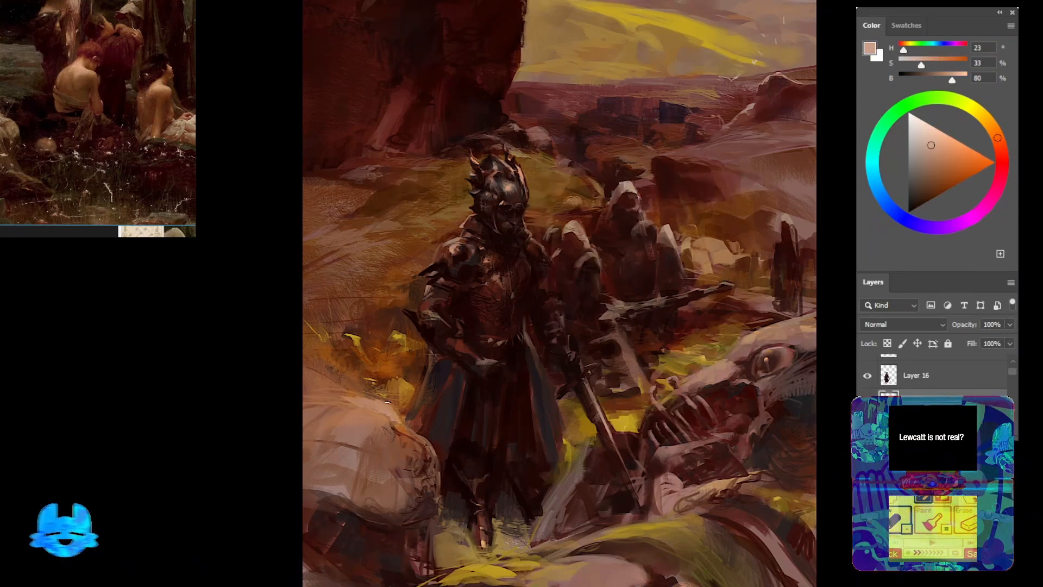
left_click(339, 483, "alt")
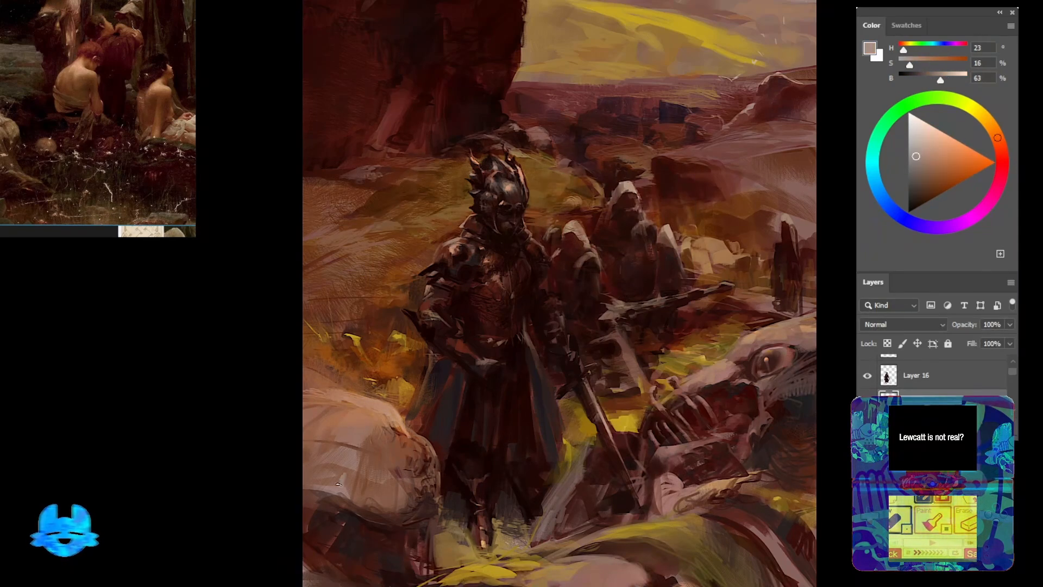
left_click_drag(348, 445, 377, 342)
left_click_drag(348, 469, 343, 503)
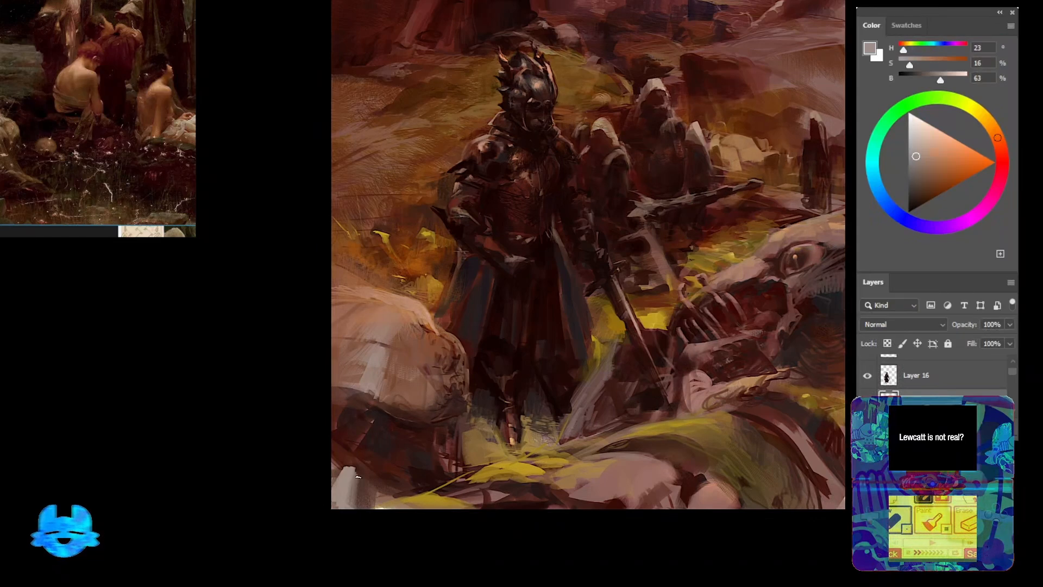
Paint sampled pale grey, yellow and dark strokes across the foreground below the rounded mass and beside the figure's foot
left_click(401, 496, "alt")
mouse_move(354, 460)
left_mouse_down()
mouse_move(330, 467)
mouse_move(460, 531)
left_mouse_up()
left_click(351, 479, "alt")
key("ctrl+plus")
key("ctrl+plus")
left_click(460, 540, "alt")
mouse_move(408, 506)
left_mouse_down()
mouse_move(413, 517)
mouse_move(427, 502)
left_mouse_up()
left_click_drag(386, 507, 384, 518)
left_click_drag(392, 467, 488, 521)
left_click(491, 380, "alt")
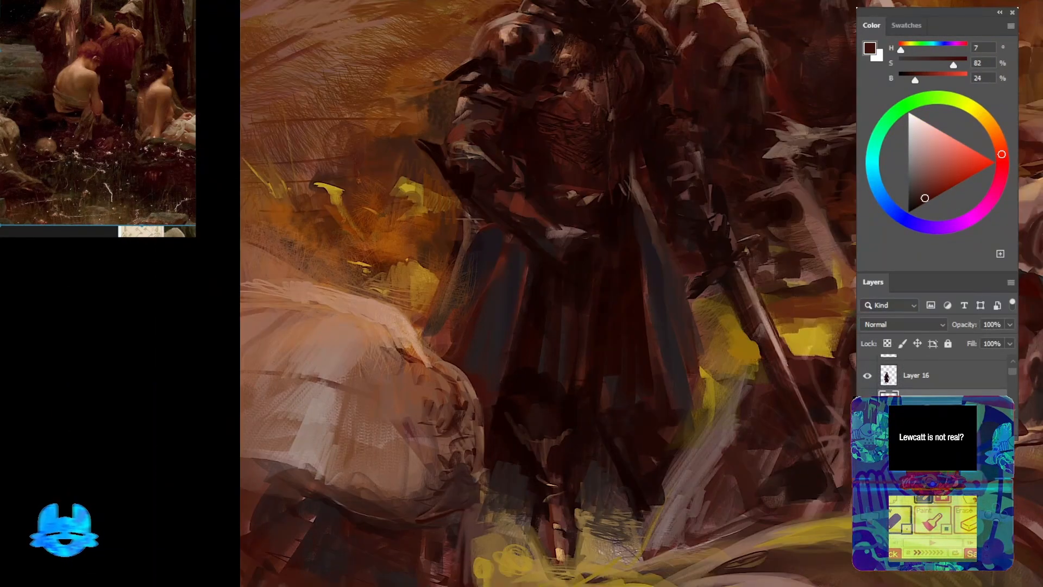
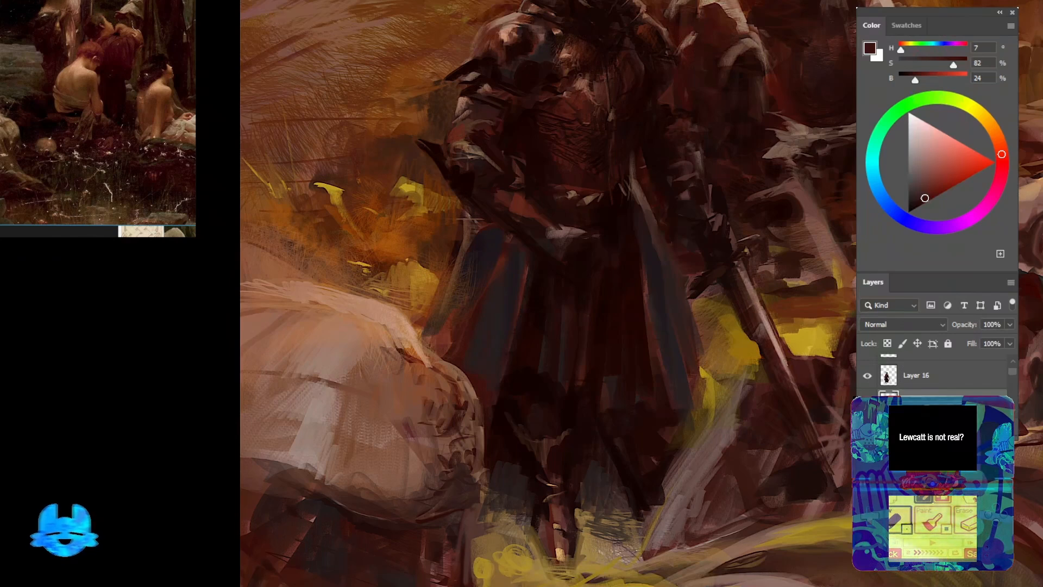
Switch to the armored figure's layer and rework the helmet and bent arm with sampled dark and light tones
left_click(470, 218, "ctrl")
left_click_drag(641, 65, 501, 369)
left_click(481, 300, "alt")
left_click(474, 261, "alt")
left_click_drag(474, 260, 541, 317)
left_click(501, 286, "alt")
Paint thin grass blades on the ridge above the helmet with sampled orange and dark brown
left_click(382, 249, "alt")
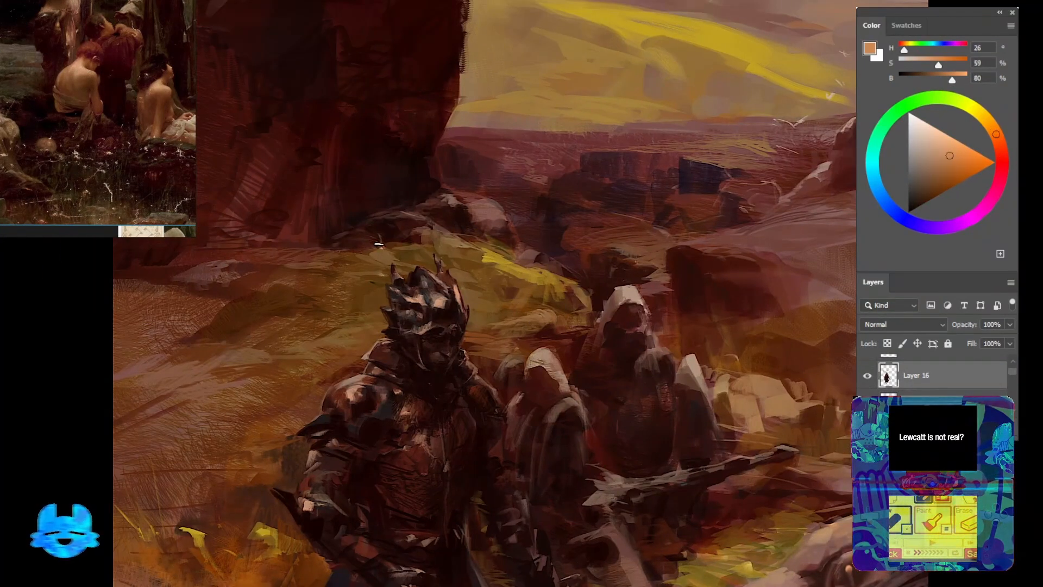
left_click(394, 244, "alt")
left_click(390, 242, "alt")
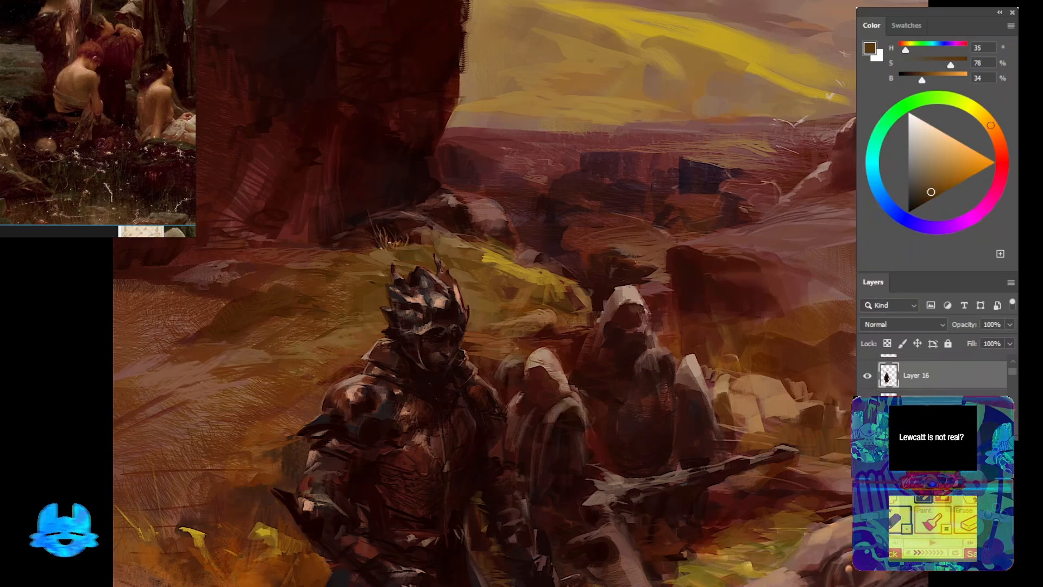
left_click_drag(374, 251, 360, 243)
Paint a tuft of grass on the hillside beside the figure's head using sampled browns
left_click(304, 293, "alt")
left_click(263, 320, "alt")
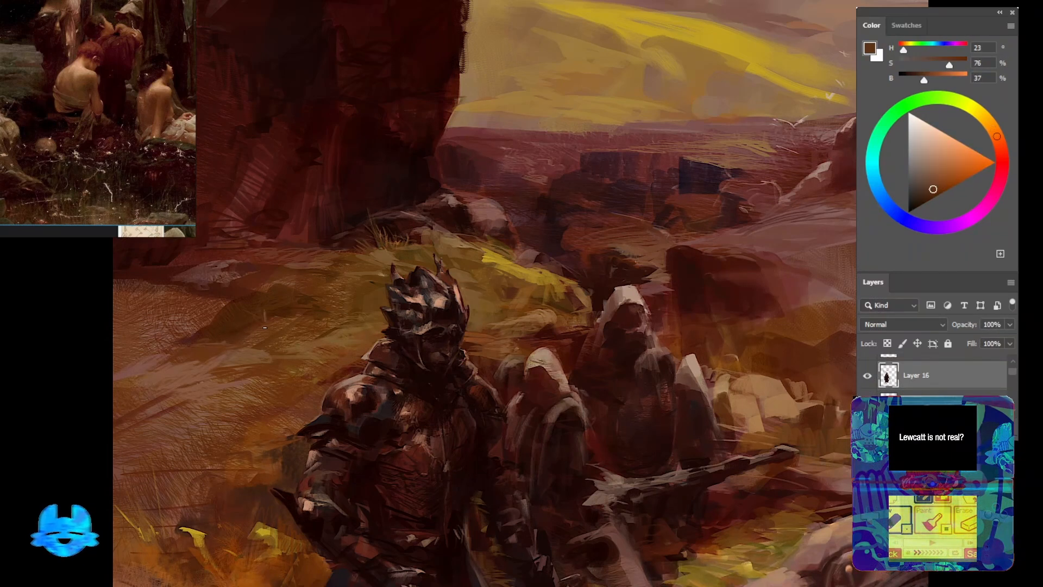
left_click(266, 322, "alt")
left_click_drag(268, 321, 275, 299)
left_click(156, 354, "alt")
left_click_drag(188, 268, 216, 257)
left_click(271, 322, "alt")
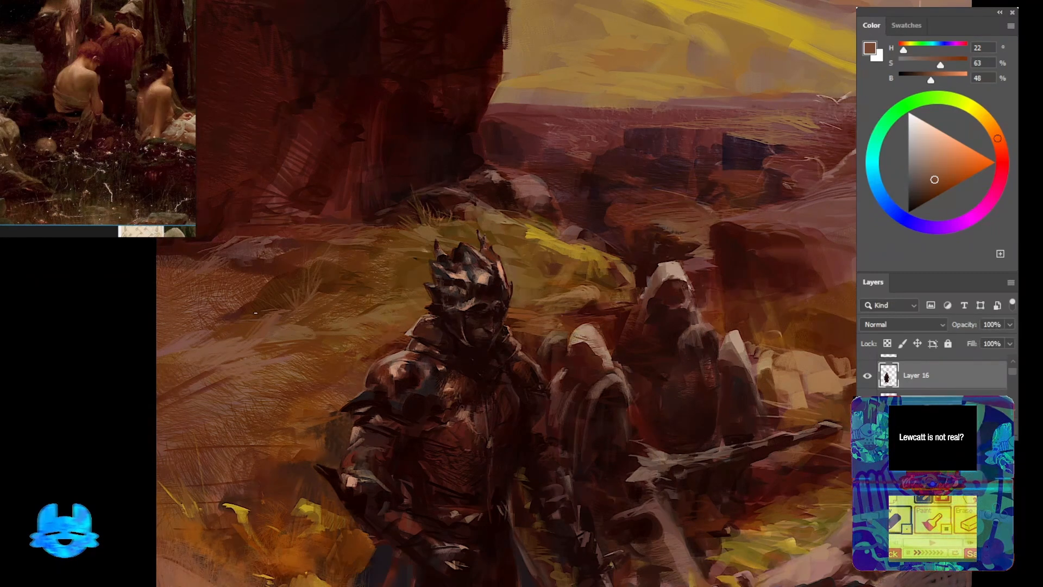
Add brown strokes to the hillside around the base of the grass tuft
left_click_drag(259, 314, 190, 249)
left_click_drag(305, 260, 346, 267)
left_click(315, 268, "alt")
left_click_drag(175, 320, 248, 322)
left_click_drag(217, 318, 417, 296)
Add dark reddish-brown marks to the hillside between the grass tuft and the helmet
left_click(415, 298, "alt")
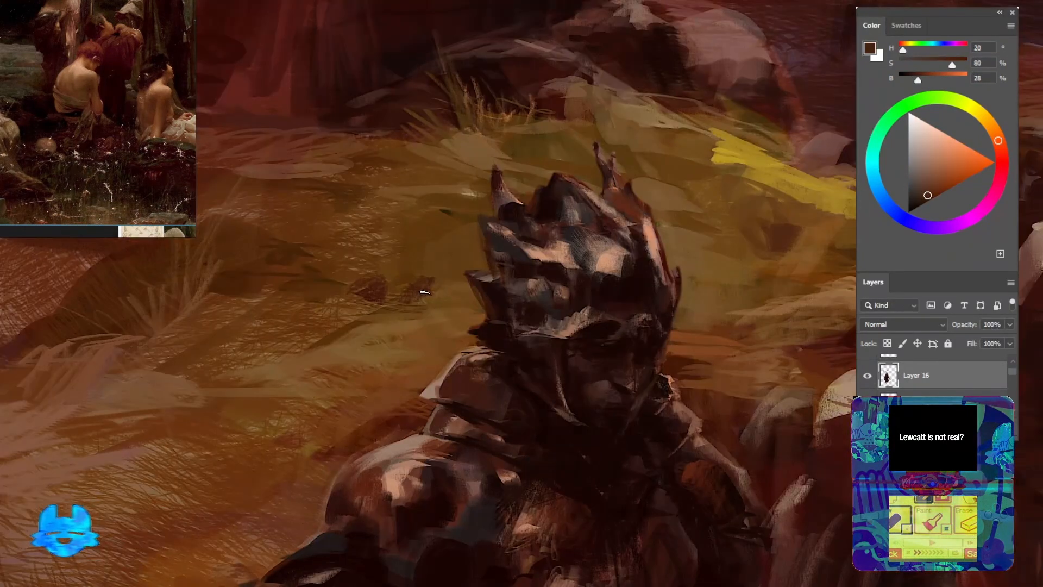
left_click(375, 295, "alt")
left_click_drag(139, 333, 220, 386)
left_click_drag(359, 476, 307, 386)
left_click(354, 416, "alt")
mouse_move(345, 435)
left_mouse_down()
mouse_move(352, 416)
mouse_move(349, 462)
left_mouse_up()
left_click(365, 421, "alt")
Touch up the hillside on both sides of the helmet with sampled dark browns
mouse_move(599, 286)
left_mouse_down()
mouse_move(543, 266)
mouse_move(623, 289)
left_mouse_up()
left_click_drag(623, 289, 361, 285)
left_click(360, 284, "alt")
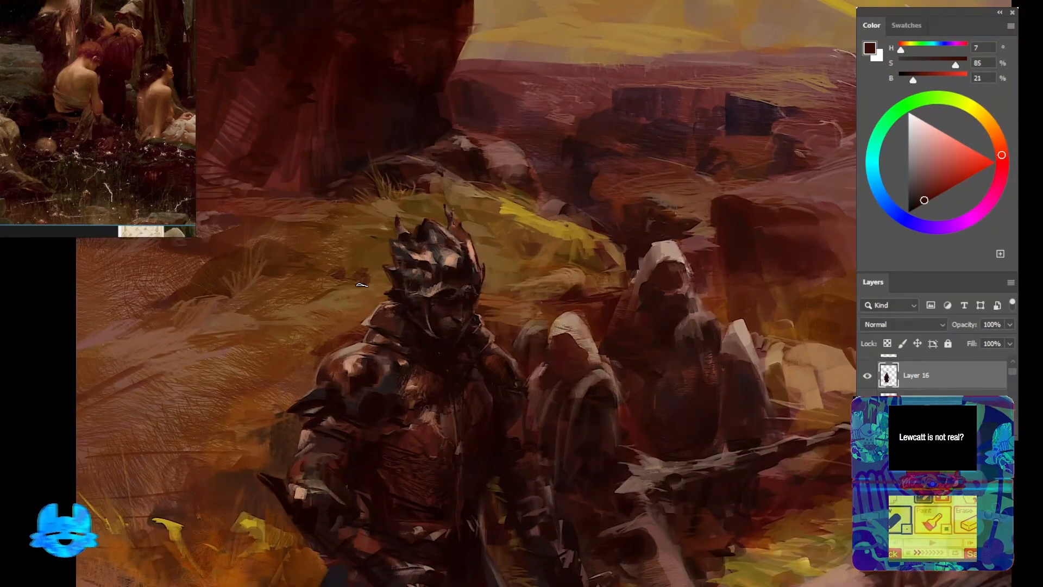
left_click(367, 278, "alt")
left_click(348, 275, "alt")
left_click_drag(492, 282, 413, 221)
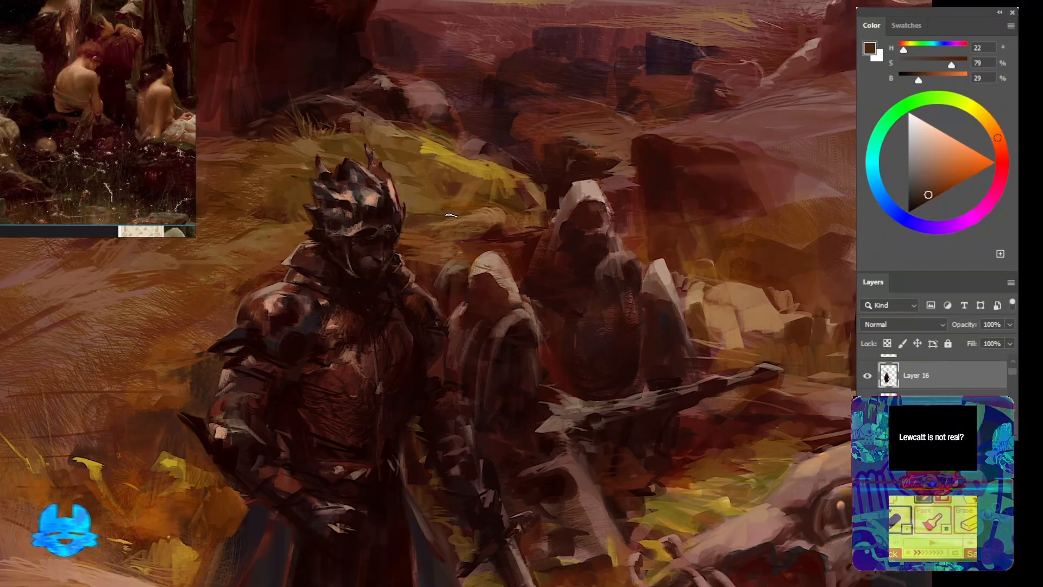
mouse_move(446, 298)
left_mouse_down()
mouse_move(389, 296)
mouse_move(413, 294)
left_mouse_up()
left_click(538, 237, "alt")
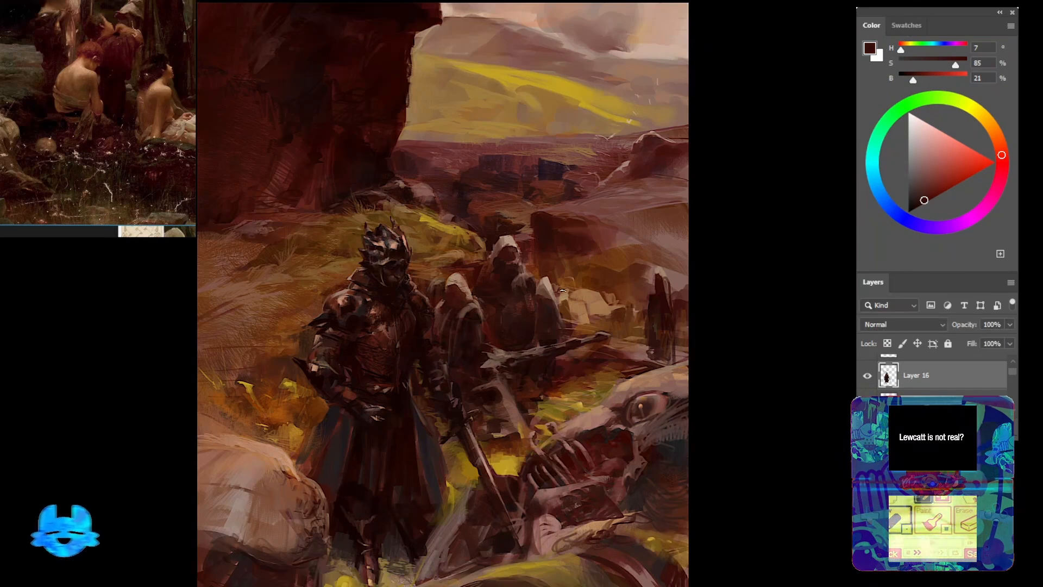
Touch up the yellow ground behind the creature's head with sampled gold tones
left_click_drag(563, 290, 494, 406)
left_click(489, 404, "alt")
left_click_drag(533, 262, 521, 80)
left_click(497, 336, "alt")
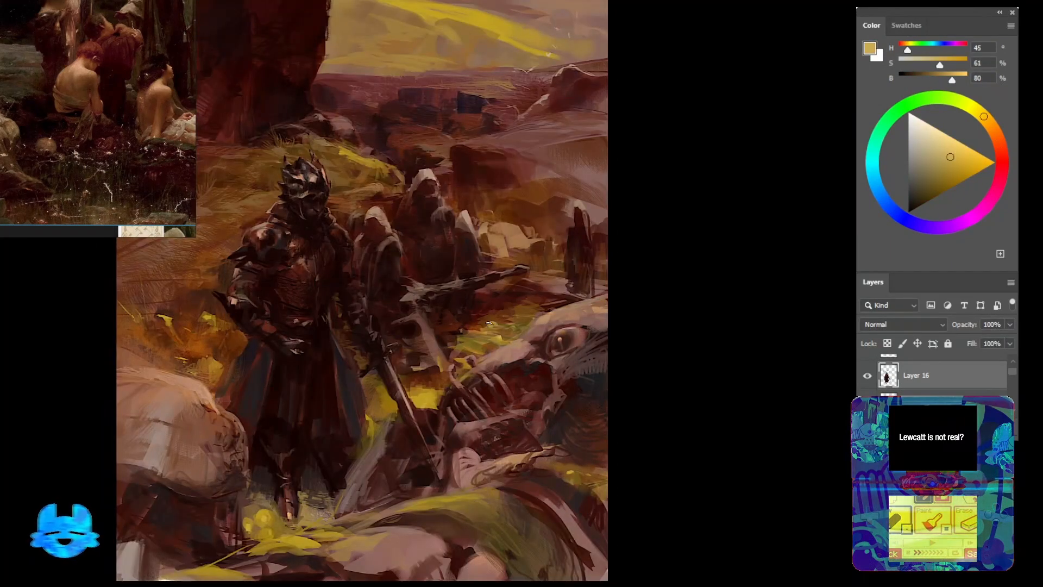
left_click(489, 321, "alt")
left_click(491, 314, "alt")
left_click(491, 321, "alt")
left_click(488, 310, "alt")
Brush a pale hood shape beside the nearest hooded figure with sampled dusty tan
left_click_drag(381, 239, 517, 217)
left_click_drag(516, 218, 546, 216)
left_click(505, 187, "alt")
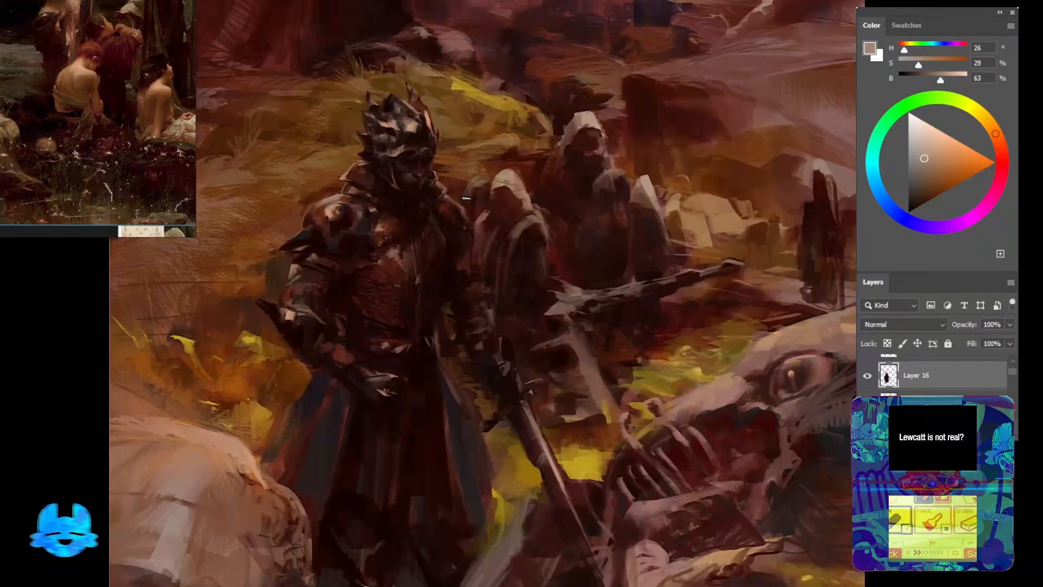
left_click(464, 197, "alt")
left_click_drag(480, 204, 562, 316)
left_click(514, 225, "alt")
mouse_move(562, 316)
left_mouse_down()
mouse_move(553, 307)
mouse_move(582, 321)
mouse_move(560, 325)
left_mouse_up()
left_click(581, 329, "alt")
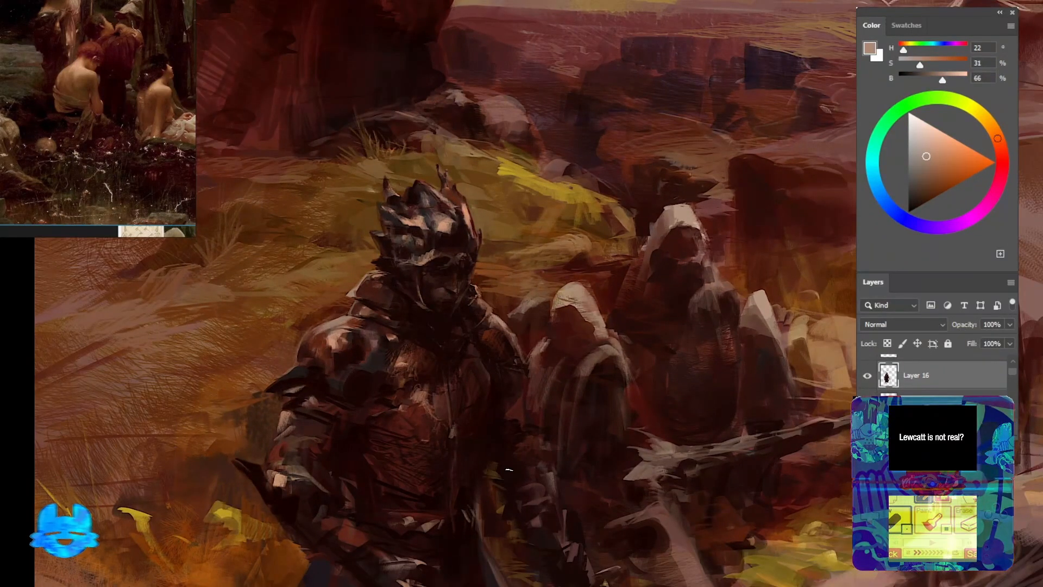
Refine the armor's collar and shoulder facing the hooded figures with sampled light and dark red tones
mouse_move(488, 312)
left_mouse_down()
mouse_move(513, 319)
mouse_move(496, 319)
mouse_move(498, 307)
left_mouse_up()
left_click(277, 334, "alt")
left_click(507, 337, "alt")
mouse_move(505, 299)
left_mouse_down()
mouse_move(460, 302)
mouse_move(516, 296)
left_mouse_up()
left_click(518, 277, "alt")
left_click_drag(514, 247, 524, 258)
left_click(515, 255, "alt")
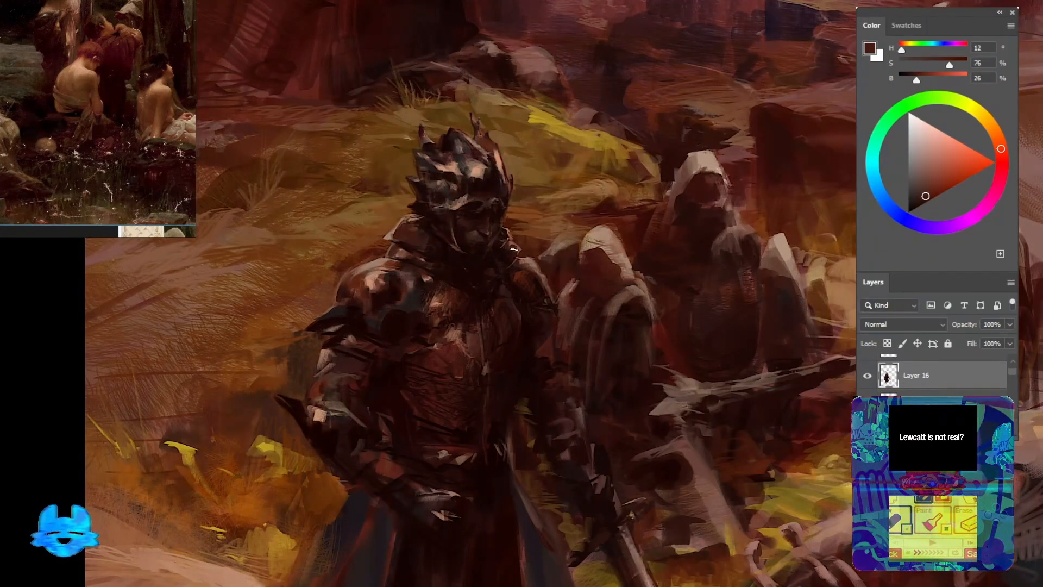
left_click(506, 243, "alt")
Touch up the grassy ridge around the helmet with sampled dark brown
left_click_drag(452, 135, 504, 278)
left_click(494, 270, "alt")
left_click(456, 238, "alt")
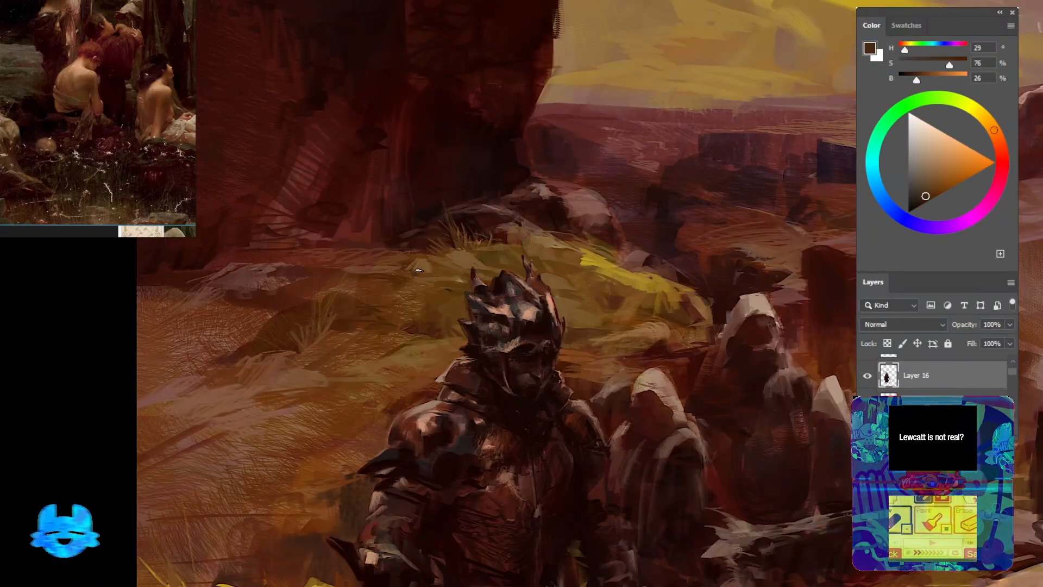
left_click(497, 225, "alt")
left_click_drag(461, 369, 484, 163)
Sample golden yellow and add small flecks to the ground above the pale rounded mass
left_click(351, 393, "alt")
left_click_drag(365, 442, 375, 437)
left_click(369, 456)
left_click_drag(337, 451, 389, 435)
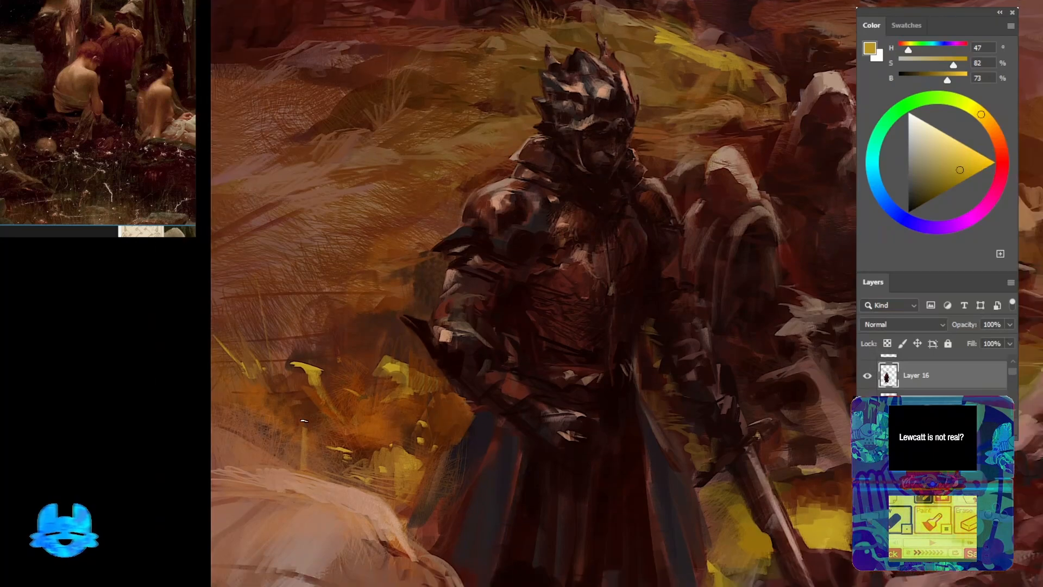
left_click_drag(294, 422, 287, 458)
left_click_drag(392, 465, 254, 514)
Paint a rounded plate with a dusty rose rim below the bent arm's shoulder guard using sampled reds
left_click(346, 367, "alt")
left_click_drag(319, 323, 310, 348)
mouse_move(448, 297)
left_mouse_down()
mouse_move(327, 346)
mouse_move(475, 386)
left_mouse_up()
left_click(340, 364, "alt")
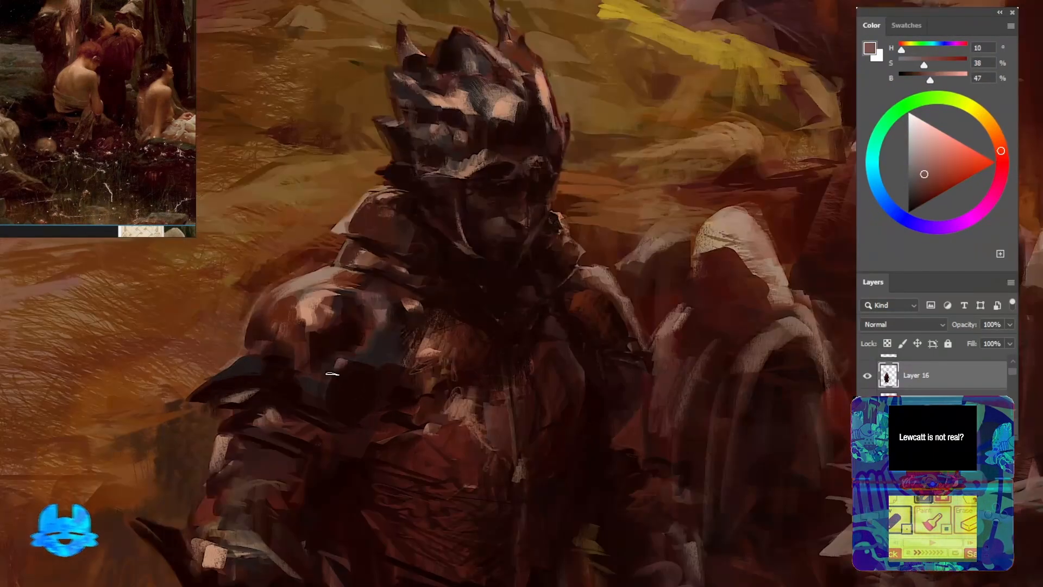
left_click(359, 350, "alt")
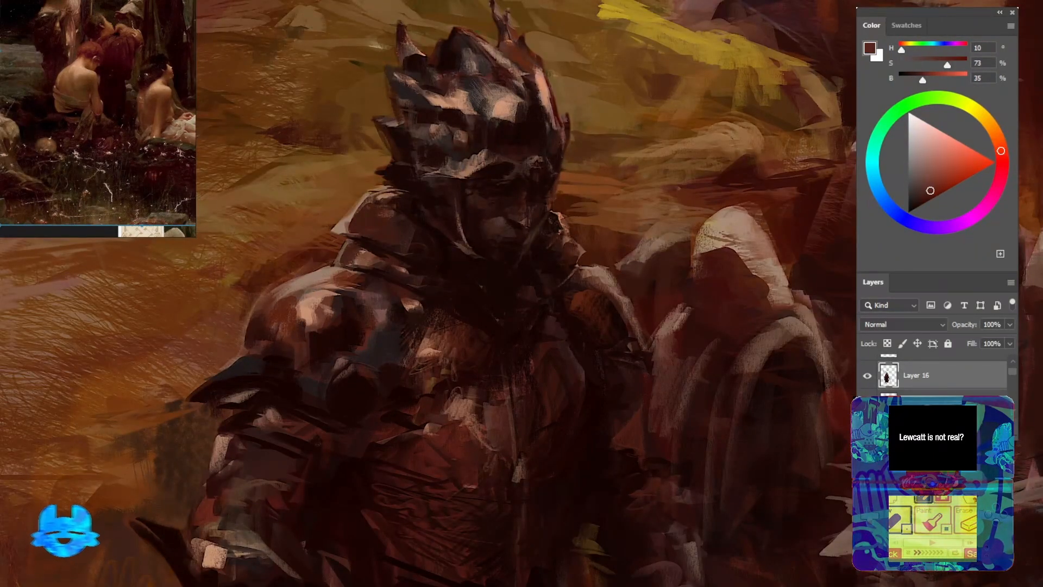
left_click_drag(506, 228, 408, 367)
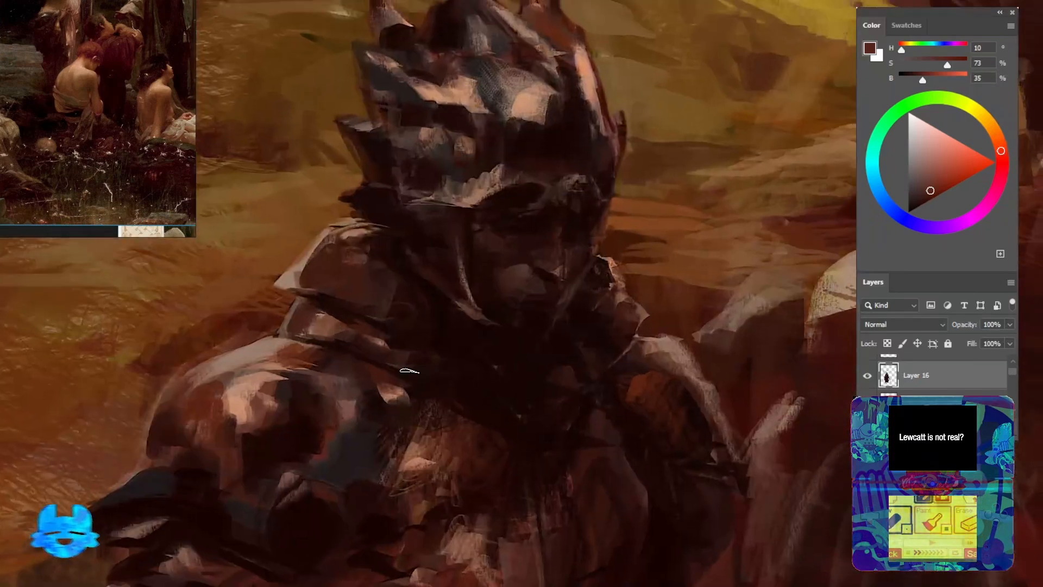
left_click(413, 364, "alt")
Touch up the pale hoods and cloak edges of the background hooded figures with sampled beige
left_click_drag(524, 304, 353, 247)
left_click(530, 372, "alt")
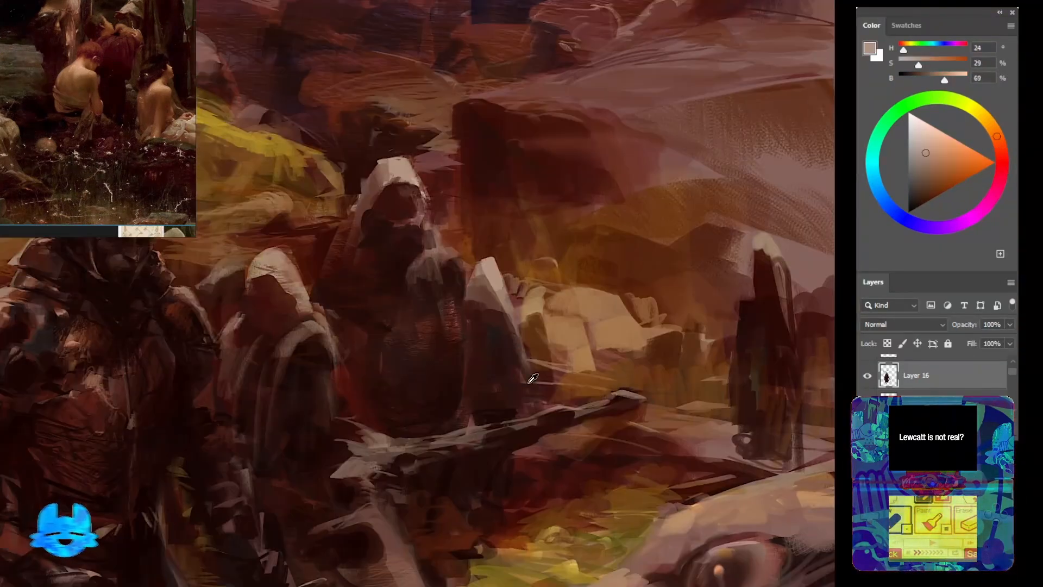
left_click(479, 293, "alt")
left_click(519, 314, "alt")
left_click_drag(472, 290, 581, 296)
left_click(476, 187, "alt")
mouse_move(551, 211)
left_mouse_down()
mouse_move(556, 230)
mouse_move(575, 239)
mouse_move(554, 280)
mouse_move(580, 277)
left_mouse_up()
left_click(608, 252, "alt")
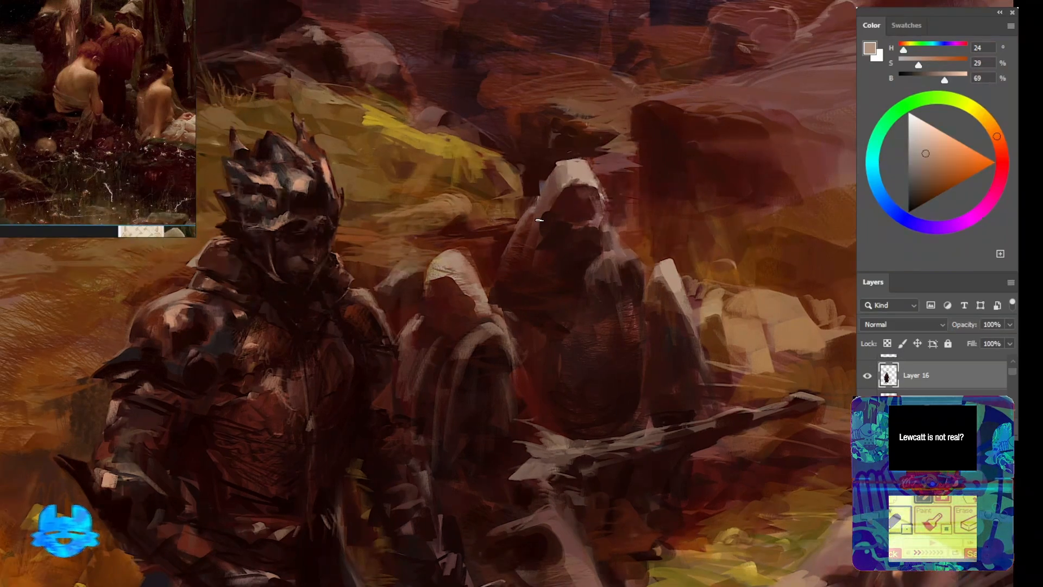
Refine the tall hooded figure's shoulder and hood outline with sampled brown tones
left_click(513, 230, "alt")
left_click_drag(509, 235, 491, 273)
left_click(528, 247, "alt")
mouse_move(501, 200)
left_mouse_down()
mouse_move(498, 222)
mouse_move(621, 174)
left_mouse_up()
left_click_drag(621, 174, 531, 180)
left_click(531, 180, "alt")
left_click(517, 177, "alt")
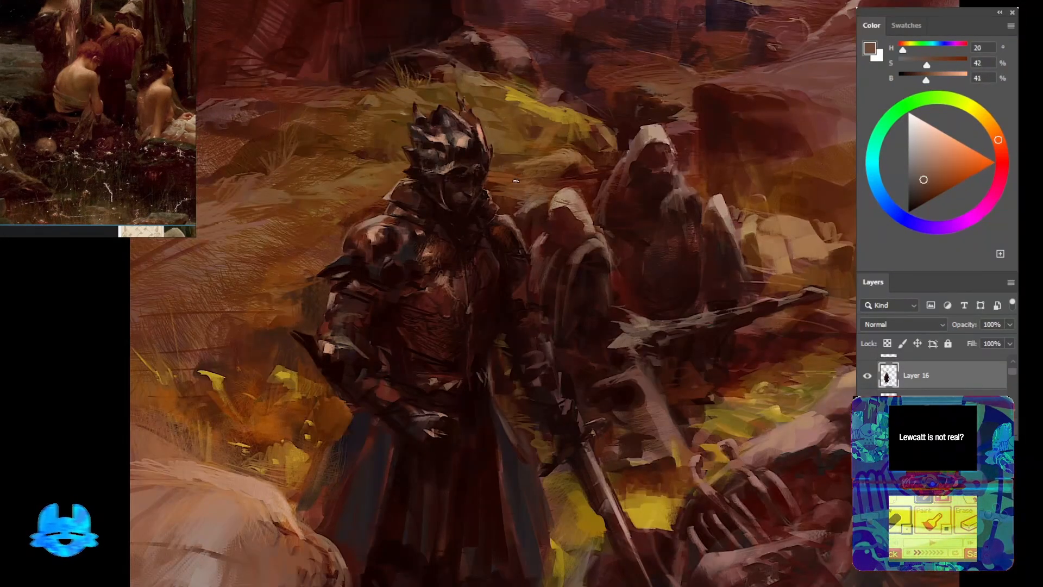
Retouch the armored figure's shoulder facing the hooded figures with sampled browns and dark reds
left_click_drag(413, 255, 485, 259)
left_click(440, 261, "alt")
left_click(222, 272, "alt")
mouse_move(419, 236)
left_mouse_down()
mouse_move(452, 263)
mouse_move(441, 244)
mouse_move(480, 316)
left_mouse_up()
left_click(400, 120, "alt")
left_click(471, 313, "alt")
left_click(330, 275, "alt")
mouse_move(291, 273)
left_mouse_down()
mouse_move(329, 275)
mouse_move(238, 359)
mouse_move(254, 323)
mouse_move(274, 318)
left_mouse_up()
Select the layer below Layer 16 and paint sampled dark red between the armor and the small hooded figure
key("alt+bracketleft")
left_click(260, 338, "alt")
left_click(226, 337, "alt")
left_click(244, 304, "alt")
left_click_drag(455, 306, 375, 306)
left_click(367, 313, "alt")
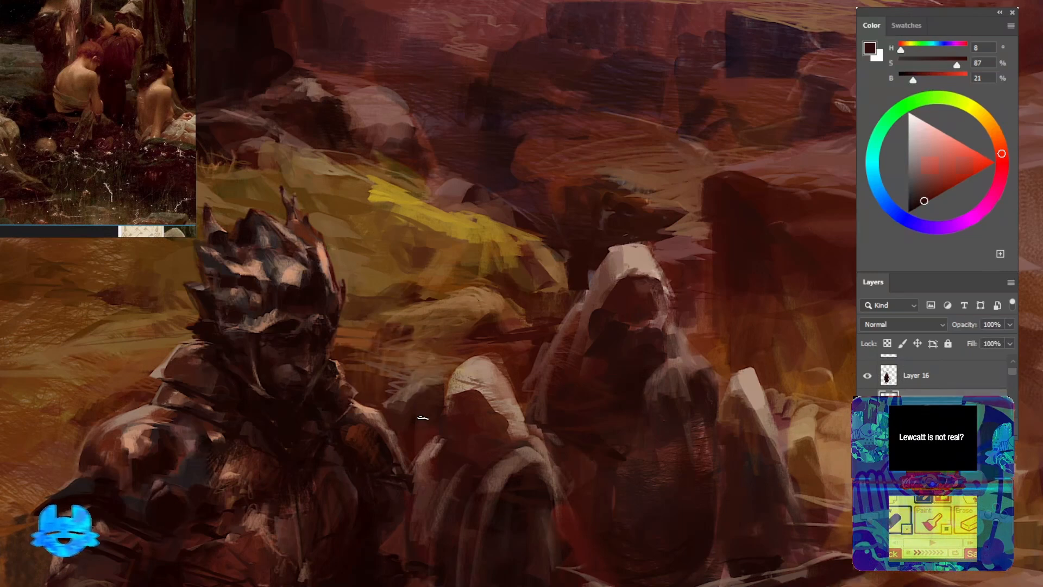
Brighten the pale diagonal trunk running from the fallen log toward the creature's ribs with sampled beige
left_click_drag(625, 201, 461, 201)
left_click_drag(535, 163, 613, 168)
left_click(460, 256, "alt")
left_click_drag(456, 319, 490, 390)
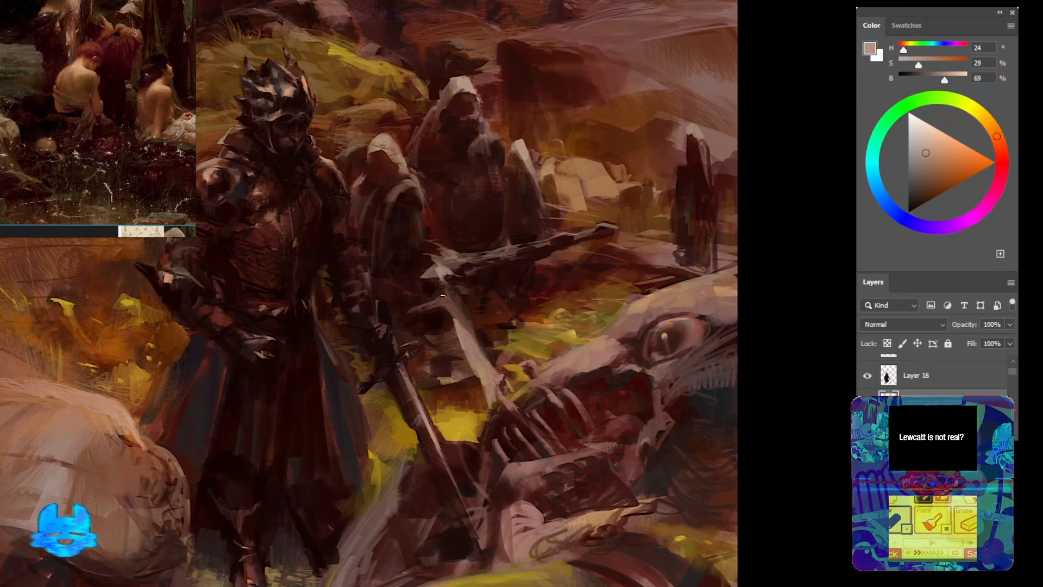
left_click(458, 310, "alt")
left_click(453, 245, "alt")
left_click_drag(451, 232, 473, 343)
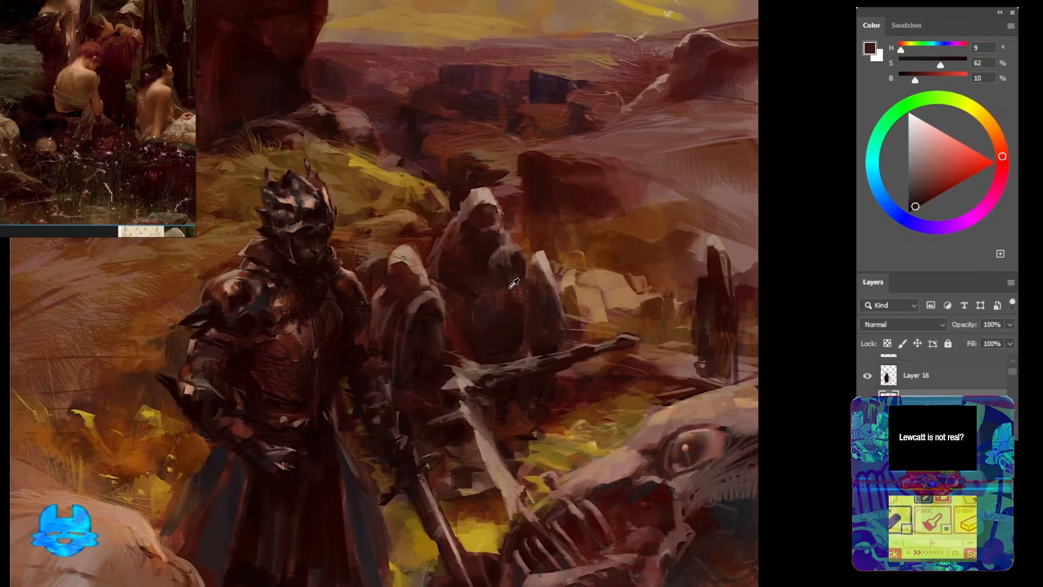
Shape the upper end of the pale trunk below the log with sampled near-black and light brown strokes
left_click(529, 246, "alt")
left_click_drag(529, 246, 461, 247)
left_click_drag(483, 312, 474, 334)
left_click(567, 311, "alt")
left_click(492, 342, "alt")
left_click(494, 315, "alt")
left_click(473, 334, "alt")
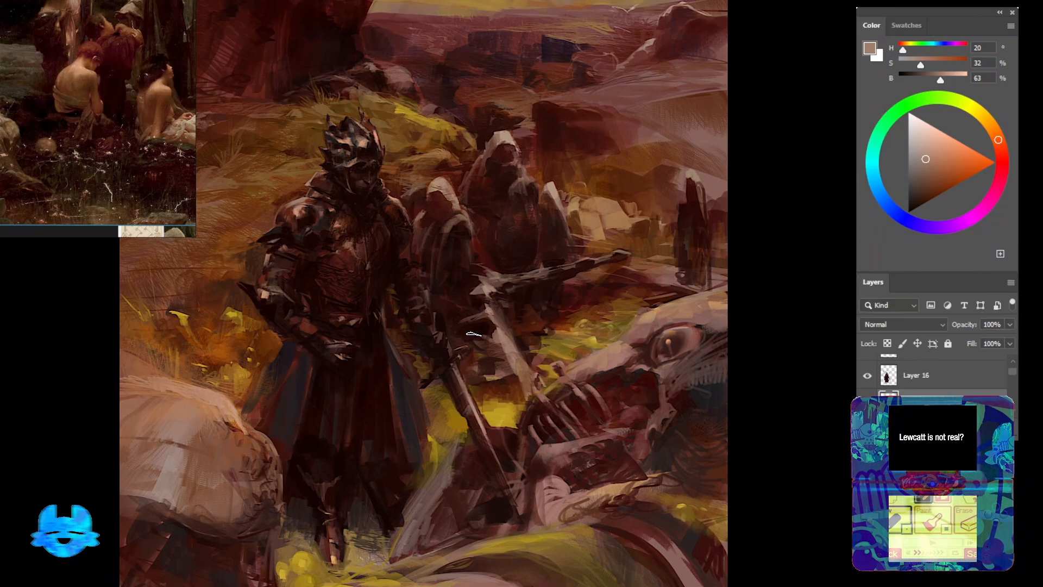
Break up the lower part of the pale trunk with sampled dark red and brown strokes
left_click(524, 358, "alt")
left_click(471, 337, "alt")
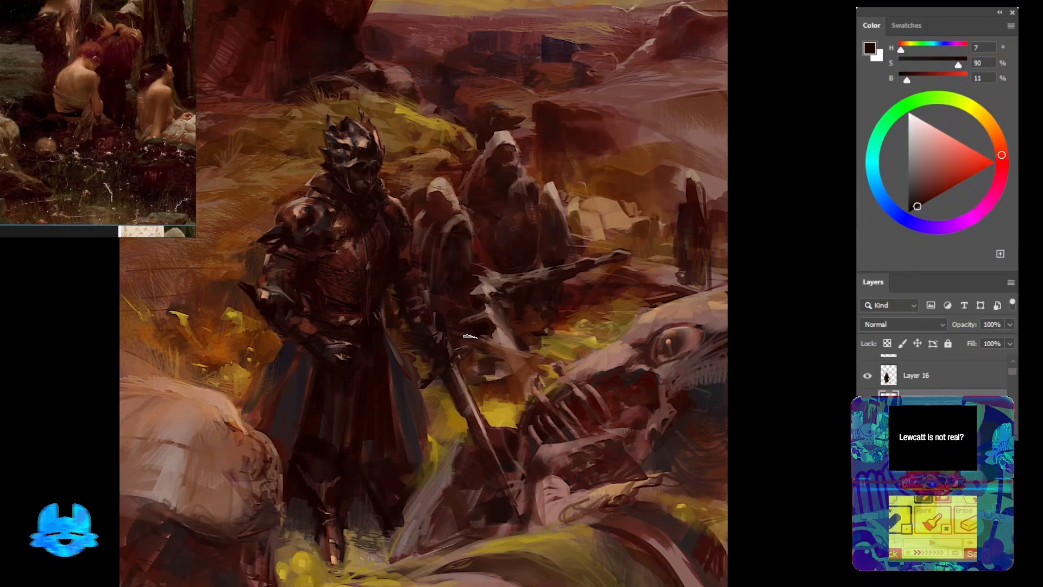
mouse_move(516, 350)
left_mouse_down()
mouse_move(427, 353)
mouse_move(521, 350)
mouse_move(494, 396)
mouse_move(522, 400)
left_mouse_up()
left_click(530, 351, "alt")
mouse_move(468, 373)
left_mouse_down()
mouse_move(514, 377)
mouse_move(565, 488)
mouse_move(455, 410)
left_mouse_up()
left_click(497, 354, "alt")
left_click(433, 350, "alt")
Add branch-like strokes and dark debris around the pale trunk beside the sword using sampled tones
left_click_drag(433, 351, 518, 452)
left_click(493, 352, "alt")
left_click_drag(493, 356, 560, 372)
left_click(451, 414, "alt")
left_click(422, 353, "alt")
mouse_move(424, 351)
left_mouse_down()
mouse_move(438, 363)
mouse_move(457, 348)
mouse_move(393, 379)
left_mouse_up()
Paint the tall hooded figure's shadowed face with sampled dark red and warm brown planes
left_click(494, 205, "alt")
mouse_move(519, 347)
left_mouse_down()
mouse_move(431, 347)
mouse_move(522, 350)
left_mouse_up()
left_click(491, 358, "alt")
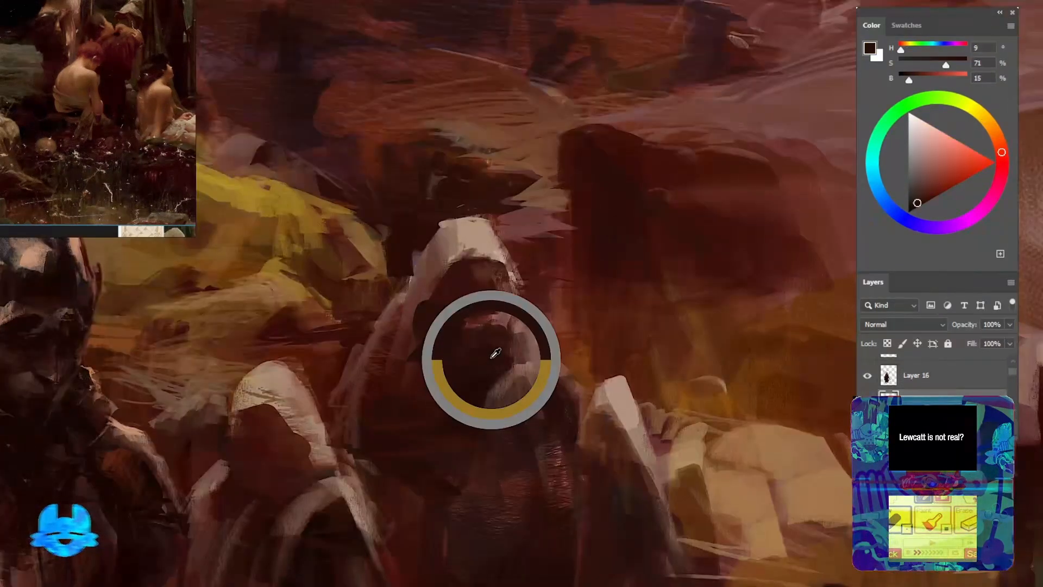
left_click(490, 321, "alt")
left_click_drag(493, 272, 487, 314)
left_click(468, 332, "alt")
left_click(461, 136, "alt")
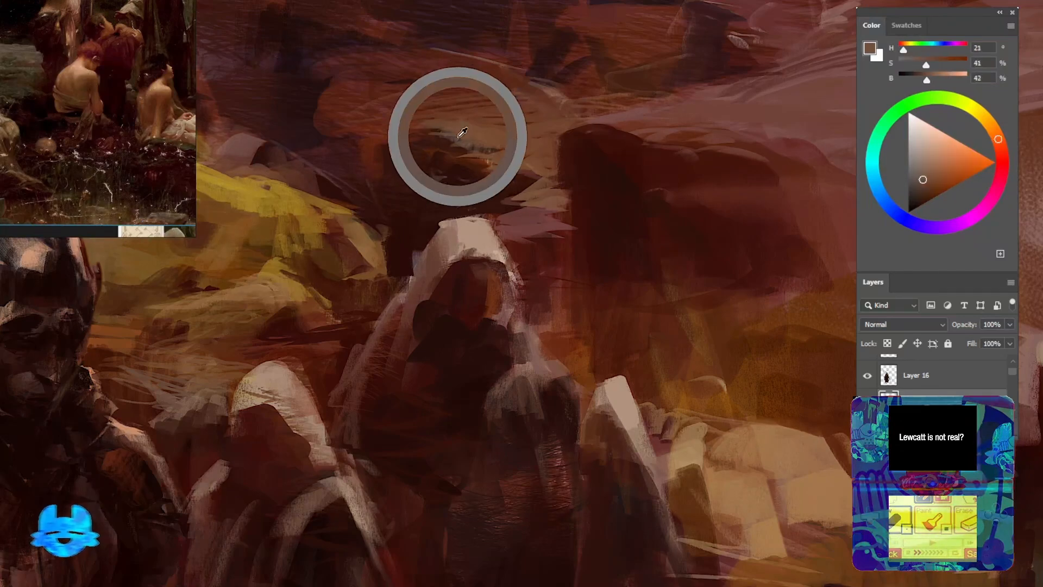
mouse_move(505, 274)
left_mouse_down()
mouse_move(509, 311)
mouse_move(509, 270)
left_mouse_up()
left_click(500, 300, "alt")
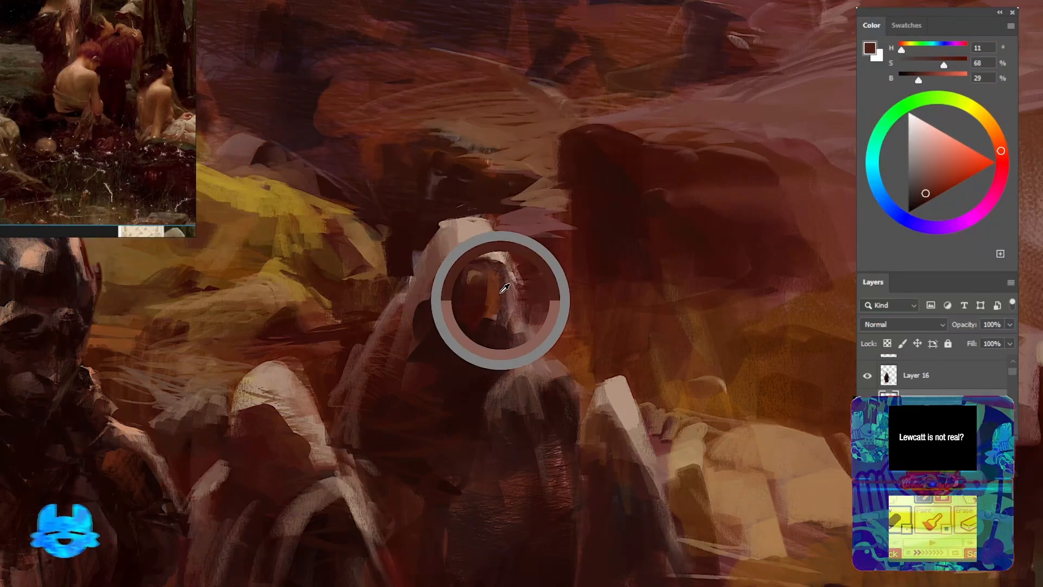
left_click_drag(492, 304, 504, 290)
Darken the ground behind the tall figure's hood with sampled deep red
left_click(417, 263, "alt")
left_click_drag(402, 230, 427, 327)
scroll(429, 349, "up", 2)
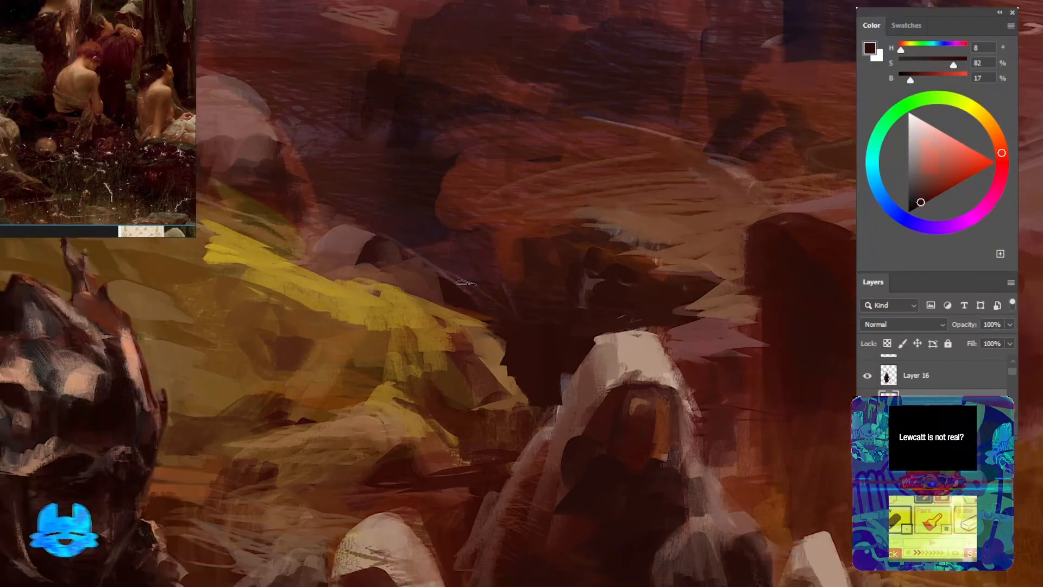
left_click(378, 261, "alt")
Review the whole painting at reduced size and bring the dark monochrome figure painting into view as reference
scroll(543, 318, "down", 10)
scroll(538, 323, "down", 4)
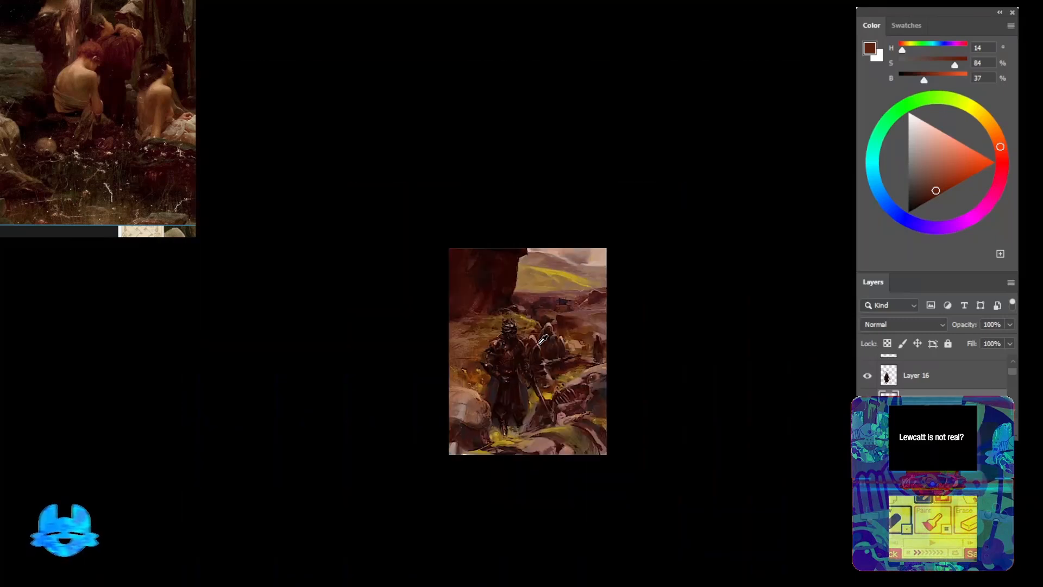
scroll(546, 324, "up", 8)
scroll(103, 109, "down", 8)
left_click(98, 77)
scroll(97, 76, "up", 5)
scroll(755, 499, "up", 4)
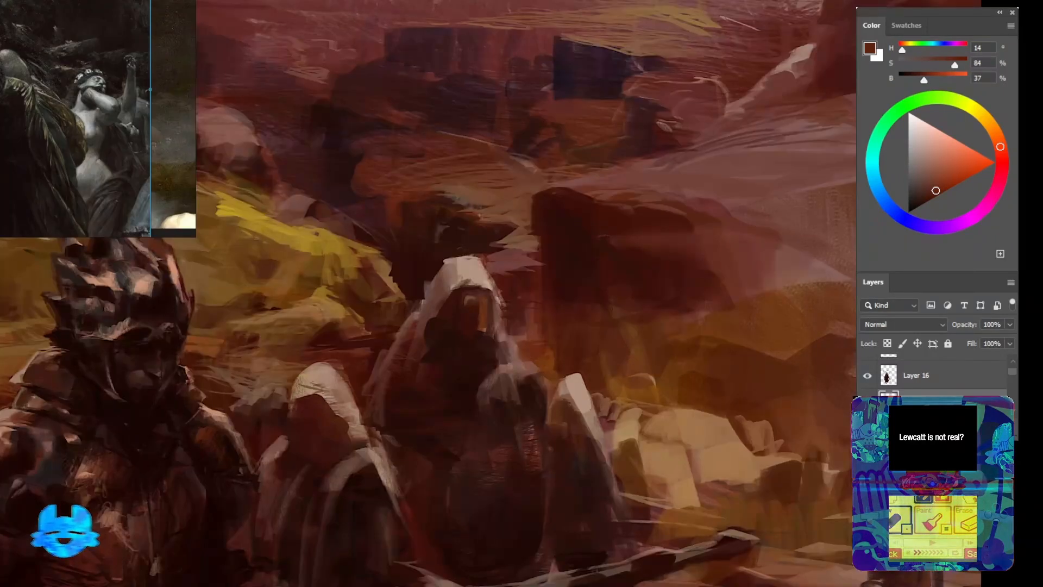
Choose an ochre brown (H 29, S 55, B 59) and paint lighter folds on the small hooded figure's cloak
left_click(1001, 128)
left_click_drag(913, 190, 936, 170)
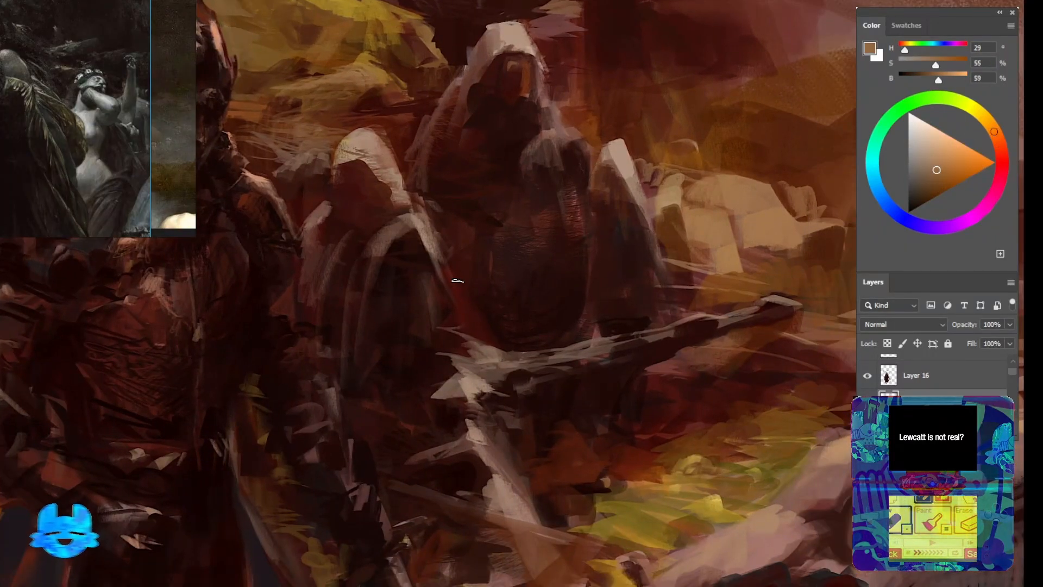
left_click_drag(403, 285, 382, 371)
key("ctrl+z")
left_click_drag(380, 247, 343, 270)
mouse_move(407, 237)
left_mouse_down()
mouse_move(373, 302)
mouse_move(397, 255)
left_mouse_up()
mouse_move(419, 237)
left_mouse_down()
mouse_move(390, 292)
mouse_move(449, 325)
left_mouse_up()
left_click(449, 325, "alt")
left_click_drag(375, 284, 325, 384)
Repaint the tall hooded figure's face in dark red-brown and rework the outer edge of its cloak
left_click_drag(515, 217, 517, 249)
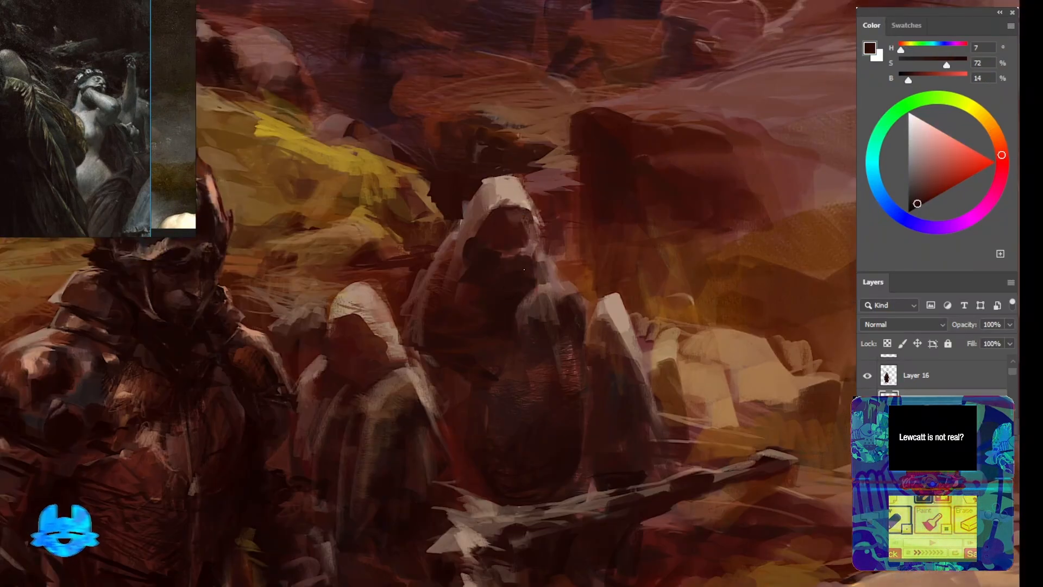
left_click(346, 331, "alt")
left_click(519, 243, "alt")
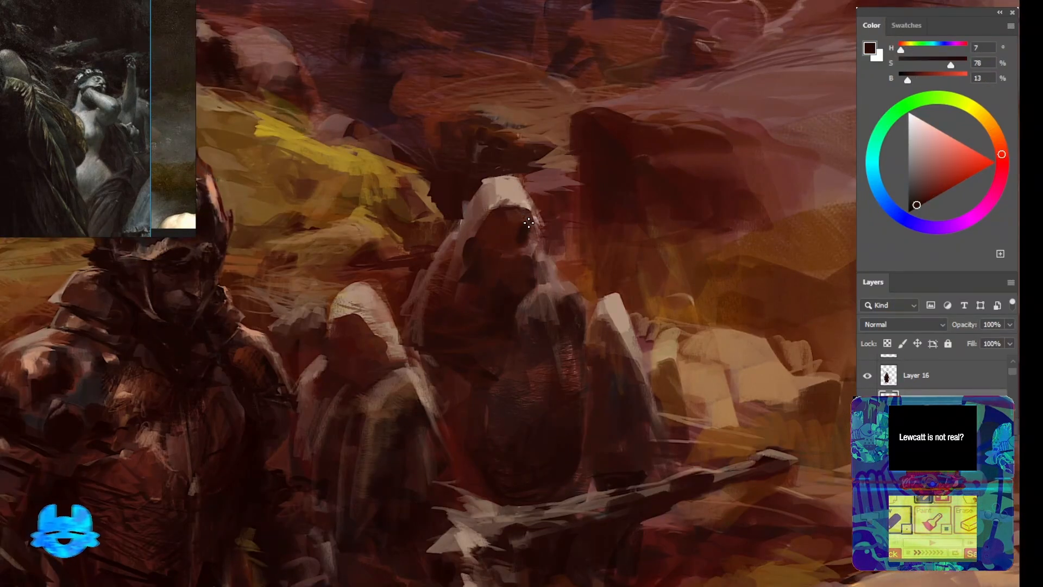
left_click(482, 202, "alt")
left_click_drag(457, 227, 431, 247)
left_click_drag(433, 247, 409, 349)
Brighten the pale folds on the tall hooded figure's shoulder and blend them with sampled dark red
left_click(545, 282, "alt")
left_click(602, 308, "alt")
left_click_drag(545, 273, 540, 291)
mouse_move(543, 280)
left_mouse_down()
mouse_move(511, 306)
mouse_move(515, 326)
left_mouse_up()
left_click(512, 299, "alt")
left_click(510, 293, "alt")
key("ctrl+minus")
mouse_move(420, 382)
left_mouse_down()
mouse_move(508, 248)
mouse_move(515, 264)
mouse_move(576, 255)
left_mouse_up()
key("ctrl+minus")
left_click_drag(603, 299, 563, 298)
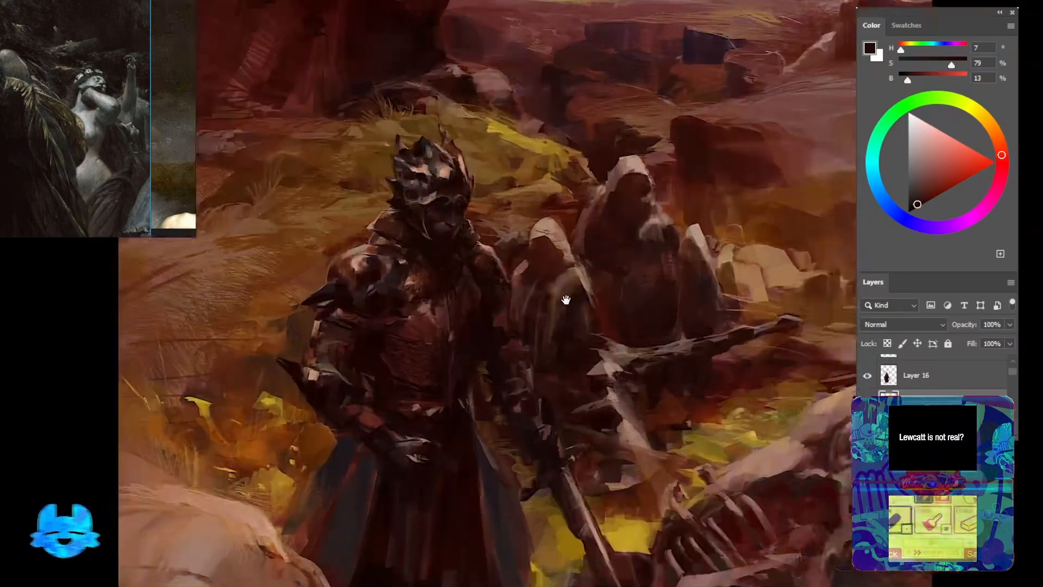
Blend the small hooded figure's cloak and hood shadow with sampled ochre, muted brown and dark red
key("ctrl+plus")
left_click(520, 270, "alt")
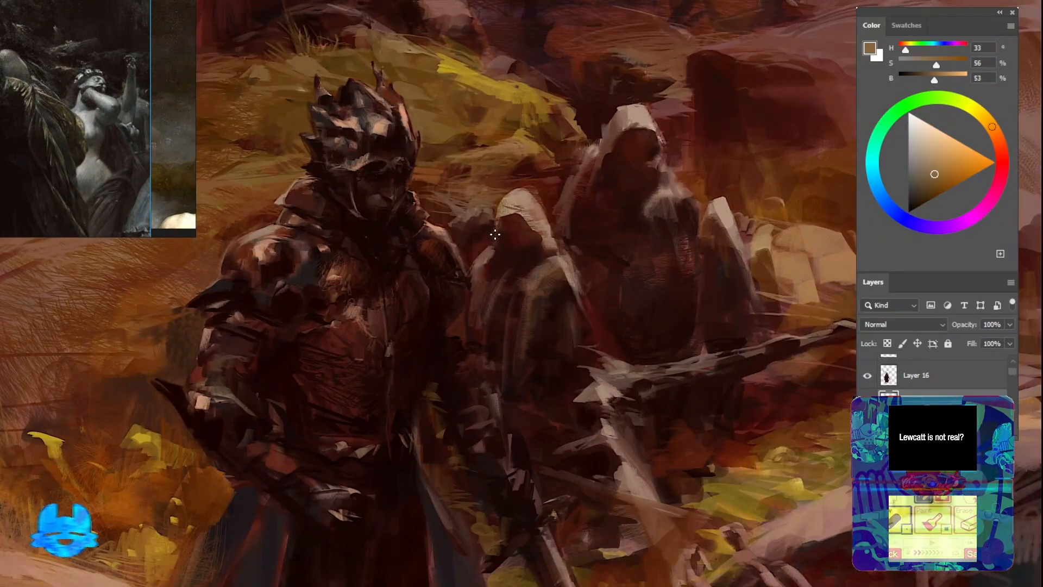
left_click(483, 262, "alt")
left_click(483, 283, "alt")
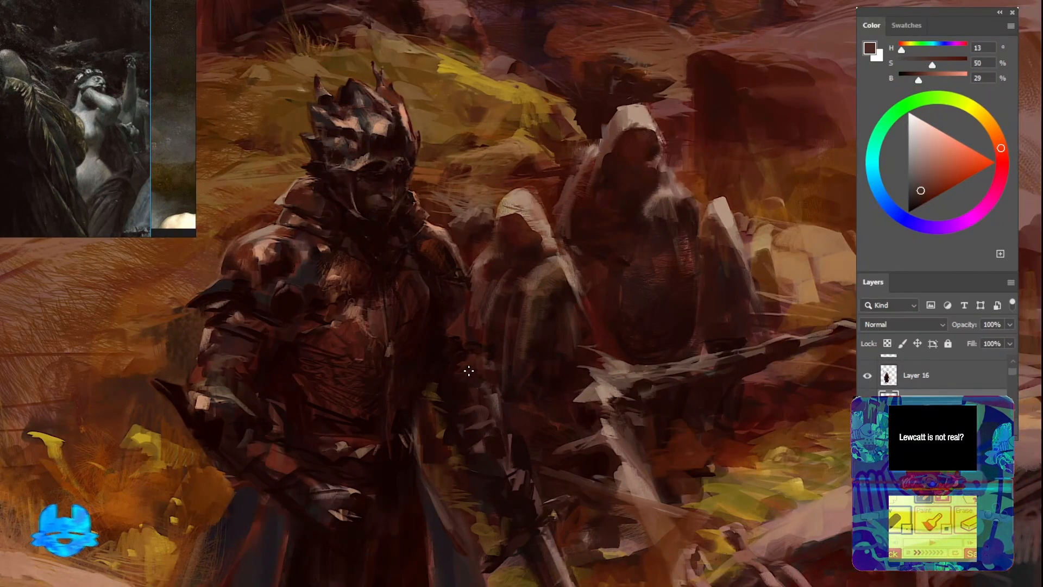
left_click_drag(468, 366, 642, 275)
scroll(642, 275, "down", 6)
scroll(704, 250, "up", 8)
left_click(525, 275, "alt")
left_click_drag(542, 278, 508, 194)
mouse_move(522, 248)
left_mouse_down()
mouse_move(535, 346)
mouse_move(625, 389)
left_mouse_up()
left_click(625, 359, "alt")
Select Layer 18 and paint the gap between the armored torso and the sword arm with sampled olive brown
left_click_drag(1012, 371, 1011, 366)
left_click(983, 367)
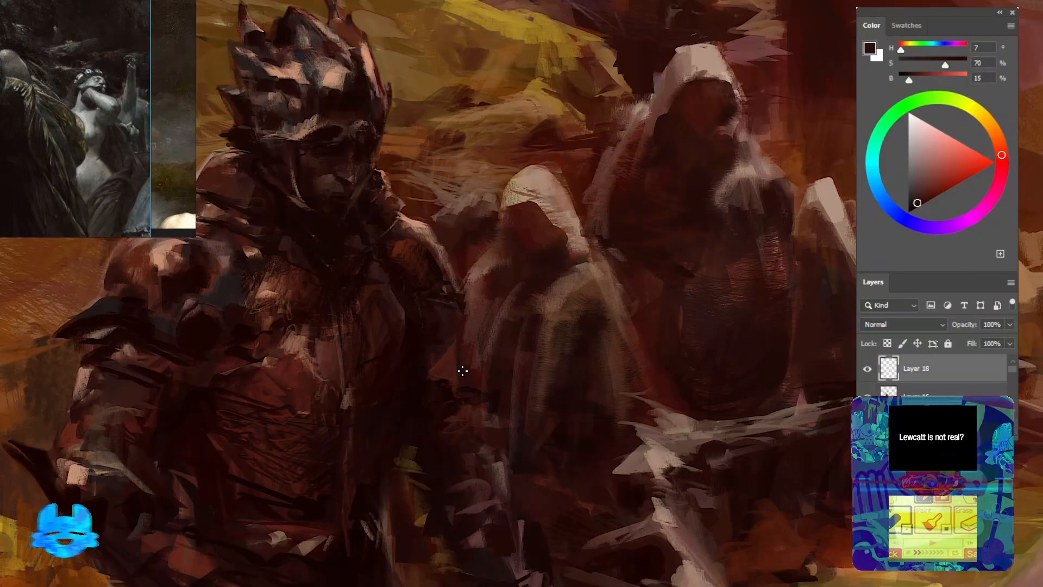
left_click(415, 242, "alt")
scroll(409, 234, "down", 3)
left_click_drag(441, 429, 439, 372)
left_click(440, 376, "alt")
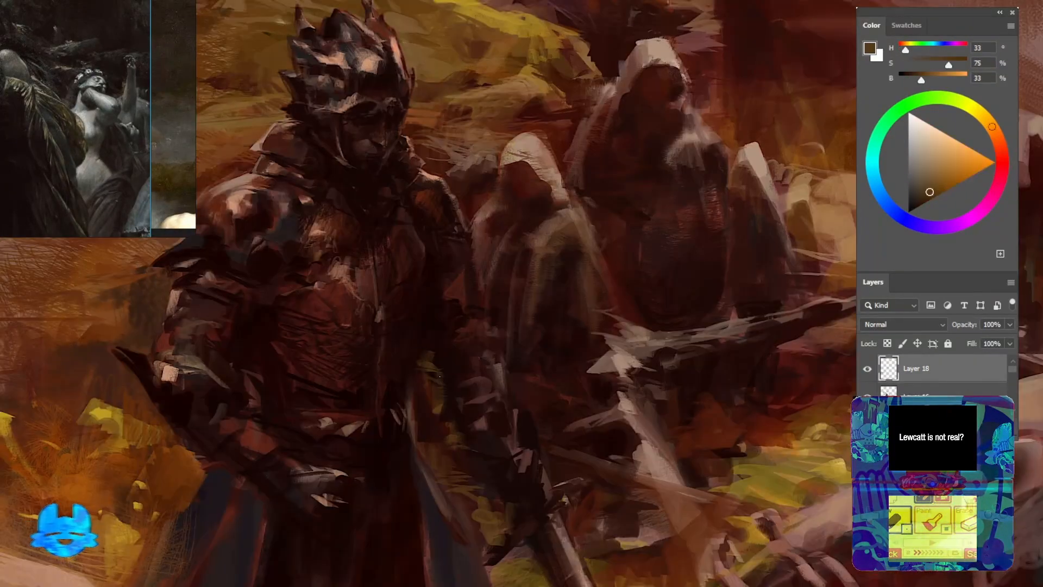
left_click_drag(499, 405, 571, 408)
left_click_drag(465, 359, 464, 441)
mouse_move(476, 427)
left_mouse_down()
mouse_move(469, 524)
mouse_move(439, 478)
left_mouse_up()
left_click_drag(439, 217, 463, 296)
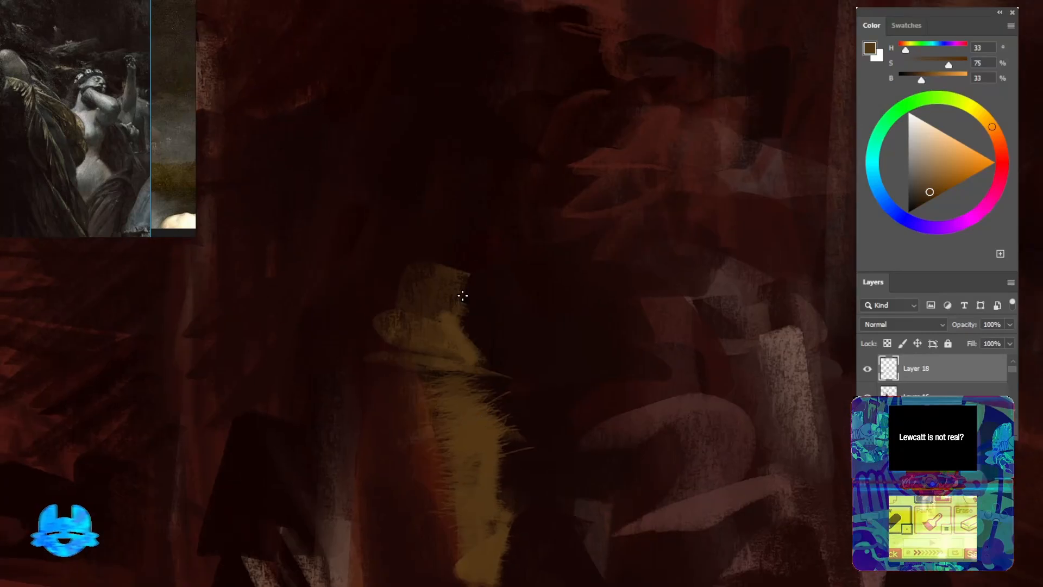
left_click_drag(494, 365, 421, 375)
Paint light grey-brown folds along the cape edge below the armored figure's waist
left_click(462, 411, "alt")
mouse_move(465, 400)
left_mouse_down()
mouse_move(524, 528)
mouse_move(480, 479)
left_mouse_up()
left_click(461, 374, "alt")
left_click_drag(468, 442, 489, 509)
left_click(464, 410, "alt")
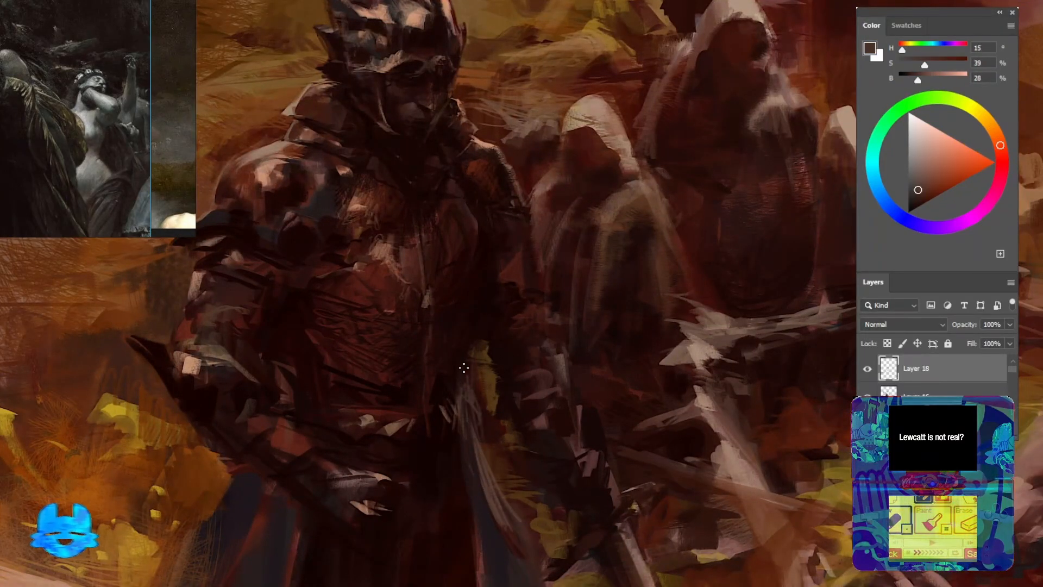
Deepen the armor's shadows with sampled near-black and add dark brown grass strokes behind the small hooded figure
left_click(469, 278, "alt")
left_click_drag(576, 293, 489, 293)
left_click_drag(548, 252, 608, 252)
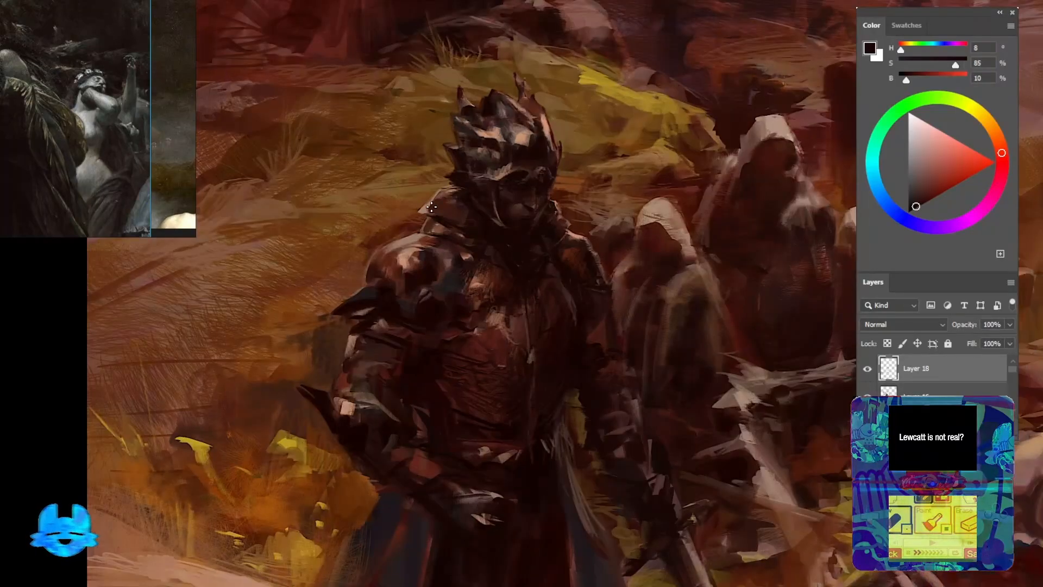
left_click_drag(413, 365, 430, 359)
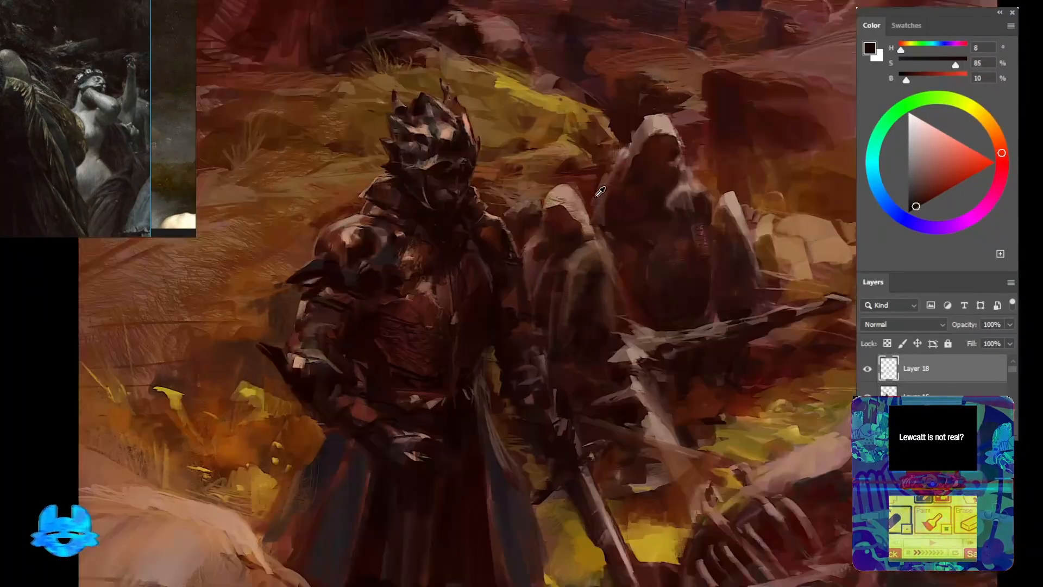
left_click(490, 240, "alt")
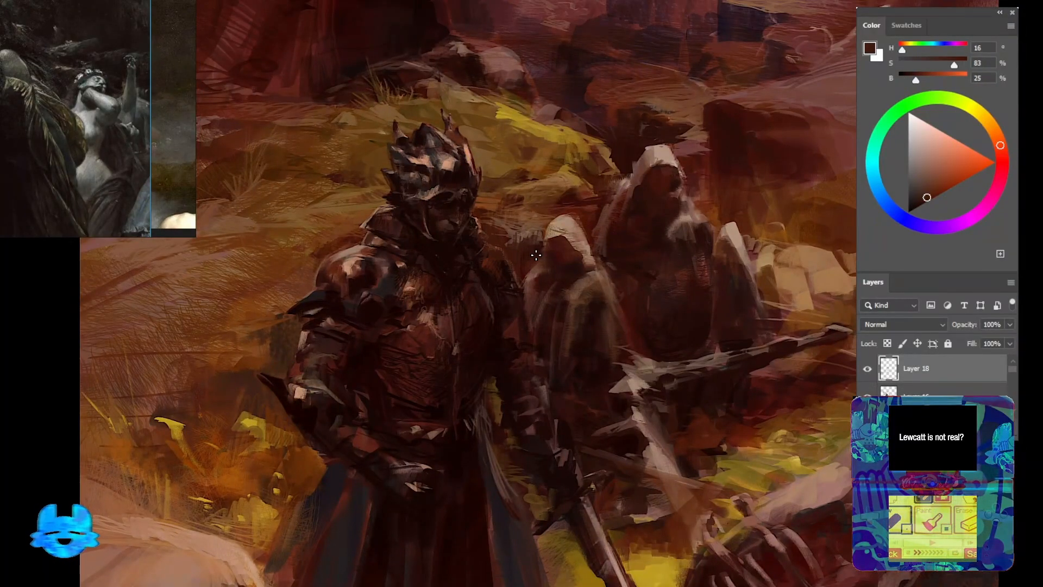
left_click(500, 265, "alt")
left_click_drag(530, 259, 511, 222)
Flip the canvas horizontally and touch up the hooded figures and nearby ground with sampled dark reds
key("F2")
left_click_drag(485, 158, 503, 158)
left_click(413, 307, "alt")
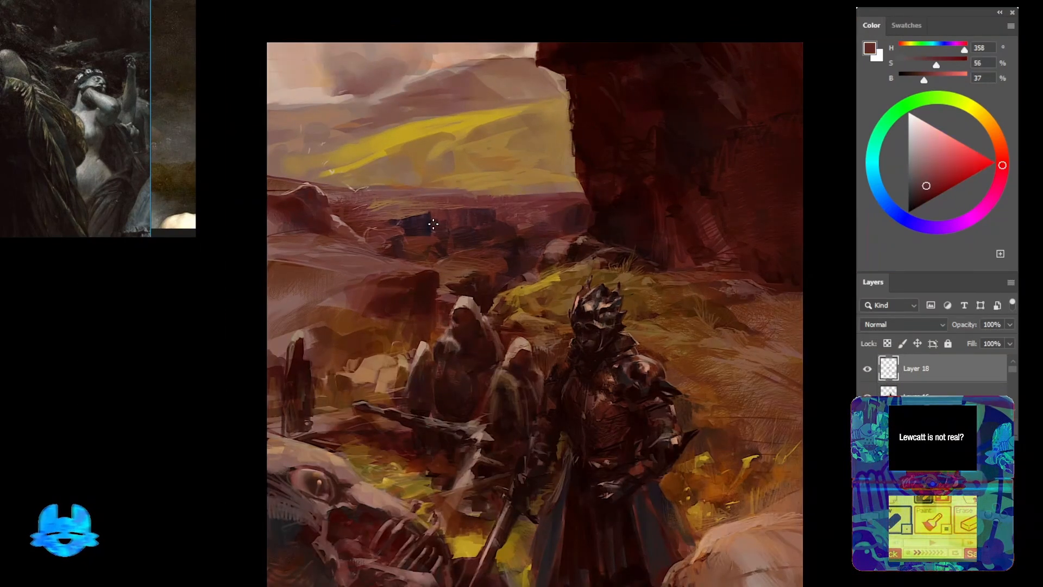
left_click_drag(409, 329, 374, 227)
left_click(386, 277, "alt")
left_click_drag(402, 314, 356, 258)
left_click(592, 233, "alt")
left_click_drag(598, 233, 657, 299)
left_click_drag(558, 293, 592, 293)
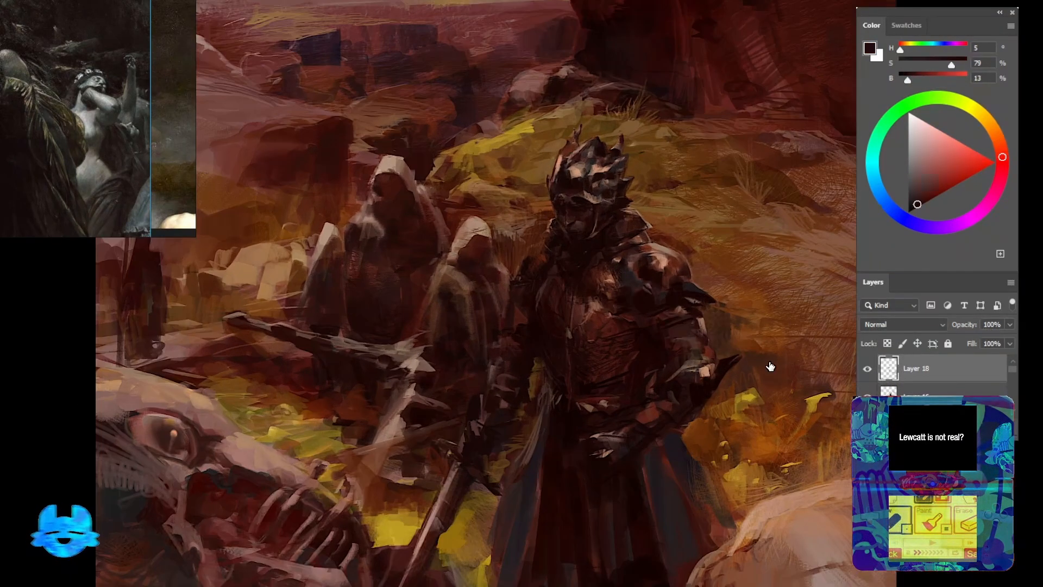
left_click_drag(613, 378, 647, 415)
Refine the rim of the armor's shoulder and collar beside the hooded figures with sampled orange and reddish brown
left_click(593, 199, "alt")
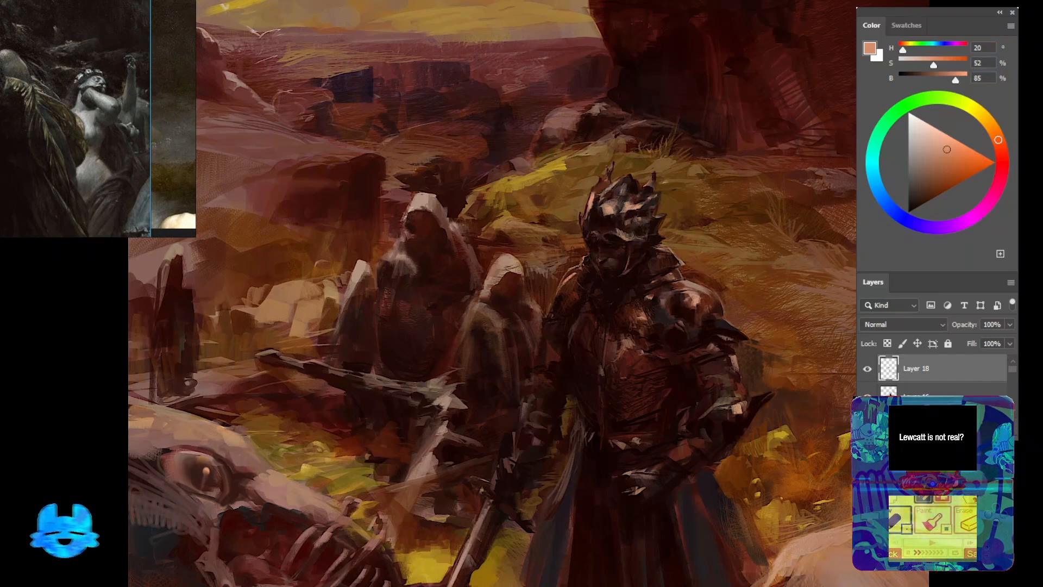
left_click(596, 273, "alt")
left_click_drag(579, 333, 619, 332)
left_click(566, 217, "alt")
left_click(567, 219, "alt")
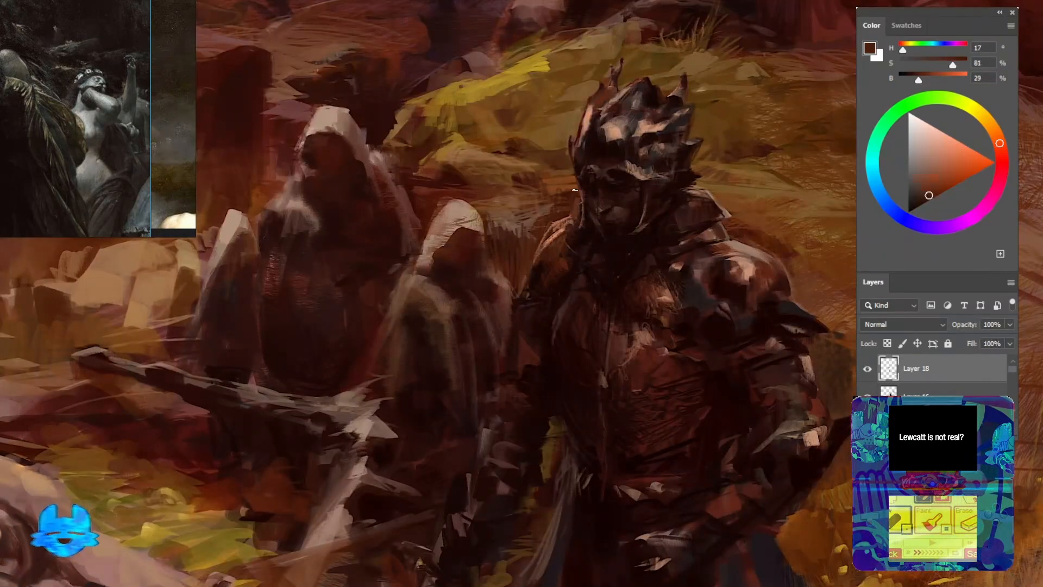
left_click(537, 220, "alt")
mouse_move(575, 201)
left_mouse_down()
mouse_move(561, 224)
mouse_move(542, 228)
left_mouse_up()
left_click(537, 220, "alt")
left_click_drag(548, 226, 577, 200)
left_click(553, 240, "alt")
left_click_drag(550, 257, 561, 247)
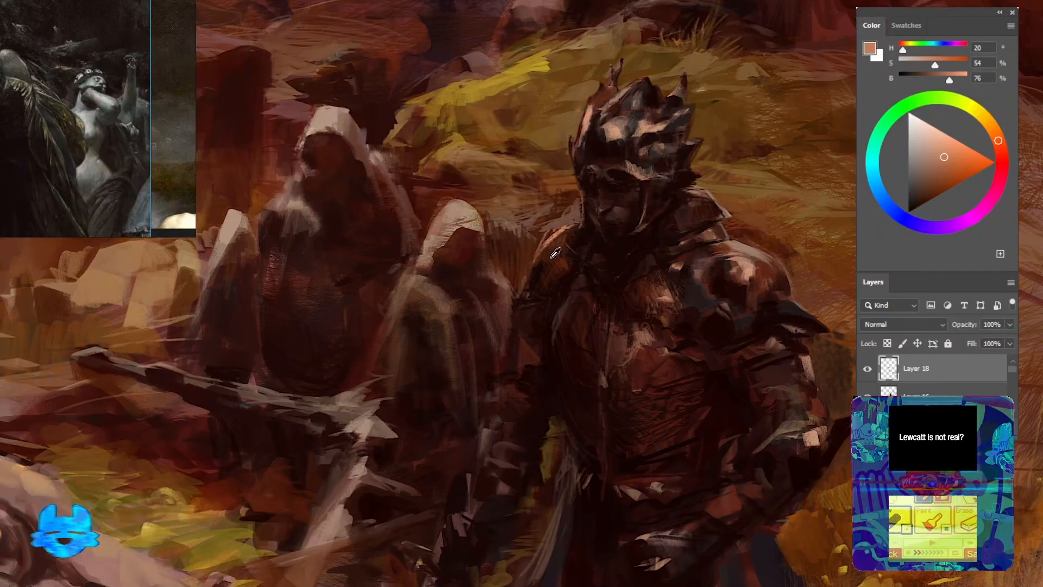
Touch up the armor's collar and shoulder edge with sampled near-black
left_click(730, 252, "alt")
left_click_drag(655, 269, 667, 278)
left_click(582, 234, "alt")
scroll(701, 146, "down", 5)
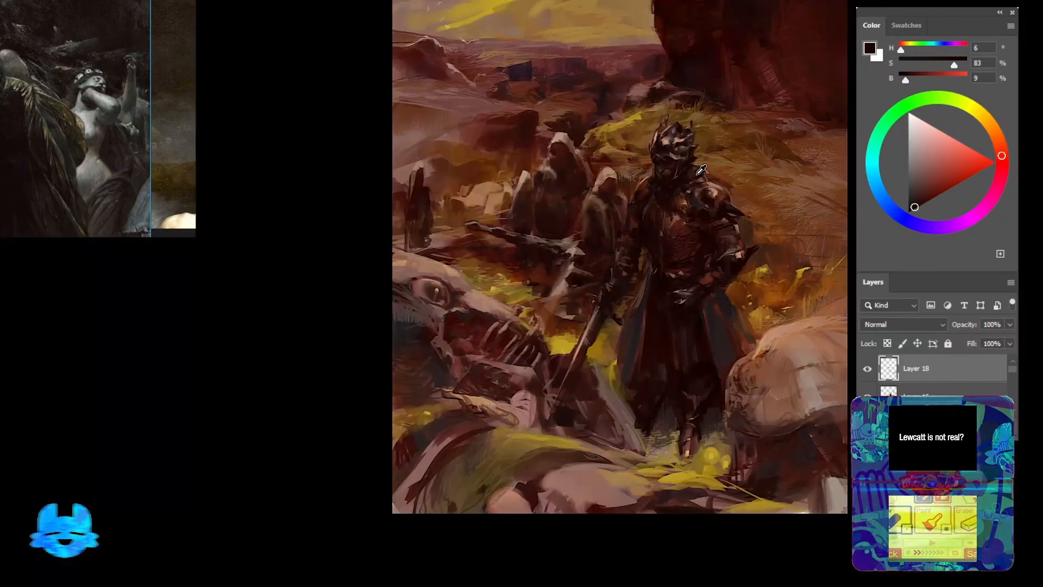
scroll(702, 169, "up", 3)
scroll(494, 304, "up", 3)
Paint the area between the small hooded figure and the armored figure's arm with sampled dark reddish brown
left_click(401, 291, "alt")
left_click(421, 378, "alt")
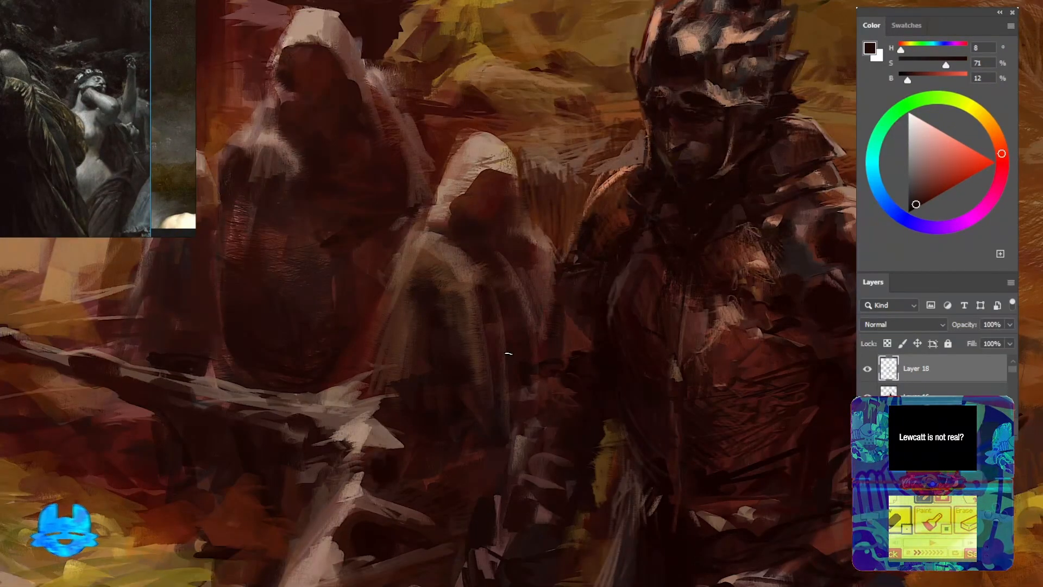
left_click(572, 328, "alt")
left_click_drag(560, 338, 560, 286)
scroll(559, 264, "down", 5)
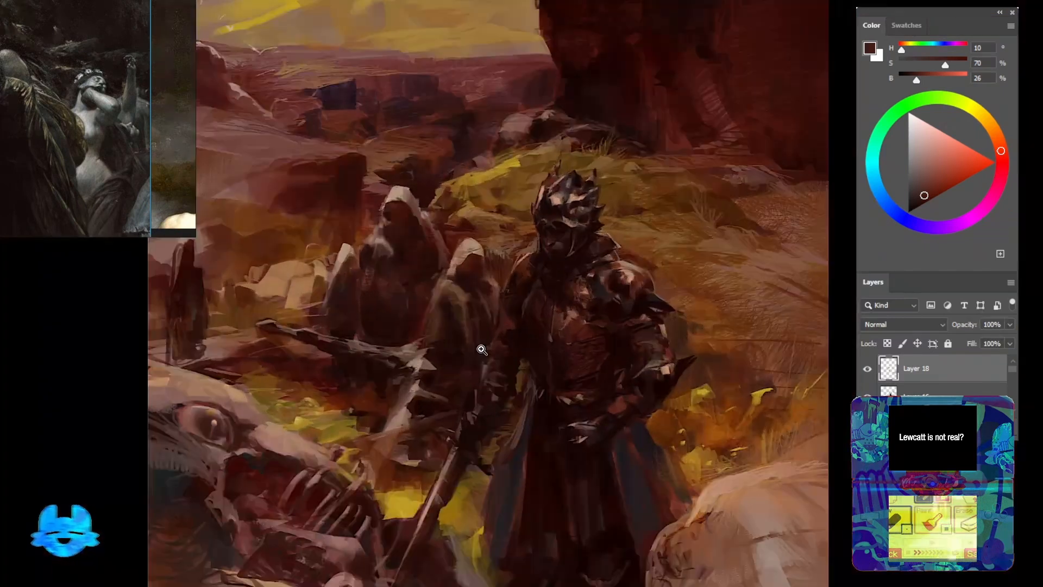
Refine the shoulder beside the hooded figures and the sword arm with sampled dark brown and near-black
scroll(572, 311, "up", 3)
left_click(572, 311, "alt")
left_click(559, 158, "alt")
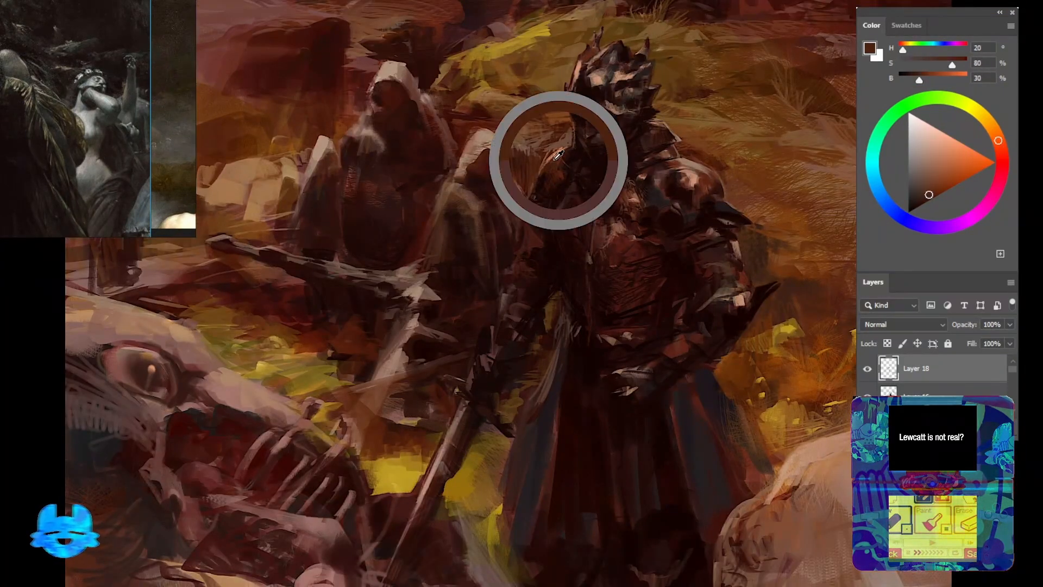
left_click(499, 325, "alt")
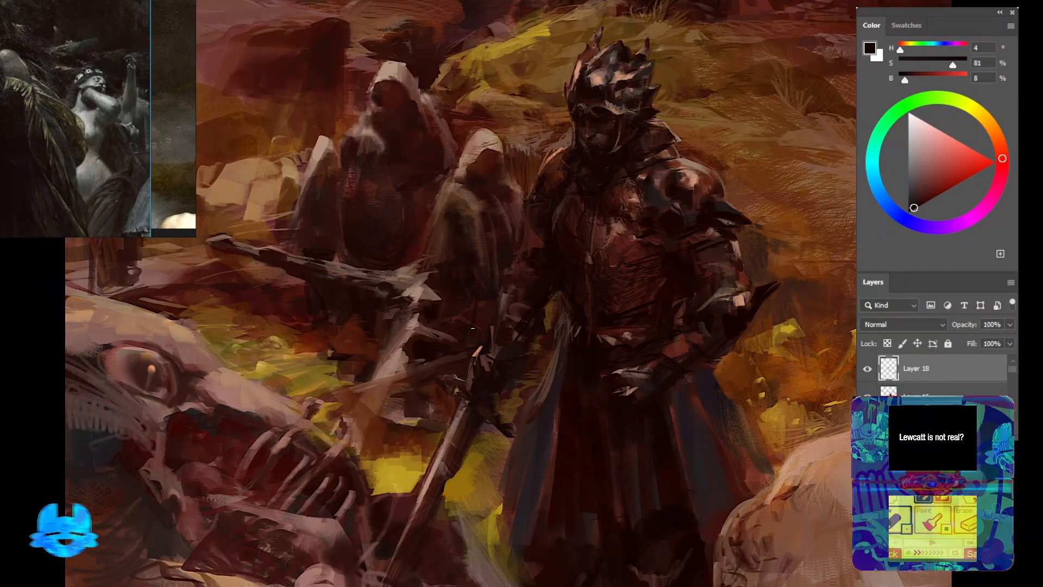
scroll(459, 350, "down", 5)
scroll(459, 349, "up", 5)
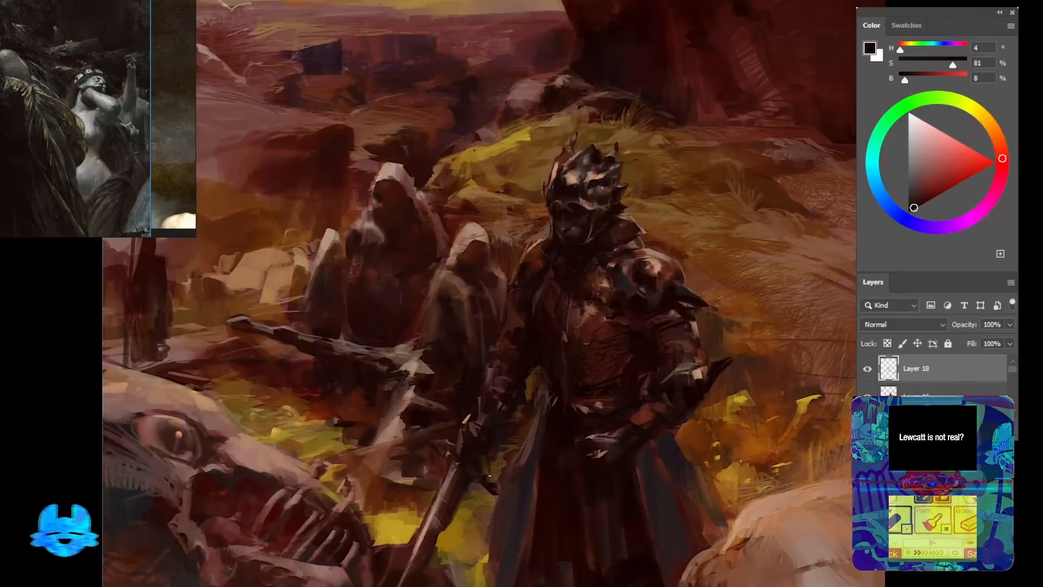
Darken the cape edge below the armored figure's waist on the sword side with sampled tones
left_click(530, 396, "alt")
left_click_drag(538, 389, 526, 441)
left_click(539, 389, "alt")
left_click_drag(542, 367, 494, 428)
Touch up the rim of the armor's shoulder with sampled pale orange and dark brown
left_click(490, 301, "alt")
left_click(485, 307, "alt")
left_click(489, 302, "alt")
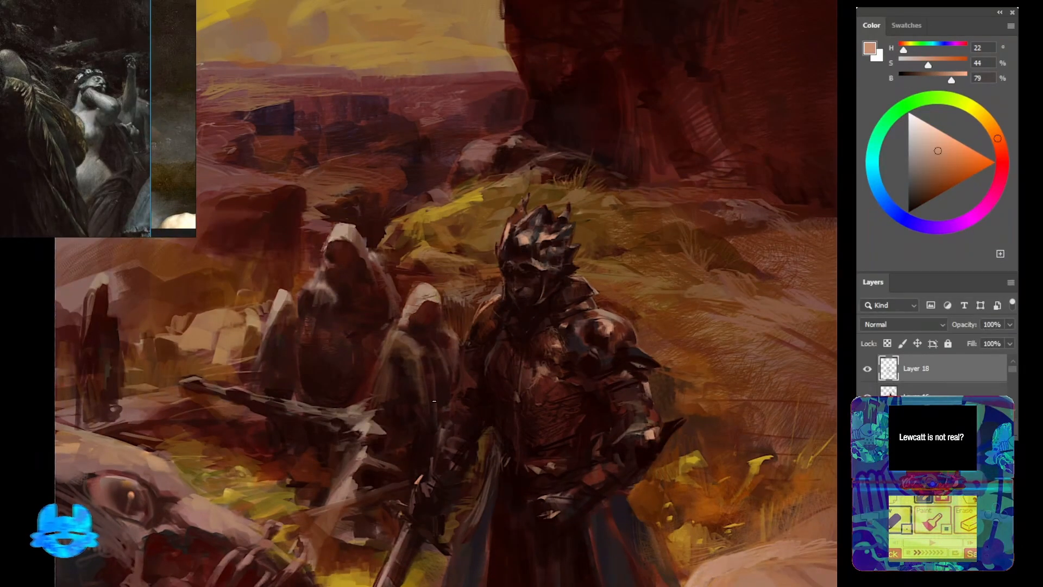
scroll(434, 401, "down", 2)
left_click(477, 253, "alt")
left_click(476, 250, "alt")
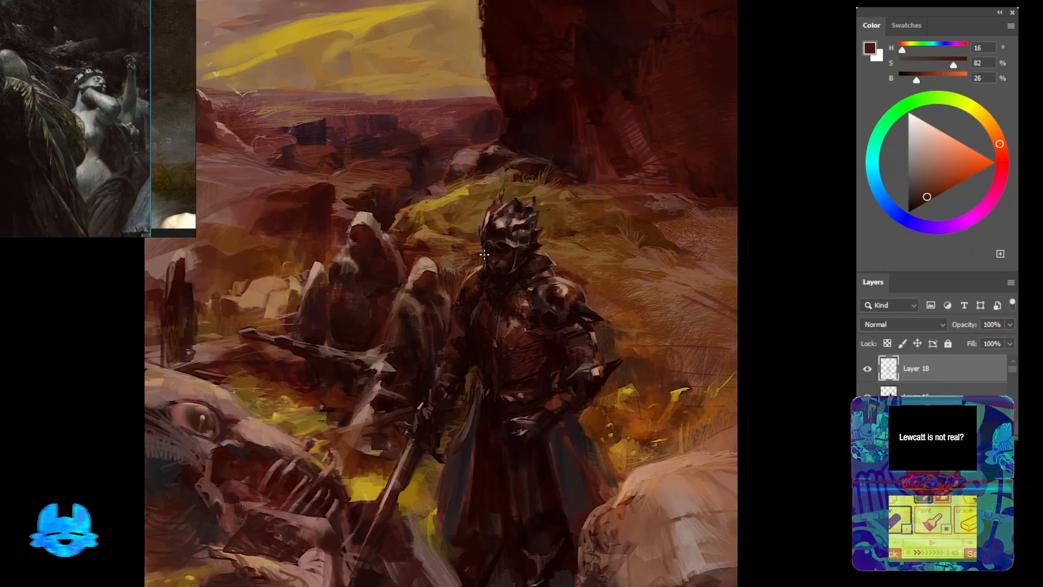
Repaint the ground and rocks around the distant lone hooded figure with sampled orange-brown tones
left_click_drag(471, 223, 553, 334)
left_click(550, 298, "alt")
left_click_drag(376, 501, 379, 369)
left_click(378, 370, "alt")
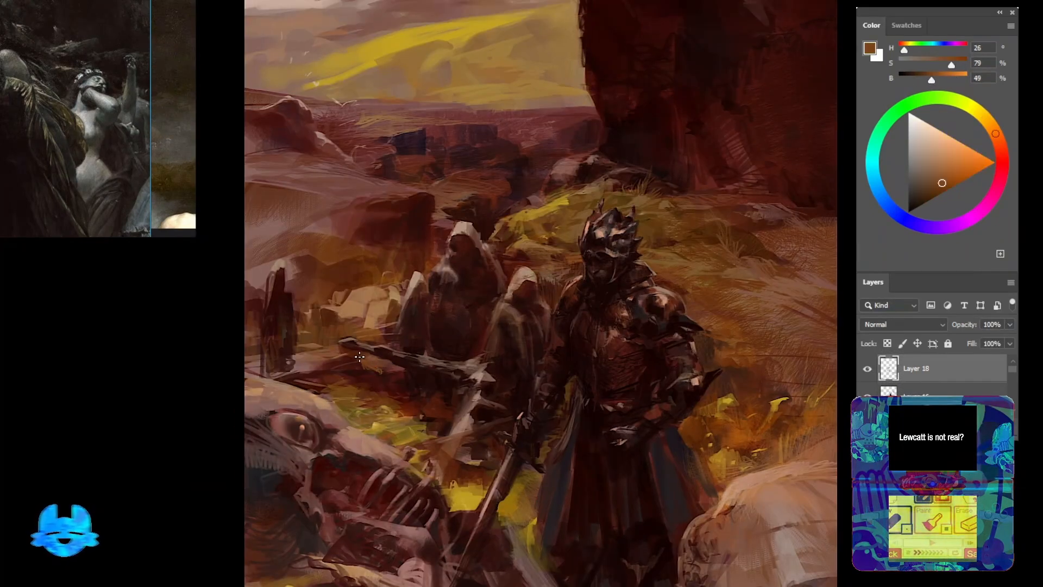
left_click(299, 275, "alt")
mouse_move(284, 263)
left_mouse_down()
mouse_move(298, 350)
mouse_move(303, 333)
left_mouse_up()
left_click(284, 304, "alt")
left_click(313, 337, "alt")
left_click_drag(321, 321, 377, 356)
left_click(347, 288, "alt")
left_click_drag(357, 286, 319, 294)
Refine the dark rock behind the tall hooded figure with sampled dark purple and reddish brown
left_click(476, 275, "alt")
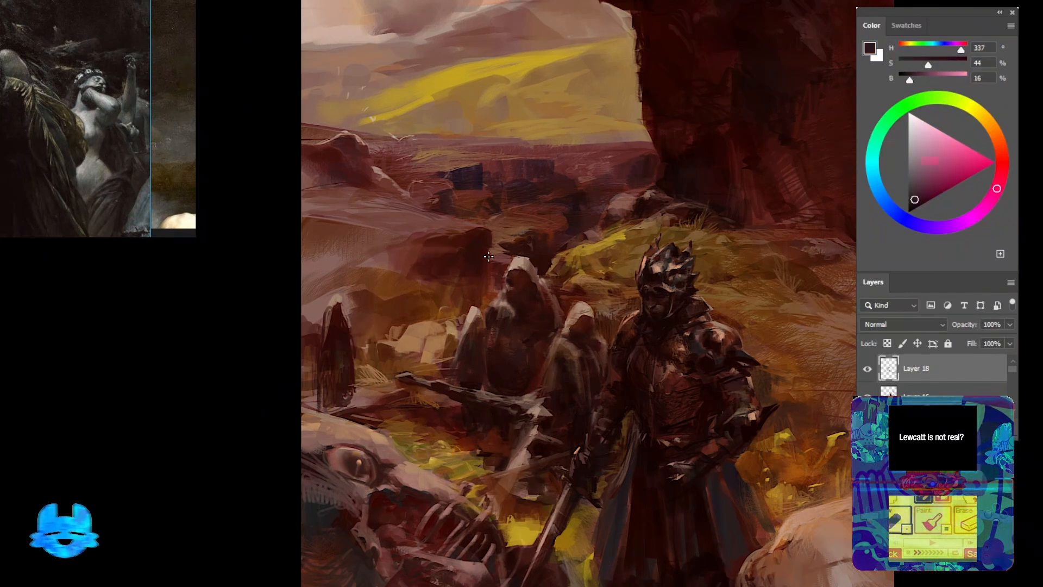
left_click(461, 295, "alt")
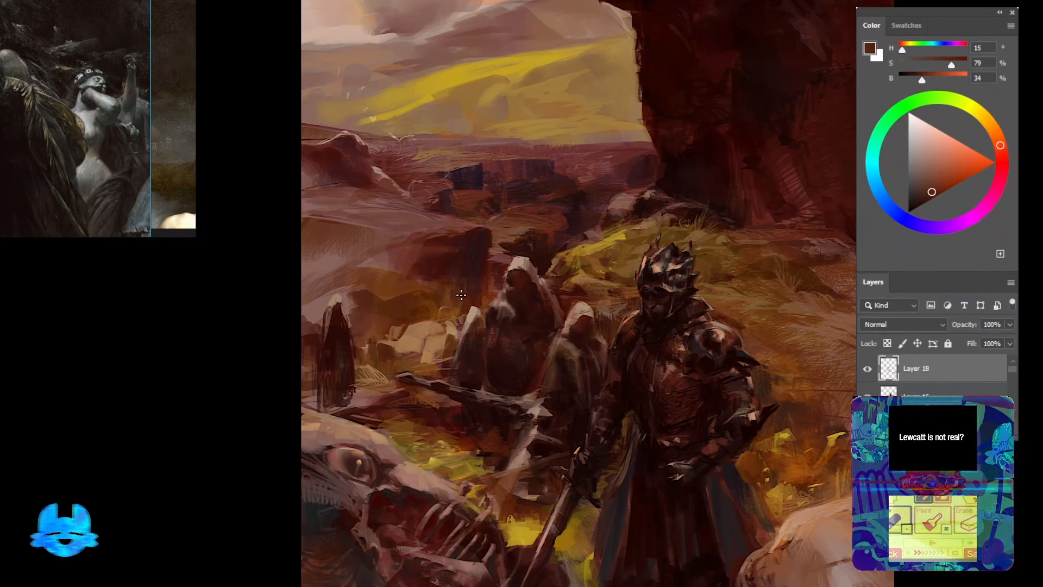
mouse_move(478, 260)
left_mouse_down()
mouse_move(631, 205)
mouse_move(487, 271)
left_mouse_up()
left_click(543, 303, "alt")
left_click_drag(599, 266, 522, 229)
left_click(577, 253, "alt")
mouse_move(586, 248)
left_mouse_down()
mouse_move(578, 229)
mouse_move(571, 376)
left_mouse_up()
Enlarge the brush and paint broad near-black and dark red shadows across the large cliff face
key("bracketright")
key("bracketright")
key("bracketright")
left_click(545, 185, "alt")
left_click(479, 191, "alt")
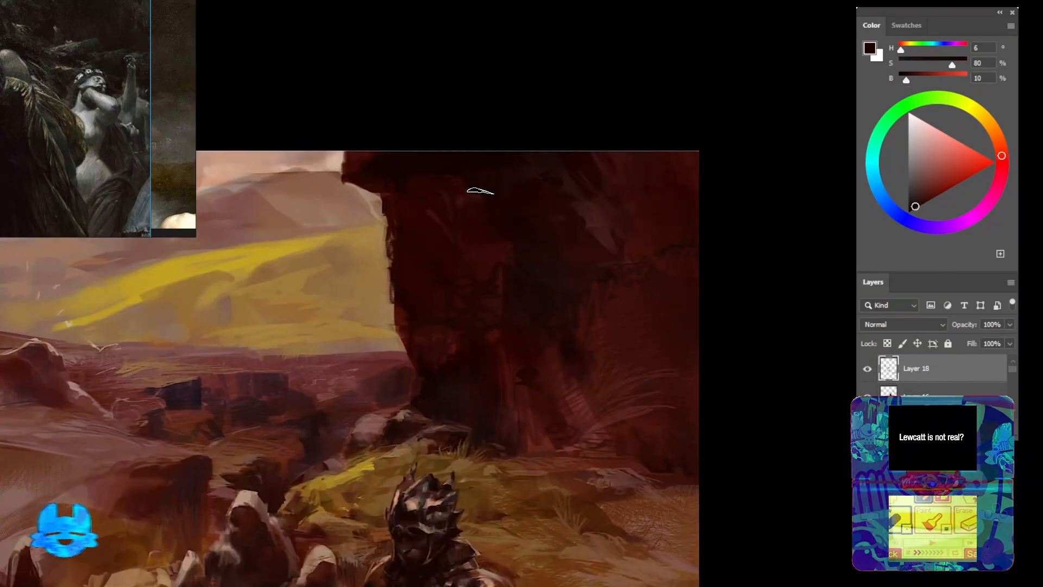
left_click(551, 243, "alt")
left_click(548, 266, "alt")
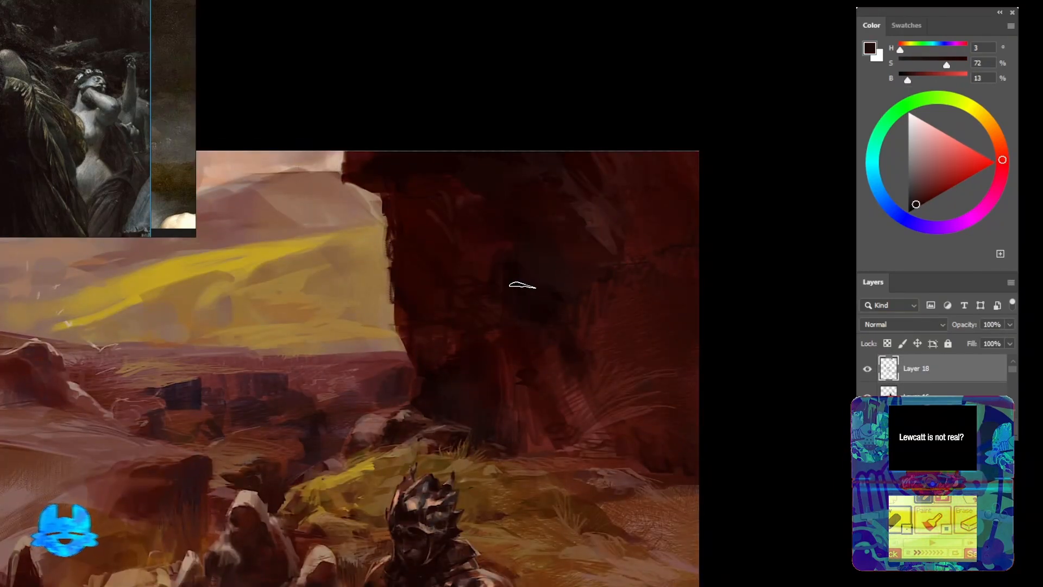
mouse_move(396, 244)
left_mouse_down()
mouse_move(474, 335)
mouse_move(470, 297)
left_mouse_up()
Cover the lighter streaks on the cliff face with broad strokes of sampled dark red
left_click(477, 334, "alt")
left_click(474, 266, "alt")
left_click(471, 295, "alt")
left_click_drag(575, 370, 466, 309)
left_click(598, 290, "alt")
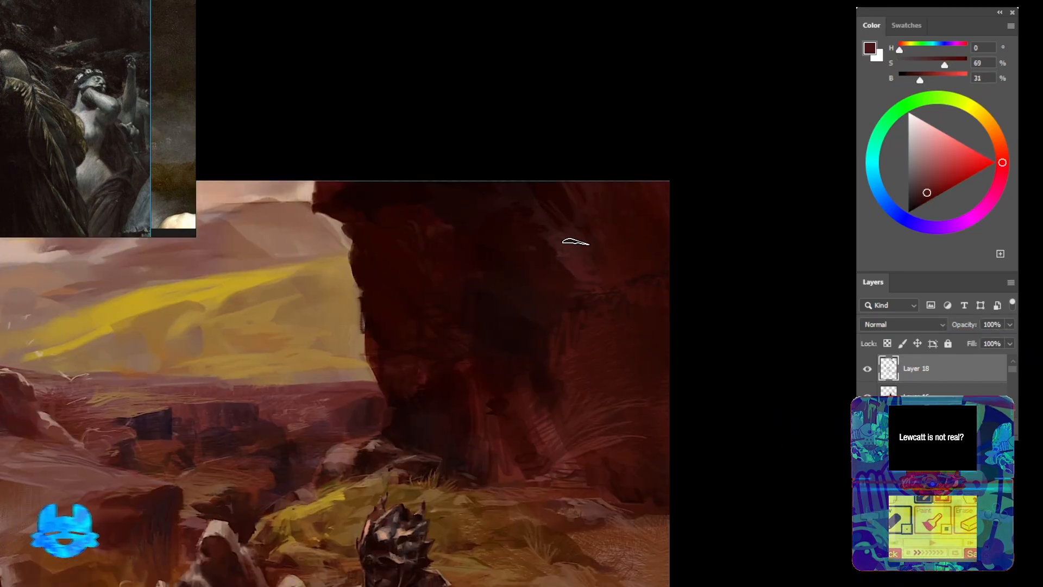
left_click(569, 232, "alt")
left_click_drag(490, 440, 524, 315)
left_click_drag(500, 363, 521, 332)
left_click(498, 339, "alt")
left_click(544, 269, "alt")
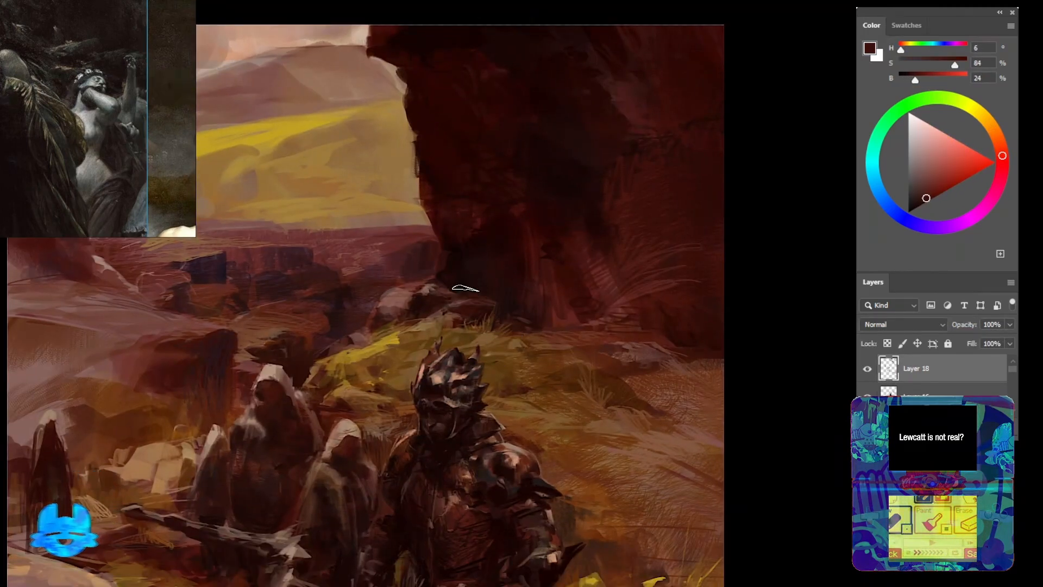
Repaint the pale rocks at the foot of the cliff in muted reddish brown
mouse_move(411, 280)
left_mouse_down()
mouse_move(391, 295)
mouse_move(403, 273)
left_mouse_up()
left_click(393, 298, "alt")
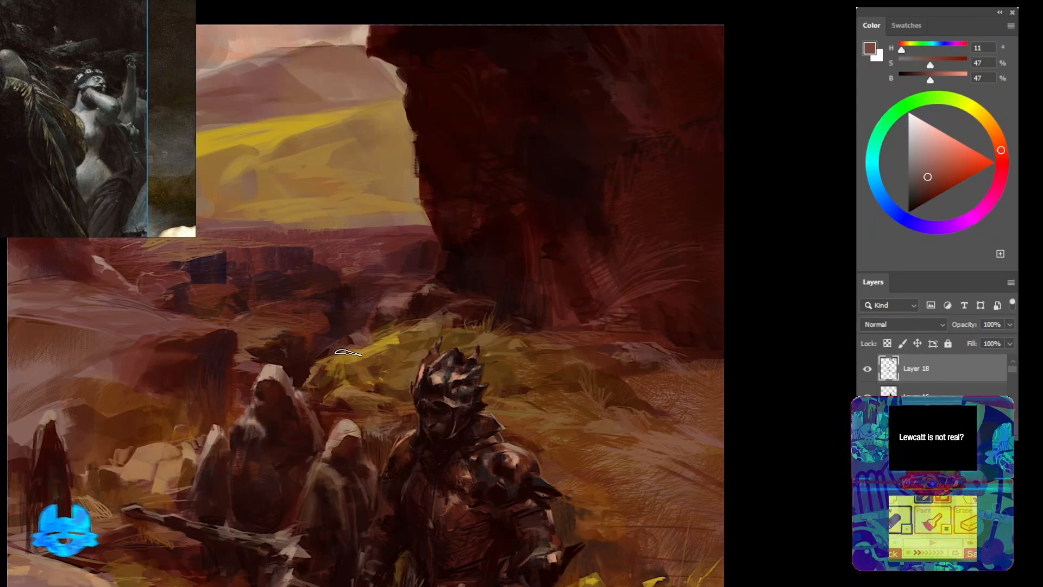
mouse_move(510, 248)
left_mouse_down()
mouse_move(384, 334)
mouse_move(434, 288)
left_mouse_up()
left_click(433, 191, "alt")
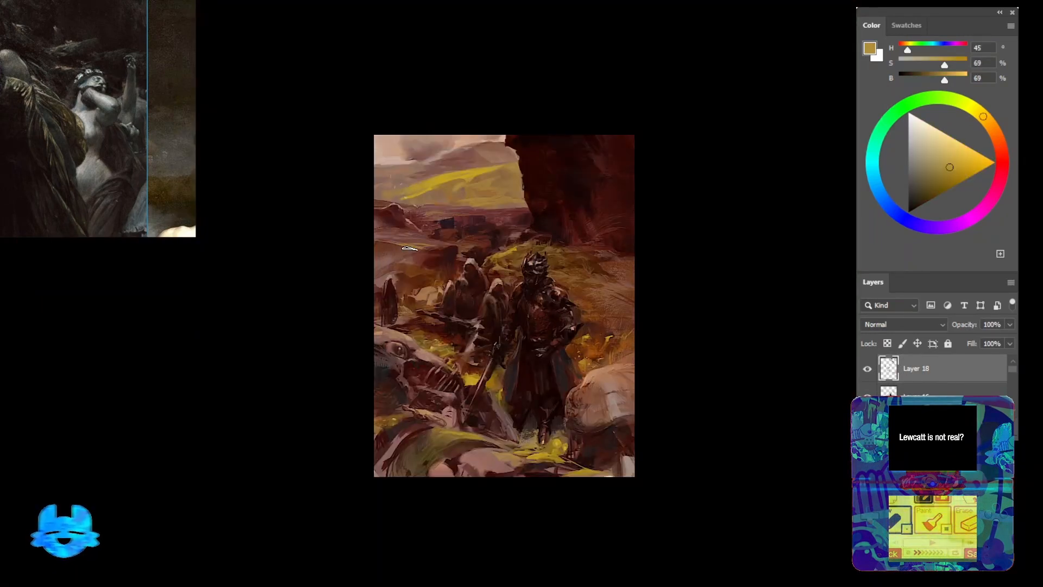
Paint sampled orange over the yellow ground between the sword and the cape
mouse_move(462, 331)
left_mouse_down()
mouse_move(468, 259)
mouse_move(489, 272)
left_mouse_up()
left_click(625, 278, "alt")
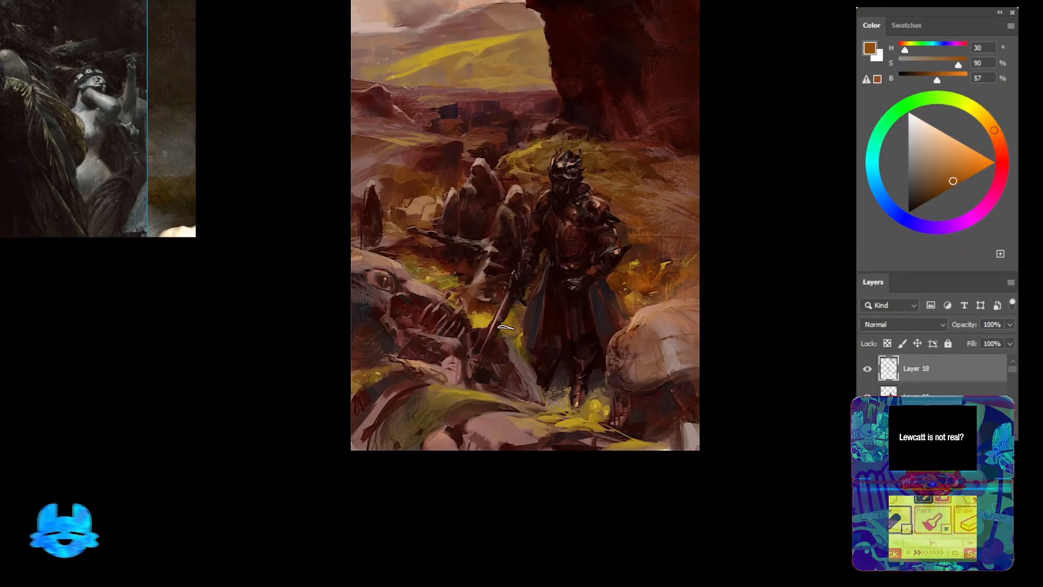
left_click_drag(582, 315, 496, 234)
left_click_drag(496, 233, 524, 234)
Paint pale grey fingers on the ground beside the yellow flowers near the armored figure's foot
left_click(505, 386, "alt")
left_click_drag(501, 372, 525, 378)
mouse_move(919, 175)
left_mouse_down()
mouse_move(908, 211)
mouse_move(922, 133)
left_mouse_up()
mouse_move(520, 374)
left_mouse_down()
mouse_move(523, 384)
mouse_move(586, 400)
left_mouse_up()
left_click(920, 179)
Deepen the shadow under the large foreground skull with sampled near-black
left_click(631, 299, "alt")
left_click(601, 333, "alt")
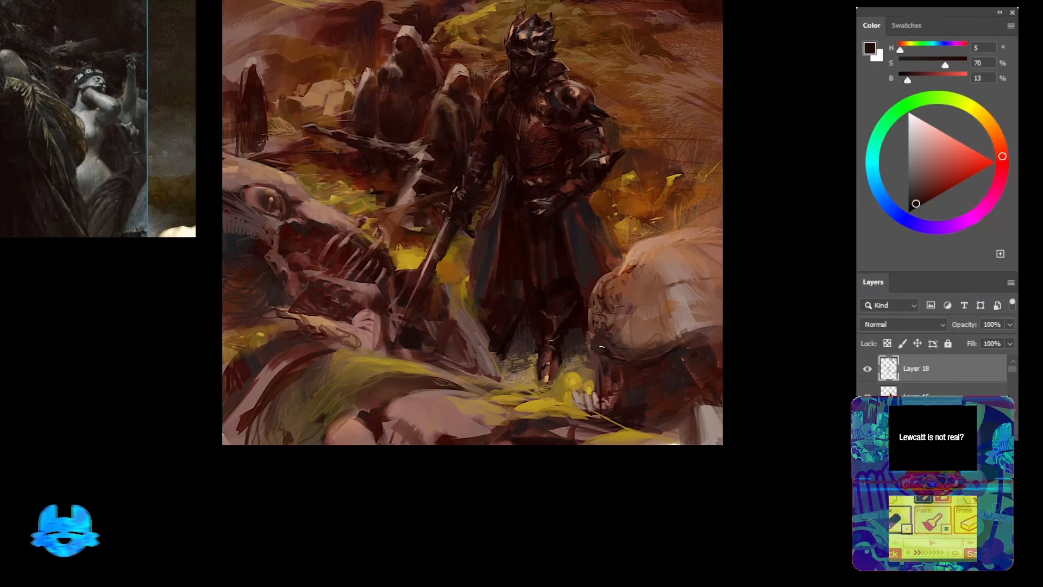
left_click_drag(601, 325, 619, 349)
mouse_move(302, 245)
left_mouse_down()
mouse_move(420, 310)
mouse_move(406, 336)
left_mouse_up()
Add dark strokes between the foreground rocks and cloth along the canvas's lower edge using sampled colors
left_click(489, 401, "alt")
mouse_move(479, 404)
left_mouse_down()
mouse_move(489, 423)
mouse_move(518, 426)
mouse_move(494, 454)
mouse_move(498, 334)
left_mouse_up()
left_click(377, 401, "alt")
left_click(484, 429, "alt")
left_click(493, 434, "alt")
left_click(377, 401, "alt")
Select the foreground cloth in the canvas's lower corner and add a new layer with the Hard Light blend mode
left_click_drag(391, 322, 393, 321)
key("ctrl+alt+shift+n")
left_click(380, 350, "alt")
left_click(904, 324)
left_click(891, 502)
Shade the selected foreground cloth with a muted blue-grey instead of dark red, and clear the selection
left_click(919, 206)
left_click_drag(637, 284, 611, 404)
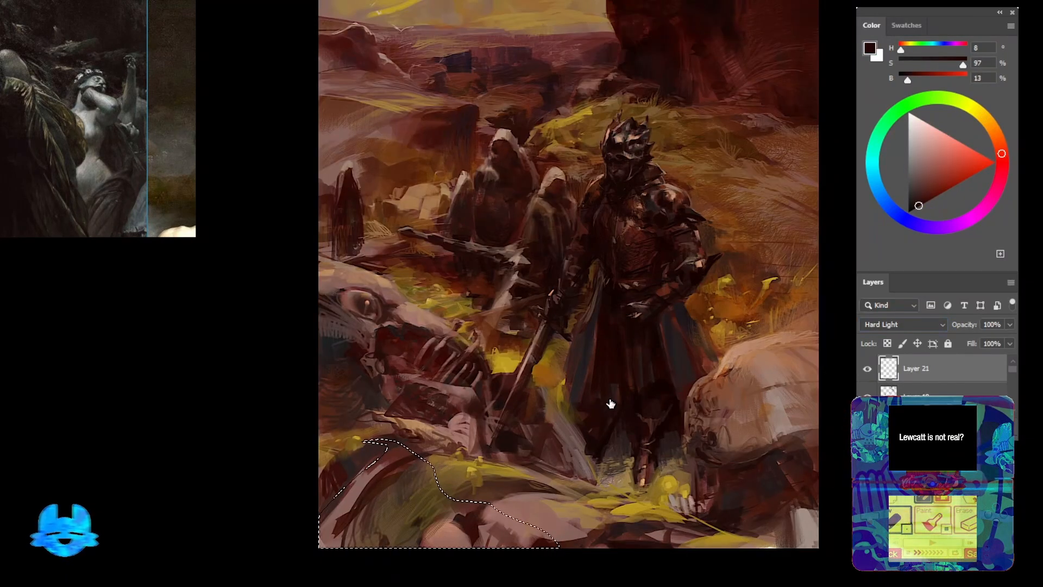
left_click_drag(394, 467, 508, 524)
key("ctrl+z")
left_click_drag(883, 203, 892, 209)
left_click(916, 181)
left_click_drag(437, 486, 497, 534)
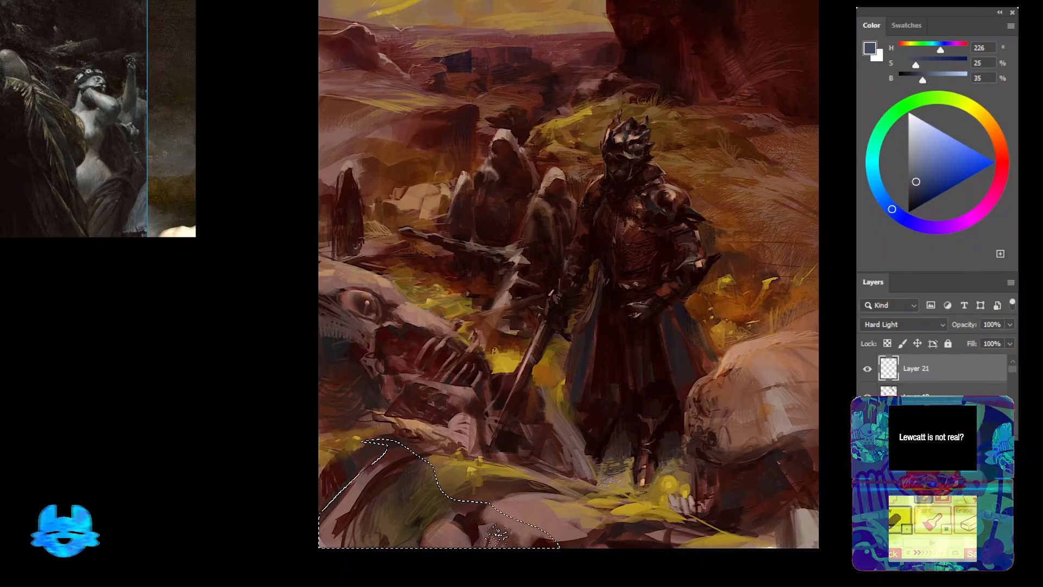
key("ctrl+d")
Glaze sampled golden yellow over the ground between the sword and the cape and erase the excess along the cape
left_click(491, 355, "alt")
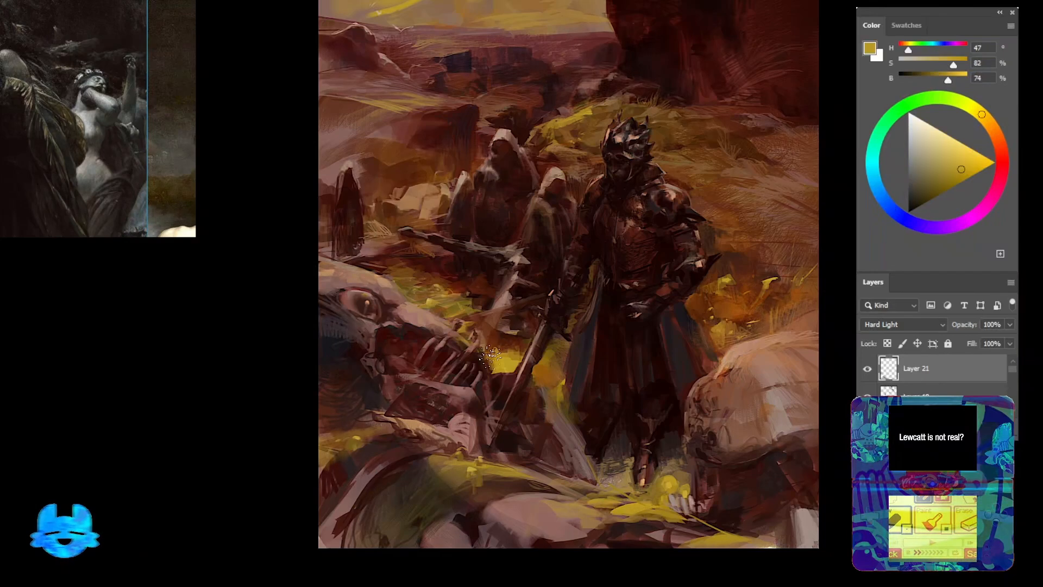
left_click_drag(503, 353, 489, 416)
mouse_move(546, 370)
left_mouse_down()
mouse_move(535, 432)
mouse_move(595, 459)
left_mouse_up()
key("ctrl+z")
left_click_drag(594, 288, 575, 402)
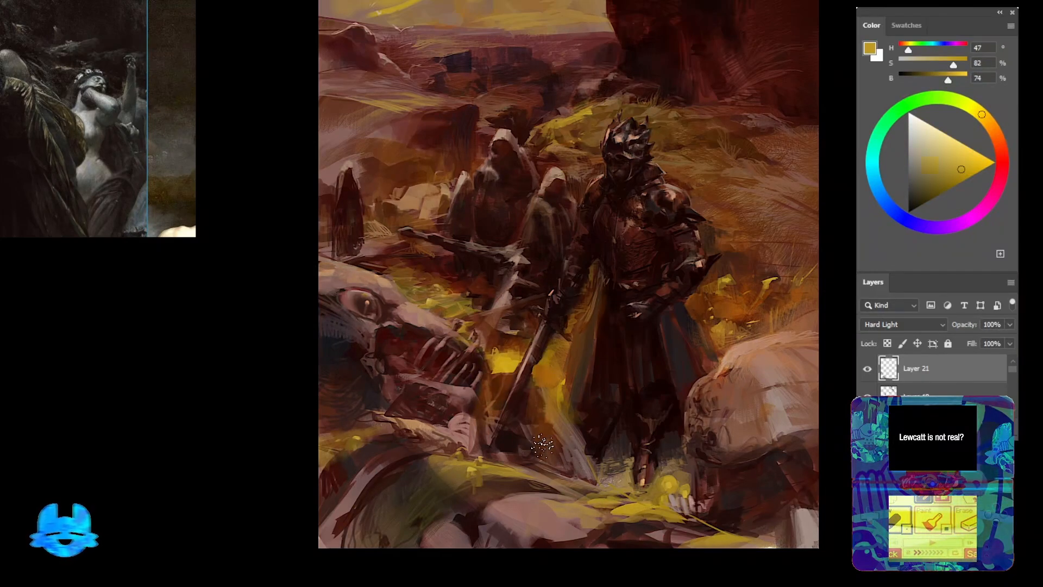
left_click_drag(559, 363, 579, 462)
key("e")
mouse_move(594, 279)
left_mouse_down()
mouse_move(604, 335)
mouse_move(591, 310)
mouse_move(578, 390)
left_mouse_up()
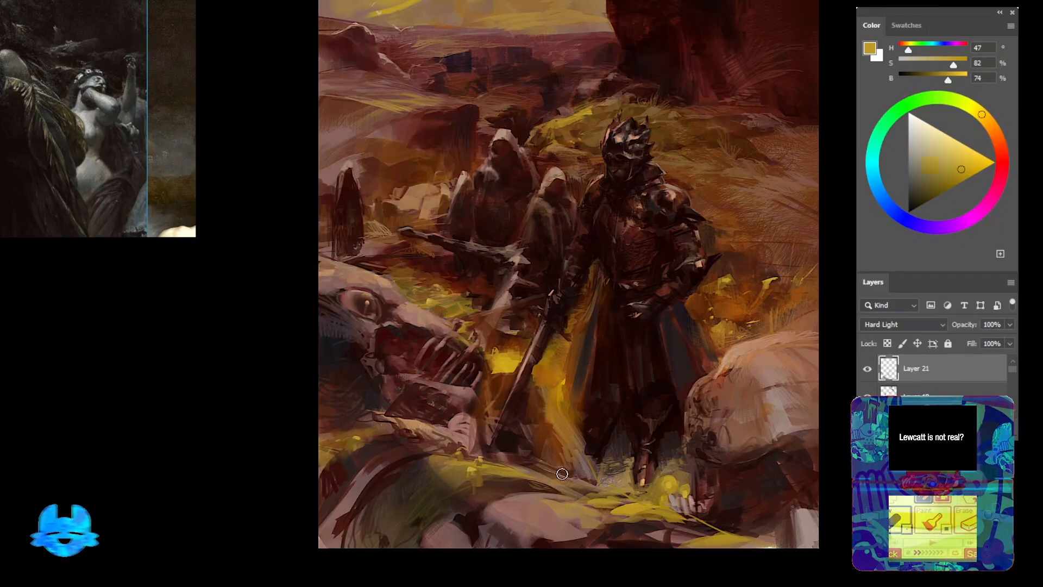
Flip the canvas horizontally and glaze golden yellow over the tall hooded figure and its surroundings
key("ctrl+minus")
key("ctrl+shift+h")
mouse_move(558, 257)
left_mouse_down()
mouse_move(575, 263)
mouse_move(470, 381)
left_mouse_up()
mouse_move(492, 272)
left_mouse_down()
mouse_move(517, 328)
mouse_move(532, 310)
mouse_move(500, 308)
mouse_move(545, 282)
left_mouse_up()
mouse_move(609, 272)
left_mouse_down()
mouse_move(565, 272)
mouse_move(579, 282)
left_mouse_up()
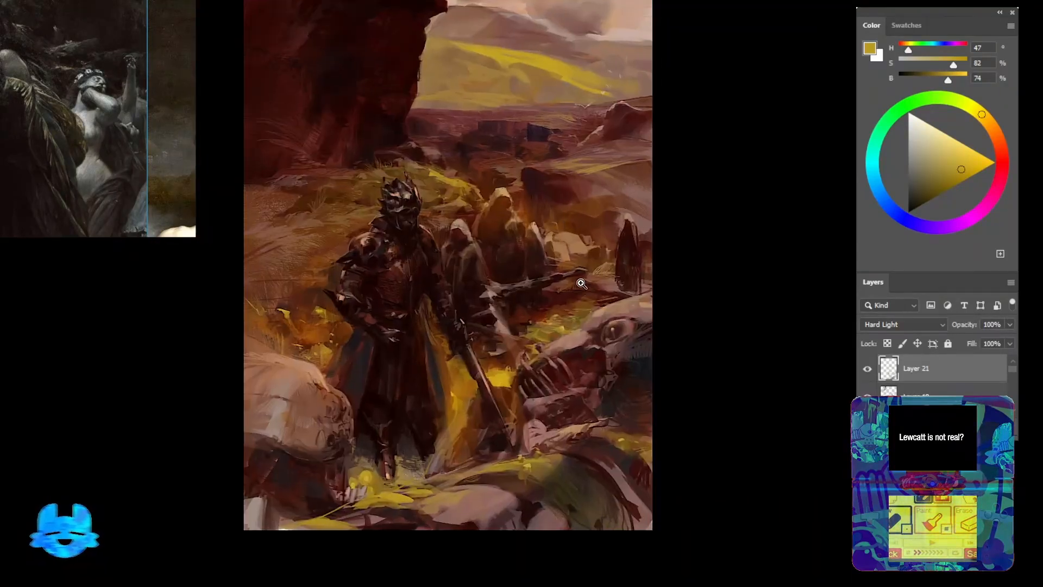
Tint the grass between the fallen weapon and the creature's head bright green, undoing the last stroke
left_click_drag(597, 324, 641, 324)
left_click(945, 98)
left_click_drag(514, 353, 559, 321)
left_click_drag(562, 343, 608, 305)
key("ctrl+z")
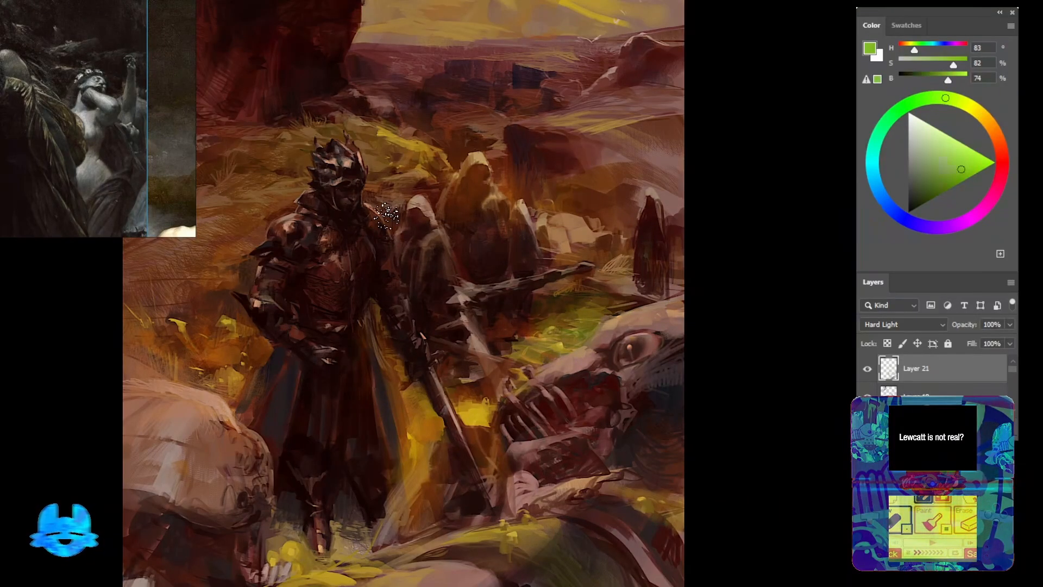
Darken the cape below the armored figure's sword arm with sampled dark brown
left_click(380, 288, "alt")
left_click_drag(374, 312, 401, 402)
left_click_drag(384, 385, 403, 461)
left_click_drag(451, 329, 434, 330)
left_click_drag(418, 383, 411, 422)
left_click_drag(429, 384, 413, 429)
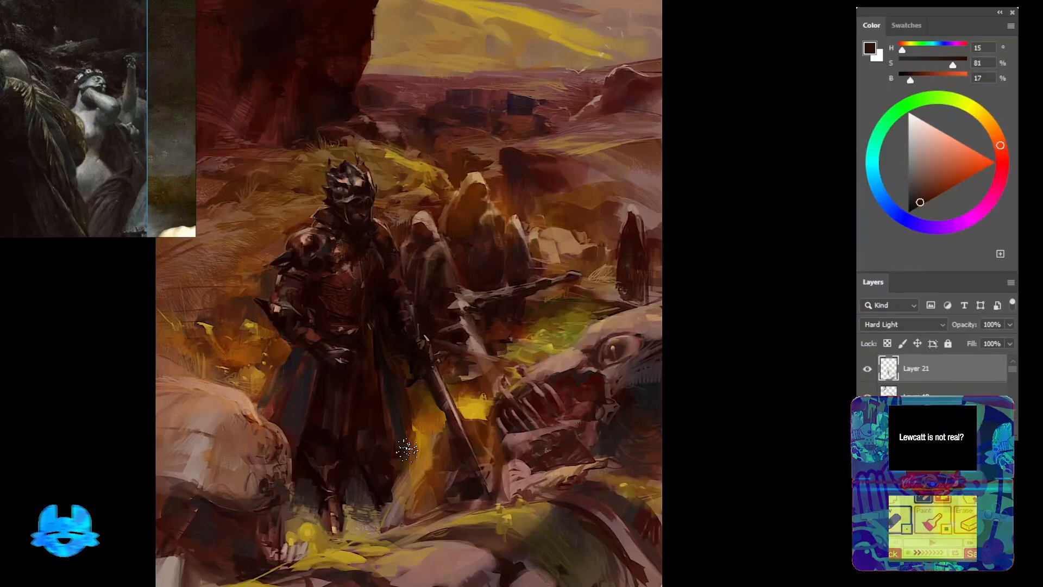
Erase excess shading around the armored figure's sword arm and the neighboring hooded figures
key("e")
left_click_drag(384, 307, 440, 346)
left_click_drag(439, 302, 509, 238)
left_click_drag(520, 314, 489, 314)
scroll(527, 510, "up", 1)
left_click_drag(525, 509, 485, 384)
Shade the large foreground skull and the ground beneath it with sampled dark brown
left_click(340, 510, "alt")
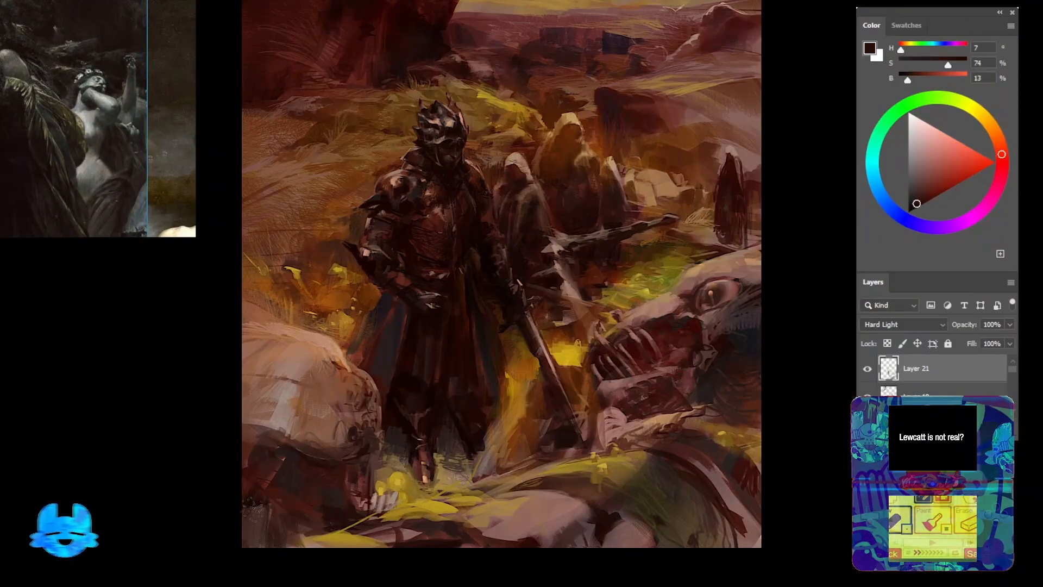
left_click_drag(272, 511, 258, 418)
mouse_move(258, 418)
left_mouse_down()
mouse_move(255, 353)
mouse_move(310, 339)
left_mouse_up()
mouse_move(258, 375)
left_mouse_down()
mouse_move(305, 347)
mouse_move(336, 408)
left_mouse_up()
mouse_move(318, 347)
left_mouse_down()
mouse_move(348, 405)
mouse_move(307, 434)
left_mouse_up()
left_click_drag(350, 440, 365, 393)
Glaze dark brown shadows over the creature's head, its jaw and the surrounding foreground ground
scroll(510, 341, "down", 1)
left_click_drag(510, 342, 444, 365)
left_click_drag(542, 356, 607, 311)
mouse_move(665, 295)
left_mouse_down()
mouse_move(638, 300)
mouse_move(629, 326)
left_mouse_up()
mouse_move(663, 291)
left_mouse_down()
mouse_move(673, 330)
mouse_move(656, 296)
left_mouse_up()
mouse_move(611, 380)
left_mouse_down()
mouse_move(649, 364)
mouse_move(647, 405)
left_mouse_up()
left_click_drag(592, 388, 554, 367)
left_click_drag(548, 438, 570, 475)
mouse_move(579, 467)
left_mouse_down()
mouse_move(525, 502)
mouse_move(614, 429)
left_mouse_up()
Darken the foreground cloth and the ground at the armored figure's feet, undoing one stray stroke
left_click_drag(489, 489, 440, 503)
left_click_drag(370, 492, 339, 497)
mouse_move(350, 459)
left_mouse_down()
mouse_move(360, 412)
mouse_move(364, 470)
mouse_move(403, 419)
left_mouse_up()
key("ctrl+z")
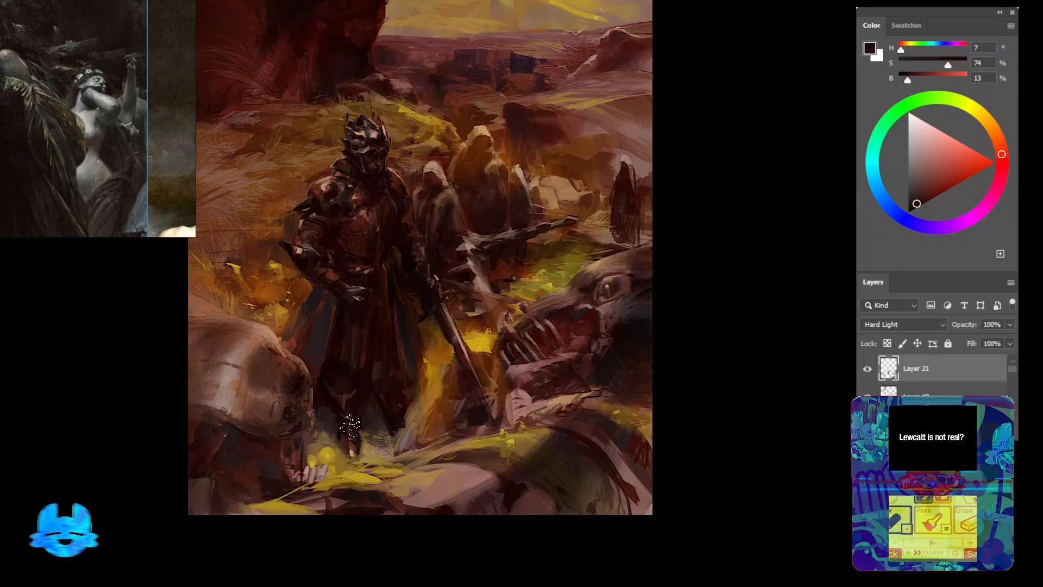
mouse_move(339, 432)
left_mouse_down()
mouse_move(319, 415)
mouse_move(379, 443)
mouse_move(435, 516)
left_mouse_up()
left_click_drag(373, 443, 434, 435)
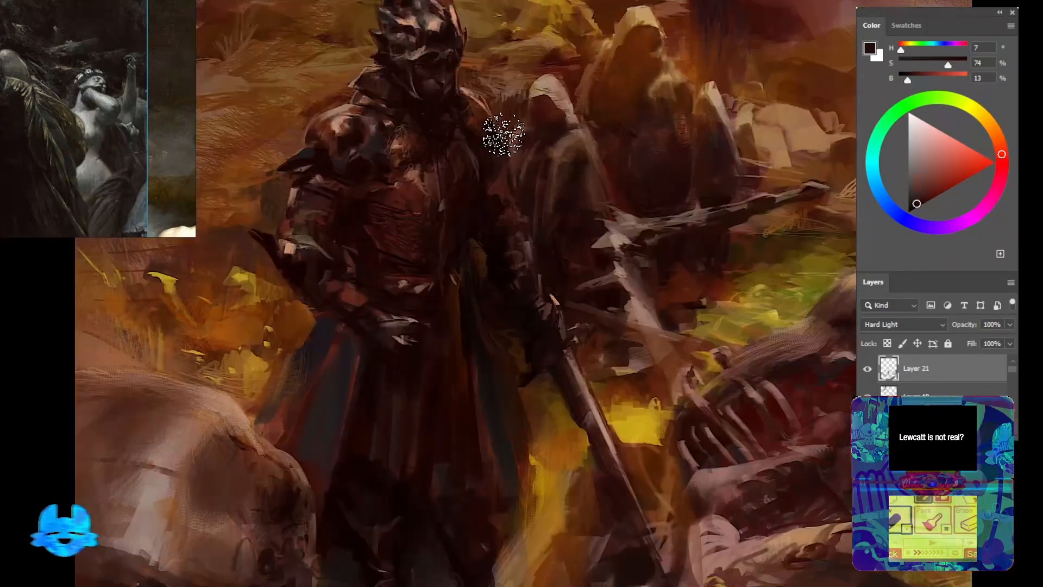
Deepen the shadows along the armored figure's sword arm and cape with sampled dark tones
left_click_drag(501, 137, 521, 234)
left_click(609, 344, "alt")
left_click(604, 346, "alt")
left_click_drag(519, 333, 505, 363)
mouse_move(481, 268)
left_mouse_down()
mouse_move(530, 272)
mouse_move(556, 355)
left_mouse_up()
mouse_move(488, 255)
left_mouse_down()
mouse_move(500, 274)
mouse_move(487, 298)
left_mouse_up()
mouse_move(446, 358)
left_mouse_down()
mouse_move(445, 446)
mouse_move(486, 344)
left_mouse_up()
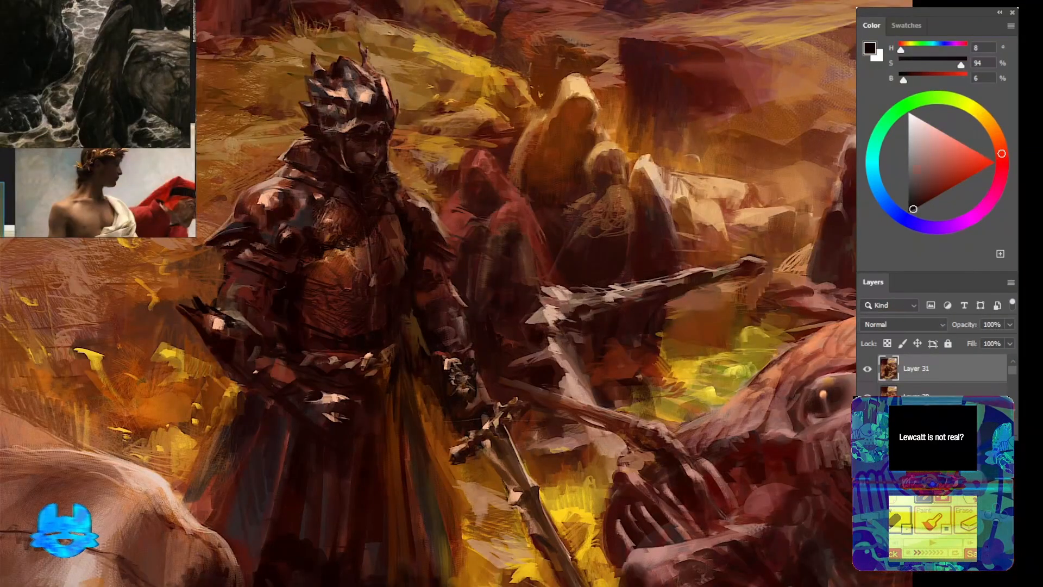
key("ctrl+0")
left_click_drag(472, 245, 479, 214)
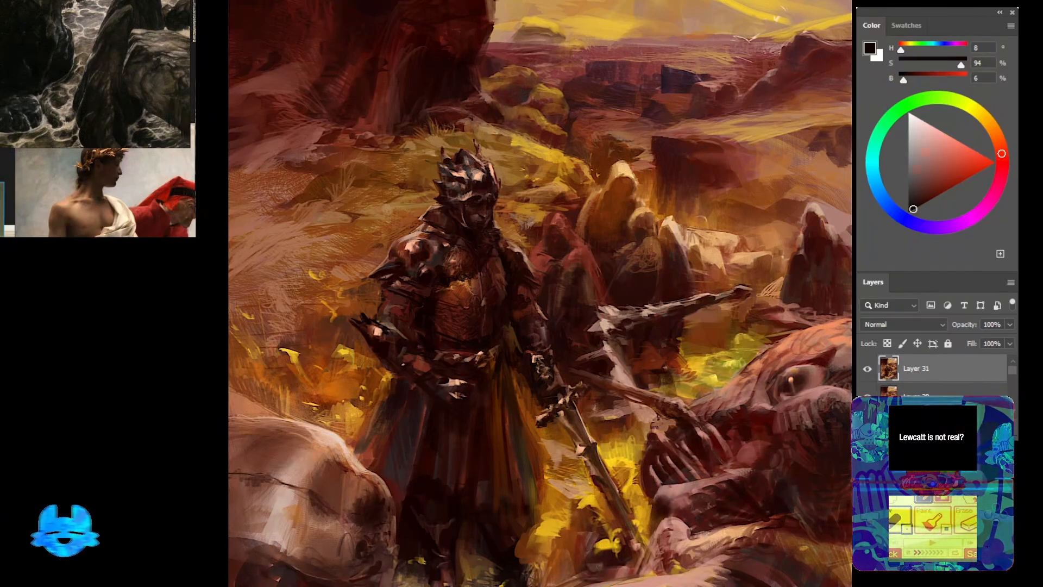
Duplicate the painting as a color-shifted layer and set the copy's blending mode to Saturation
key("ctrl+shift+n")
key("ctrl+alt+shift+e")
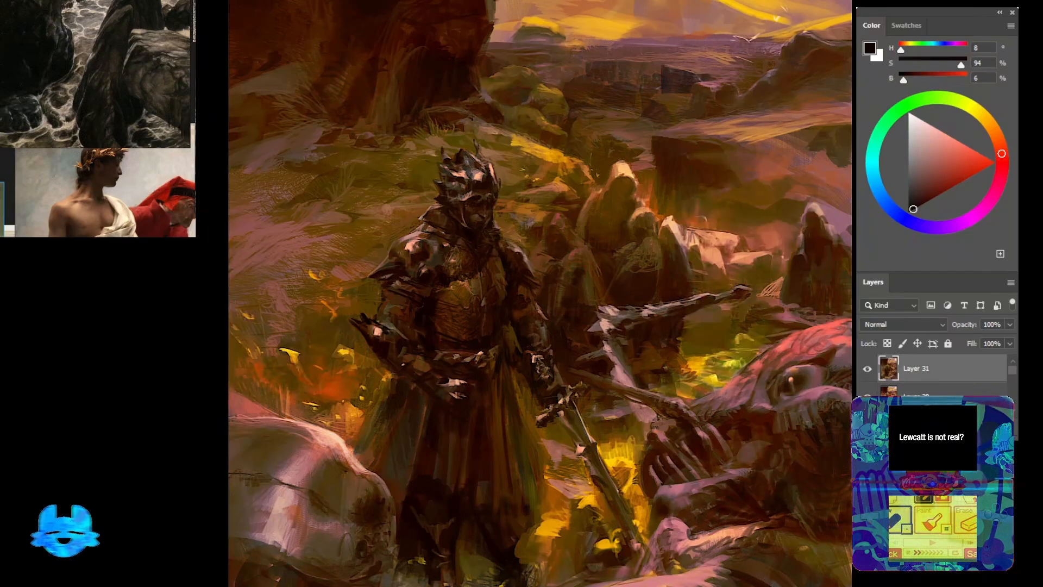
mouse_move(476, 238)
left_mouse_down()
mouse_move(364, 239)
mouse_move(532, 242)
left_mouse_up()
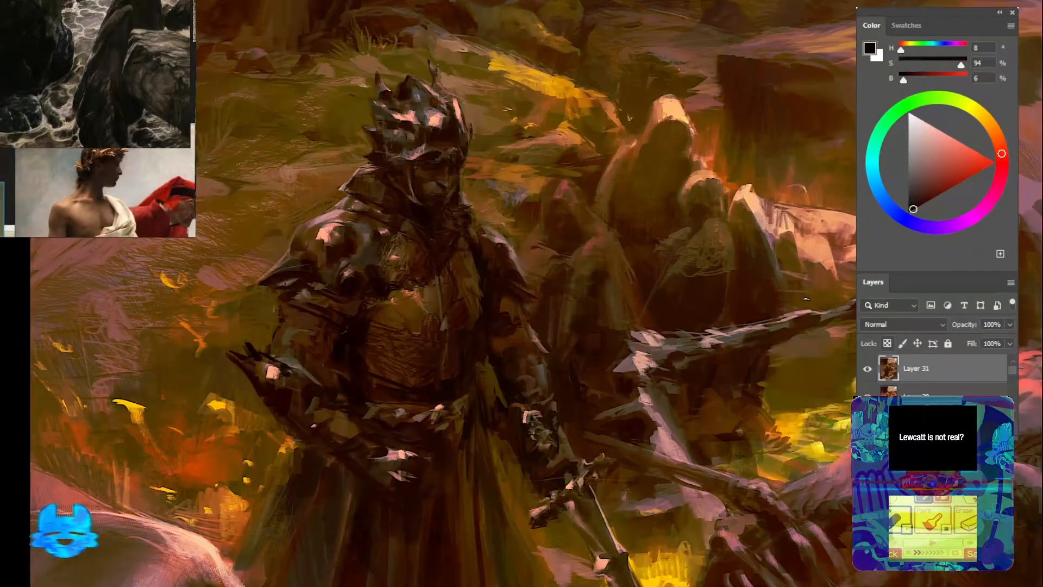
left_click(885, 326)
left_click(862, 586)
left_click_drag(575, 141, 635, 261)
key("ctrl+j")
left_click(891, 324)
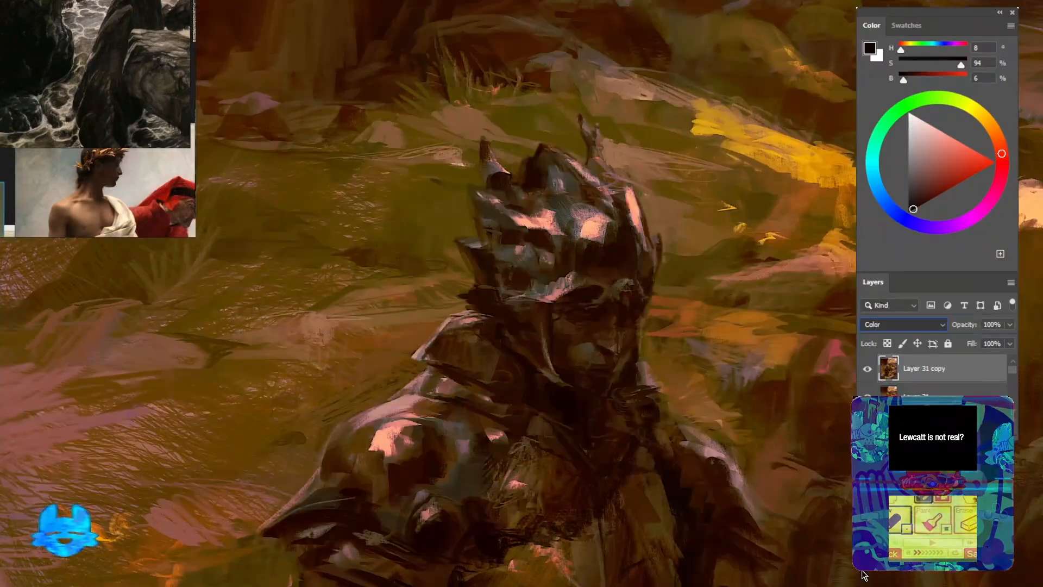
left_click(865, 563)
left_click_drag(491, 439, 391, 154)
left_click_drag(533, 161, 424, 163)
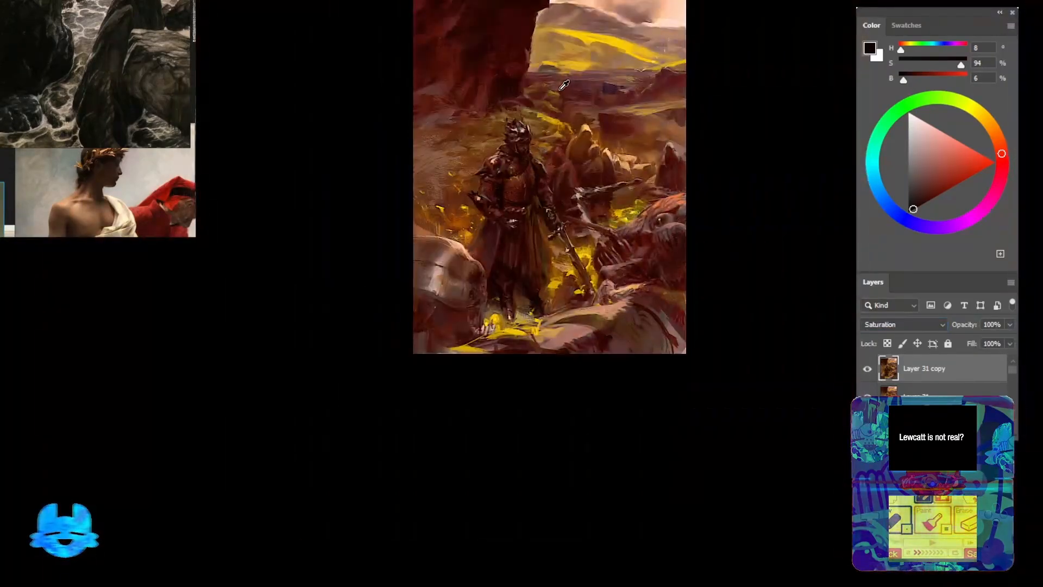
Compare the whole painting with and without the Saturation layer
left_click_drag(596, 128, 632, 224)
left_click_drag(632, 223, 654, 224)
left_click(865, 370)
left_click(864, 371)
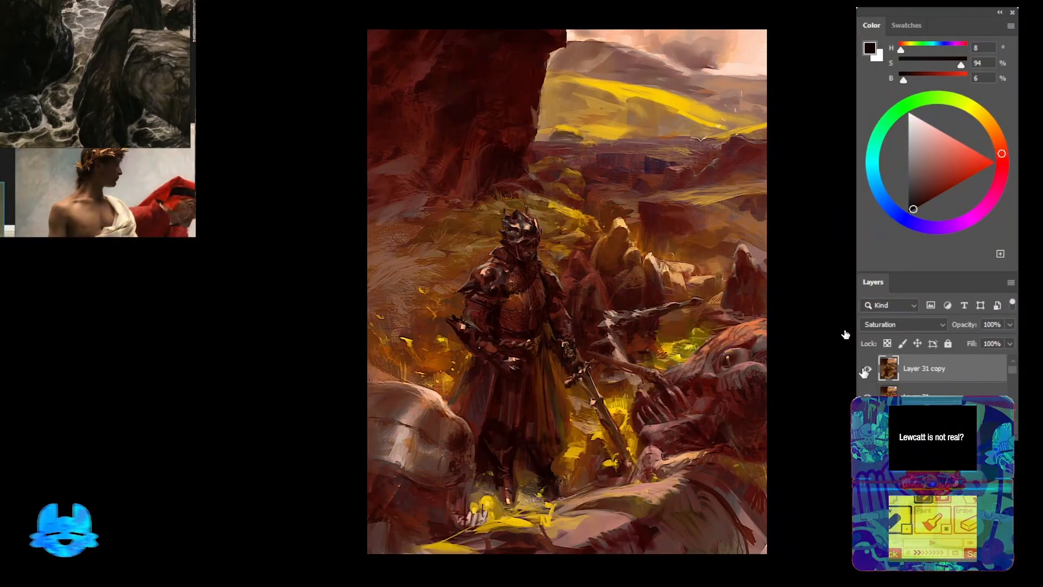
left_click(864, 371)
left_click(864, 371)
left_click(864, 371)
scroll(731, 328, "up", 4)
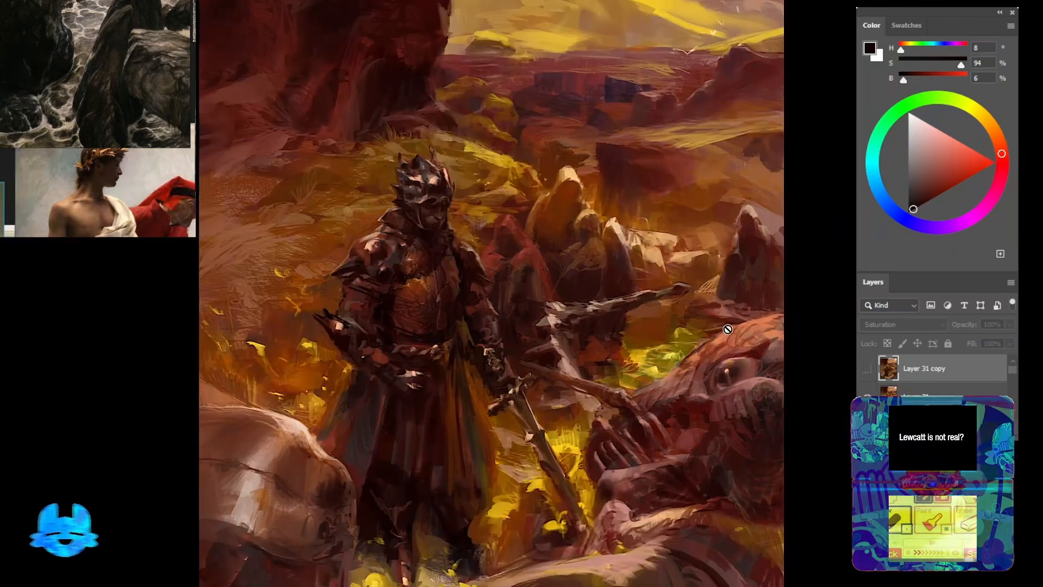
left_click(868, 373)
left_click(868, 374)
left_click(868, 374)
scroll(540, 191, "down", 5)
scroll(541, 174, "up", 4)
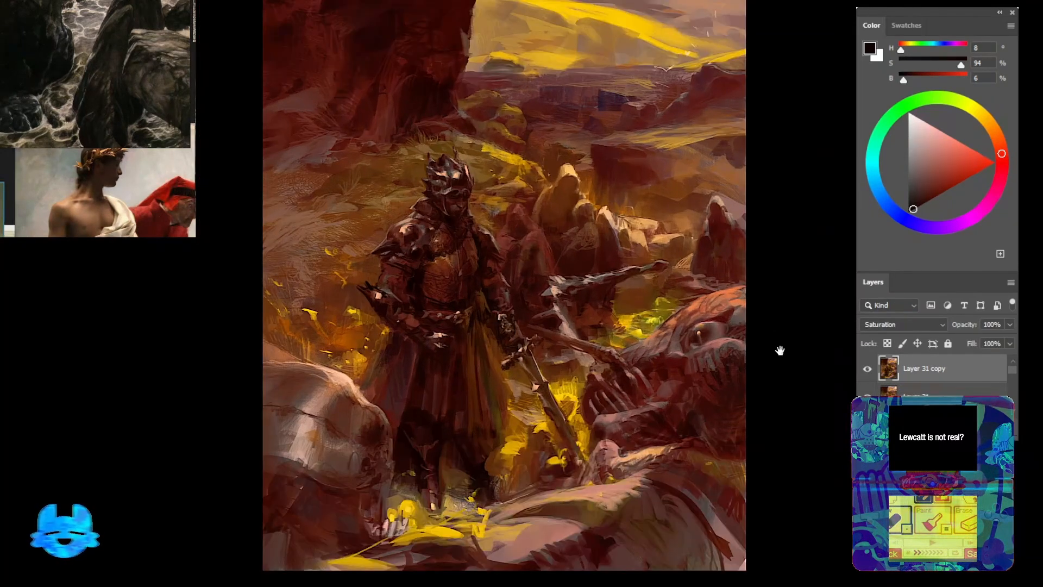
left_click(867, 372)
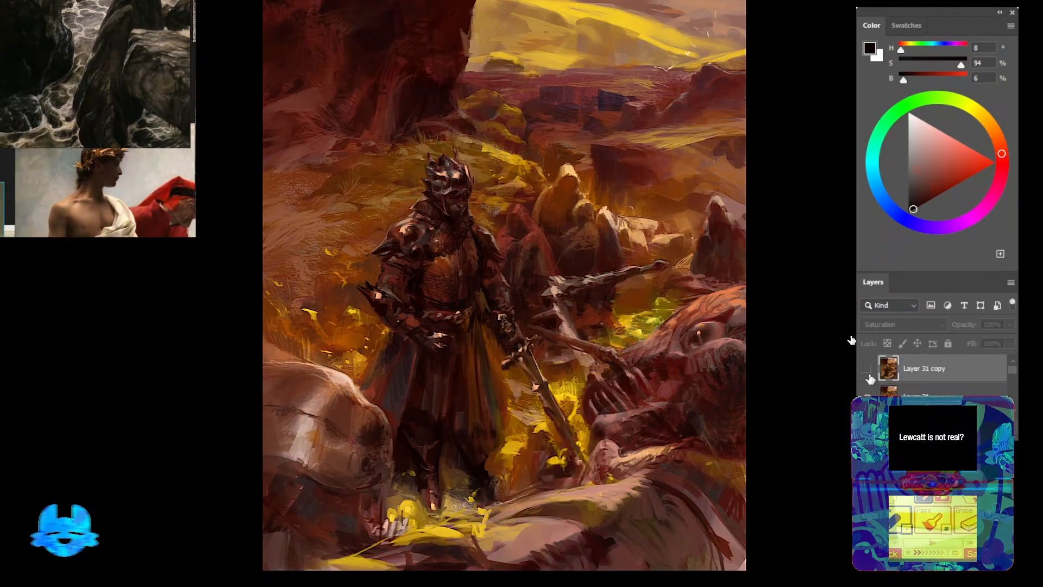
left_click(868, 373)
Lower the Saturation layer's opacity to 24% and compare the painting with and without it
left_click(1010, 324)
left_click_drag(975, 341, 963, 340)
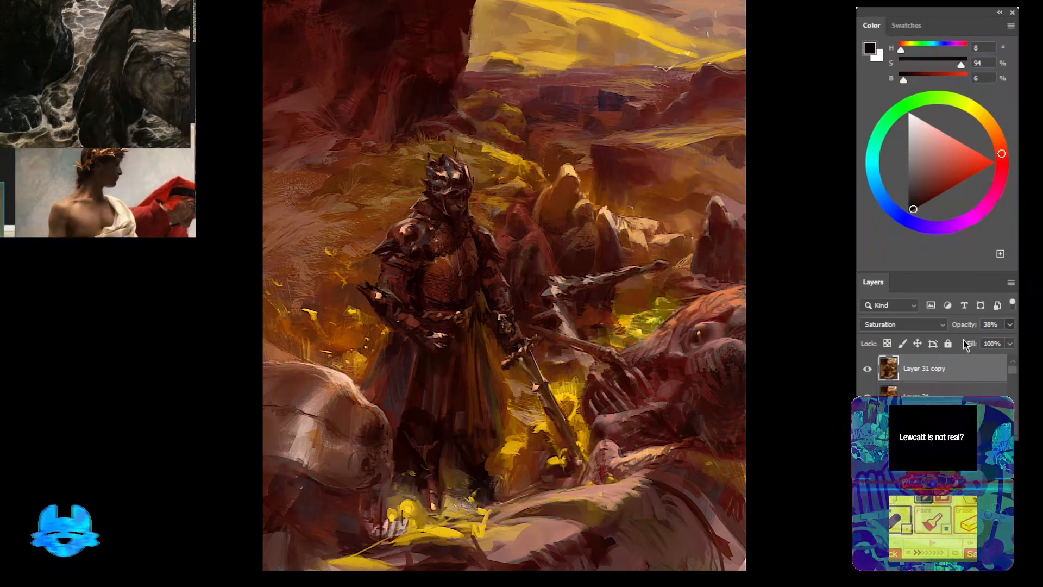
scroll(819, 267, "down", 5)
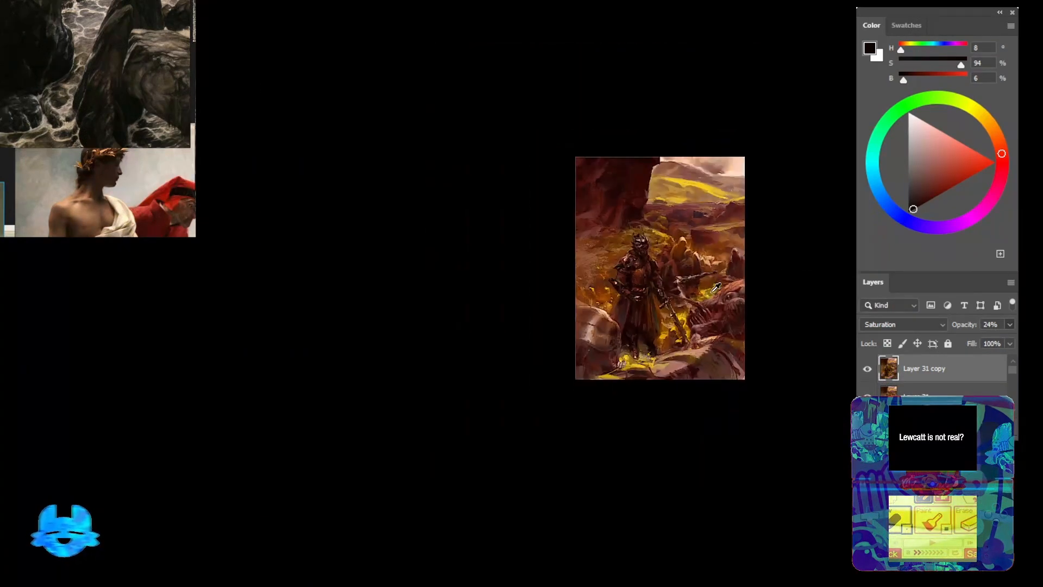
scroll(704, 288, "up", 6)
scroll(703, 288, "up", 2)
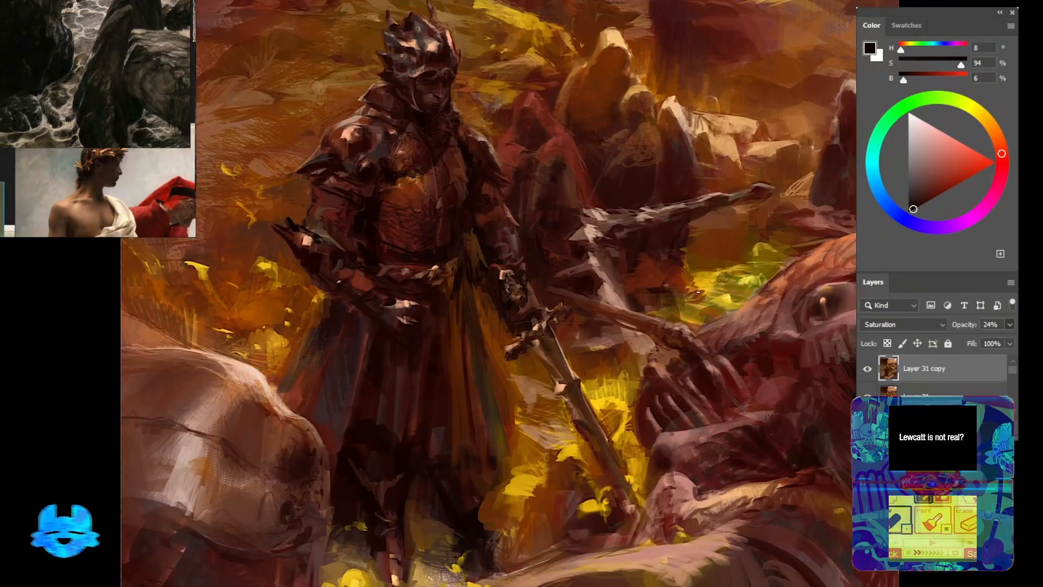
left_click(865, 370)
left_click(865, 370)
left_click(864, 370)
left_click(865, 370)
left_click_drag(804, 261, 735, 377)
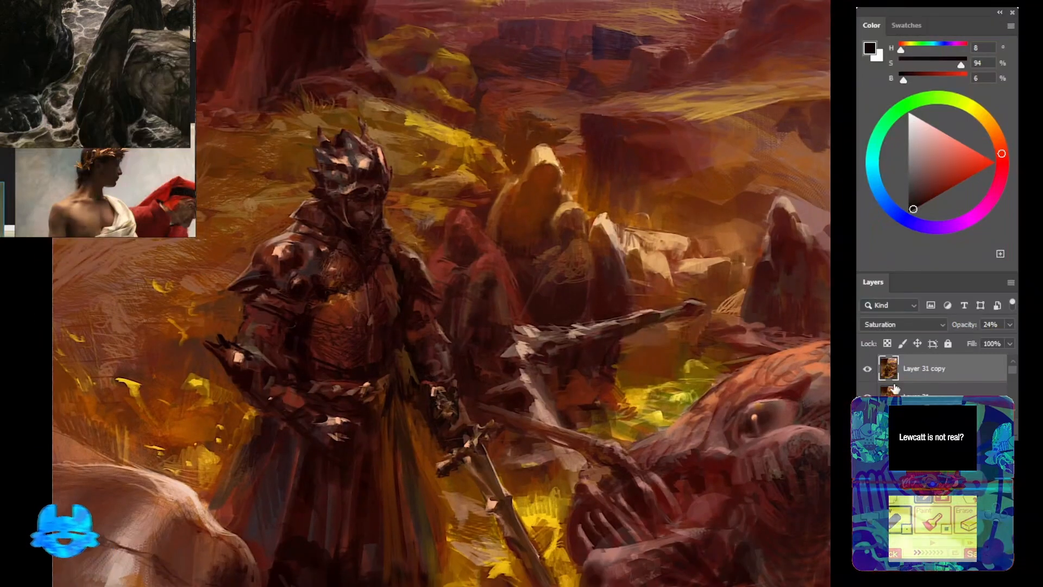
Merge the Saturation layer down and put the combined painting on a fresh layer on top
key("ctrl+e")
left_click_drag(1010, 371, 1010, 372)
key("ctrl+j")
scroll(918, 389, "down", 2)
left_click(868, 370)
left_click(868, 369)
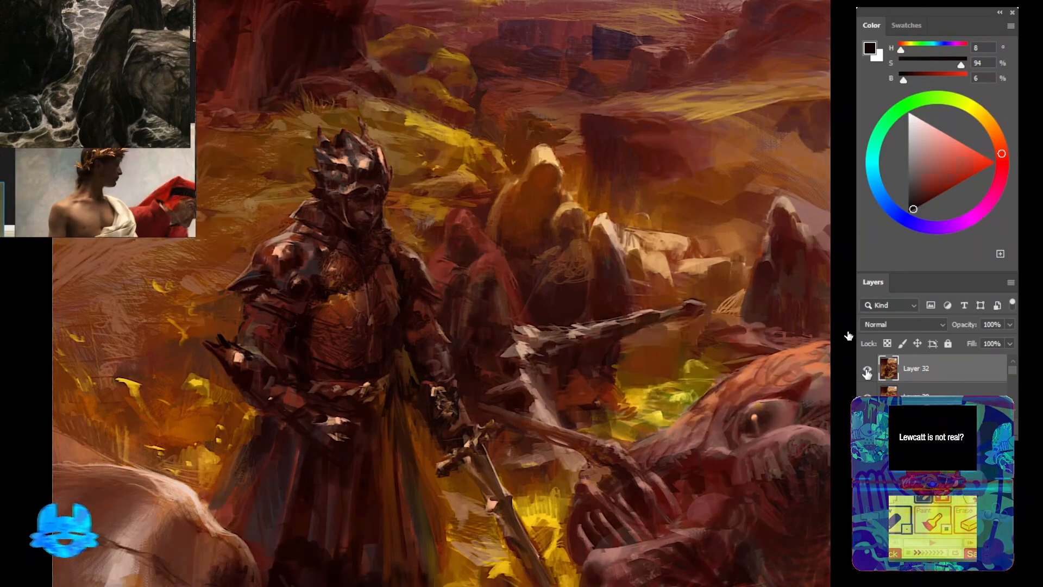
Touch up the armored figure's helmet and shadowed face with sampled tan and dark red-brown
left_click_drag(513, 430, 622, 394)
left_click(288, 165, "alt")
left_click_drag(375, 181, 372, 287)
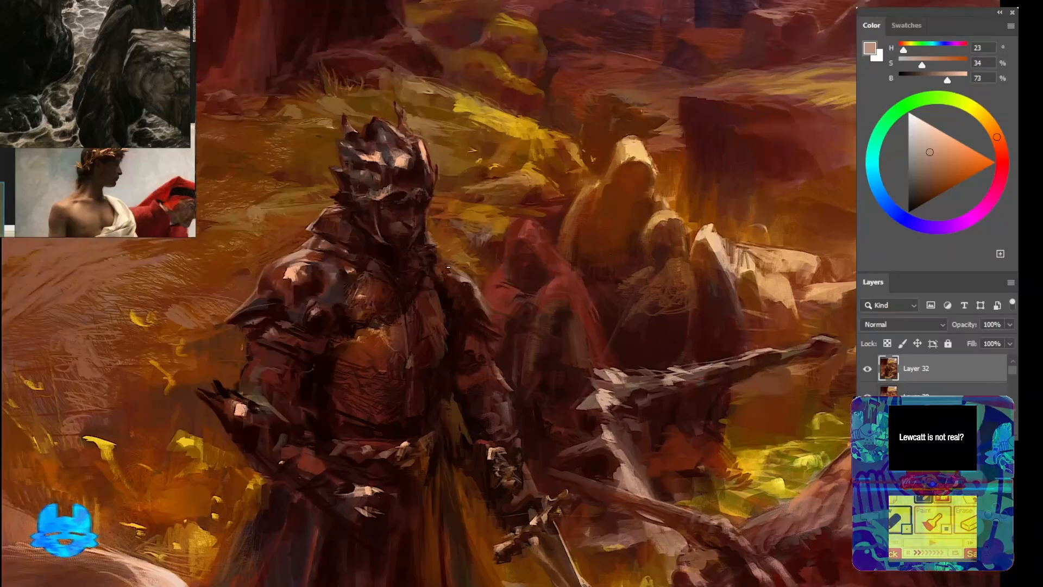
left_click(426, 223, "alt")
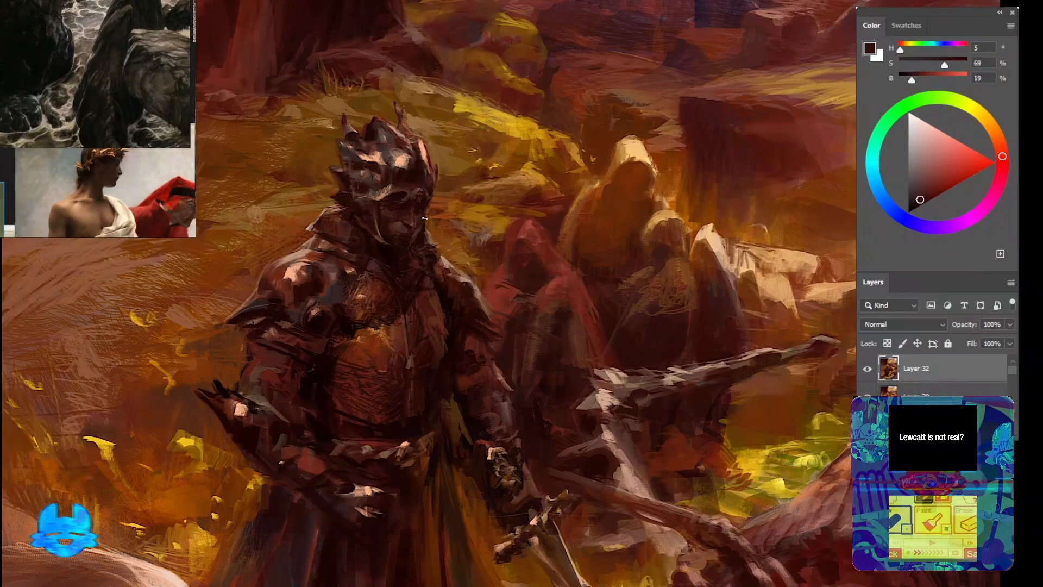
mouse_move(428, 232)
left_mouse_down()
mouse_move(380, 234)
mouse_move(375, 207)
left_mouse_up()
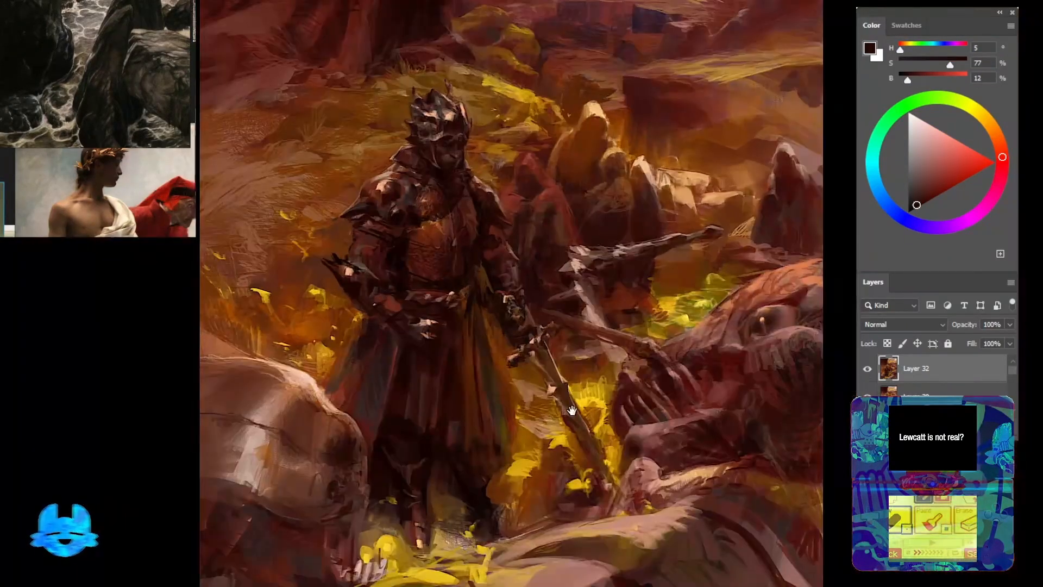
left_click_drag(488, 380, 508, 353)
Touch up the branch tip and the pale rocks beside the hooded figures with sampled peach, tan and rust brown
left_click(522, 373, "alt")
left_click_drag(533, 403, 531, 392)
left_click_drag(561, 301, 466, 380)
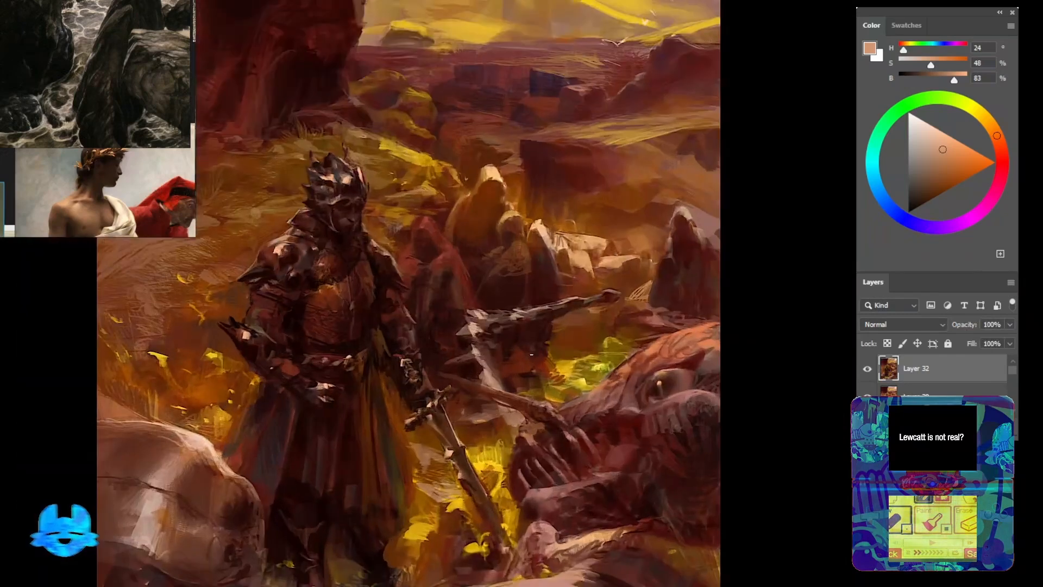
left_click(536, 339, "alt")
left_click(610, 297, "alt")
left_click(641, 289, "alt")
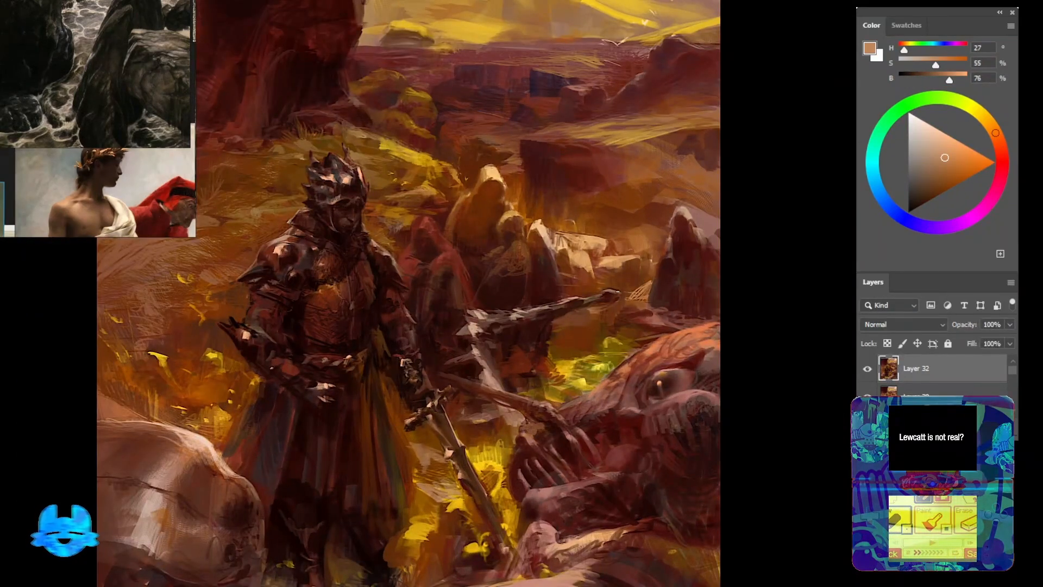
left_click(549, 257, "alt")
left_click(663, 251, "alt")
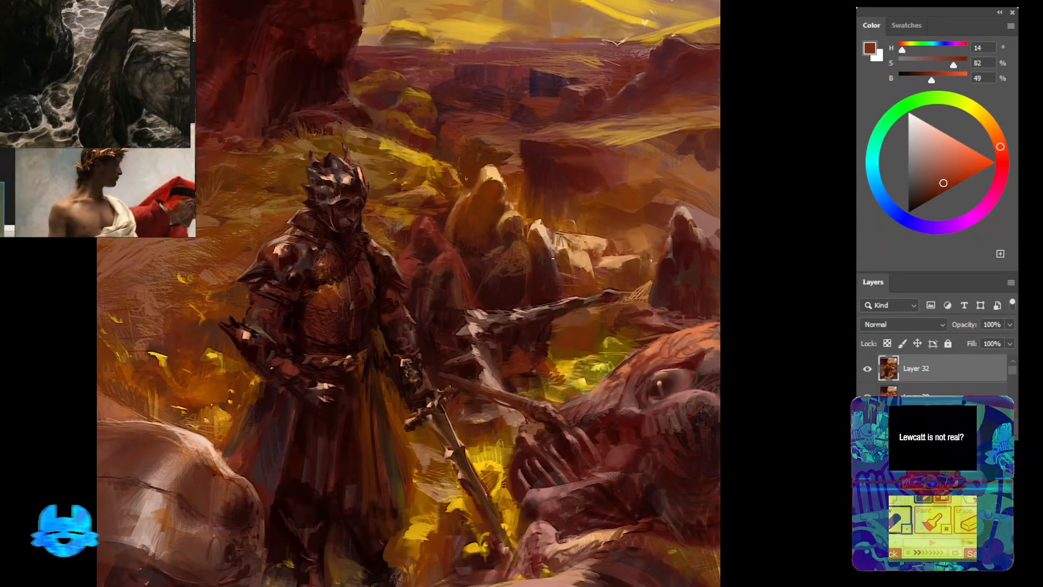
Refine the ground and boots at the armored figure's feet with sampled yellow and dark tones
left_click_drag(413, 386, 522, 277)
left_click_drag(405, 343, 379, 287)
left_click(366, 435, "alt")
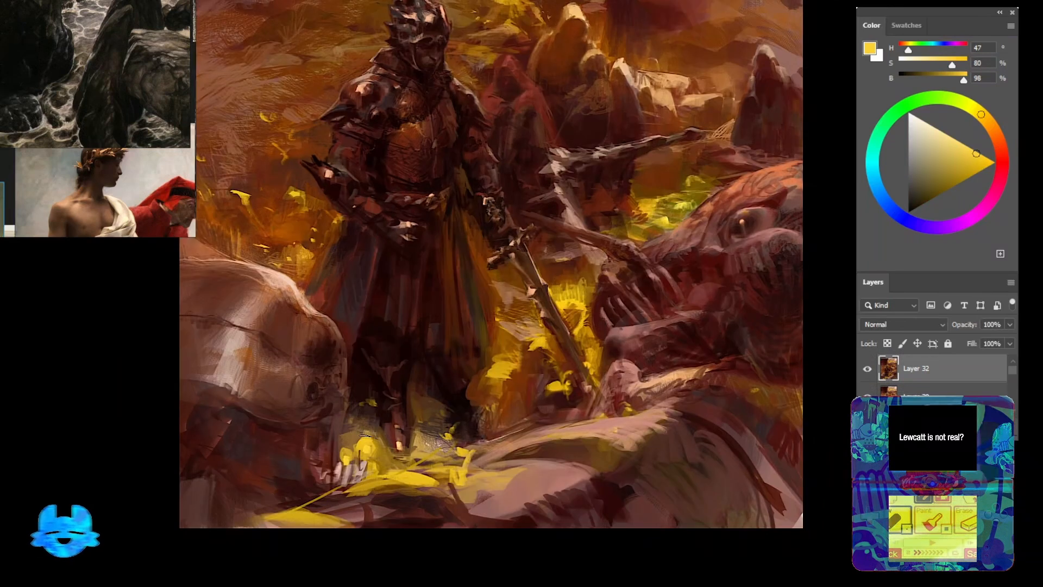
left_click(398, 421, "alt")
left_click(487, 318, "alt")
left_click_drag(407, 432, 396, 416)
left_click(389, 418, "alt")
left_click(407, 429, "alt")
Deepen the armored figure's lower cape and rear leg with sampled near-black browns
left_click(458, 398, "alt")
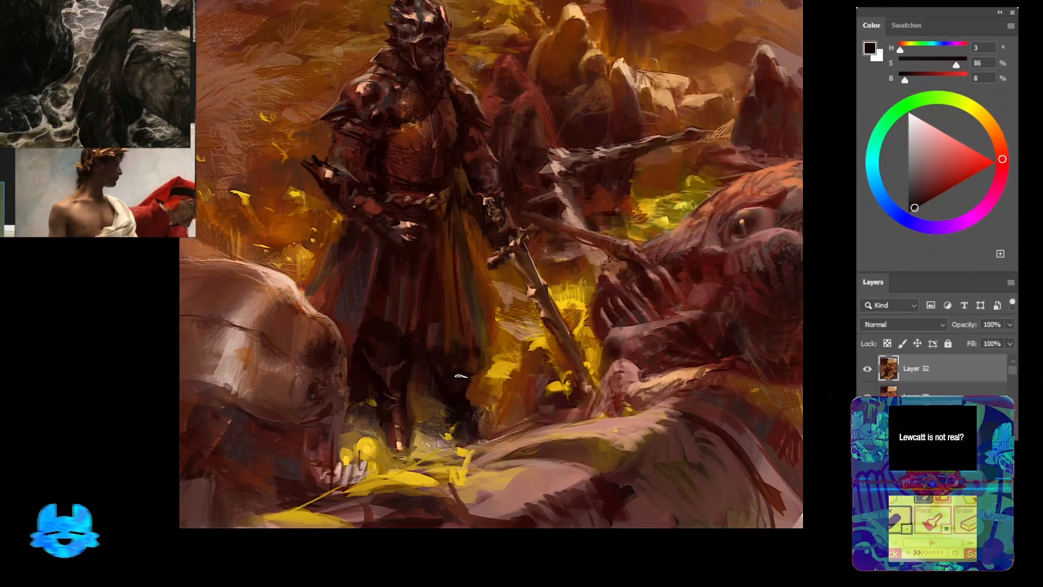
left_click(477, 383, "alt")
left_click(468, 373, "alt")
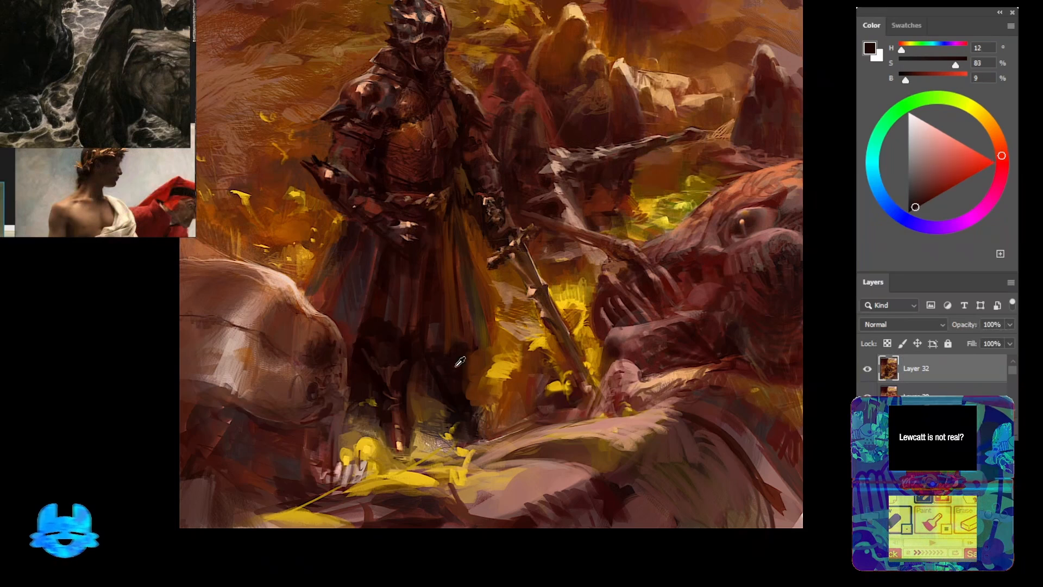
left_click(465, 347, "alt")
Refine the cape and the sword-arm side of the armored figure with sampled red and brown tones
scroll(467, 347, "up", 3)
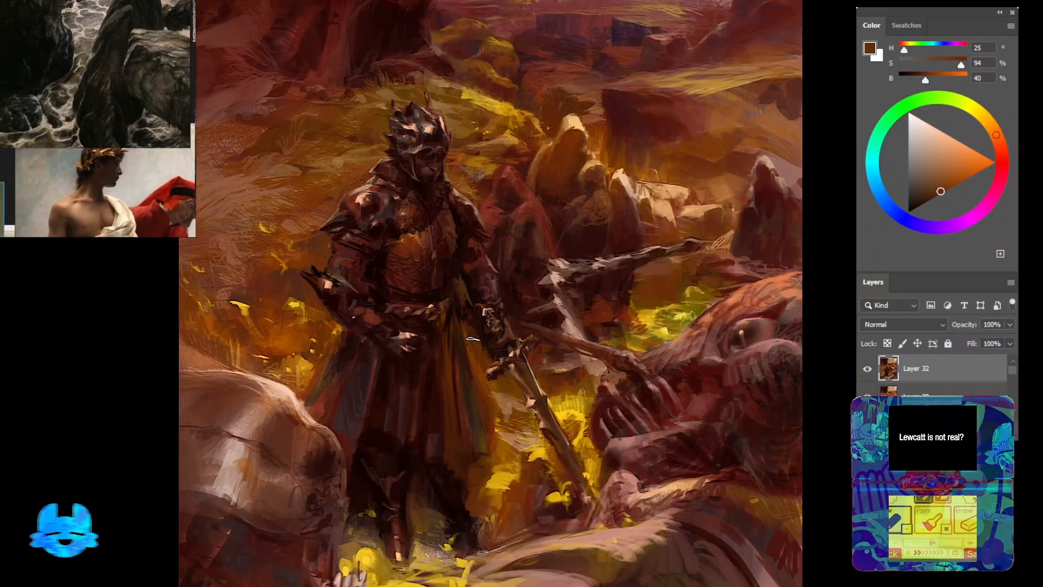
left_click(519, 209, "alt")
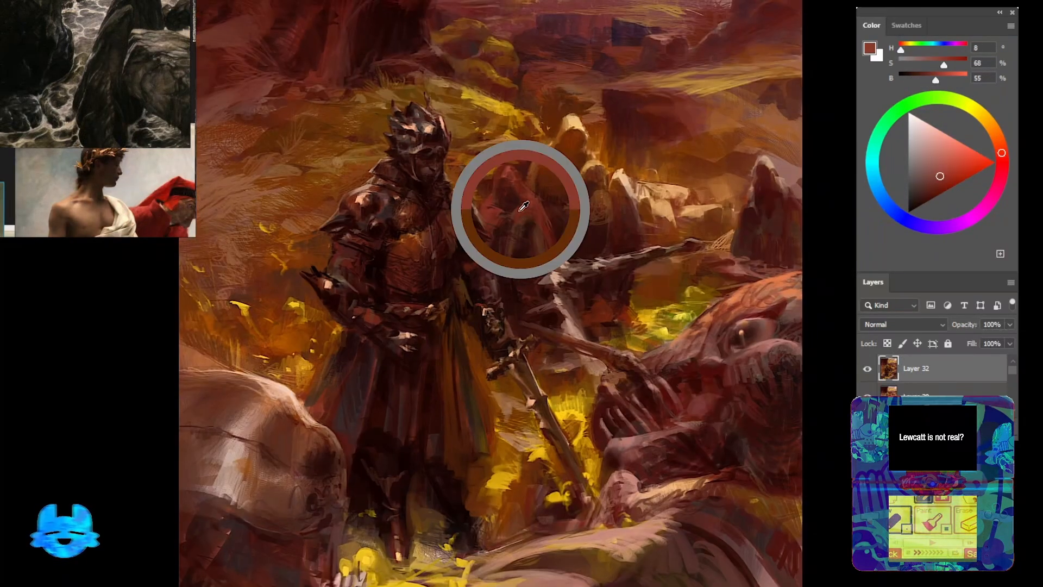
left_click(482, 372, "alt")
left_click(467, 237, "alt")
left_click(506, 294, "alt")
Darken the creature's lower jaw and the gap beneath it with sampled dark red-brown
left_click_drag(491, 119, 585, 188)
left_click_drag(815, 471, 573, 346)
left_click(528, 409, "alt")
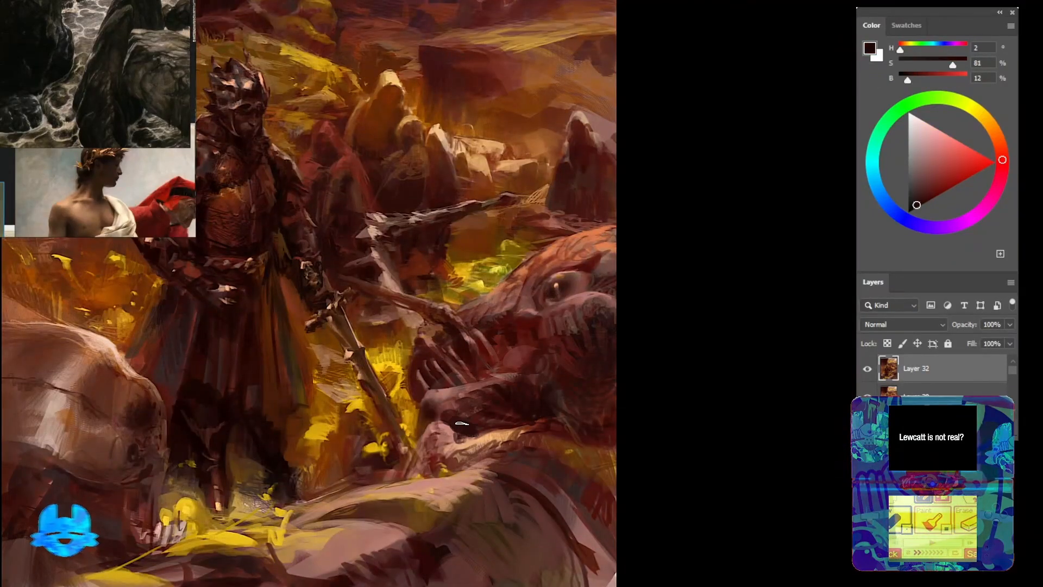
left_click(511, 416, "alt")
Brush sampled dark and olive brown strokes over the foreground ground below the creature
mouse_move(516, 487)
left_mouse_down()
mouse_move(510, 416)
mouse_move(529, 430)
mouse_move(535, 462)
mouse_move(393, 531)
left_mouse_up()
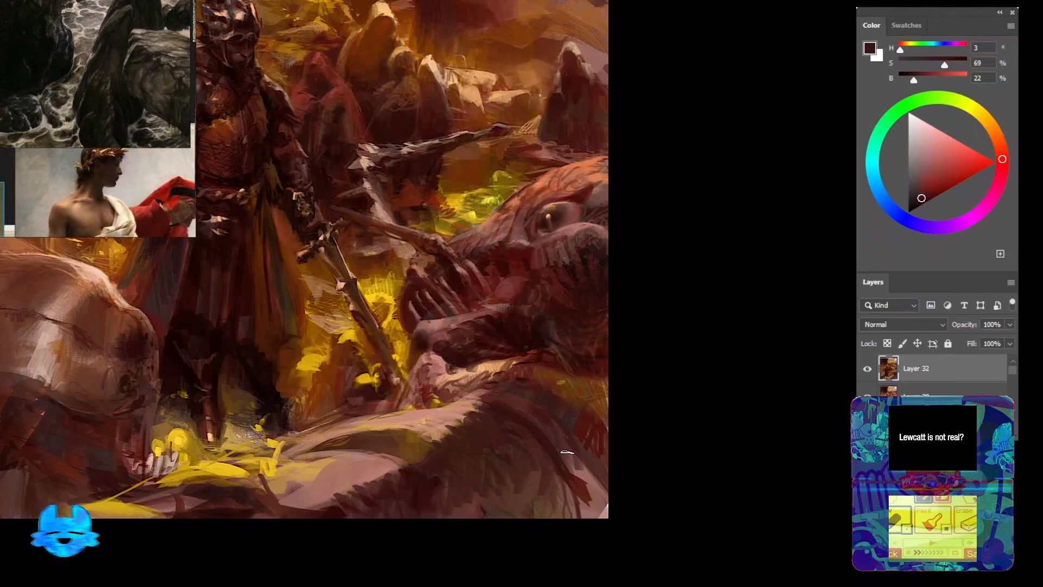
left_click(513, 435, "alt")
left_click(525, 437, "alt")
left_click_drag(474, 447, 499, 468)
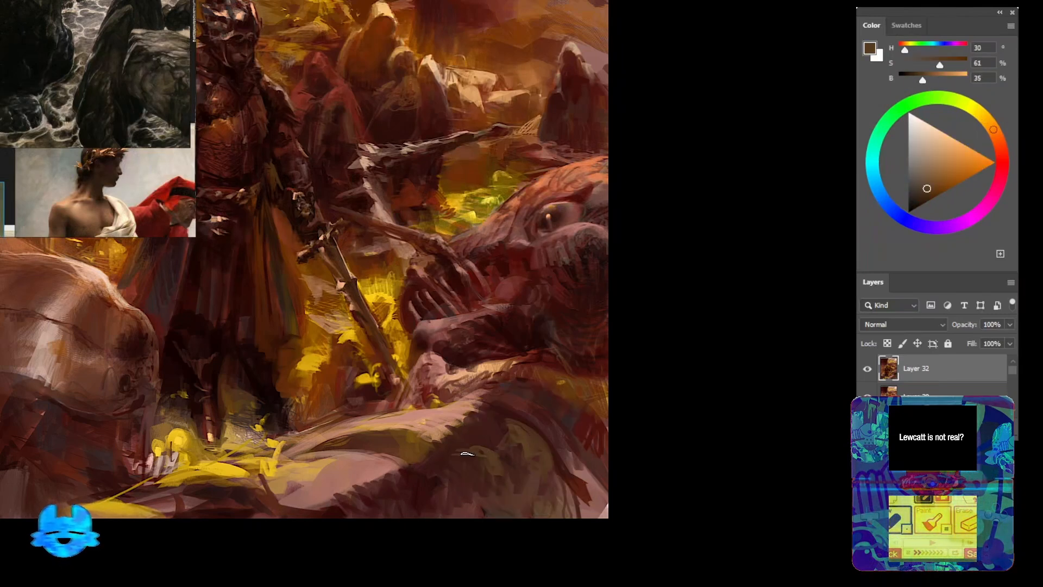
left_click_drag(483, 425, 505, 448)
mouse_move(483, 404)
left_mouse_down()
mouse_move(527, 426)
mouse_move(538, 415)
left_mouse_up()
left_click_drag(532, 379, 551, 408)
left_click_drag(547, 395, 560, 425)
Glaze sampled dark brown shadows across the creature's jaw, cheek and neck
left_click(538, 338, "alt")
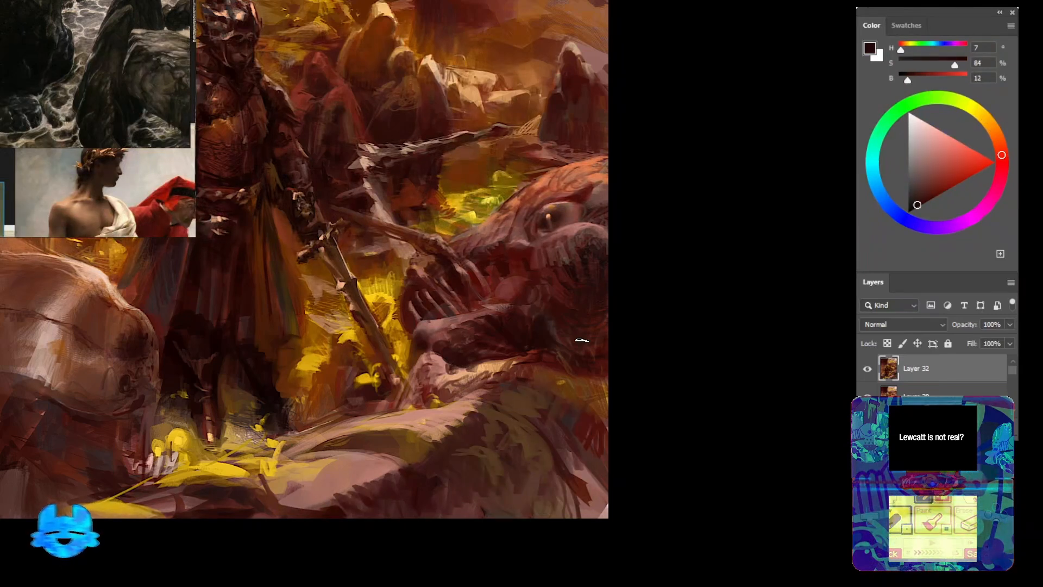
left_click_drag(489, 345, 462, 326)
left_click_drag(482, 272, 565, 282)
left_click_drag(570, 435, 551, 381)
Paint the ground between the cape and sword and the cape's edge with sampled bright yellow, ochre and brown
left_click(564, 406, "alt")
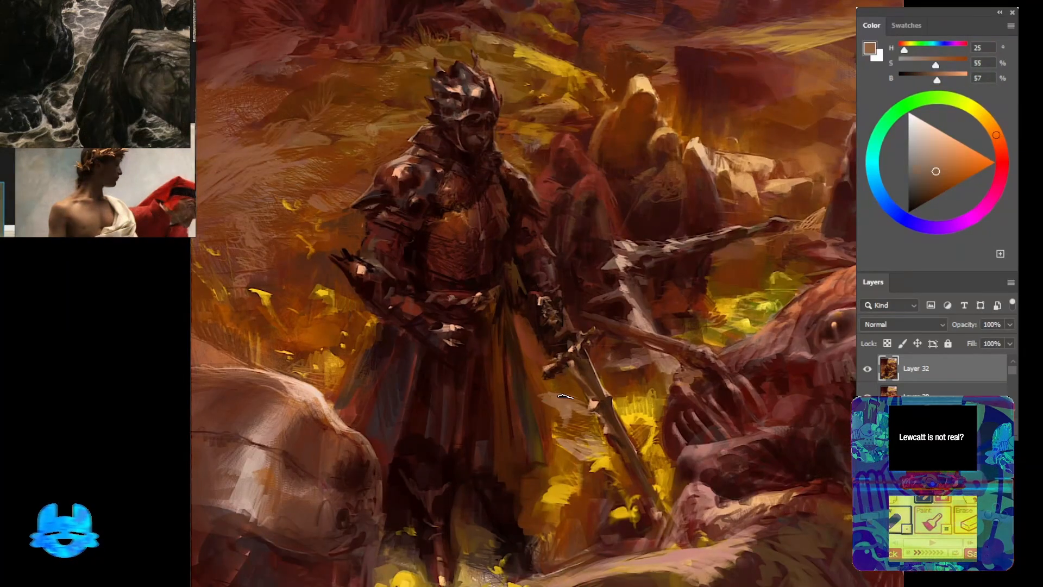
left_click(622, 408, "alt")
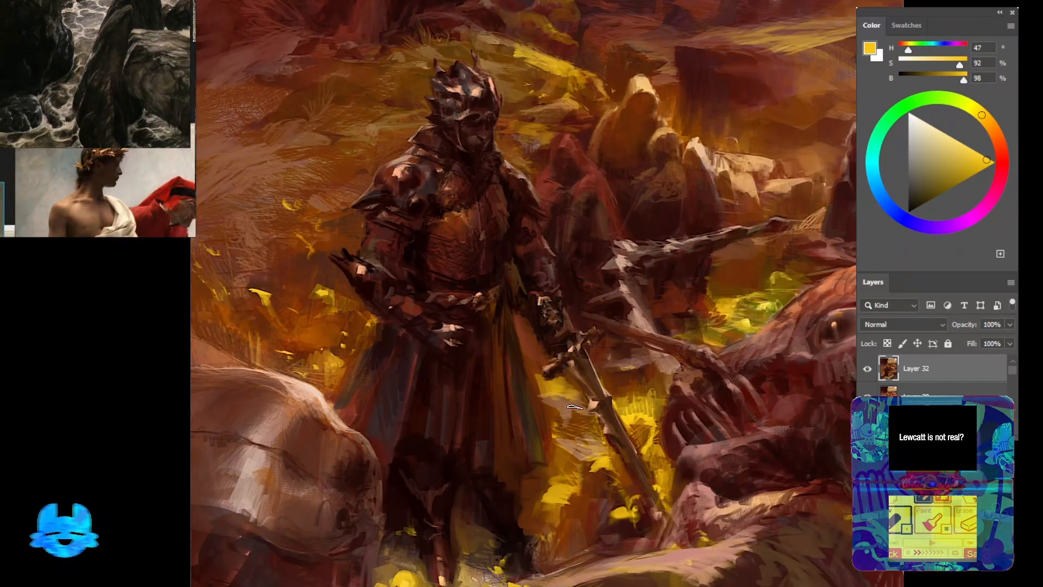
left_click(532, 352, "alt")
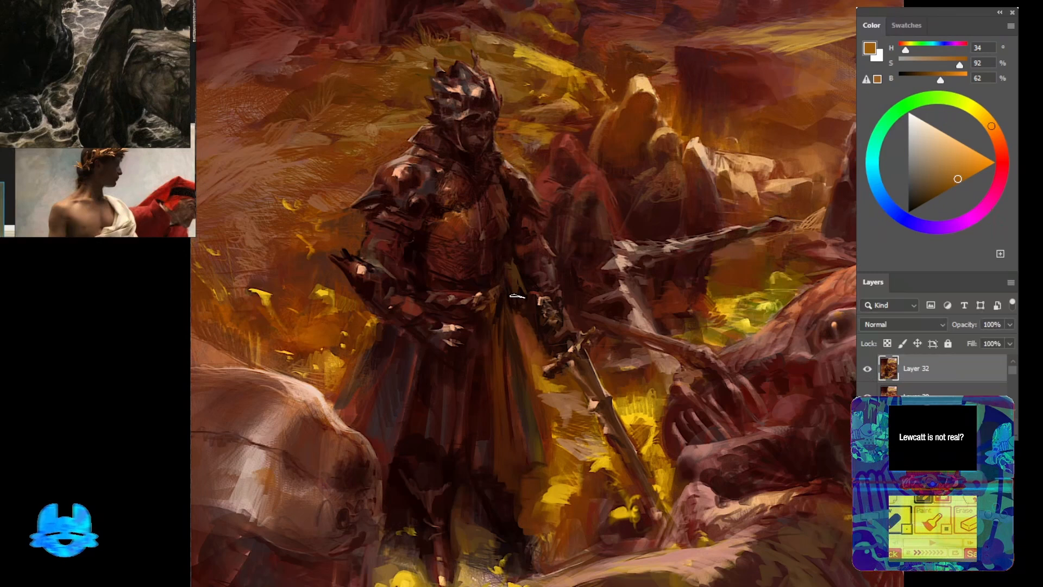
left_click(545, 392, "alt")
left_click_drag(550, 390, 583, 377)
mouse_move(563, 402)
left_mouse_down()
mouse_move(561, 302)
mouse_move(503, 301)
left_mouse_up()
left_click_drag(559, 320, 608, 323)
left_click(577, 340, "alt")
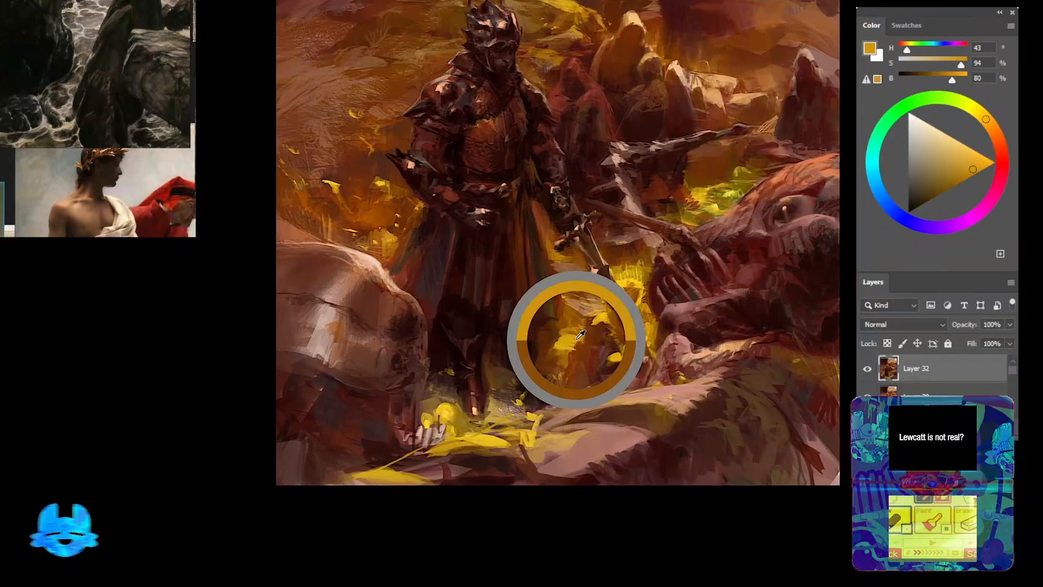
Reshape the armored figure's legs and lower robe with sampled near-black and dark red tones
left_click(532, 379, "alt")
left_click(460, 359, "alt")
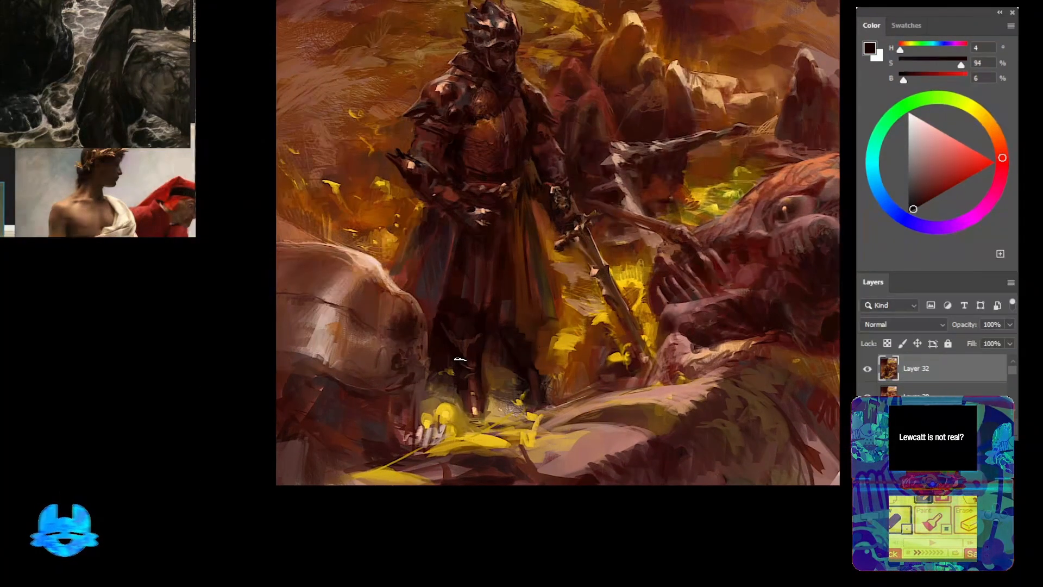
left_click_drag(476, 339, 493, 404)
left_click(492, 355, "alt")
left_click(481, 337, "alt")
mouse_move(485, 358)
left_mouse_down()
mouse_move(482, 318)
mouse_move(515, 372)
left_mouse_up()
left_click(489, 372, "alt")
left_click(486, 355, "alt")
Deepen the armored figure's raised arm and elbow with sampled dark red and near-black
left_click_drag(523, 257, 502, 366)
left_click(477, 365, "alt")
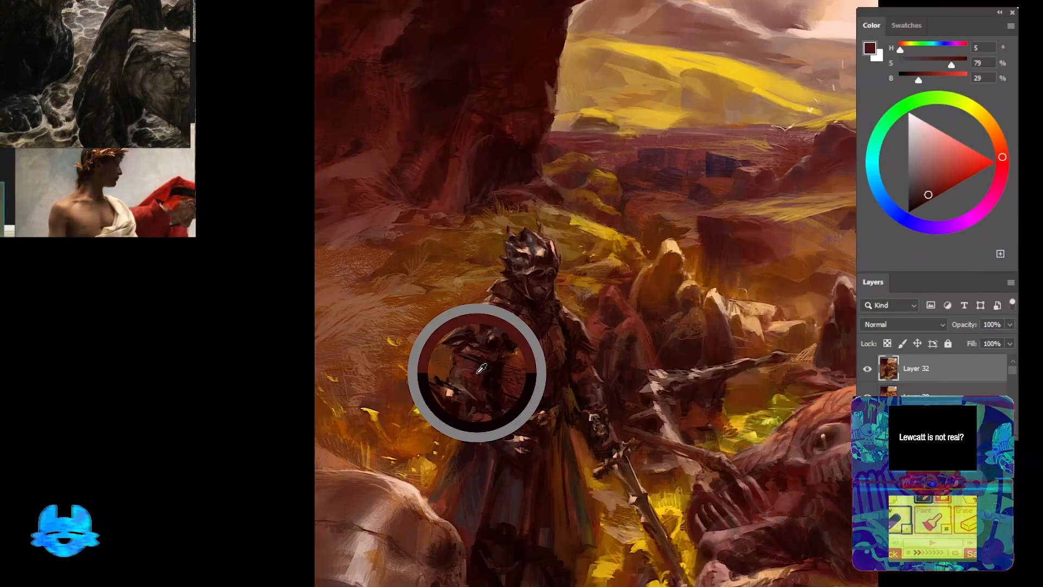
left_click(468, 362, "alt")
left_click(474, 376, "alt")
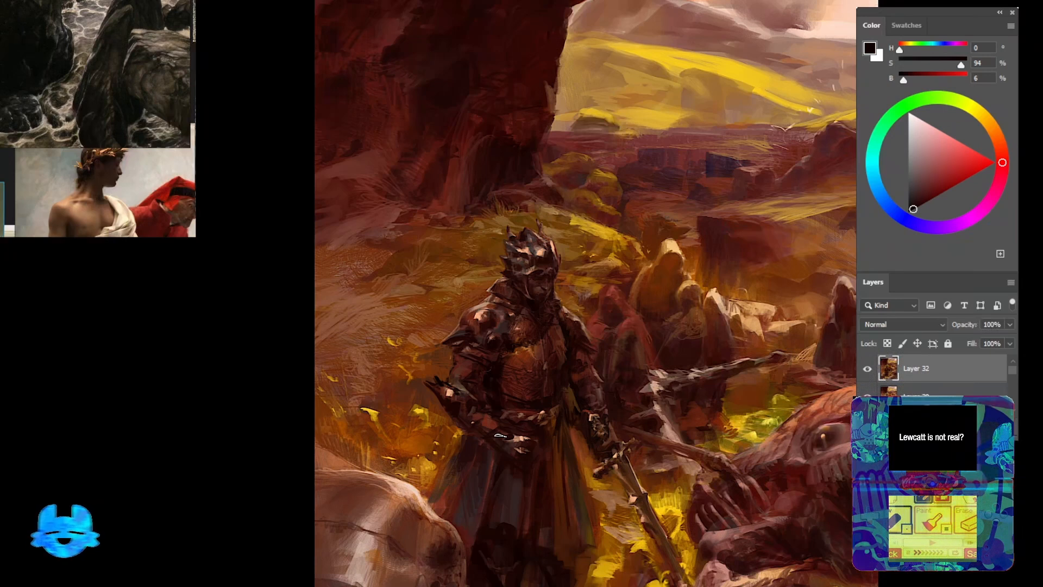
Paint sampled orange-brown over the yellow ground beside the armored figure's sword blade
left_click_drag(508, 350, 429, 348)
left_click_drag(512, 283, 606, 283)
left_click_drag(614, 484, 355, 169)
left_click(531, 356, "alt")
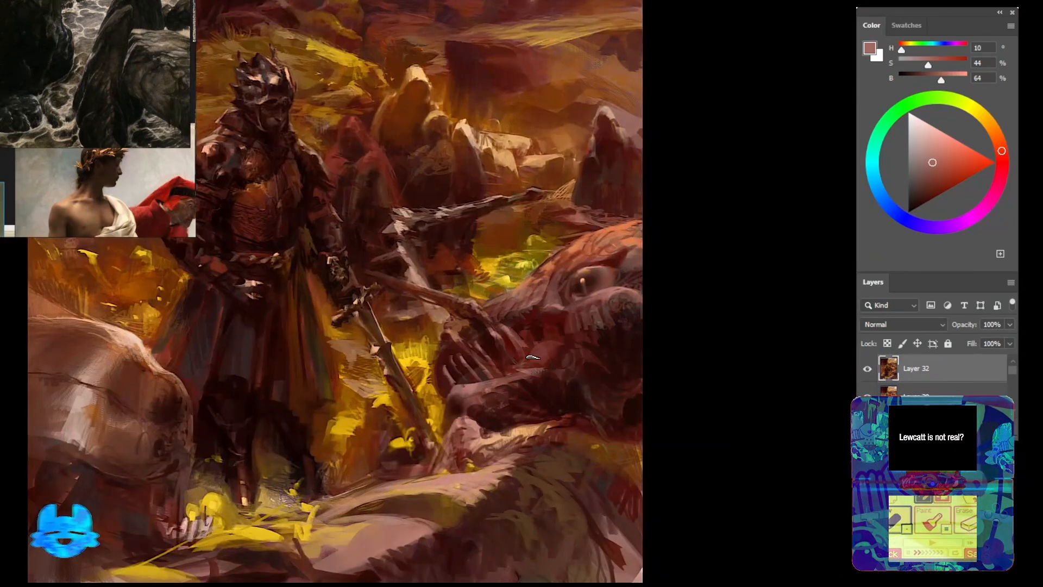
mouse_move(532, 357)
left_mouse_down()
mouse_move(500, 327)
mouse_move(511, 290)
left_mouse_up()
left_click(469, 326, "alt")
left_click(468, 335, "alt")
left_click_drag(433, 358, 458, 374)
left_click(460, 329, "alt")
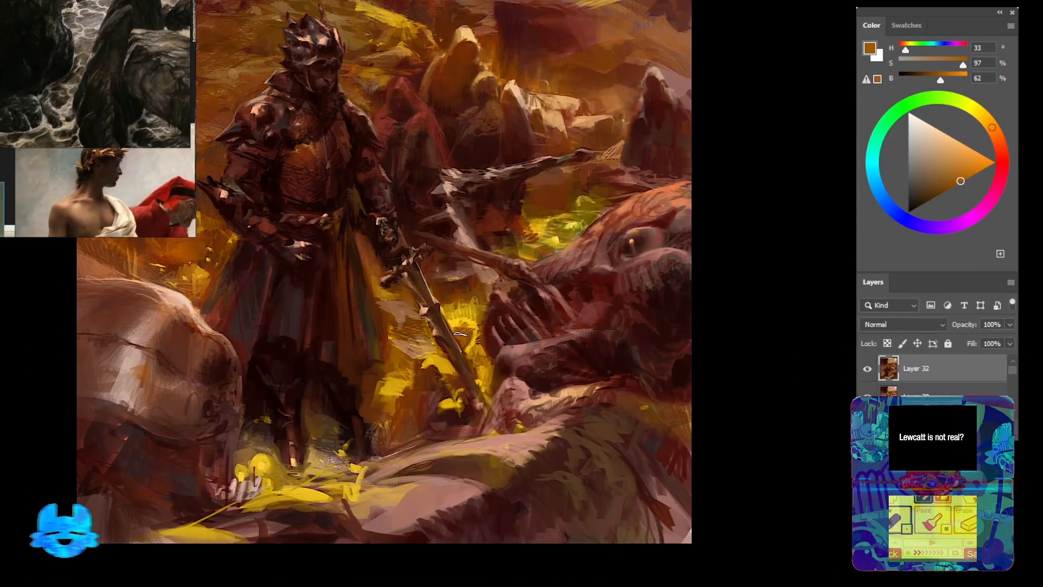
Break up the ground between the sword and the creature's ribbed jaw with sampled ochre and brown strokes
left_click(484, 306, "alt")
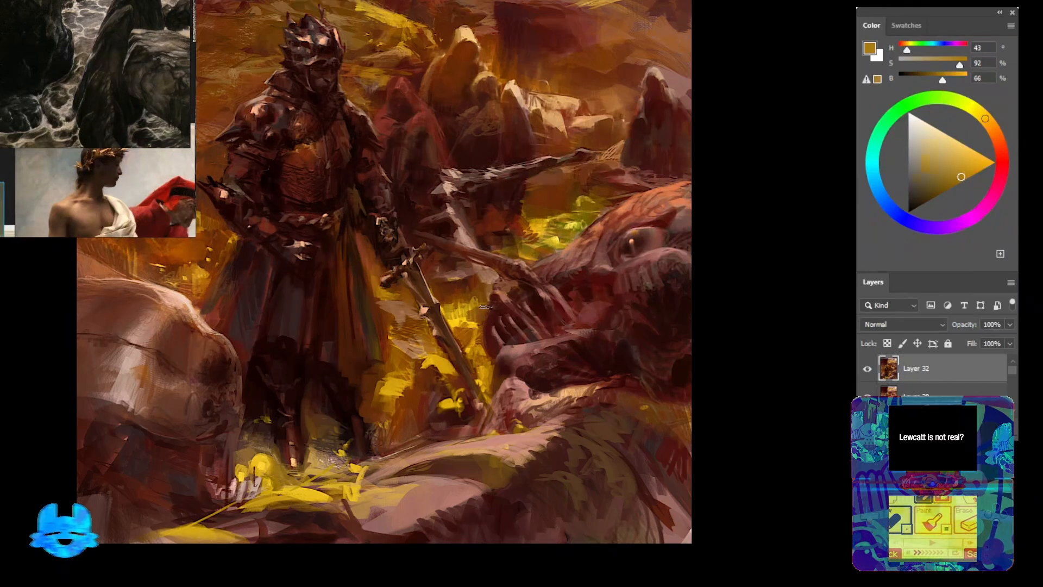
left_click(518, 270, "alt")
mouse_move(460, 345)
left_mouse_down()
mouse_move(514, 221)
mouse_move(527, 283)
left_mouse_up()
left_click(511, 255, "alt")
mouse_move(495, 239)
left_mouse_down()
mouse_move(512, 252)
mouse_move(510, 241)
mouse_move(600, 375)
left_mouse_up()
key("ctrl+plus")
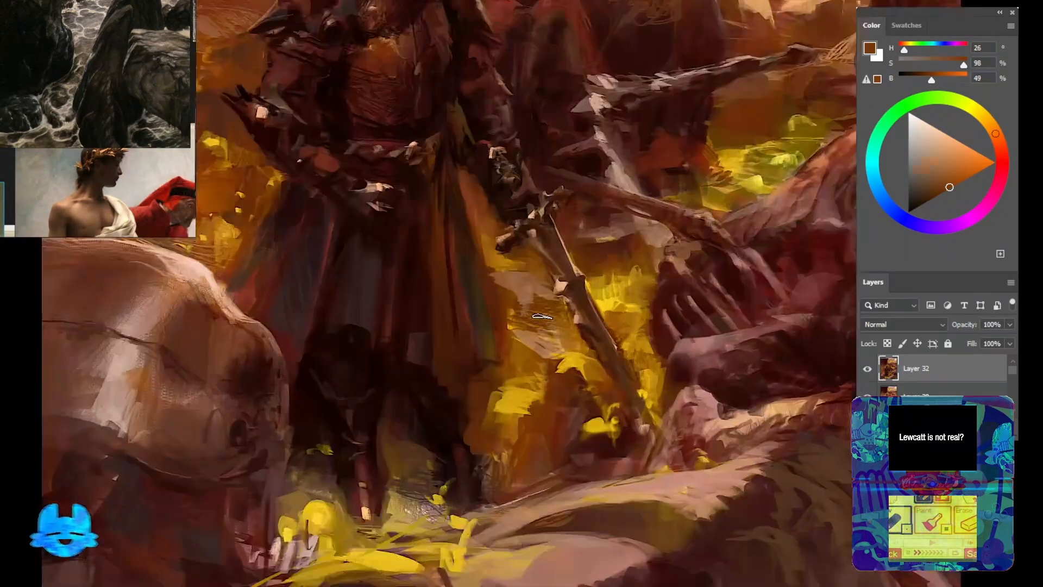
left_click(575, 356, "alt")
left_click_drag(553, 349, 597, 358)
Rework the ground beneath the dead branch, beside the green-yellow patch, with sampled orange-brown tones
left_click(752, 172, "alt")
left_click(704, 173, "alt")
mouse_move(727, 188)
left_mouse_down()
mouse_move(765, 177)
mouse_move(712, 183)
left_mouse_up()
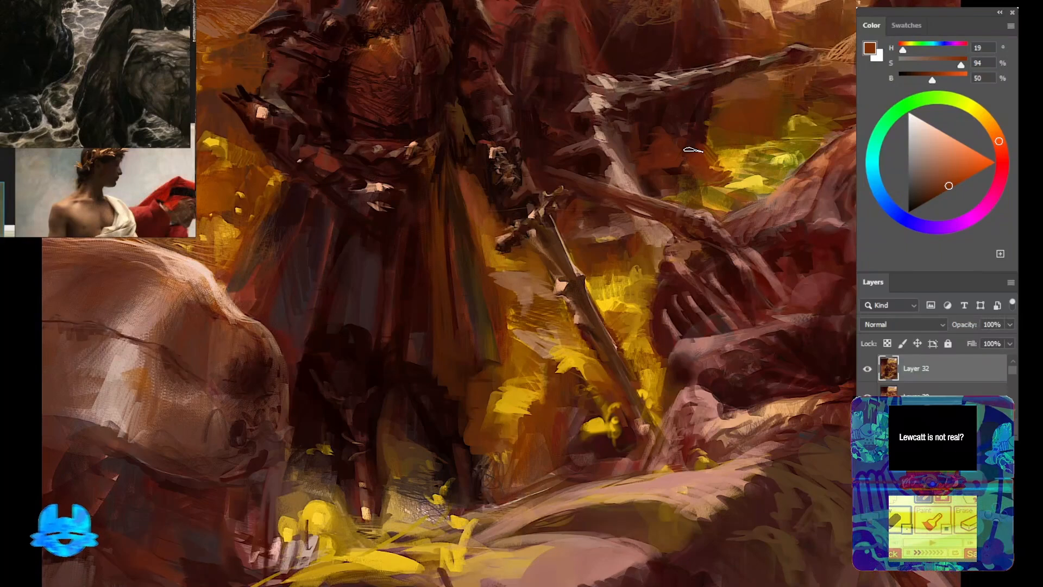
left_click(661, 121, "alt")
left_click_drag(663, 136, 690, 153)
left_click(659, 82, "alt")
mouse_move(647, 75)
left_mouse_down()
mouse_move(660, 80)
mouse_move(629, 79)
mouse_move(673, 82)
left_mouse_up()
left_click(657, 85, "alt")
Refine the dead branch's tip and the ground around it with sampled tan, light orange and dark brown
left_click_drag(783, 79, 595, 170)
left_click_drag(608, 170, 590, 169, "ctrl")
left_click(590, 169)
left_click(631, 141, "alt")
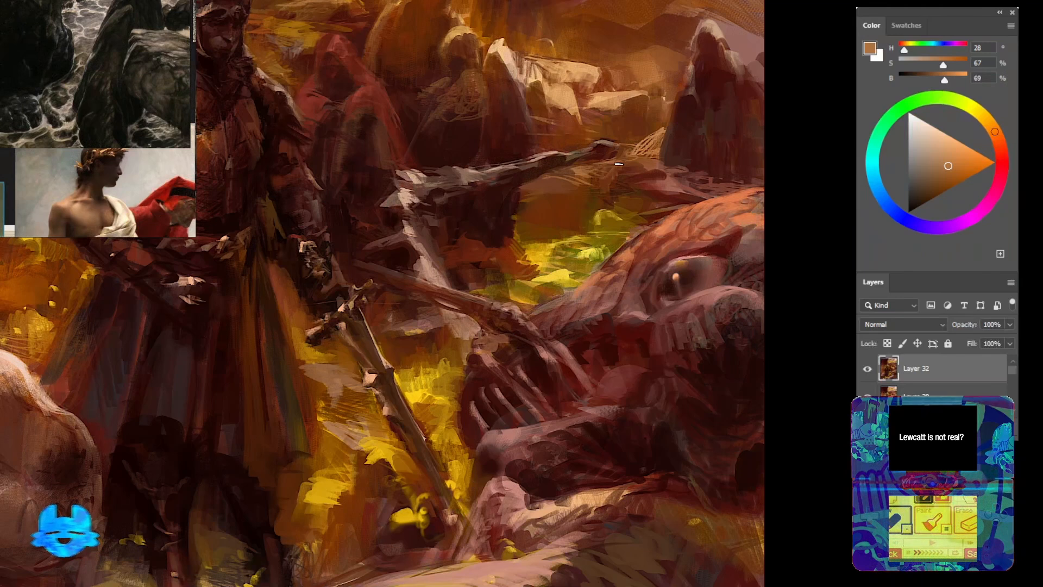
left_click(597, 128, "alt")
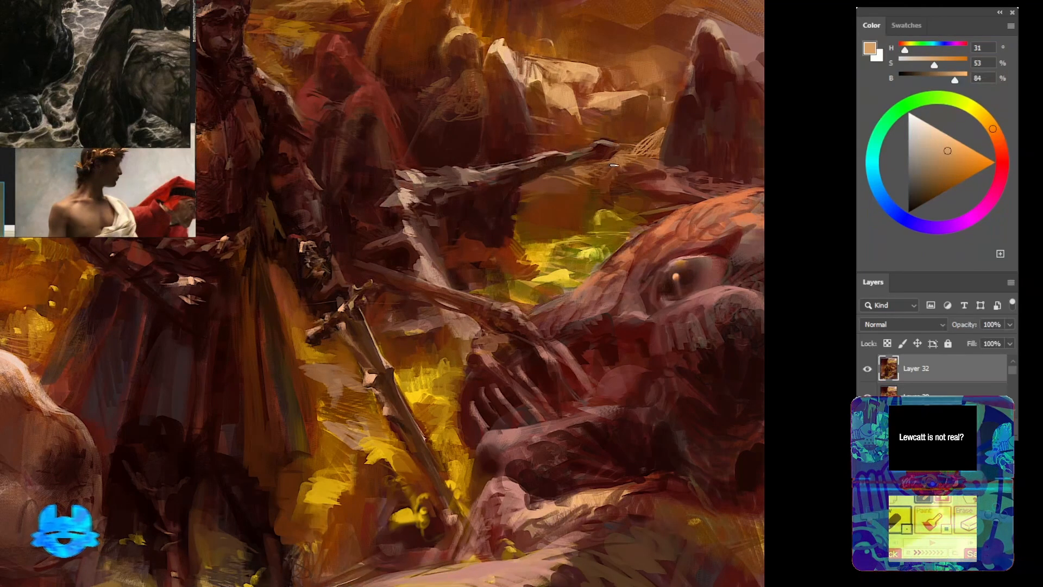
left_click(631, 144, "alt")
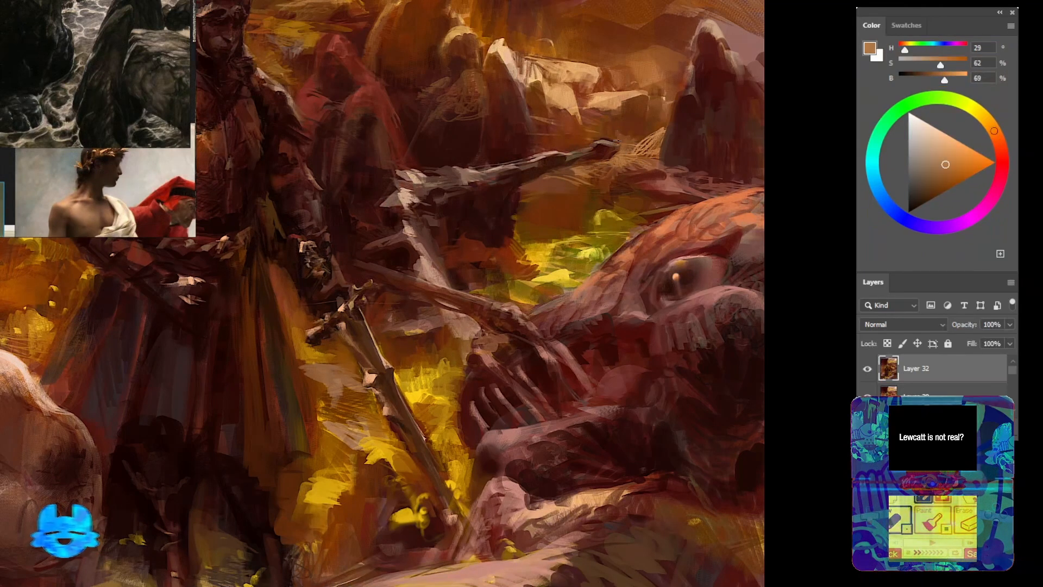
left_click(666, 115, "alt")
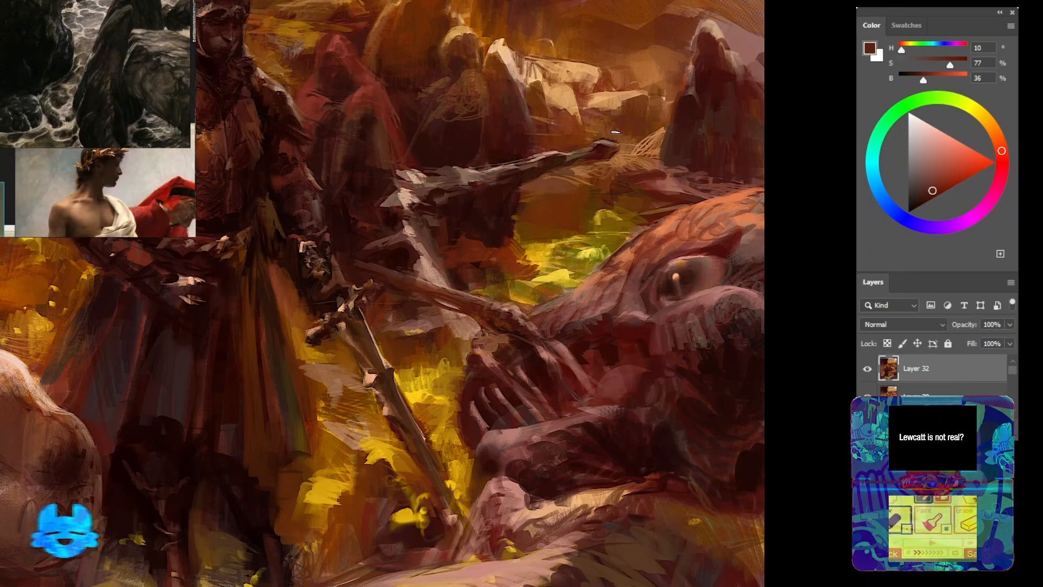
left_click(702, 129, "alt")
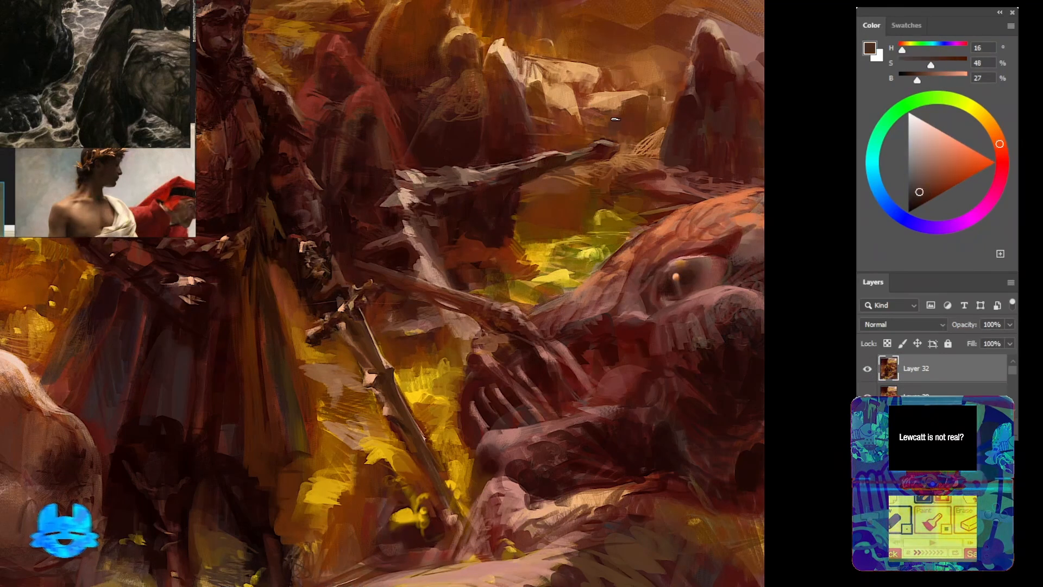
left_click_drag(622, 142, 758, 221)
Darken the shadow beneath the armored figure's chin with sampled near-black
scroll(642, 194, "down", 8)
scroll(620, 128, "up", 9)
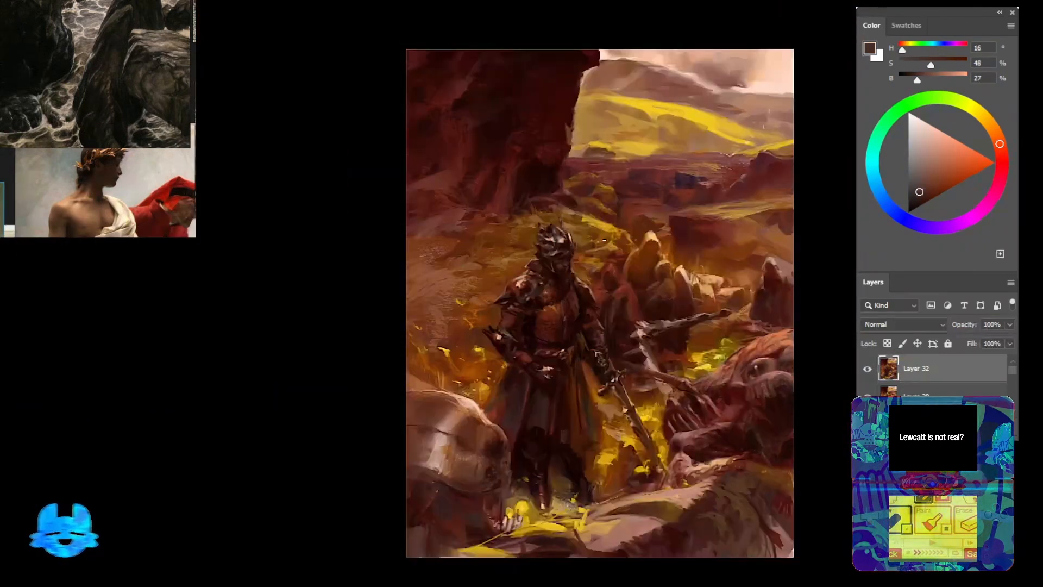
scroll(586, 431, "up", 6)
left_click(682, 408, "alt")
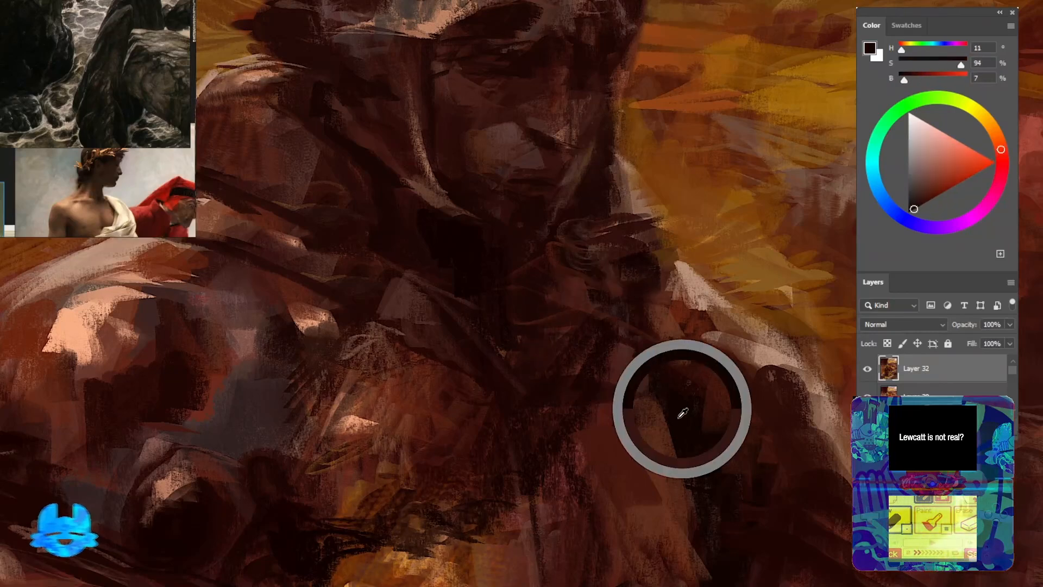
left_click_drag(526, 252, 511, 253)
scroll(576, 326, "down", 10)
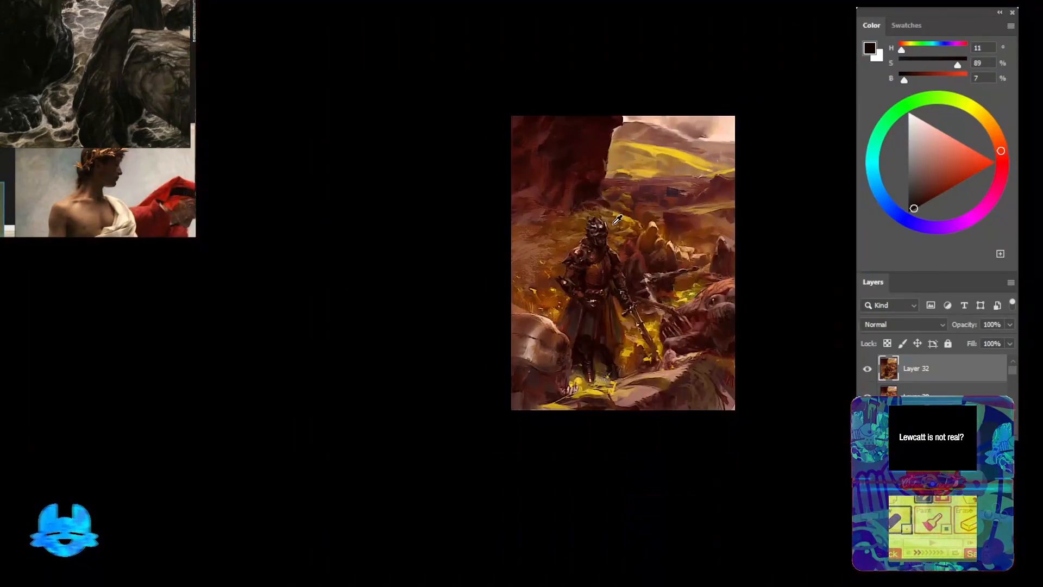
Model the creature's cheek and jaw with sampled warm red and dark brown tones
scroll(616, 222, "up", 3)
scroll(740, 429, "up", 4)
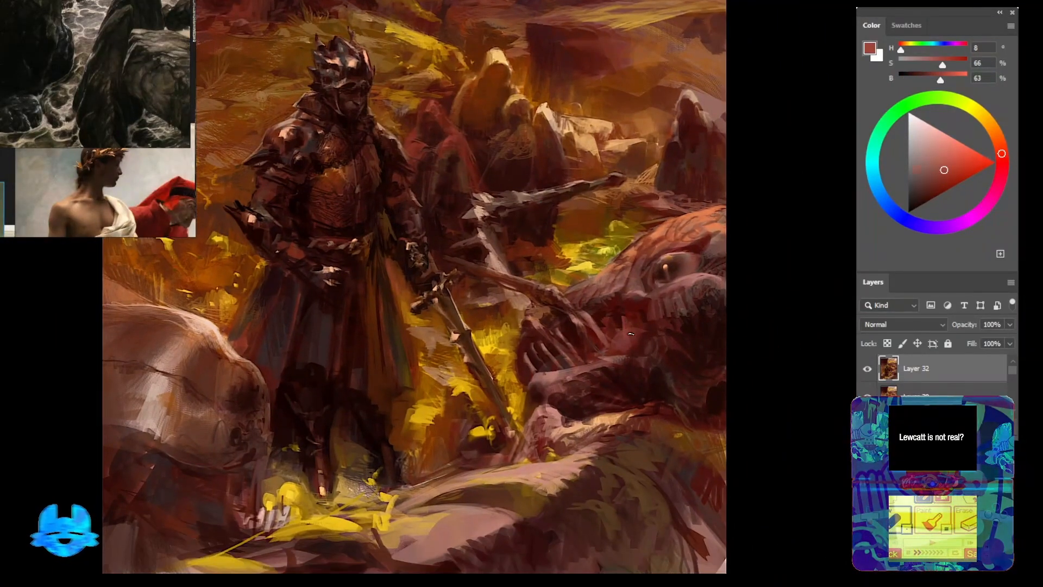
left_click(711, 262, "alt")
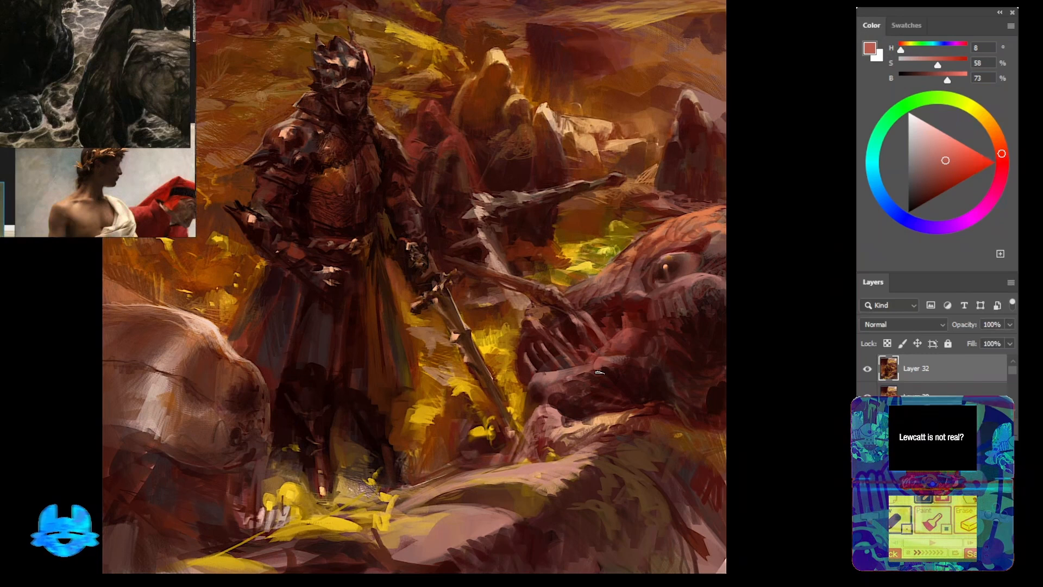
left_click(625, 371, "alt")
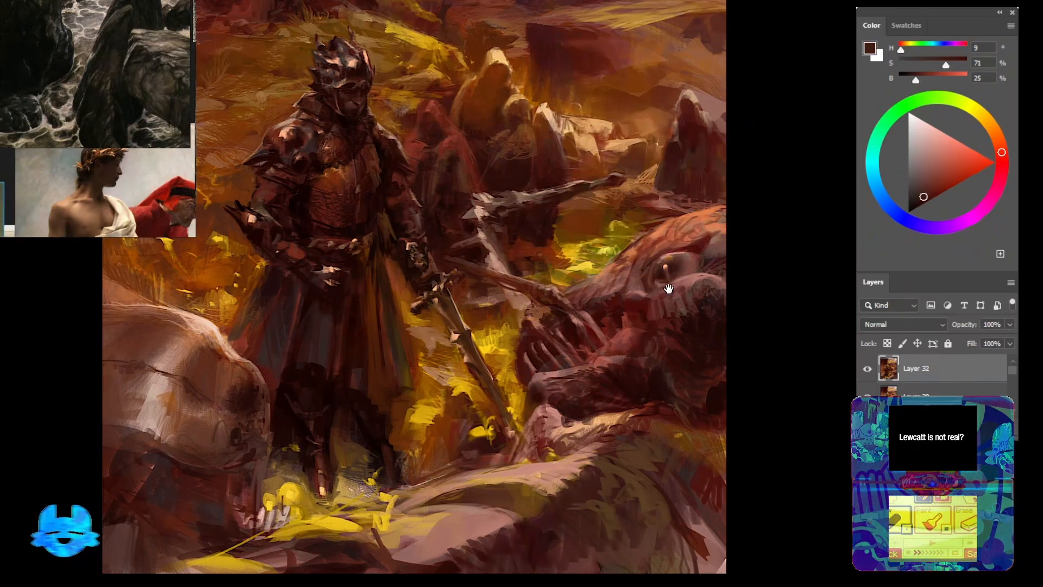
Touch up the dead branch behind the sword with sampled dark red-brown and light tan highlights
left_click_drag(668, 289, 658, 284)
scroll(526, 250, "up", 1)
left_click(526, 251, "alt")
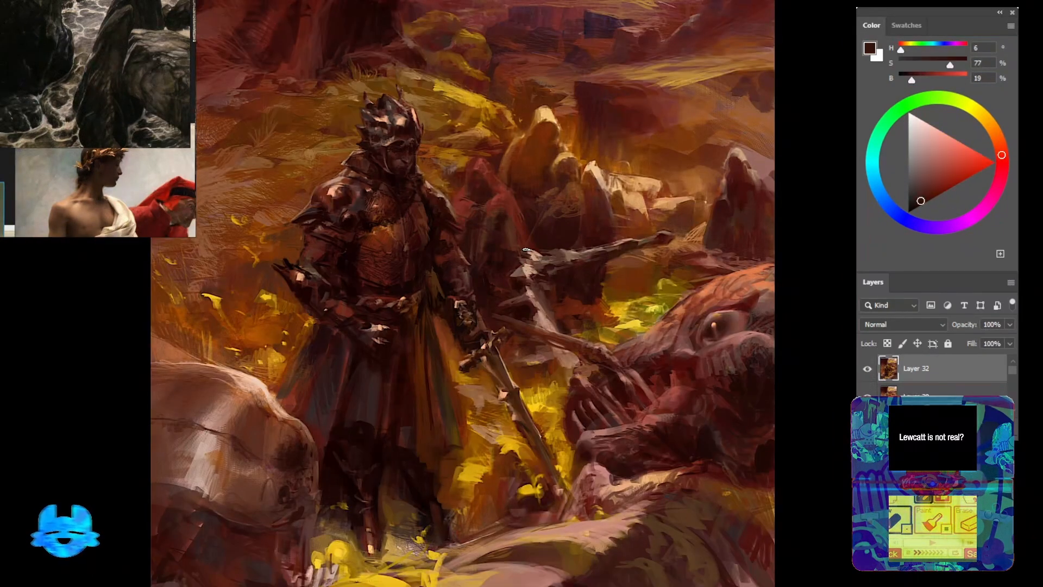
left_click(564, 248, "alt")
left_click(561, 246, "alt")
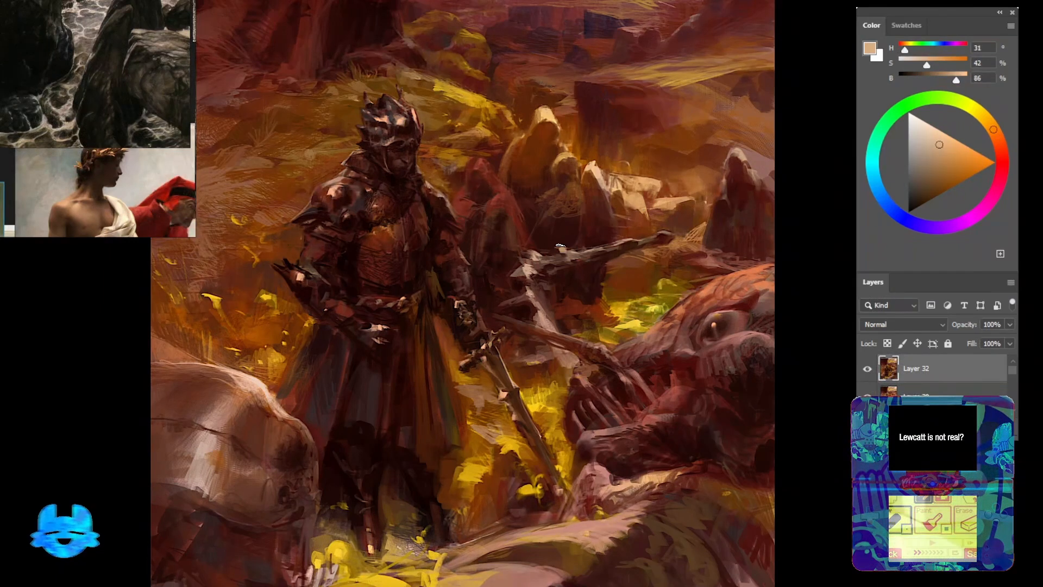
Paint sampled dark red shadows over the foreground rock and along its lower edge
scroll(532, 286, "down", 4)
scroll(611, 353, "up", 2)
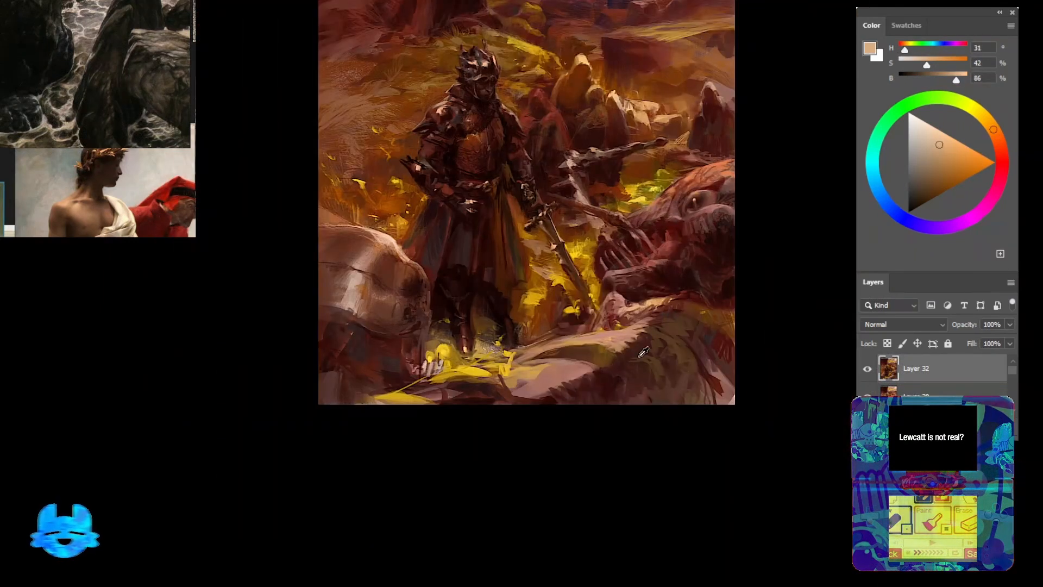
left_click(611, 353, "alt")
left_click(609, 357, "alt")
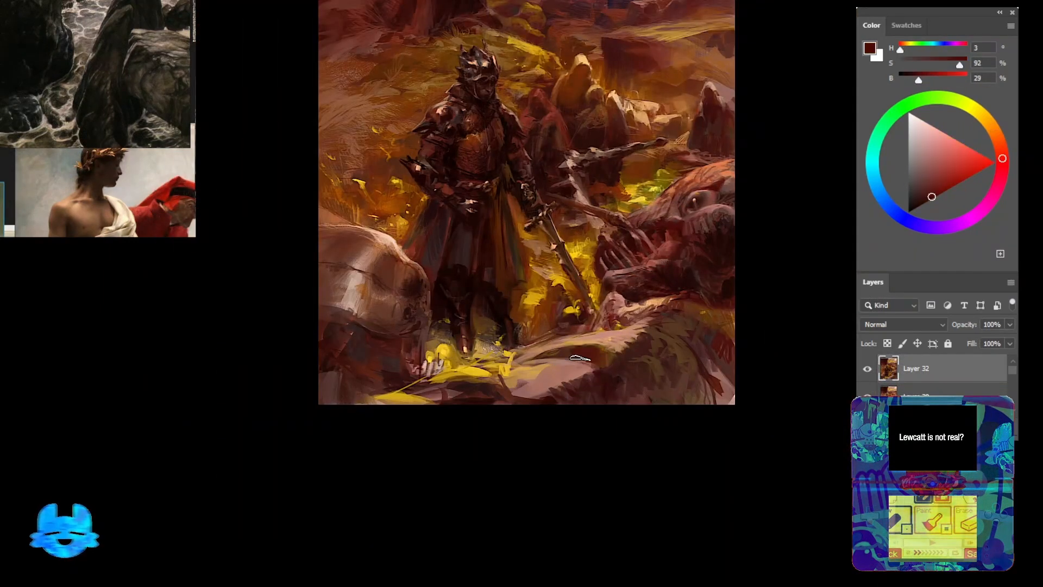
left_click_drag(492, 395, 507, 401)
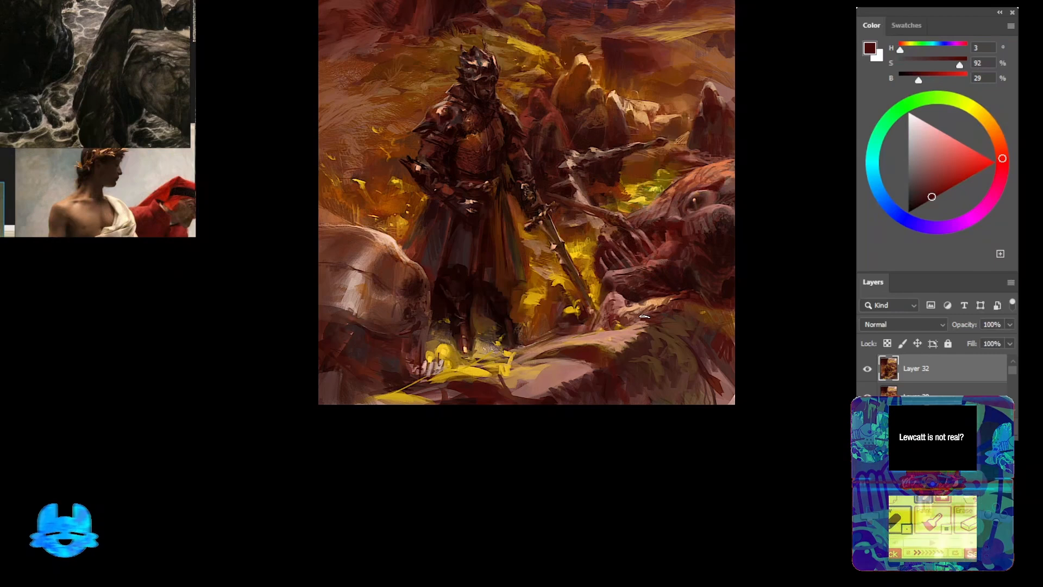
Reshape the foreground rock's ridge below the creature with sampled deep reds and light peach
left_click(649, 260, "alt")
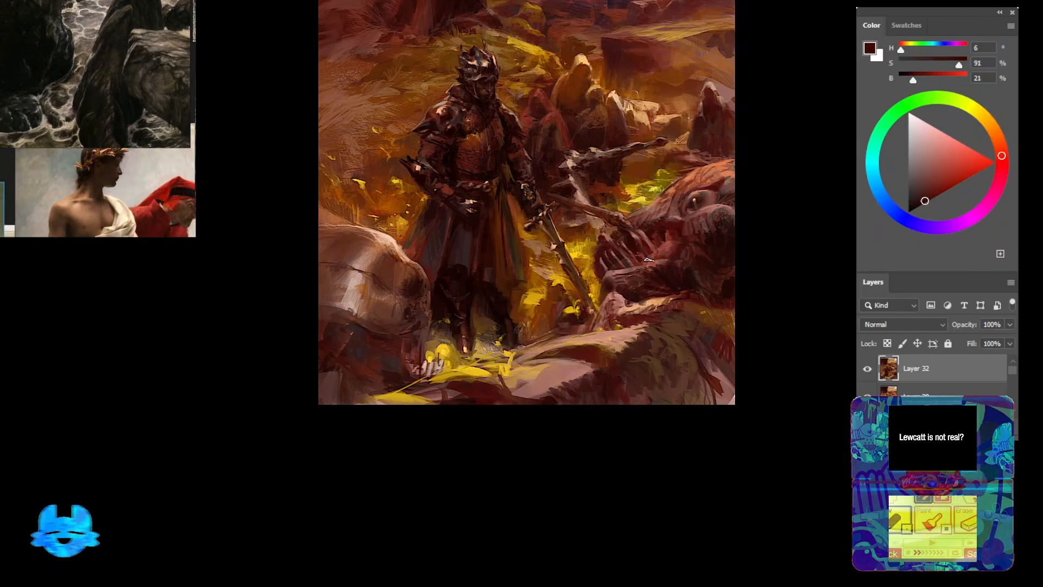
left_click(660, 327, "alt")
left_click(628, 315, "alt")
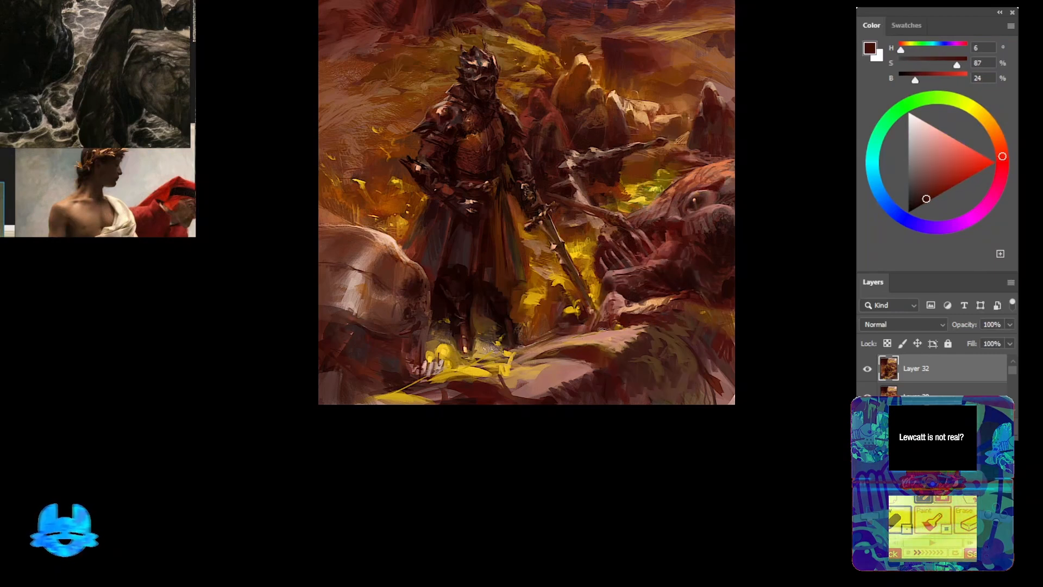
left_click(623, 331, "alt")
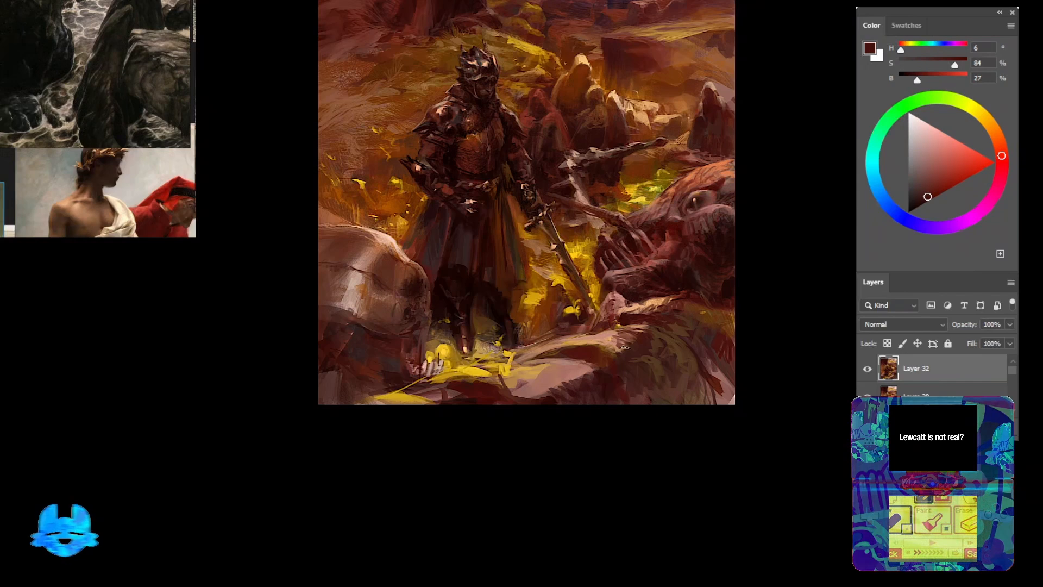
mouse_move(611, 340)
left_mouse_down()
mouse_move(538, 344)
mouse_move(554, 416)
left_mouse_up()
left_click(591, 336, "alt")
left_click_drag(573, 343, 502, 343)
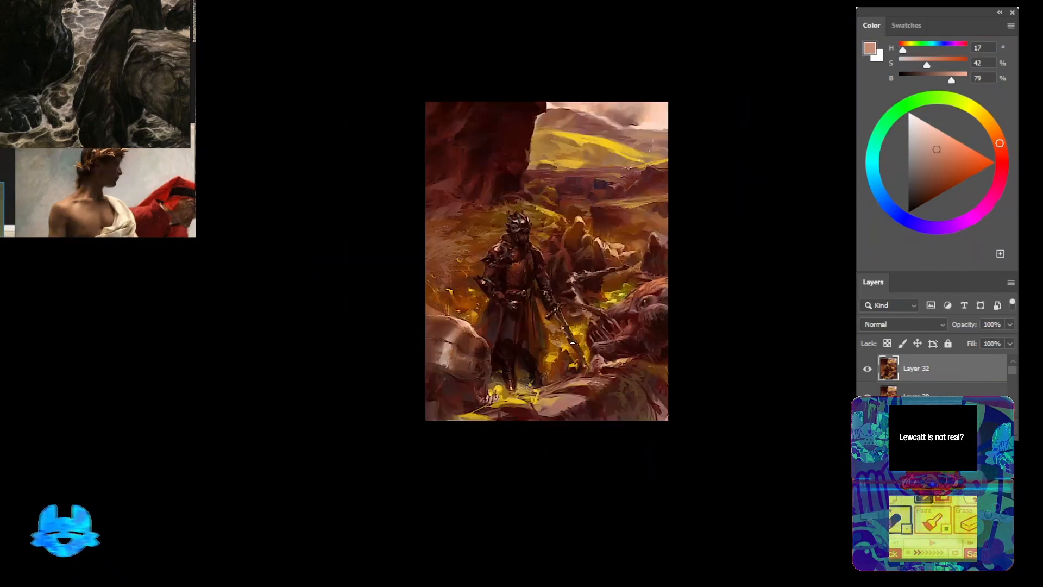
Touch up the ground and yellow plants between the foreground skull and the figure's feet with sampled dark brown and dark red
left_click_drag(634, 325, 412, 292)
left_click(328, 358, "alt")
left_click_drag(328, 359, 522, 271)
mouse_move(521, 271)
left_mouse_down()
mouse_move(592, 266)
mouse_move(623, 350)
left_mouse_up()
left_click(333, 326, "alt")
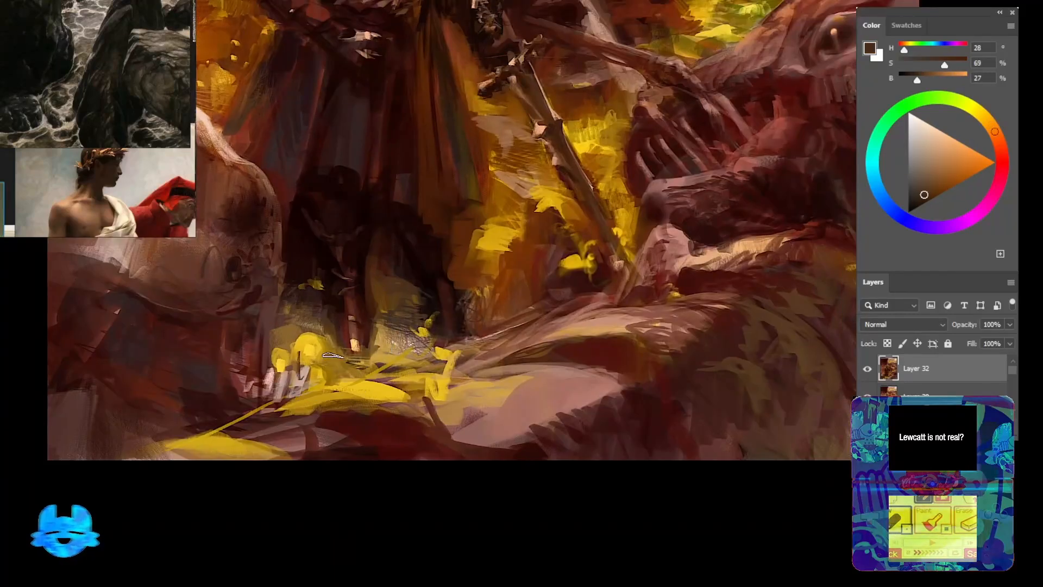
left_click(325, 325, "alt")
mouse_move(333, 321)
left_mouse_down()
mouse_move(302, 343)
mouse_move(277, 337)
mouse_move(350, 422)
left_mouse_up()
left_click(357, 421, "alt")
mouse_move(289, 392)
left_mouse_down()
mouse_move(250, 372)
mouse_move(276, 347)
left_mouse_up()
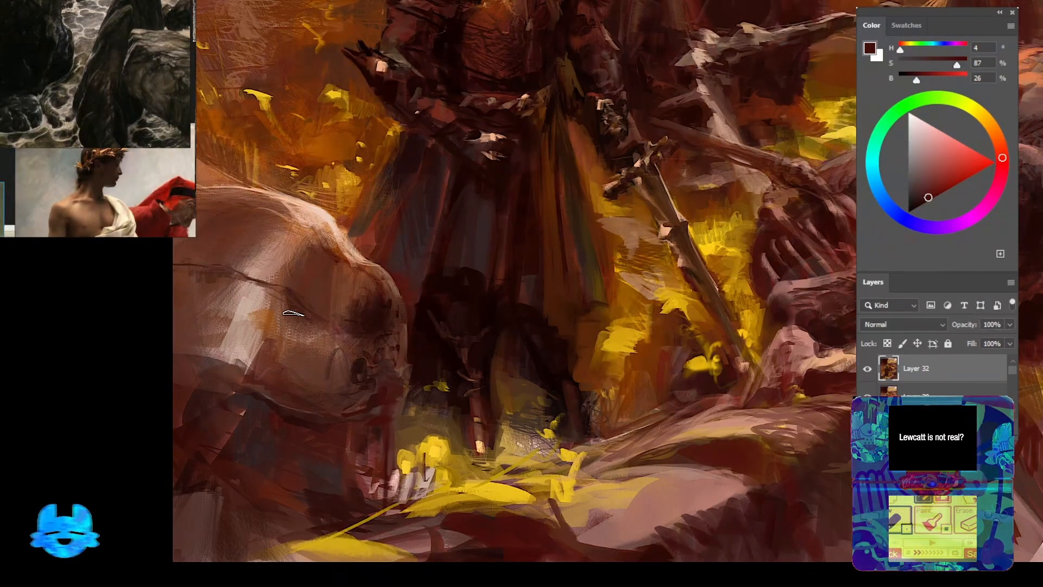
Shade the foreground skull's forehead and brow with sampled reddish browns
mouse_move(278, 293)
left_mouse_down()
mouse_move(299, 324)
mouse_move(338, 327)
left_mouse_up()
mouse_move(322, 259)
left_mouse_down()
mouse_move(317, 211)
mouse_move(357, 257)
left_mouse_up()
left_click(328, 249, "alt")
left_click(343, 264, "alt")
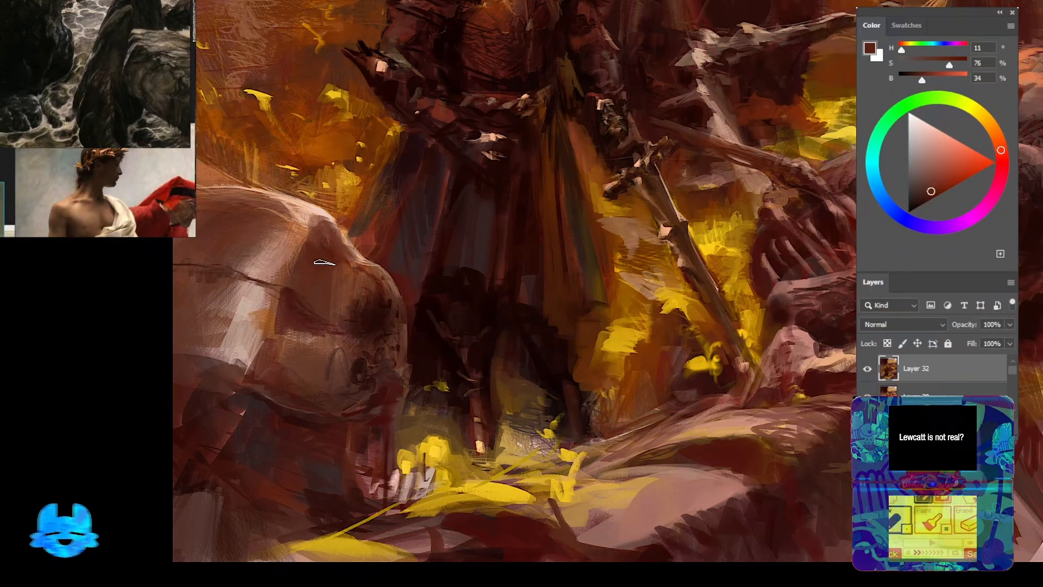
left_click(307, 220, "alt")
left_click(318, 222, "alt")
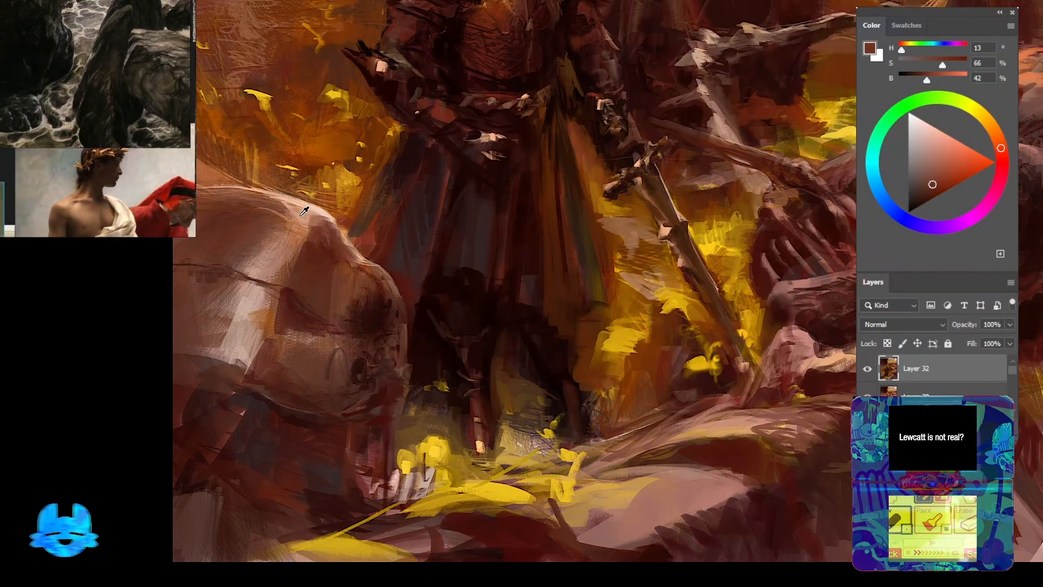
Rework the area beside the foreground skull's teeth with sampled bright yellow and dark brown
scroll(314, 320, "down", 7)
scroll(352, 331, "up", 4)
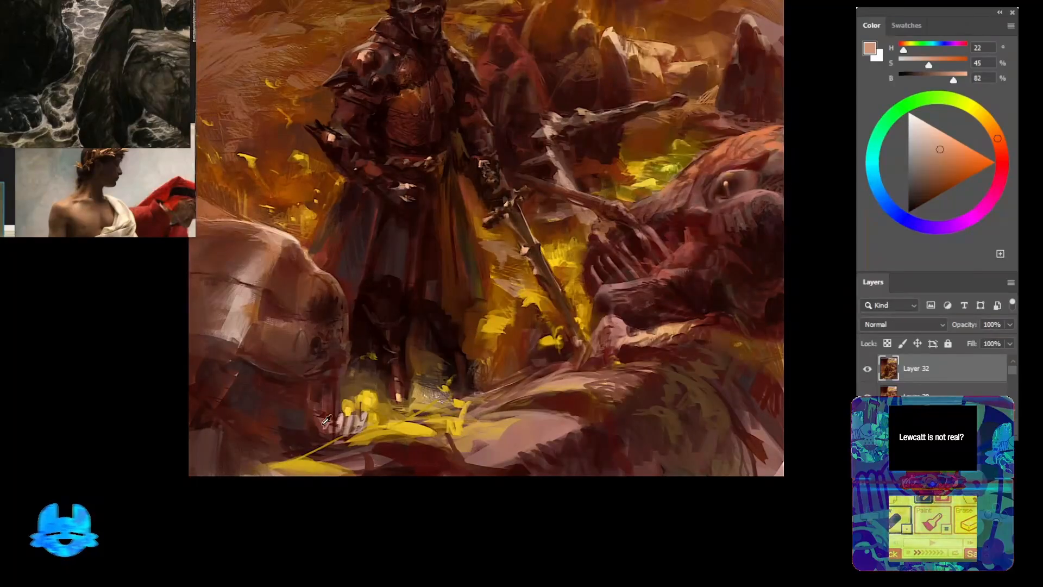
left_click(350, 387, "alt")
left_click(341, 409, "alt")
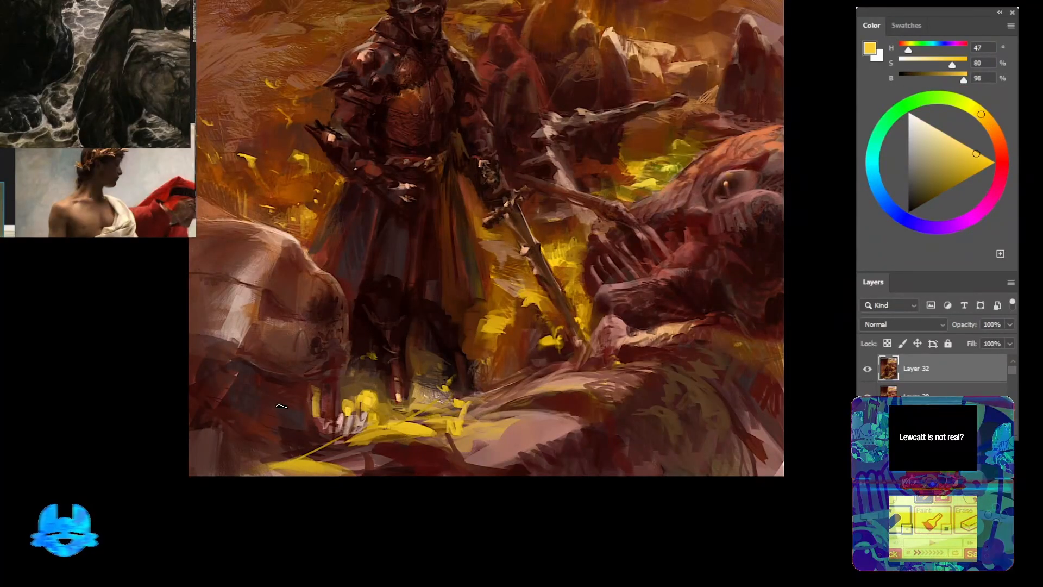
left_click(295, 403, "alt")
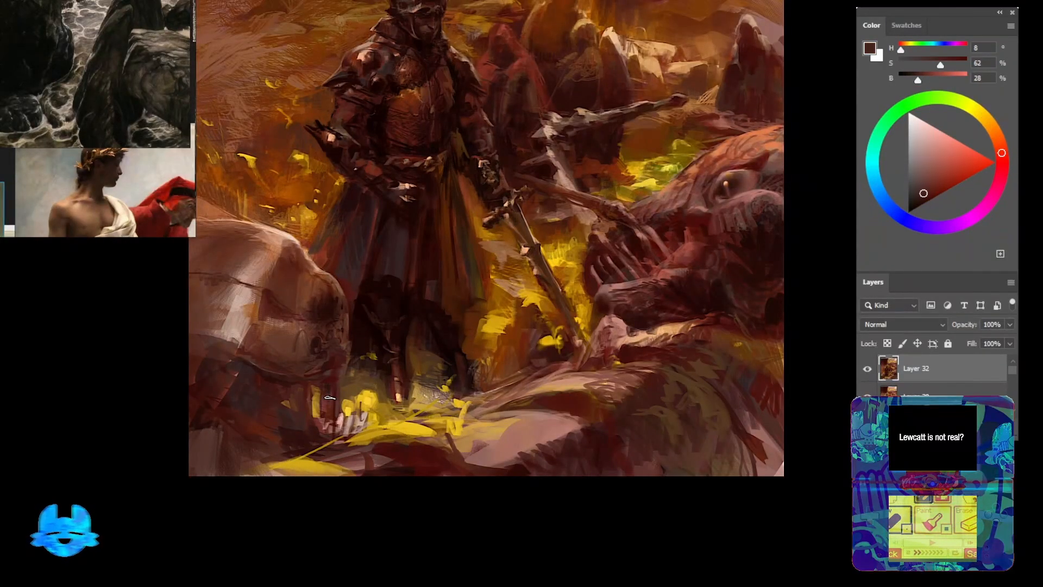
Lighten the distant yellow hills and the reddish plain below them with a large round brush
scroll(330, 398, "down", 5)
scroll(408, 213, "up", 4)
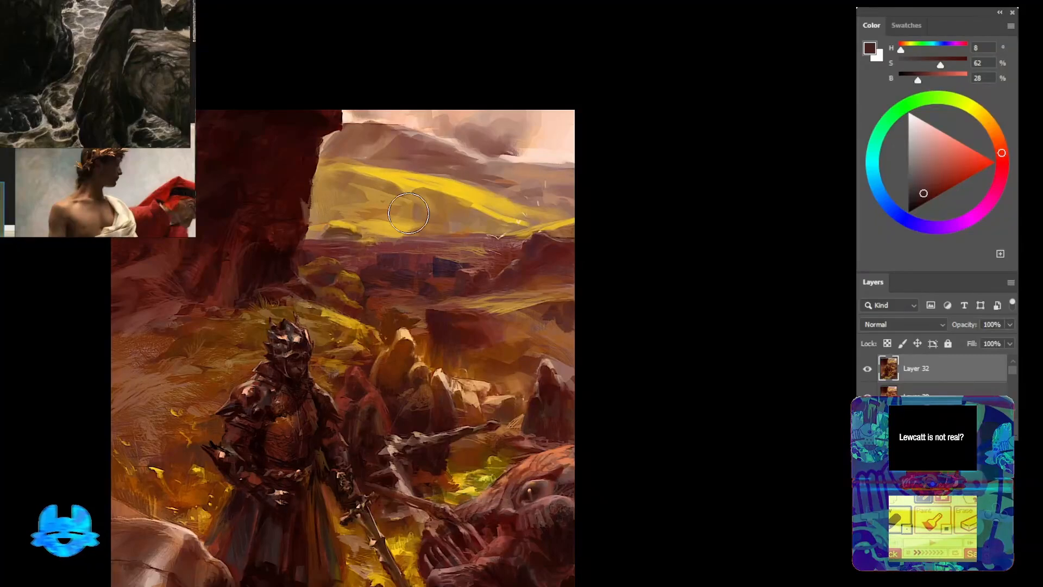
mouse_move(376, 196)
left_mouse_down()
mouse_move(556, 197)
mouse_move(367, 186)
mouse_move(350, 169)
mouse_move(580, 190)
mouse_move(384, 243)
mouse_move(404, 258)
left_mouse_up()
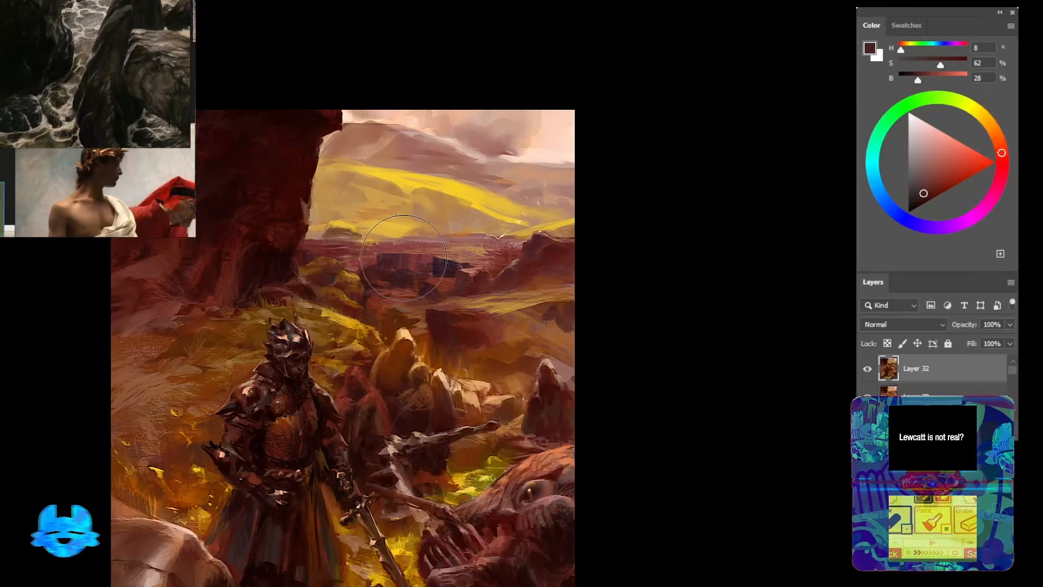
left_click_drag(365, 308, 498, 246)
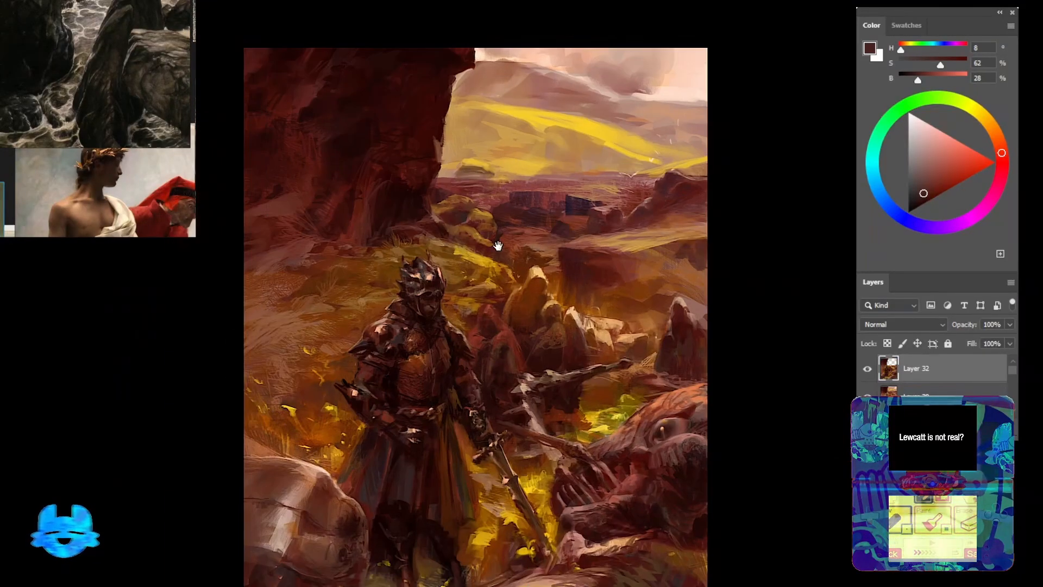
Darken the foreground rock below the creature with sampled near-black red and orange-brown
scroll(563, 384, "down", 2)
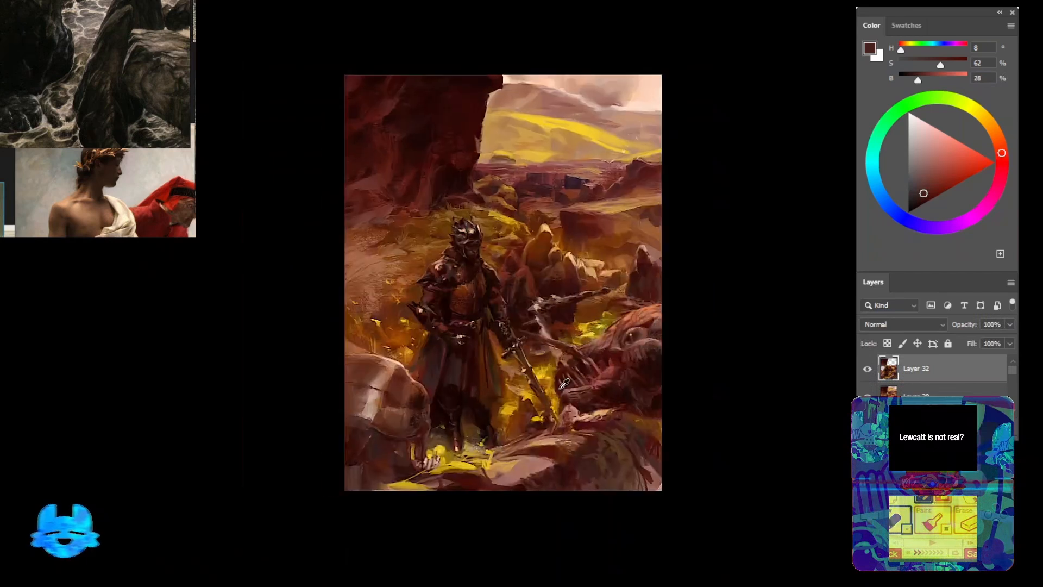
scroll(592, 426, "up", 1)
left_click_drag(724, 352, 698, 347)
left_click(612, 374, "alt")
left_click_drag(529, 456, 513, 453)
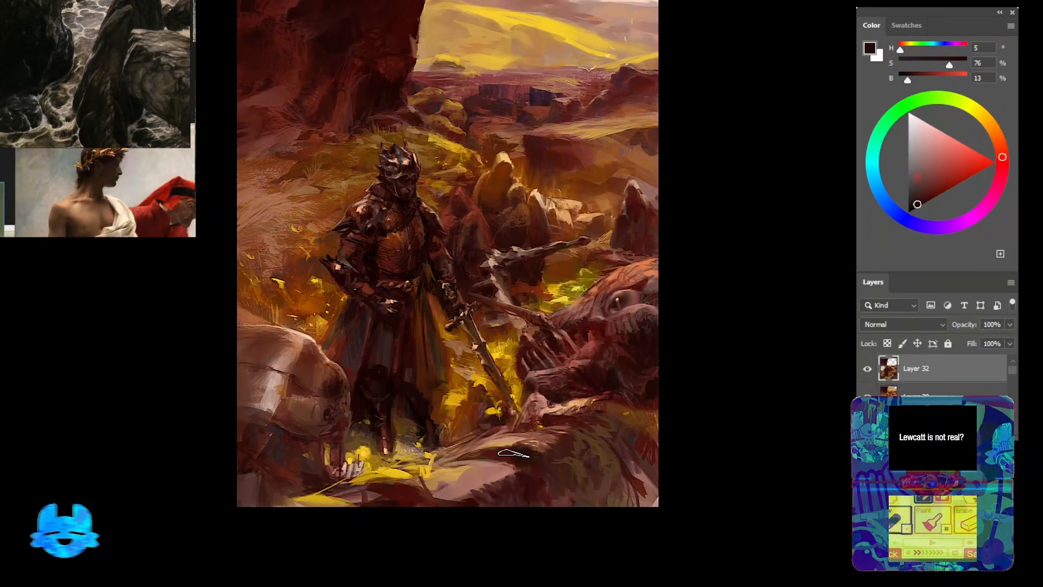
left_click_drag(553, 501, 552, 479)
left_click(650, 273, "alt")
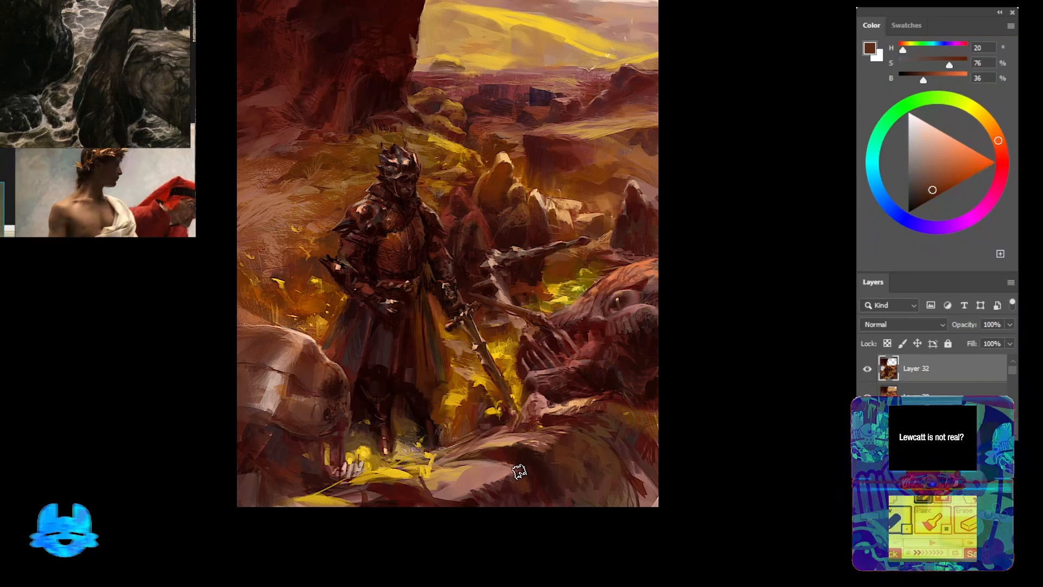
Rework the lit face of the foreground rock with sampled tan and brown tones
left_click(475, 470, "alt")
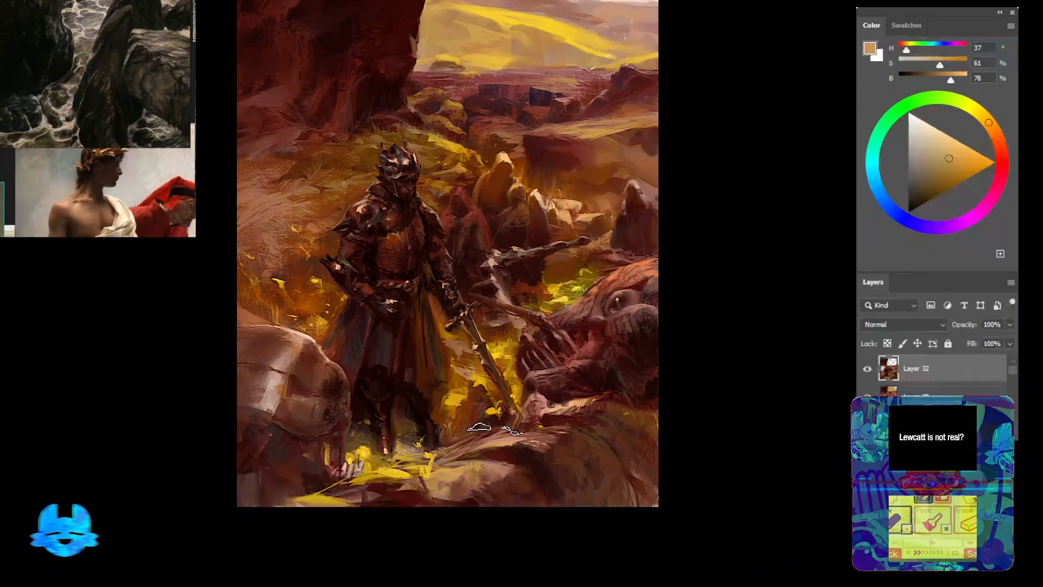
left_click(485, 479, "alt")
mouse_move(501, 464)
left_mouse_down()
mouse_move(469, 466)
mouse_move(500, 462)
left_mouse_up()
left_click(462, 470, "alt")
left_click(475, 458, "alt")
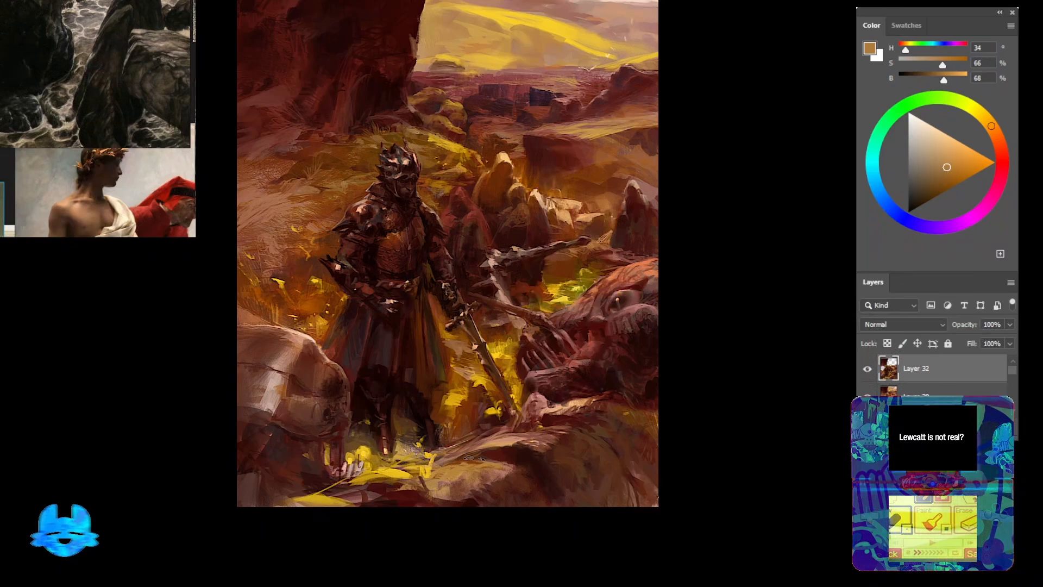
left_click(463, 478, "alt")
Paint muted red strokes along the foreground rock's edge and over the yellow ground beside it
left_click(574, 367, "alt")
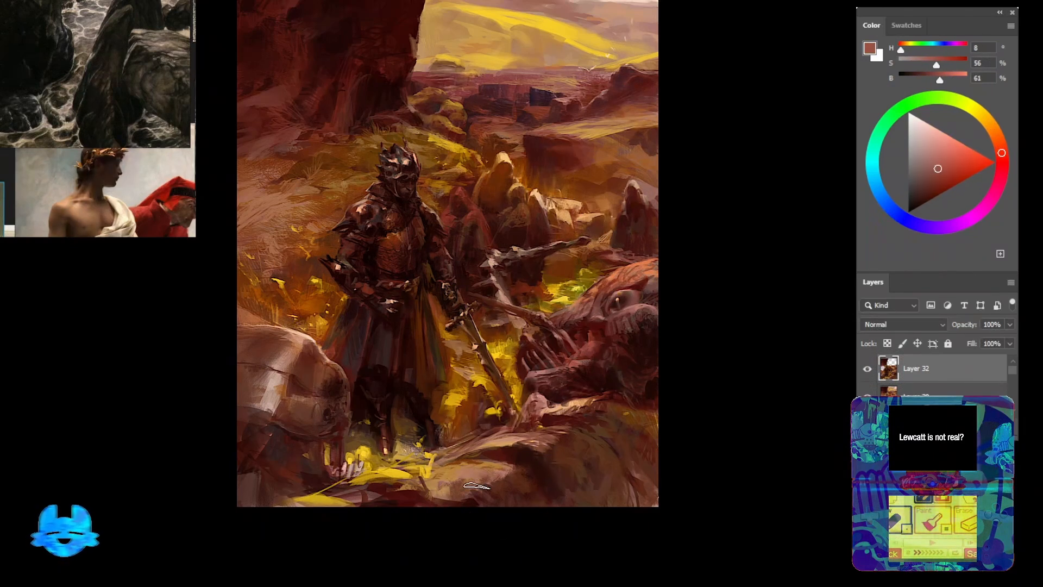
left_click_drag(467, 470, 428, 473)
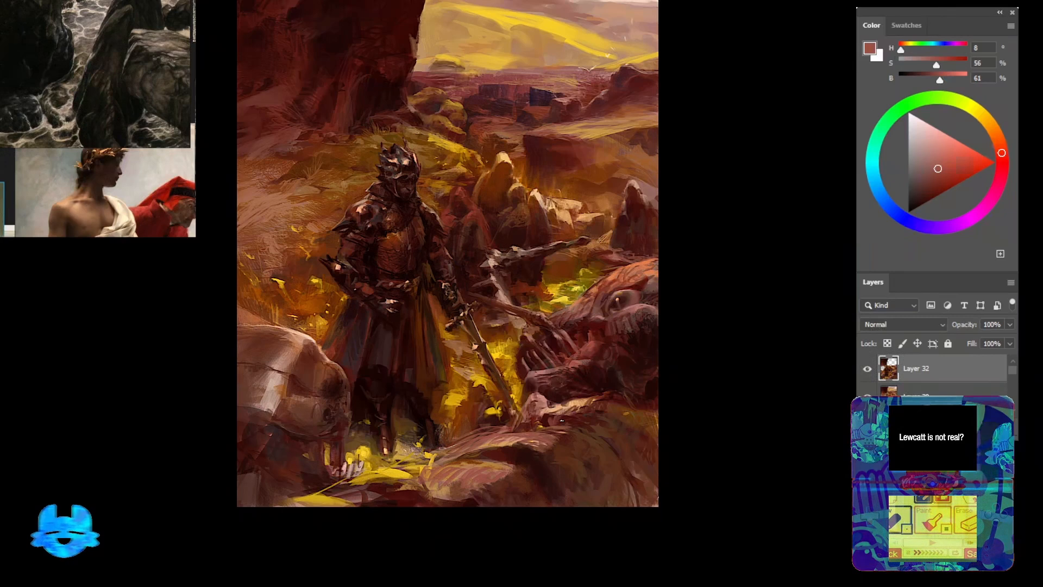
mouse_move(450, 469)
left_mouse_down()
mouse_move(425, 463)
mouse_move(359, 486)
mouse_move(396, 469)
left_mouse_up()
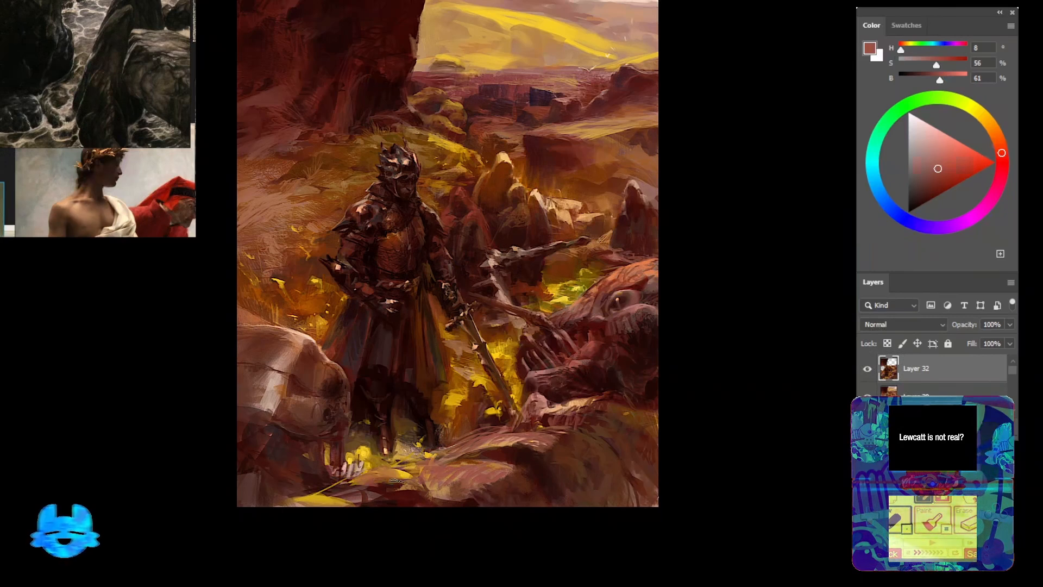
left_click(400, 456, "alt")
mouse_move(471, 470)
left_mouse_down()
mouse_move(416, 487)
mouse_move(460, 475)
left_mouse_up()
Darken the ground around the figure's boots and cape hem with sampled dark browns
left_click(443, 423, "alt")
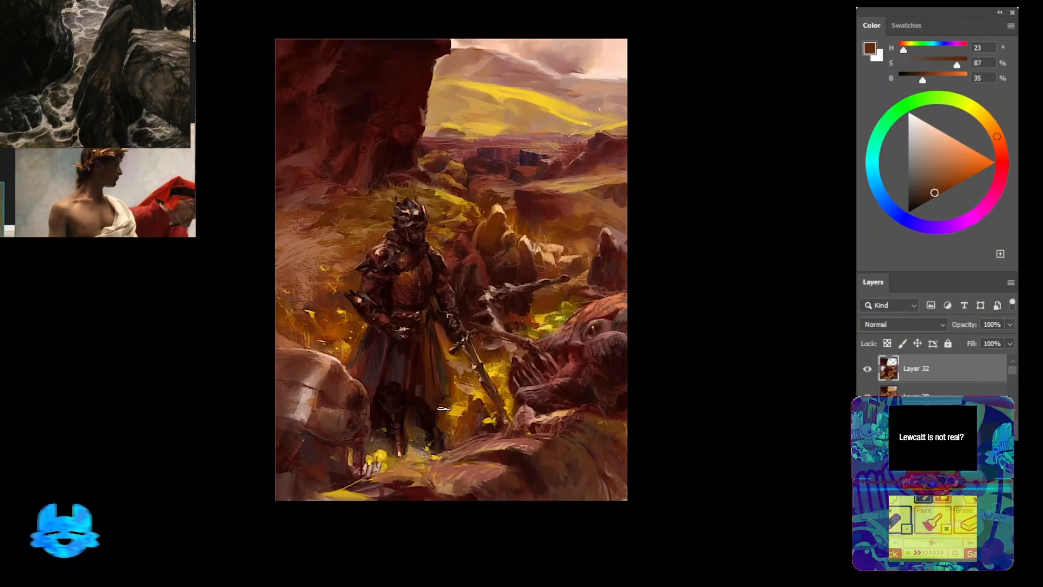
mouse_move(443, 426)
left_mouse_down()
mouse_move(421, 416)
mouse_move(446, 433)
left_mouse_up()
left_click(428, 439, "alt")
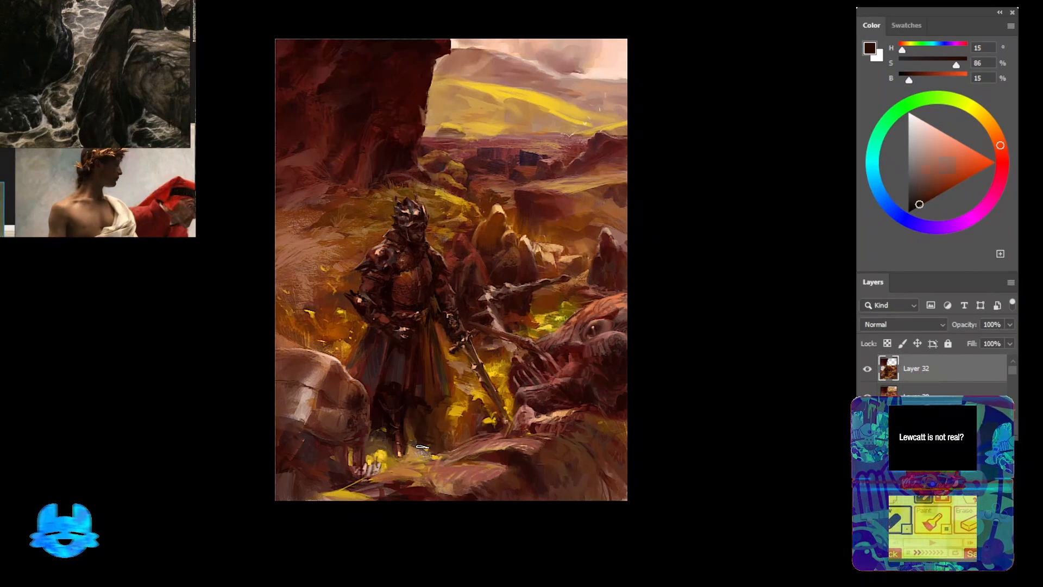
left_click(442, 422, "alt")
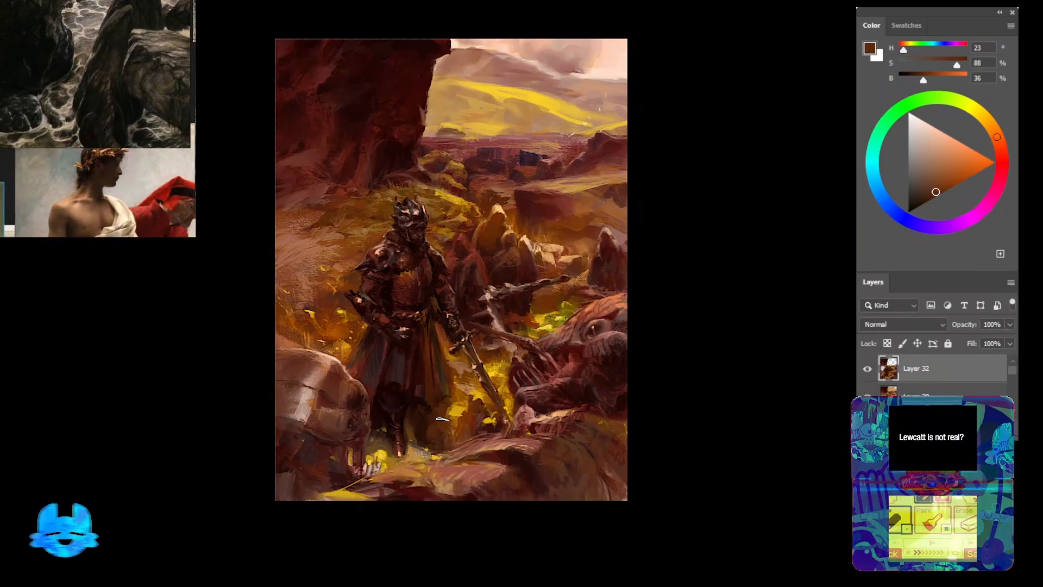
Rework the yellow ground between the figure's boots and the sword tip with sampled ochre and brown
scroll(437, 424, "up", 2)
left_click(421, 435, "alt")
left_click(464, 407, "alt")
mouse_move(462, 408)
left_mouse_down()
mouse_move(438, 450)
mouse_move(445, 402)
left_mouse_up()
left_click(467, 428, "alt")
left_click(422, 434, "alt")
left_click(452, 421, "alt")
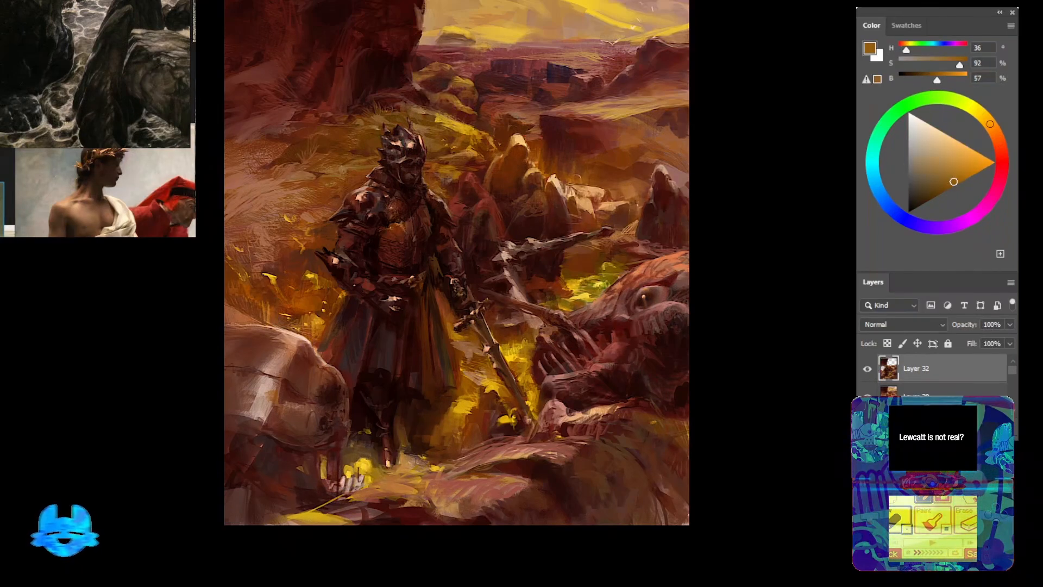
Blend the lower hem of the figure's cape into the yellow plants with sampled ochres and dark brown
left_click(469, 405, "alt")
left_click(447, 421, "alt")
mouse_move(468, 404)
left_mouse_down()
mouse_move(439, 425)
mouse_move(462, 422)
mouse_move(416, 426)
mouse_move(438, 411)
mouse_move(457, 443)
mouse_move(454, 395)
mouse_move(475, 423)
mouse_move(452, 407)
left_mouse_up()
left_click(439, 425, "alt")
left_click(417, 426, "alt")
left_click(468, 406, "alt")
left_click(443, 397, "alt")
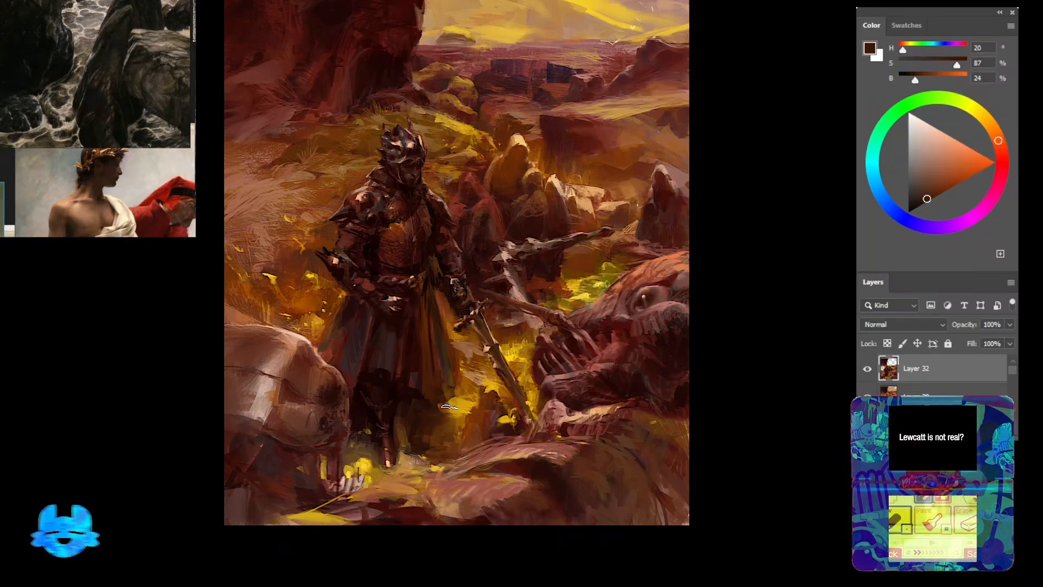
Flip the canvas horizontally
left_click_drag(423, 461, 457, 553)
scroll(456, 509, "down", 5)
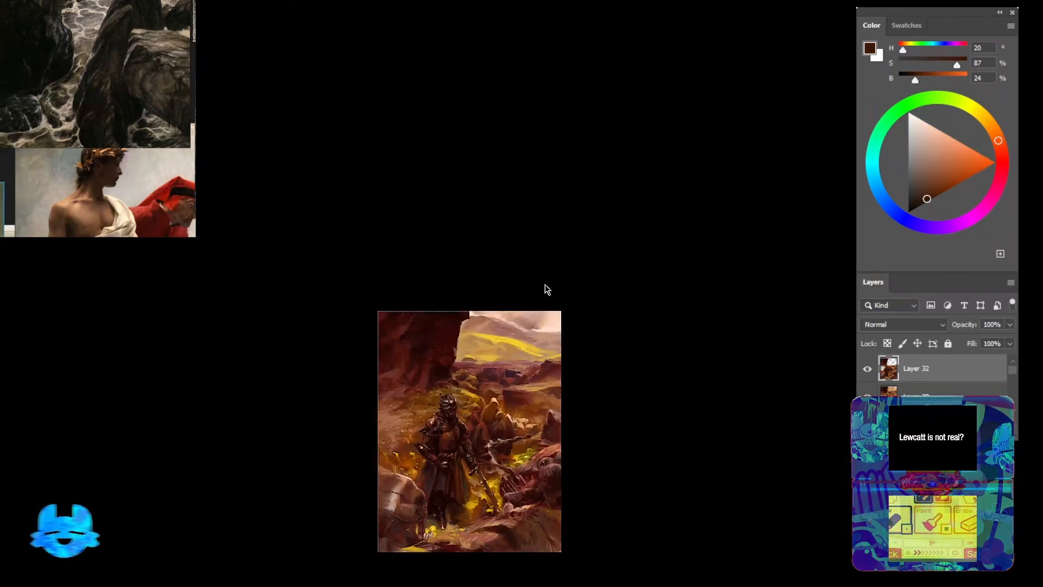
key("ctrl+shift+h")
scroll(448, 497, "up", 5)
left_click_drag(478, 421, 542, 270)
scroll(379, 279, "down", 2)
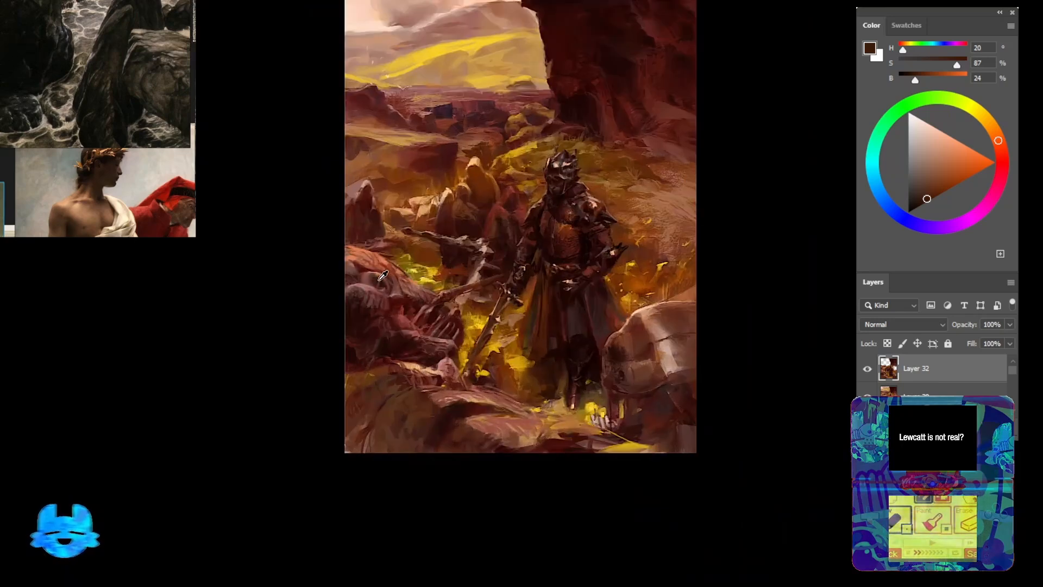
Shade the creature's lower jaw and the rock edge beneath it with sampled muted and dark reds
left_click(384, 361, "alt")
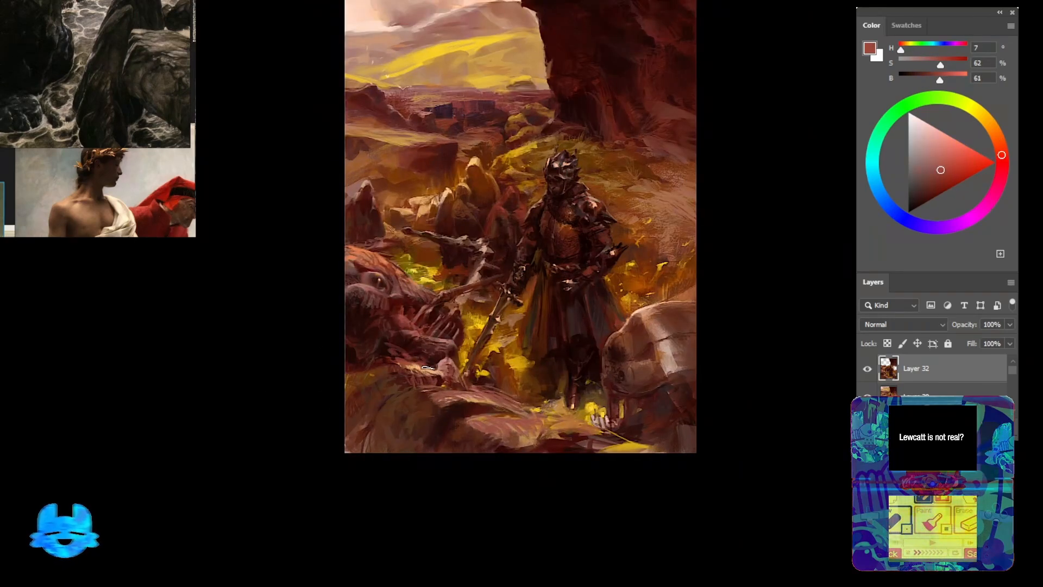
left_click_drag(427, 367, 360, 345)
left_click(384, 362, "alt")
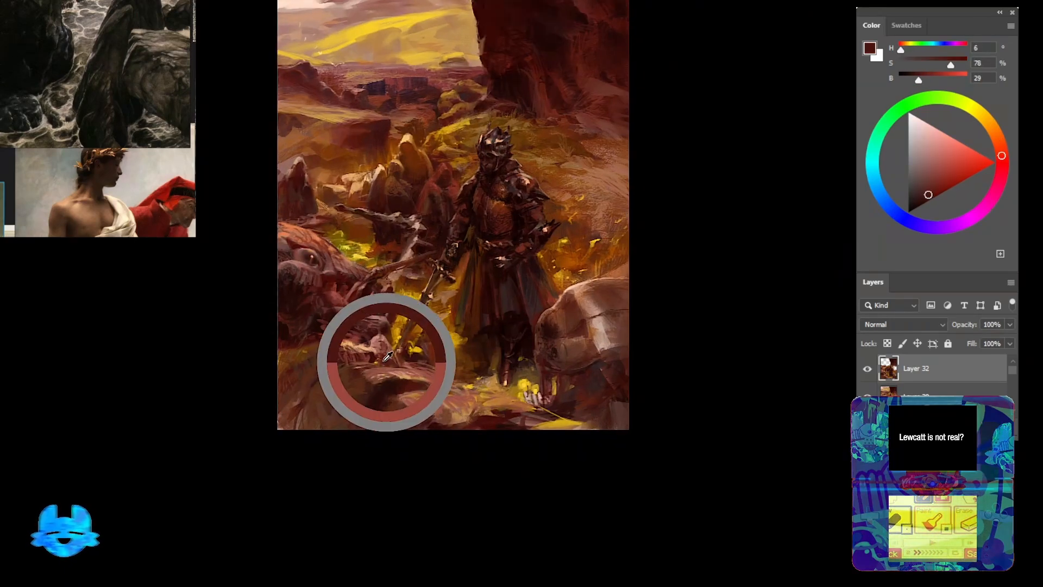
left_click(411, 370, "alt")
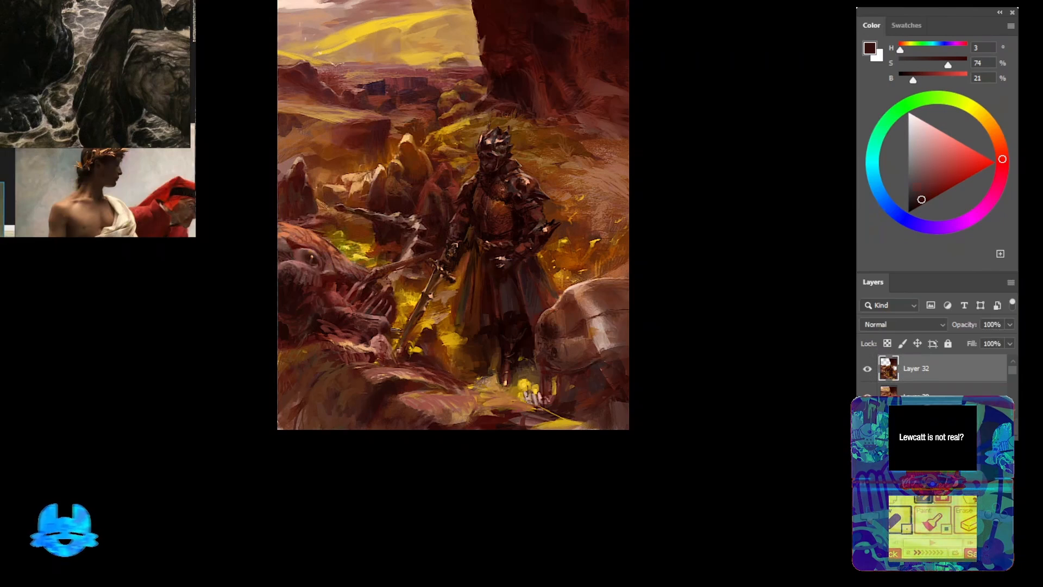
left_click(373, 343, "alt")
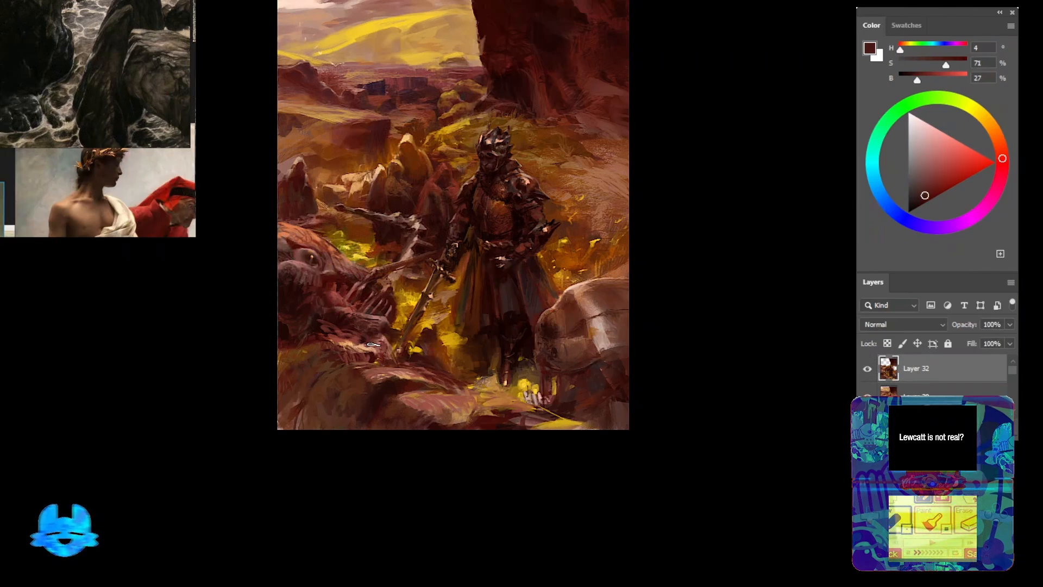
left_click(368, 338, "alt")
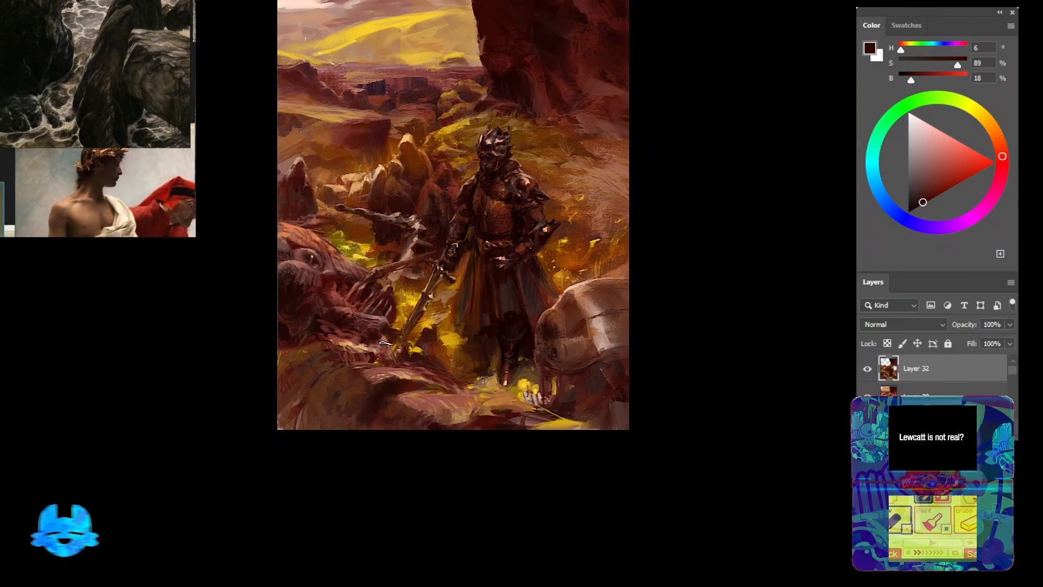
Touch up the figure's spiked gauntlet and forearm with sampled pale beige and reddish brown
left_click_drag(372, 314, 361, 399)
left_click(530, 310, "alt")
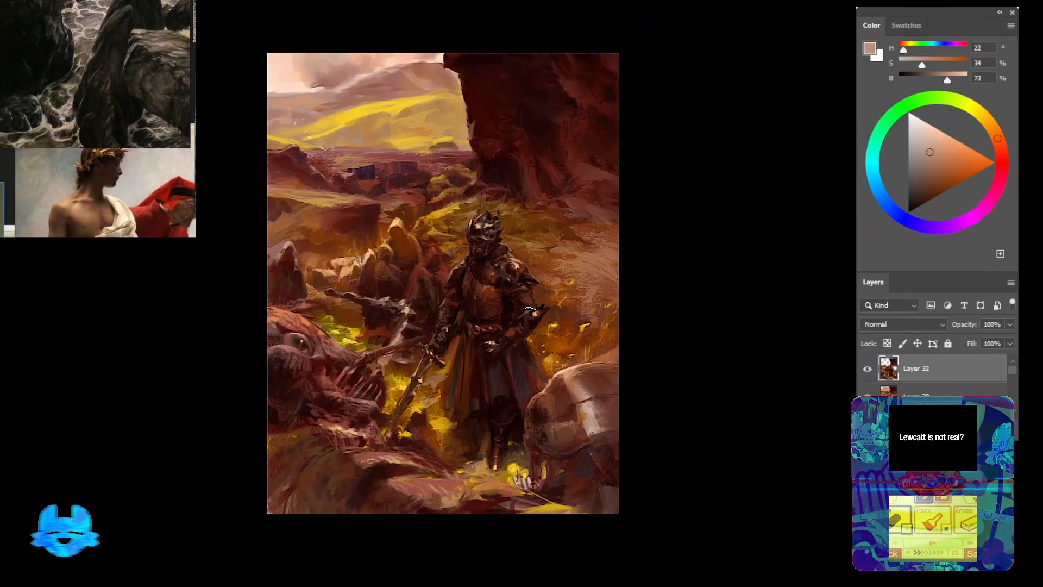
left_click(526, 294, "alt")
left_click_drag(536, 288, 528, 294)
left_click(528, 294, "alt")
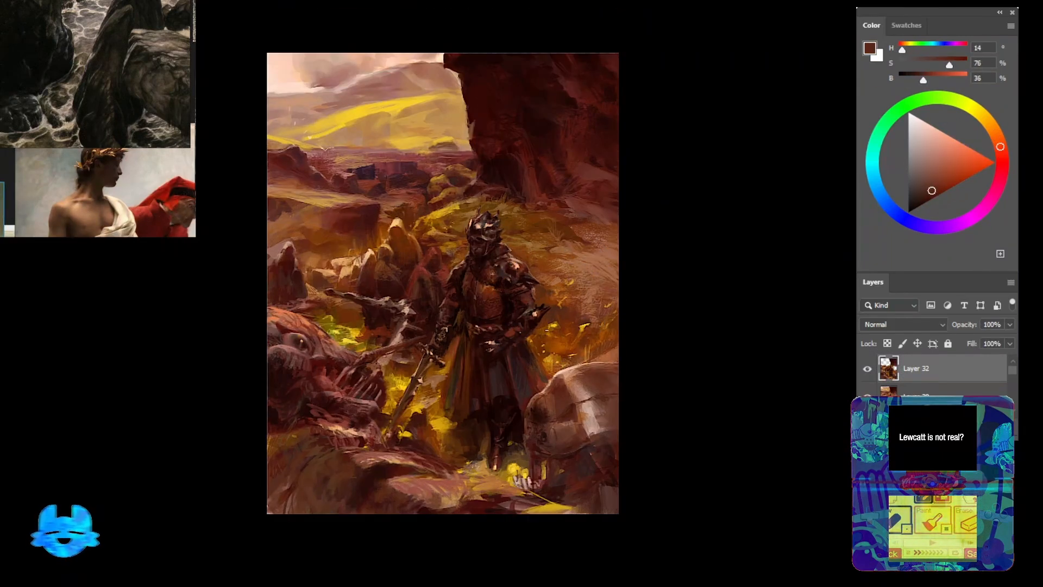
Refine the foreground skull's brow and eye socket with sampled near-black red, orange-brown and reddish brown
left_click_drag(466, 354, 508, 249)
mouse_move(508, 250)
left_mouse_down()
mouse_move(450, 275)
mouse_move(511, 272)
left_mouse_up()
left_click(614, 271, "alt")
left_click(600, 353, "alt")
left_click(569, 332, "alt")
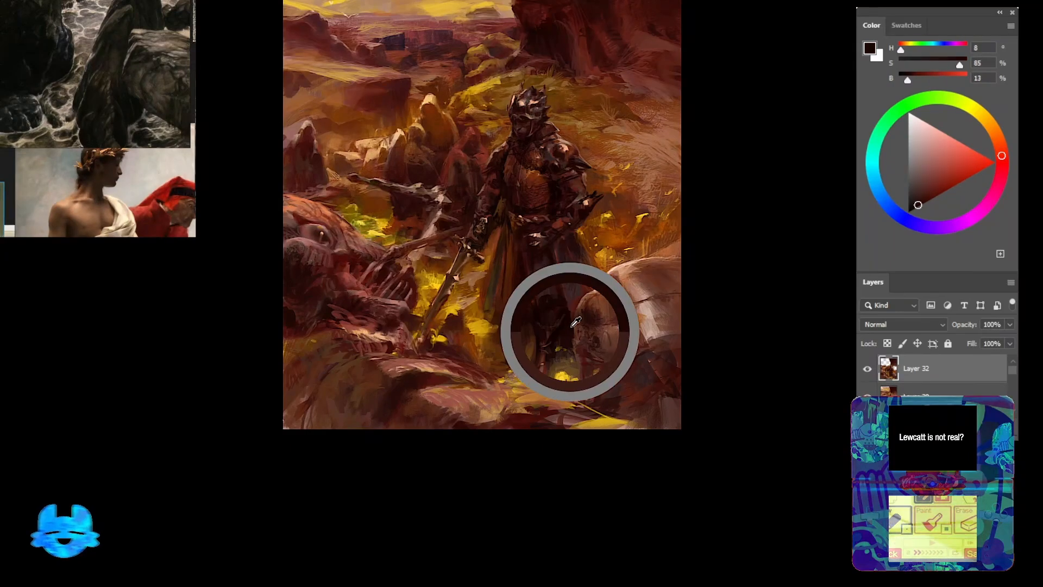
left_click(610, 337, "alt")
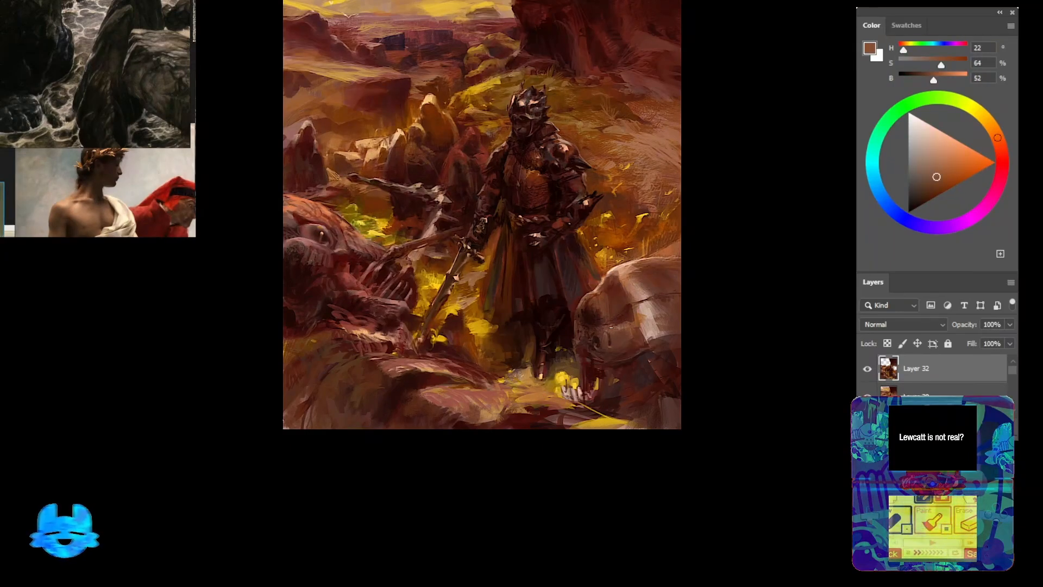
left_click(622, 314, "alt")
left_click(628, 312, "alt")
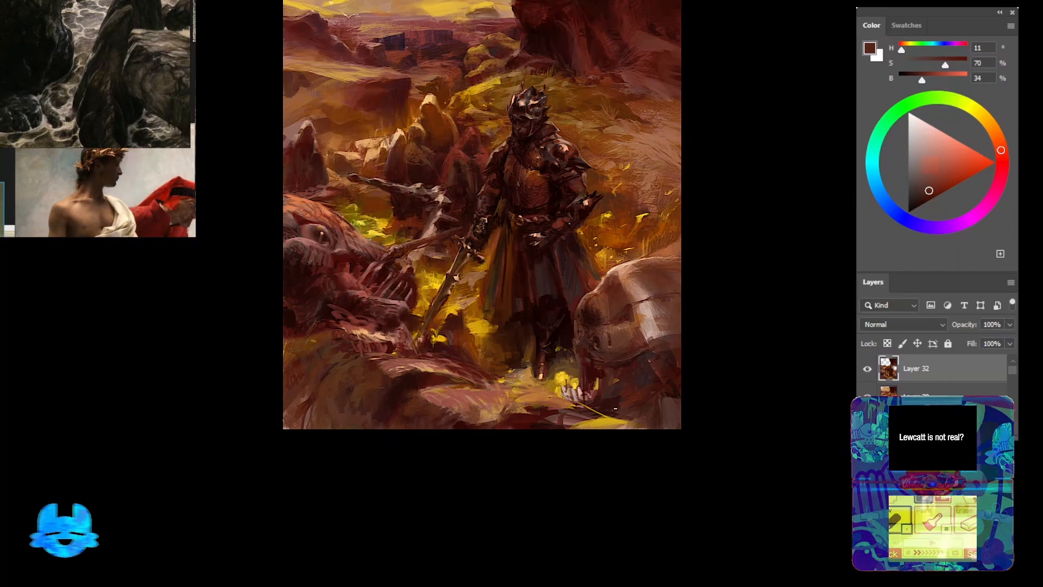
Stamp the visible painting into a new layer, merge it with Layer 32, and toggle its visibility to compare the changes
scroll(615, 408, "down", 13)
scroll(562, 295, "up", 15)
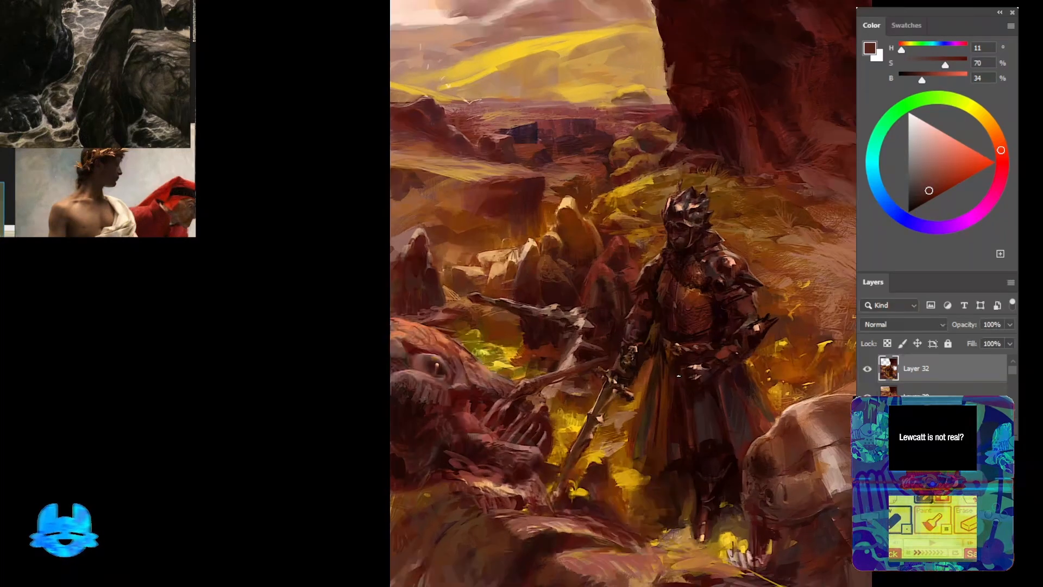
key("ctrl+alt+shift+e")
left_click(925, 389, "ctrl")
key("ctrl+e")
left_click(868, 371)
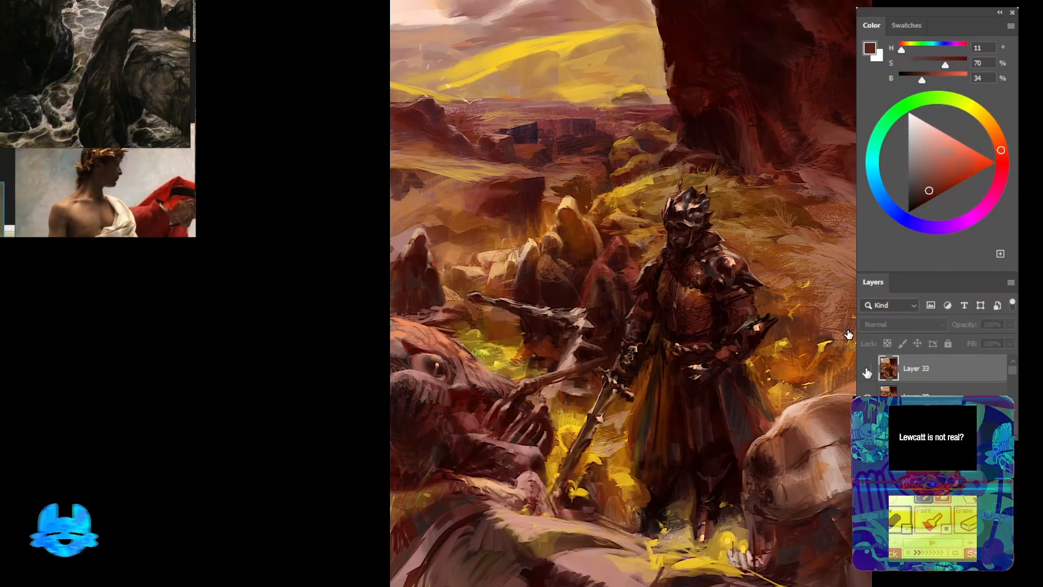
scroll(691, 325, "down", 5)
scroll(691, 325, "down", 2)
left_click(867, 369)
scroll(653, 204, "up", 8)
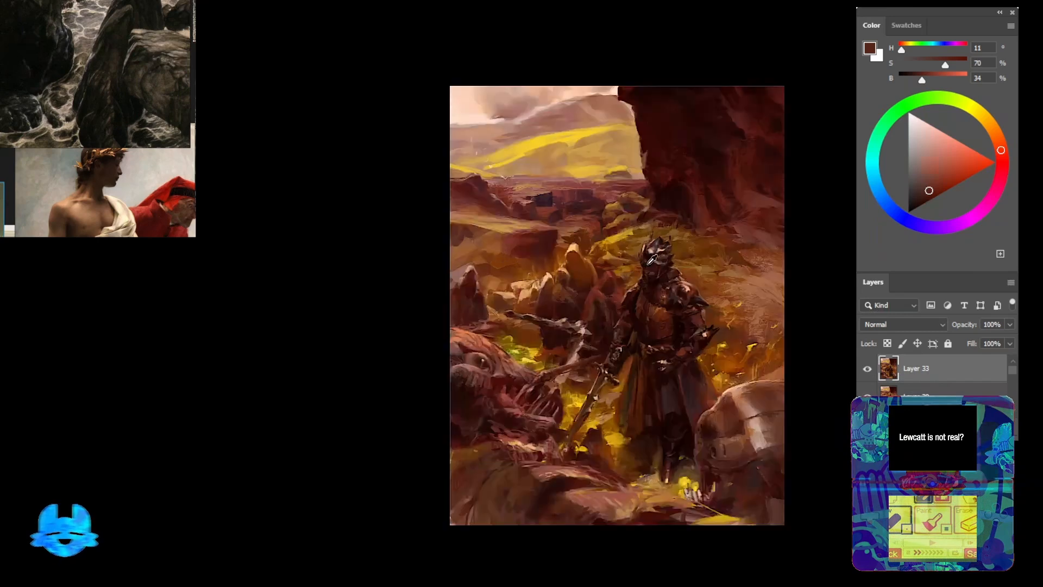
Touch up the figure's helmet and face area with sampled near-black red
scroll(653, 204, "up", 3)
left_click(690, 261, "alt")
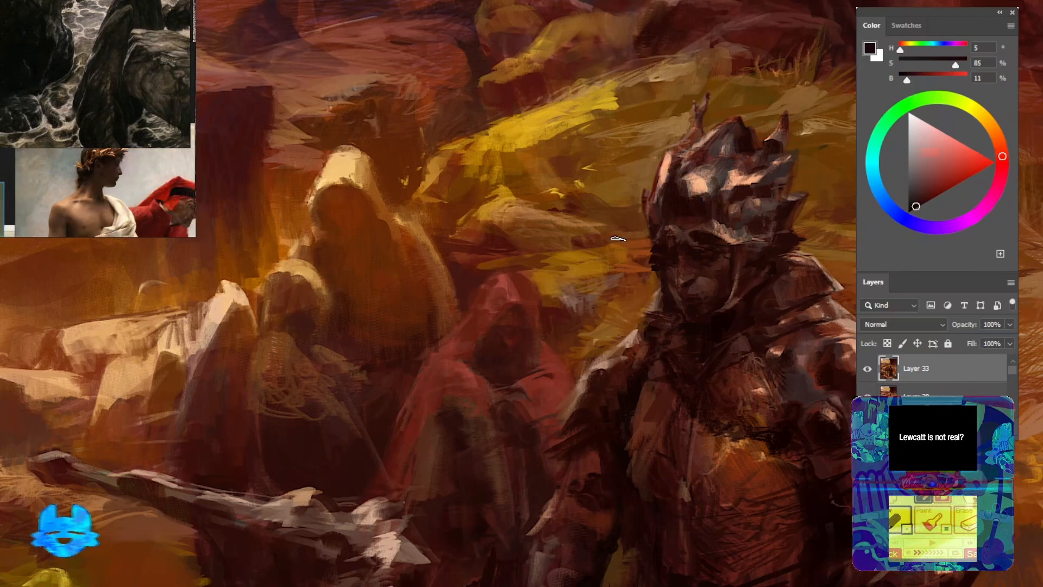
scroll(627, 231, "down", 10)
scroll(677, 375, "up", 4)
Paint over the foreground skull's teeth and the adjoining ground with sampled brown and golden yellow
left_click(664, 400, "alt")
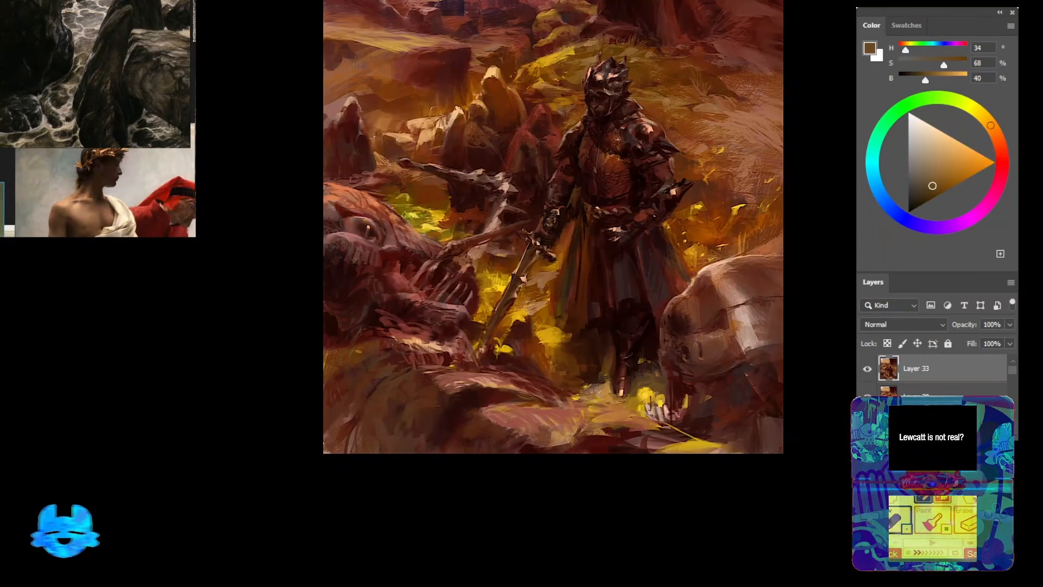
left_click(662, 395, "alt")
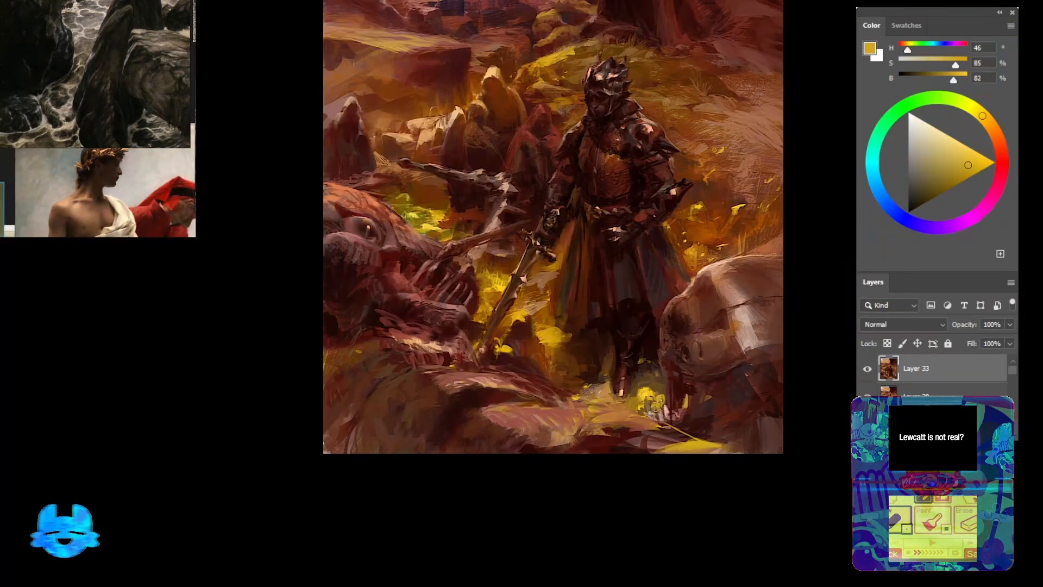
left_click(573, 390, "alt")
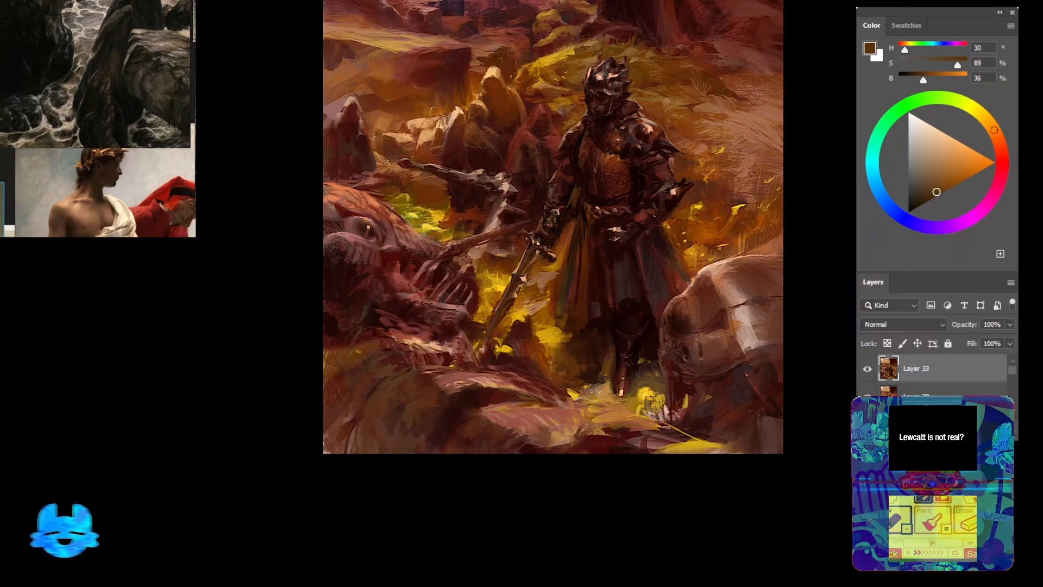
Touch up the area around the sword blade and the creature's jaw with sampled orange-brown
left_click(524, 356, "alt")
left_click_drag(535, 347, 565, 412)
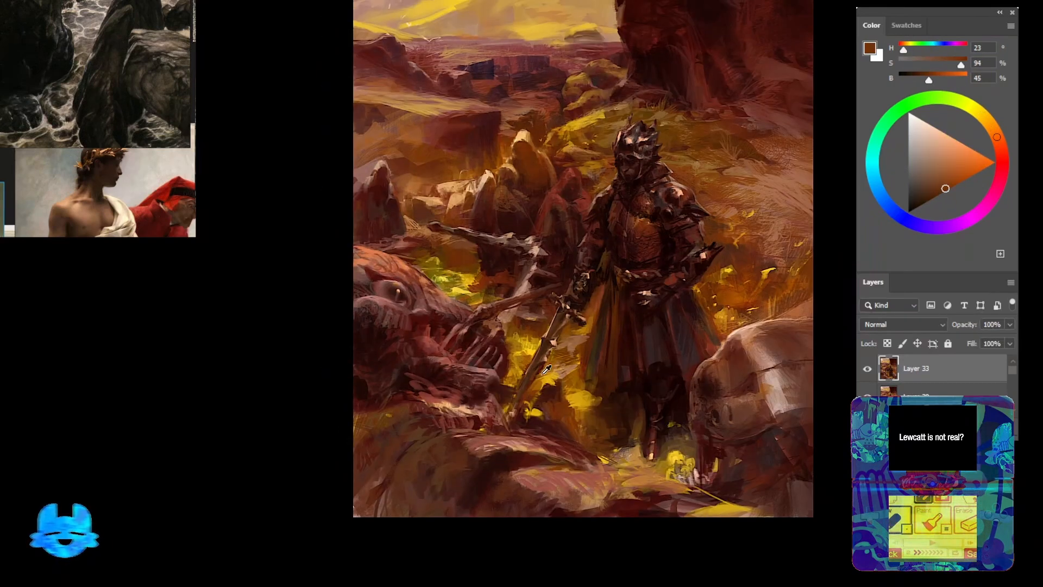
left_click(512, 377, "alt")
left_click_drag(513, 374, 568, 387)
left_click_drag(561, 344, 537, 344)
Deepen the shadows on the figure's upper body and sword arm with sampled near-black reds
left_click(574, 256, "alt")
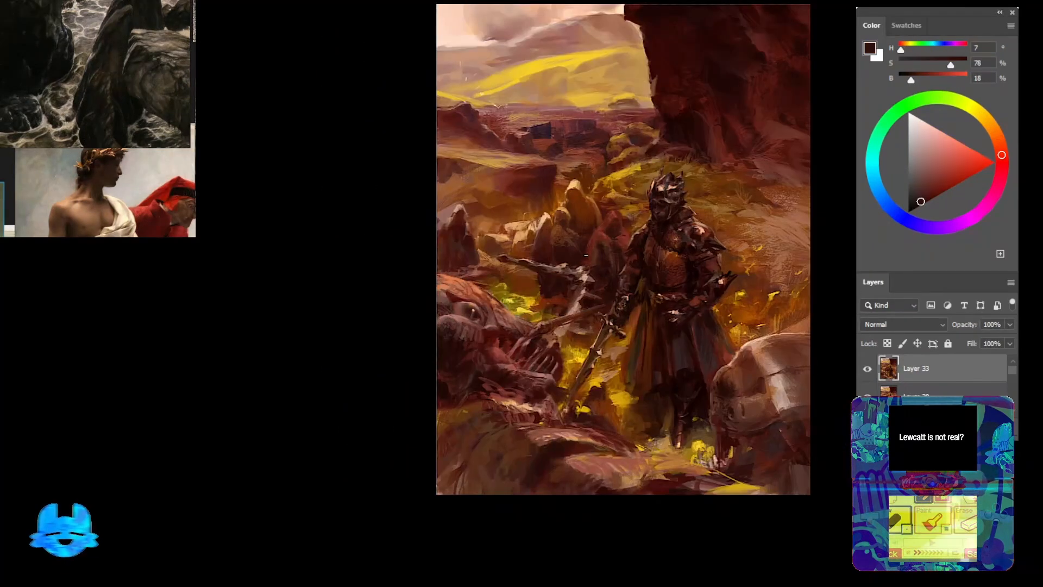
left_click(586, 256, "alt")
left_click_drag(576, 261, 517, 347)
left_click_drag(604, 357, 660, 356)
left_click(594, 333, "alt")
left_click(595, 307, "alt")
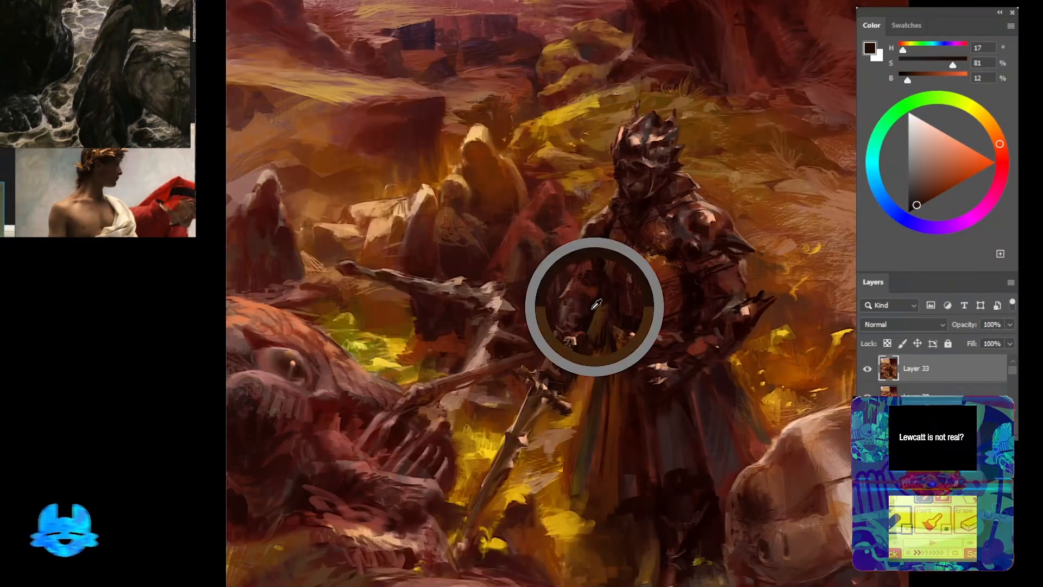
left_click_drag(597, 306, 538, 388)
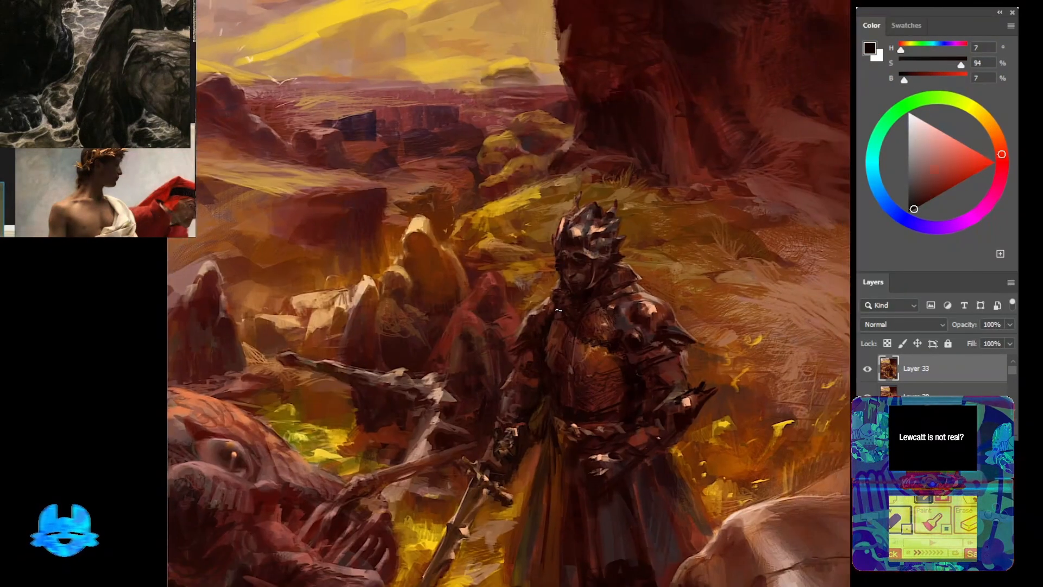
left_click_drag(575, 337, 605, 337)
Refine the figure's face, jaw and collar with sampled dark reds and reddish brown
left_click(546, 213, "alt")
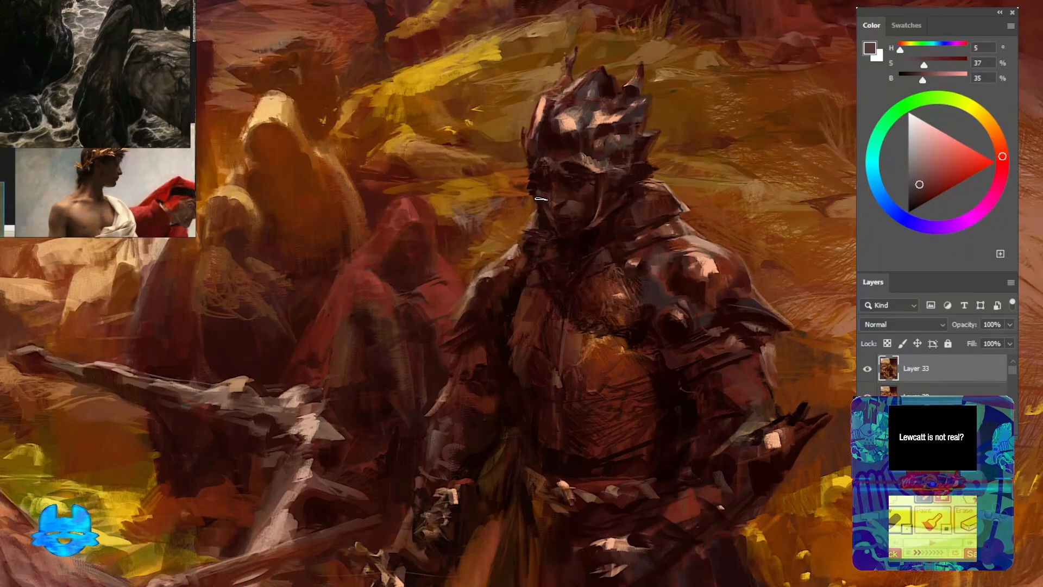
left_click(558, 222, "alt")
left_click(546, 207, "alt")
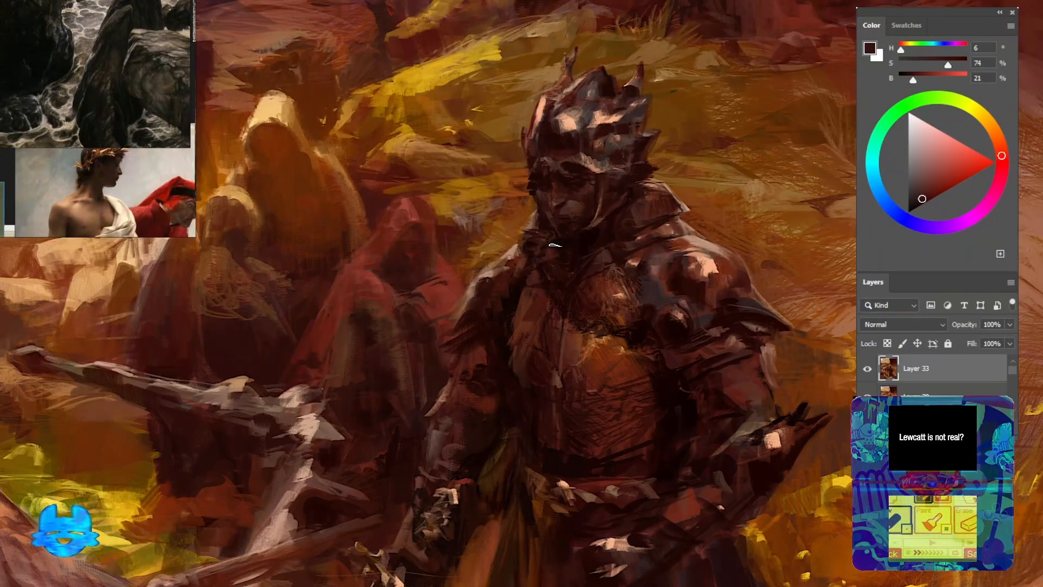
left_click(548, 214, "alt")
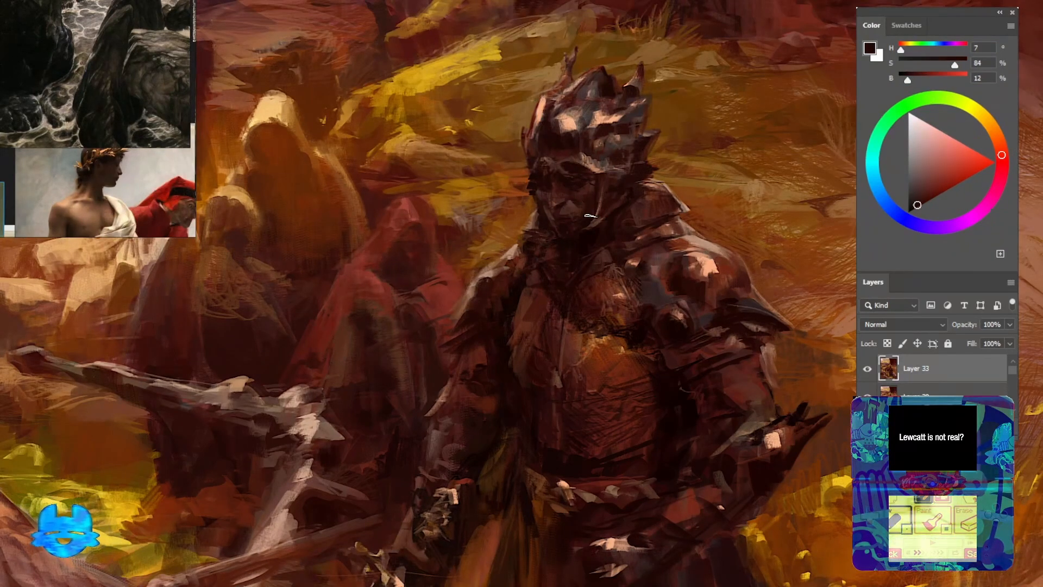
left_click(578, 201, "alt")
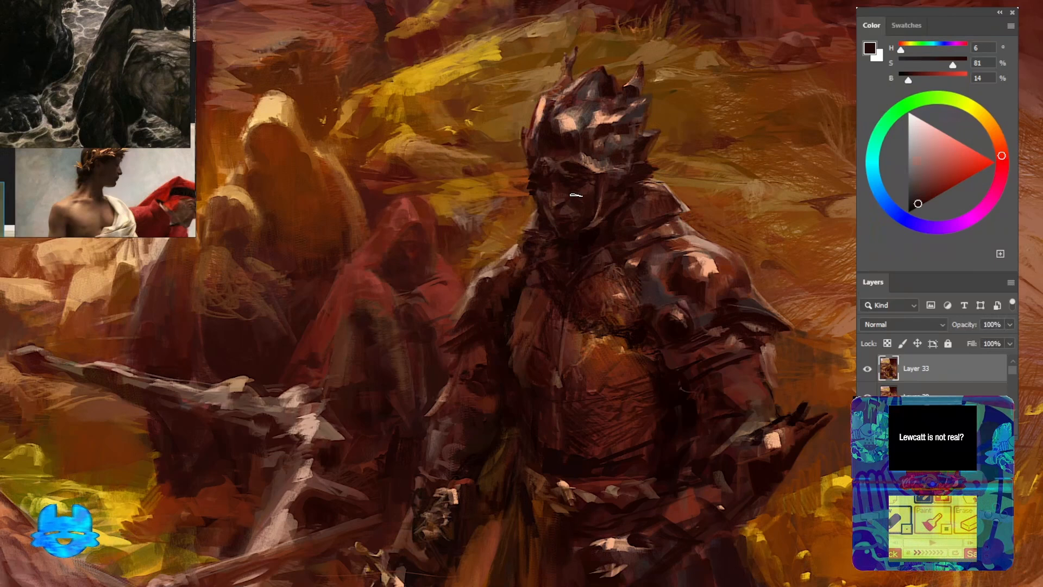
left_click(590, 191, "alt")
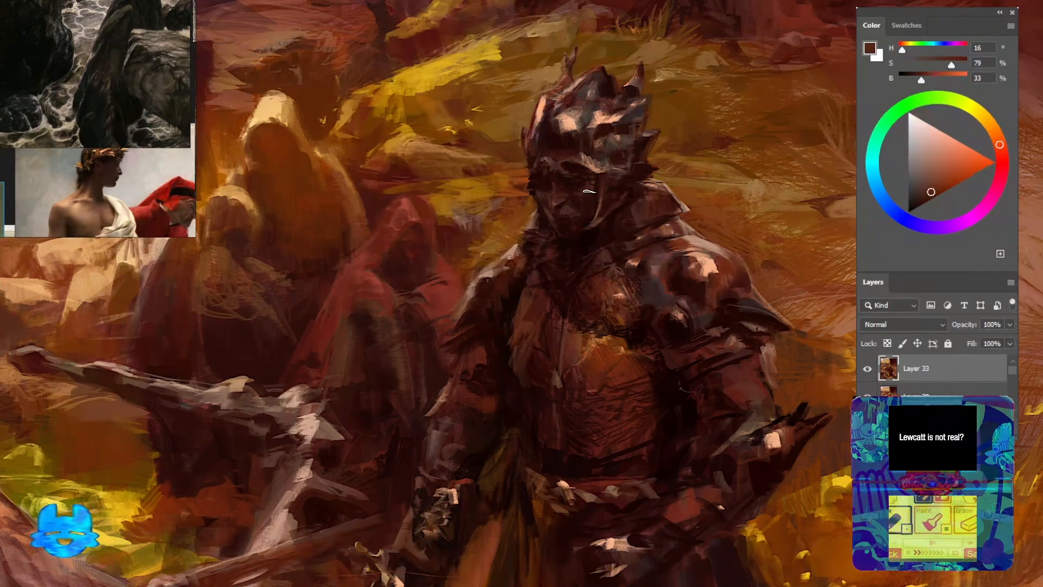
Examine the overall composition with the canvas mirrored horizontally and in its normal orientation
scroll(520, 227, "down", 8)
scroll(514, 220, "up", 9)
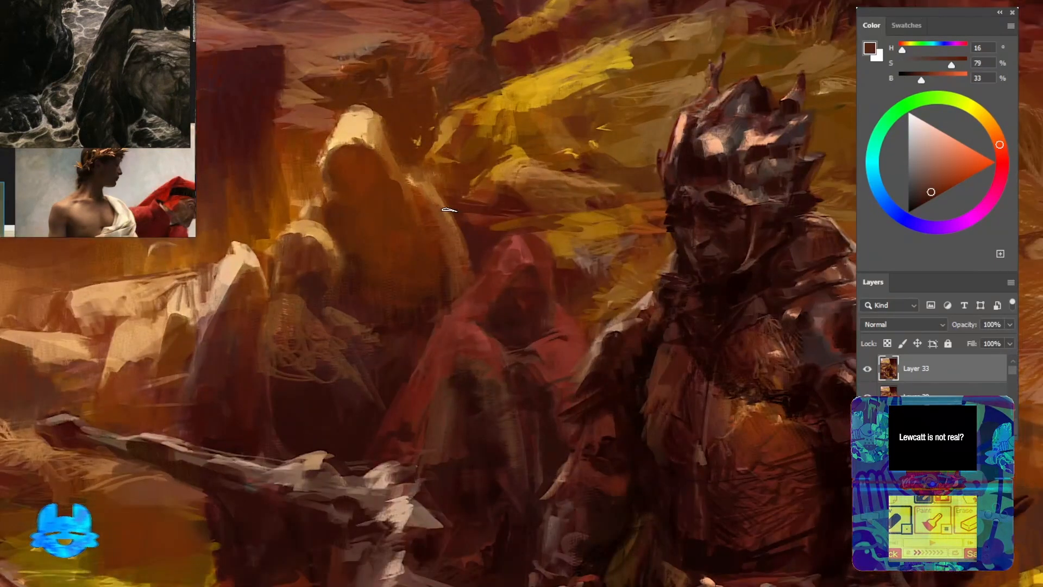
scroll(512, 216, "down", 7)
key("ctrl+shift+h")
scroll(509, 289, "down", 3)
scroll(509, 288, "up", 5)
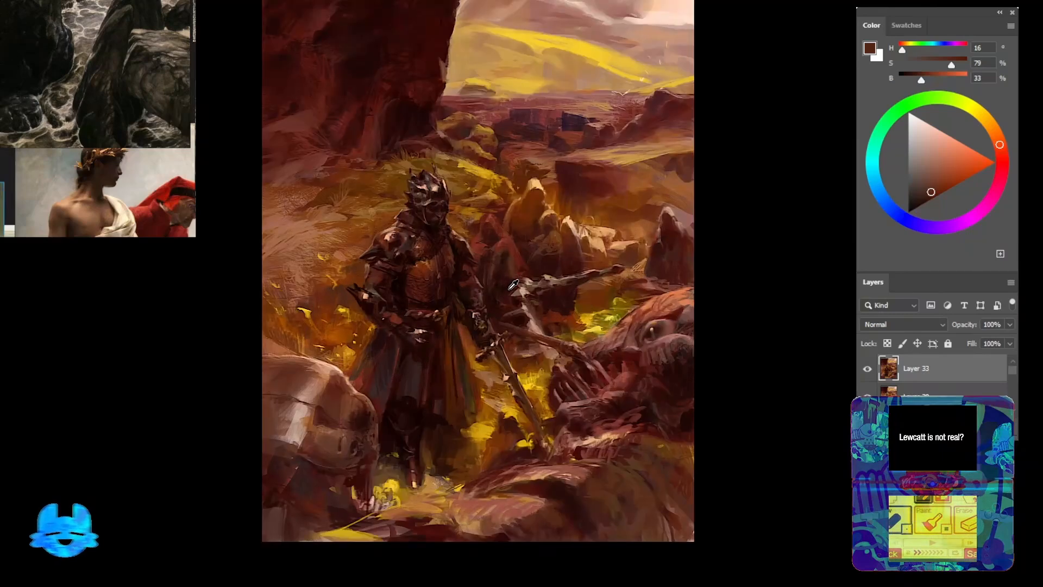
scroll(508, 288, "down", 8)
scroll(508, 288, "up", 3)
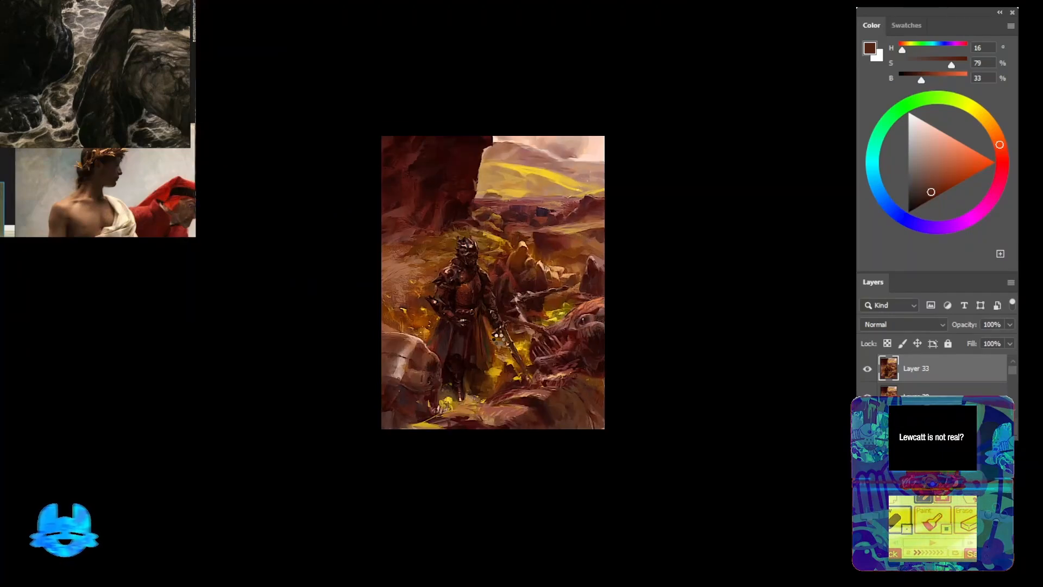
scroll(417, 307, "up", 4)
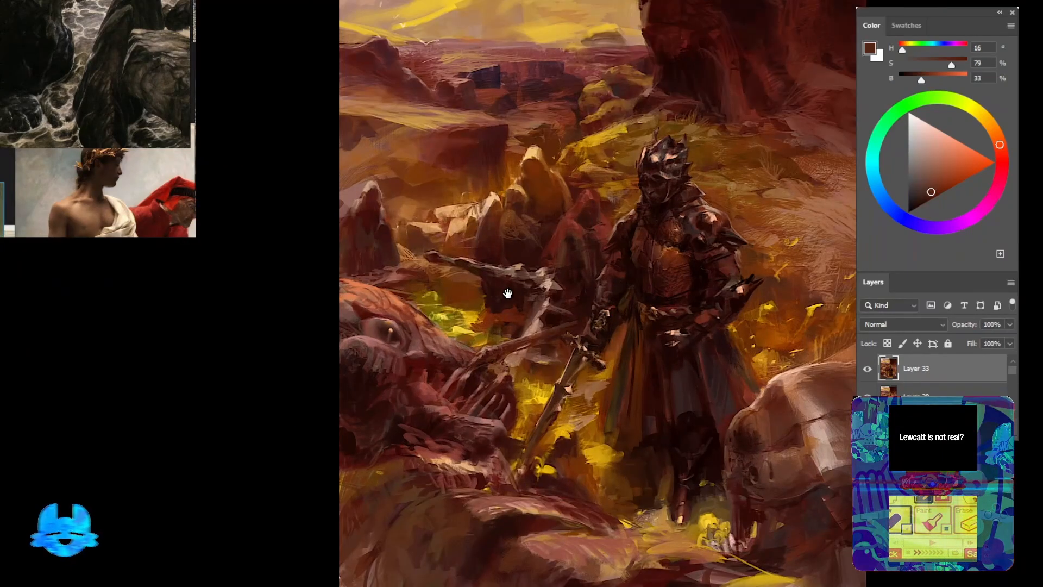
left_click_drag(509, 293, 481, 388)
scroll(472, 277, "down", 5)
scroll(471, 278, "up", 3)
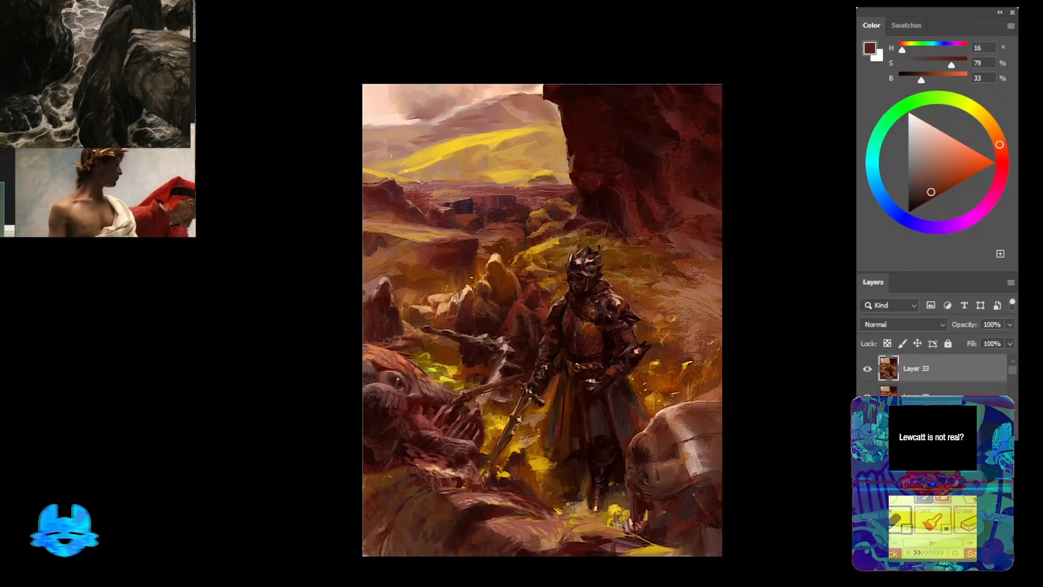
Touch up the figure's shoulder and sword arm with sampled brown, pale peach and tan
left_click(560, 351, "alt")
left_click(541, 347, "alt")
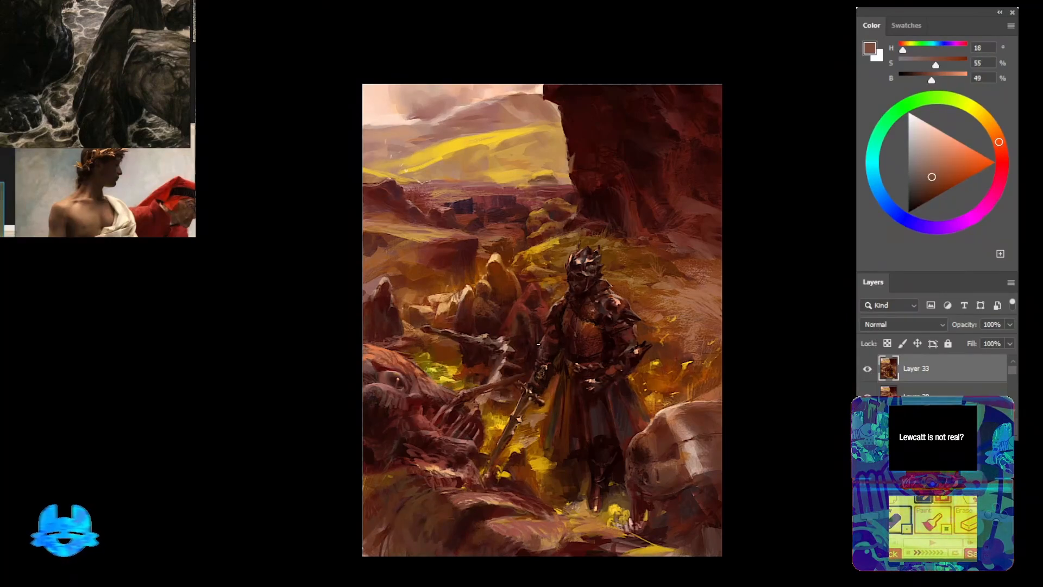
left_click(550, 308, "alt")
left_click(503, 349, "alt")
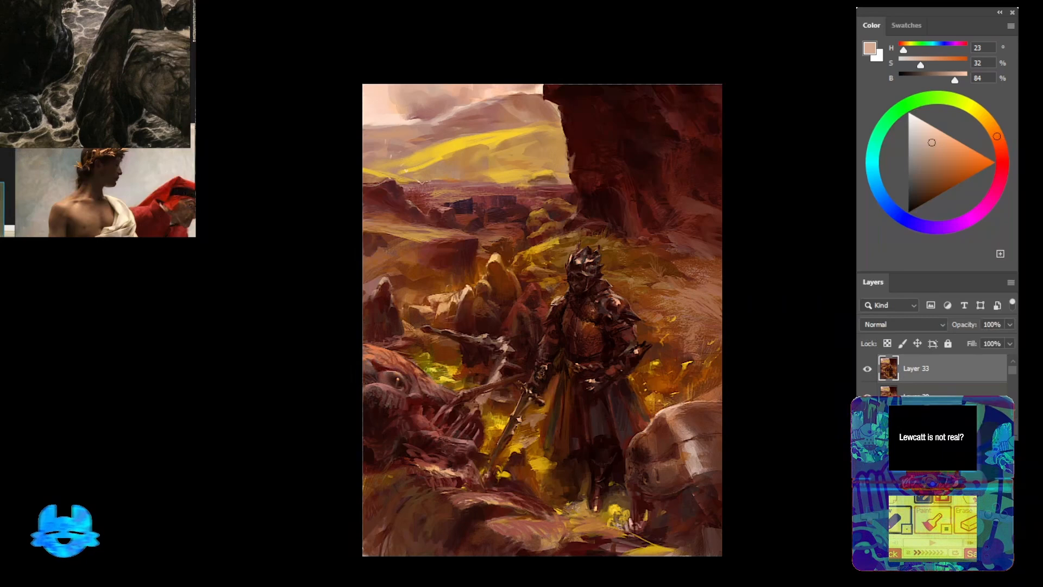
left_click(554, 298, "alt")
left_click(560, 297, "alt")
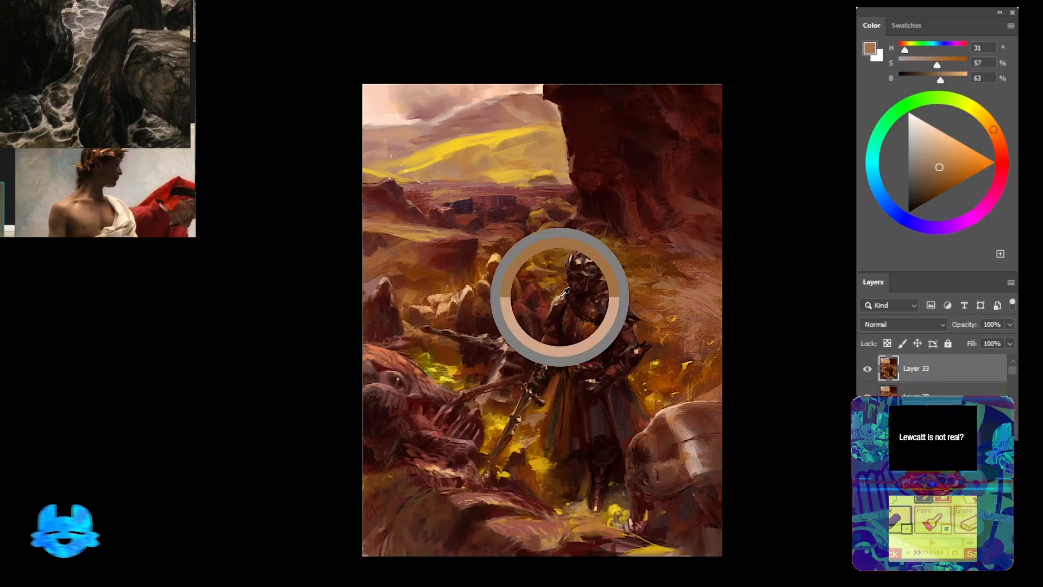
scroll(581, 248, "down", 7)
scroll(584, 238, "up", 7)
scroll(458, 263, "down", 7)
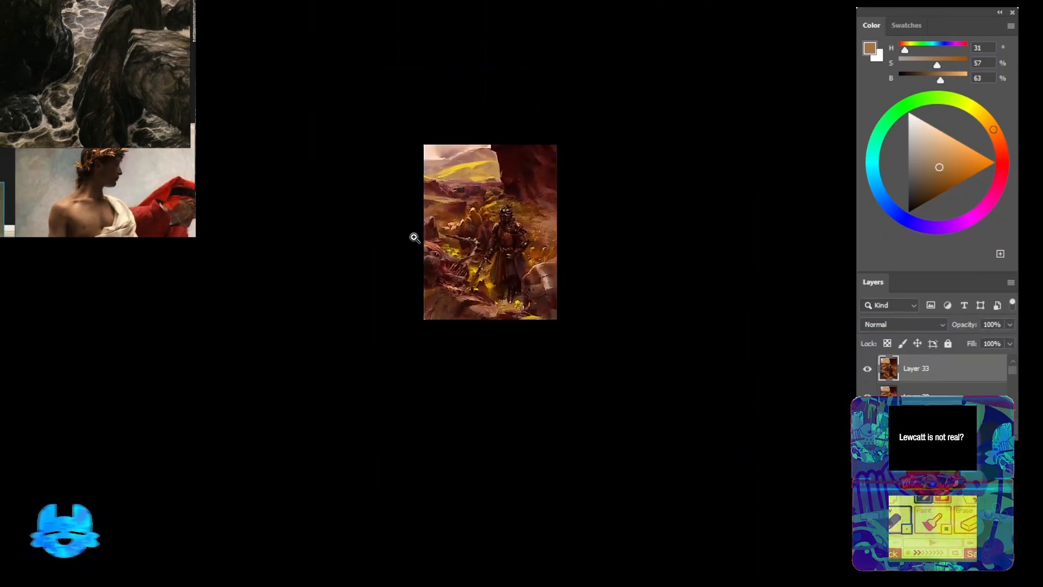
Add small bright peach highlights along the front edge of the figure's helmet and face
scroll(541, 166, "up", 9)
left_click(586, 261, "alt")
left_click(579, 267, "alt")
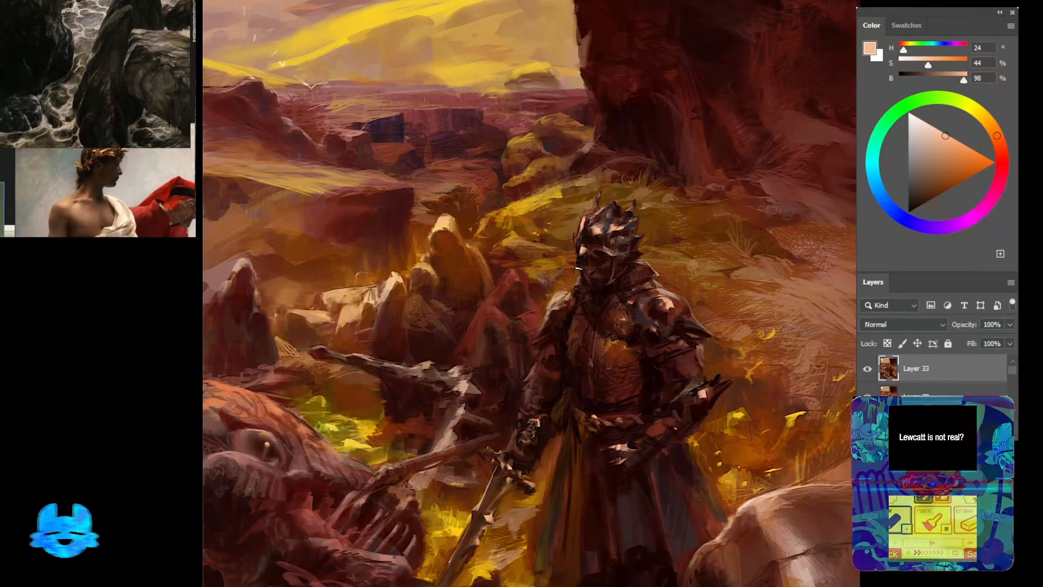
left_click(585, 262, "alt")
scroll(579, 258, "down", 7)
scroll(571, 250, "up", 7)
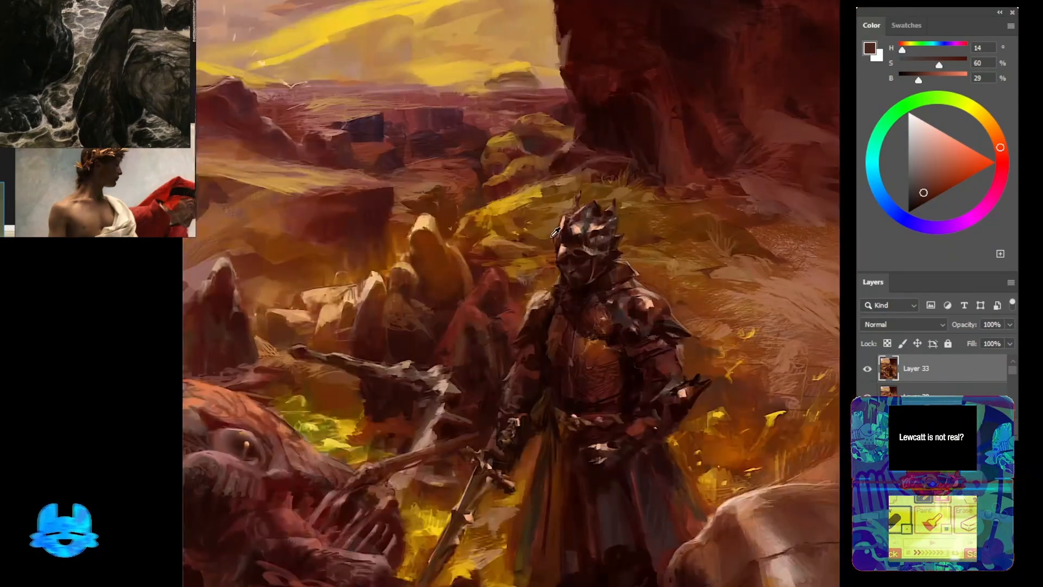
Darken the helmet's front edge and face opening with sampled dark reds
left_click(565, 250, "alt")
left_click(586, 222, "alt")
left_click(571, 255, "alt")
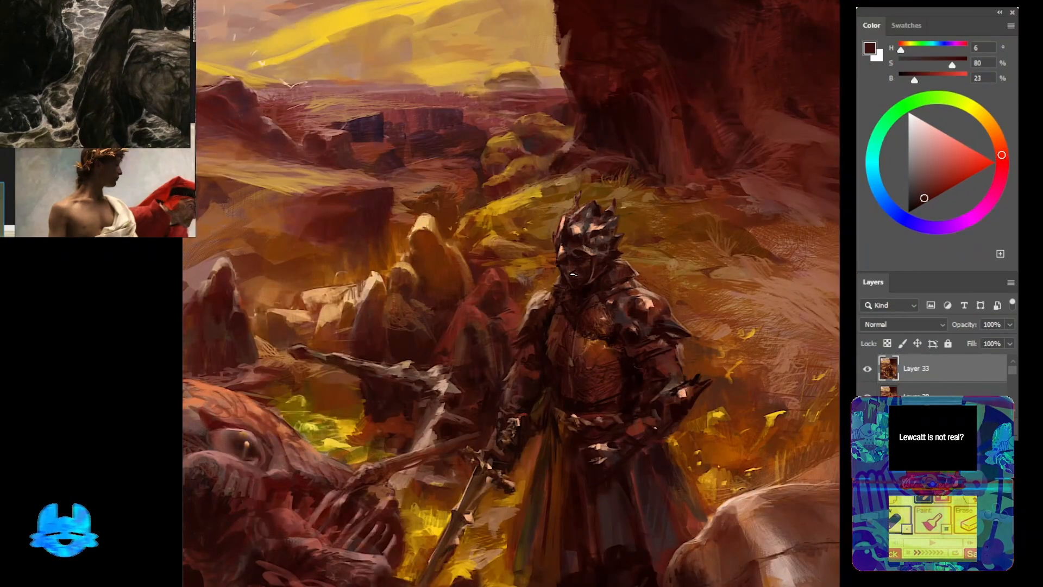
left_click_drag(574, 274, 567, 236)
left_click(575, 246, "alt")
left_click(576, 223, "alt")
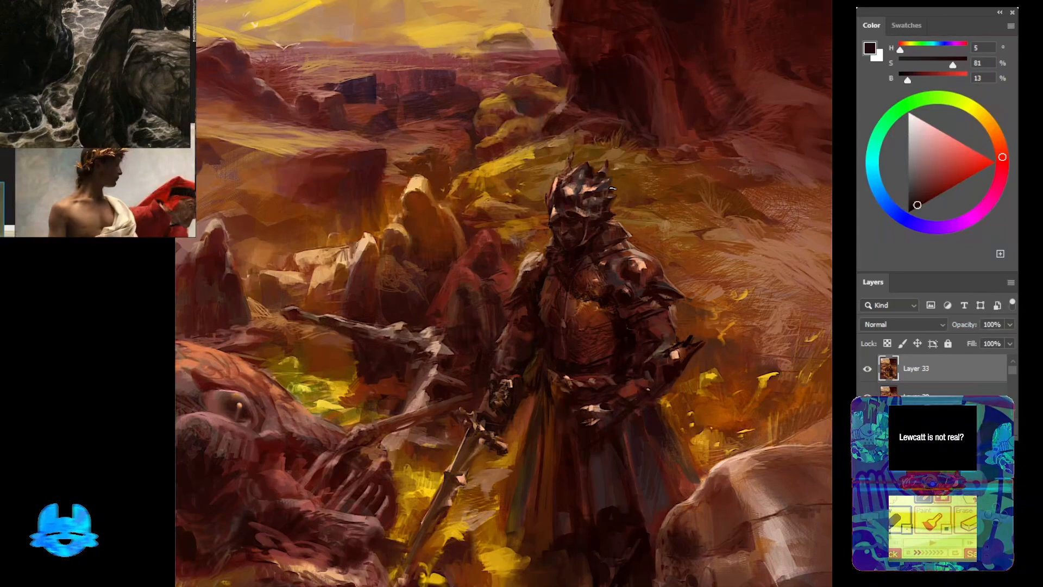
Paint a tall crest and a long rear spike onto the helmet in near-black red
left_click_drag(612, 189, 618, 222)
left_click_drag(592, 162, 596, 133)
mouse_move(609, 182)
left_mouse_down()
mouse_move(606, 136)
mouse_move(582, 140)
left_mouse_up()
left_click_drag(596, 170, 584, 162)
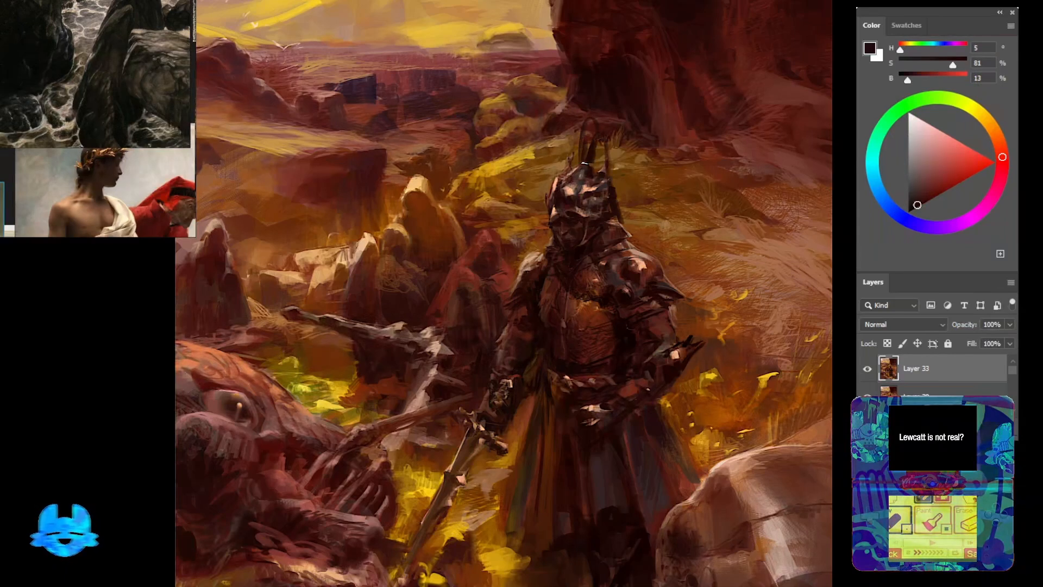
Paint feathery plume strokes on the helmet crest with sampled red and orange-brown
left_click(596, 128, "alt")
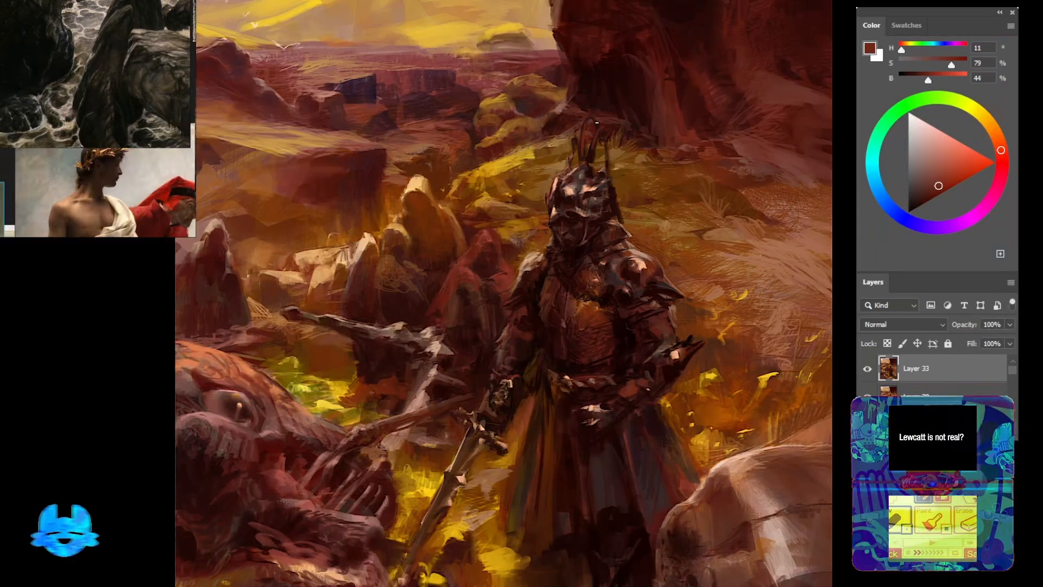
left_click(497, 176, "alt")
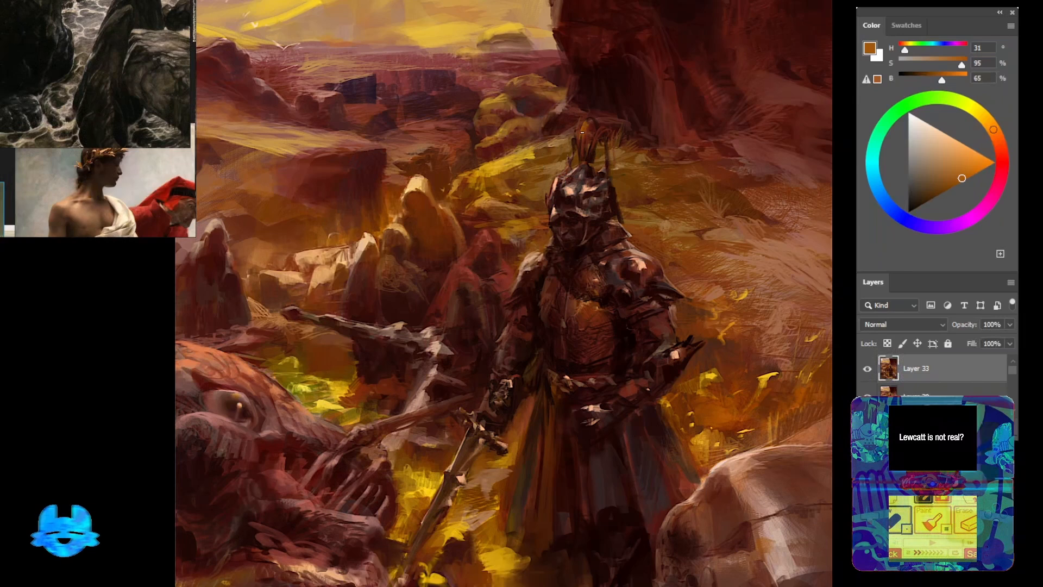
left_click_drag(590, 149, 601, 129)
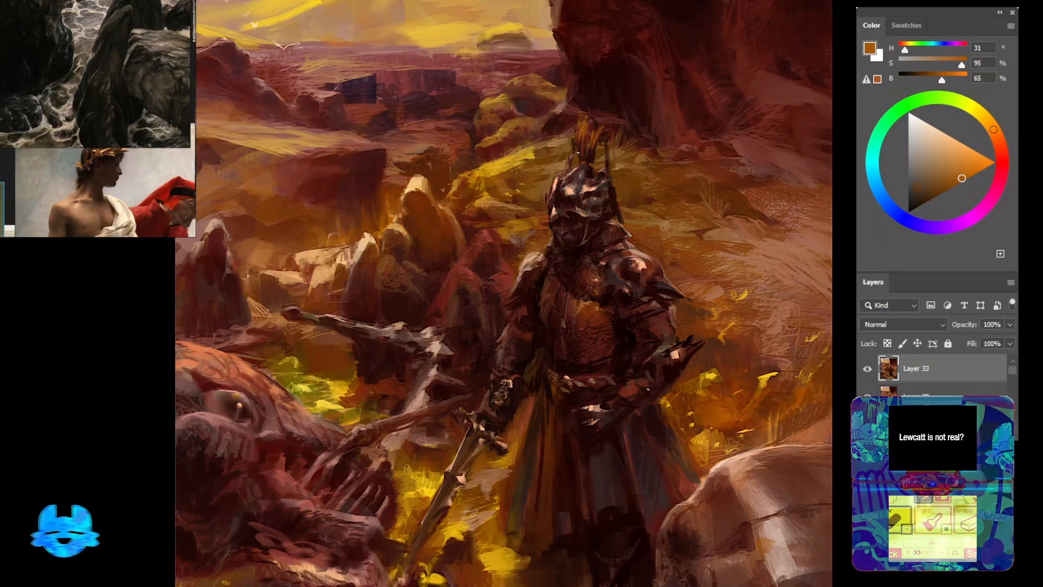
Refine the silhouette of the helmet and crest with sampled dark red and the background's golden brown
left_click(593, 162, "alt")
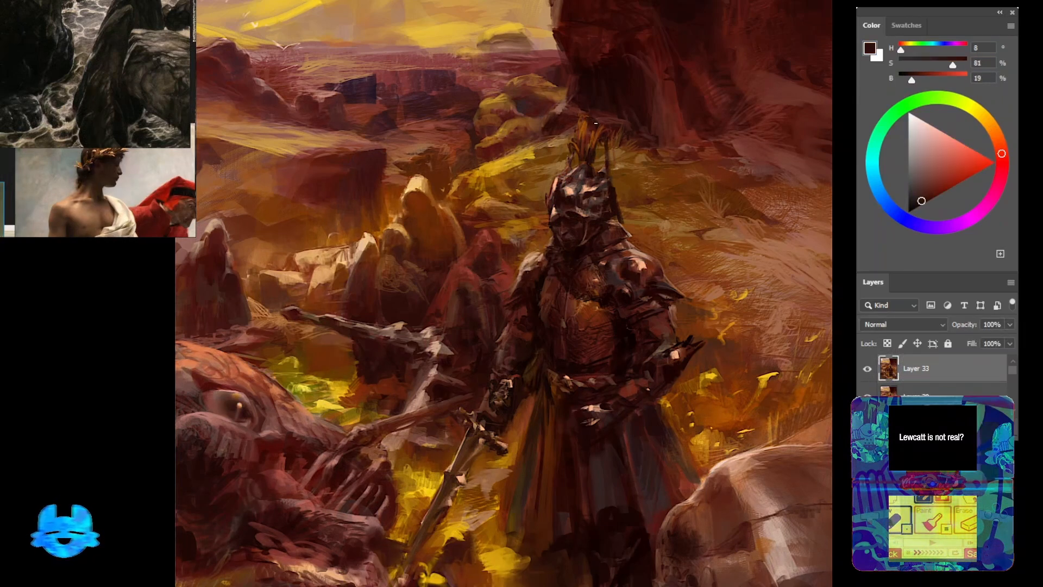
left_click_drag(541, 324, 615, 154)
left_click_drag(615, 155, 555, 285)
mouse_move(532, 269)
left_mouse_down()
mouse_move(500, 264)
mouse_move(524, 274)
mouse_move(546, 266)
left_mouse_up()
left_click_drag(539, 255, 571, 234)
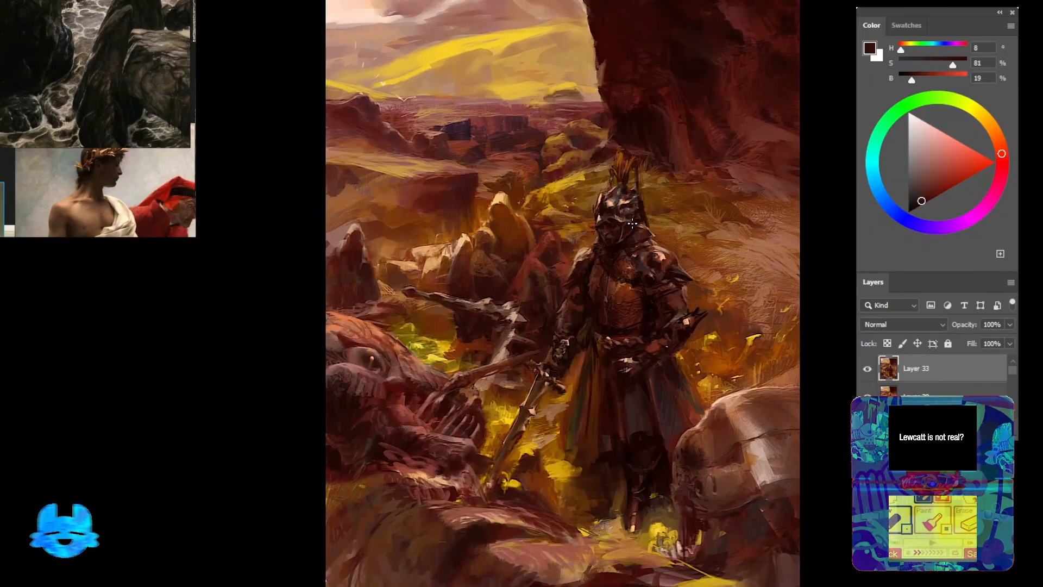
left_click(571, 227, "alt")
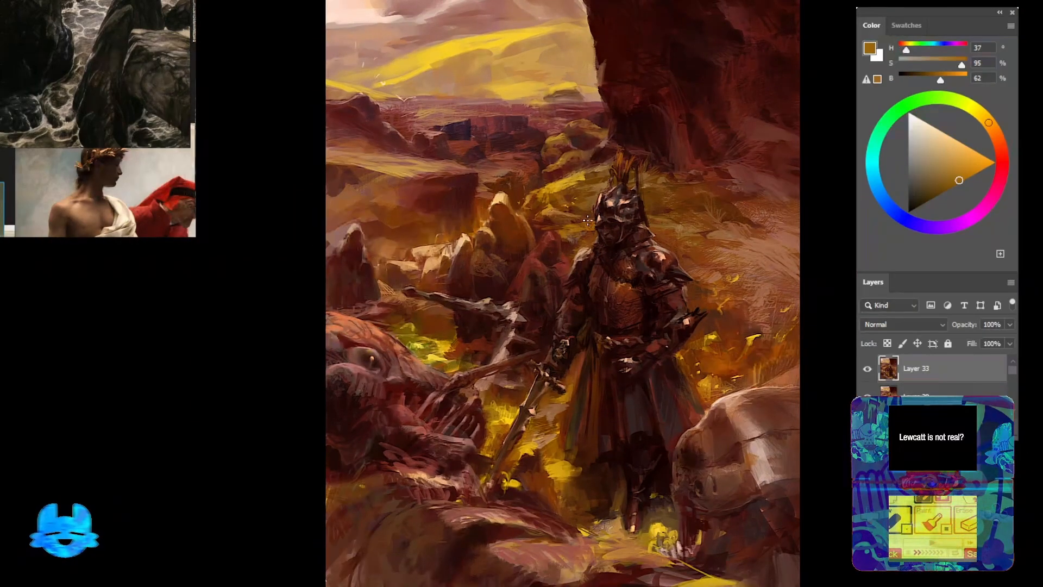
Paint a muted pinkish-brown accent at the foot of the cliff behind the helmet crest
scroll(539, 225, "down", 5)
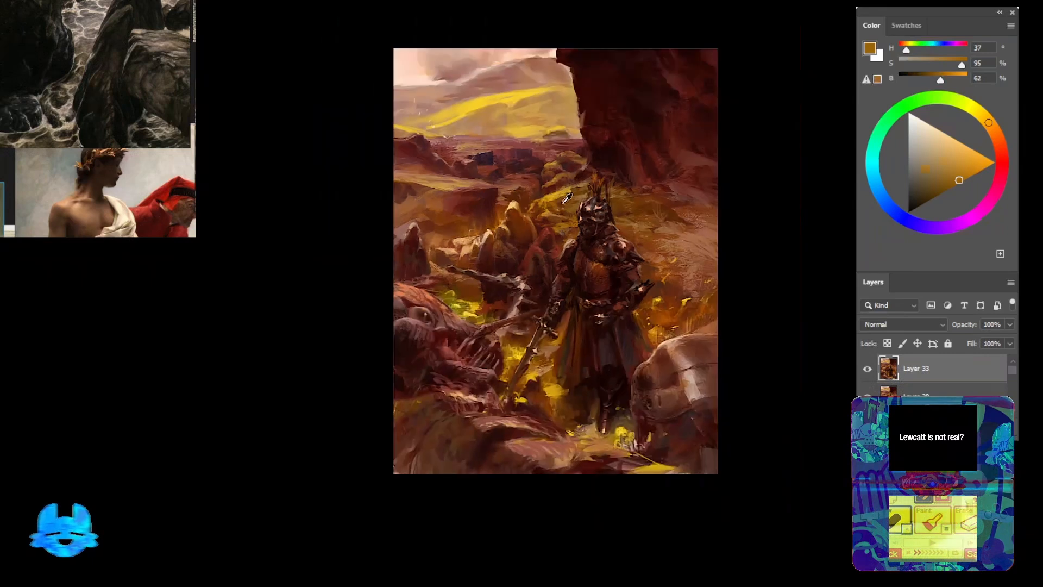
scroll(543, 282, "up", 6)
left_click_drag(484, 252, 463, 285)
left_click(610, 123, "alt")
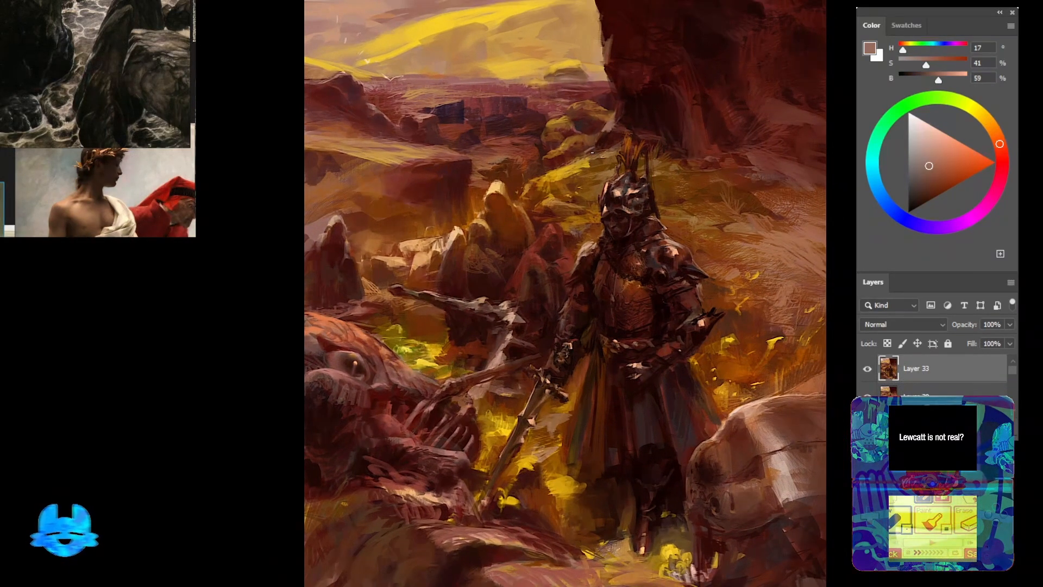
left_click_drag(615, 94, 619, 147)
left_click_drag(584, 191, 601, 138)
scroll(602, 138, "down", 5)
scroll(602, 139, "up", 5)
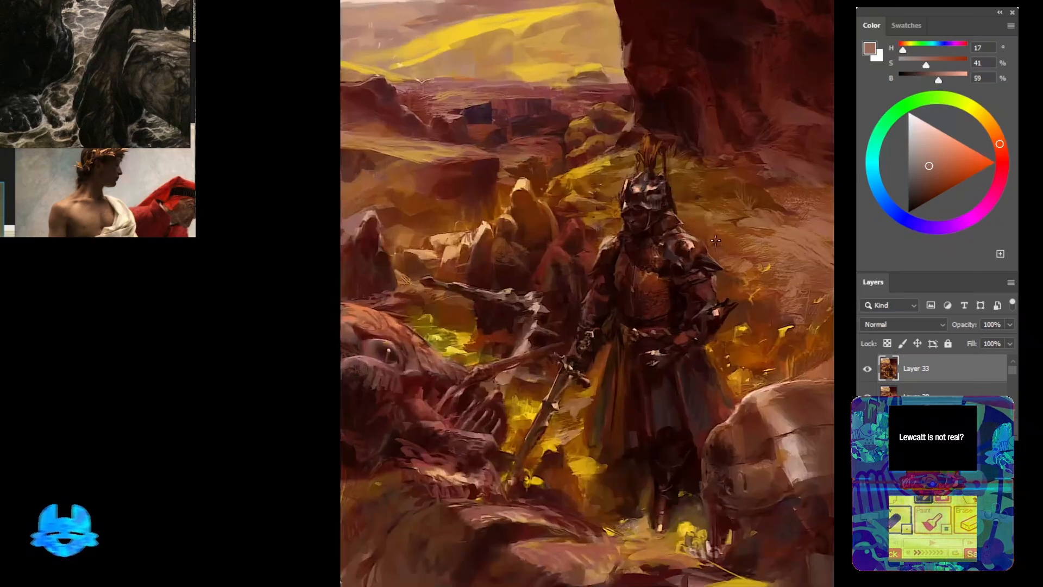
Touch up the ground beside the shoulder and the helmet's front with sampled light brown, near-black red and pale beige
left_click(715, 240, "alt")
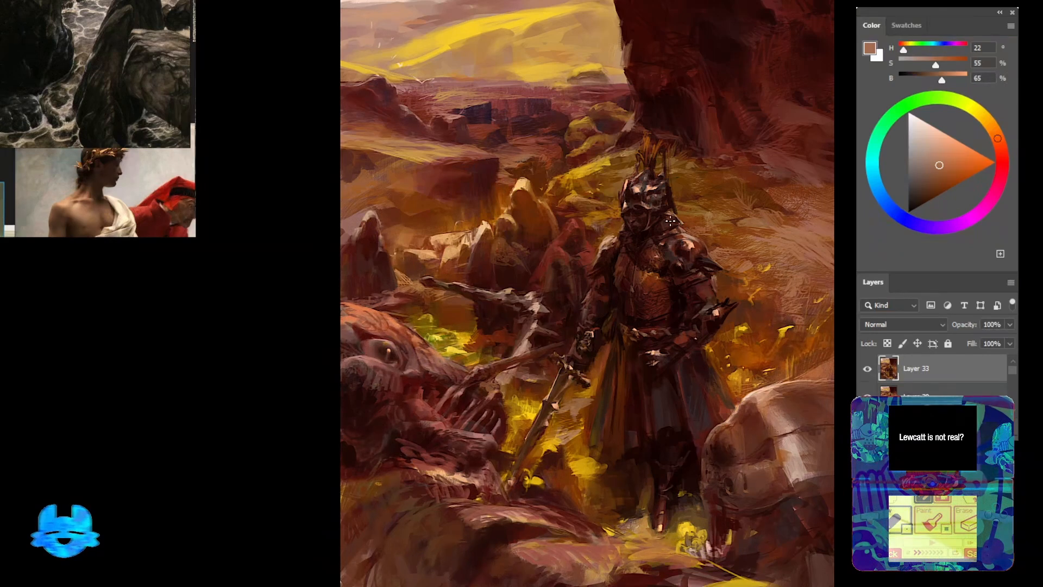
left_click(635, 241, "alt")
mouse_move(621, 243)
left_mouse_down()
mouse_move(600, 234)
mouse_move(645, 190)
left_mouse_up()
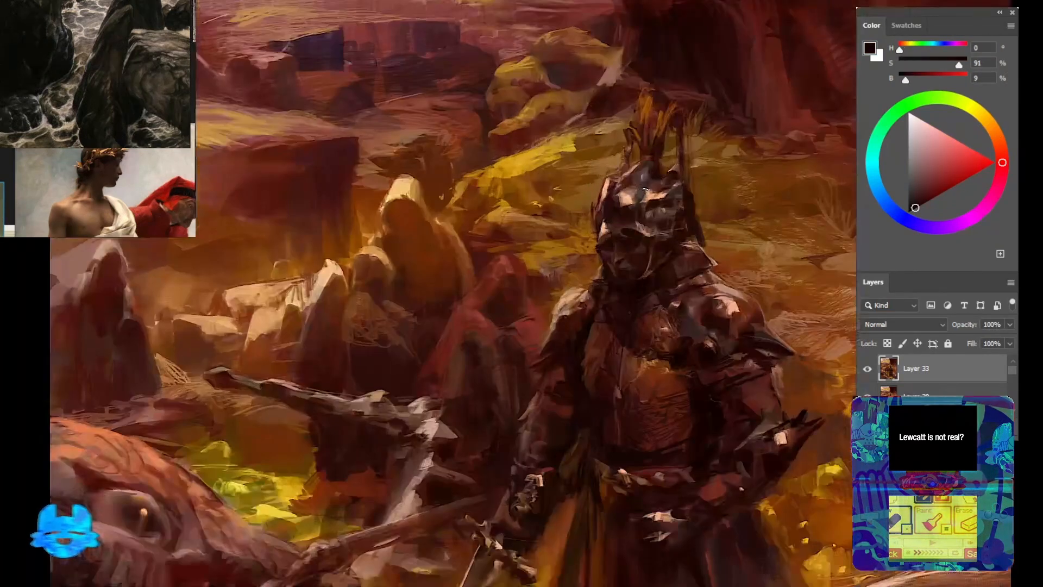
left_click(619, 182, "alt")
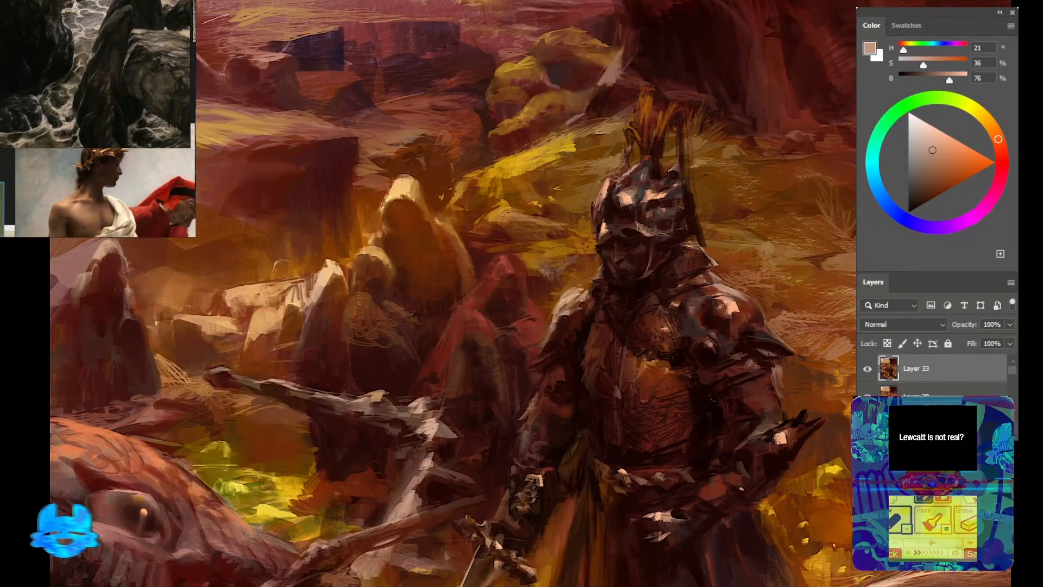
left_click(596, 221, "alt")
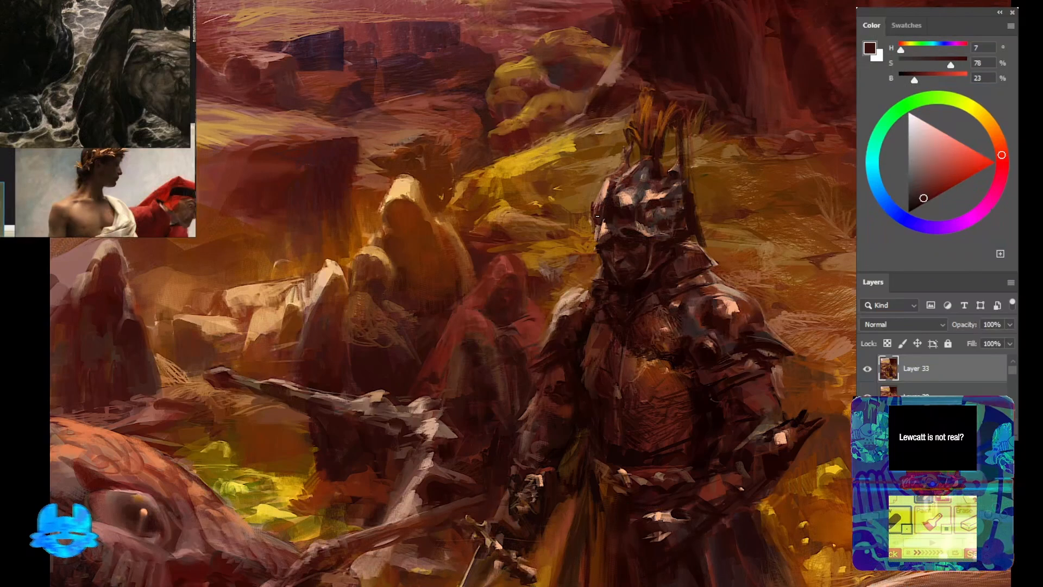
Refine the facets on the helmet's side and brow with sampled greyish browns and a lighter dusty brown
left_click(620, 191, "alt")
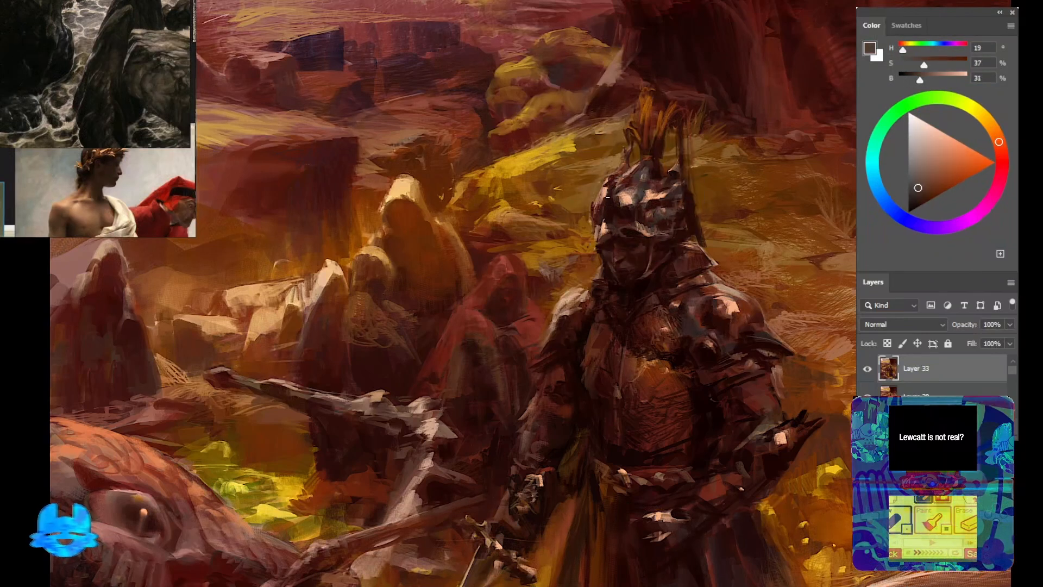
left_click(601, 206, "alt")
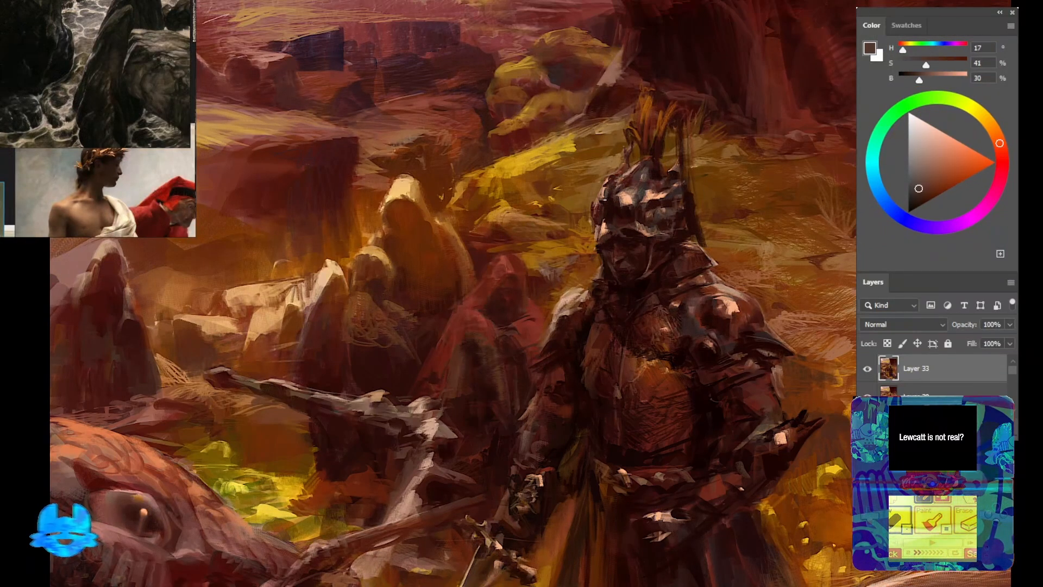
left_click(631, 169, "alt")
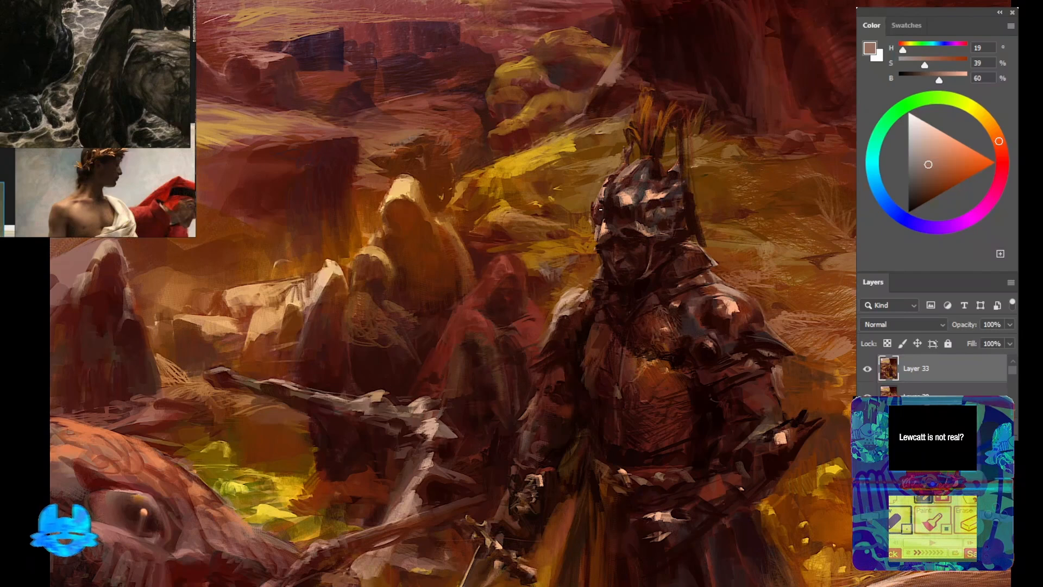
left_click(601, 207, "alt")
left_click_drag(597, 204, 616, 218)
left_click(607, 210, "alt")
left_click(618, 211, "alt")
left_click(634, 203, "alt")
left_click(610, 216, "alt")
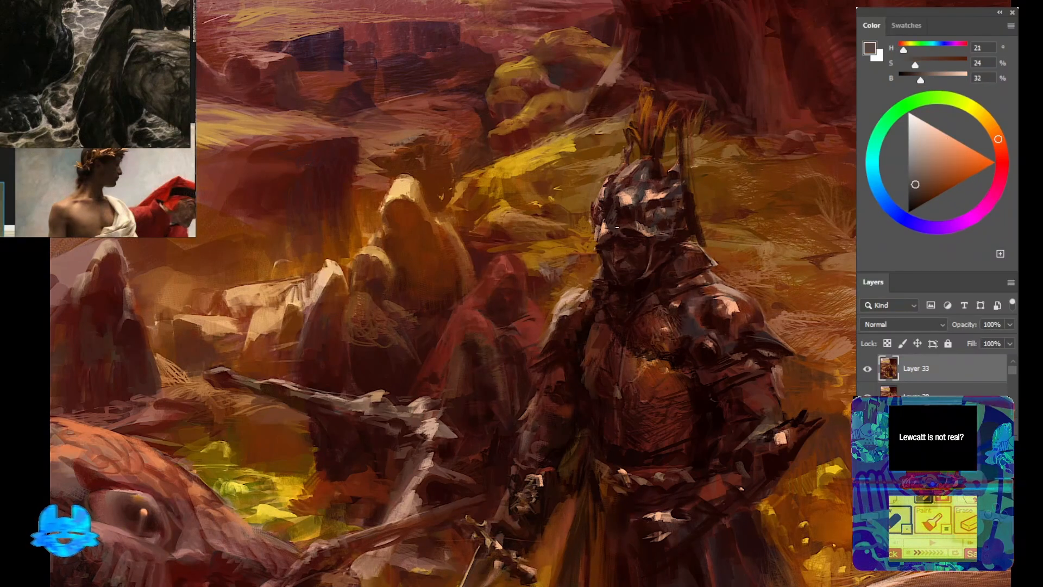
Compare the whole painting with and without the latest layer, and add a new layer with the merged artwork on top
scroll(503, 217, "down", 15)
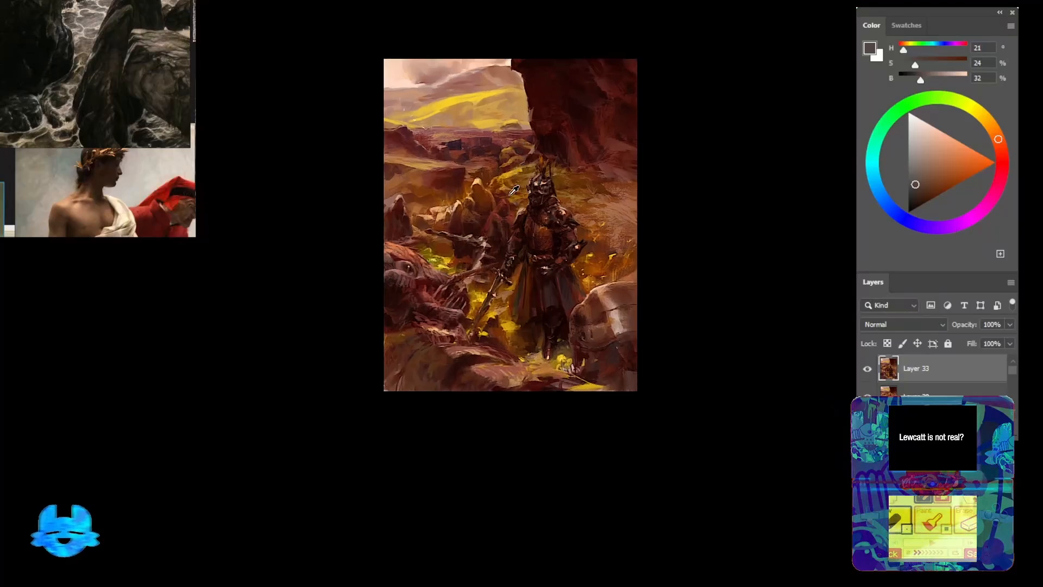
scroll(505, 219, "up", 12)
left_click_drag(591, 288, 611, 220)
scroll(611, 220, "down", 15)
scroll(611, 220, "up", 14)
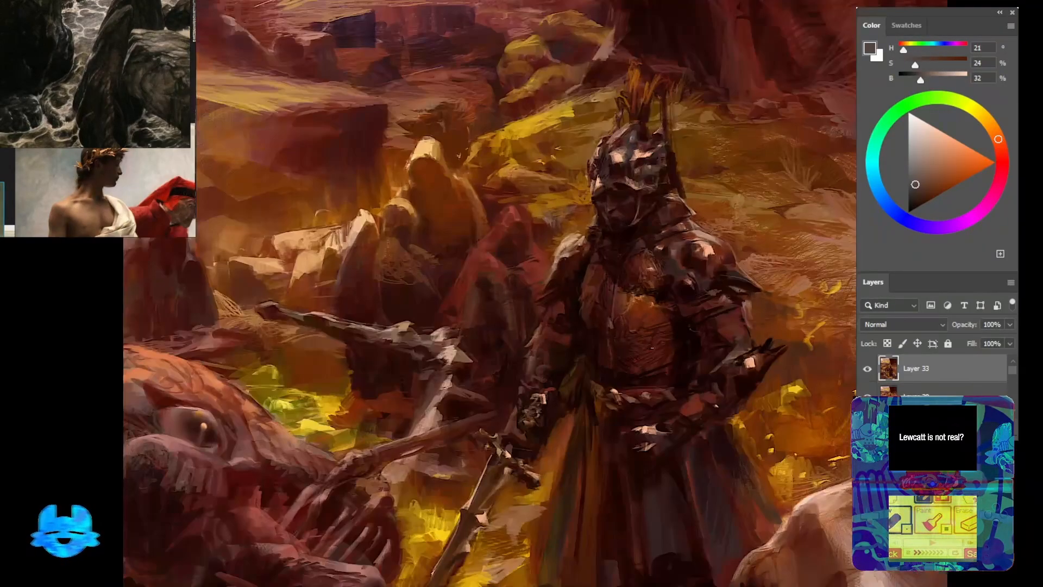
scroll(849, 337, "down", 10)
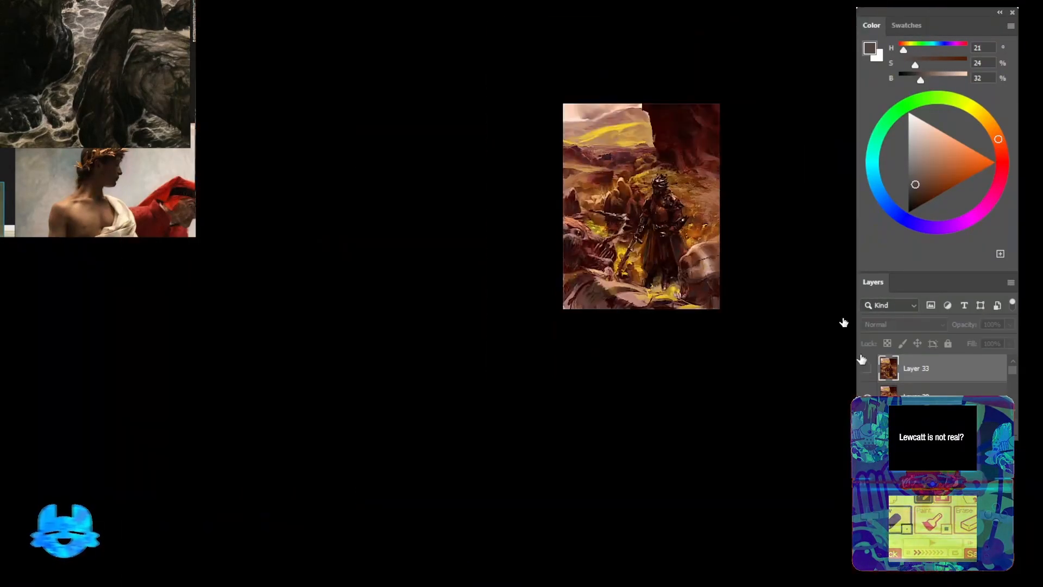
scroll(613, 292, "up", 5)
scroll(612, 292, "up", 3)
key("ctrl+shift+alt+n")
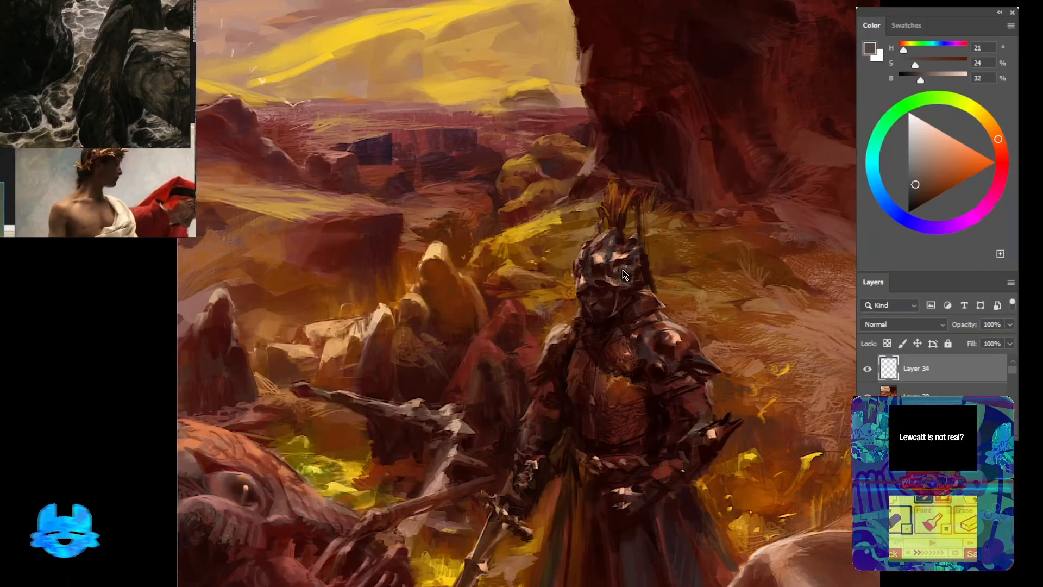
Touch up the helmet's front edge and cheek guard with sampled pale beige, near-black red, peach and mid browns
left_click(581, 305, "alt")
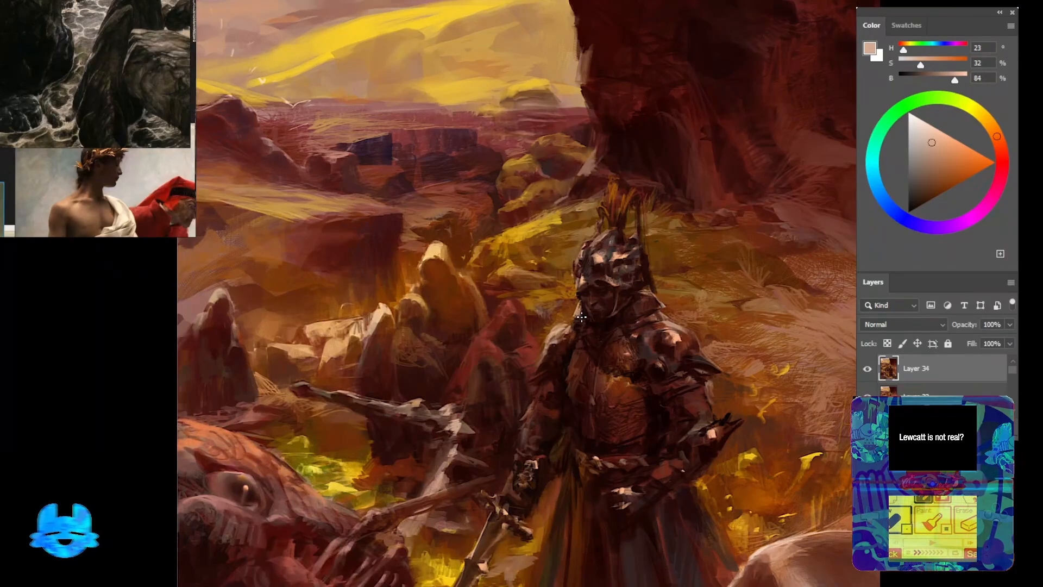
left_click(582, 319, "alt")
left_click(578, 279, "alt")
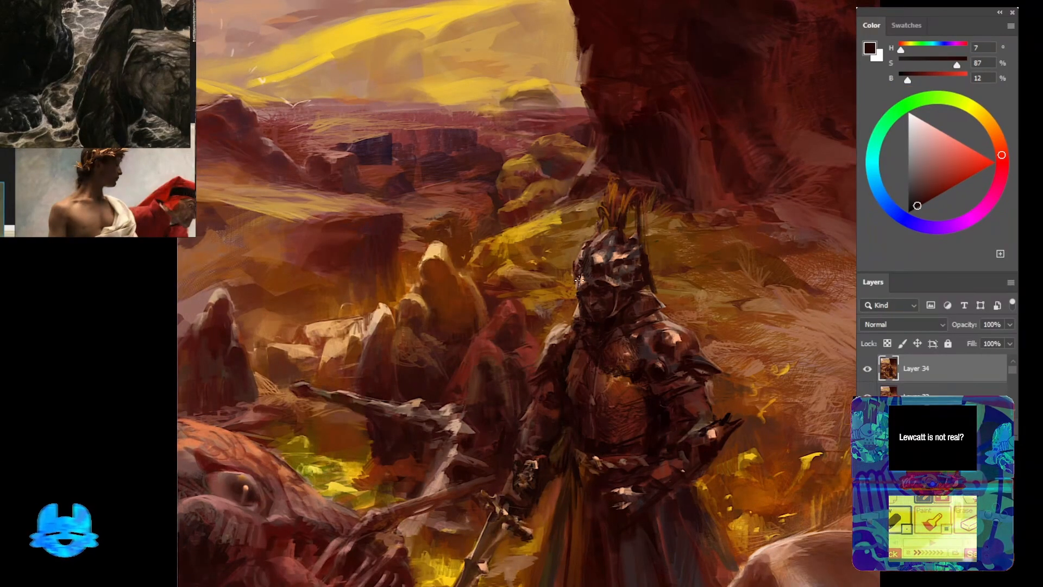
left_click(600, 264, "alt")
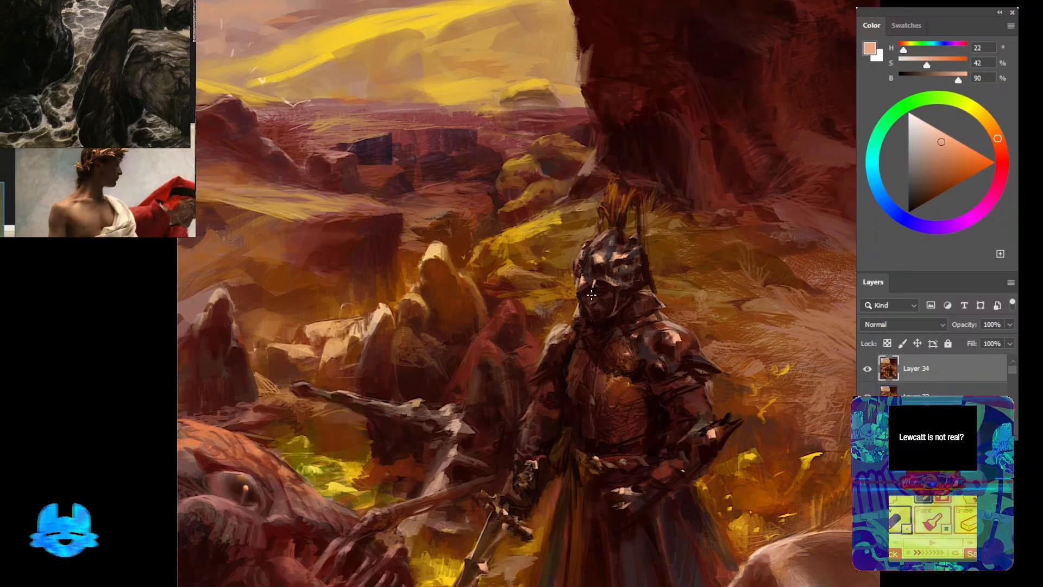
left_click(584, 271, "alt")
left_click(583, 295, "alt")
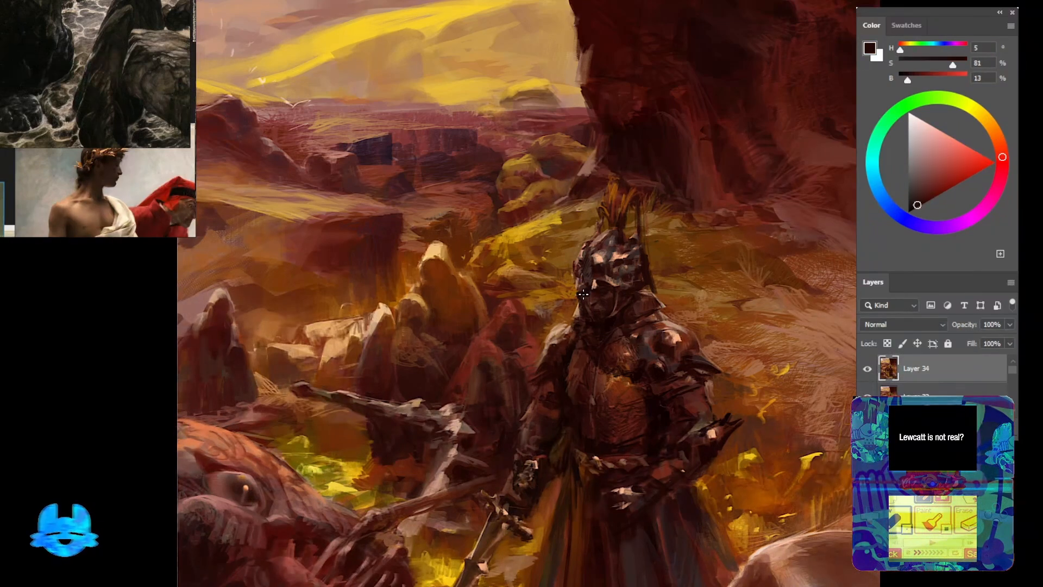
left_click(583, 281, "alt")
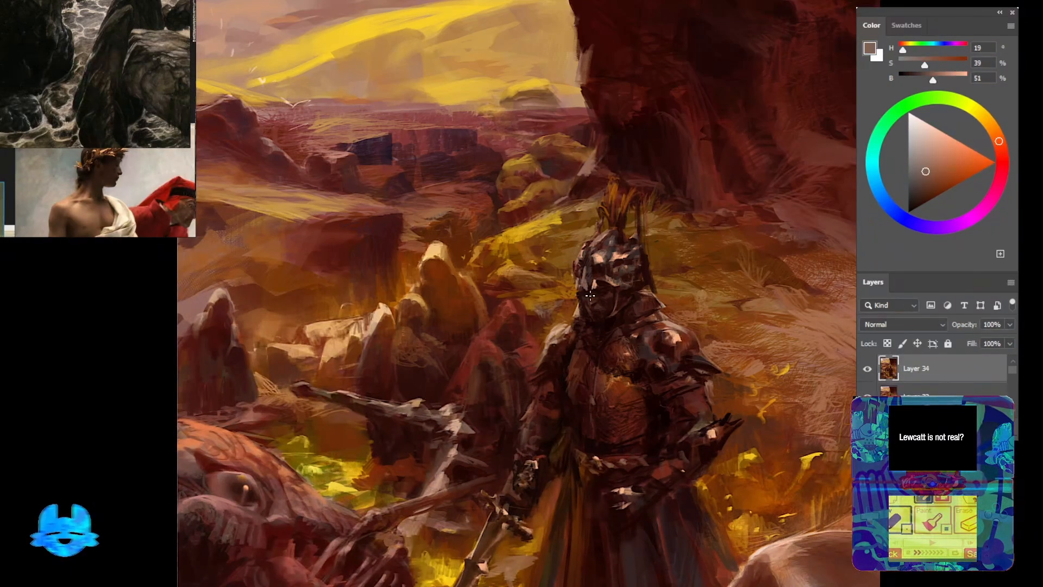
left_click(590, 294, "alt")
left_click(584, 289, "alt")
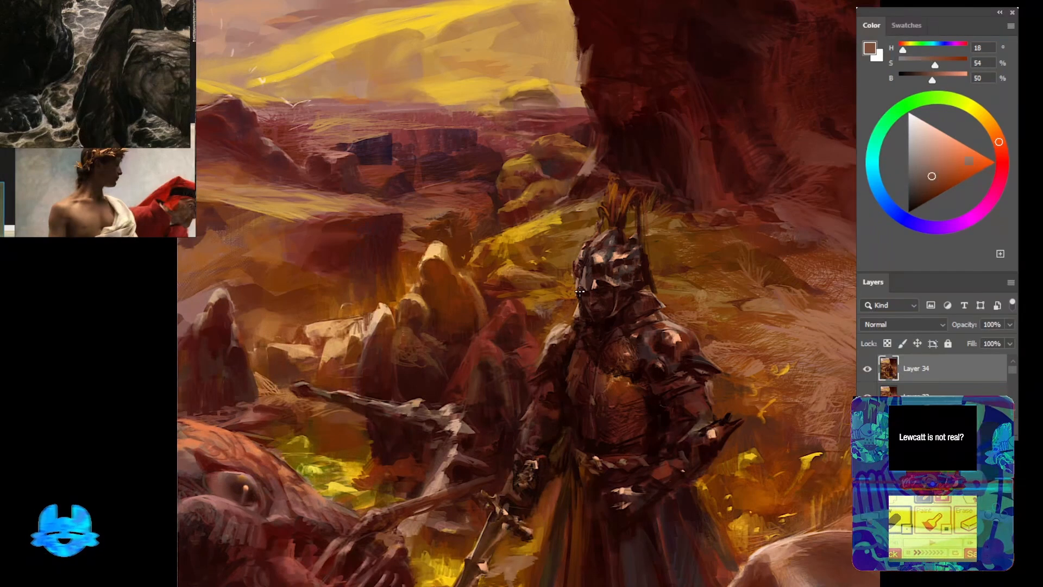
left_click(580, 288, "alt")
Paint a pale beige highlight above the visor's eye opening and shape it with sampled dark reddish browns
scroll(521, 348, "down", 5)
scroll(508, 326, "up", 7)
left_click(636, 346, "alt")
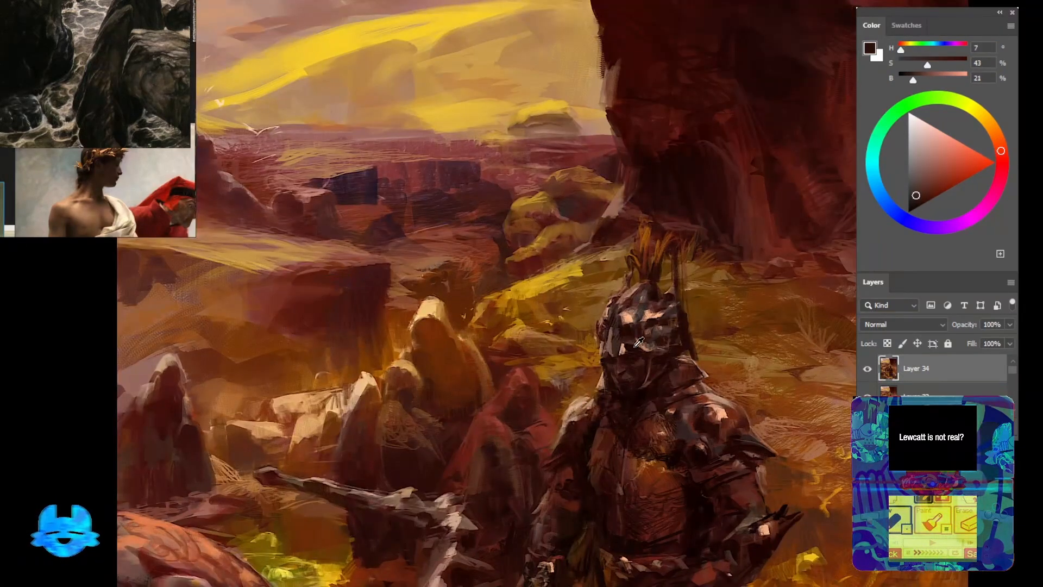
left_click(636, 346, "alt")
left_click(622, 348, "alt")
mouse_move(625, 340)
left_mouse_down()
mouse_move(636, 352)
mouse_move(614, 346)
mouse_move(627, 346)
left_mouse_up()
key("ctrl+z")
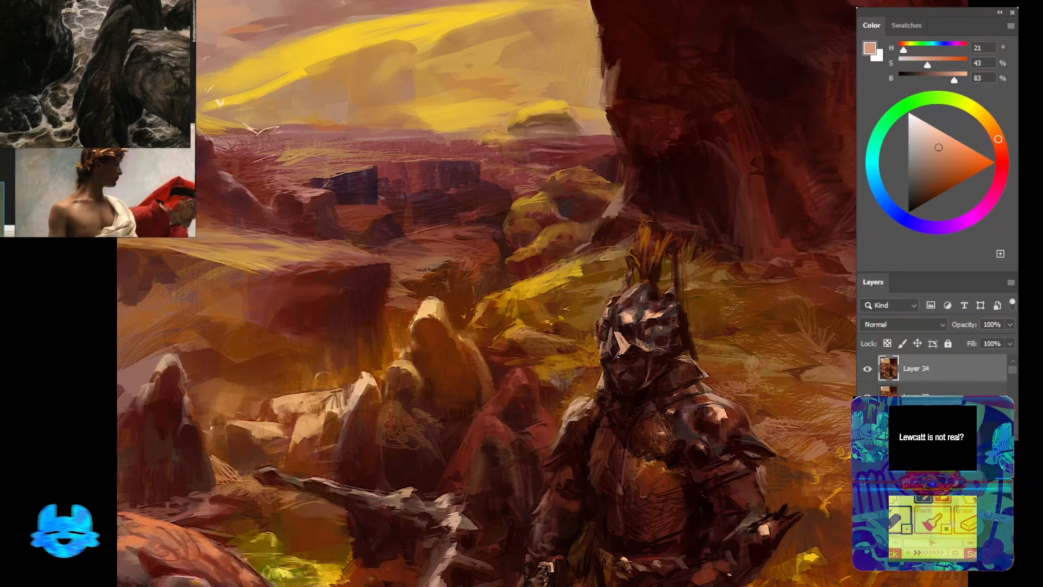
left_click(642, 345, "alt")
left_click(622, 345, "alt")
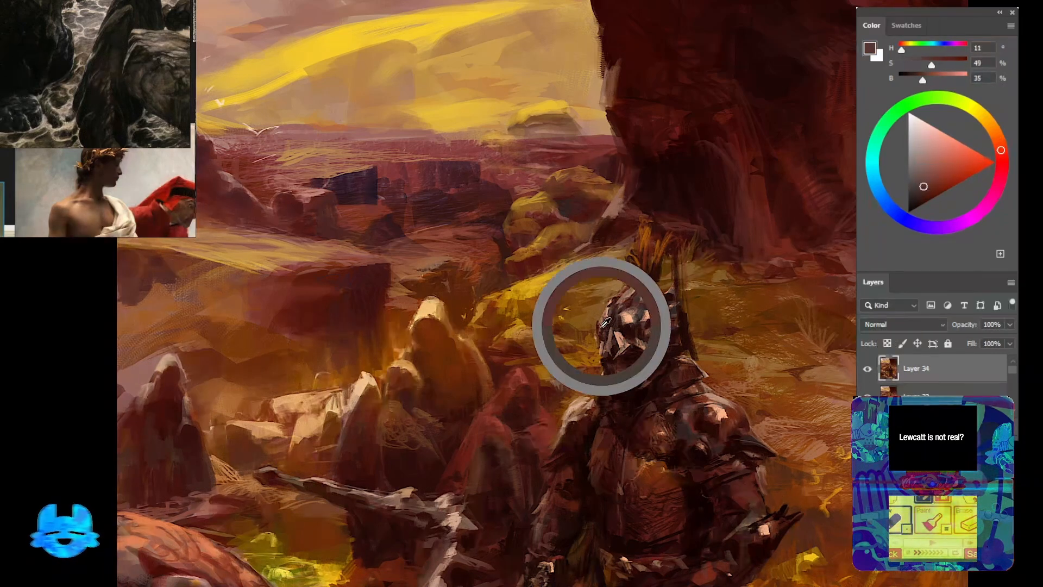
left_click(612, 333, "alt")
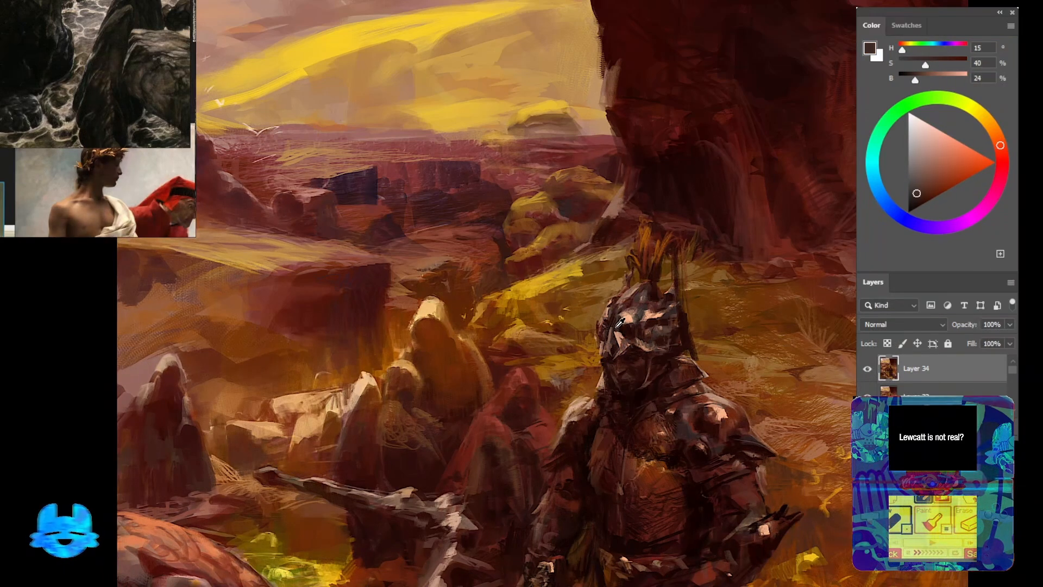
Refine the helmet's front contour and visor rim with sampled dark brown, the background's golden brown and muted tan
left_click(612, 321, "alt")
left_click_drag(607, 320, 599, 333)
left_click(592, 325, "alt")
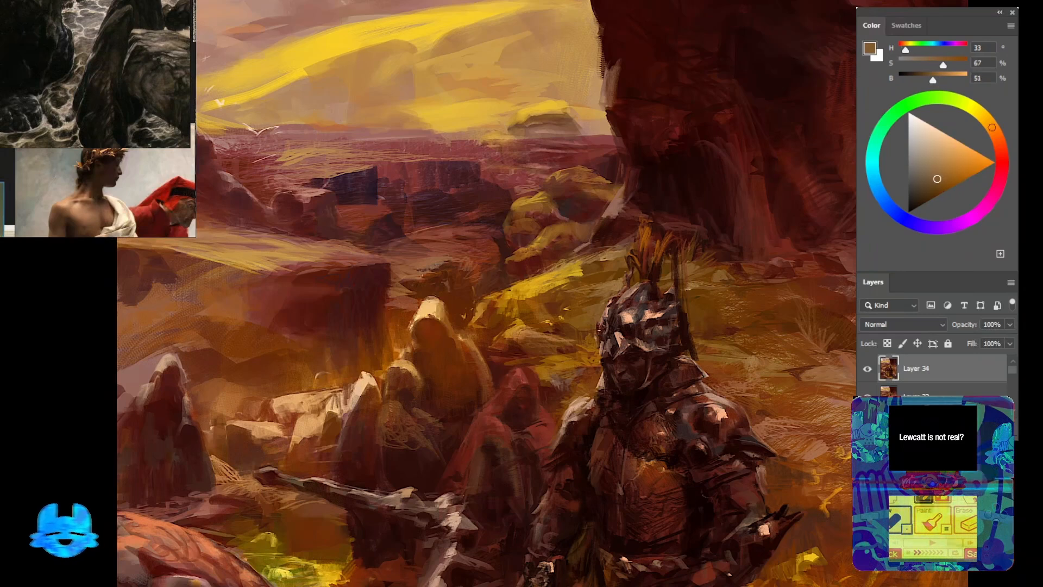
left_click(597, 321, "alt")
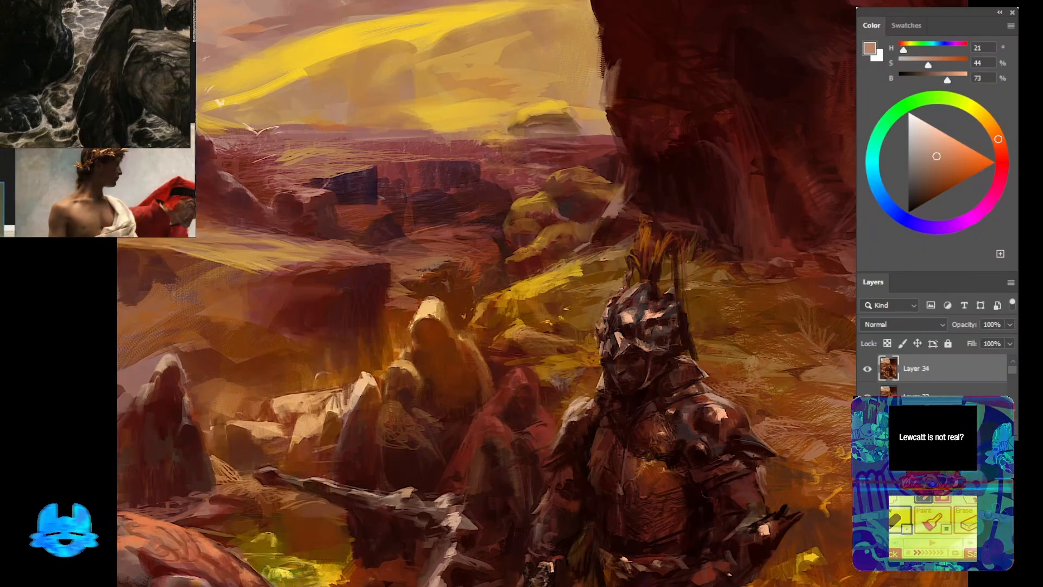
left_click(612, 357, "alt")
left_click(645, 354, "alt")
left_click_drag(641, 353, 650, 346)
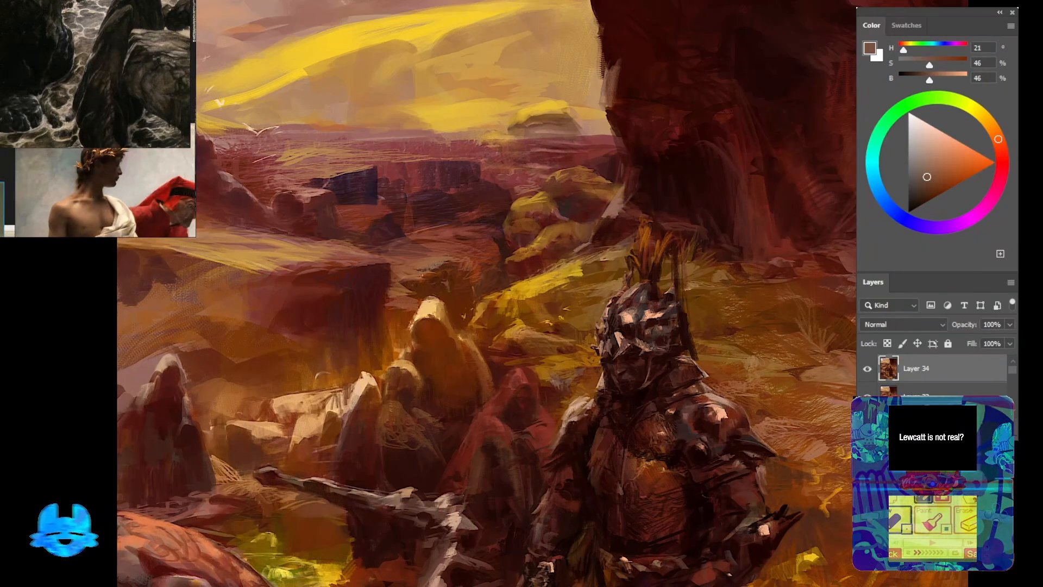
left_click(602, 327, "alt")
Check the helmet against the whole composition and touch up its front edge with sampled near-black red
scroll(581, 279, "down", 14)
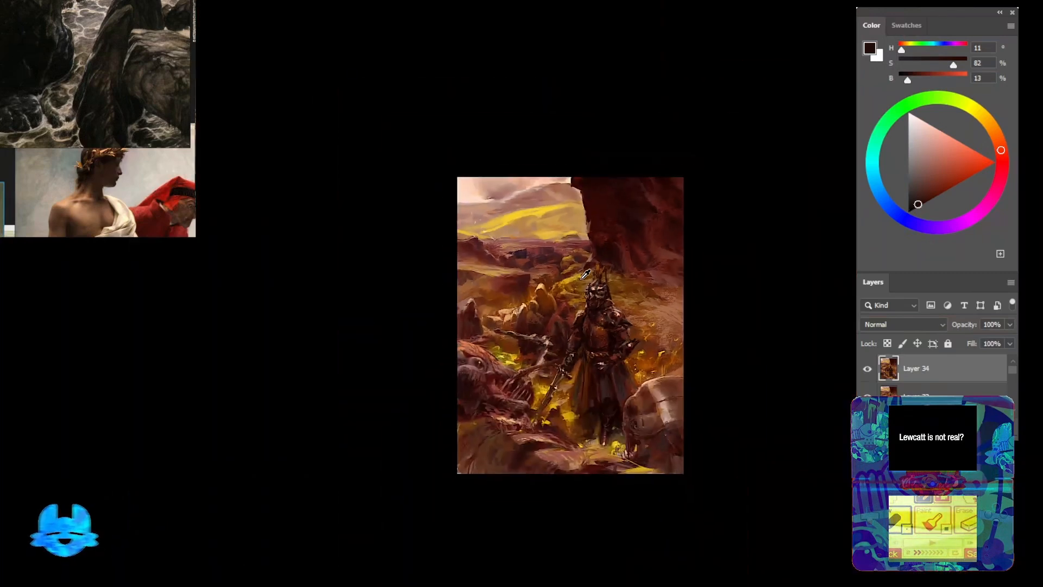
scroll(581, 279, "up", 11)
left_click_drag(445, 363, 613, 164)
scroll(614, 165, "down", 15)
scroll(618, 170, "up", 11)
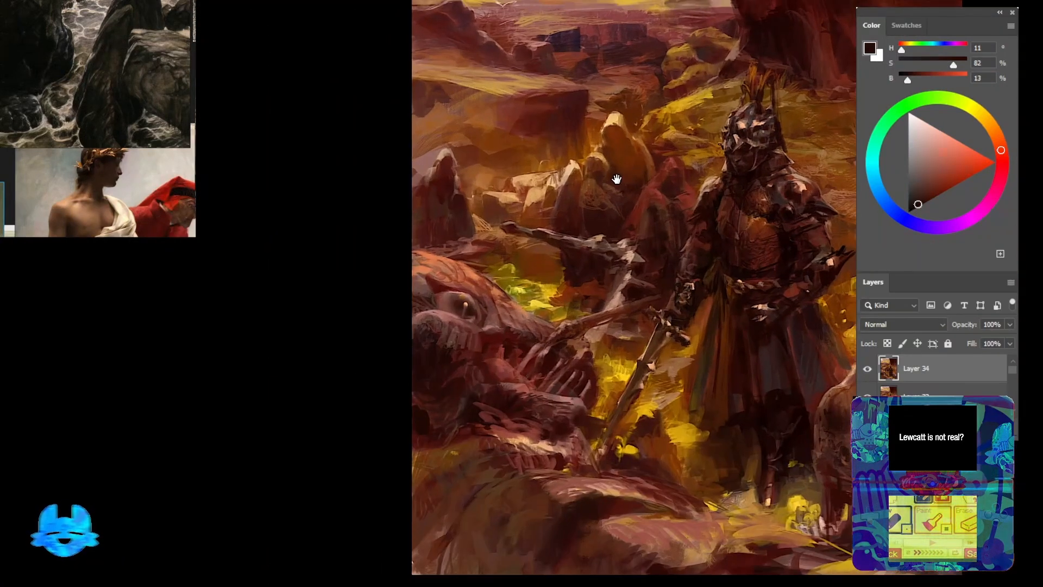
scroll(620, 170, "down", 6)
scroll(652, 218, "up", 10)
left_click(678, 256, "alt")
left_click(679, 256, "alt")
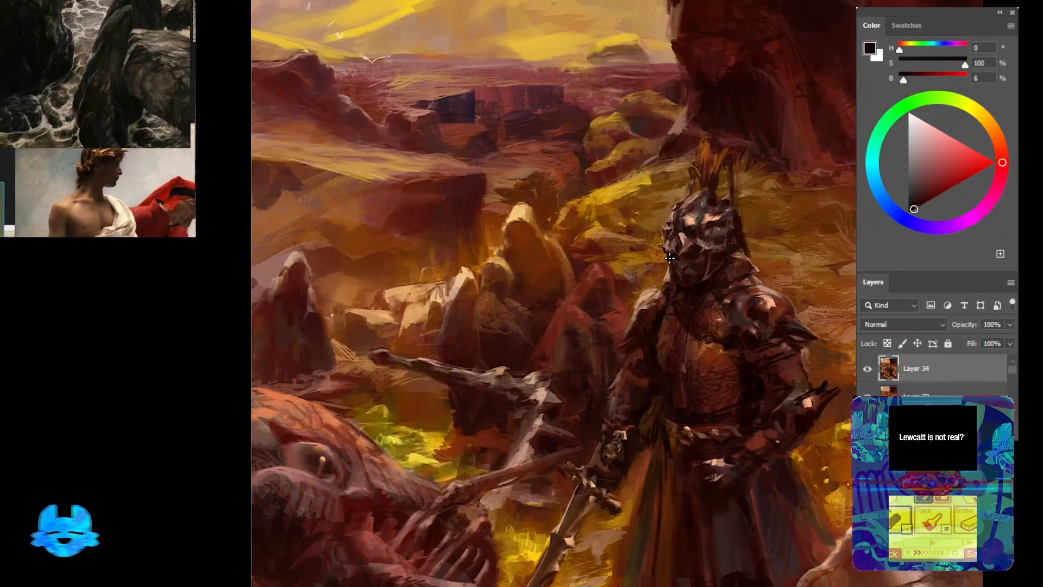
Examine the armored figure within the whole painting and bring the full reference board into view
scroll(671, 257, "down", 13)
scroll(627, 196, "up", 14)
scroll(628, 197, "down", 4)
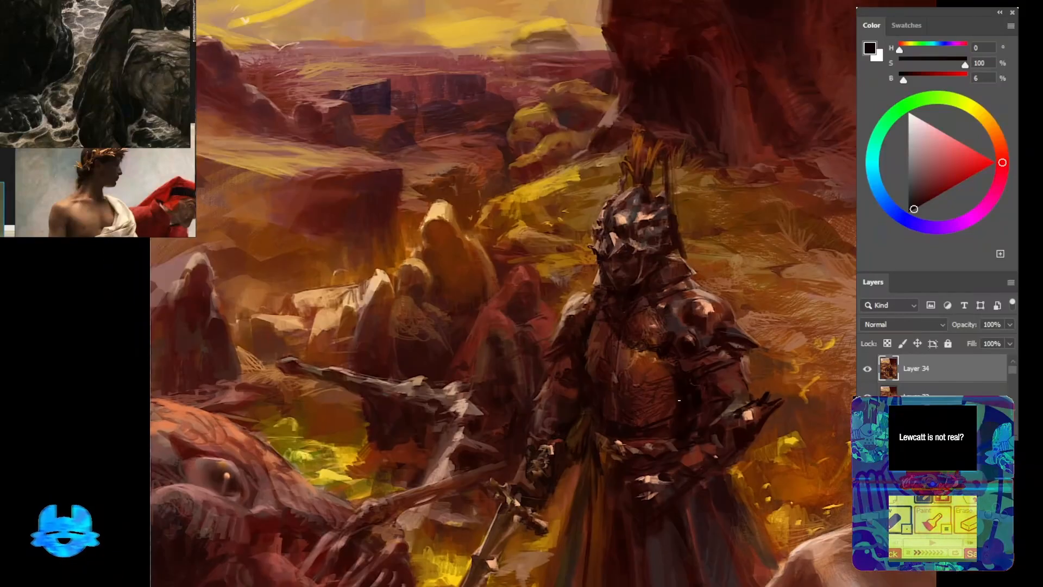
scroll(579, 347, "up", 2)
scroll(54, 43, "down", 9)
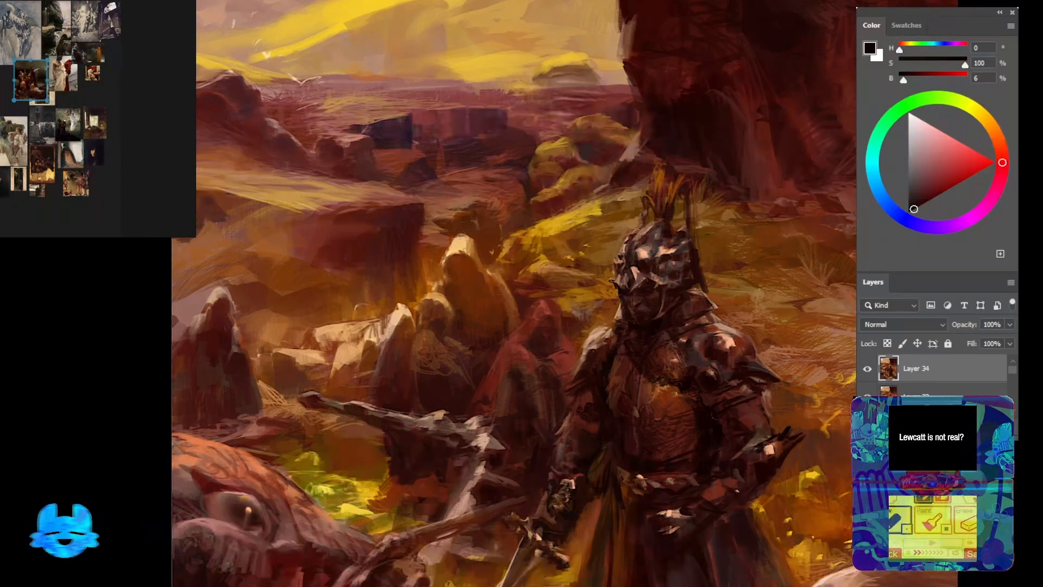
scroll(608, 452, "down", 5)
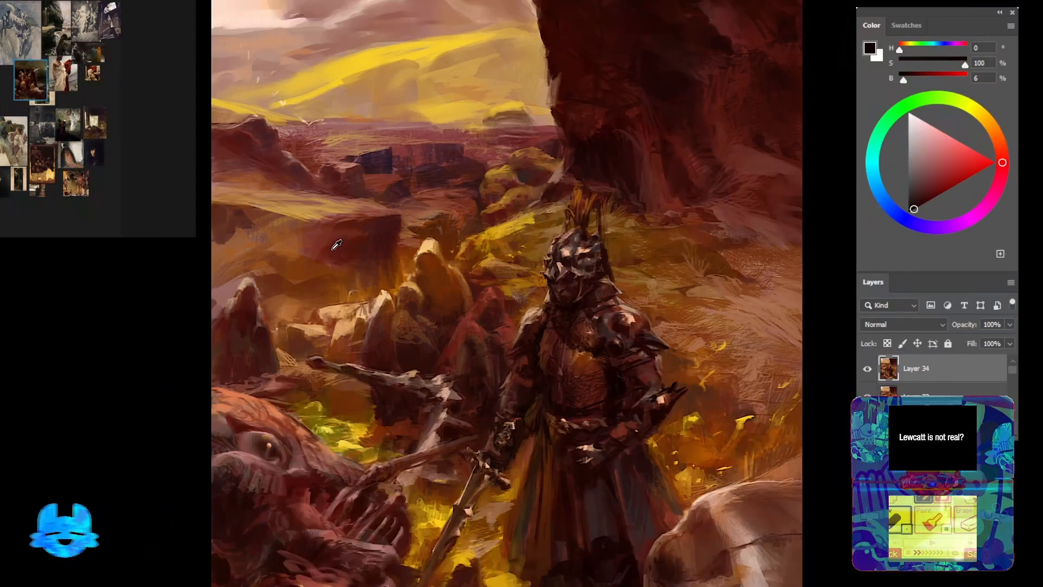